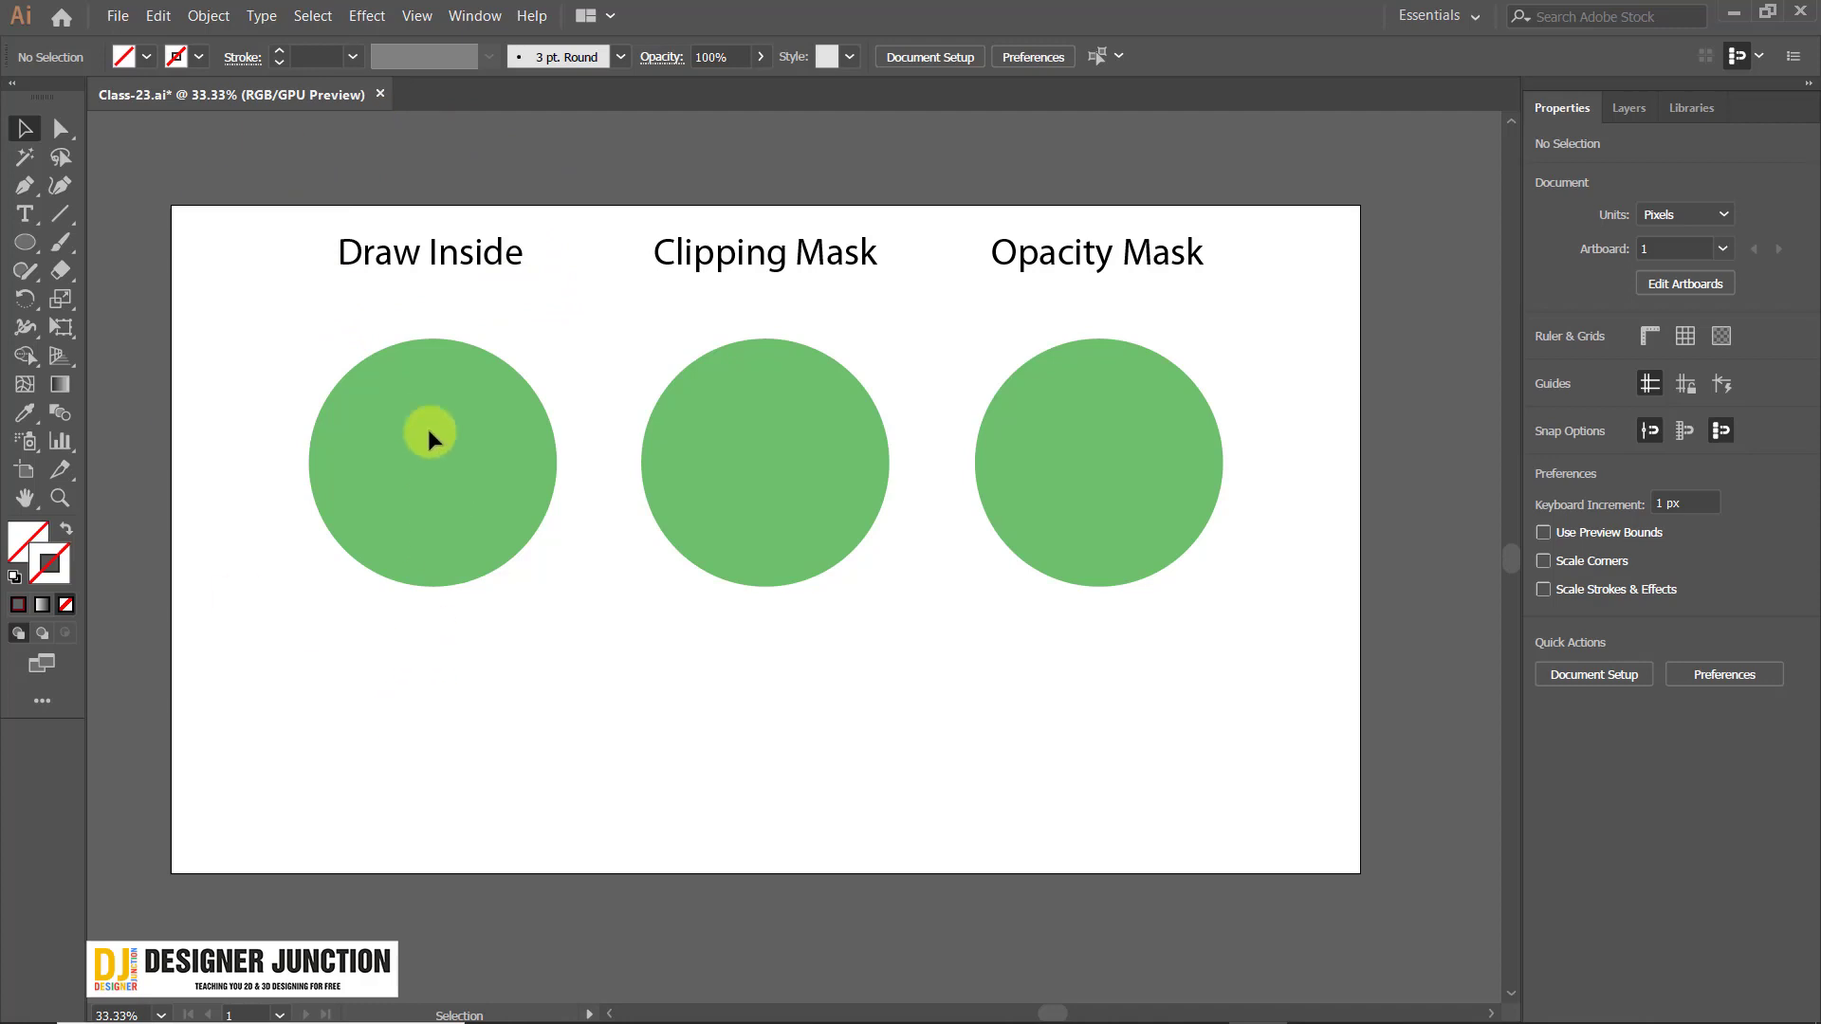
pyautogui.moveTo(427, 425); pyautogui.dragTo(548, 639)
pyautogui.moveTo(406, 431); pyautogui.dragTo(574, 611)
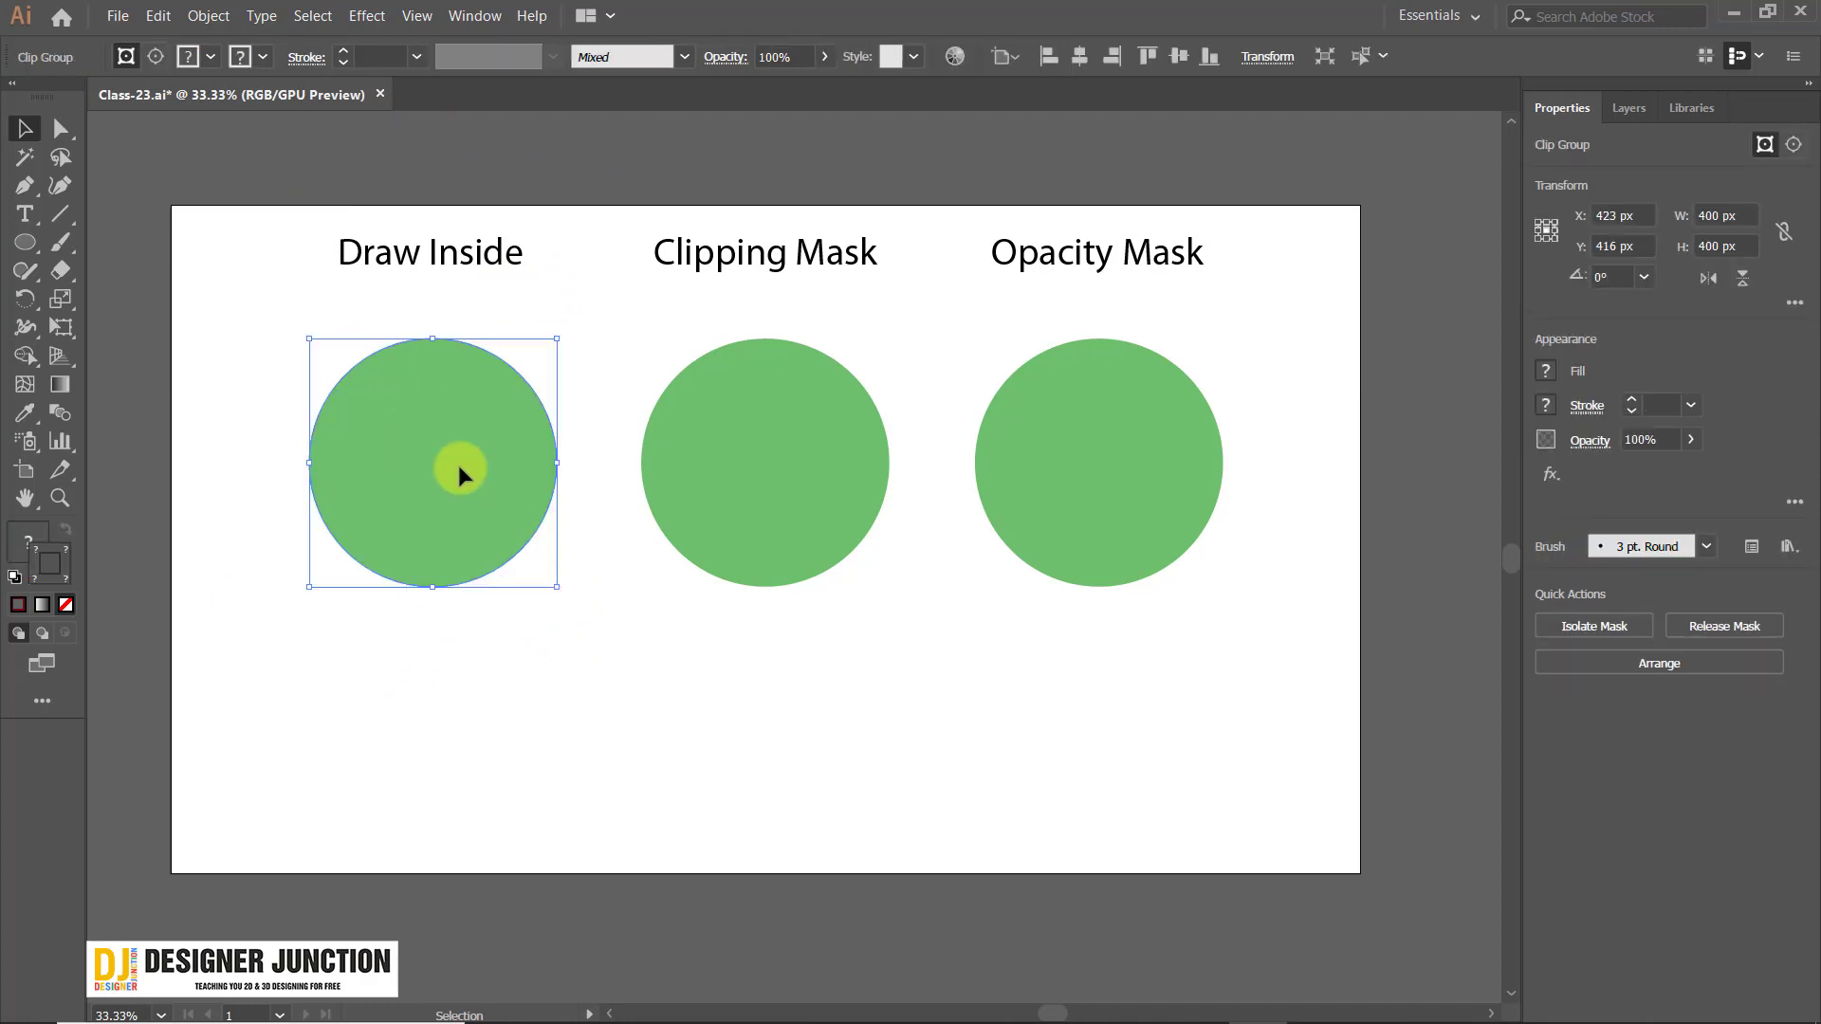
pyautogui.moveTo(458, 465); pyautogui.dragTo(766, 763)
pyautogui.hotkey('ctrl', 'z')
pyautogui.click(896, 651)
pyautogui.click(454, 452)
pyautogui.click(584, 658)
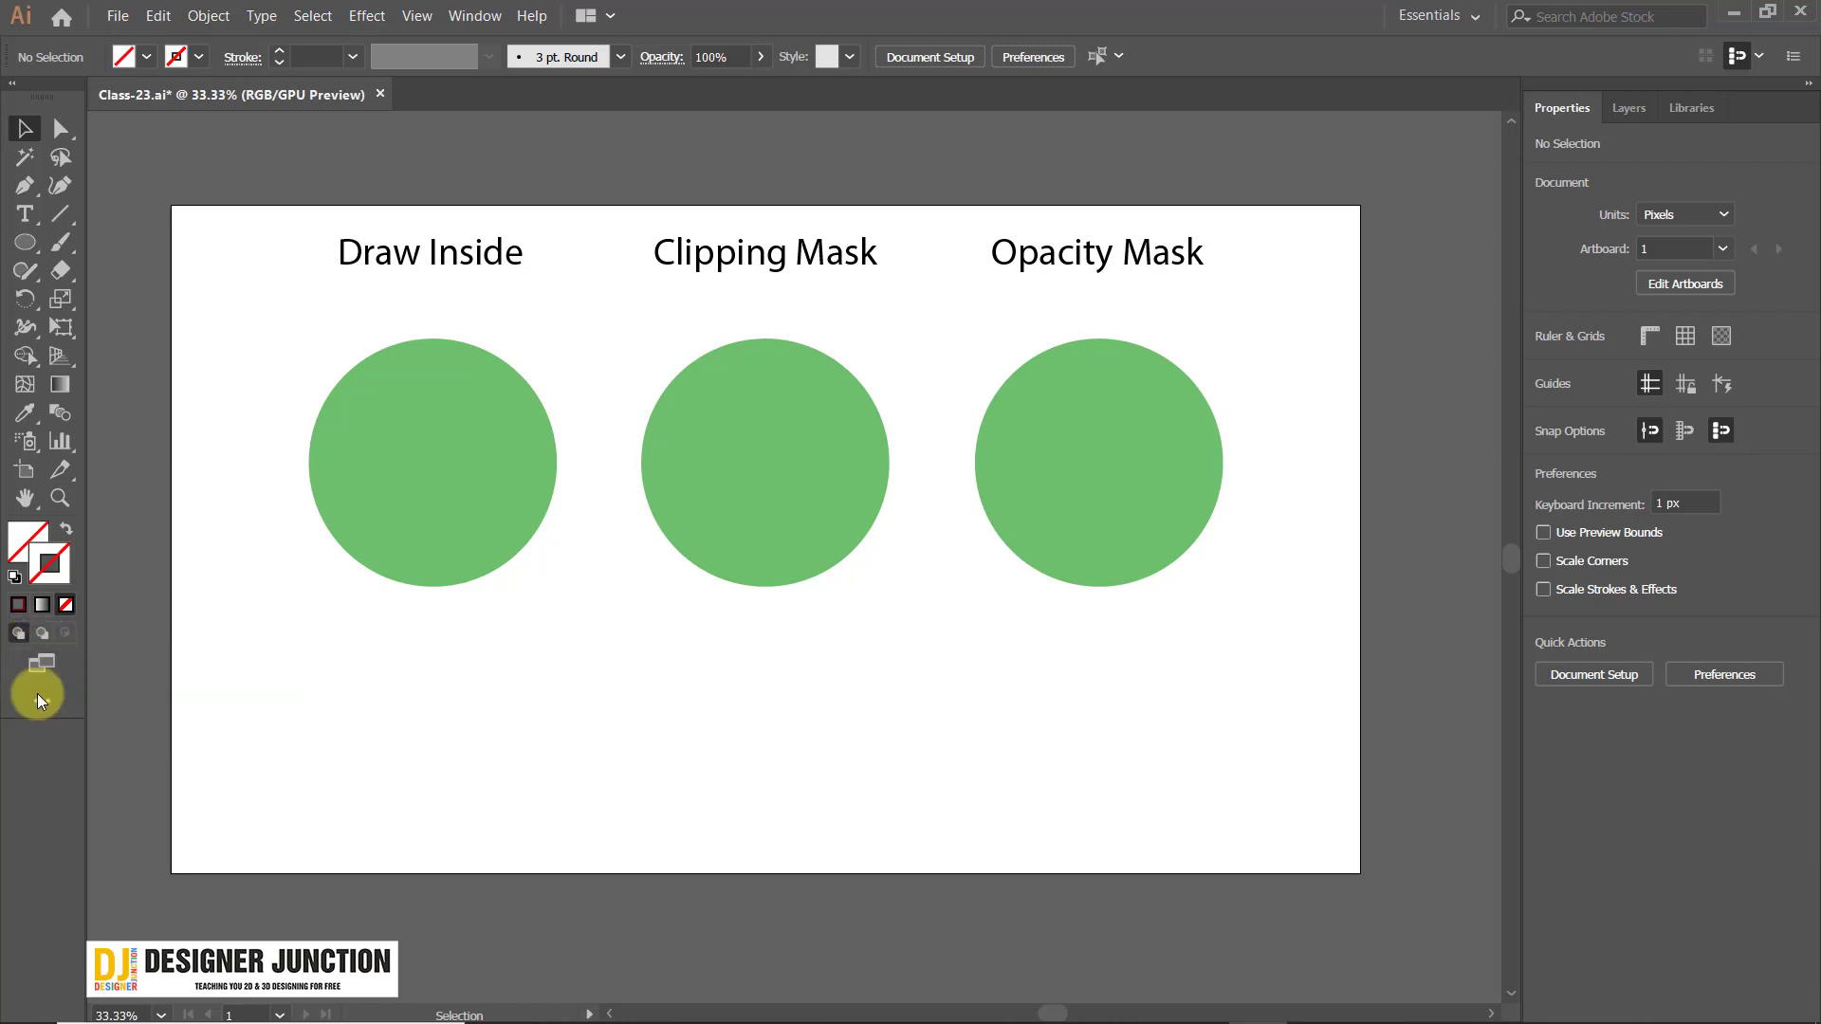
# Paint two thick crossing dark red strokes over the Draw Inside circle with the Paintbrush in Draw Behind mode, undoing the thinner first pair.
pyautogui.click(60, 242)
pyautogui.click(42, 633)
pyautogui.moveTo(268, 280)
pyautogui.mouseDown()
pyautogui.moveTo(511, 520)
pyautogui.moveTo(582, 646)
pyautogui.mouseUp()
pyautogui.moveTo(544, 325)
pyautogui.mouseDown()
pyautogui.moveTo(444, 460)
pyautogui.moveTo(323, 675)
pyautogui.mouseUp()
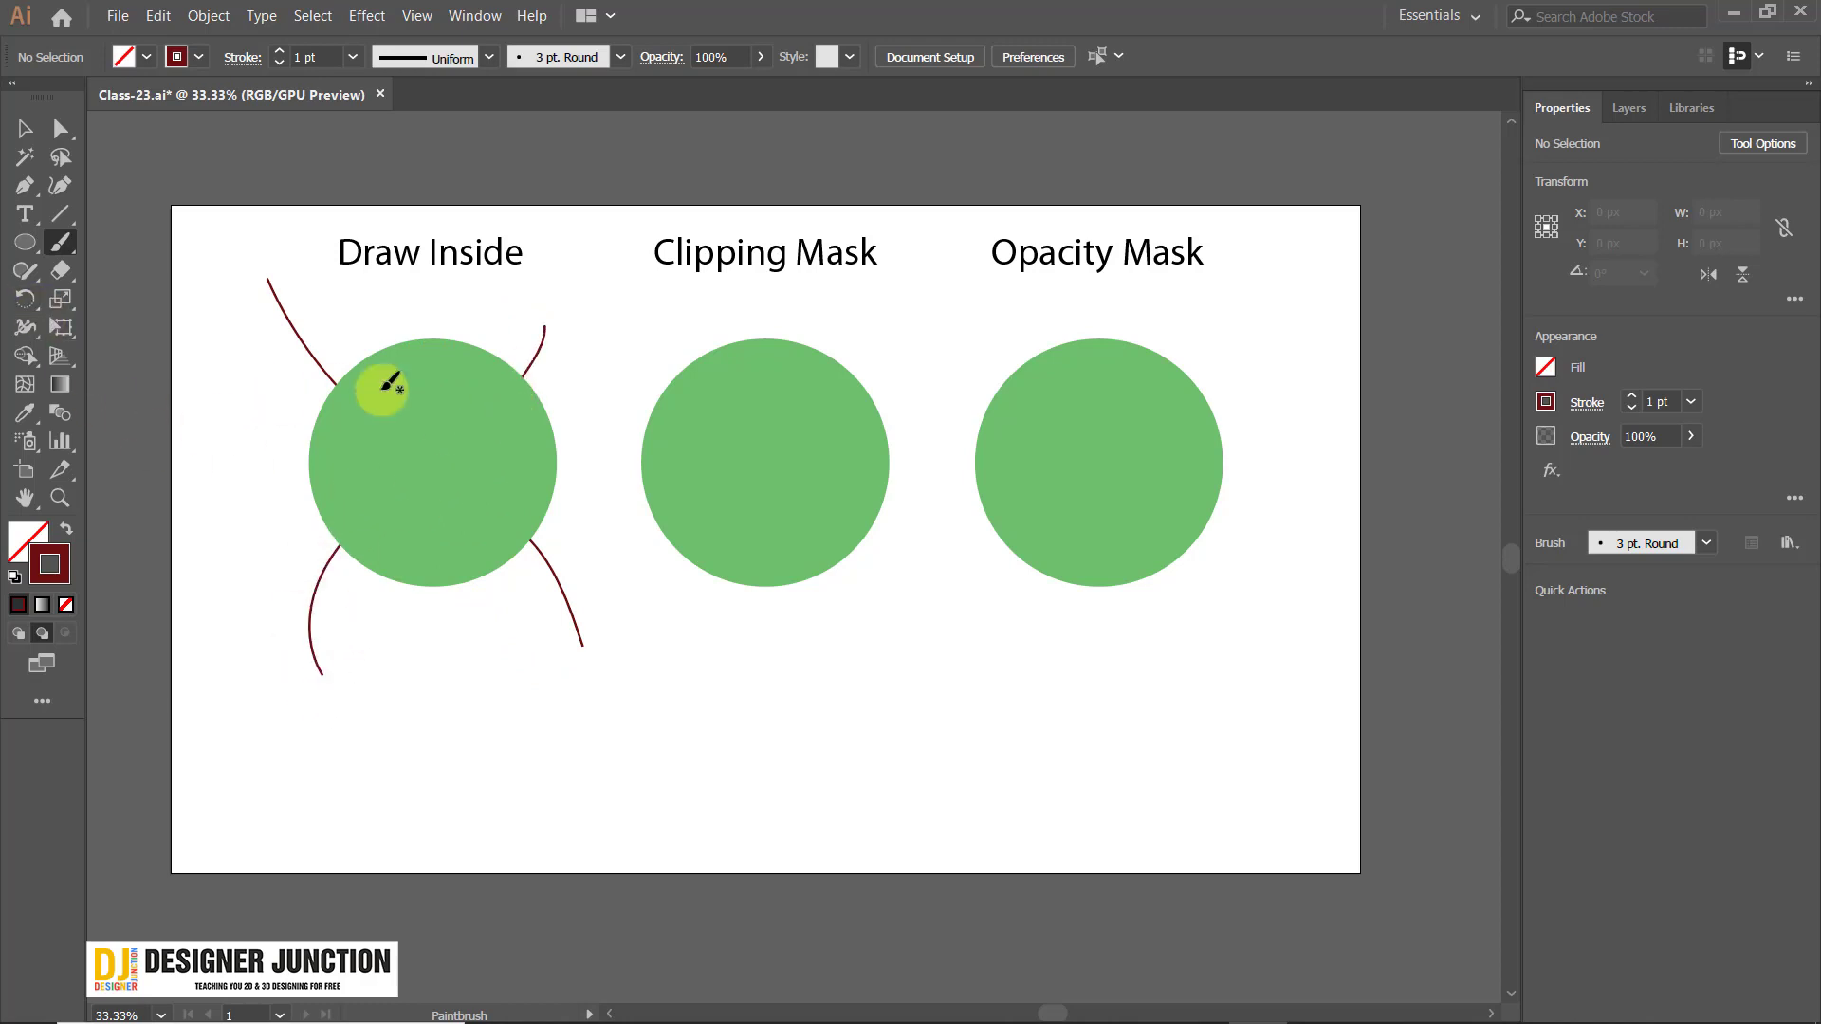
pyautogui.hotkey('ctrl', 'z')
pyautogui.hotkey('ctrl', 'z')
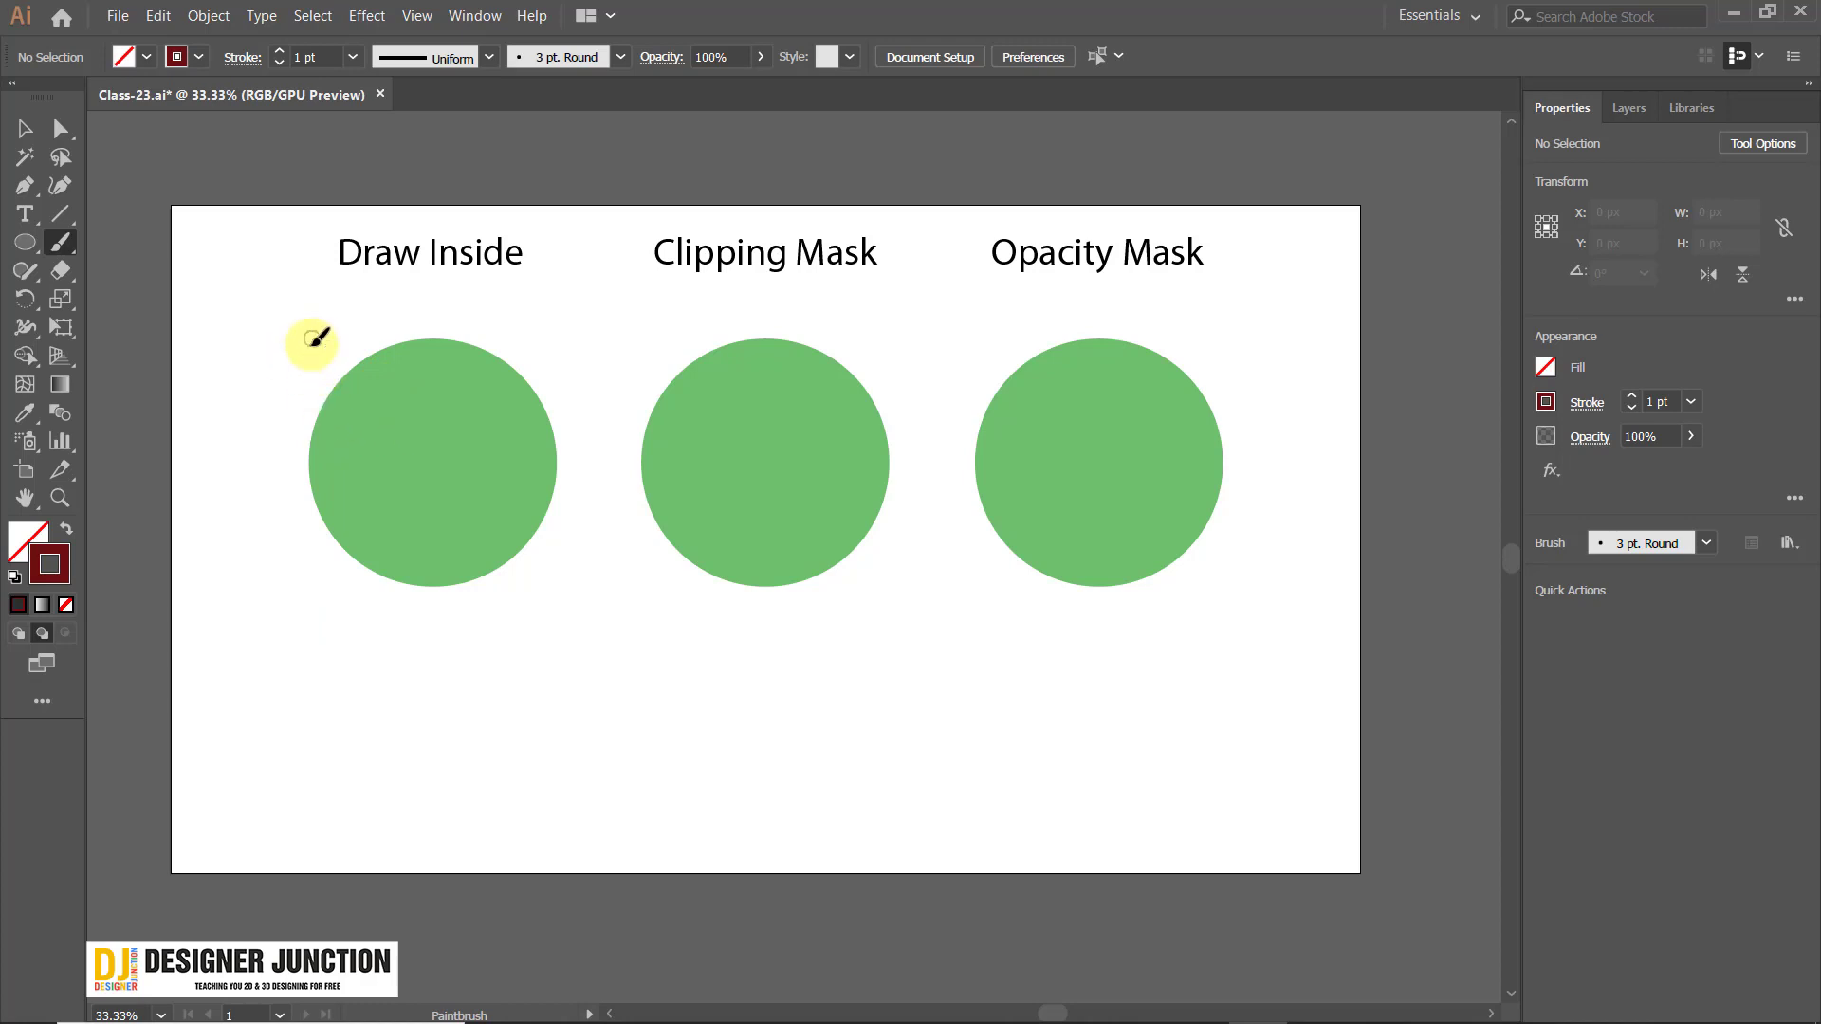
pyautogui.moveTo(310, 336); pyautogui.dragTo(604, 631)
pyautogui.moveTo(554, 356); pyautogui.dragTo(275, 668)
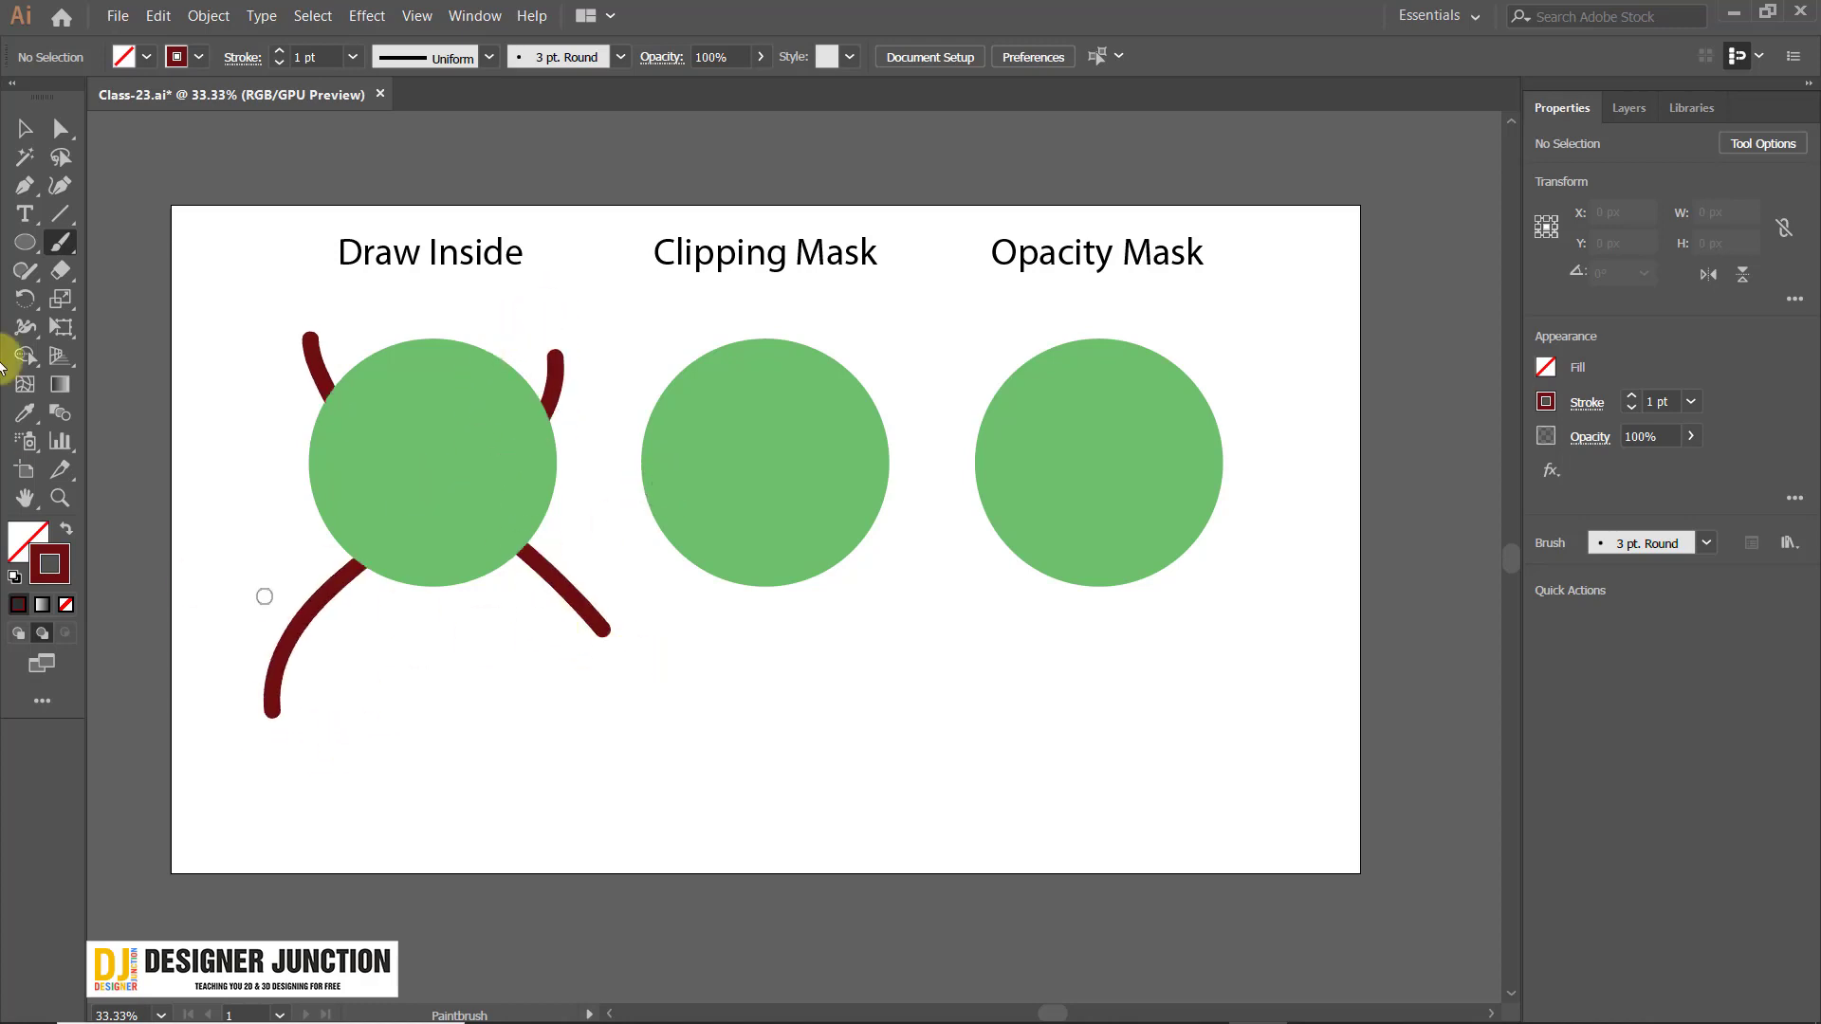
# Move the Draw Inside circle aside to expose the strokes behind it, and undo the move.
pyautogui.click(25, 128)
pyautogui.click(348, 441)
pyautogui.moveTo(348, 439); pyautogui.dragTo(494, 709)
pyautogui.hotkey('ctrl', 'z')
pyautogui.click(712, 673)
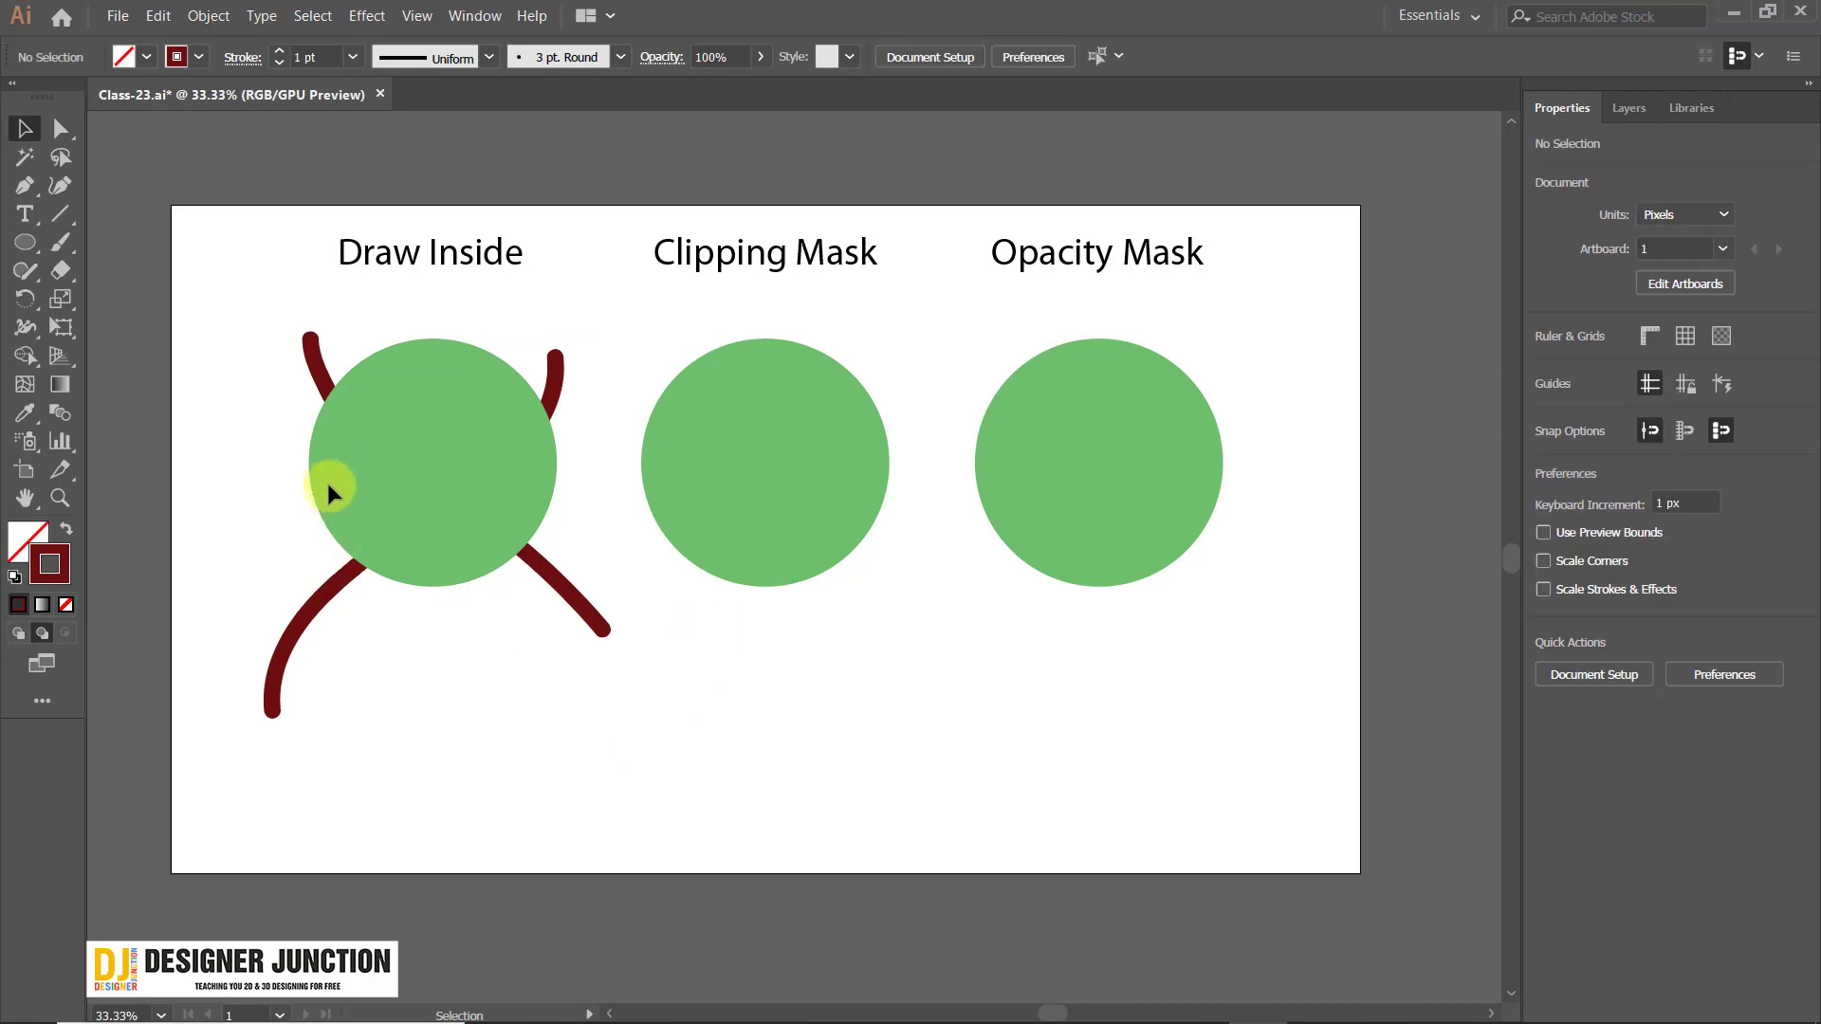
pyautogui.moveTo(226, 407)
pyautogui.mouseDown()
pyautogui.moveTo(325, 520)
pyautogui.moveTo(318, 471)
pyautogui.moveTo(544, 755)
pyautogui.mouseUp()
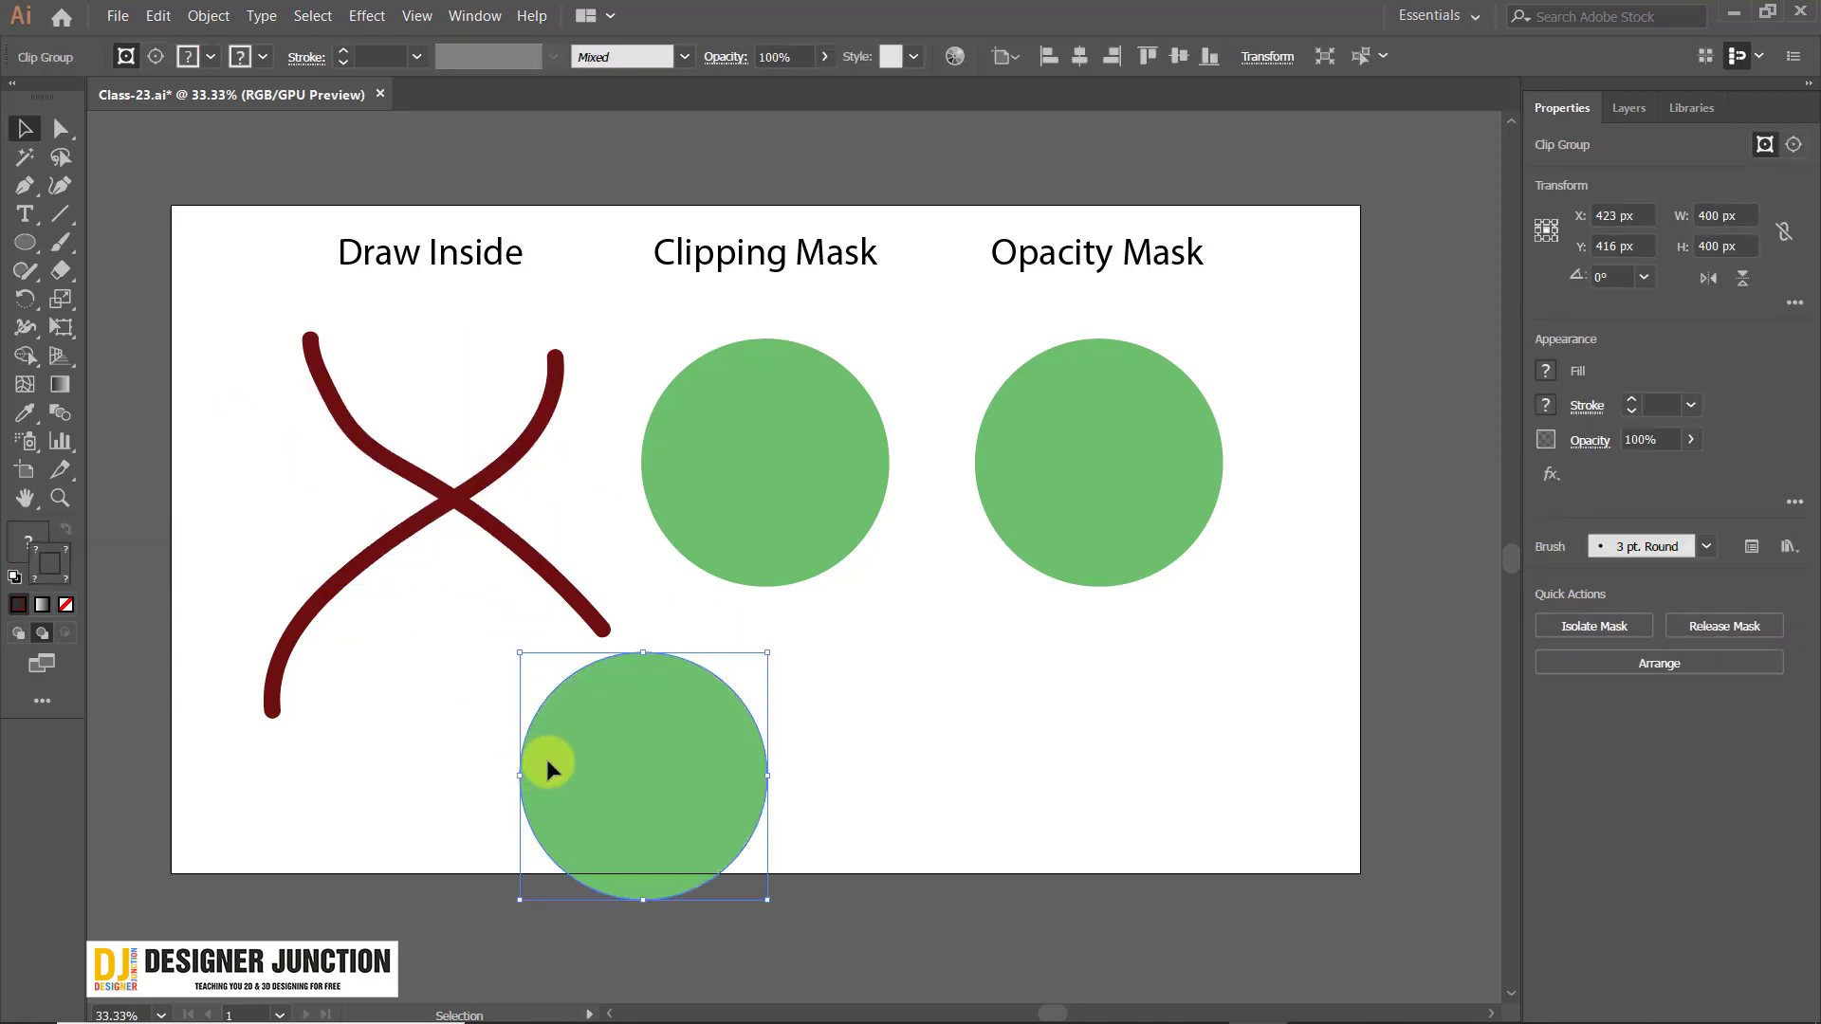
pyautogui.hotkey('ctrl', 'z')
pyautogui.click(363, 656)
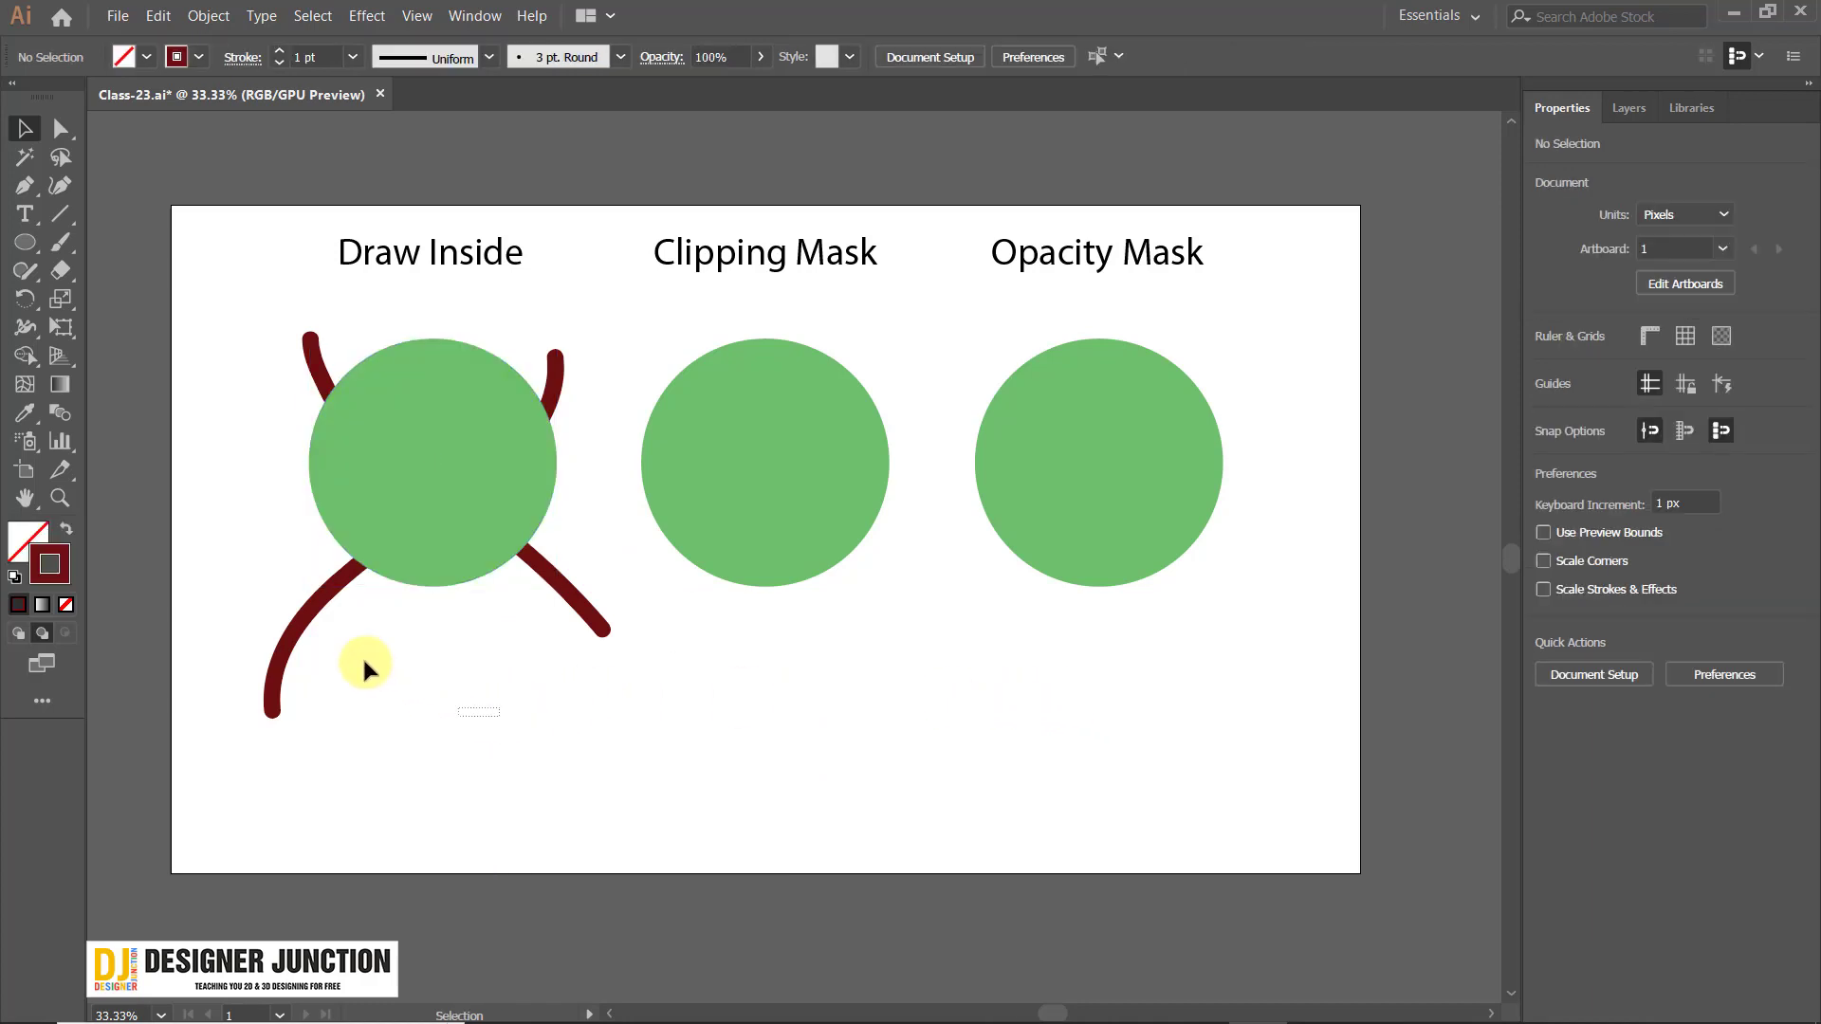
# Delete both dark red strokes behind the Draw Inside circle.
pyautogui.click(294, 612)
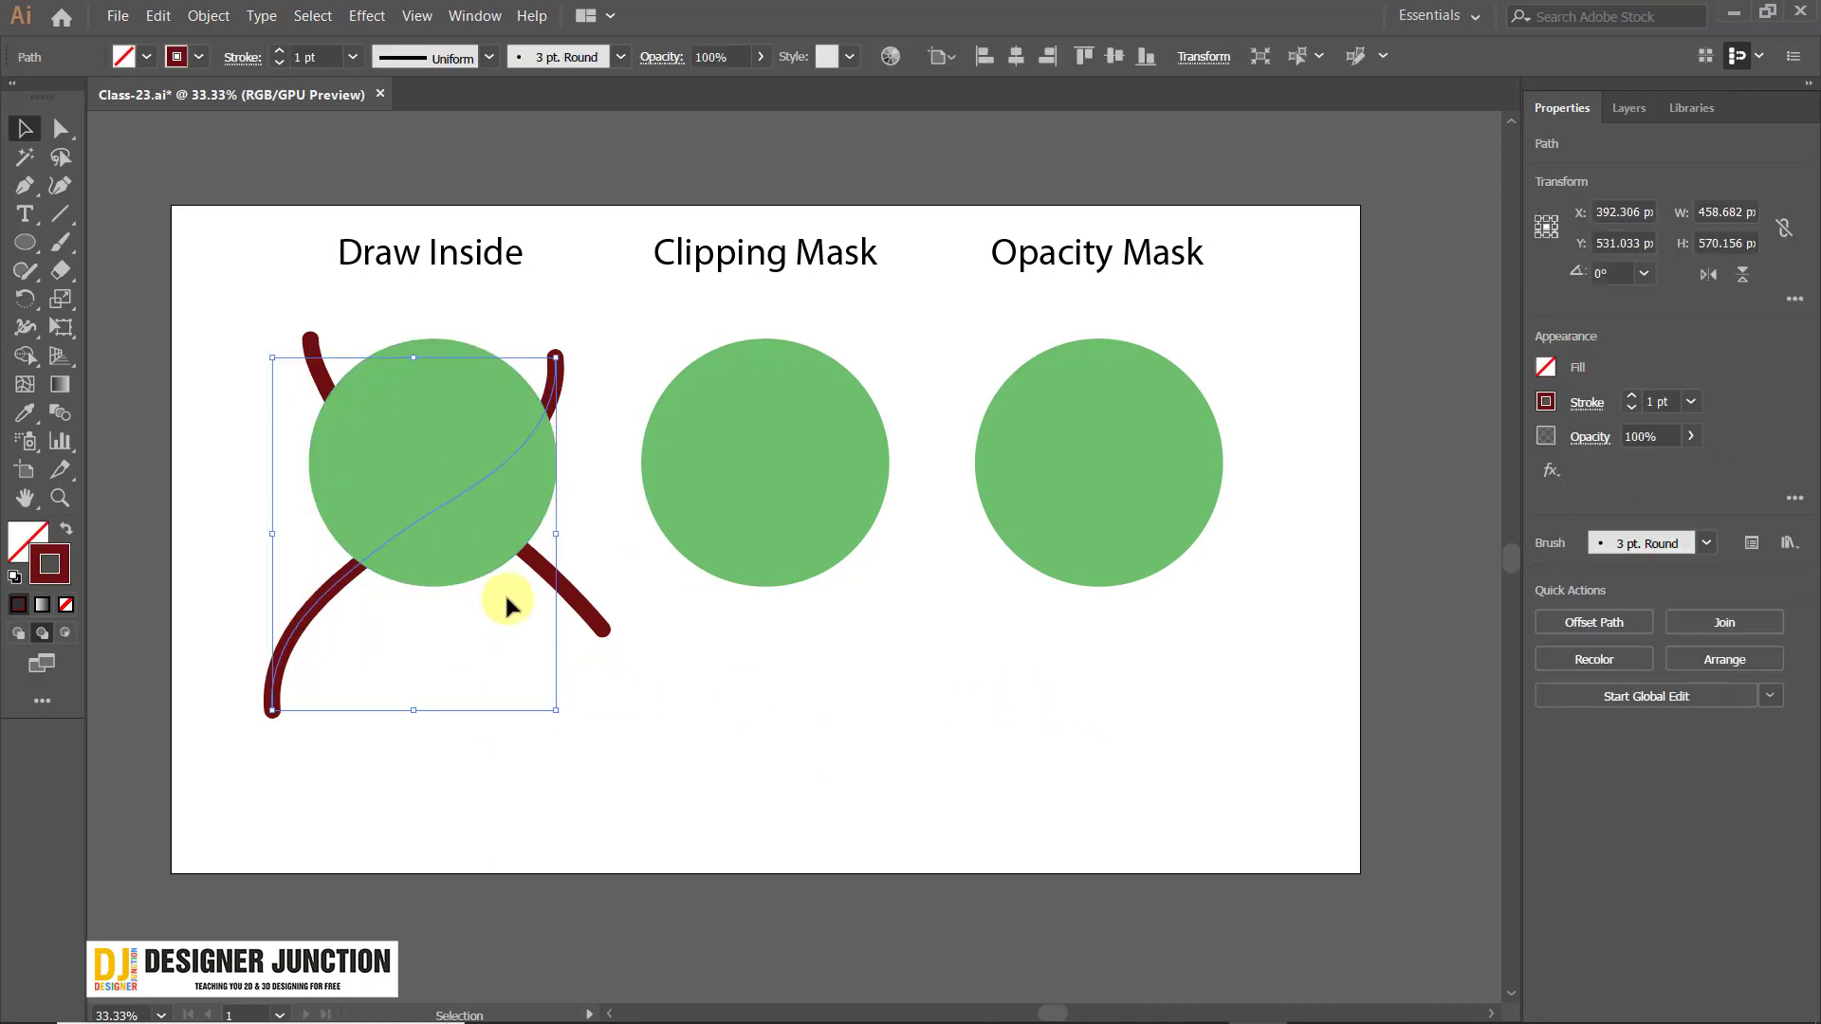
pyautogui.click(726, 681)
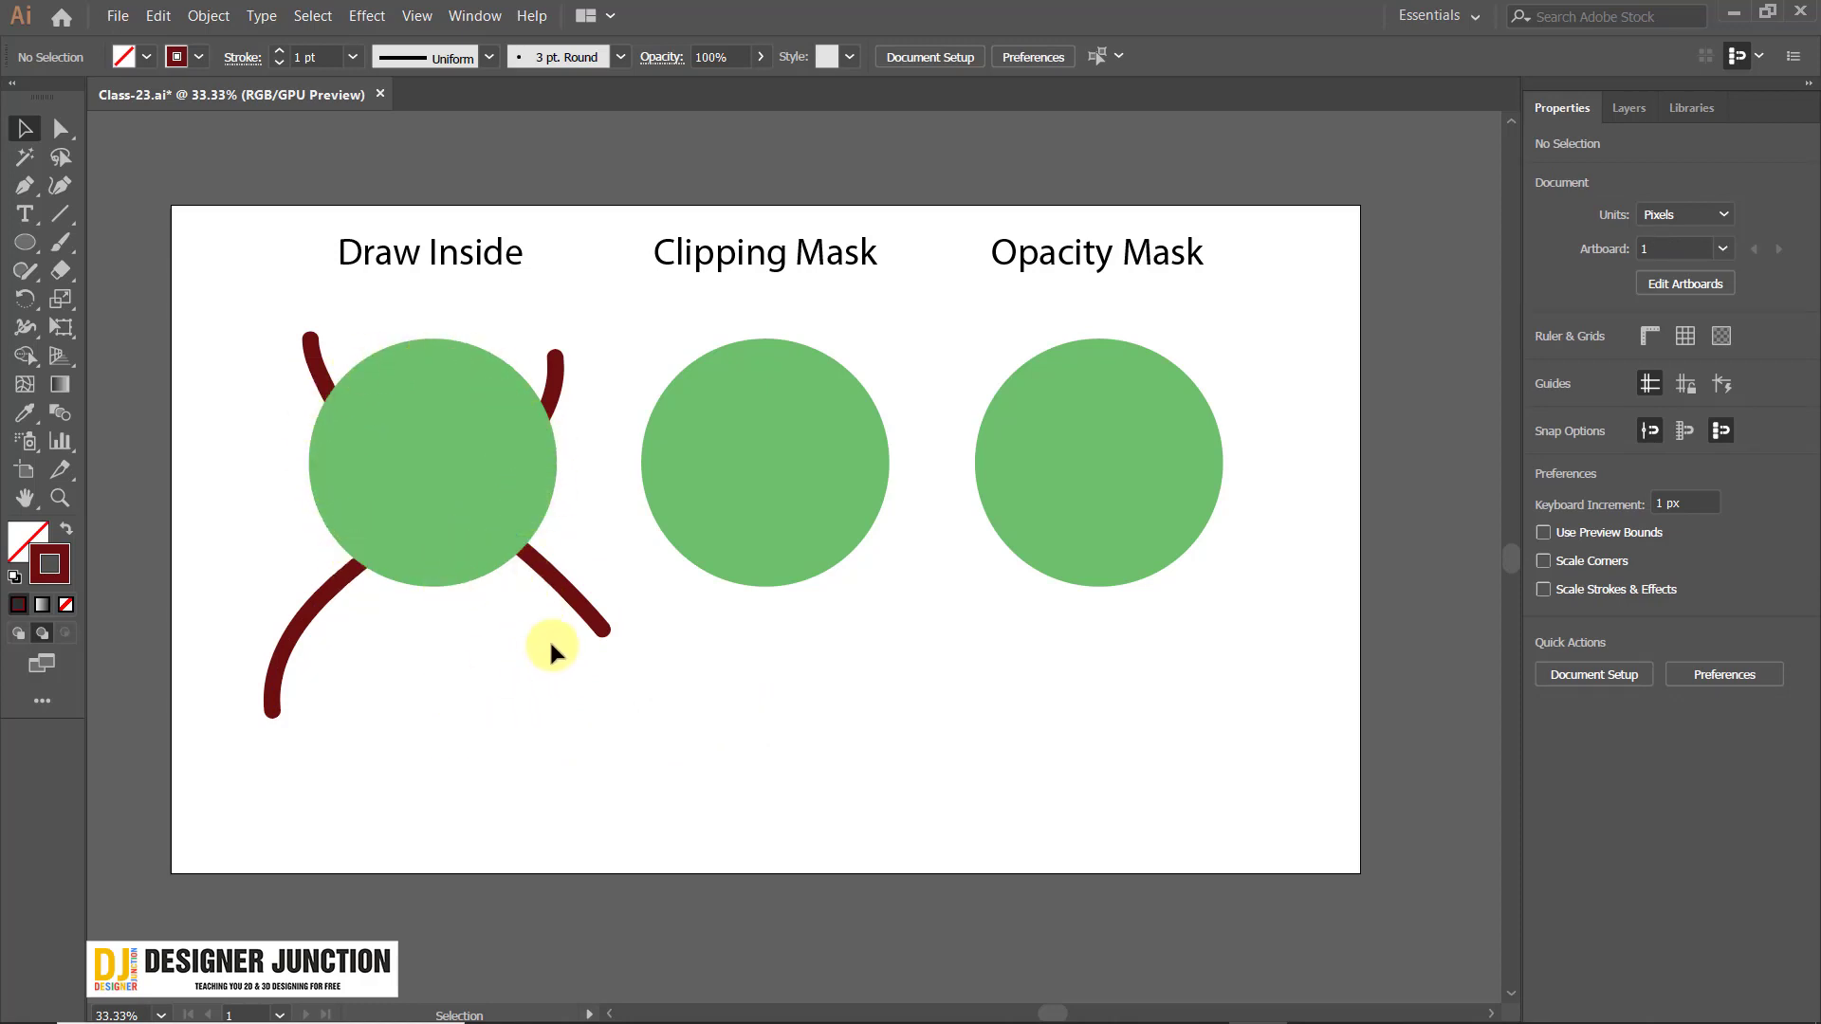
pyautogui.moveTo(549, 640); pyautogui.dragTo(618, 596)
pyautogui.press('Delete')
pyautogui.moveTo(314, 691); pyautogui.dragTo(219, 645)
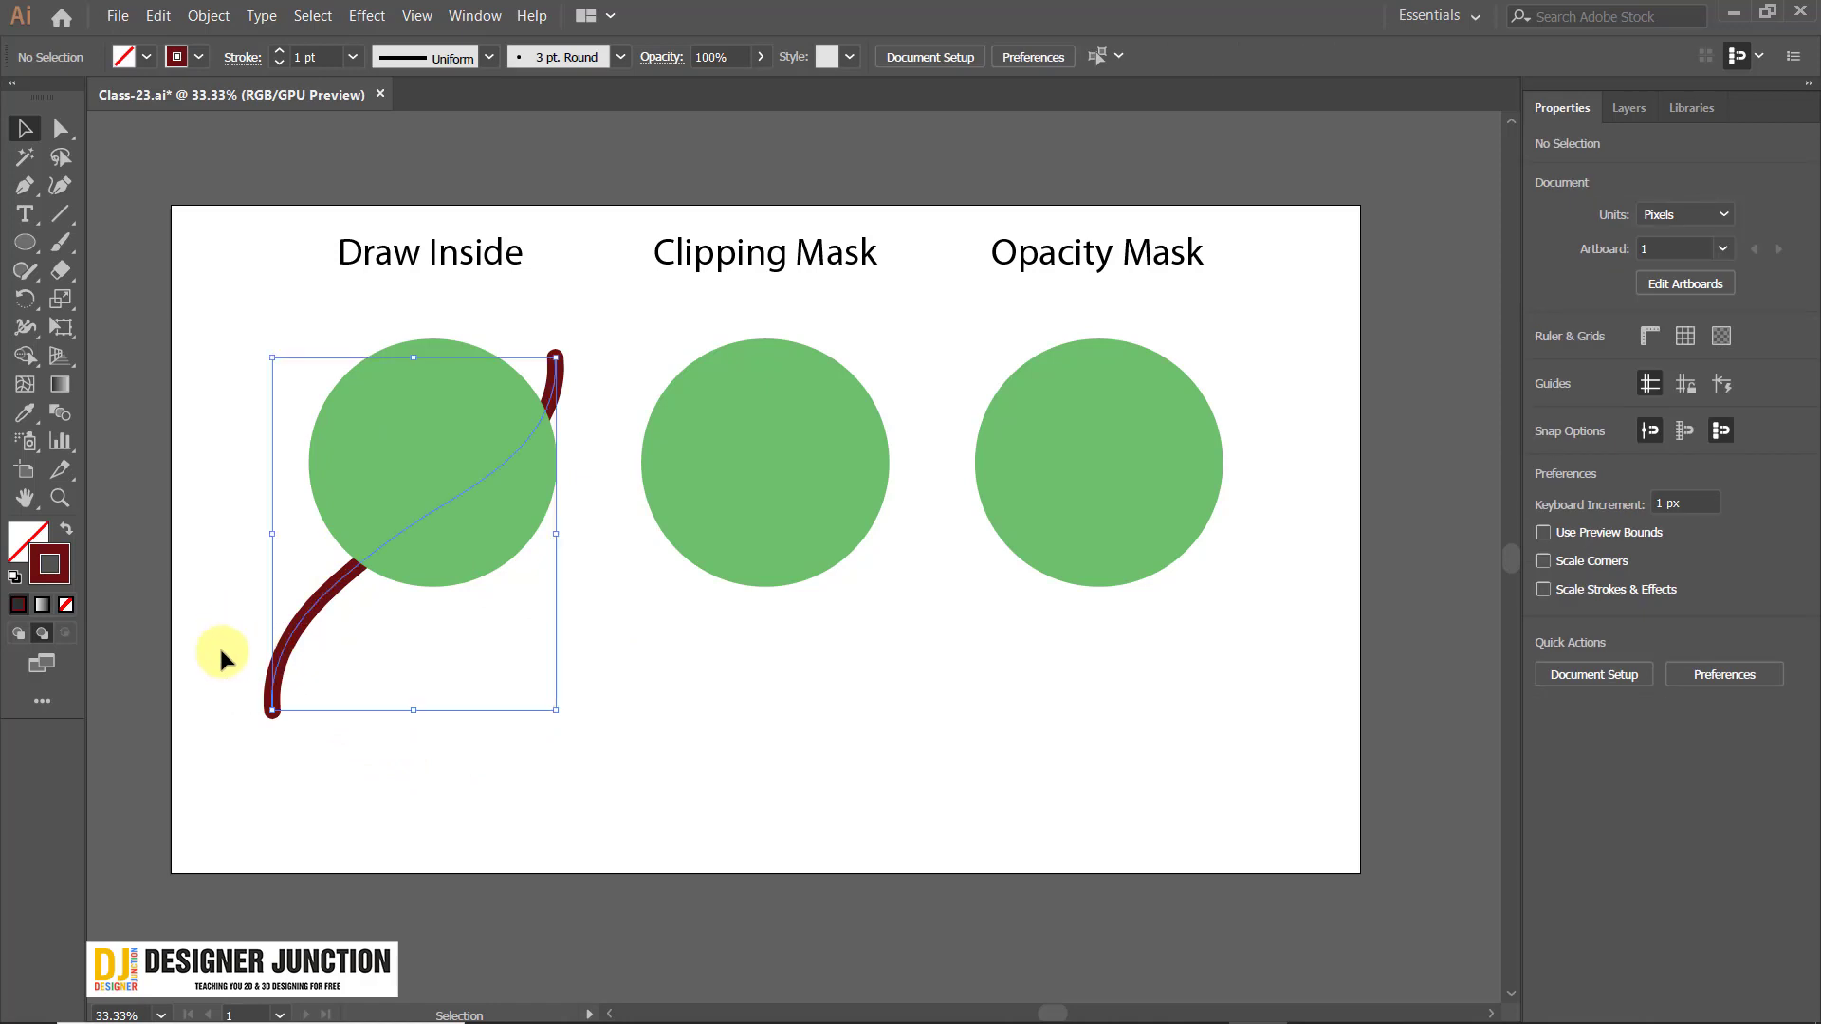
pyautogui.press('Delete')
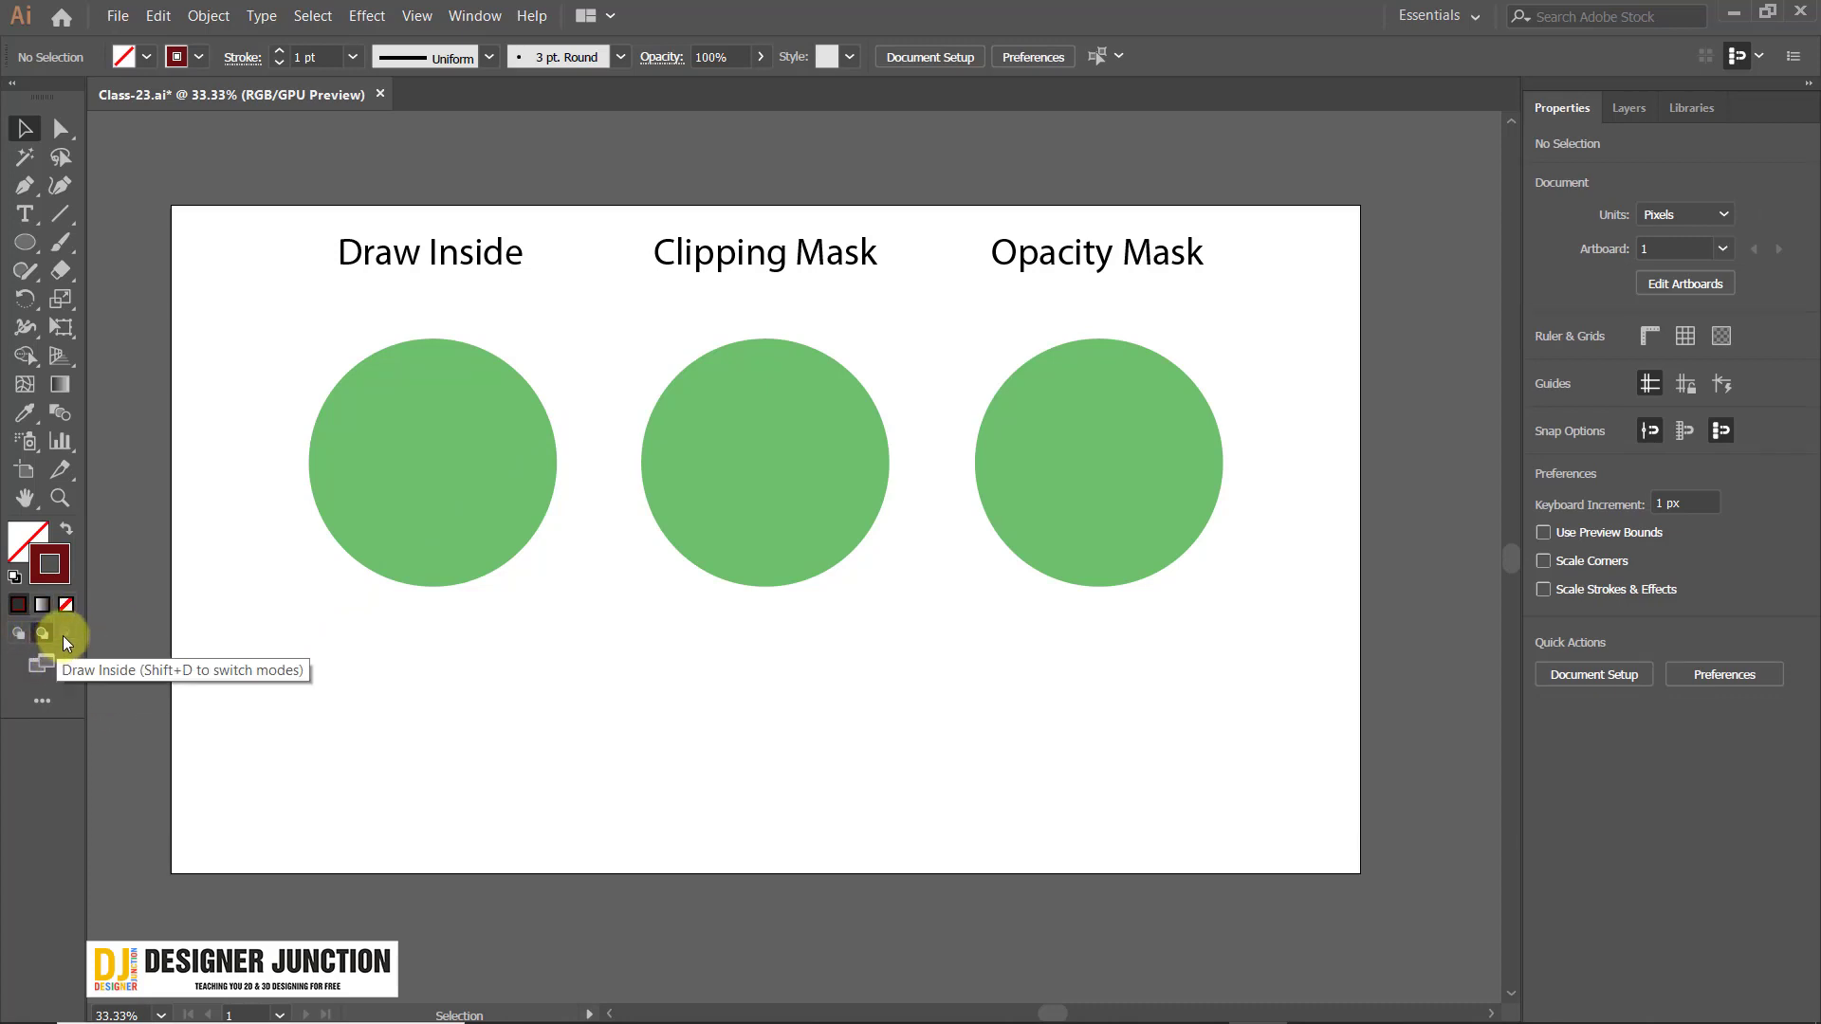
# Return the Draw Inside circle from a clip group to a plain green path by undoing.
pyautogui.click(439, 459)
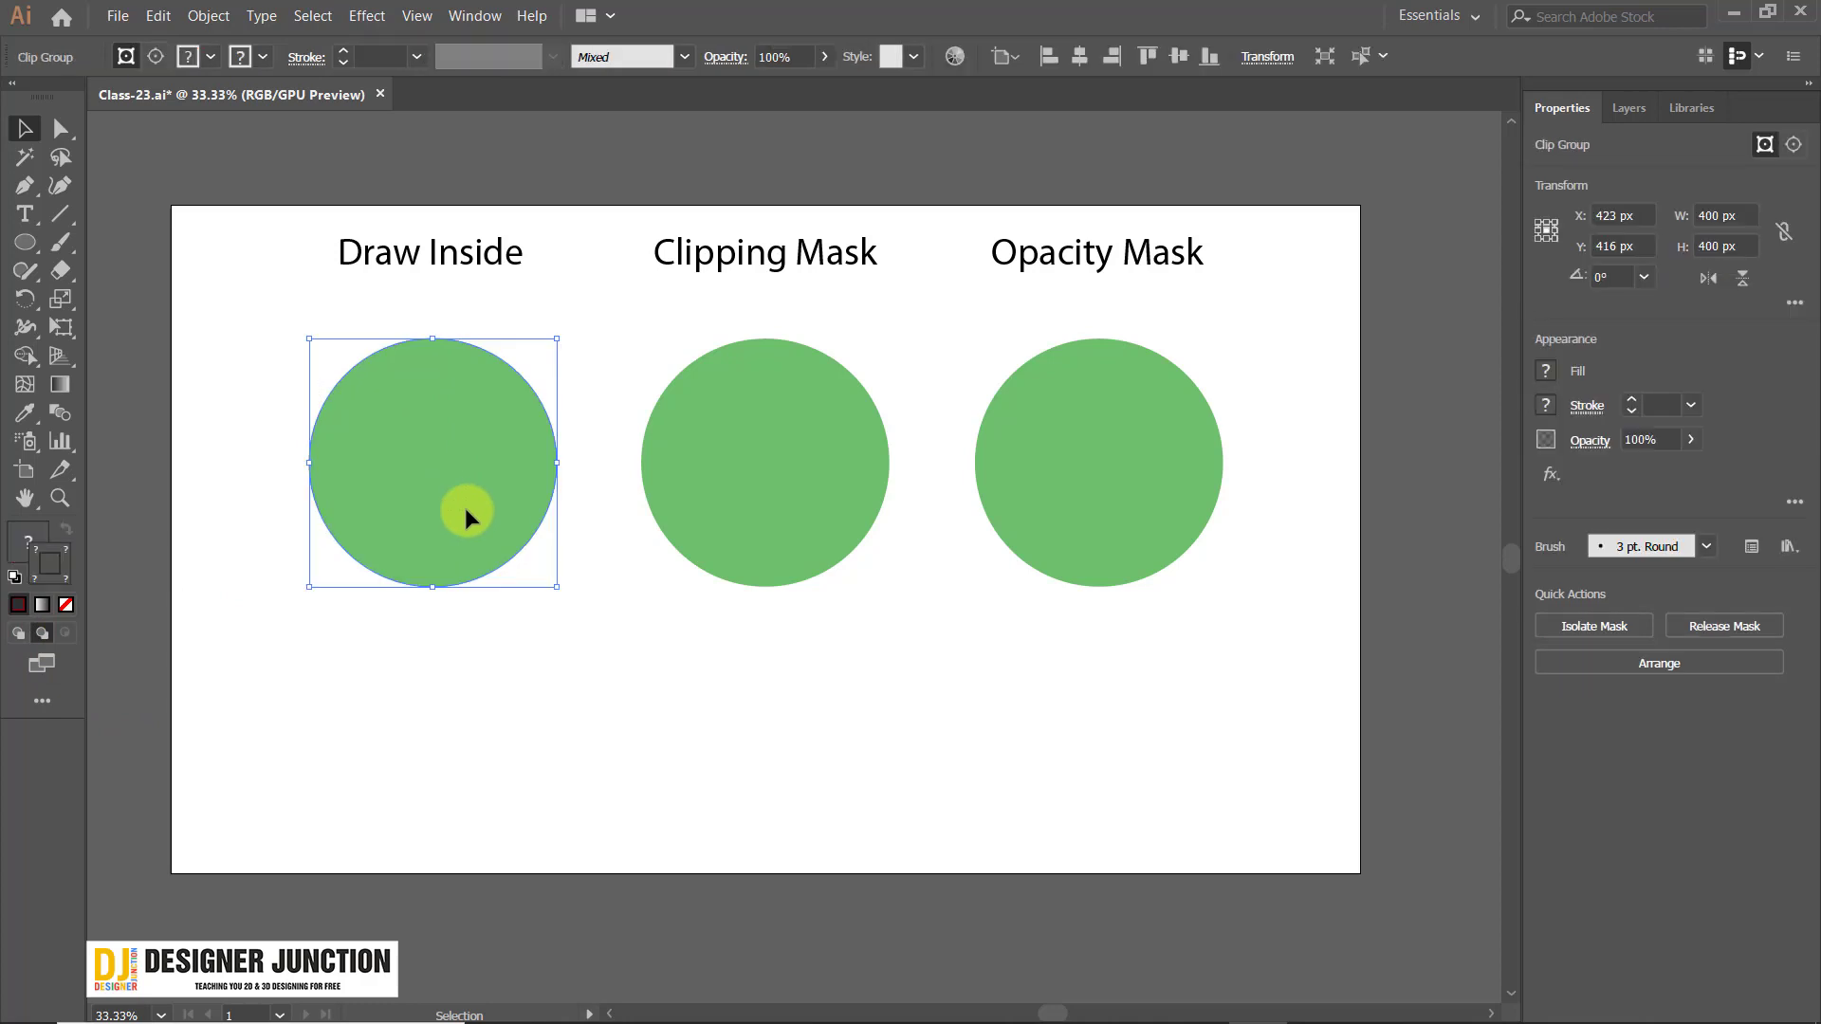
pyautogui.click(319, 799)
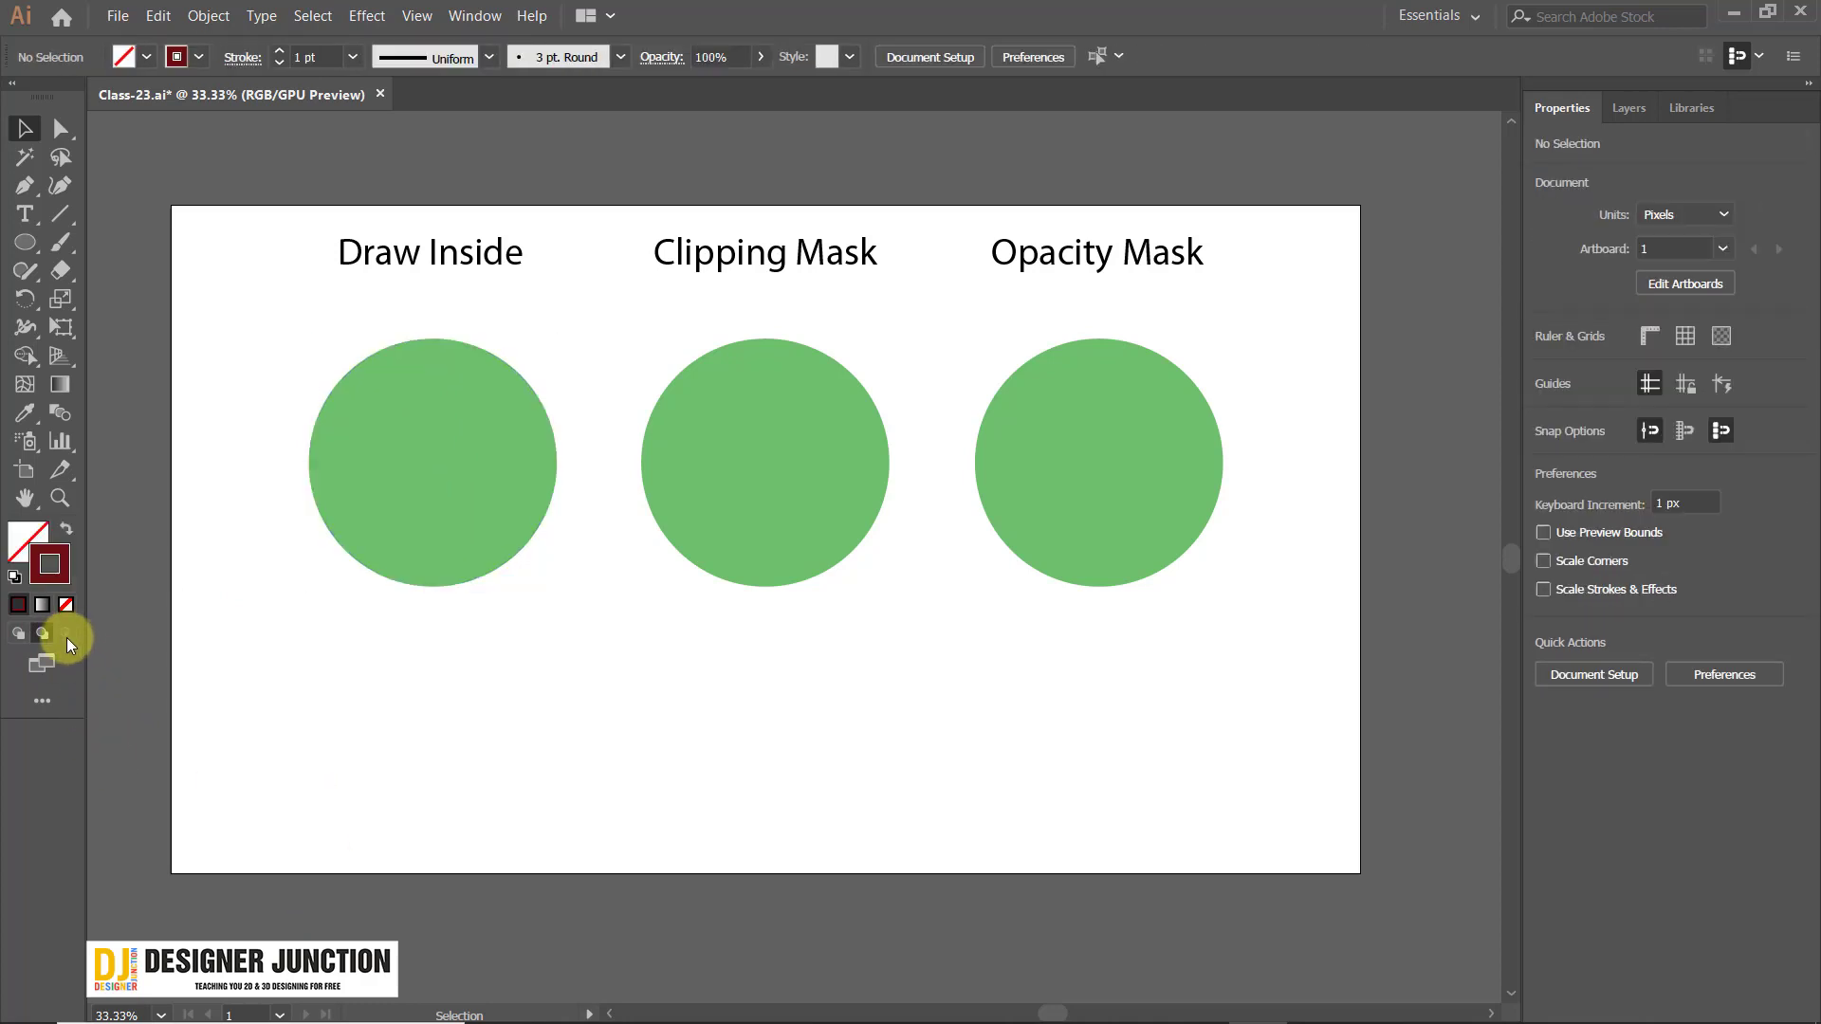
pyautogui.hotkey('ctrl', 'z')
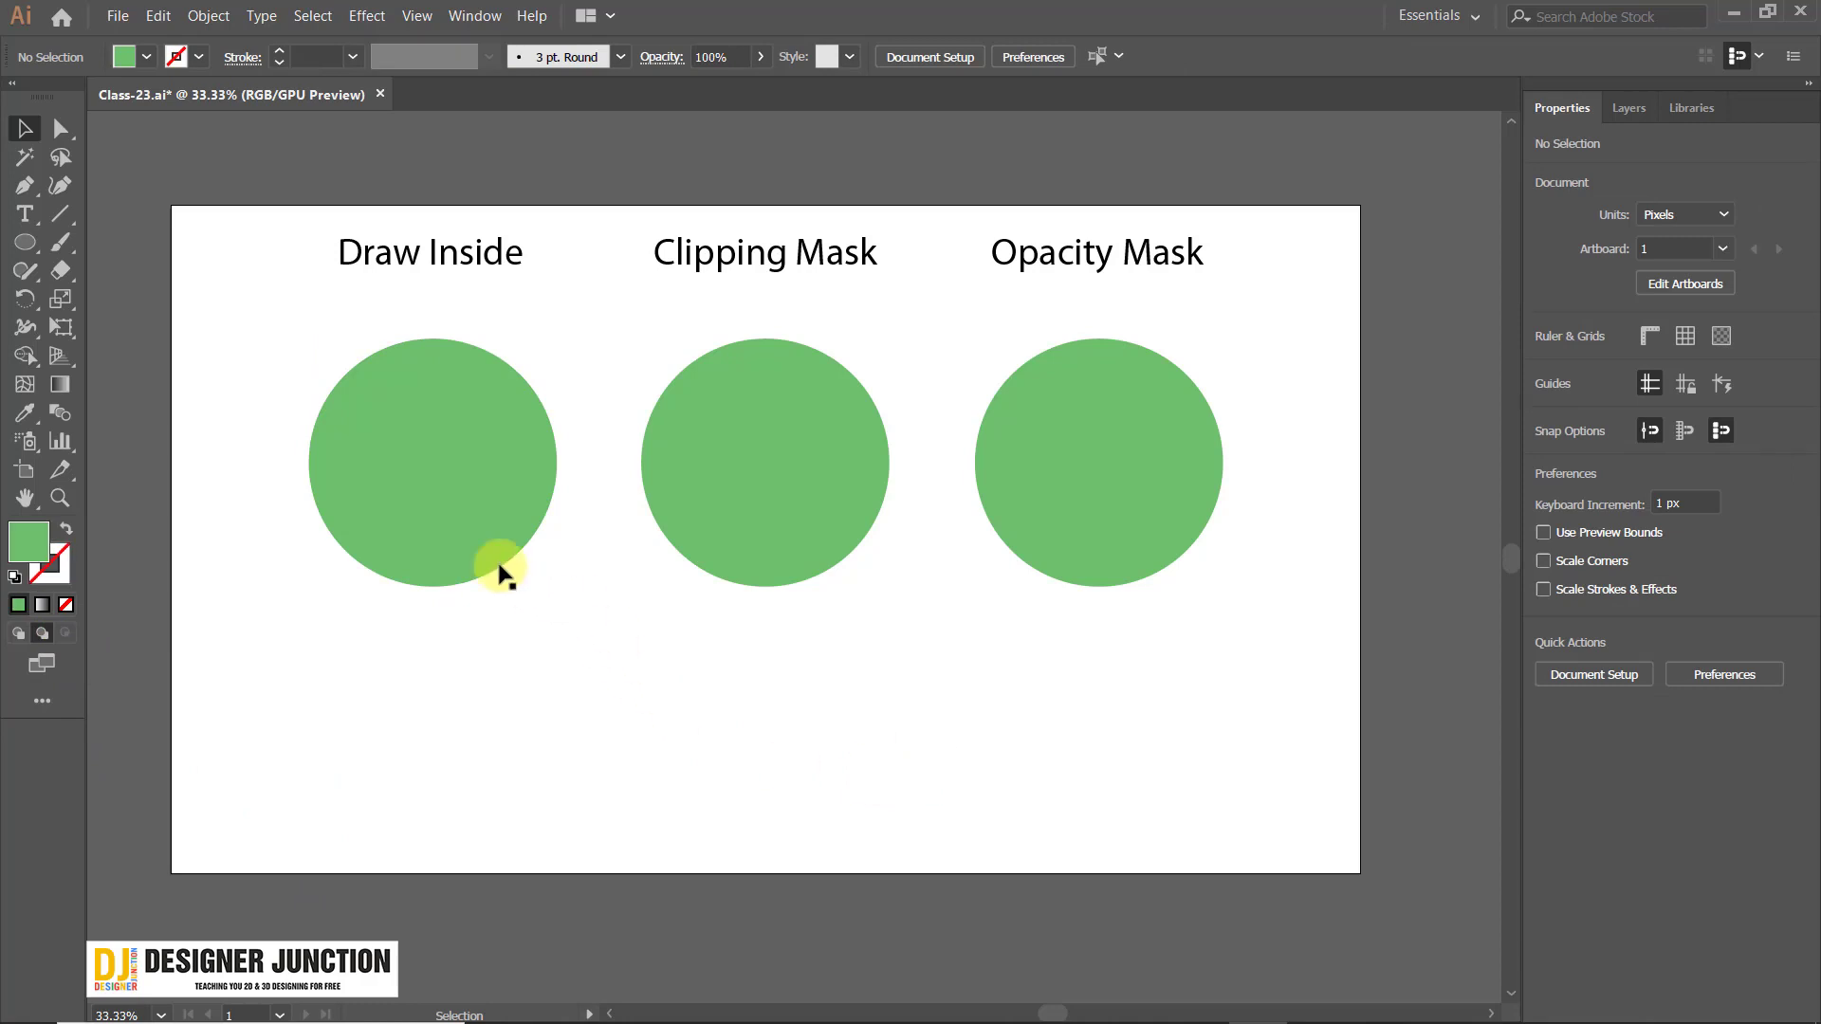
pyautogui.click(415, 435)
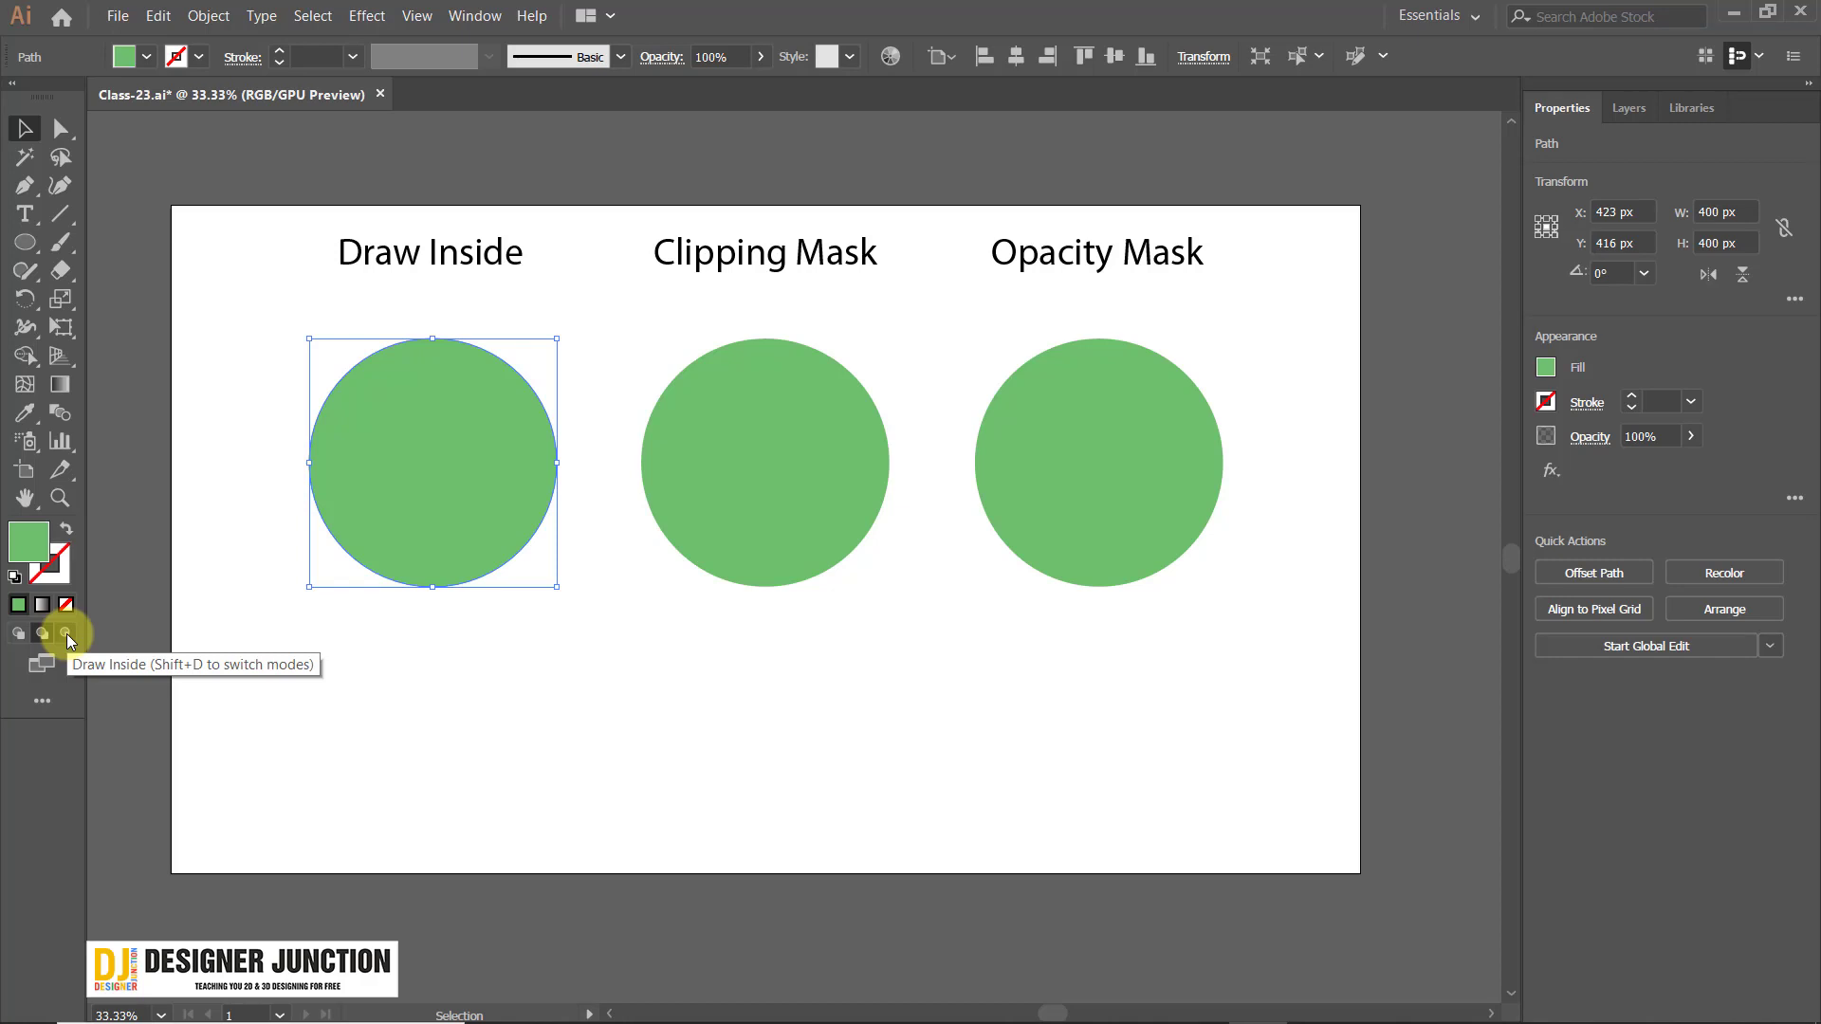
pyautogui.click(126, 622)
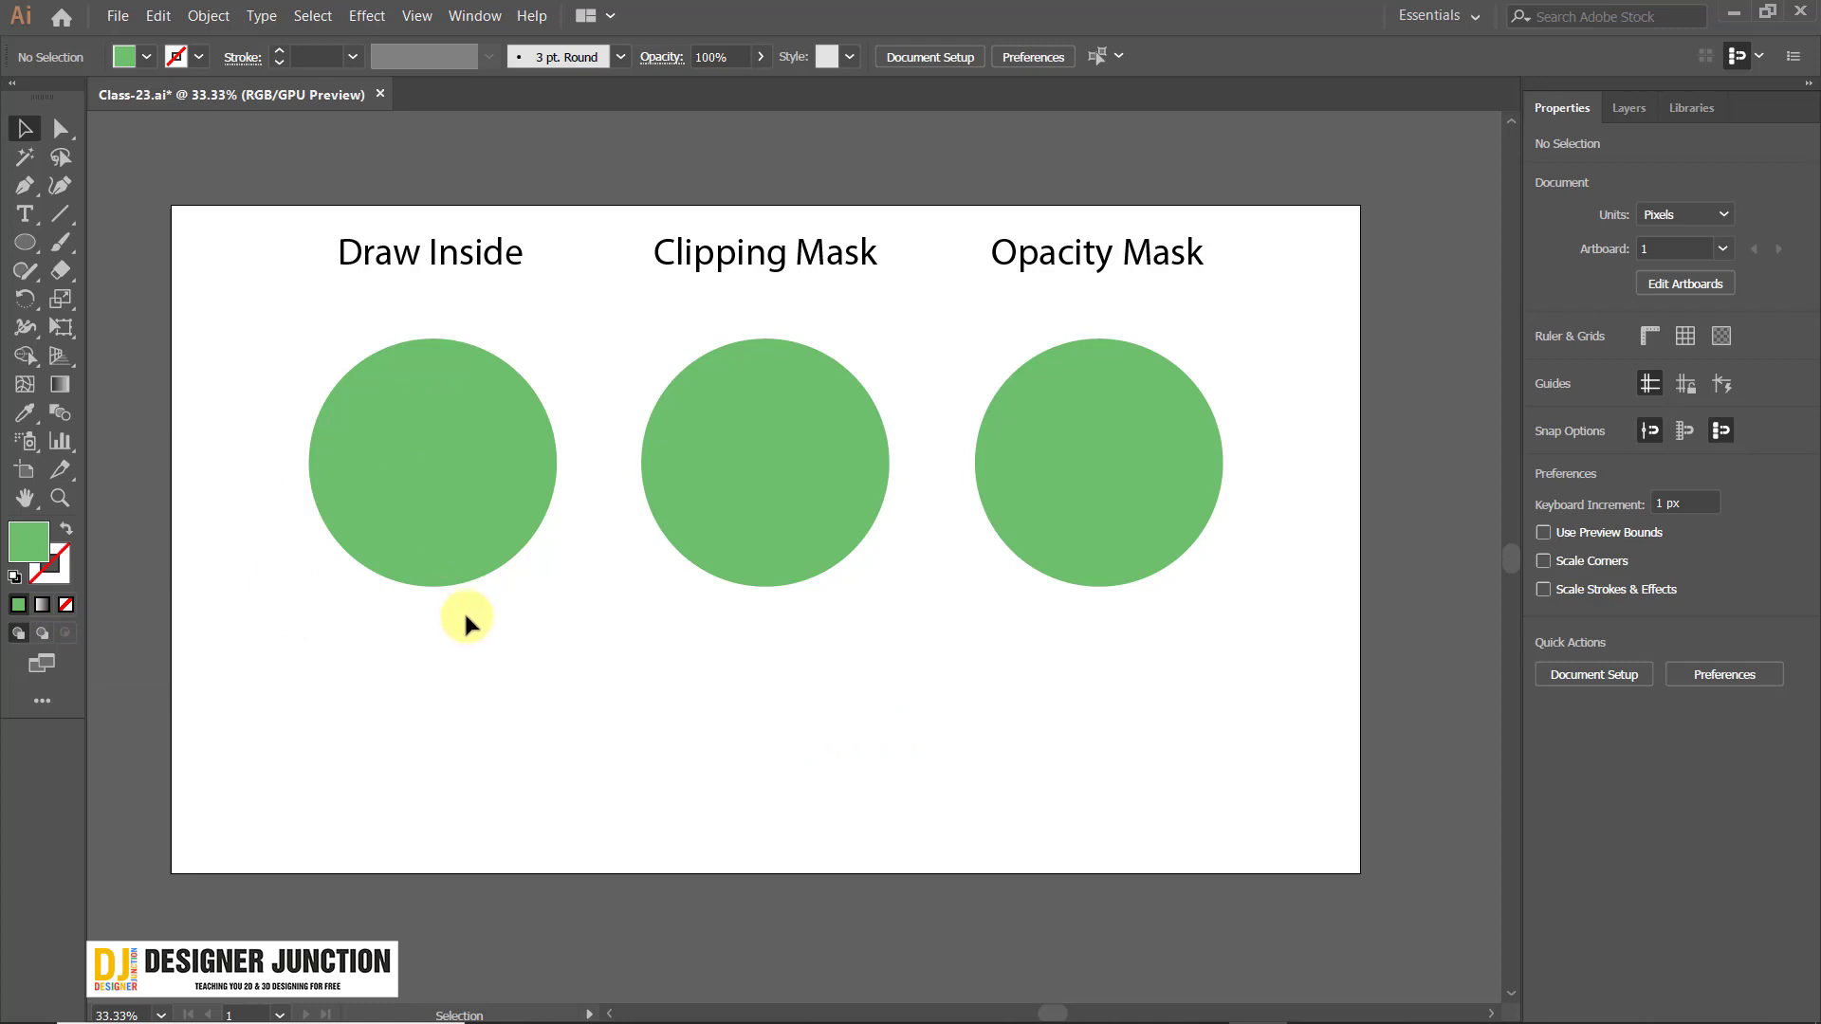
# Activate Draw Inside mode for the green circle under the Draw Inside label.
pyautogui.click(387, 435)
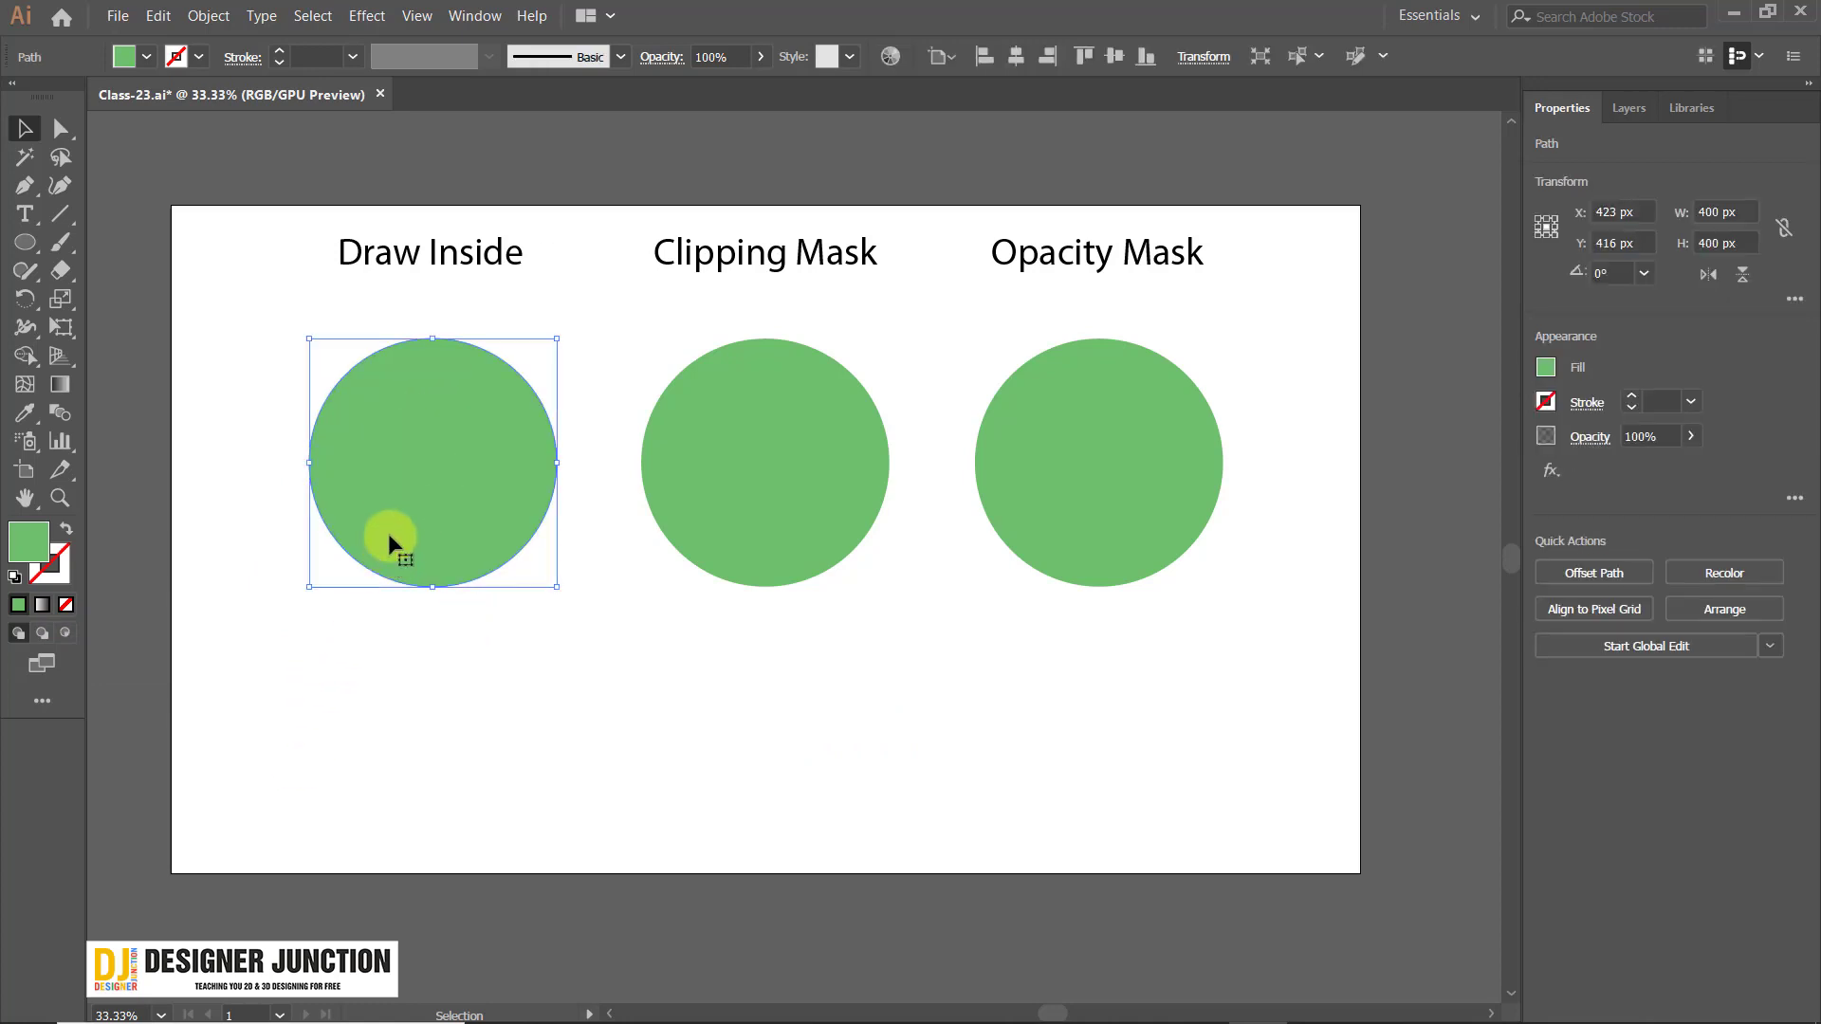
pyautogui.click(66, 633)
pyautogui.click(481, 681)
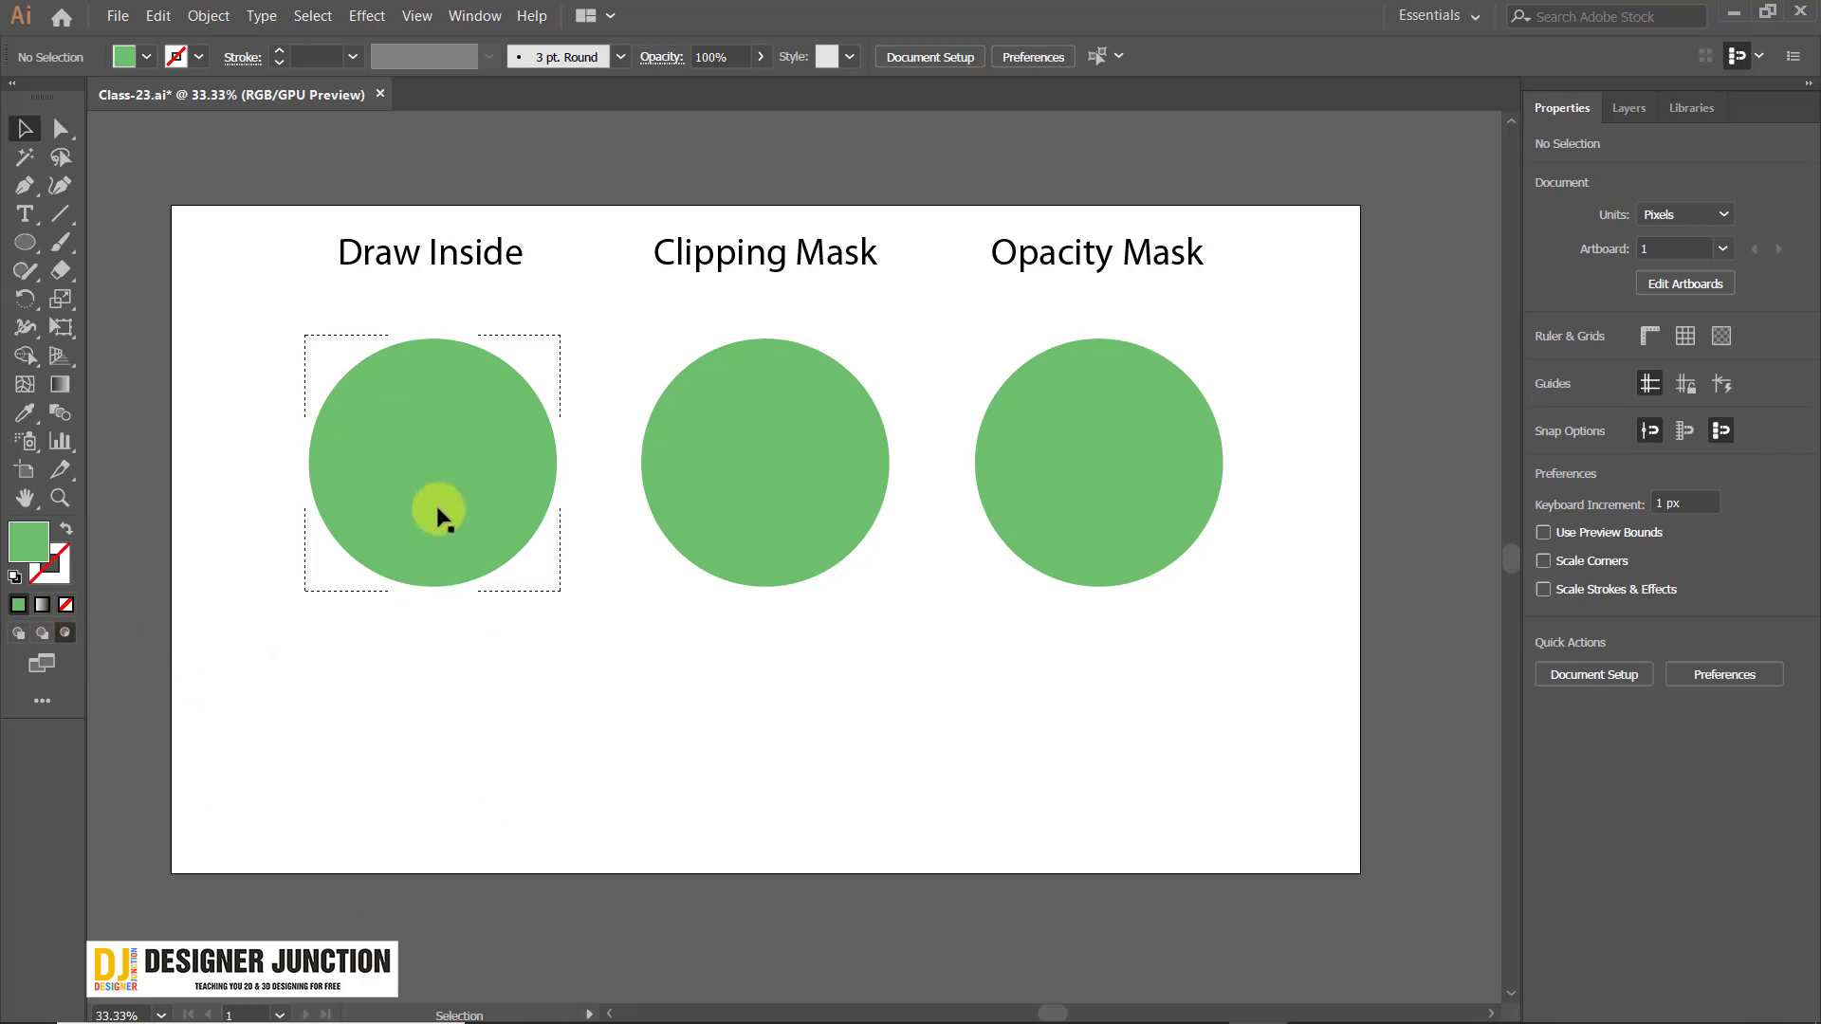
# Ready the Paintbrush with a vivid blue stroke and no fill, undoing the trial stroke made in the circle.
pyautogui.scroll(1, 398, 379)
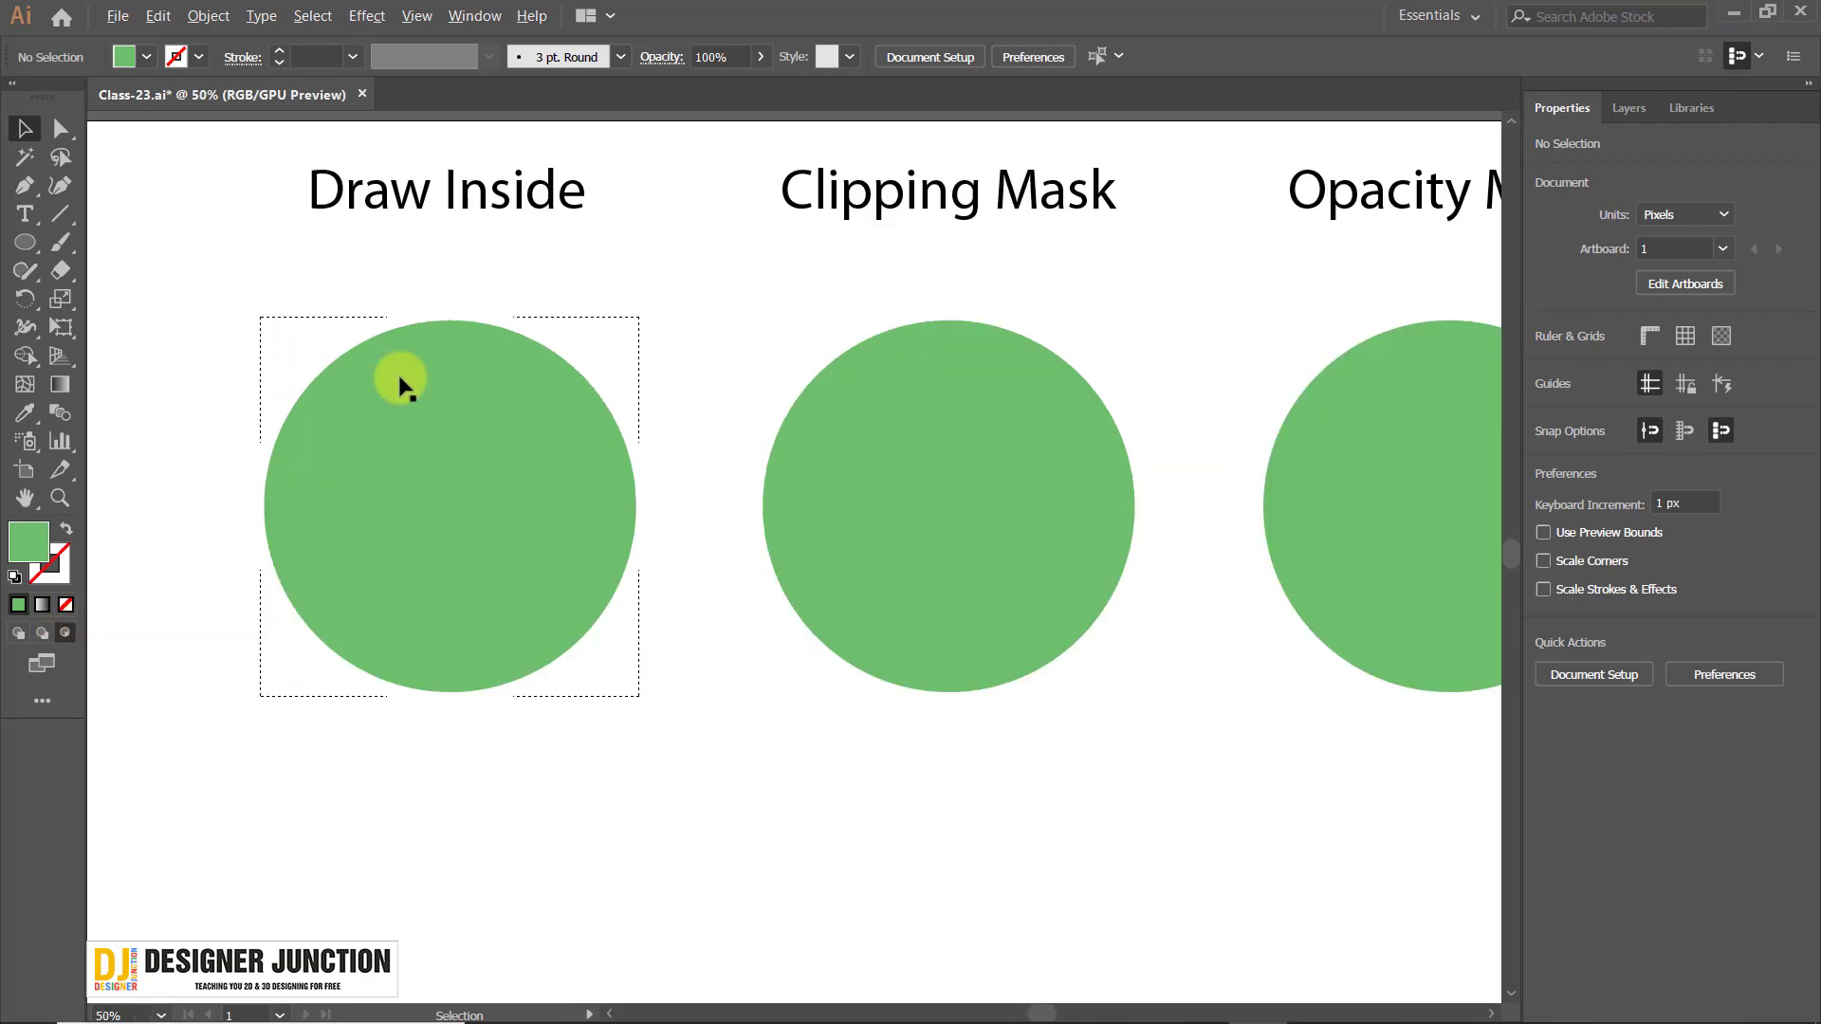
pyautogui.scroll(1, 374, 427)
pyautogui.moveTo(402, 406); pyautogui.dragTo(534, 380)
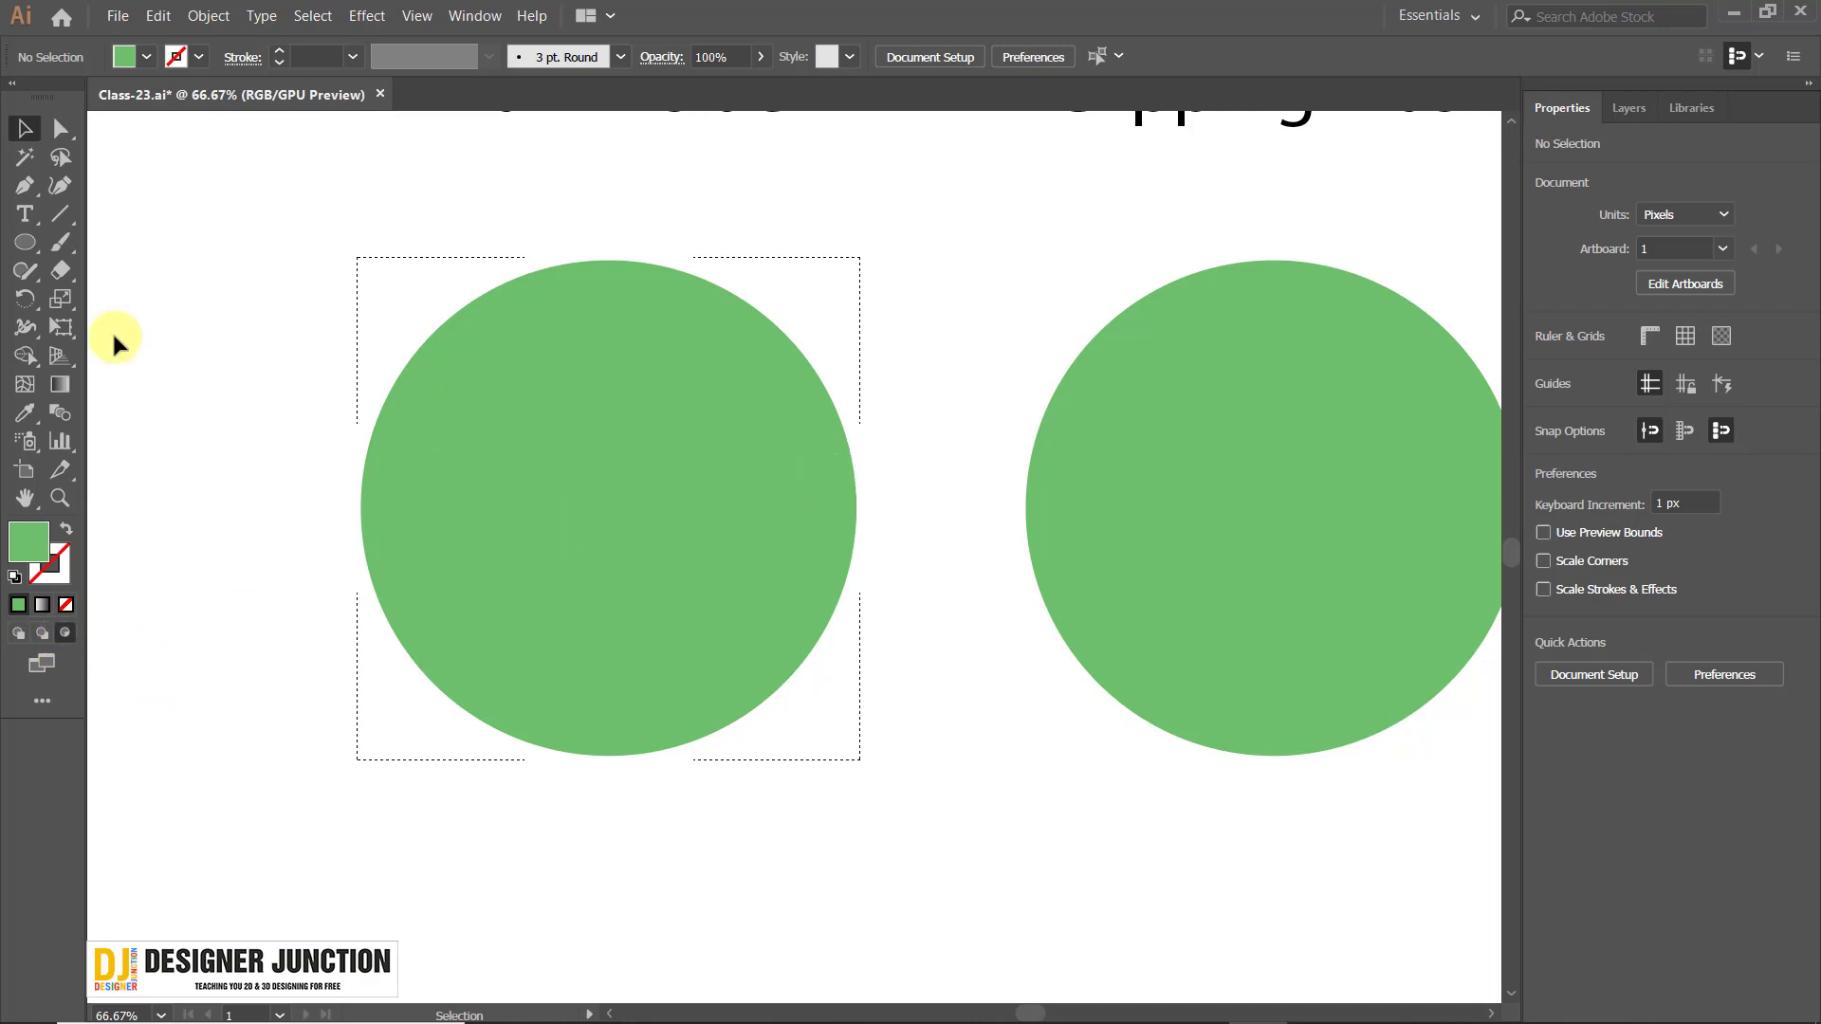
pyautogui.click(67, 252)
pyautogui.moveTo(241, 220)
pyautogui.mouseDown()
pyautogui.moveTo(508, 516)
pyautogui.moveTo(880, 600)
pyautogui.mouseUp()
pyautogui.hotkey('ctrl', 'z')
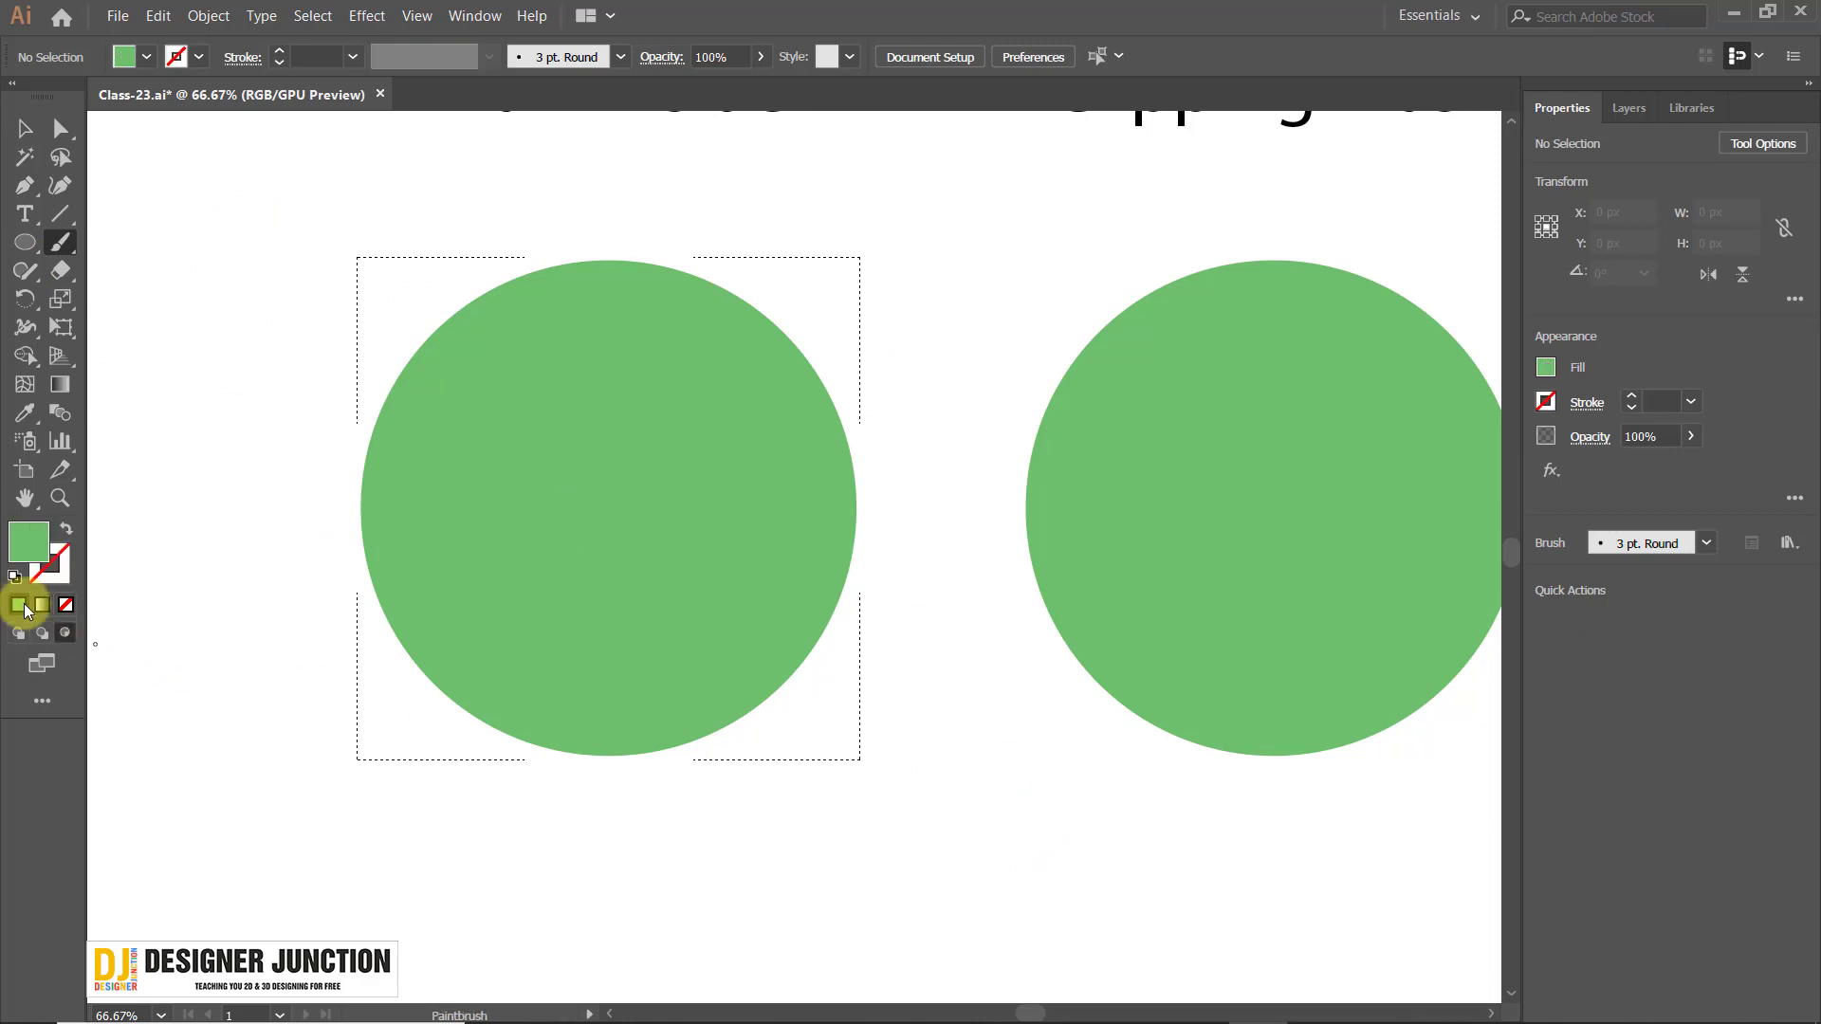
pyautogui.doubleClick(28, 559)
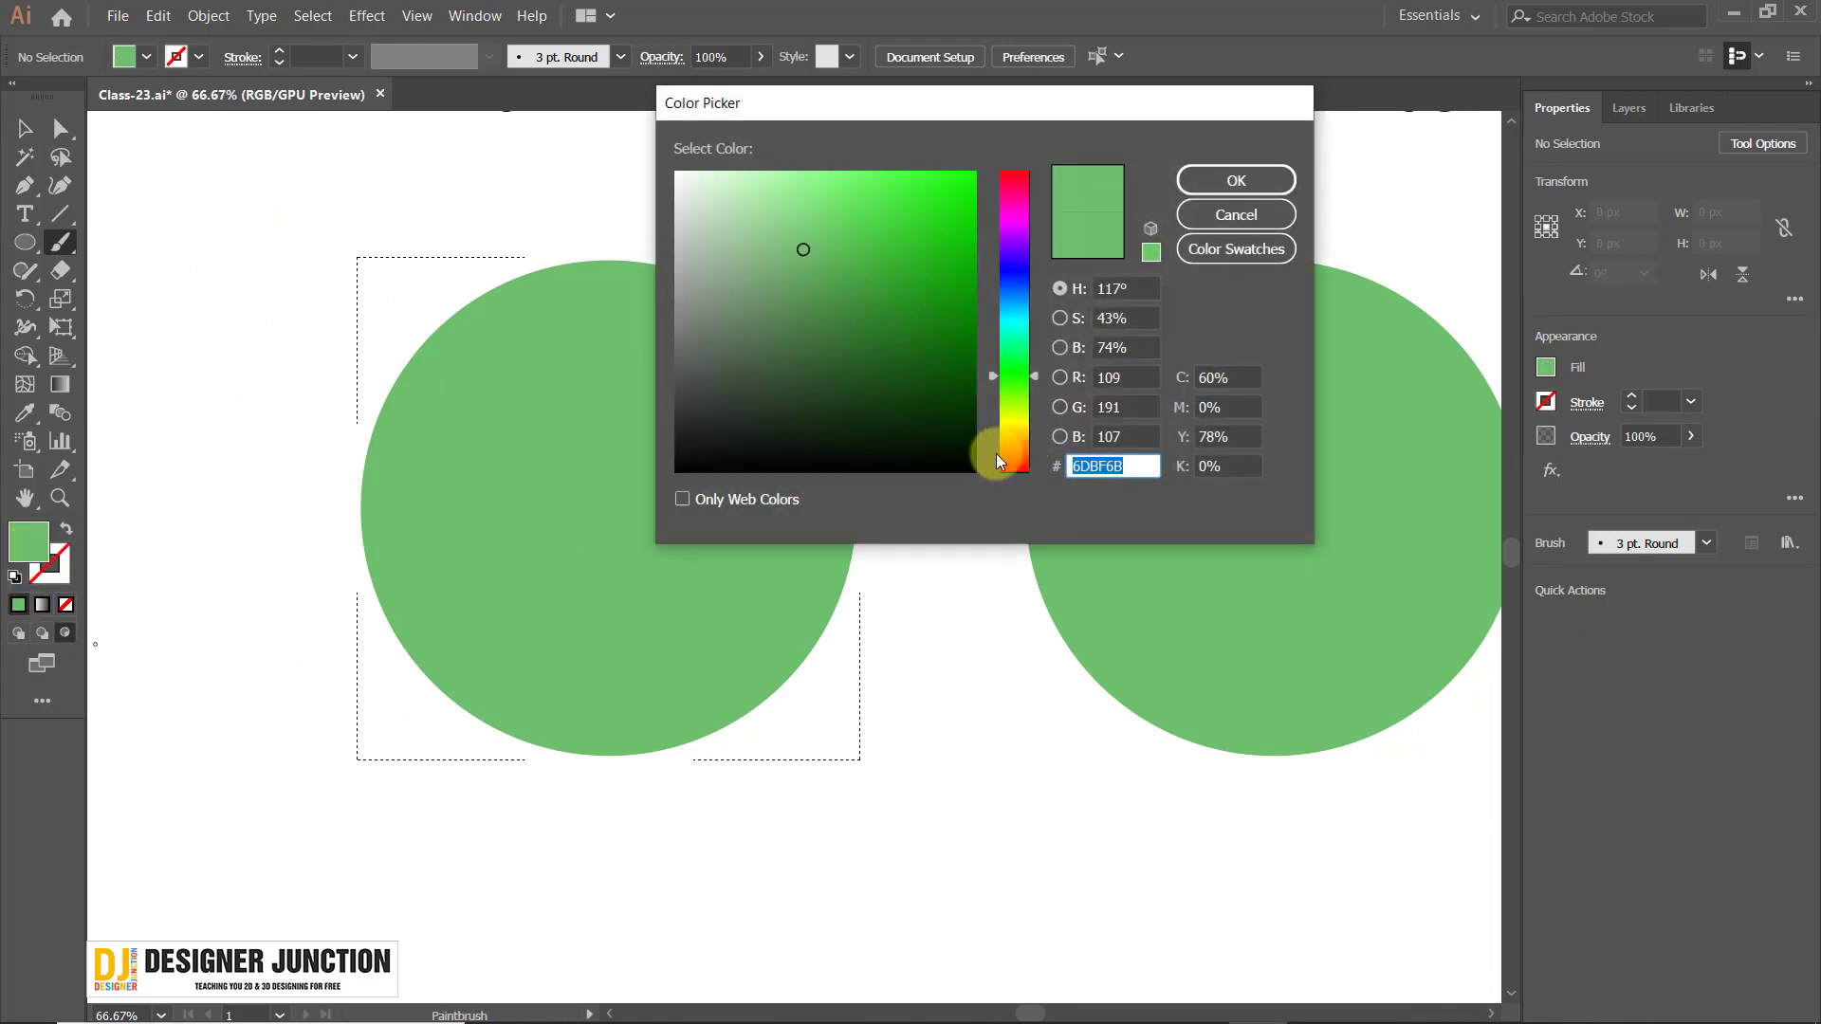
pyautogui.moveTo(1020, 202); pyautogui.dragTo(1017, 271)
pyautogui.moveTo(857, 226); pyautogui.dragTo(840, 212)
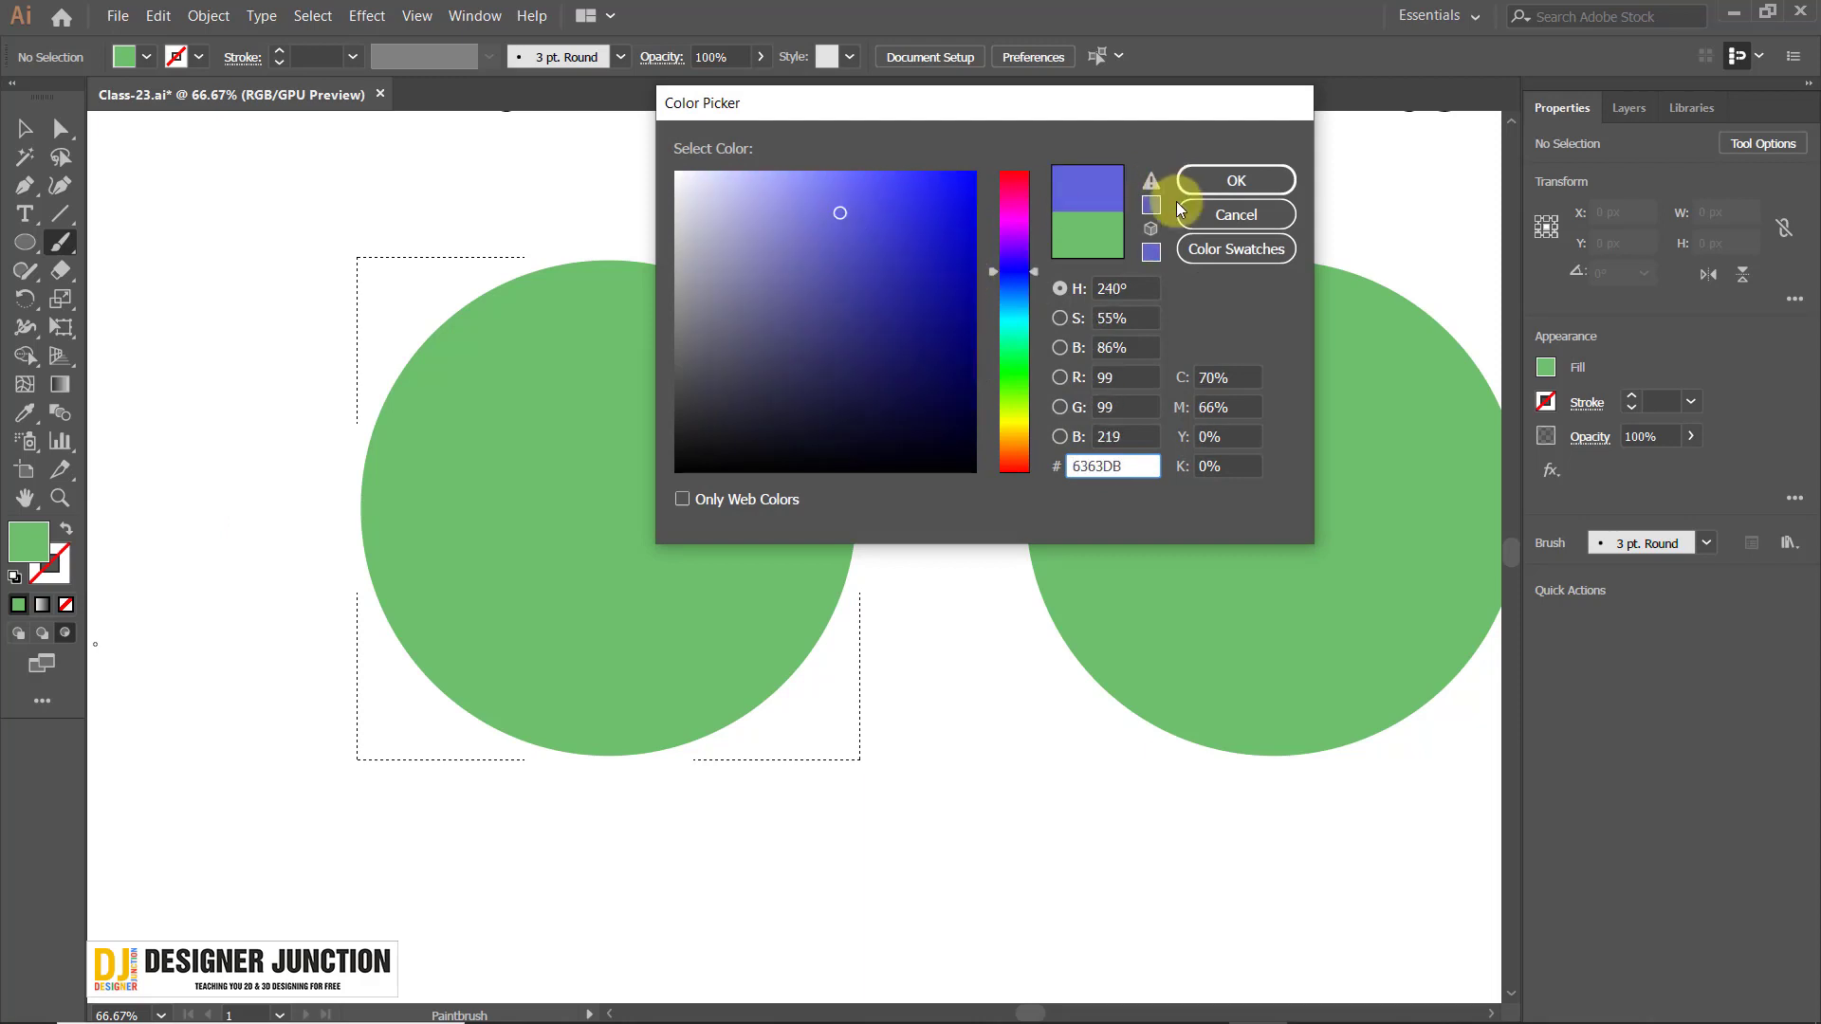
pyautogui.click(894, 187)
pyautogui.click(1225, 188)
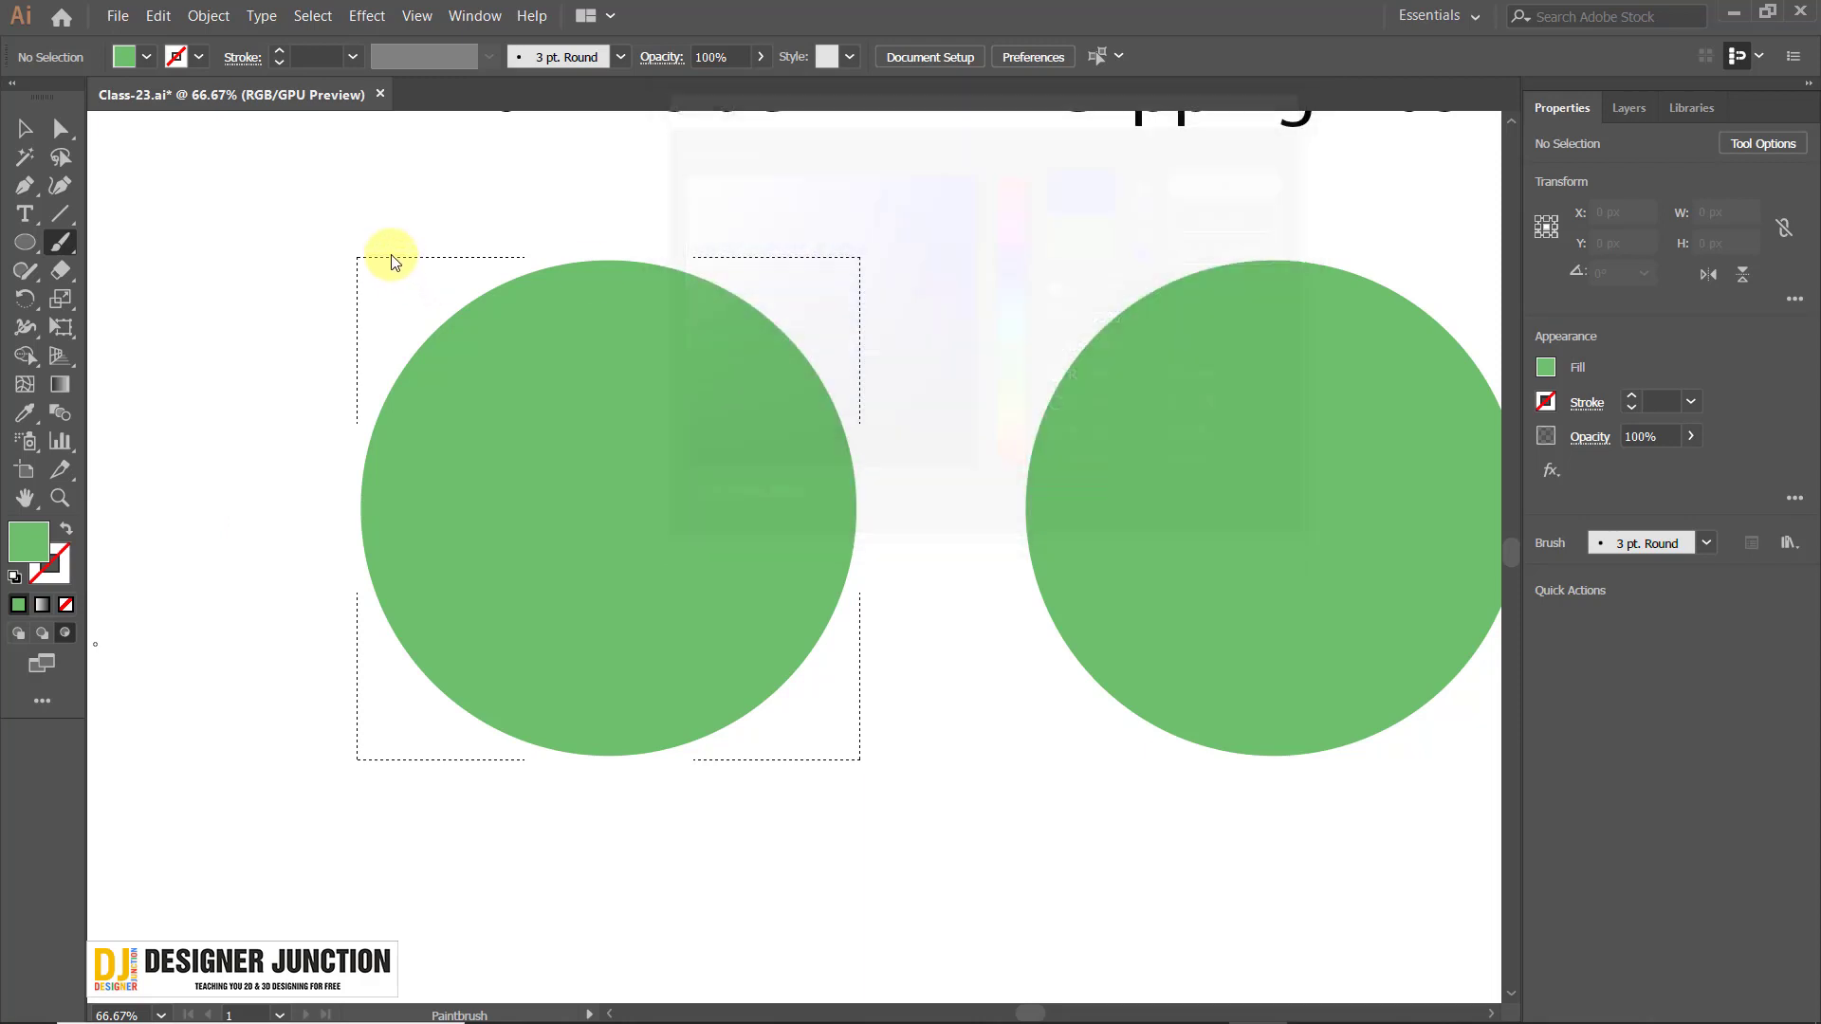
pyautogui.hotkey('shift', 'x')
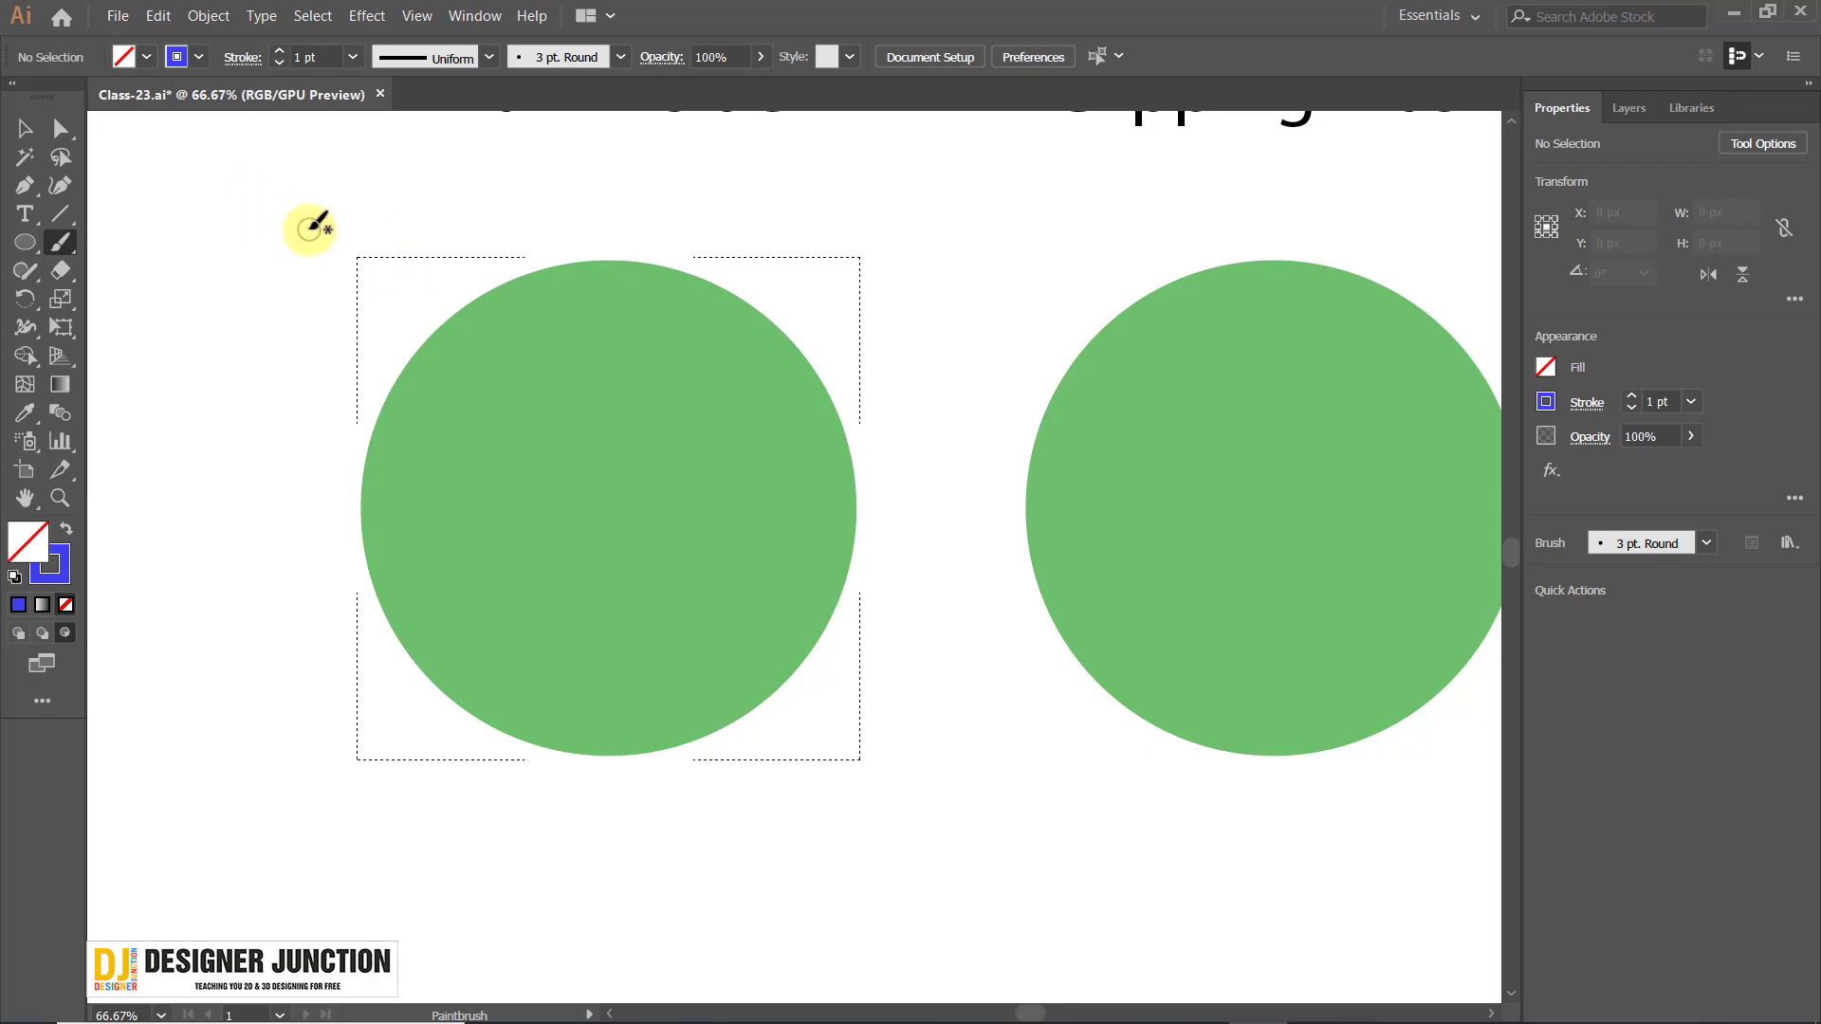
# Paint a wavy blue stroke across the middle of the Draw Inside circle, undoing the extra strokes that cross it.
pyautogui.moveTo(308, 211)
pyautogui.mouseDown()
pyautogui.moveTo(315, 354)
pyautogui.moveTo(480, 456)
pyautogui.moveTo(795, 512)
pyautogui.moveTo(945, 781)
pyautogui.mouseUp()
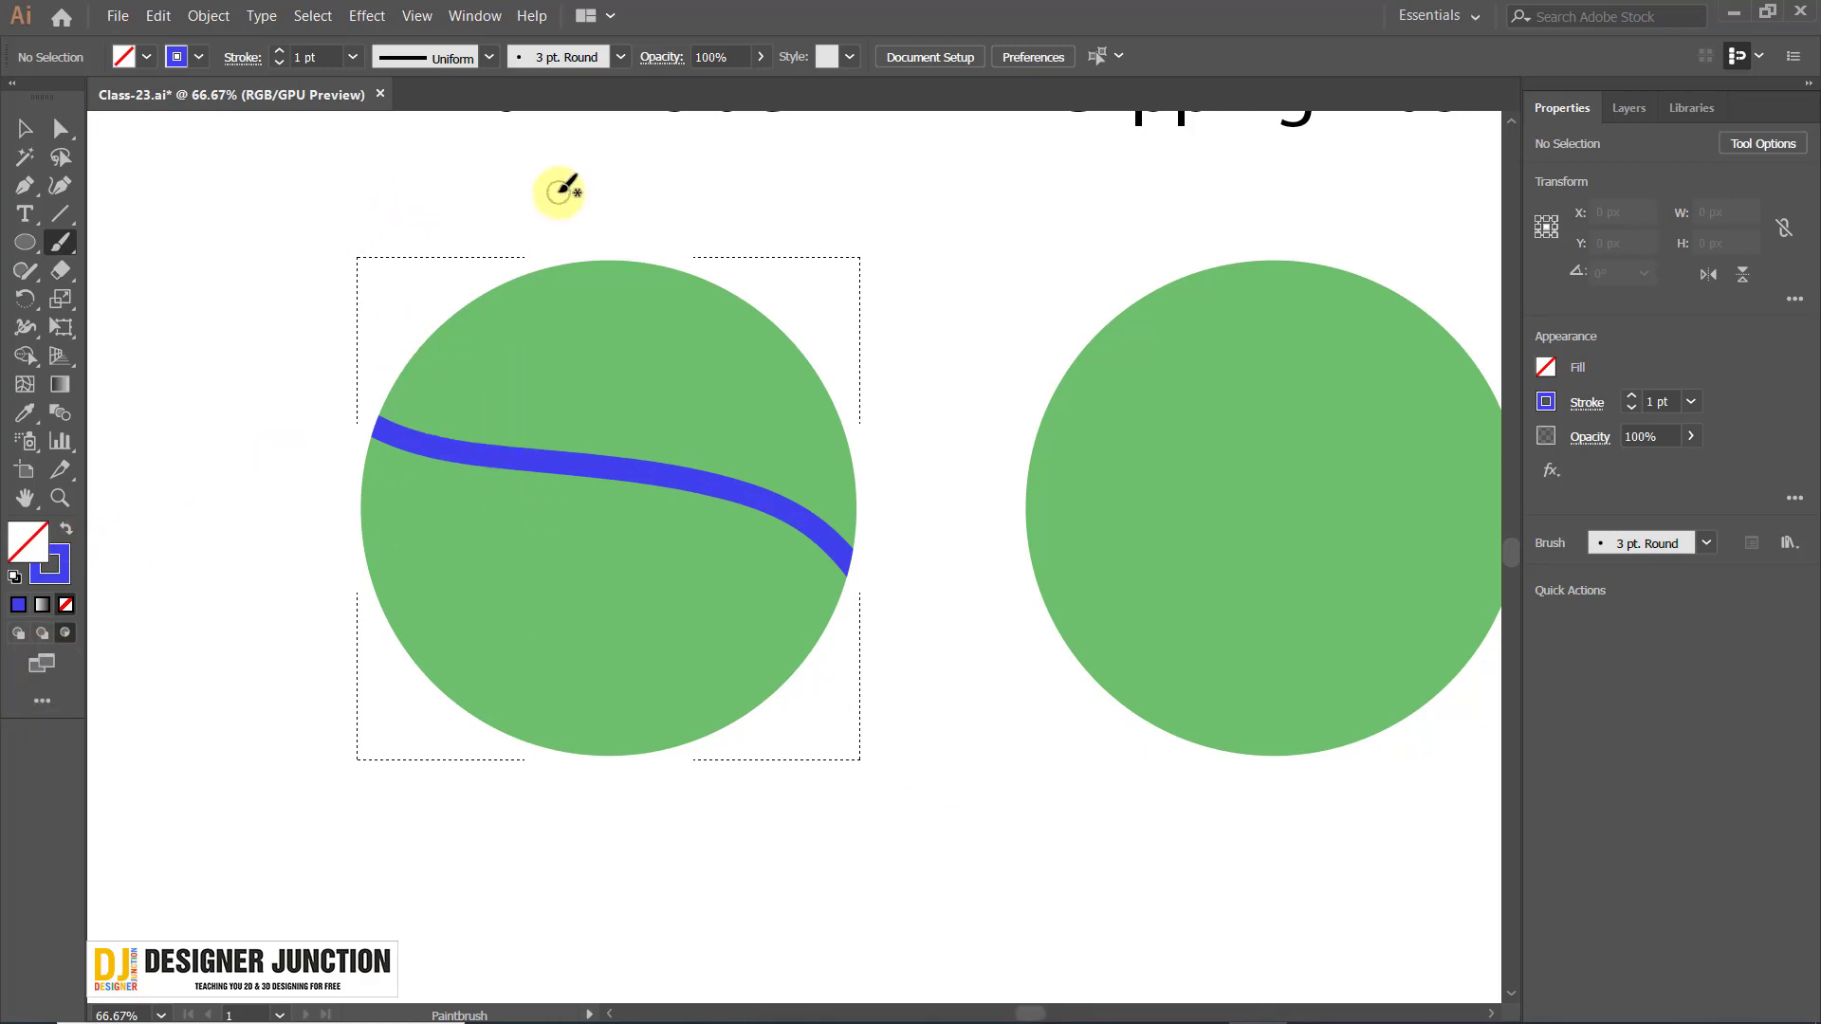
pyautogui.moveTo(523, 169)
pyautogui.mouseDown()
pyautogui.moveTo(516, 218)
pyautogui.moveTo(577, 682)
pyautogui.moveTo(678, 812)
pyautogui.moveTo(677, 874)
pyautogui.mouseUp()
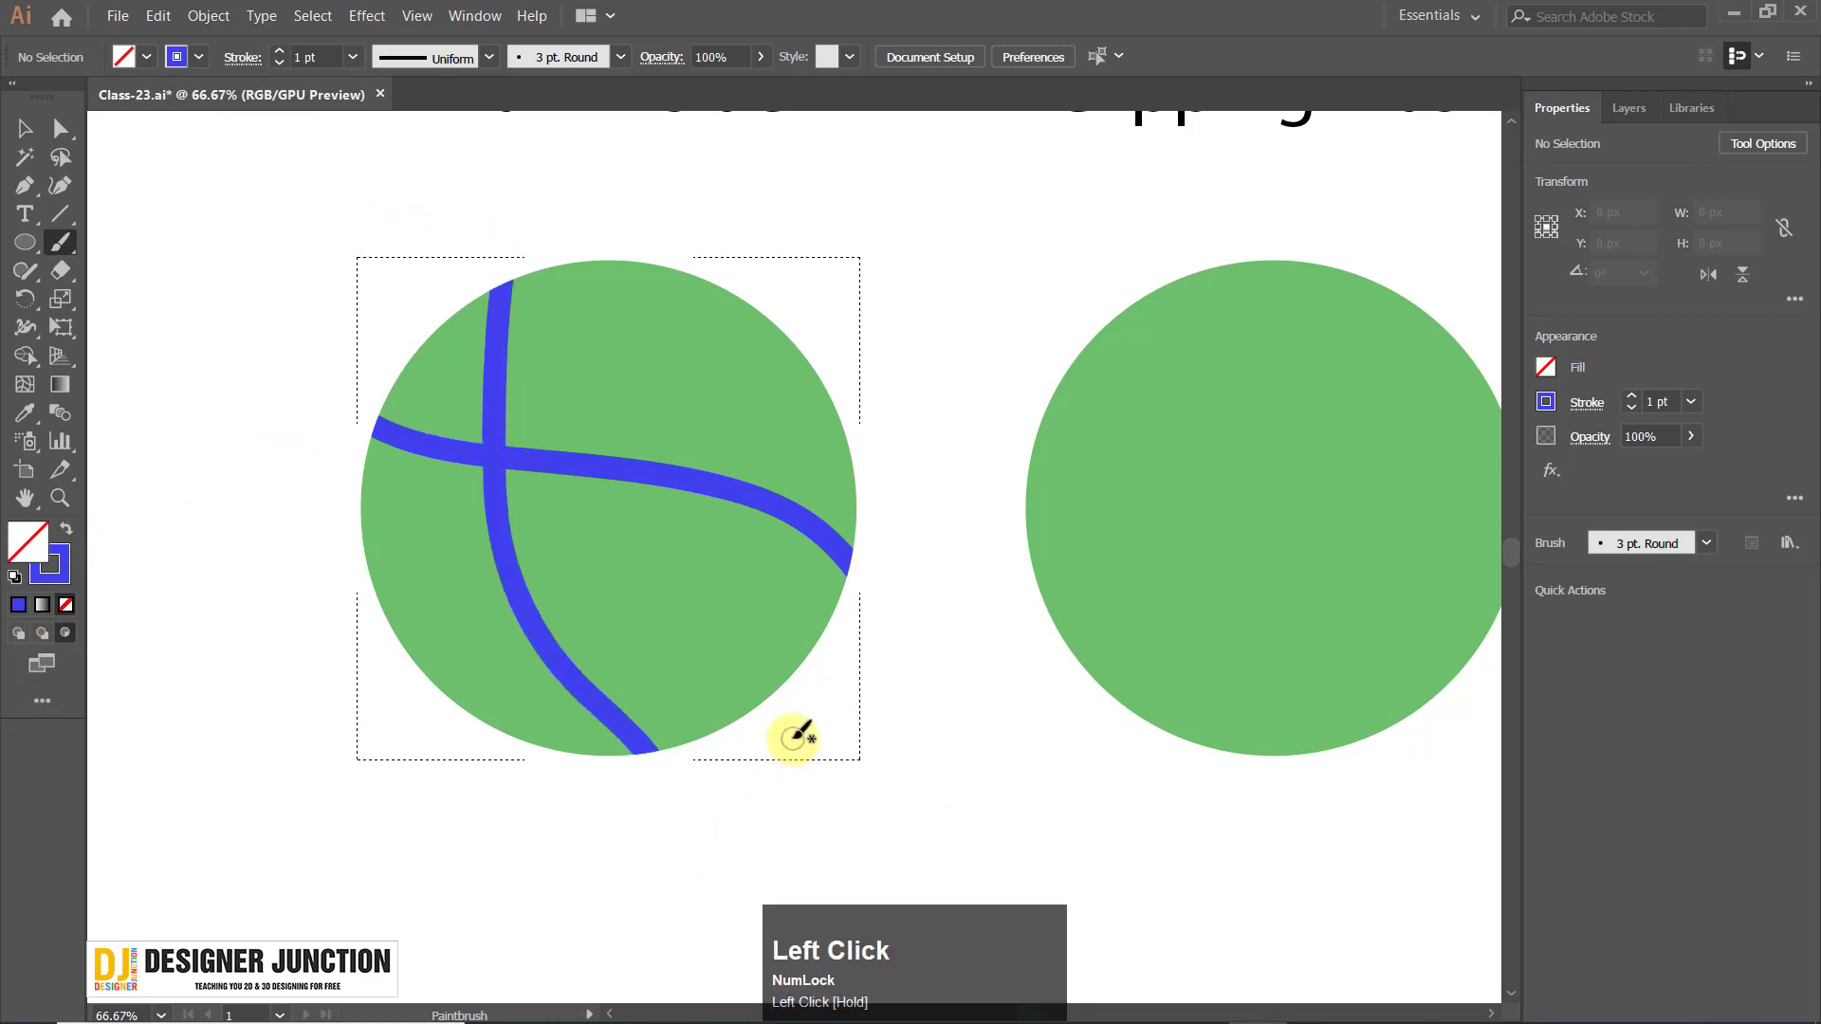
pyautogui.scroll(-1, 793, 739)
pyautogui.moveTo(996, 526); pyautogui.dragTo(931, 503)
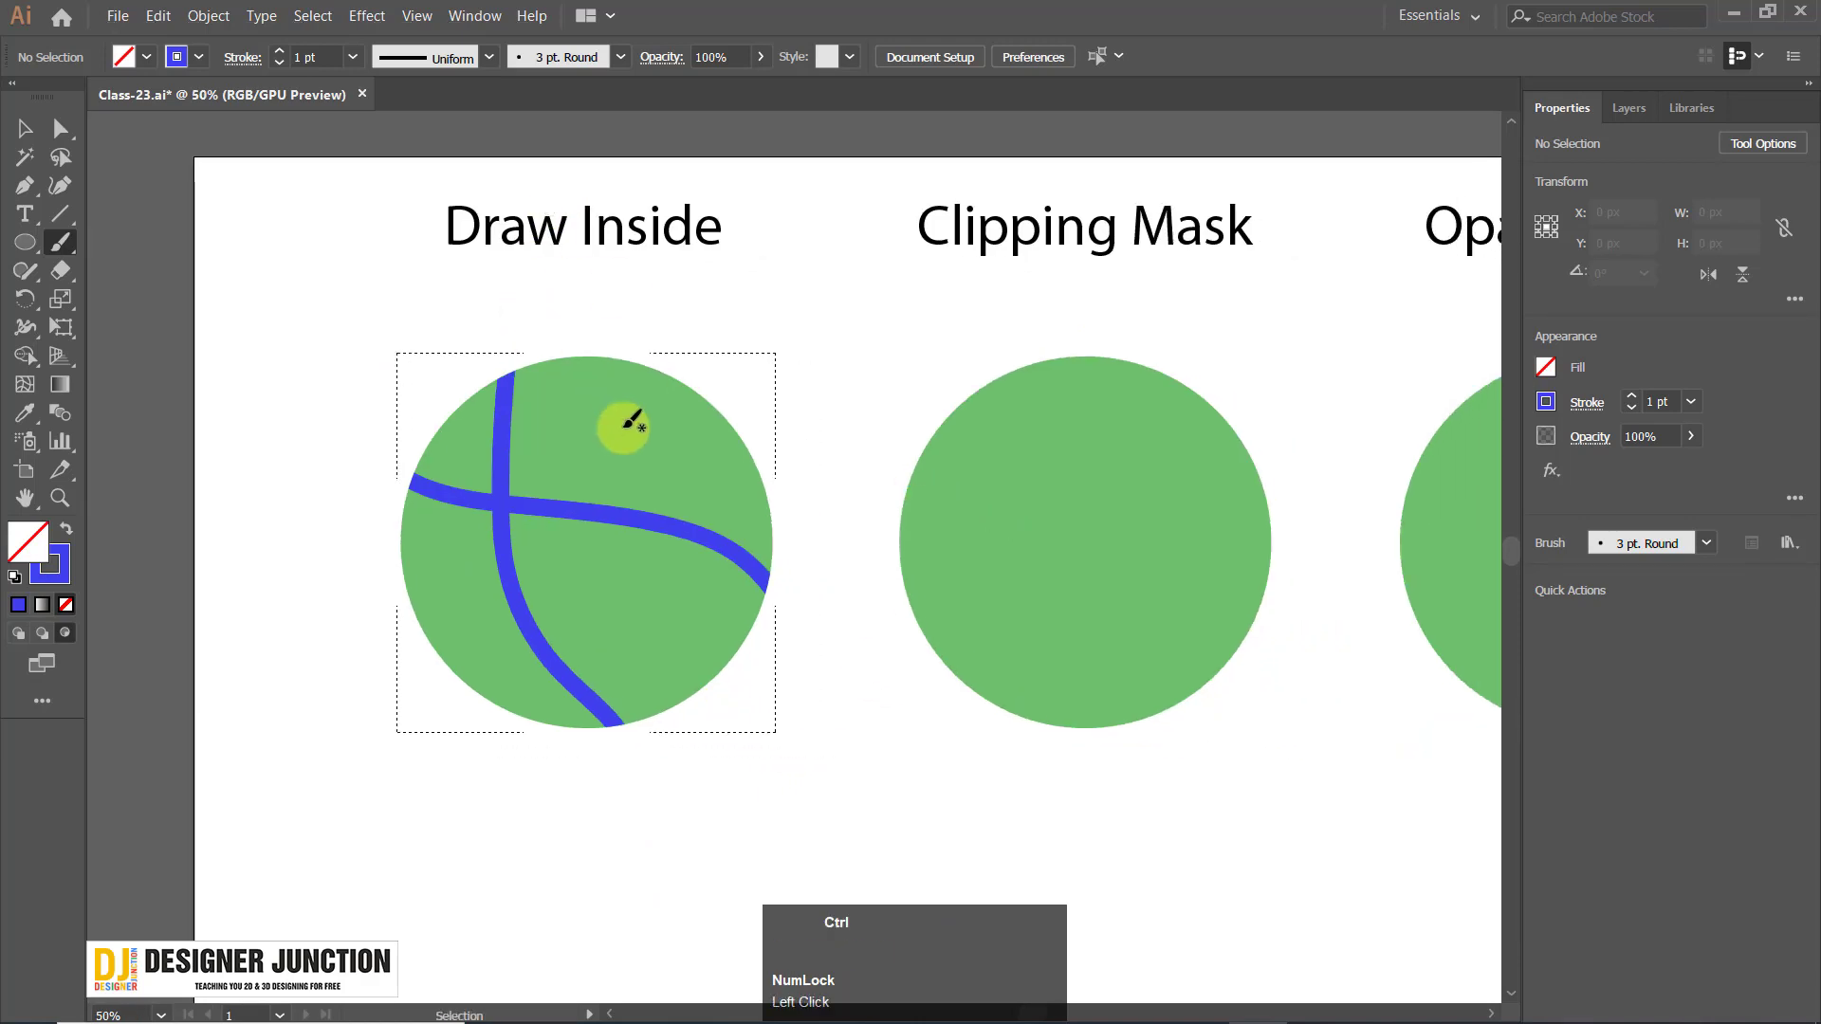
pyautogui.hotkey('ctrl', 'z')
pyautogui.moveTo(800, 327)
pyautogui.mouseDown()
pyautogui.moveTo(622, 401)
pyautogui.moveTo(543, 738)
pyautogui.mouseUp()
pyautogui.hotkey('ctrl', 'z')
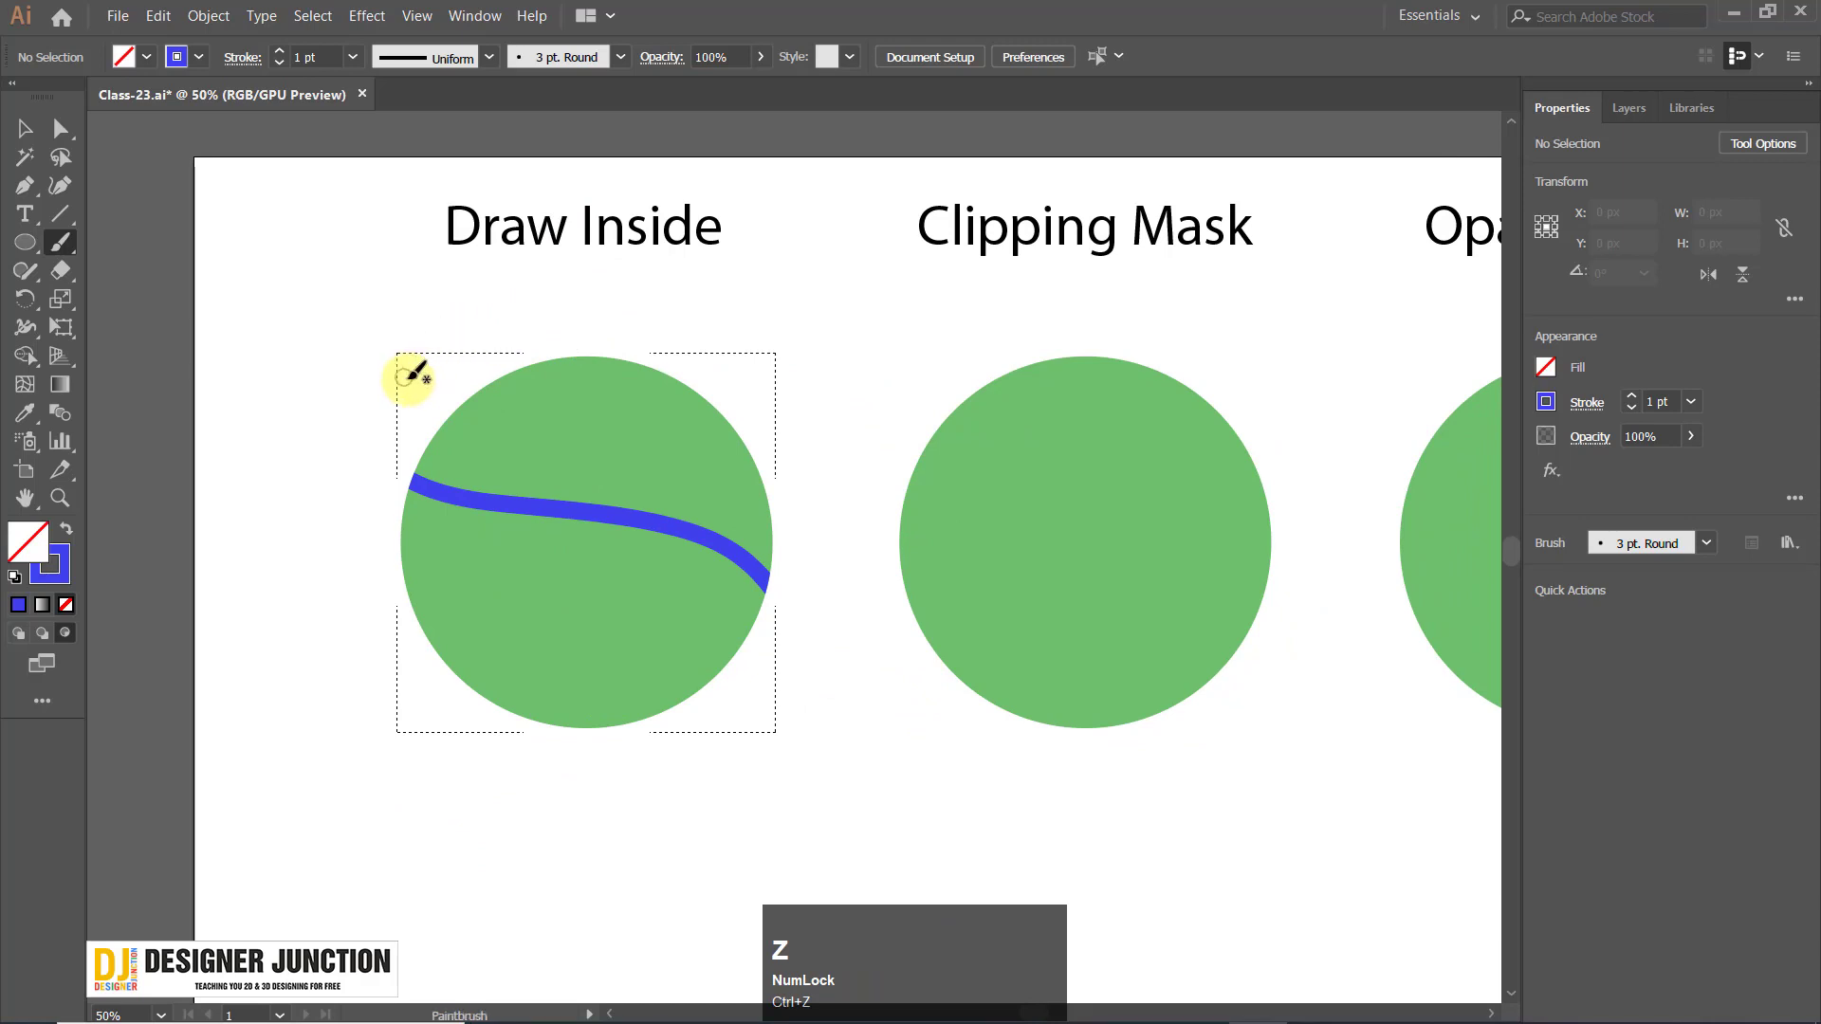
# Paint three more wavy blue strokes inside the circle, one in the upper part and two in the lower part.
pyautogui.moveTo(408, 378); pyautogui.dragTo(788, 492)
pyautogui.moveTo(360, 593); pyautogui.dragTo(733, 755)
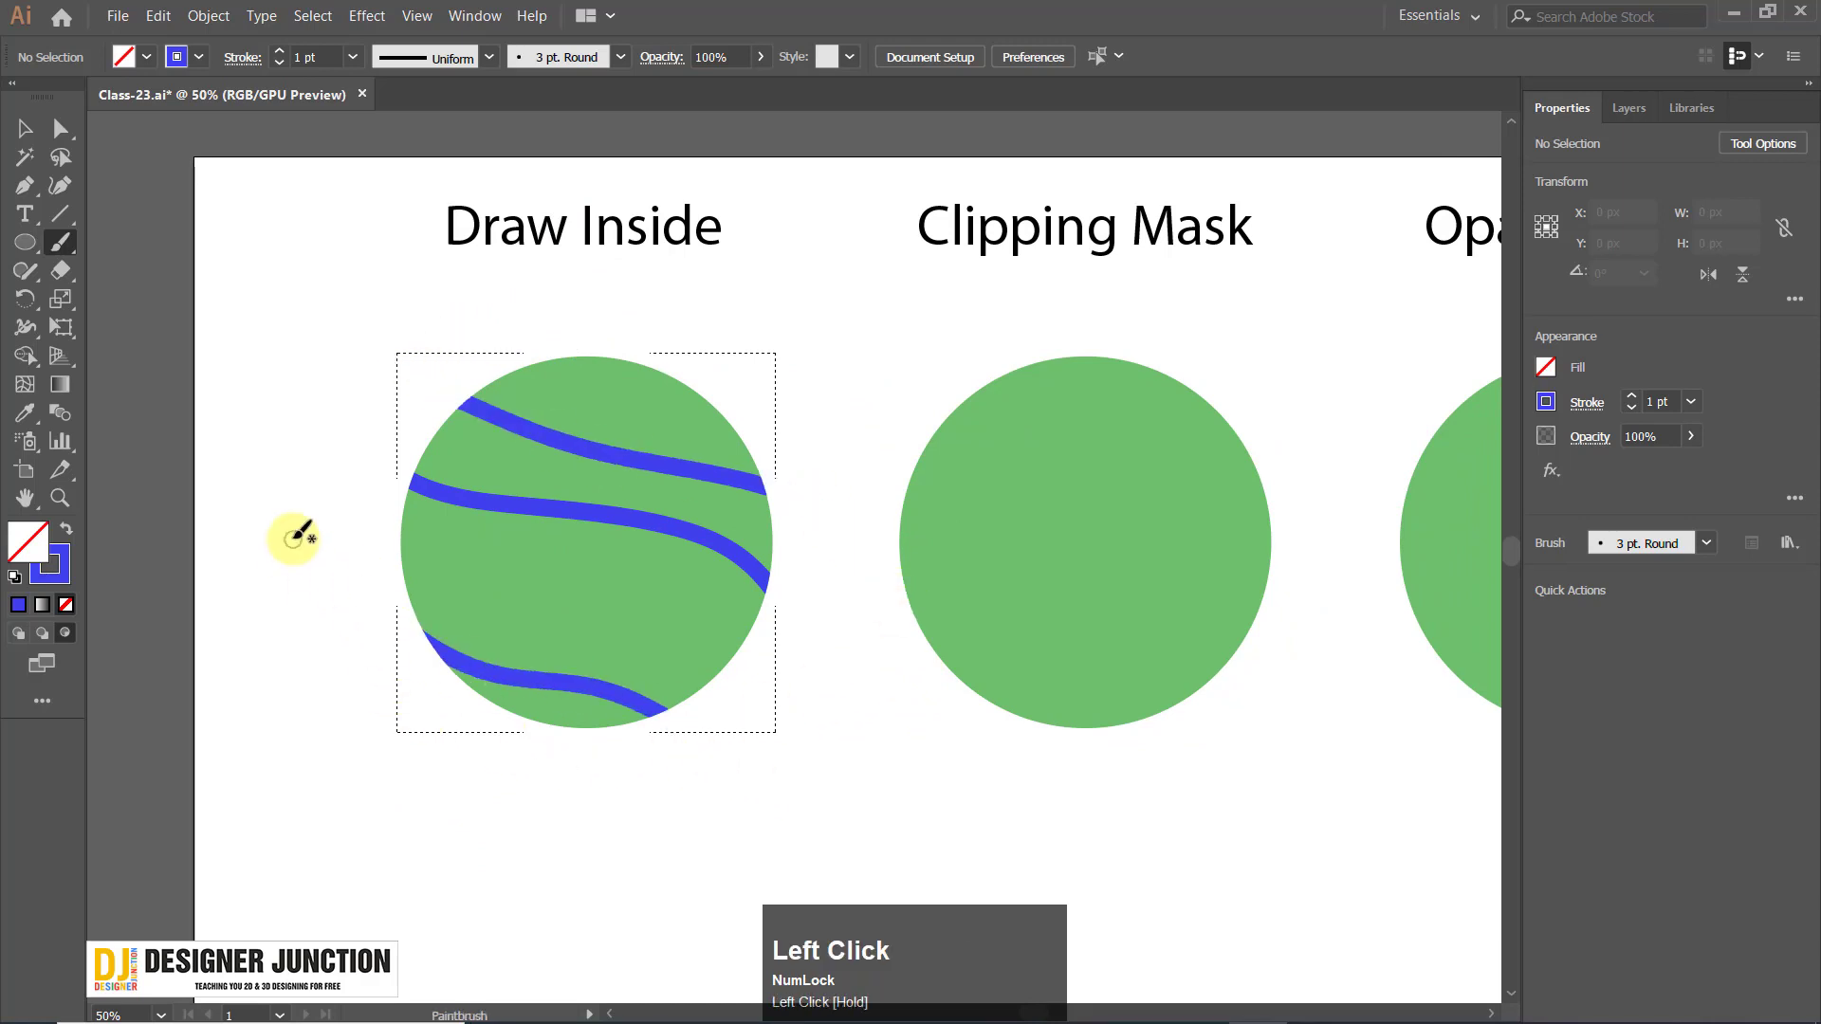
pyautogui.moveTo(294, 538)
pyautogui.mouseDown()
pyautogui.moveTo(699, 651)
pyautogui.moveTo(886, 785)
pyautogui.mouseUp()
pyautogui.hotkey('ctrl', 'z')
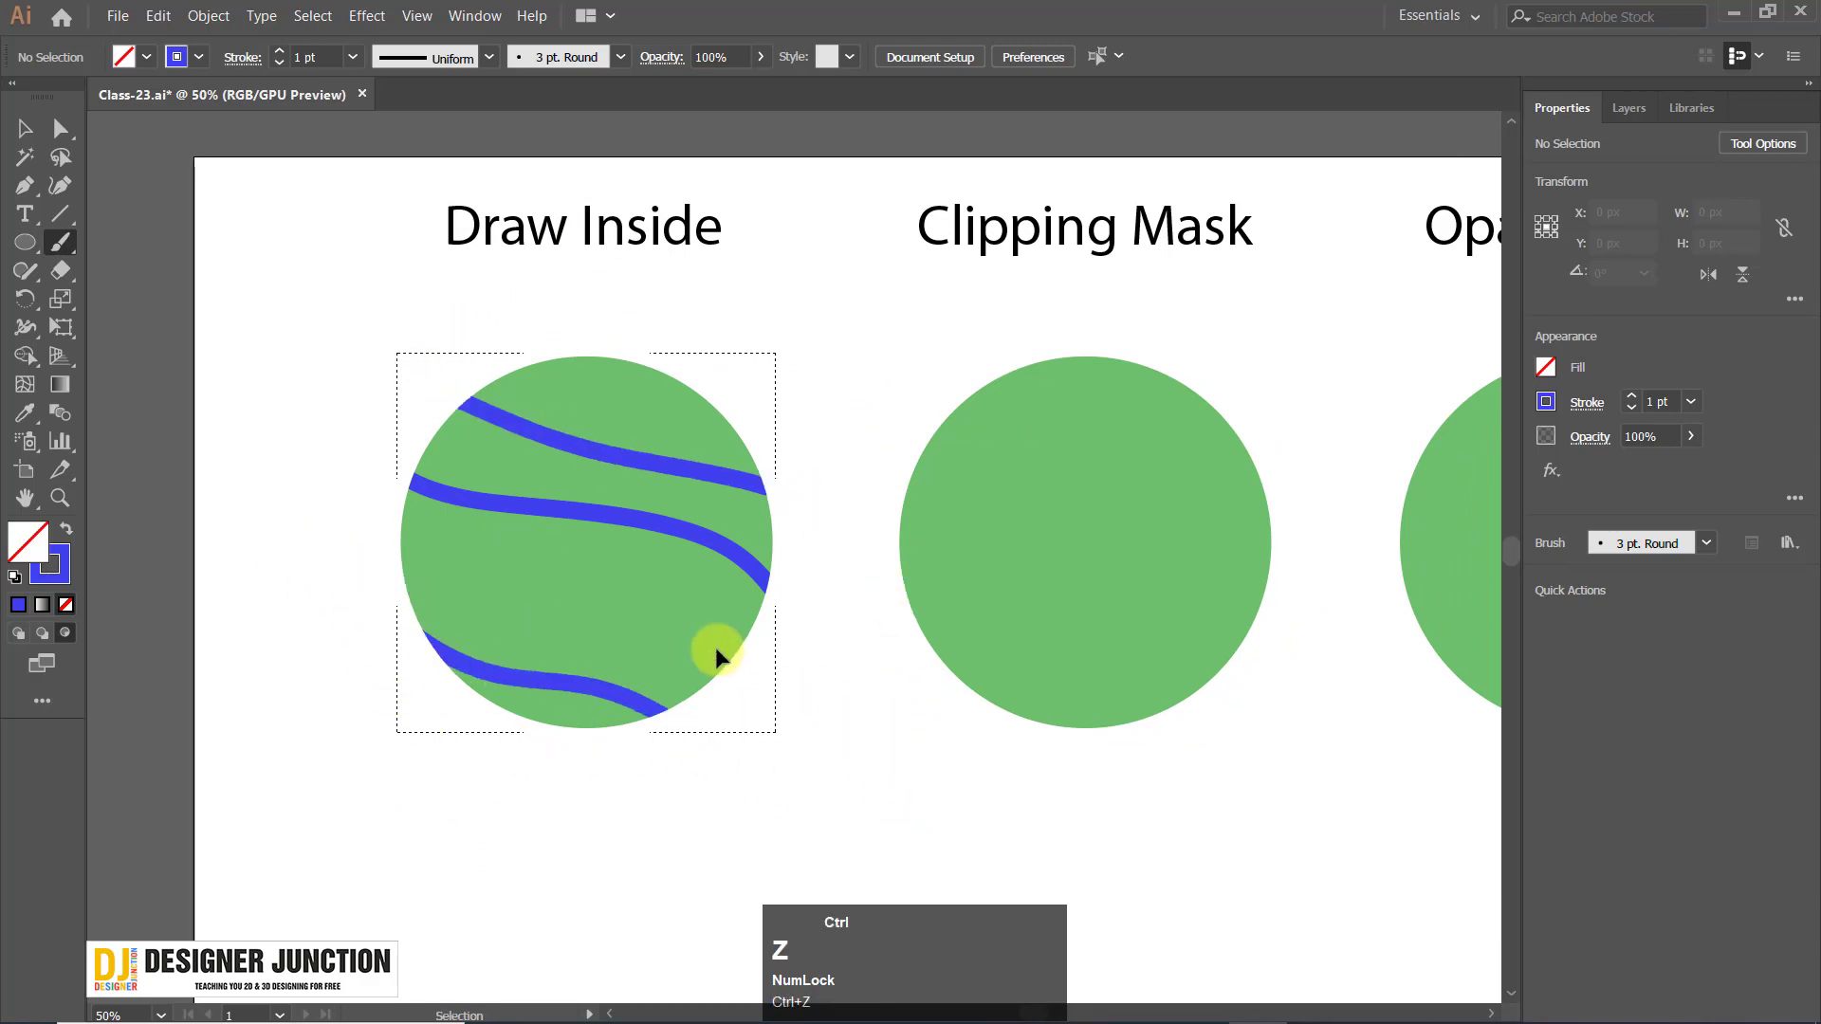
pyautogui.hotkey('ctrl', 'z')
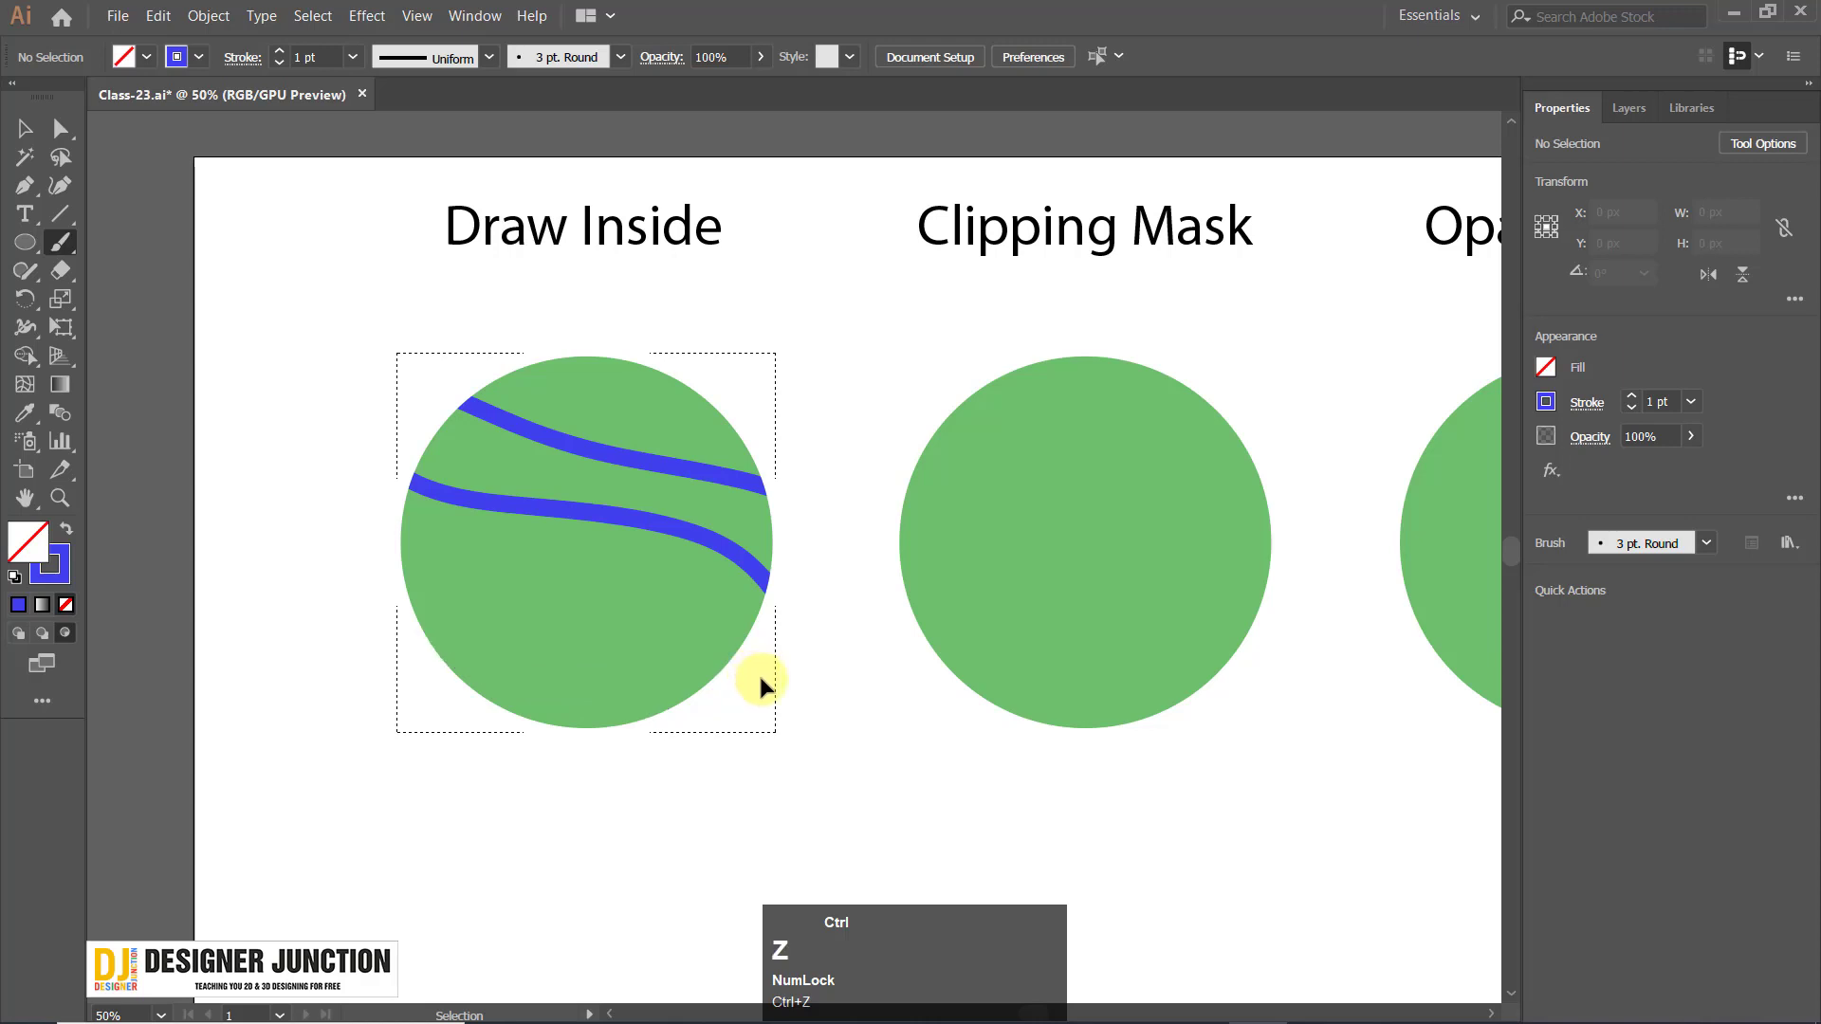
pyautogui.hotkey('ctrl', 'shift', 'z')
pyautogui.hotkey('ctrl', 'shift', 'z')
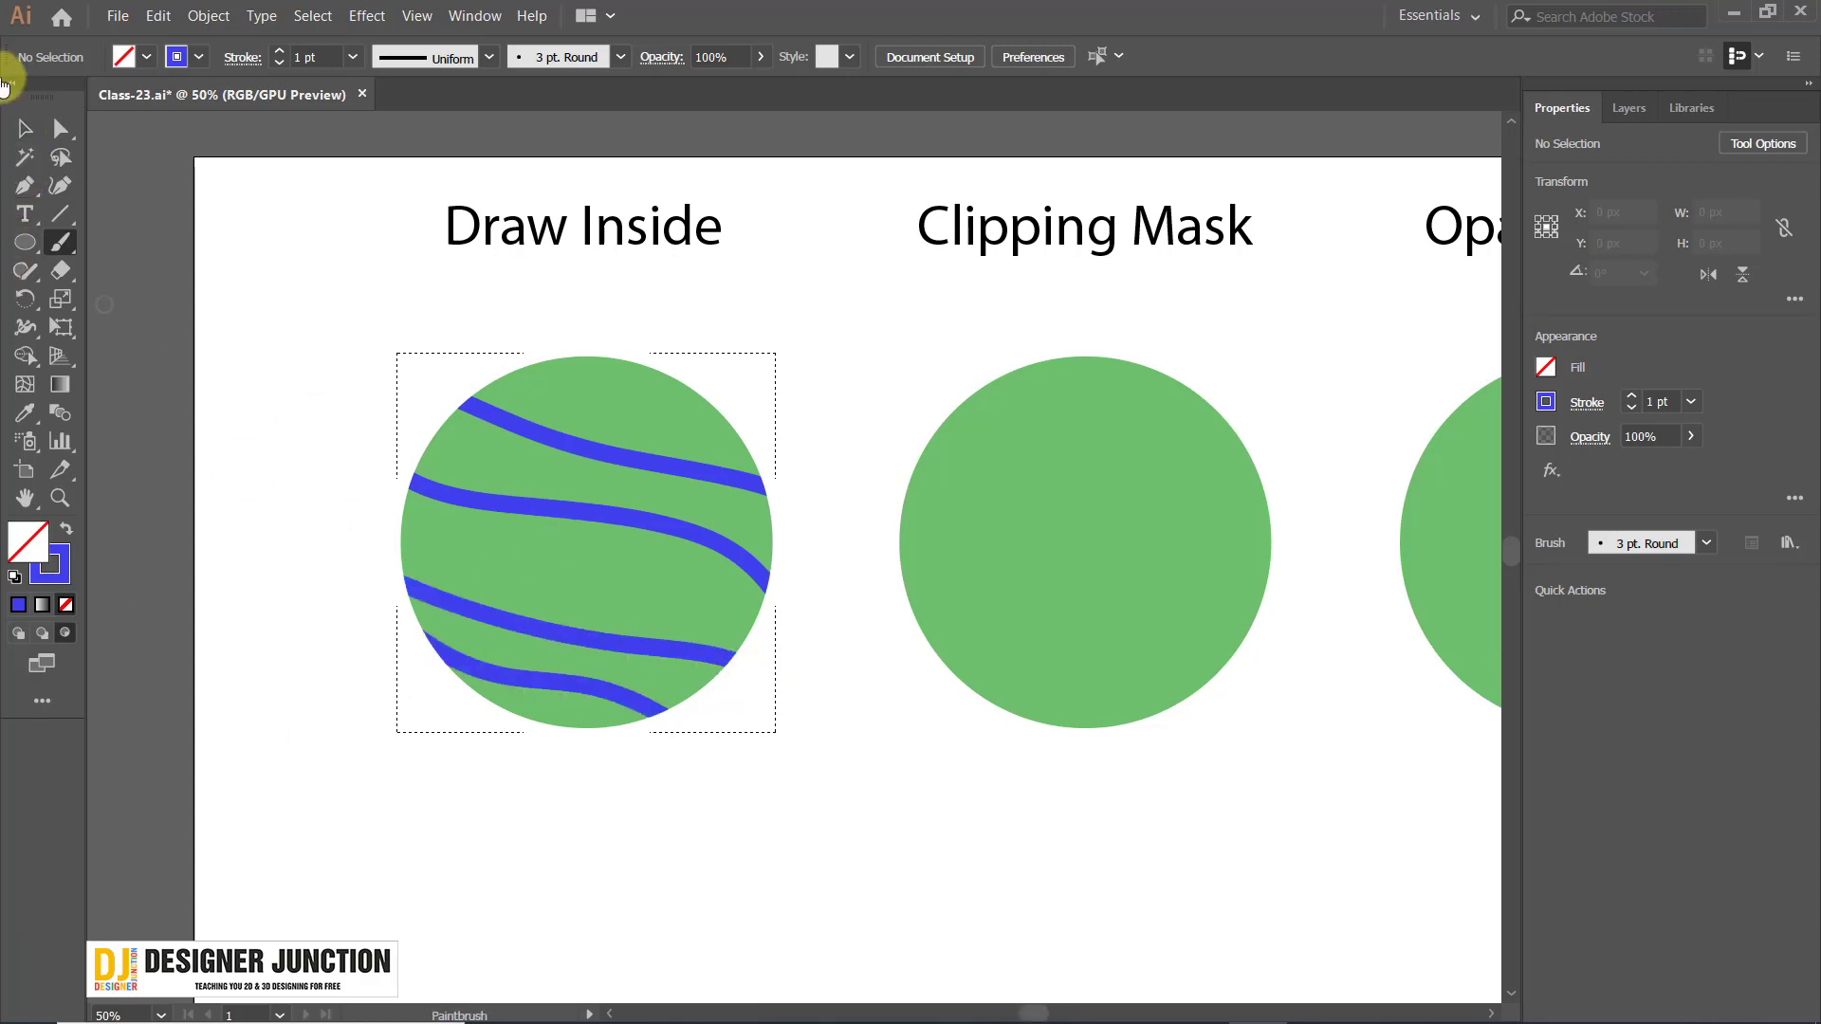
pyautogui.click(25, 129)
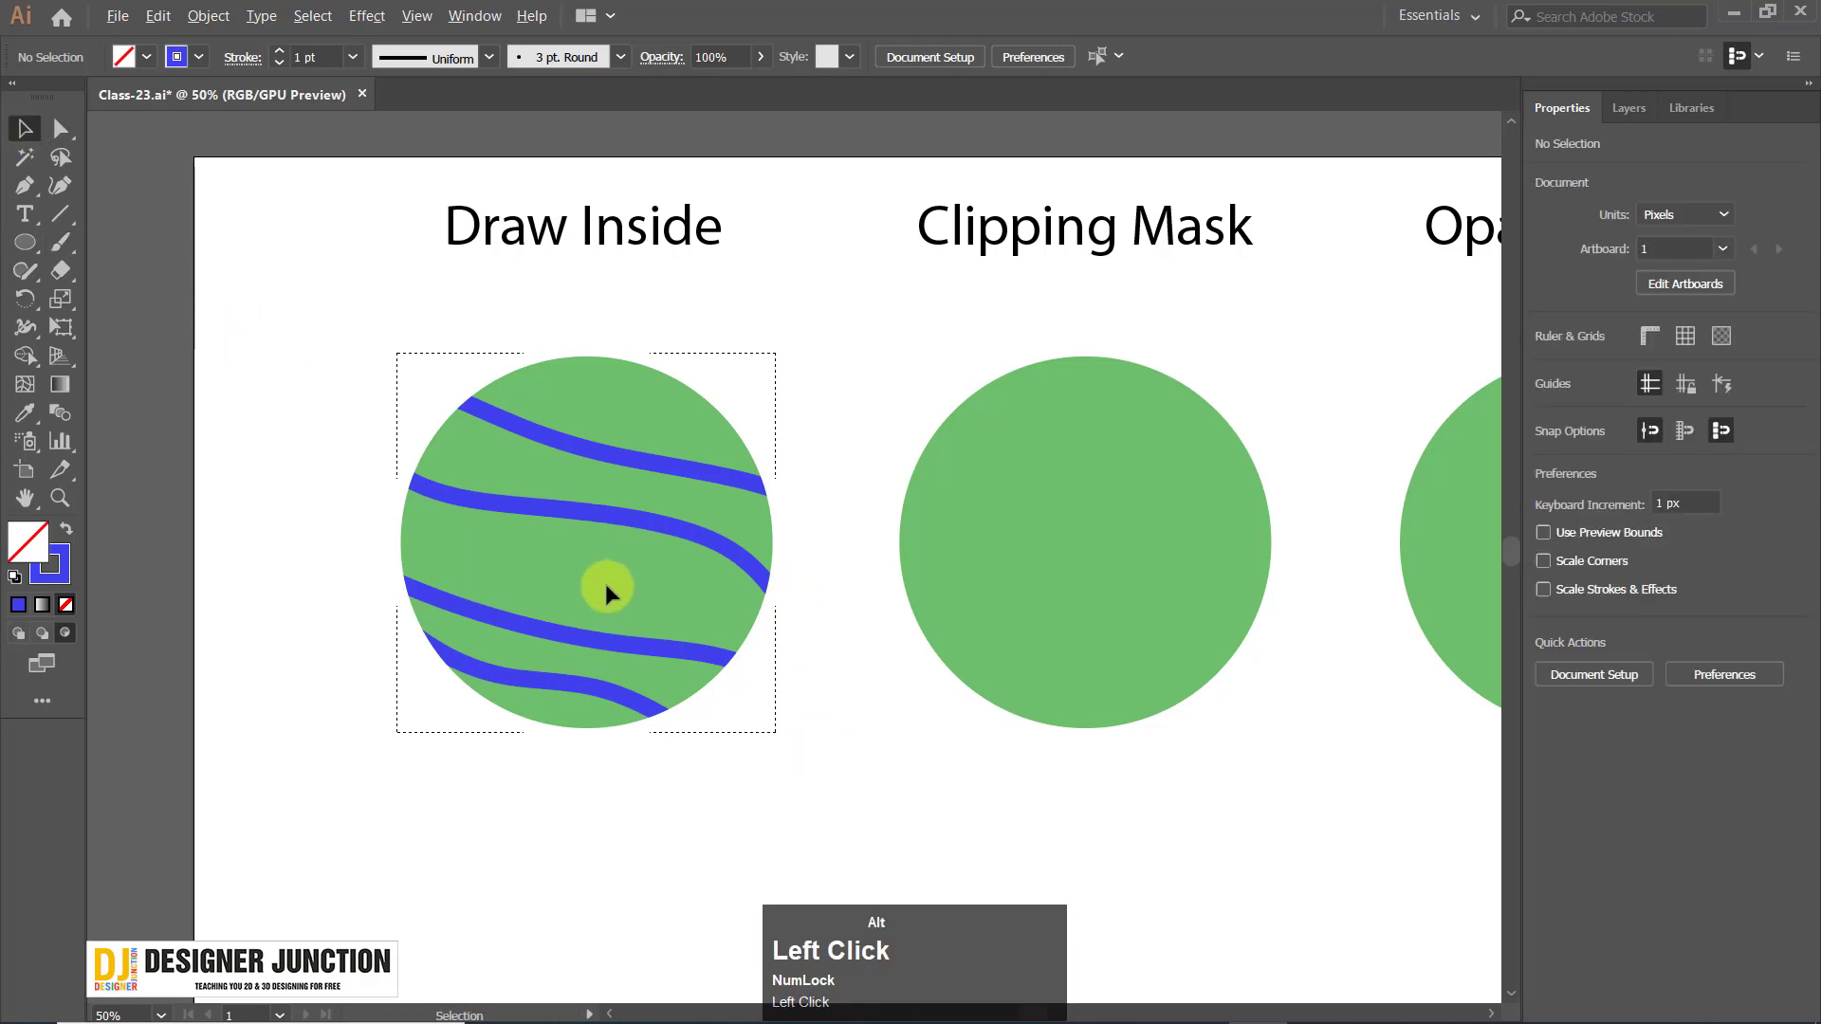
# Draw a tilted five-pointed star about 214 by 216 px just below the Draw Inside circle while Draw Inside mode is active, then deselect it.
pyautogui.scroll(-1, 606, 586)
pyautogui.scroll(1, 704, 612)
pyautogui.moveTo(902, 734); pyautogui.dragTo(848, 697)
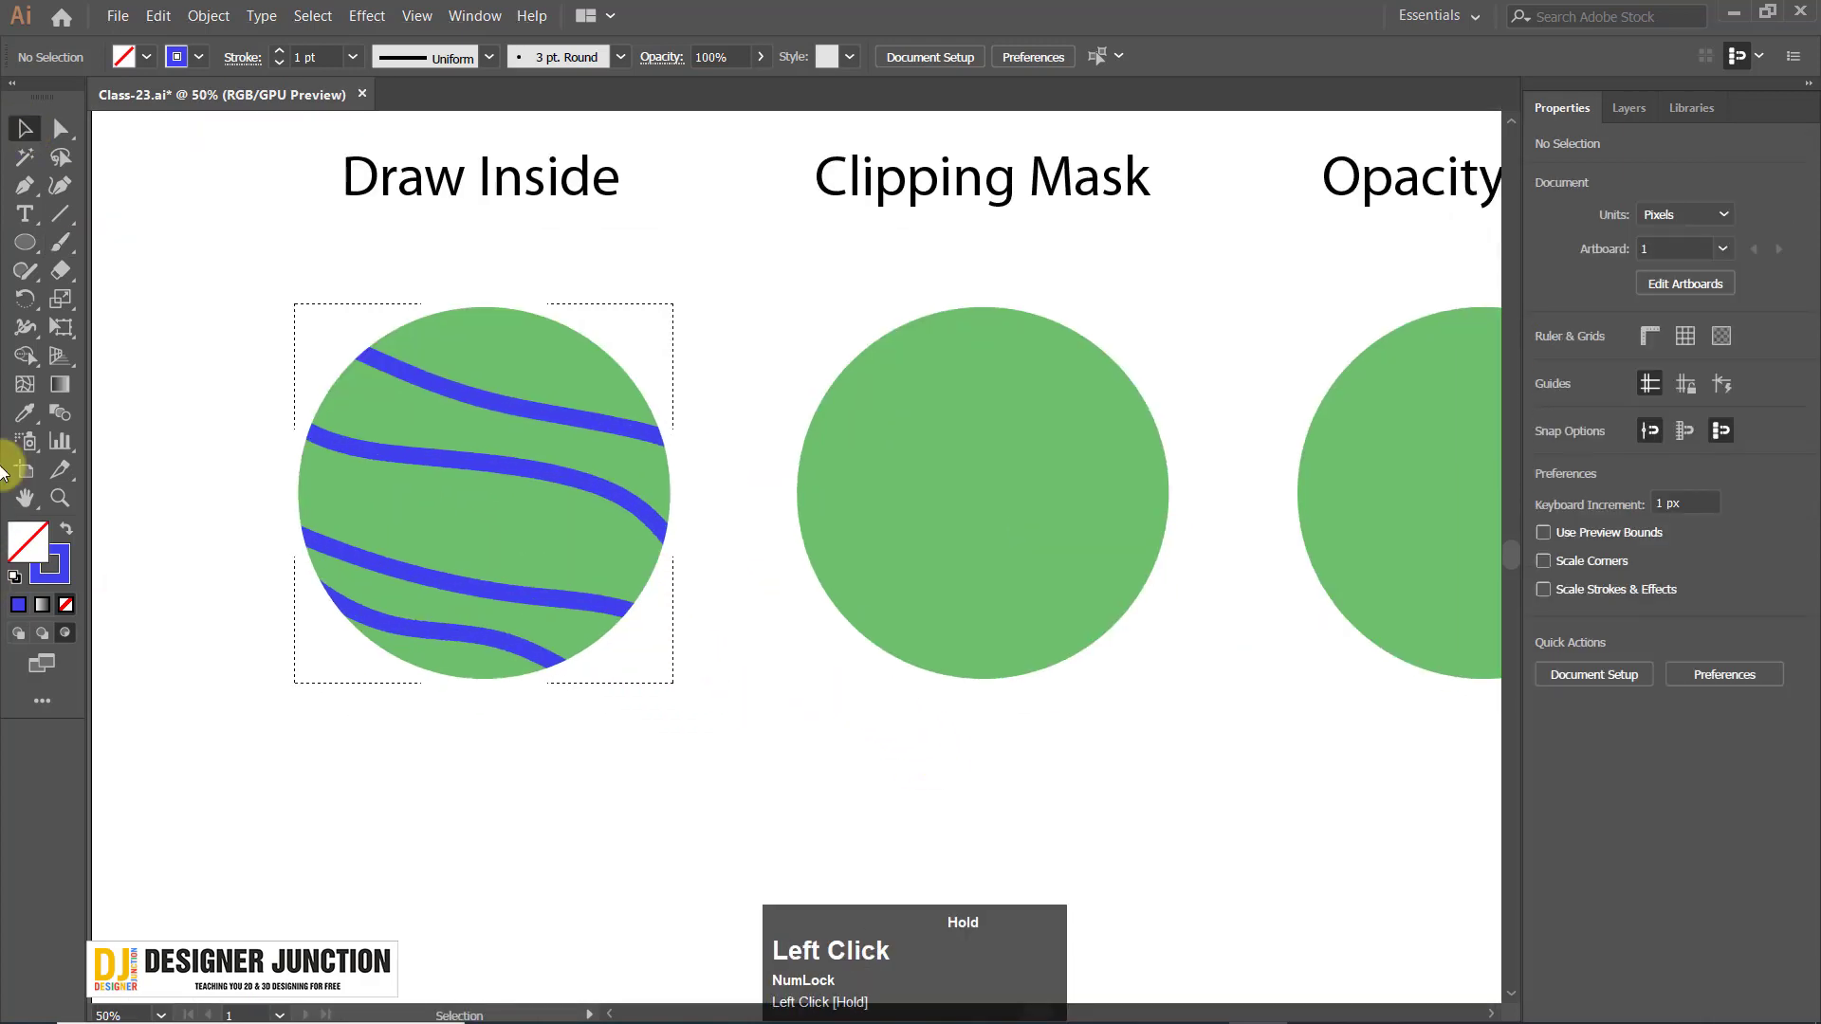
pyautogui.click(24, 242)
pyautogui.rightClick(31, 249)
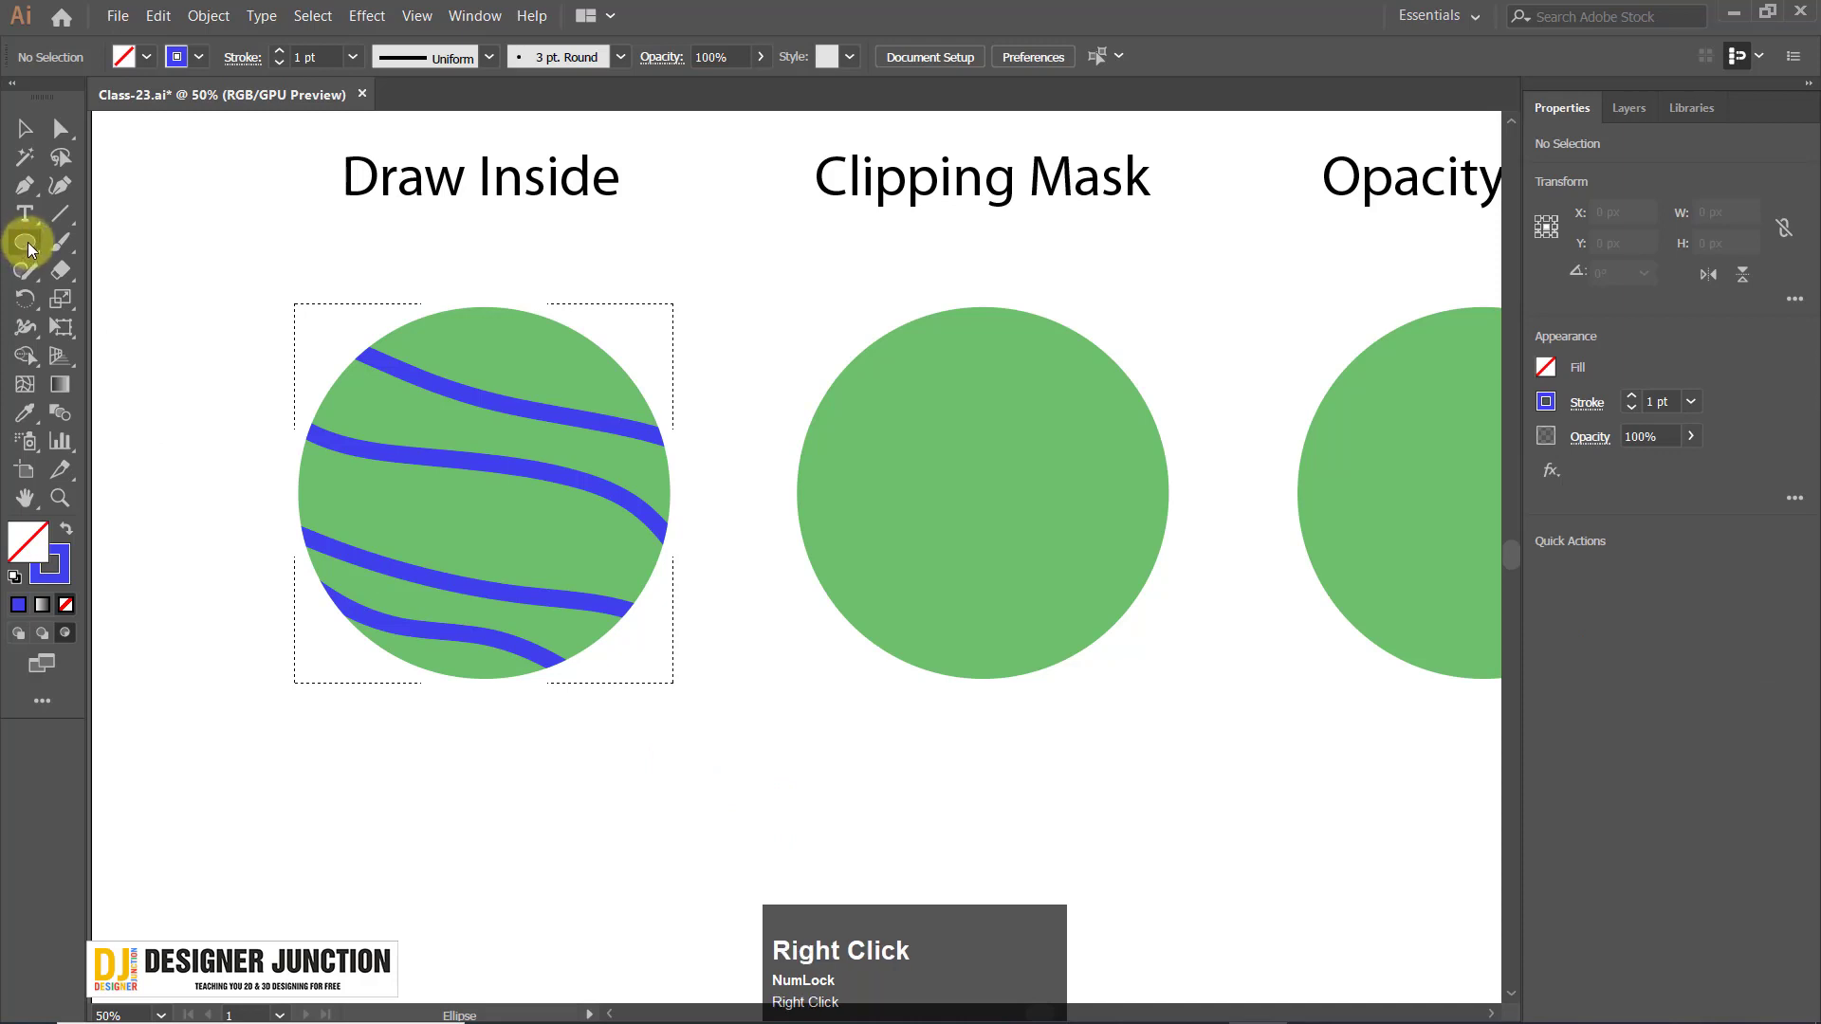
pyautogui.click(105, 366)
pyautogui.click(829, 554)
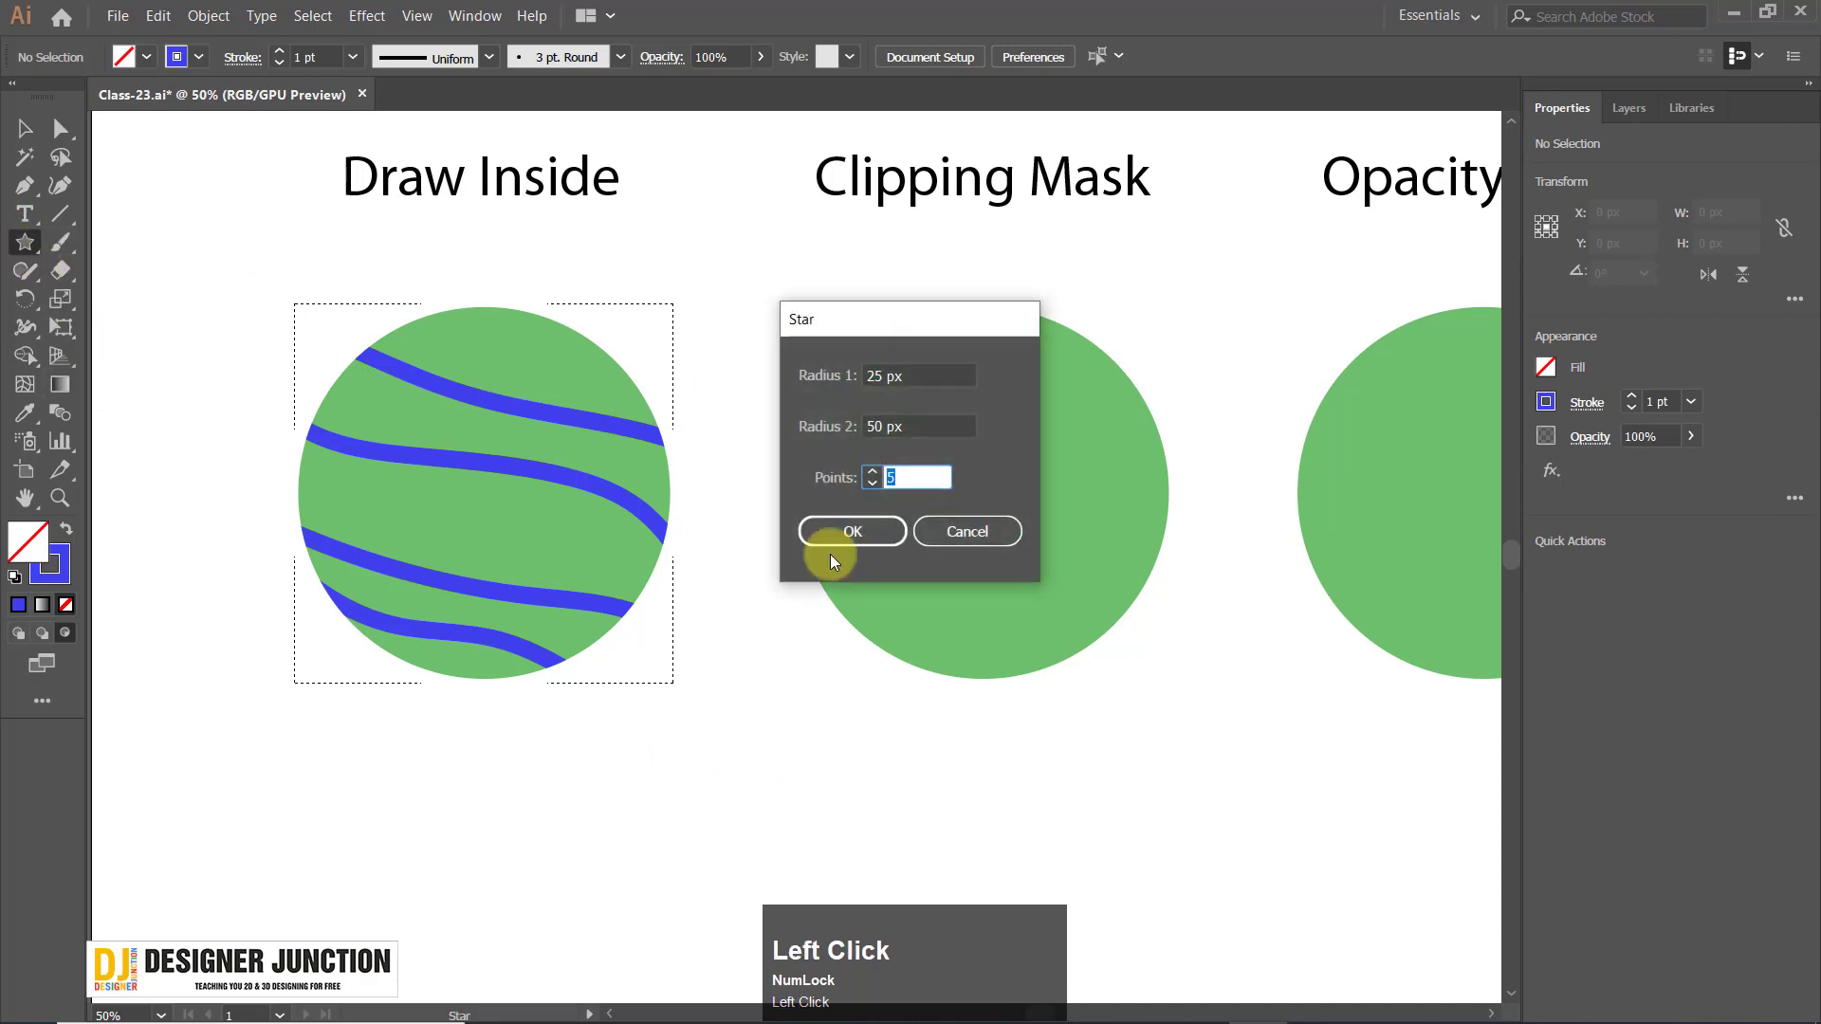
pyautogui.click(941, 531)
pyautogui.moveTo(575, 757); pyautogui.dragTo(616, 854)
pyautogui.click(26, 128)
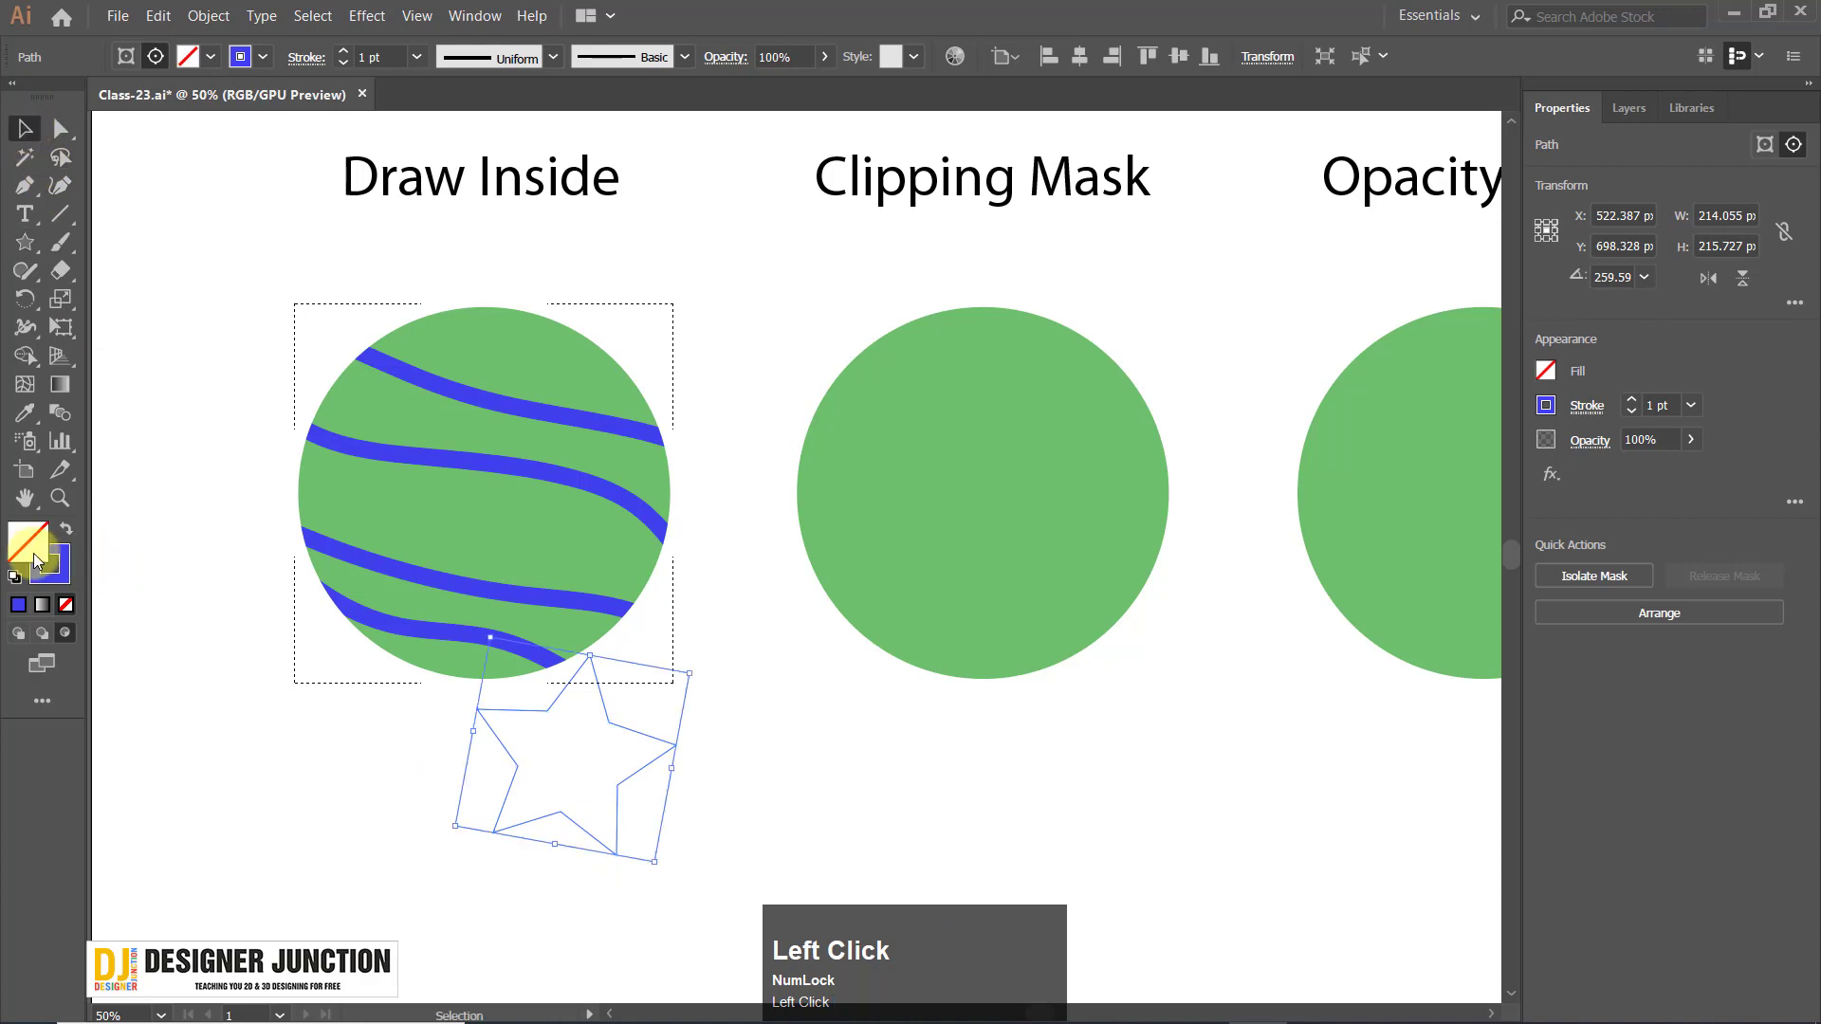
pyautogui.moveTo(614, 824); pyautogui.dragTo(613, 808)
pyautogui.scroll(-2, 614, 808)
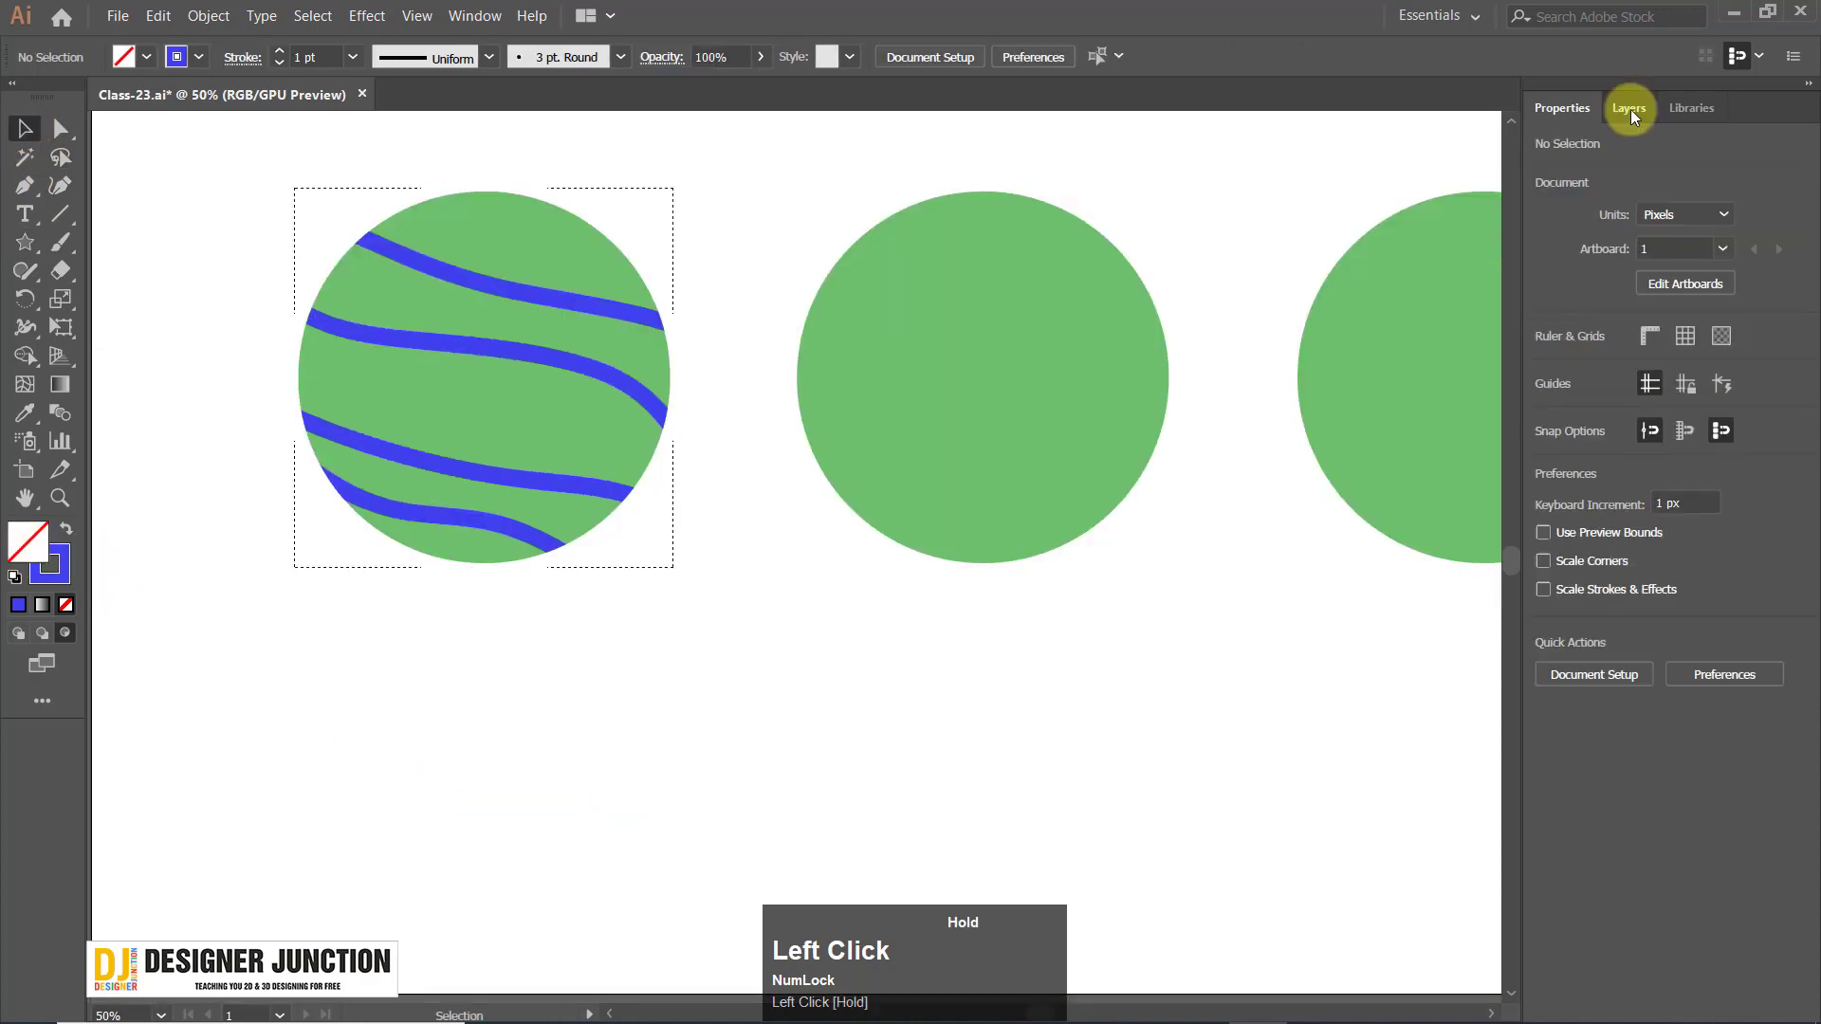
# Expand Layer 1 and its clip group in the layer list to examine the clipped objects.
pyautogui.click(1630, 108)
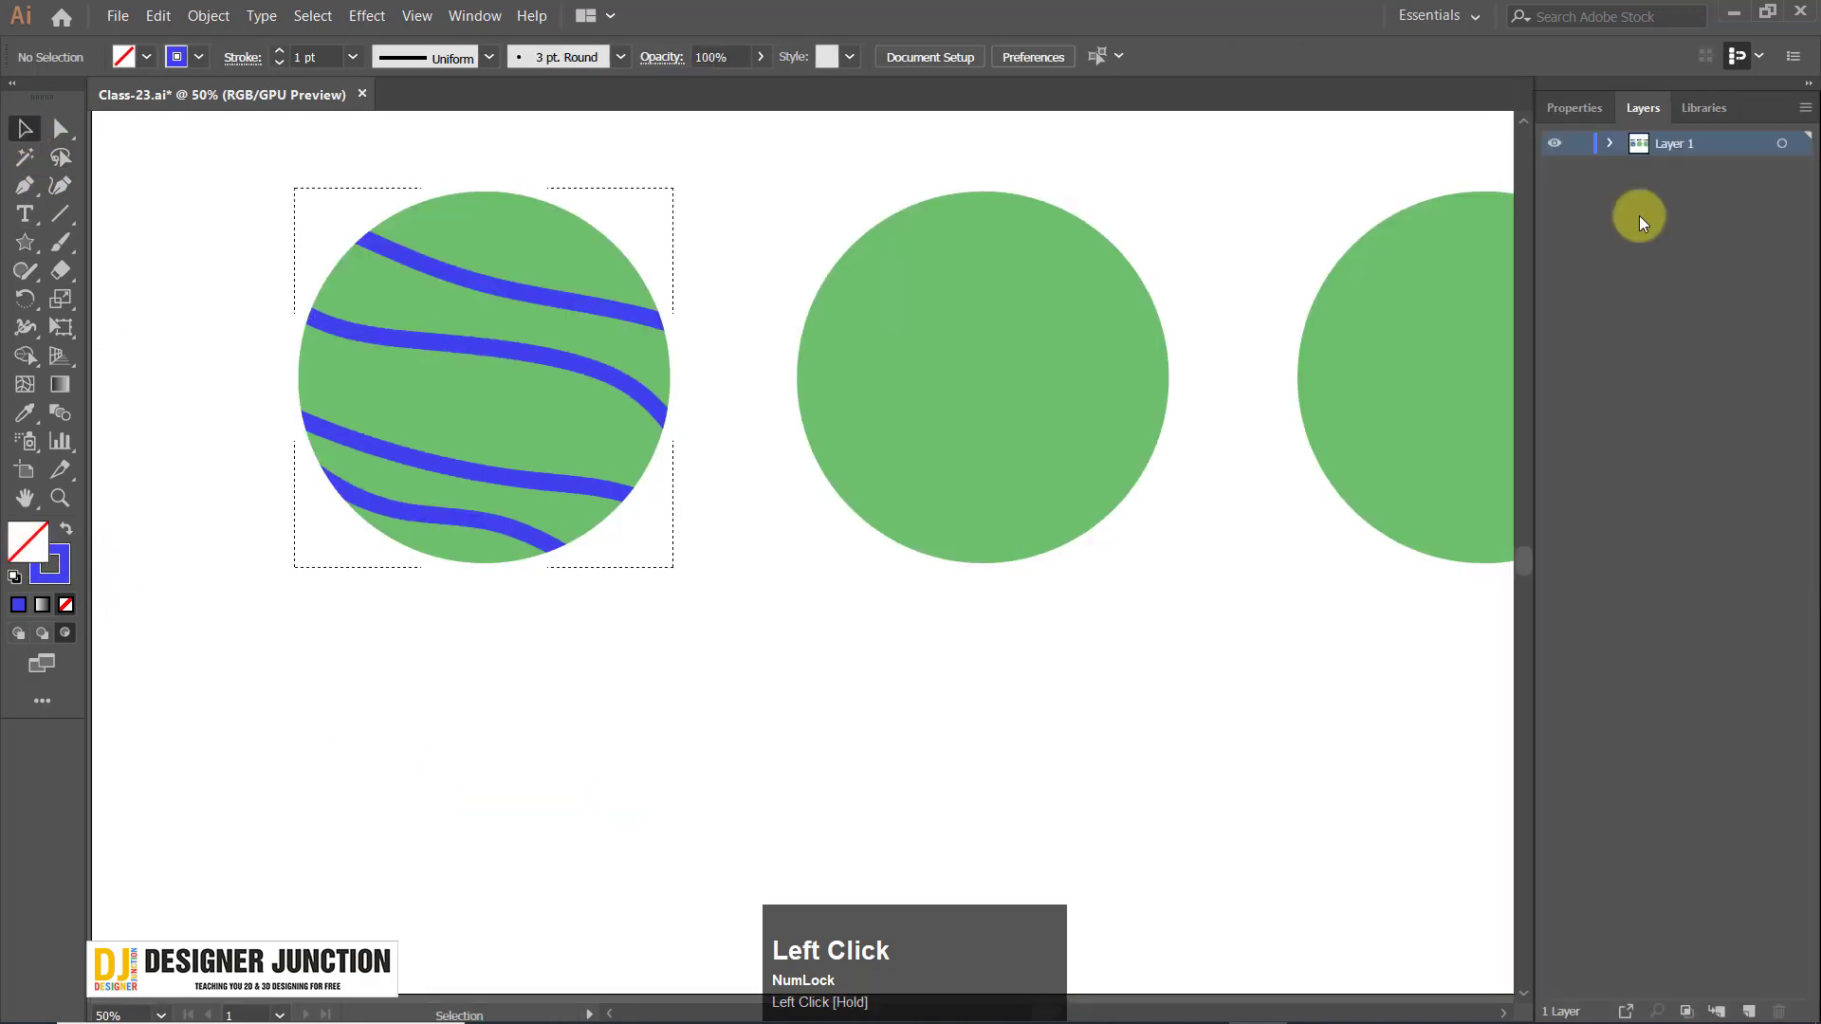
pyautogui.click(1611, 144)
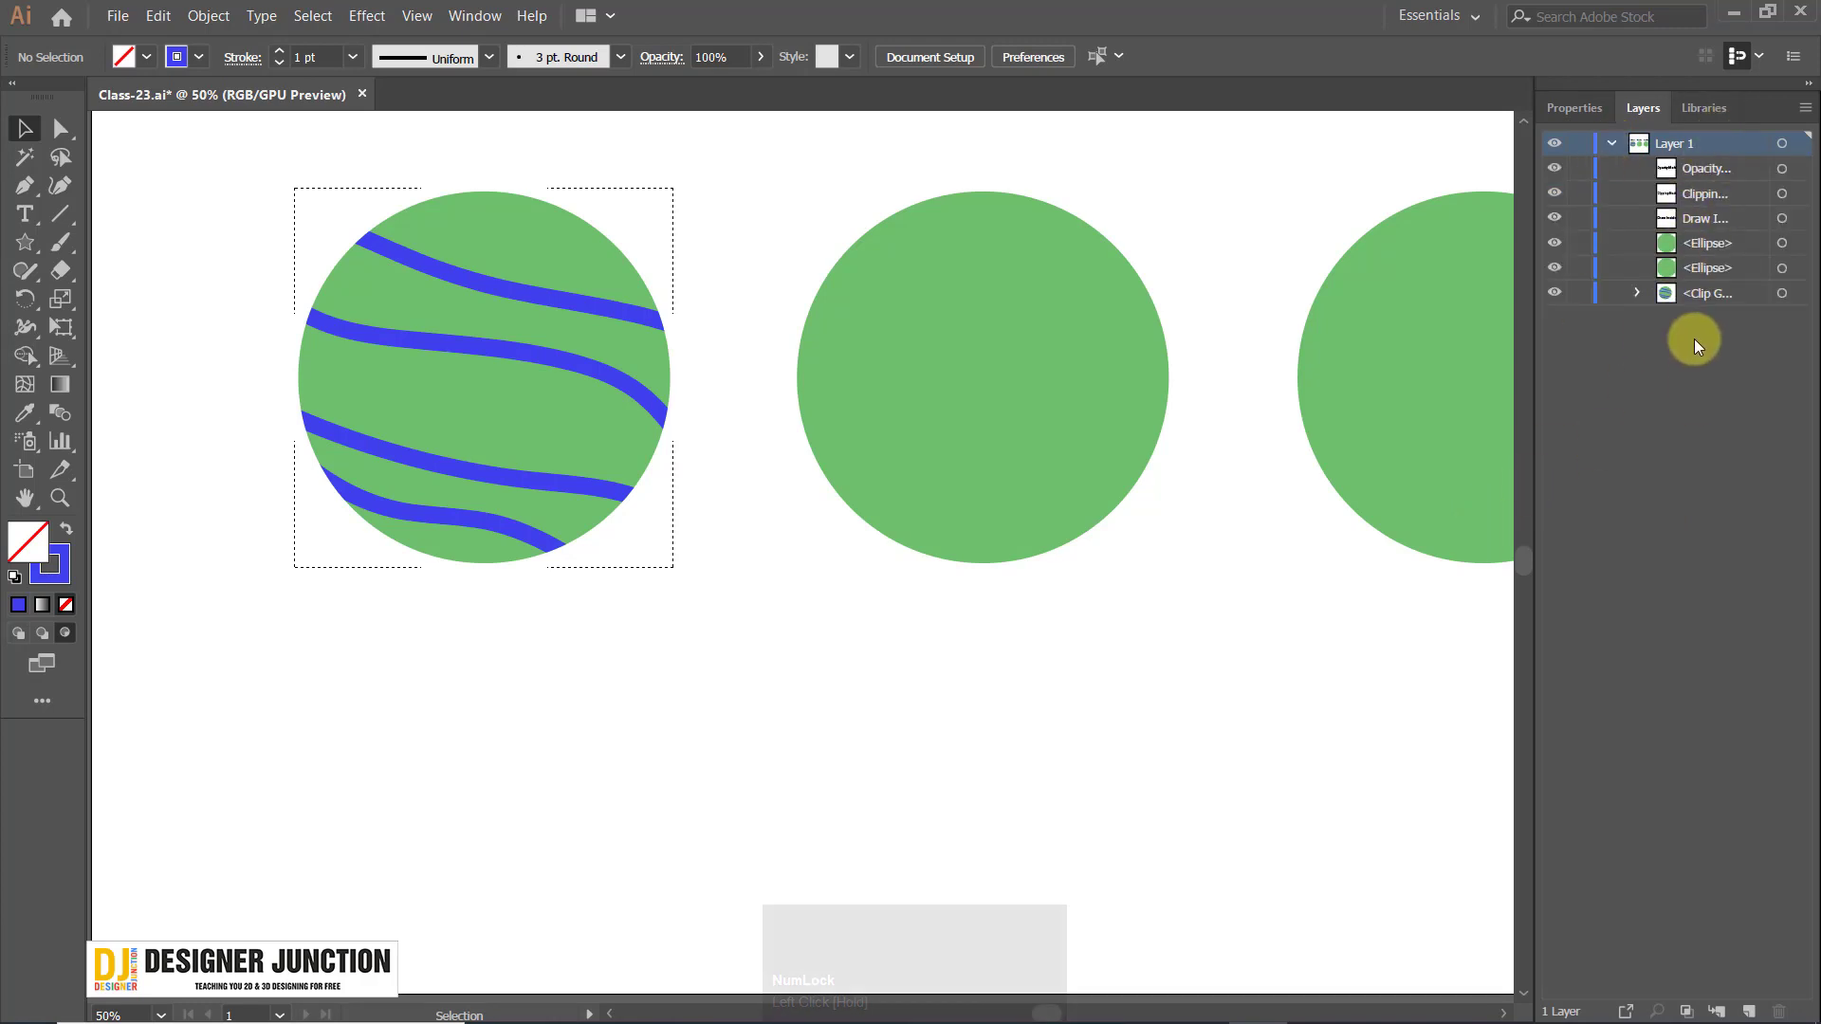
pyautogui.click(1638, 293)
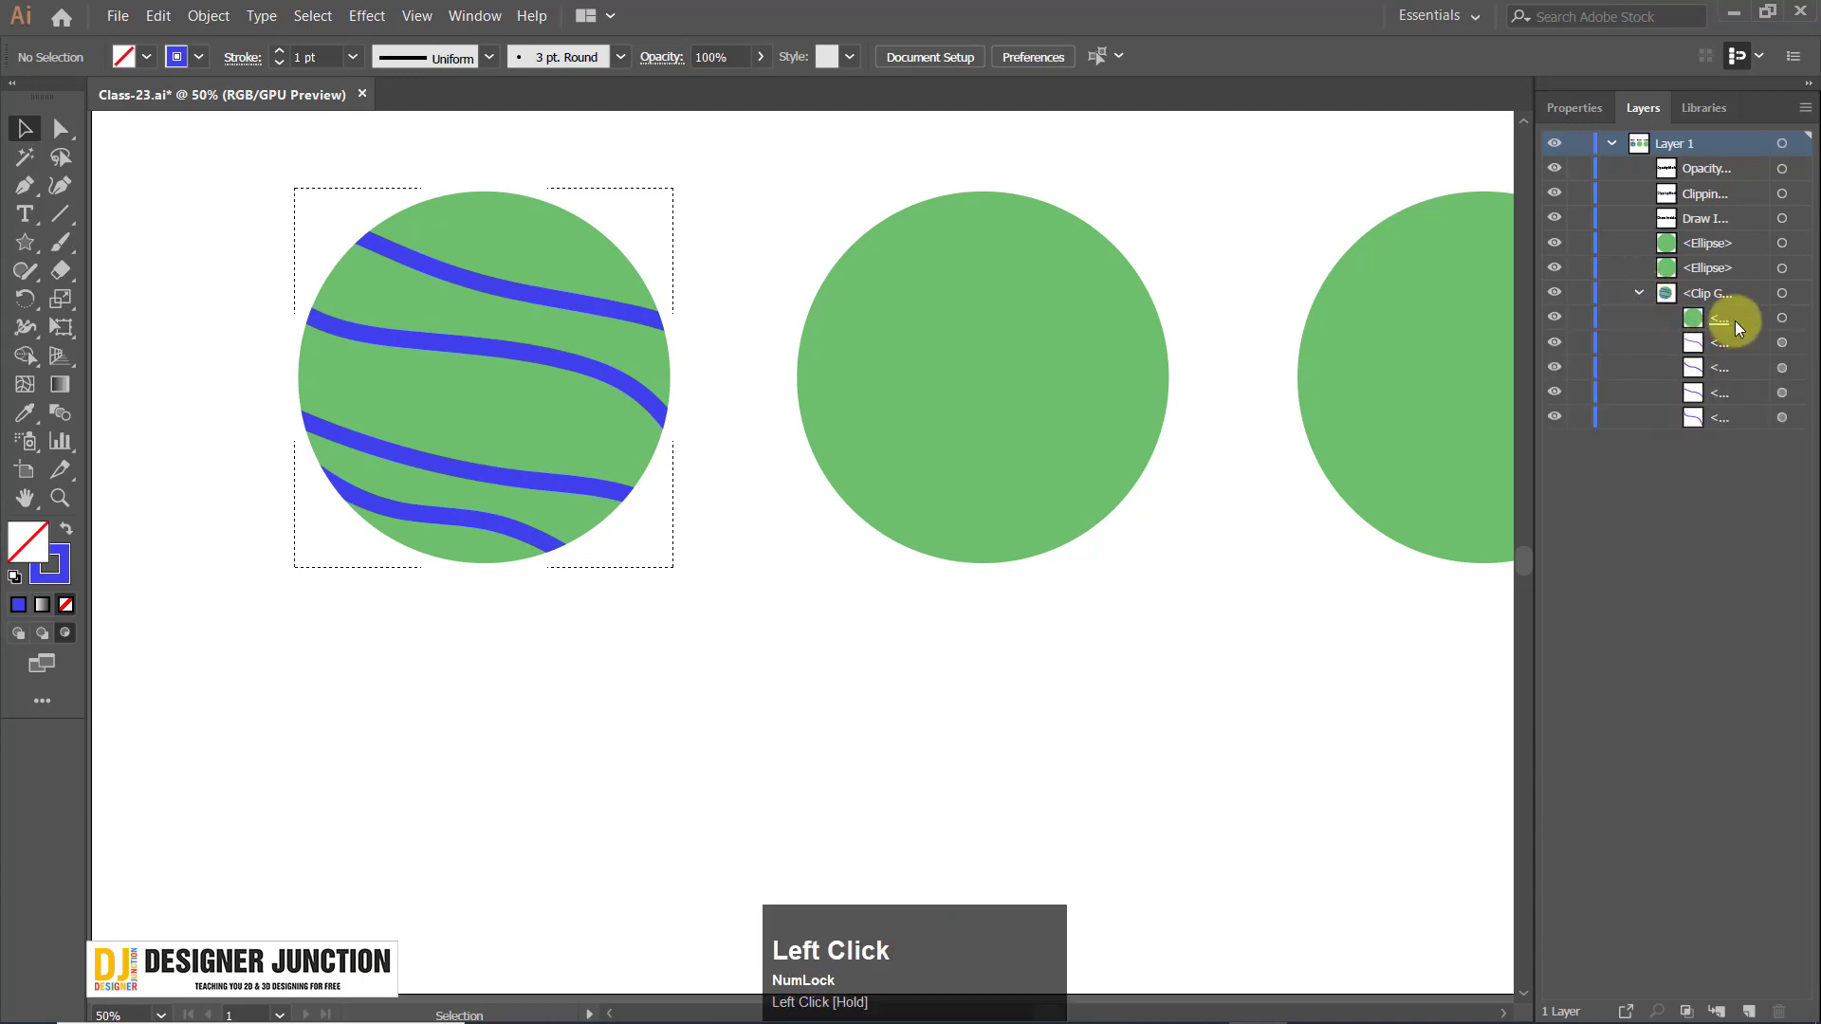
pyautogui.moveTo(1062, 700); pyautogui.dragTo(1011, 649)
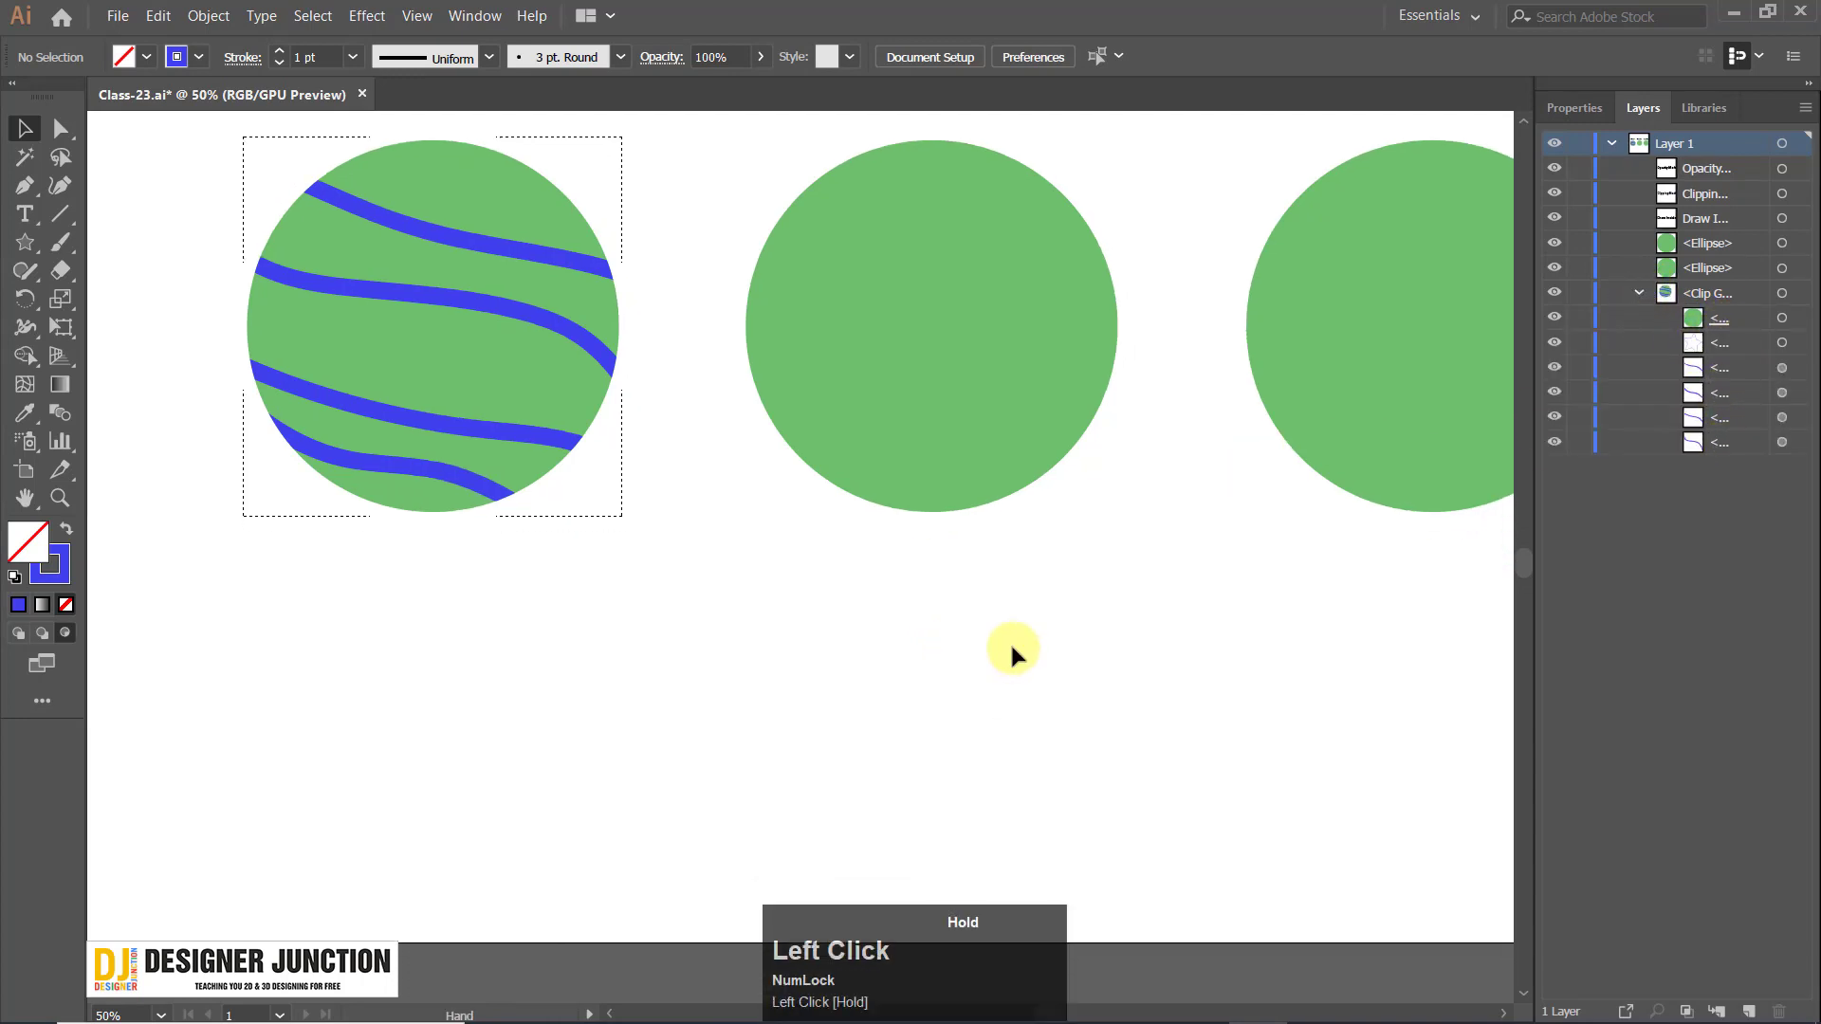
# Move the star path out of the clip group, directly above the group in Layer 1.
pyautogui.click(1717, 339)
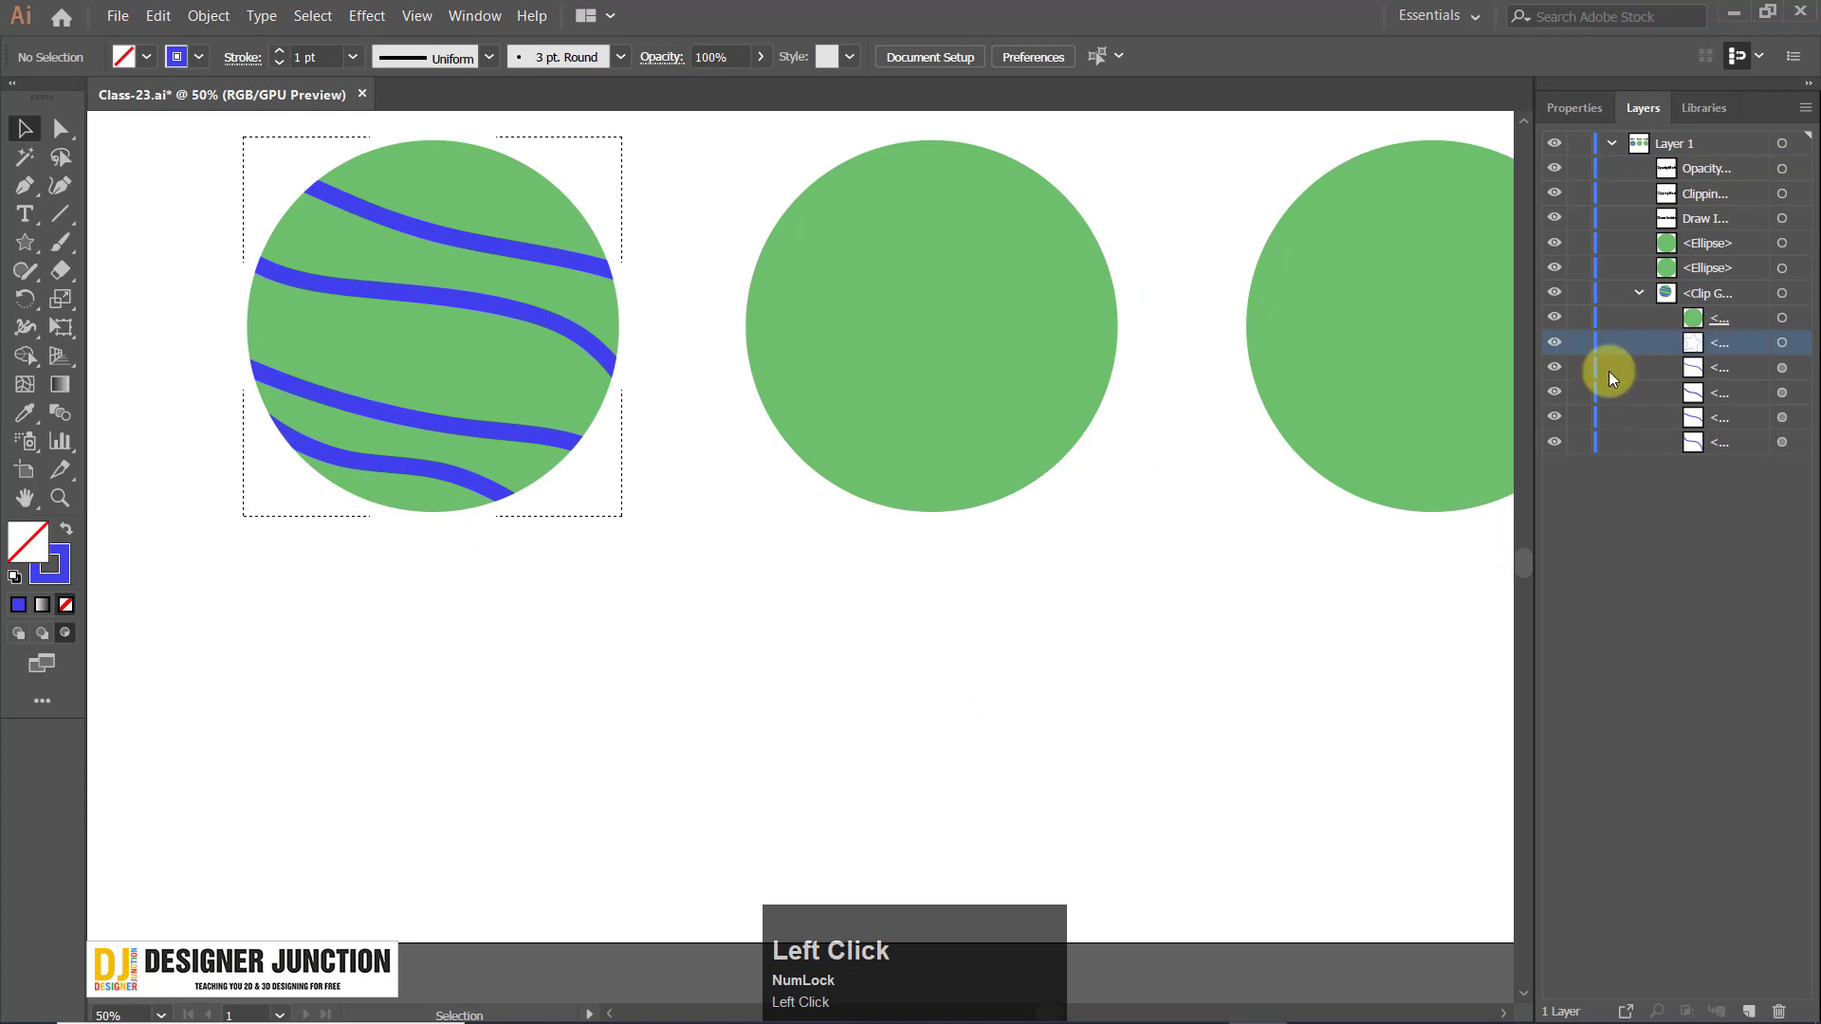
pyautogui.click(874, 773)
pyautogui.moveTo(709, 794); pyautogui.dragTo(657, 814)
pyautogui.click(1731, 344)
pyautogui.click(1747, 323)
pyautogui.click(1742, 344)
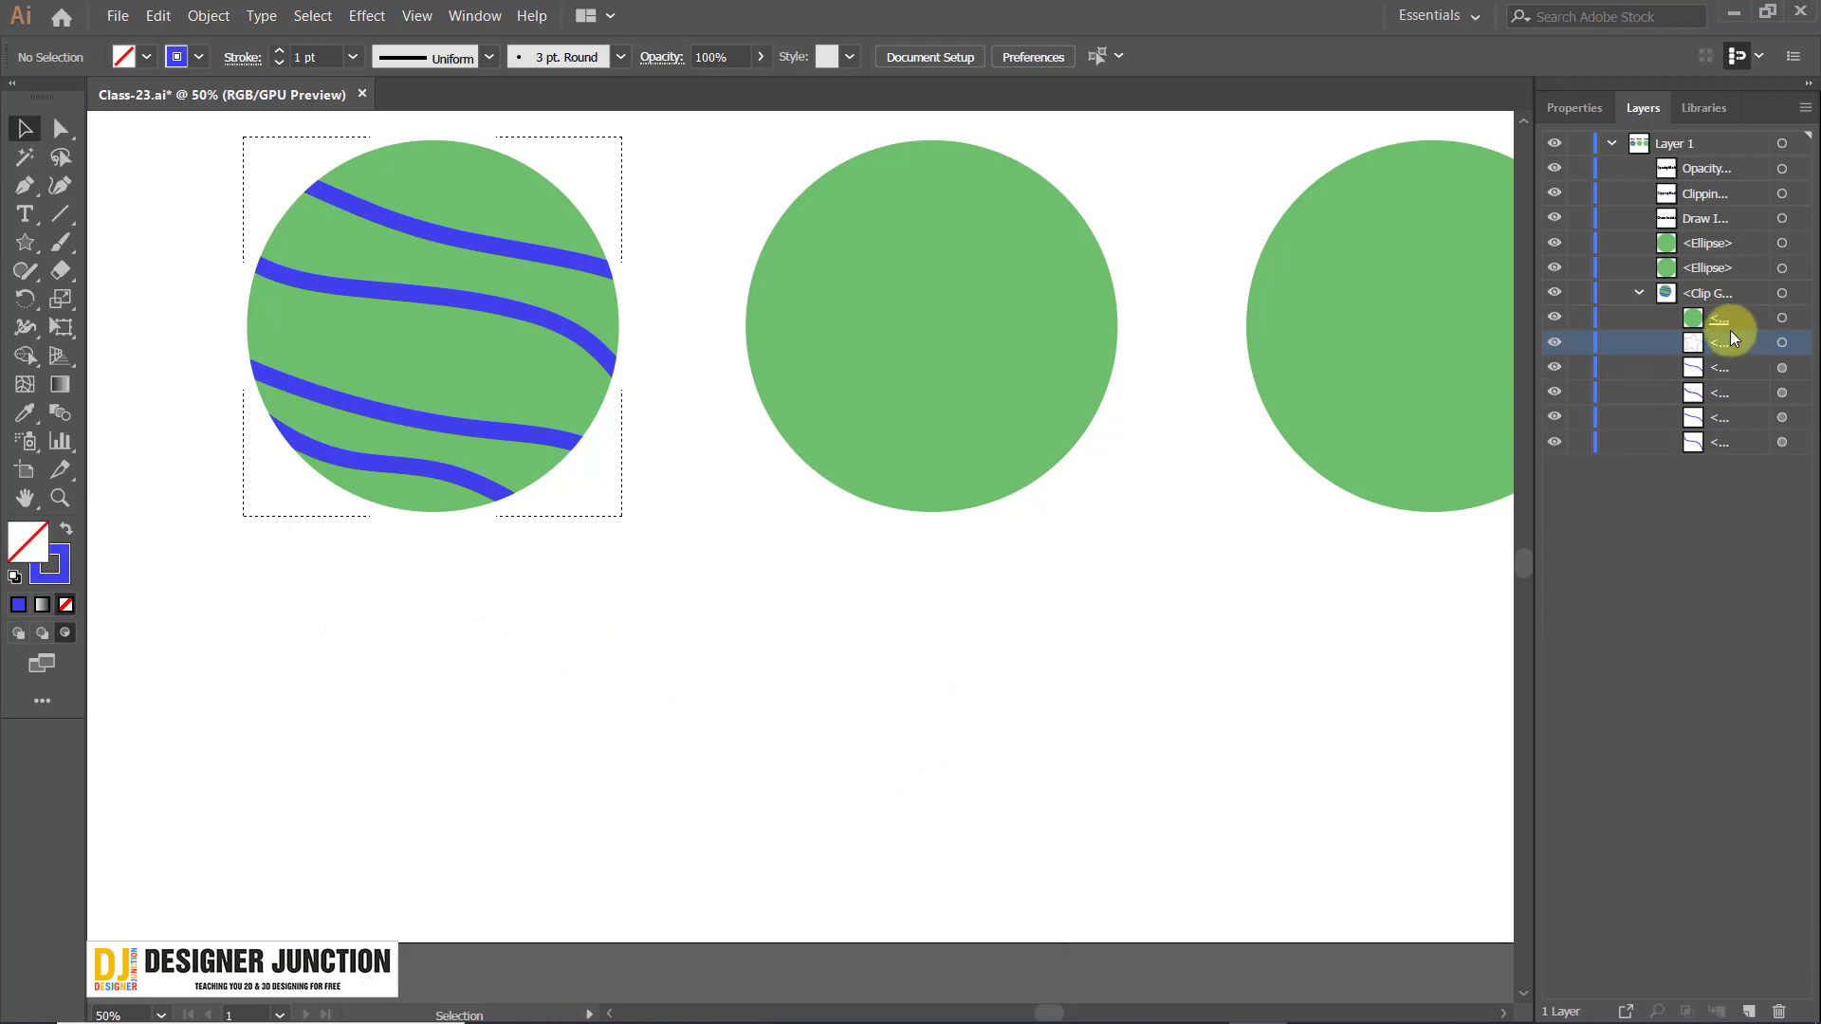
pyautogui.moveTo(1724, 341); pyautogui.dragTo(1703, 289)
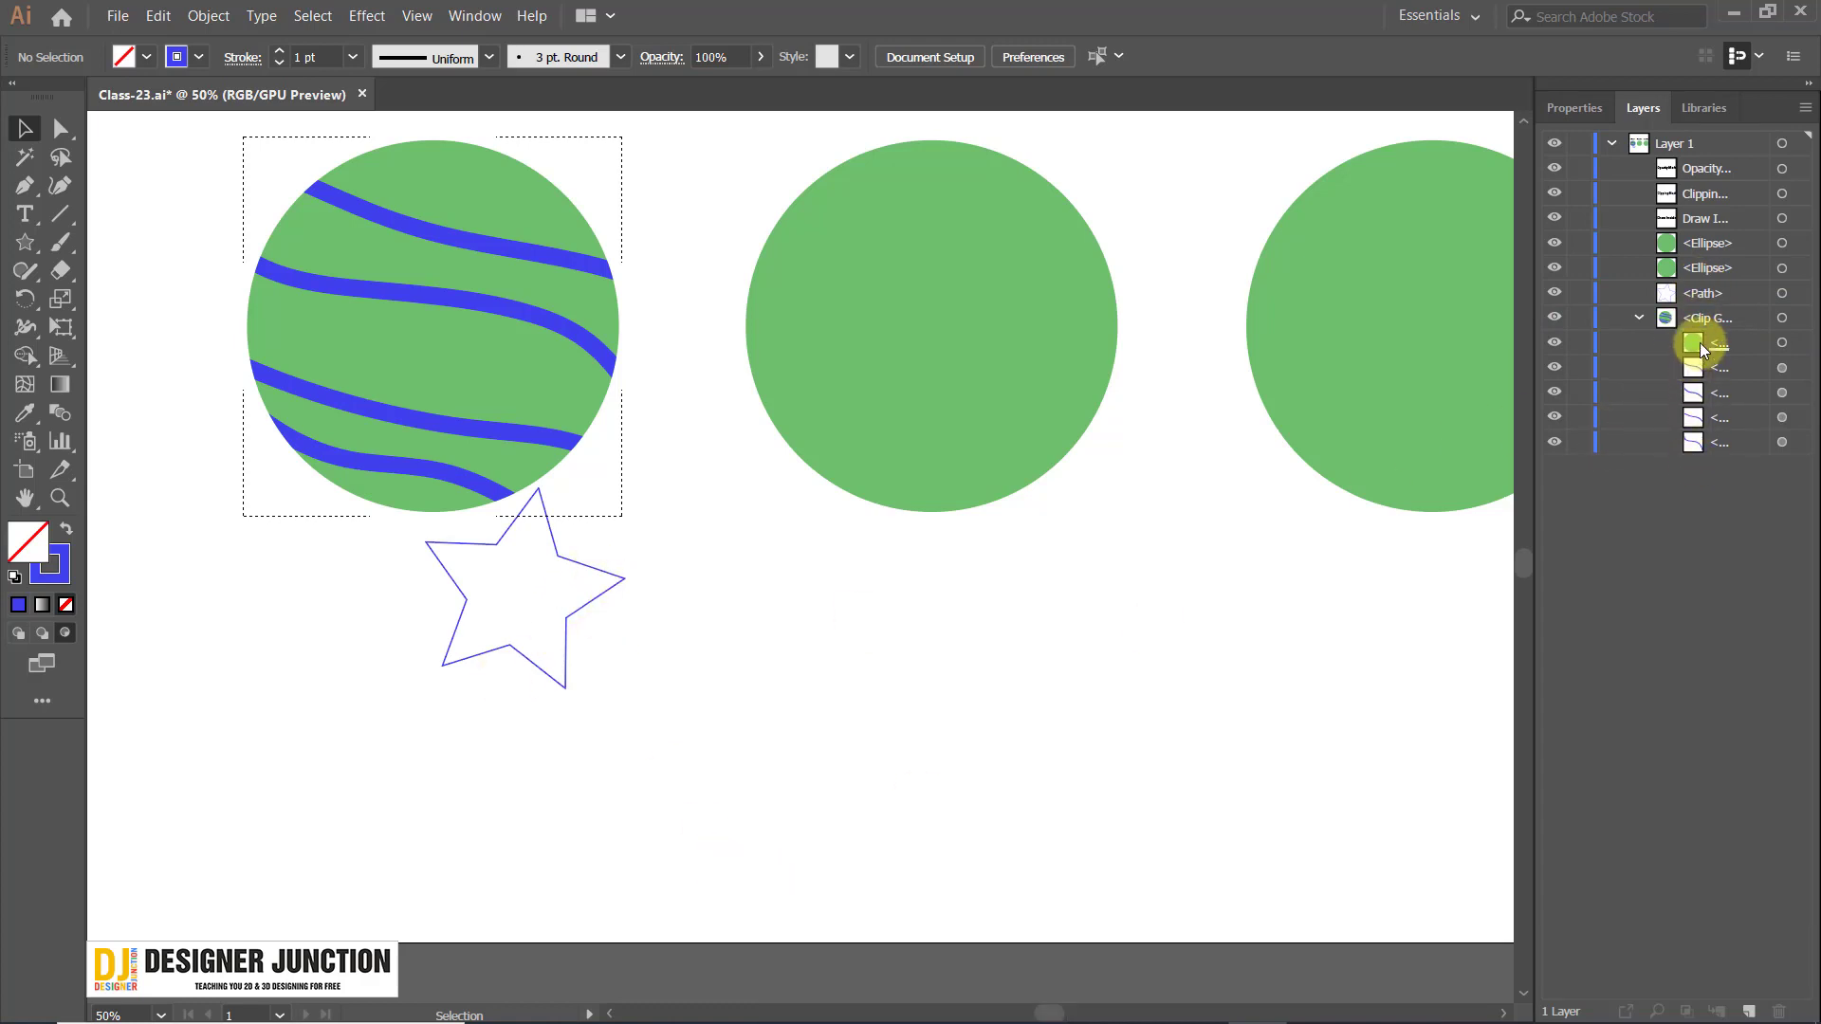
pyautogui.click(1681, 296)
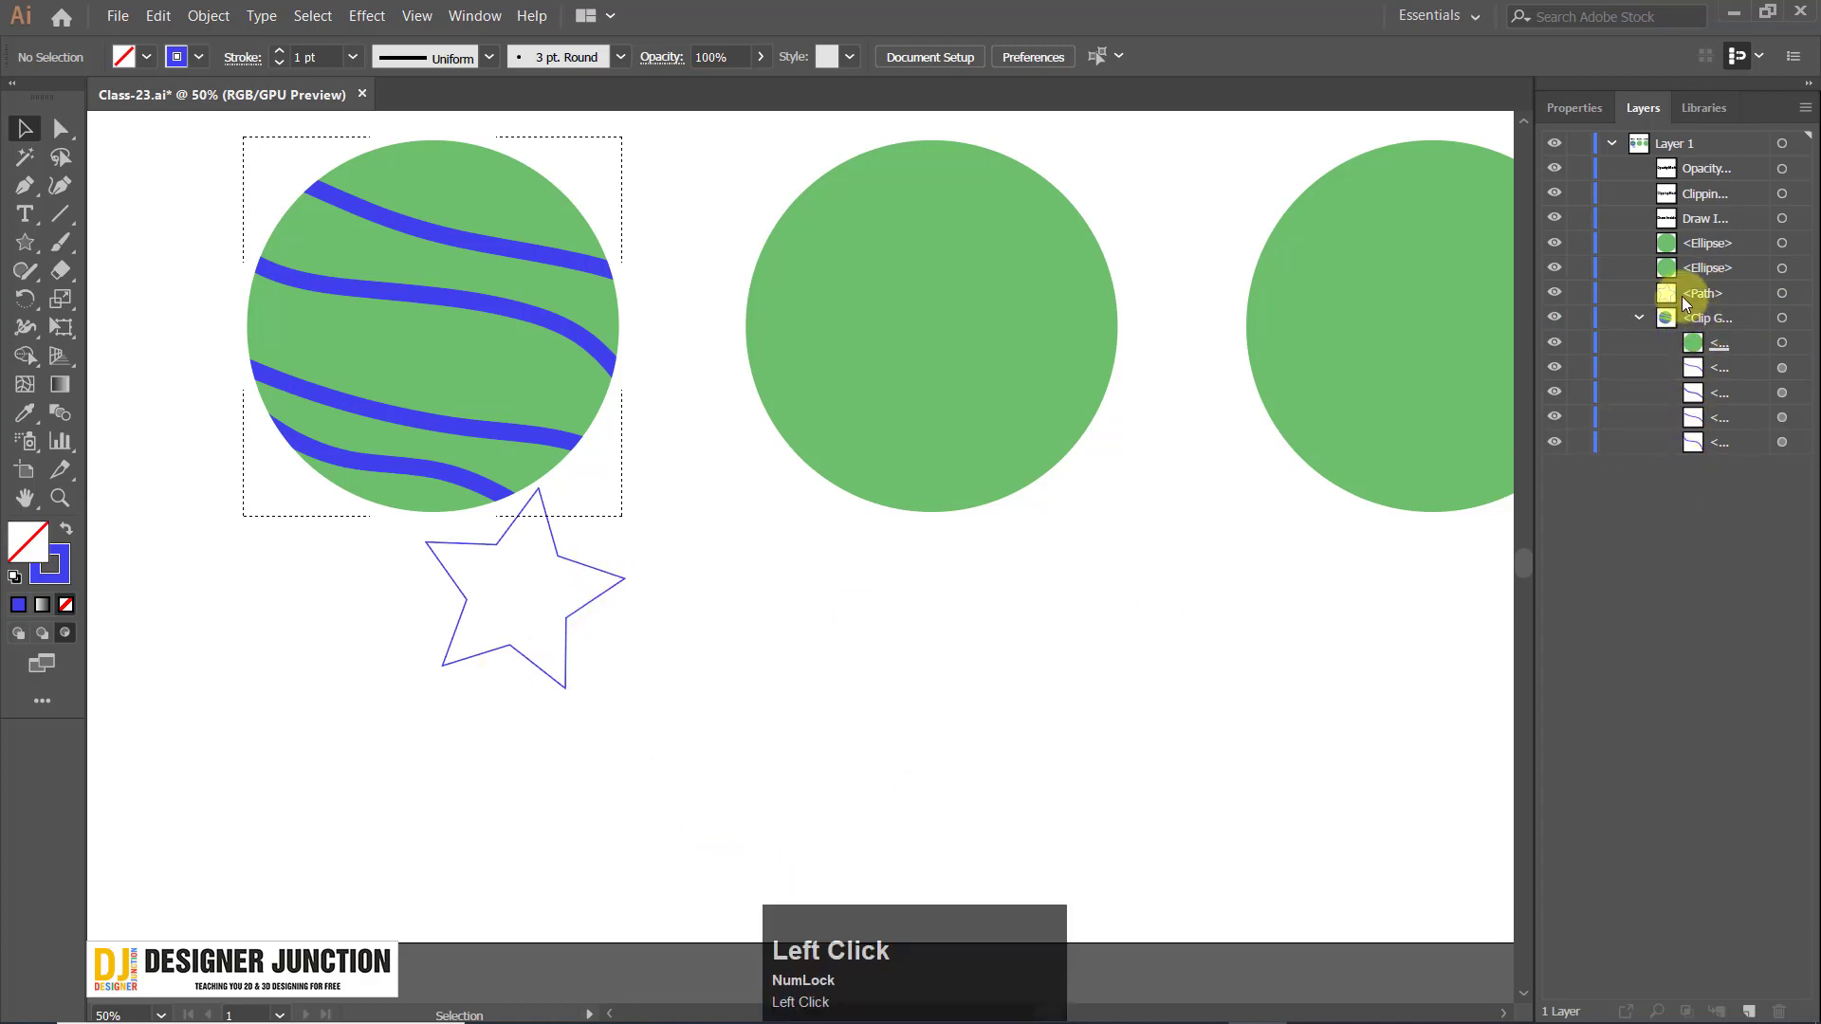
# Fill the star below the Draw Inside circle with red E25252.
pyautogui.moveTo(386, 569); pyautogui.dragTo(616, 783)
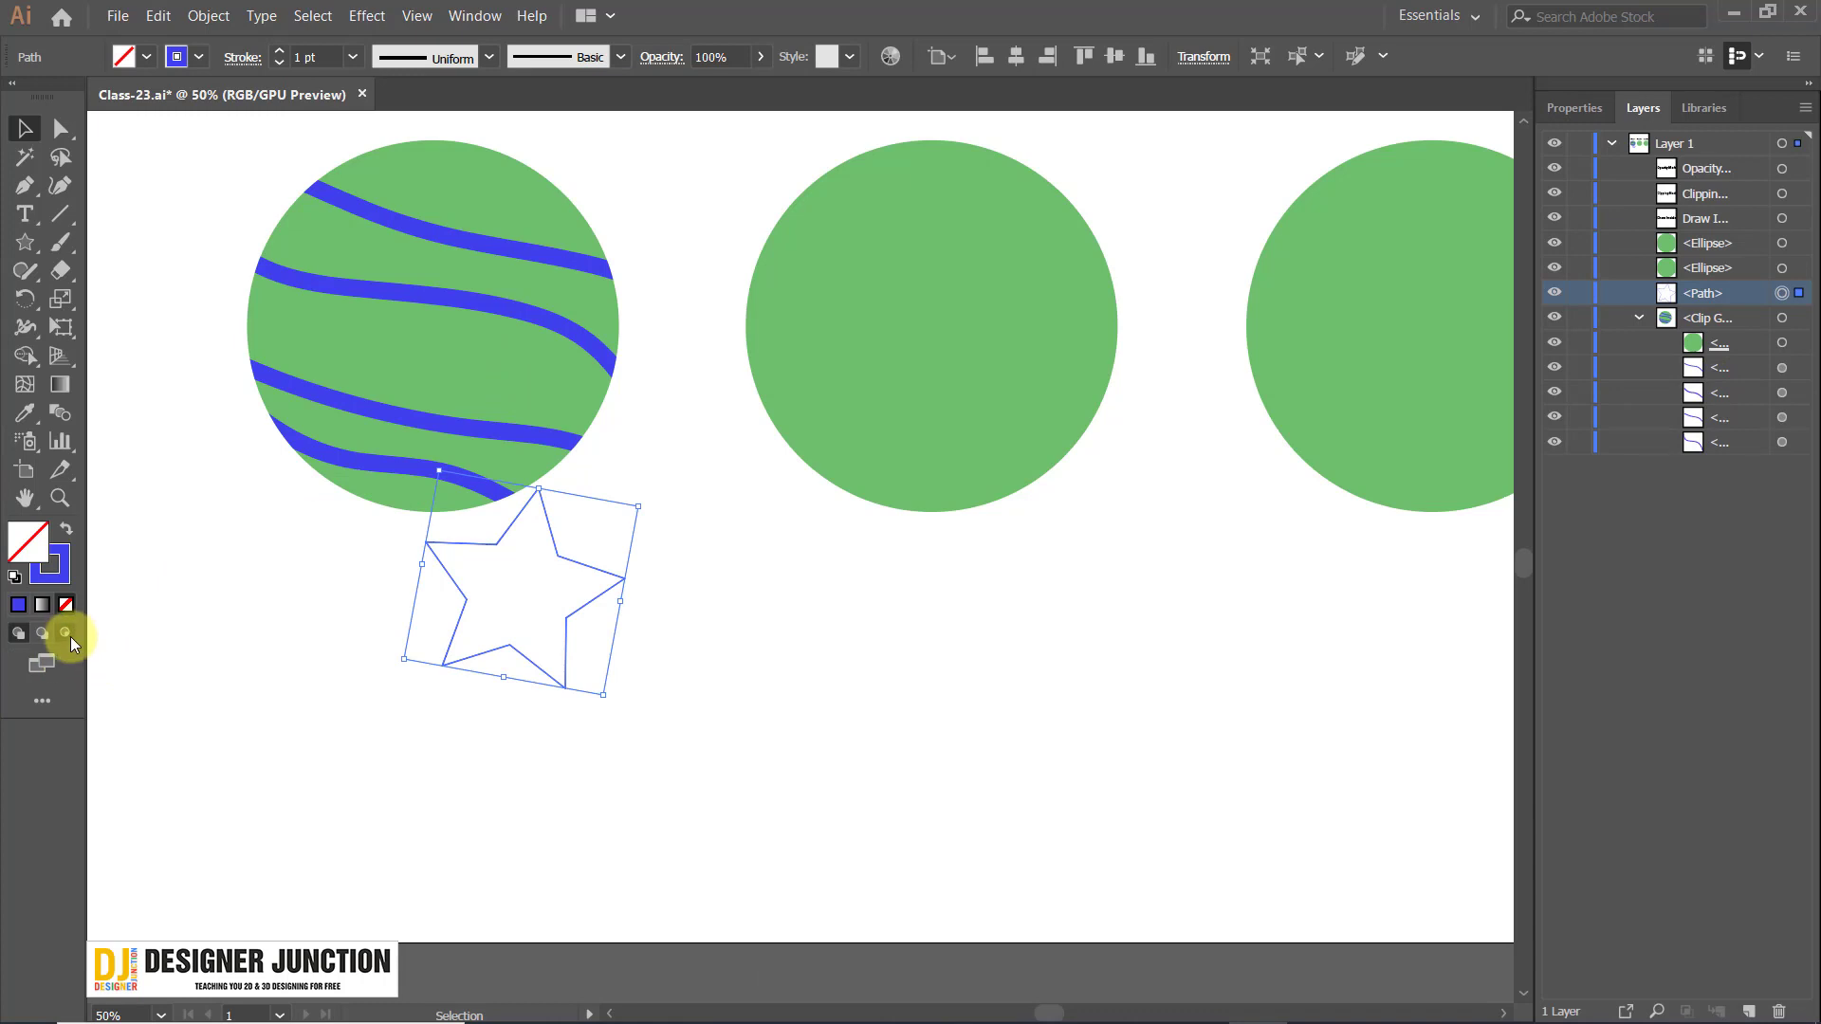
pyautogui.doubleClick(26, 567)
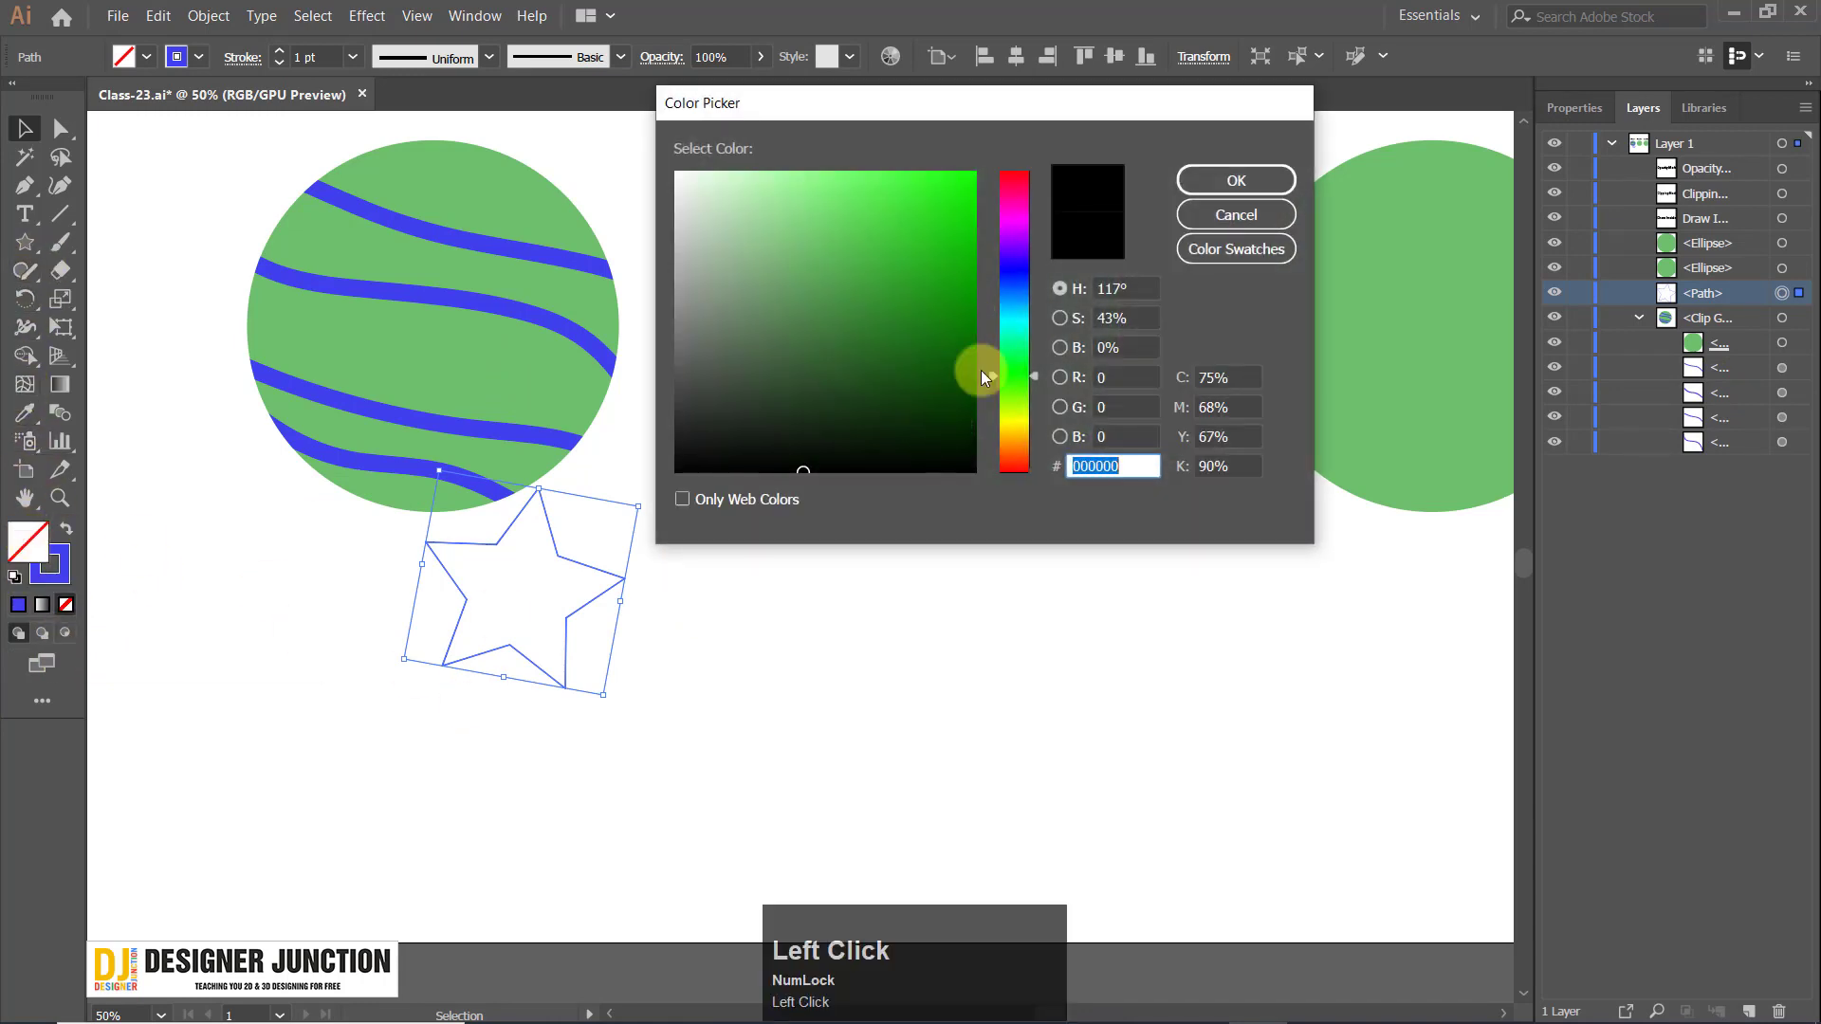
pyautogui.moveTo(982, 378); pyautogui.dragTo(1035, 33)
pyautogui.moveTo(934, 173); pyautogui.dragTo(867, 204)
pyautogui.click(1239, 180)
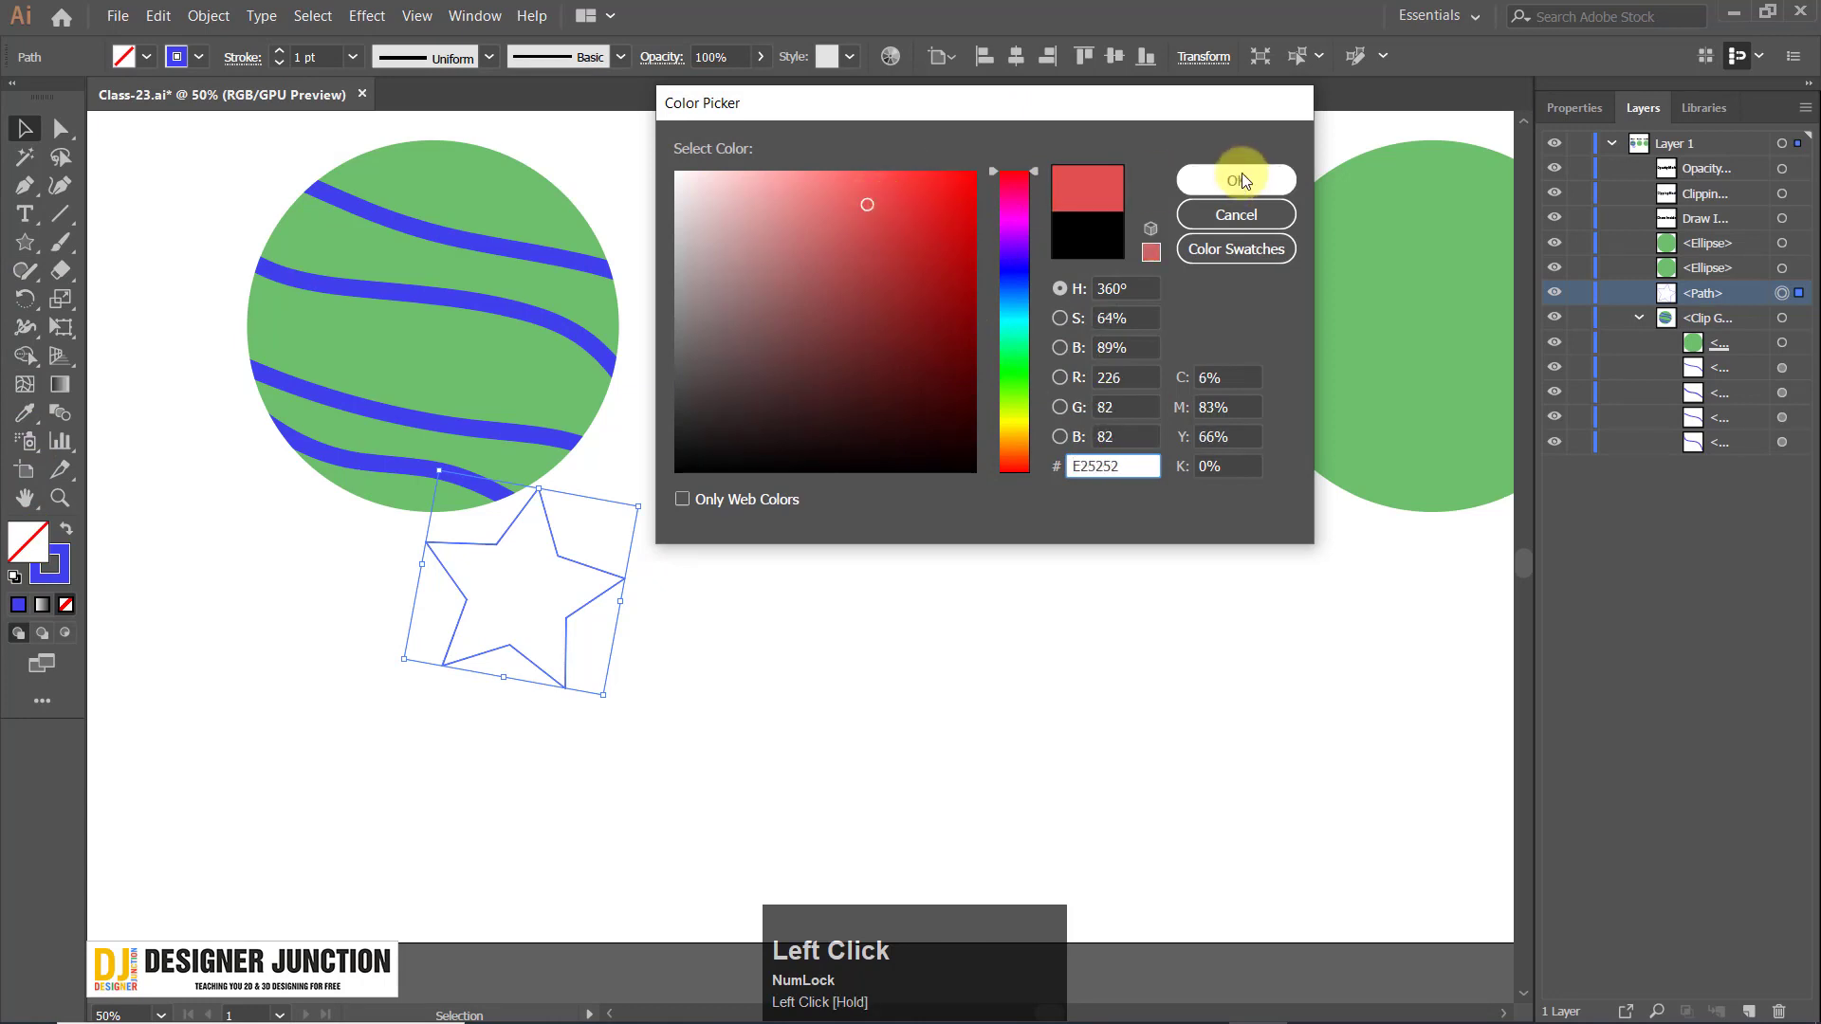
pyautogui.click(752, 754)
# Move the red star path back into the clip group, directly beneath the first brush stroke in the stacking order.
pyautogui.scroll(-1, 503, 618)
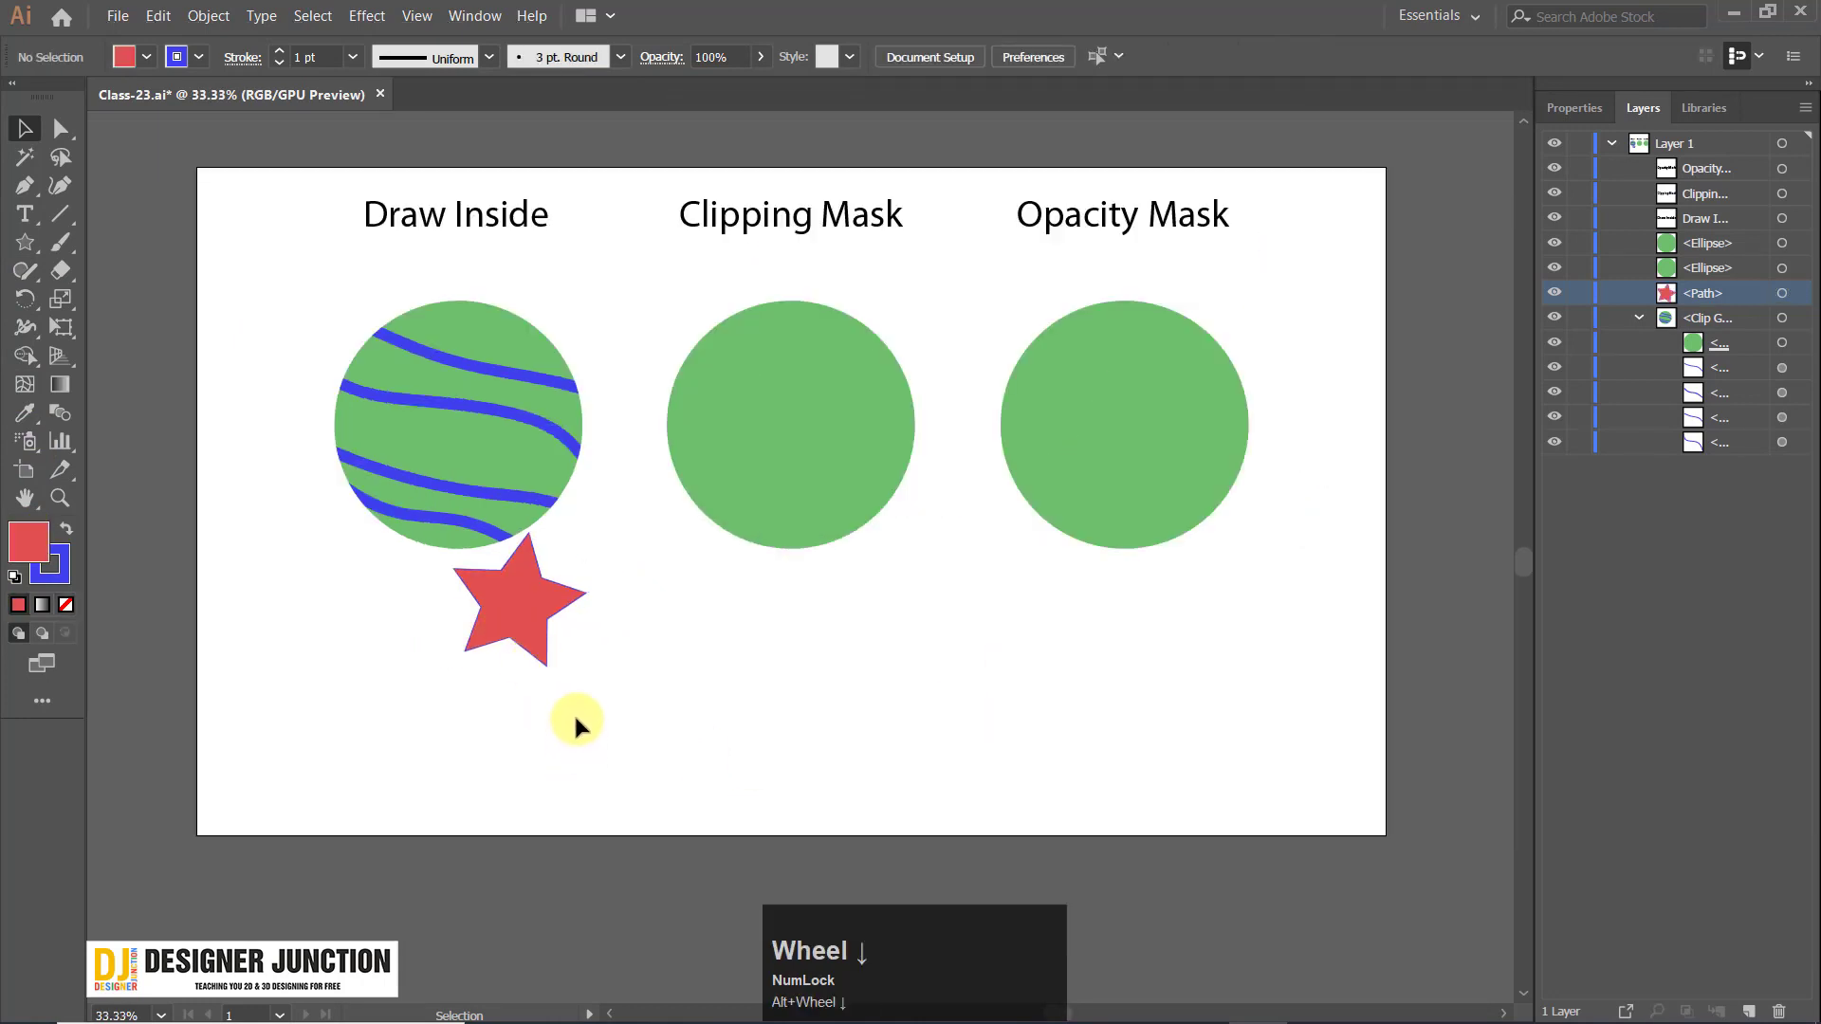
pyautogui.moveTo(572, 713); pyautogui.dragTo(448, 595)
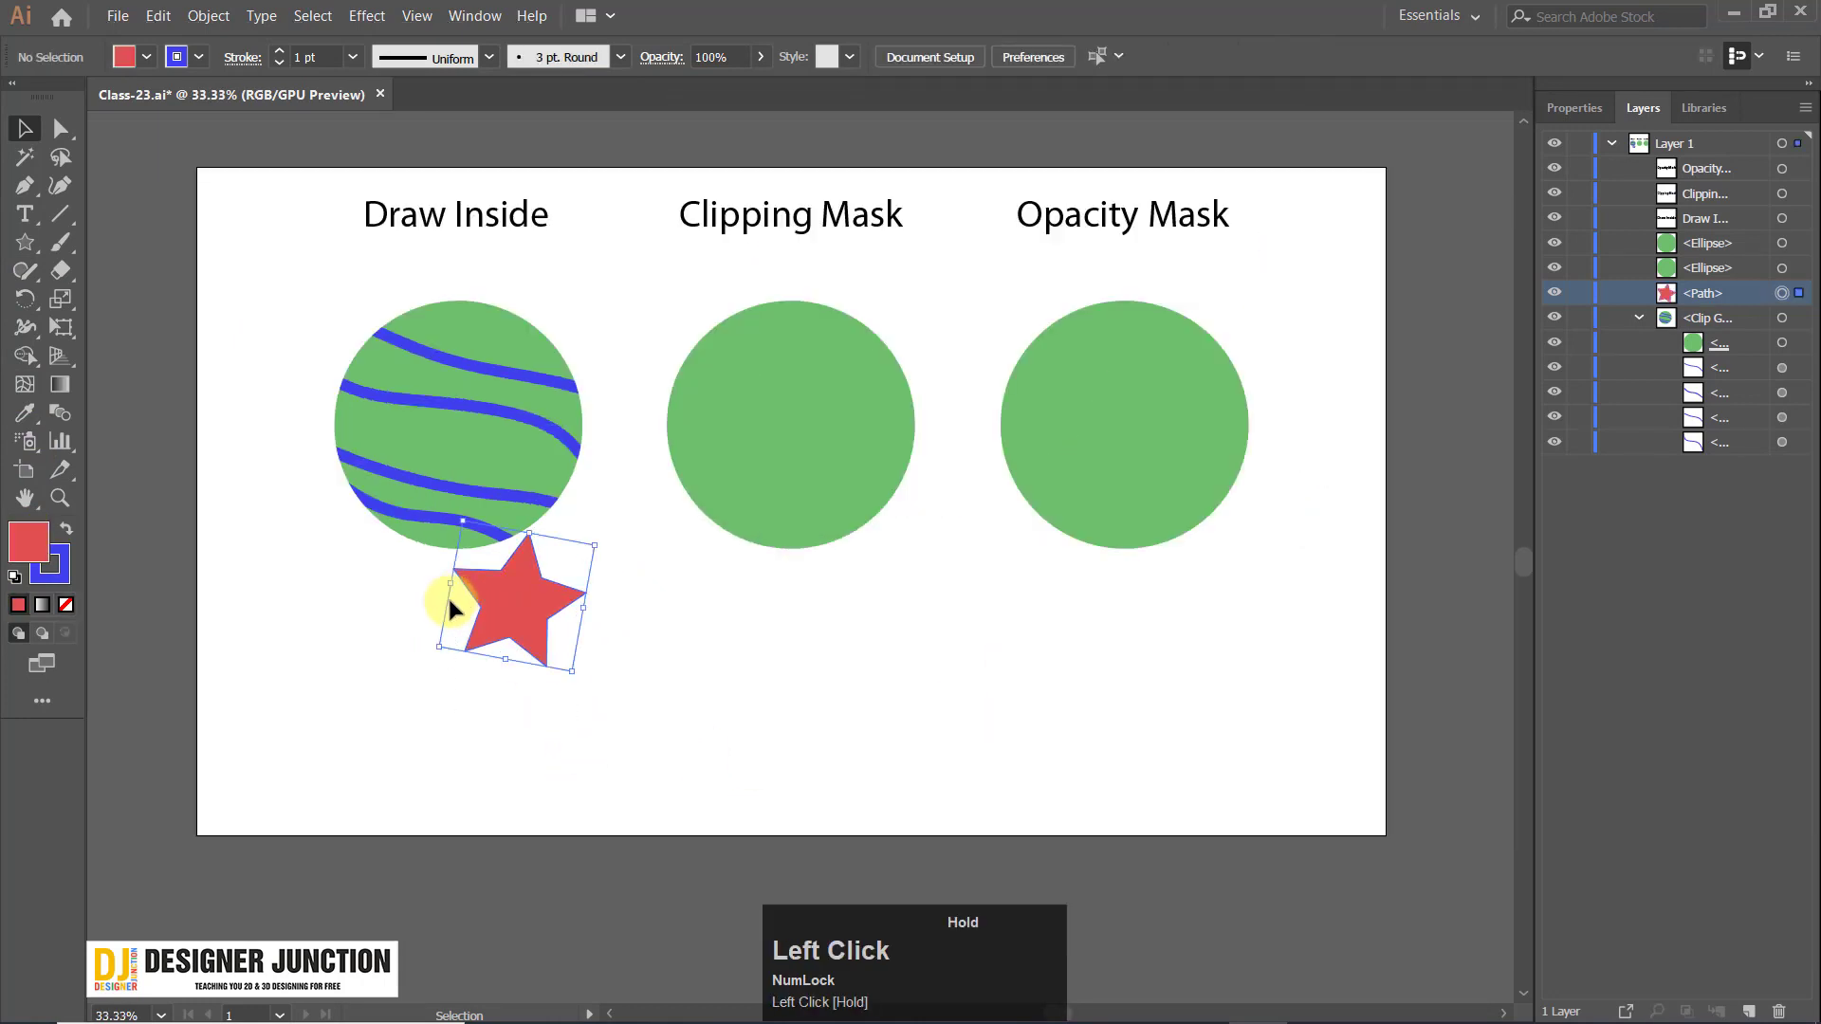
pyautogui.click(859, 648)
pyautogui.moveTo(592, 482); pyautogui.dragTo(584, 551)
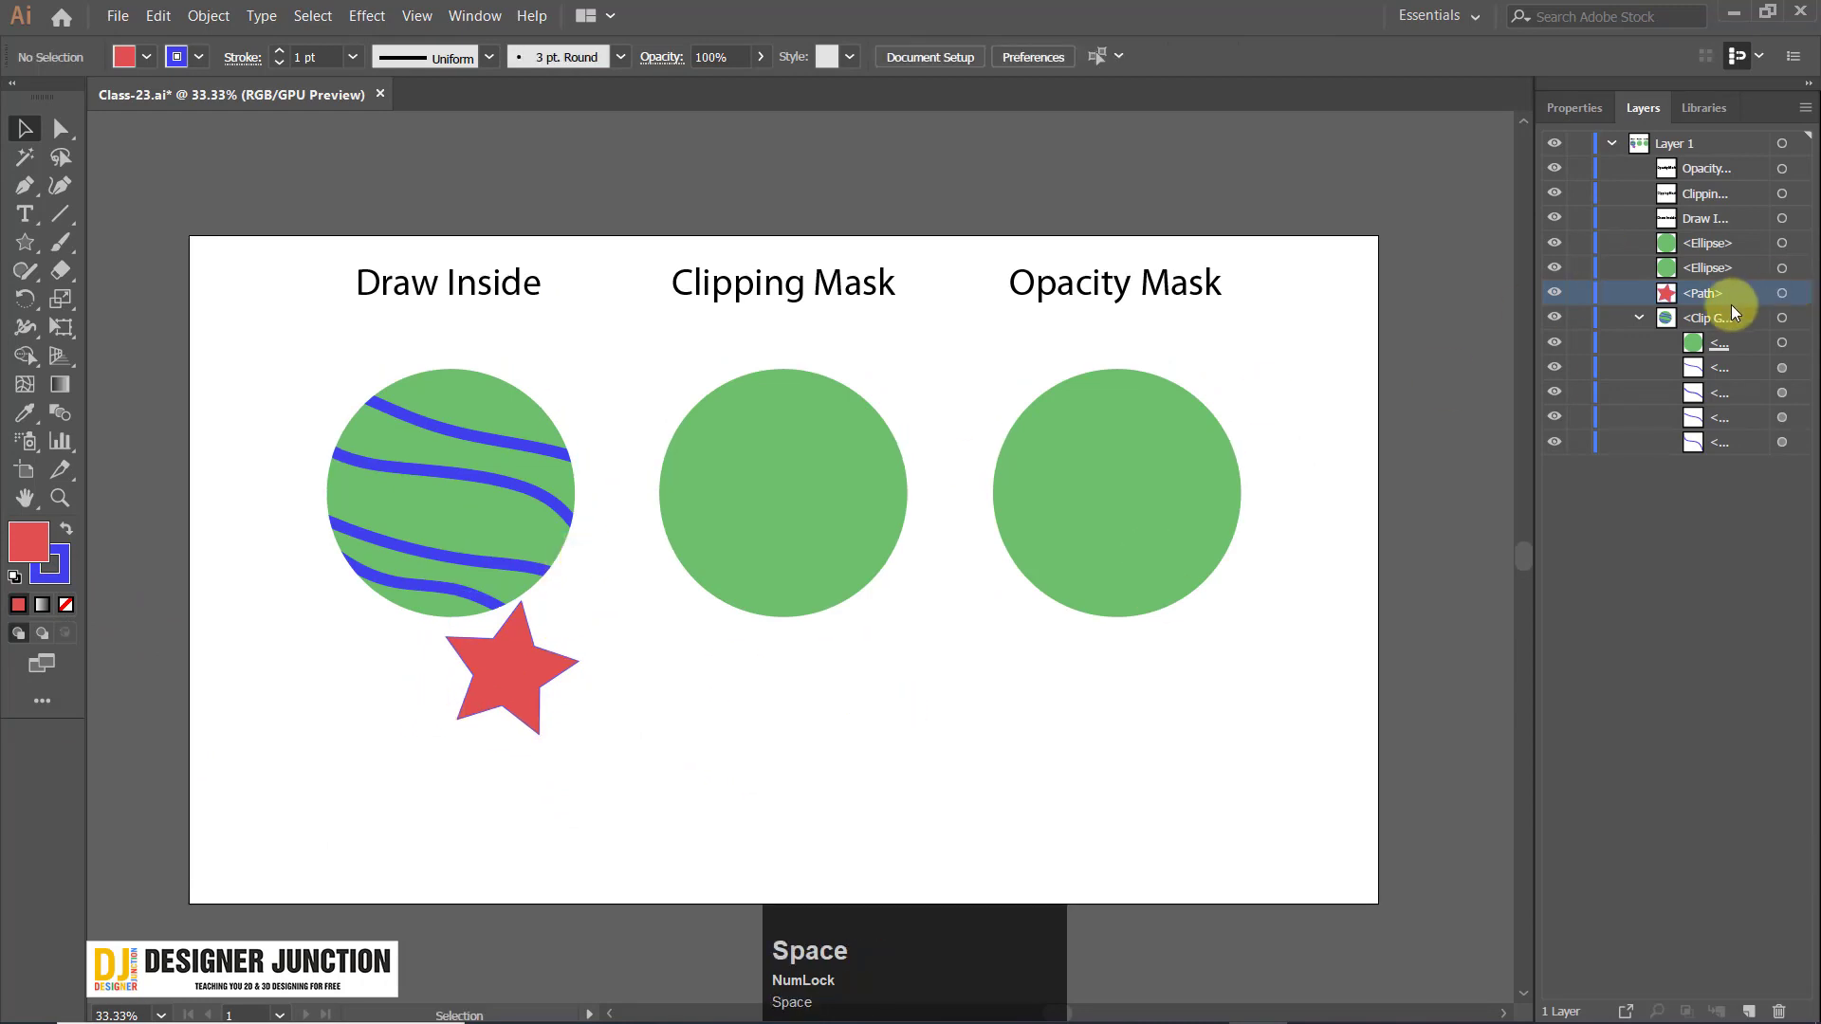
pyautogui.moveTo(1698, 293); pyautogui.dragTo(1706, 379)
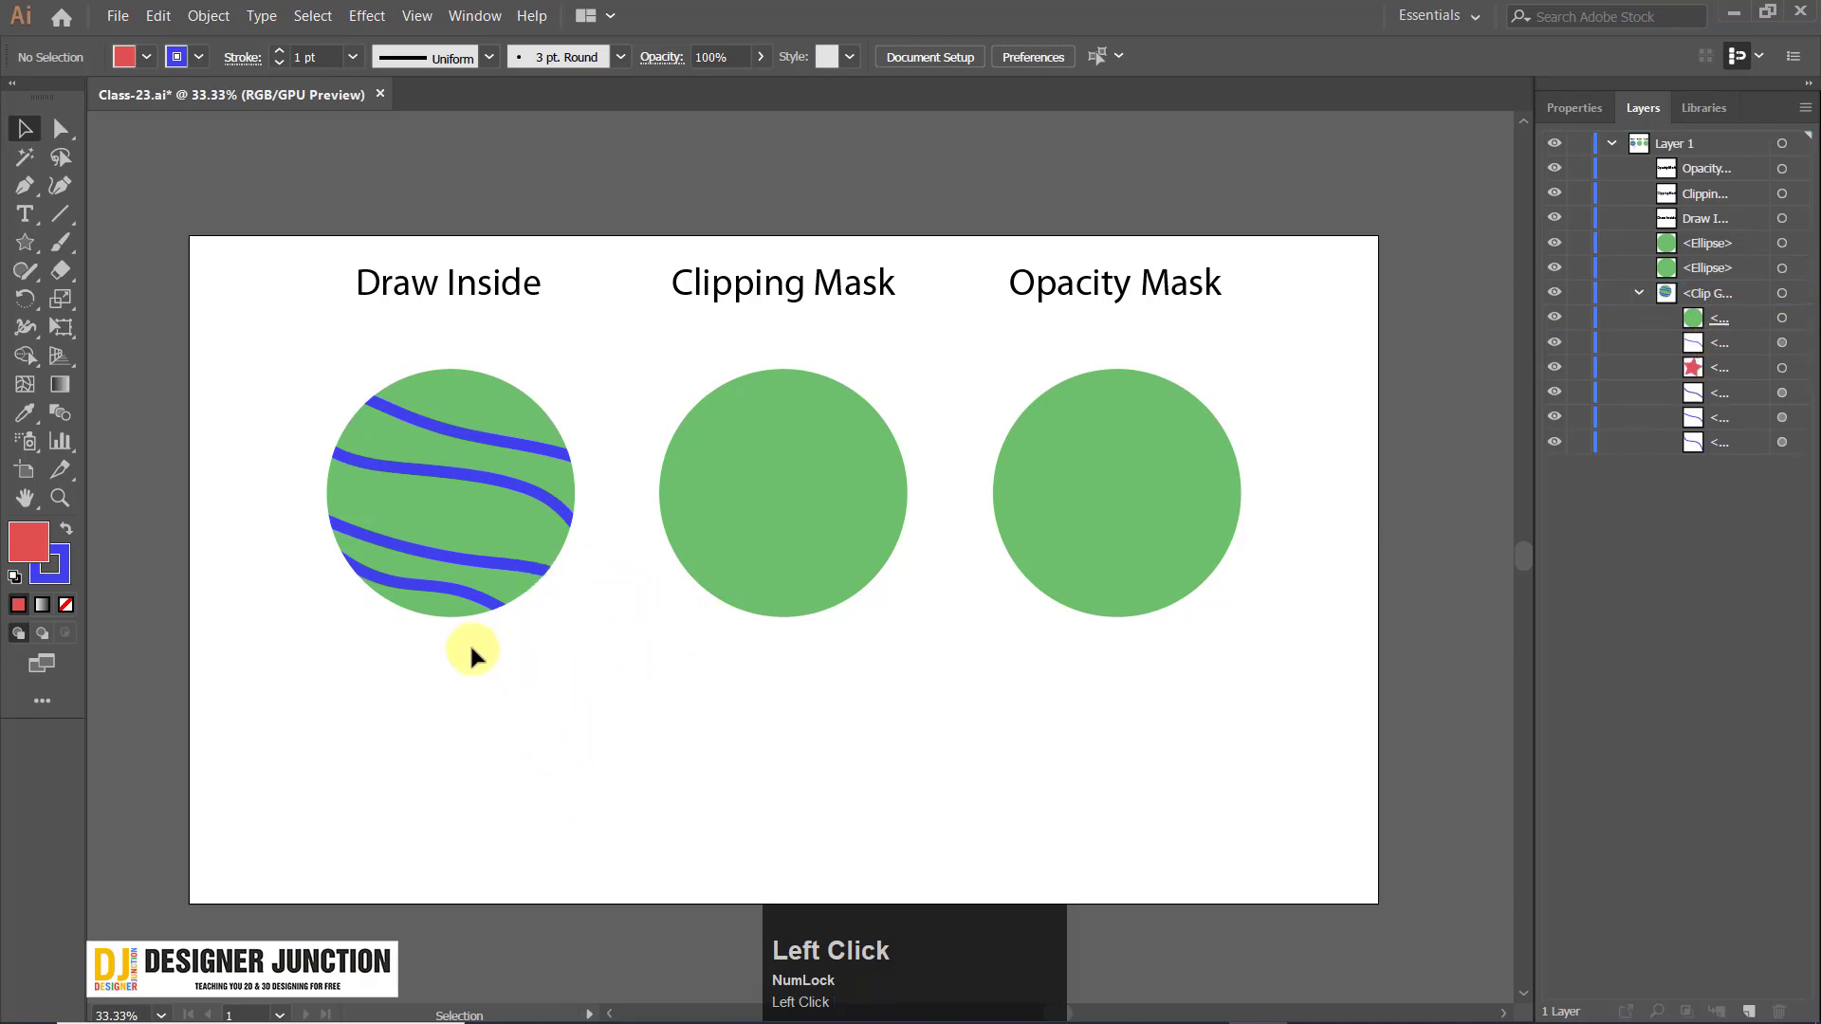
pyautogui.moveTo(547, 776); pyautogui.dragTo(547, 776)
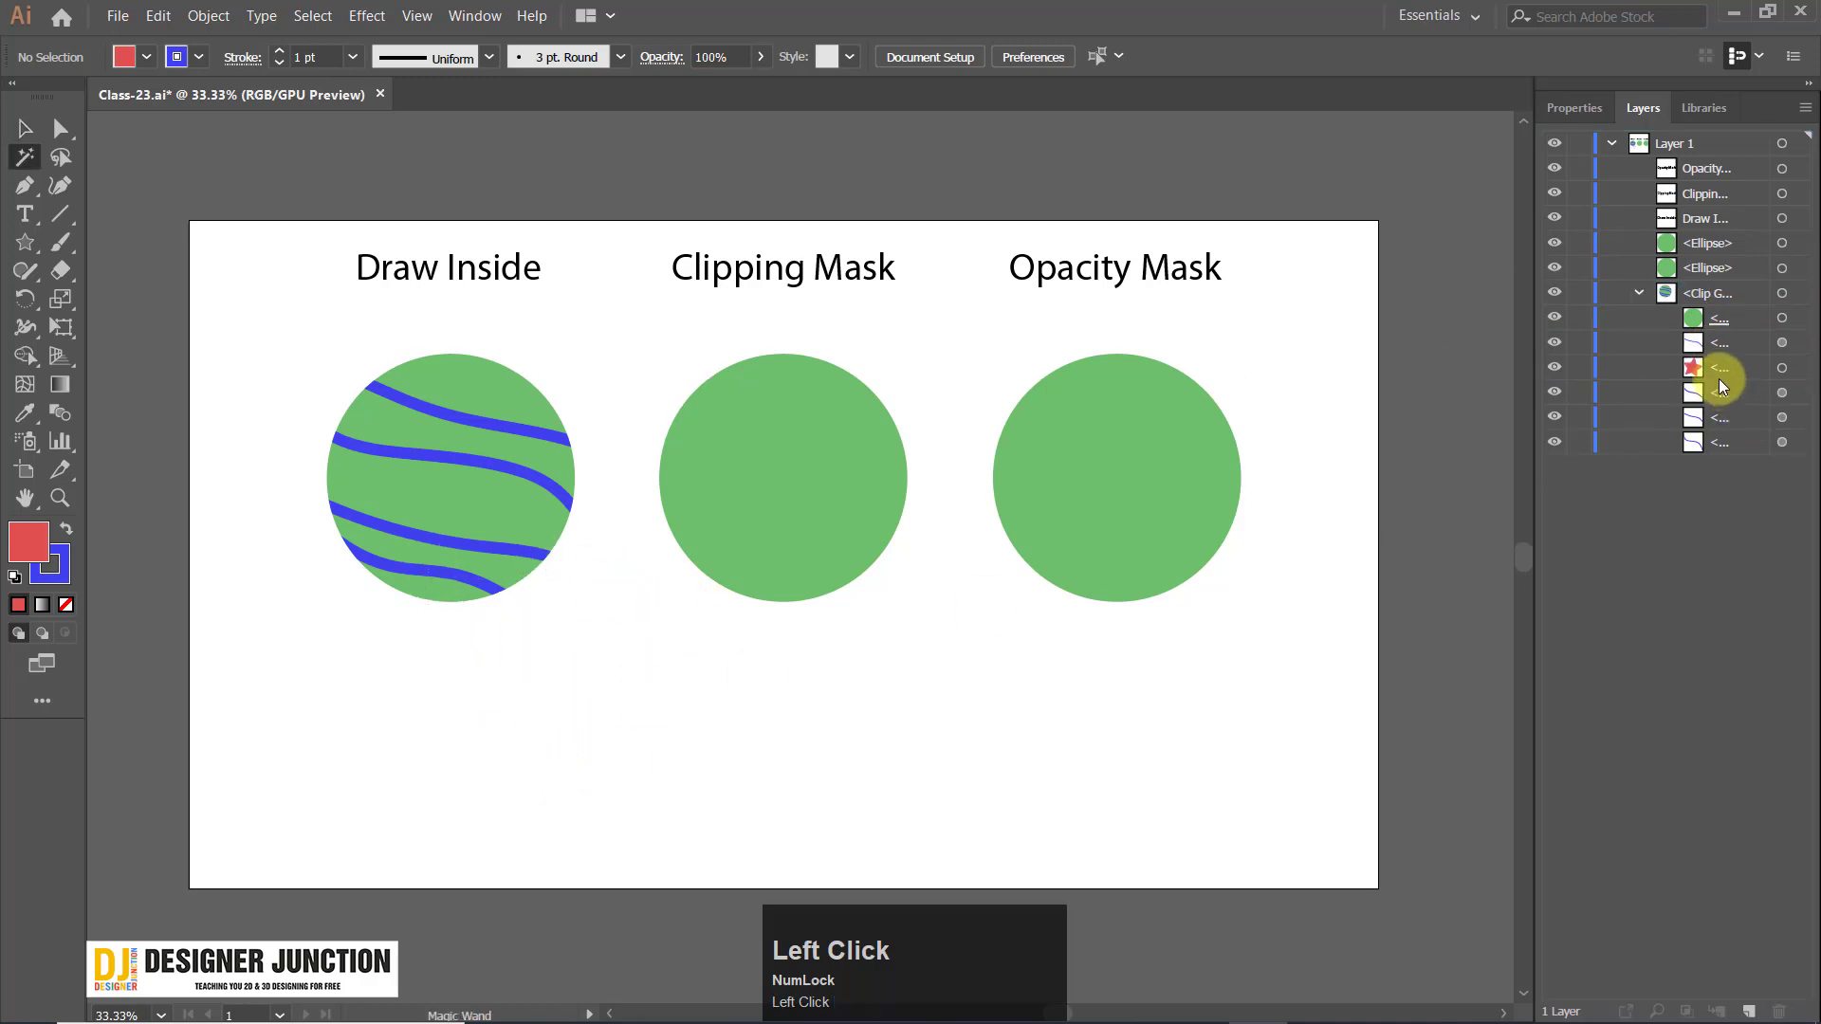
# Target the star in the clip group and move it up across the circle's right edge, undoing a first placement fully inside the circle.
pyautogui.click(1718, 378)
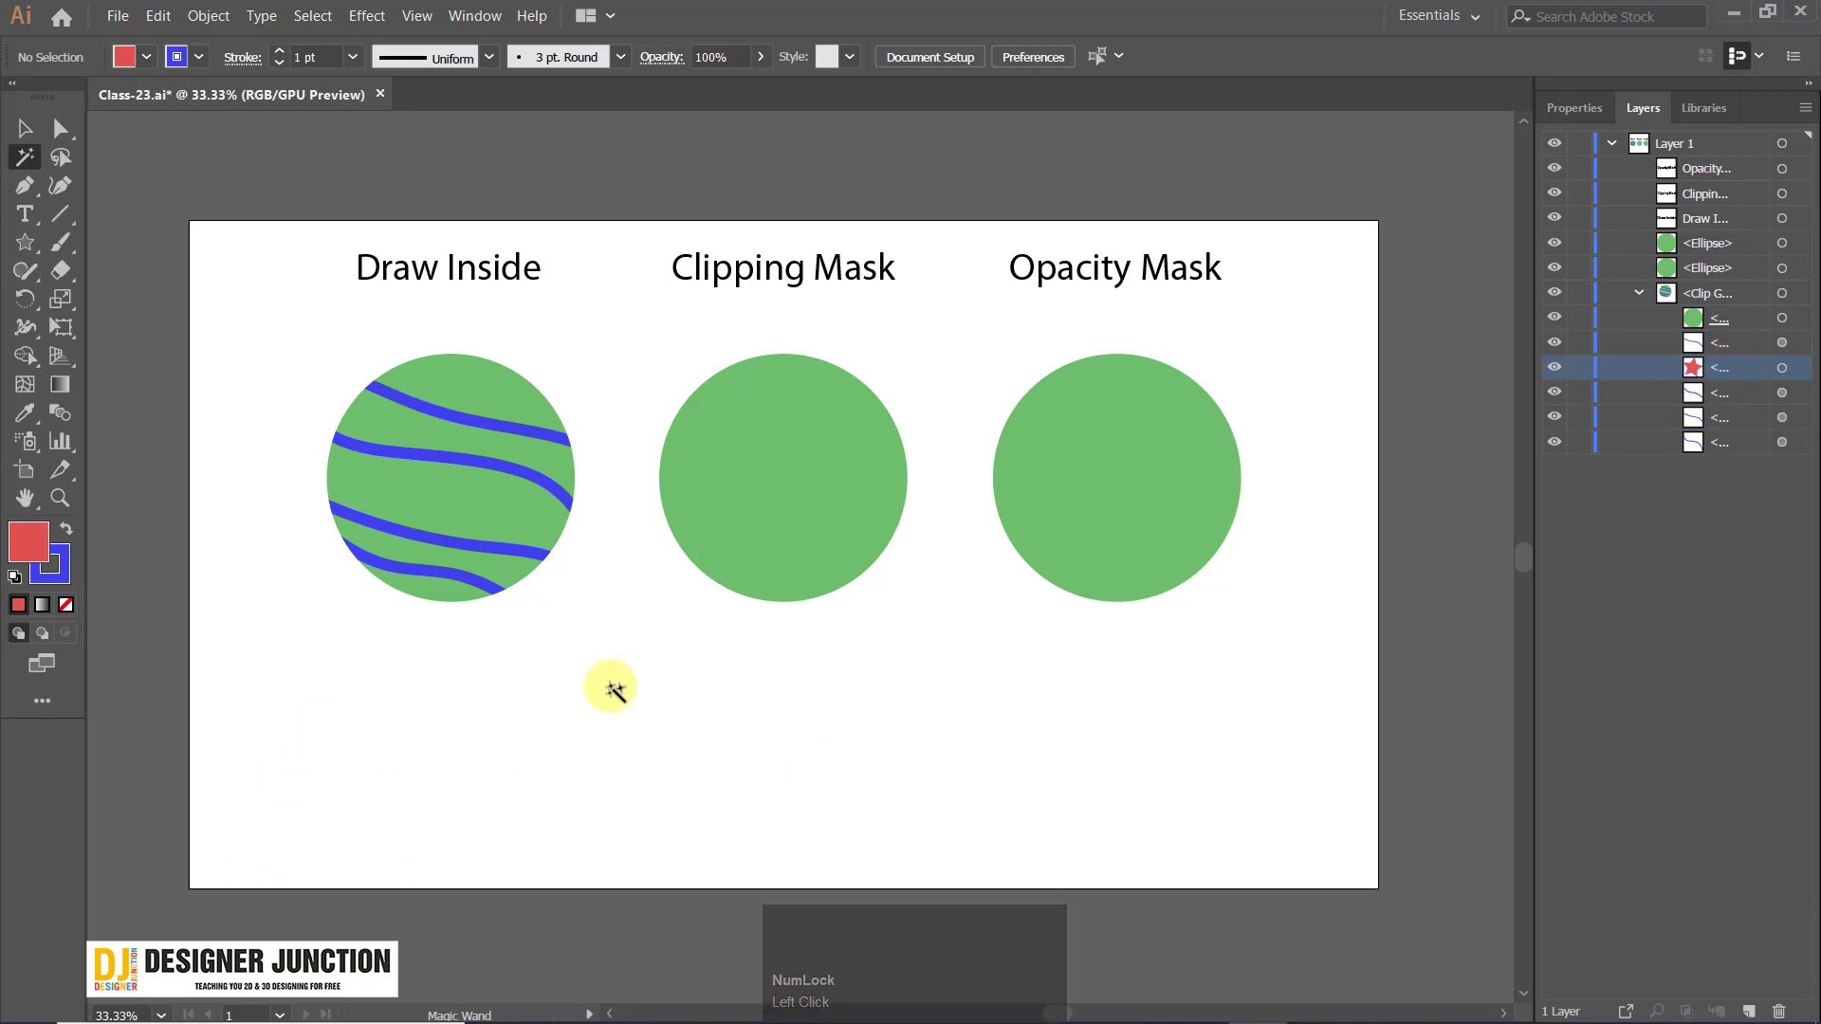
pyautogui.click(24, 128)
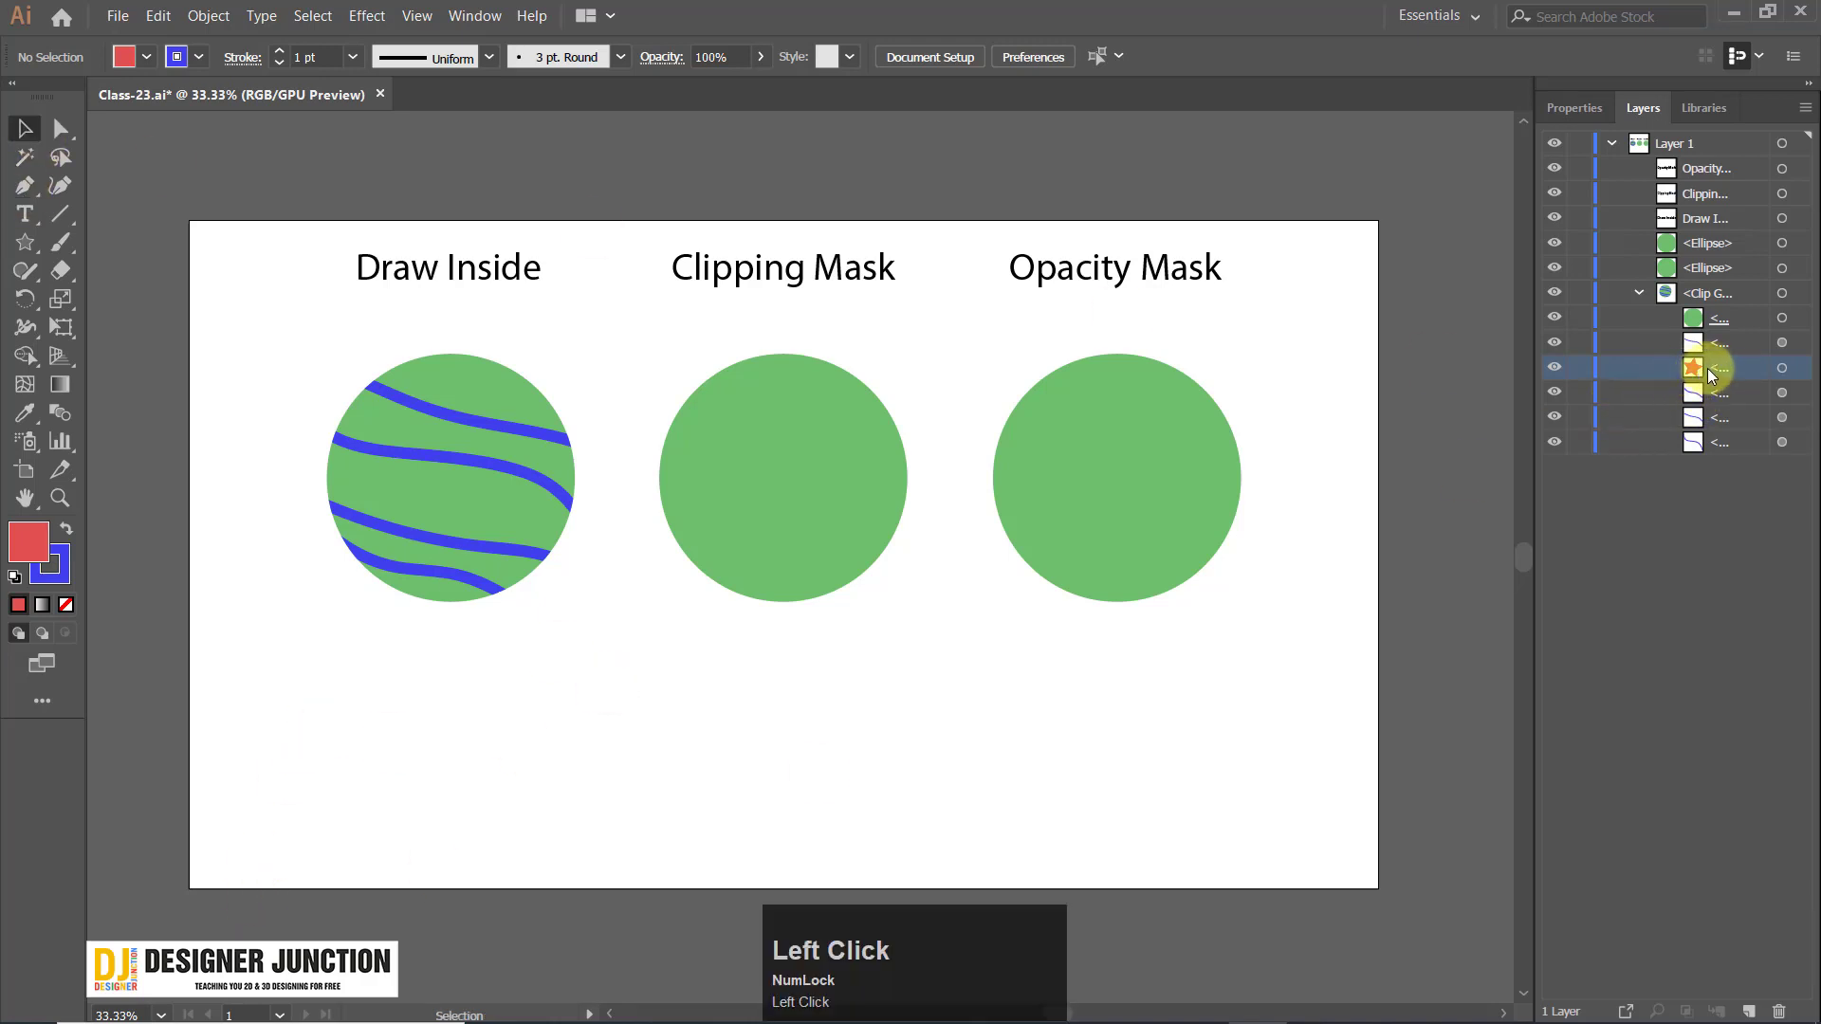
pyautogui.click(1781, 370)
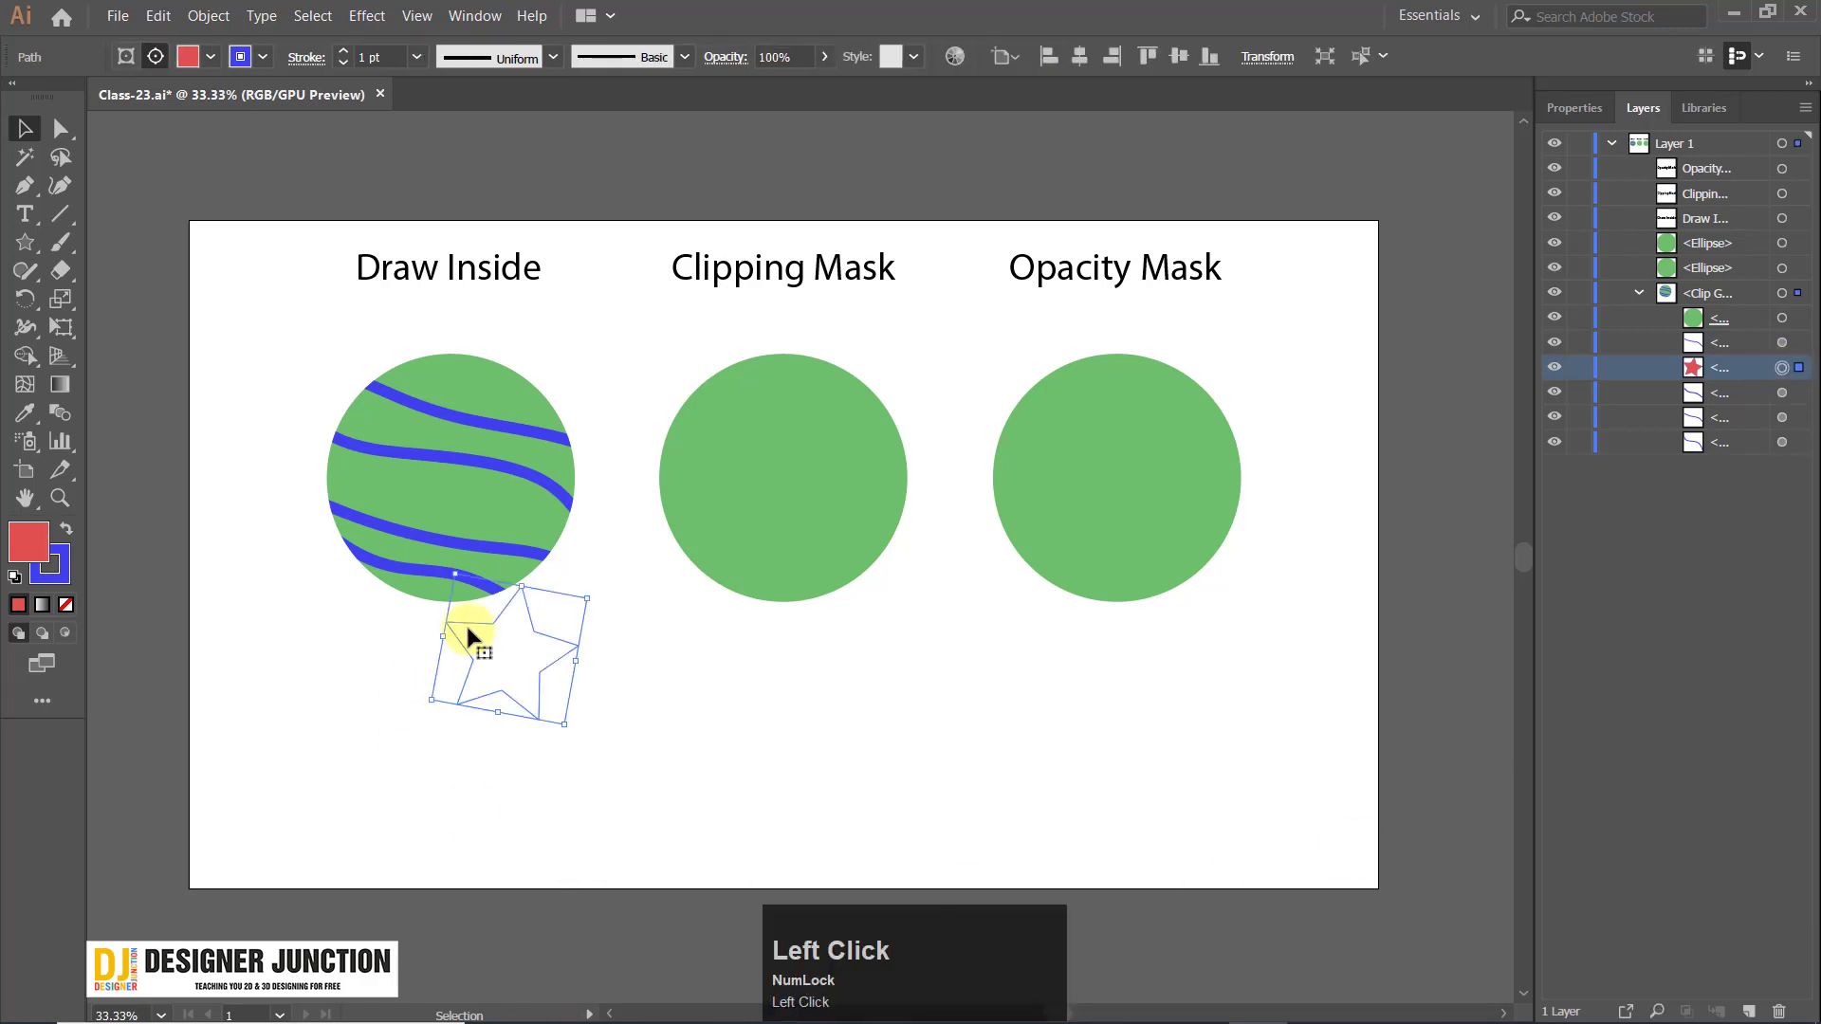
pyautogui.moveTo(474, 631)
pyautogui.mouseDown()
pyautogui.moveTo(439, 617)
pyautogui.moveTo(455, 491)
pyautogui.mouseUp()
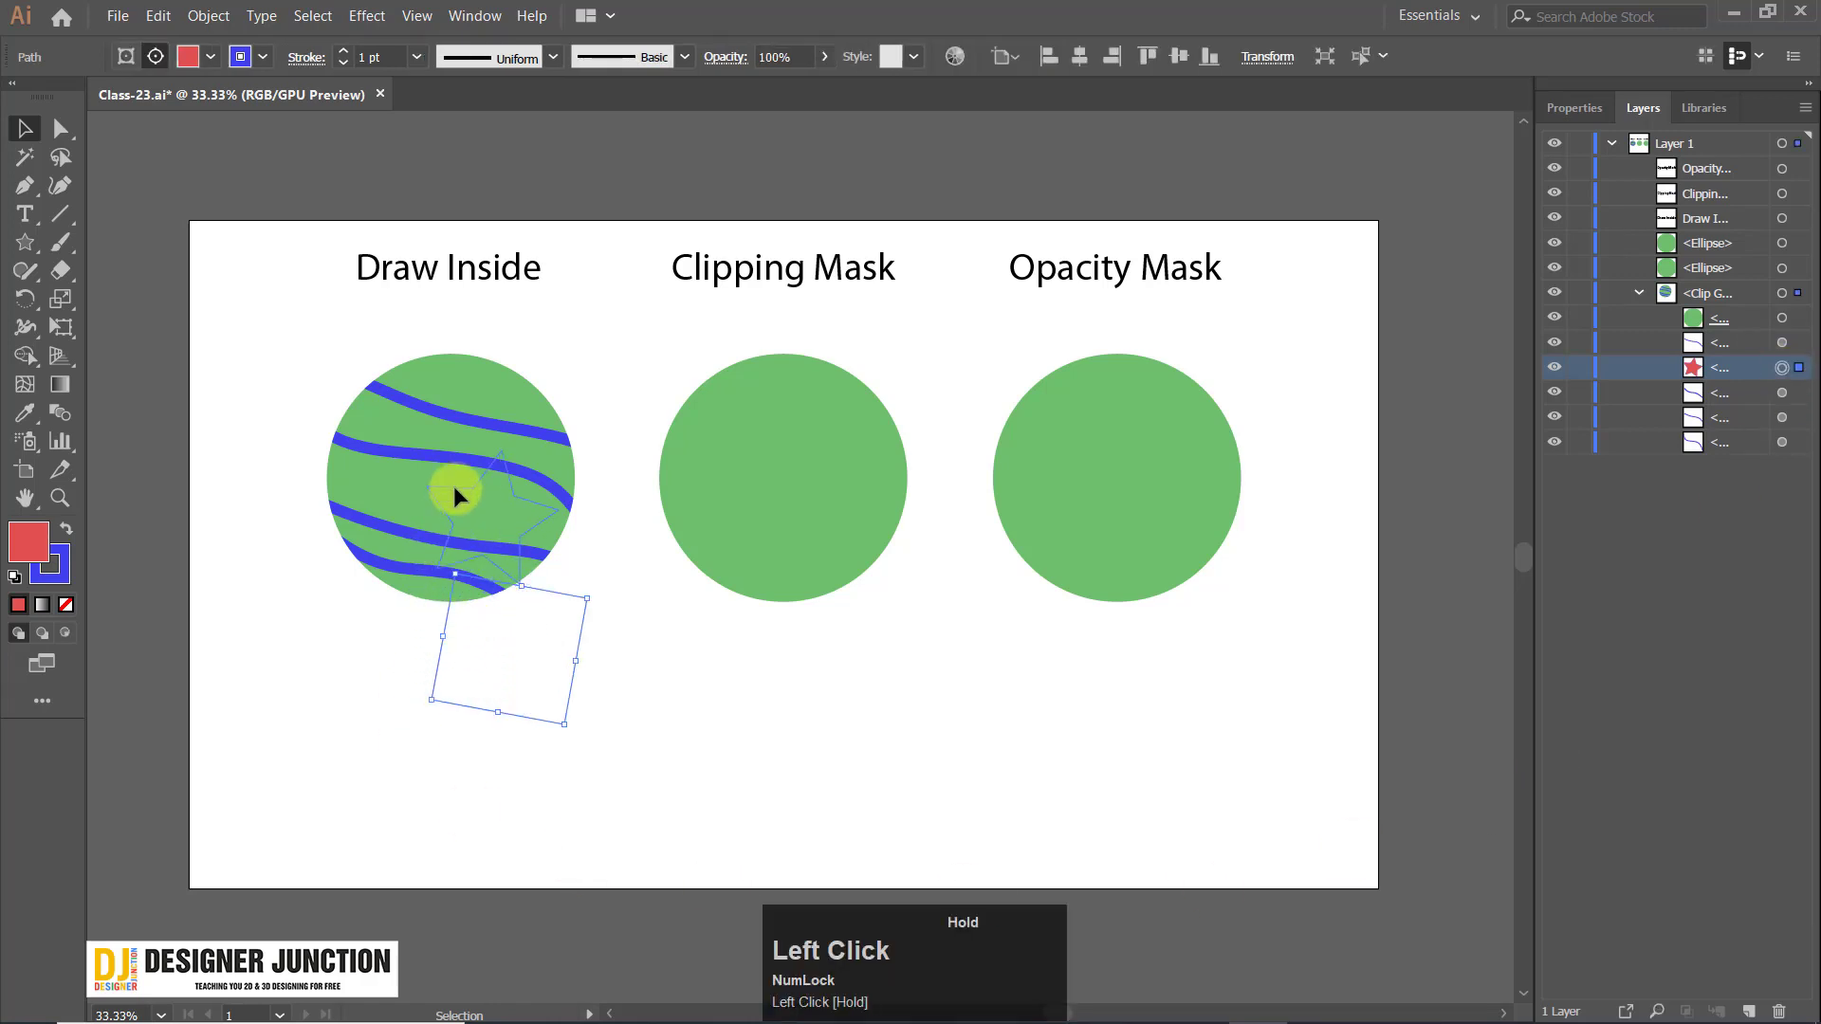
pyautogui.click(634, 691)
pyautogui.scroll(1, 538, 609)
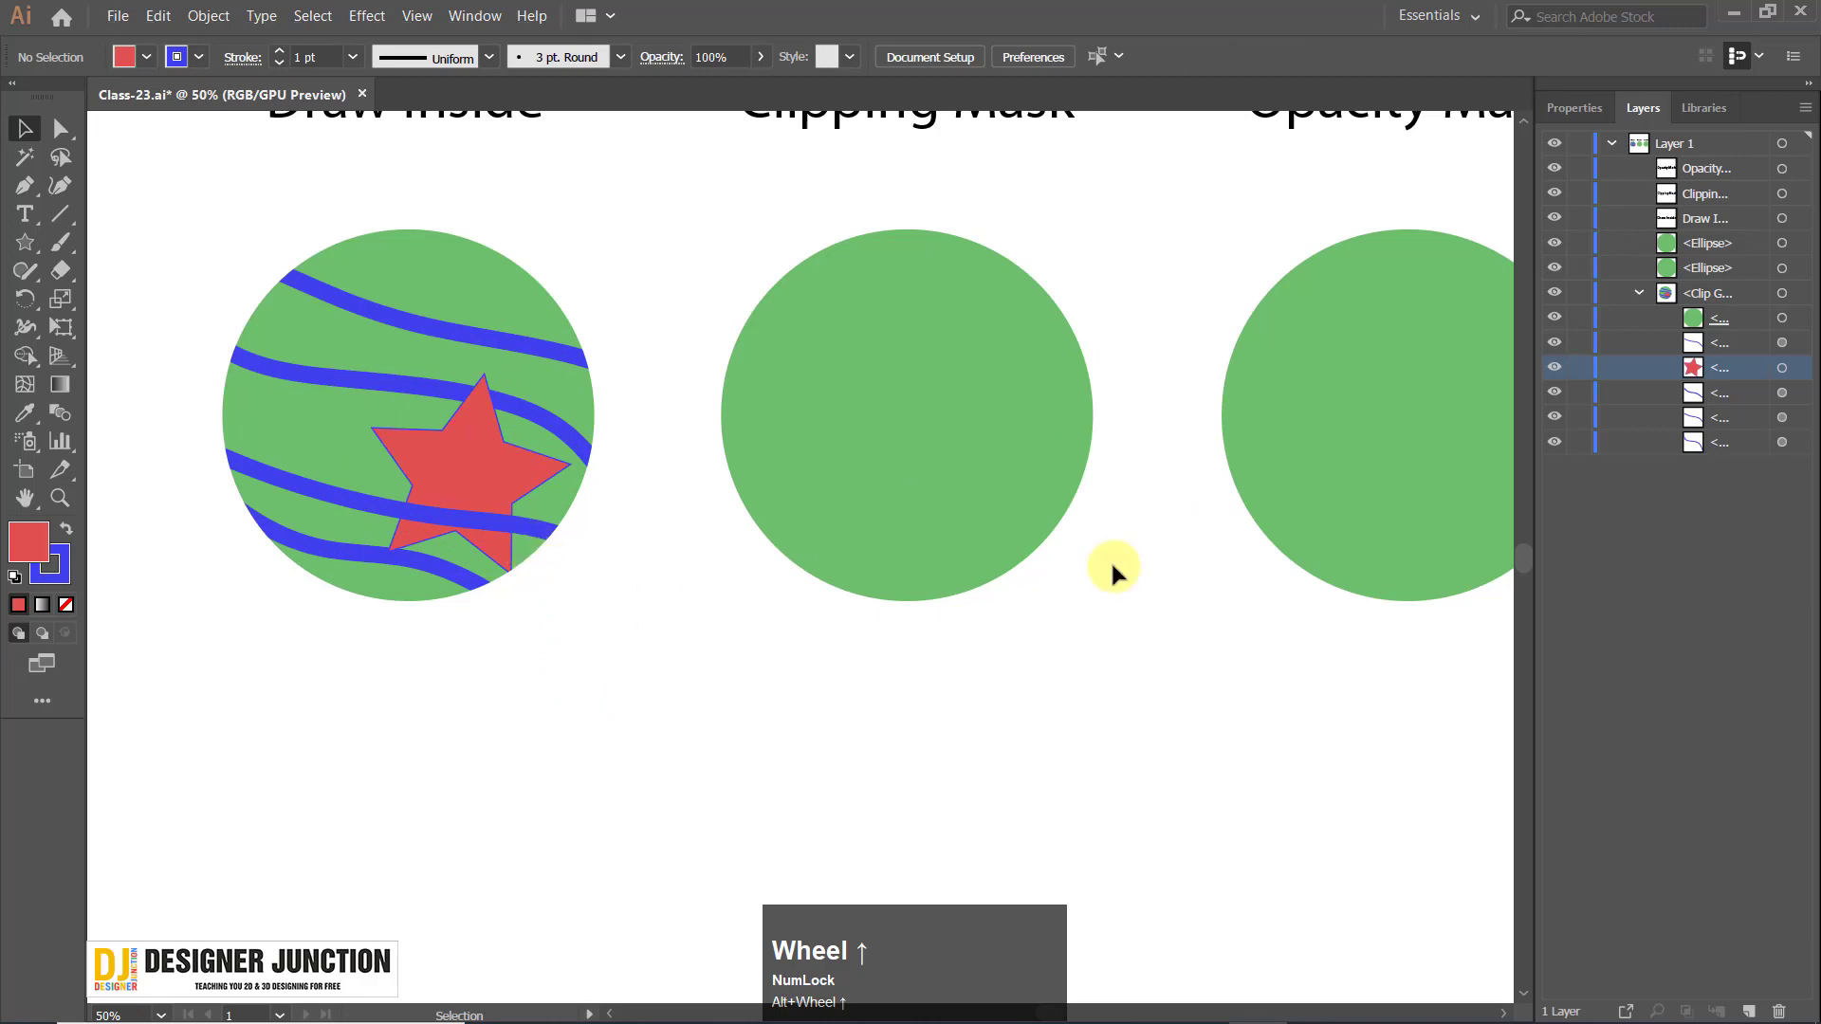
pyautogui.hotkey('ctrl', 'z')
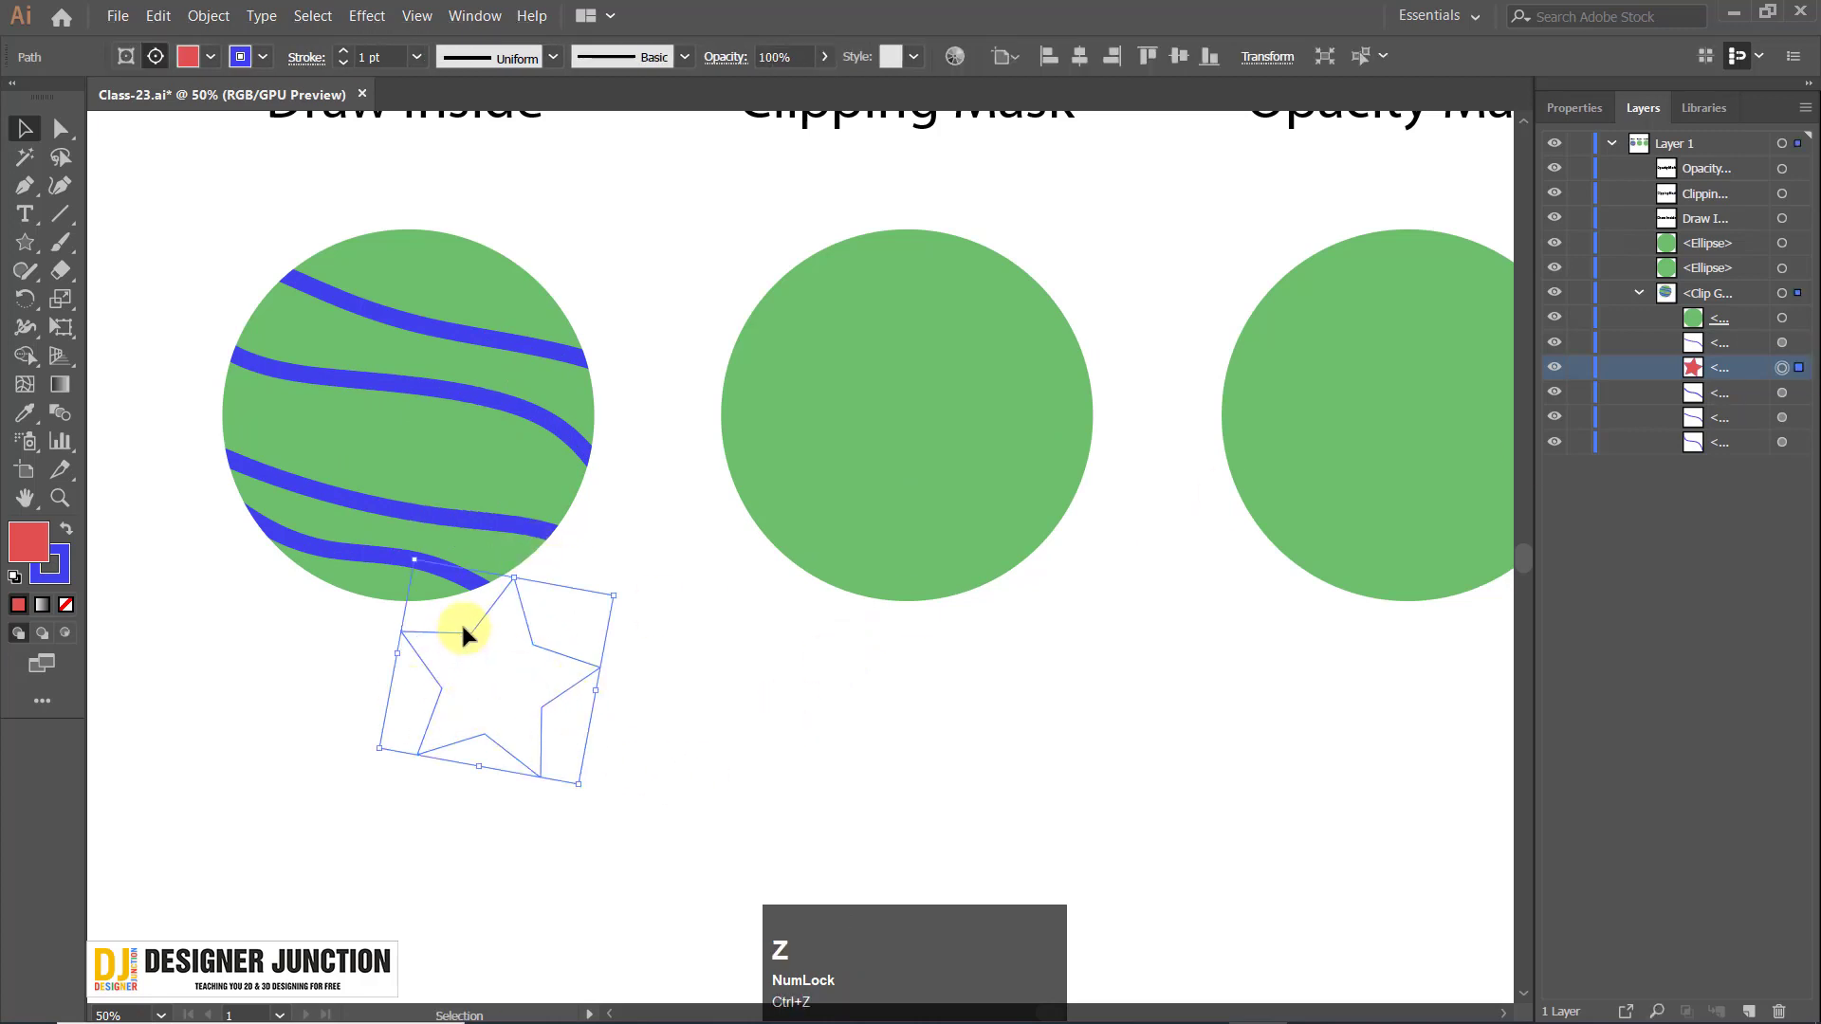
pyautogui.moveTo(457, 628)
pyautogui.mouseDown()
pyautogui.moveTo(488, 582)
pyautogui.moveTo(498, 421)
pyautogui.mouseUp()
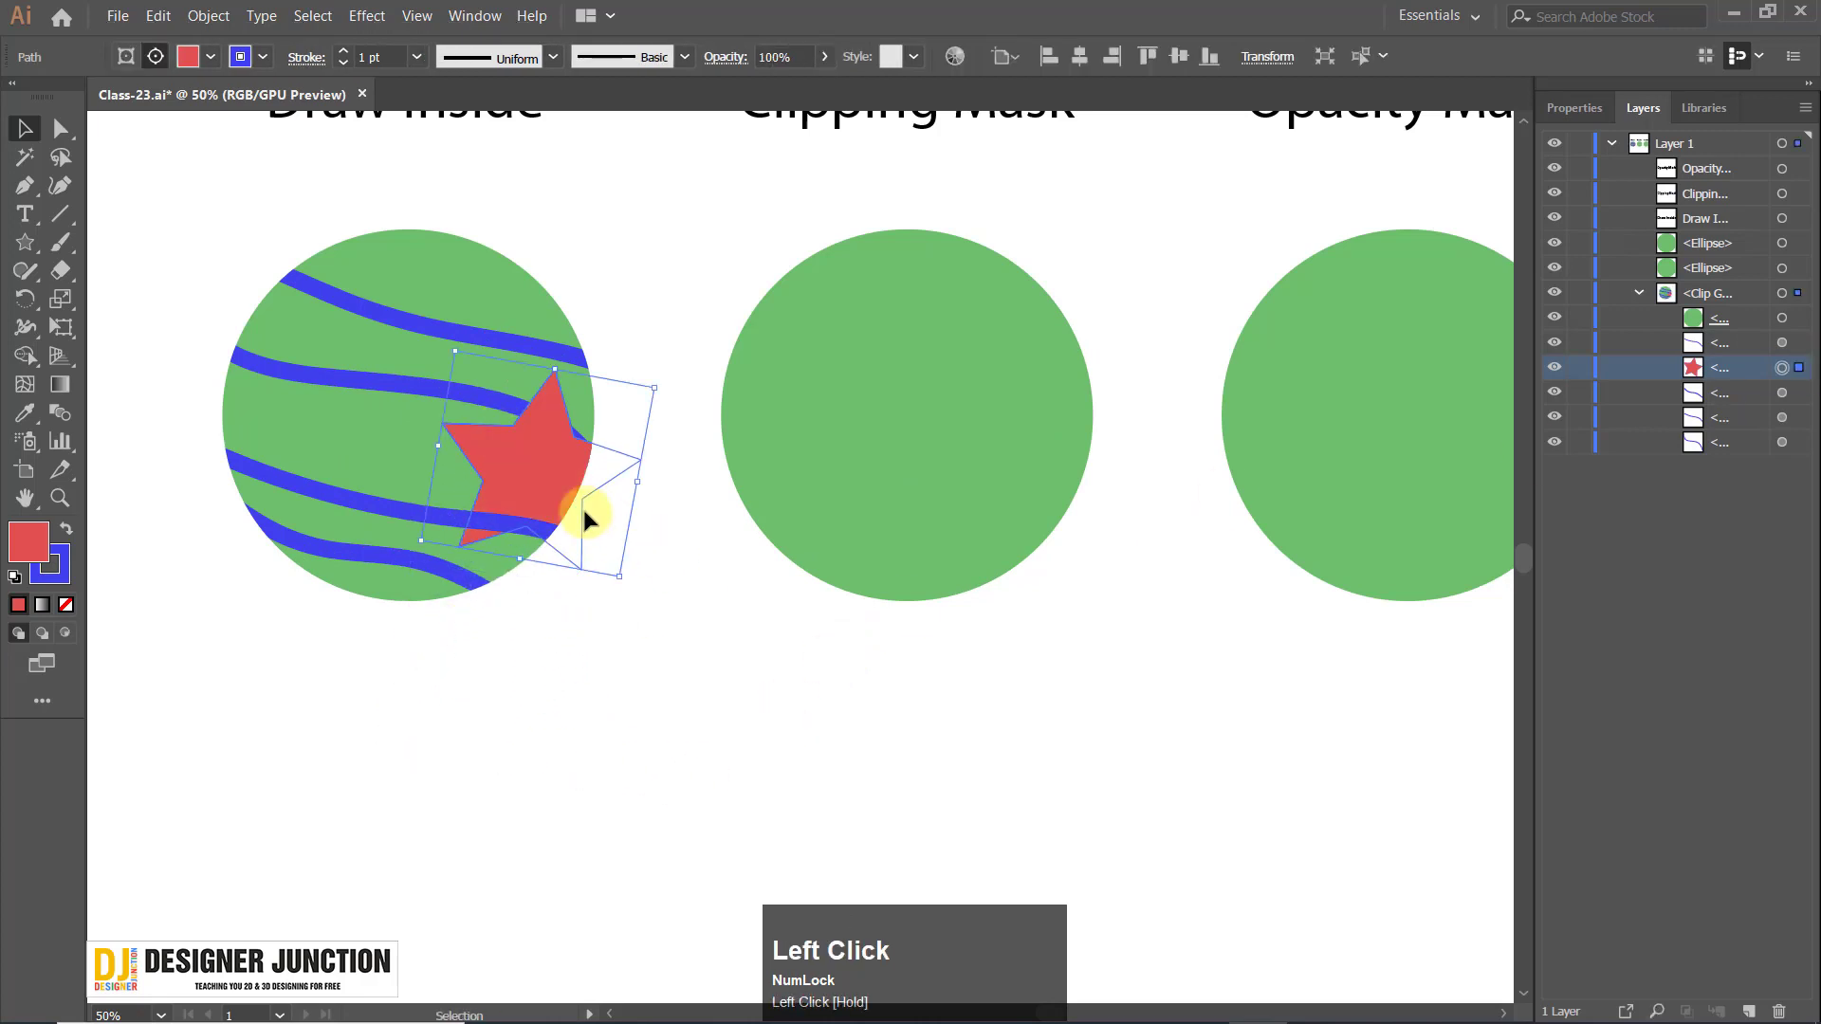
pyautogui.click(550, 594)
pyautogui.scroll(1, 438, 442)
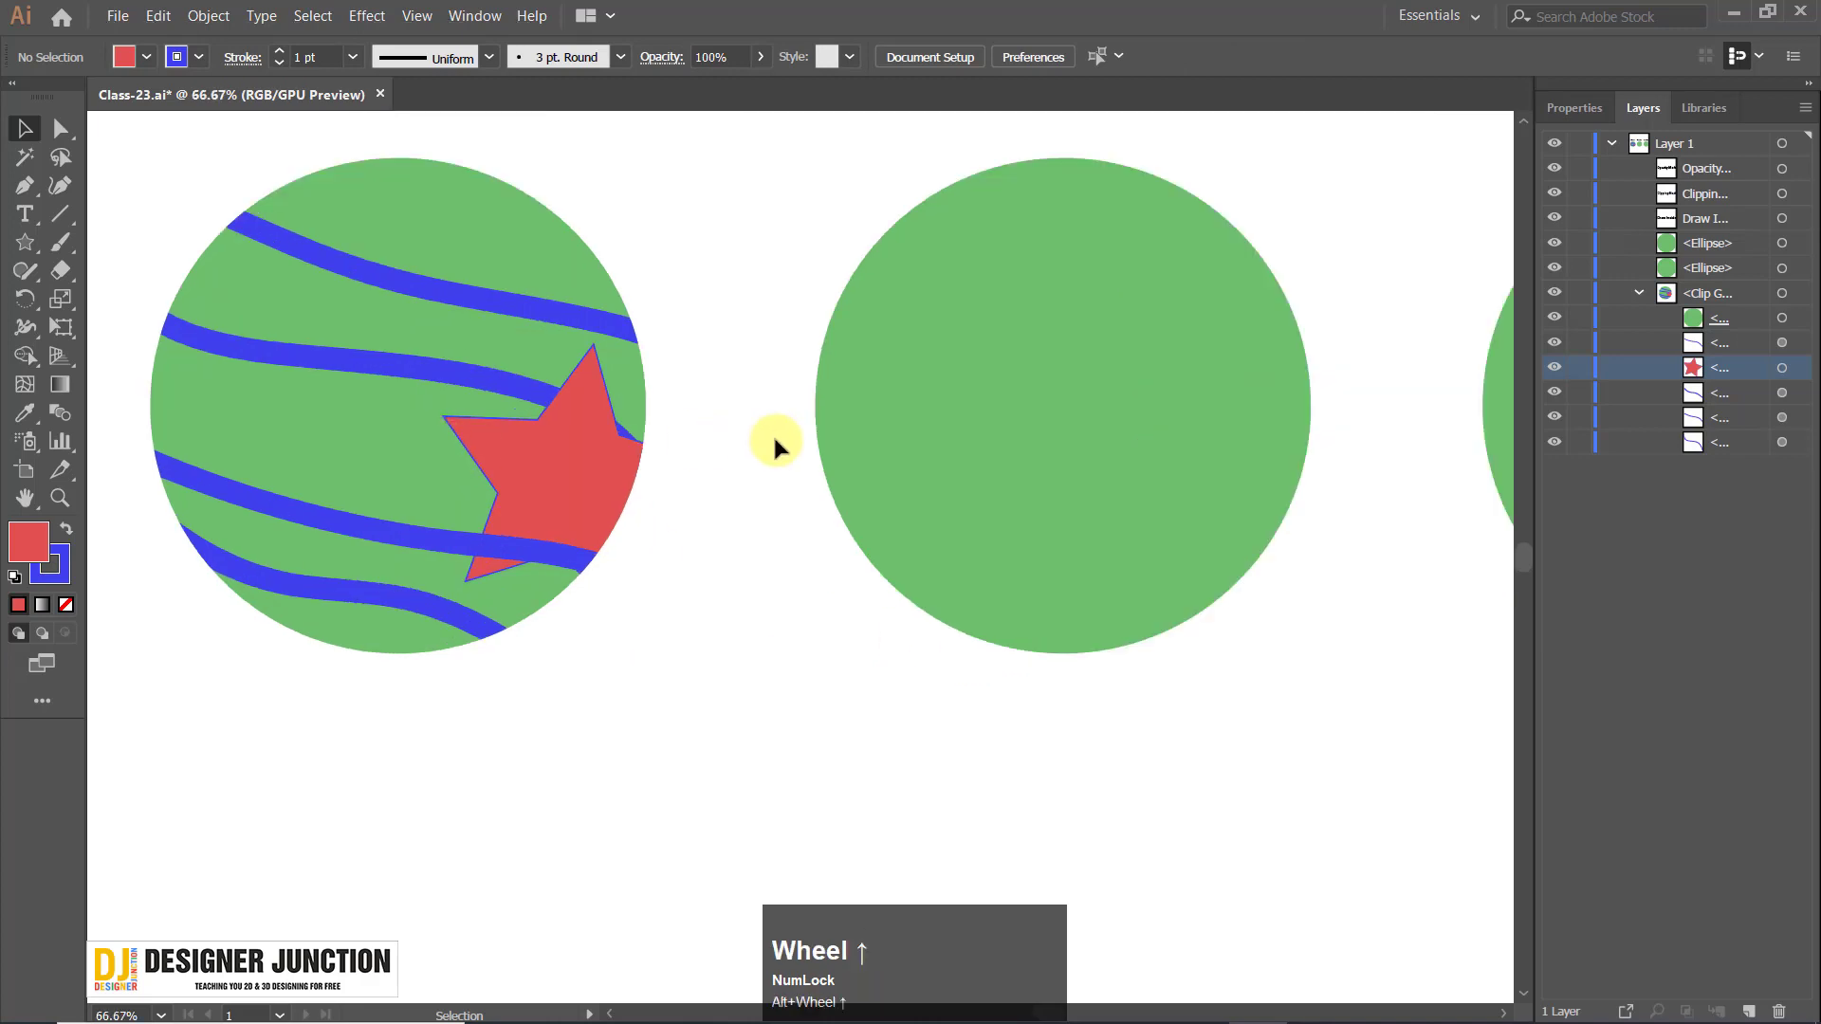
# Take the star out of the clip group and place it below the Clipping Mask circle.
pyautogui.moveTo(1718, 370); pyautogui.dragTo(1758, 277)
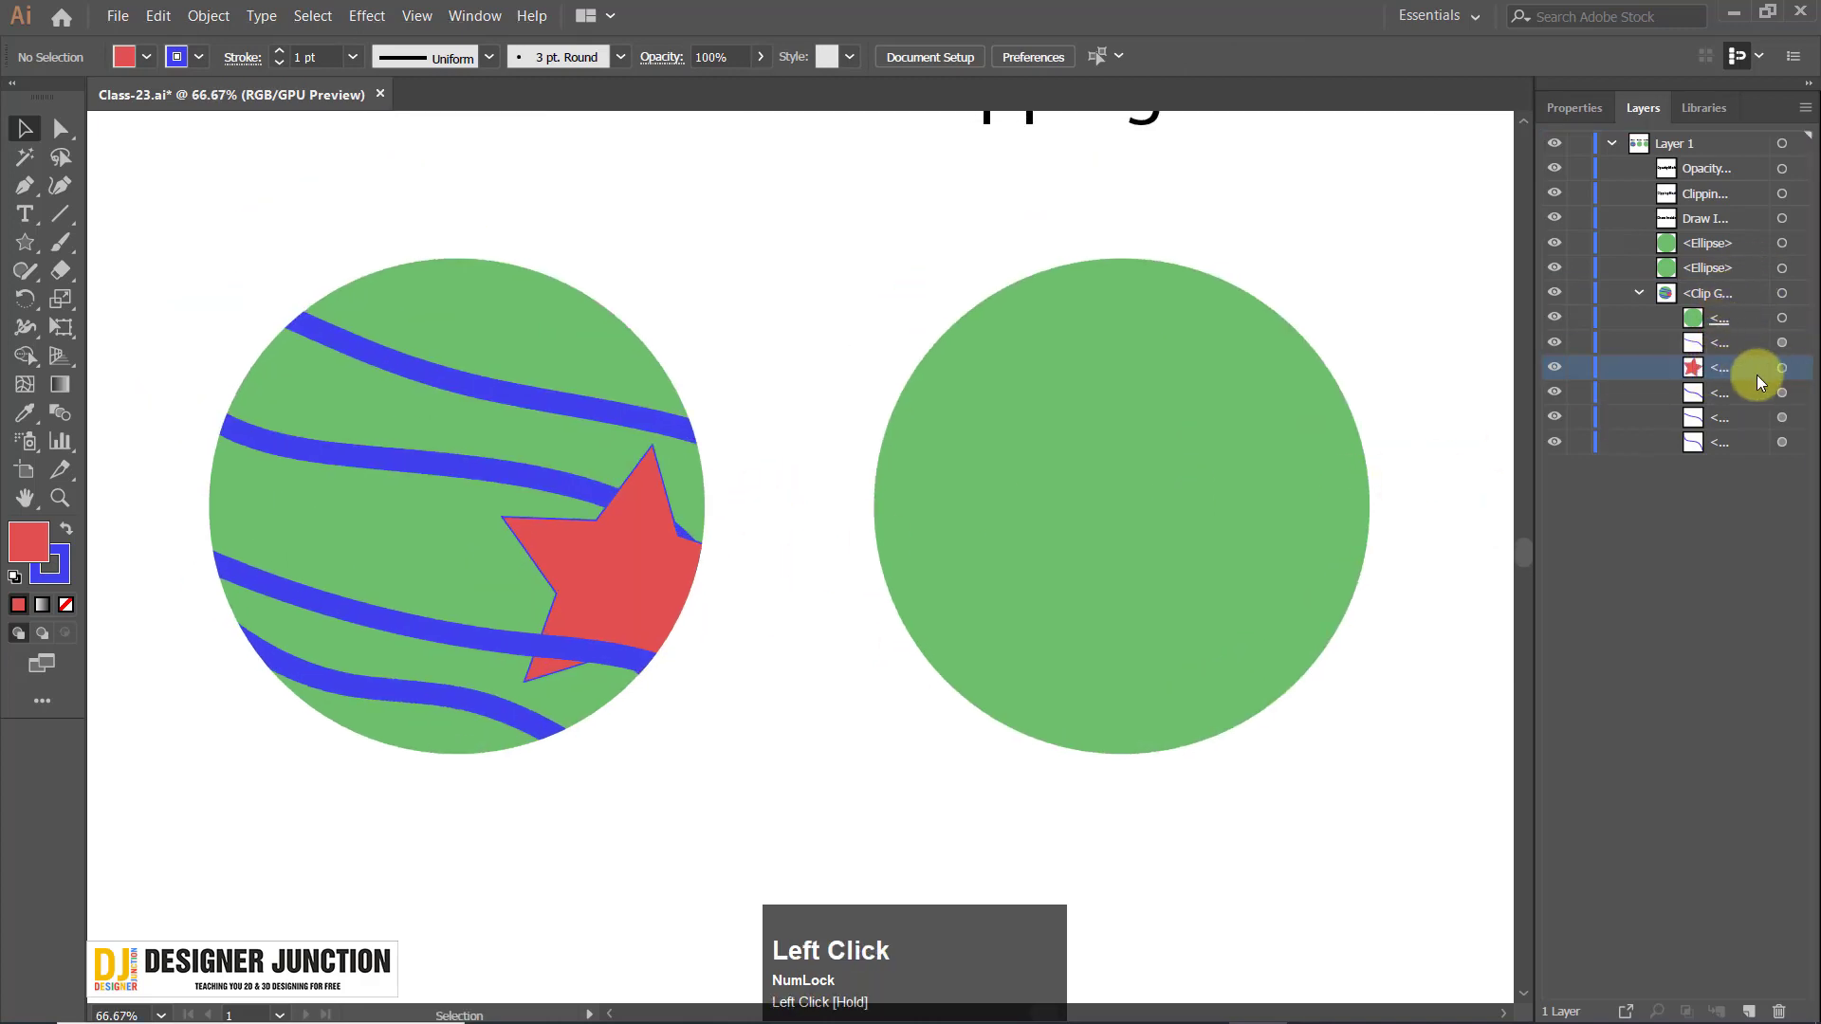
pyautogui.moveTo(1747, 369); pyautogui.dragTo(1745, 362)
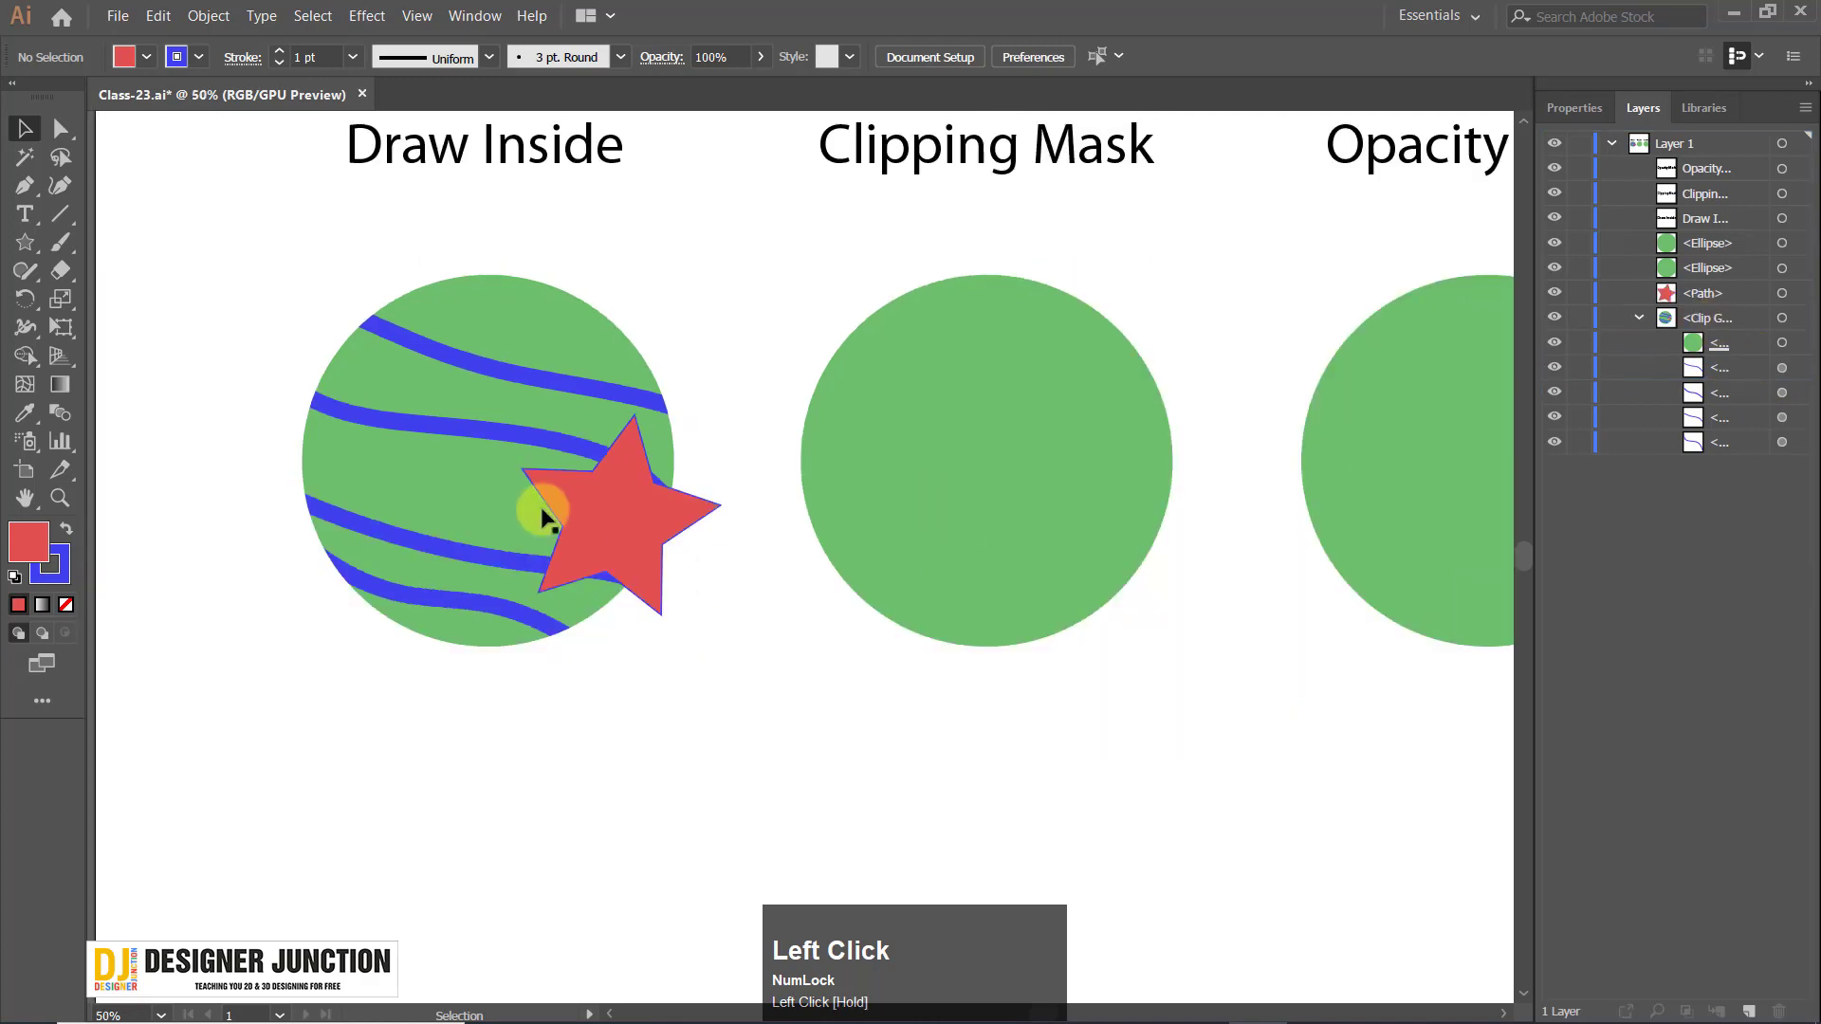
pyautogui.moveTo(543, 517); pyautogui.dragTo(984, 749)
# Return the star to the clip group beneath the first brush stroke and move it to the middle of the Draw Inside circle.
pyautogui.click(1708, 302)
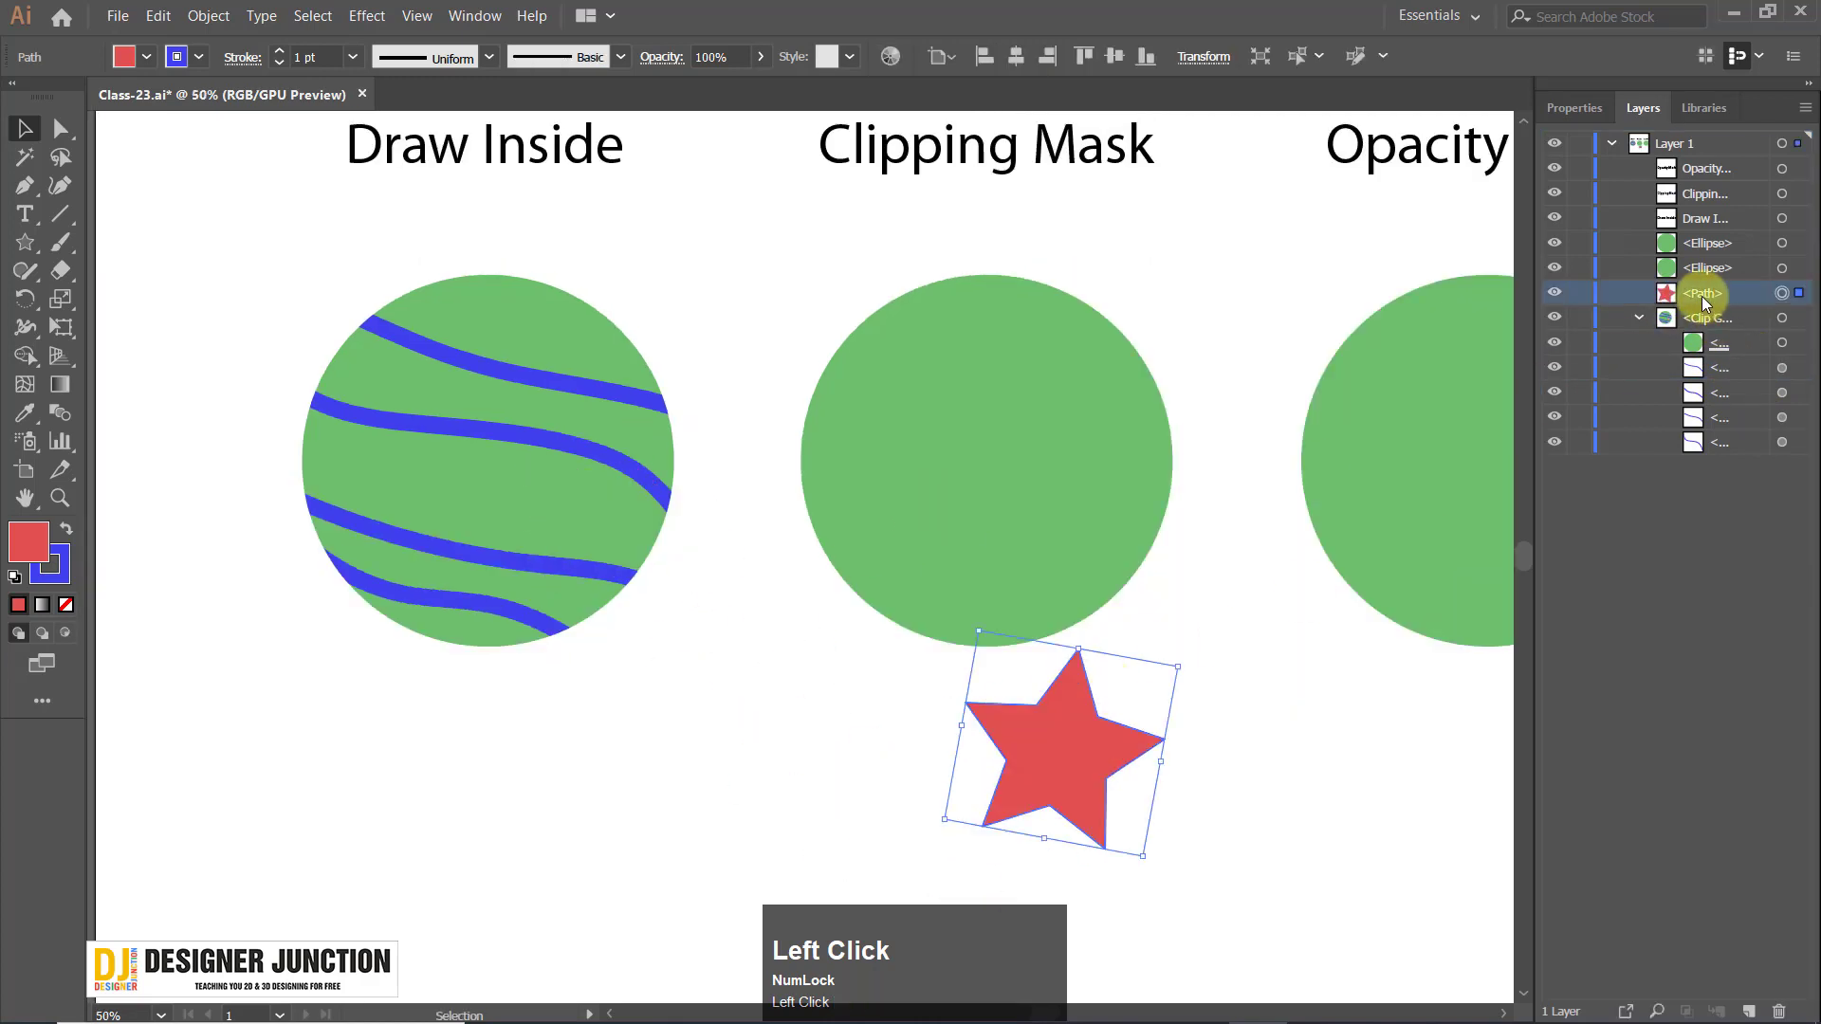
pyautogui.moveTo(1697, 297); pyautogui.dragTo(1719, 377)
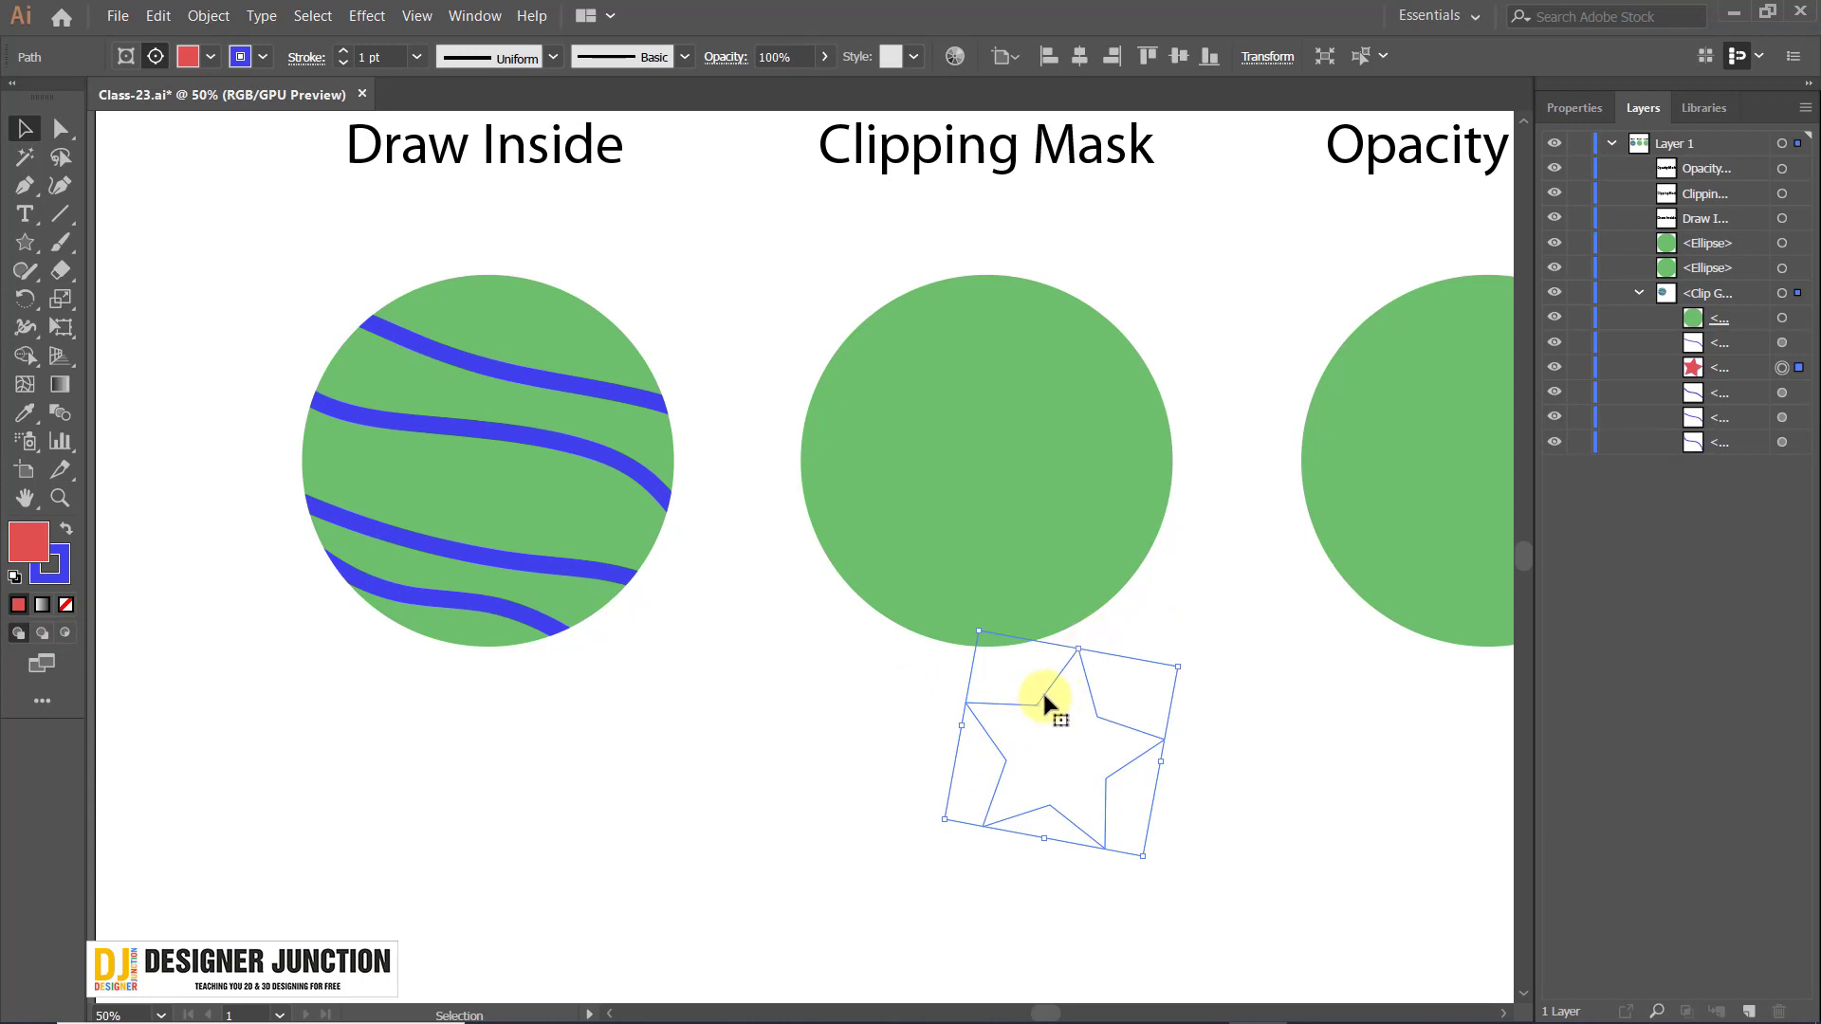
pyautogui.moveTo(1041, 688)
pyautogui.mouseDown()
pyautogui.moveTo(561, 558)
pyautogui.moveTo(514, 414)
pyautogui.mouseUp()
pyautogui.click(337, 596)
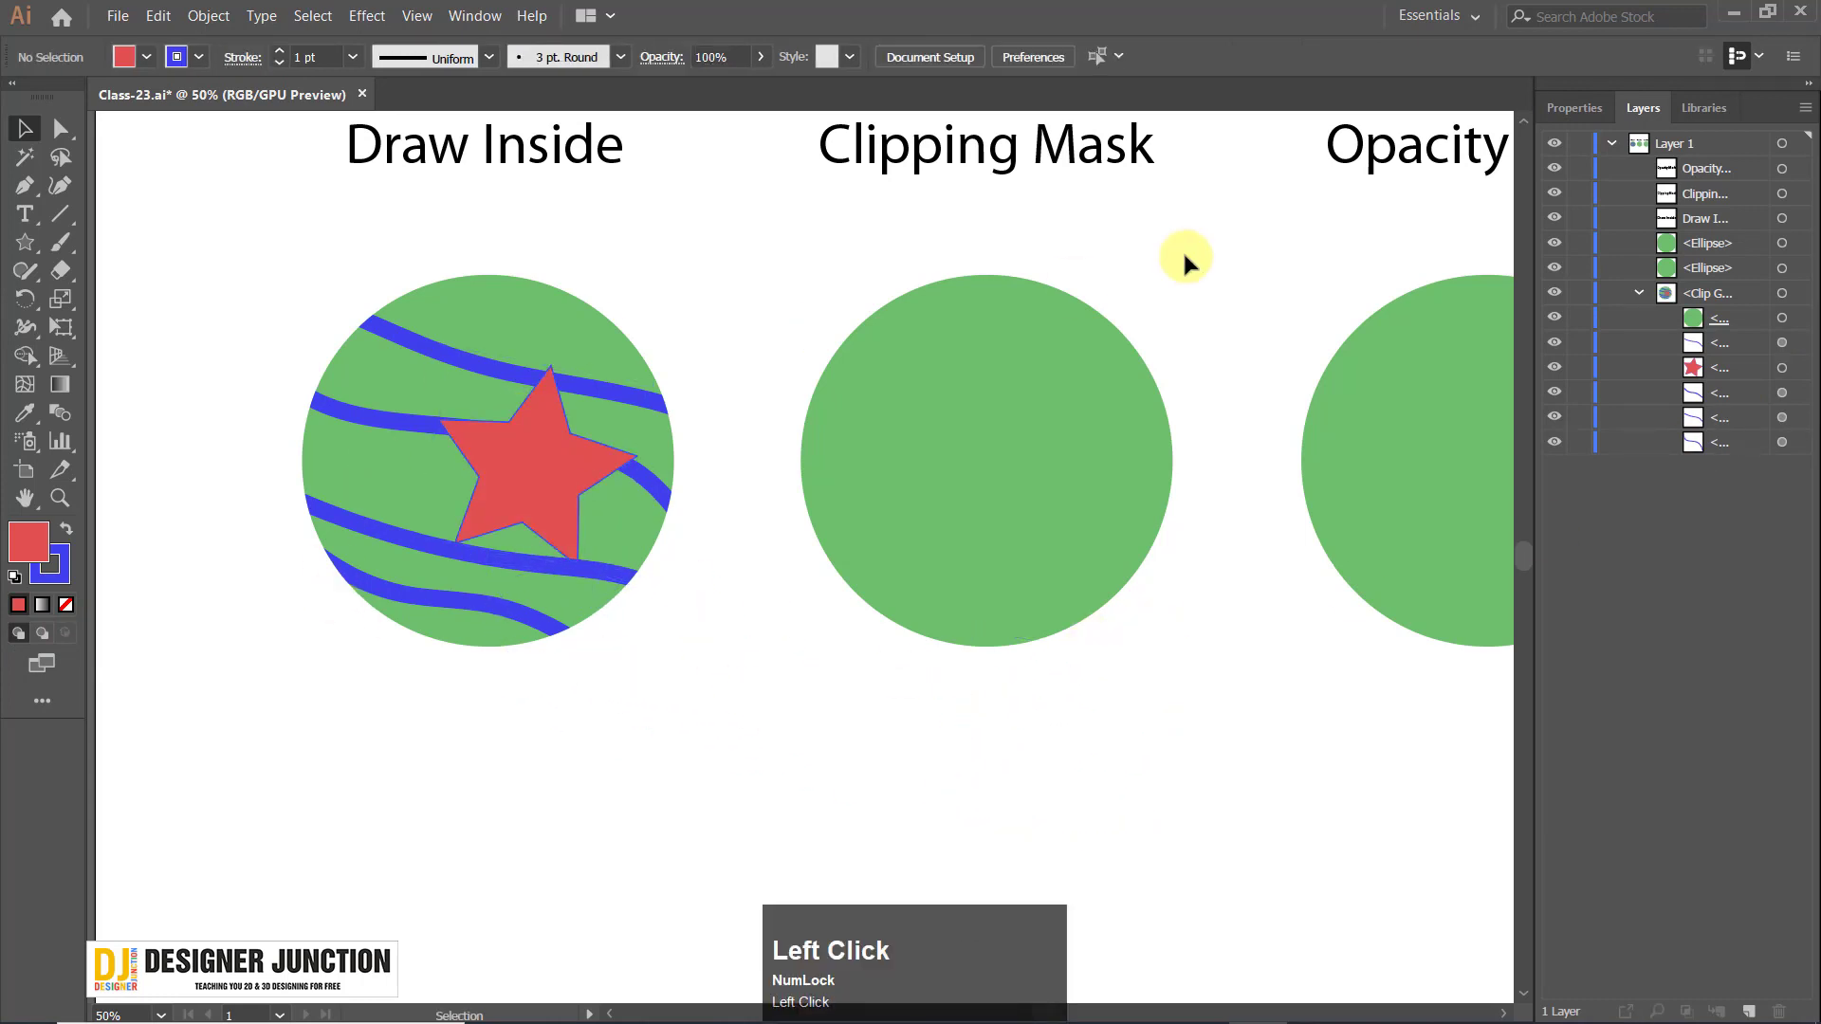
pyautogui.moveTo(687, 474); pyautogui.dragTo(736, 541)
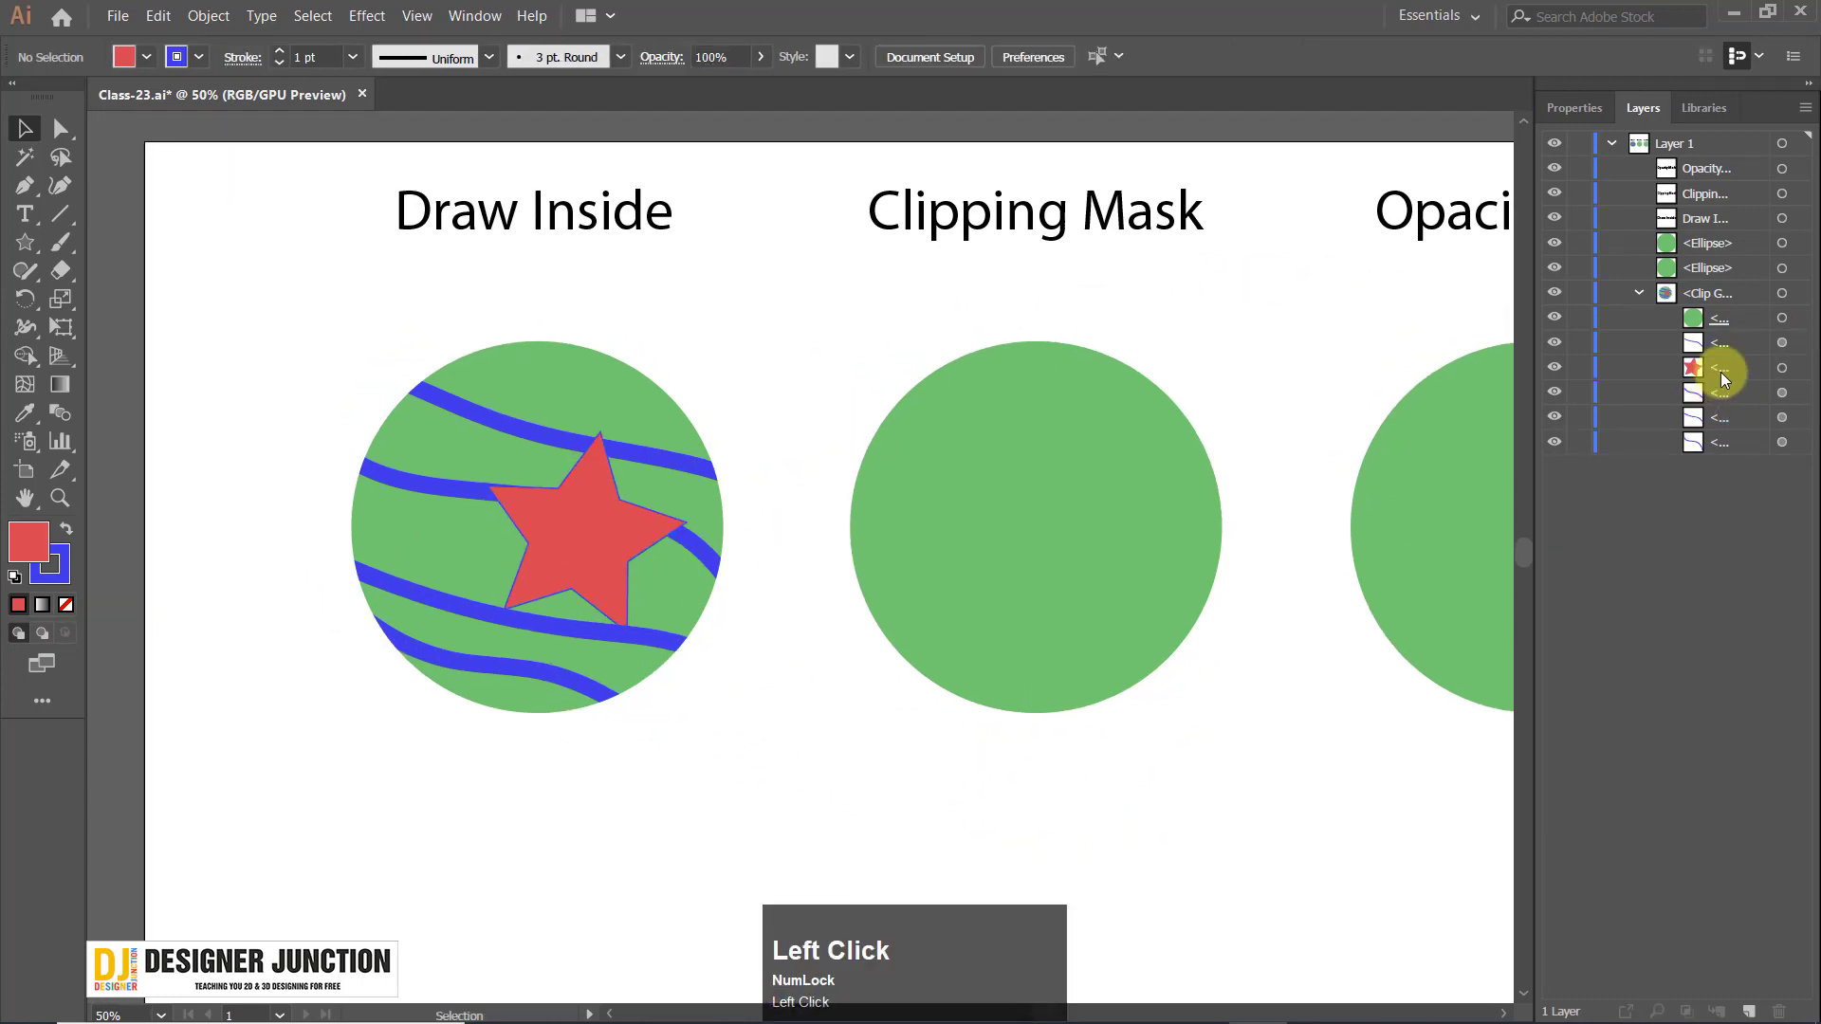
# Send the red star to the bottom of the clip group's stacking order, undoing two test moves of the whole group.
pyautogui.moveTo(1722, 370); pyautogui.dragTo(1722, 446)
pyautogui.moveTo(588, 533); pyautogui.dragTo(547, 628)
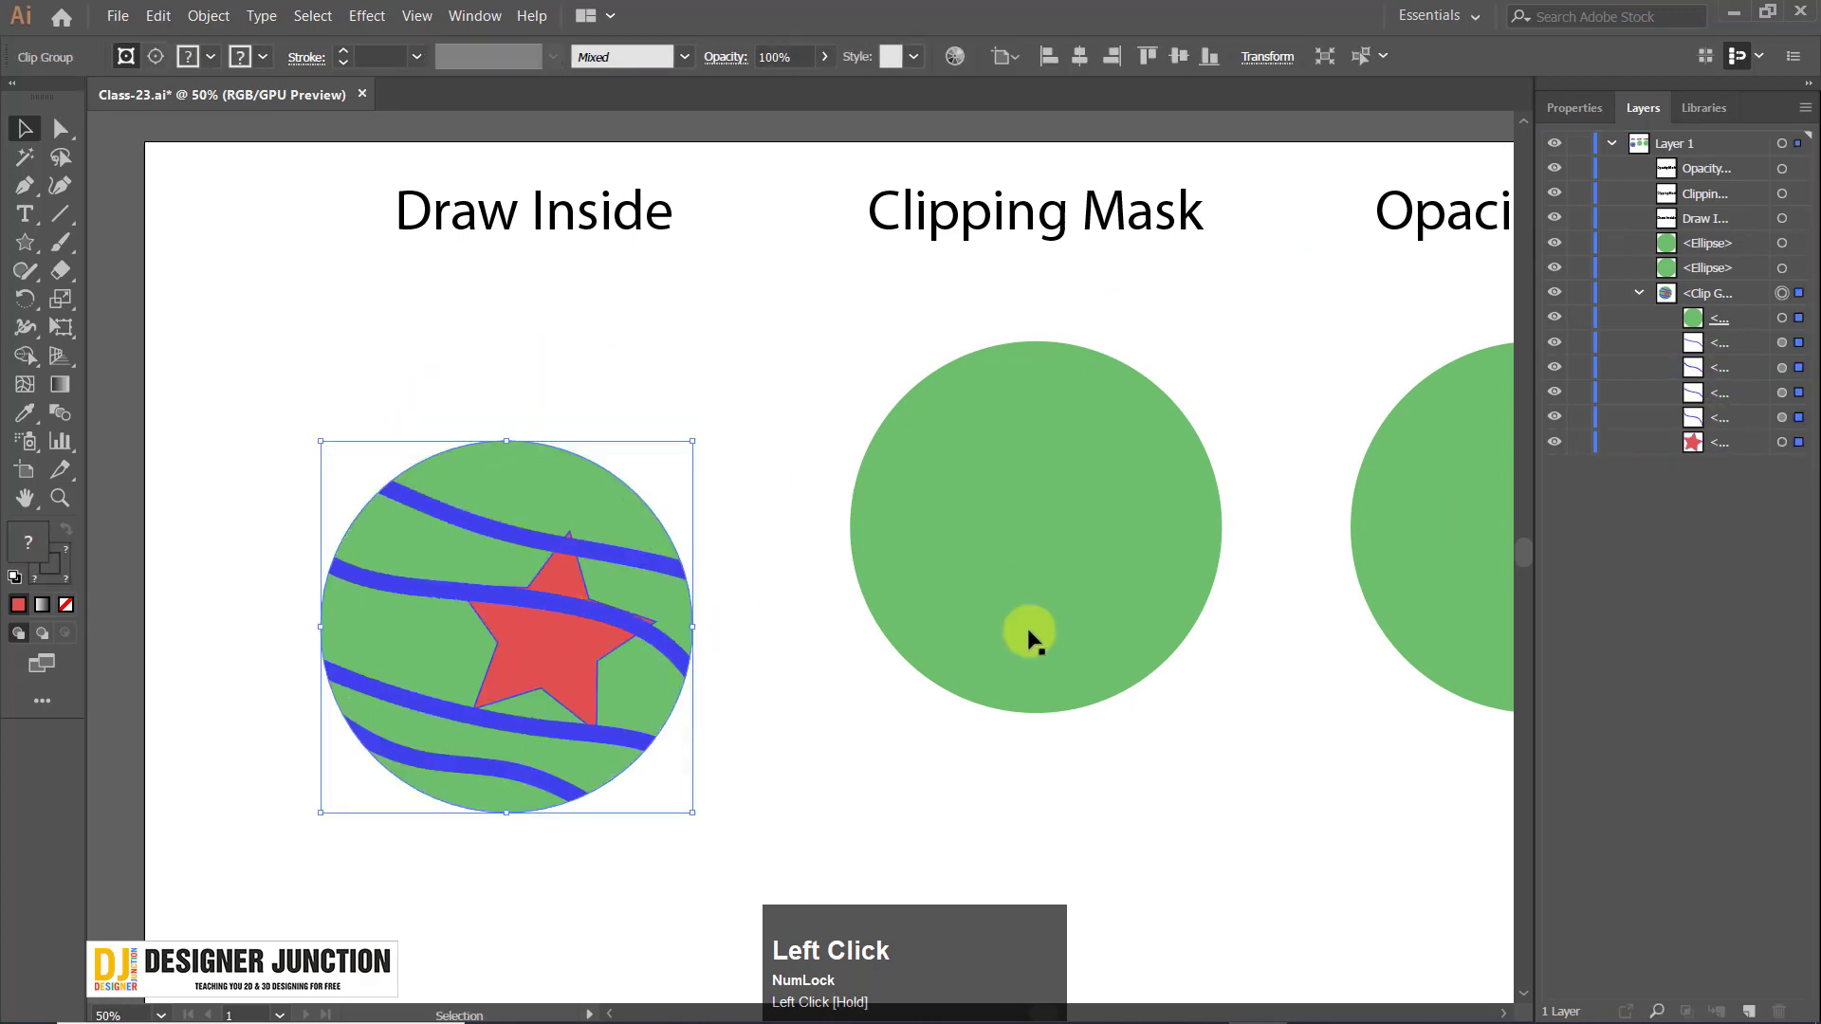
pyautogui.hotkey('ctrl', 'z')
pyautogui.click(1720, 444)
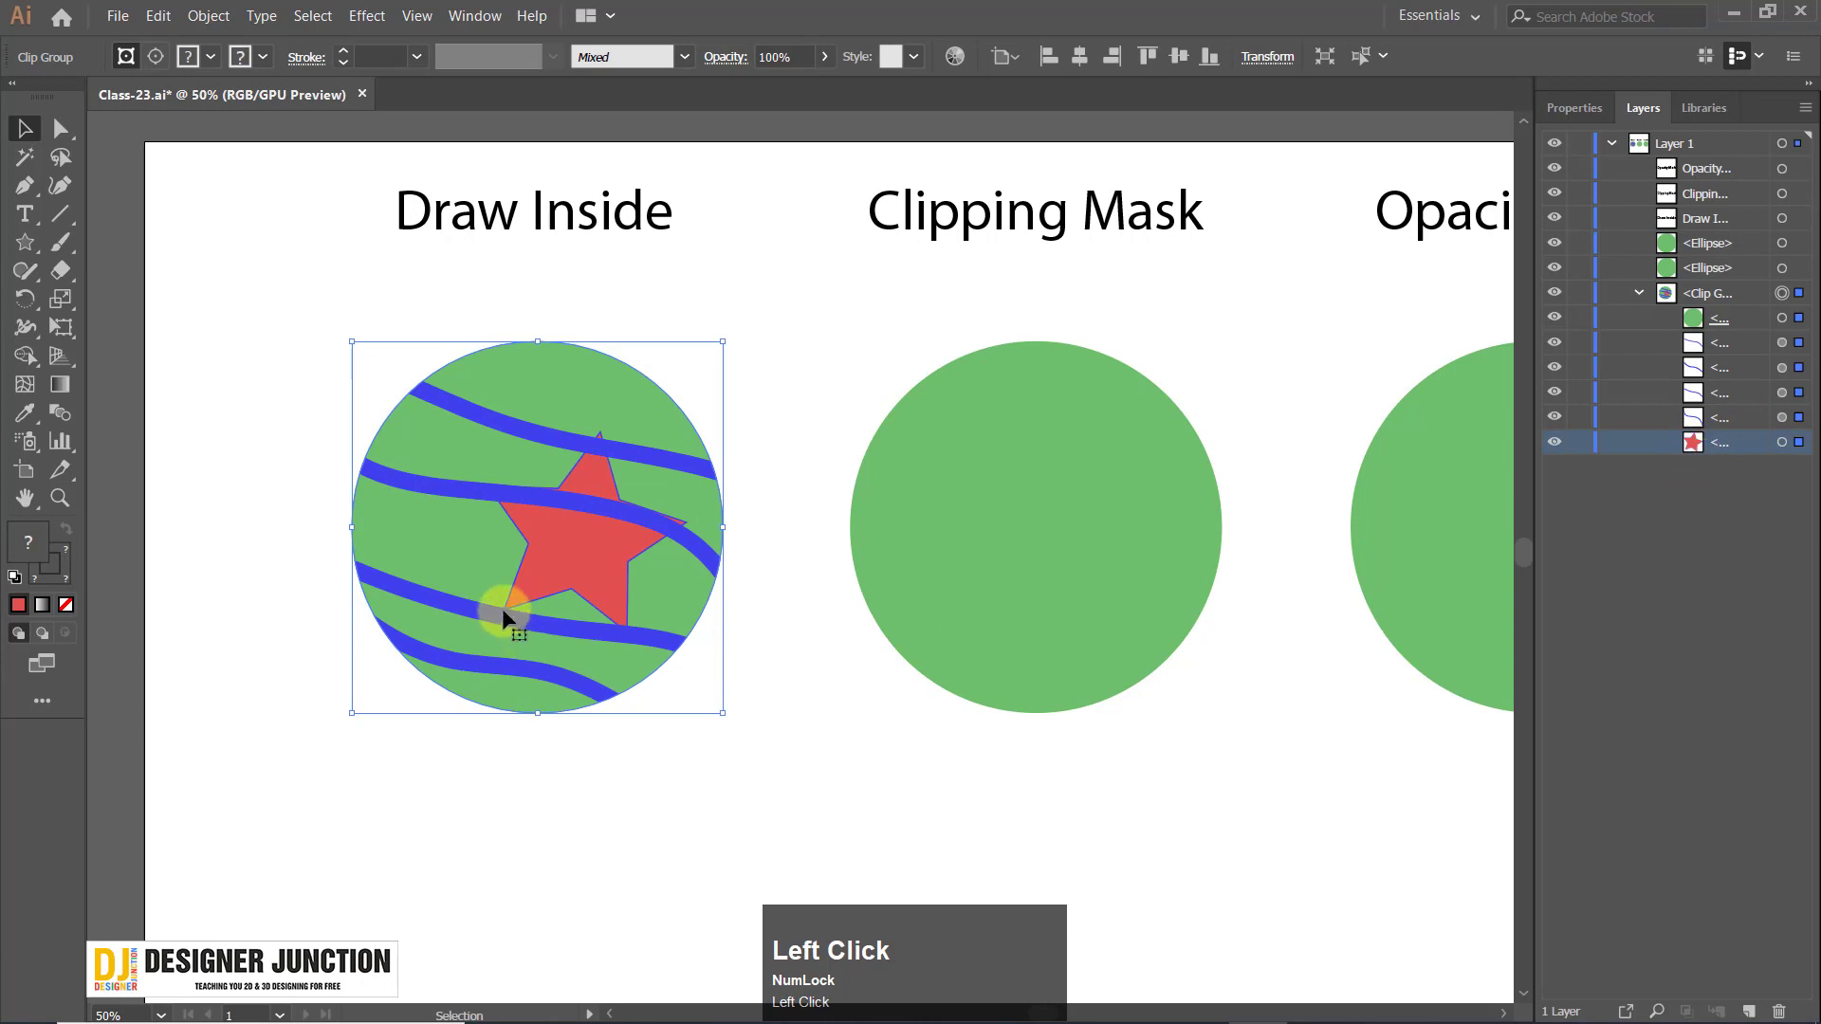
pyautogui.moveTo(564, 549); pyautogui.dragTo(529, 662)
pyautogui.hotkey('ctrl', 'z')
pyautogui.click(956, 749)
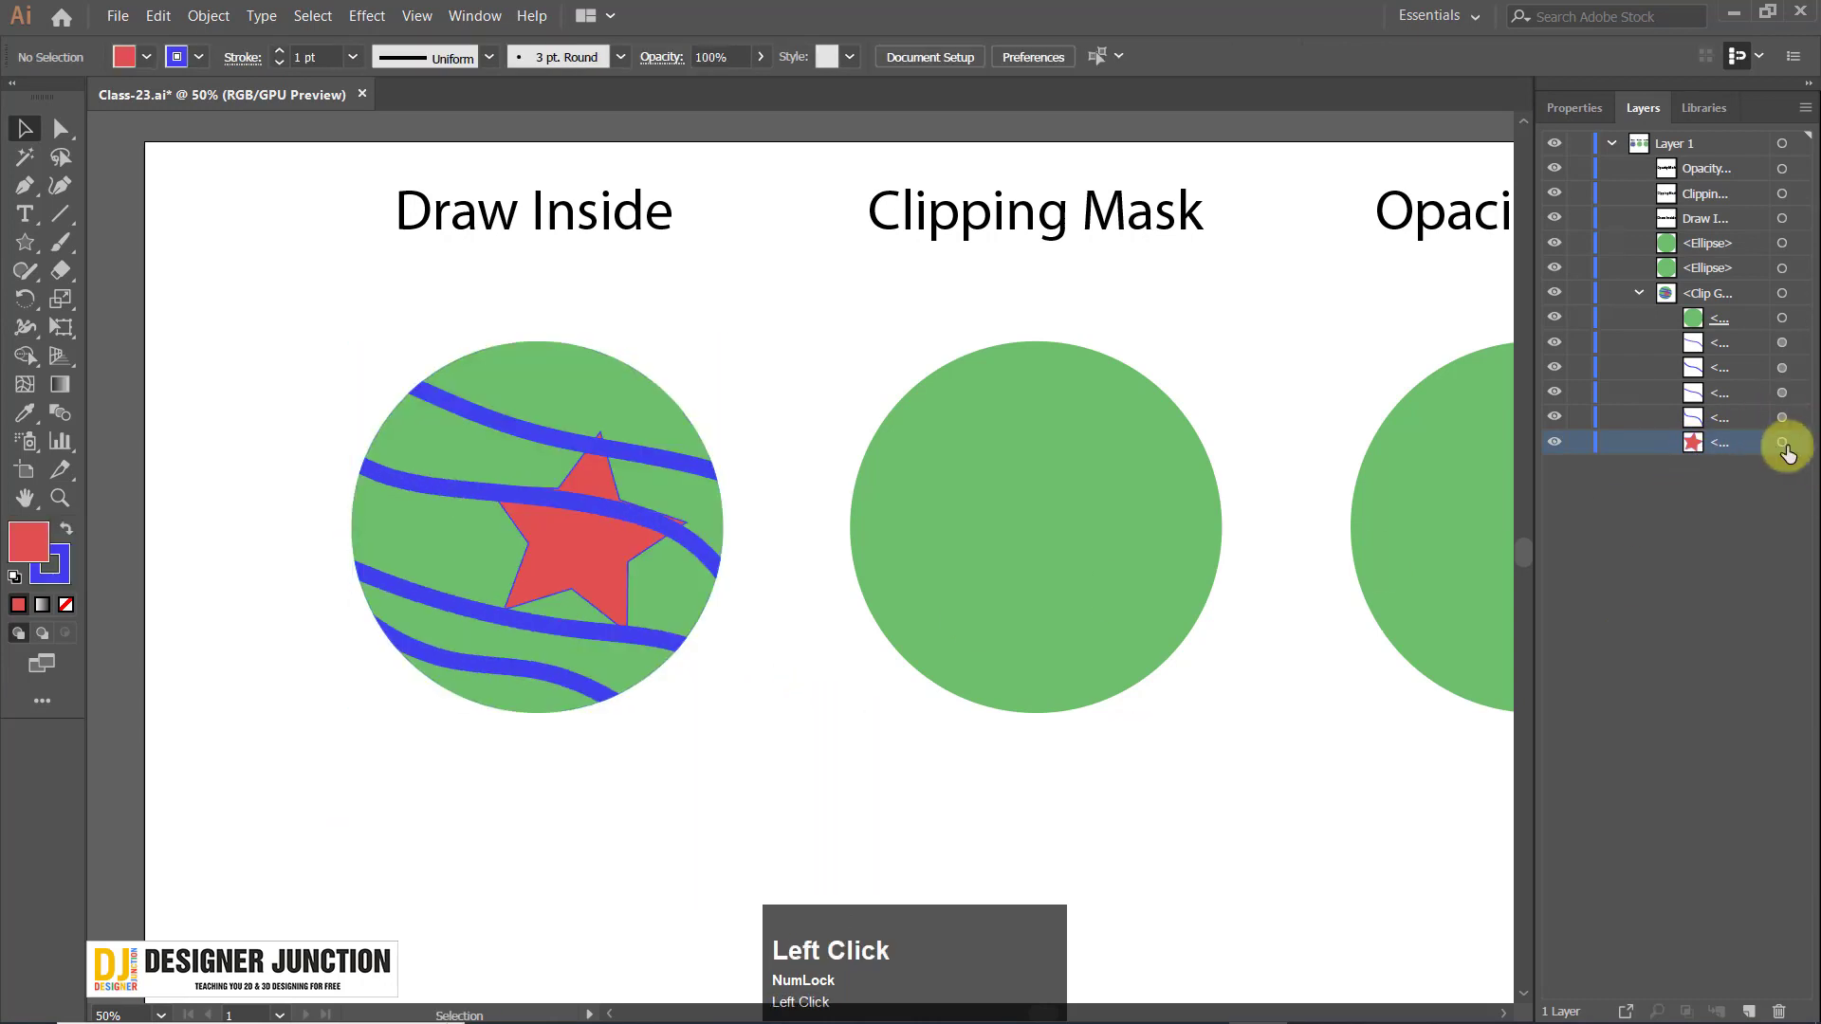
# Target only the red star in the clip group and move it to the upper part of the Draw Inside circle.
pyautogui.click(1779, 443)
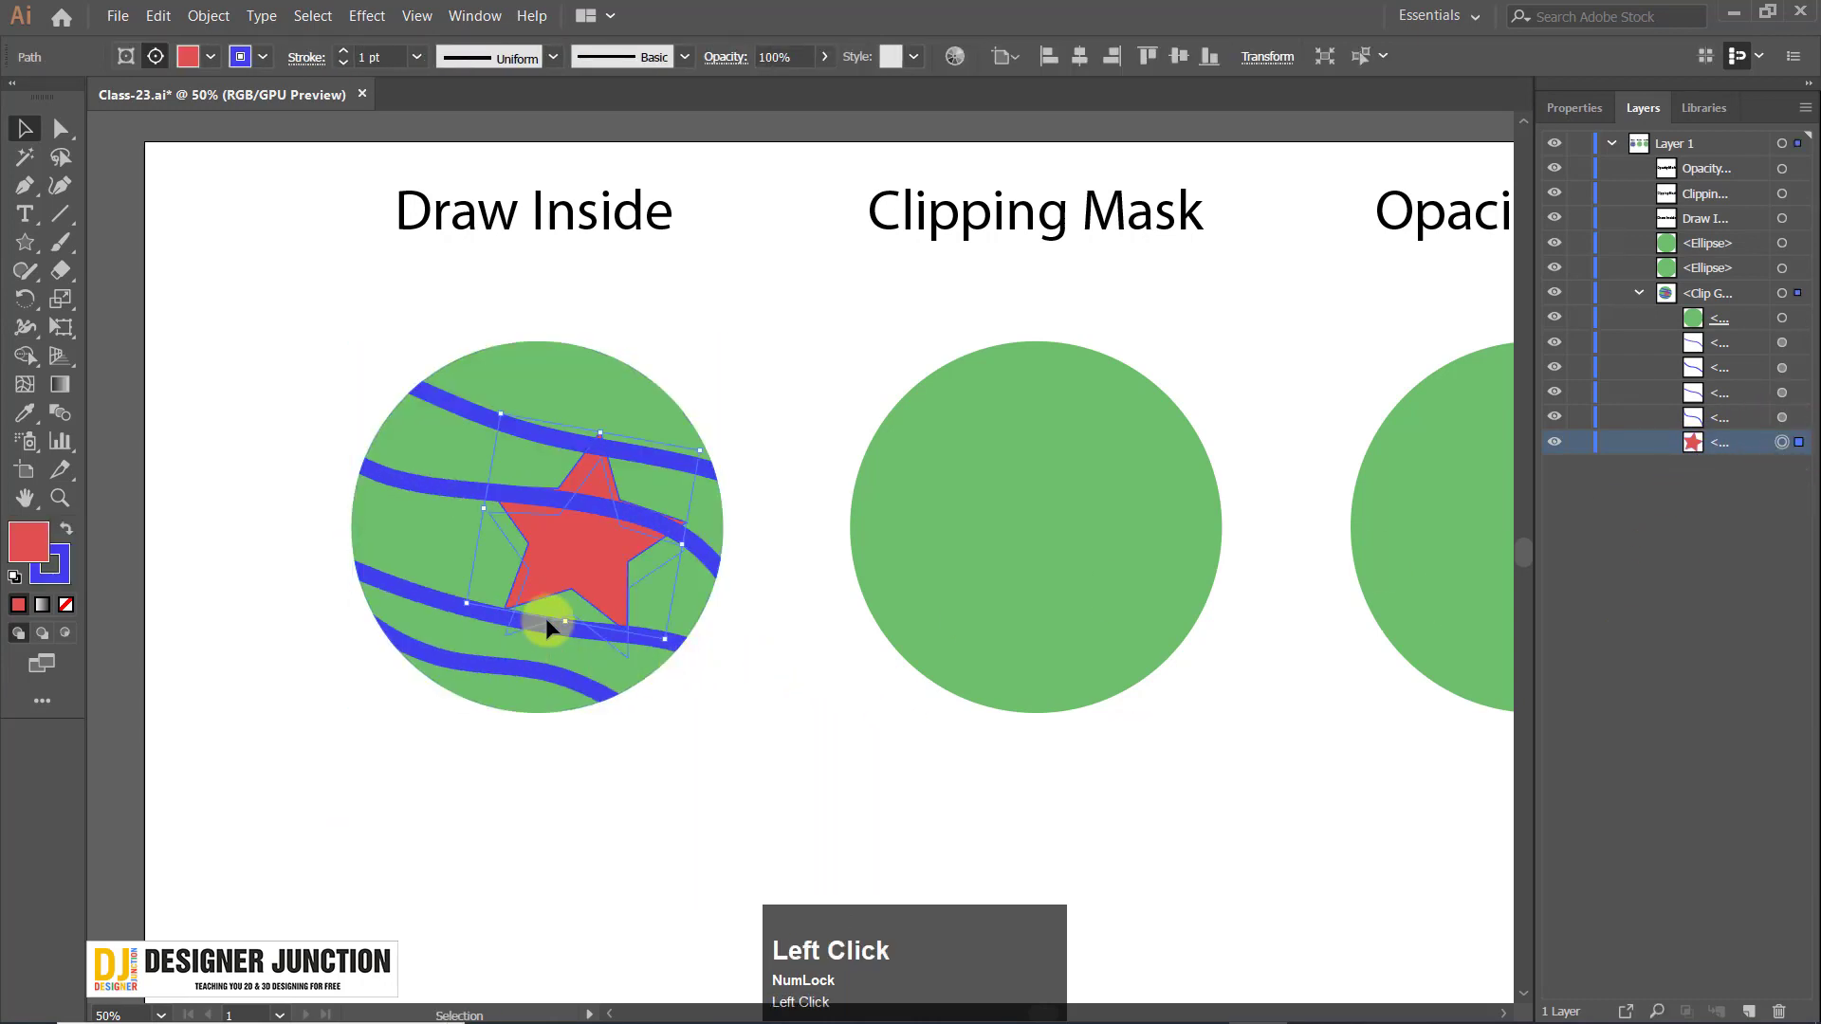
pyautogui.moveTo(546, 624); pyautogui.dragTo(528, 527)
pyautogui.moveTo(571, 466); pyautogui.dragTo(572, 465)
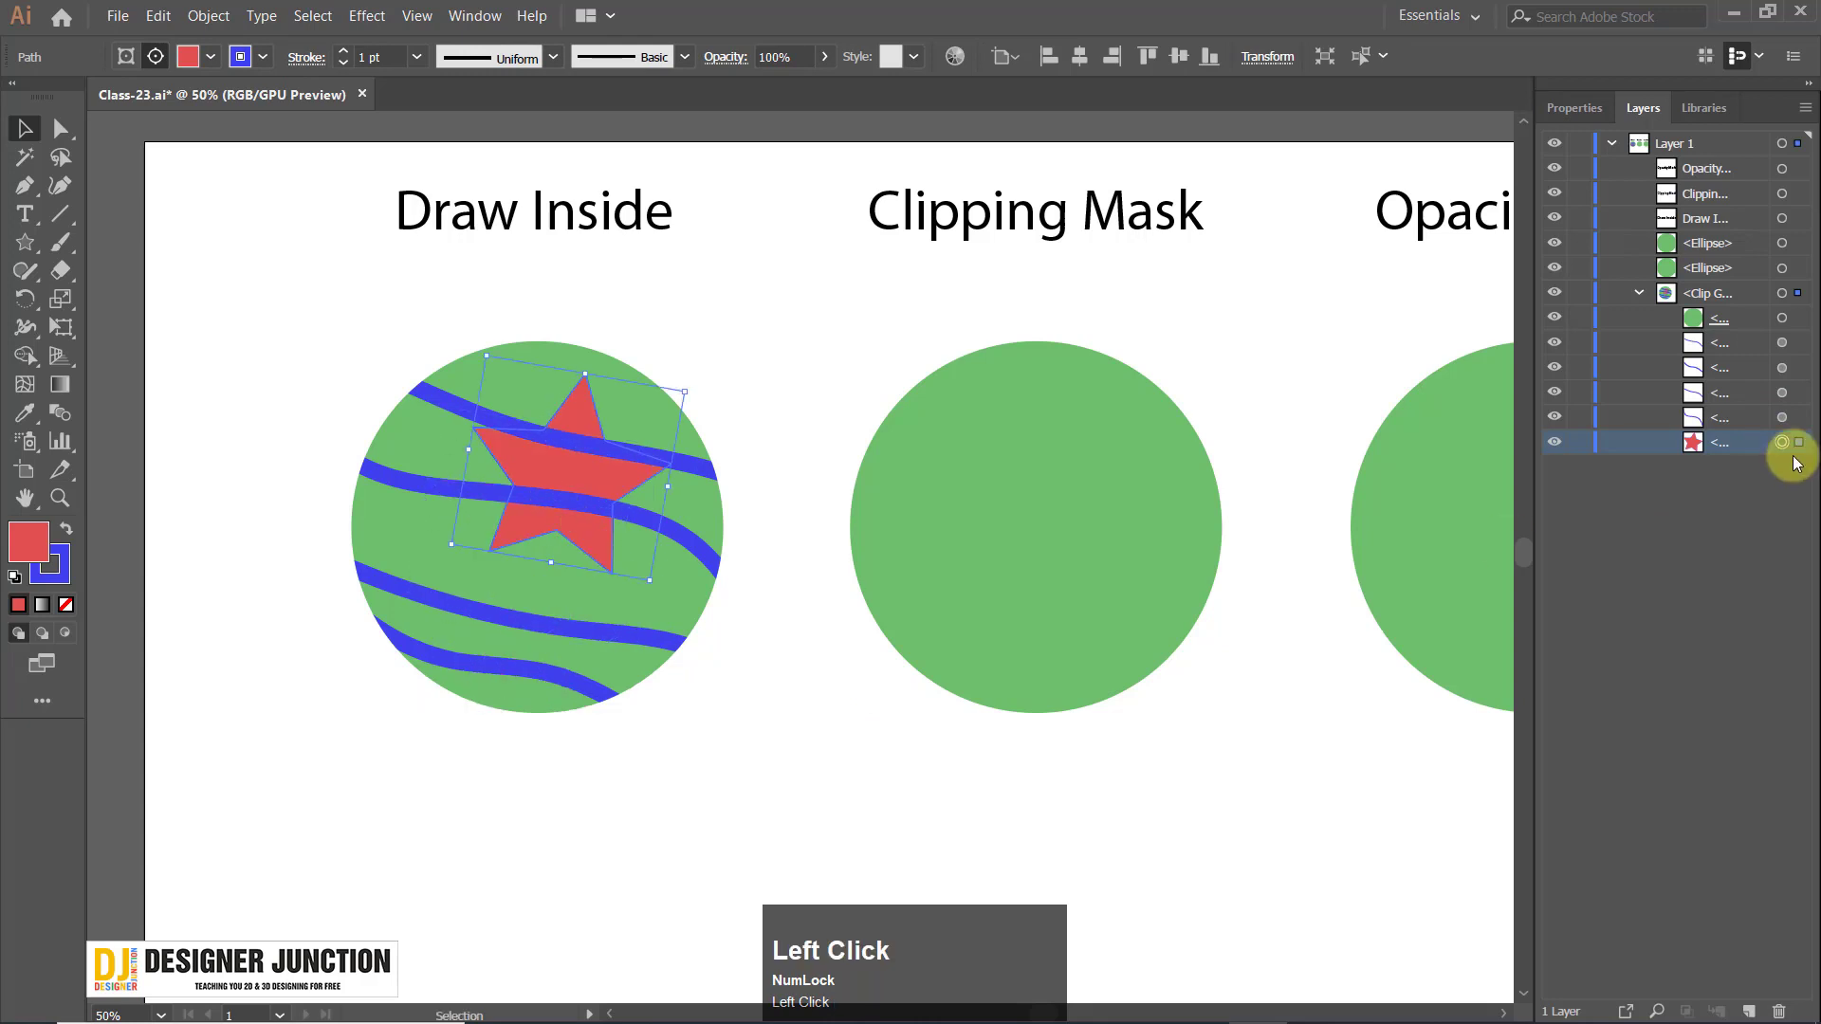
# Restack the red star directly beneath the first brush stroke and move it over the circle's lower edge, finally placing it near the middle.
pyautogui.moveTo(1723, 451); pyautogui.dragTo(1705, 362)
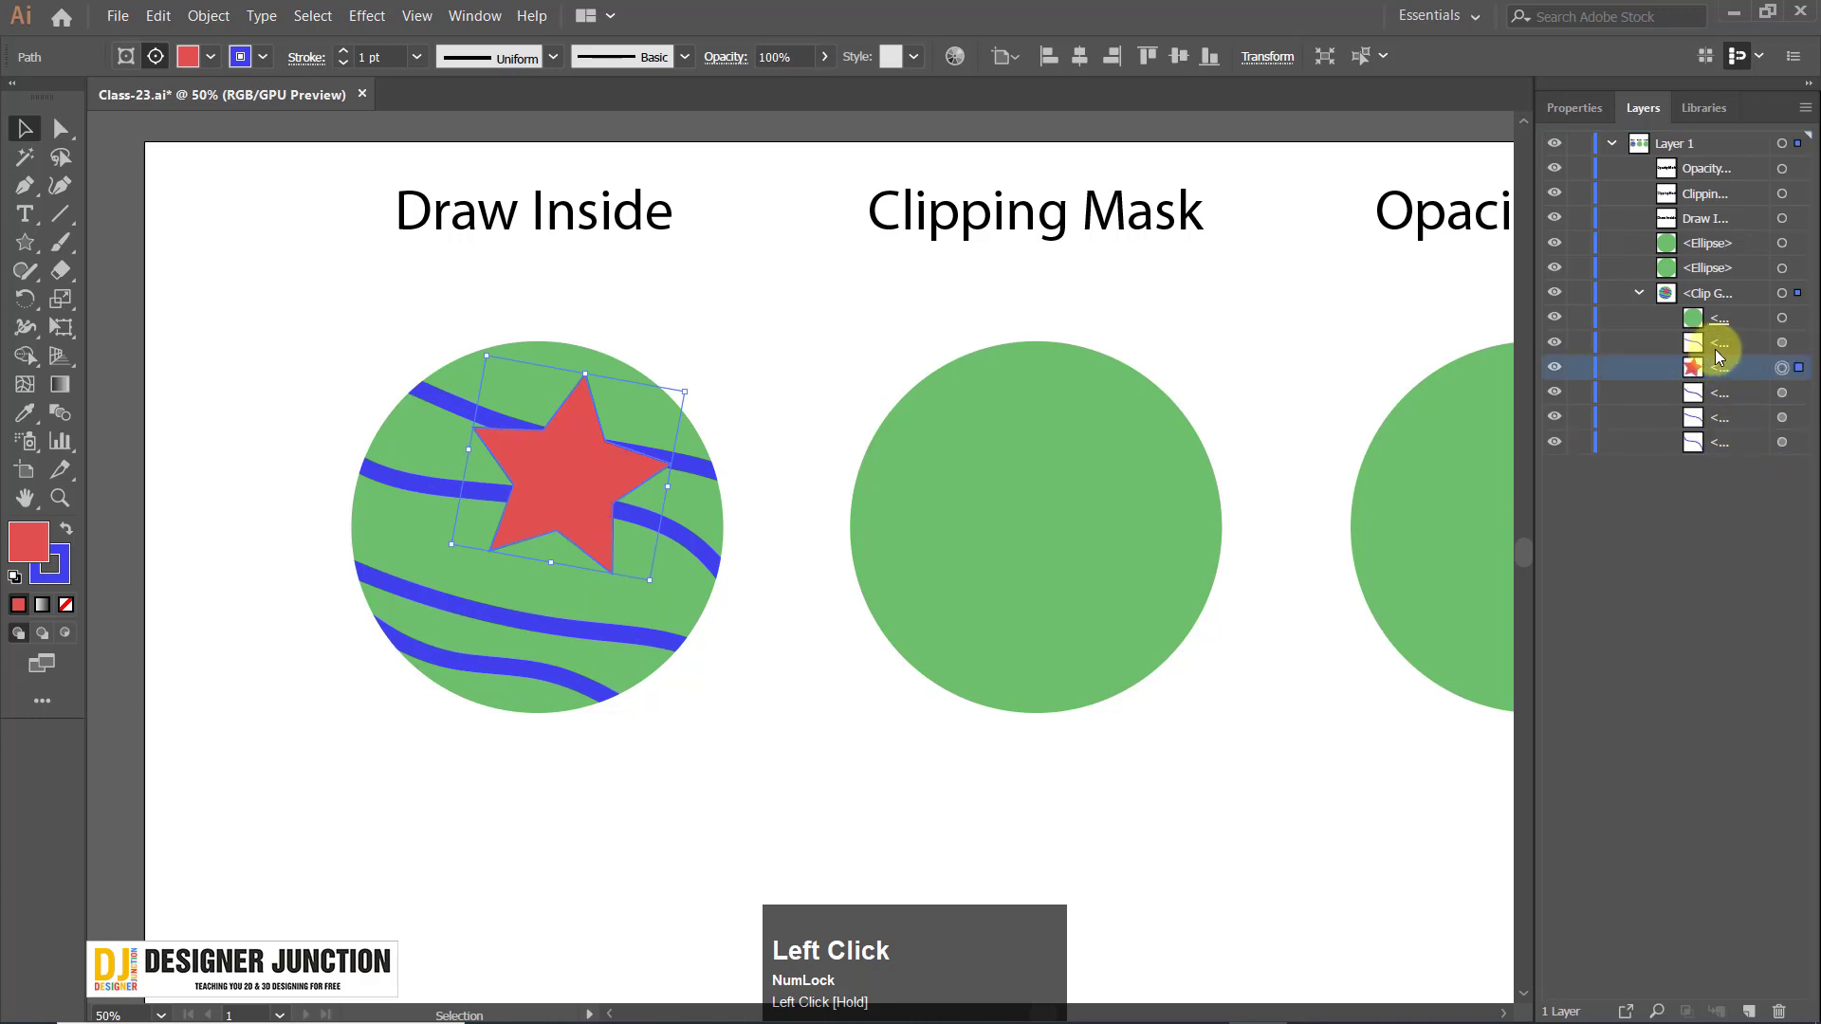
pyautogui.moveTo(539, 607); pyautogui.dragTo(537, 658)
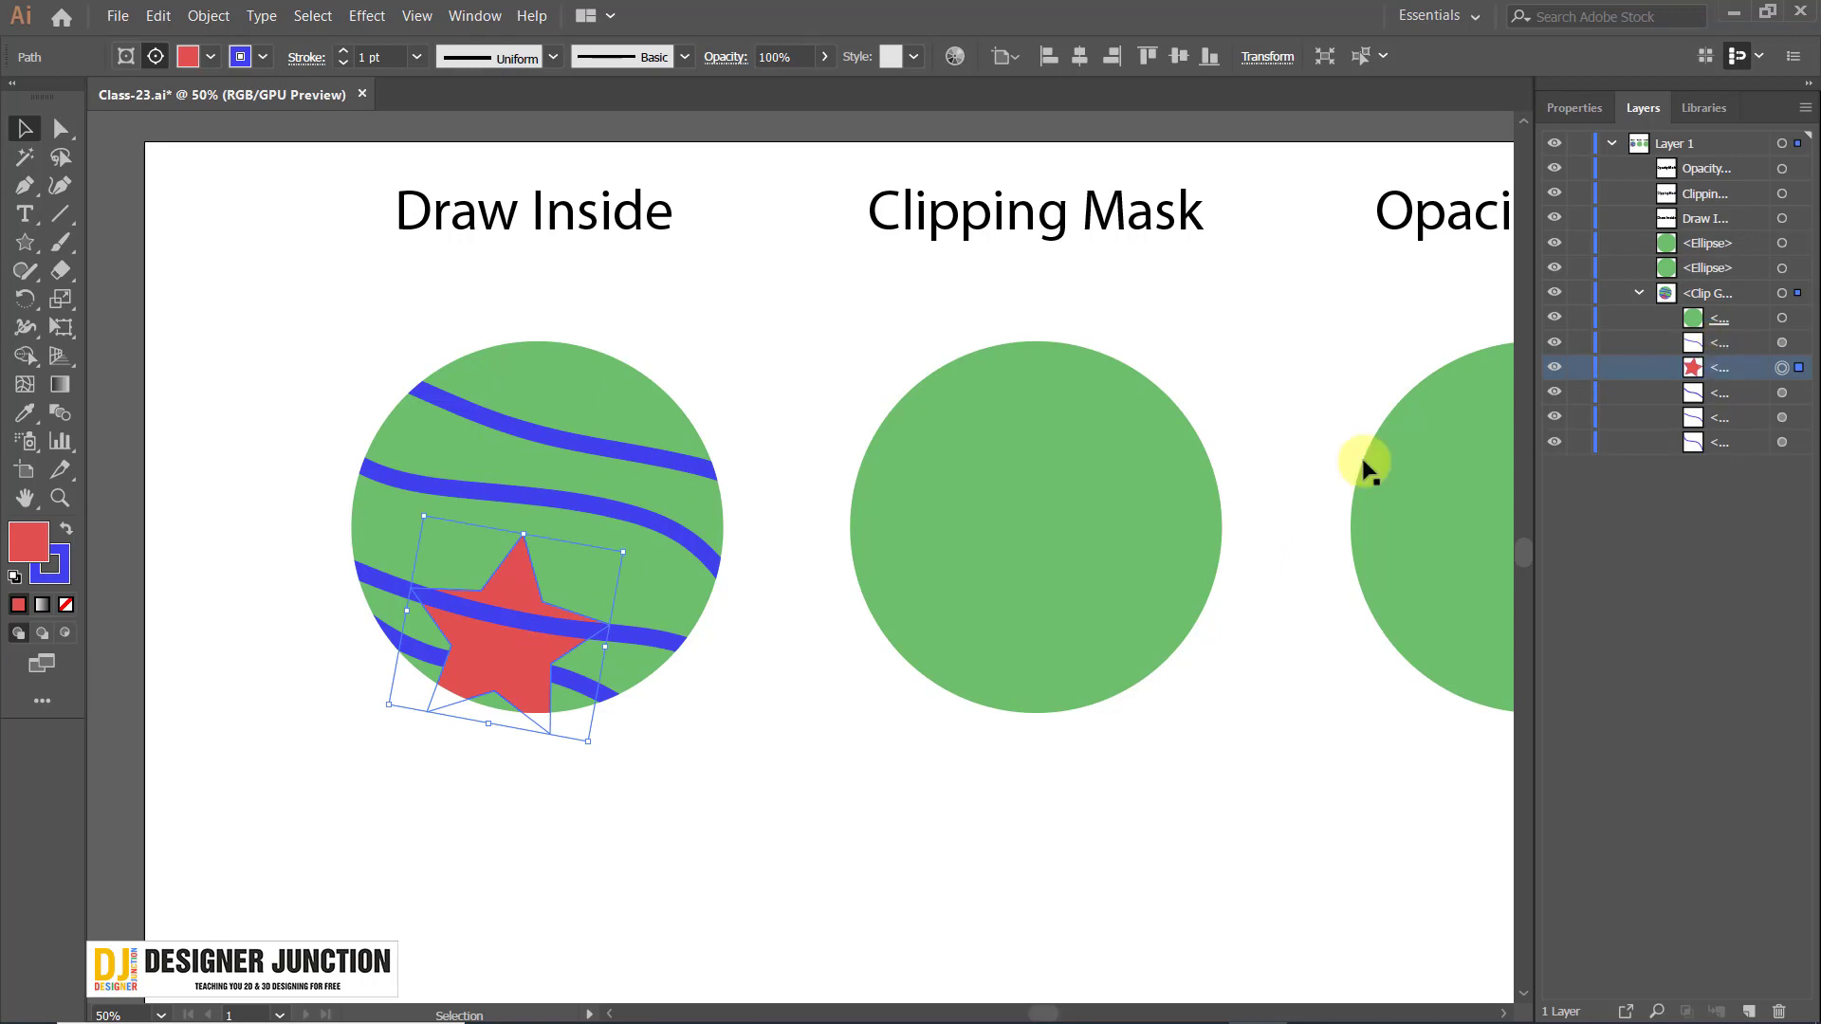
pyautogui.moveTo(514, 683); pyautogui.dragTo(558, 554)
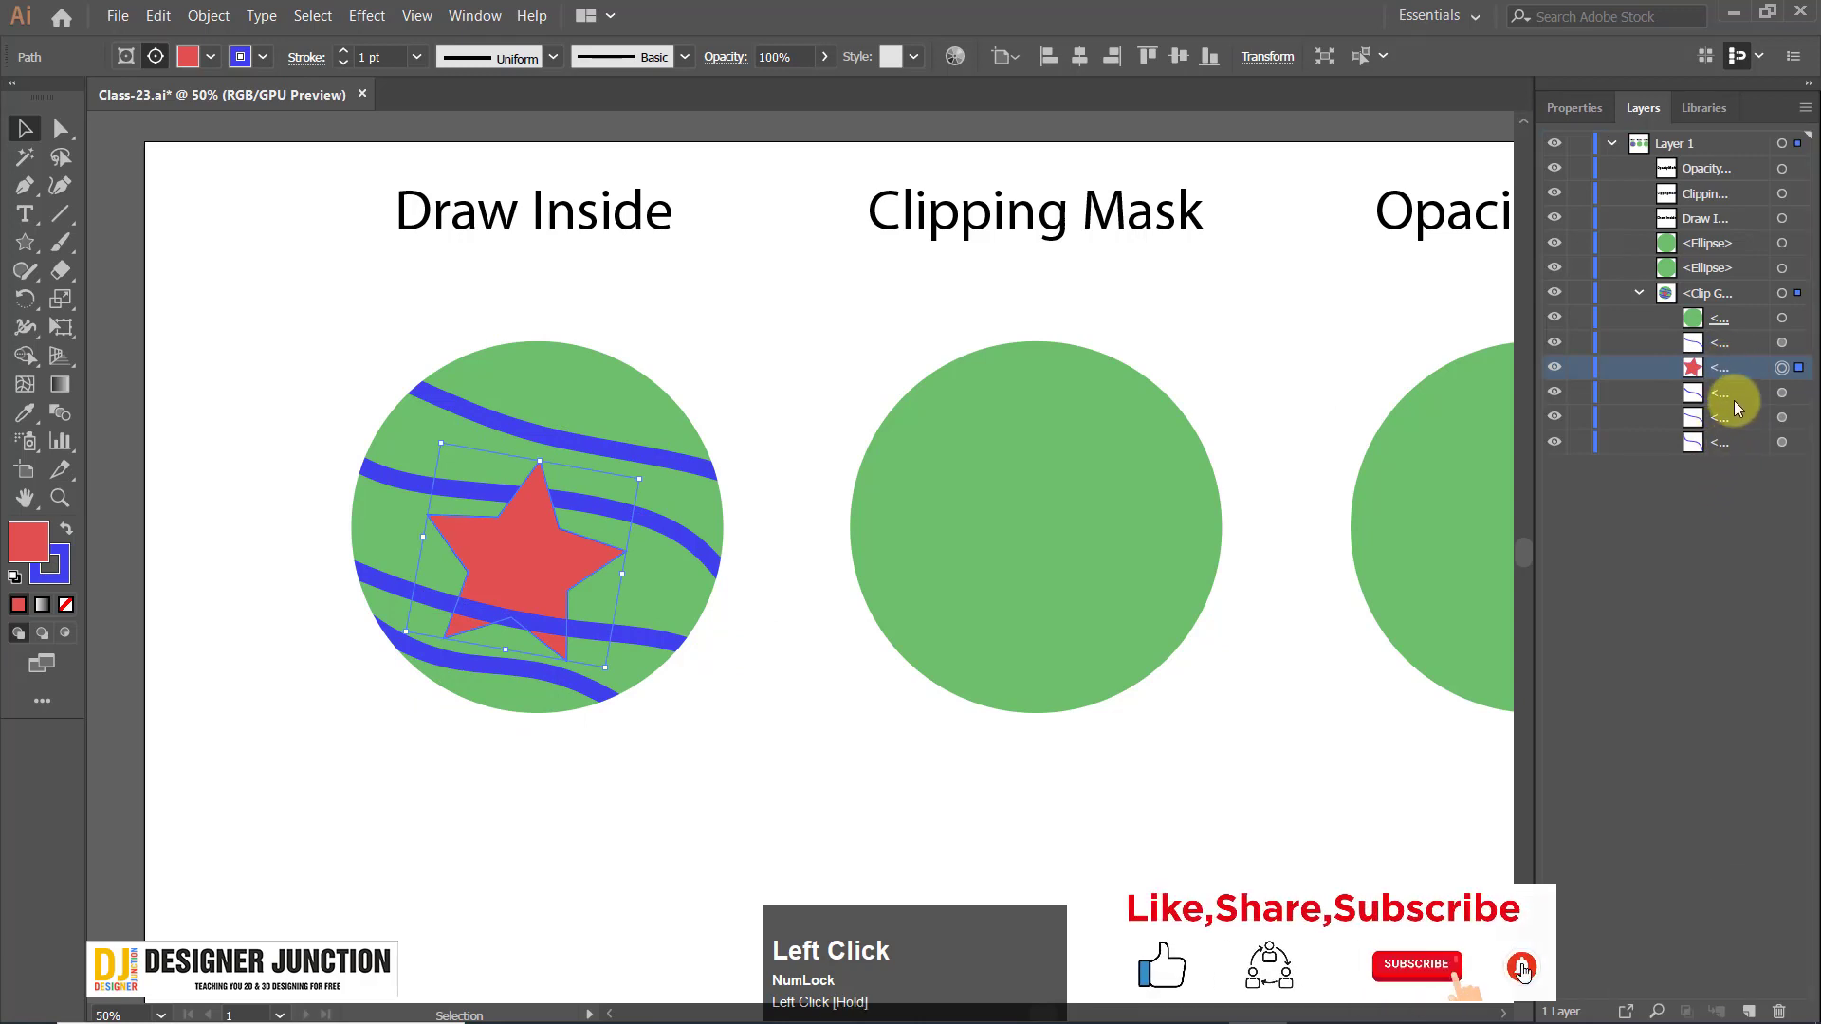
# Send the red star back to the bottom of the clip group and shift it slightly up and right within the circle.
pyautogui.moveTo(1727, 372); pyautogui.dragTo(1726, 452)
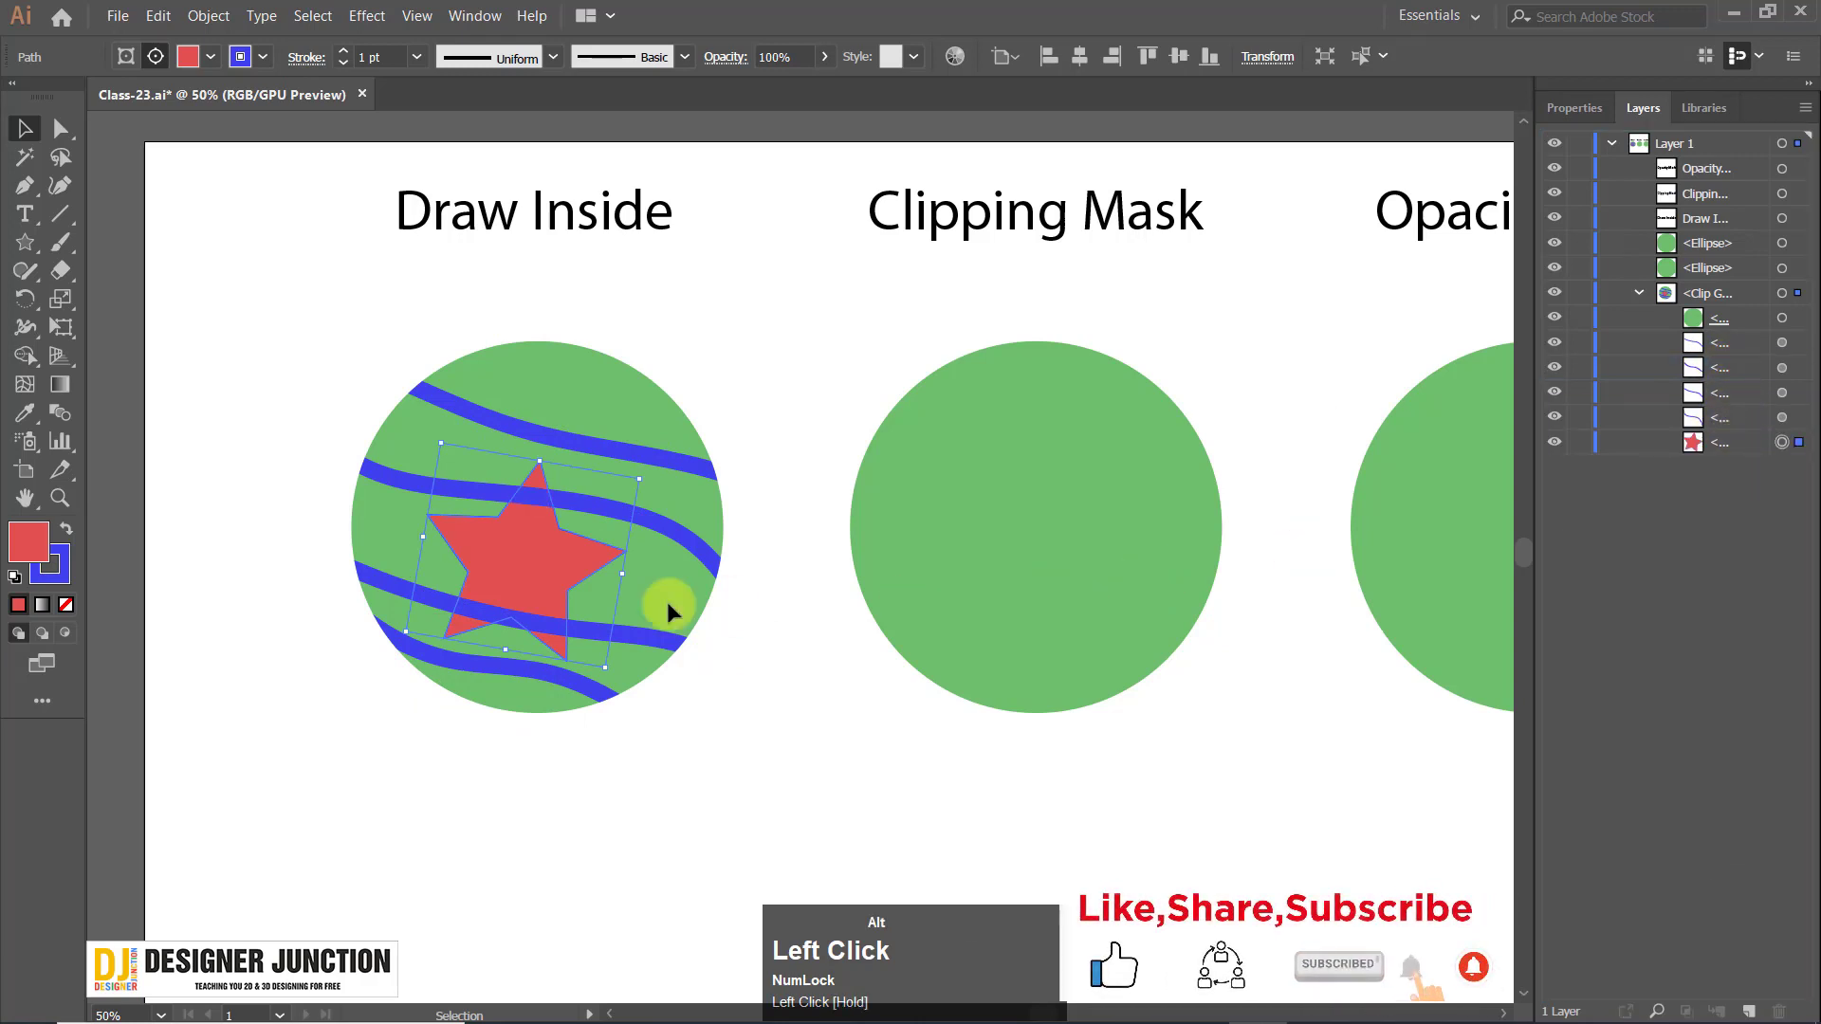
pyautogui.scroll(-2, 668, 603)
pyautogui.moveTo(824, 542); pyautogui.dragTo(744, 541)
pyautogui.scroll(1, 498, 604)
pyautogui.moveTo(505, 580); pyautogui.dragTo(526, 557)
pyautogui.scroll(2, 780, 706)
pyautogui.scroll(-1, 342, 560)
pyautogui.scroll(-1, 337, 556)
pyautogui.press('space')
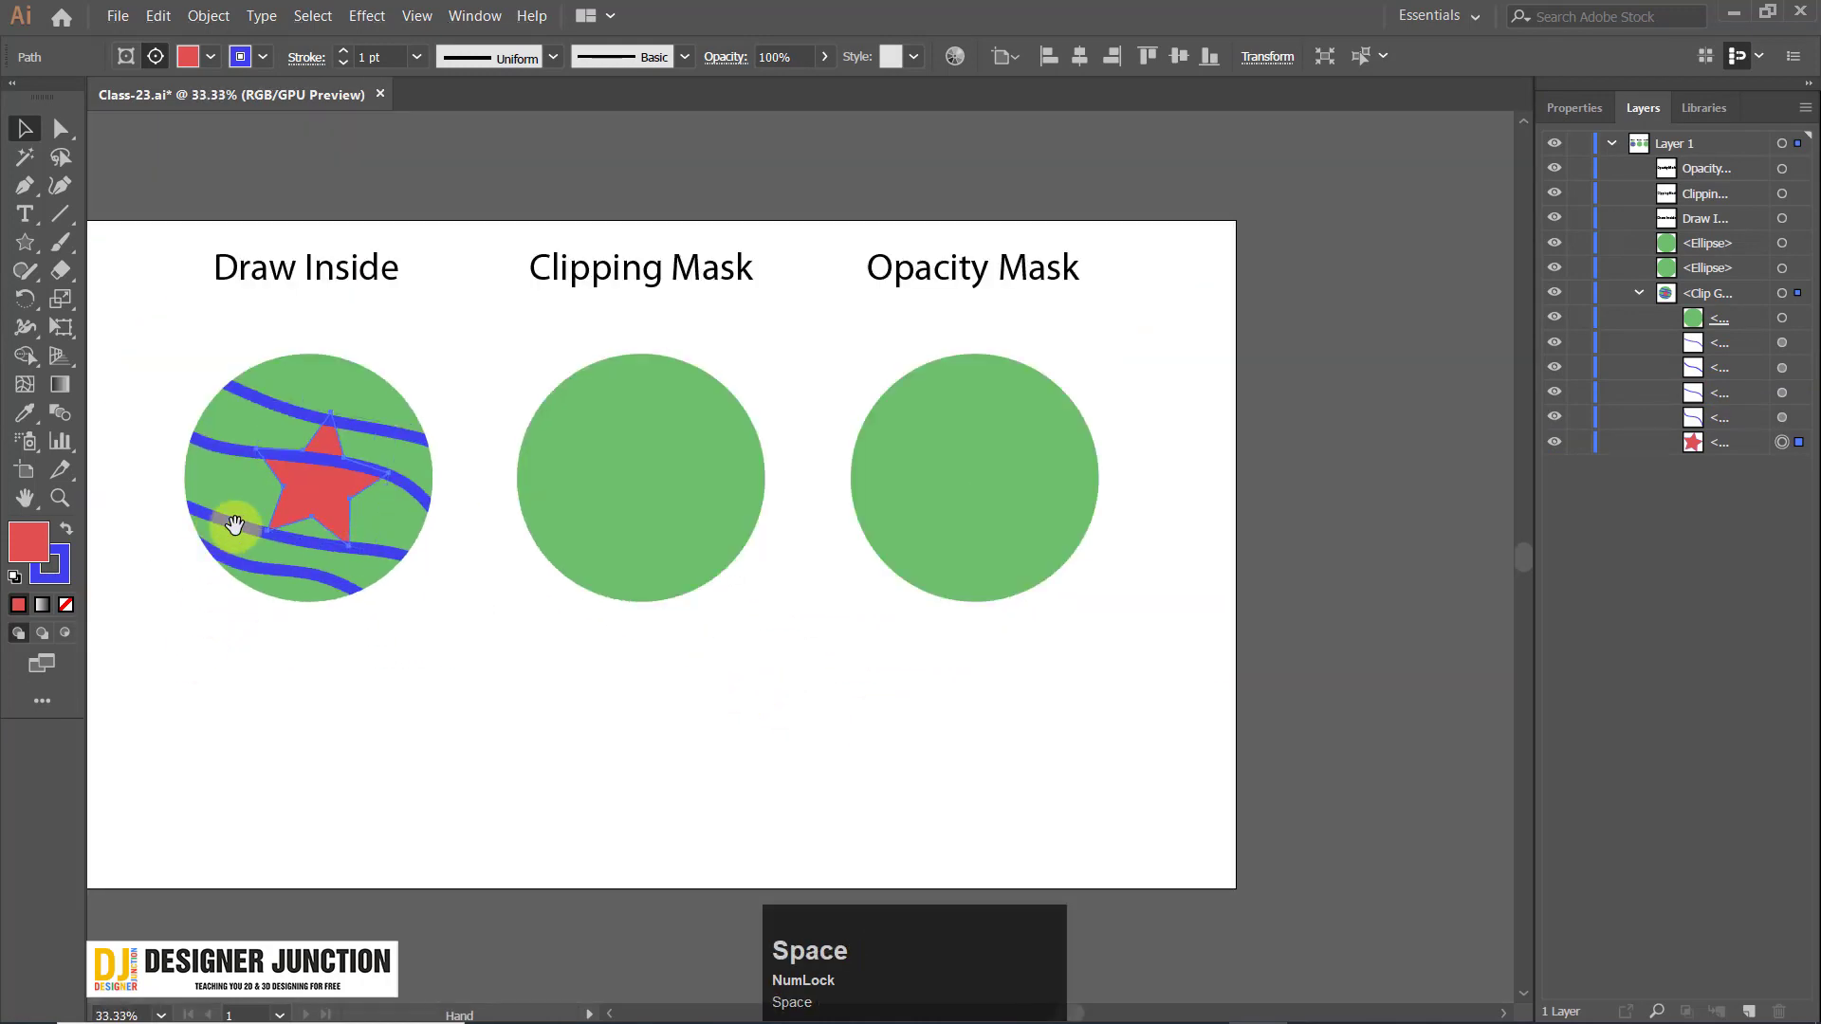
pyautogui.scroll(1, 285, 560)
pyautogui.click(560, 664)
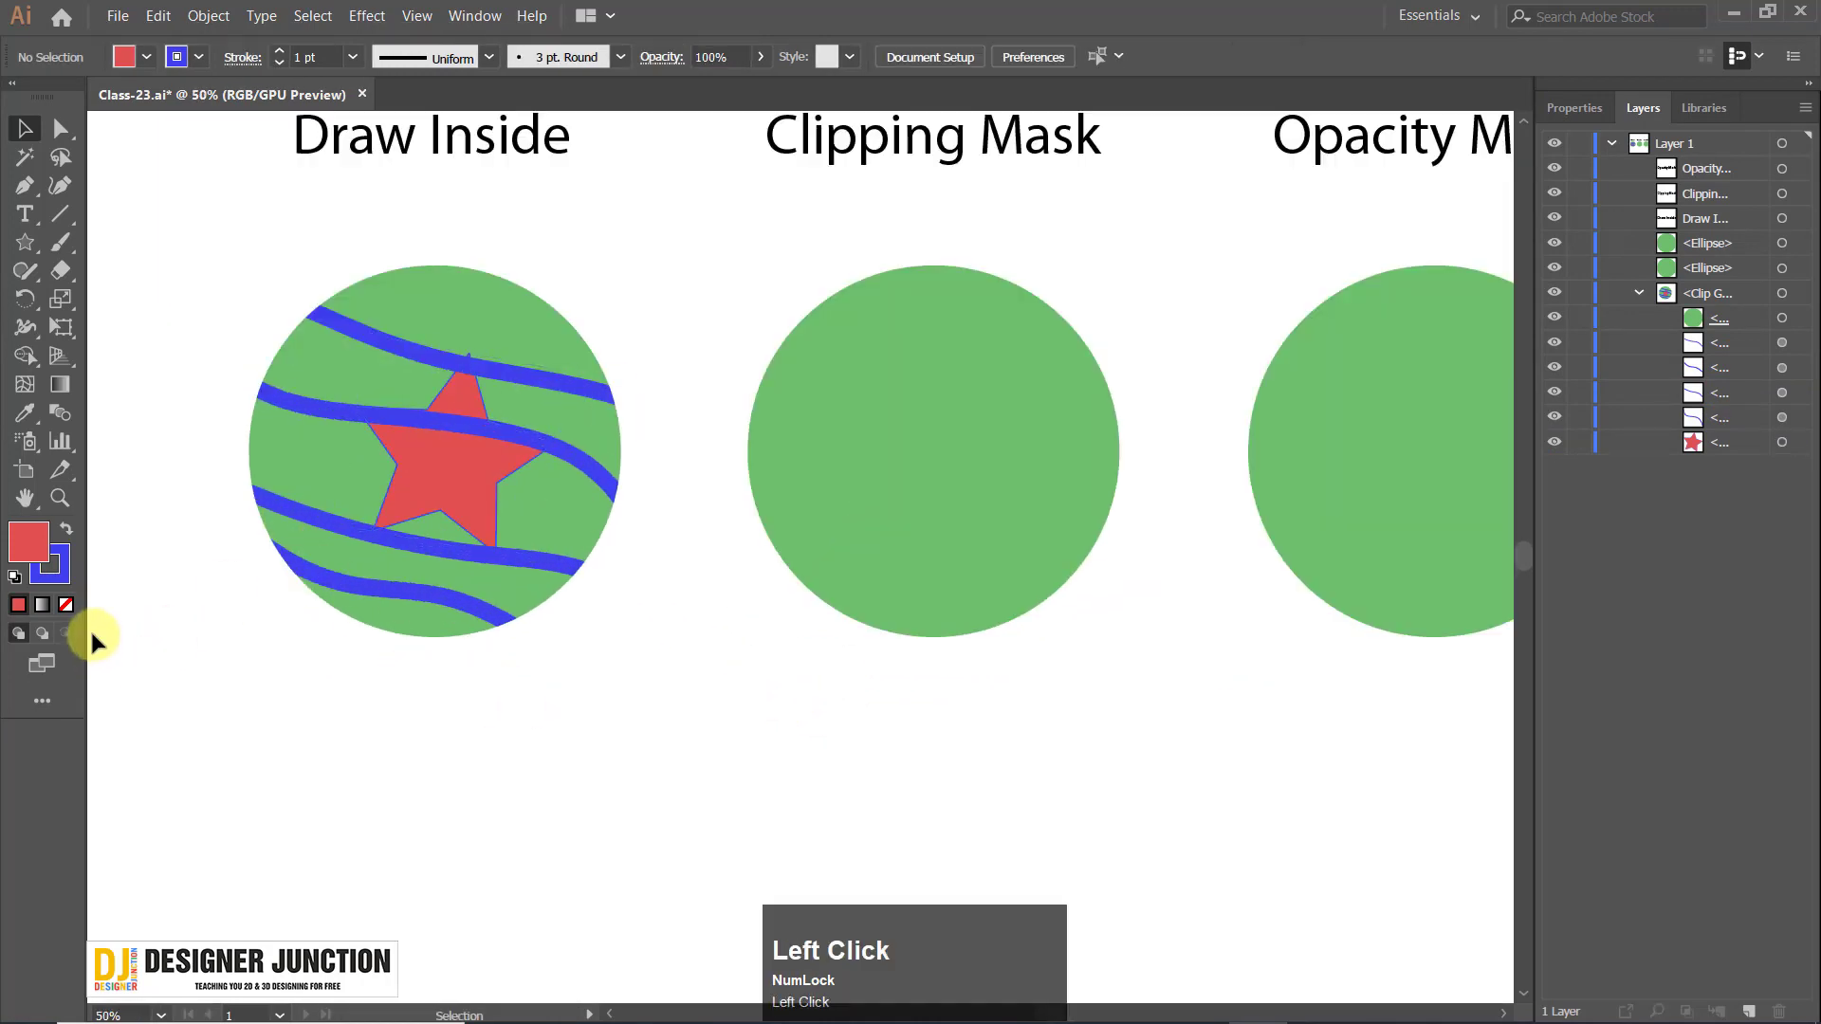
pyautogui.click(440, 468)
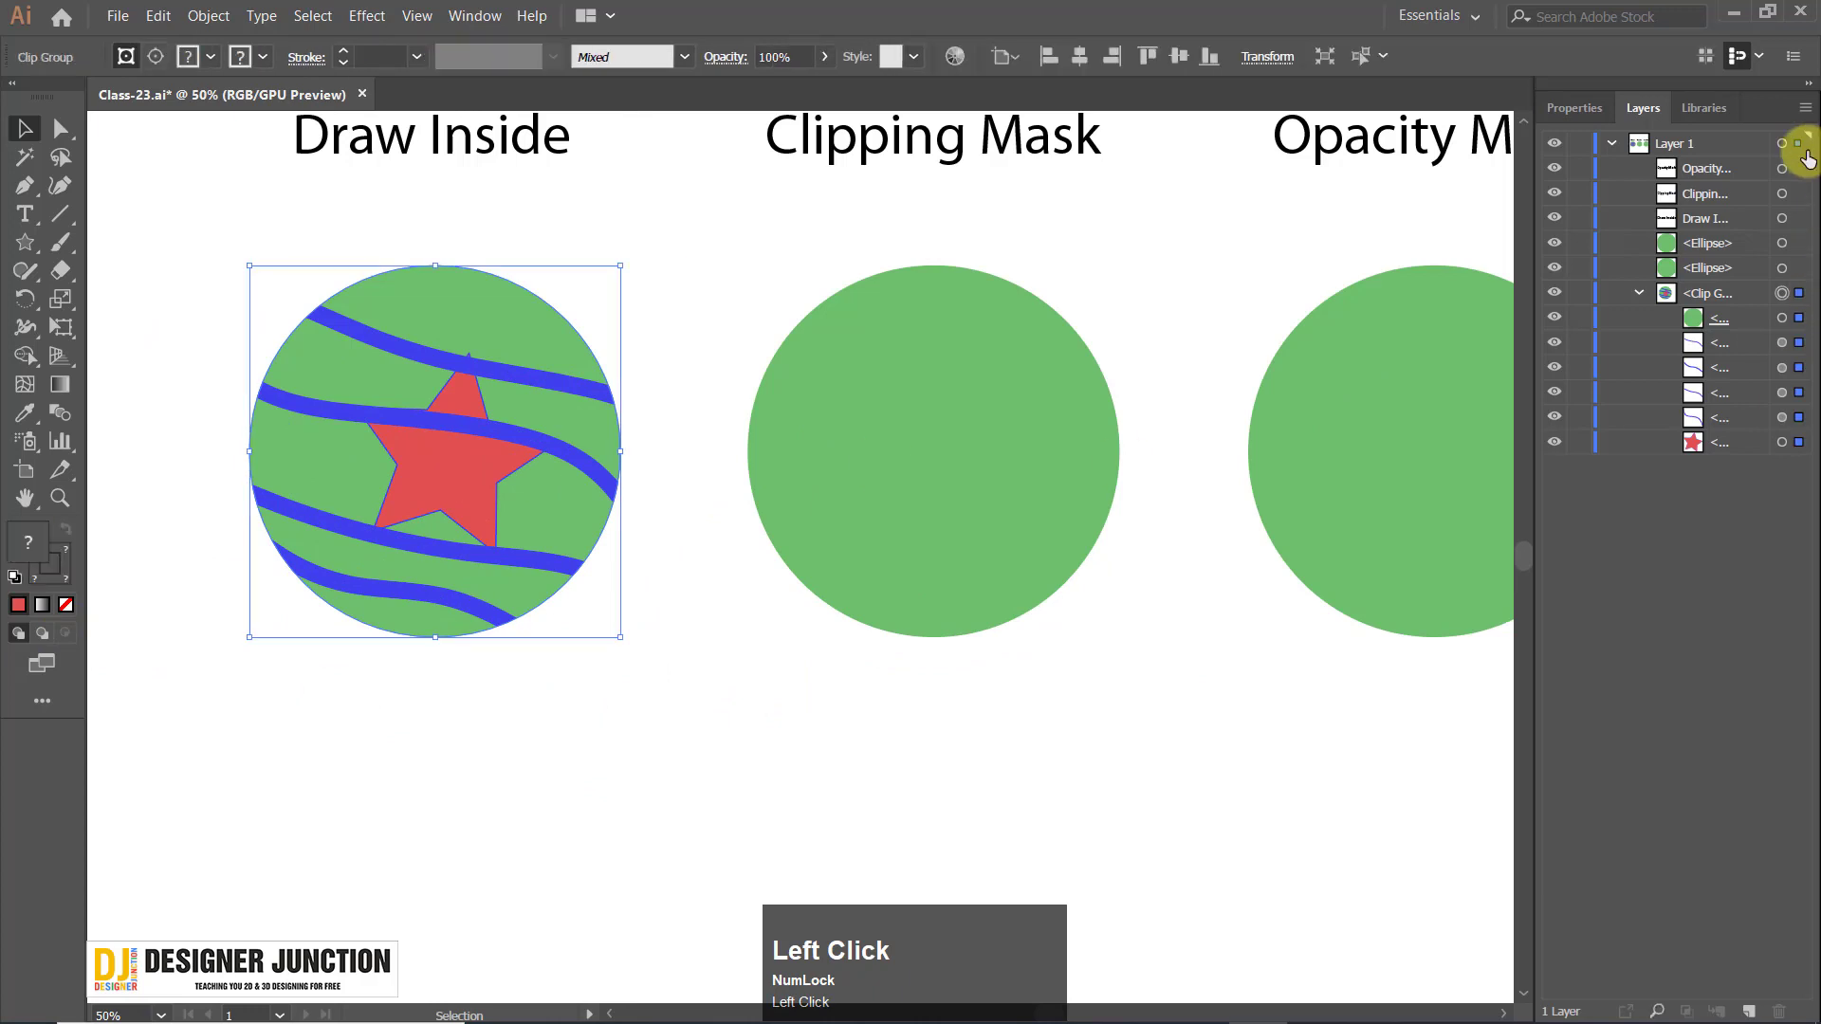
pyautogui.click(1712, 254)
pyautogui.scroll(-1, 1040, 488)
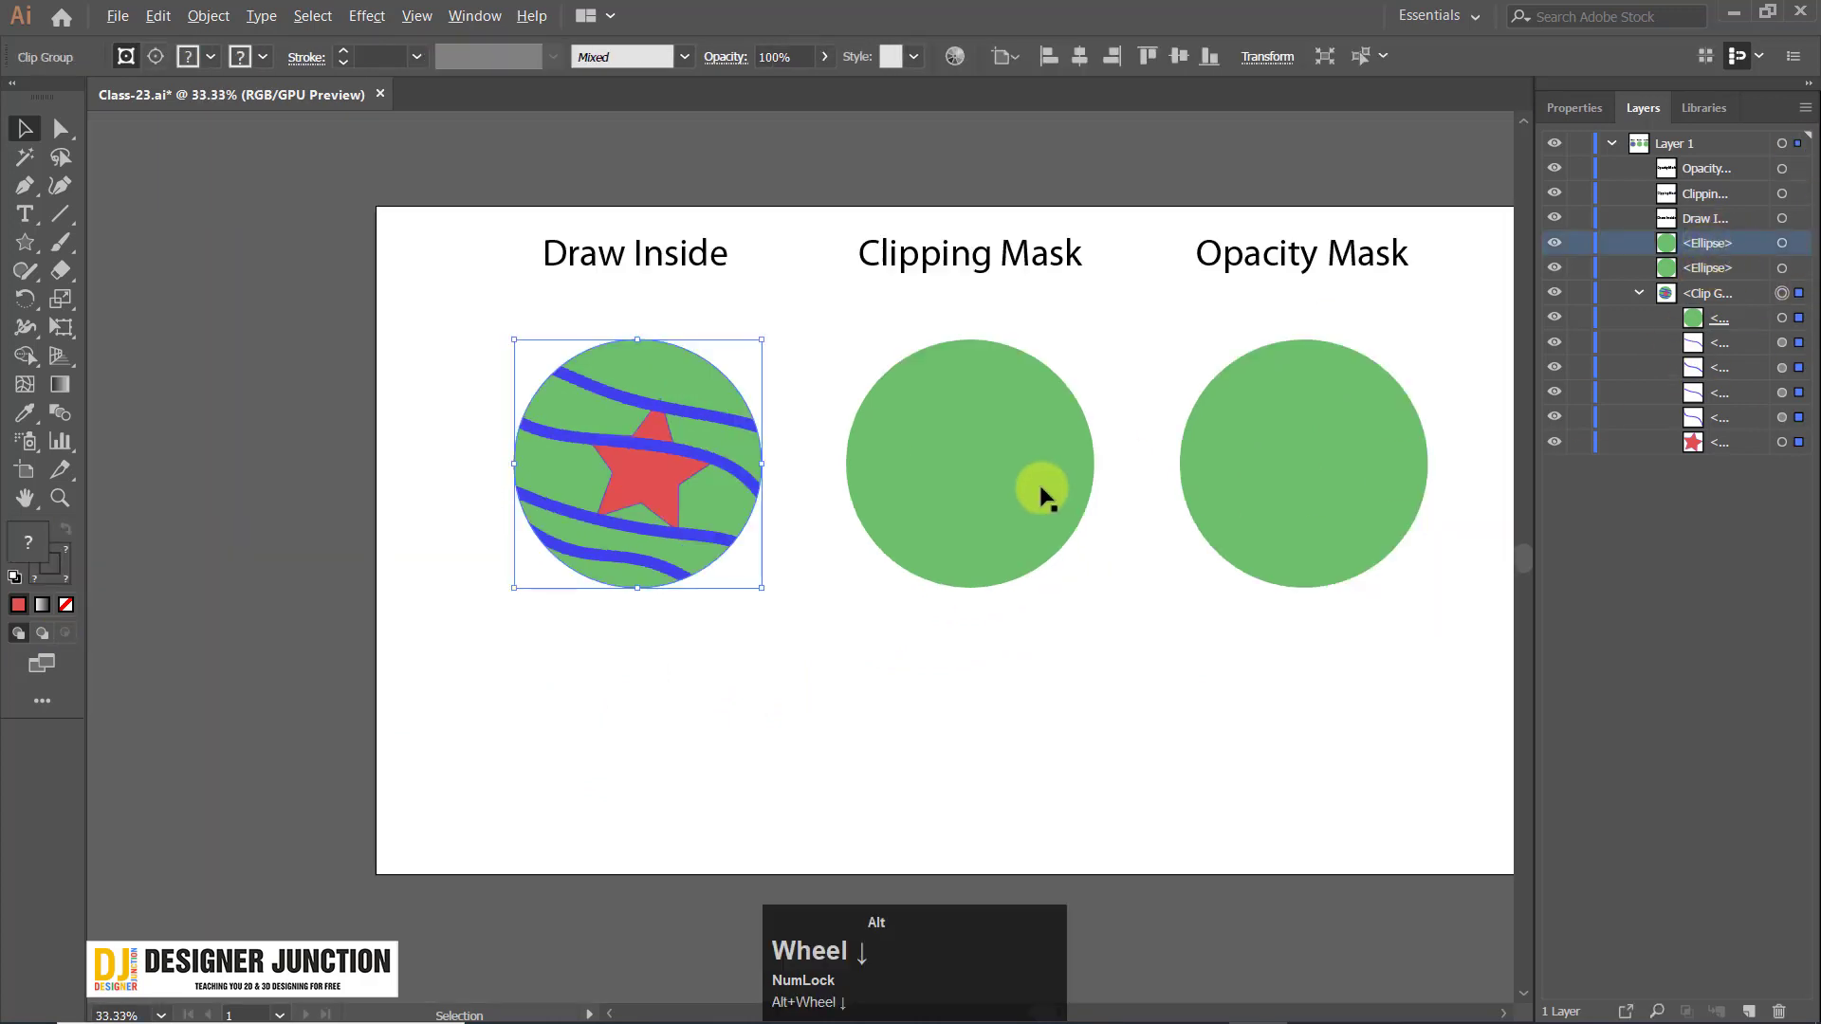
pyautogui.click(865, 709)
pyautogui.scroll(2, 810, 627)
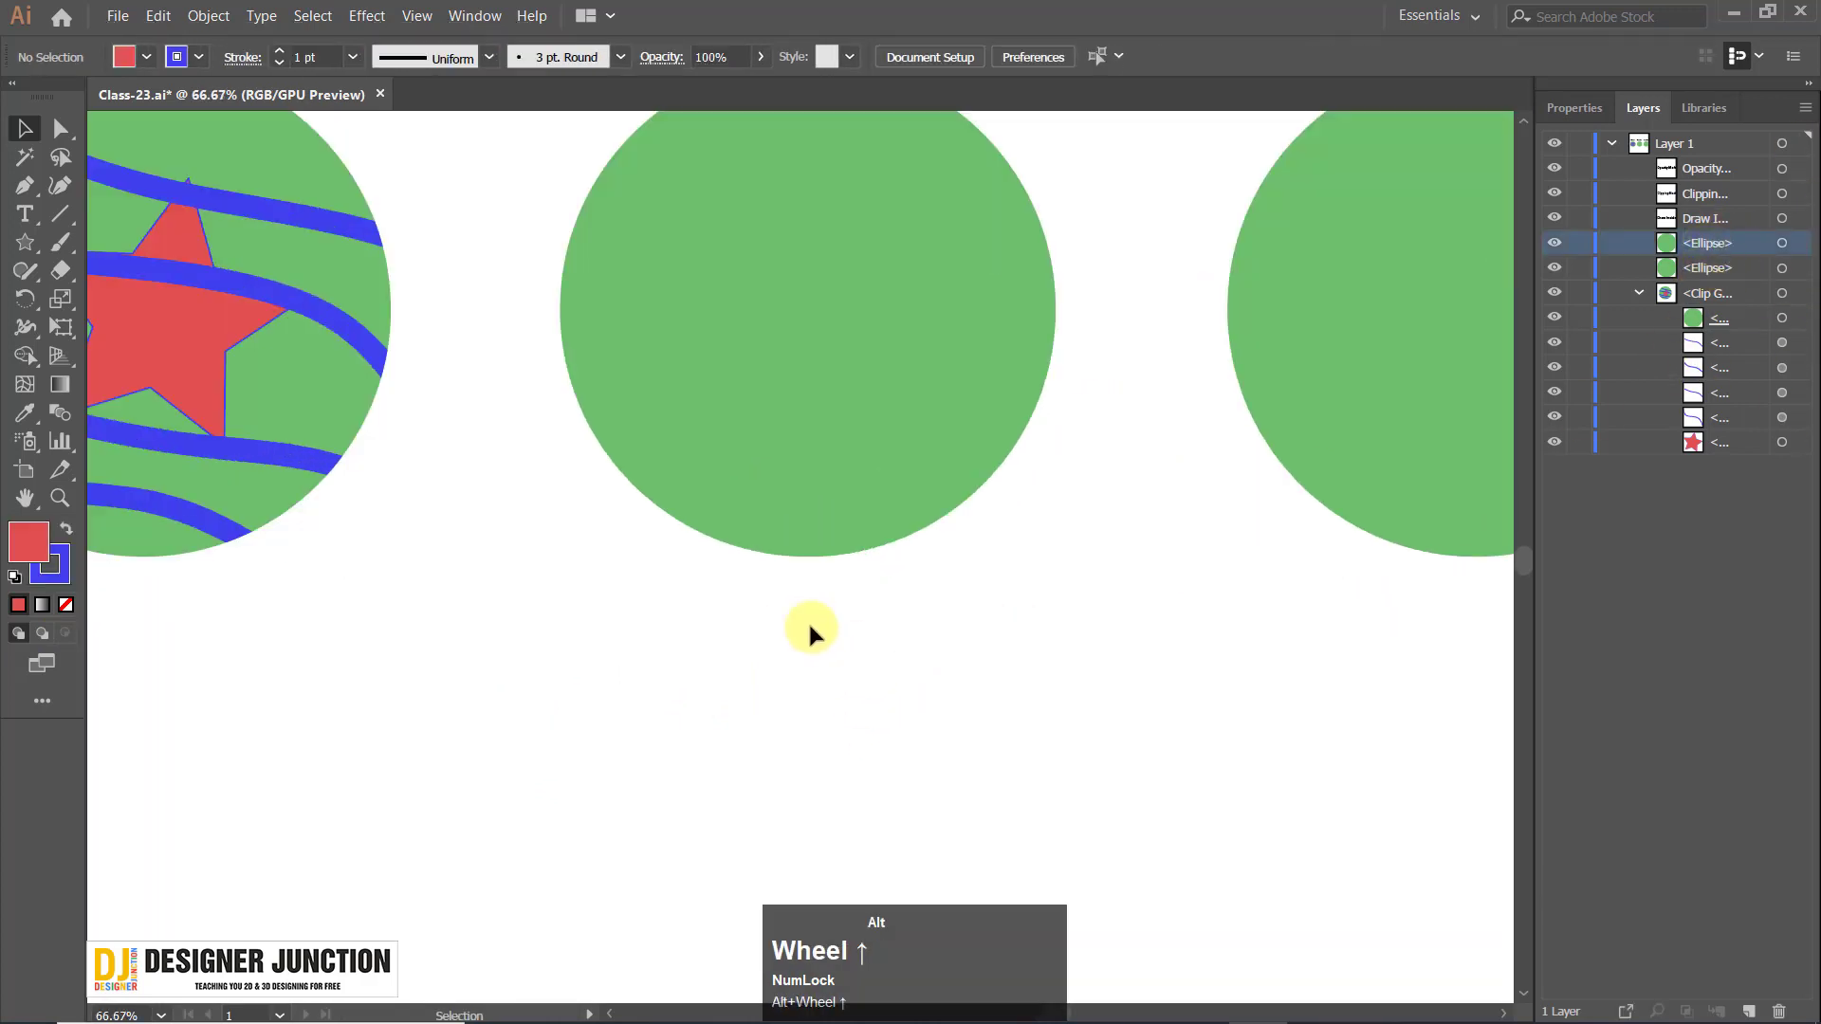
pyautogui.moveTo(372, 402); pyautogui.dragTo(622, 479)
pyautogui.scroll(-1, 642, 542)
pyautogui.click(1118, 554)
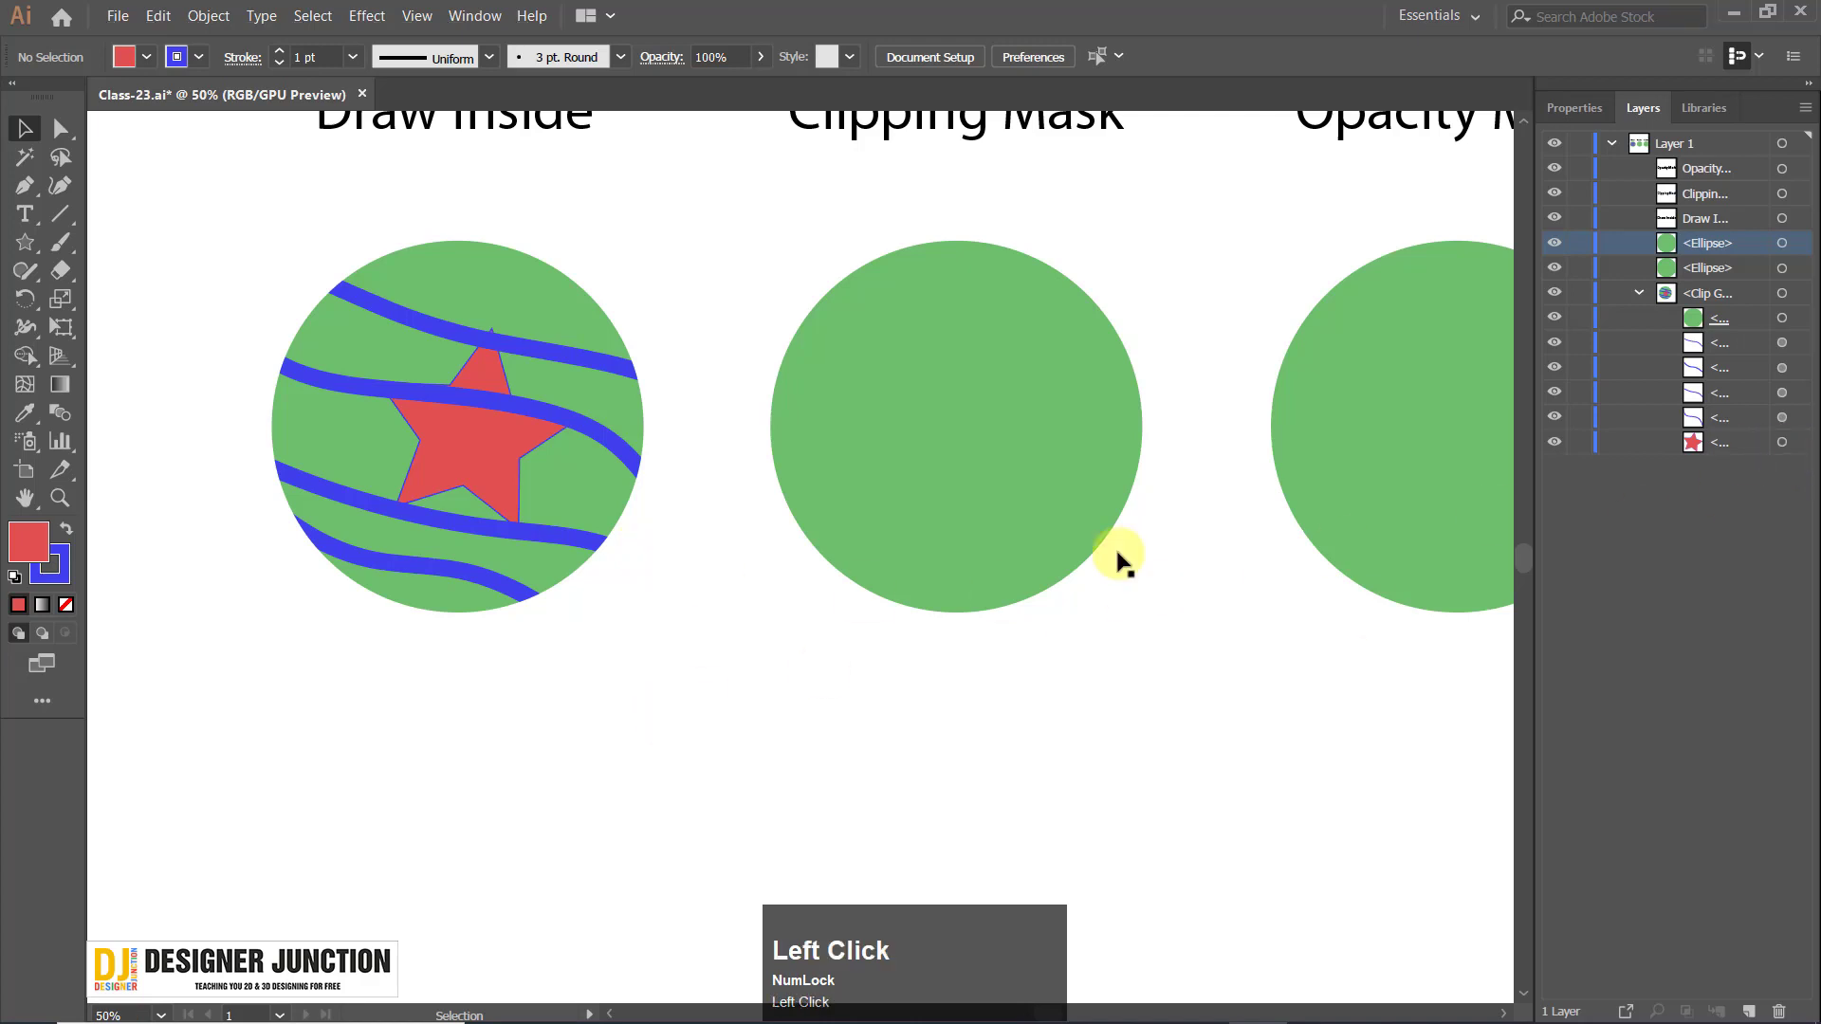
pyautogui.scroll(-1, 664, 695)
pyautogui.click(389, 599)
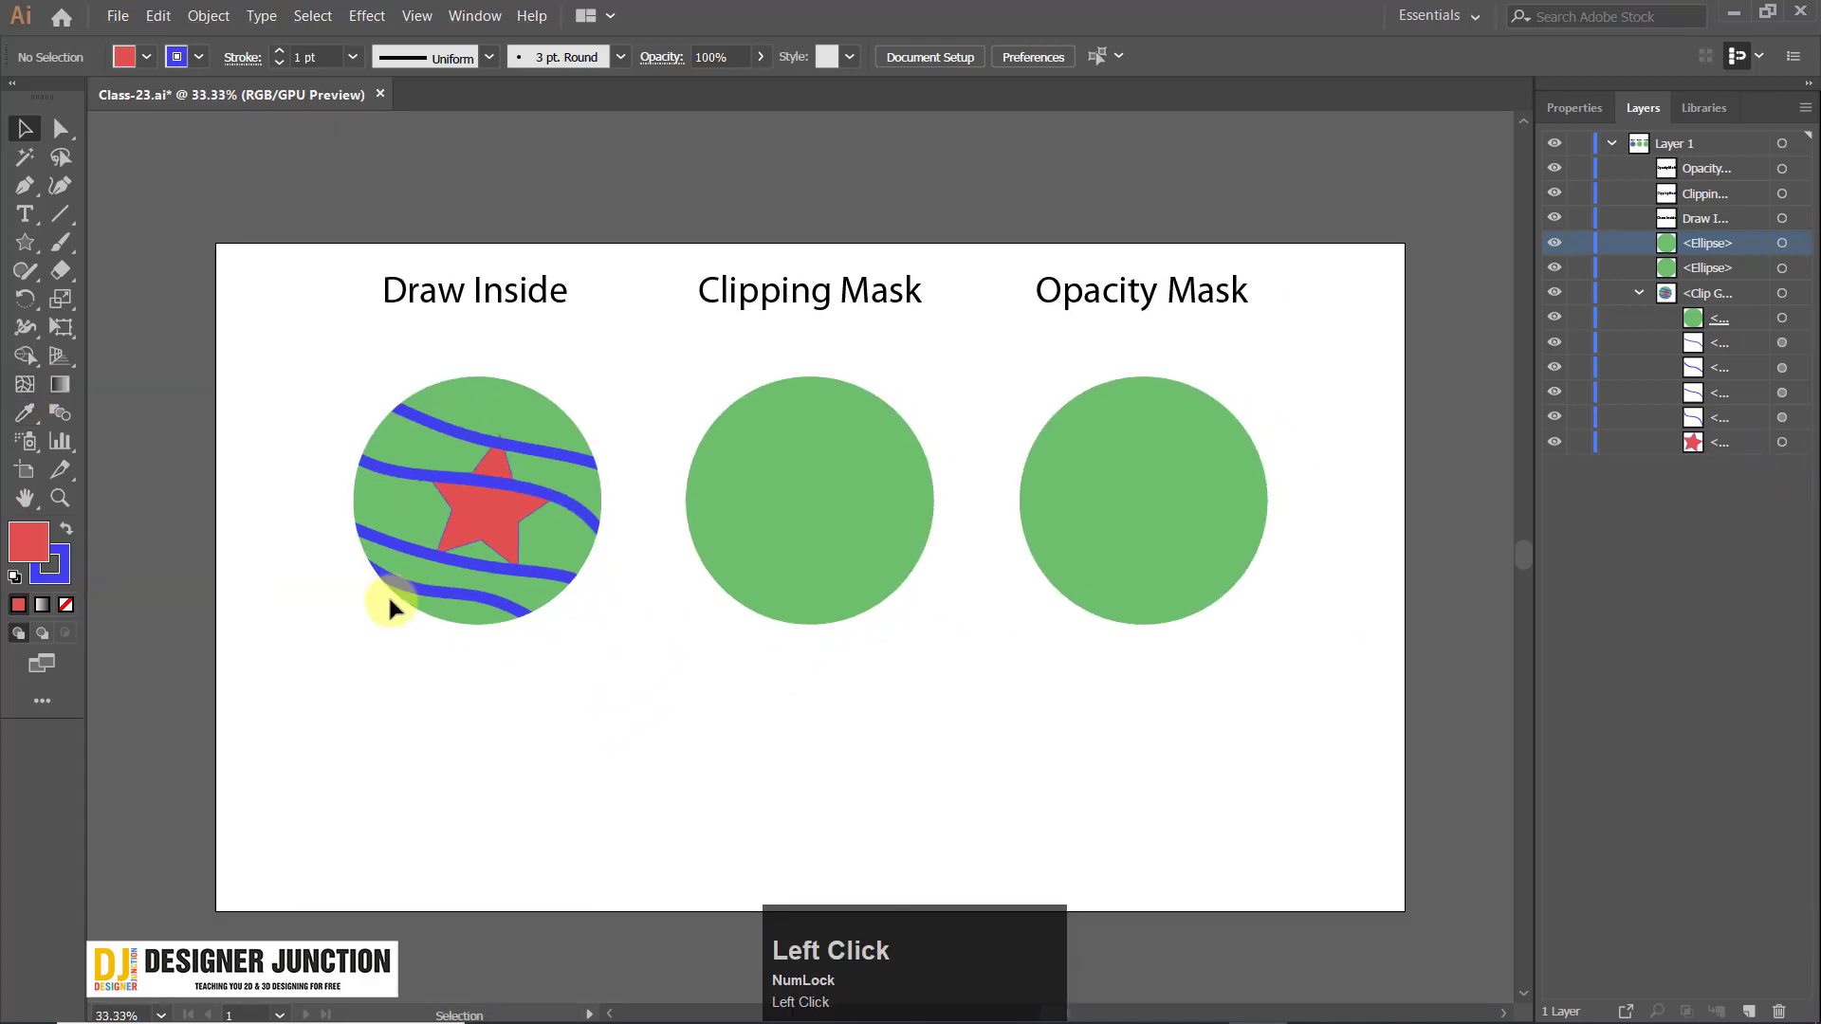
pyautogui.rightClick(29, 246)
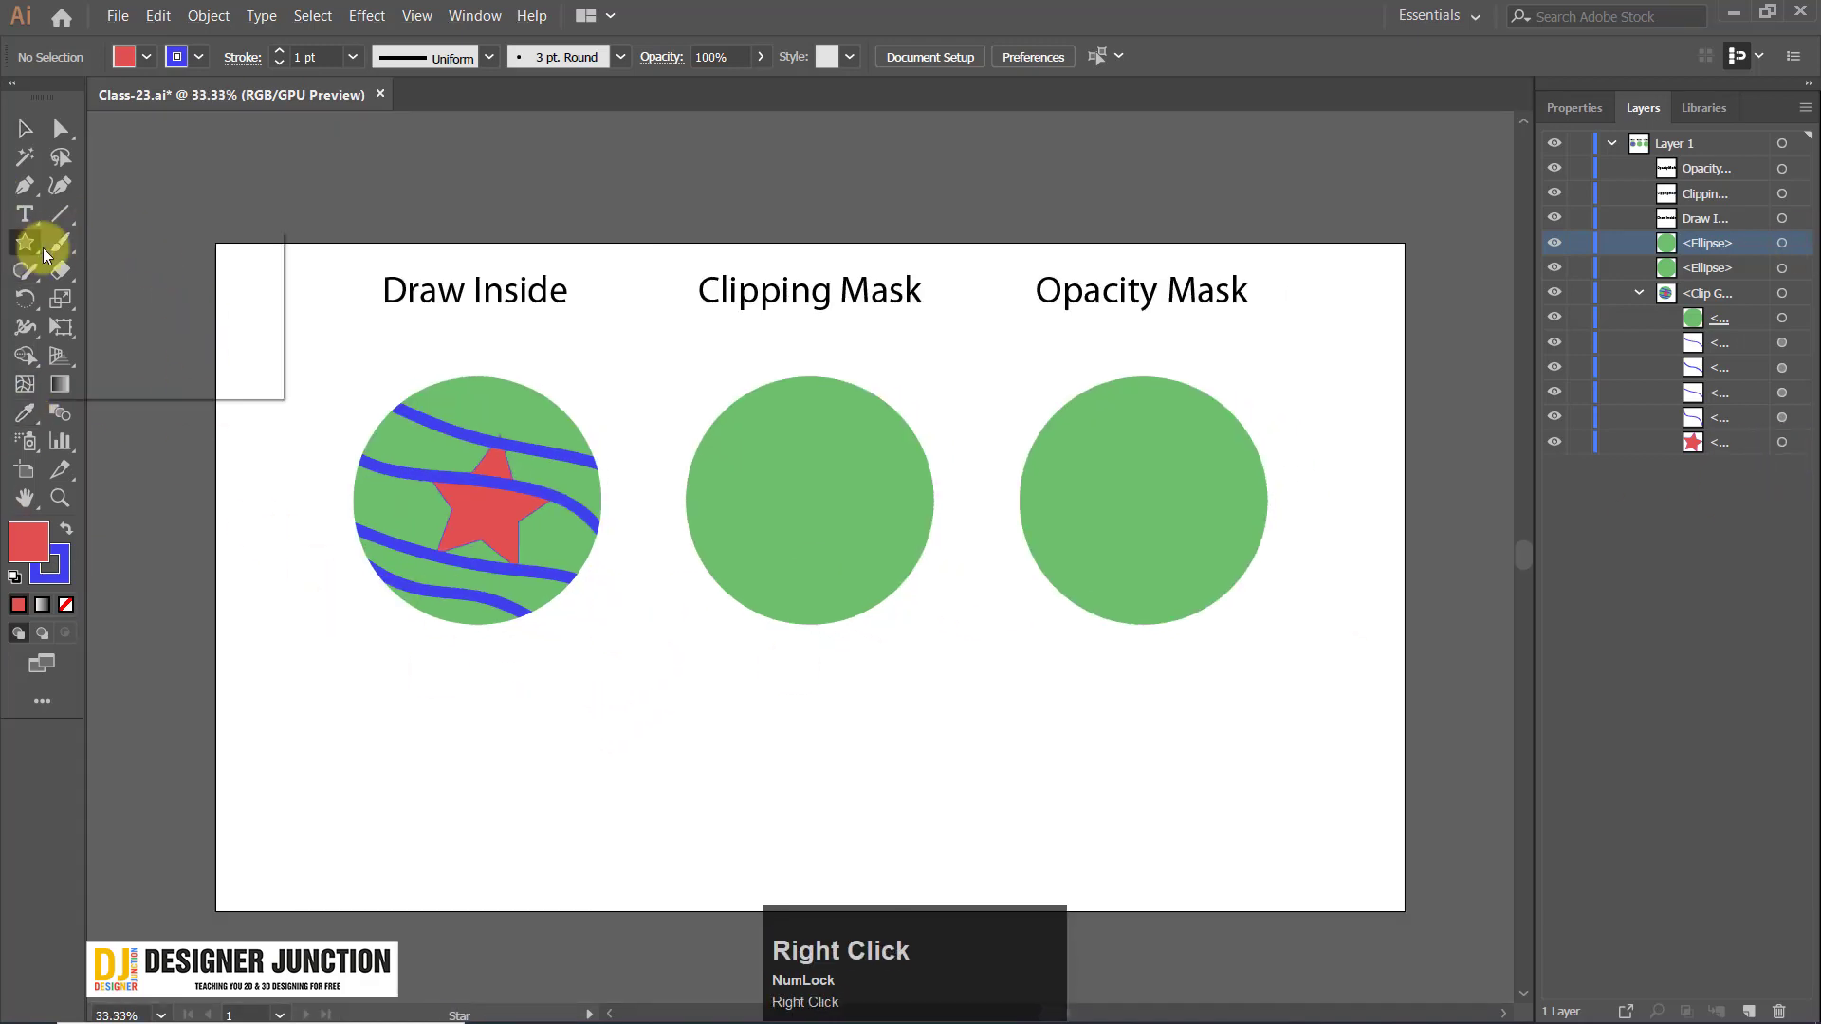
pyautogui.click(137, 301)
pyautogui.moveTo(418, 779); pyautogui.dragTo(487, 849)
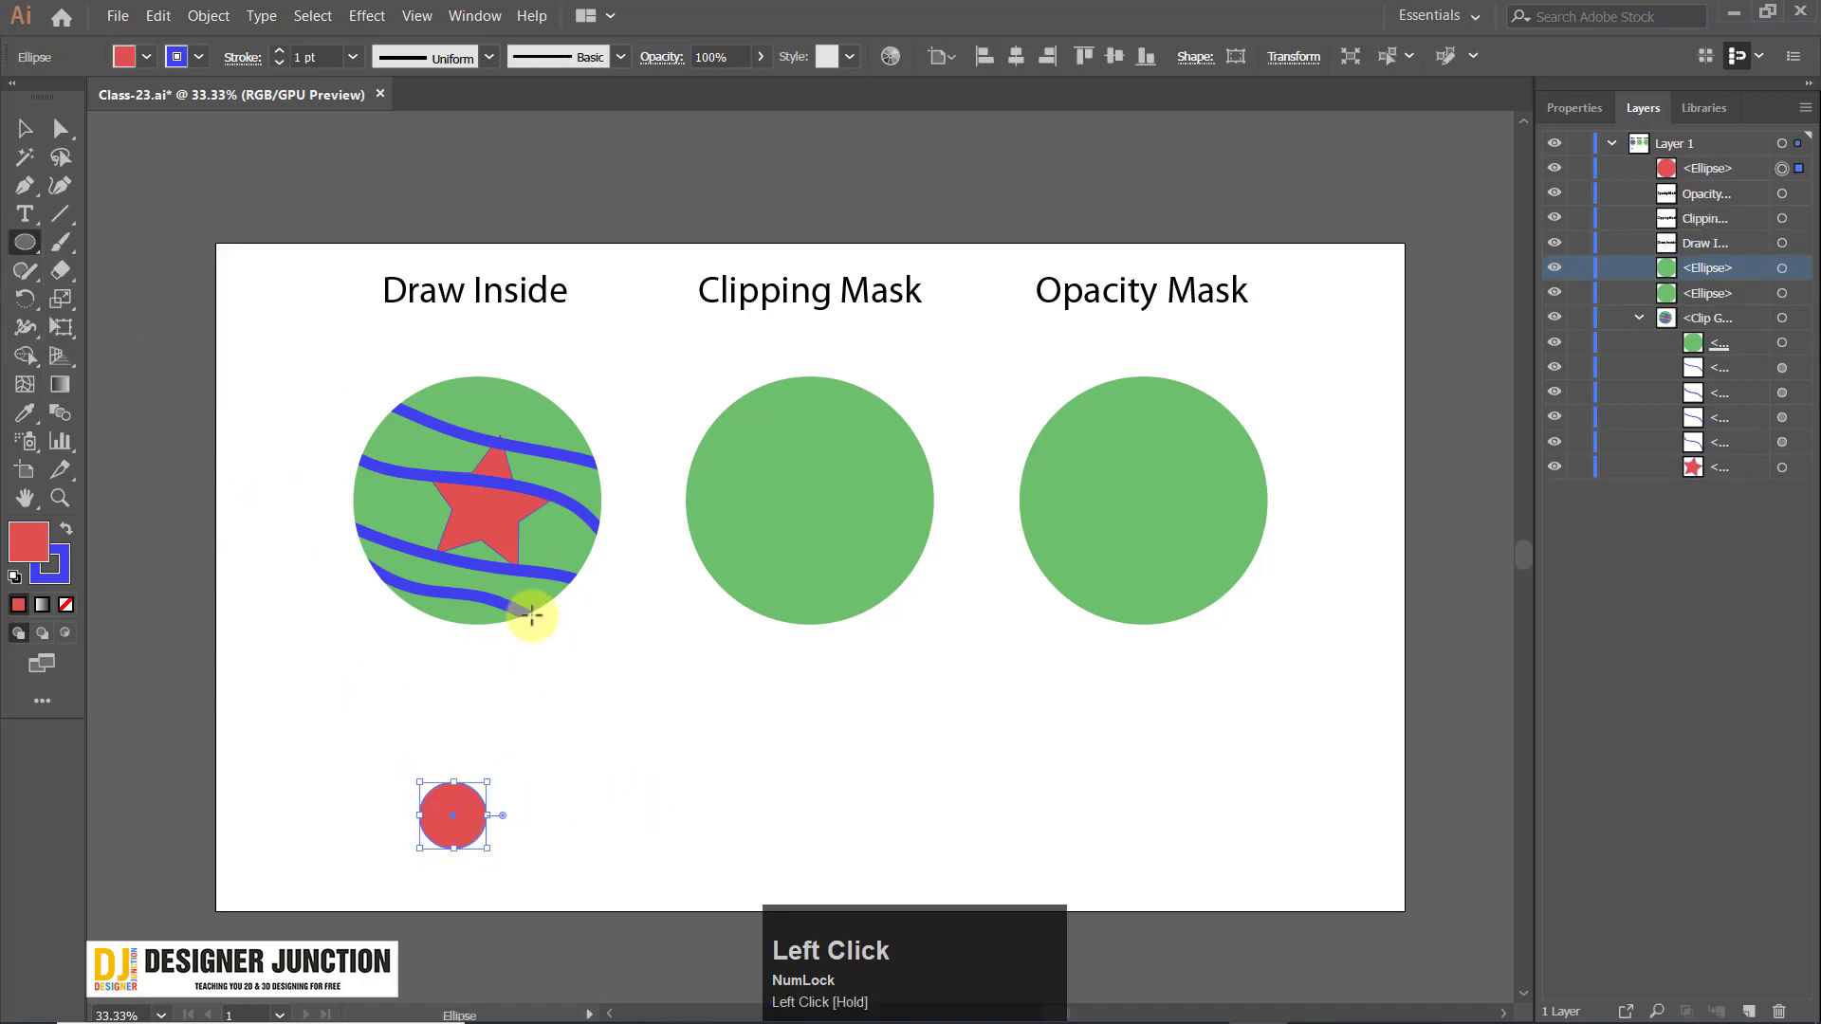
# Draw a small five-pointed star below the gap between the Draw Inside and Clipping Mask circles.
pyautogui.rightClick(23, 245)
pyautogui.click(112, 353)
pyautogui.moveTo(612, 690); pyautogui.dragTo(634, 711)
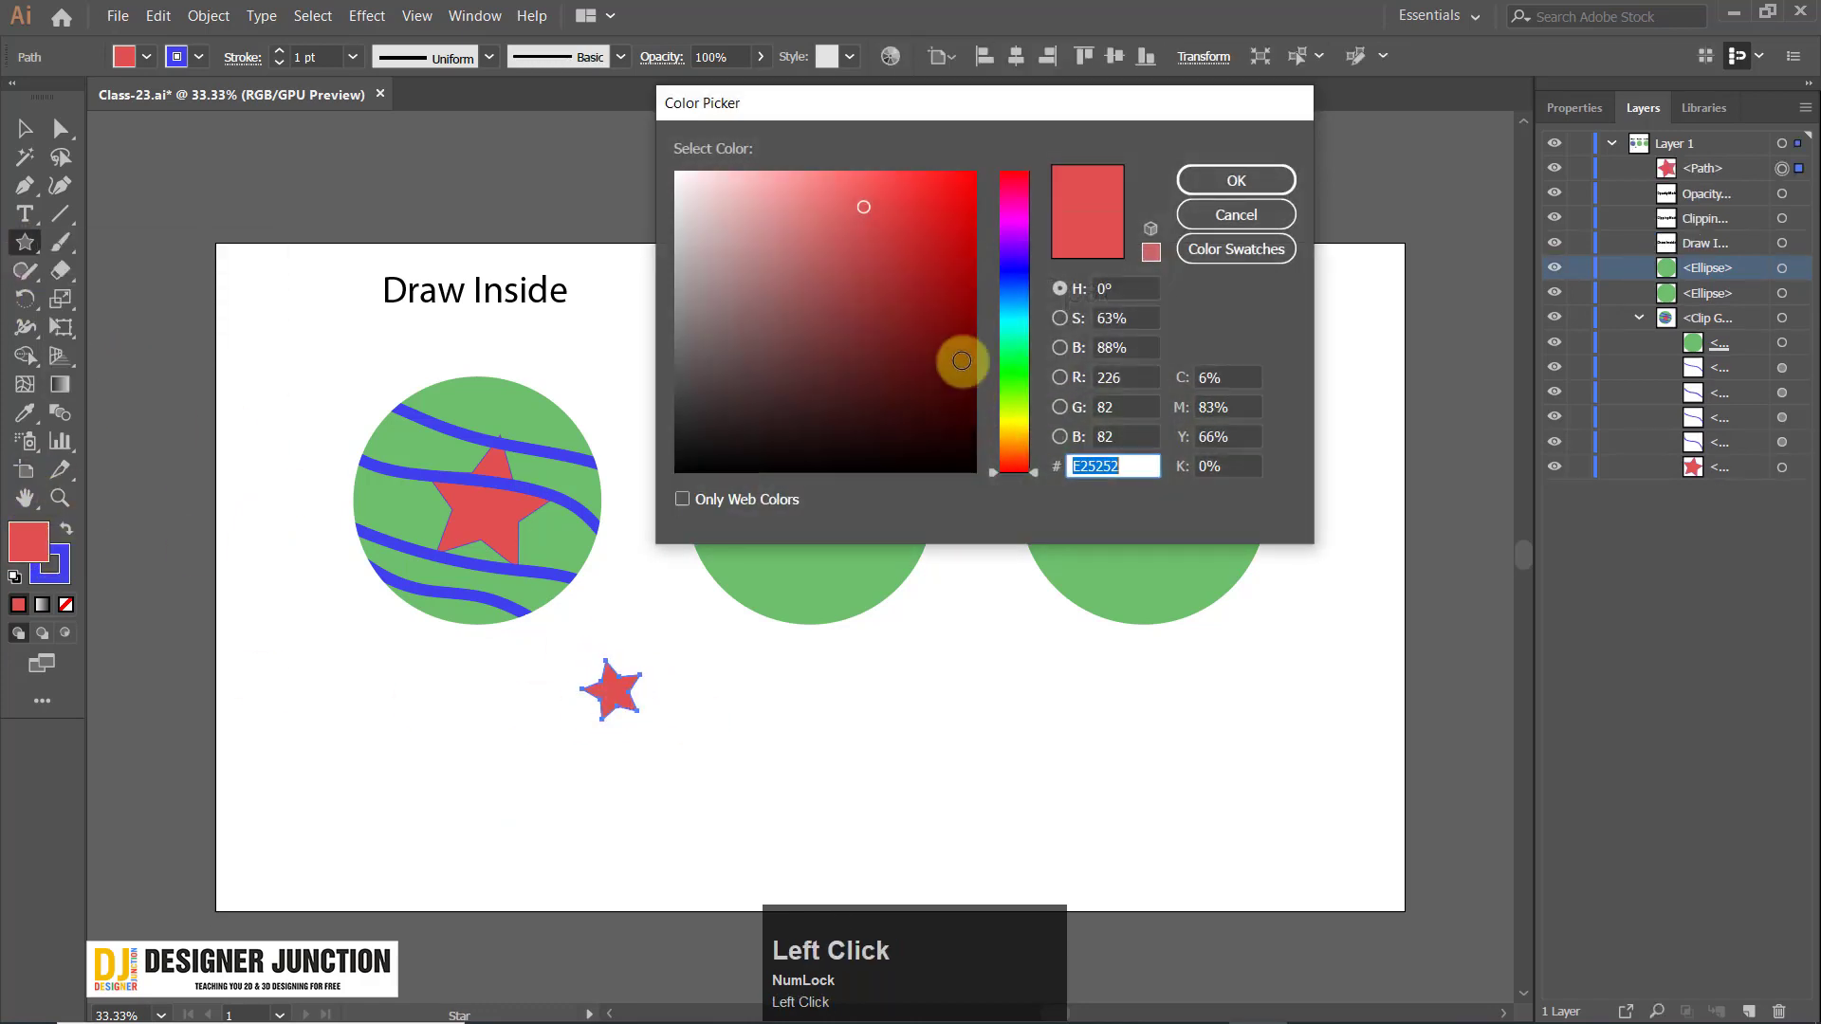
# Change the small star's fill colour to yellow and deselect it.
pyautogui.click(1022, 309)
pyautogui.moveTo(1022, 309); pyautogui.dragTo(1040, 273)
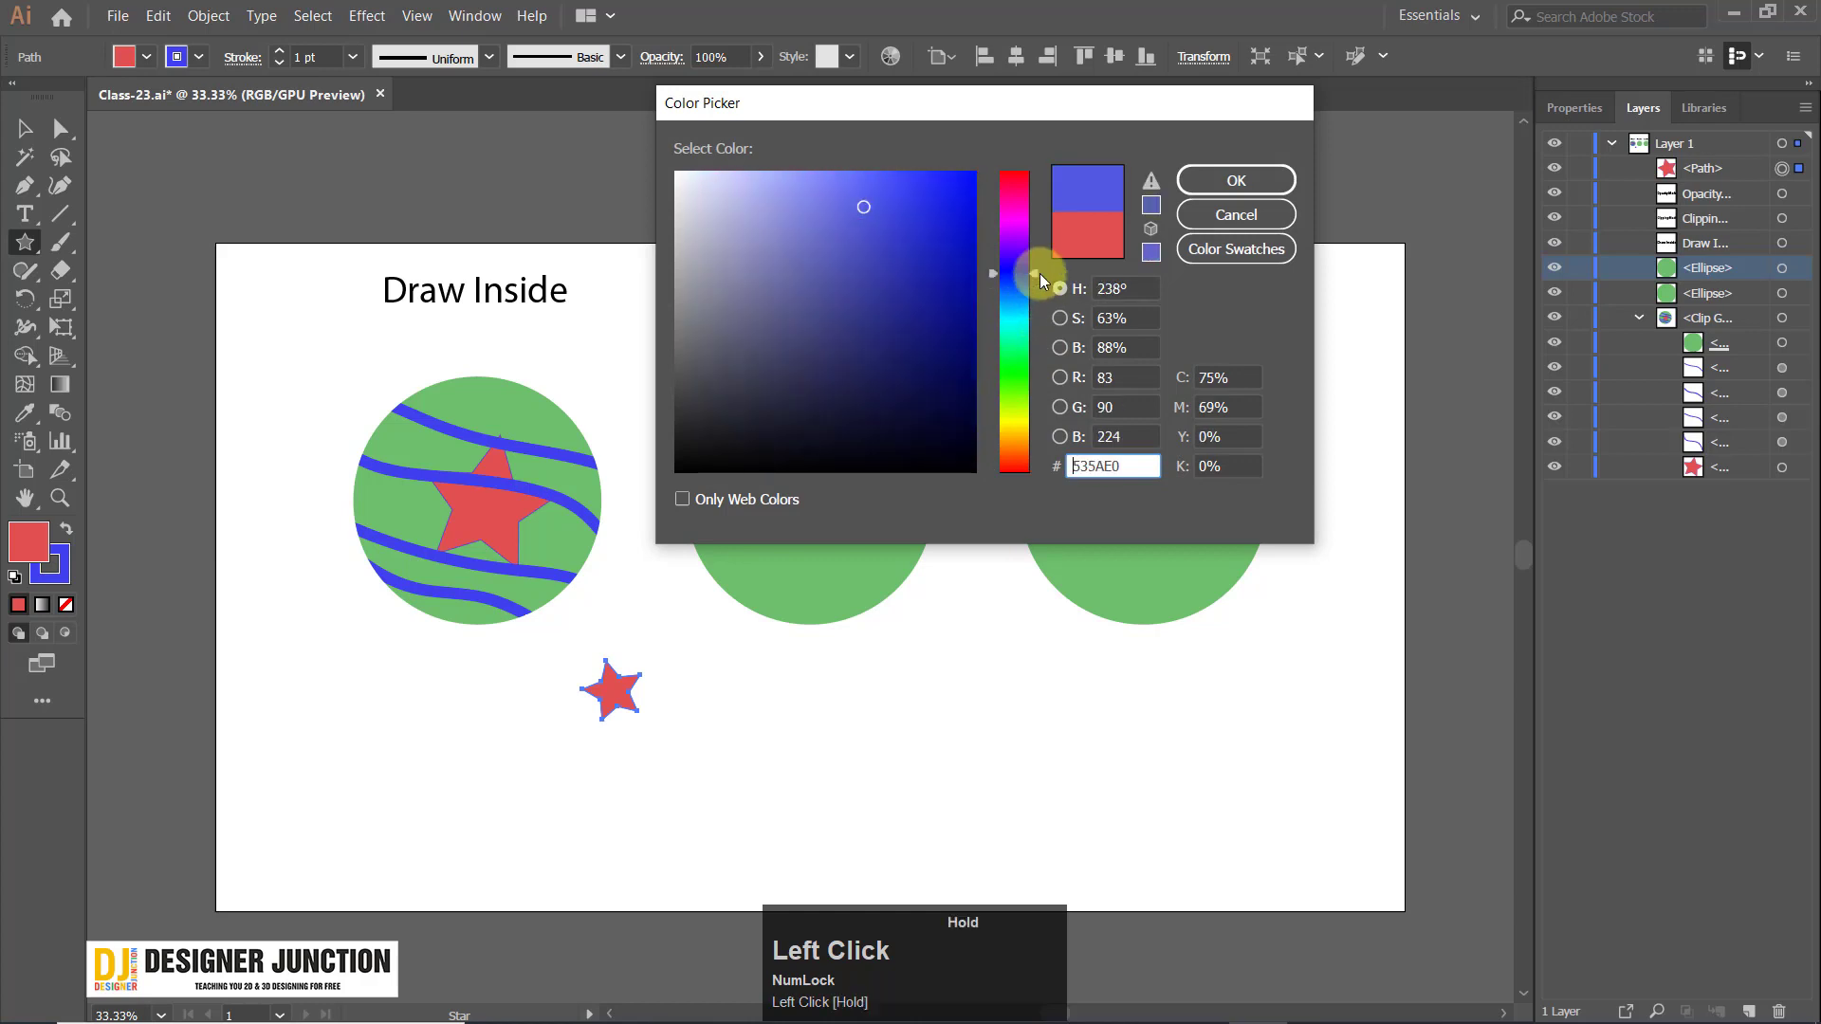
pyautogui.click(1022, 435)
pyautogui.click(1236, 180)
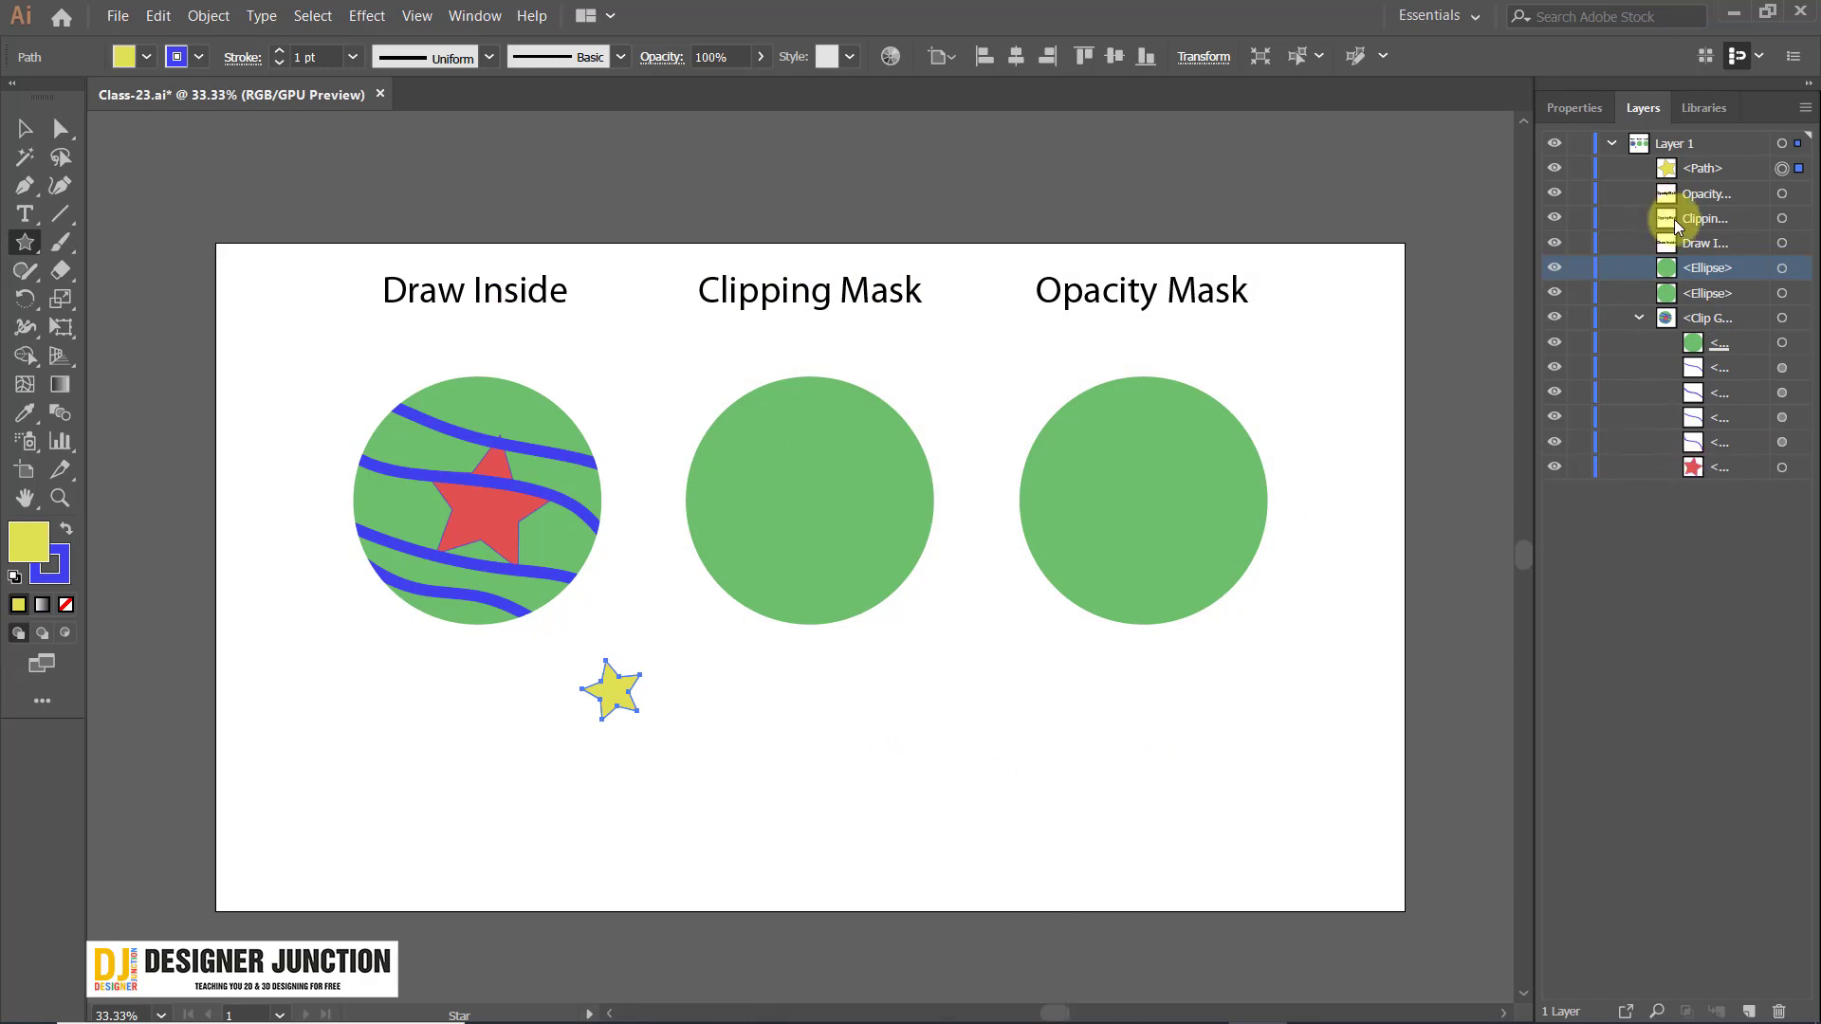
pyautogui.click(25, 131)
pyautogui.click(708, 173)
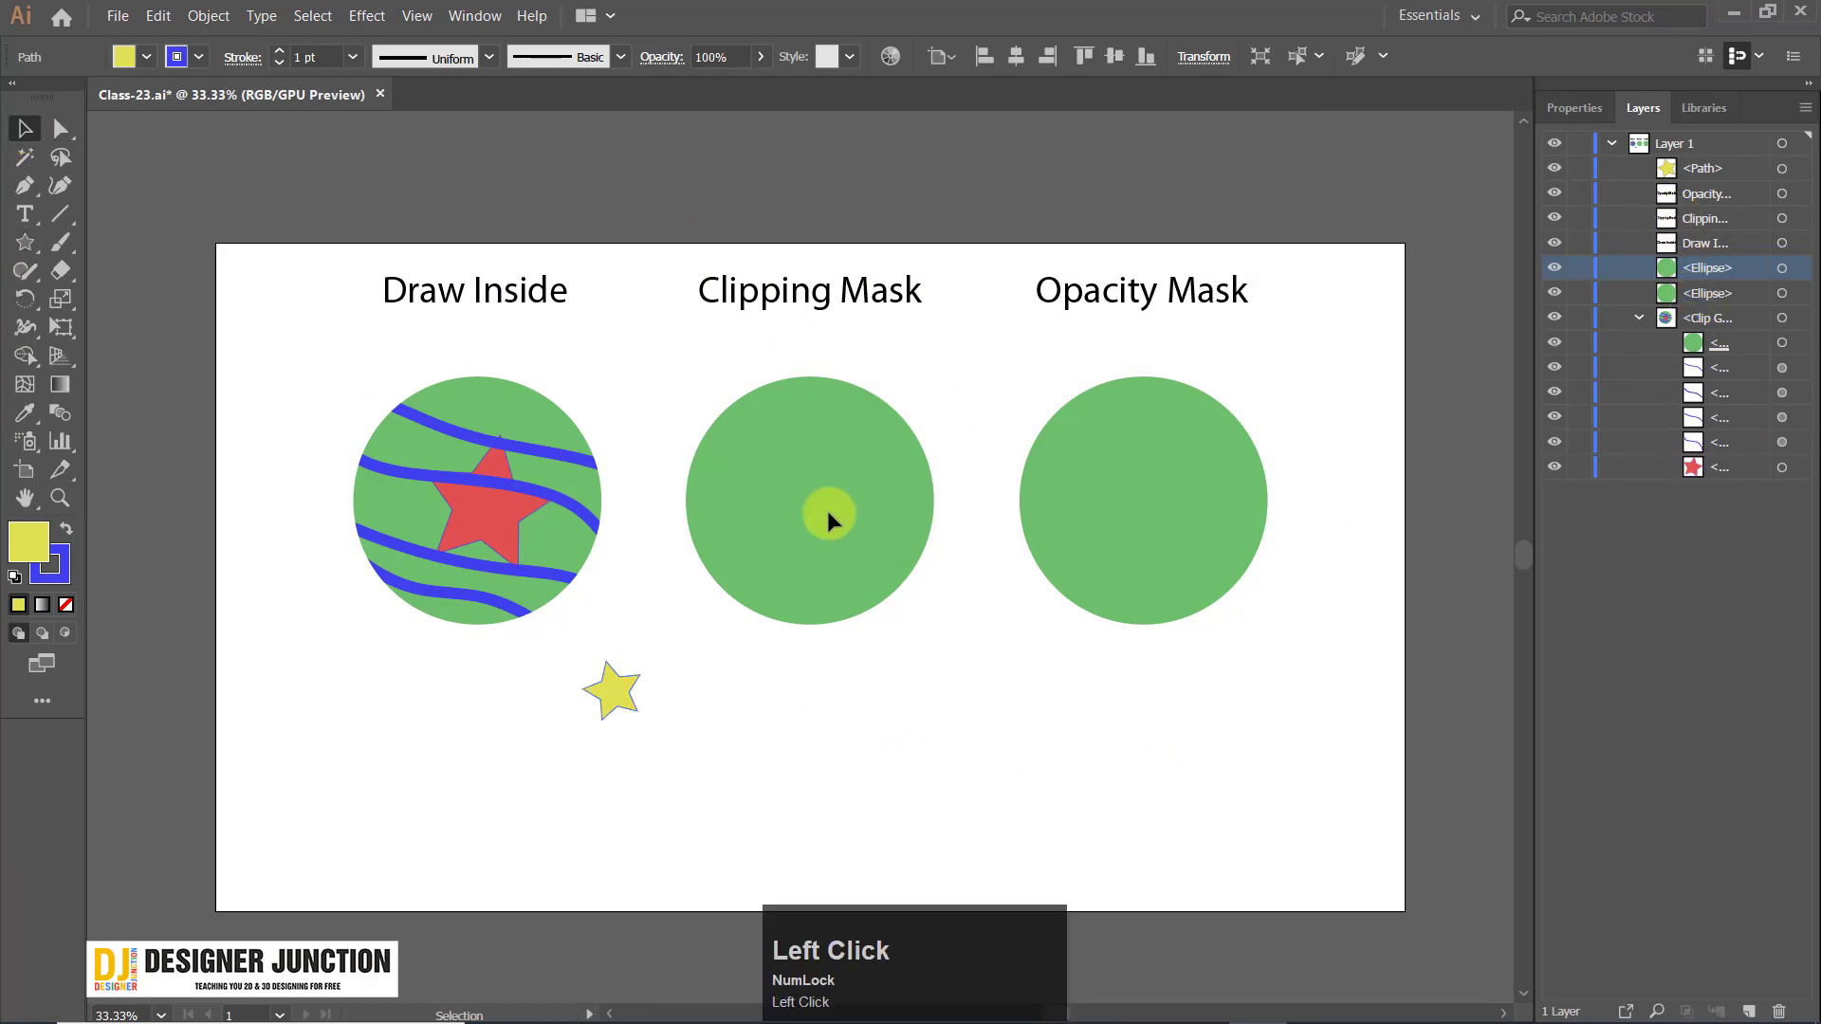
# Move the yellow star just outside the Draw Inside circle, place it in the clip group beneath the second brush stroke, and undo that placement.
pyautogui.moveTo(612, 690); pyautogui.dragTo(641, 587)
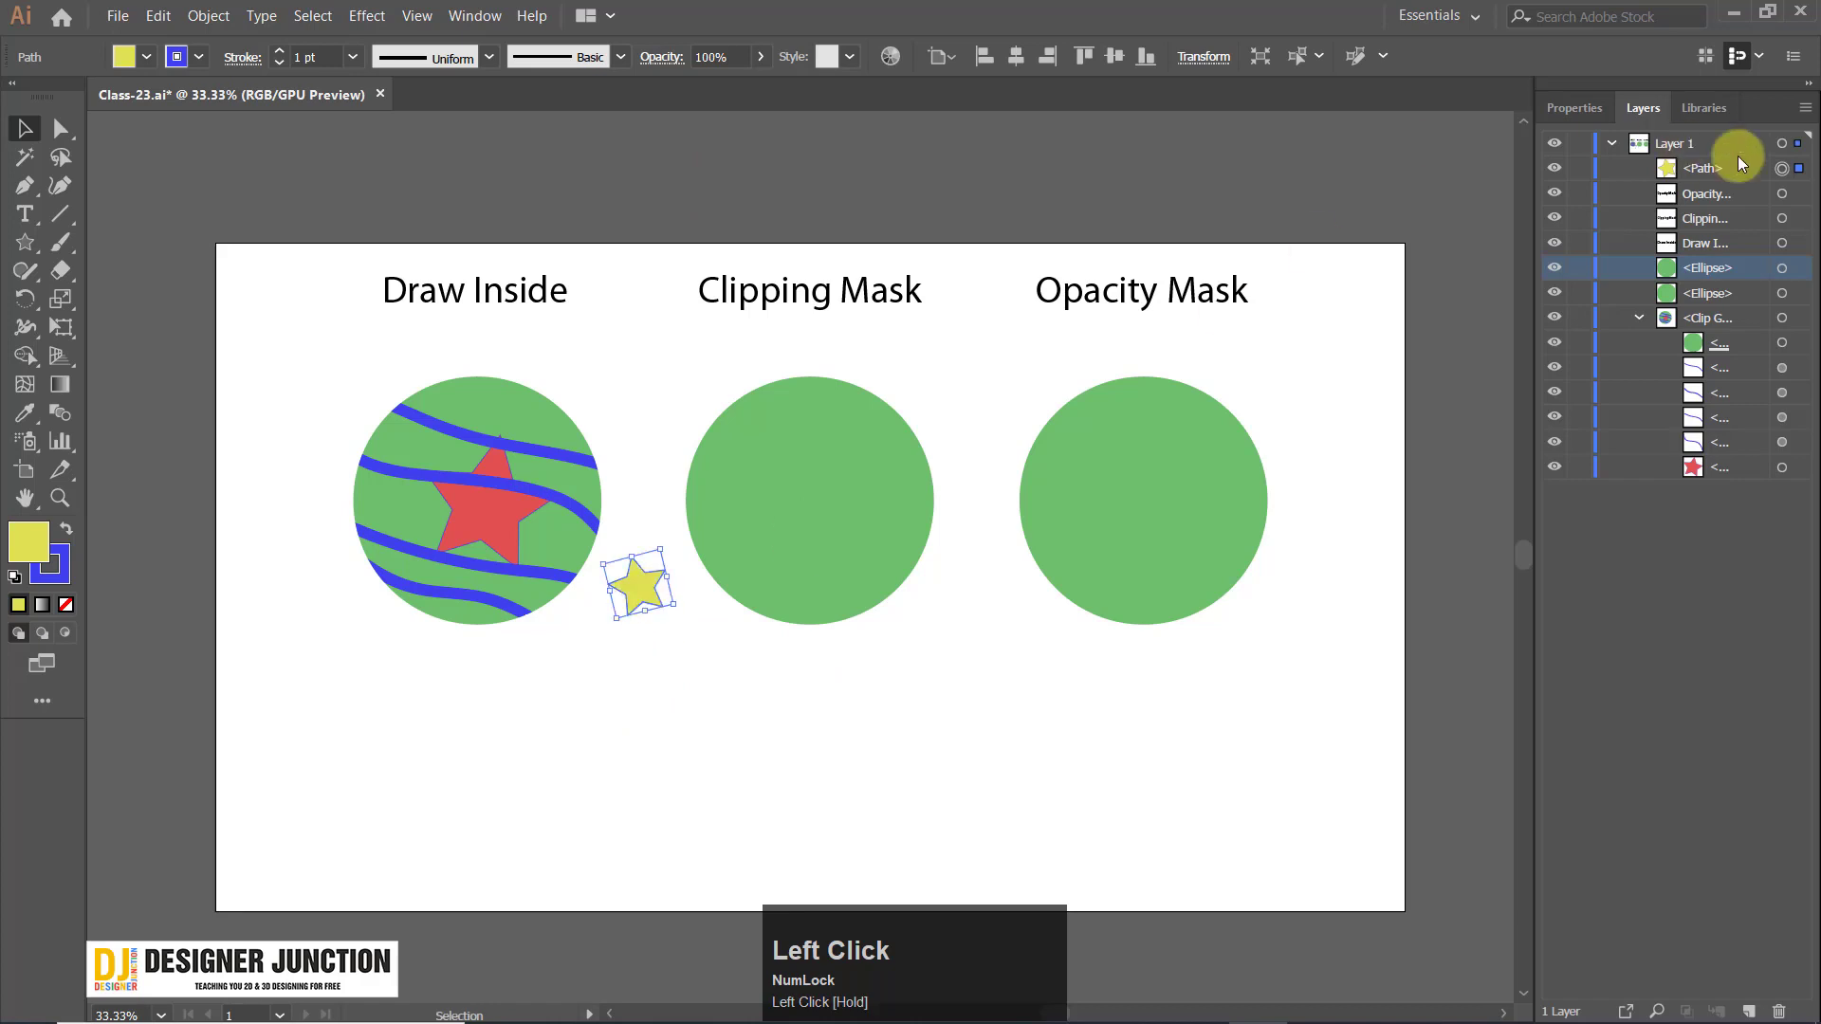
pyautogui.click(1700, 167)
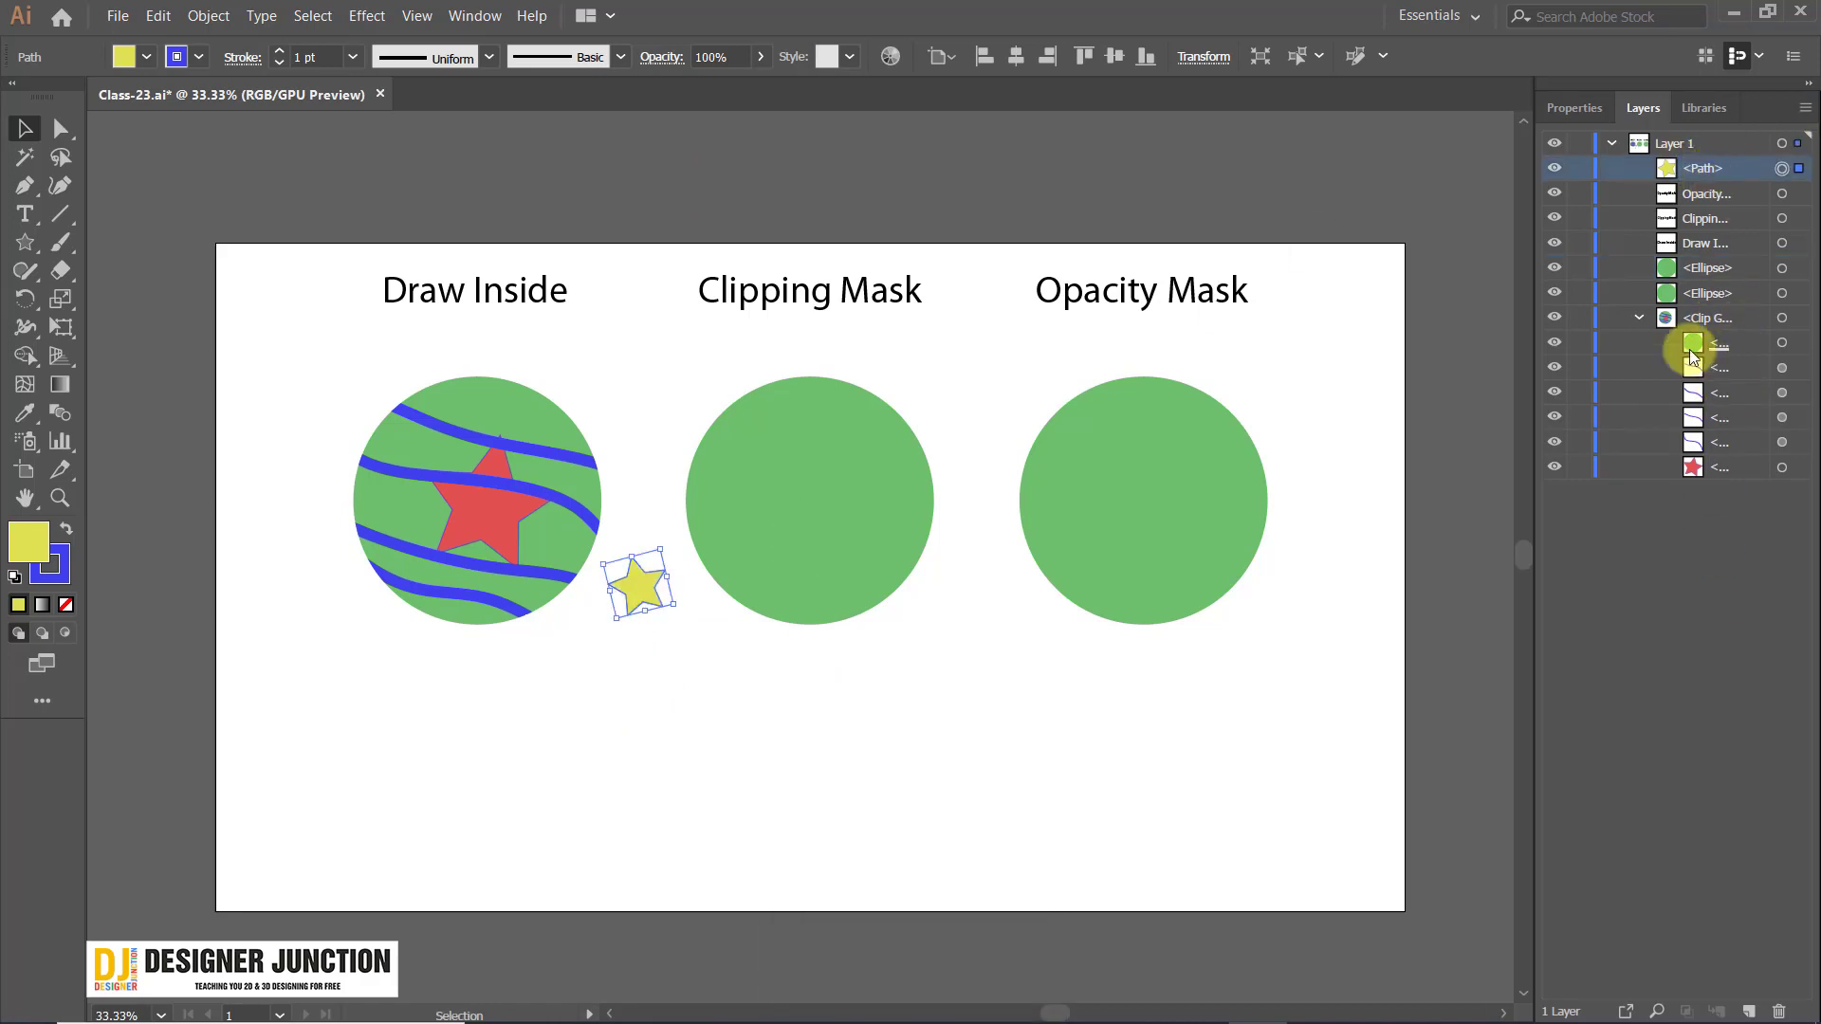
pyautogui.click(1639, 317)
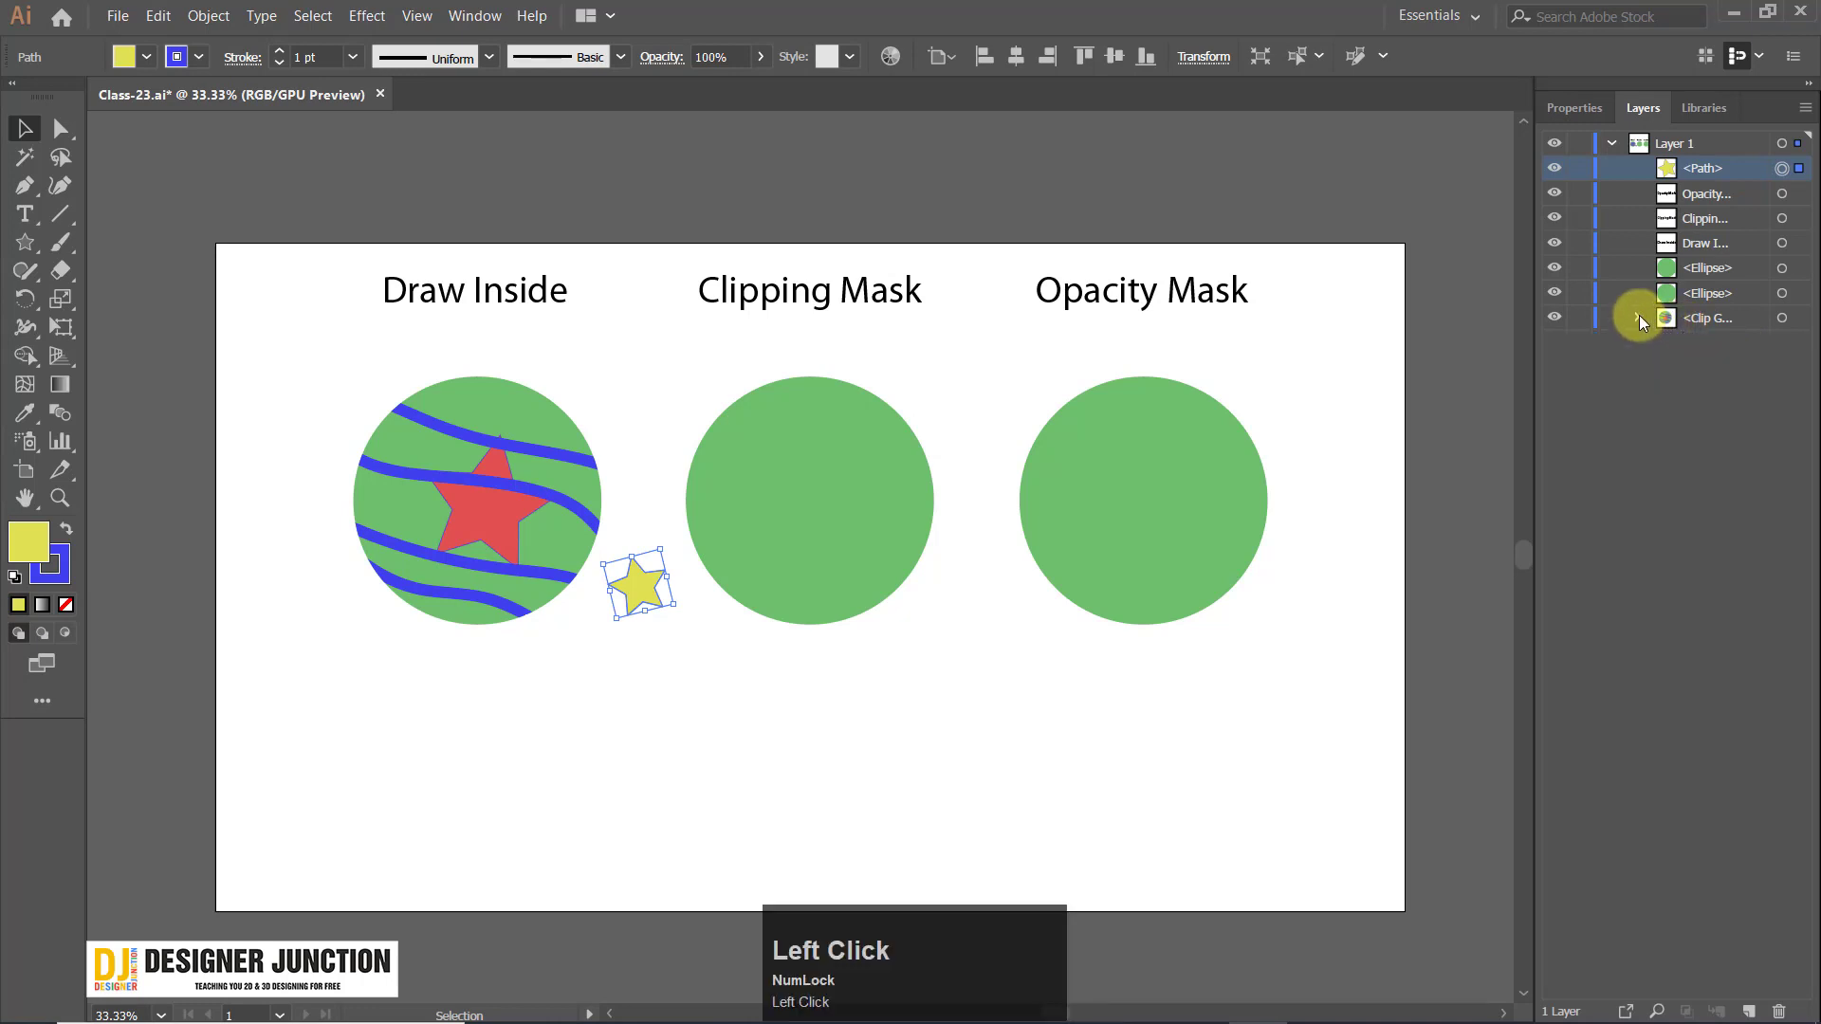
pyautogui.click(1639, 317)
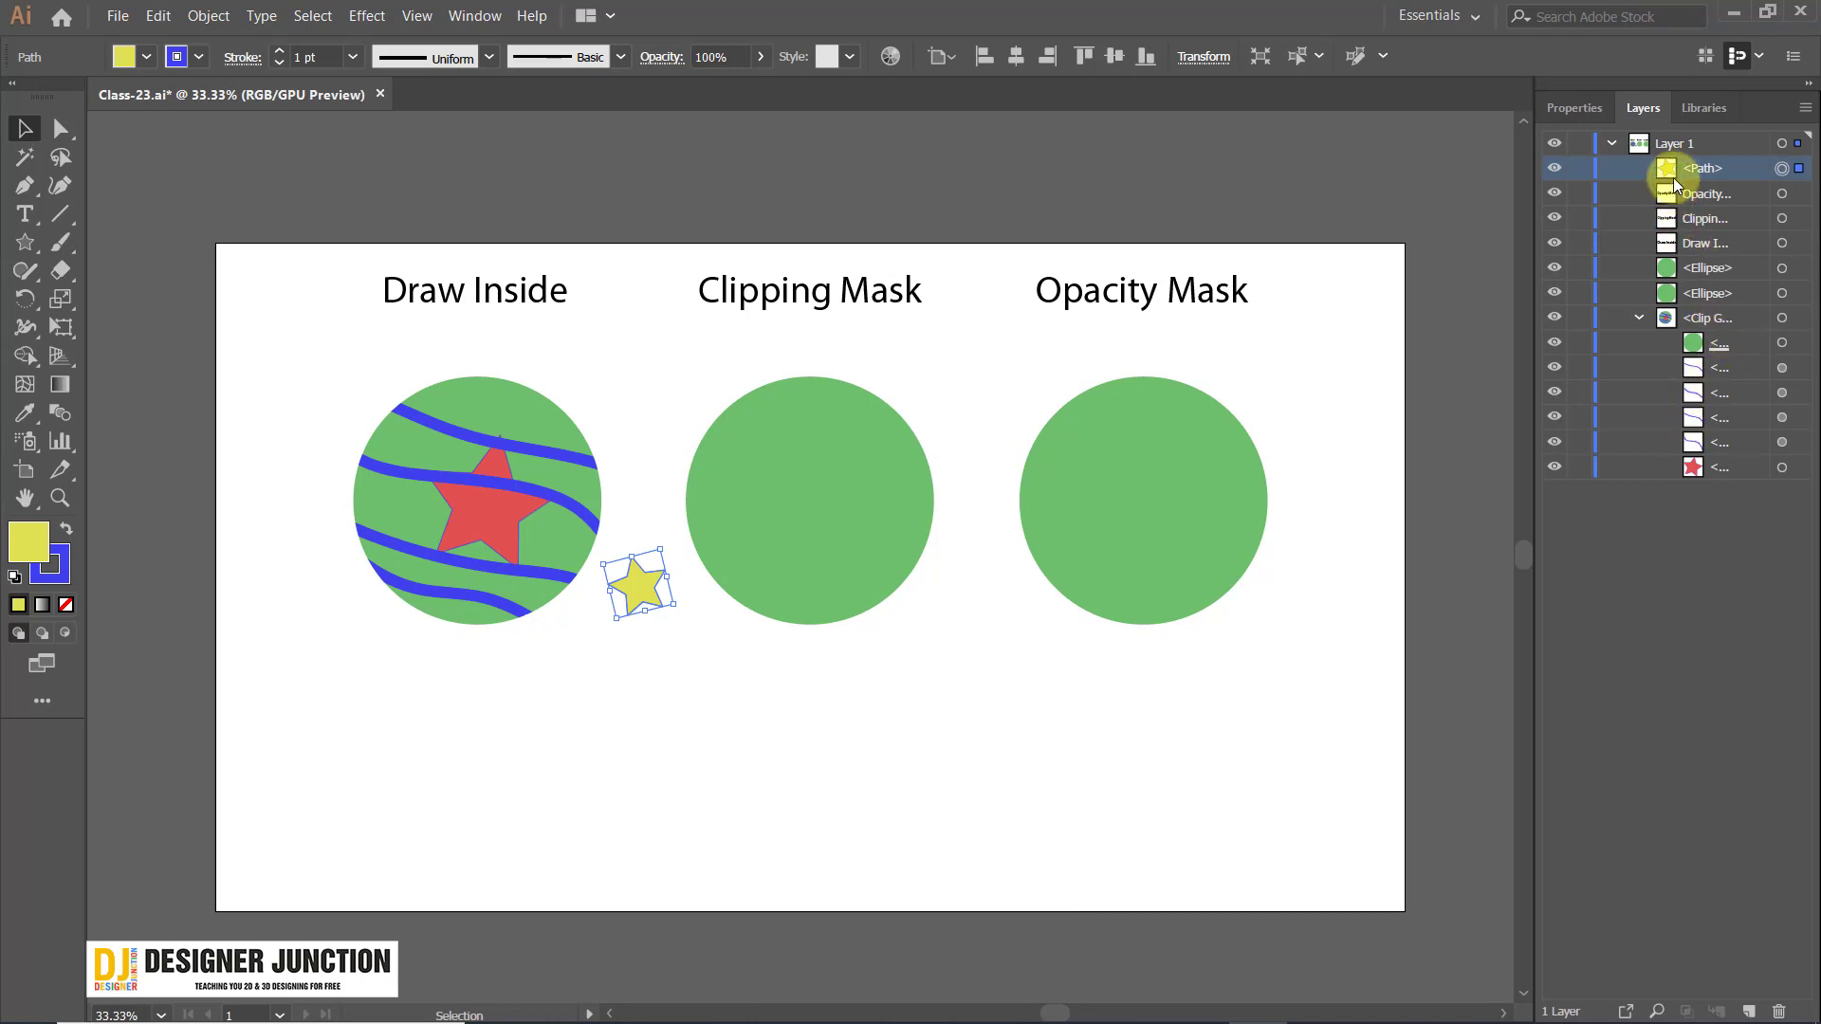
pyautogui.moveTo(1676, 168); pyautogui.dragTo(1722, 396)
pyautogui.click(617, 704)
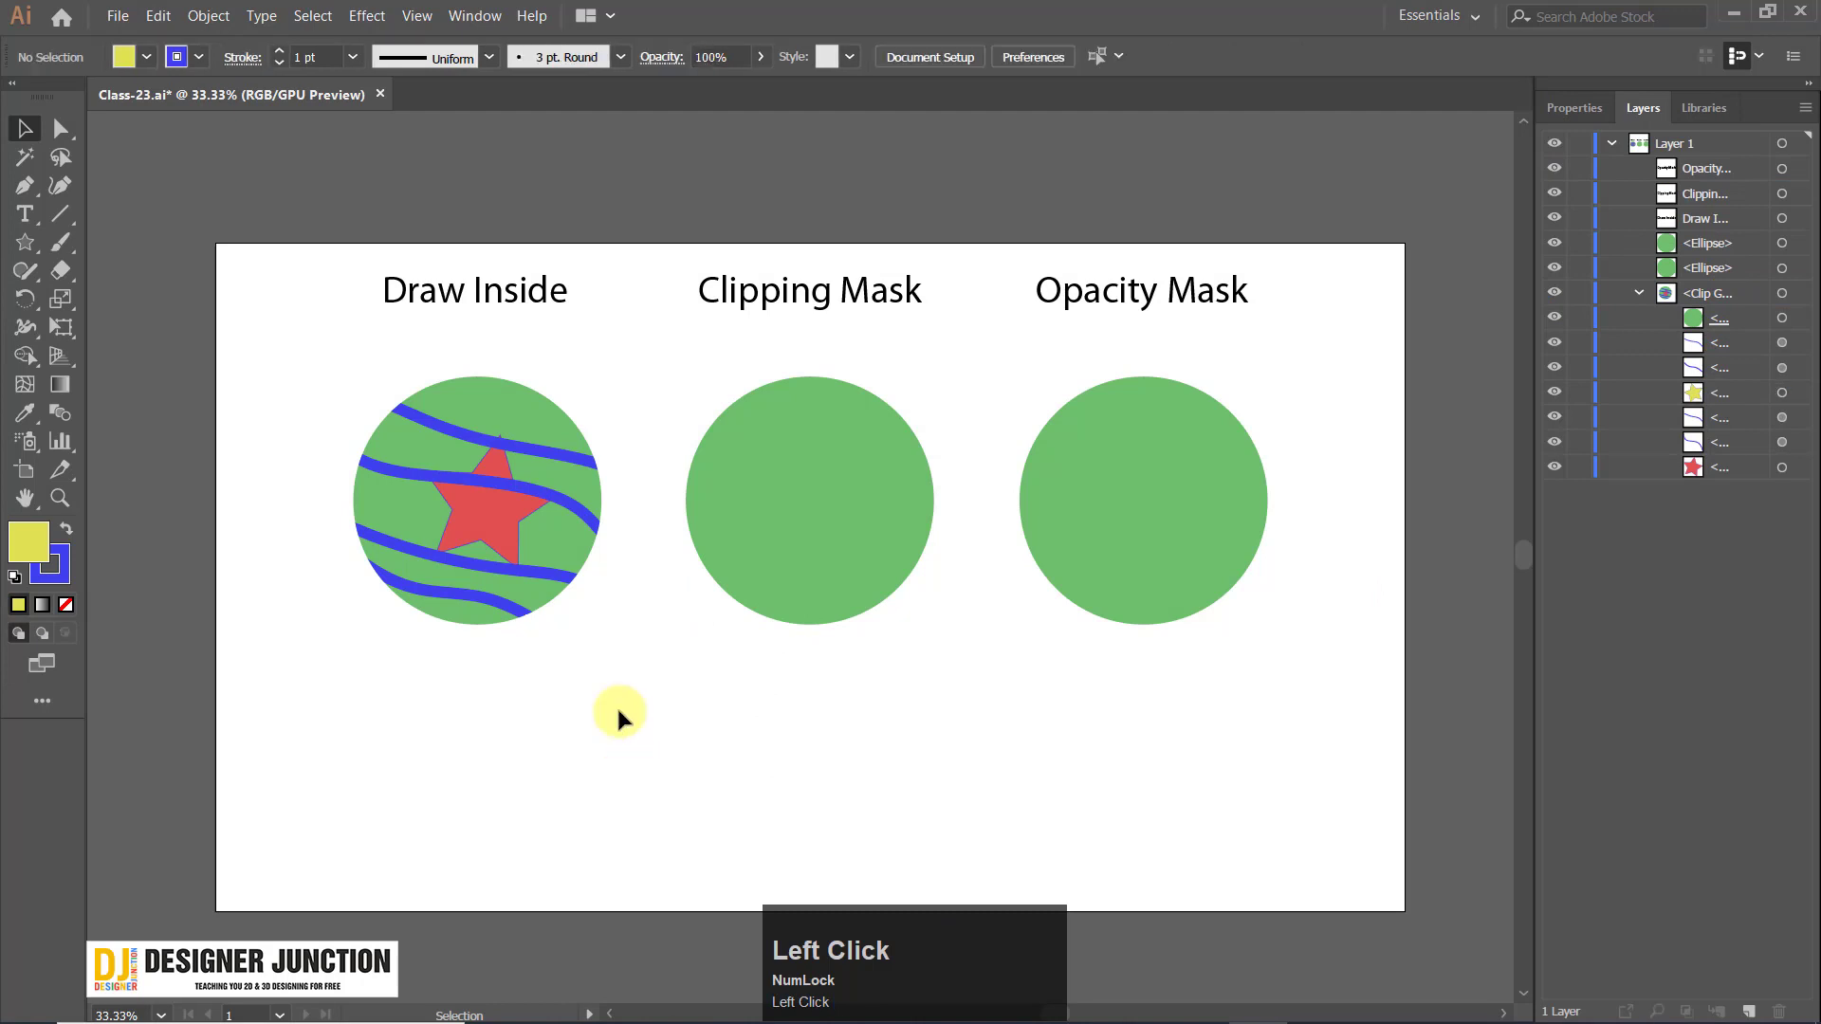
pyautogui.hotkey('ctrl', 'z')
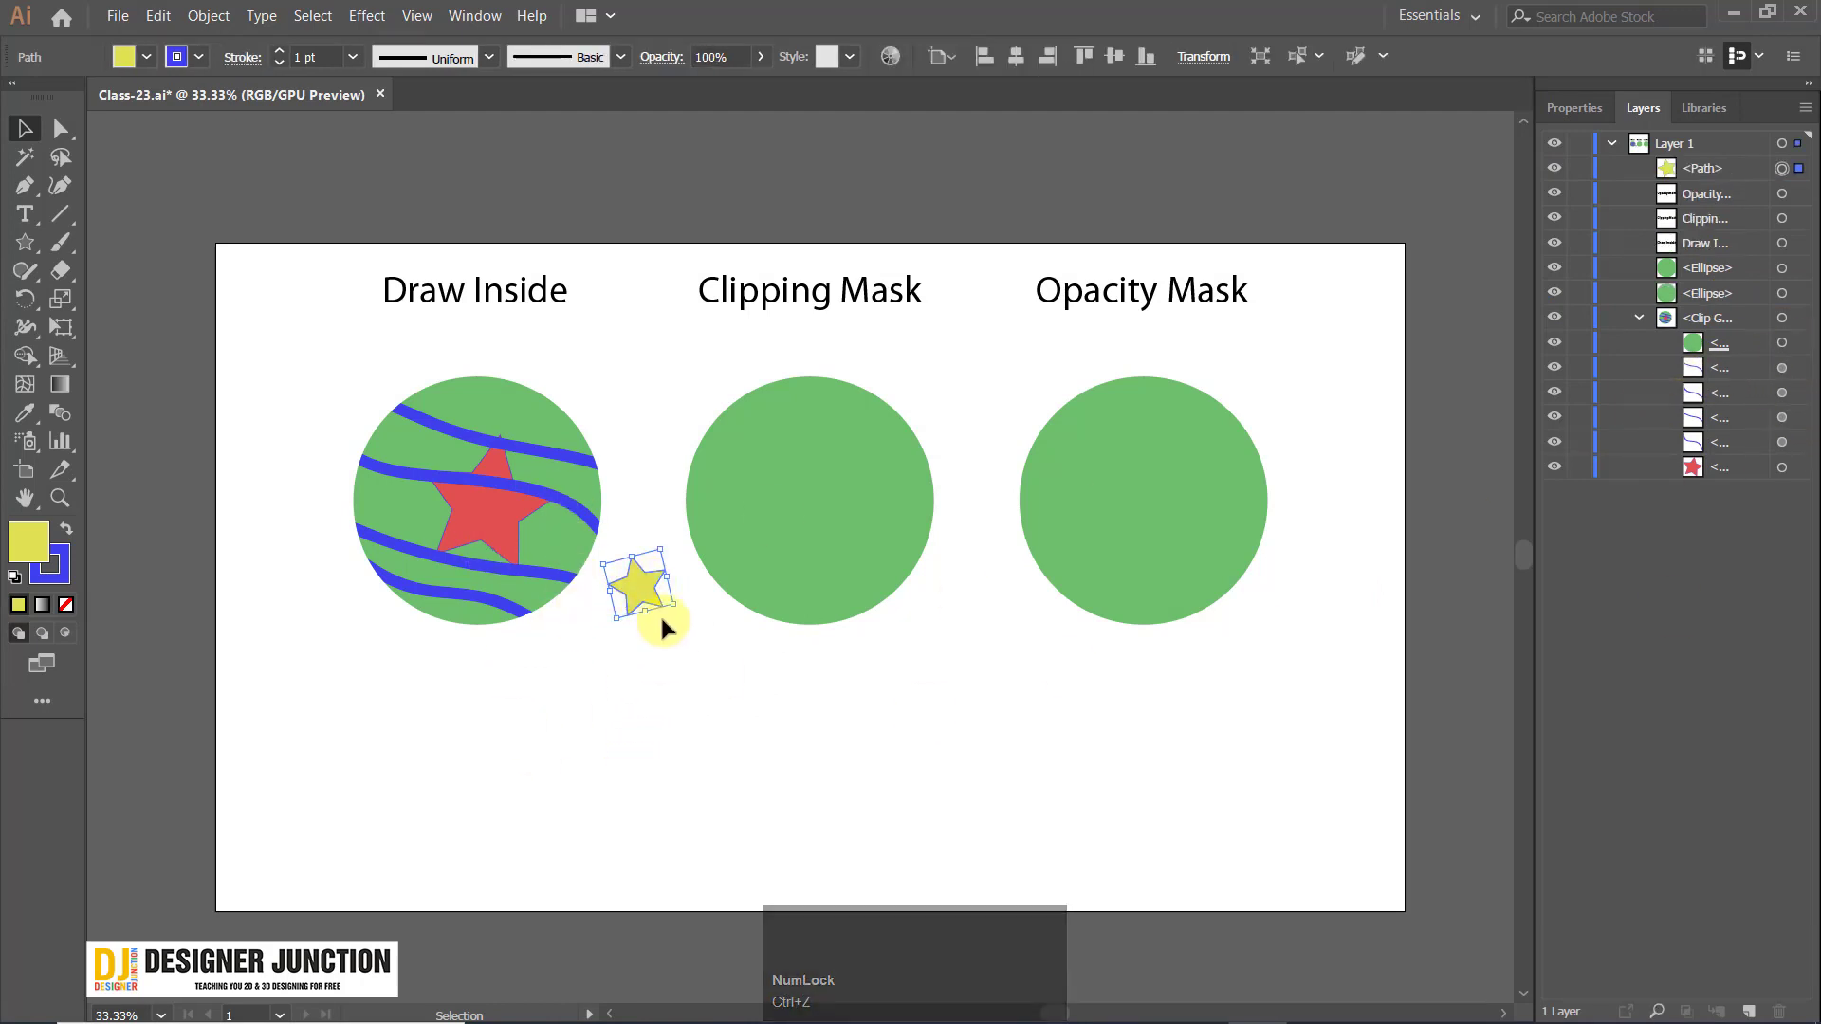
# Move the yellow star onto the Draw Inside circle beside the red star and place it in the clip group above the brush strokes.
pyautogui.moveTo(641, 588); pyautogui.dragTo(404, 514)
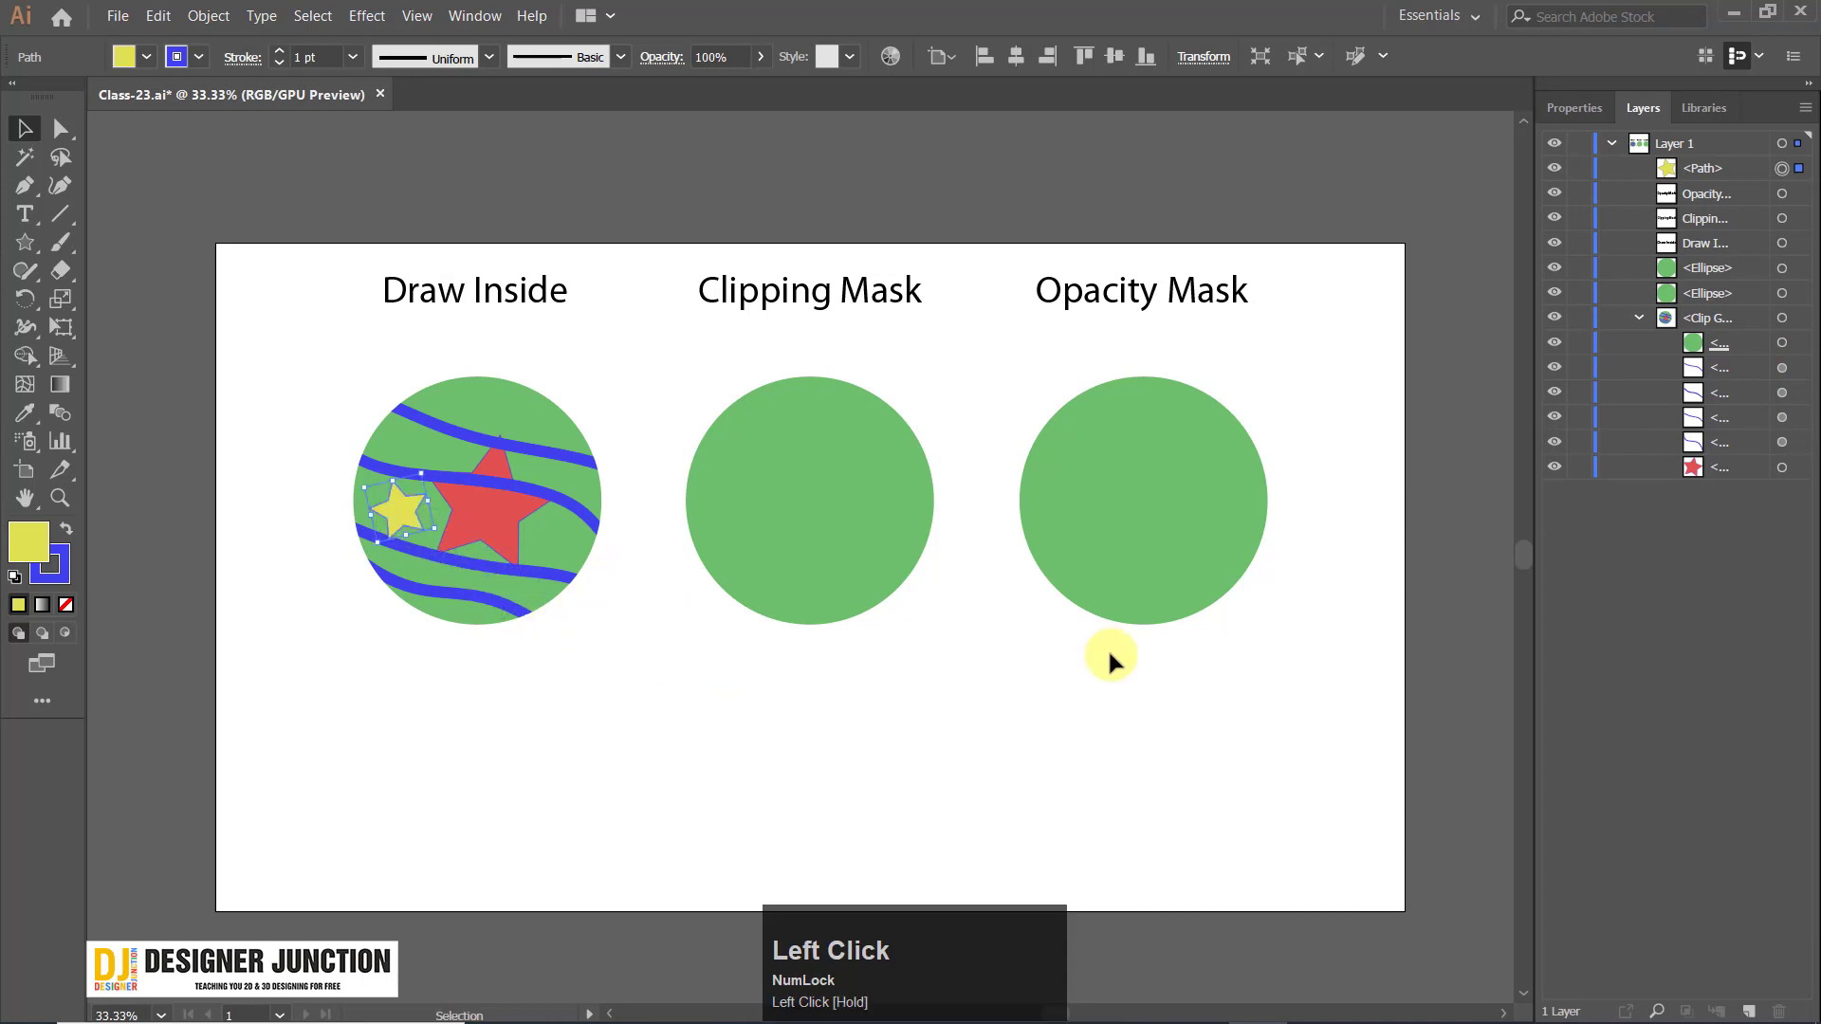
pyautogui.moveTo(1712, 195); pyautogui.dragTo(1712, 354)
pyautogui.click(340, 572)
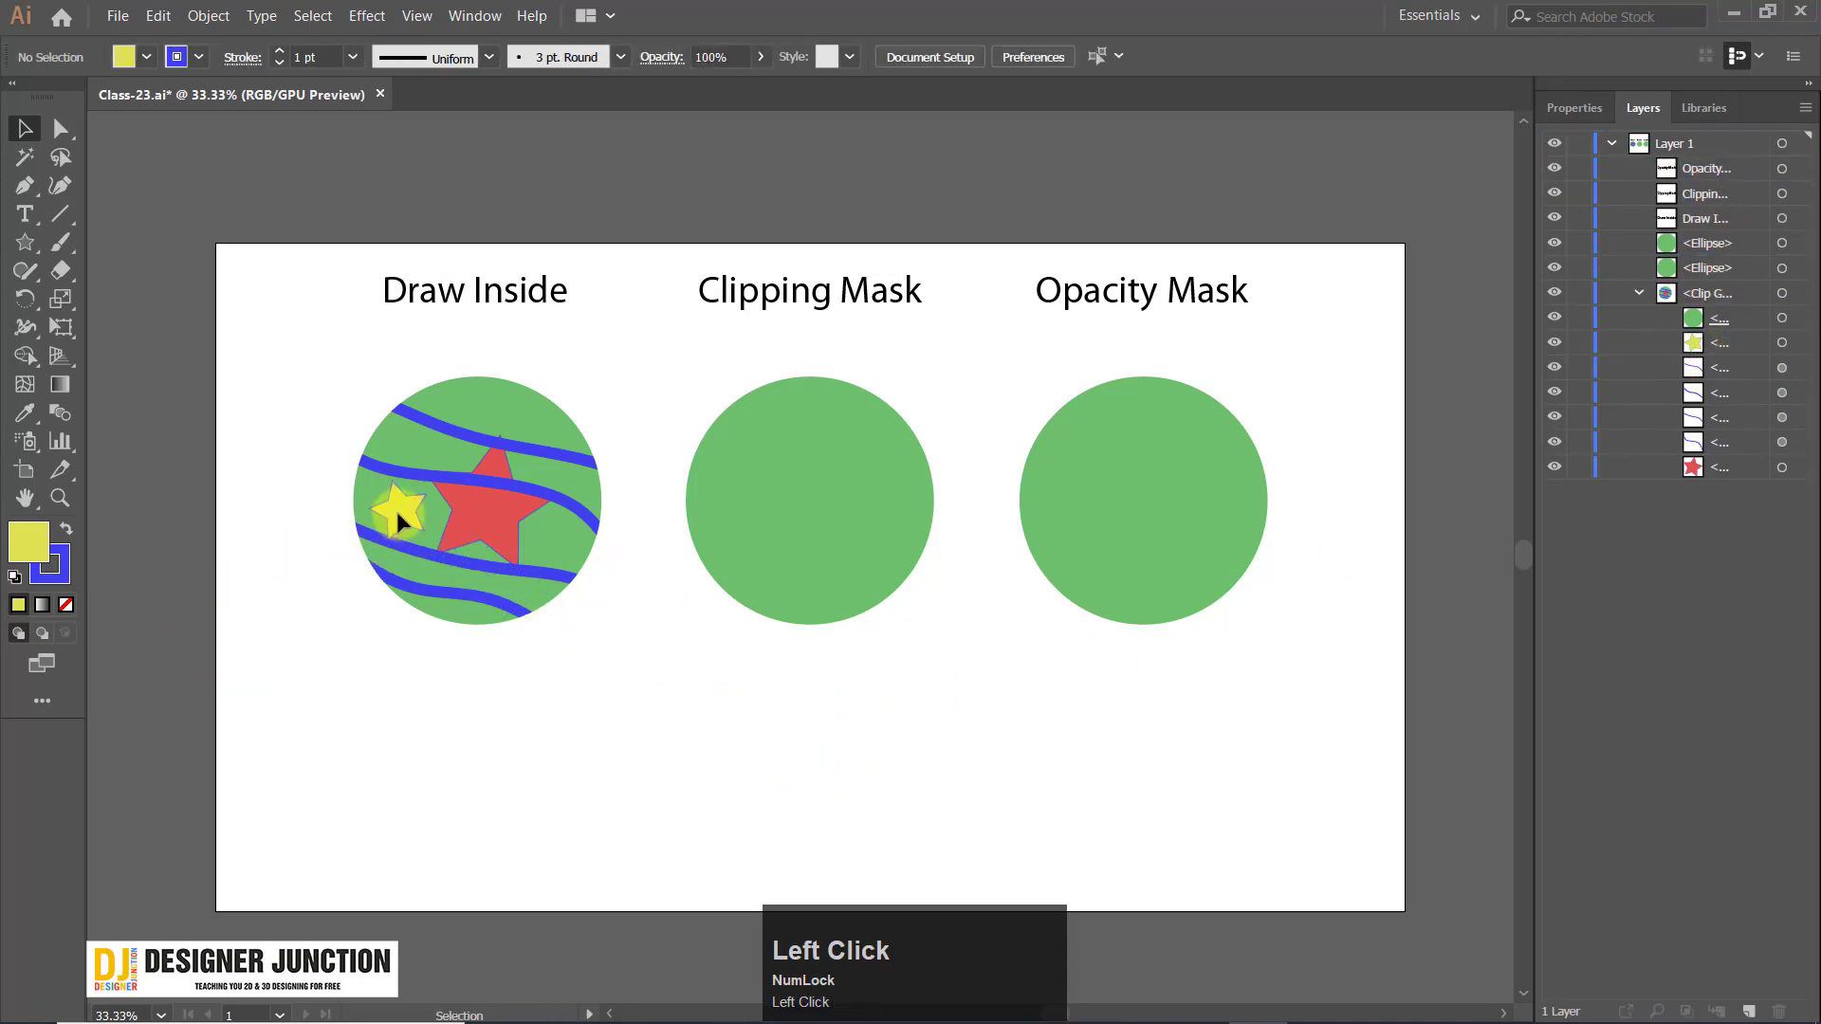
# Try moving the yellow star on the artboard, undo the group's shift, and target only the yellow star within the clip group.
pyautogui.moveTo(397, 510); pyautogui.dragTo(369, 534)
pyautogui.hotkey('ctrl', 'z')
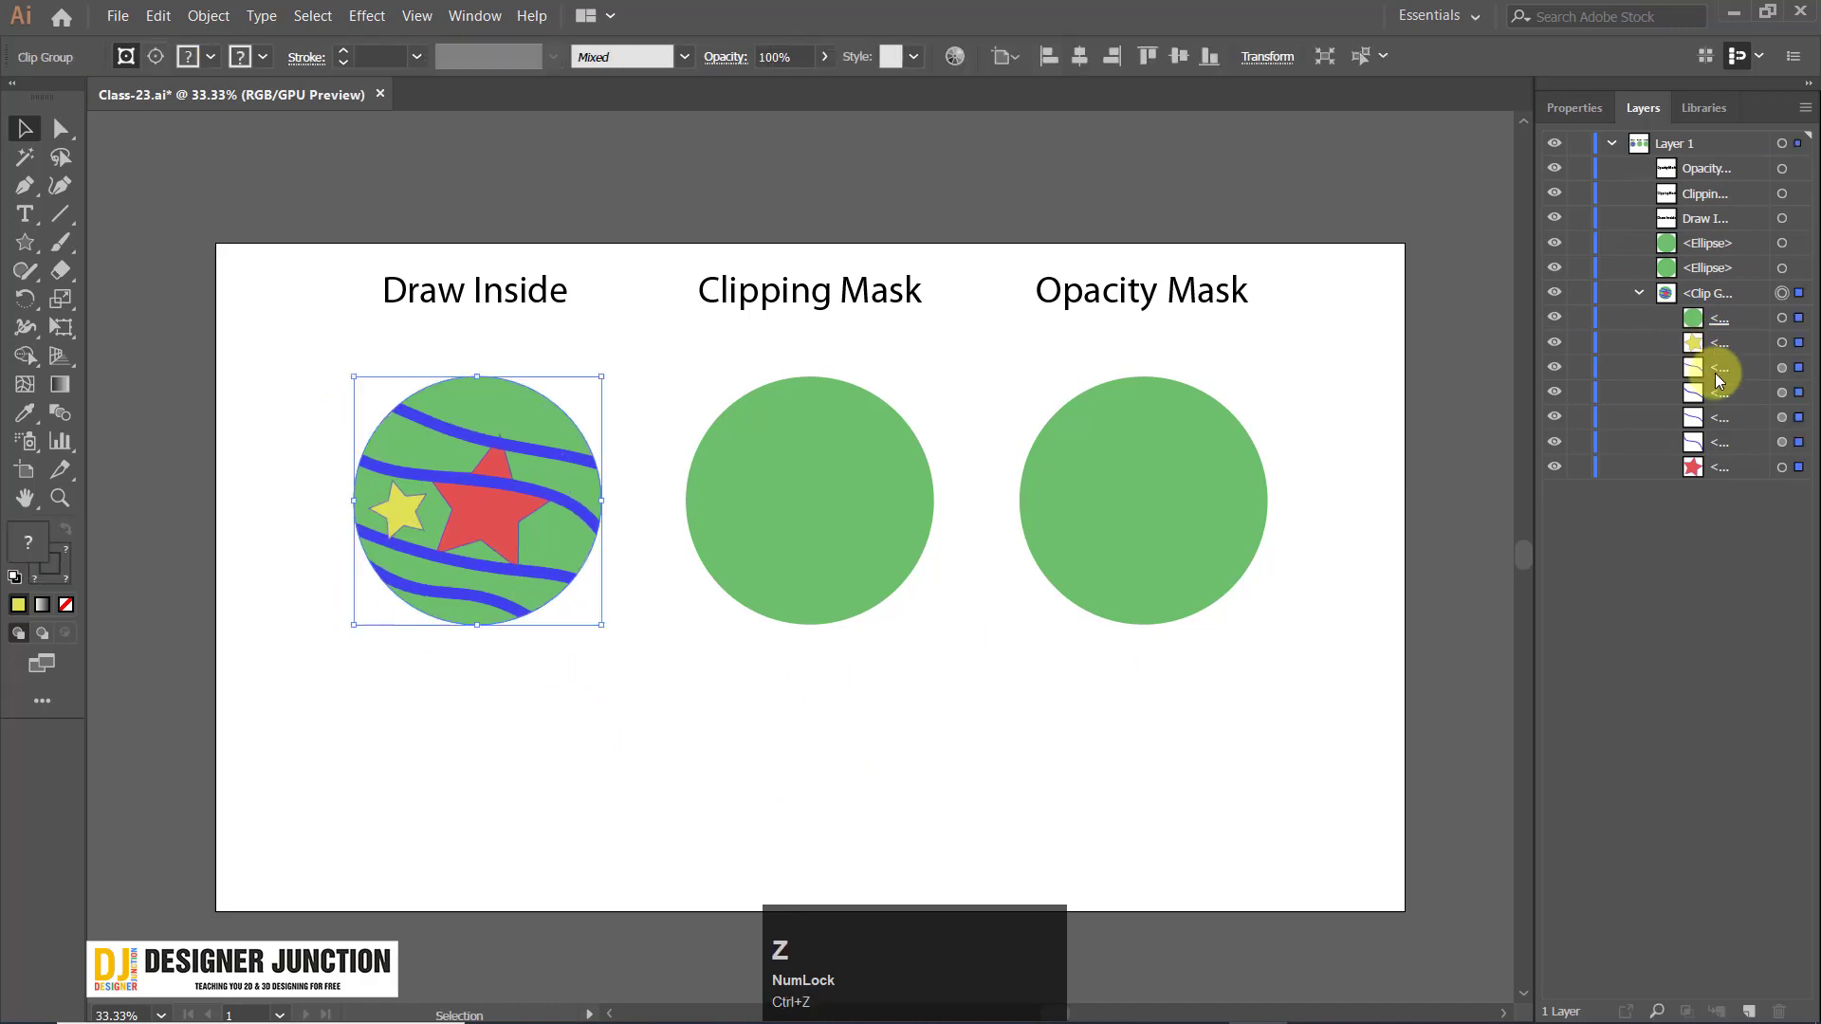
pyautogui.click(1782, 342)
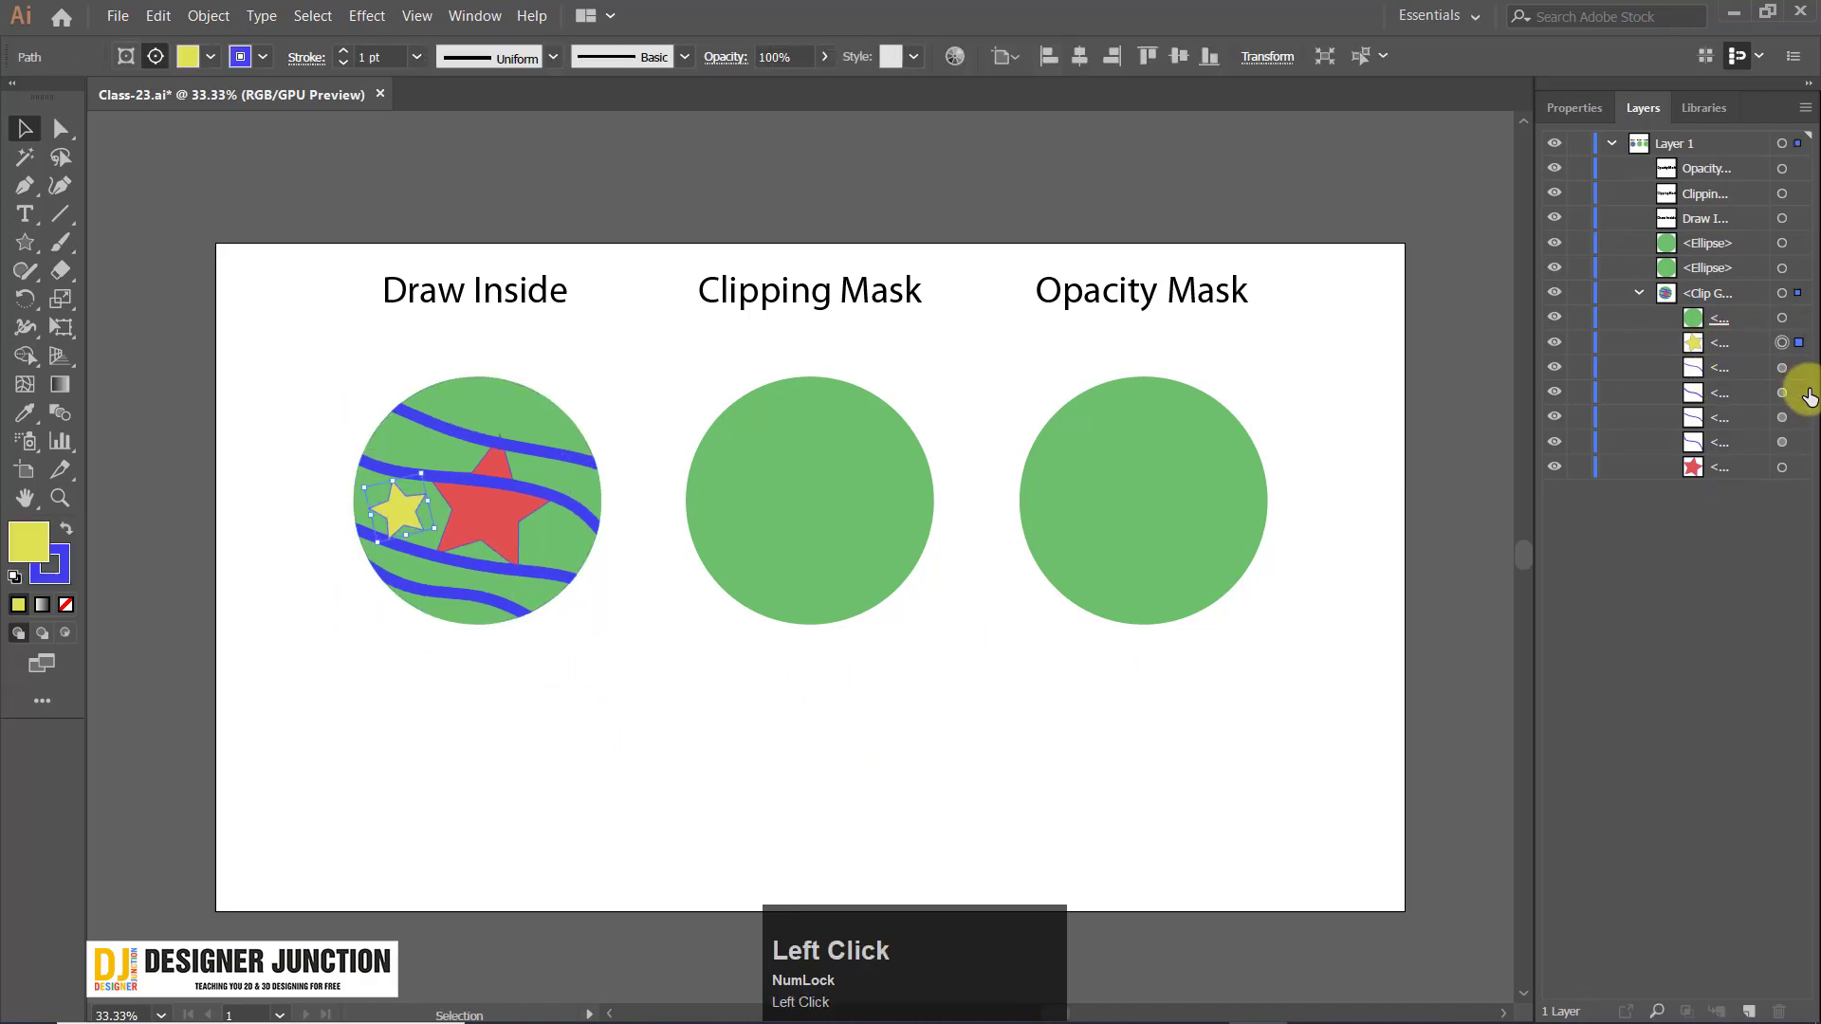
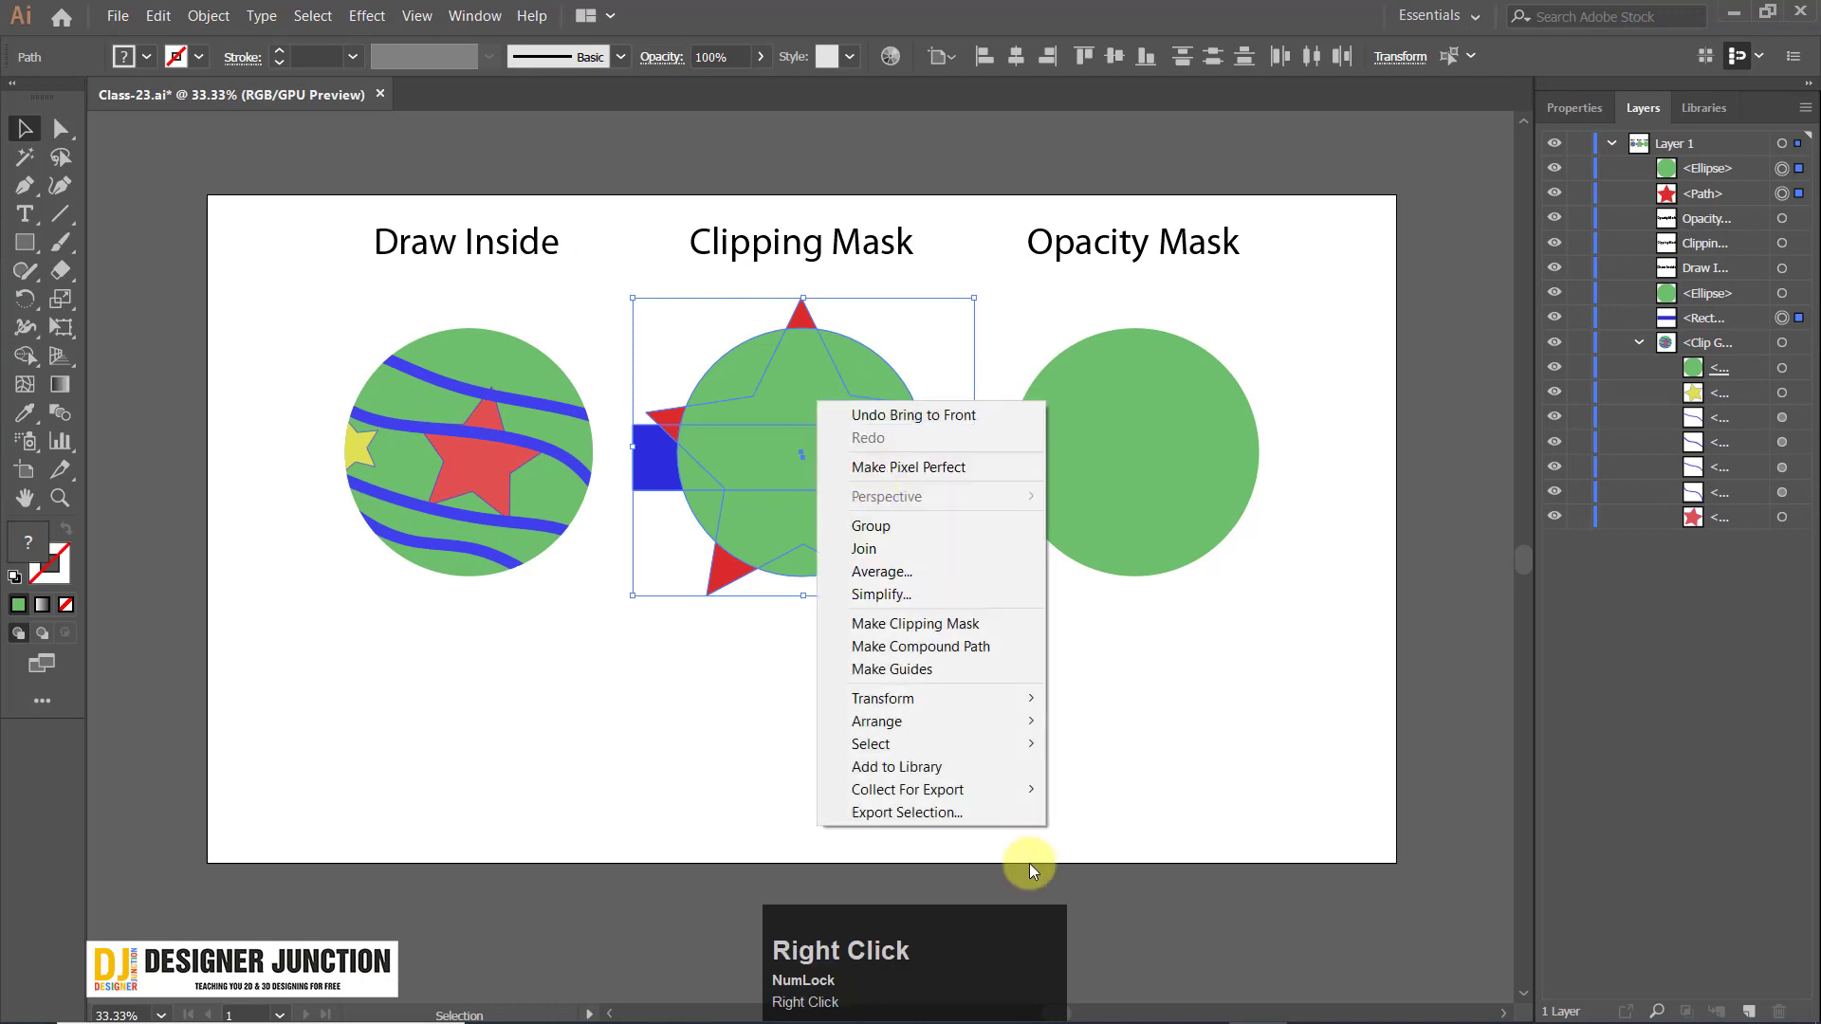
# Make a clipping mask from the front green circle over the selected red star and blue rectangle, and clear the selection.
pyautogui.click(973, 626)
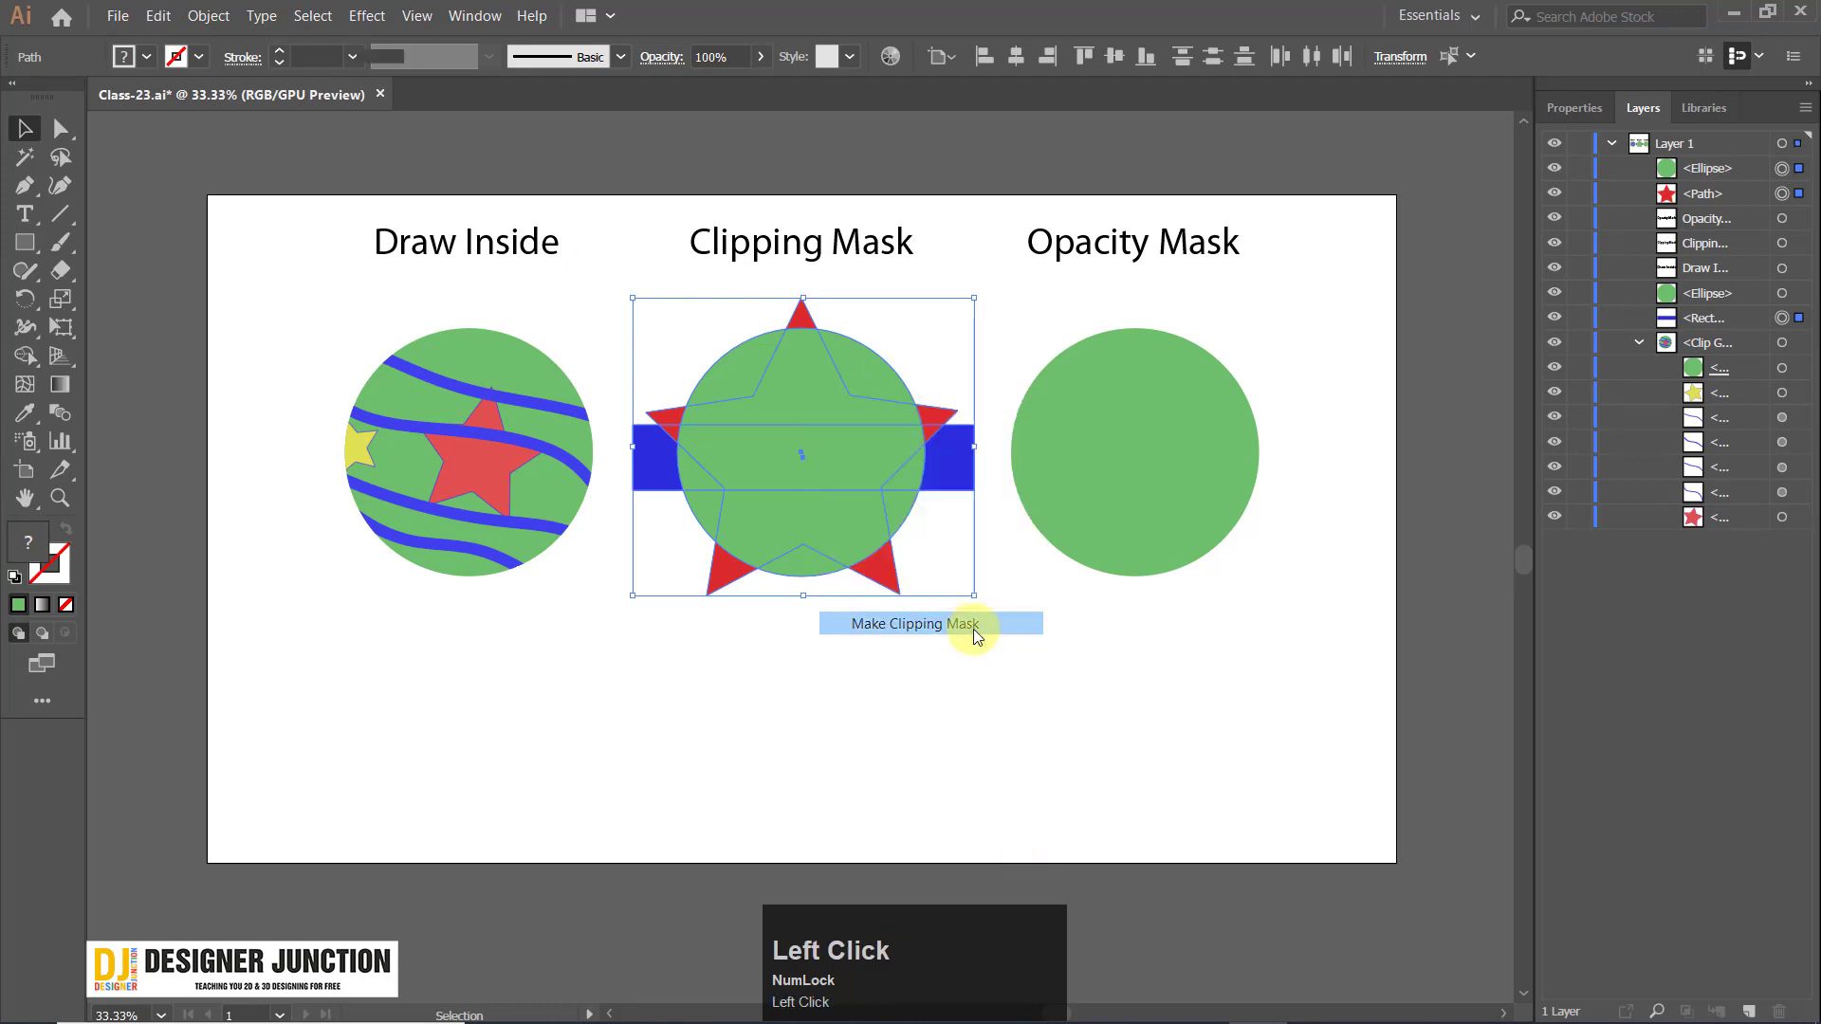
pyautogui.click(1229, 689)
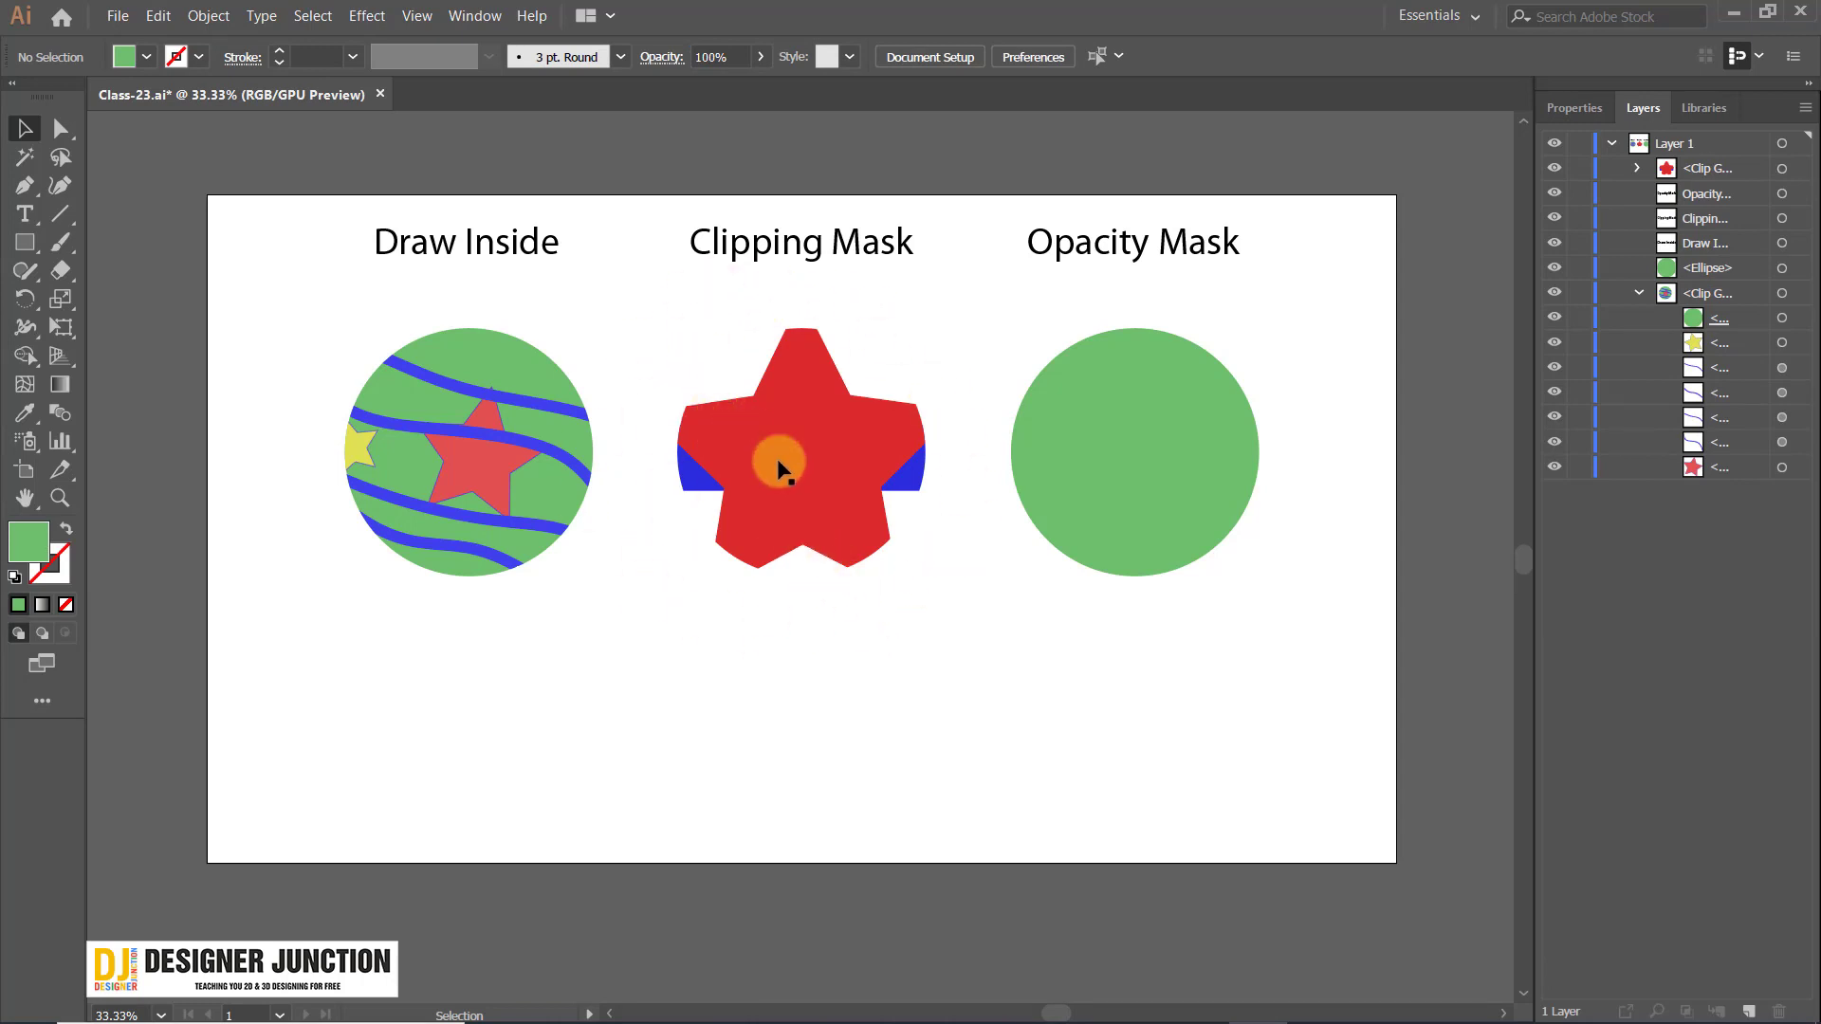
# Undo the clipping mask on the second circle and delete the blue rectangle behind it.
pyautogui.click(895, 491)
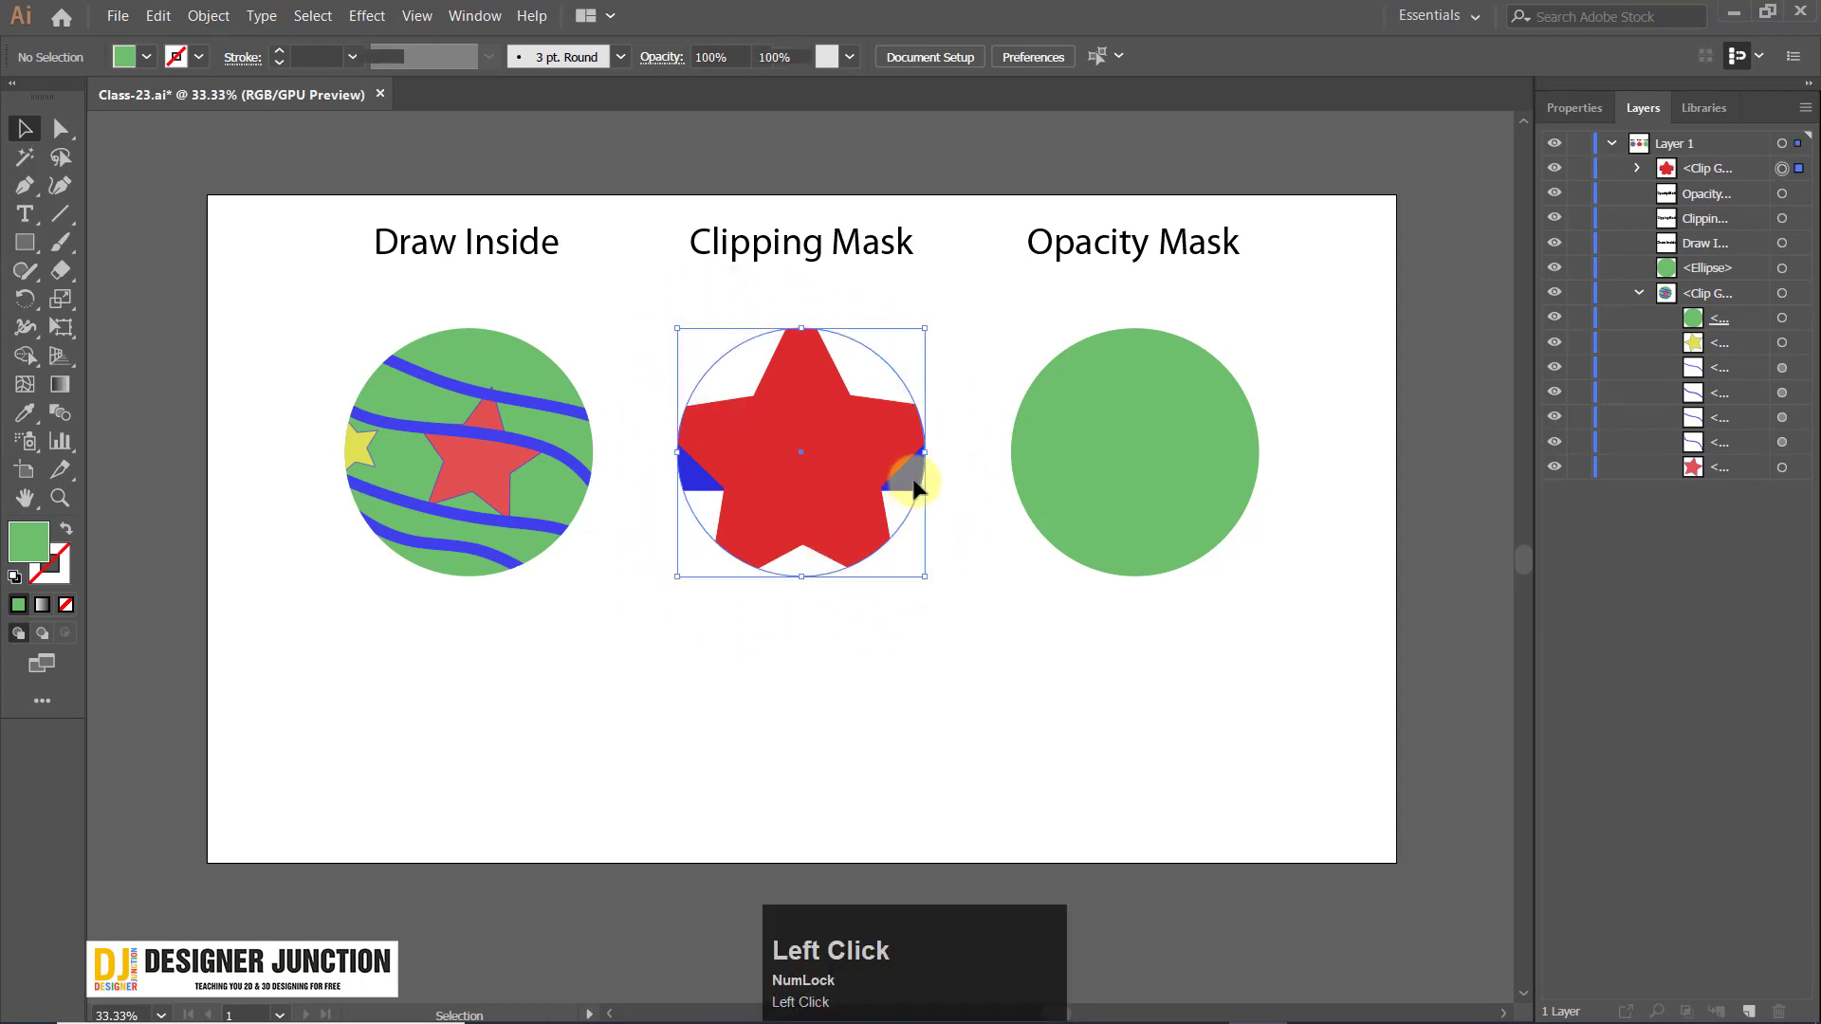
pyautogui.click(997, 630)
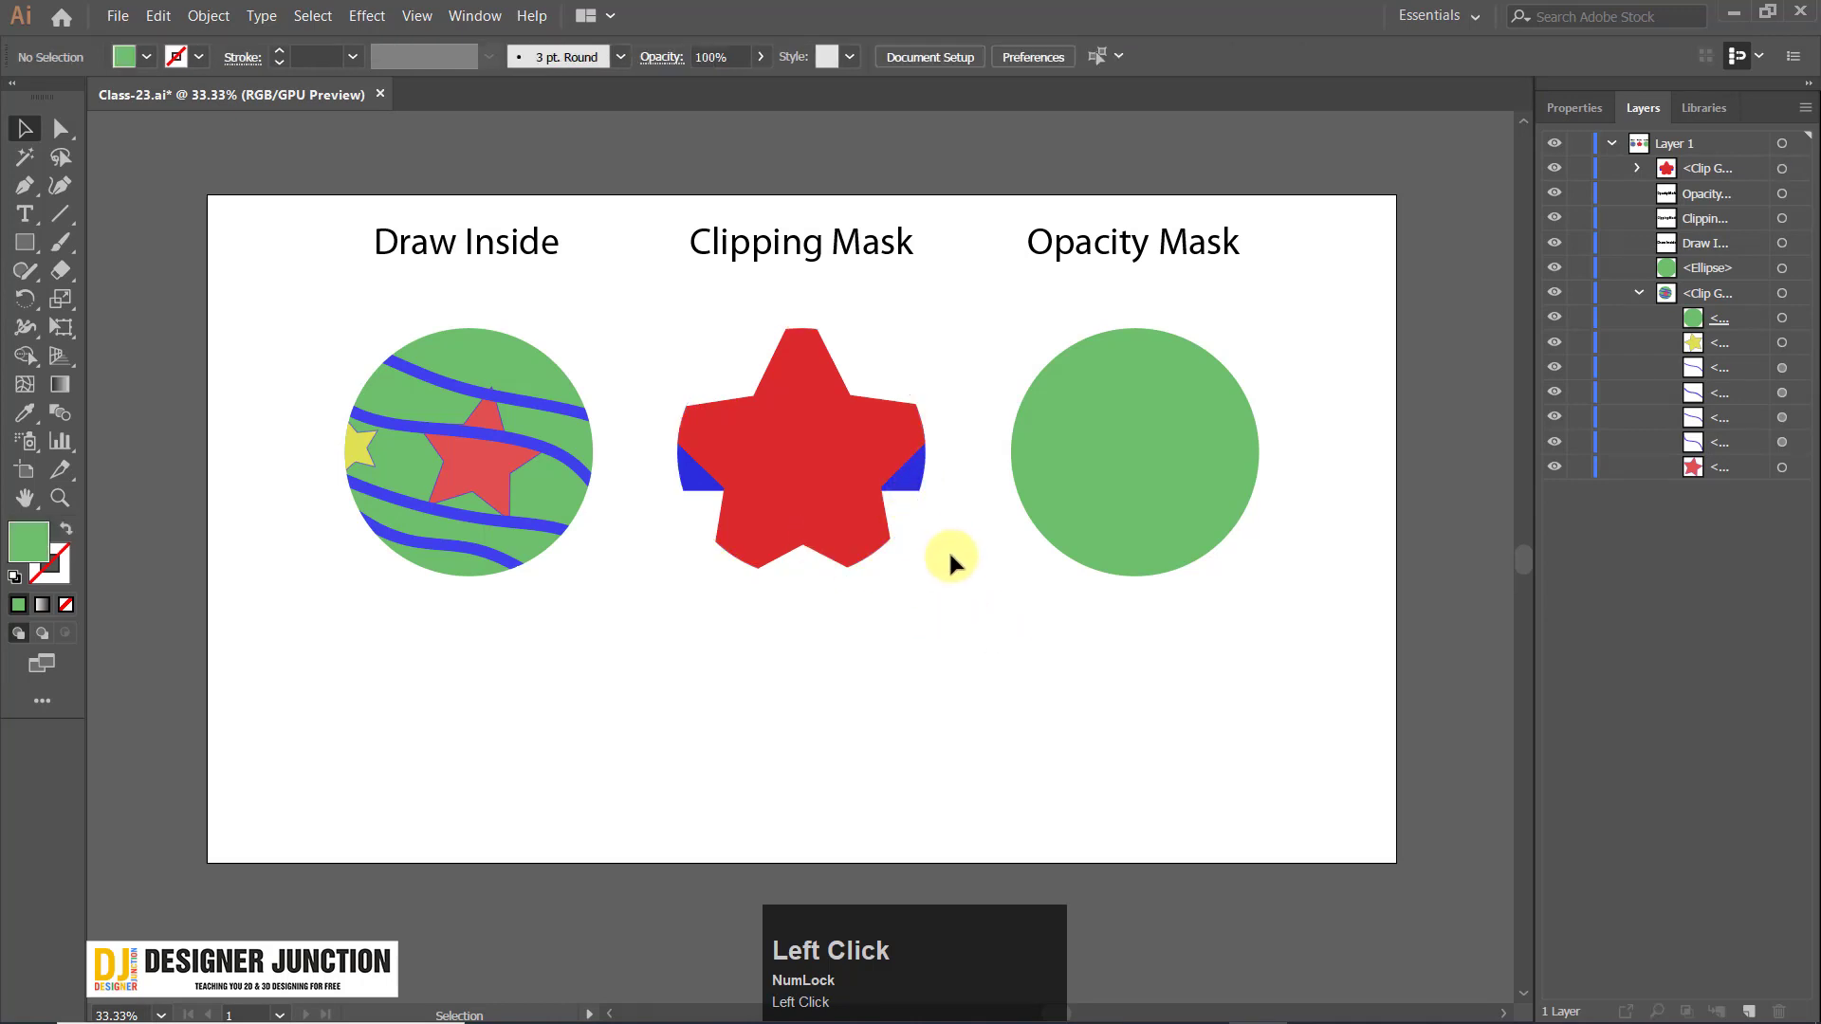
pyautogui.hotkey('ctrl', 'z')
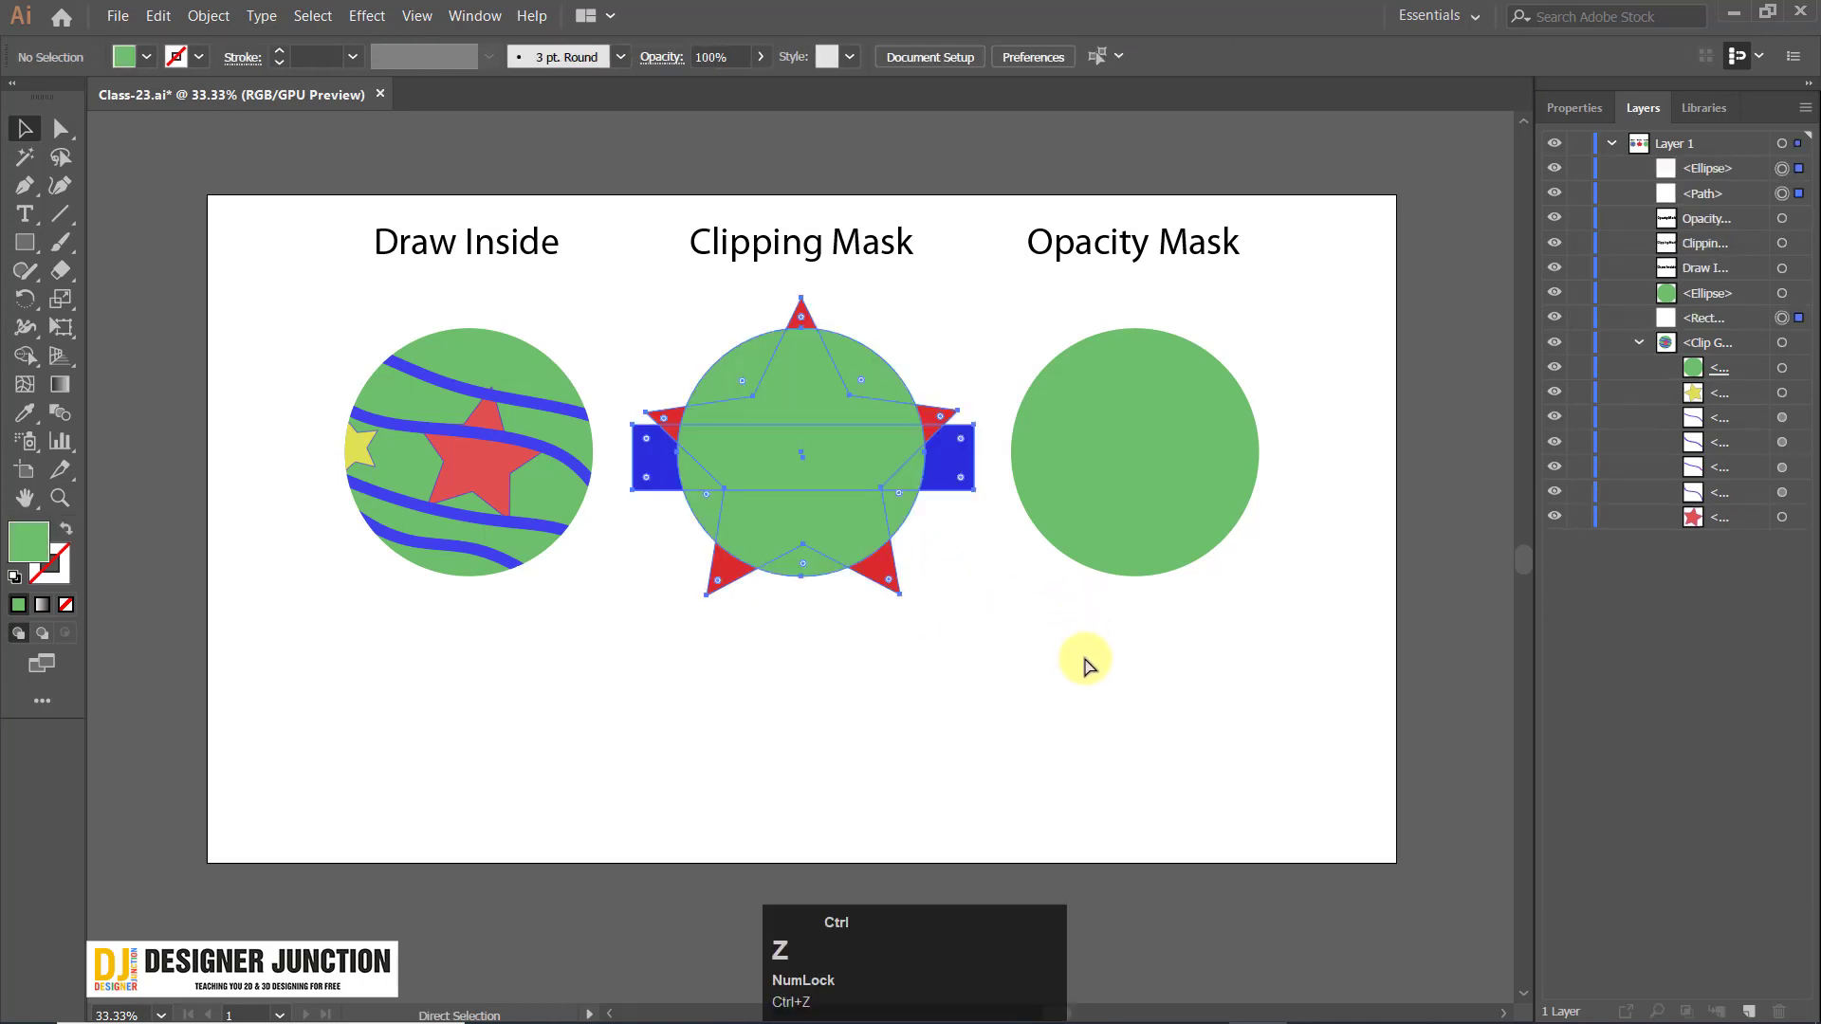
pyautogui.click(816, 427)
pyautogui.click(958, 474)
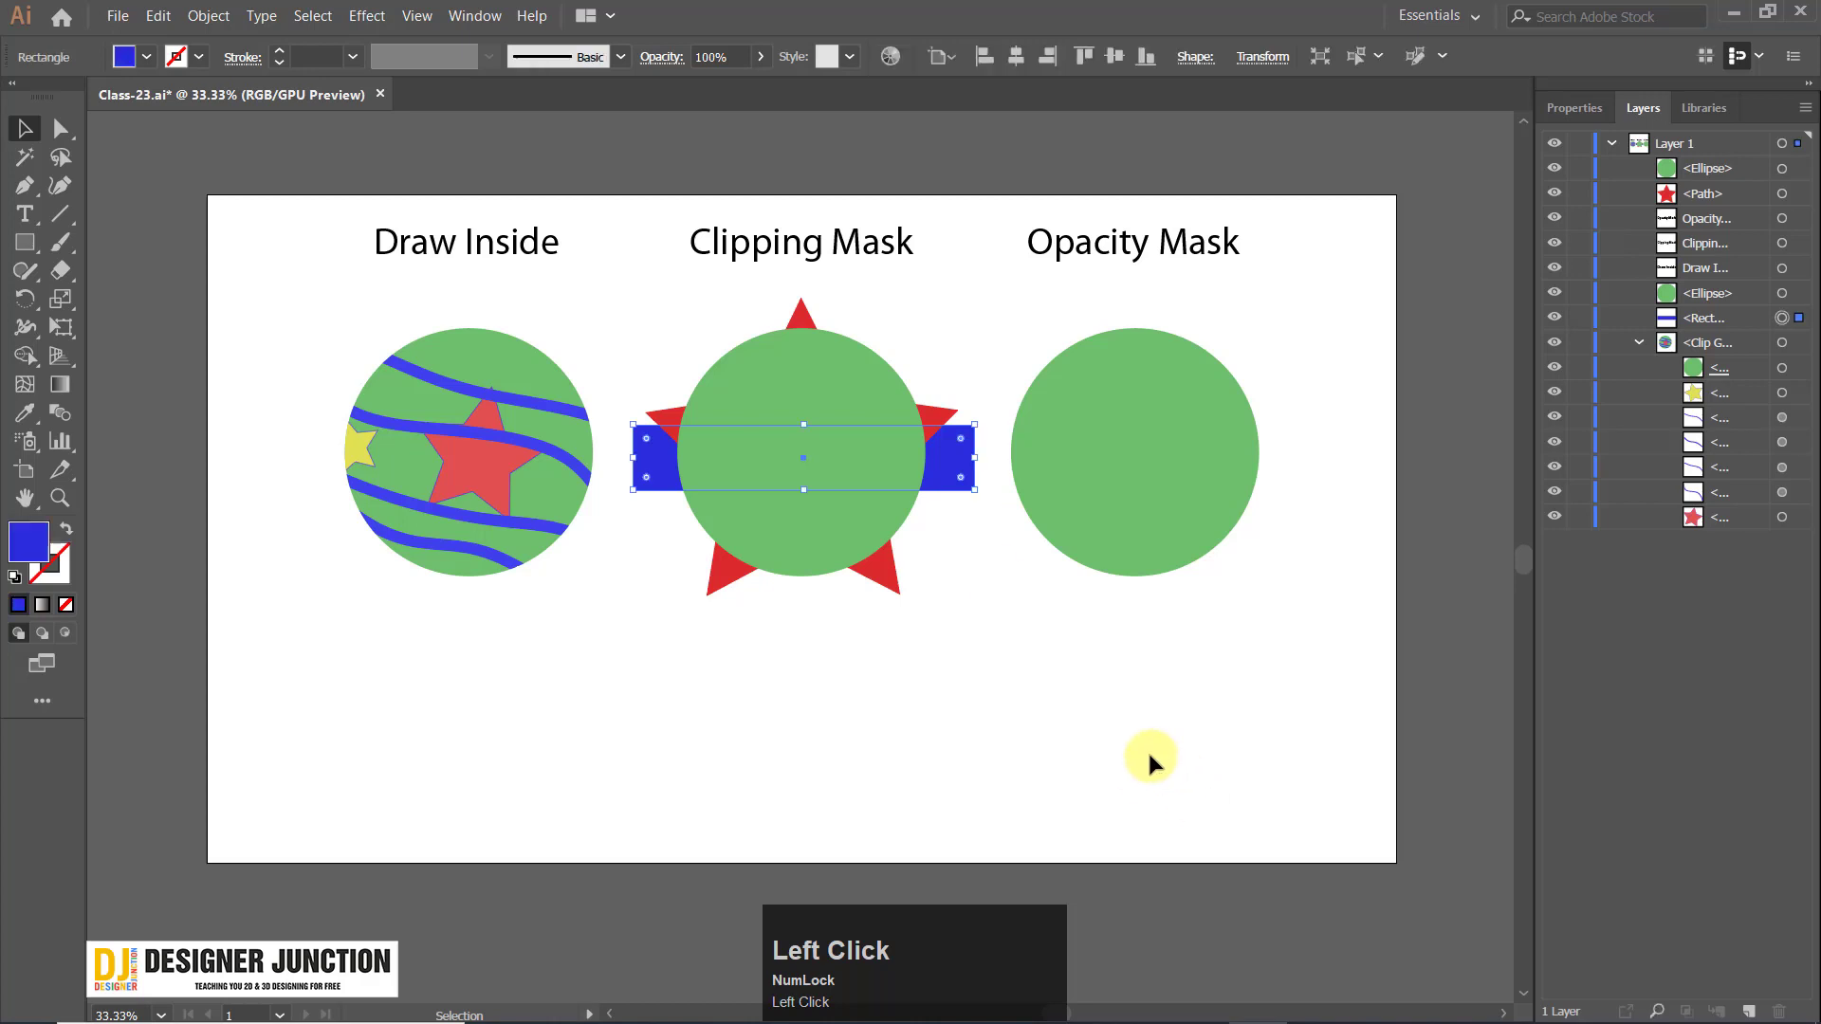
pyautogui.press('Delete')
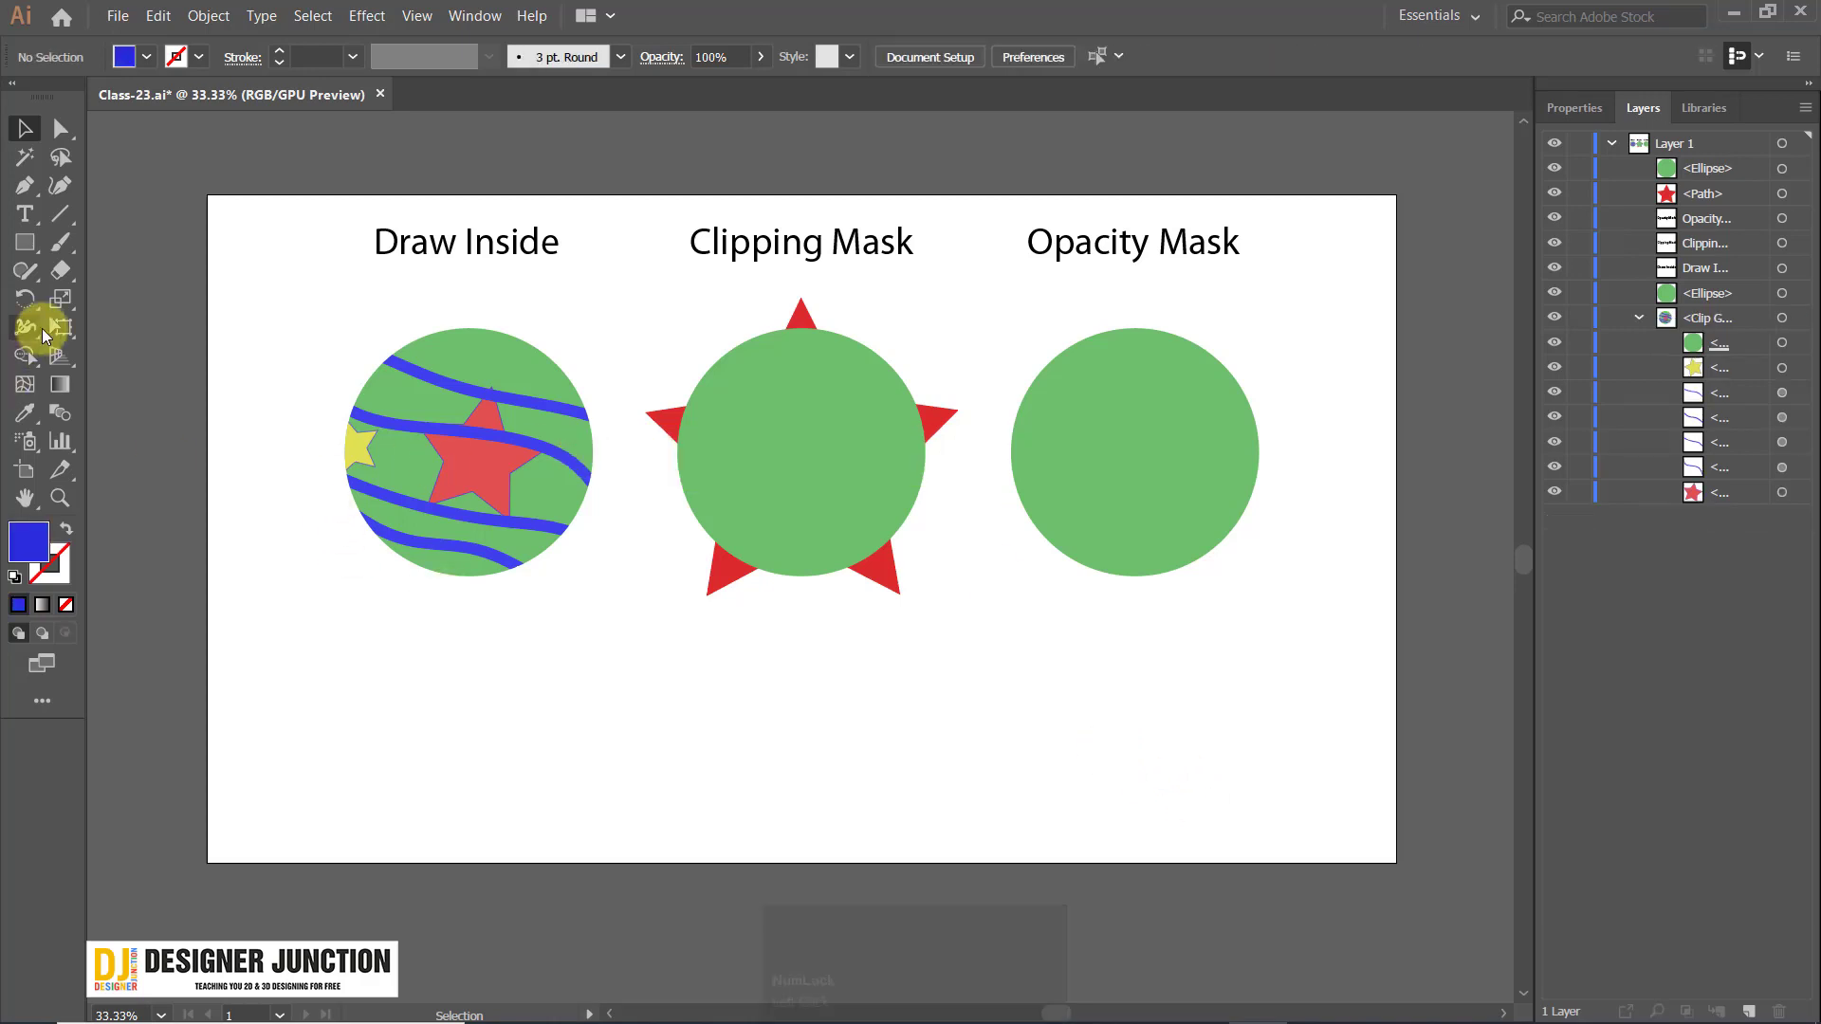
# Paint a freehand blue scribble with the Paintbrush across the second green circle, extending past its edges.
pyautogui.click(60, 242)
pyautogui.moveTo(746, 729)
pyautogui.mouseDown()
pyautogui.moveTo(695, 712)
pyautogui.moveTo(834, 715)
pyautogui.moveTo(564, 766)
pyautogui.moveTo(681, 649)
pyautogui.moveTo(621, 831)
pyautogui.moveTo(698, 699)
pyautogui.moveTo(615, 678)
pyautogui.moveTo(866, 502)
pyautogui.moveTo(796, 432)
pyautogui.mouseUp()
pyautogui.click(25, 128)
pyautogui.click(731, 766)
# Bring the second green circle to the front, above the blue scribble and the red star.
pyautogui.click(854, 611)
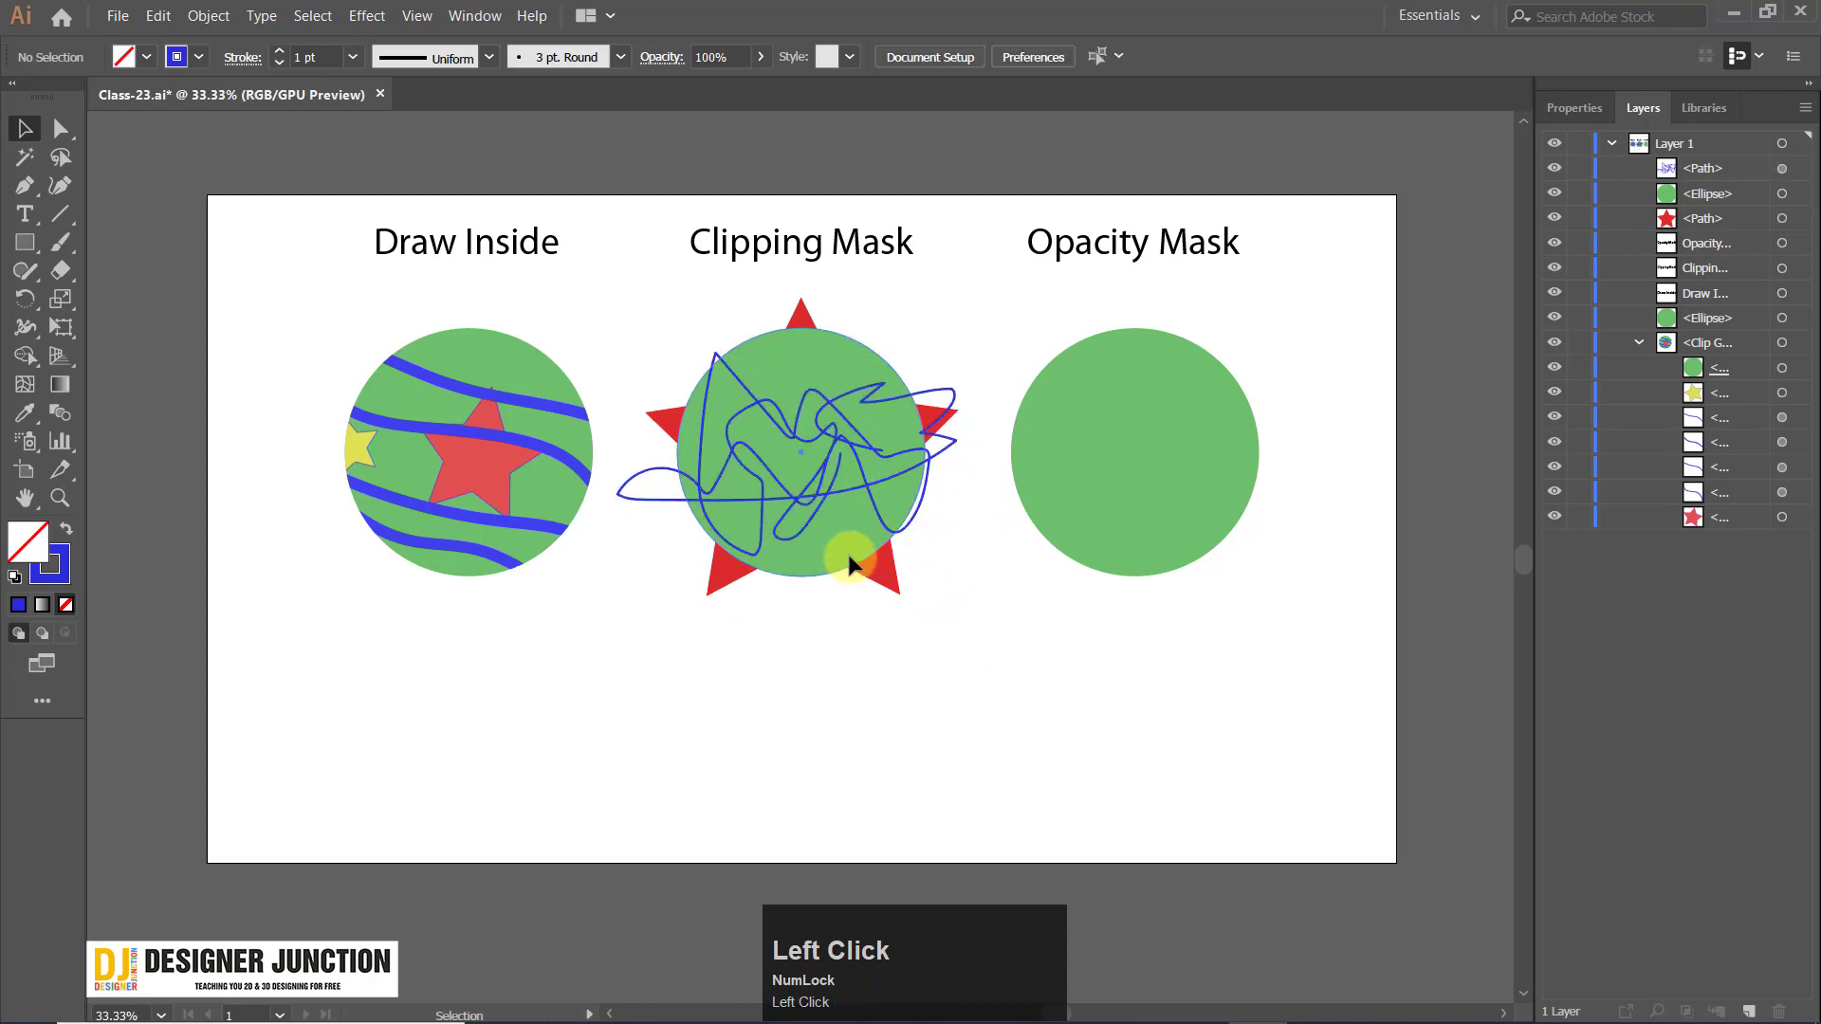
pyautogui.rightClick(842, 538)
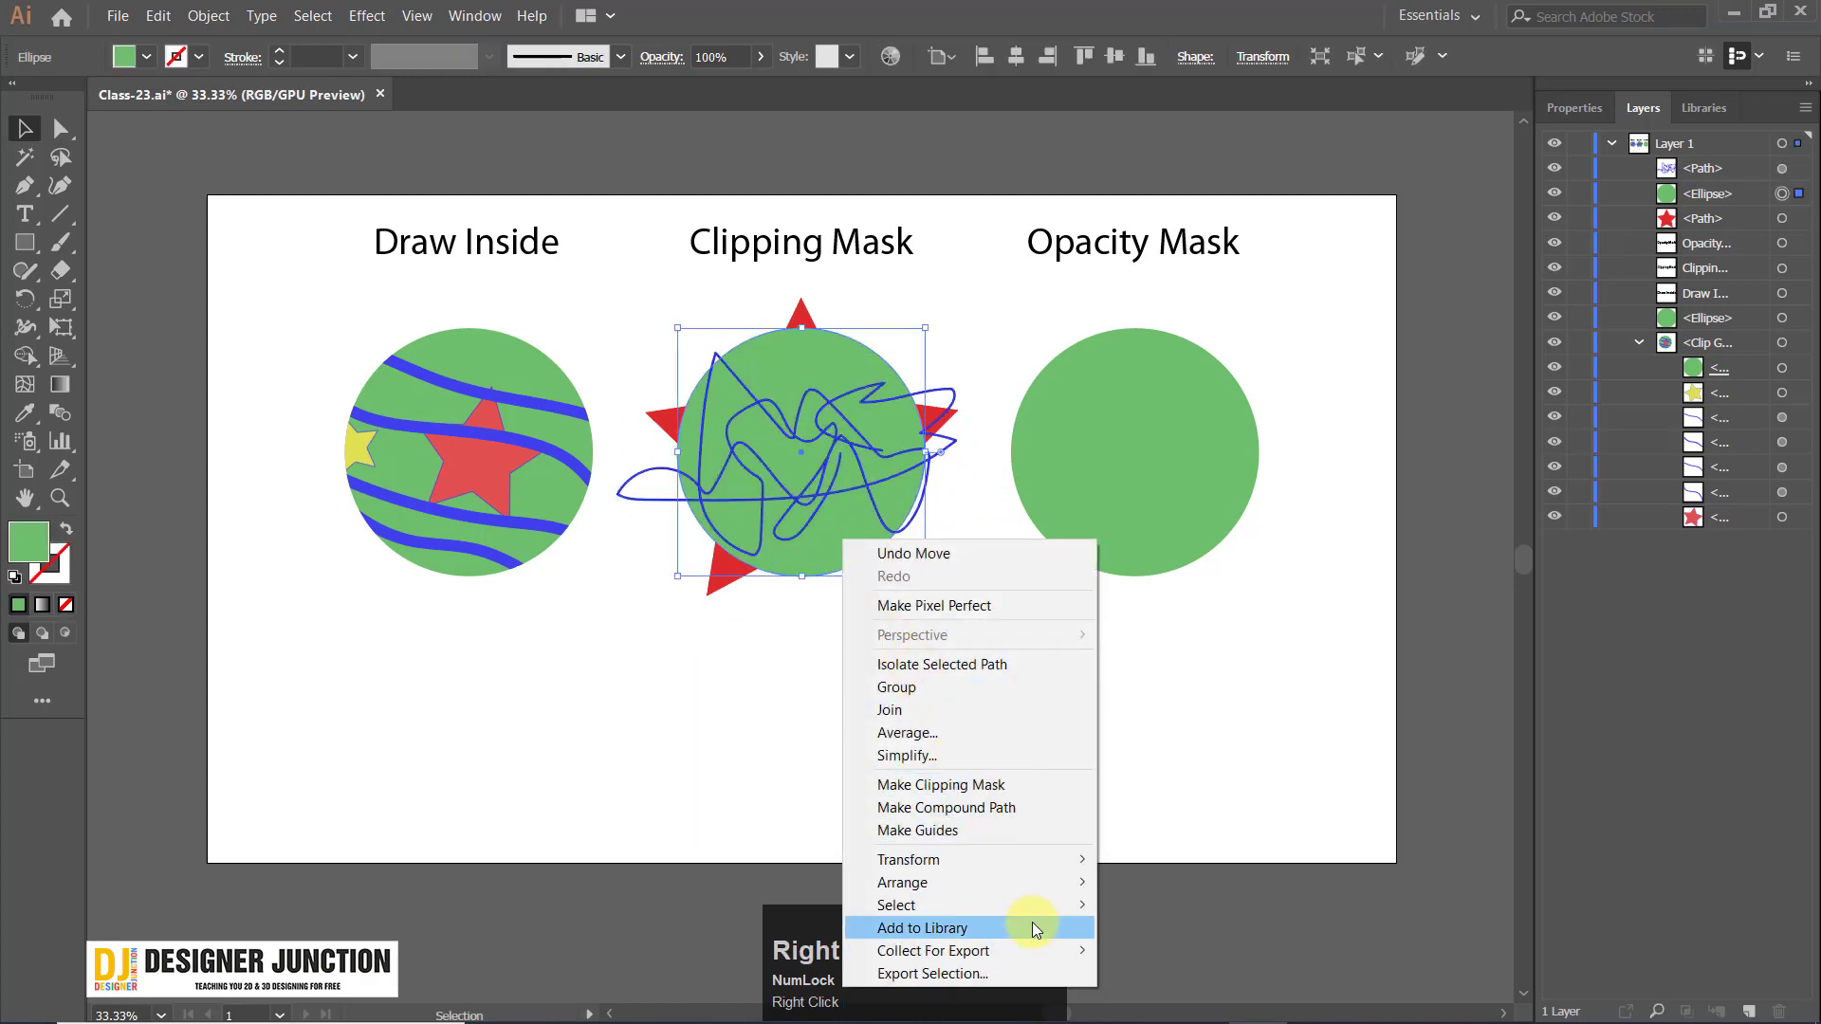
pyautogui.moveTo(1050, 878)
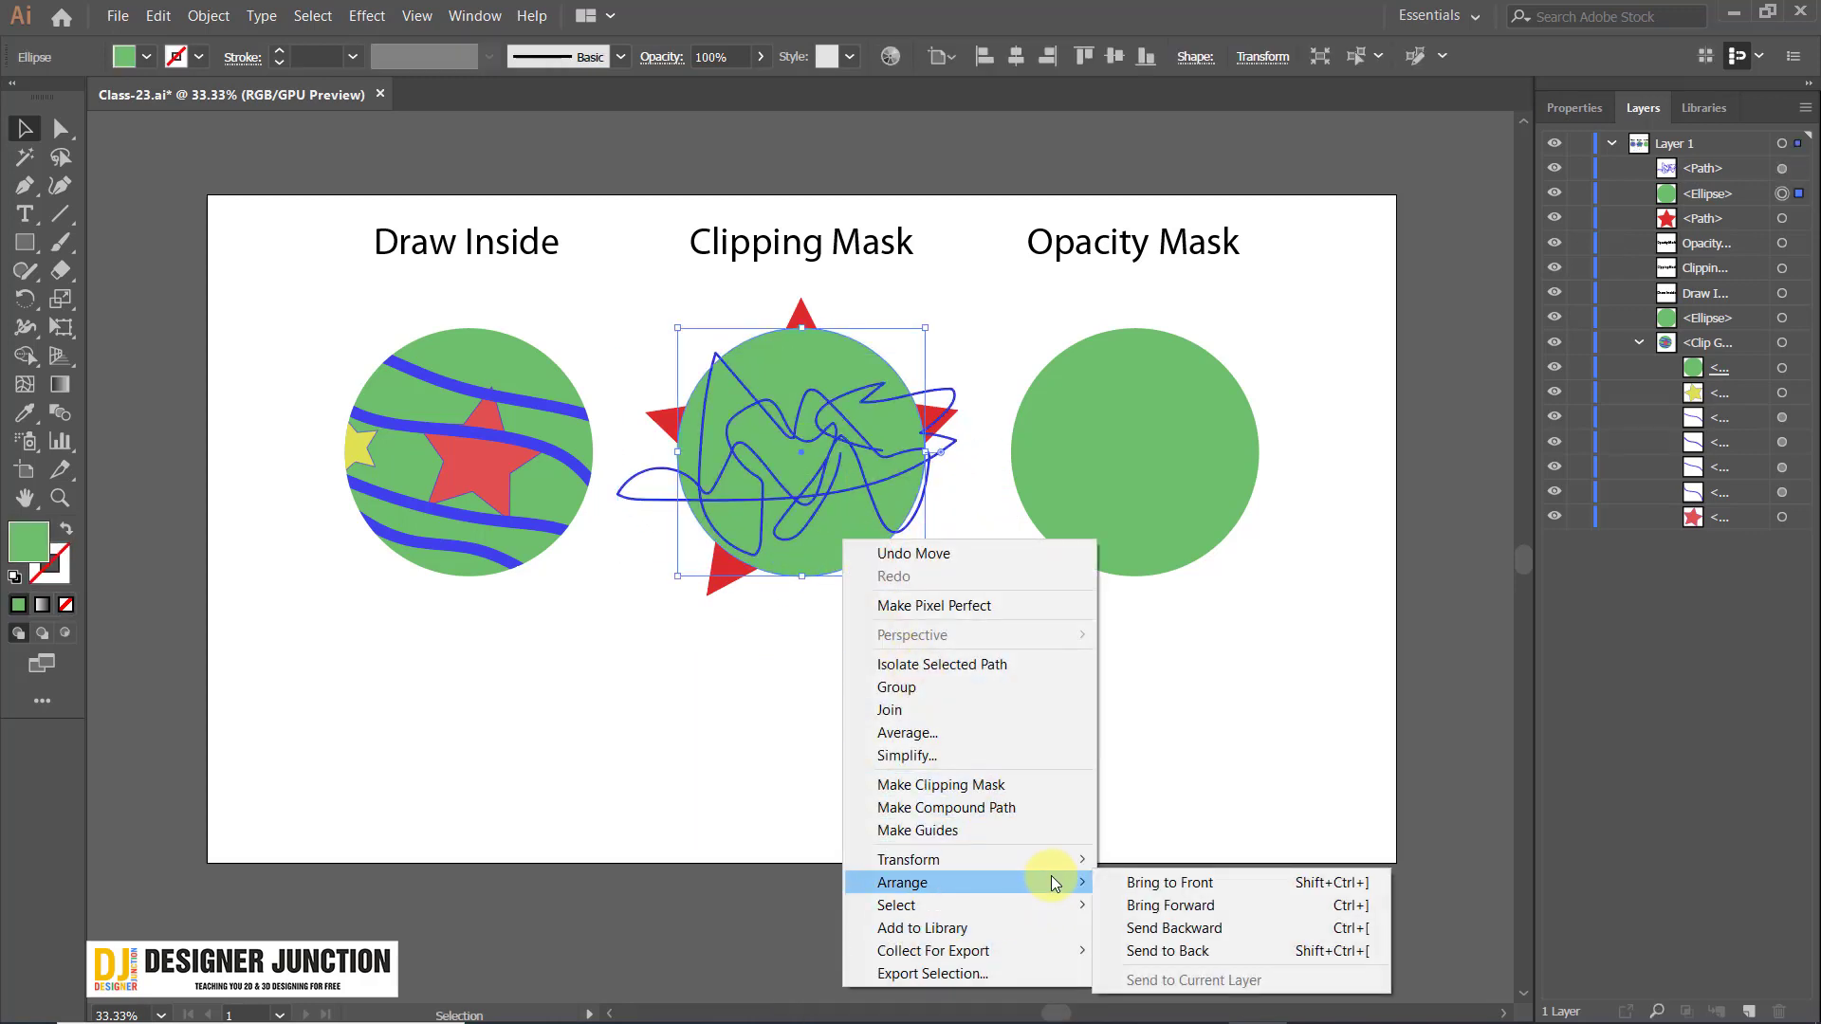
pyautogui.click(1200, 882)
# Make a clipping mask from the second circle over the red star and blue scribble, and clear the selection.
pyautogui.moveTo(595, 279); pyautogui.dragTo(936, 610)
pyautogui.rightClick(778, 430)
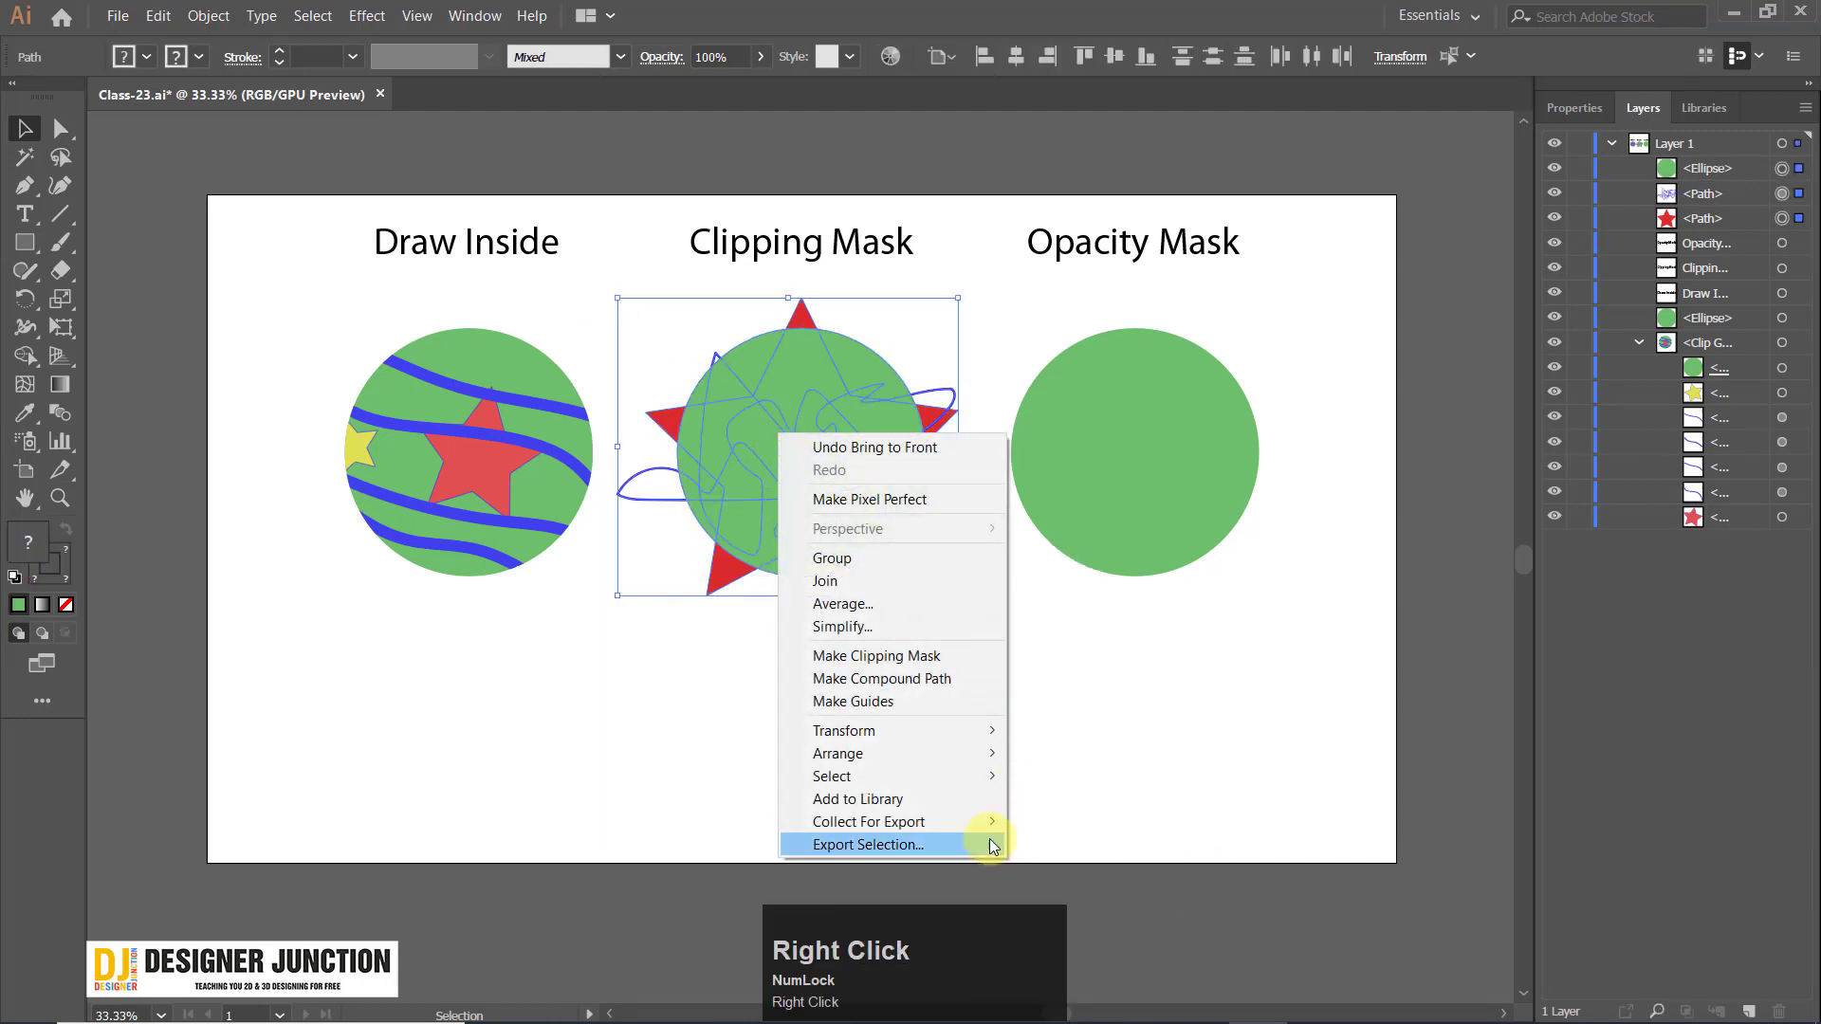
pyautogui.click(982, 656)
pyautogui.click(1442, 633)
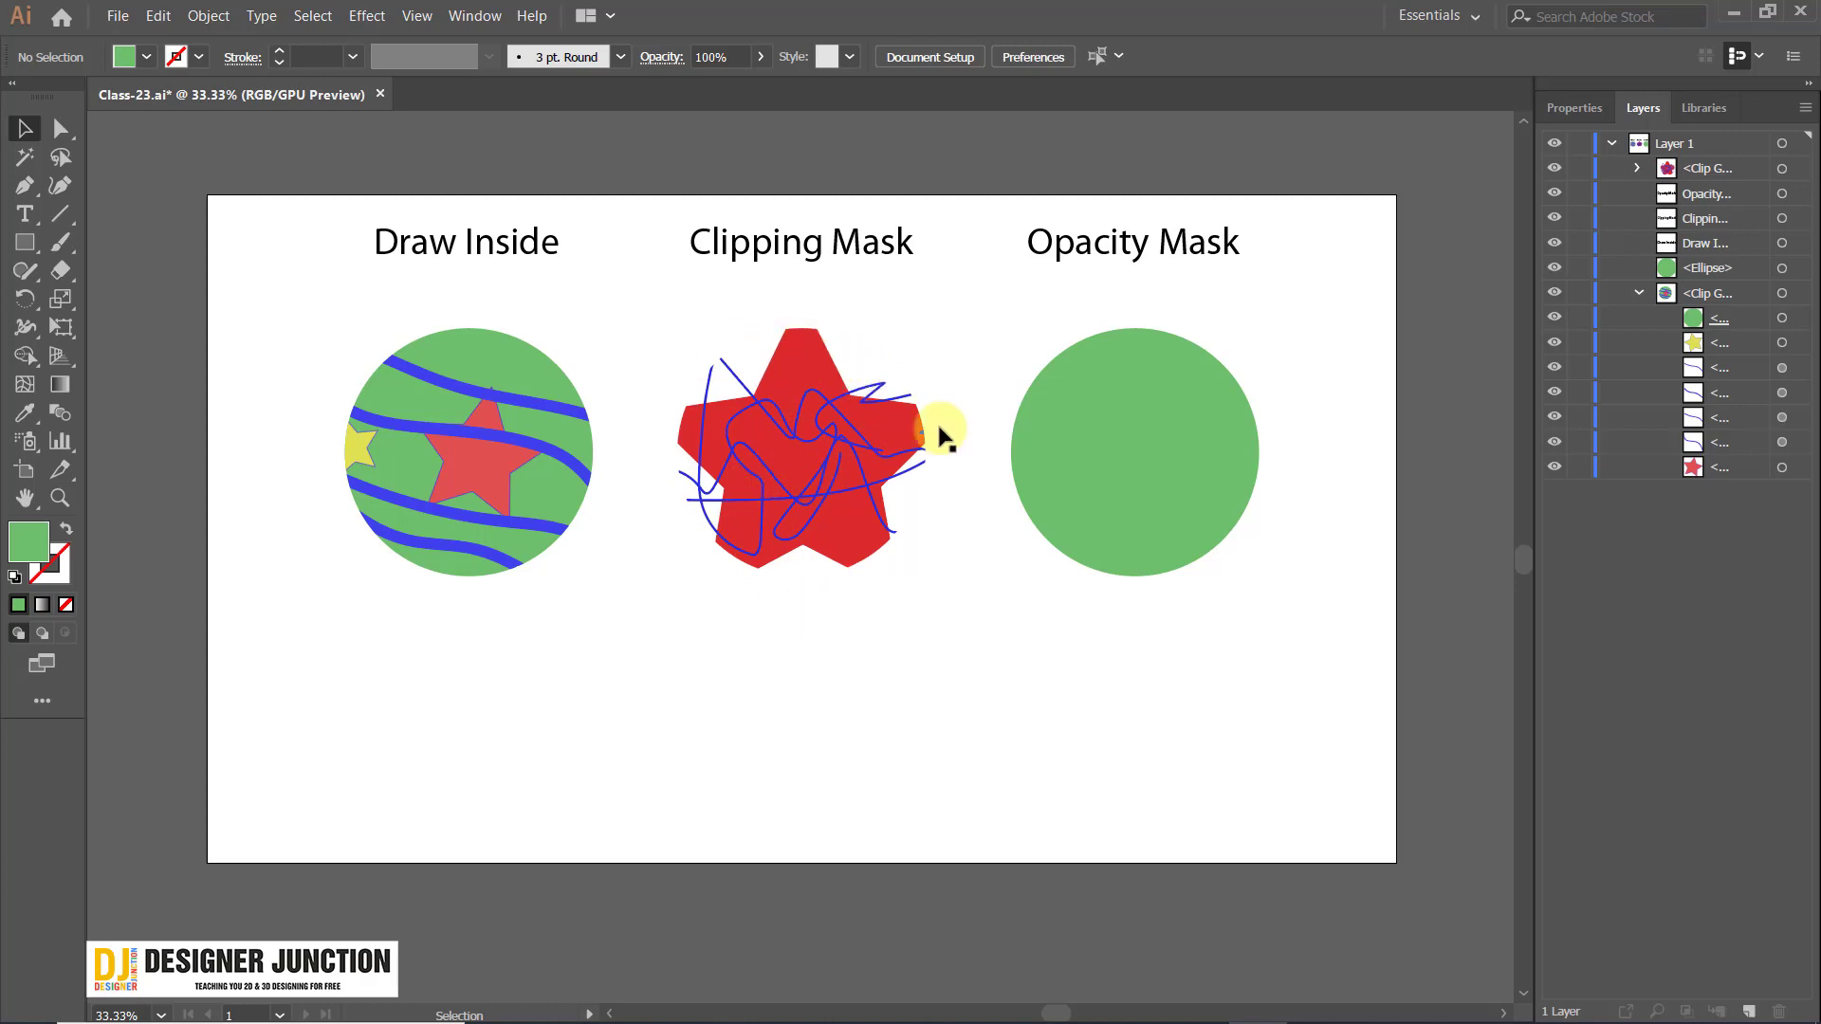
# Isolate the clipped star group and select the red star inside it.
pyautogui.click(793, 510)
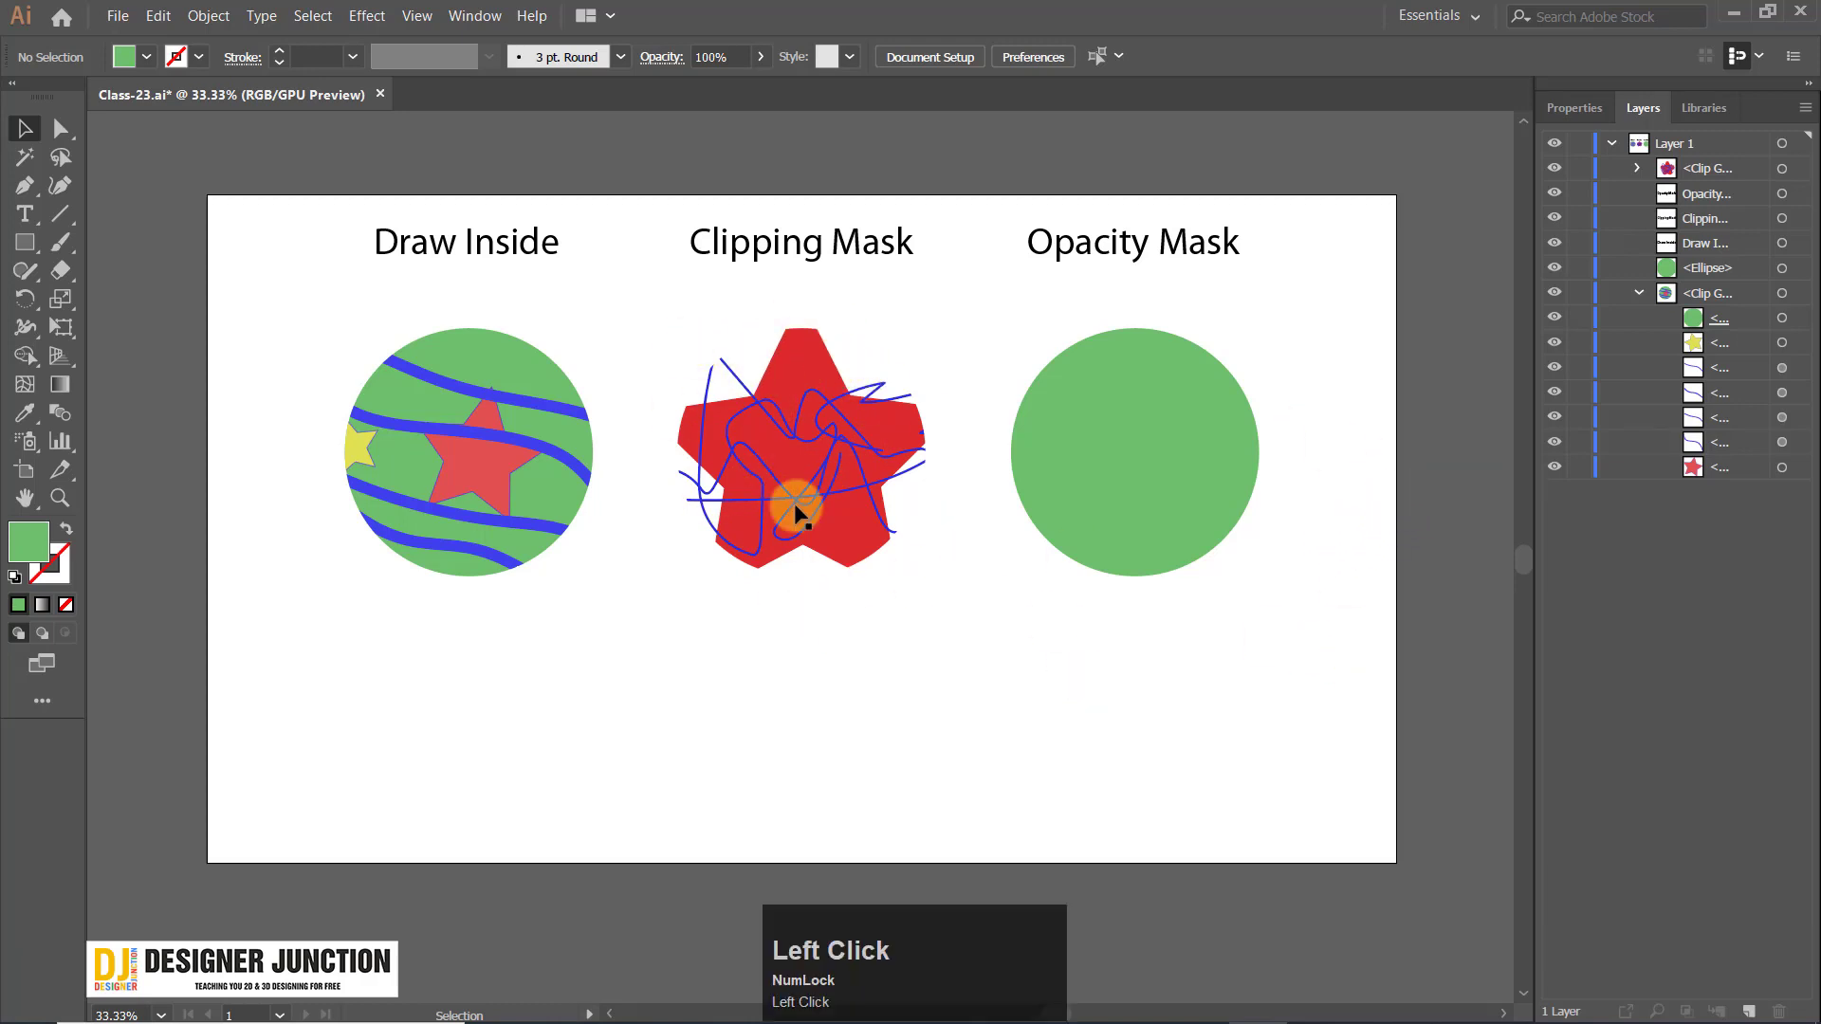
pyautogui.doubleClick(828, 453)
pyautogui.click(802, 368)
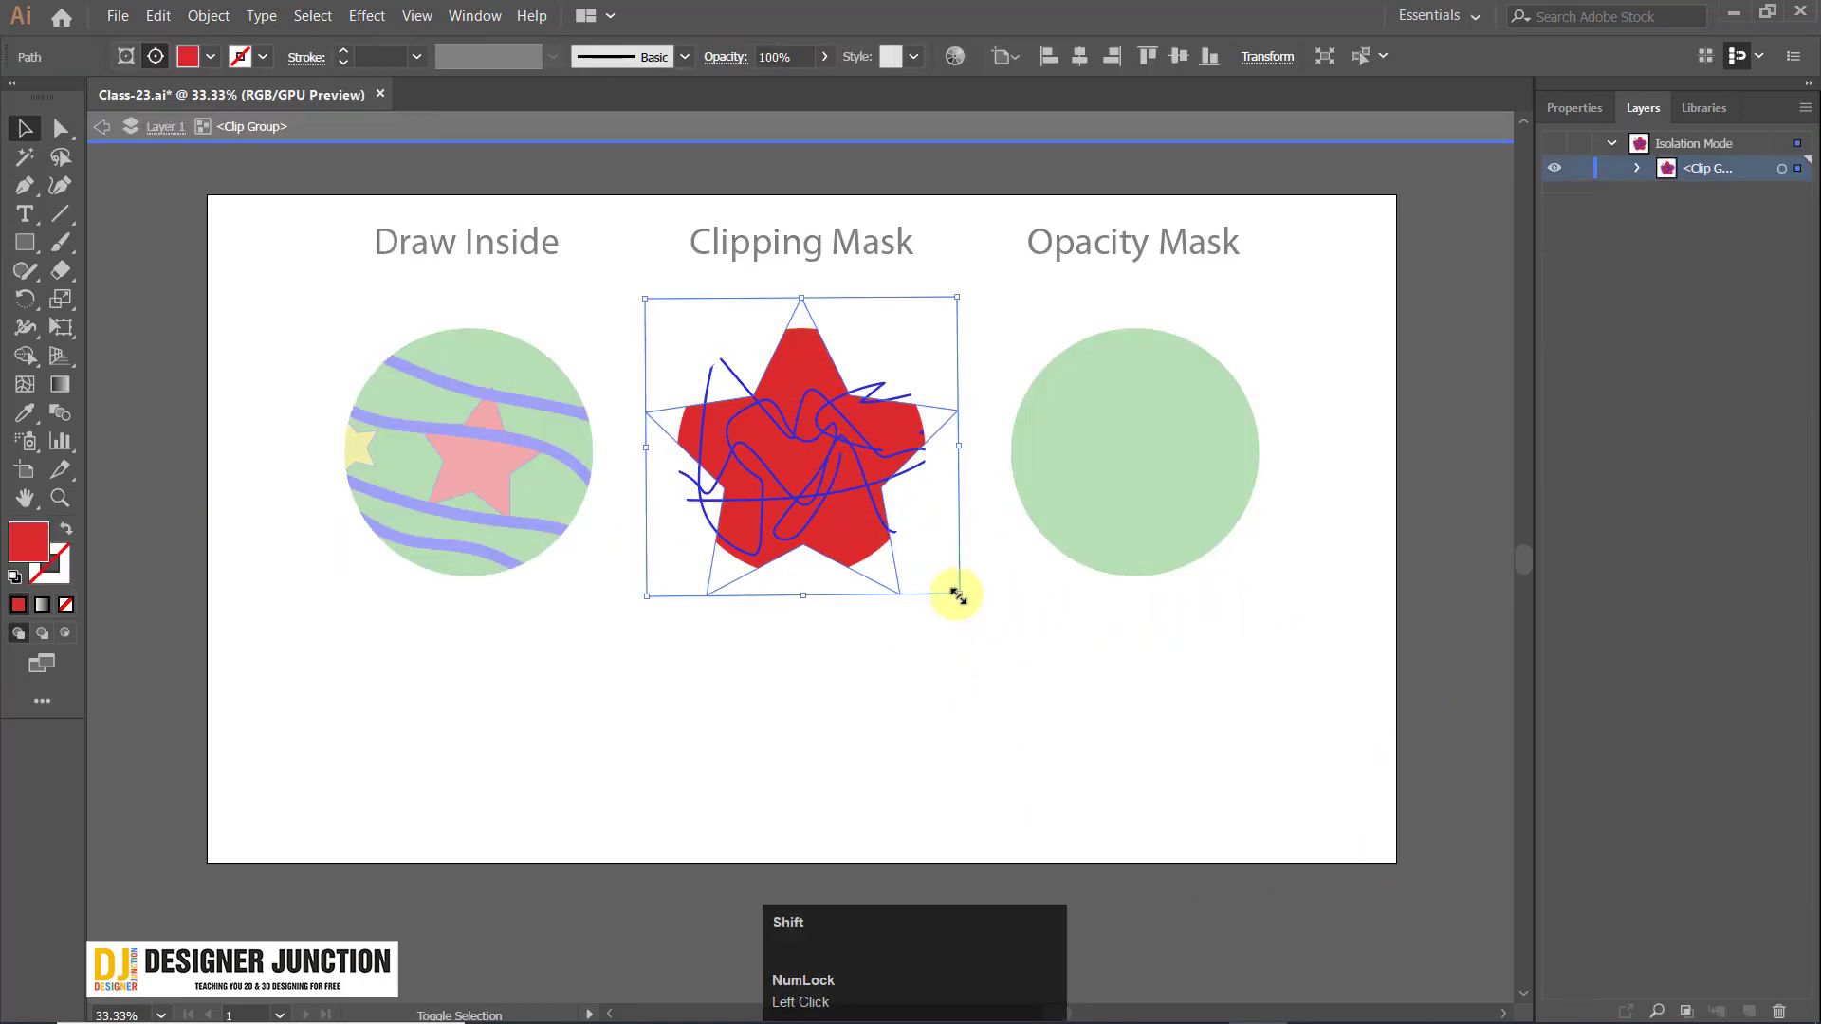
# Try enlarging the red star proportionally inside the clip group and undo the resize.
pyautogui.moveTo(958, 596); pyautogui.dragTo(980, 630)
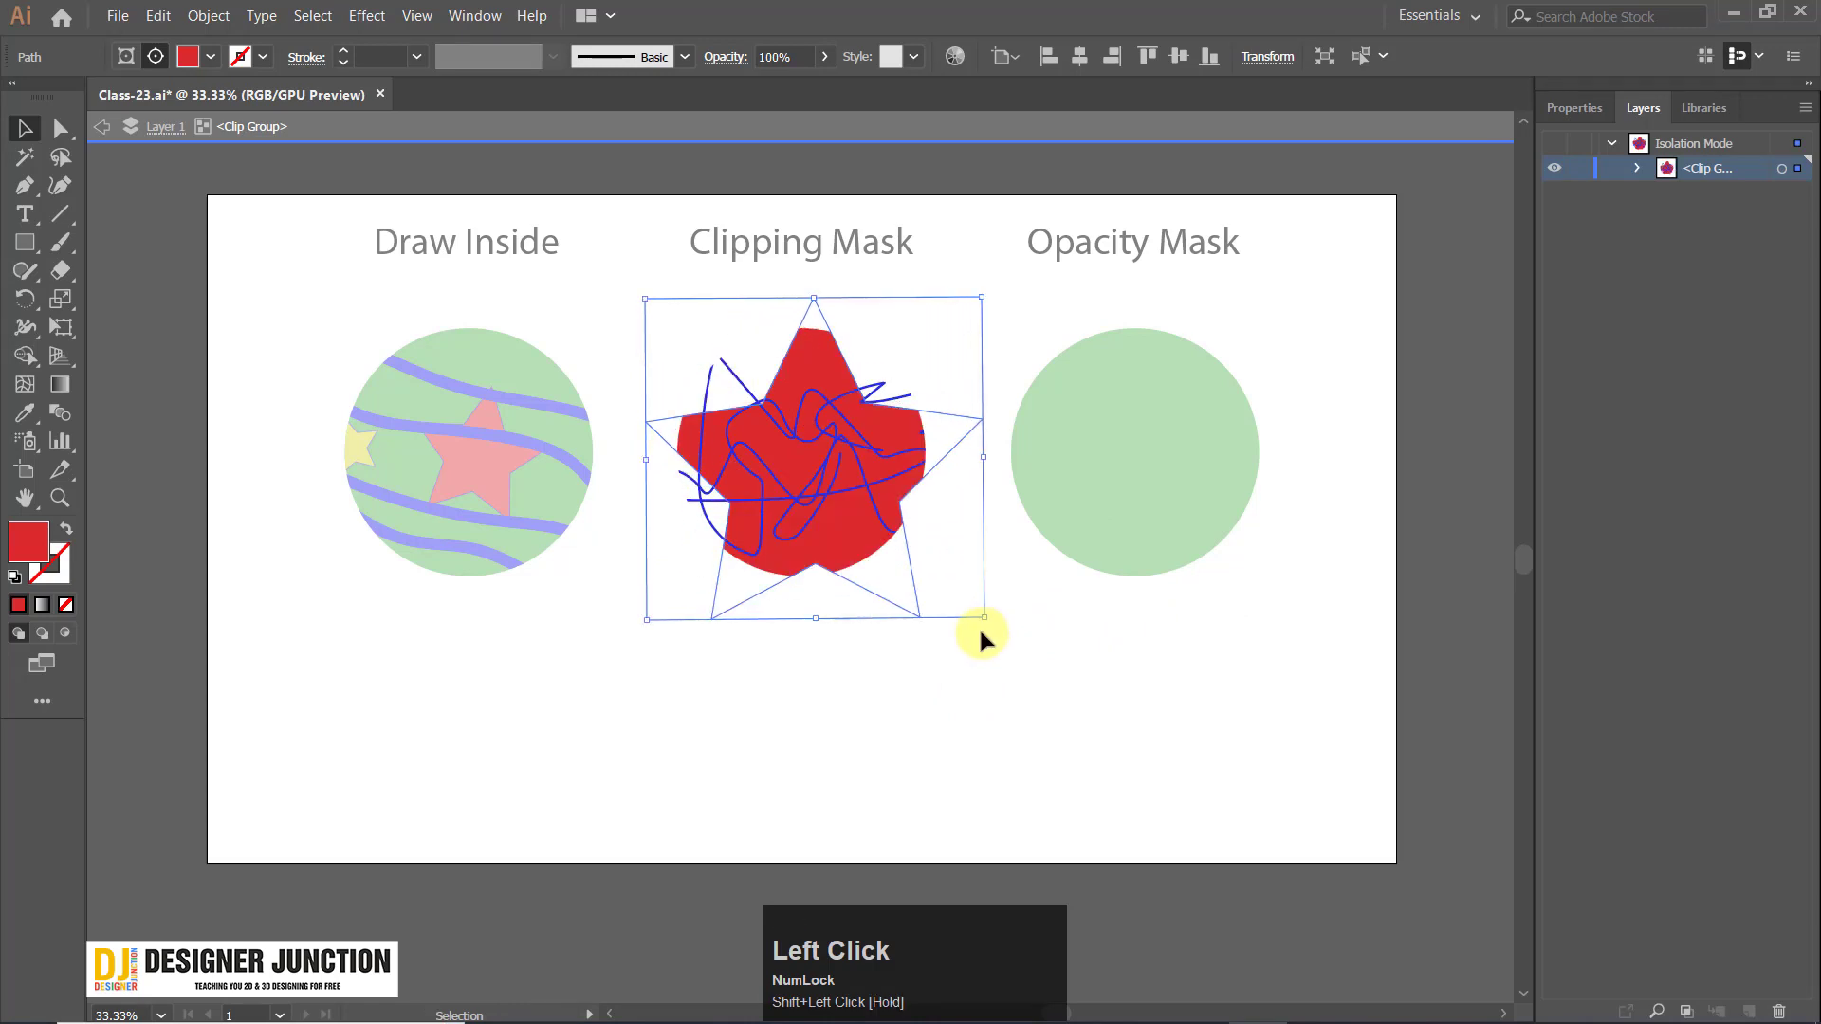
pyautogui.click(988, 645)
pyautogui.hotkey('ctrl', 'z')
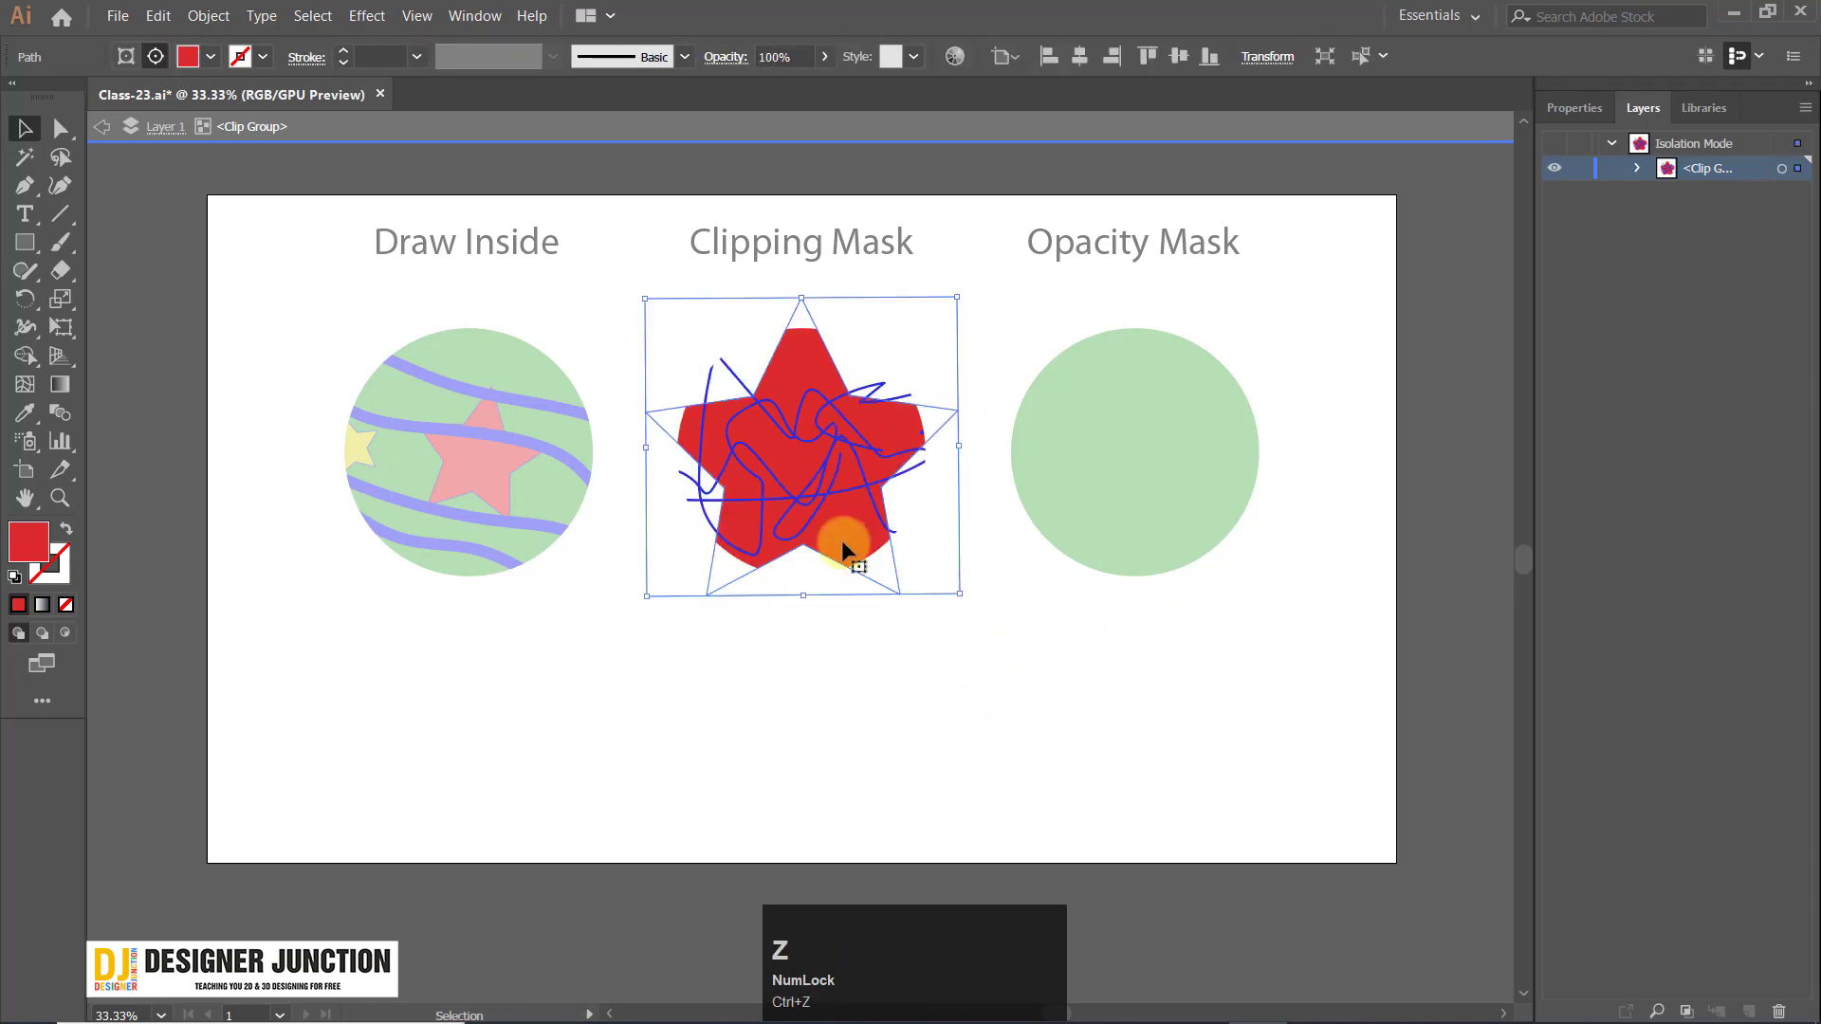
# Shrink the blue scribble onto the middle of the red star, try enlarging and moving it, and undo those last changes.
pyautogui.click(897, 570)
pyautogui.click(821, 446)
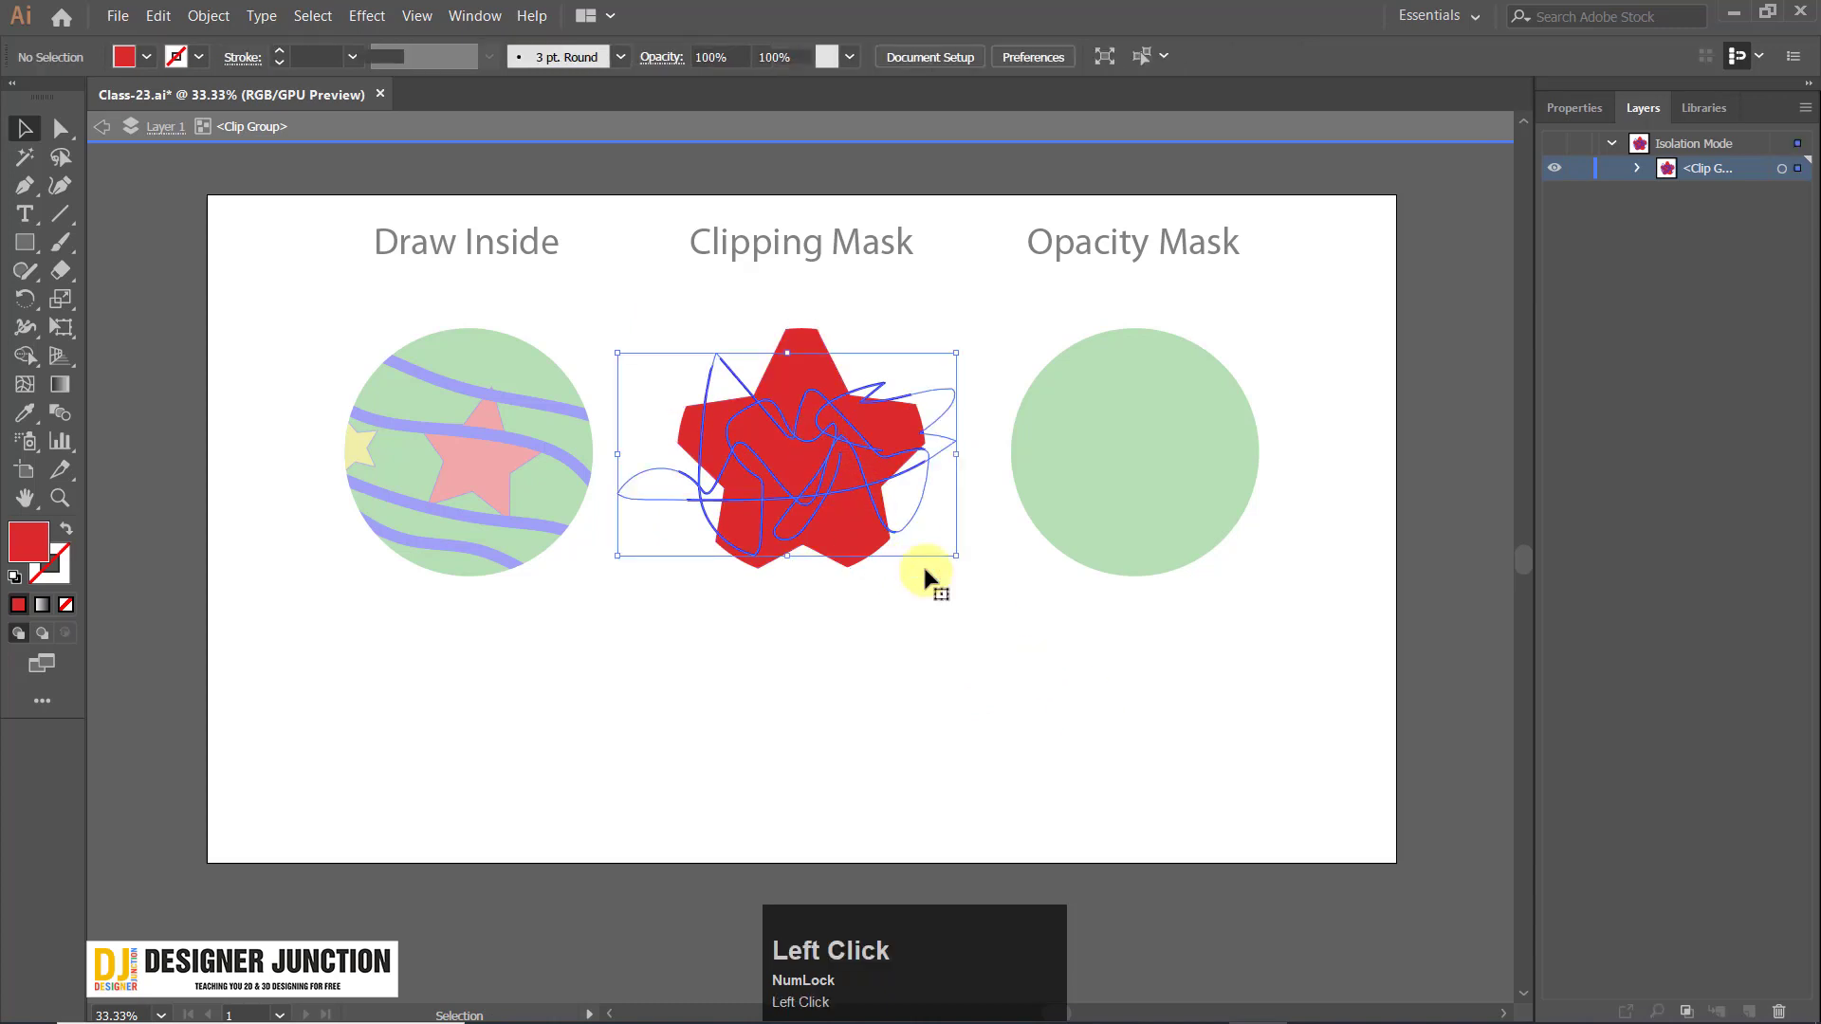
pyautogui.moveTo(961, 565)
pyautogui.mouseDown()
pyautogui.moveTo(902, 509)
pyautogui.moveTo(791, 477)
pyautogui.moveTo(802, 442)
pyautogui.mouseUp()
pyautogui.moveTo(889, 506)
pyautogui.mouseDown()
pyautogui.moveTo(1151, 736)
pyautogui.moveTo(1148, 720)
pyautogui.mouseUp()
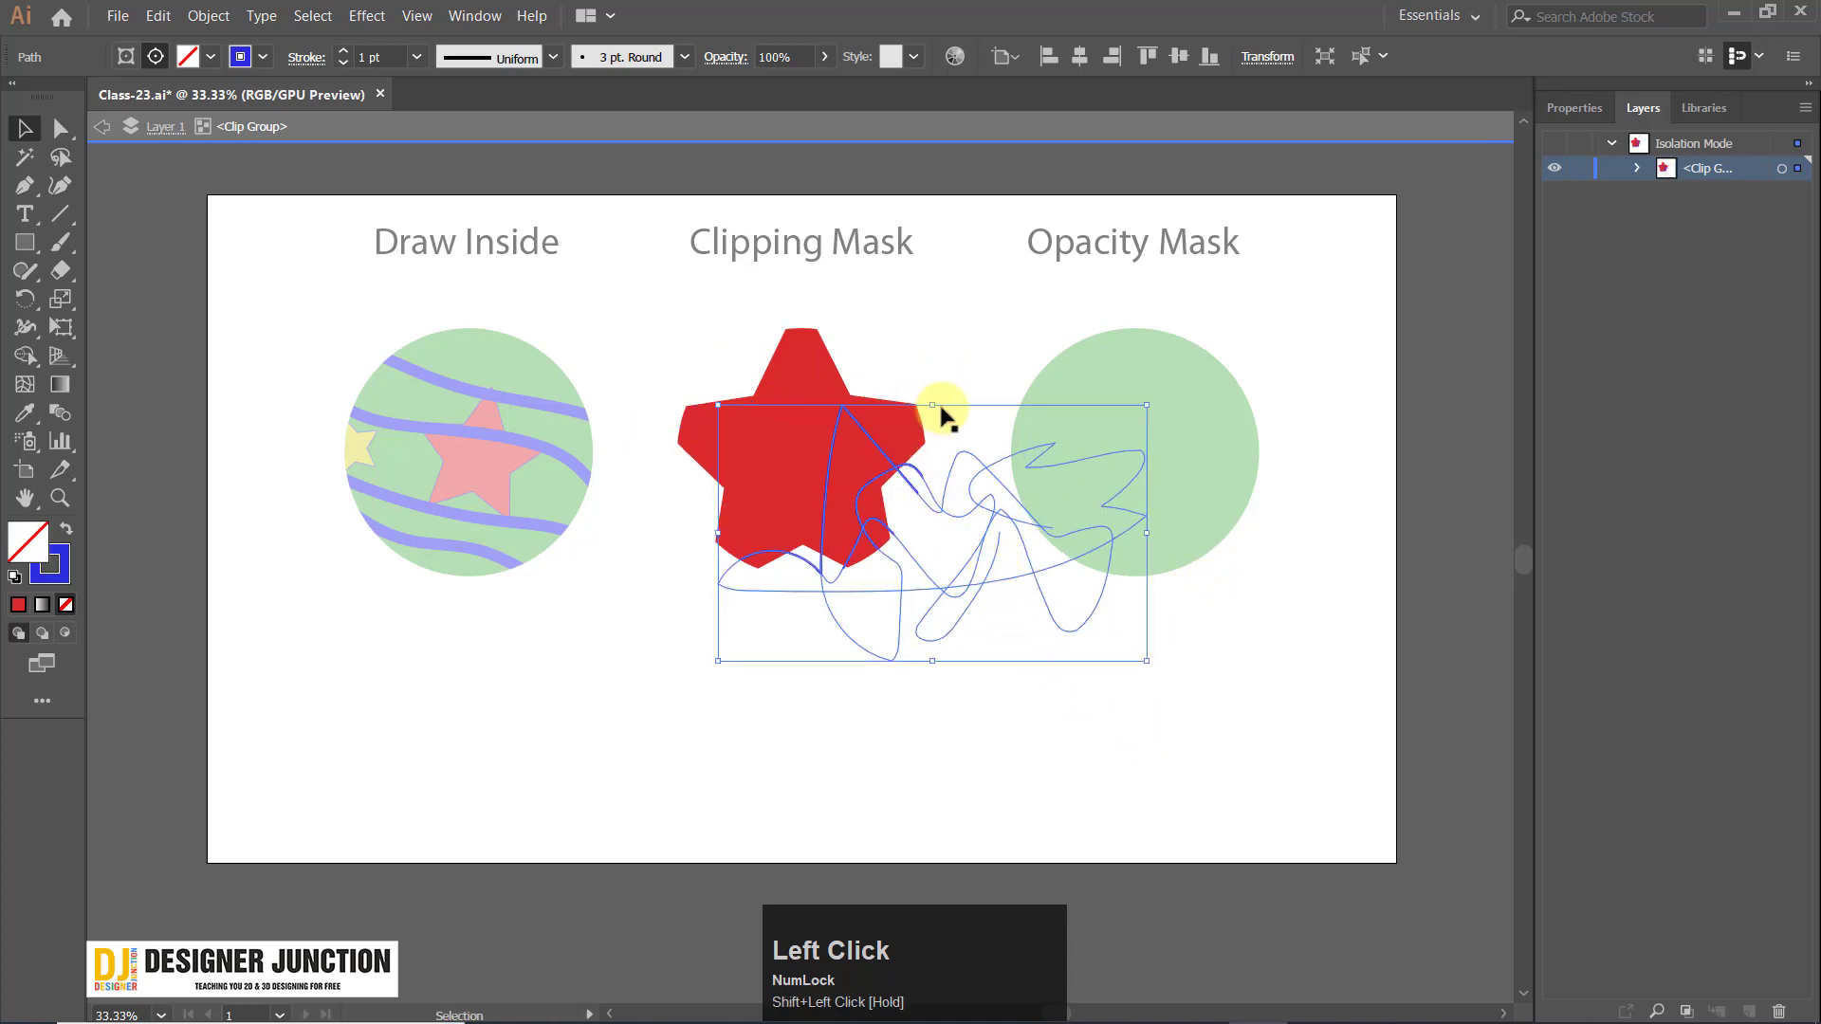
pyautogui.moveTo(1007, 401); pyautogui.dragTo(1112, 431)
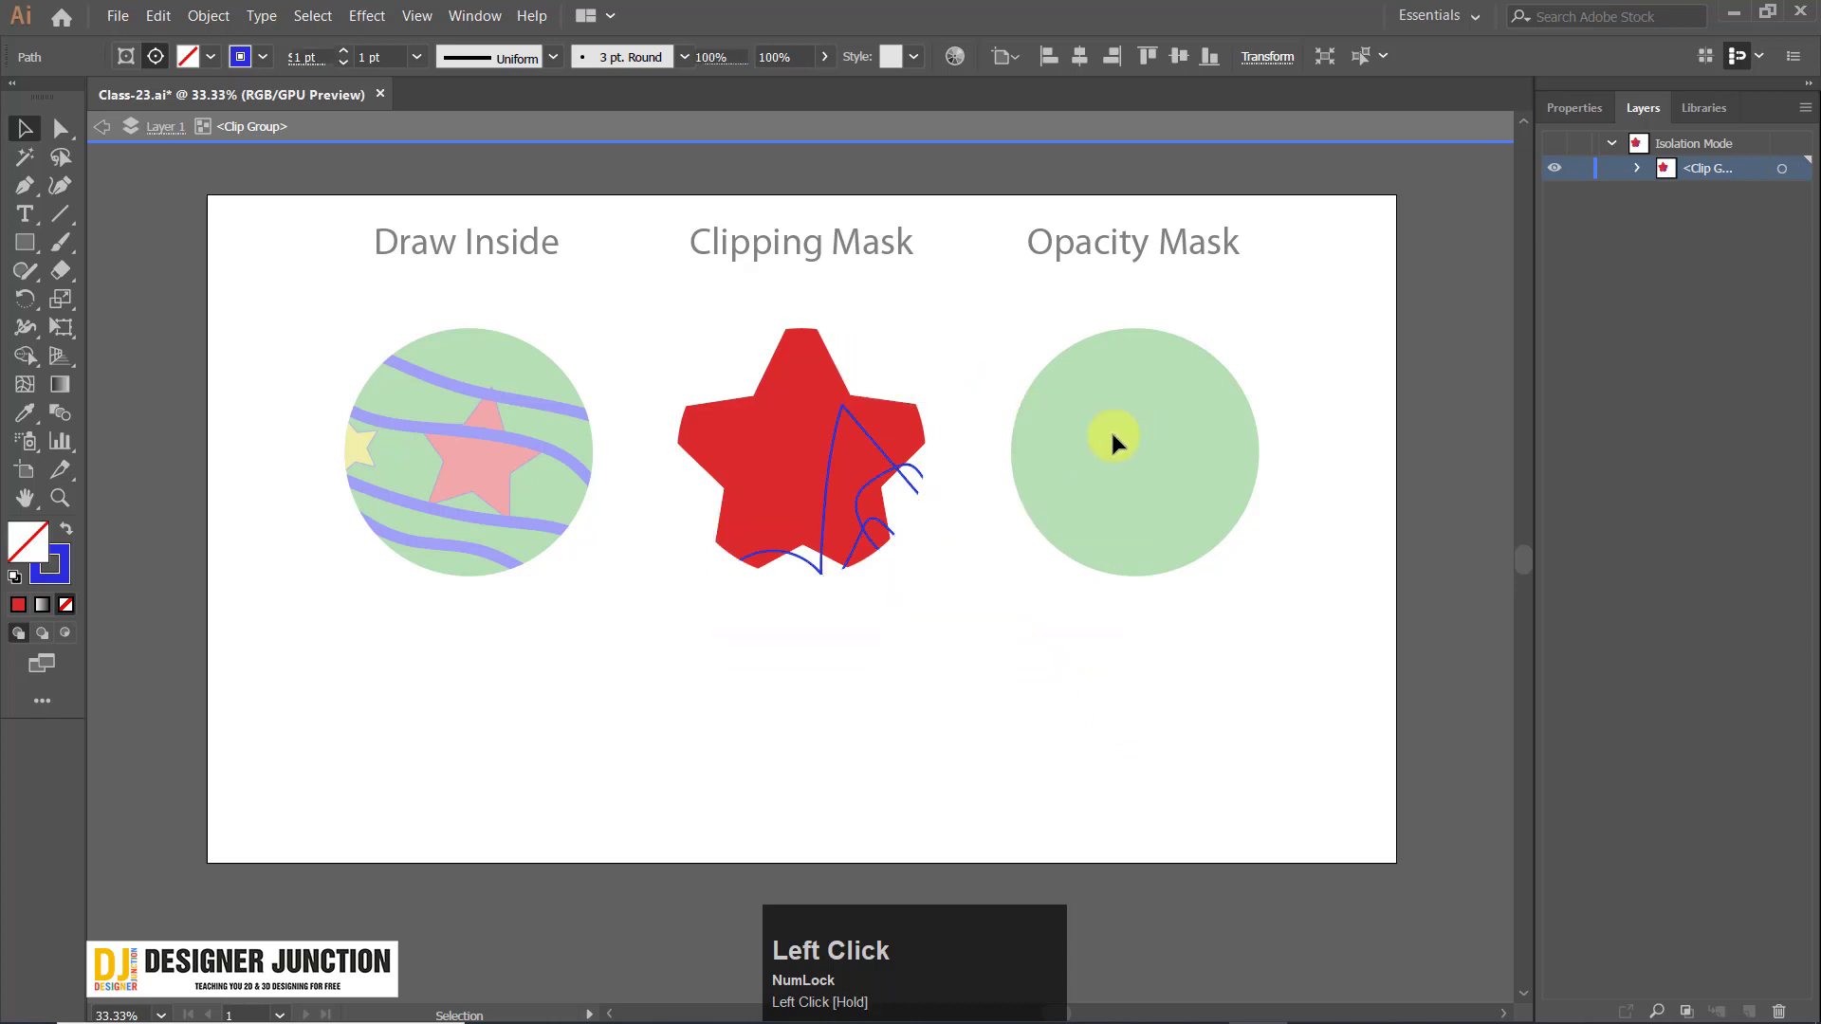
pyautogui.hotkey('ctrl', 'z')
pyautogui.click(1096, 696)
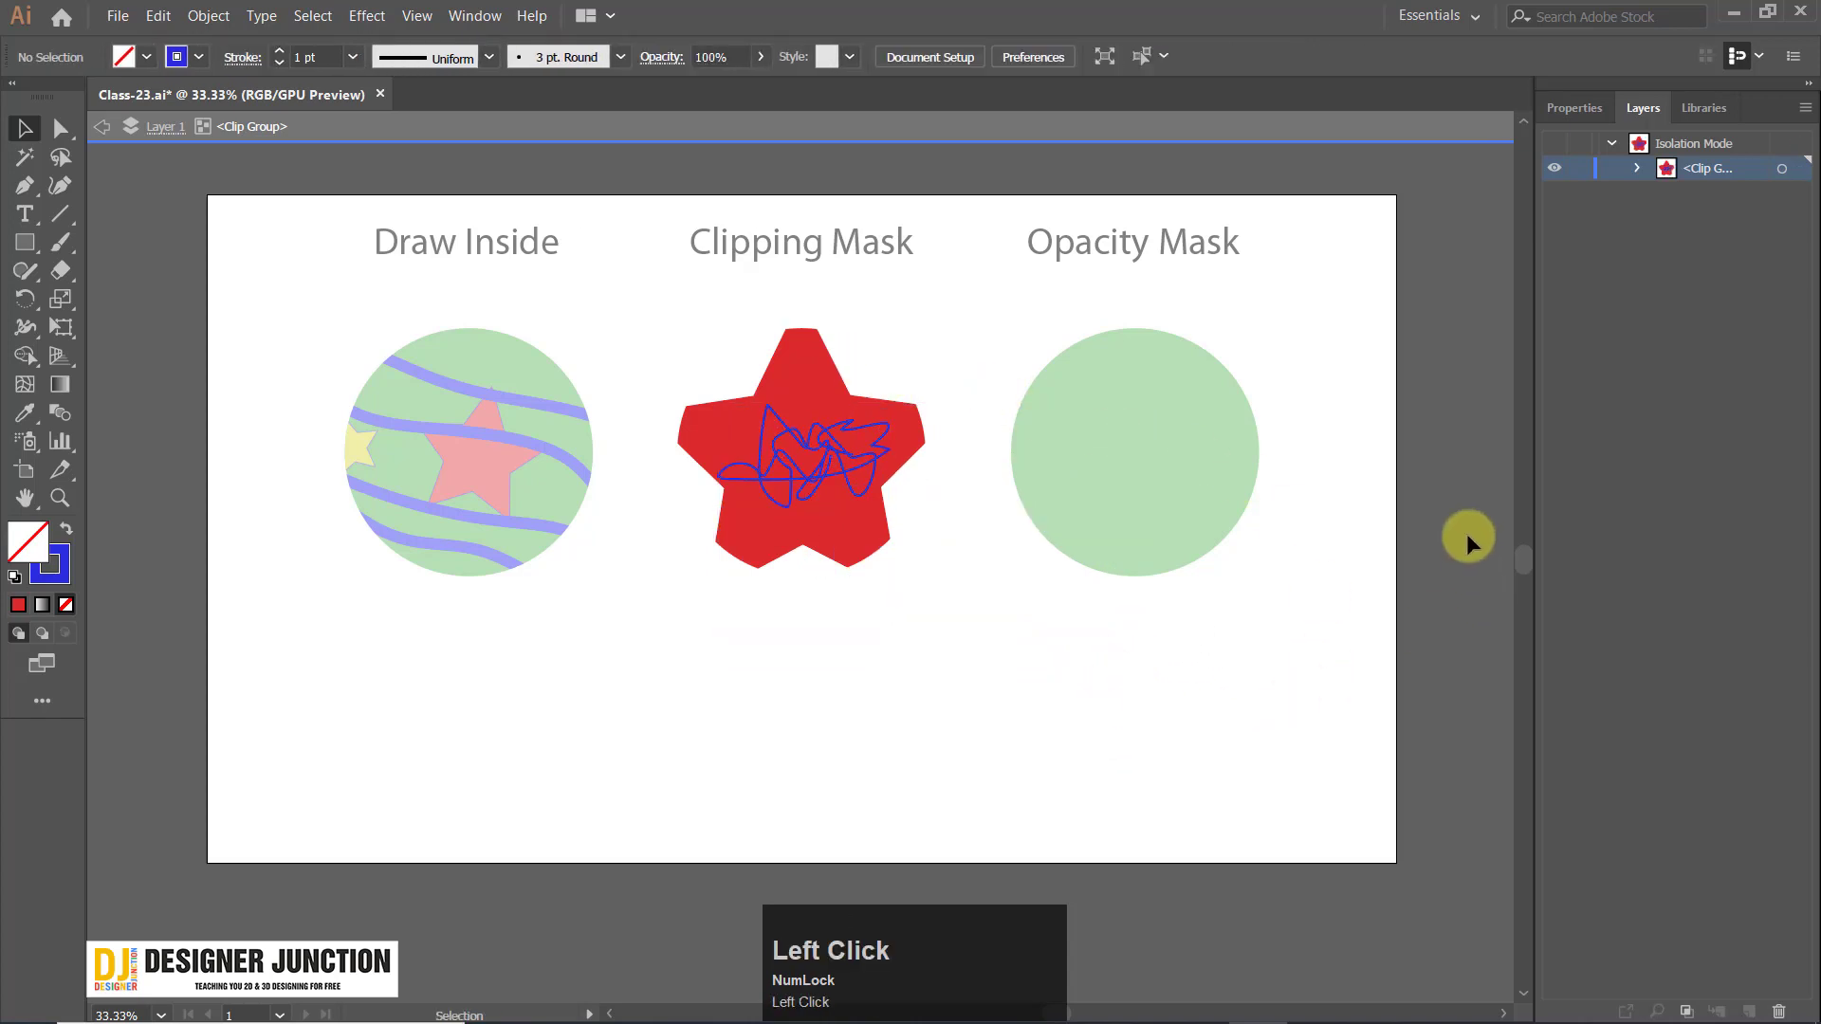
# Undo the scribble's repositioning, enlarge it inside the clip group beyond the circle's edges, and leave isolation mode.
pyautogui.doubleClick(1443, 518)
pyautogui.scroll(3, 914, 486)
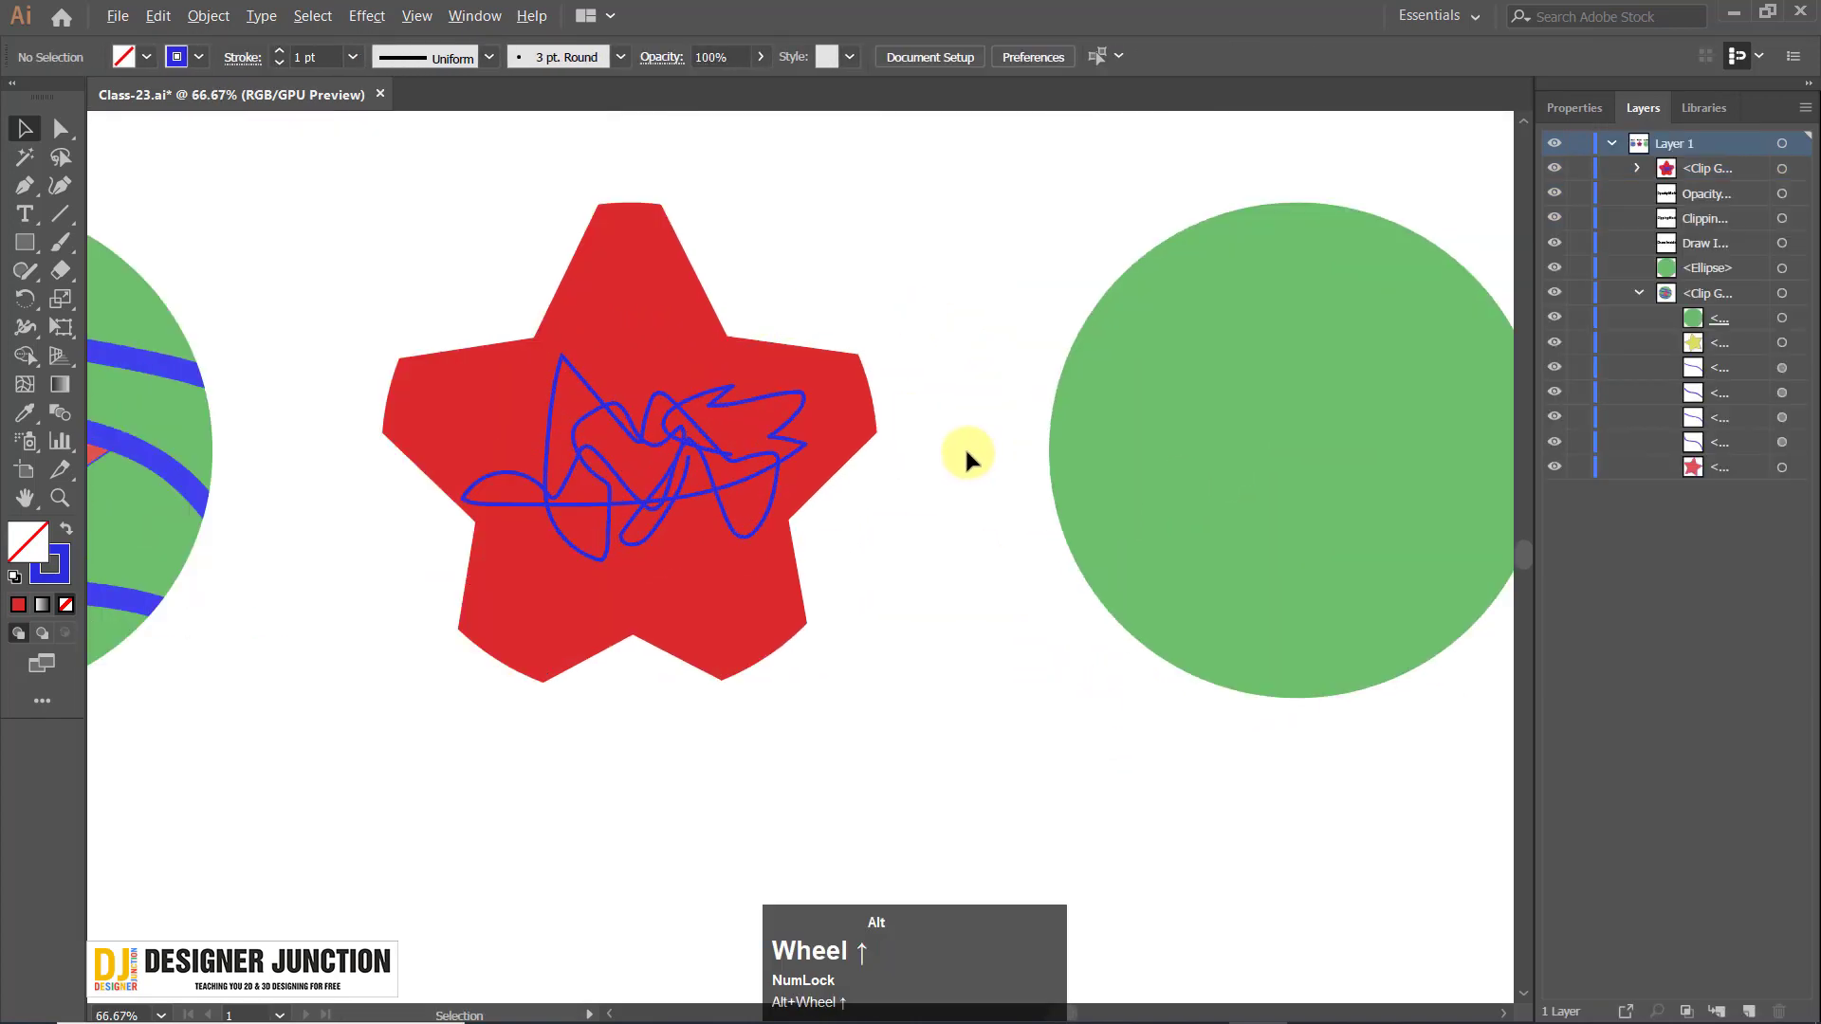
pyautogui.scroll(-4, 964, 448)
pyautogui.hotkey('ctrl', 'z')
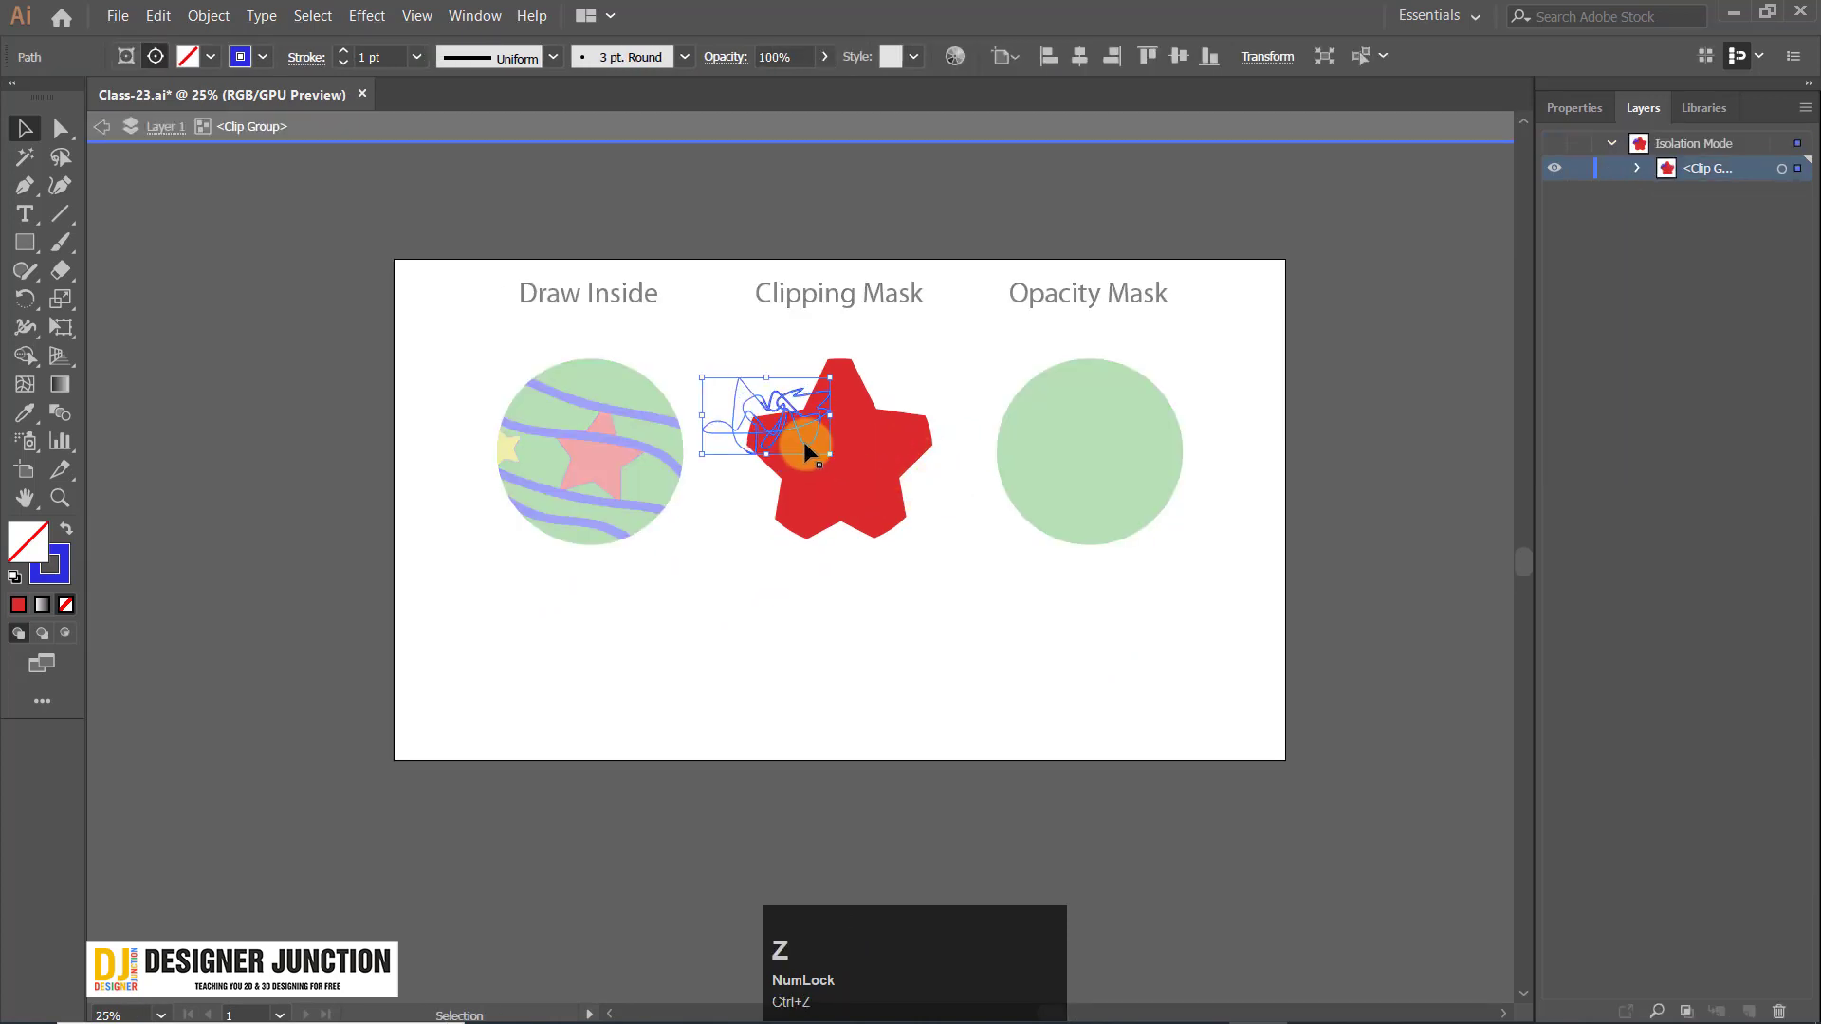
pyautogui.moveTo(833, 457); pyautogui.dragTo(976, 629)
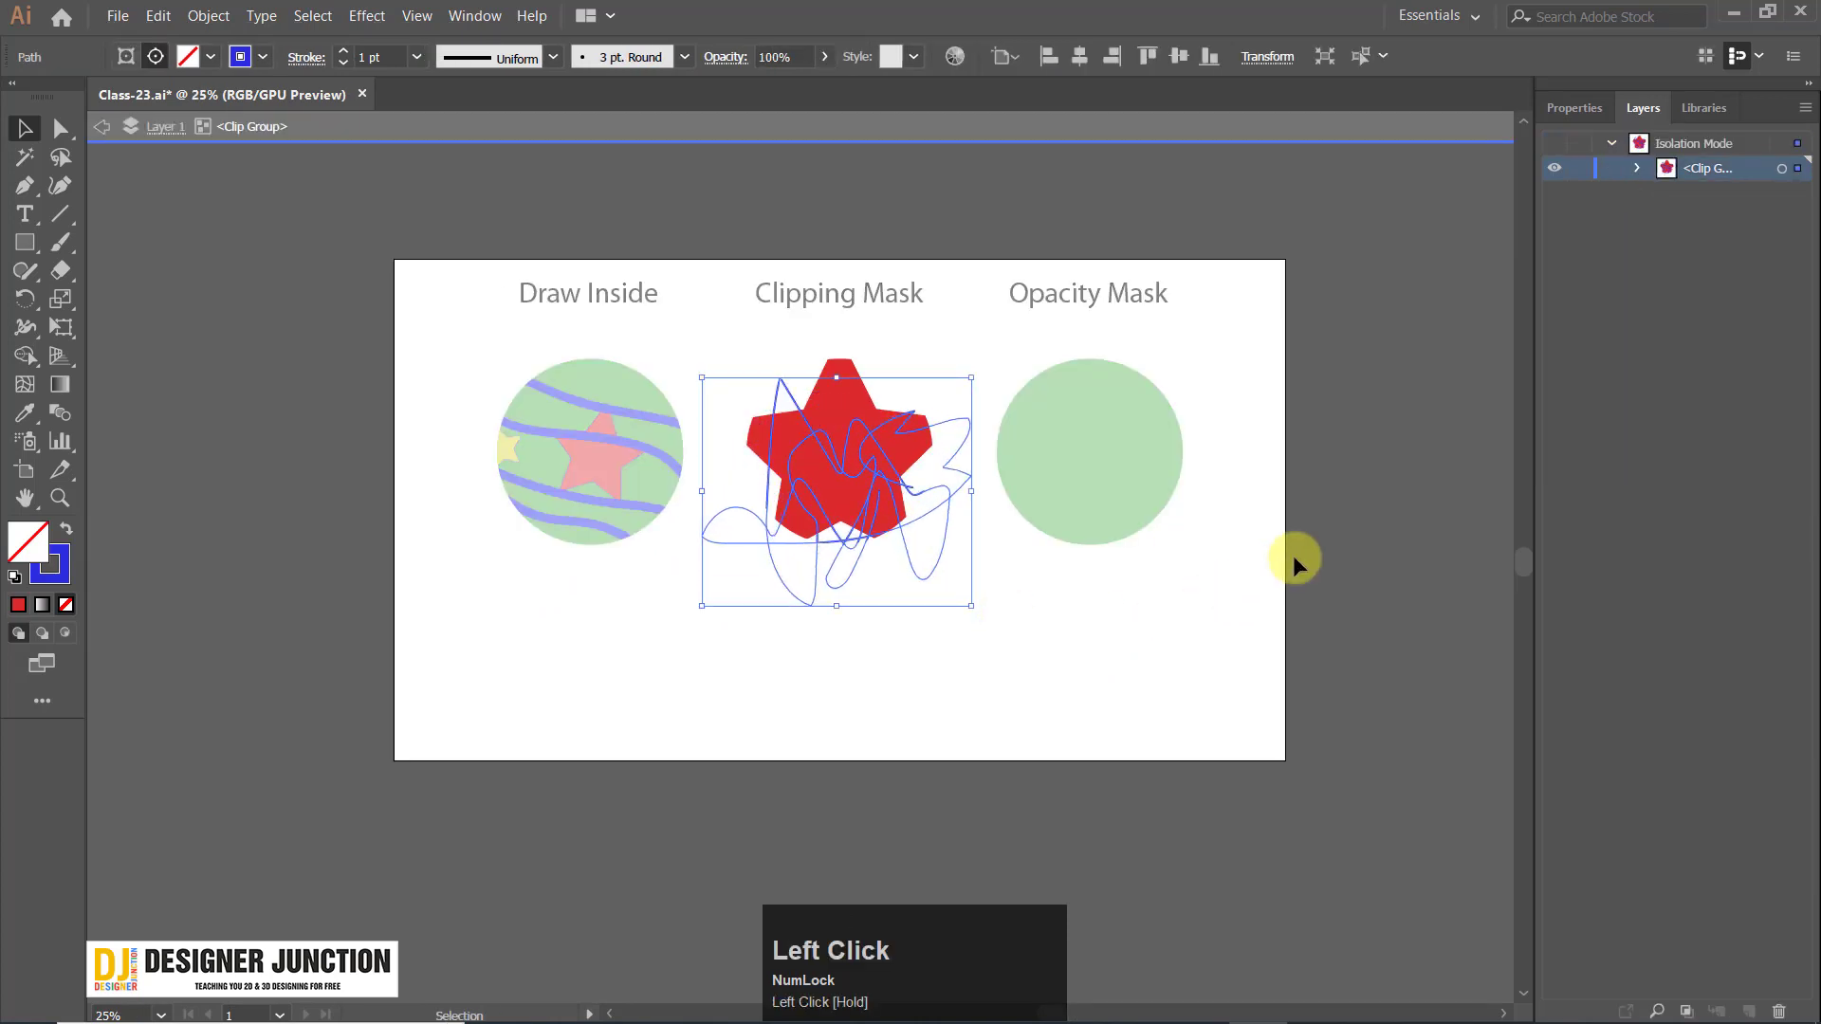
pyautogui.doubleClick(1410, 459)
pyautogui.scroll(2, 919, 501)
pyautogui.moveTo(935, 423); pyautogui.dragTo(809, 496)
pyautogui.scroll(-3, 826, 593)
pyautogui.scroll(3, 825, 569)
pyautogui.scroll(-1, 844, 522)
pyautogui.moveTo(800, 571); pyautogui.dragTo(816, 563)
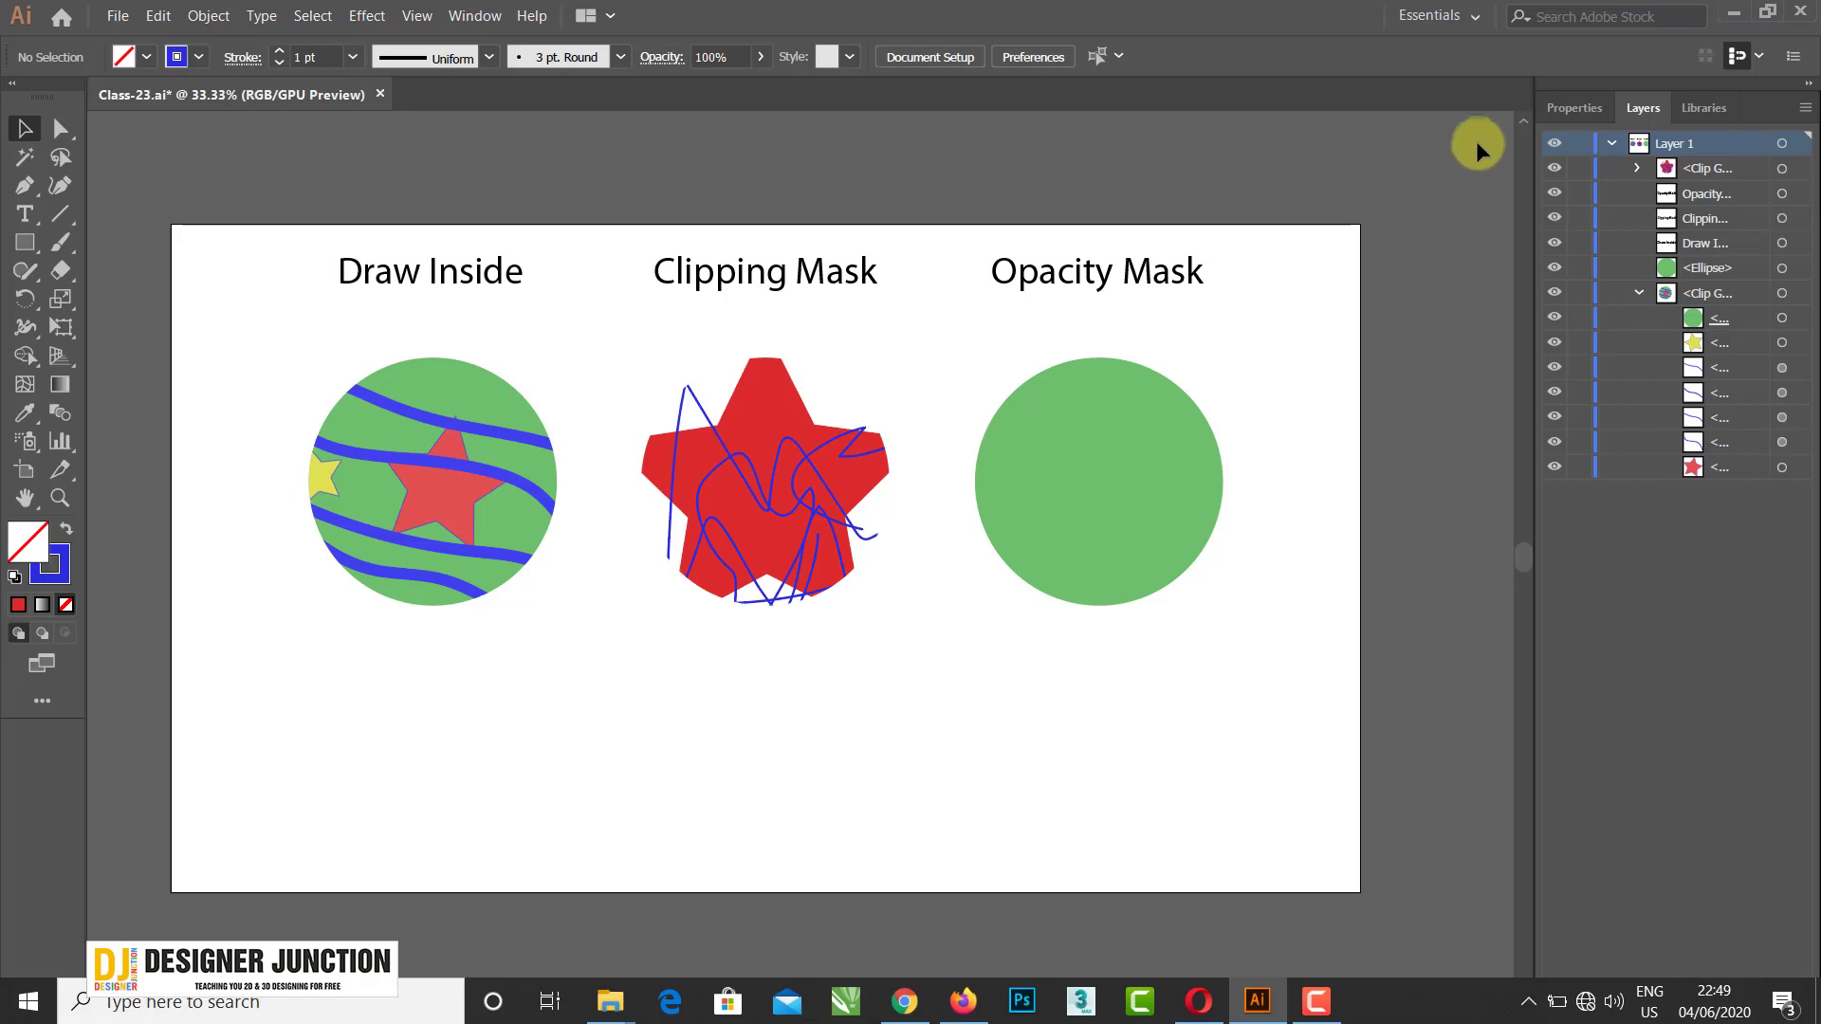
# Place the peeled-banana photo as a linked file, scaled down proportionally beneath the clipped red star.
pyautogui.moveTo(1582, 1013); pyautogui.dragTo(1330, 645)
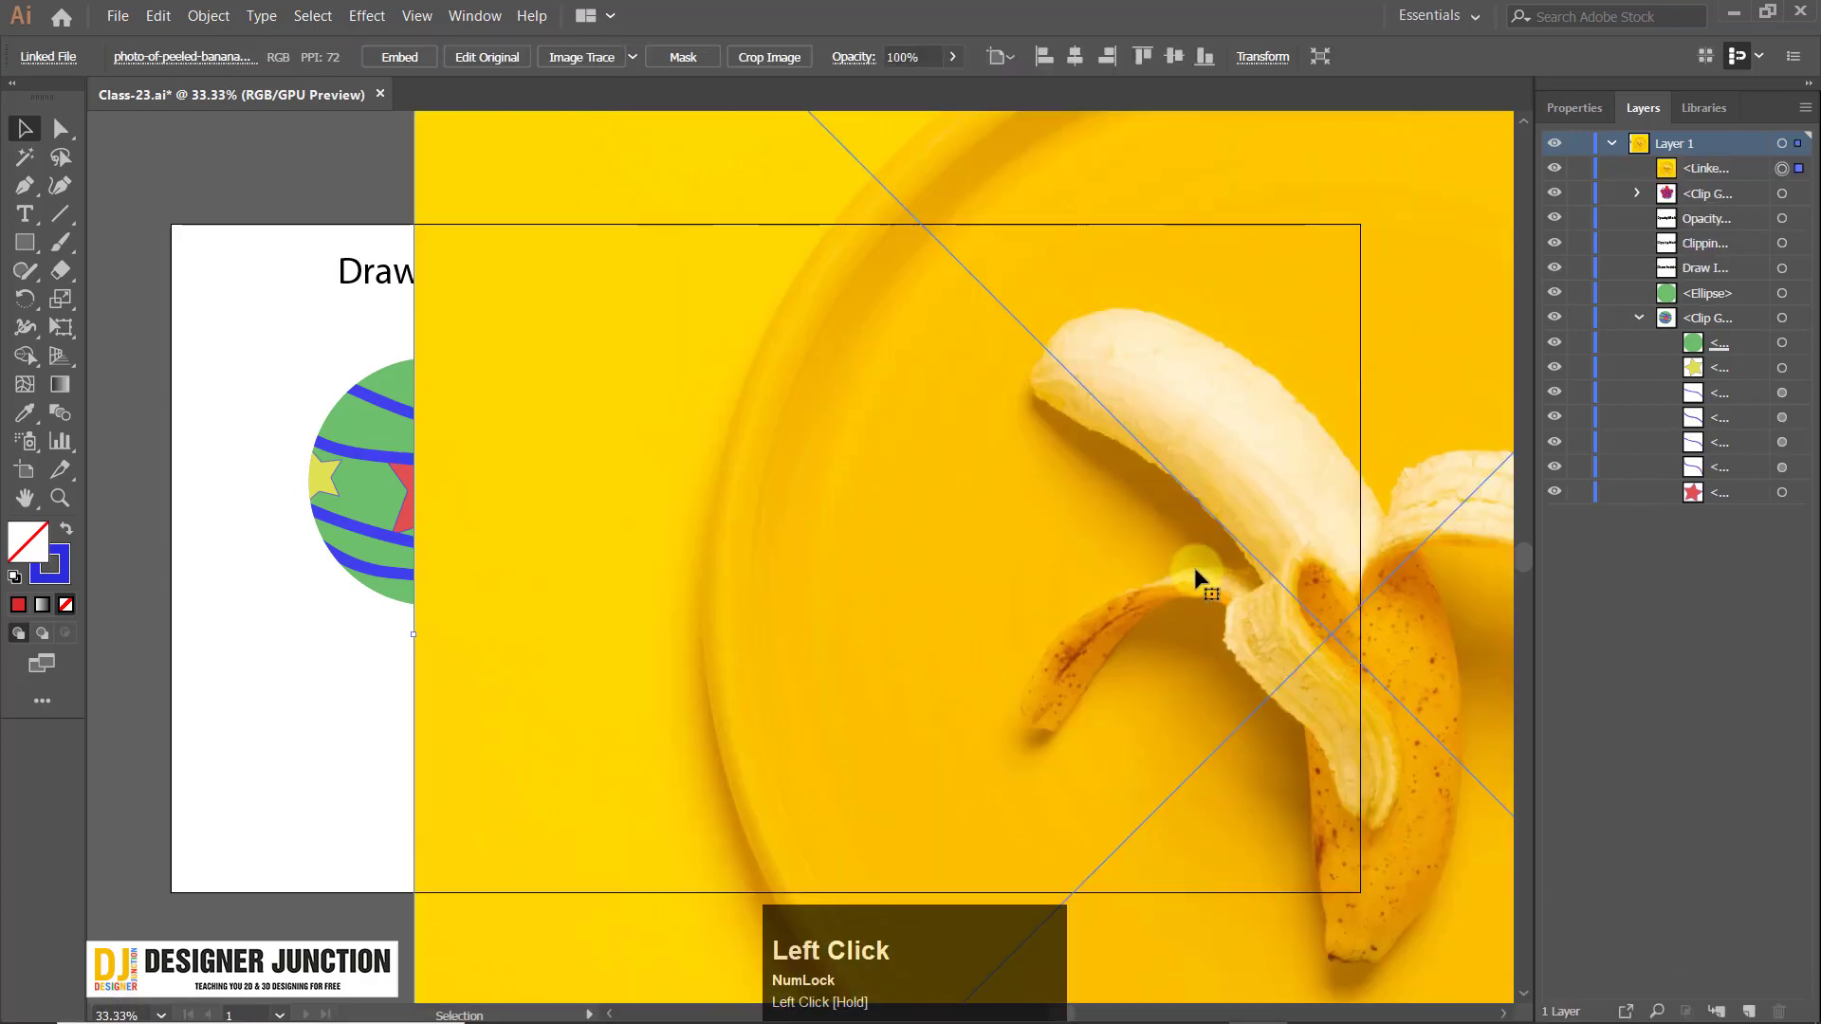
pyautogui.scroll(-3, 1181, 564)
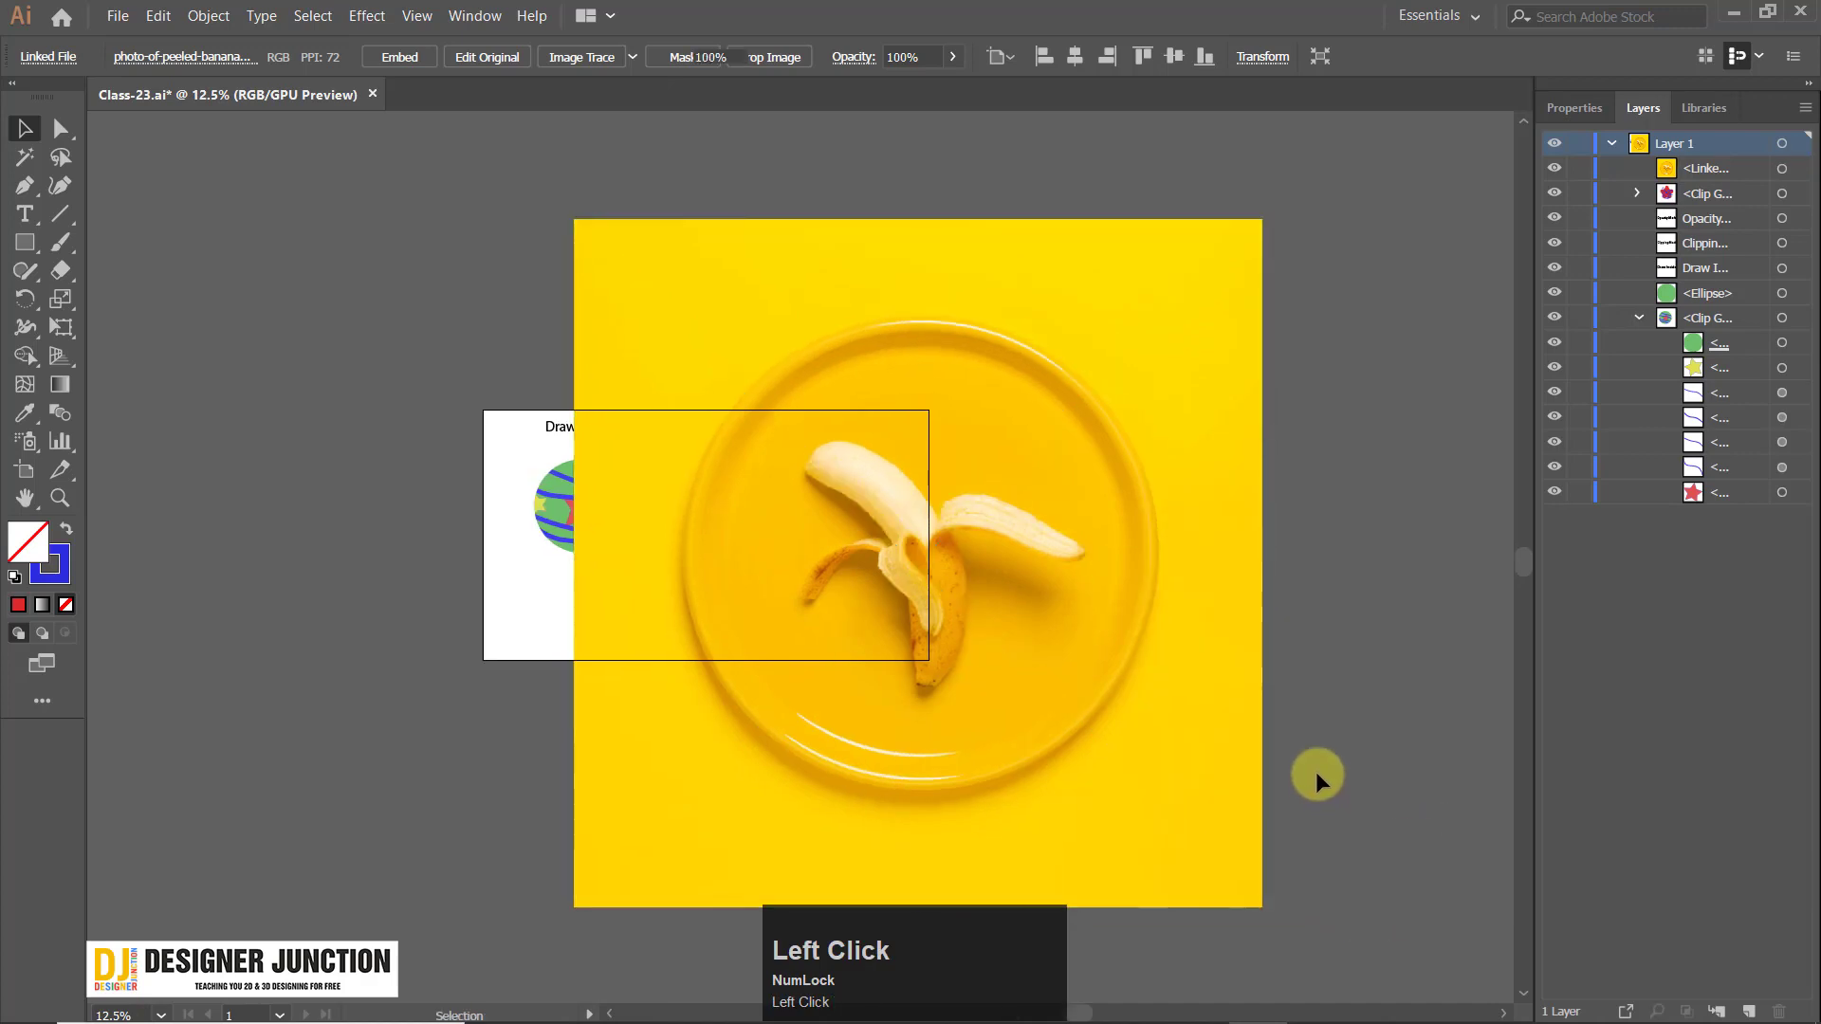
pyautogui.moveTo(1261, 906); pyautogui.dragTo(812, 457)
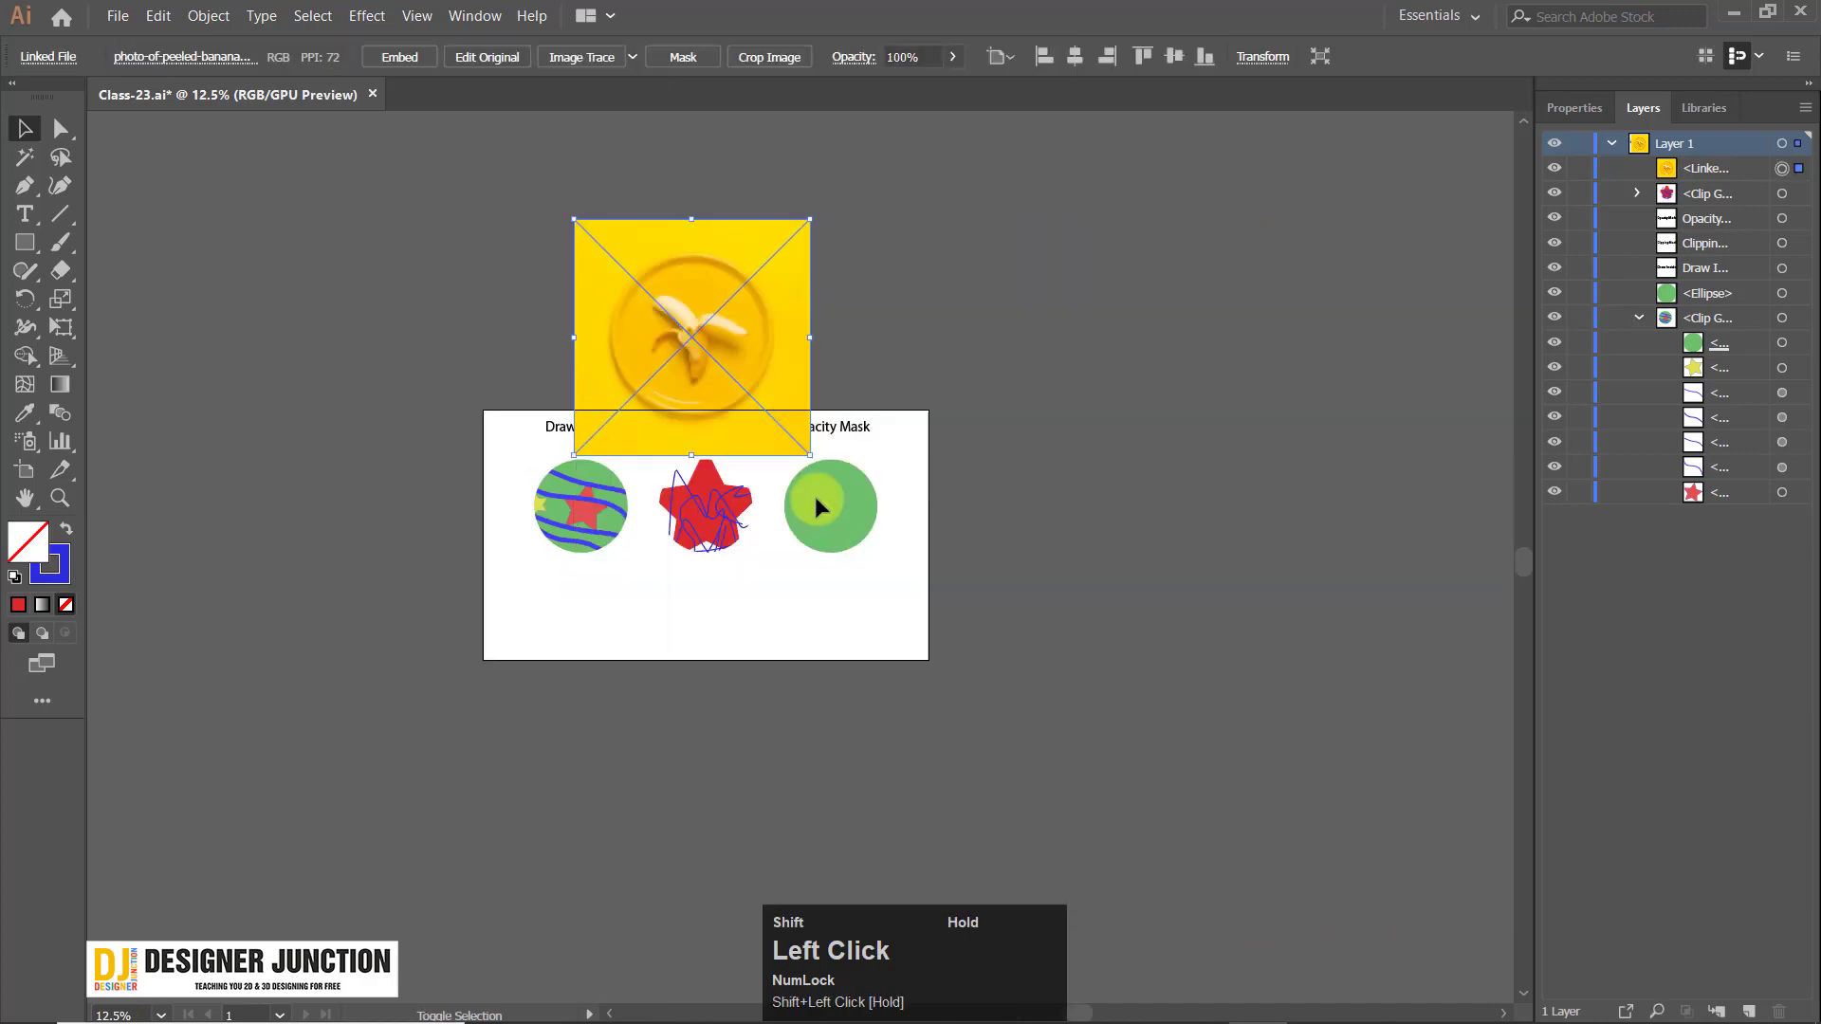
pyautogui.moveTo(715, 304); pyautogui.dragTo(830, 640)
pyautogui.scroll(1, 792, 659)
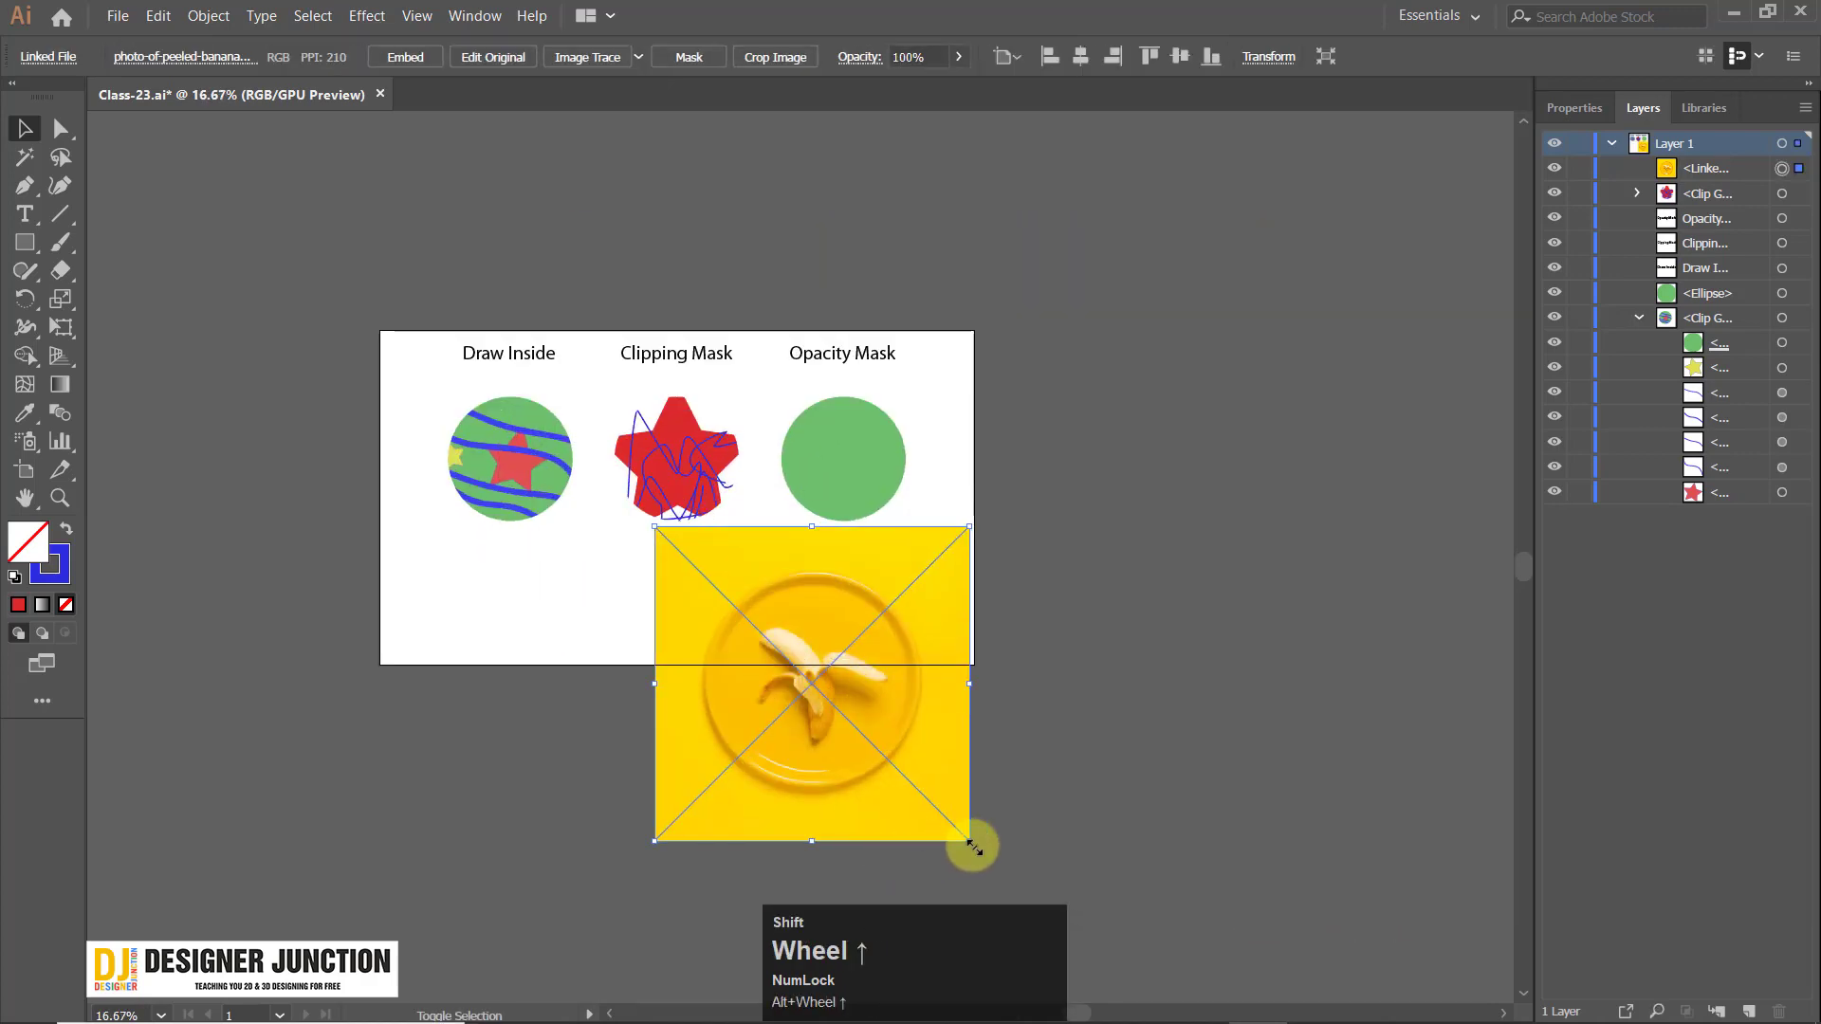
pyautogui.moveTo(972, 844); pyautogui.dragTo(778, 588)
pyautogui.moveTo(670, 573); pyautogui.dragTo(668, 570)
pyautogui.click(1098, 610)
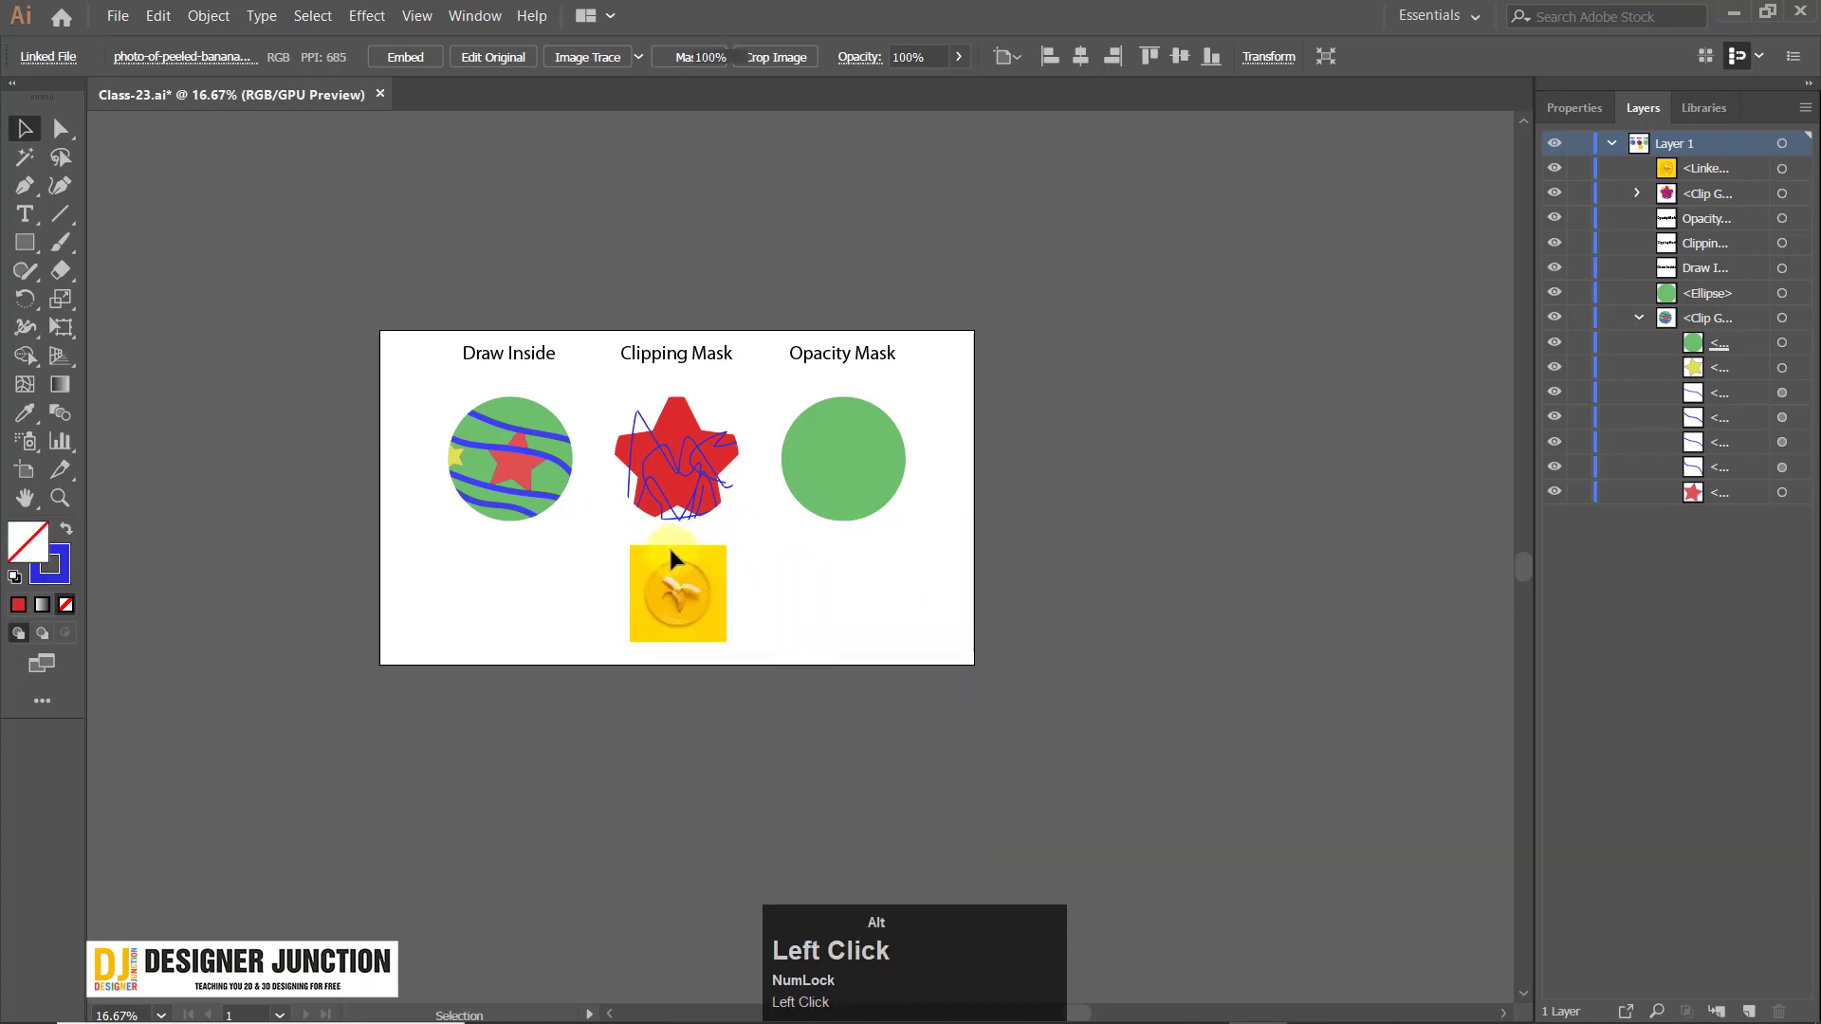
# Draw a circle with no fill and a 1 pt blue stroke around the plate in the banana photo.
pyautogui.scroll(6, 668, 545)
pyautogui.moveTo(752, 711); pyautogui.dragTo(734, 343)
pyautogui.scroll(-2, 743, 589)
pyautogui.click(663, 407)
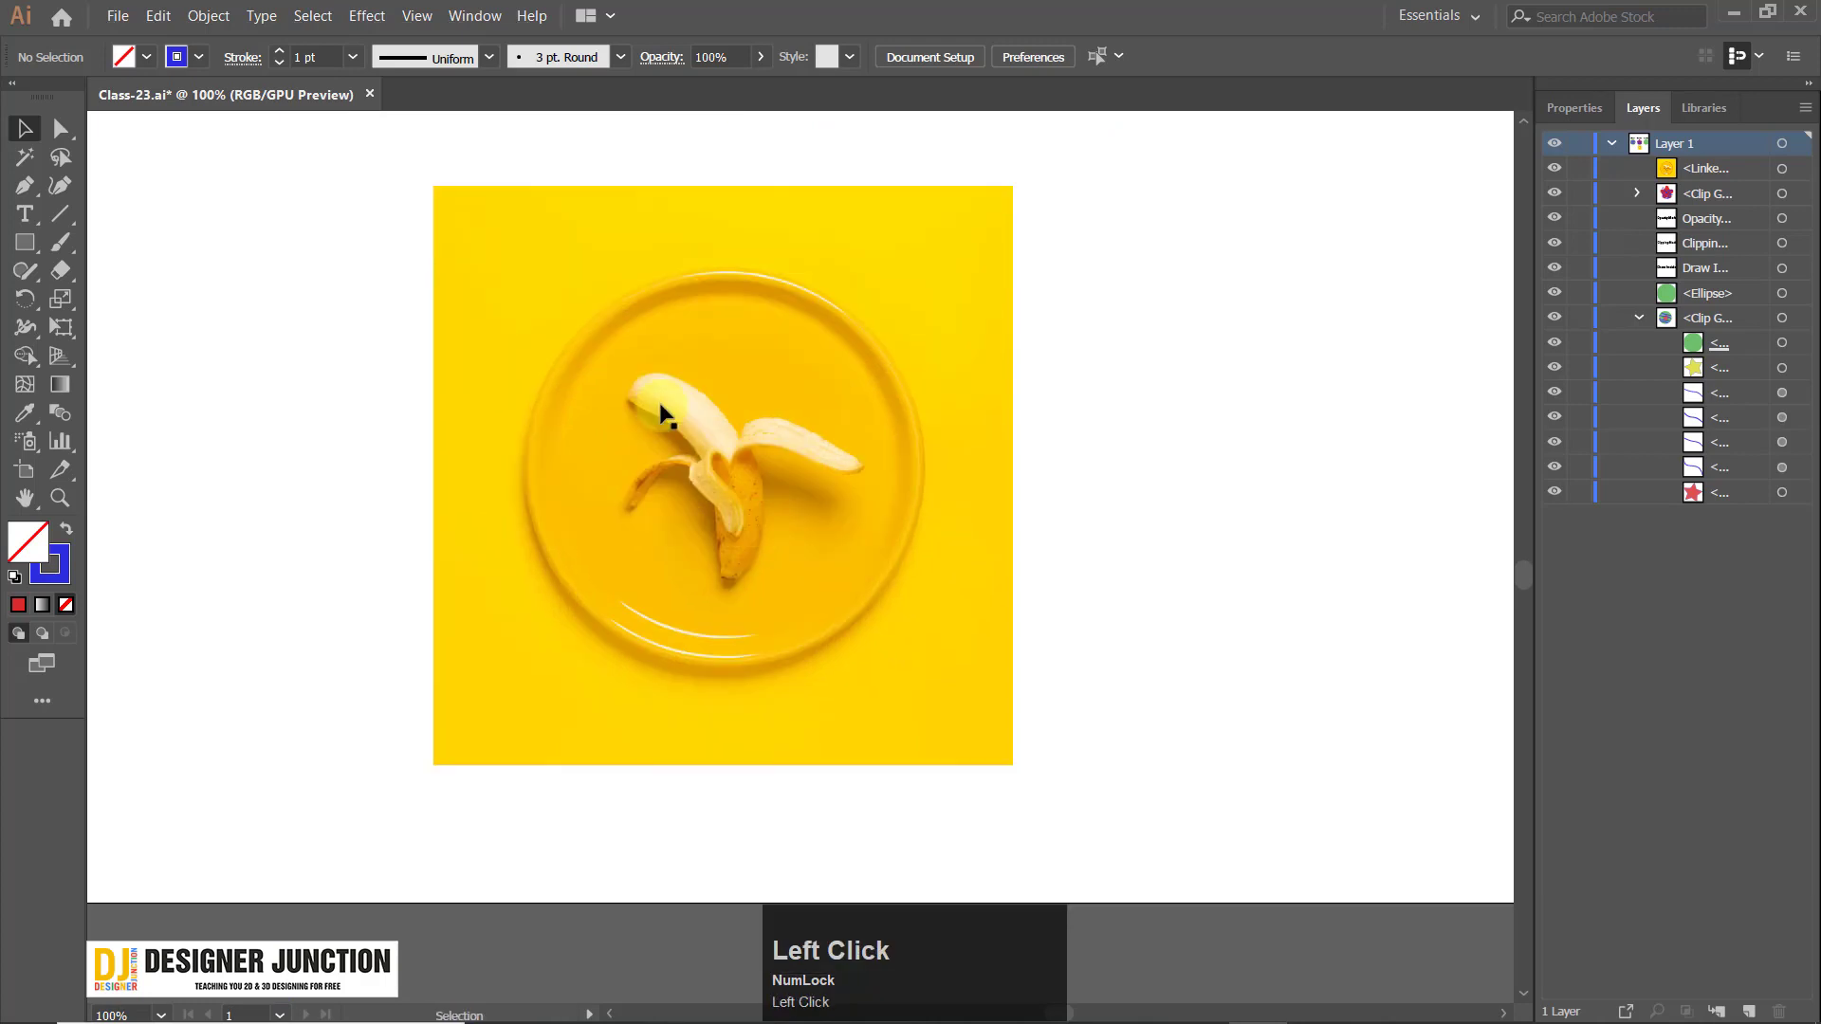
pyautogui.scroll(1, 617, 339)
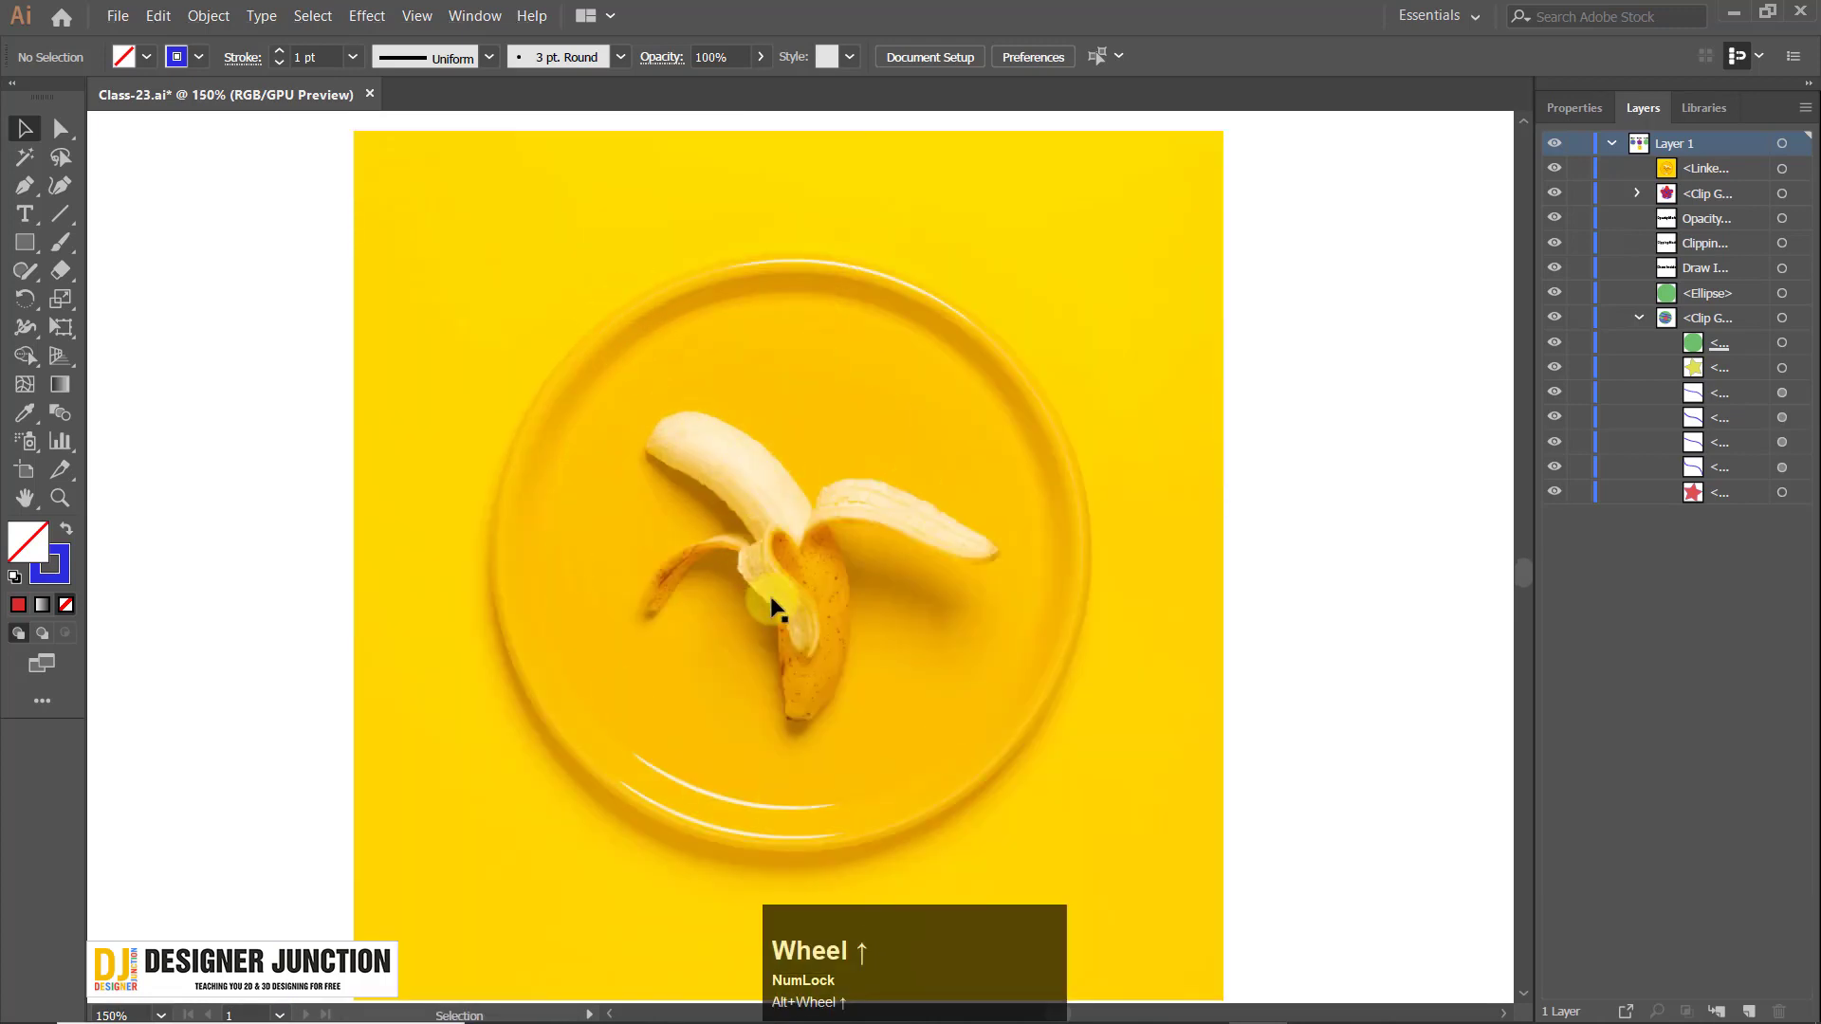
pyautogui.scroll(-1, 776, 610)
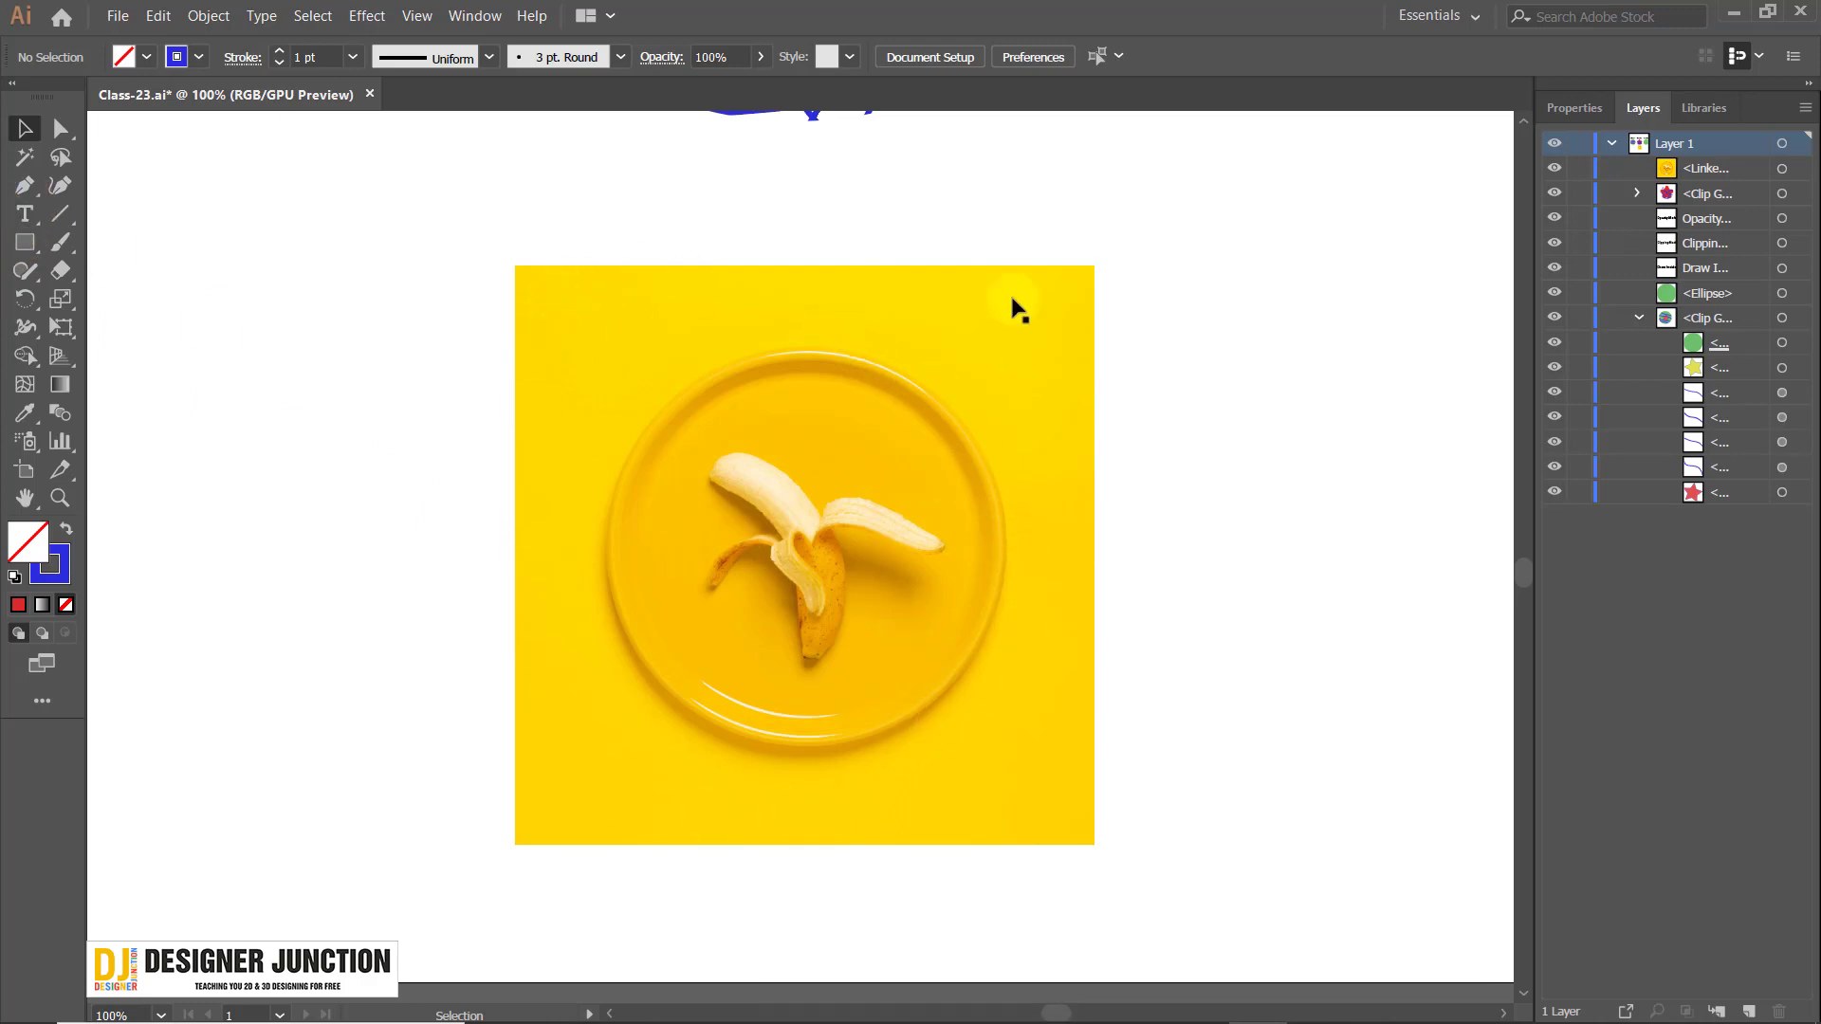
pyautogui.rightClick(25, 248)
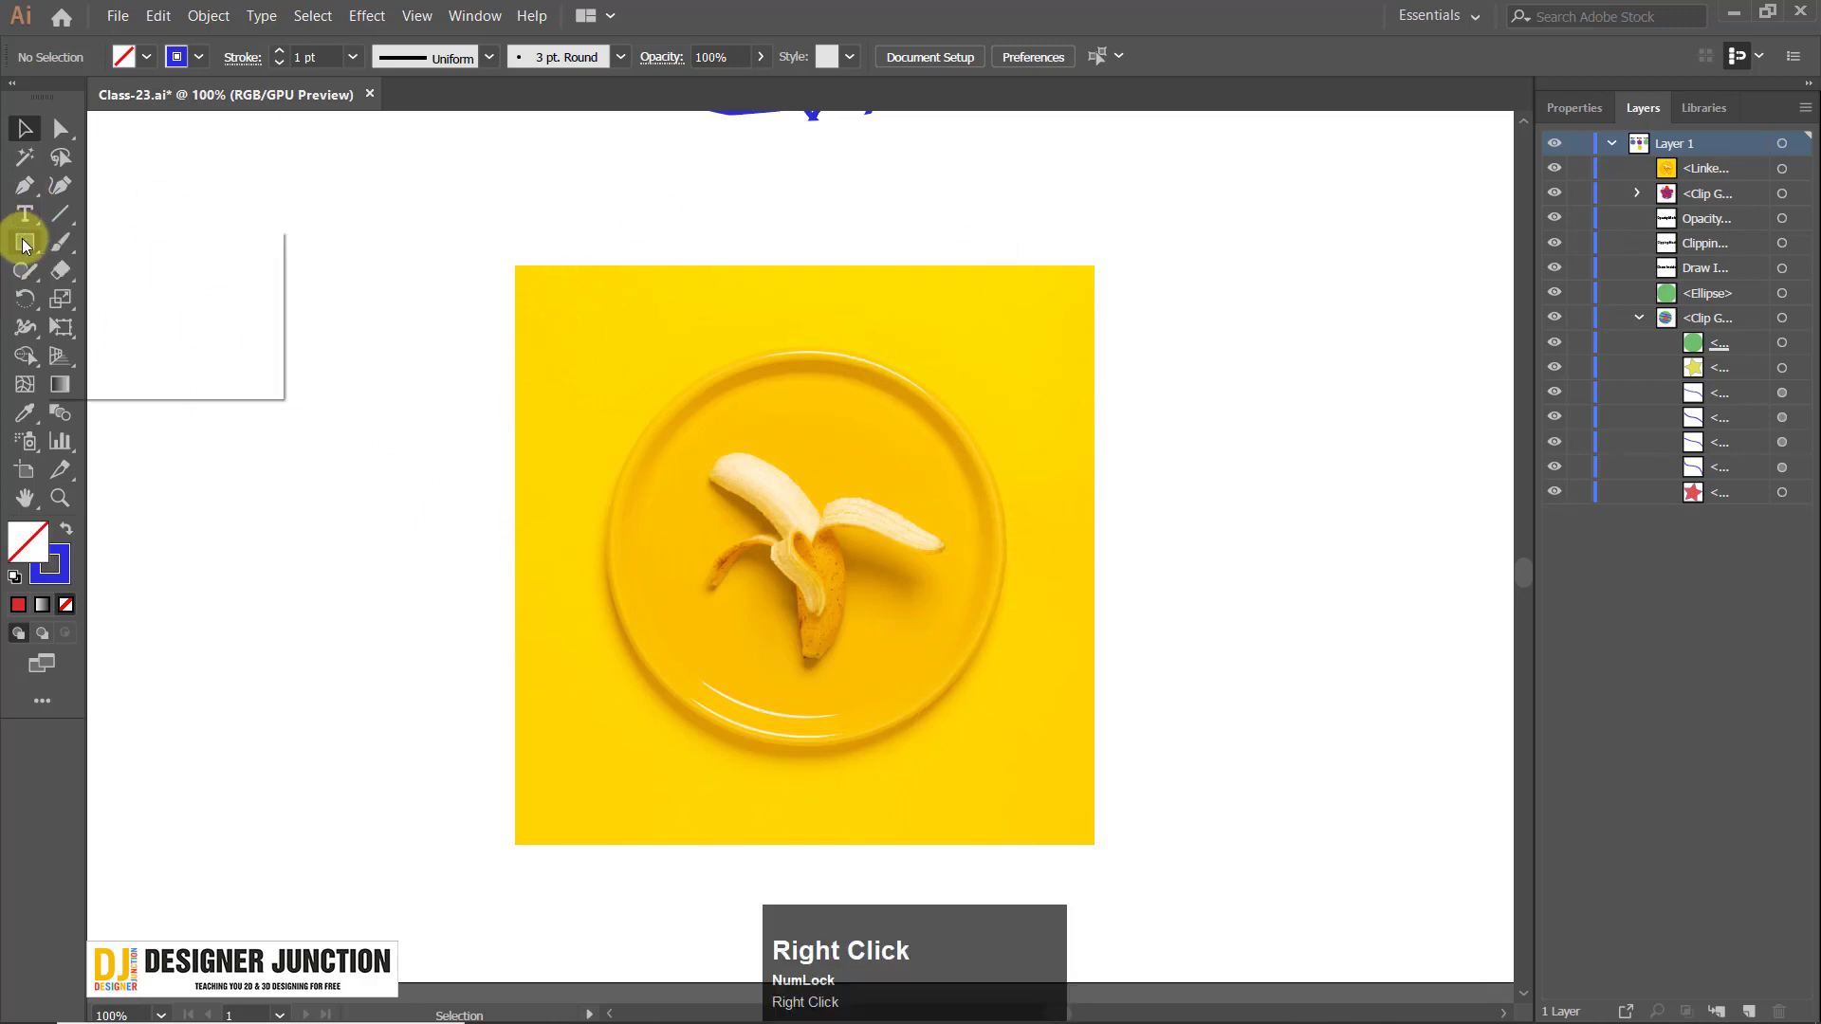
pyautogui.click(105, 296)
pyautogui.scroll(-1, 721, 437)
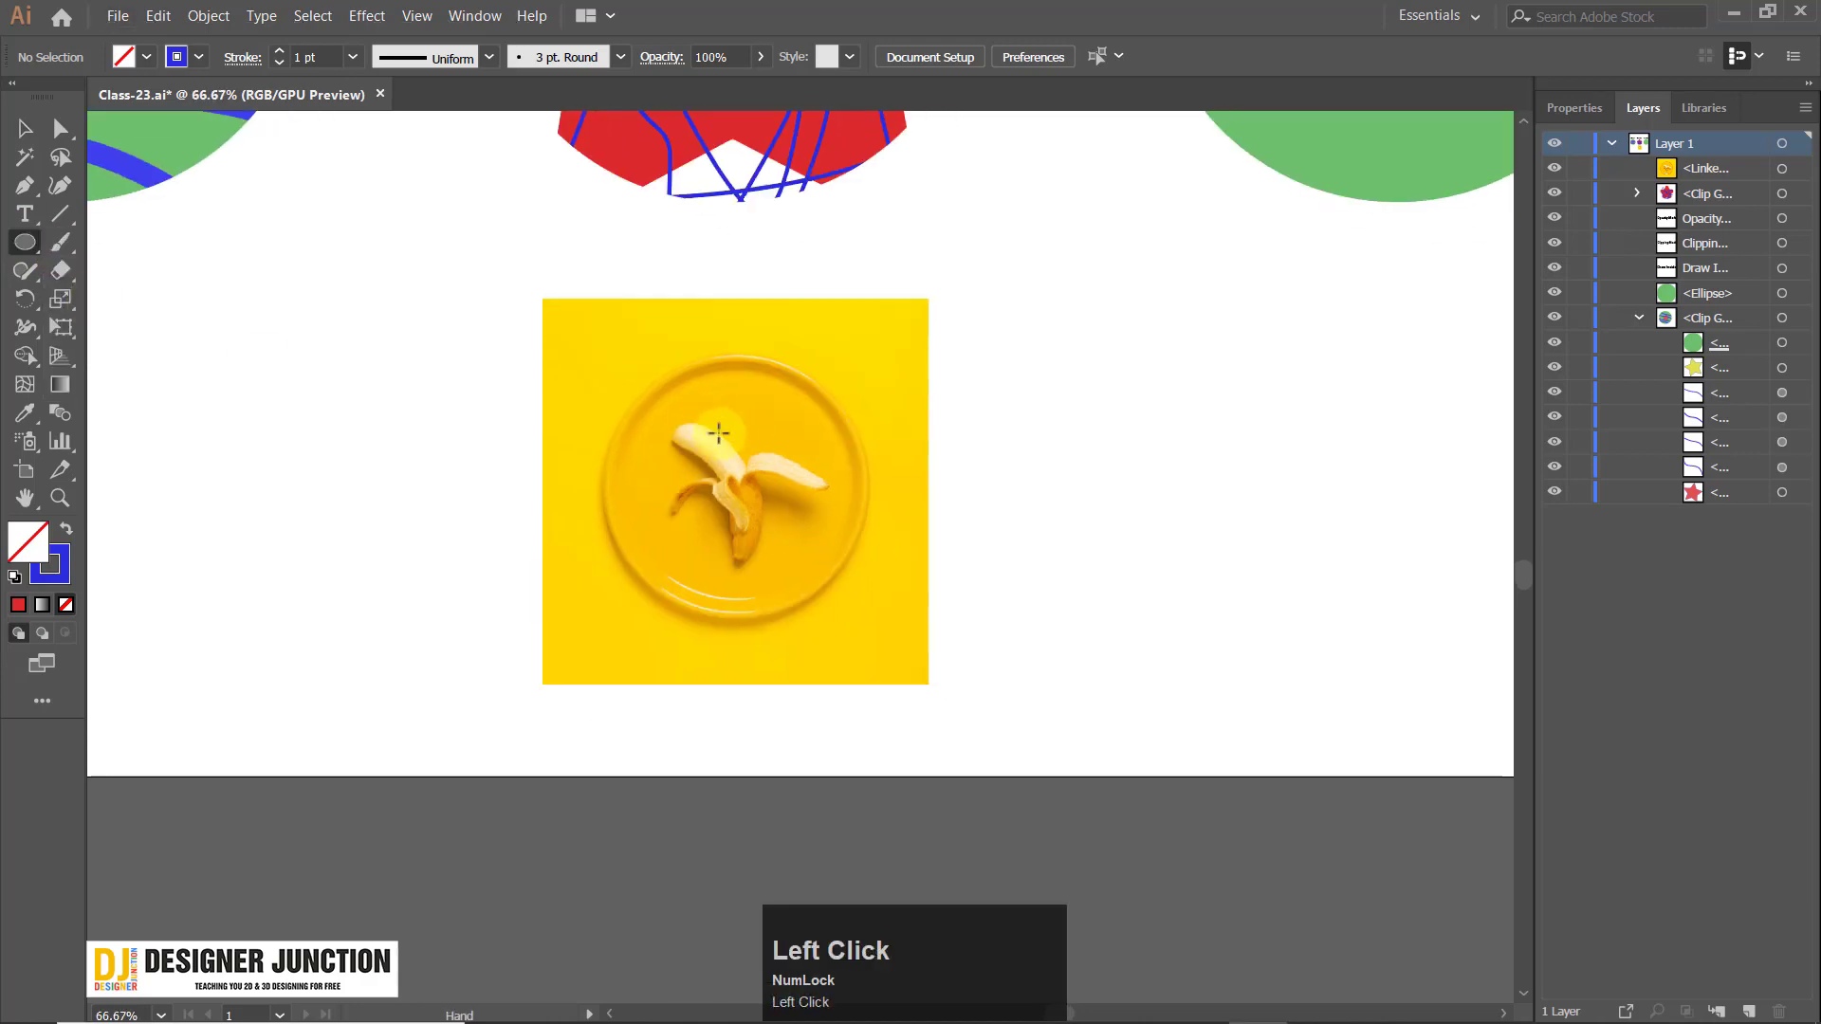
pyautogui.moveTo(594, 358); pyautogui.dragTo(874, 639)
pyautogui.click(16, 132)
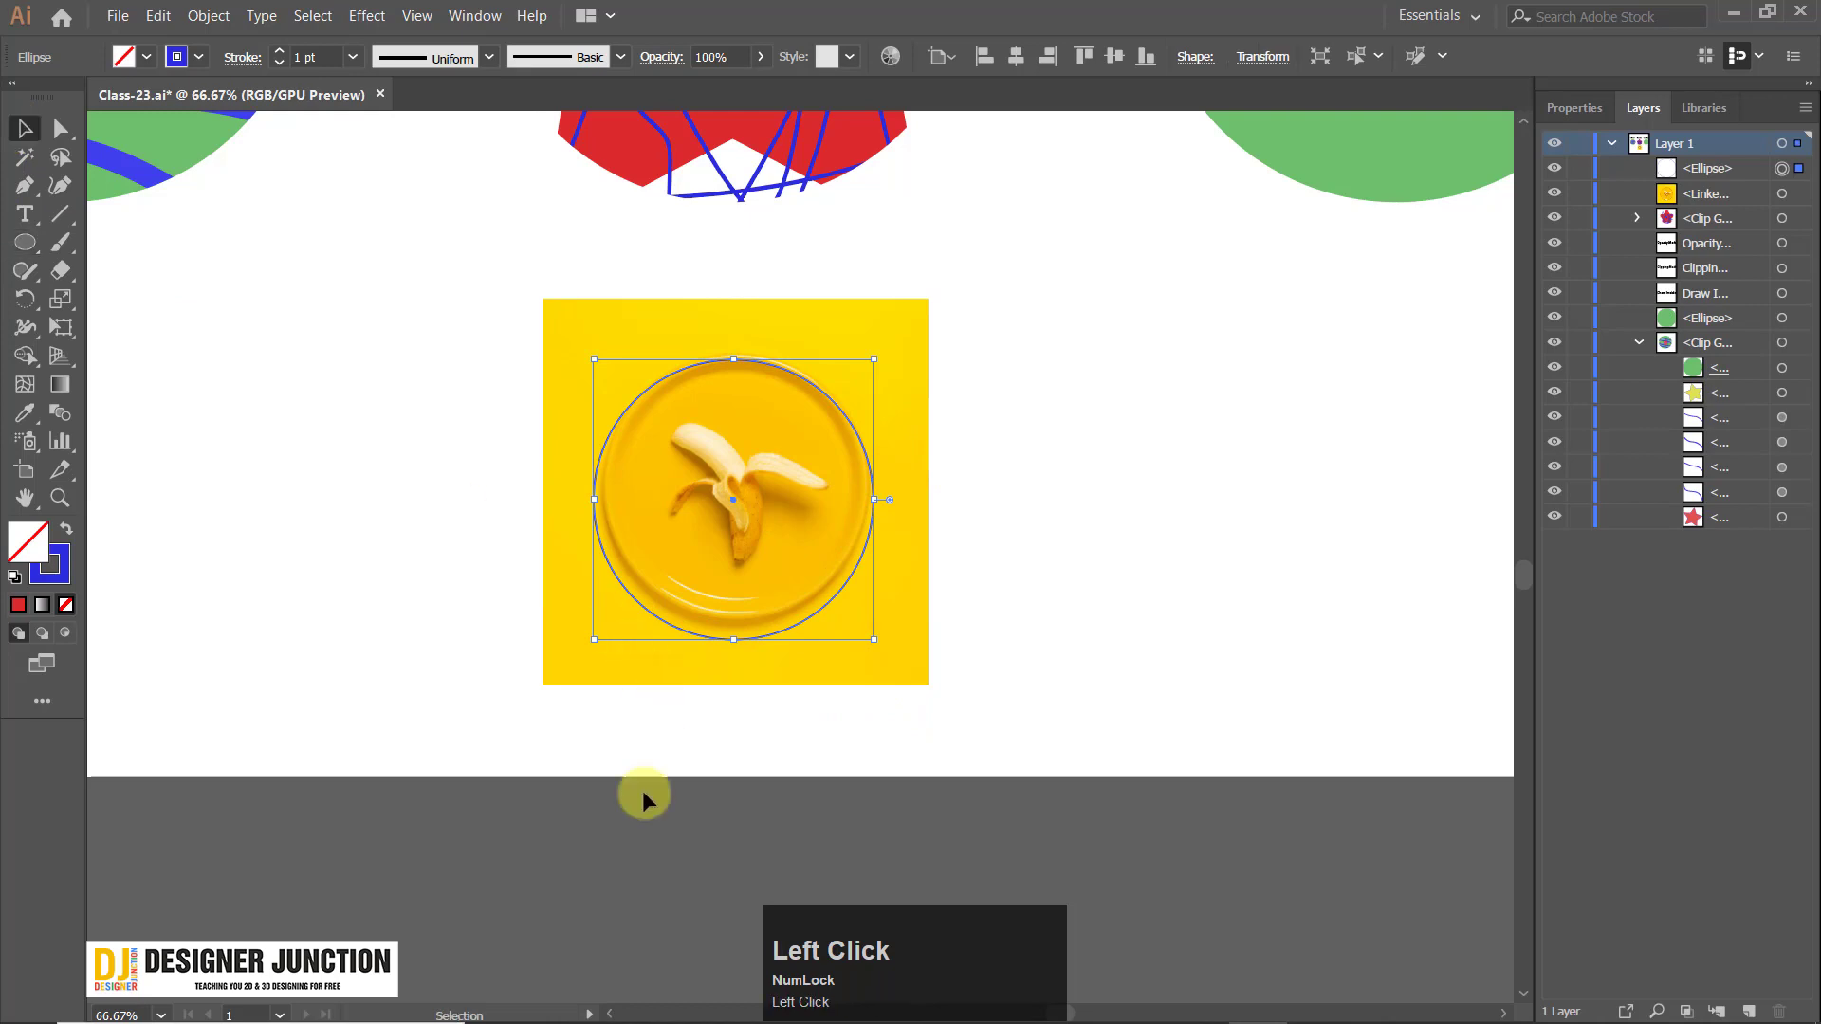
# Move the blue circle upward so it lies over the plate in the banana photo.
pyautogui.moveTo(641, 793); pyautogui.dragTo(668, 618)
pyautogui.click(633, 806)
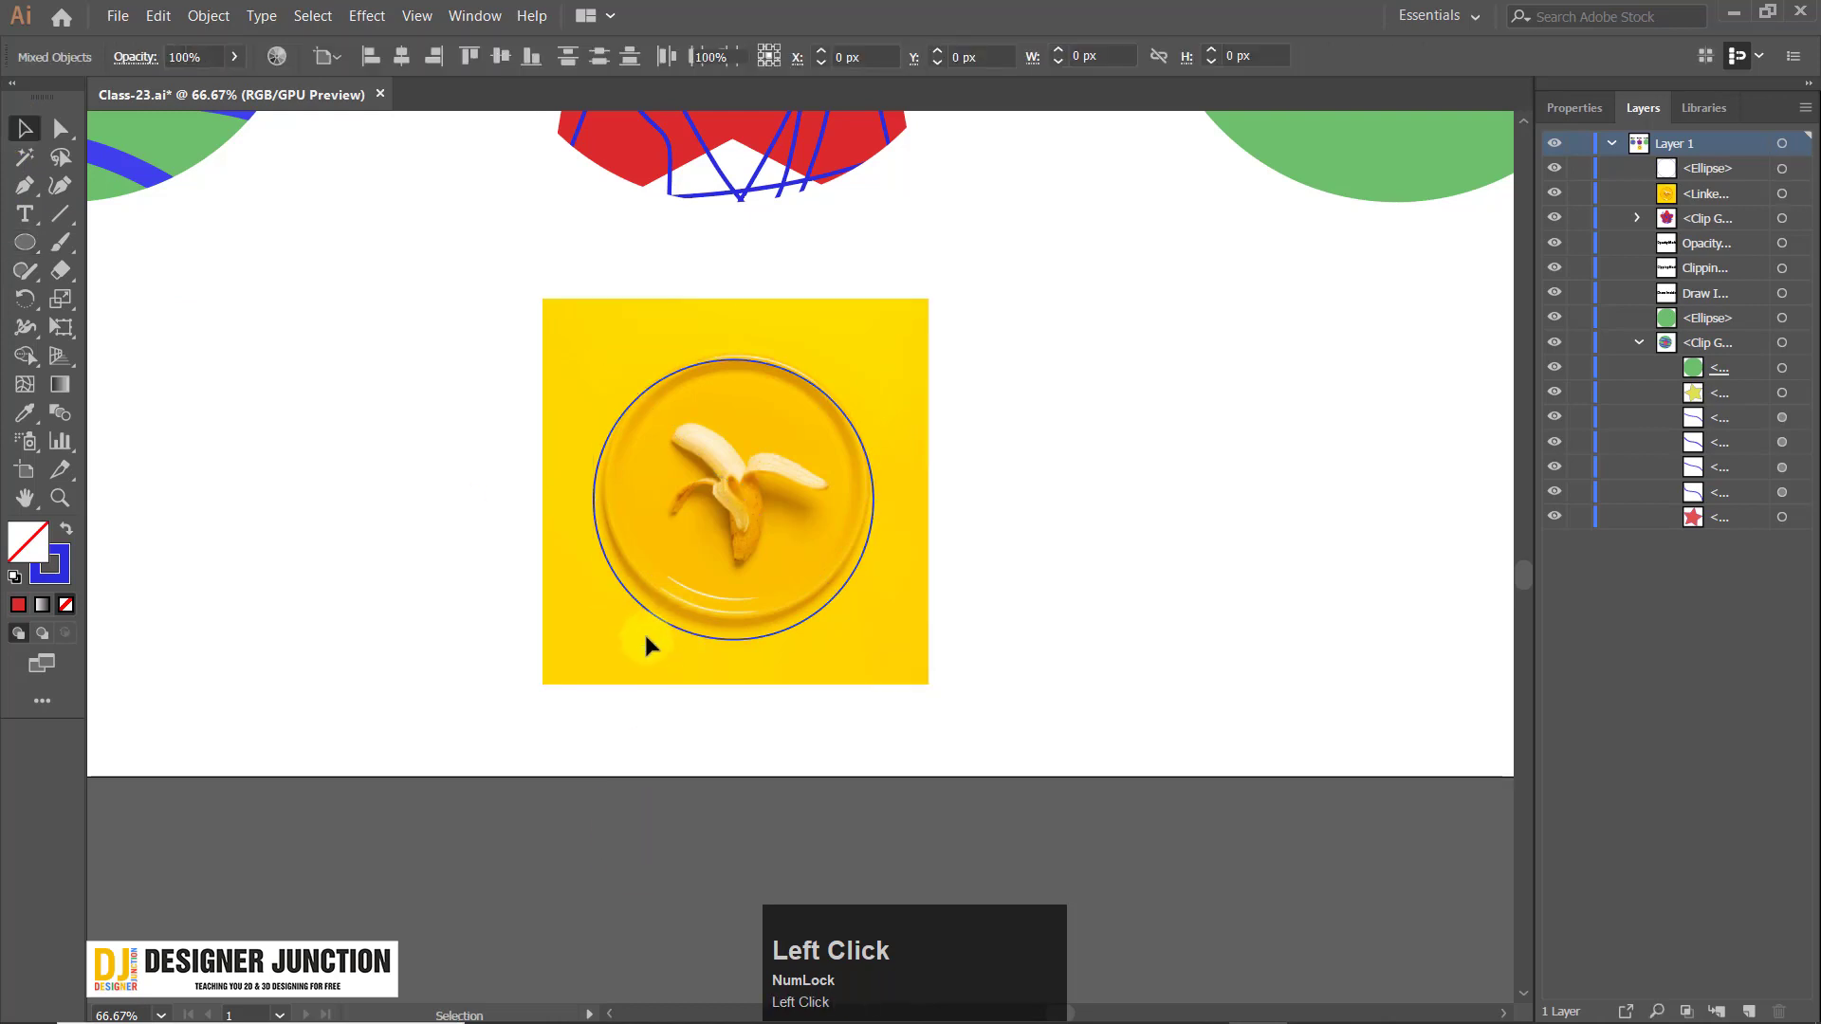
pyautogui.click(672, 624)
pyautogui.scroll(3, 749, 471)
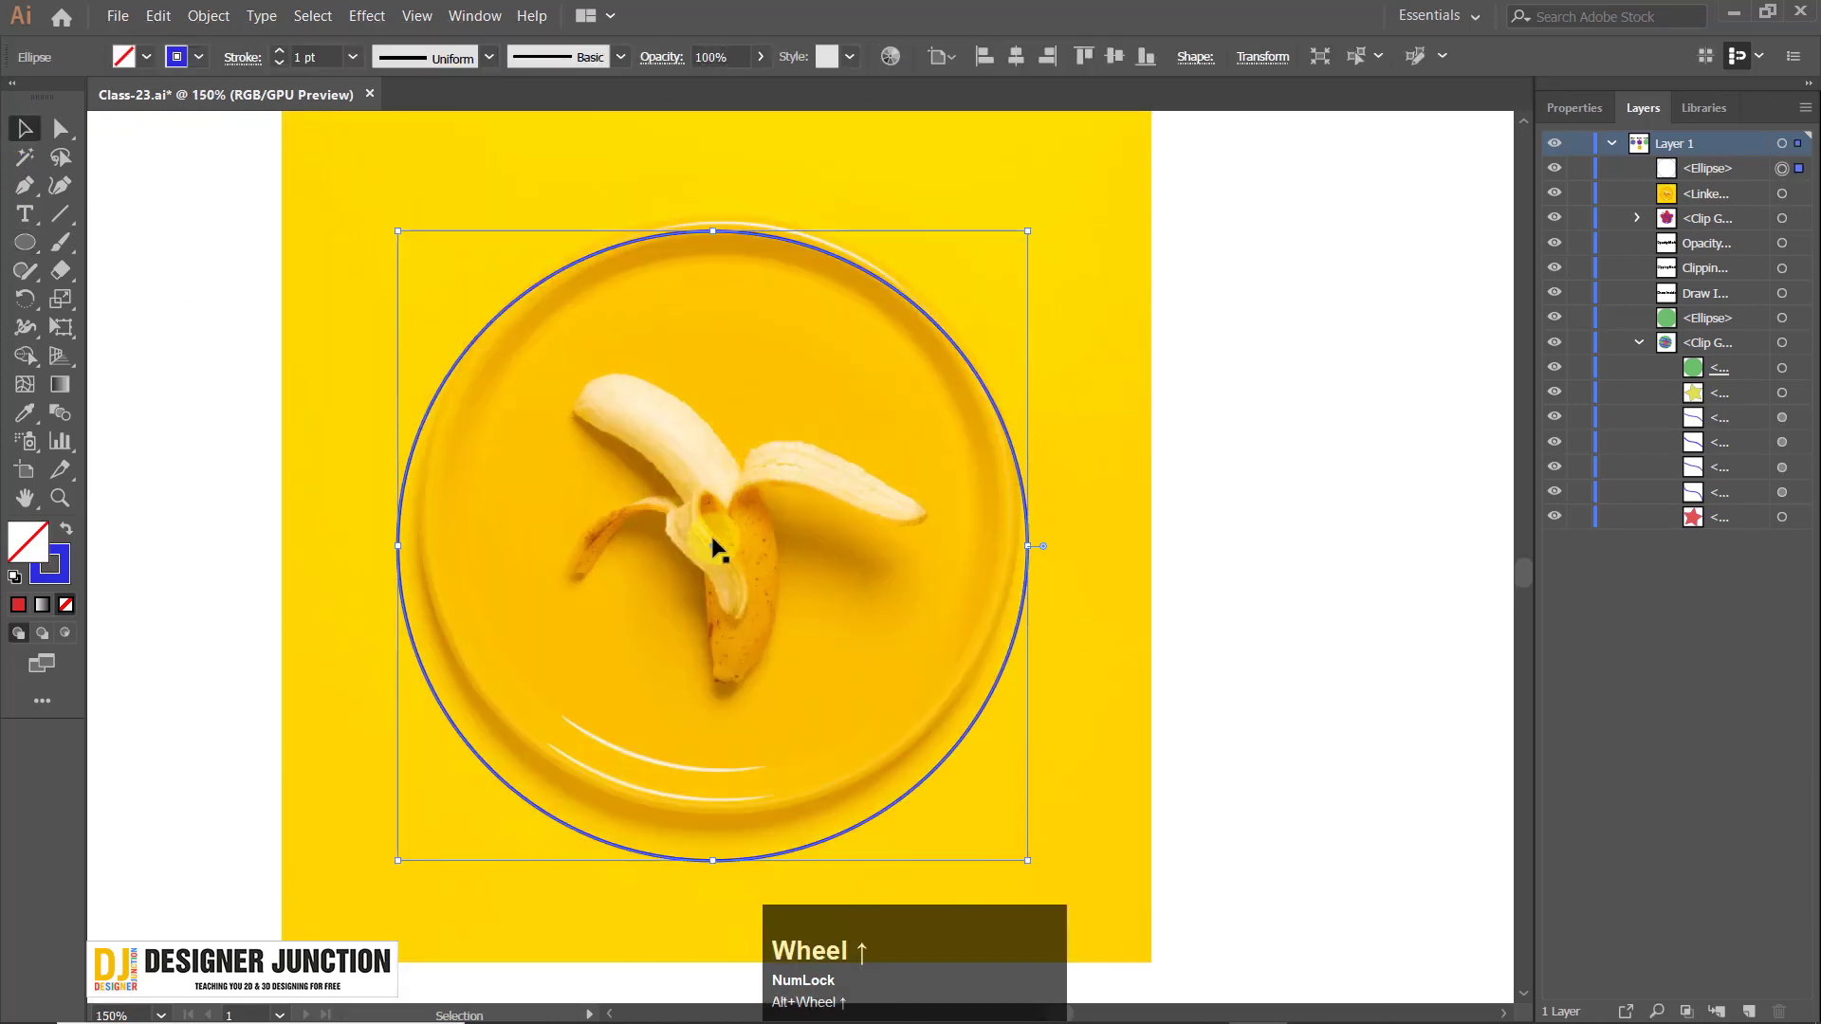
pyautogui.moveTo(712, 546); pyautogui.dragTo(720, 525)
pyautogui.press('Up')
pyautogui.press('Up')
pyautogui.press('Up')
pyautogui.press('Up')
pyautogui.press('Up')
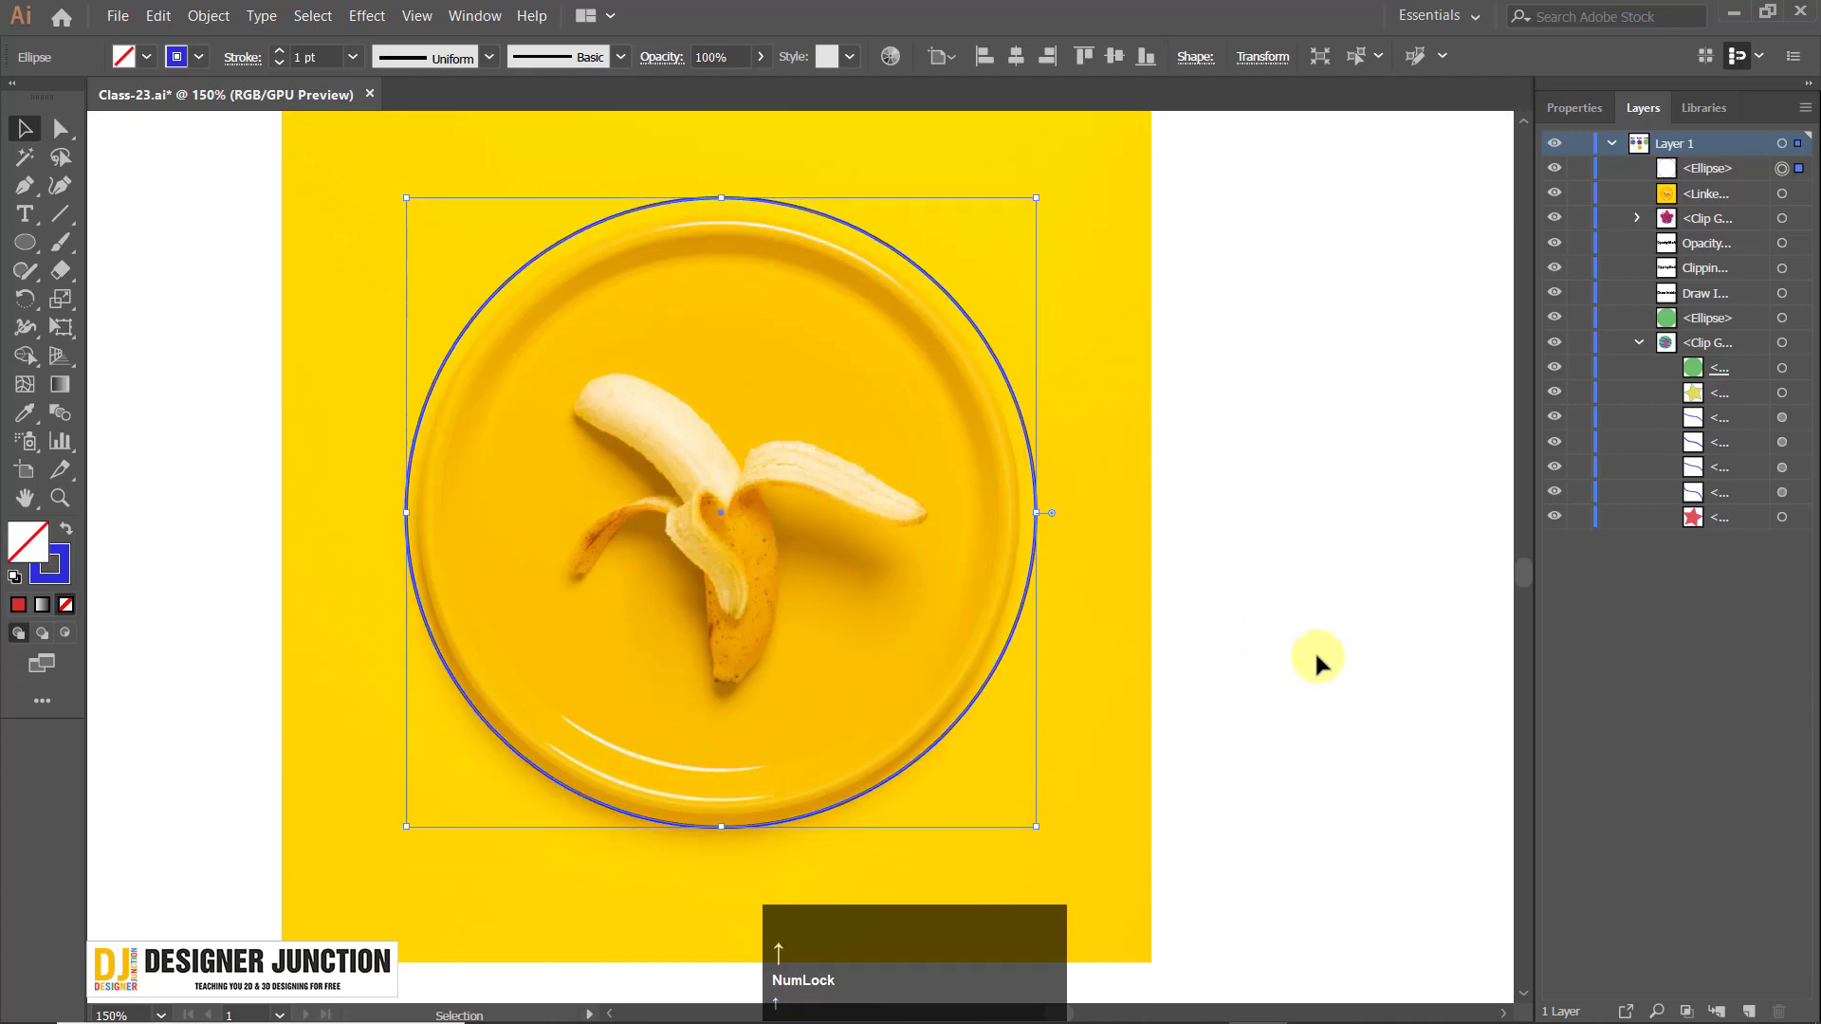
# Fine-tune the circle's position and shrink it slightly in proportion so it follows the plate's rim.
pyautogui.press('Down')
pyautogui.press('Down')
pyautogui.press('Down')
pyautogui.press('Down')
pyautogui.press('Down')
pyautogui.press('Left')
pyautogui.press('Left')
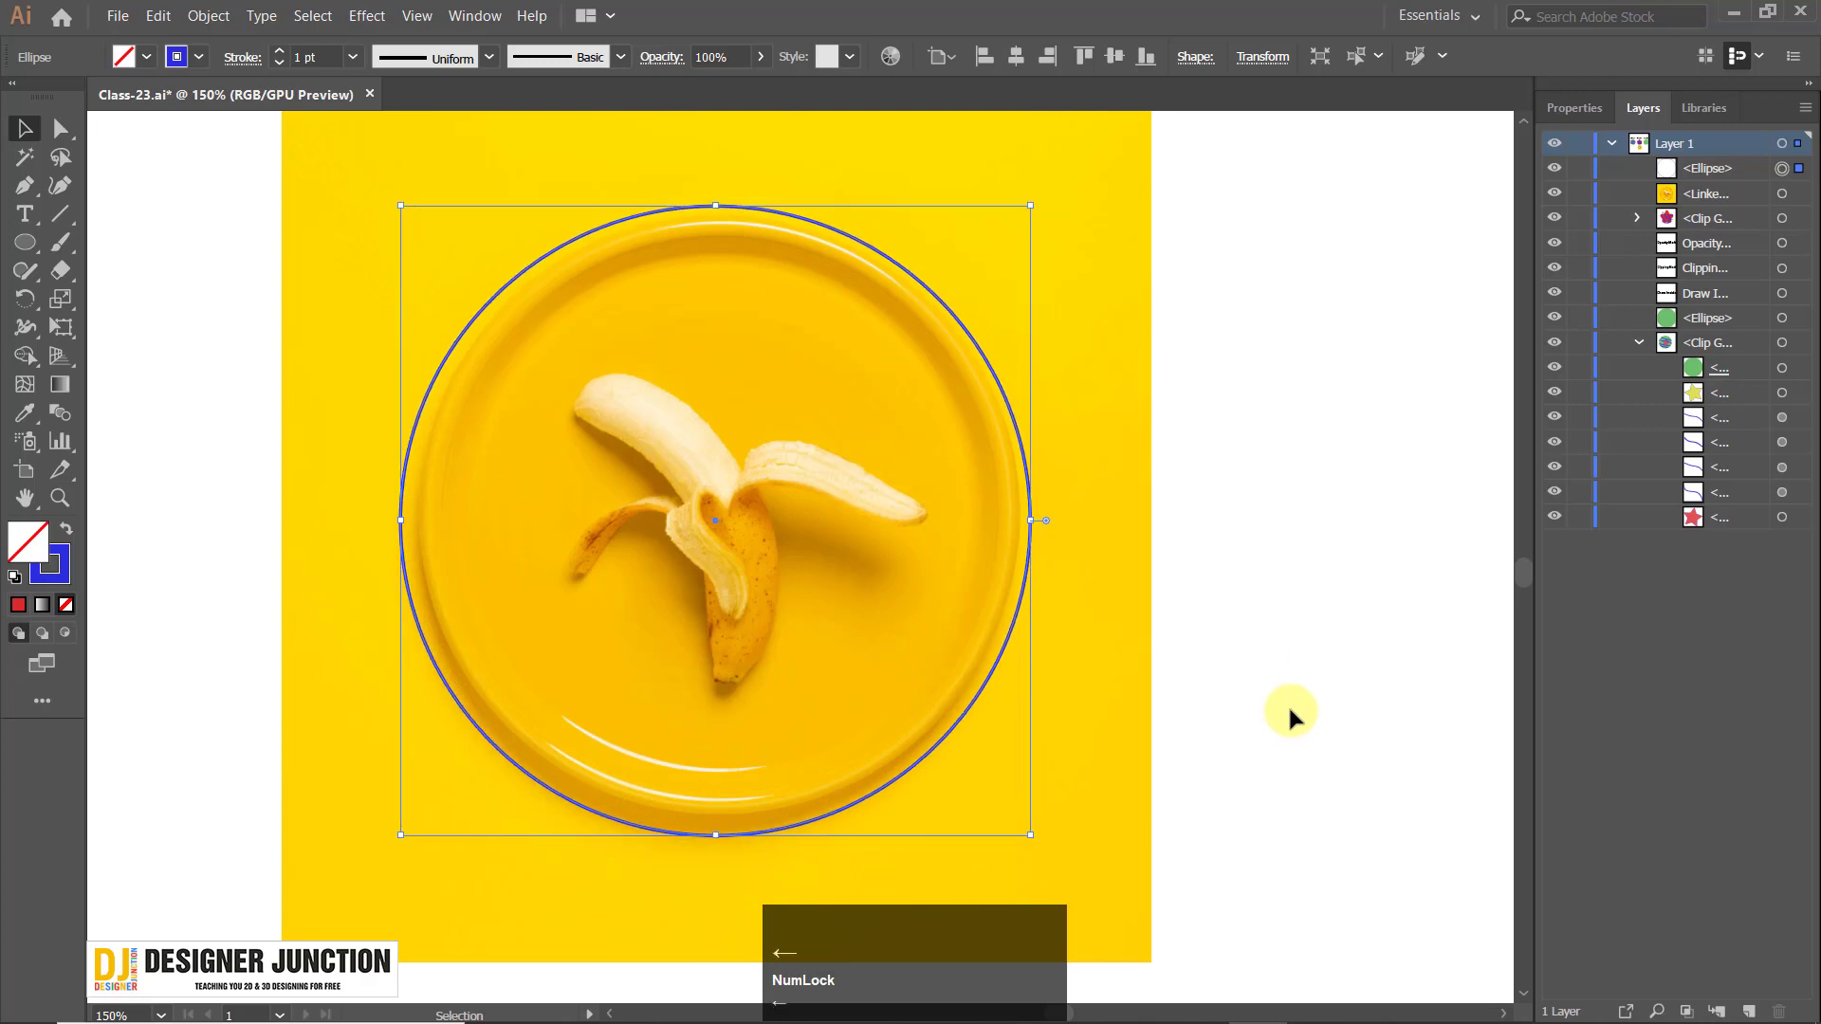
pyautogui.press('Right')
pyautogui.press('Right')
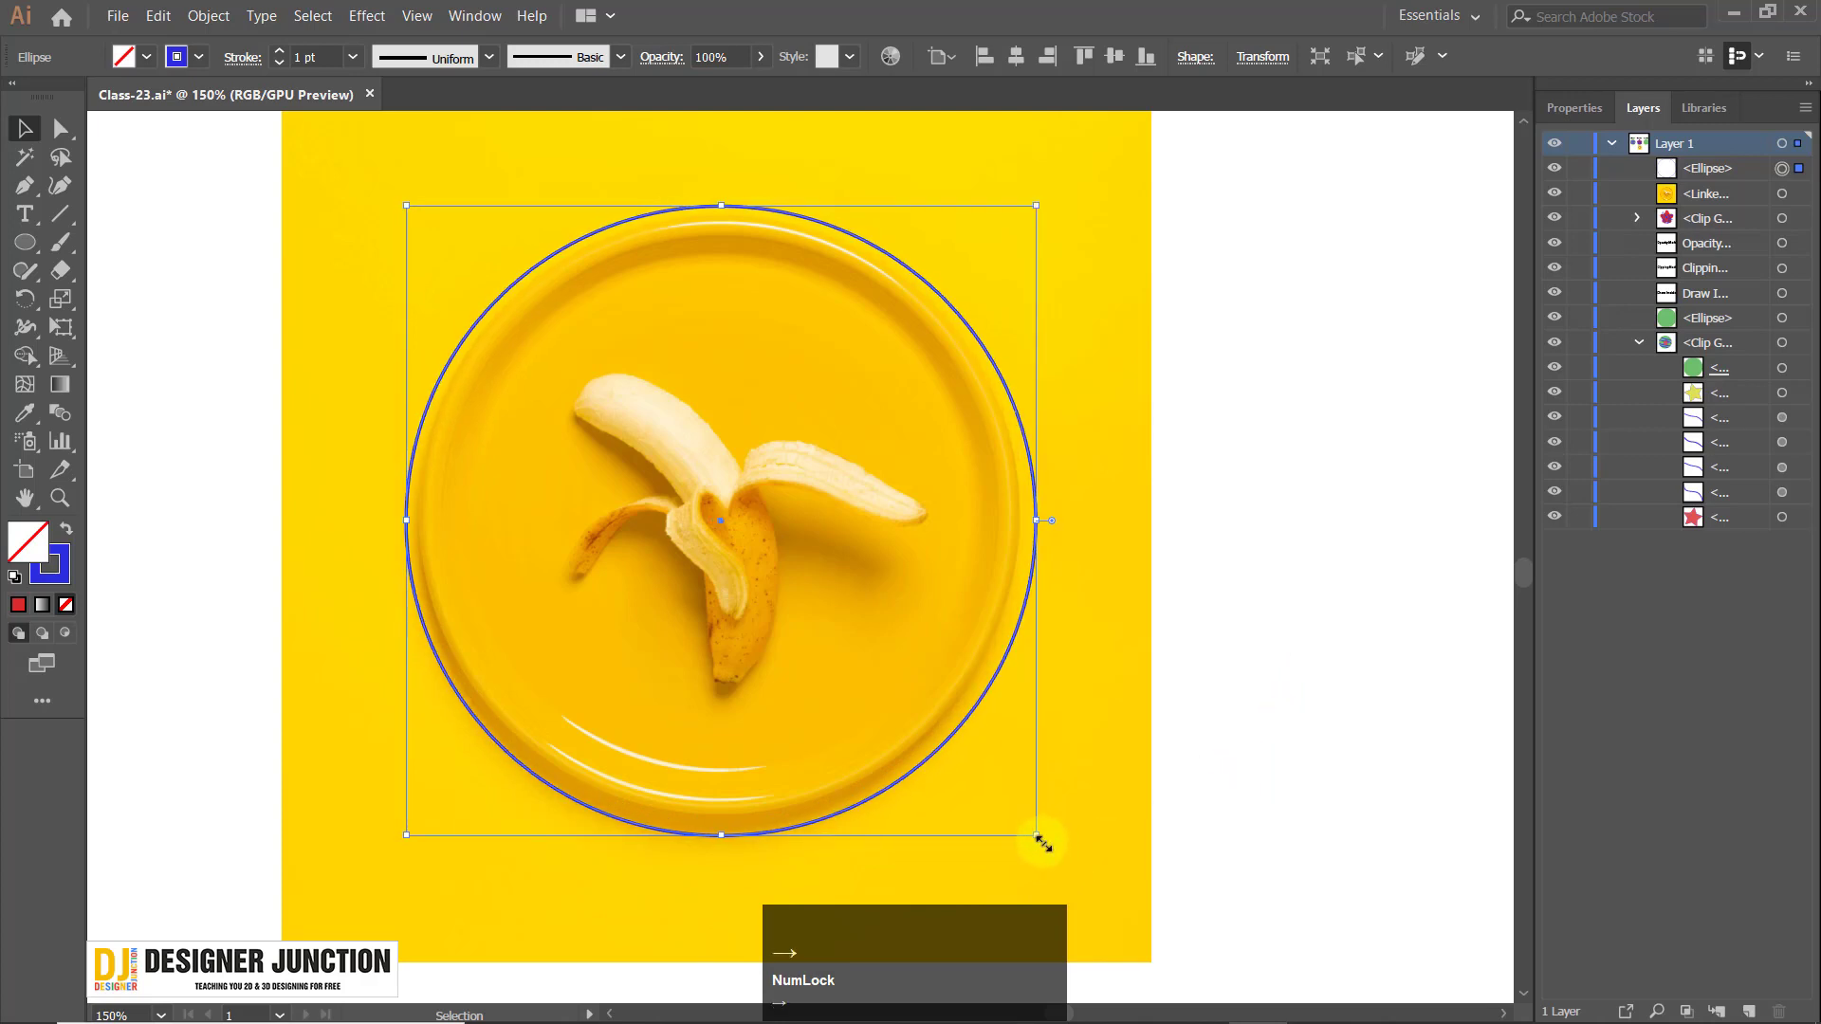
pyautogui.moveTo(1039, 838); pyautogui.dragTo(1031, 829)
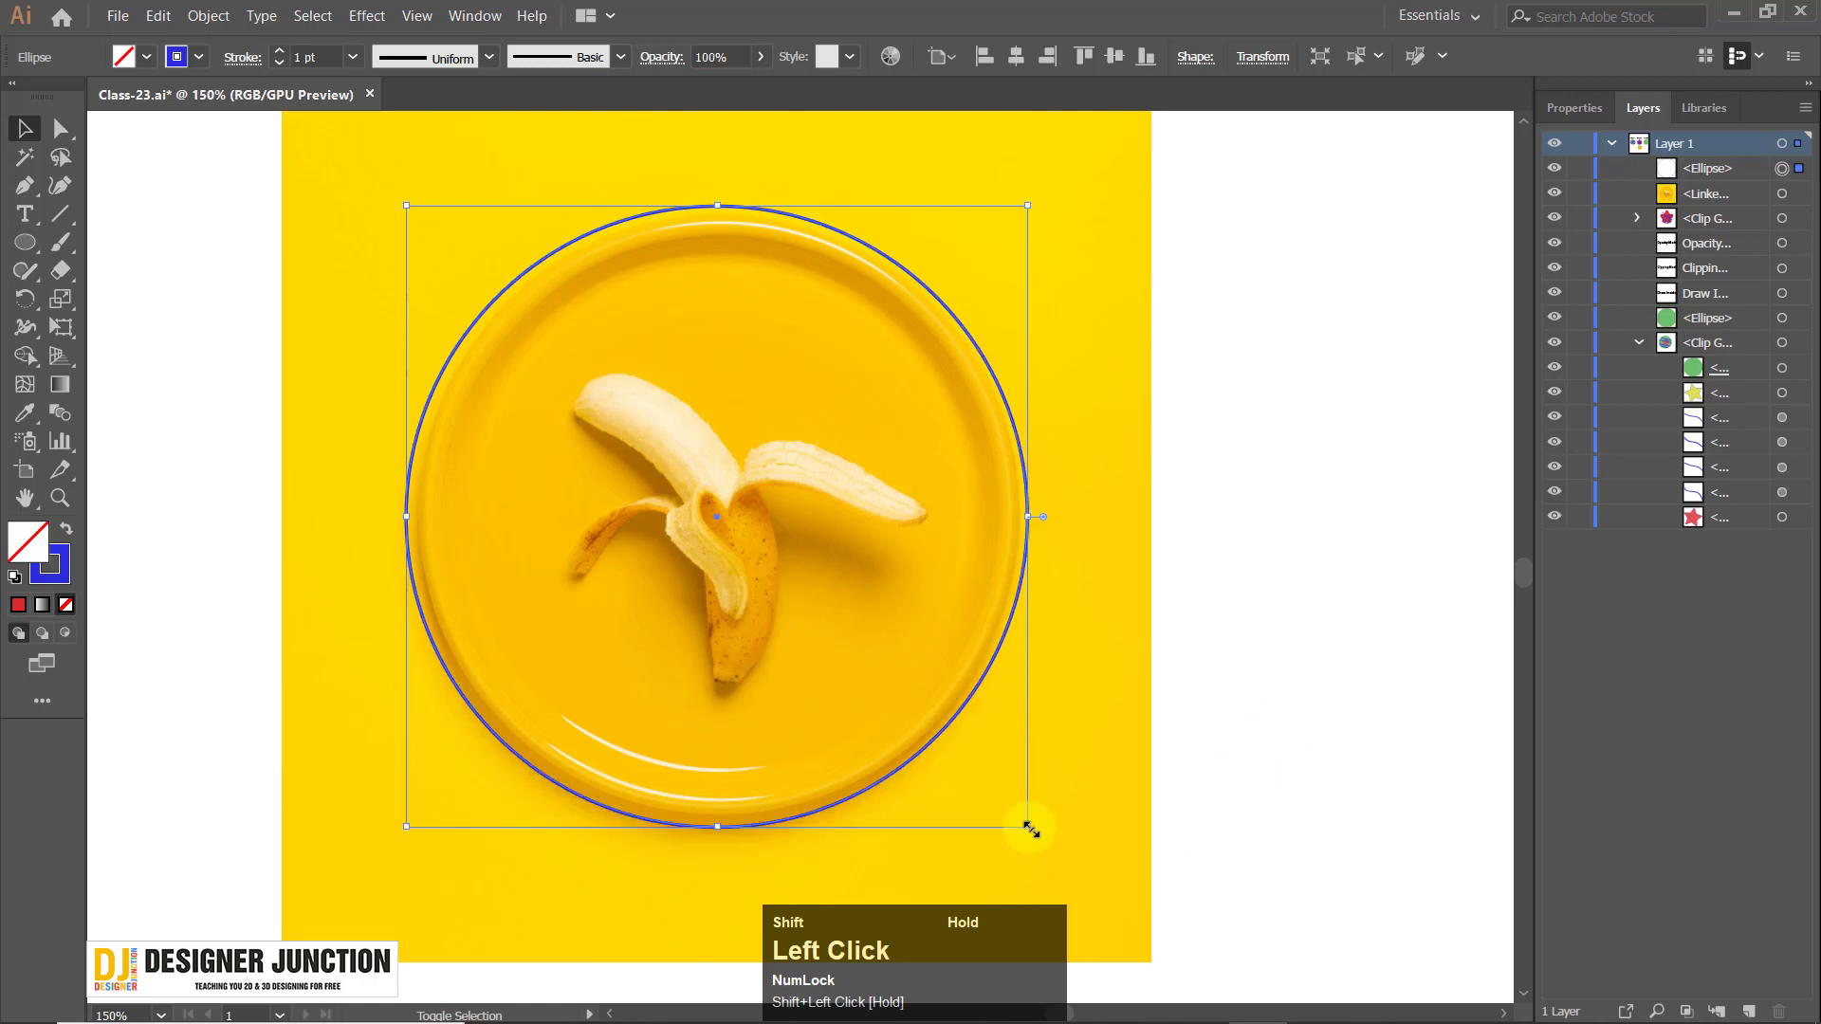
pyautogui.press('Right')
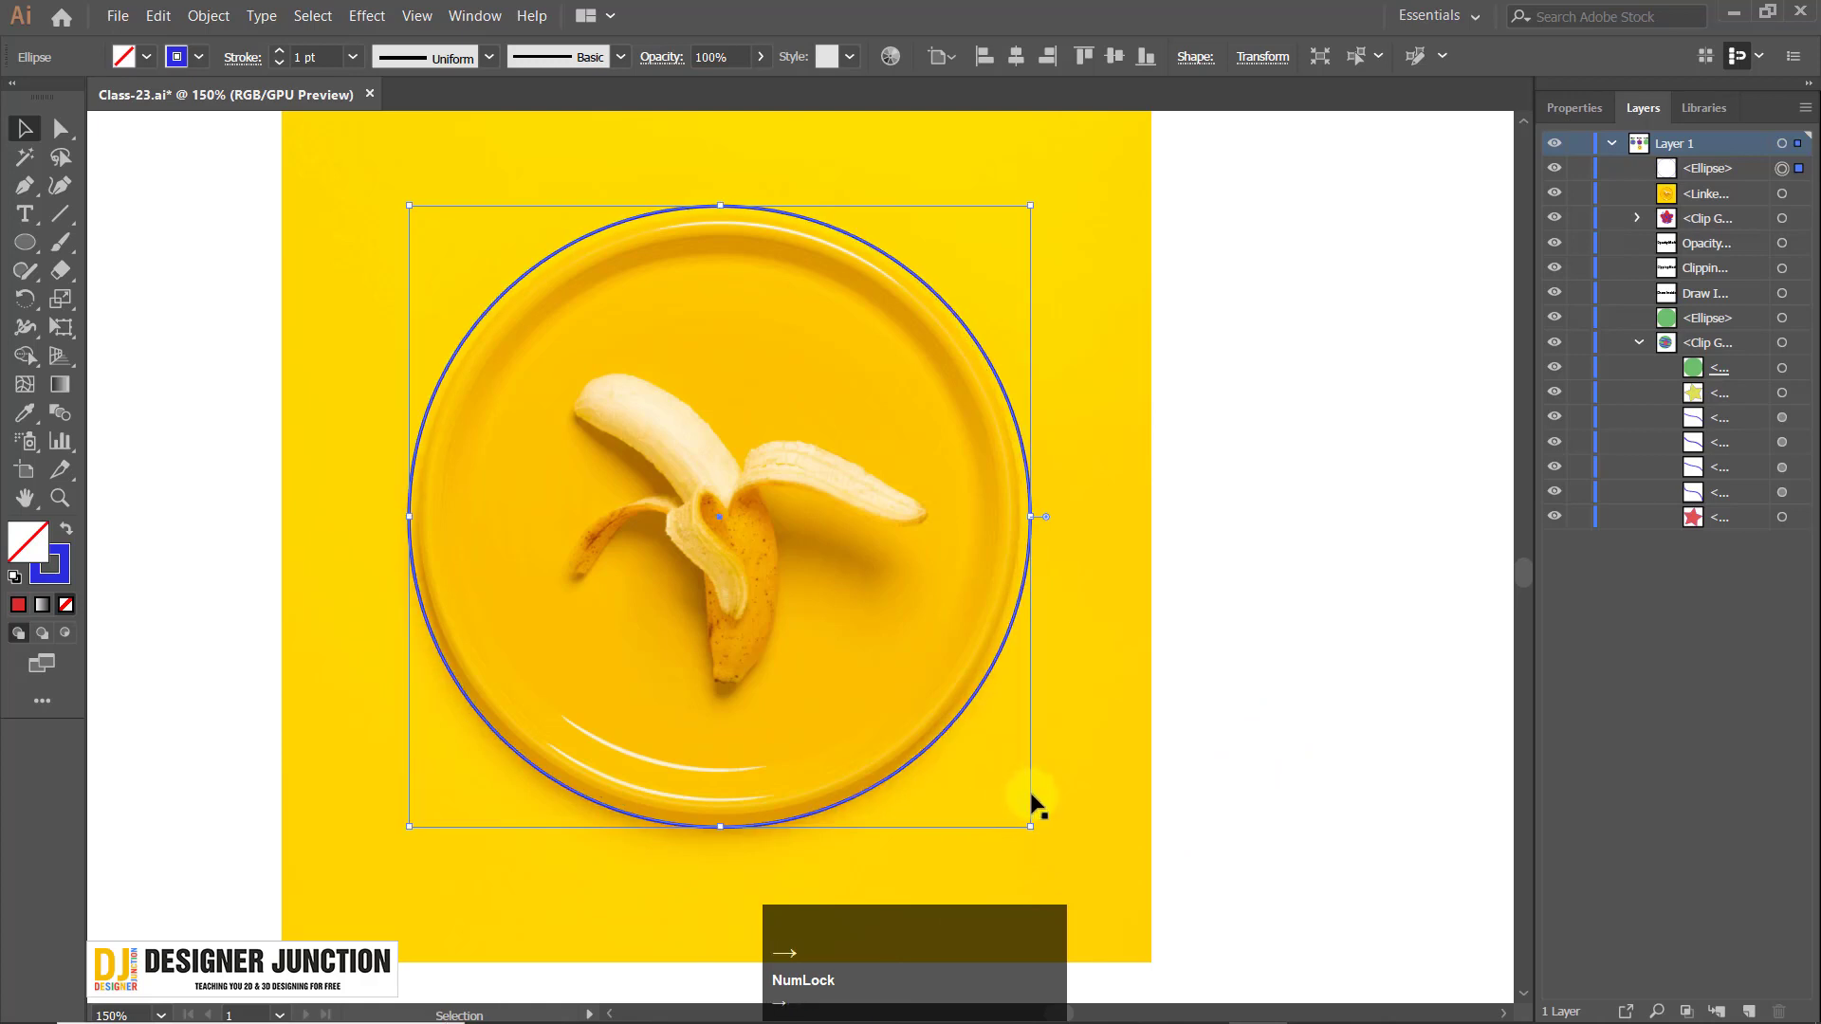
pyautogui.press('Up')
pyautogui.press('Up')
pyautogui.click(1135, 588)
pyautogui.keyDown('alt'); pyautogui.scroll(-1, 1064, 608); pyautogui.keyUp('alt')
pyautogui.click(868, 492)
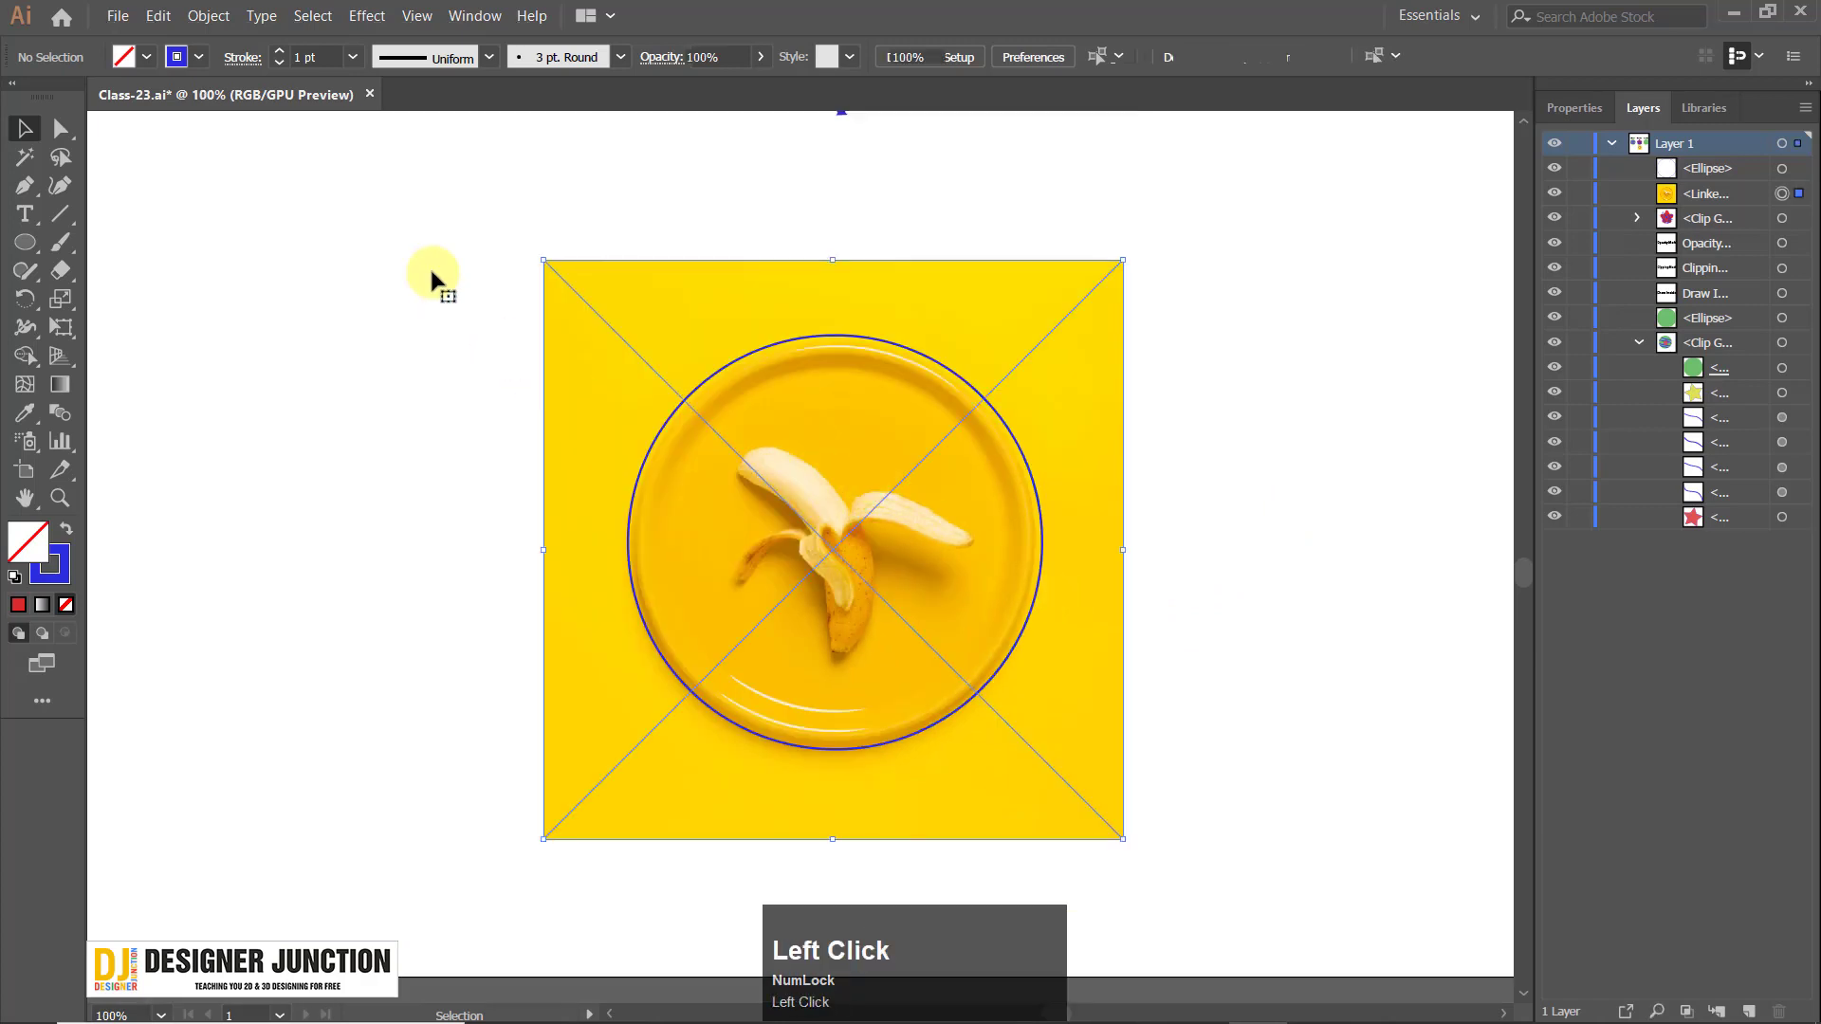
pyautogui.moveTo(427, 200); pyautogui.dragTo(1234, 937)
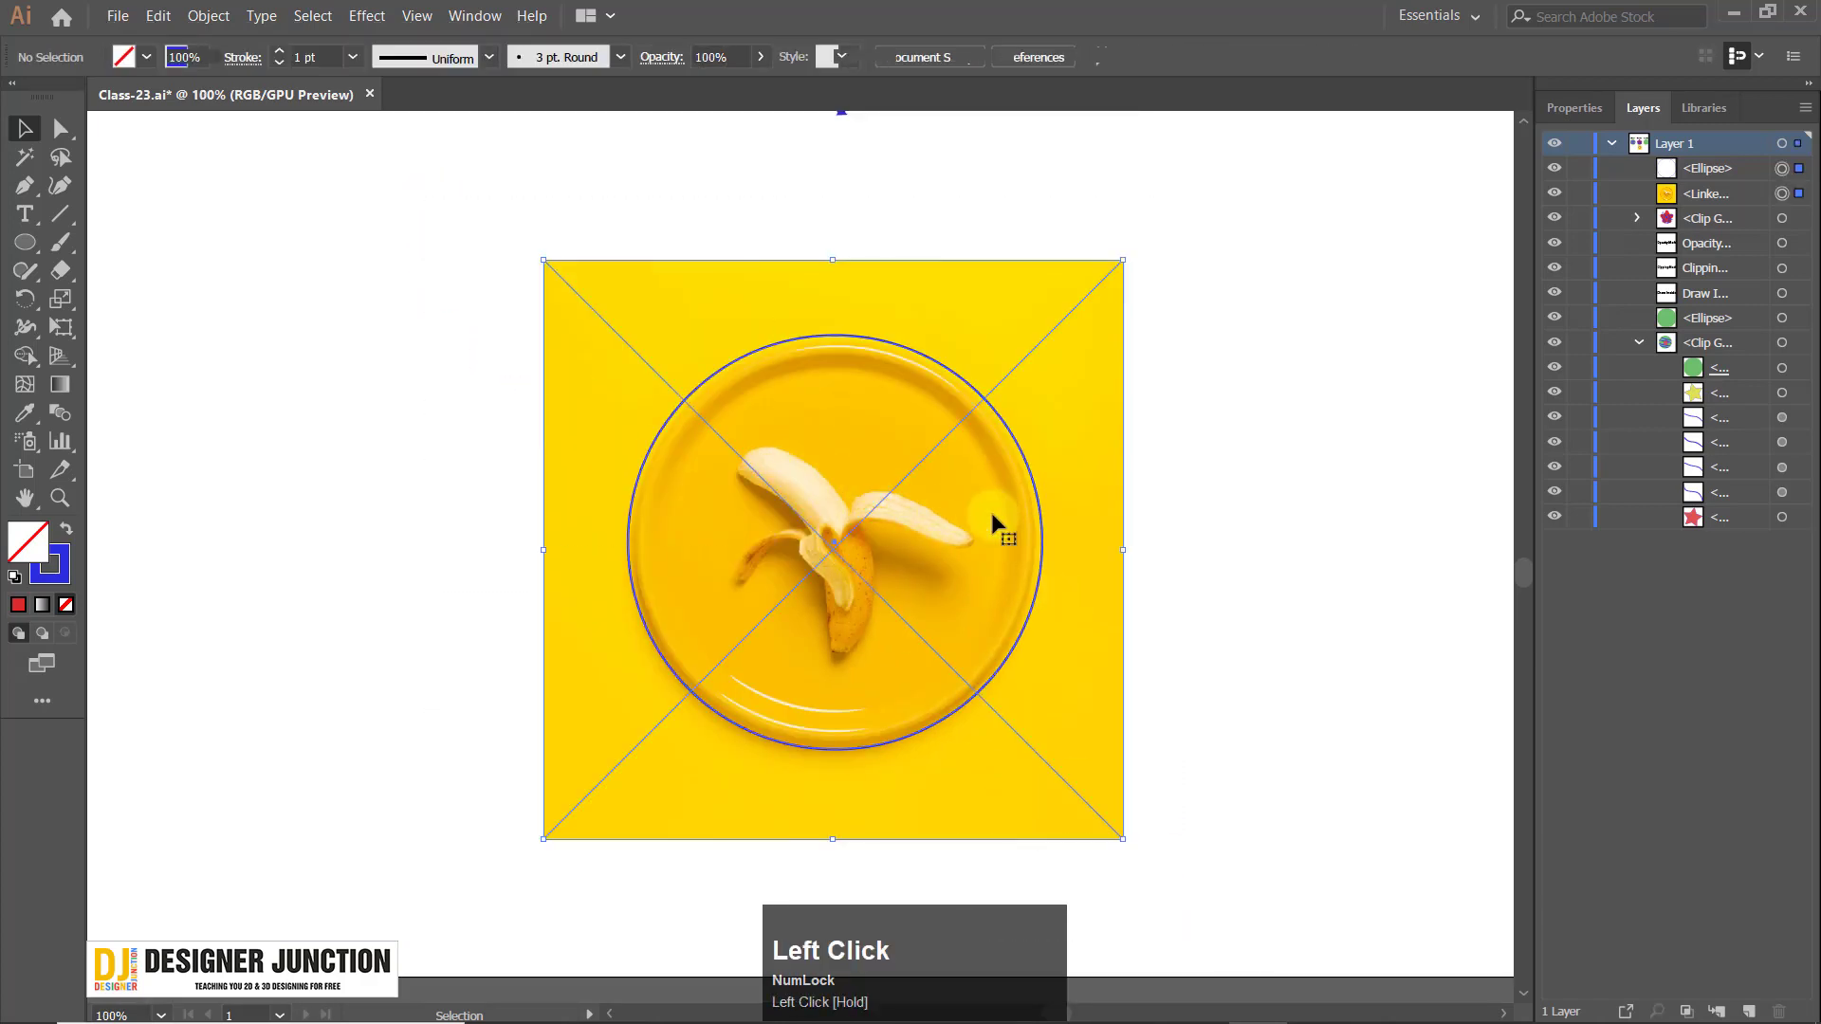
pyautogui.click(1336, 551)
pyautogui.click(1064, 467)
pyautogui.click(1169, 522)
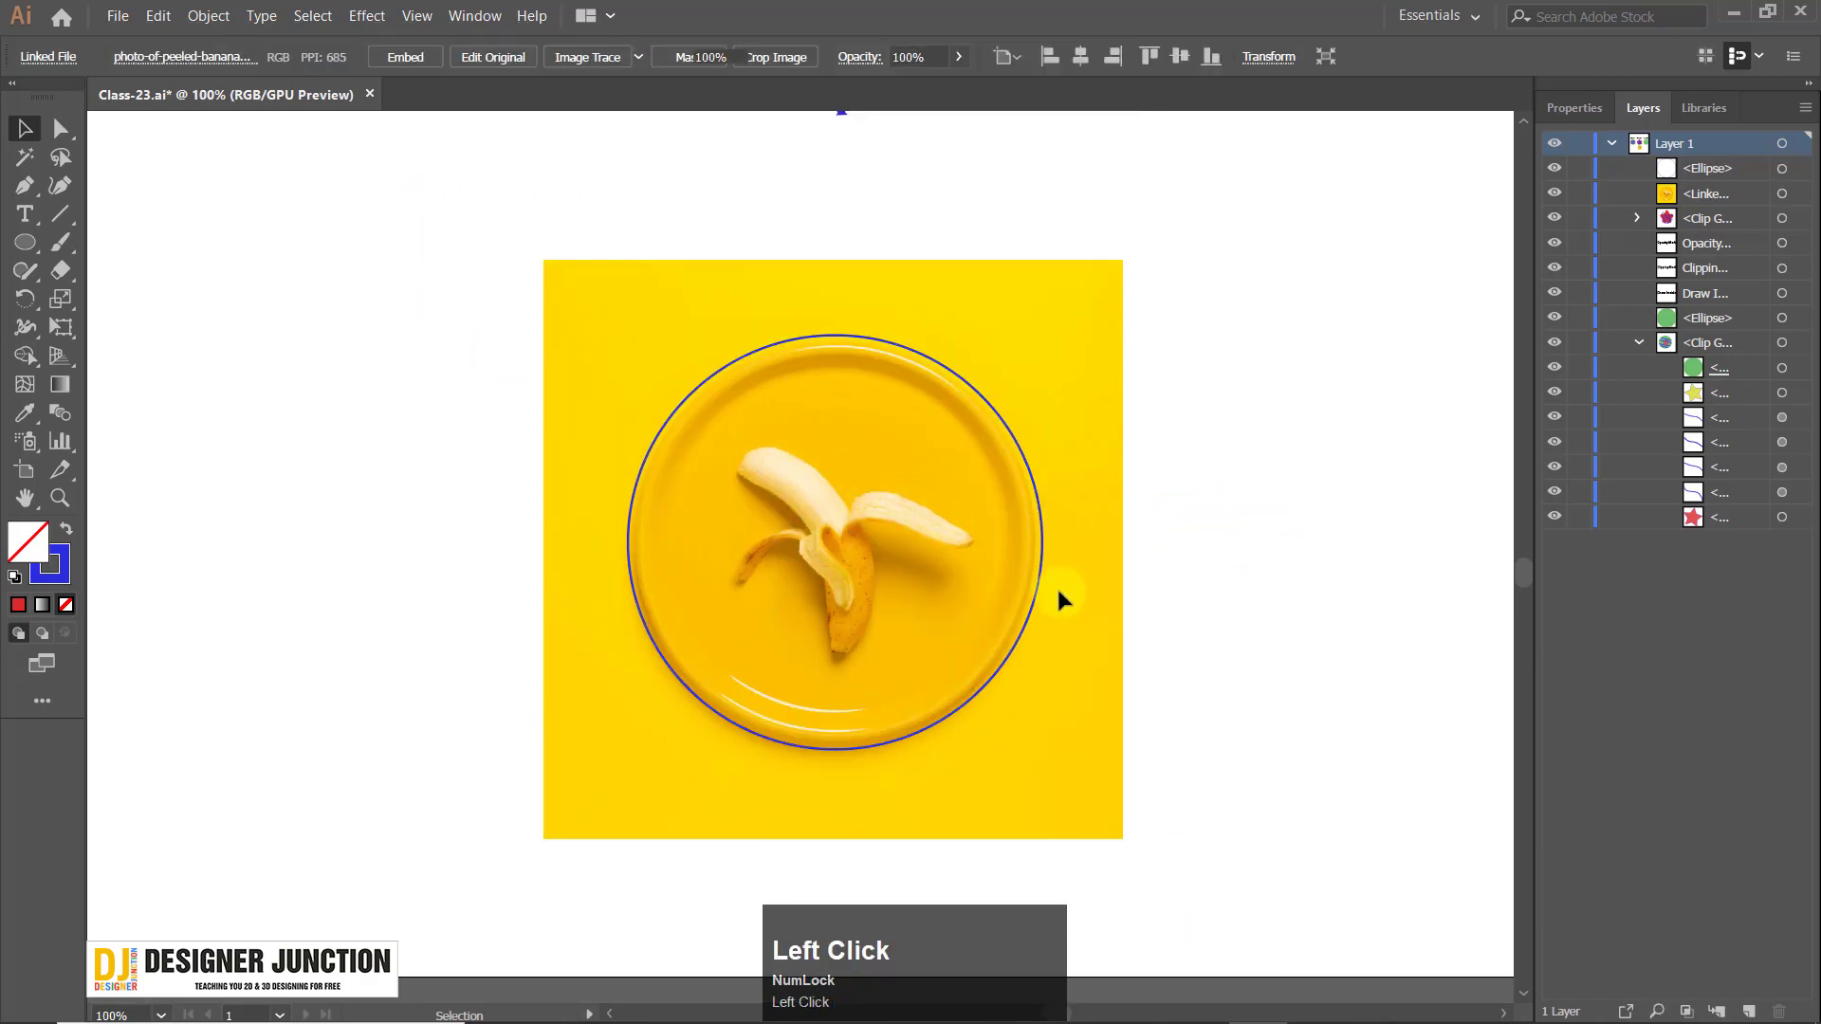
pyautogui.moveTo(781, 385); pyautogui.dragTo(289, 135)
pyautogui.hotkey('ctrl', 'z')
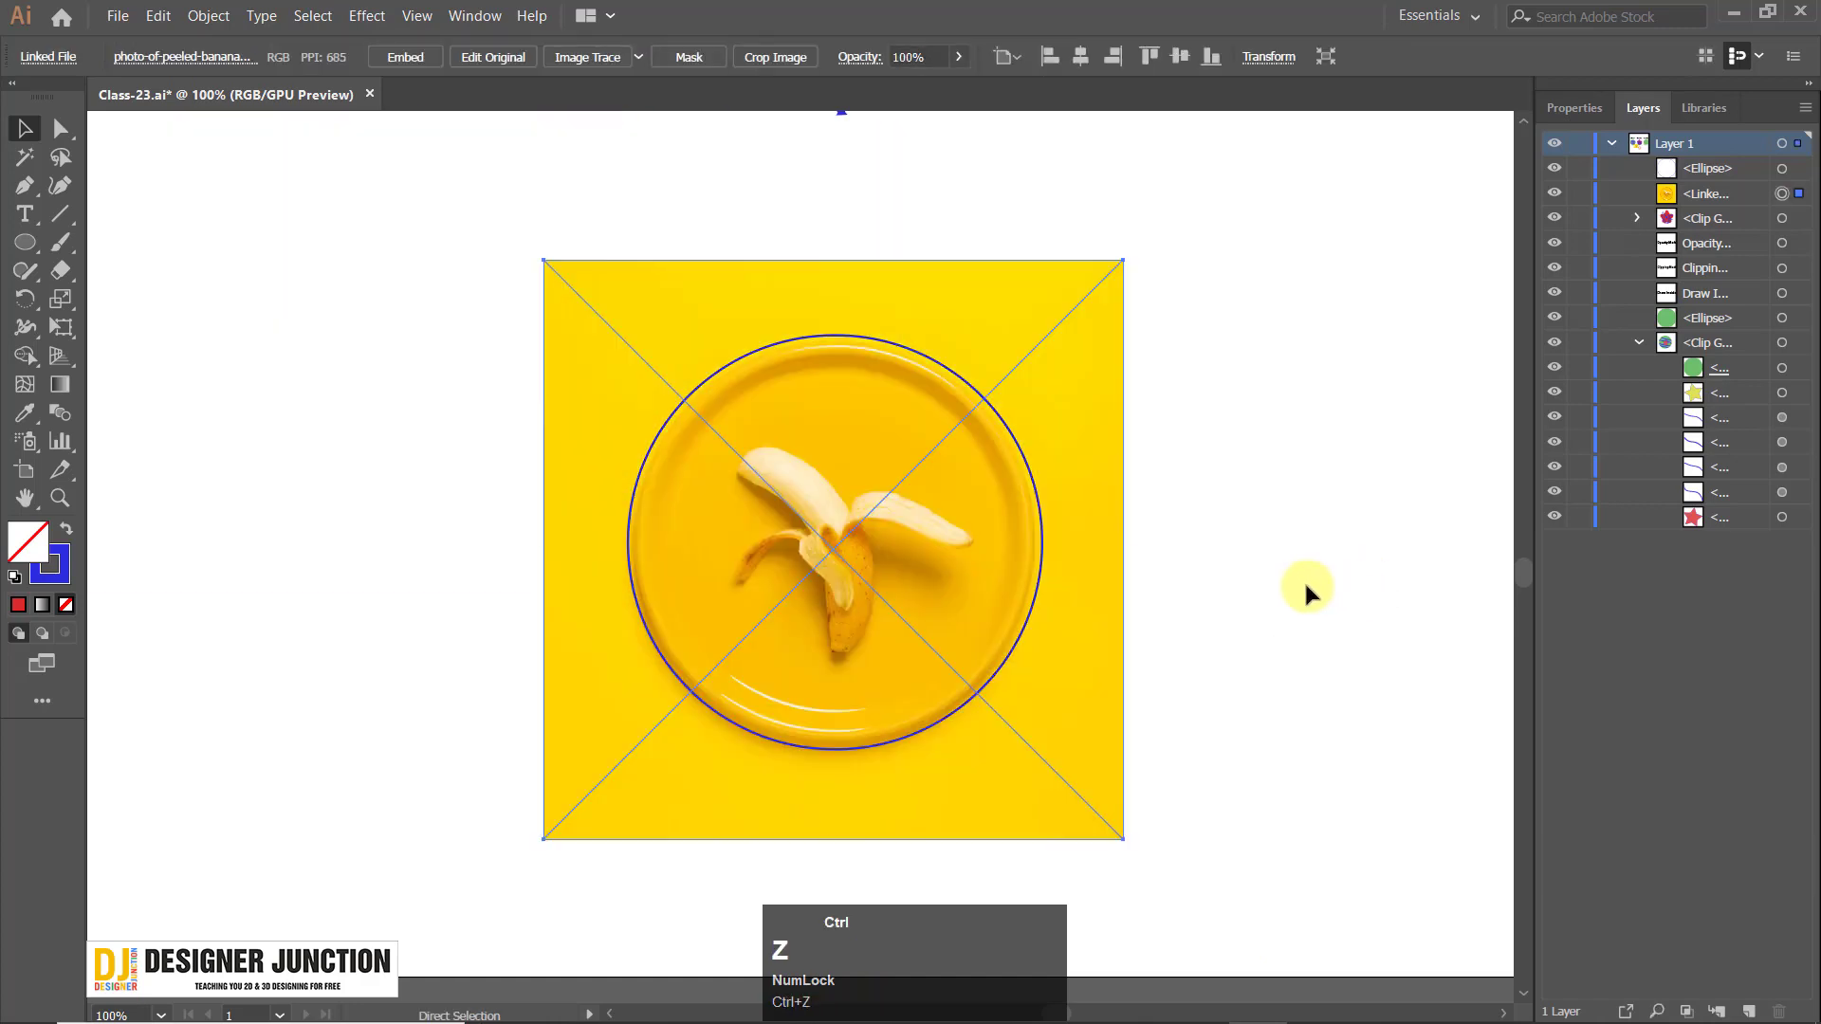
pyautogui.click(1283, 586)
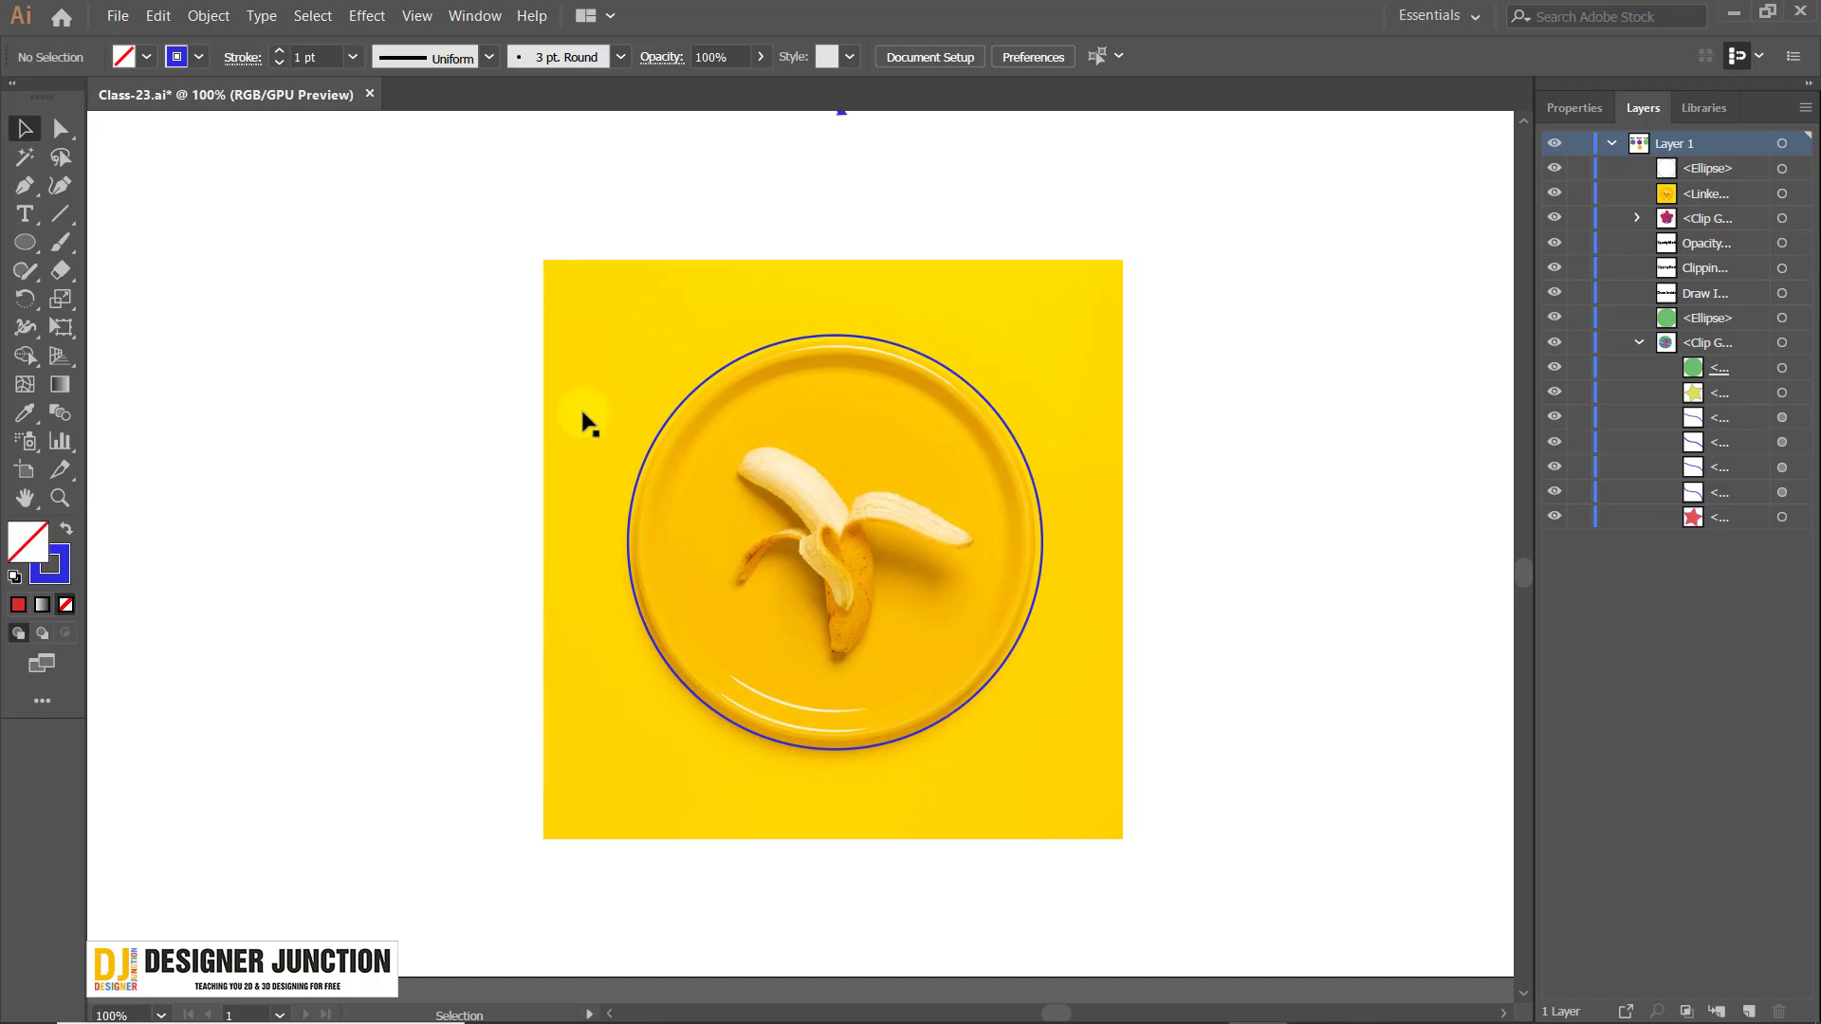
# Fill the blue-outlined circle over the plate with a muted pink colour.
pyautogui.click(873, 349)
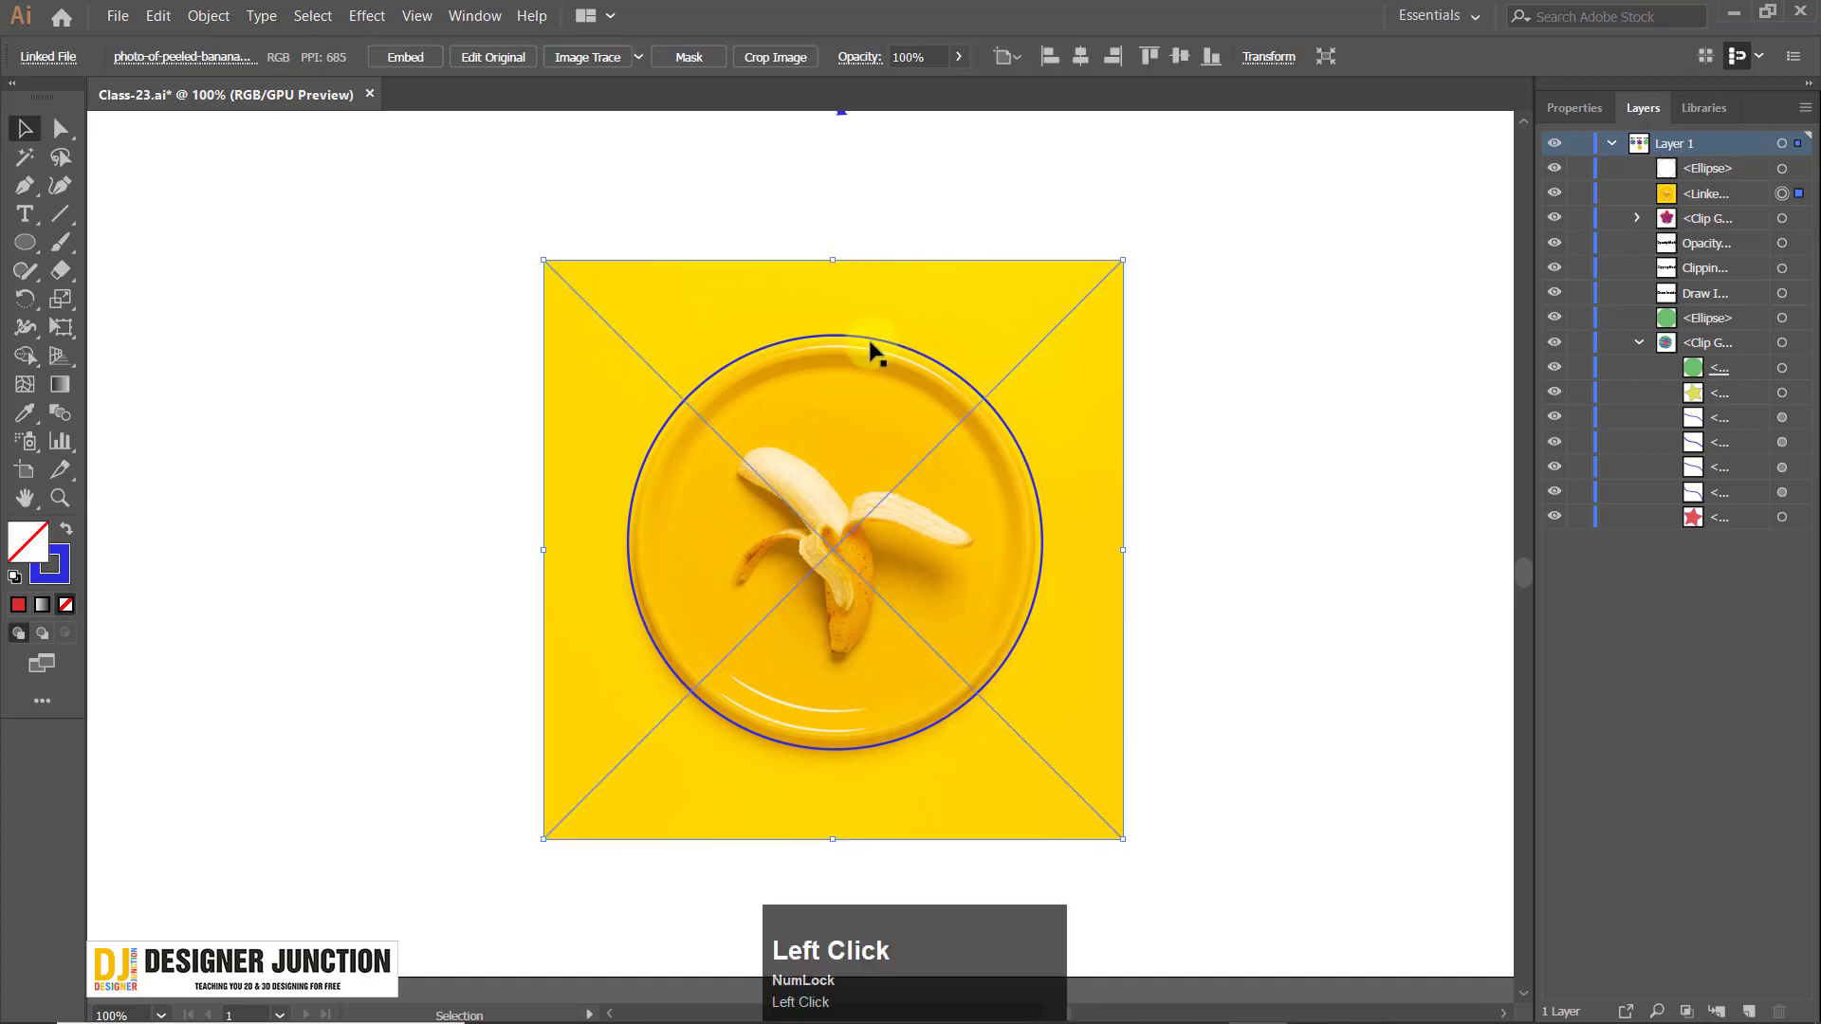
pyautogui.click(1023, 445)
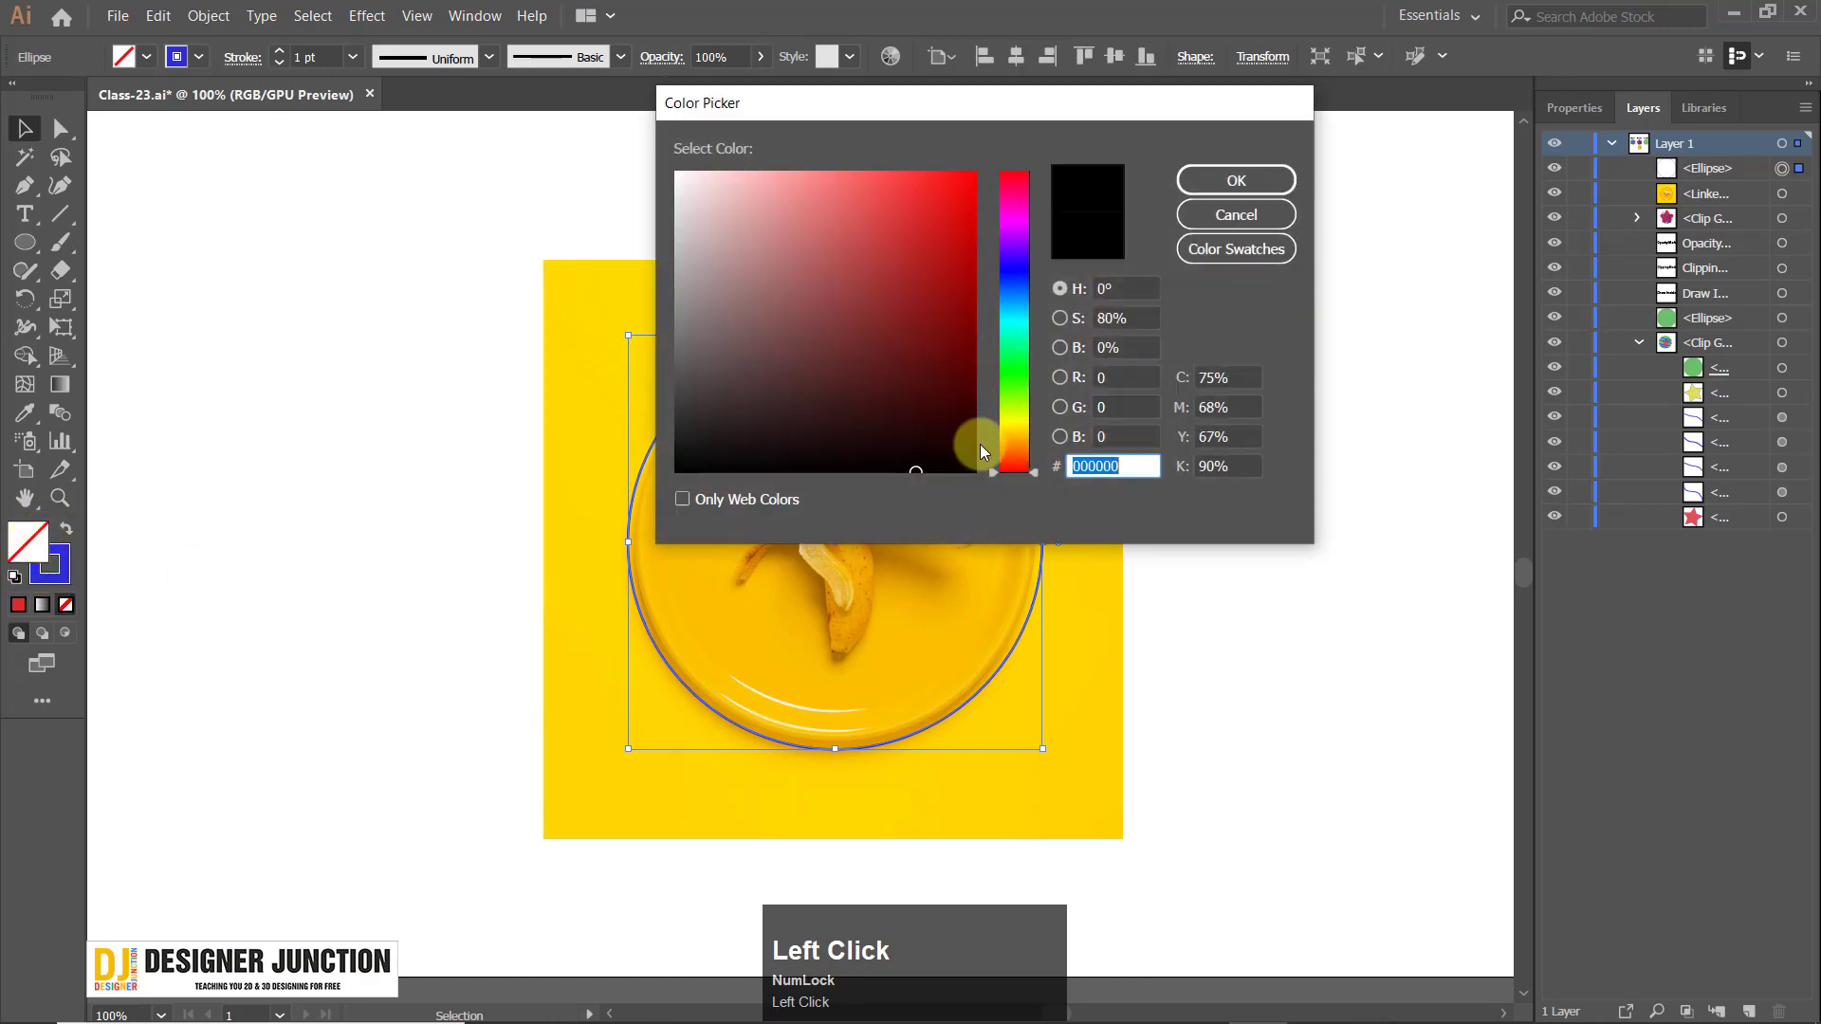
pyautogui.click(802, 244)
pyautogui.click(780, 213)
pyautogui.click(1234, 182)
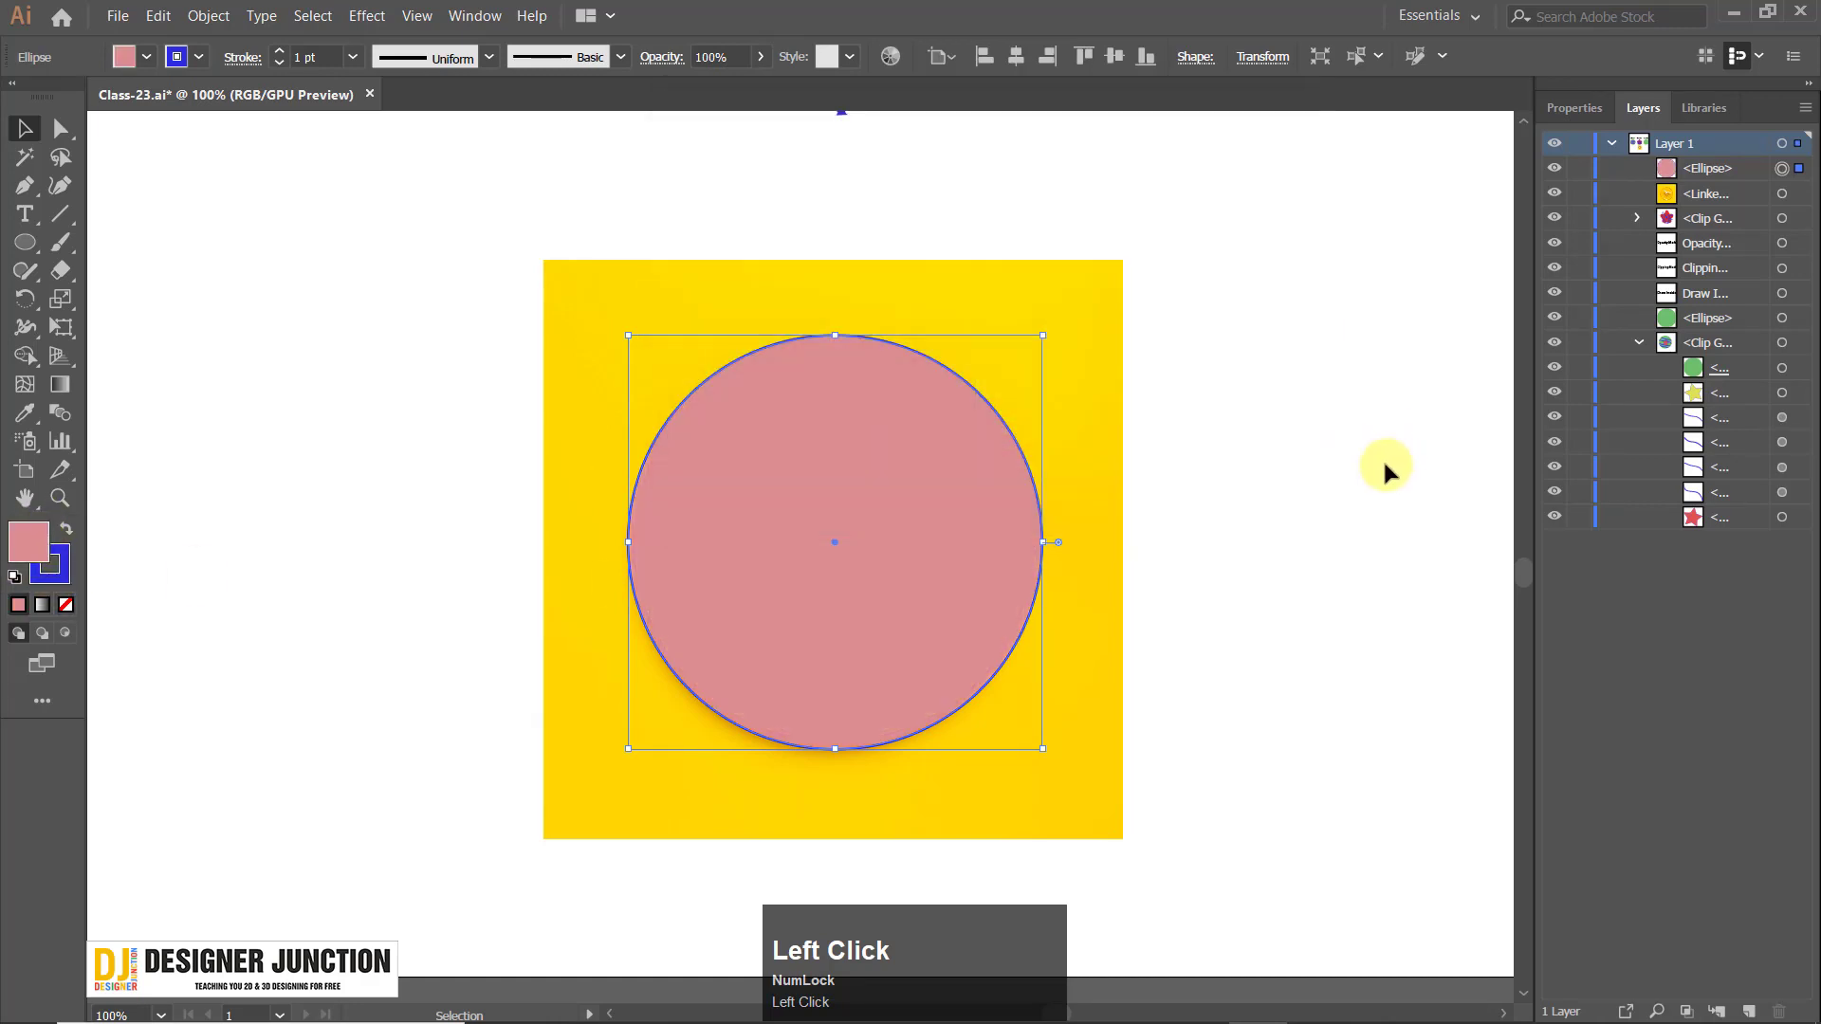
pyautogui.click(1383, 466)
# Select the pink circle together with the banana photo and make a clipping mask from them.
pyautogui.click(965, 520)
pyautogui.rightClick(750, 459)
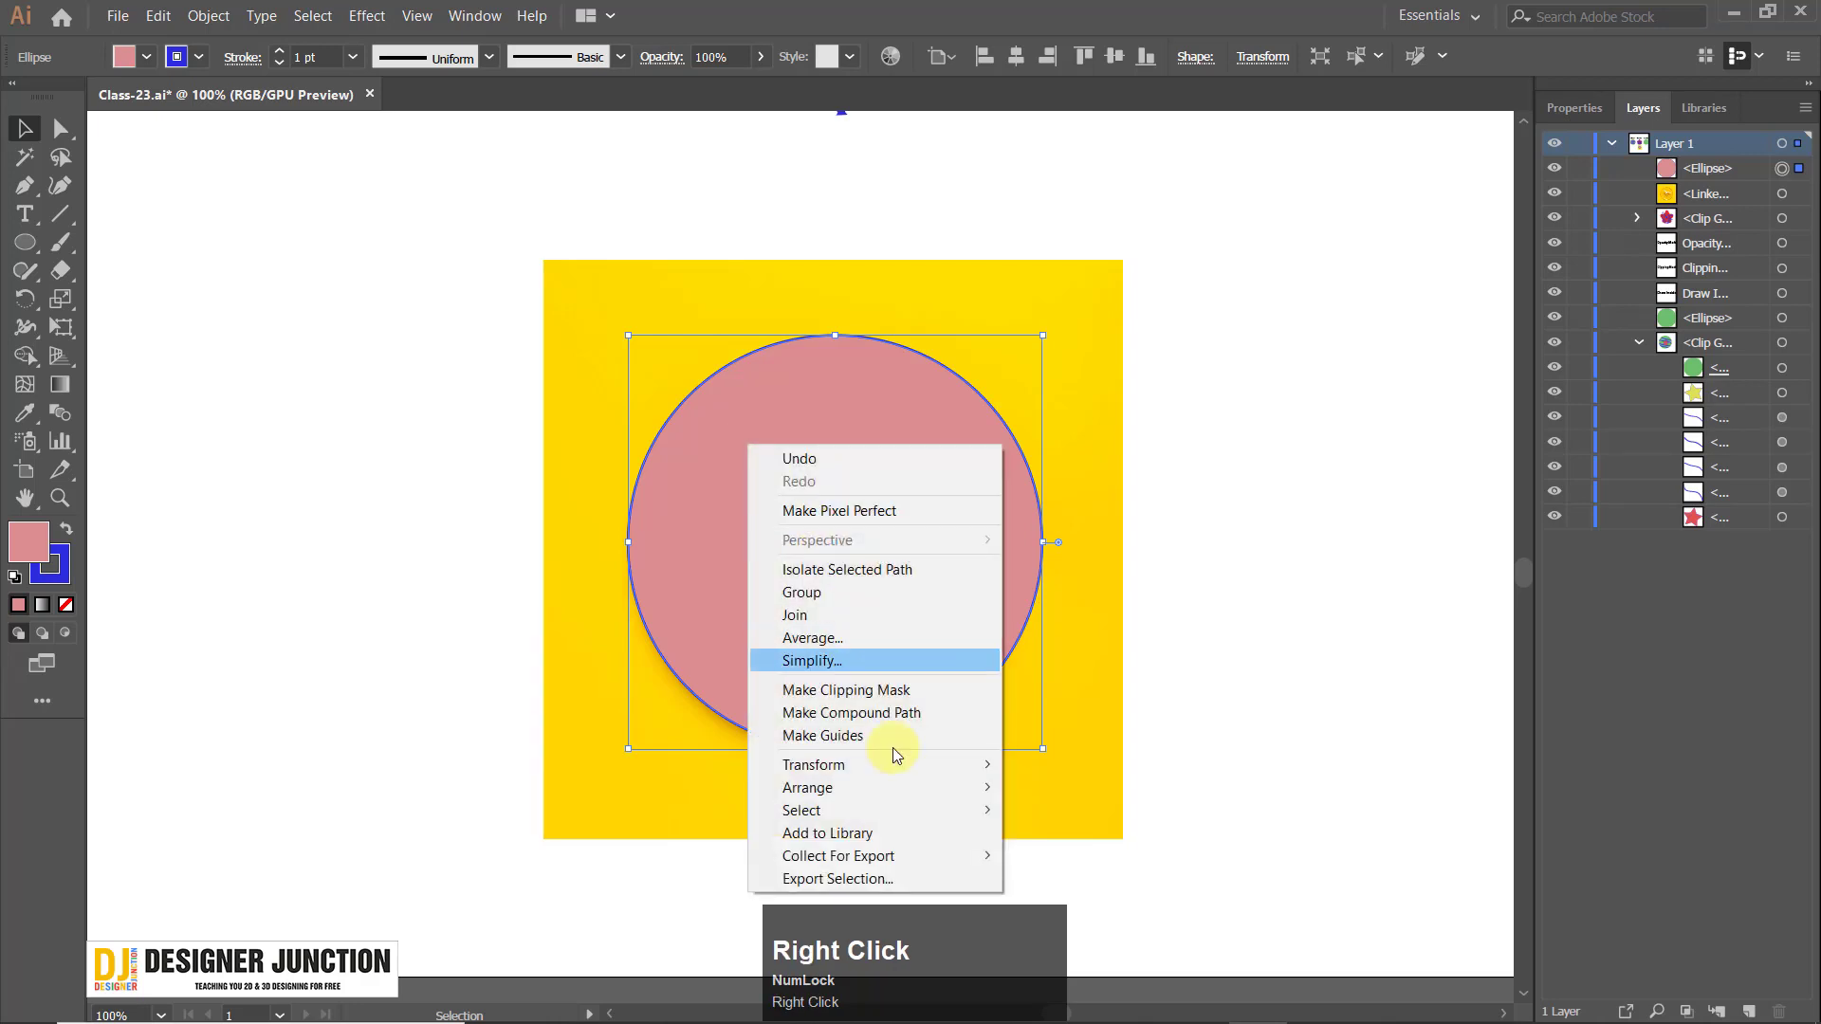
pyautogui.click(1394, 427)
pyautogui.moveTo(1146, 787); pyautogui.dragTo(1233, 891)
pyautogui.rightClick(1007, 342)
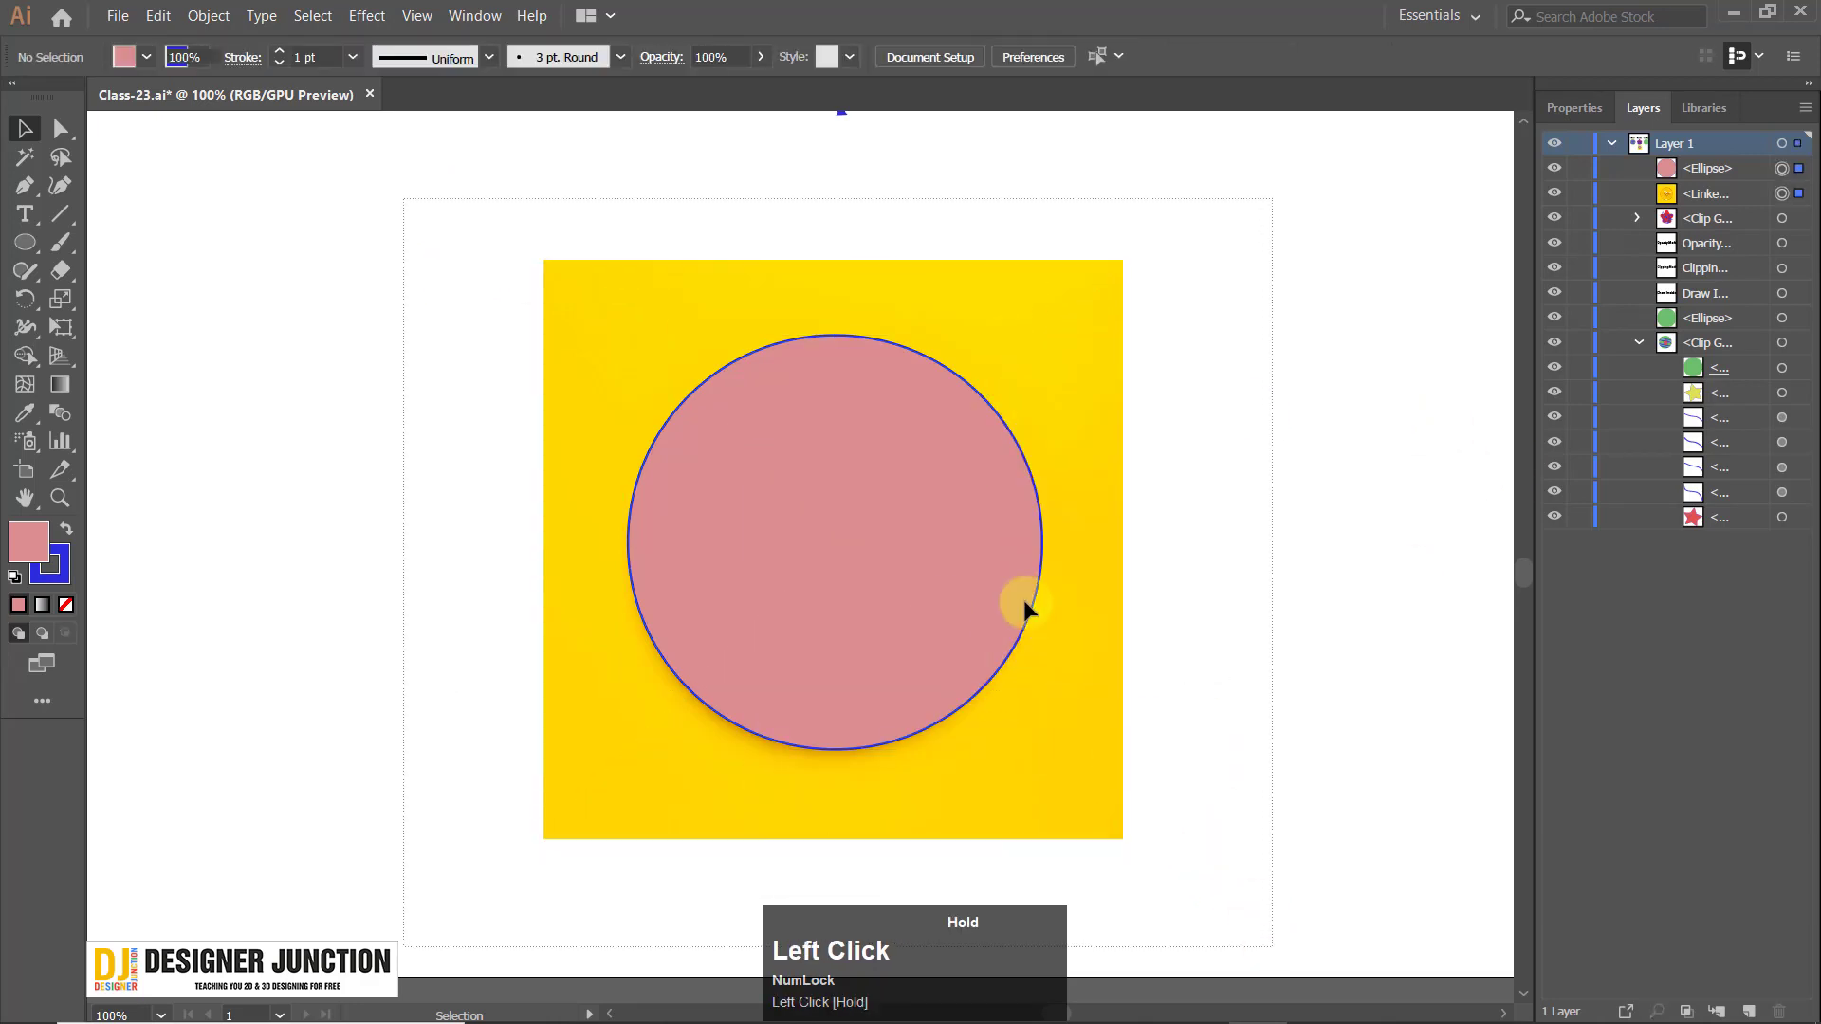
pyautogui.moveTo(1027, 609); pyautogui.dragTo(1027, 609)
pyautogui.rightClick(1029, 607)
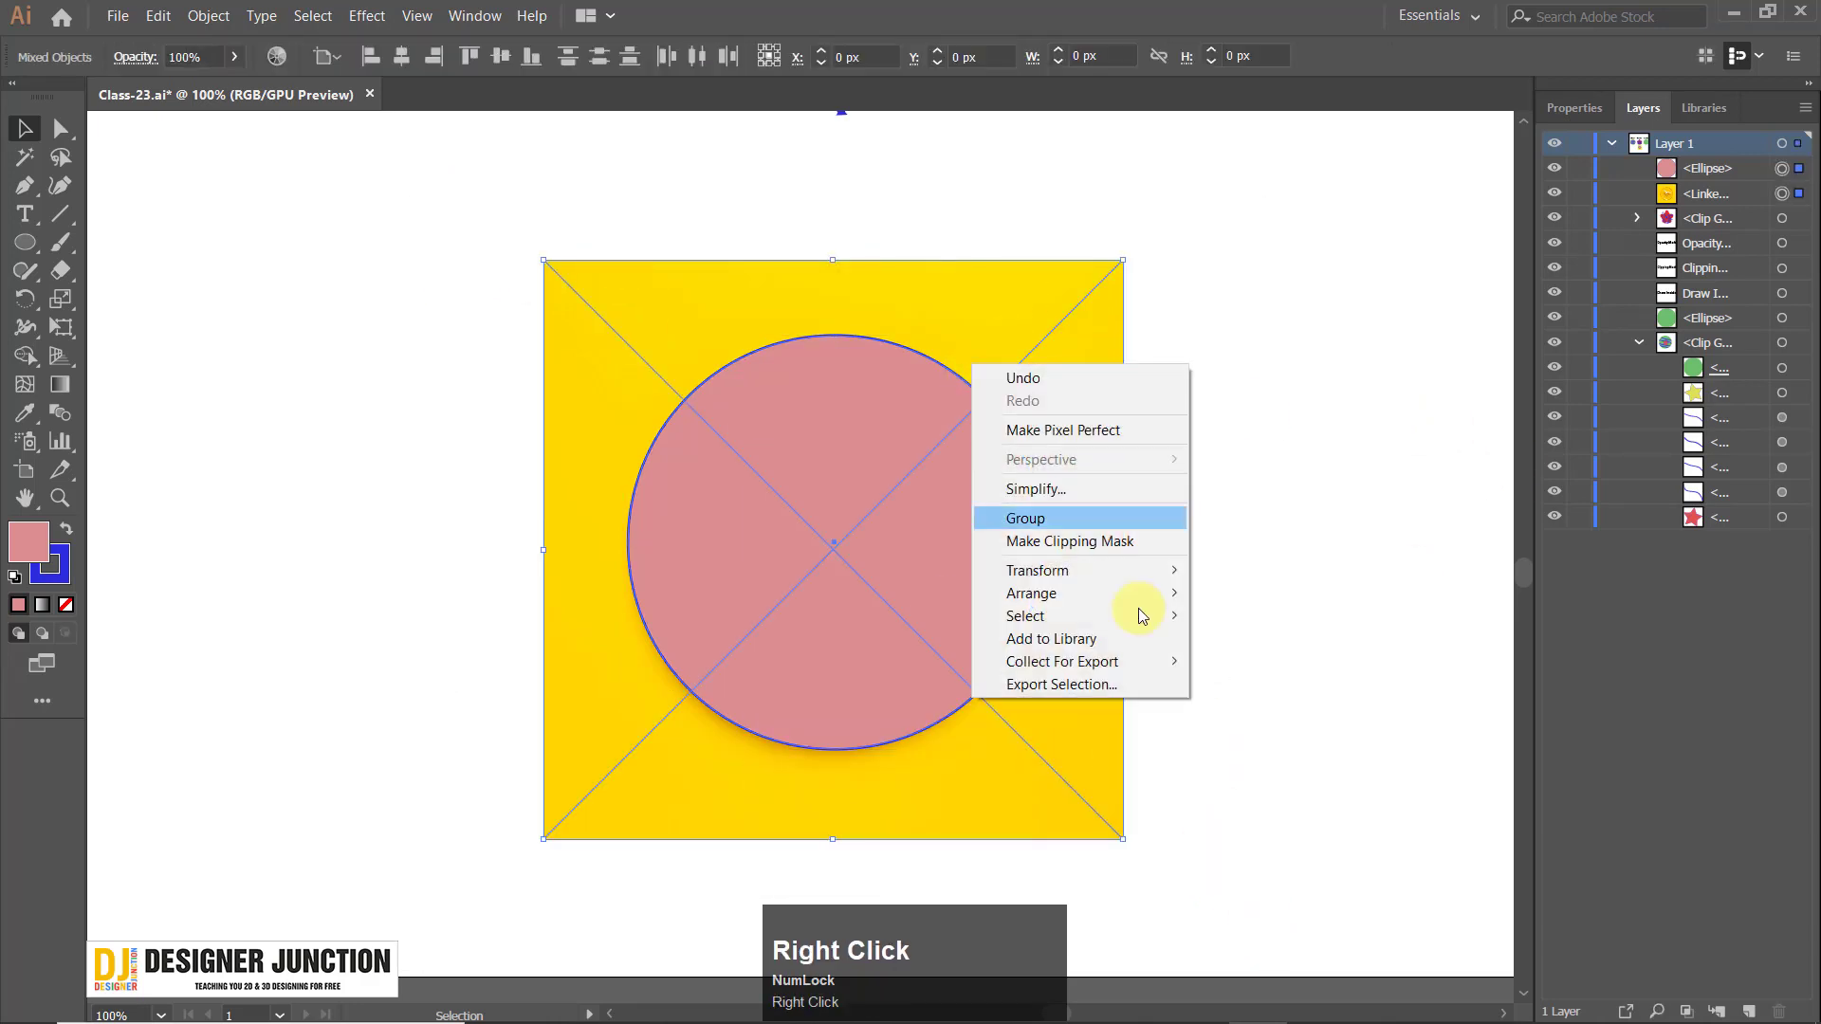
pyautogui.click(1084, 541)
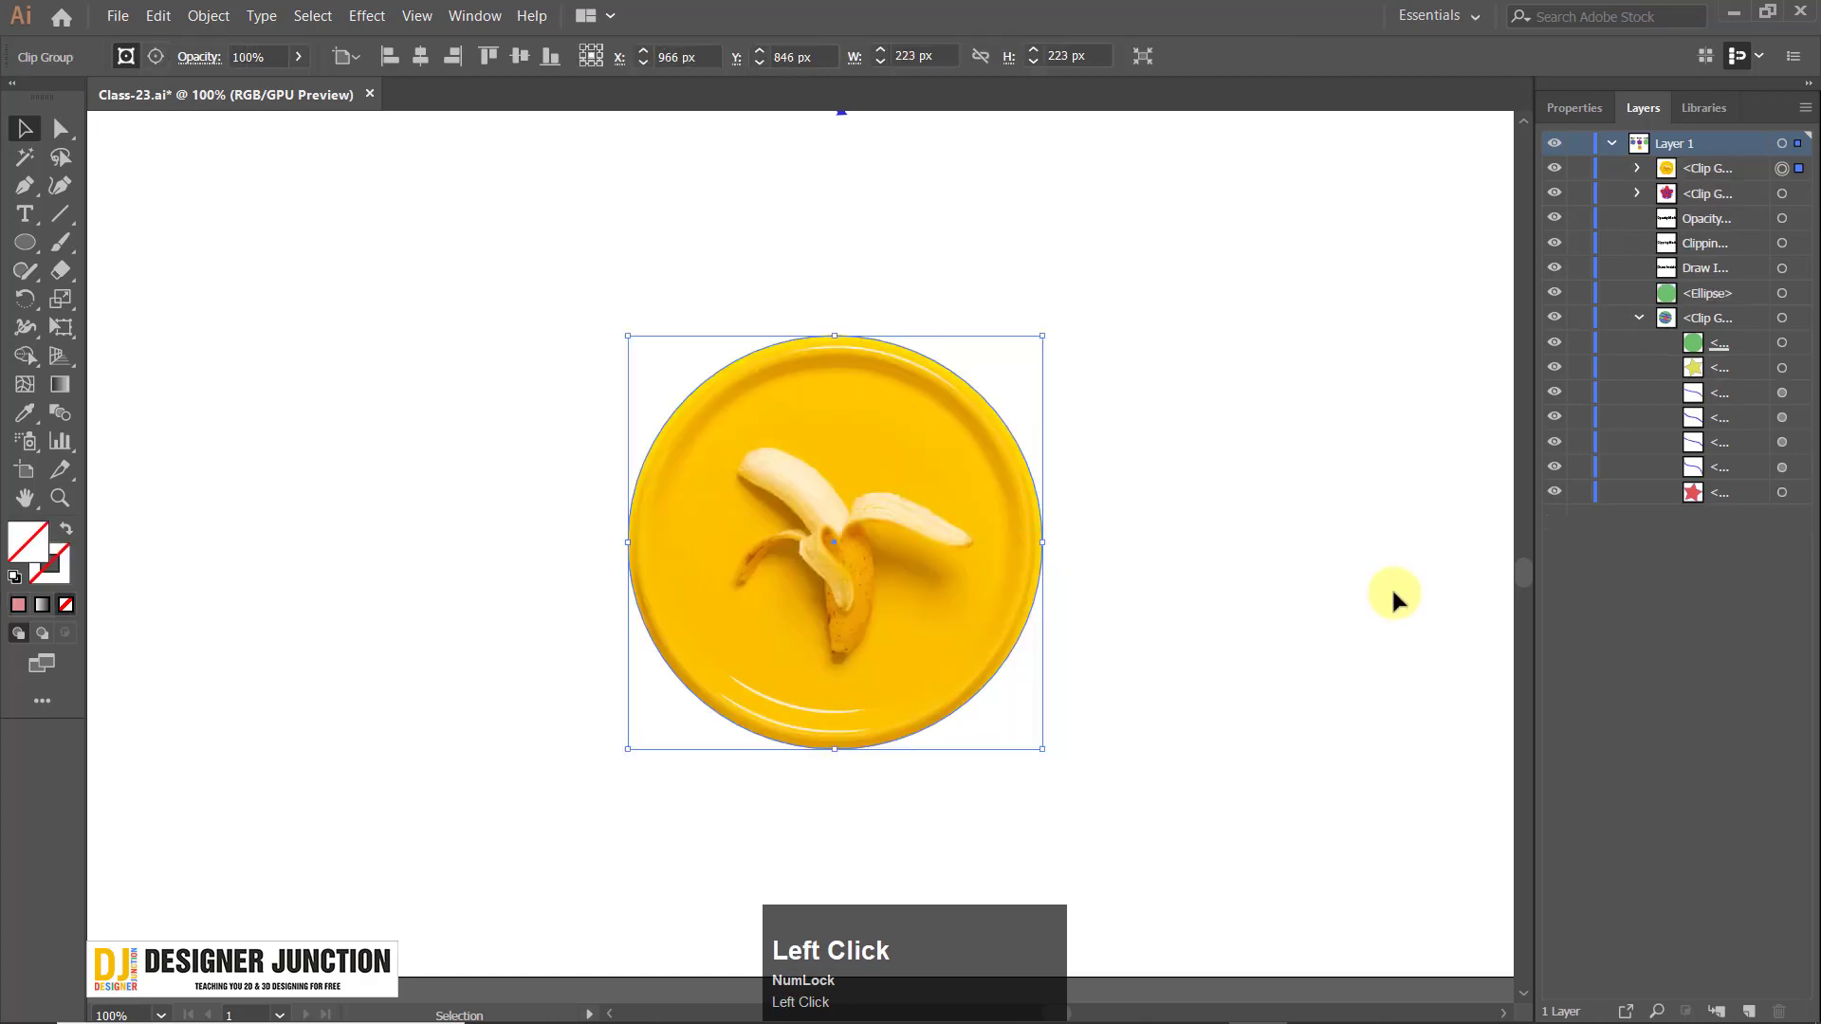
pyautogui.click(1391, 587)
pyautogui.scroll(2, 927, 622)
pyautogui.scroll(-2, 928, 622)
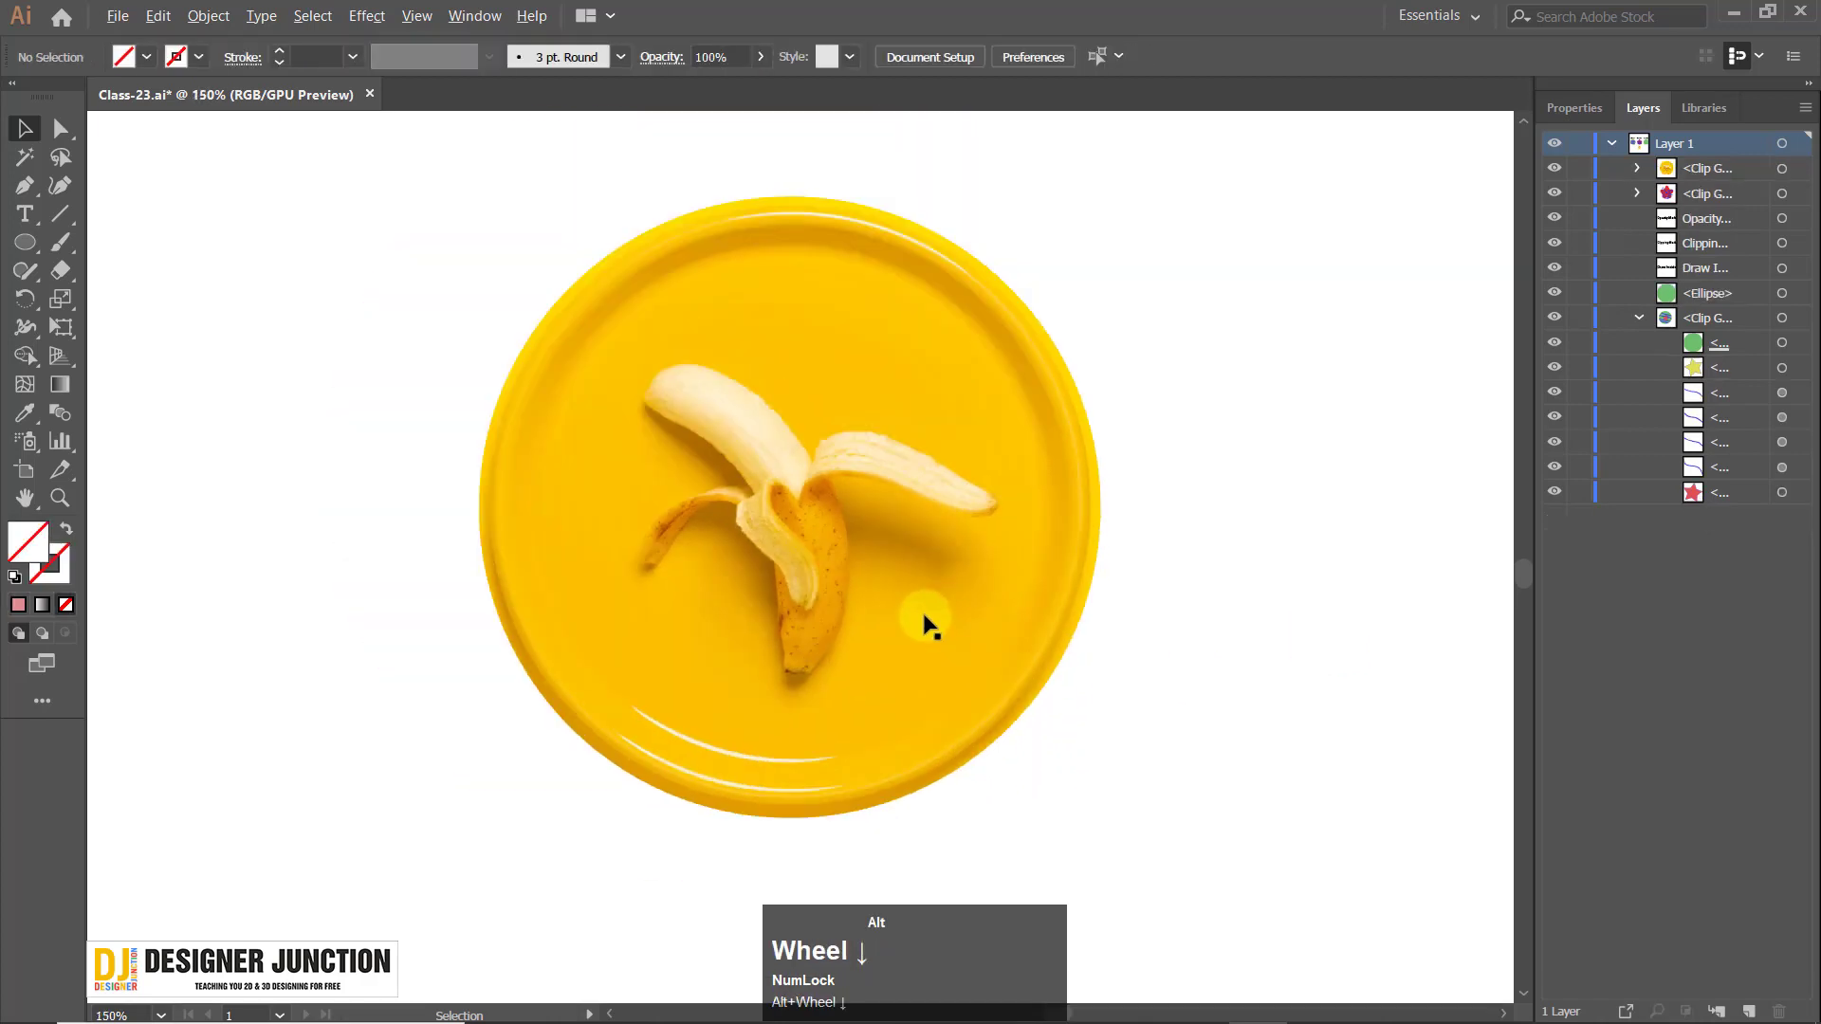
# Isolate the banana clip group, try enlarging the photo inside it proportionally, and undo the enlargement.
pyautogui.doubleClick(873, 453)
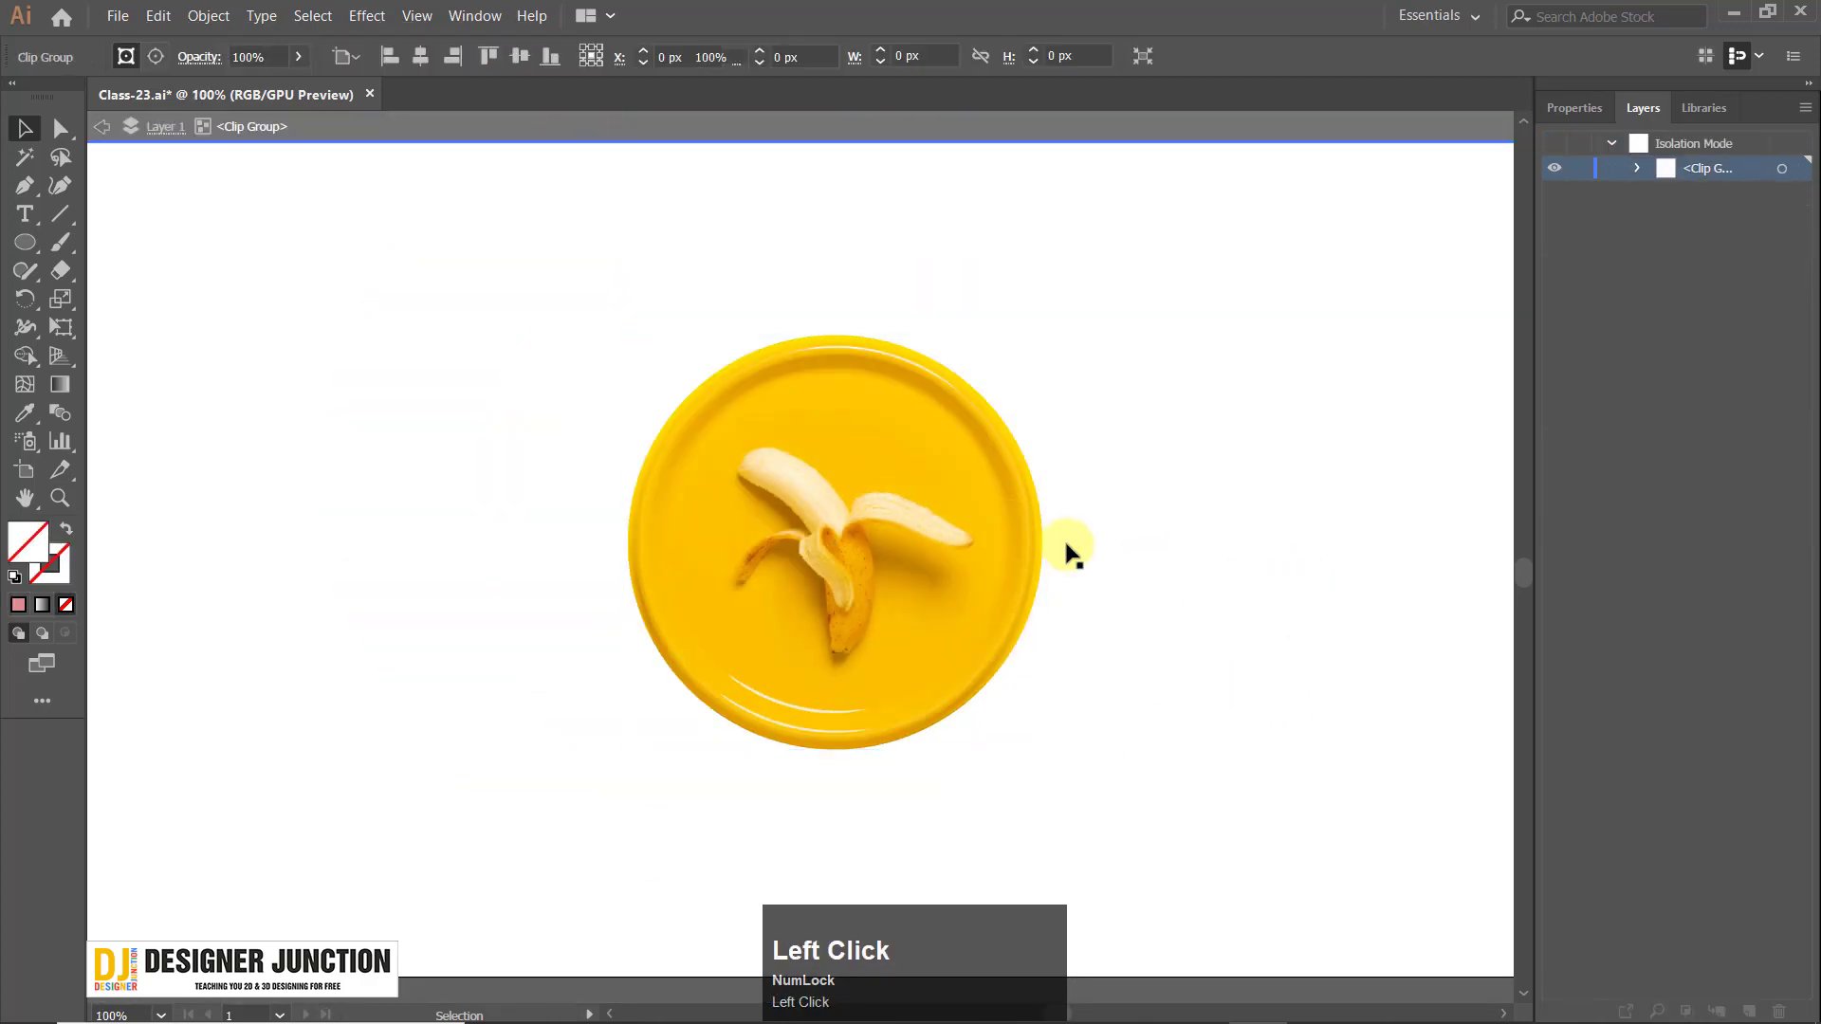
pyautogui.scroll(-3, 1066, 544)
pyautogui.moveTo(1209, 331); pyautogui.dragTo(977, 508)
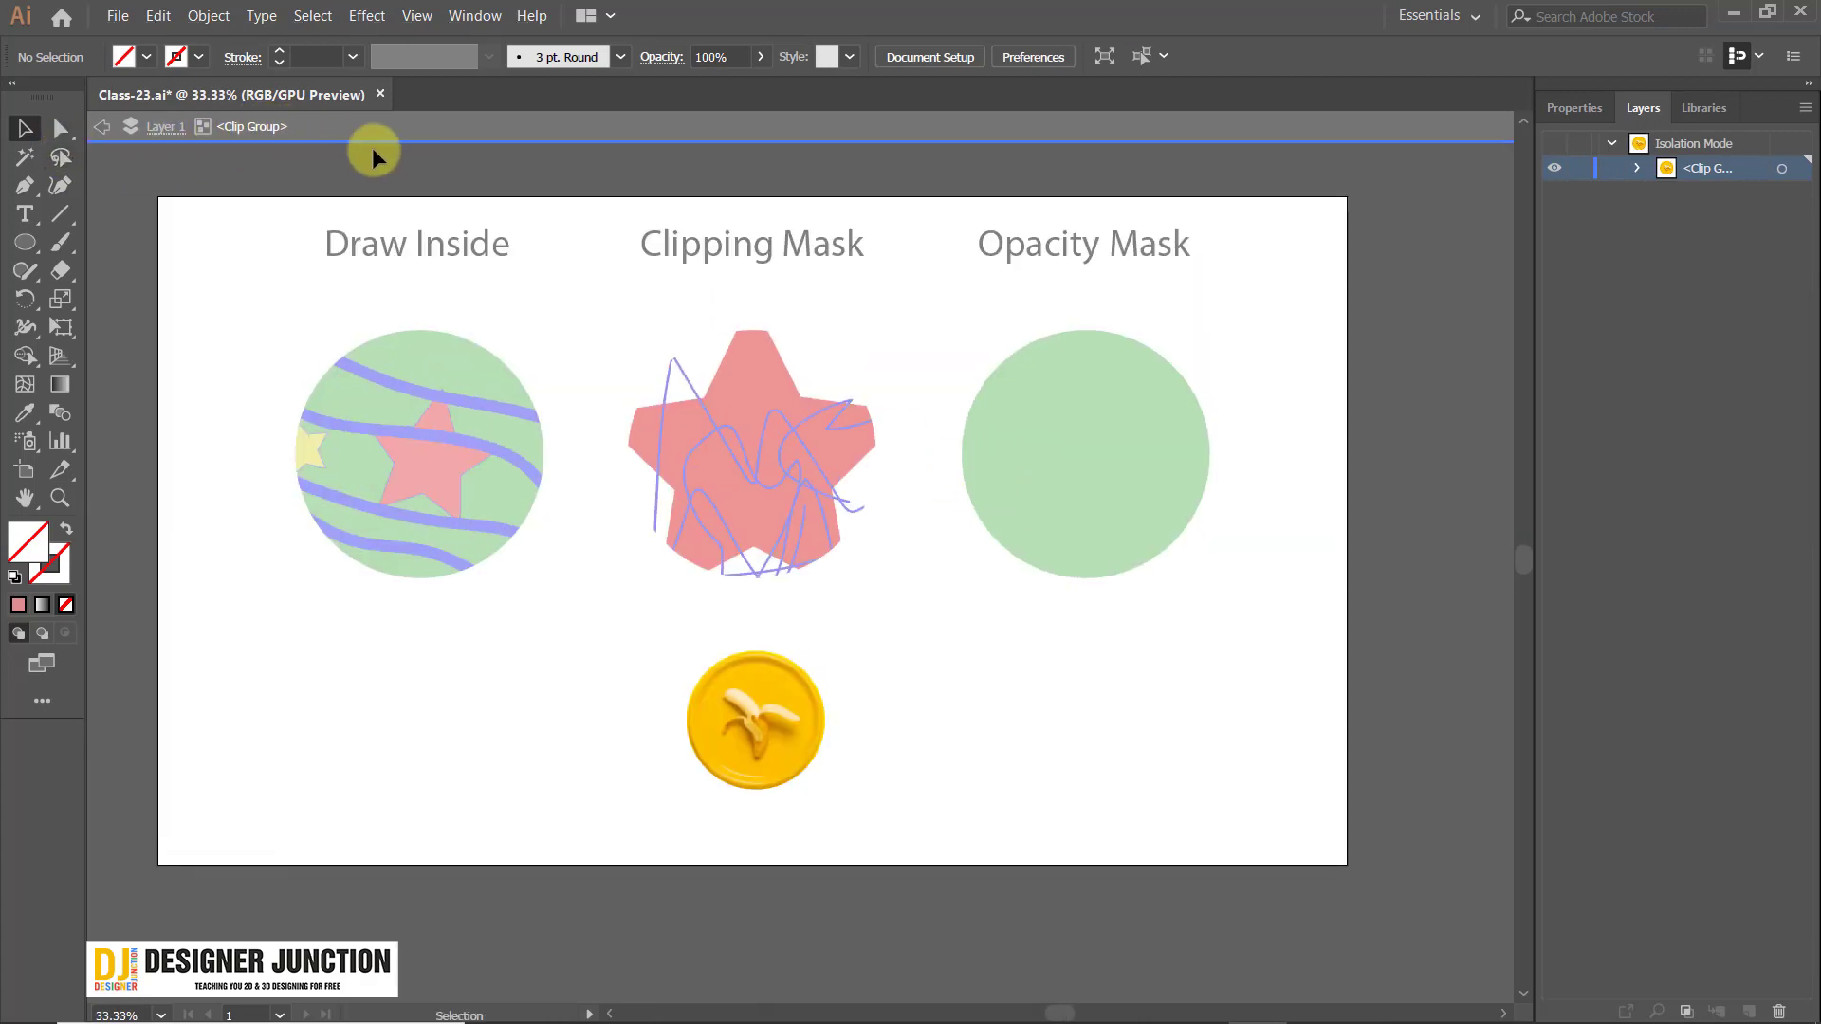
pyautogui.moveTo(942, 447); pyautogui.dragTo(931, 468)
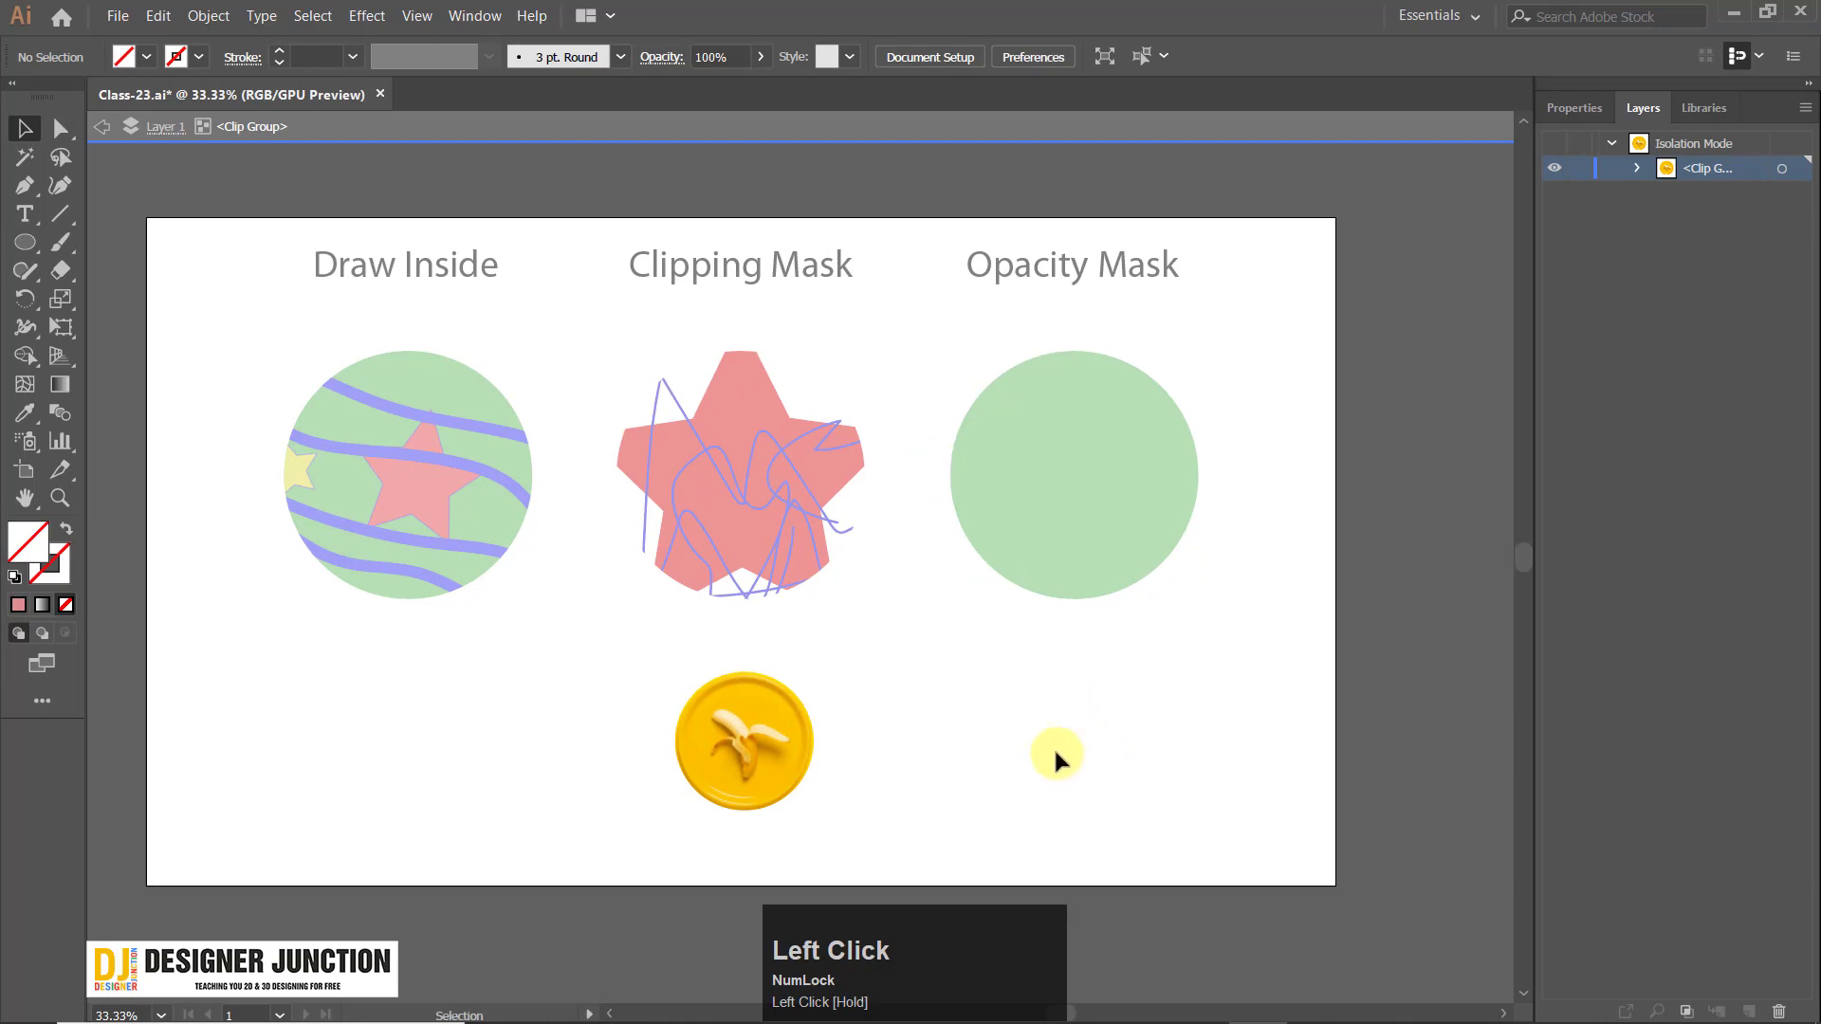
pyautogui.scroll(3, 717, 845)
pyautogui.click(813, 541)
pyautogui.scroll(-4, 968, 654)
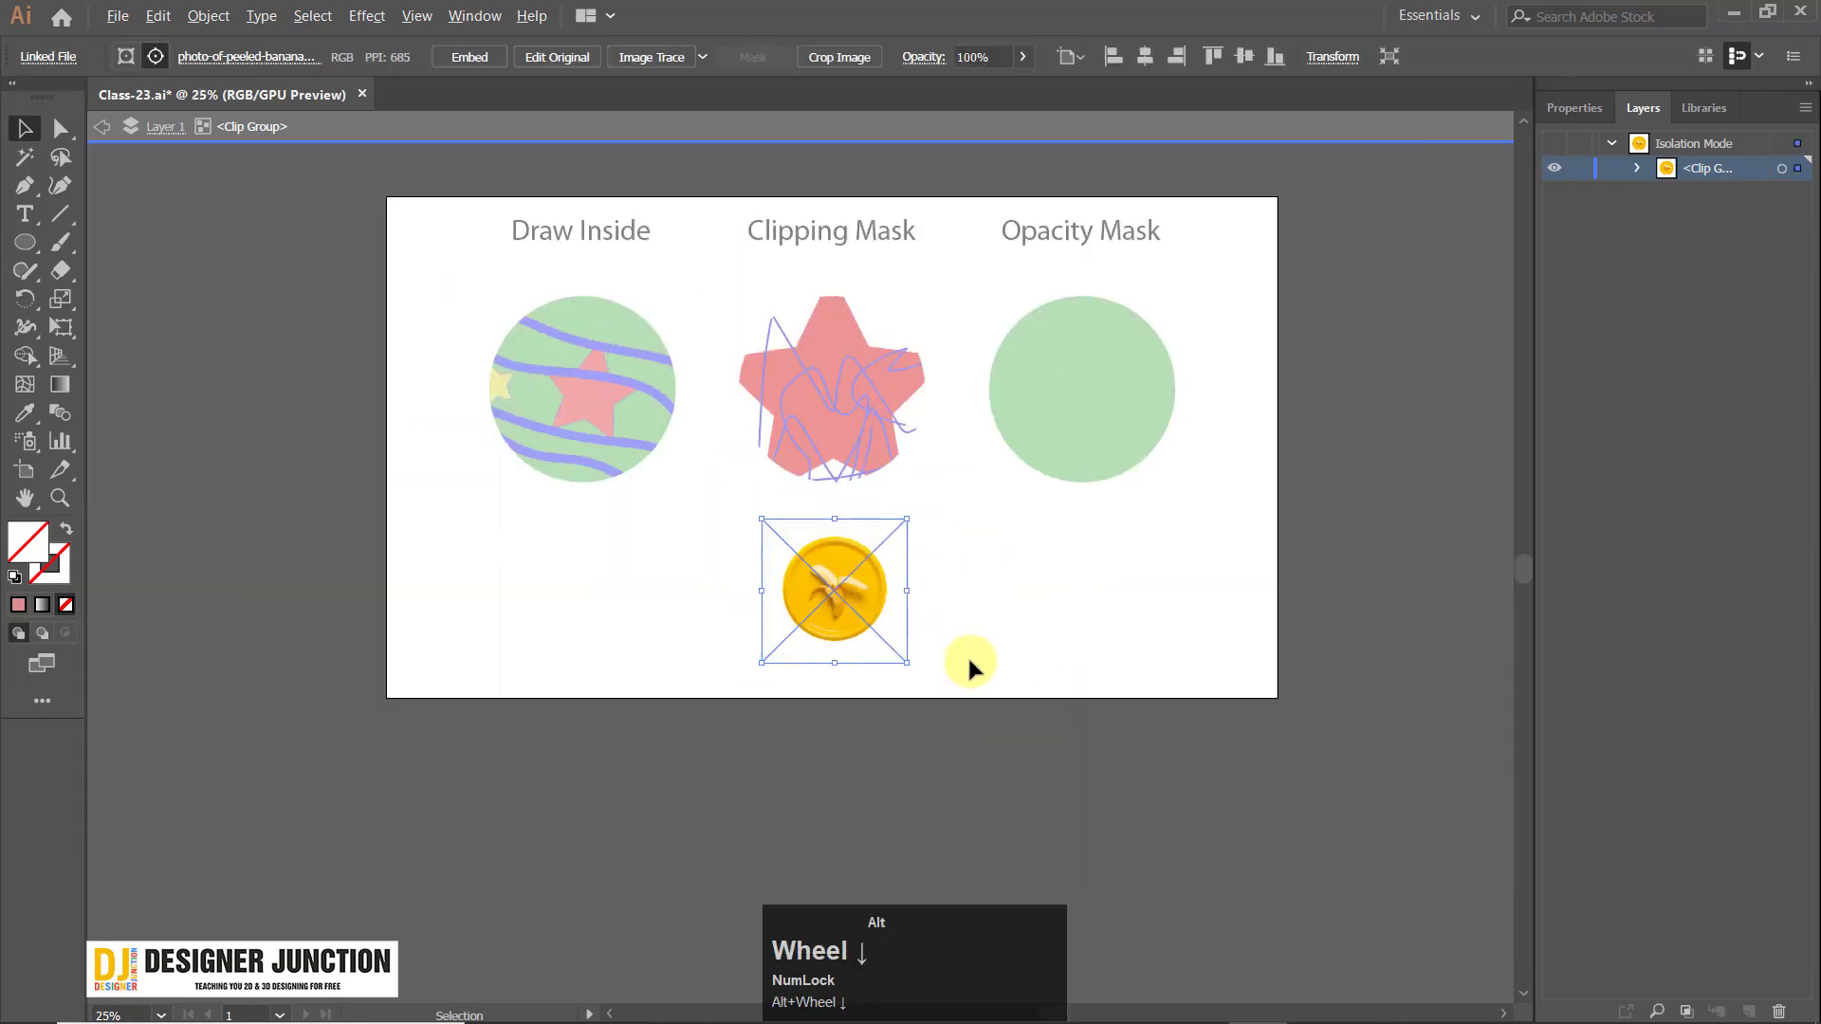
pyautogui.scroll(3, 919, 688)
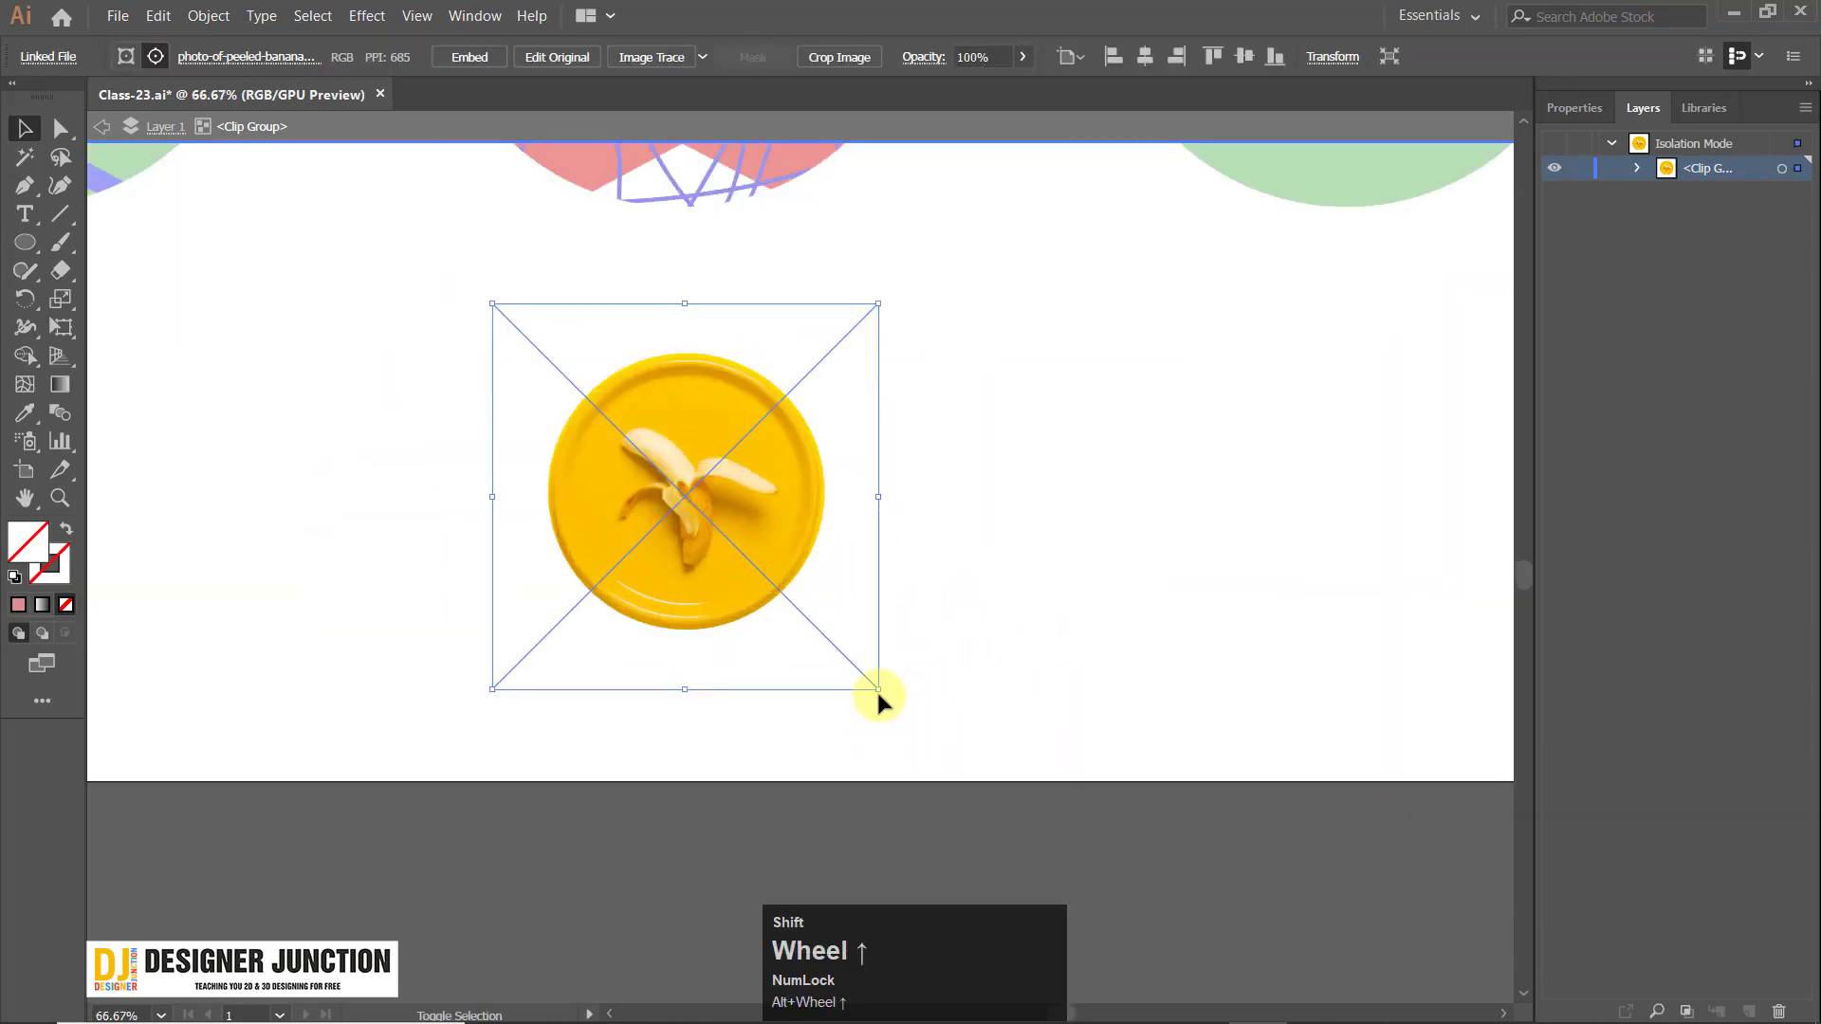
pyautogui.moveTo(881, 695); pyautogui.dragTo(959, 779)
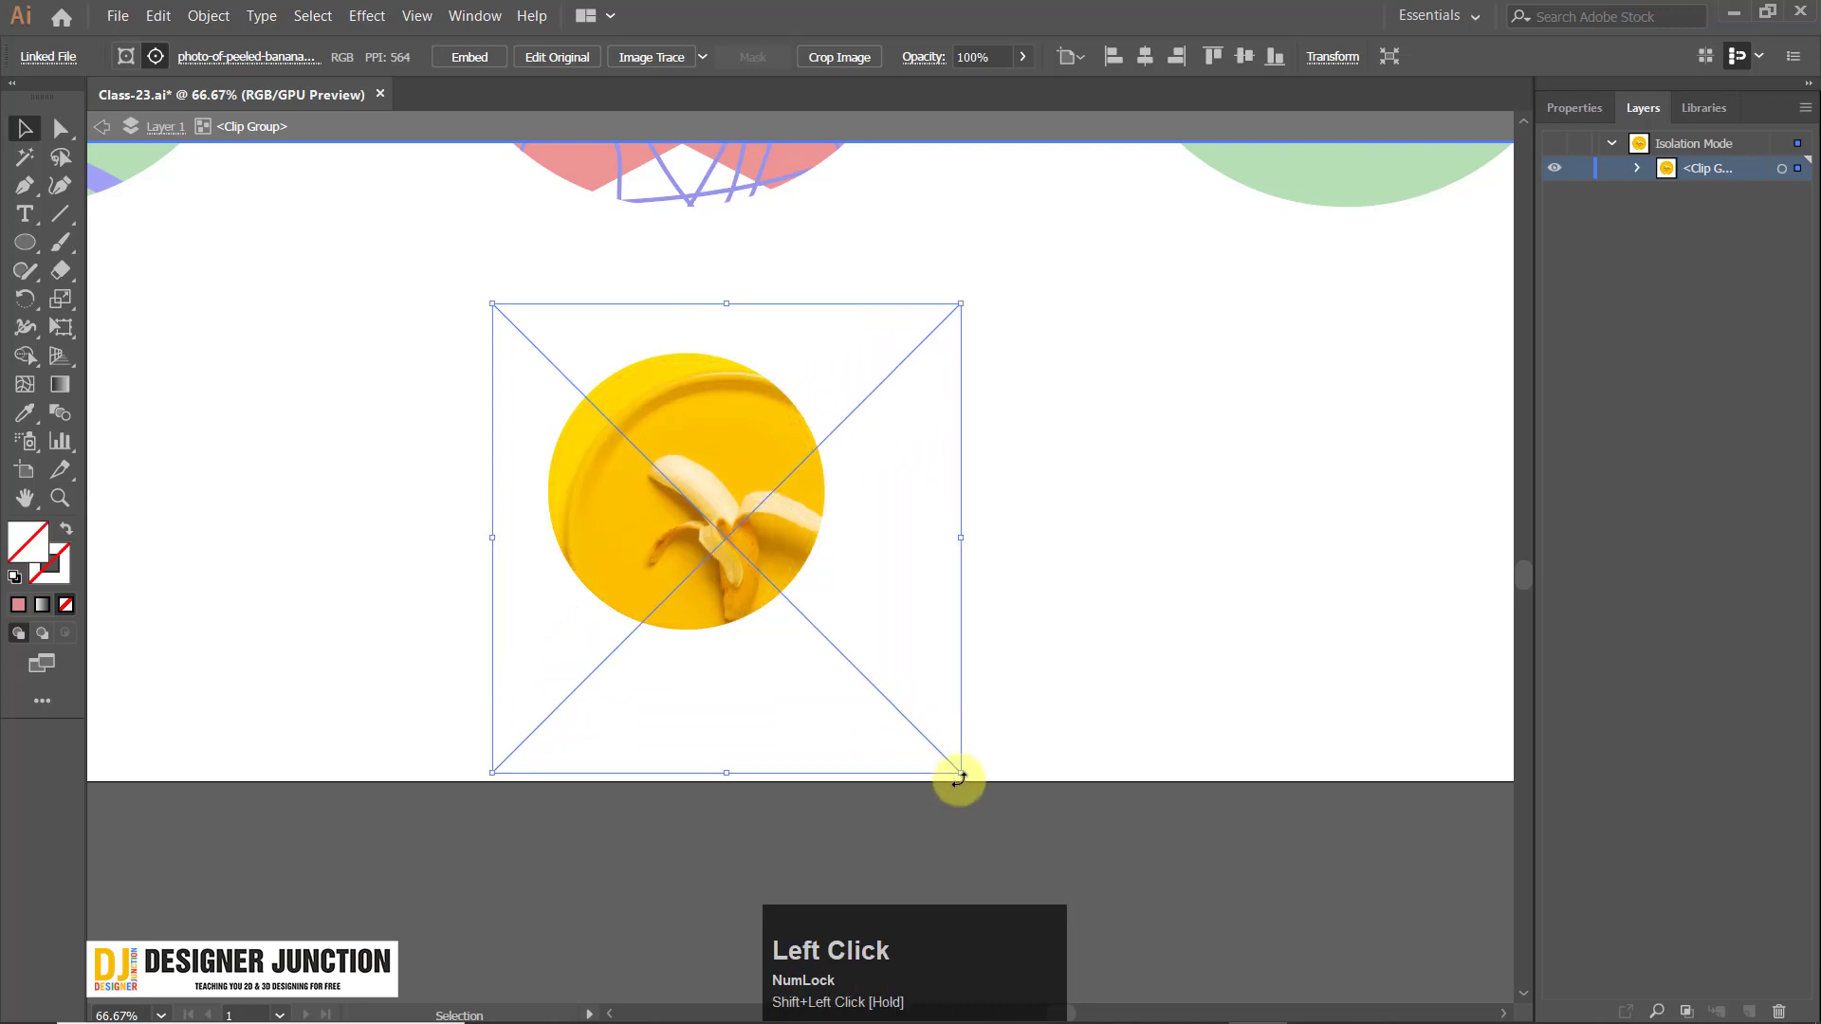
pyautogui.hotkey('ctrl', 'z')
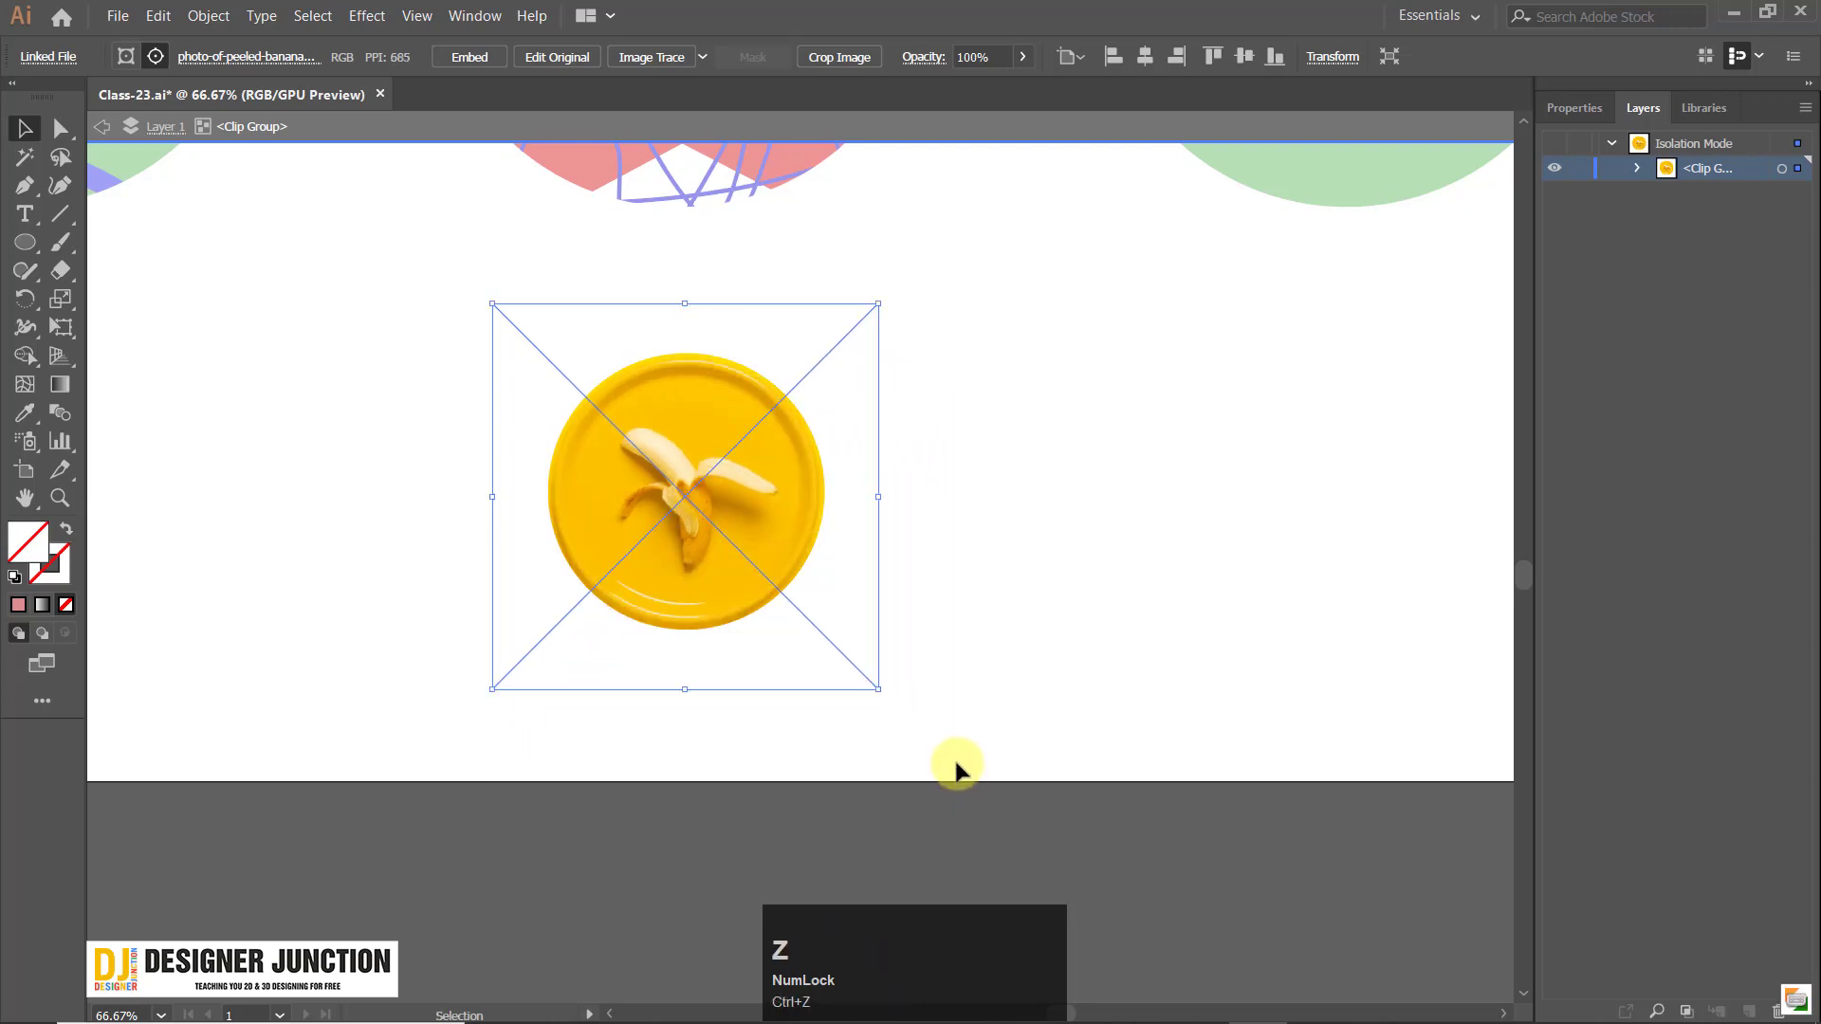
# Try enlarging the photo once more, and undo back to the separate pink circle and unclipped photo.
pyautogui.moveTo(879, 690); pyautogui.dragTo(973, 793)
pyautogui.hotkey('ctrl', 'z')
pyautogui.hotkey('ctrl', 'z')
pyautogui.hotkey('ctrl', 'z')
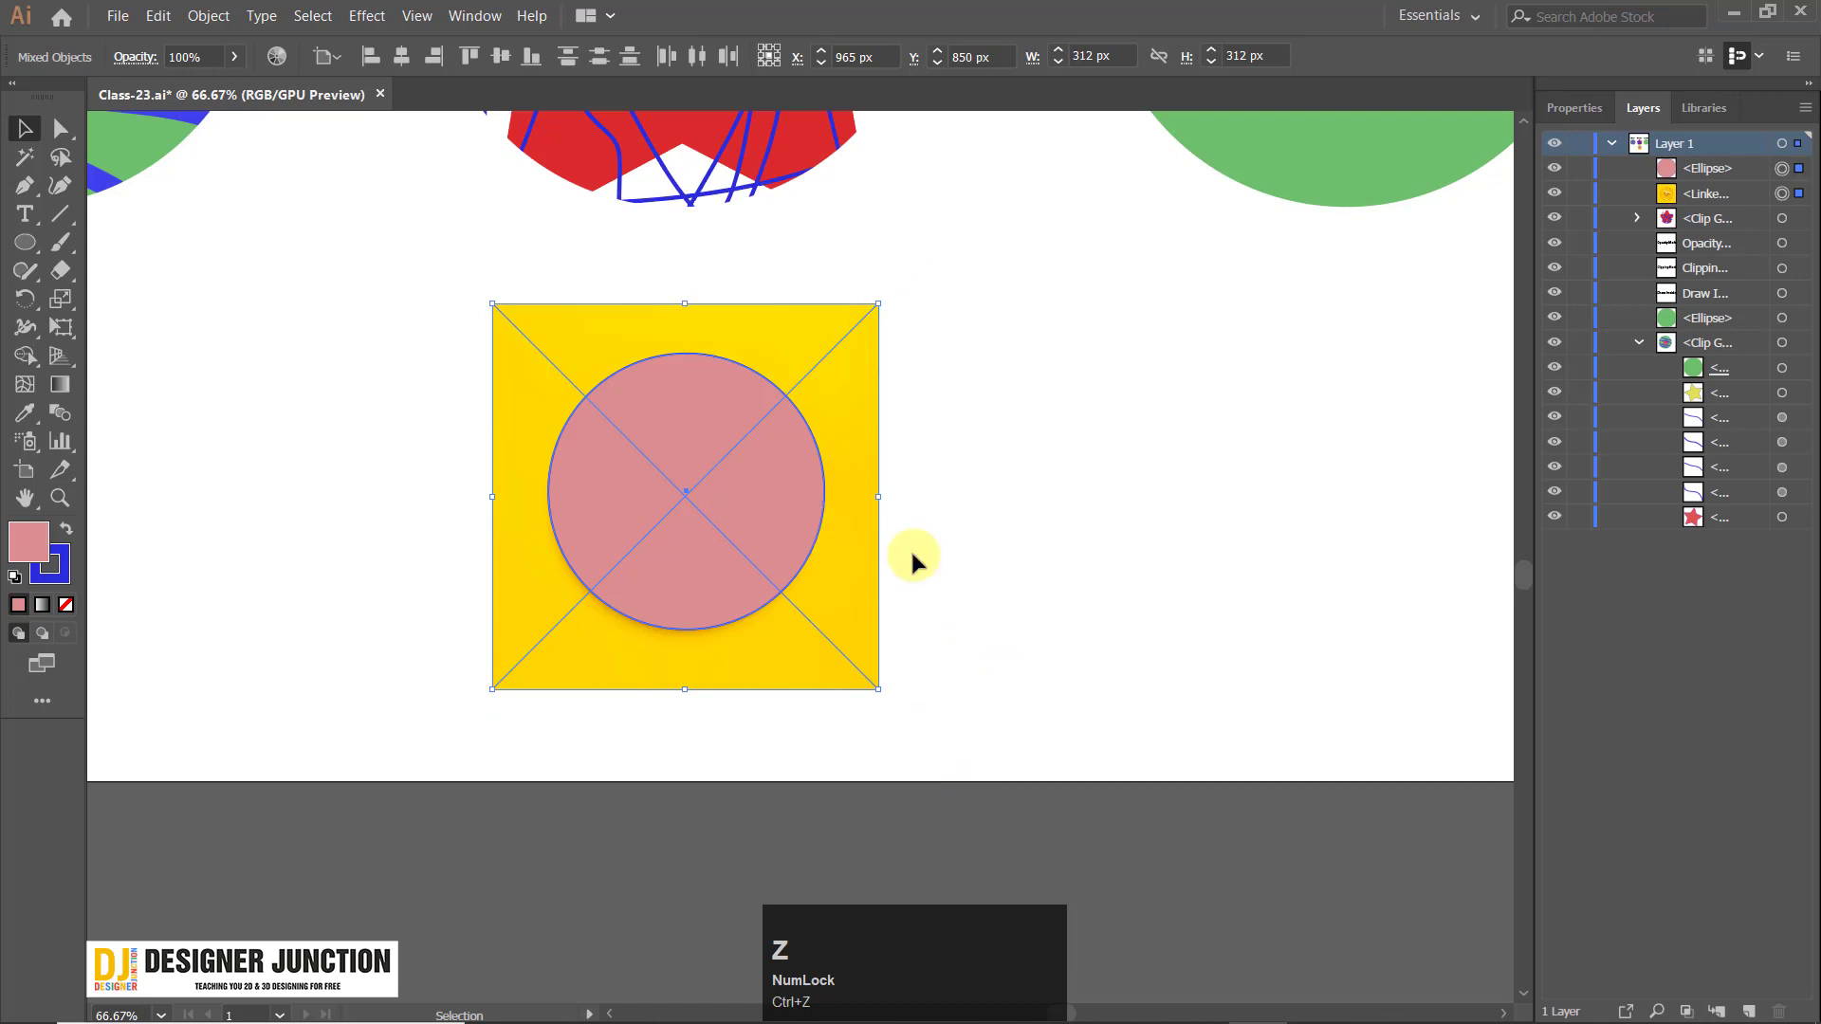
# Clip the banana photo to the pink circle again with a clipping mask.
pyautogui.rightClick(998, 547)
pyautogui.click(1005, 721)
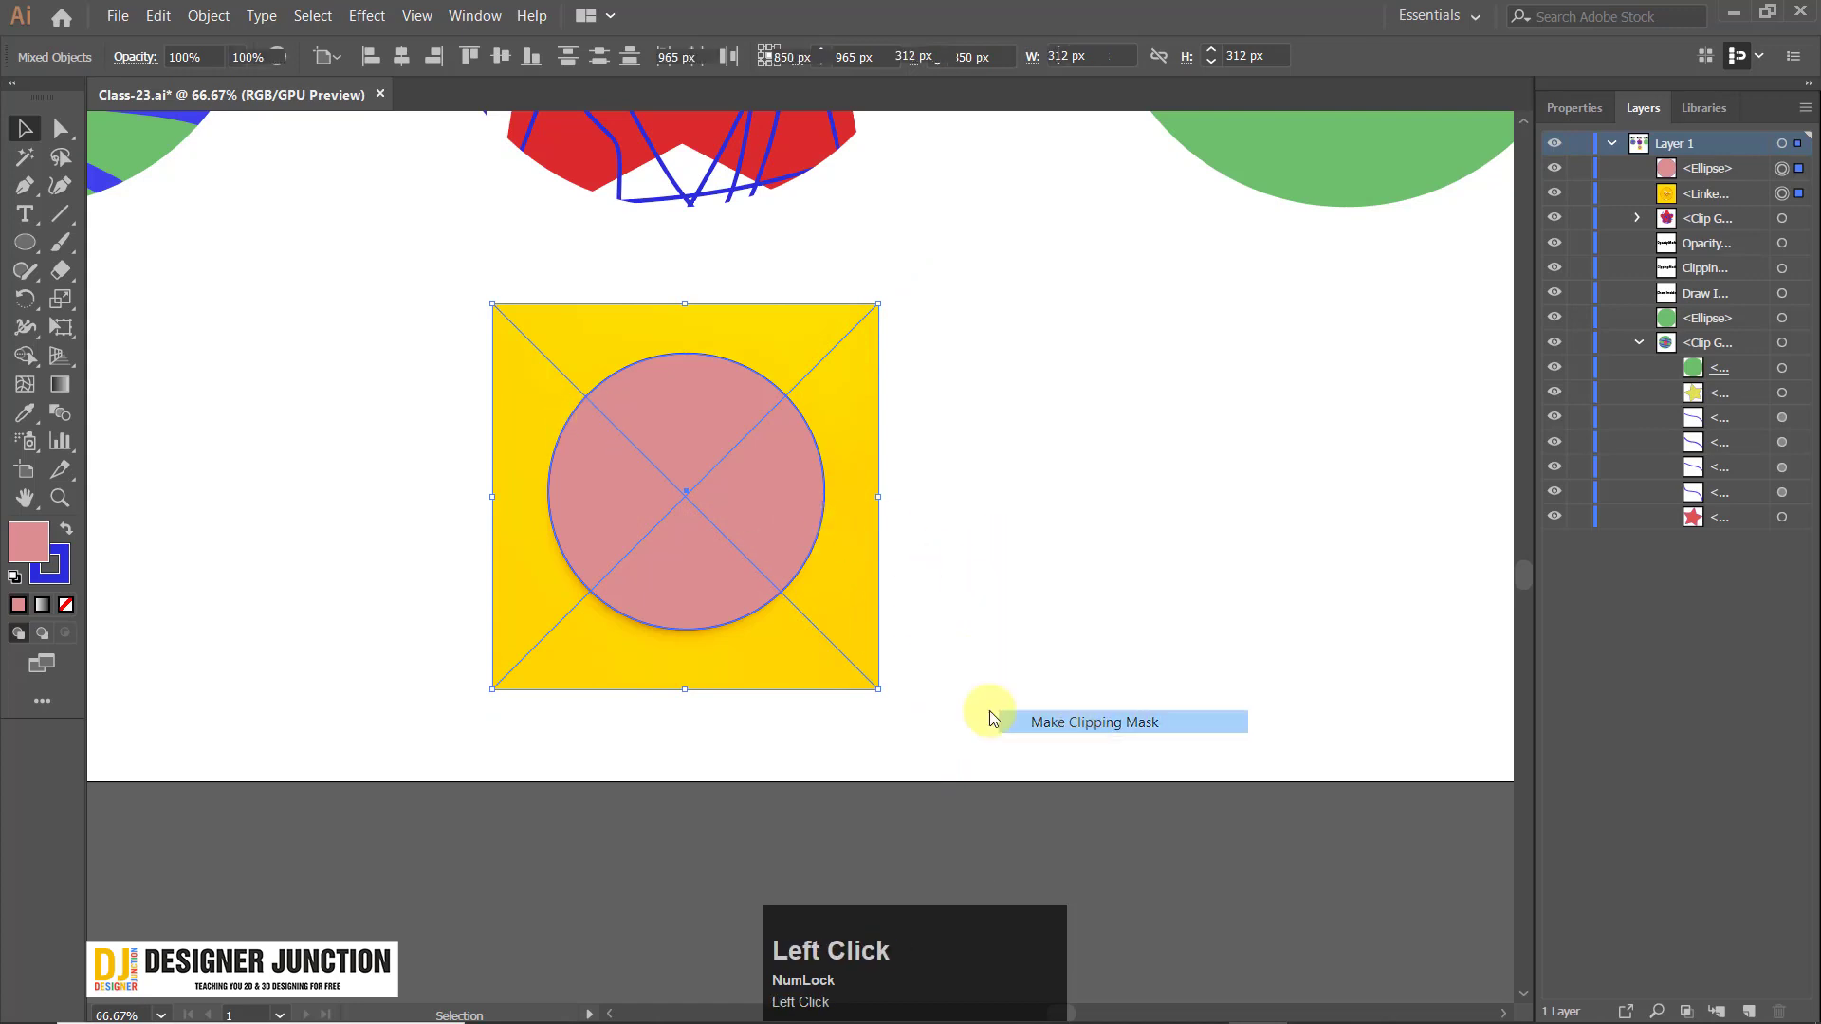
pyautogui.click(943, 630)
pyautogui.scroll(3, 772, 358)
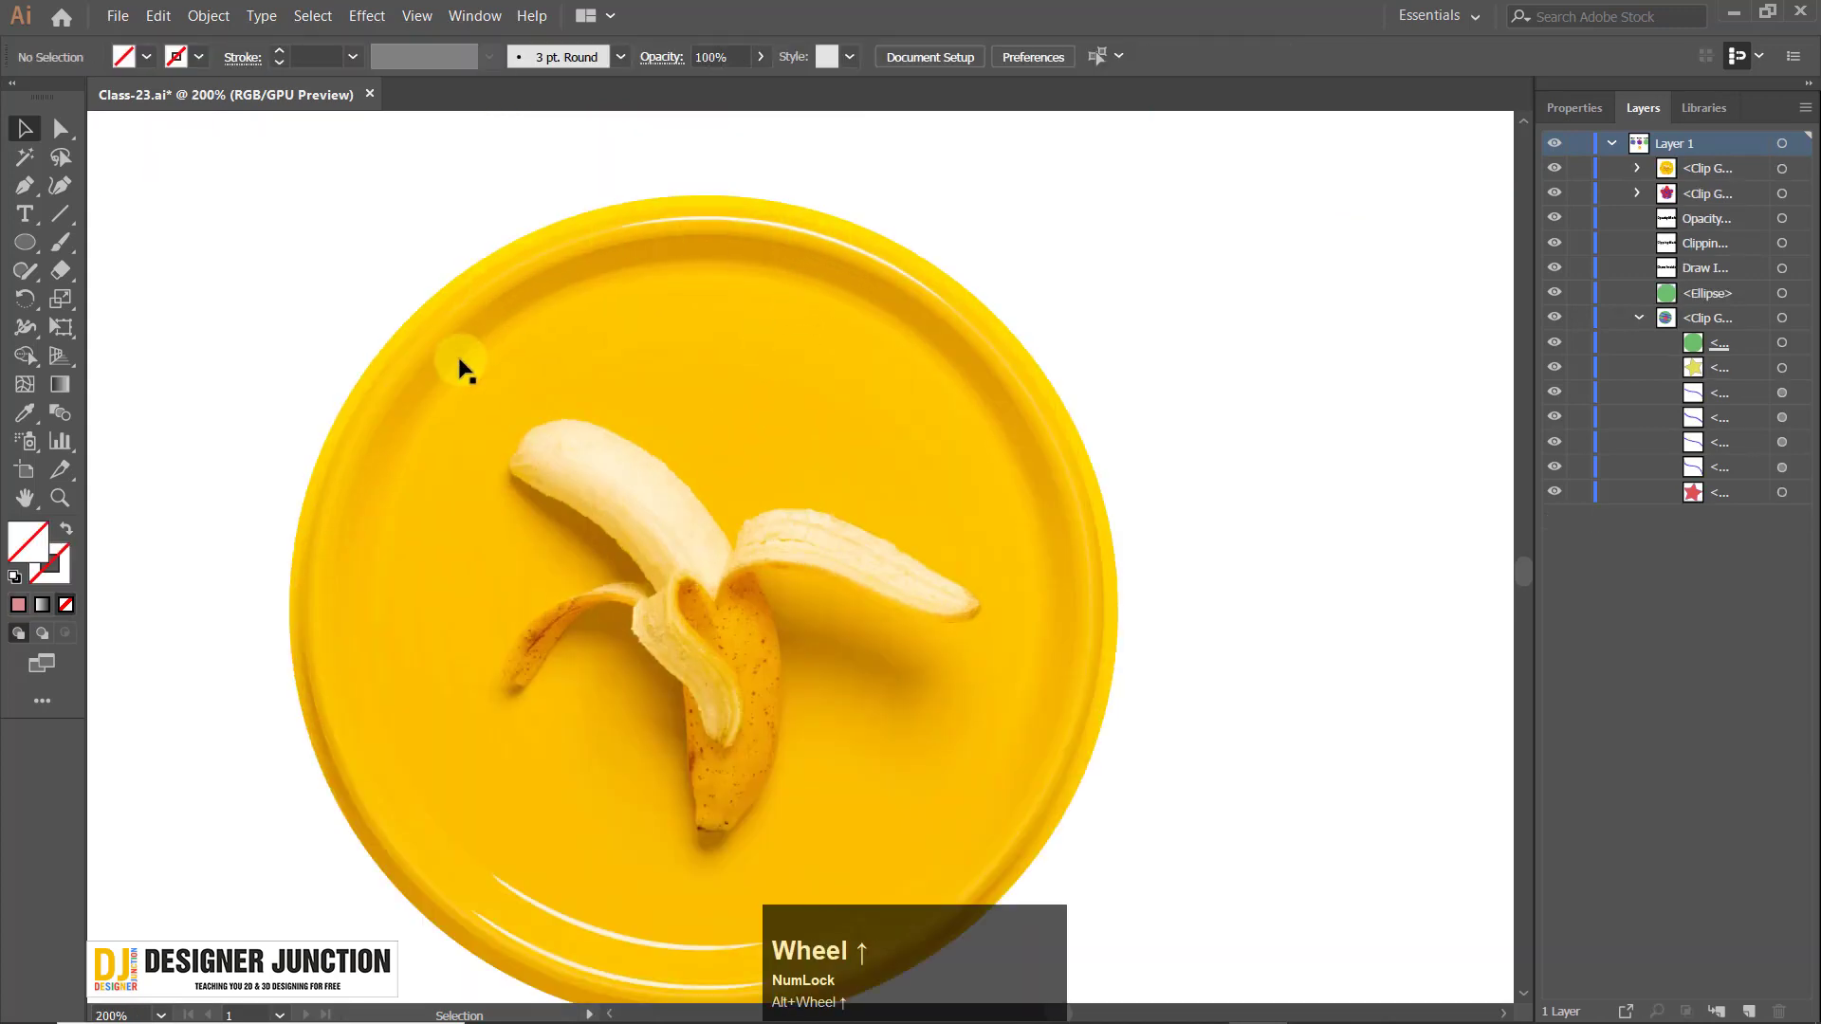
pyautogui.scroll(-5, 499, 676)
pyautogui.scroll(2, 633, 703)
pyautogui.moveTo(368, 665); pyautogui.dragTo(616, 561)
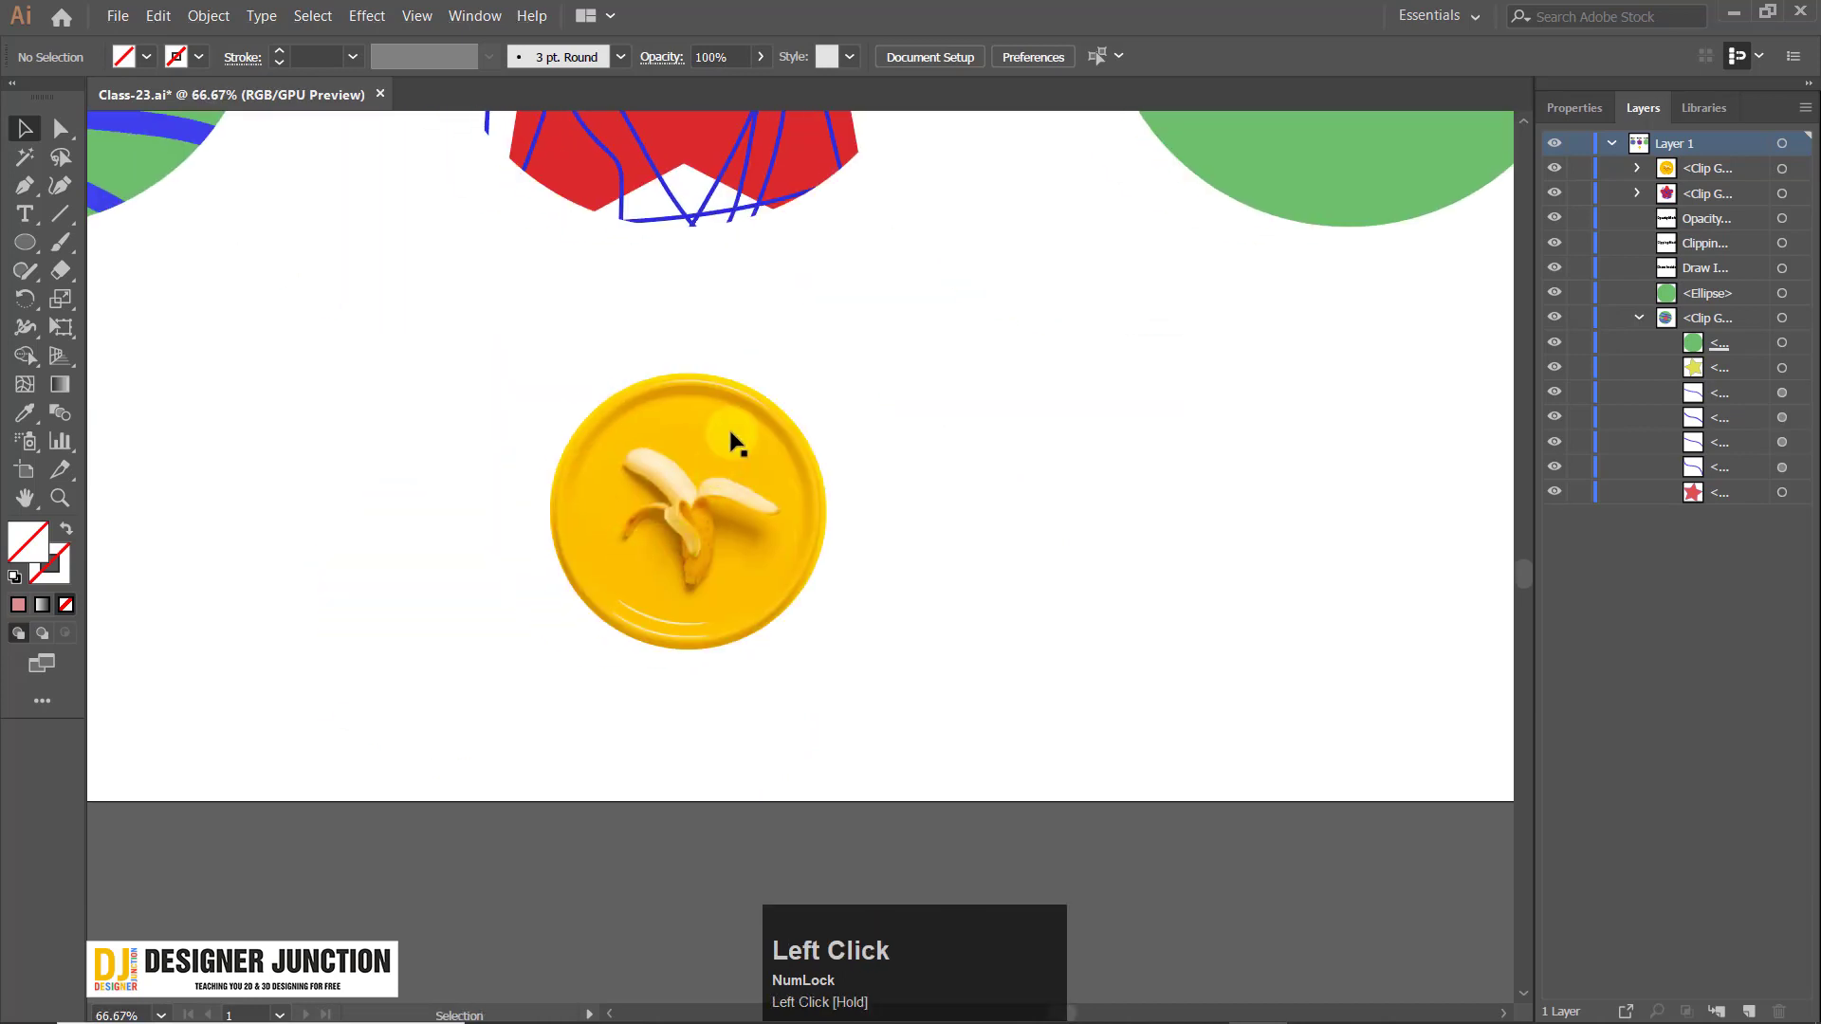
# Enlarge the banana photo proportionally from its centre inside the isolated clip group until the plate's rim is cropped out, and leave isolation mode.
pyautogui.doubleClick(746, 491)
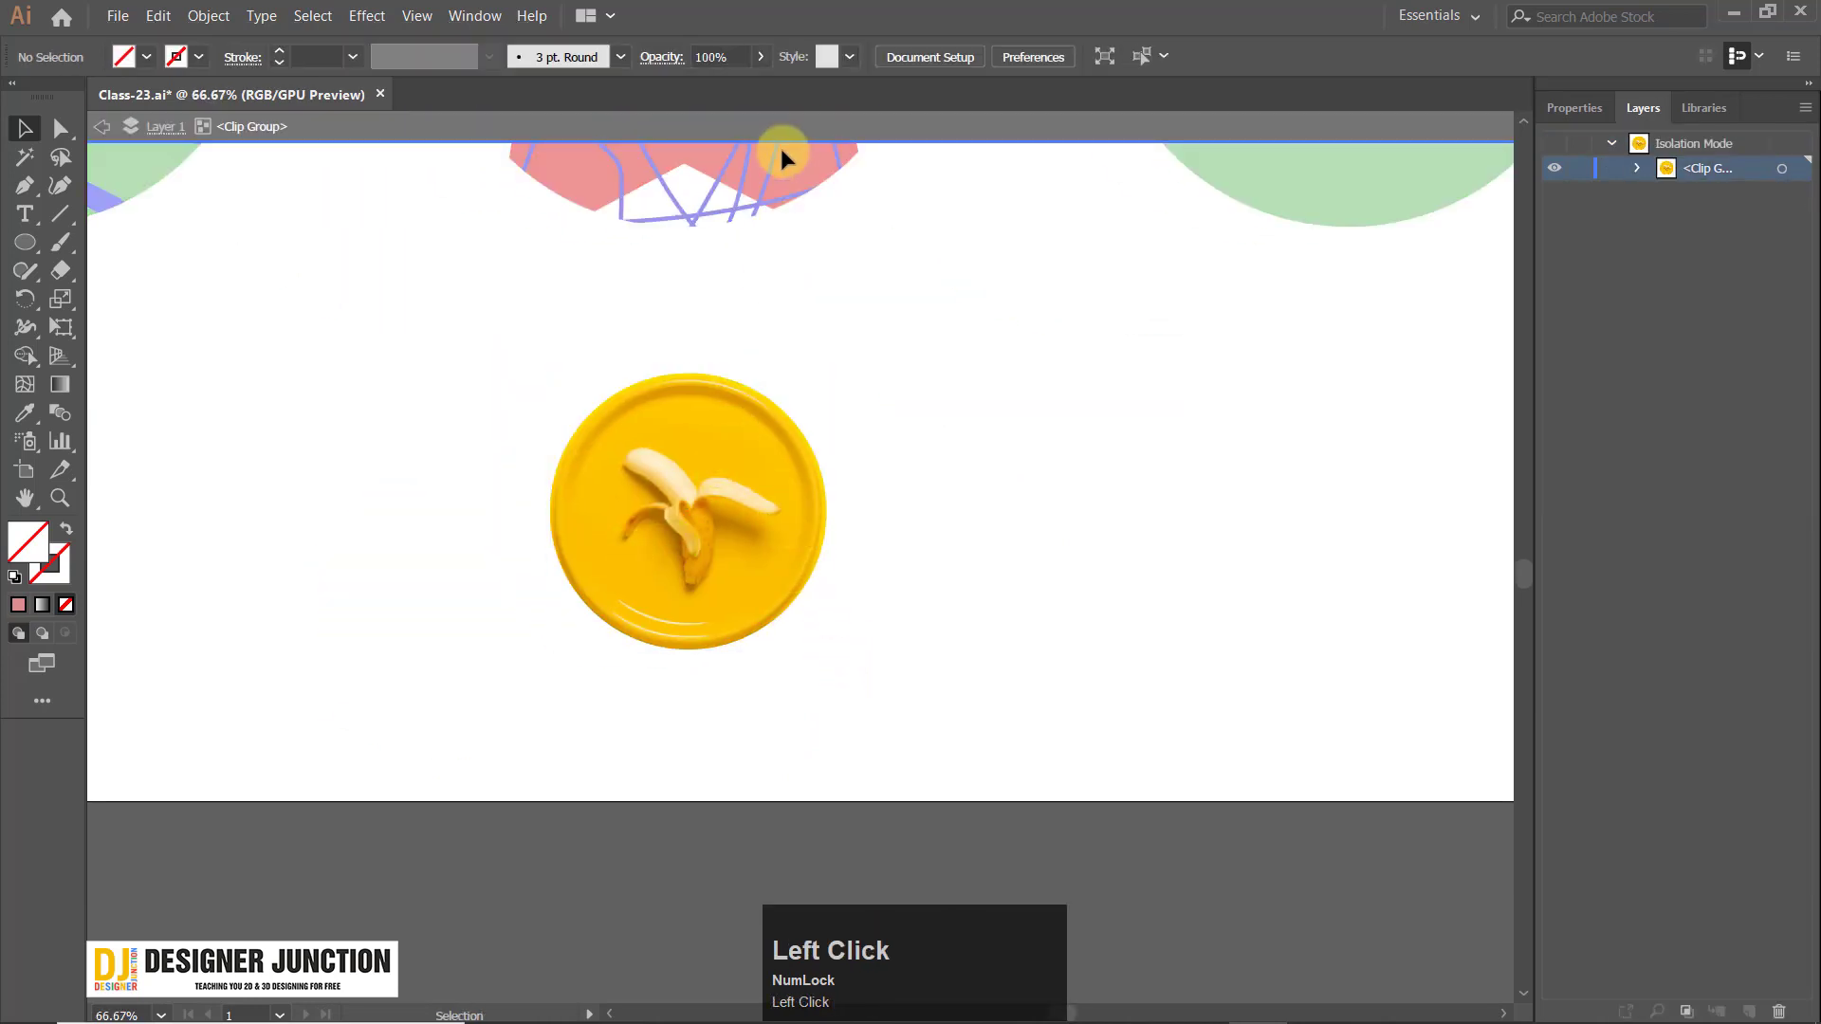
pyautogui.click(785, 488)
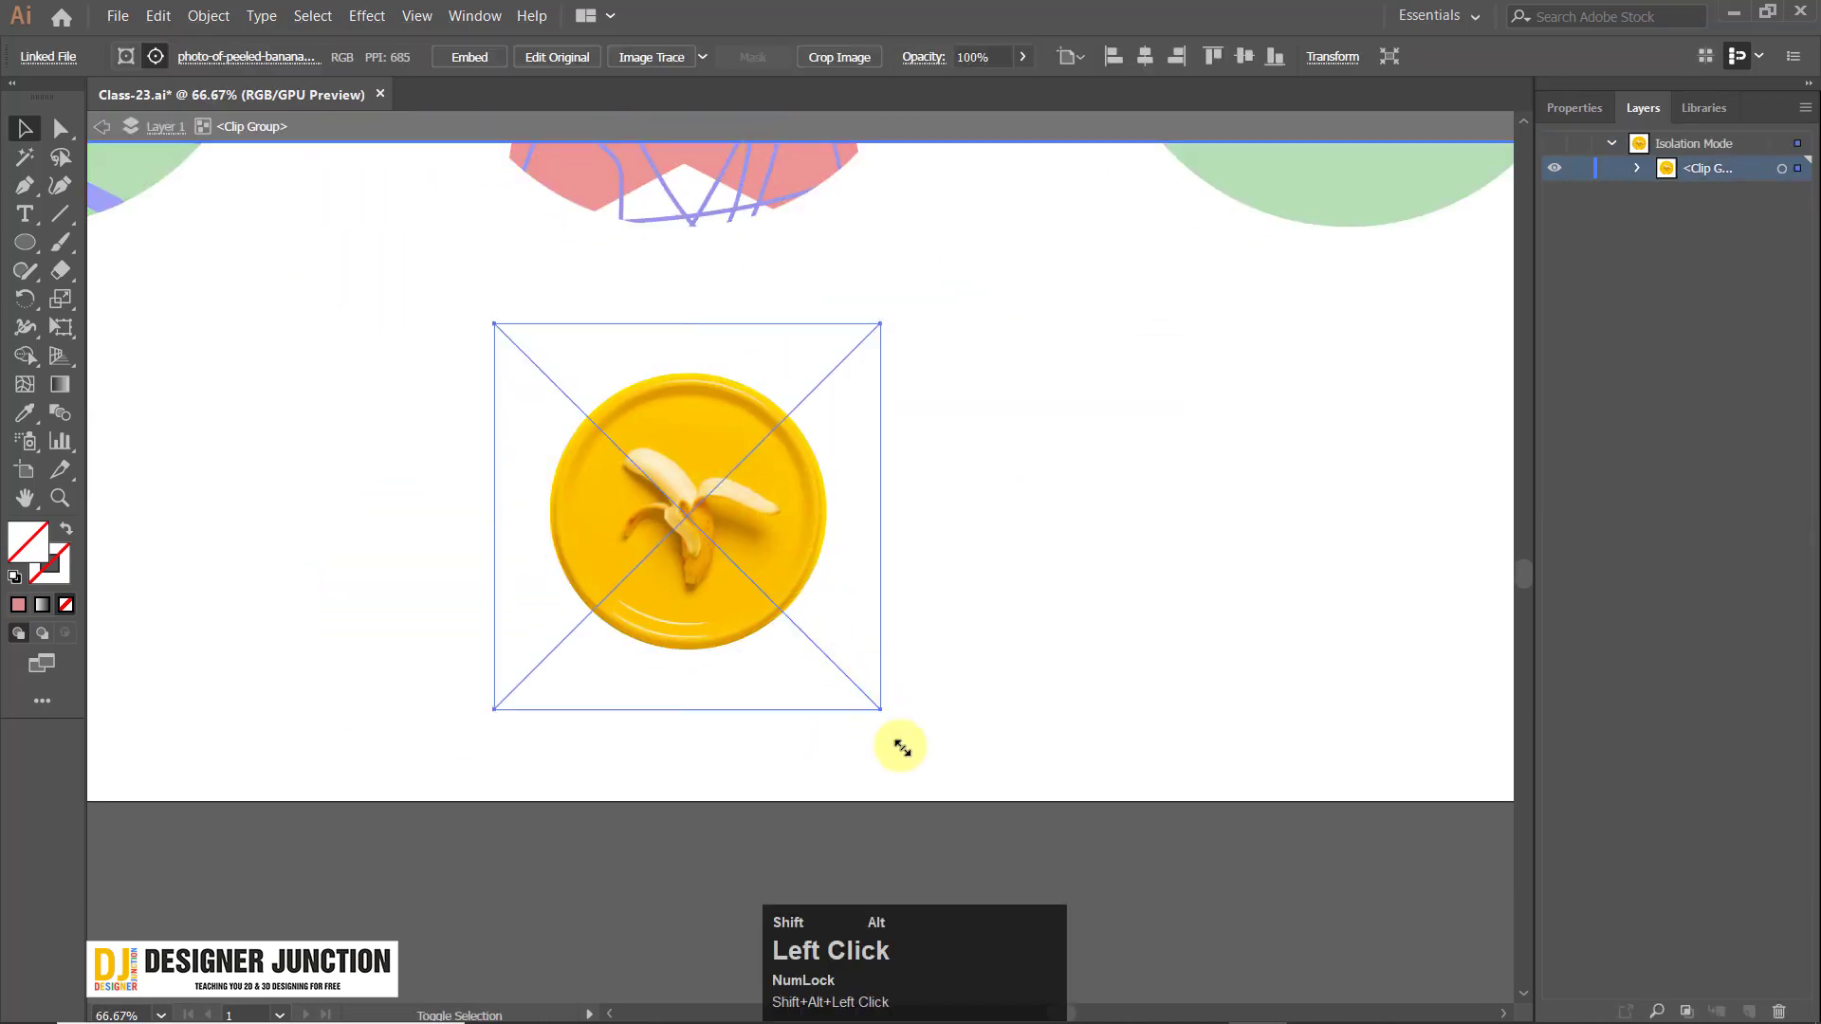
pyautogui.moveTo(902, 749); pyautogui.dragTo(958, 829)
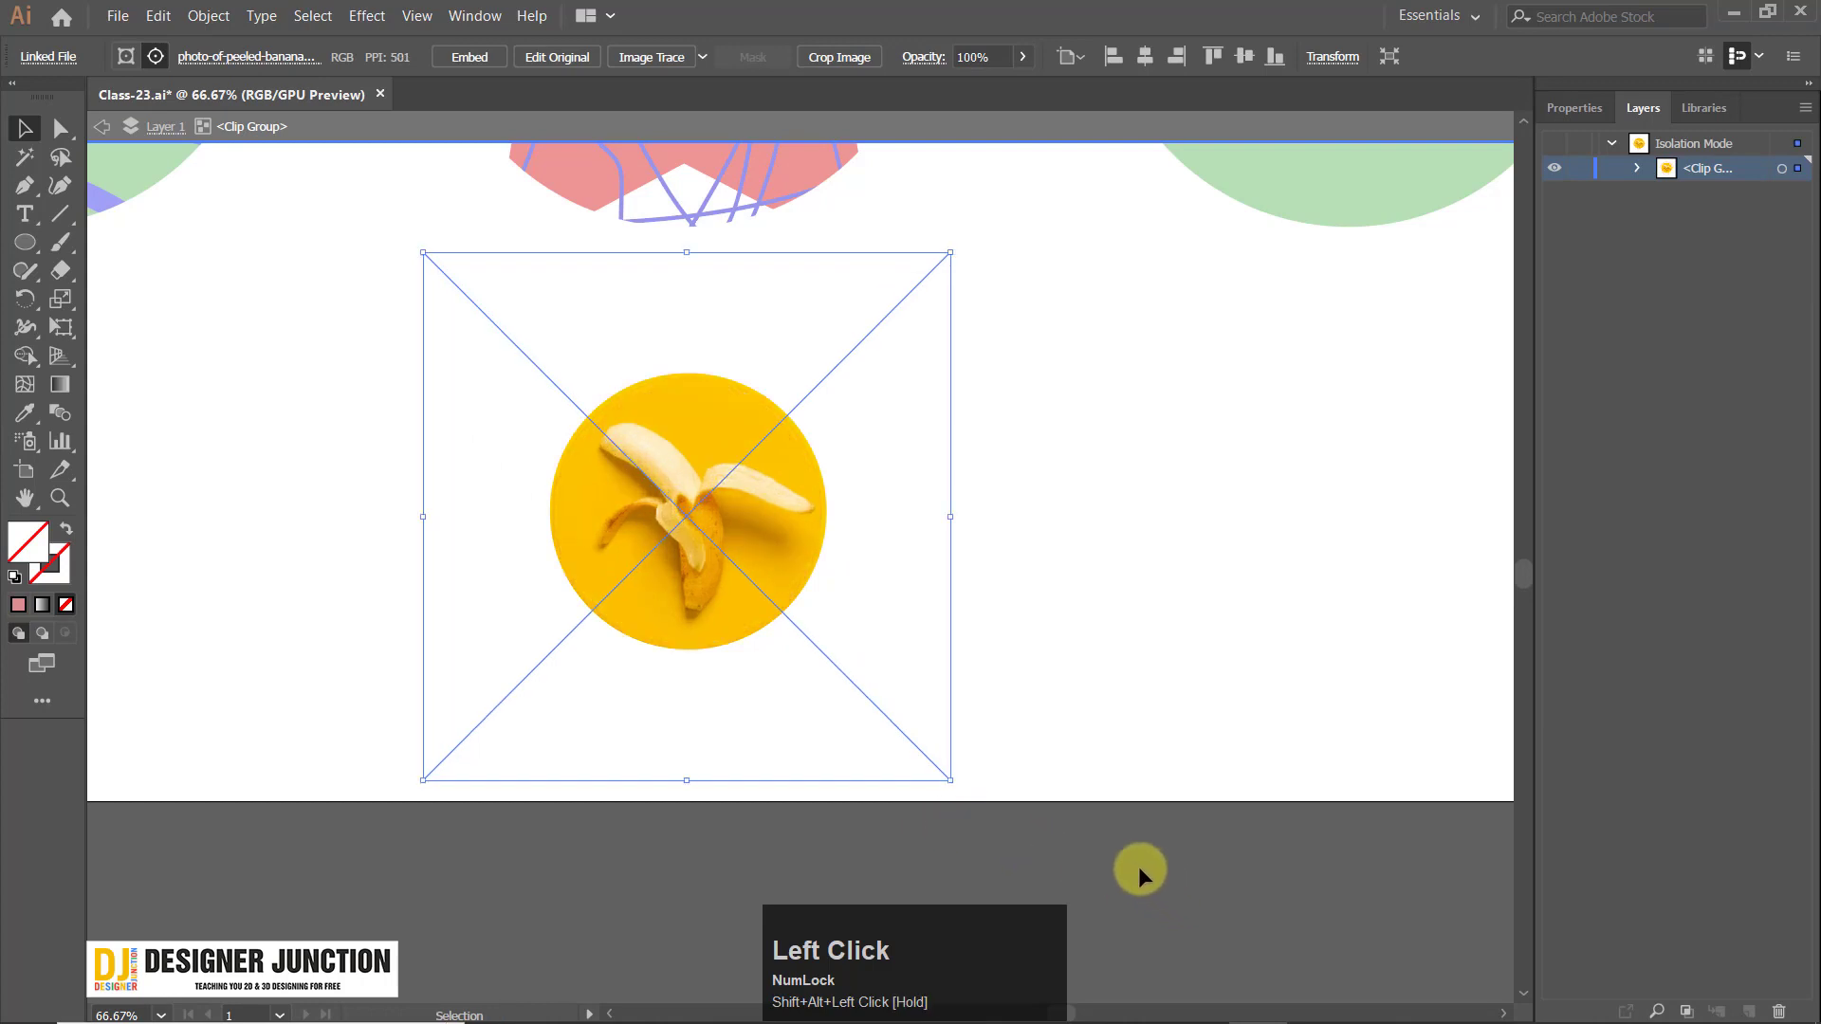
pyautogui.doubleClick(1138, 867)
pyautogui.scroll(-5, 986, 759)
pyautogui.scroll(8, 911, 721)
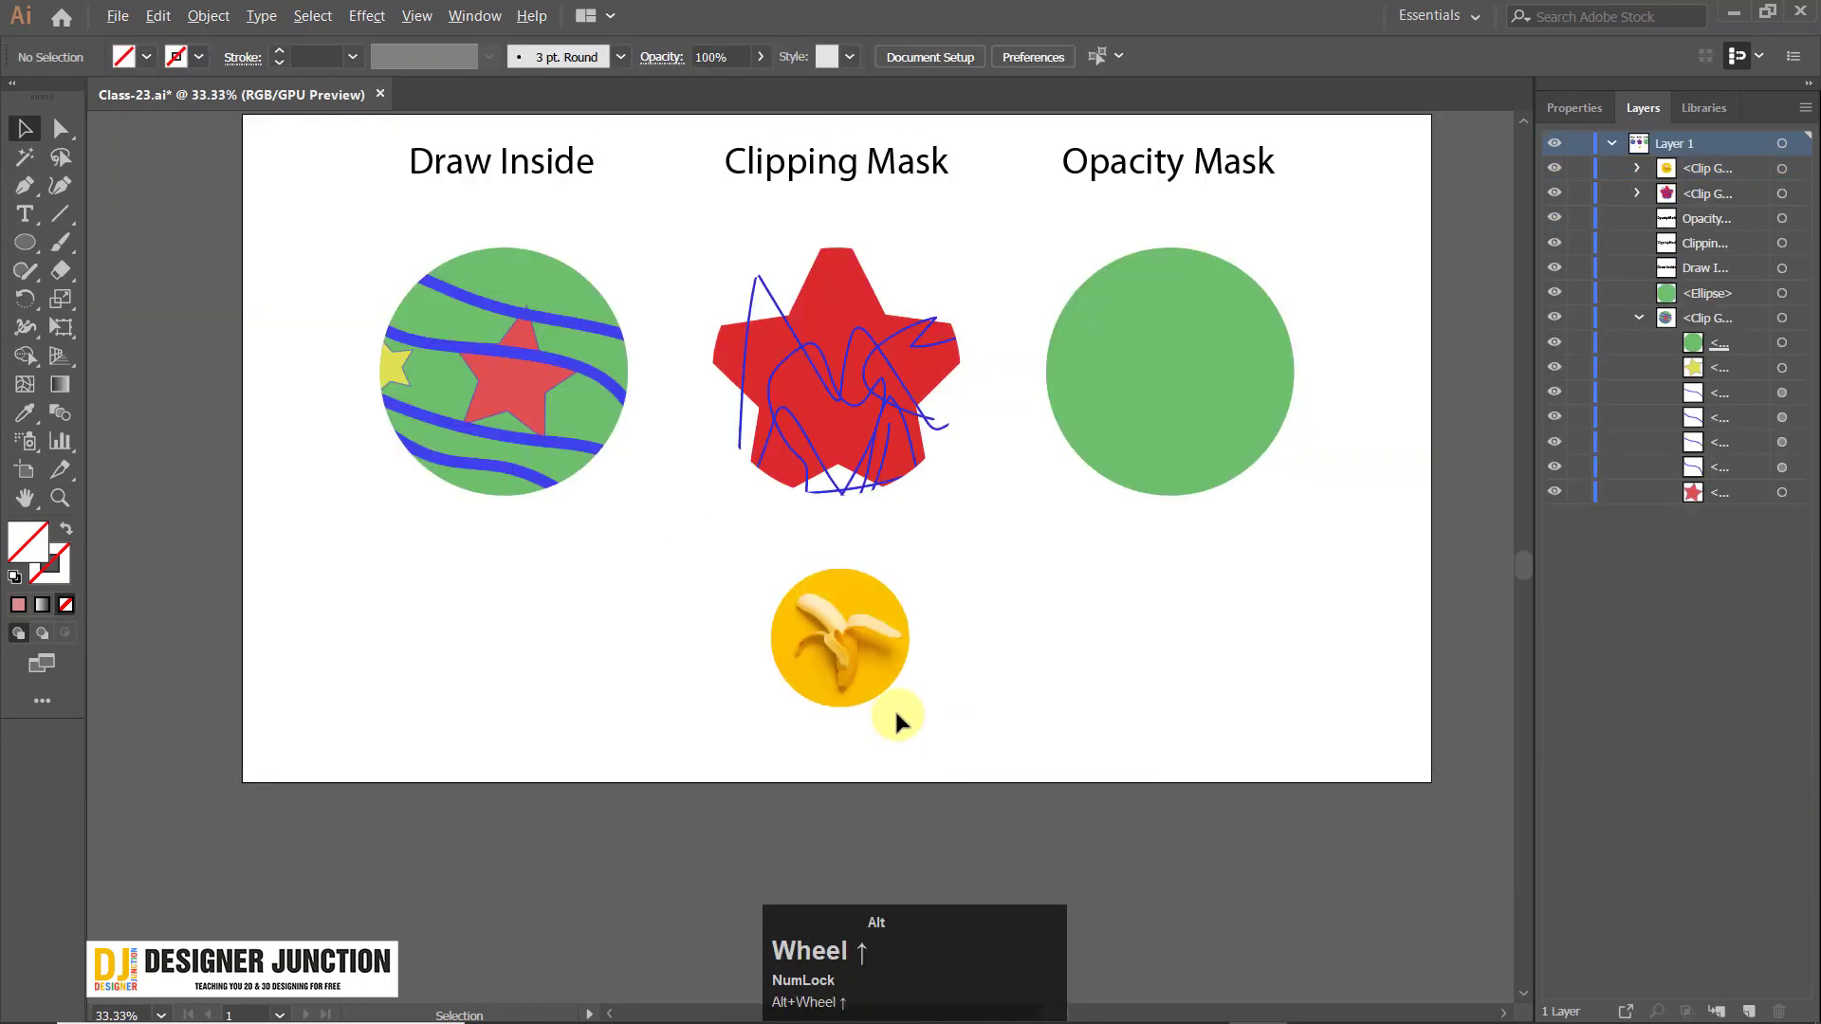
pyautogui.moveTo(966, 480); pyautogui.dragTo(660, 485)
pyautogui.scroll(-5, 659, 486)
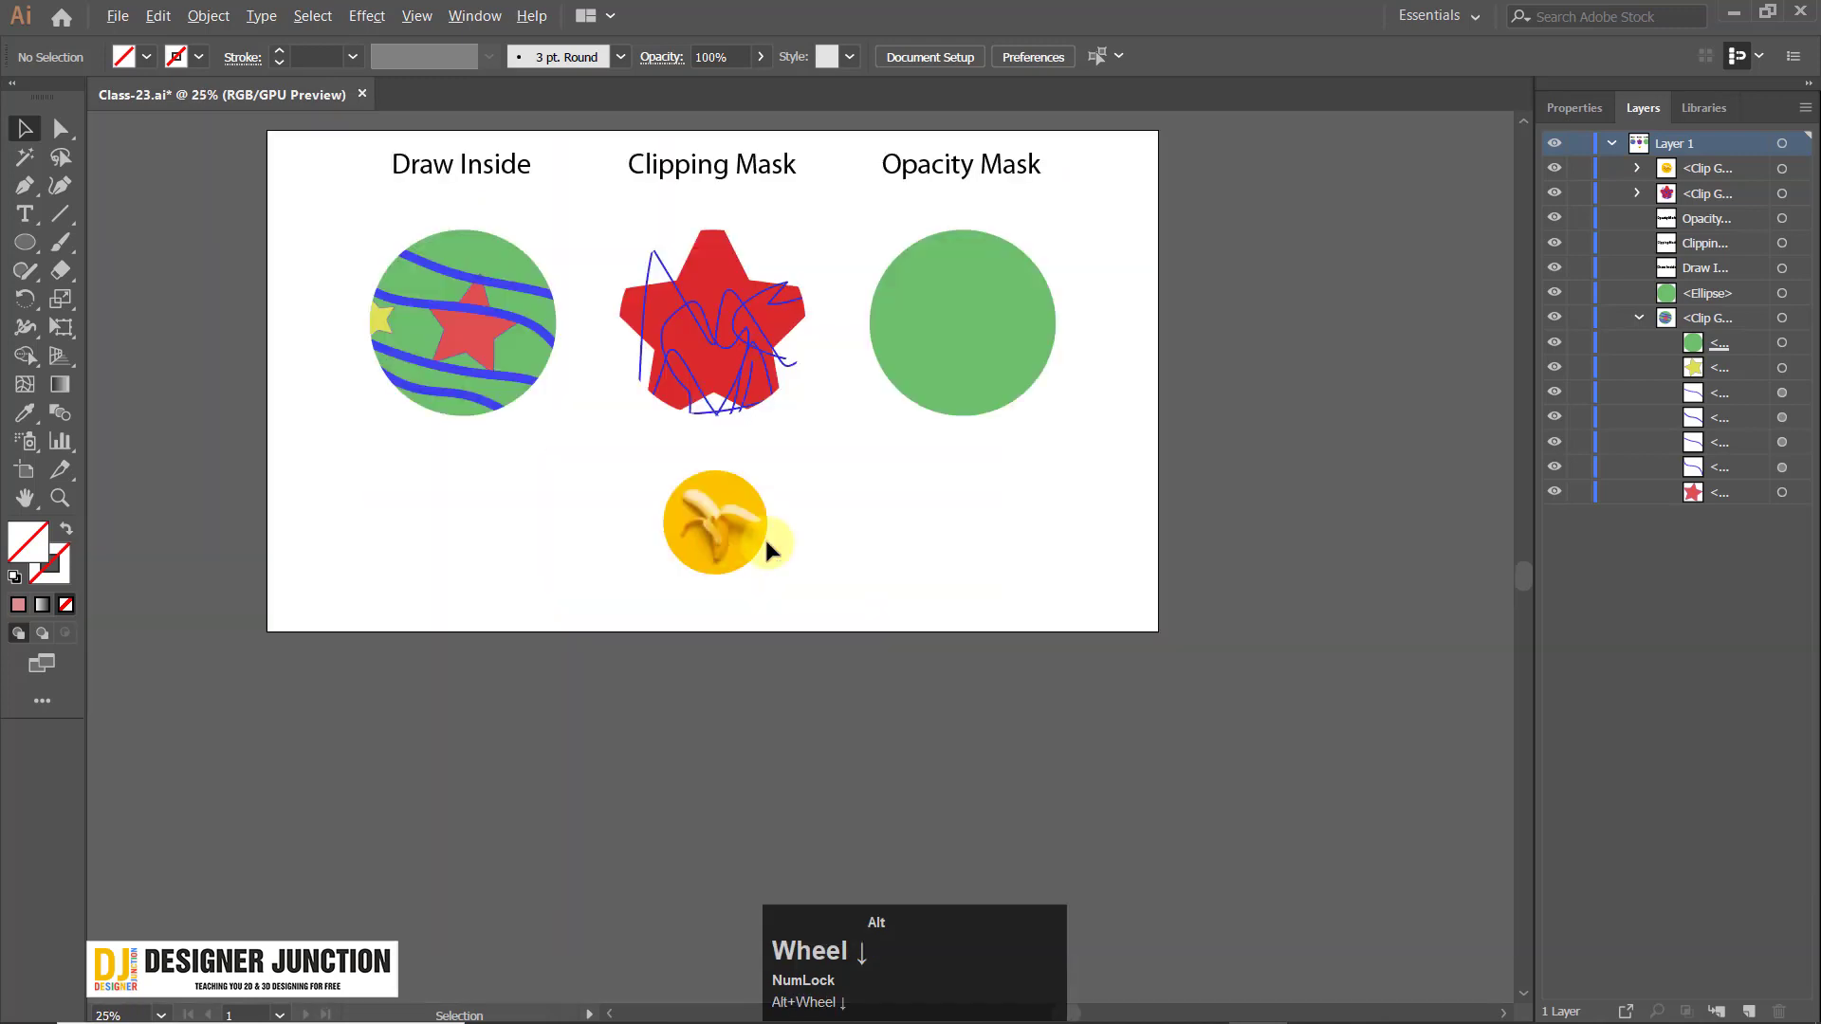
pyautogui.scroll(3, 765, 536)
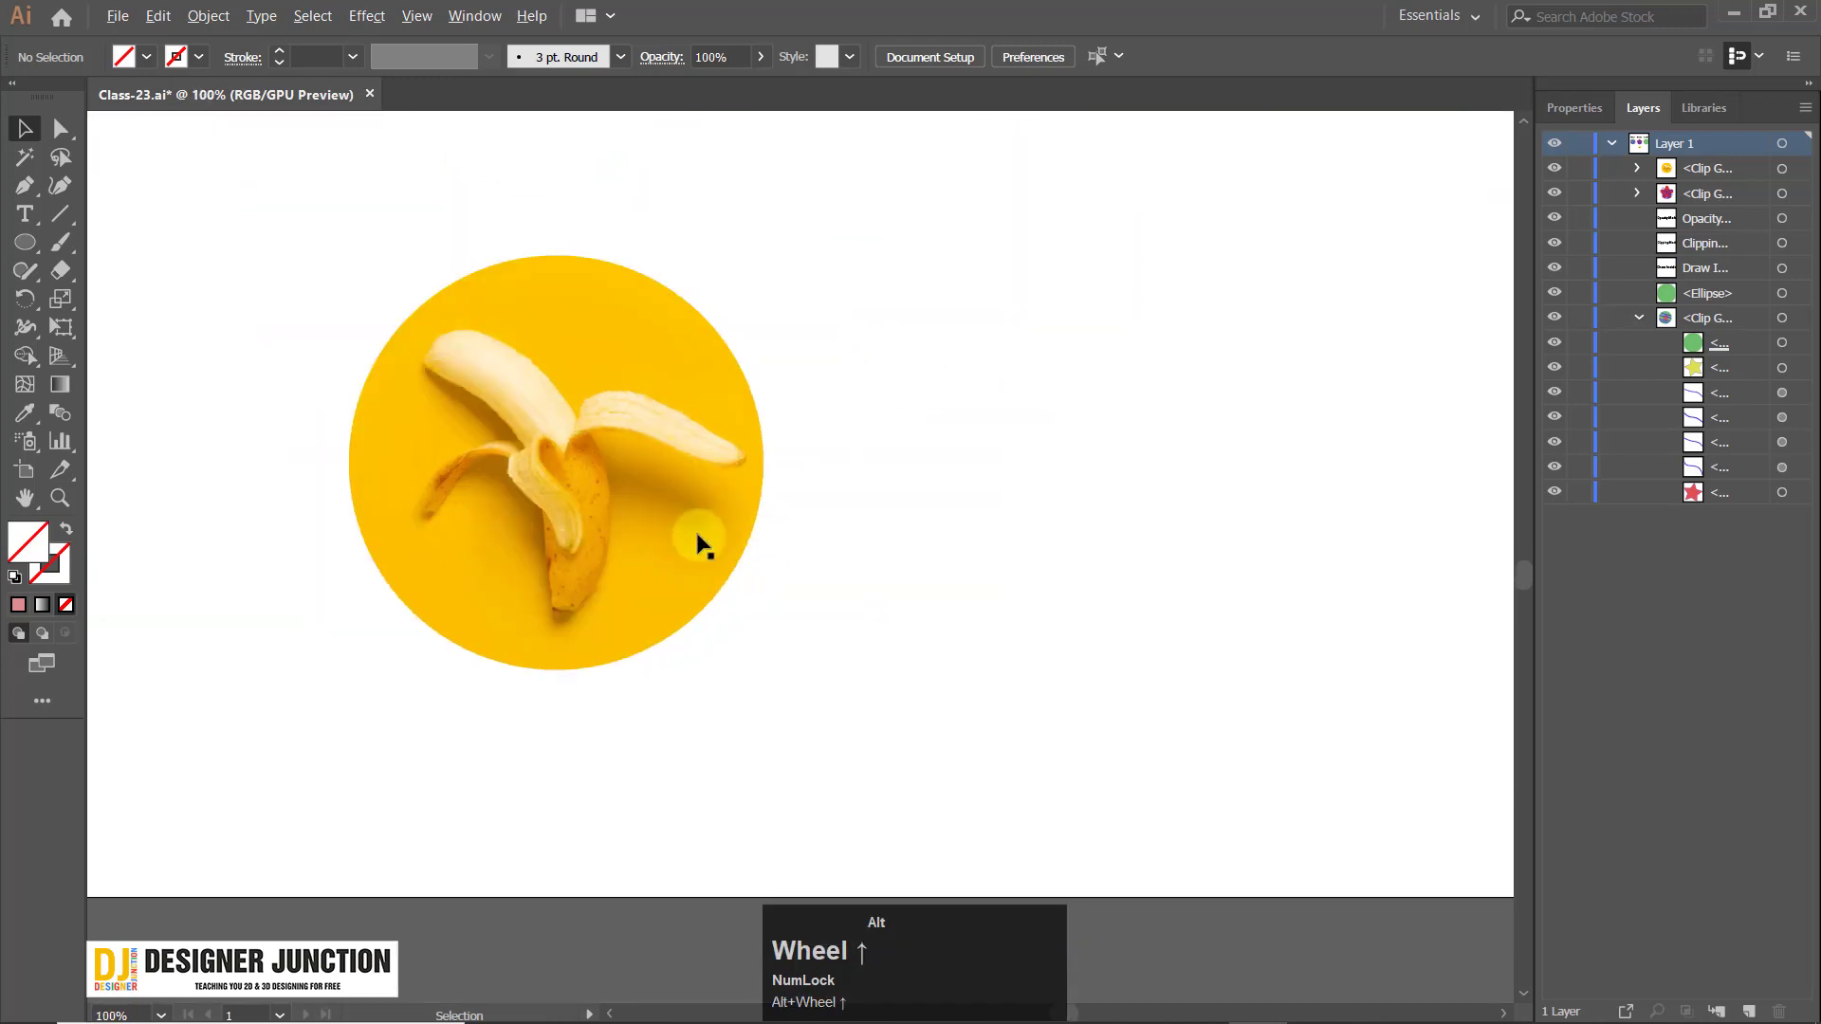
pyautogui.doubleClick(554, 352)
pyautogui.scroll(-3, 744, 664)
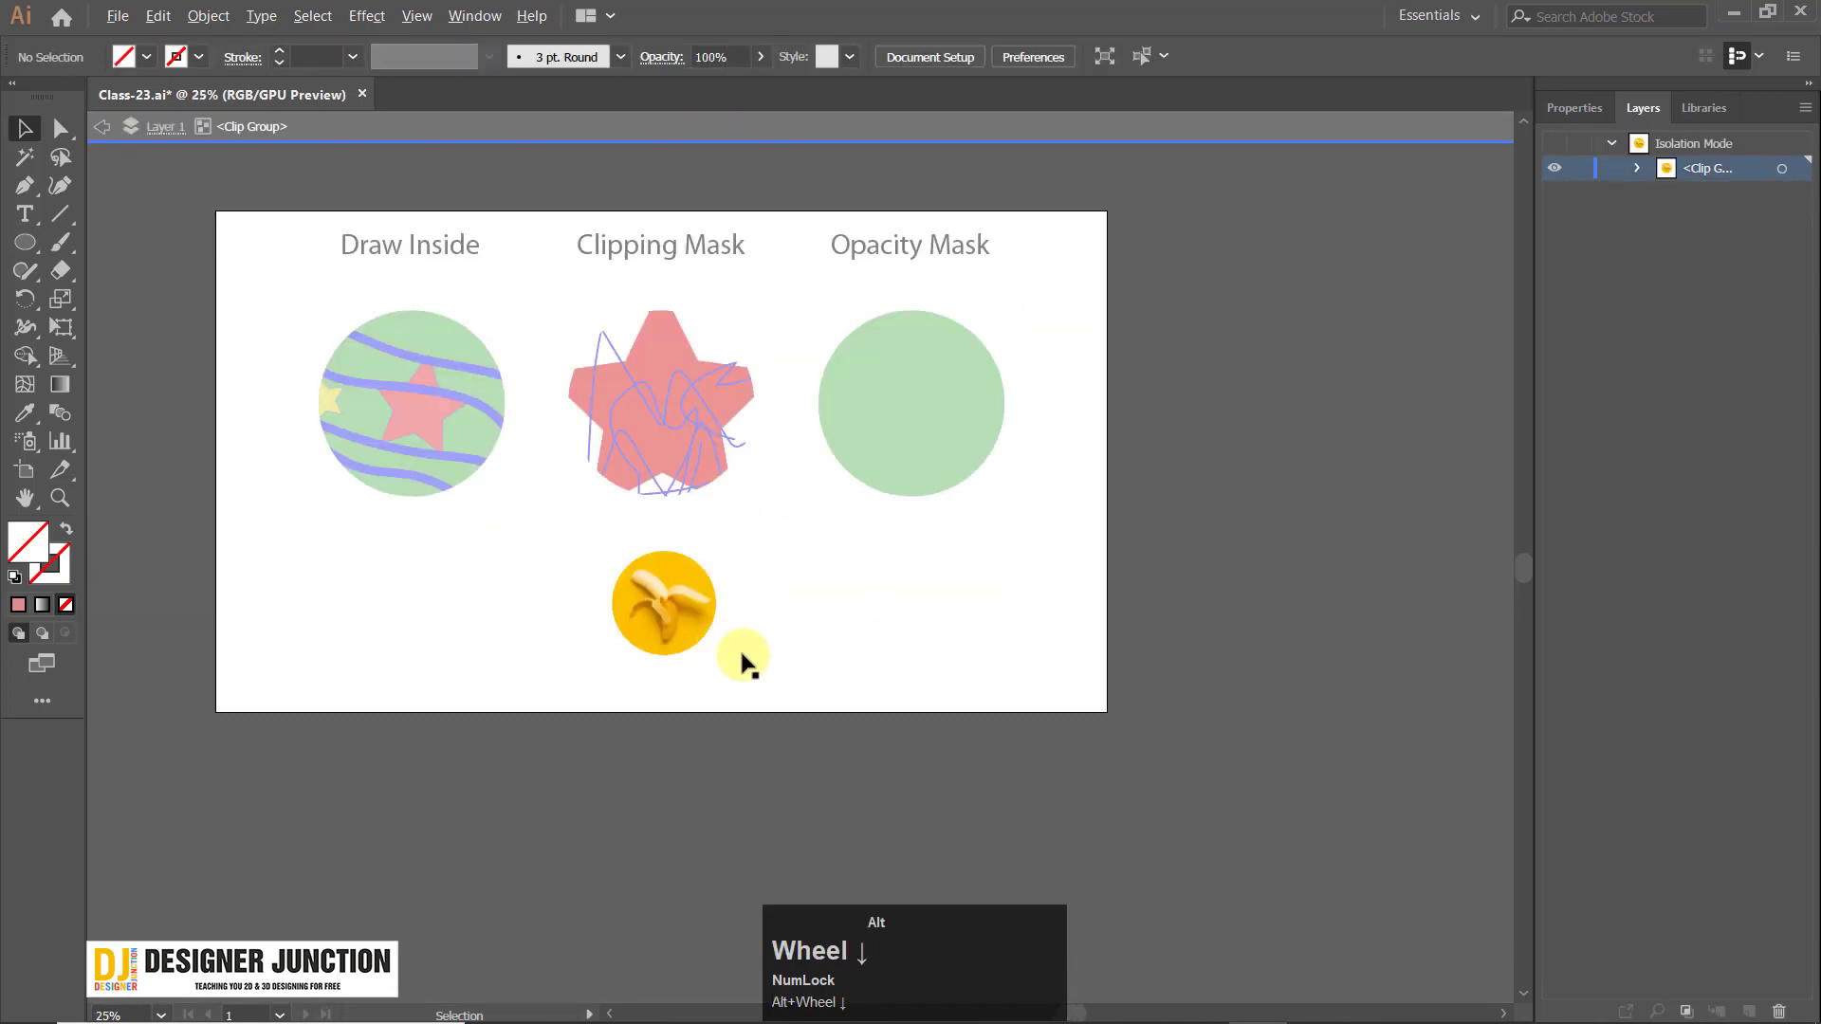
pyautogui.doubleClick(1113, 655)
pyautogui.scroll(2, 789, 486)
pyautogui.moveTo(789, 485); pyautogui.dragTo(596, 368)
pyautogui.scroll(-2, 611, 501)
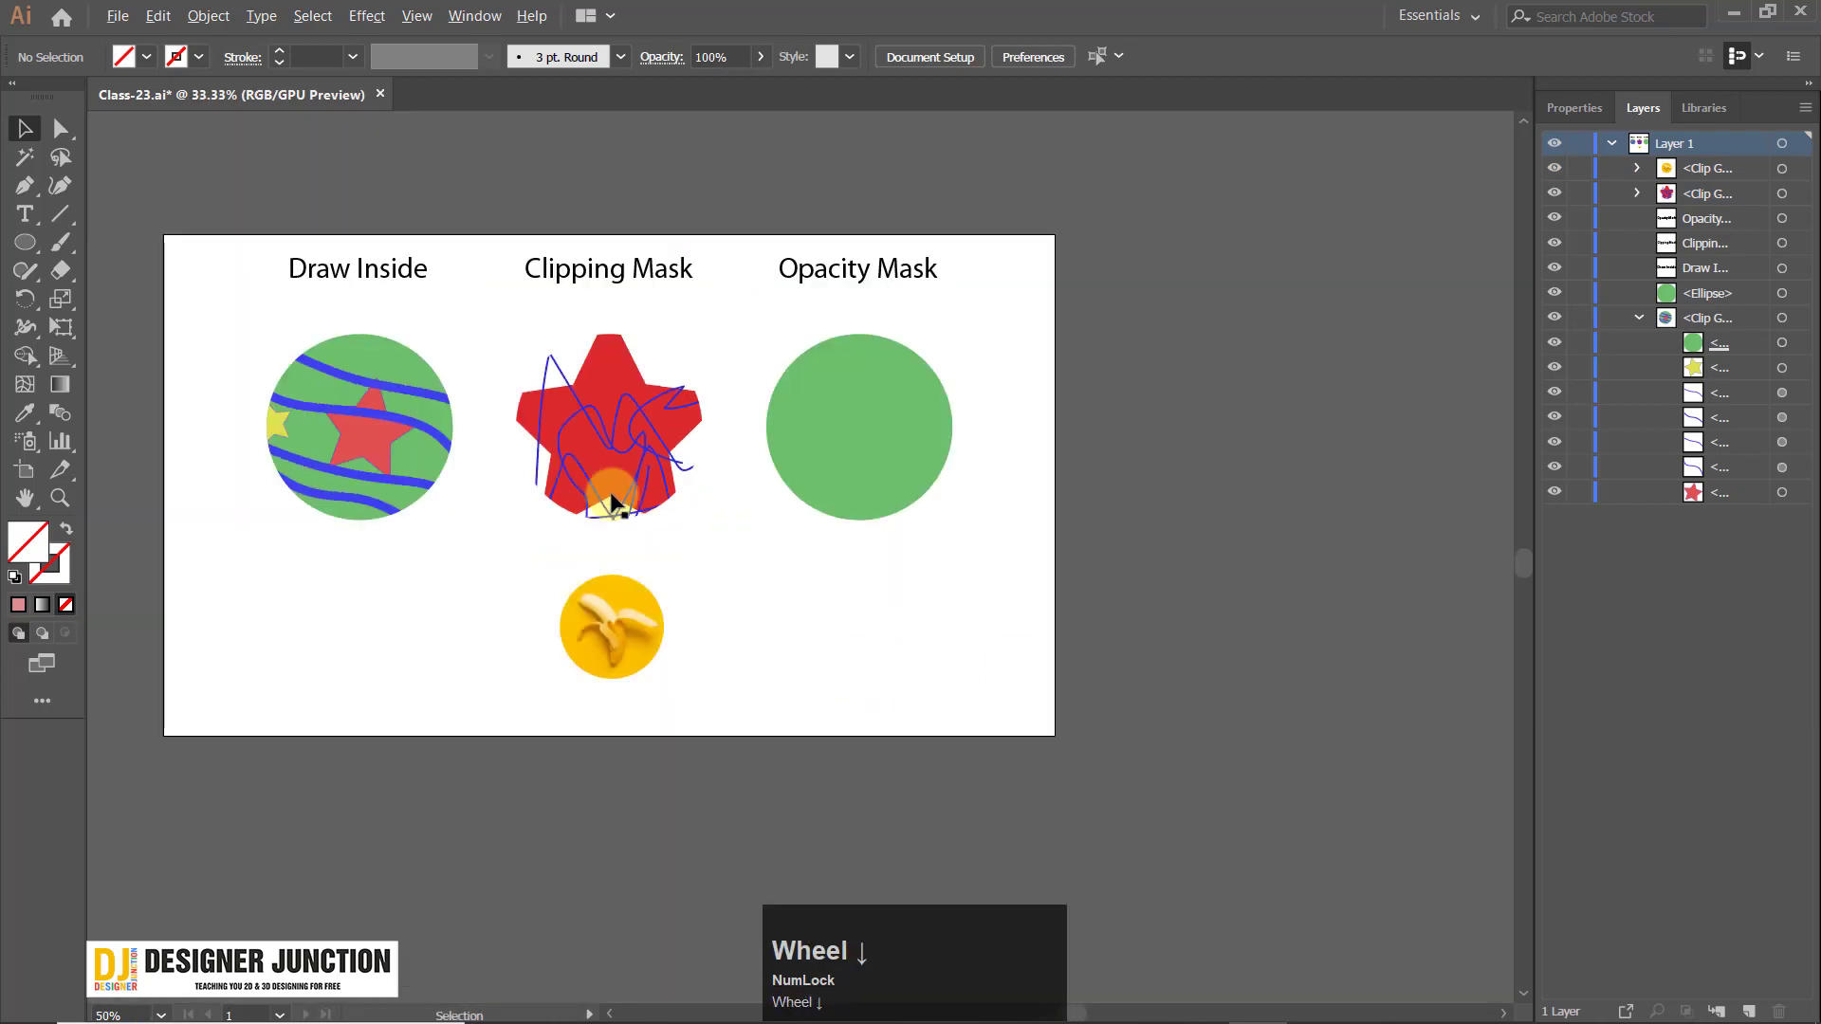
pyautogui.moveTo(1292, 426); pyautogui.dragTo(1318, 468)
pyautogui.scroll(1, 539, 545)
pyautogui.moveTo(610, 444); pyautogui.dragTo(708, 461)
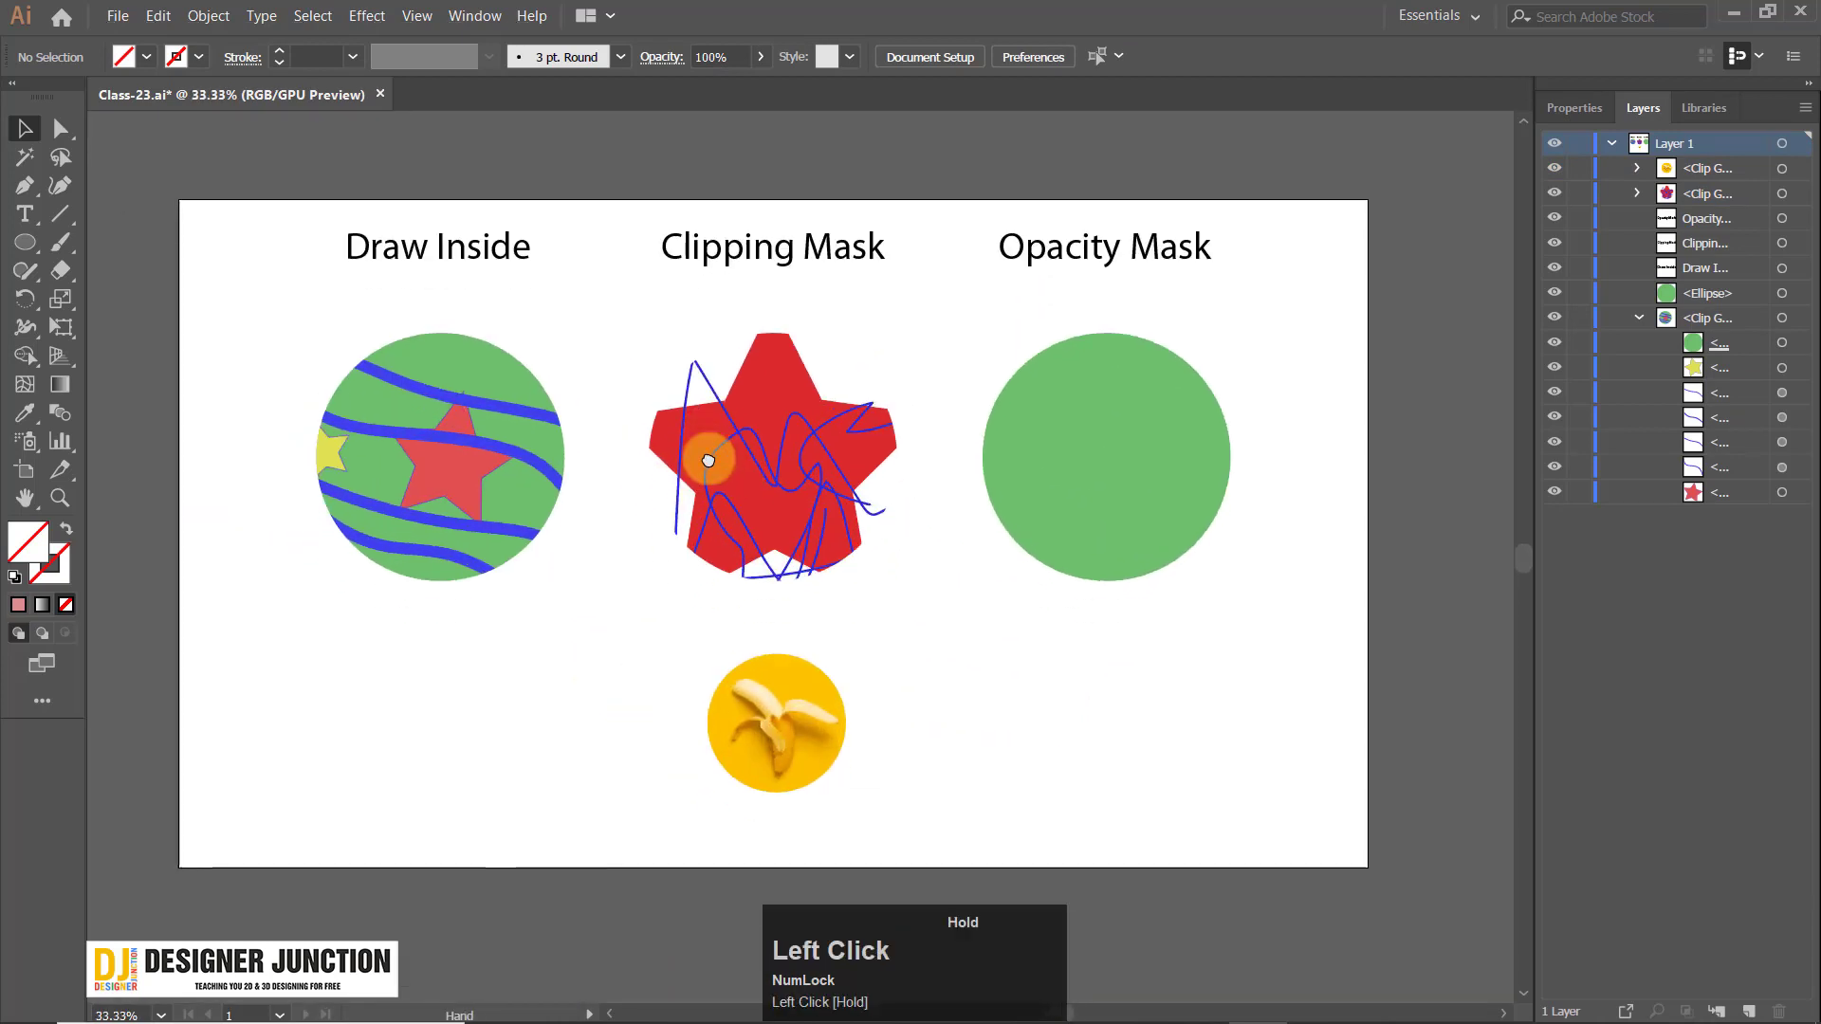
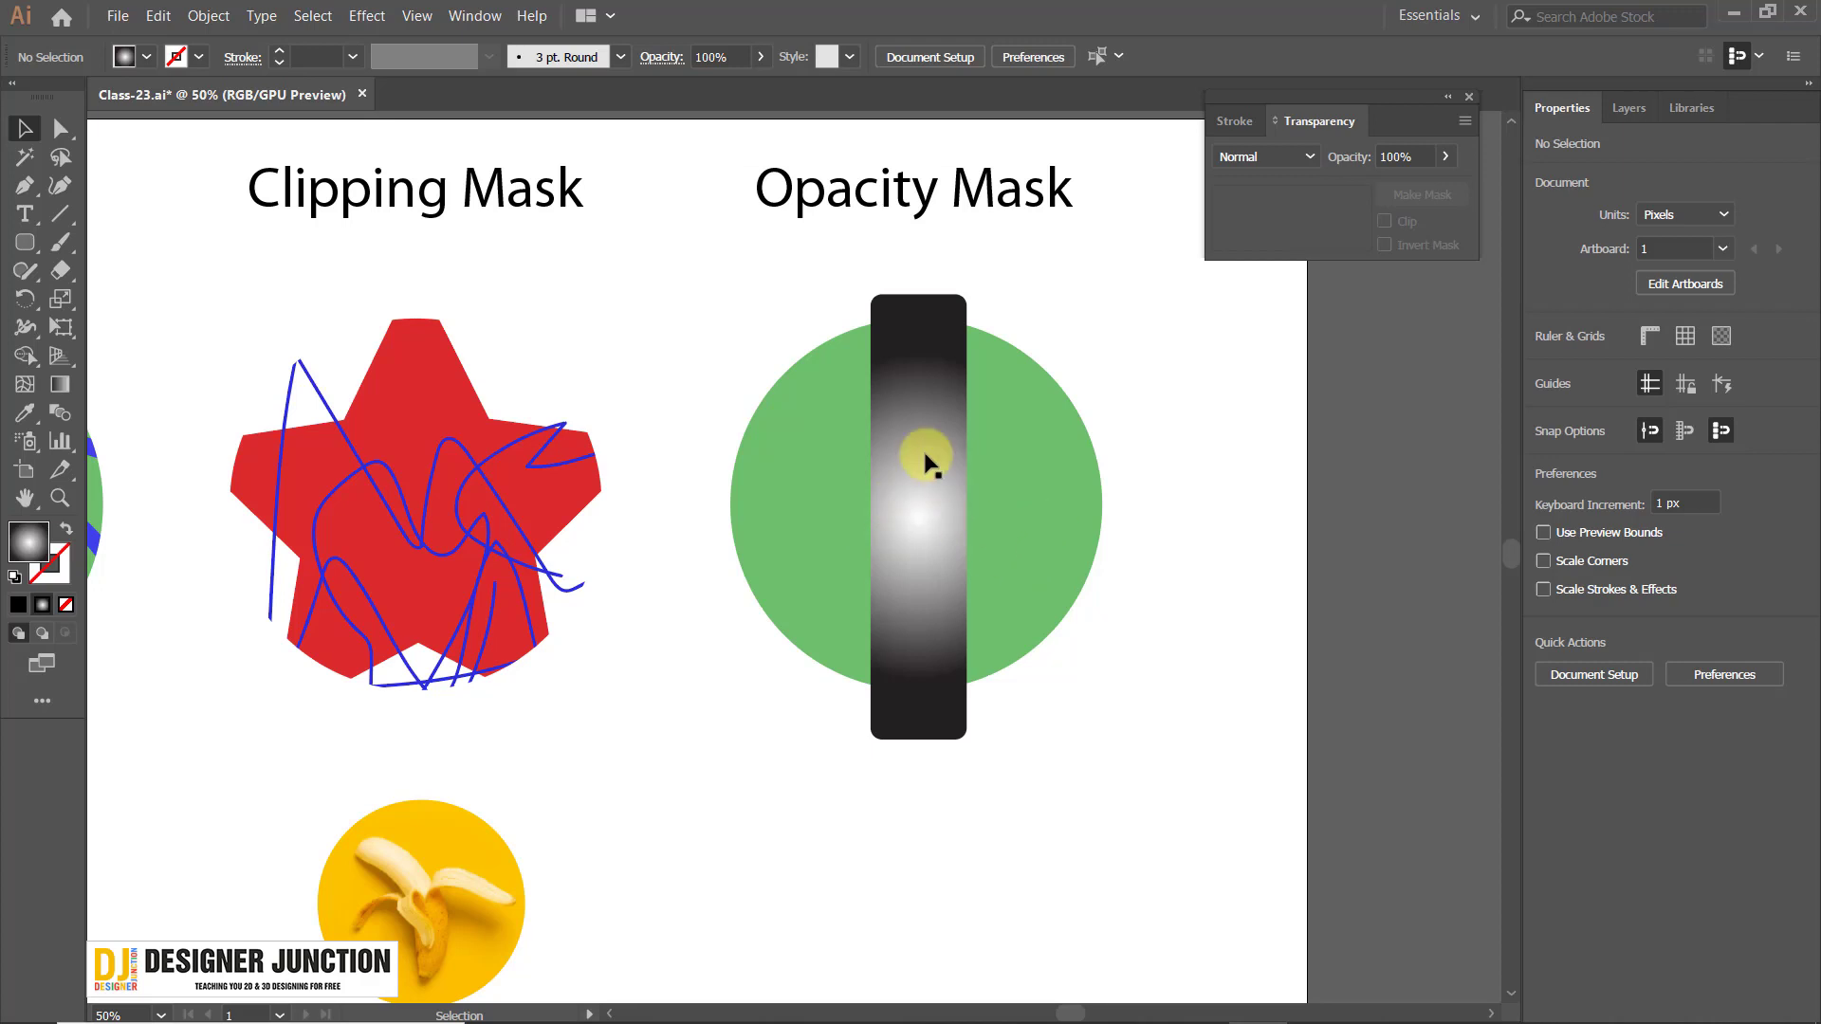
pyautogui.click(928, 512)
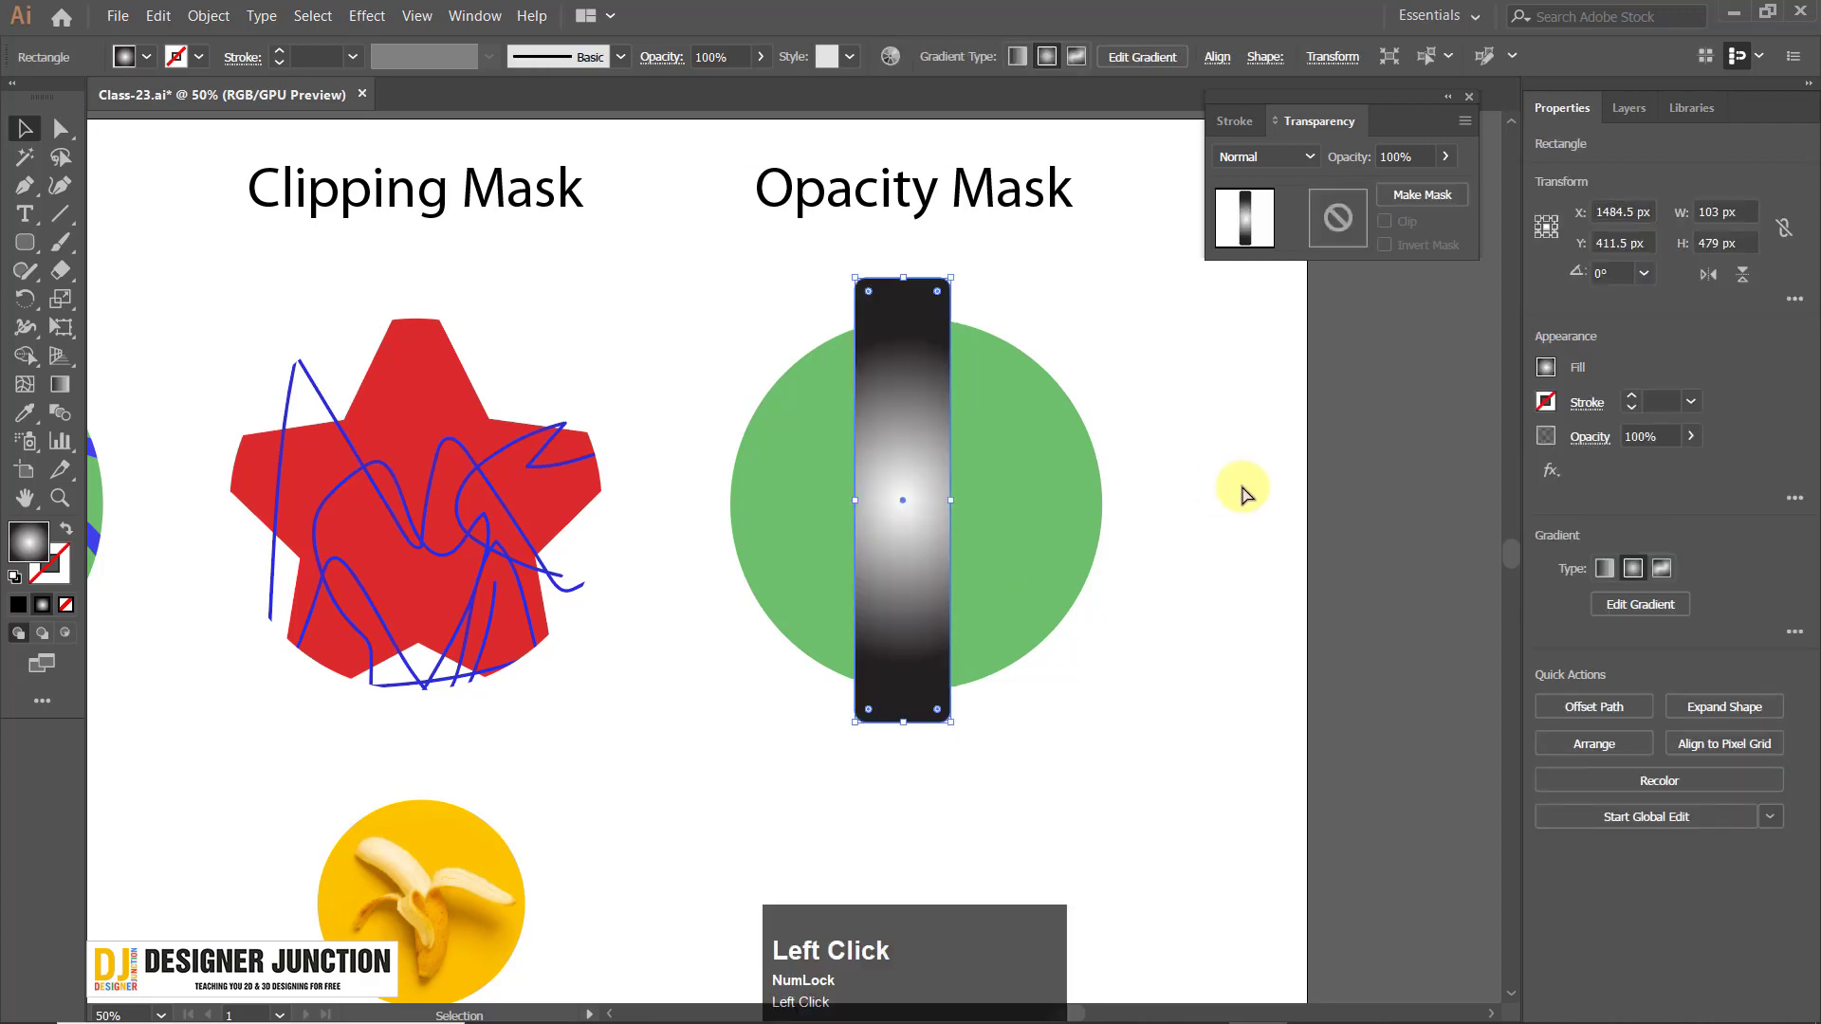
pyautogui.hotkey('ctrl', 'z')
pyautogui.click(1211, 469)
pyautogui.moveTo(699, 270); pyautogui.dragTo(1214, 681)
pyautogui.click(1214, 683)
# Try making an opacity mask with only the gradient rectangle selected, undo each attempt, and deselect the rectangle.
pyautogui.click(905, 467)
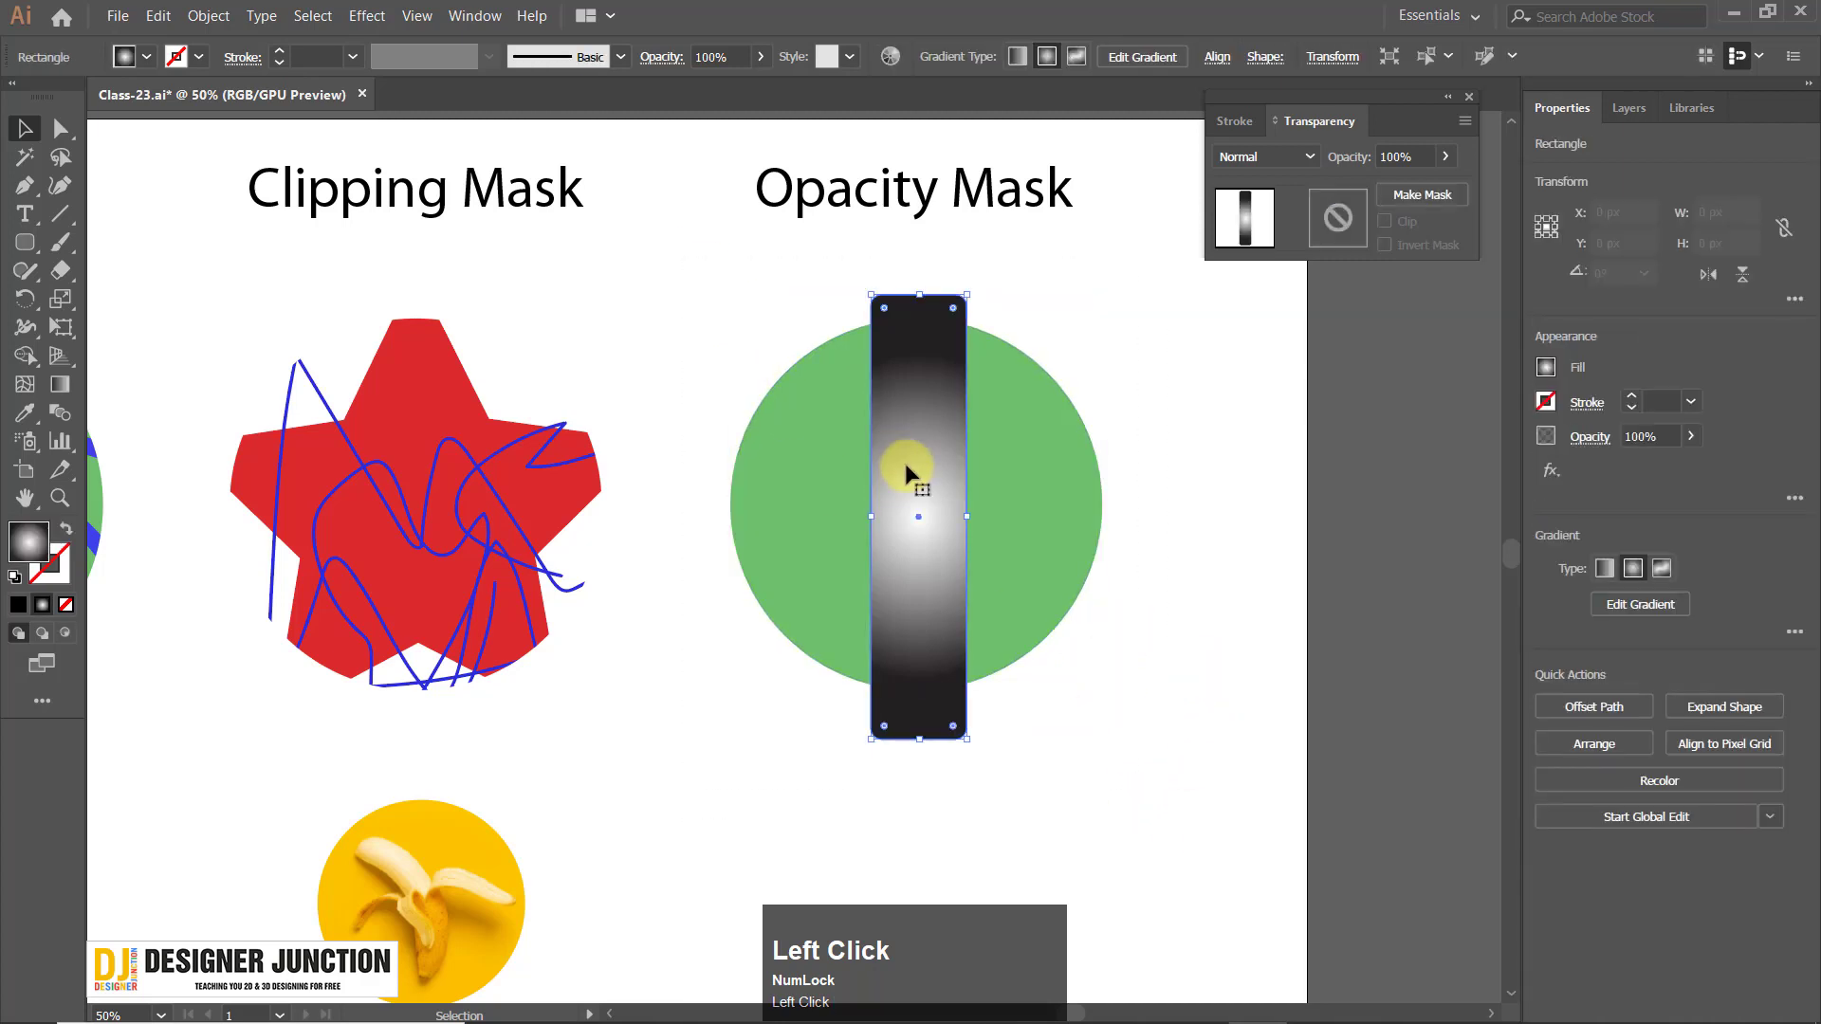
pyautogui.click(774, 295)
pyautogui.click(896, 410)
pyautogui.click(1422, 194)
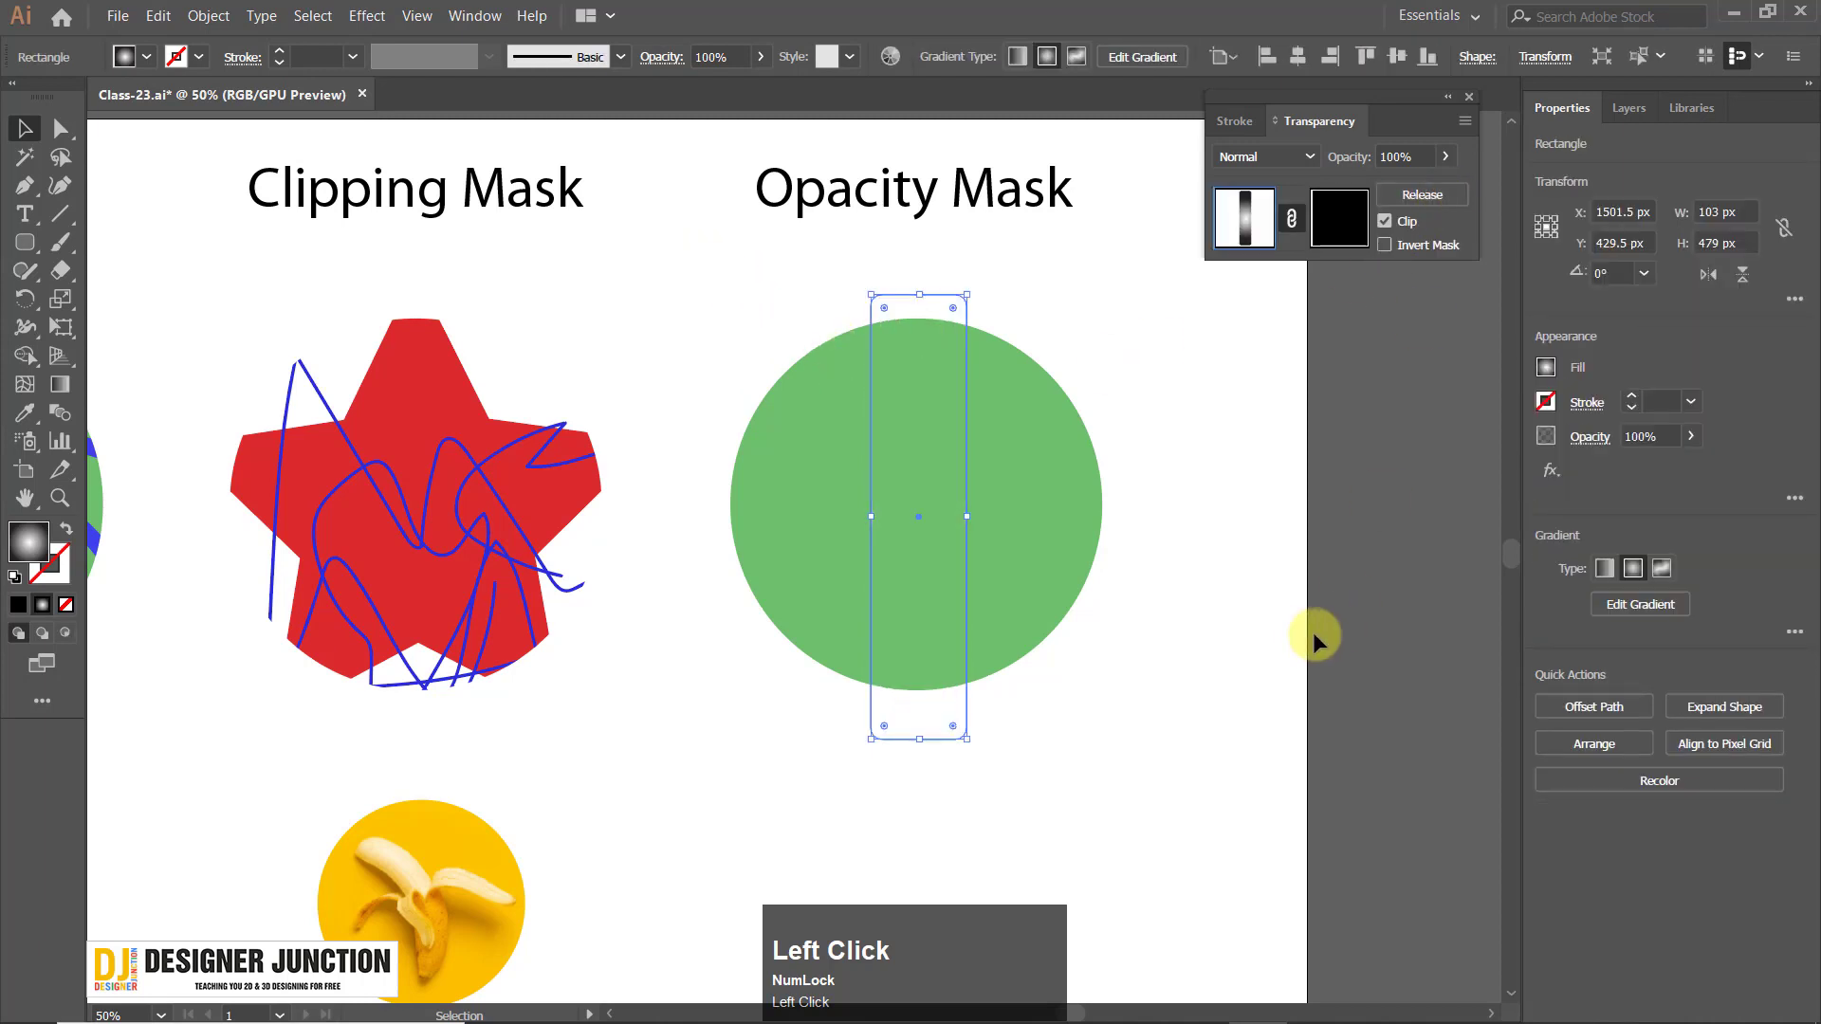
pyautogui.hotkey('ctrl', 'z')
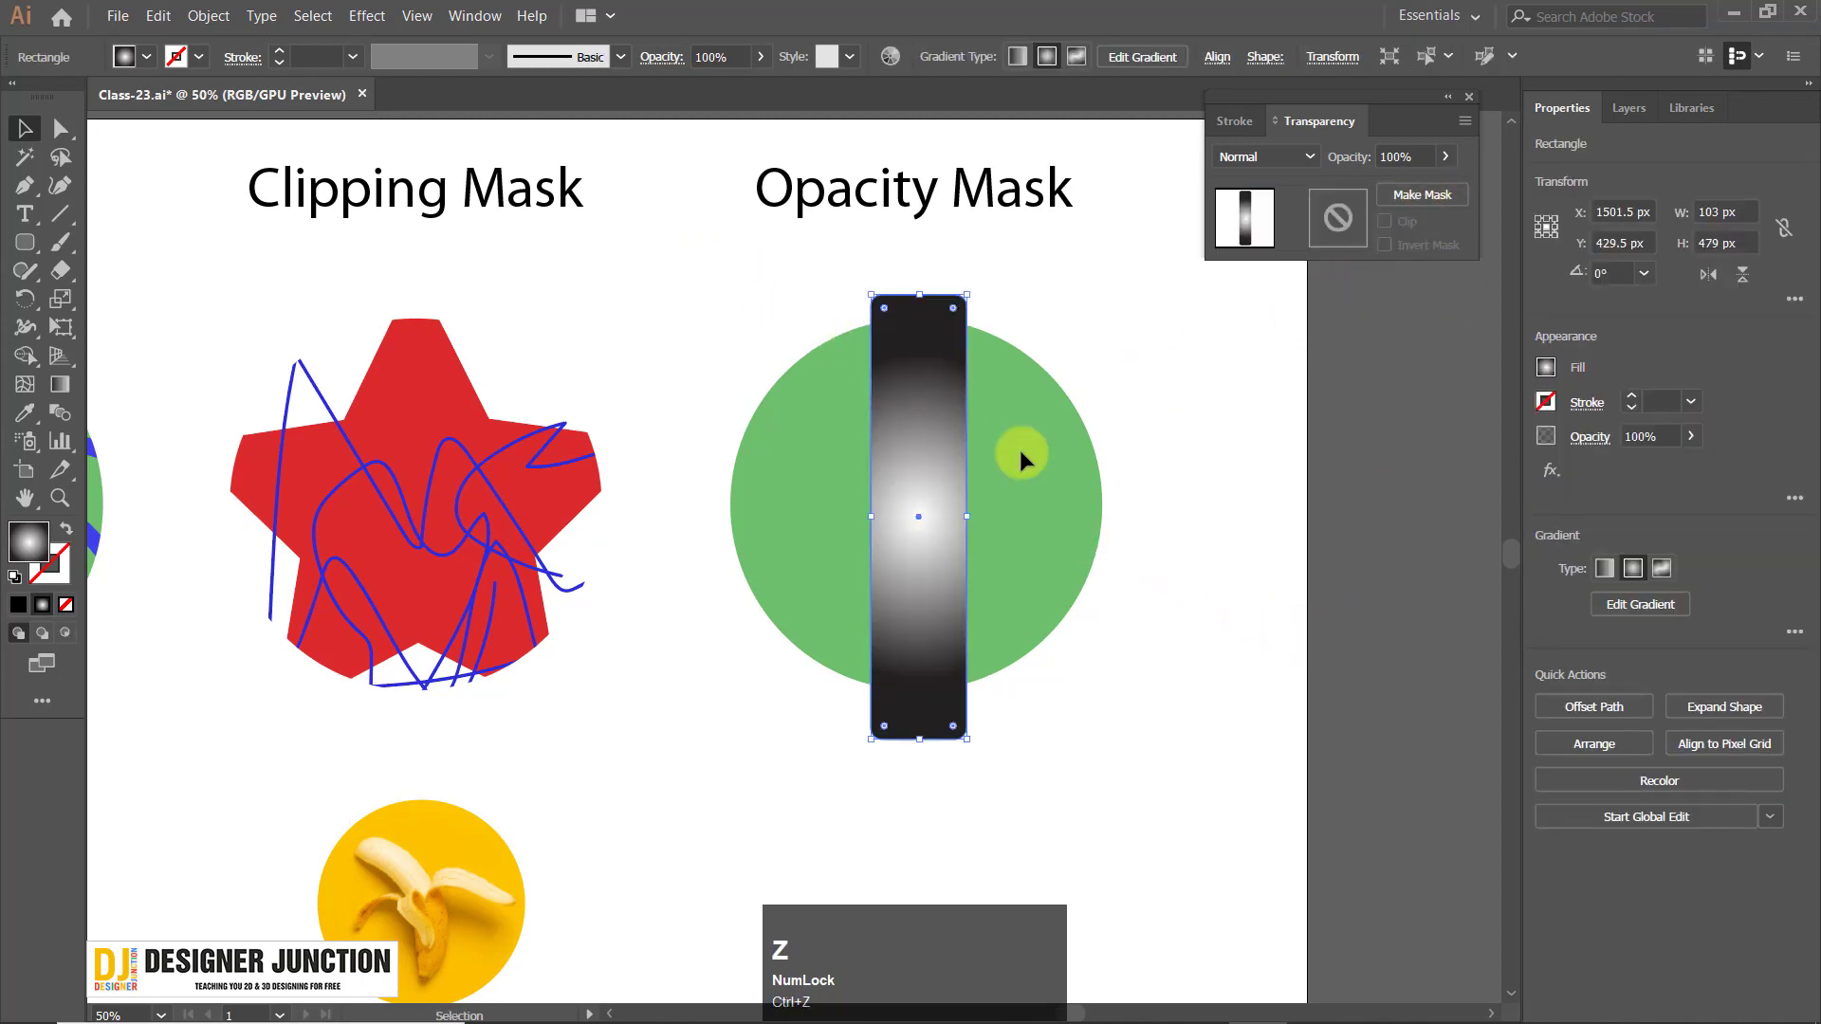
pyautogui.click(1418, 194)
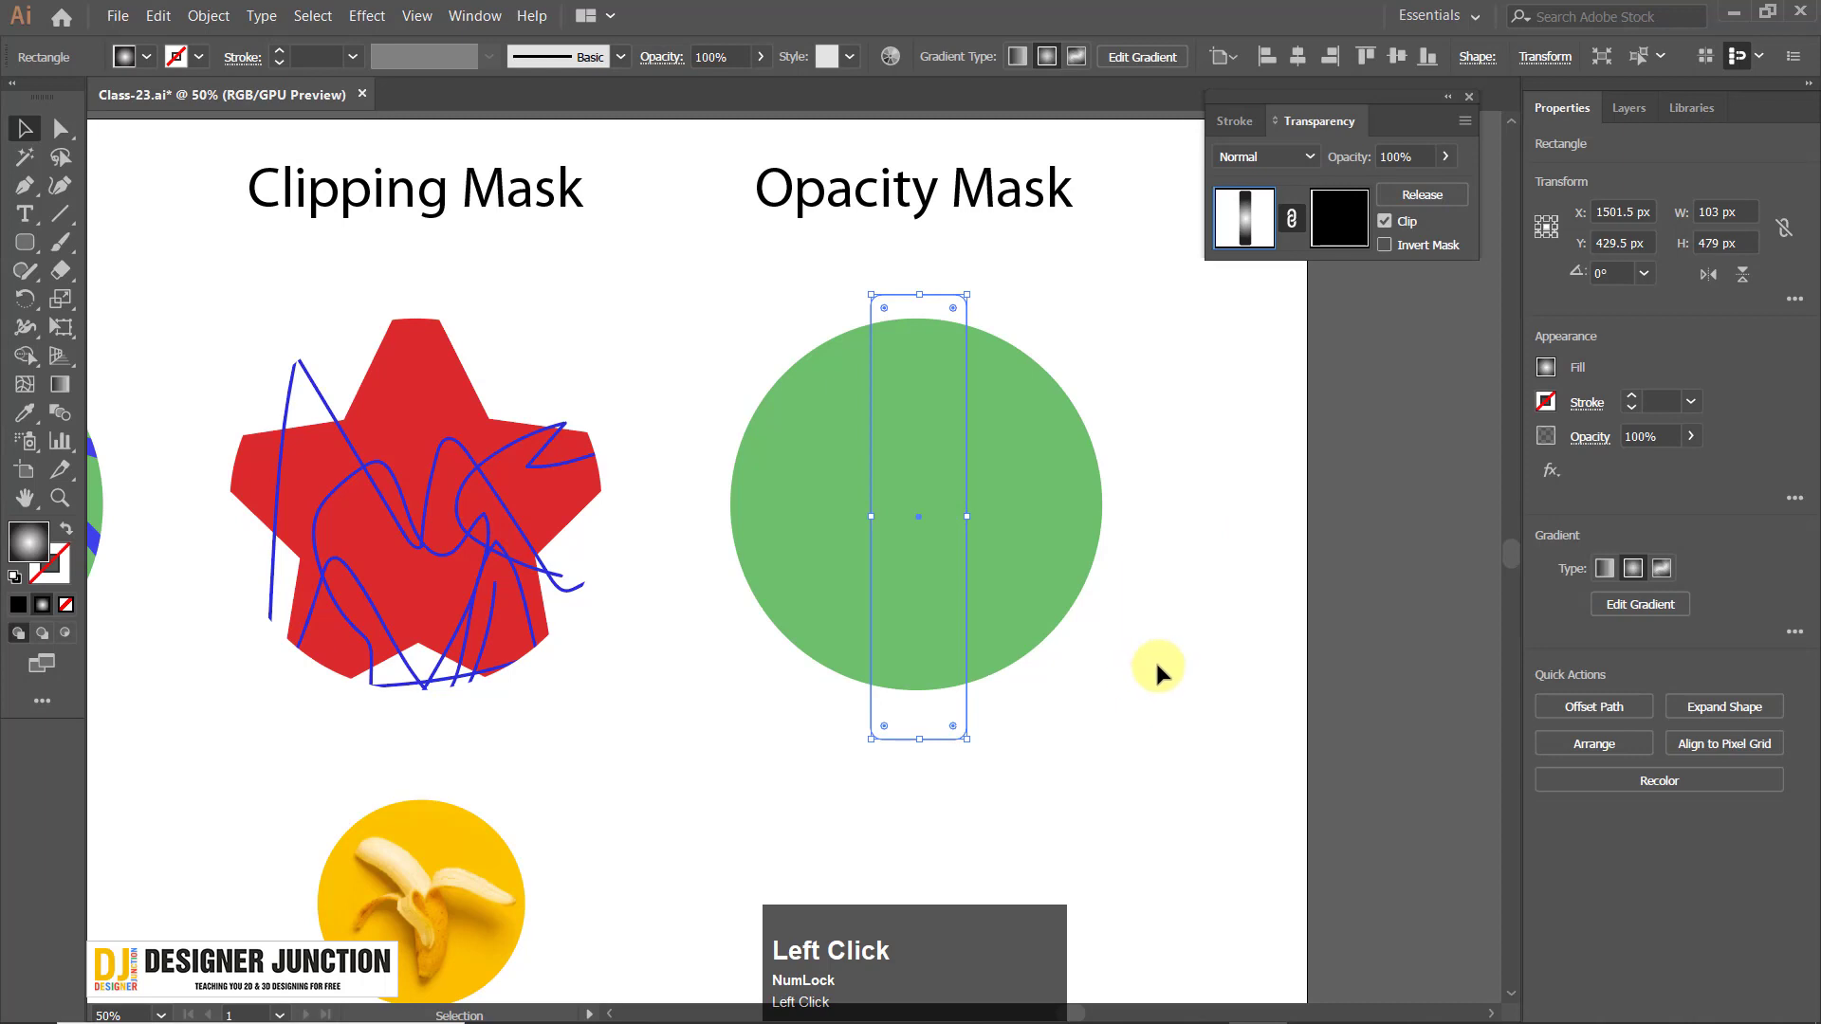
pyautogui.hotkey('ctrl', 'z')
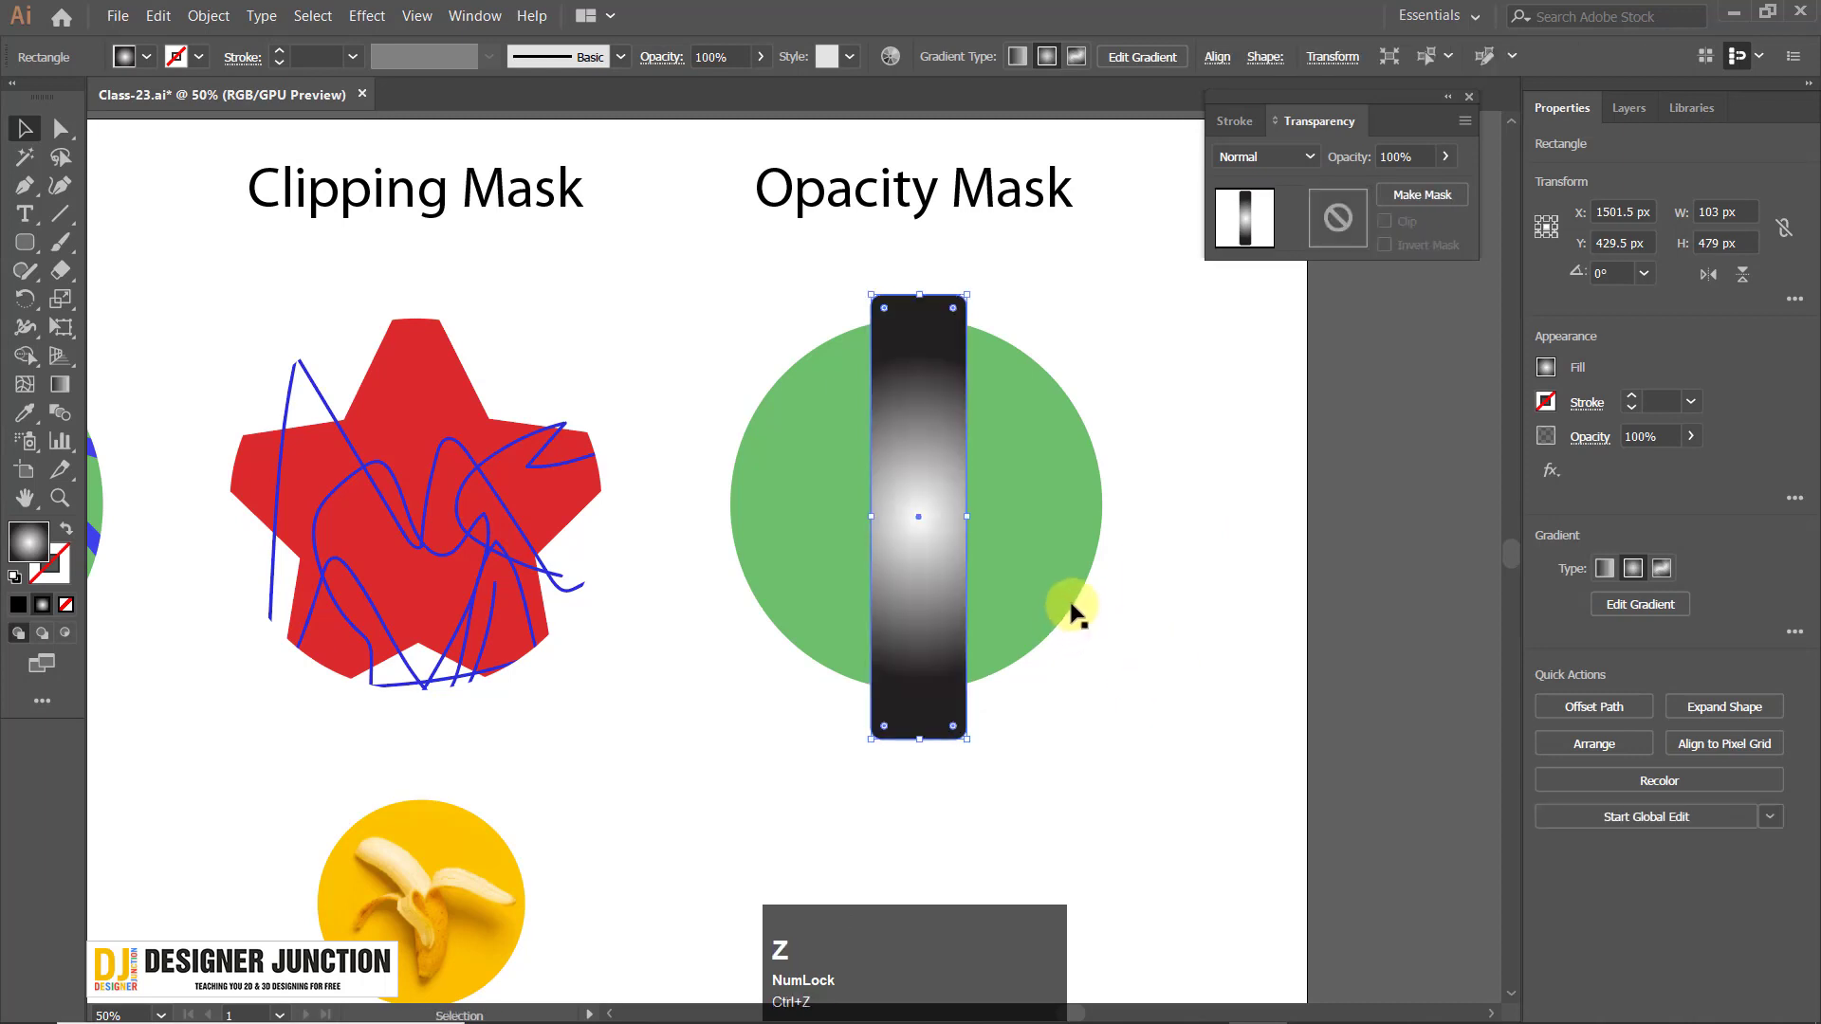
pyautogui.click(1459, 202)
pyautogui.hotkey('ctrl', 'z')
pyautogui.click(618, 277)
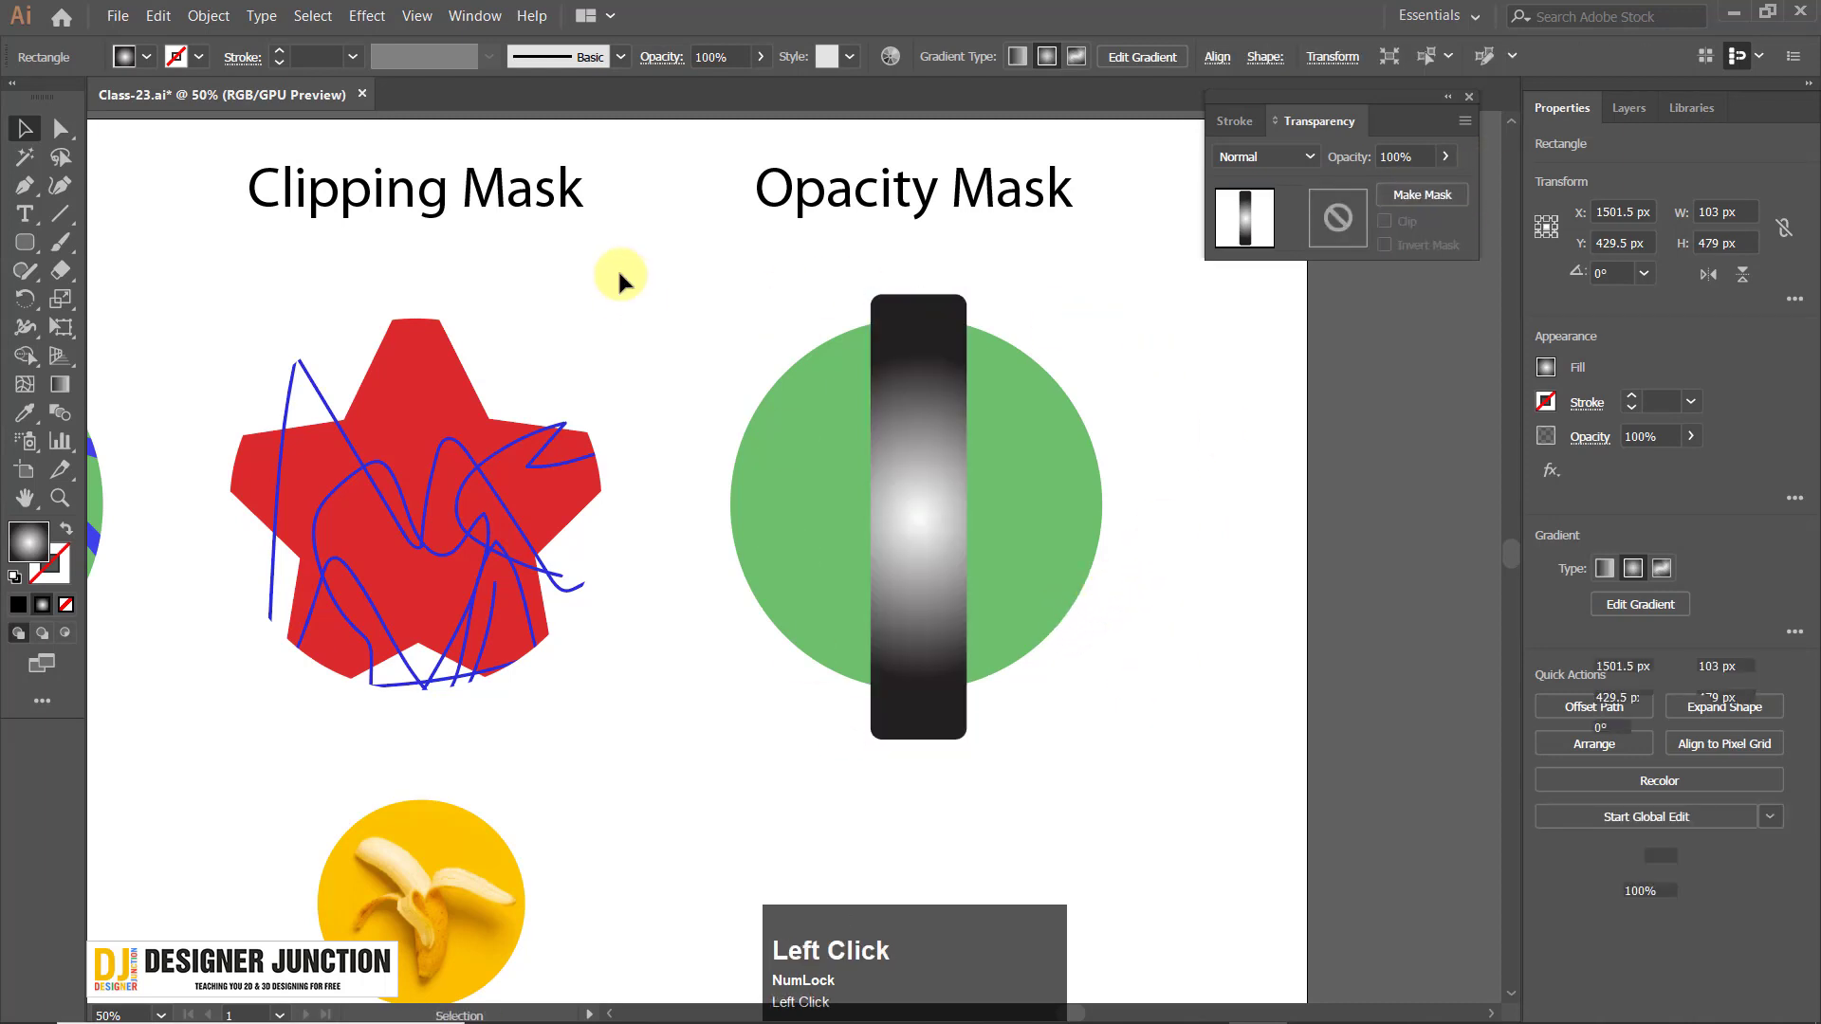
# Select the green circle together with the gradient rectangle, make an opacity mask from them, and deselect.
pyautogui.moveTo(614, 252); pyautogui.dragTo(1153, 770)
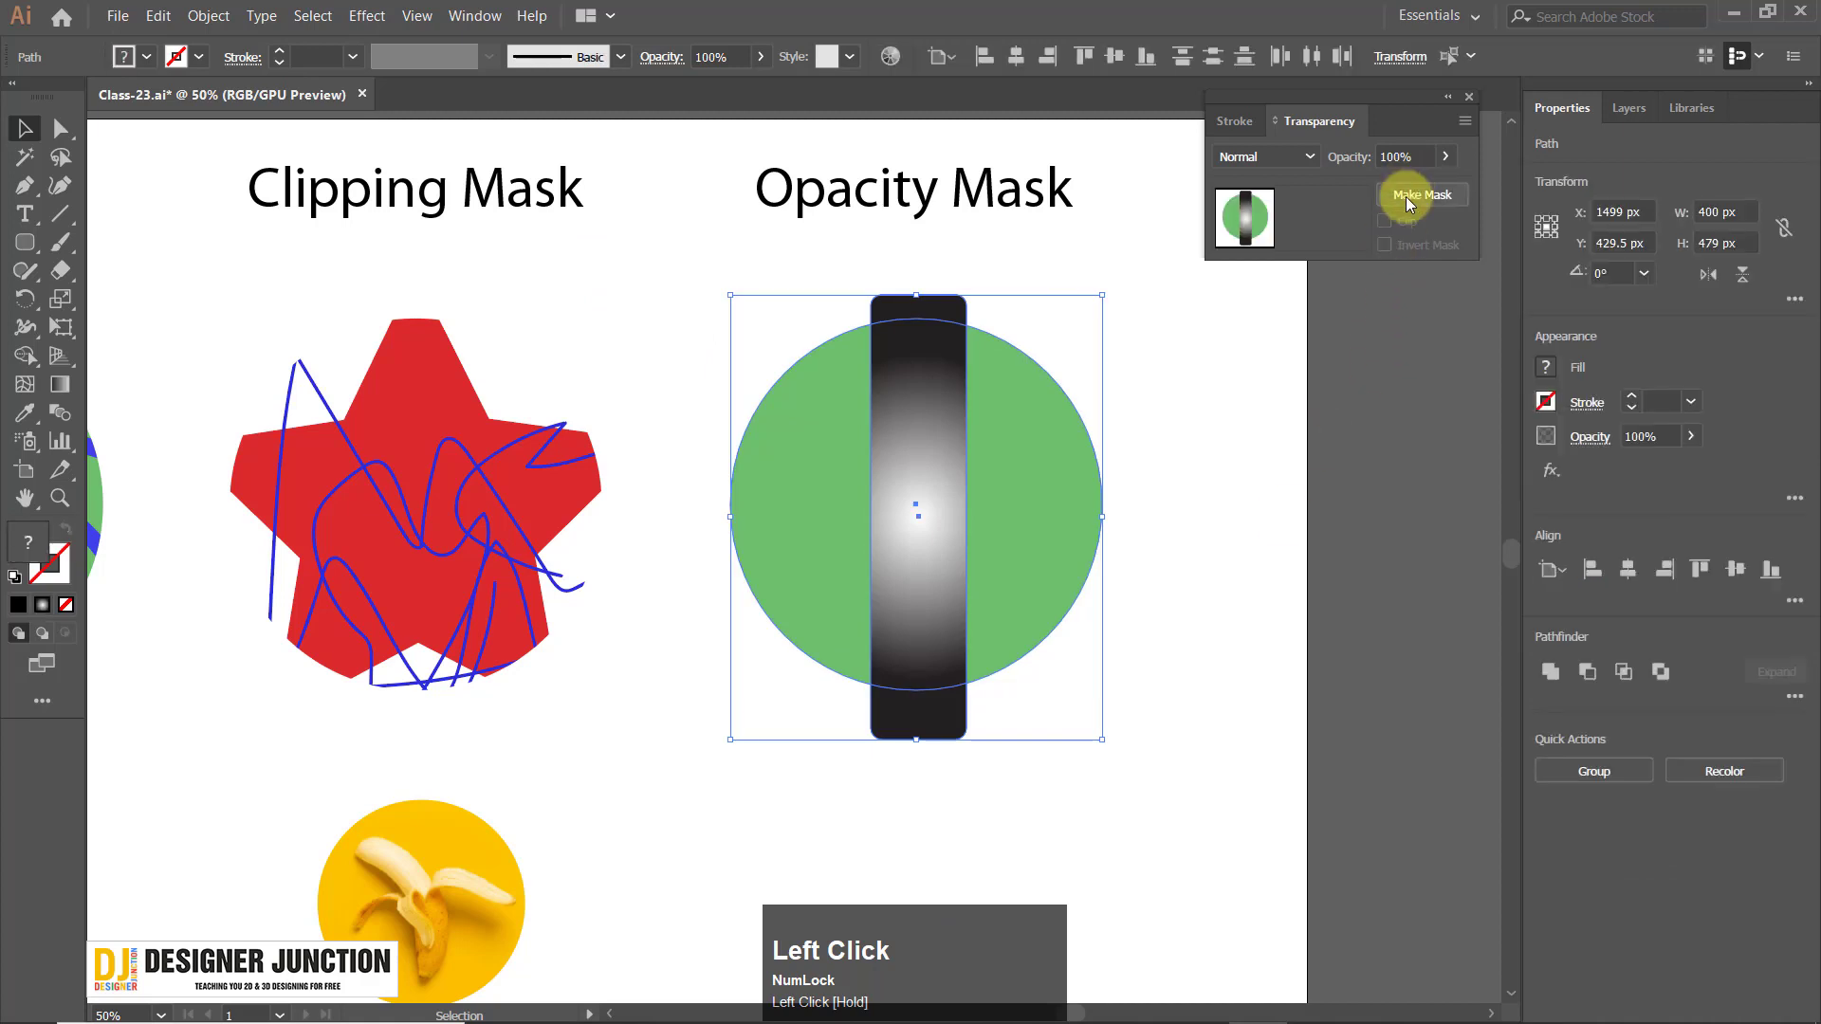
pyautogui.click(1408, 202)
pyautogui.click(1149, 743)
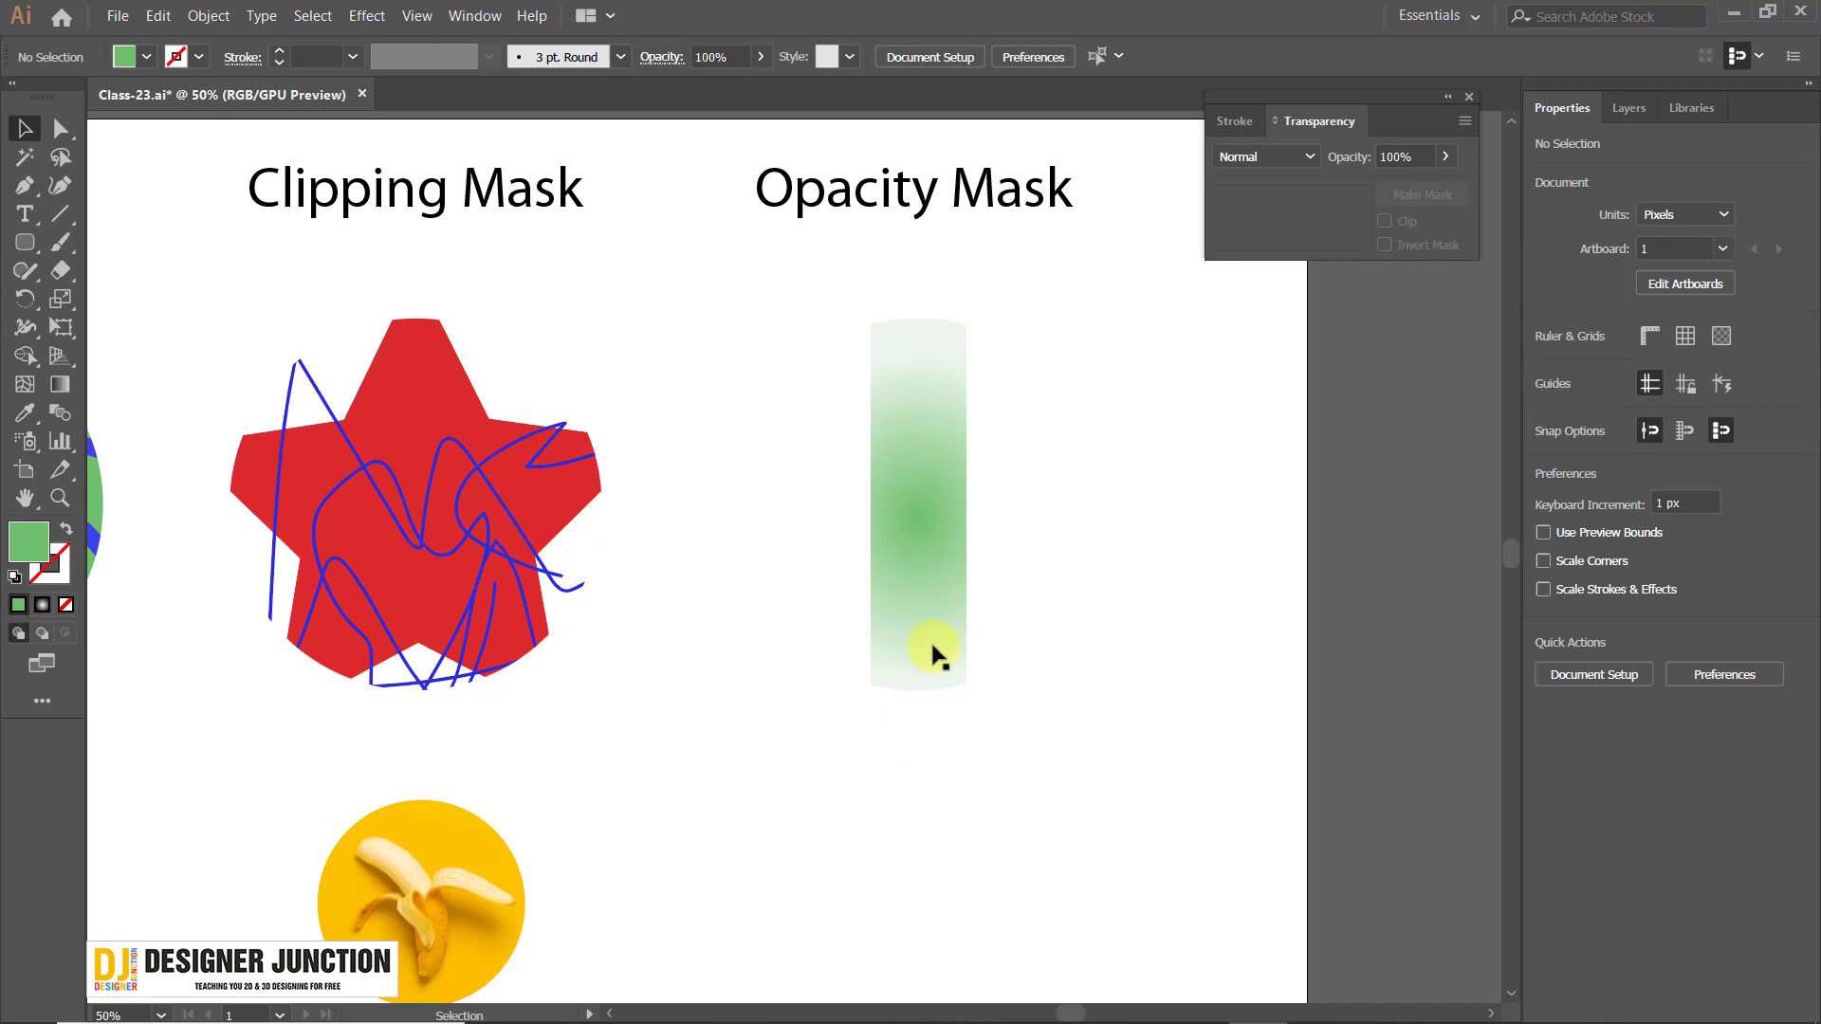
# Enter the opacity mask of the green circle, try enlarging the mask rectangle proportionally to about 525 px high, and undo the enlargement.
pyautogui.click(920, 512)
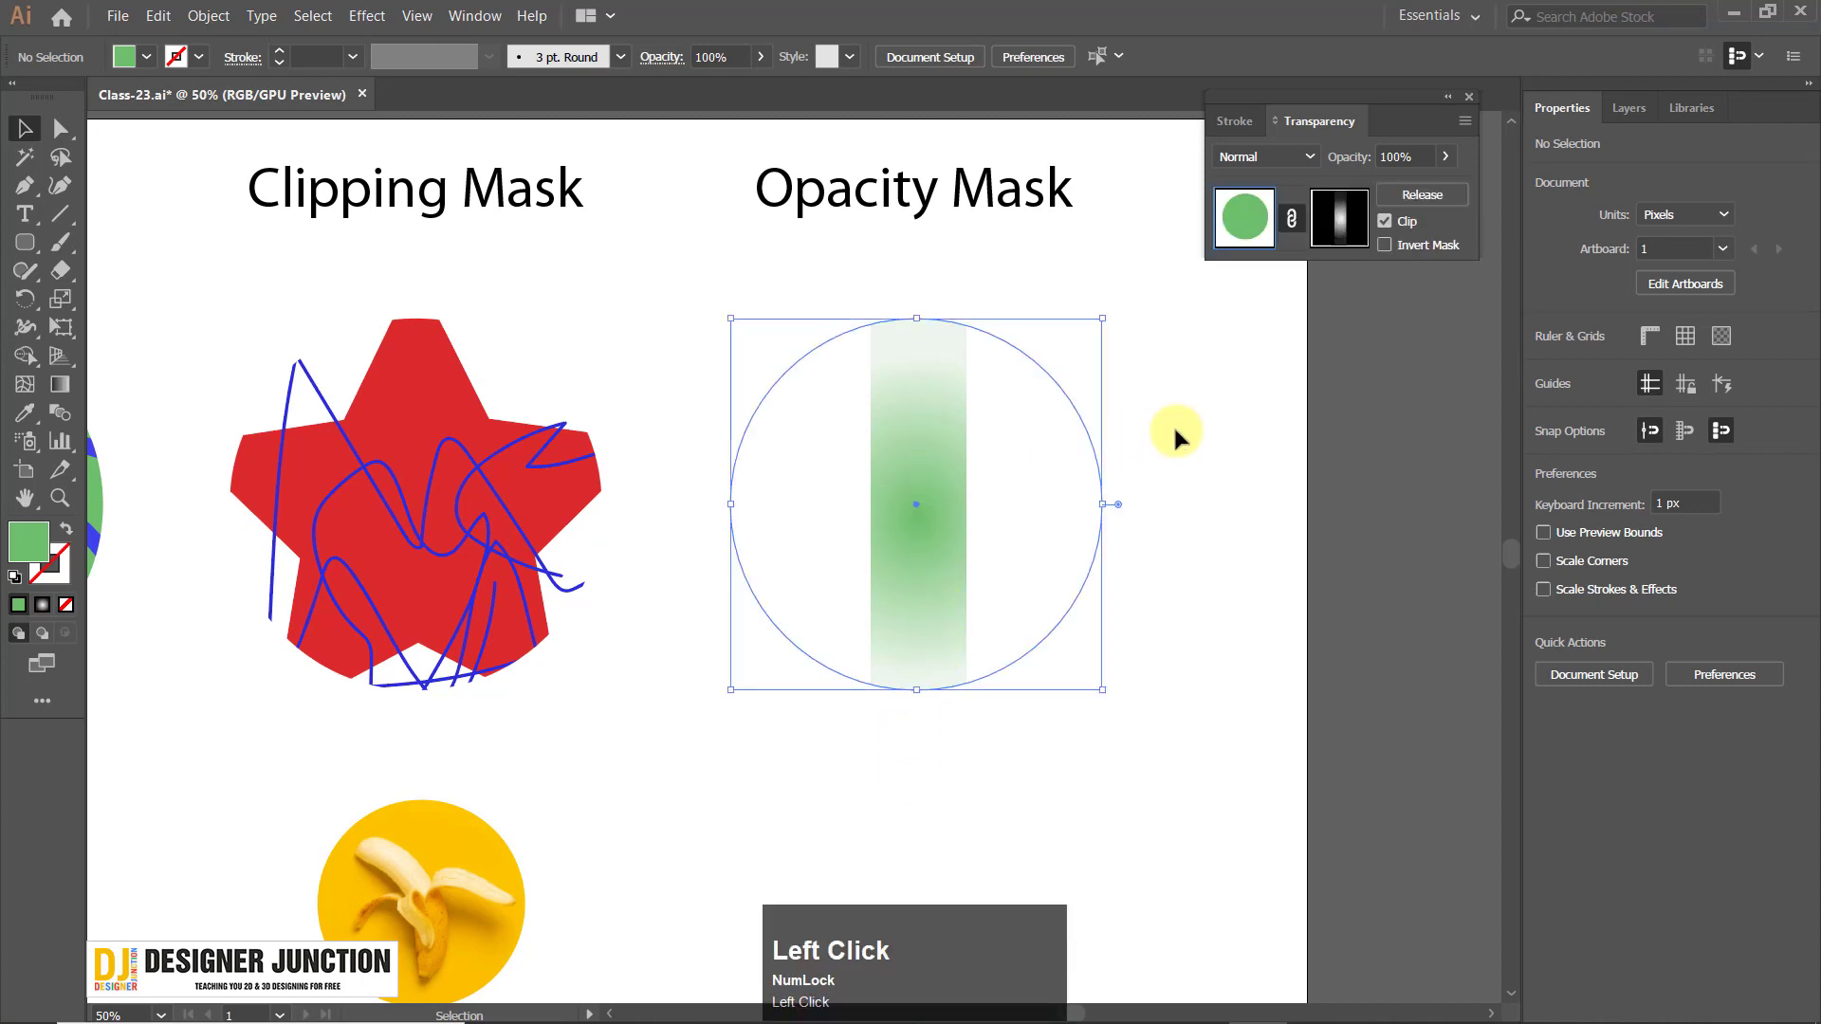
pyautogui.click(1341, 216)
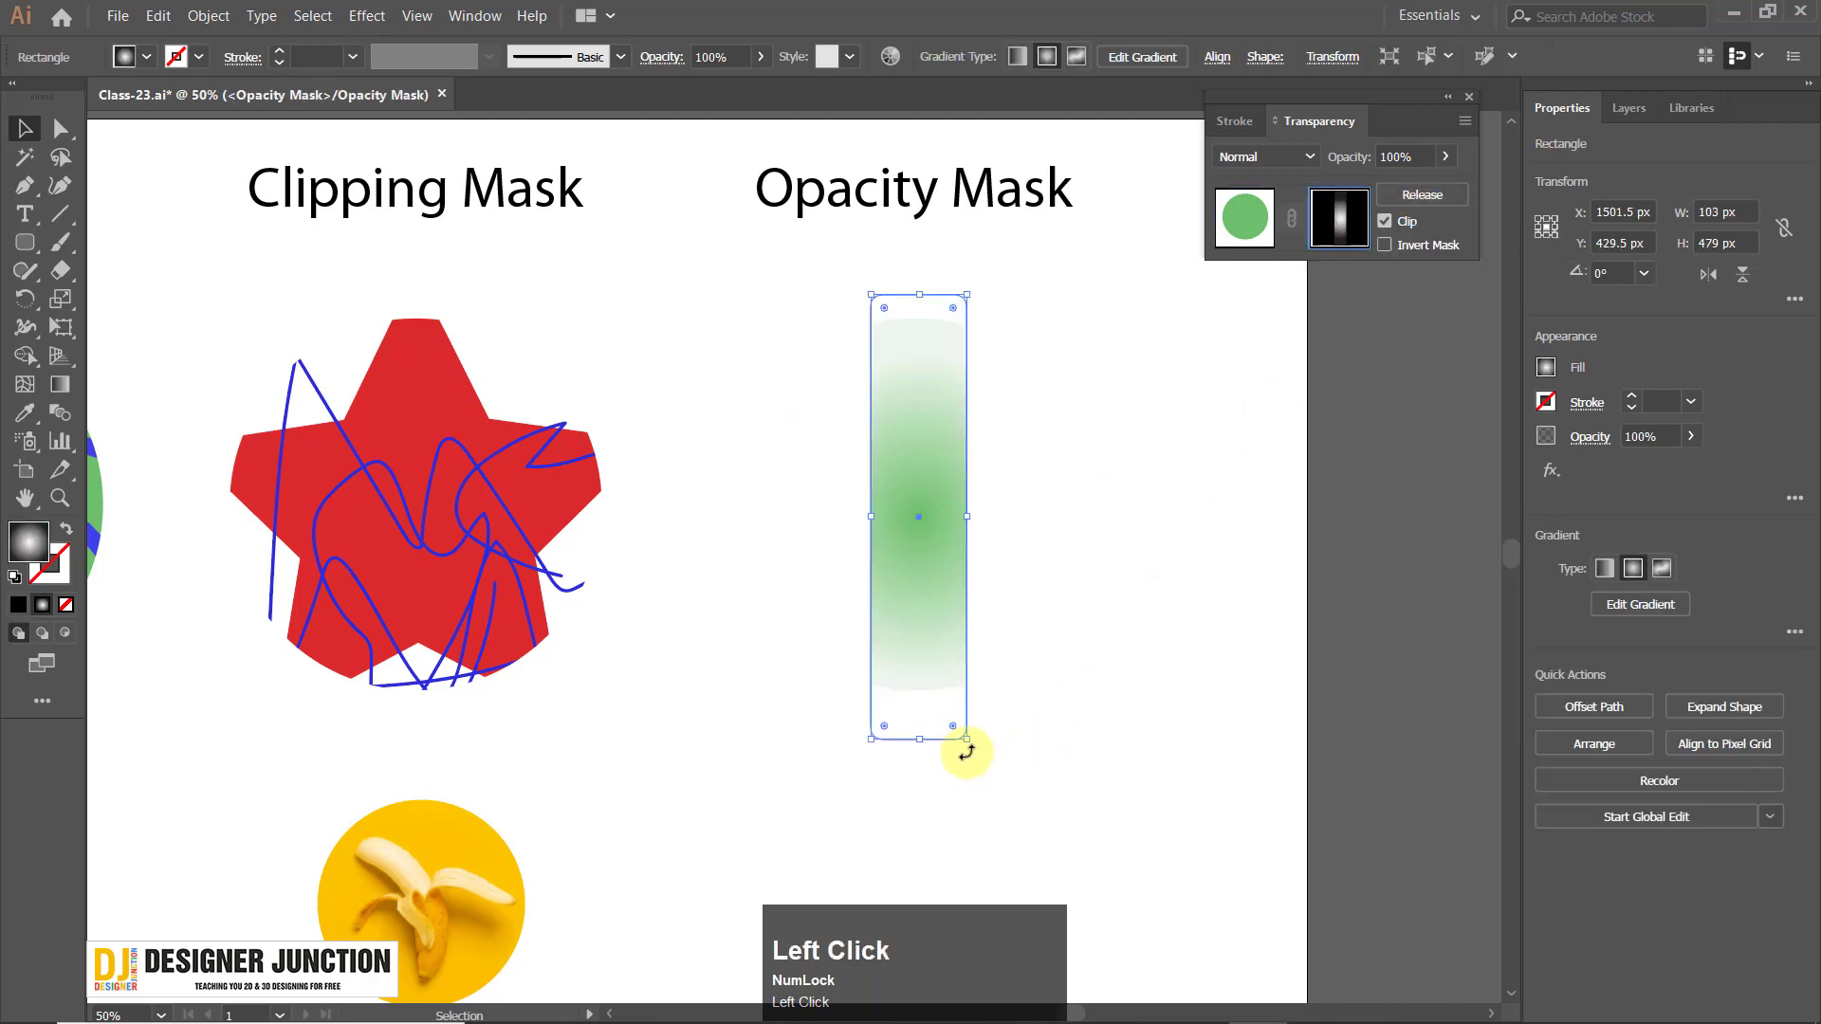
pyautogui.moveTo(967, 741); pyautogui.dragTo(977, 781)
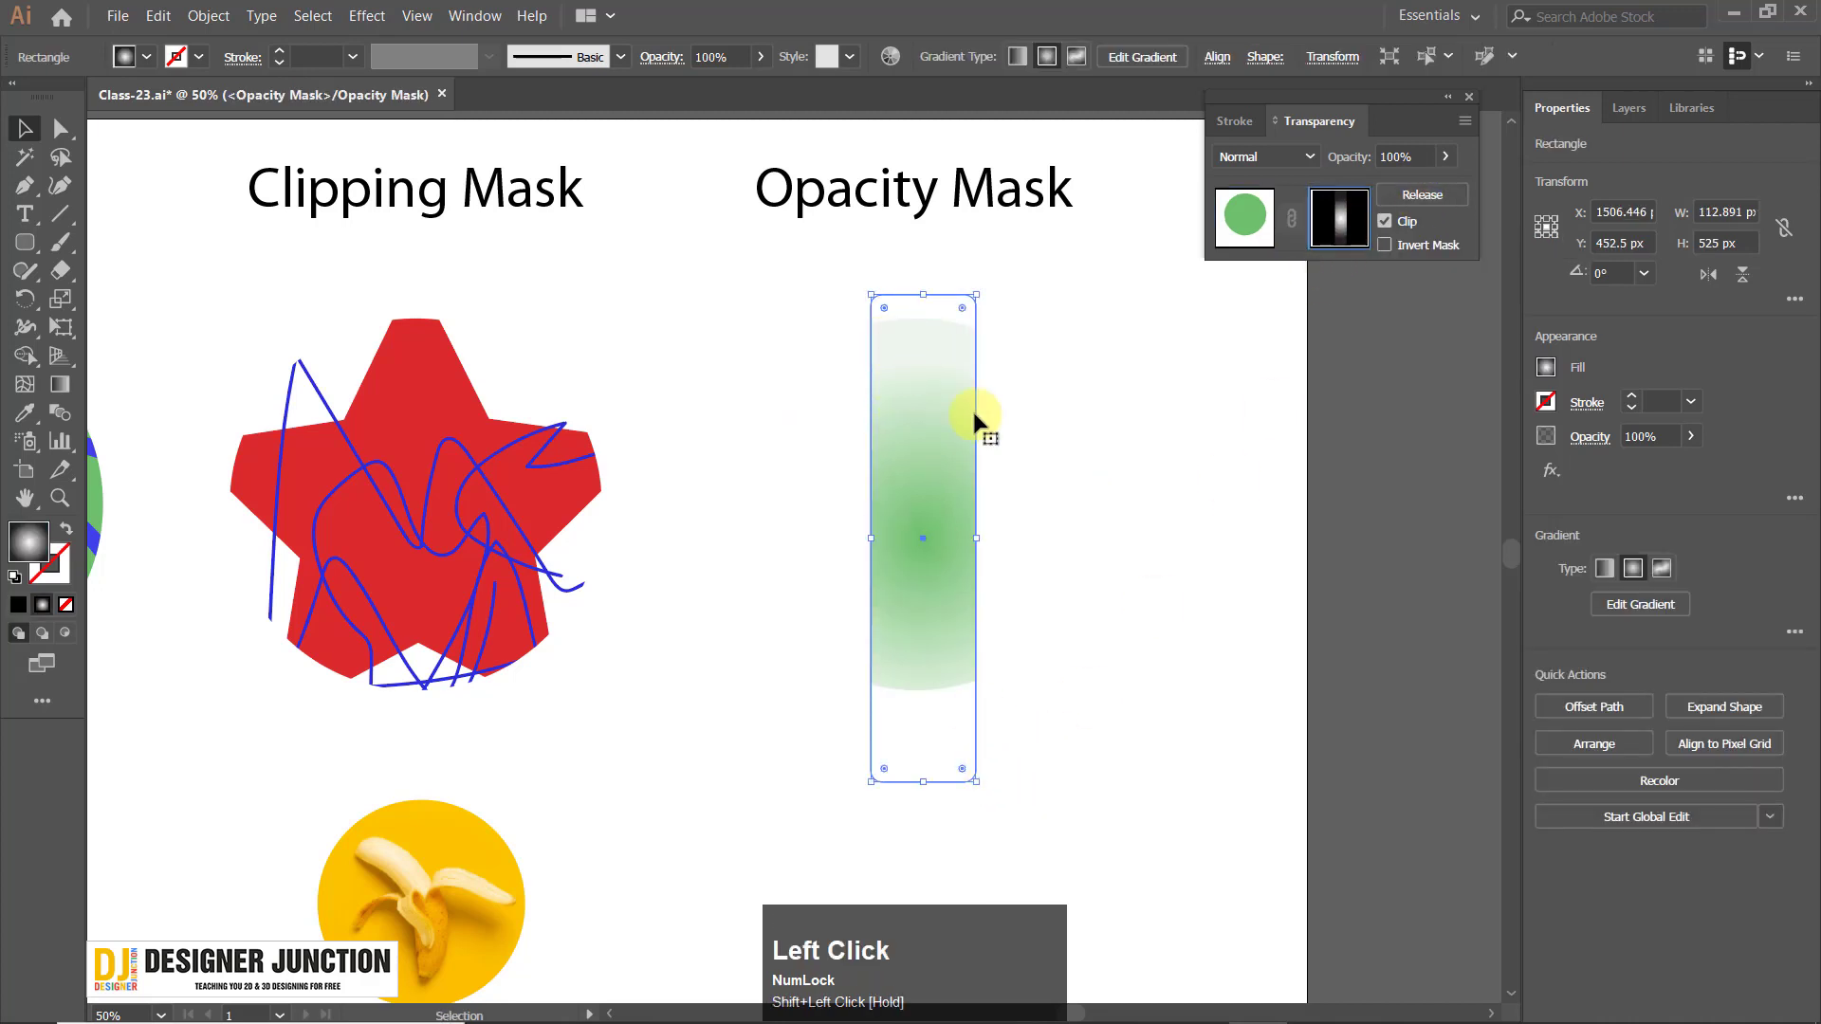
pyautogui.hotkey('ctrl', 'z')
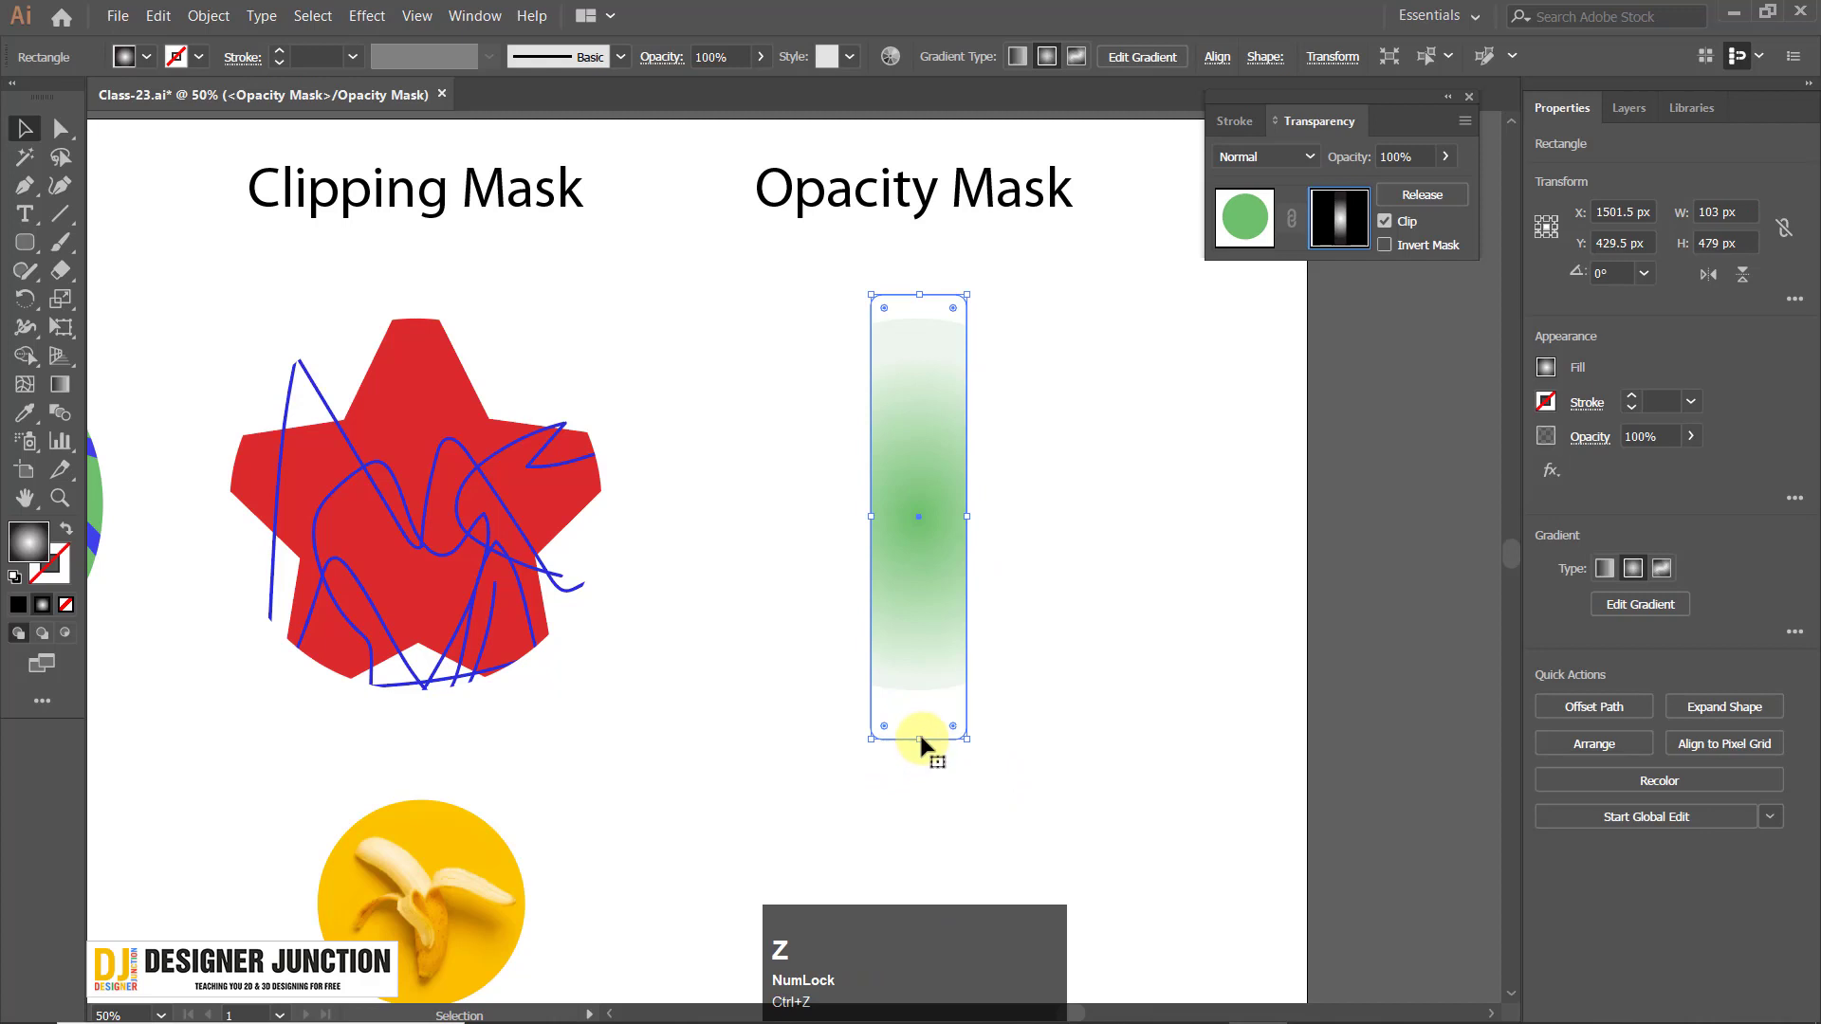
# Shorten the mask rectangle from its upper and lower edges to a height of about 247 px, and deselect it.
pyautogui.moveTo(918, 736); pyautogui.dragTo(920, 684)
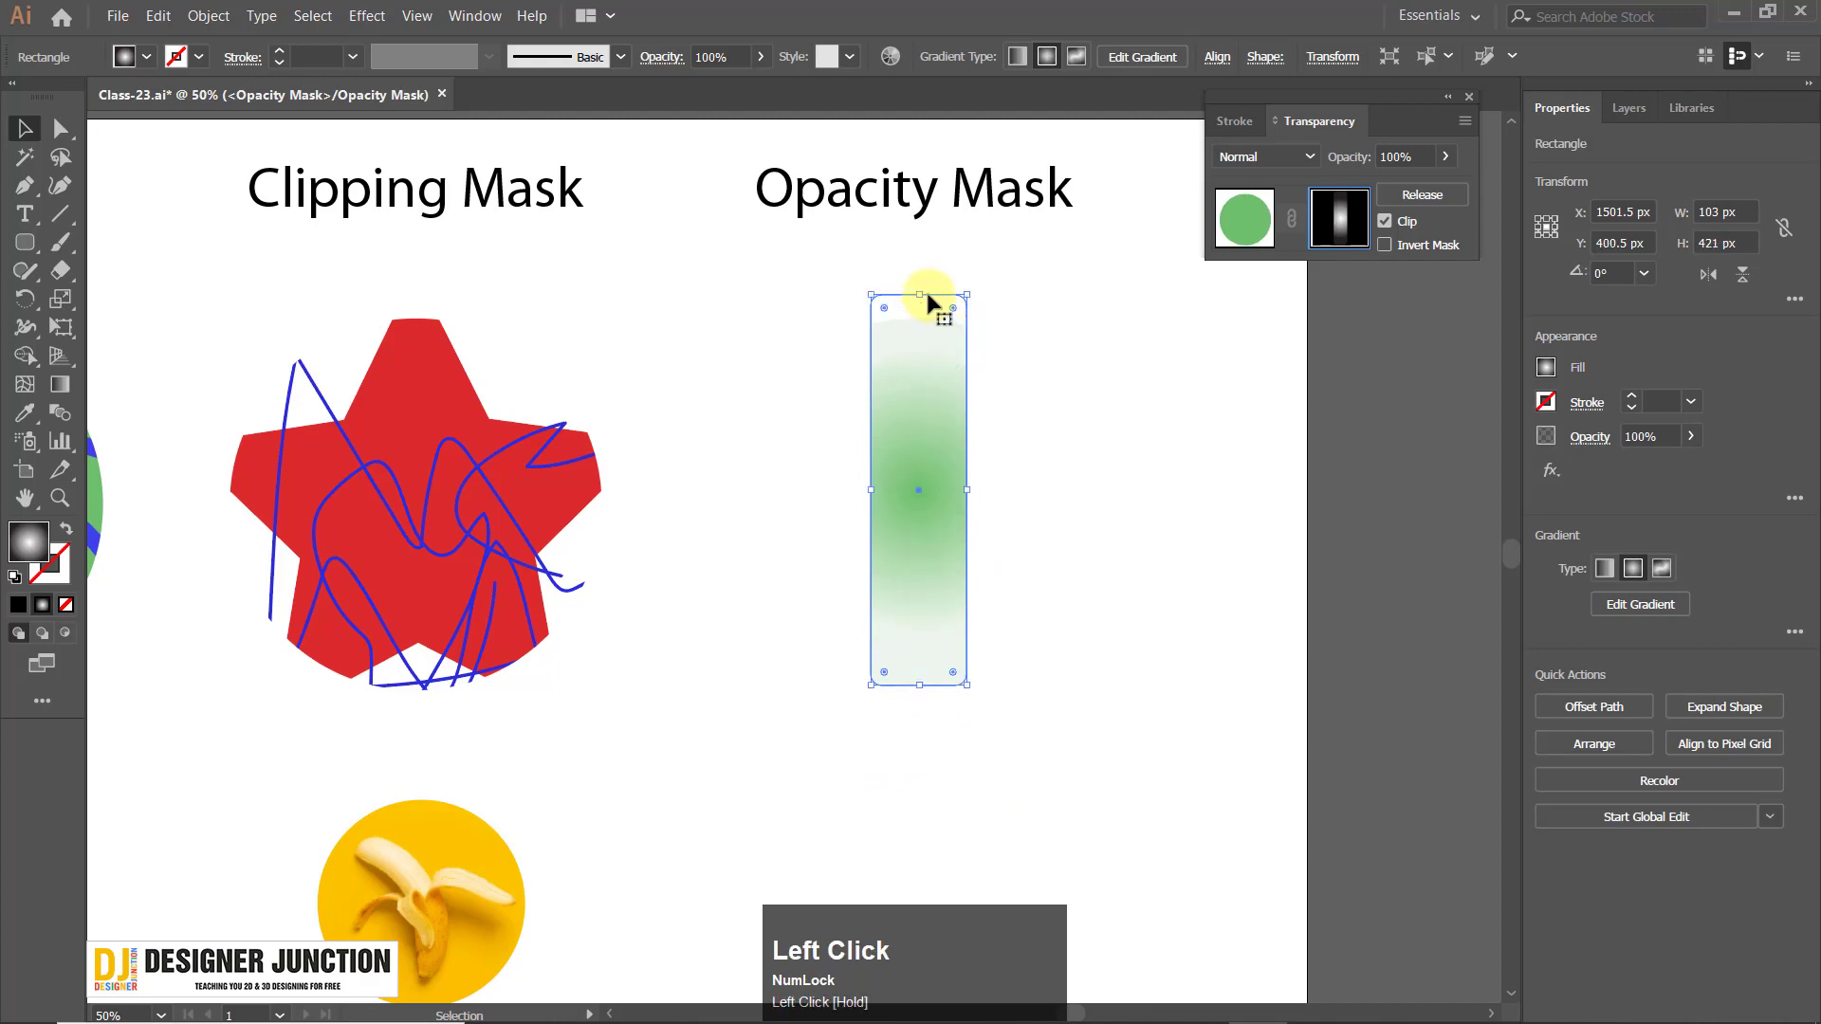
pyautogui.moveTo(926, 294); pyautogui.dragTo(919, 324)
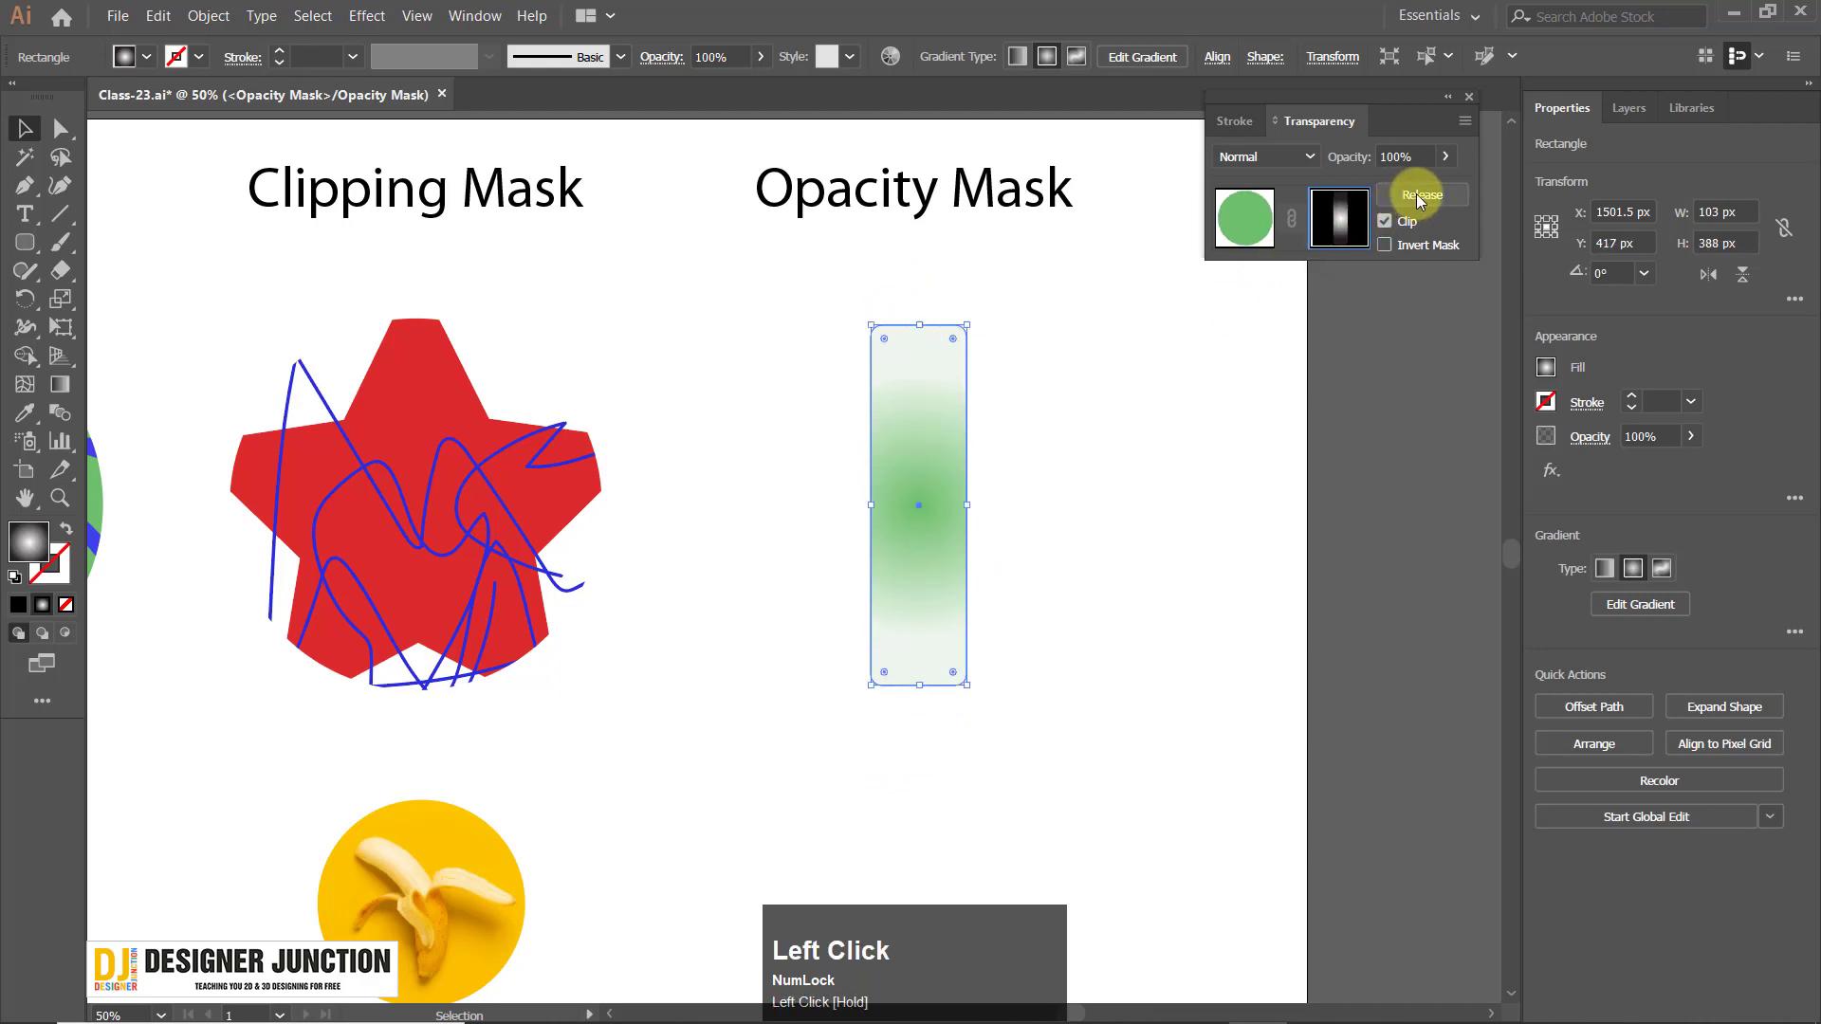
pyautogui.click(1335, 515)
pyautogui.hotkey('ctrl', 'z')
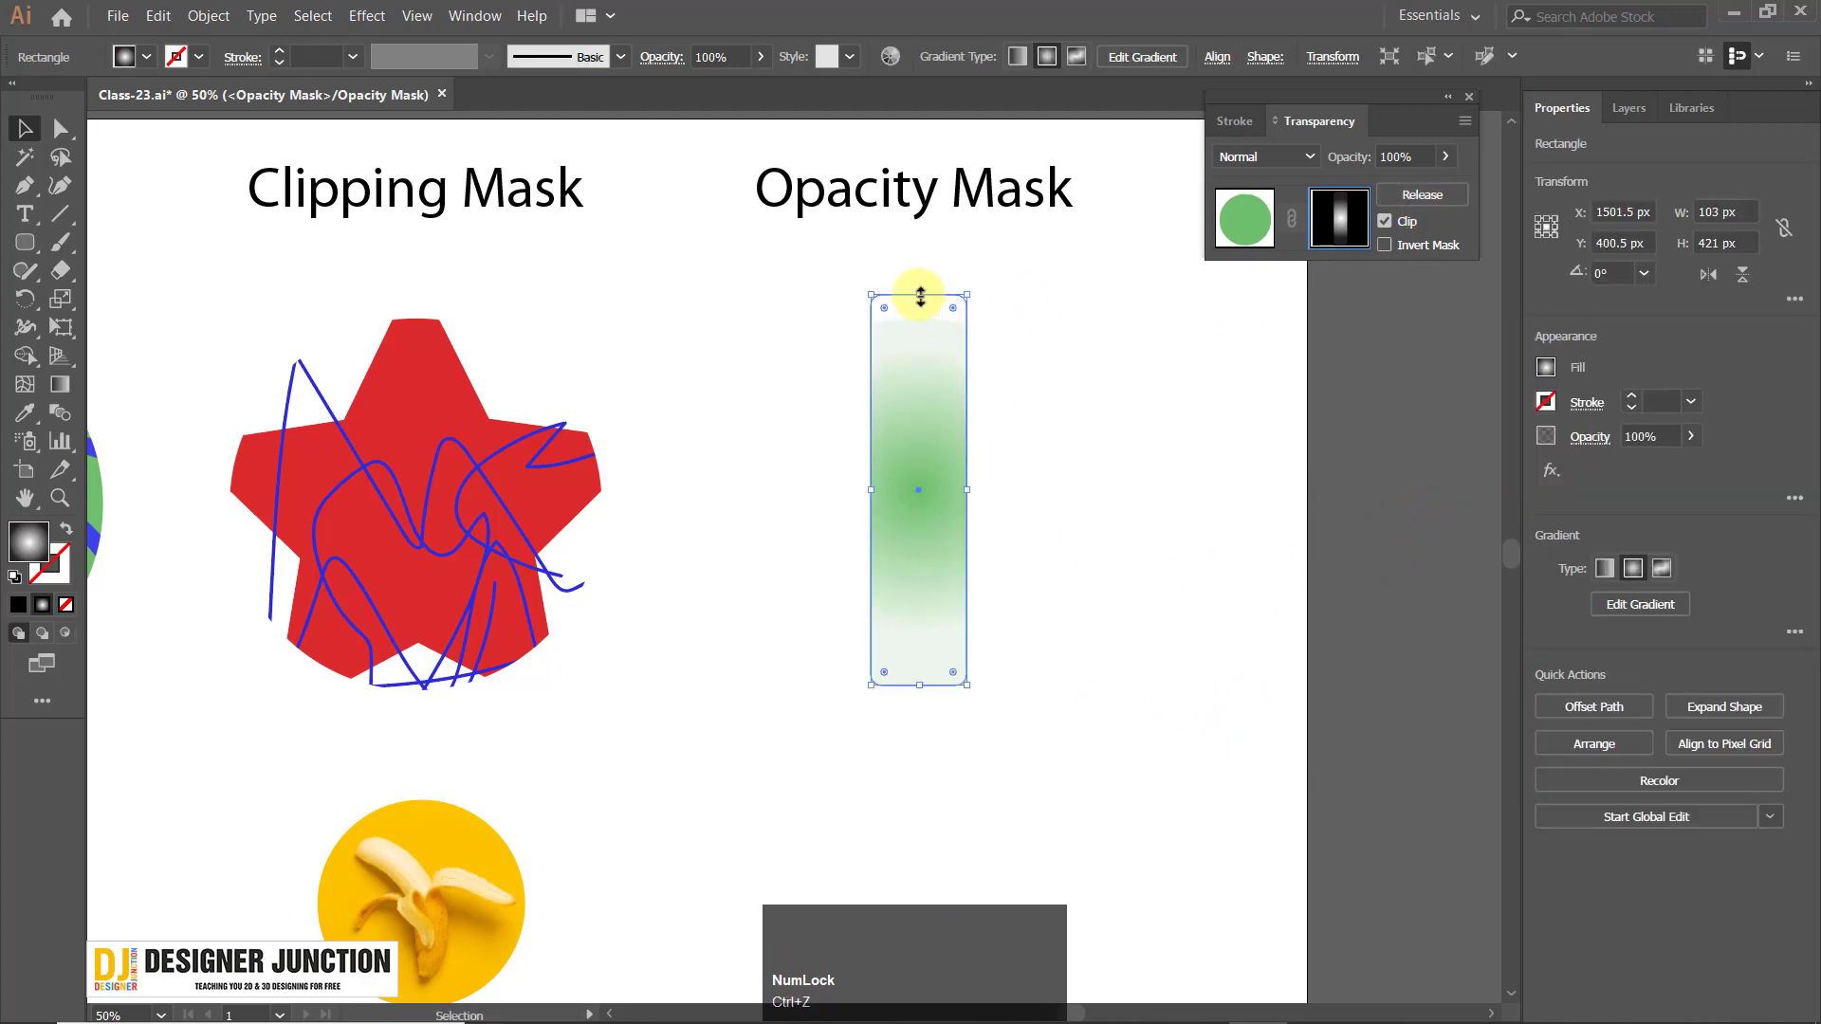
pyautogui.moveTo(920, 296); pyautogui.dragTo(921, 308)
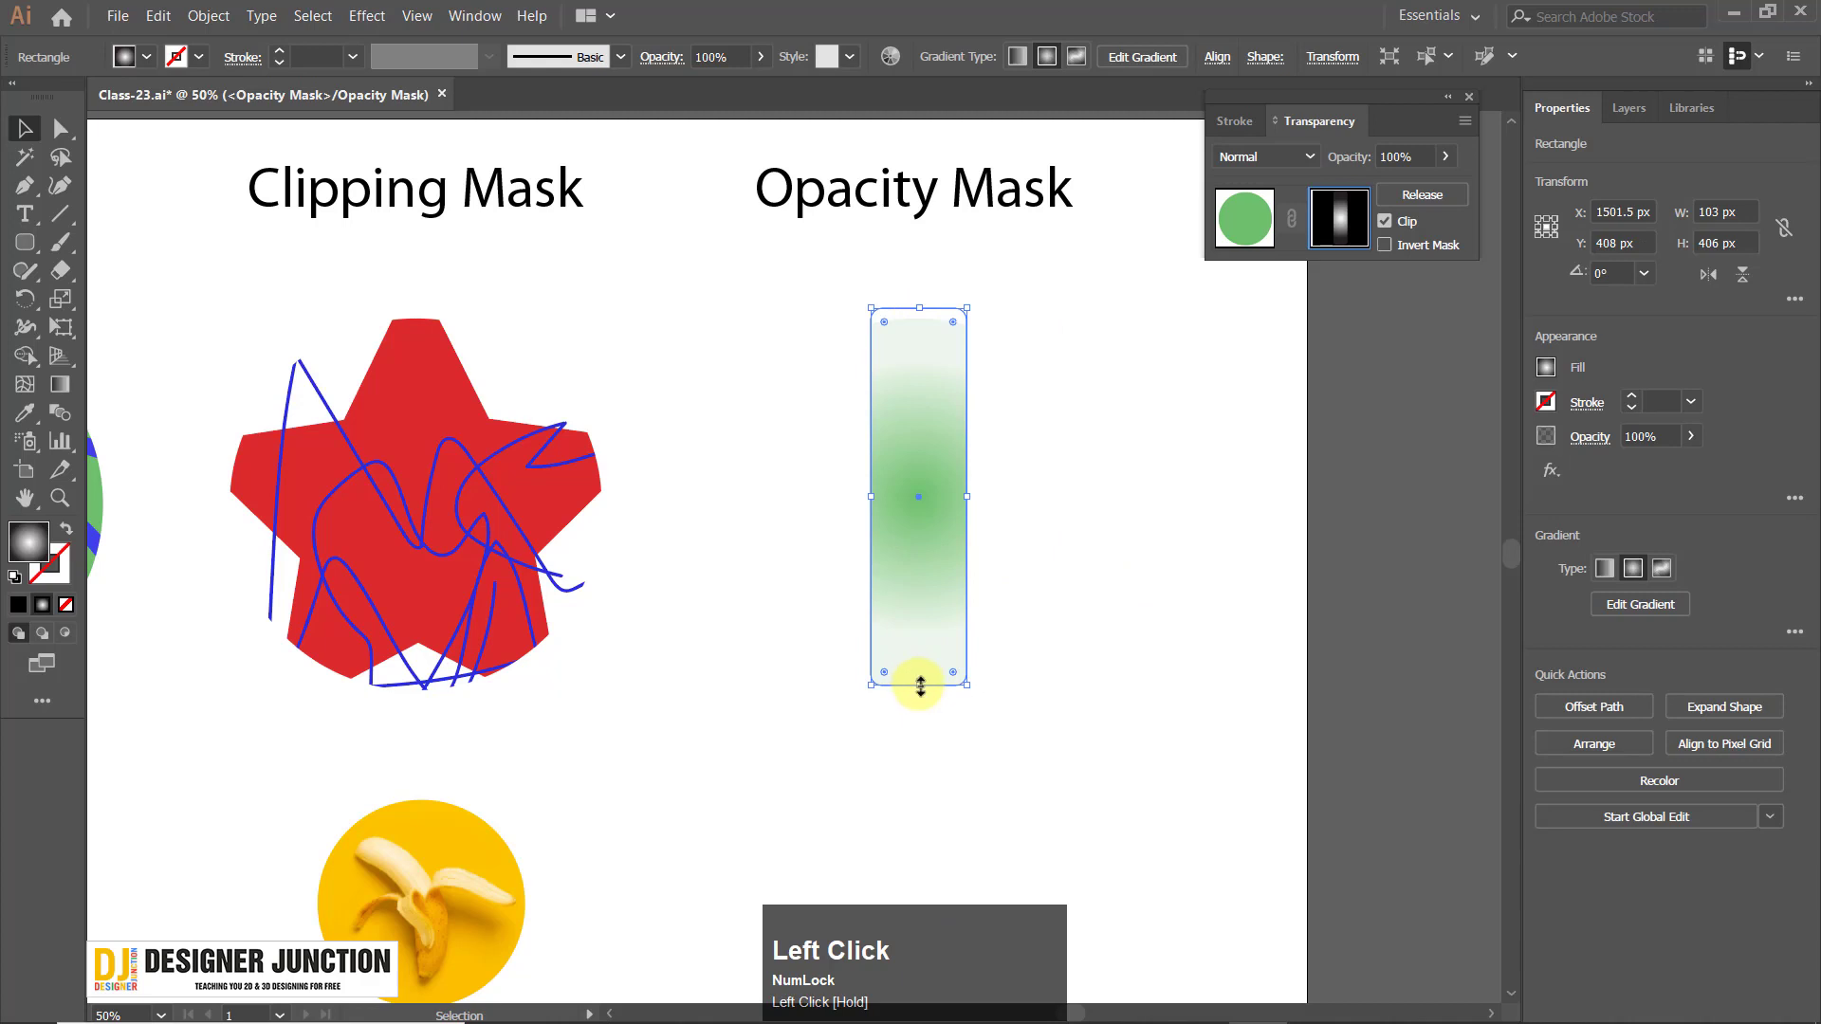
pyautogui.moveTo(920, 684); pyautogui.dragTo(917, 609)
pyautogui.moveTo(939, 538); pyautogui.dragTo(940, 538)
pyautogui.click(1447, 289)
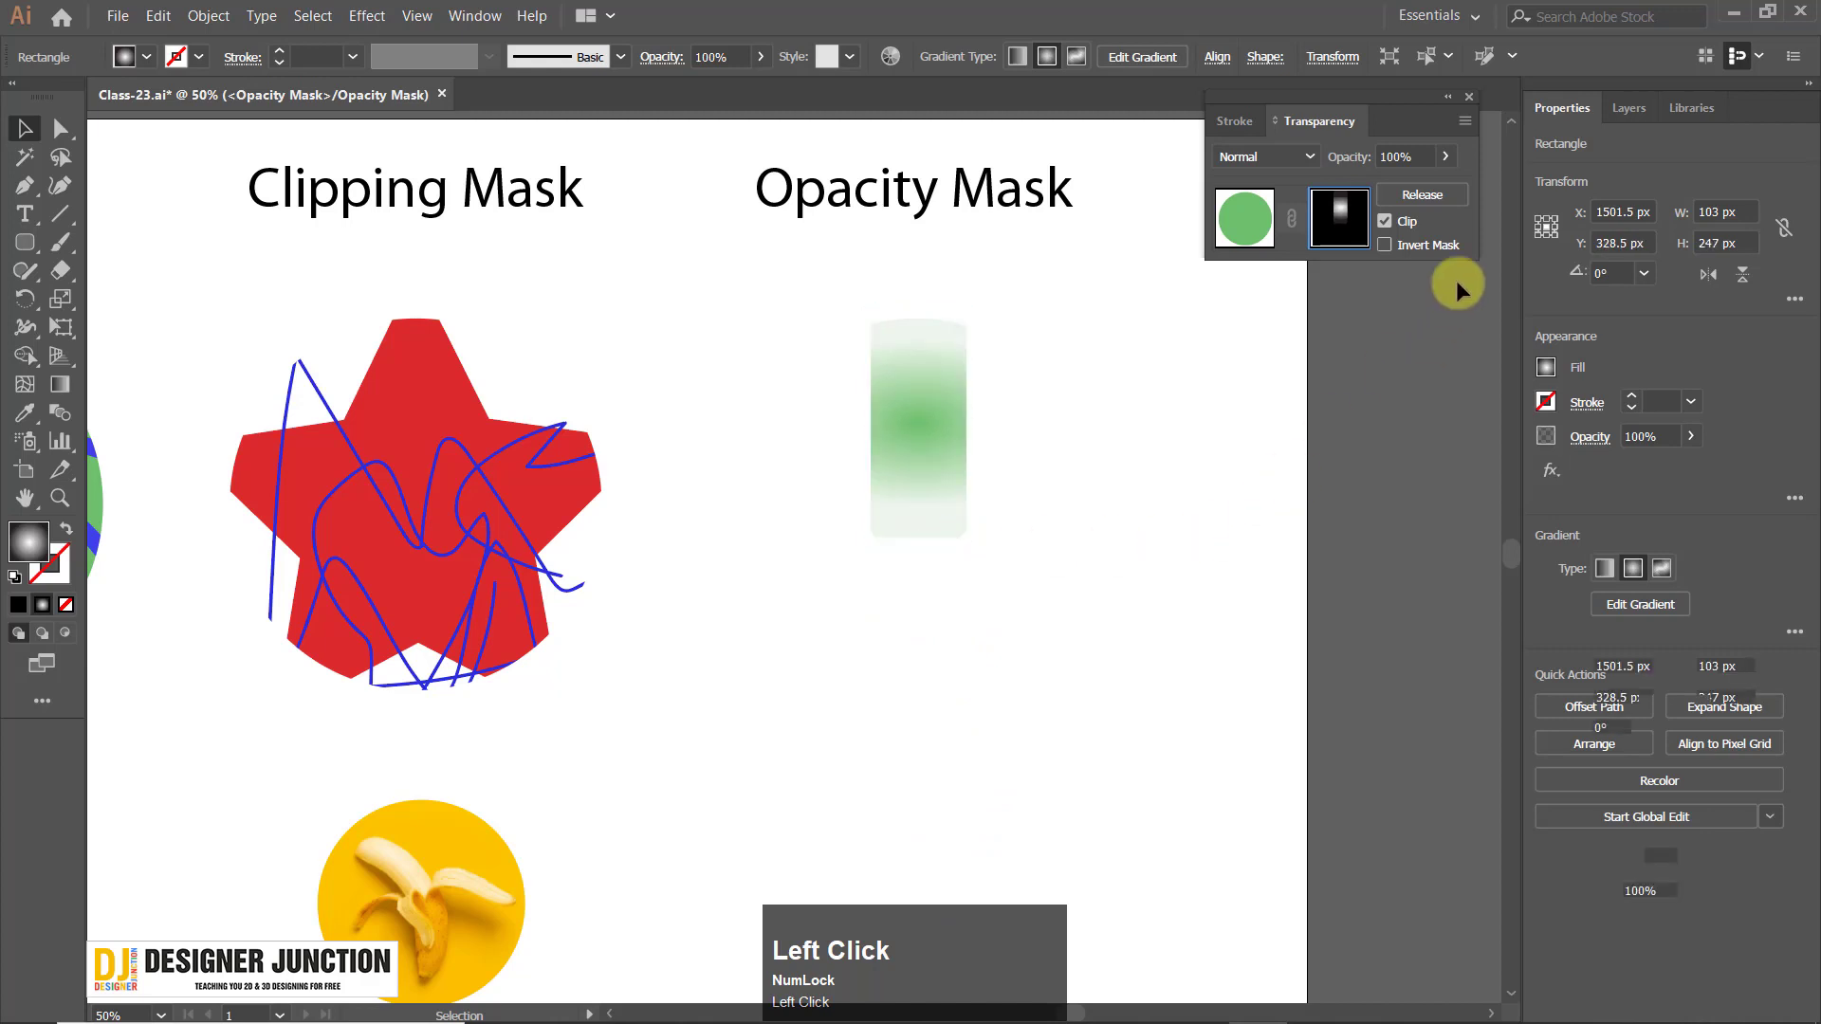
# Undo the mask resizing and the opacity mask back to the separate green circle and gradient rectangle.
pyautogui.hotkey('ctrl', 'z')
pyautogui.hotkey('ctrl', 'z')
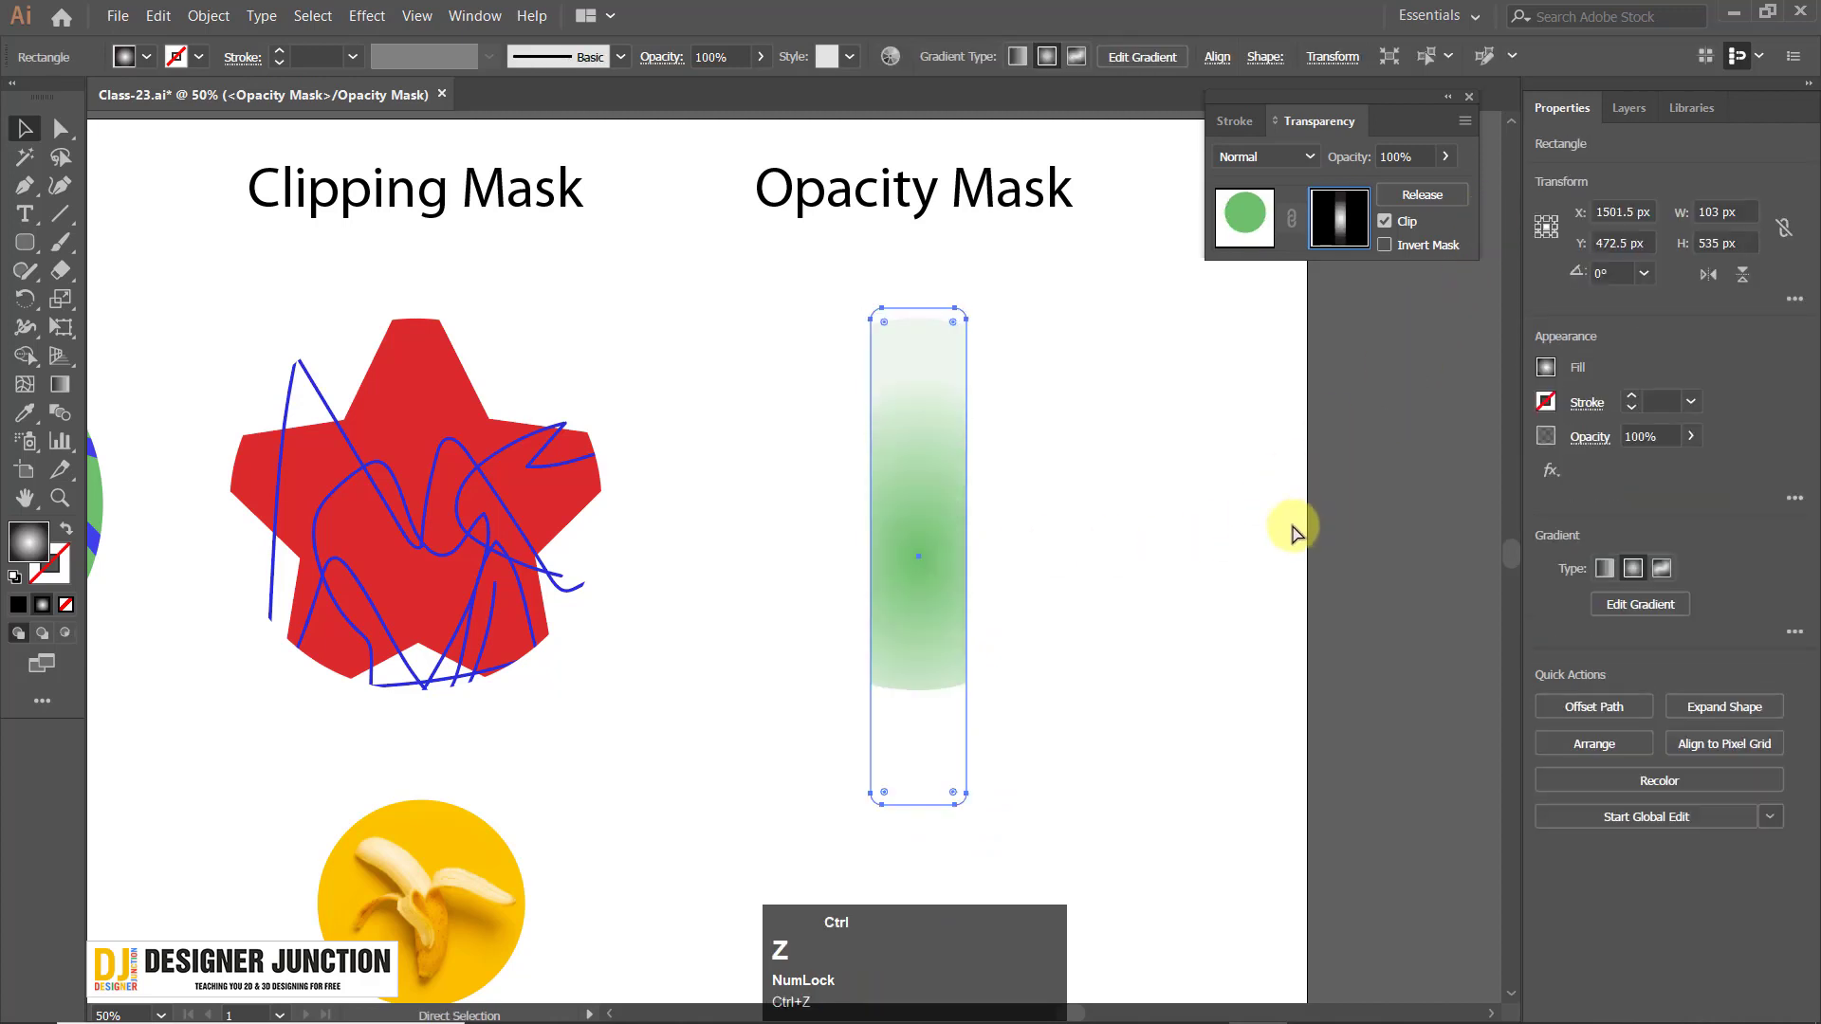
pyautogui.hotkey('ctrl', 'z')
pyautogui.click(1106, 630)
pyautogui.hotkey('ctrl', 'z')
pyautogui.hotkey('ctrl', 'z')
pyautogui.hotkey('ctrl', 'z')
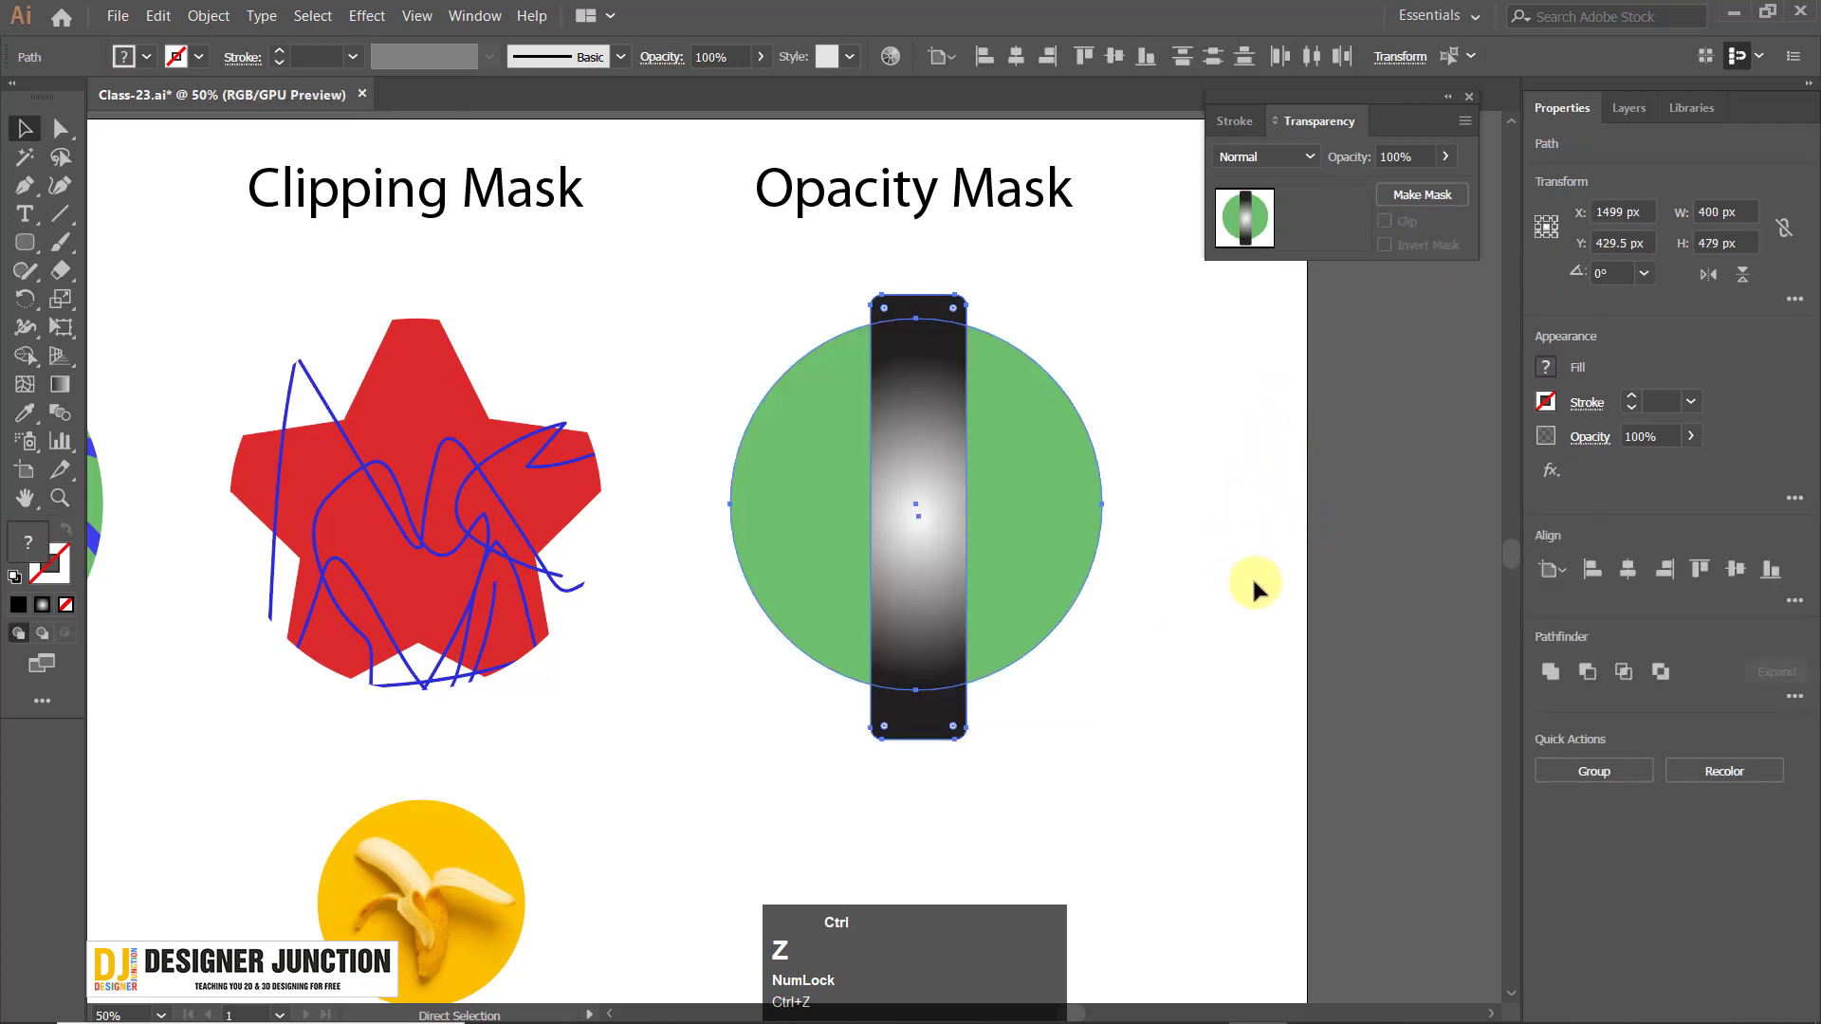
# Delete the gradient rectangle lying over the green circle.
pyautogui.click(1158, 569)
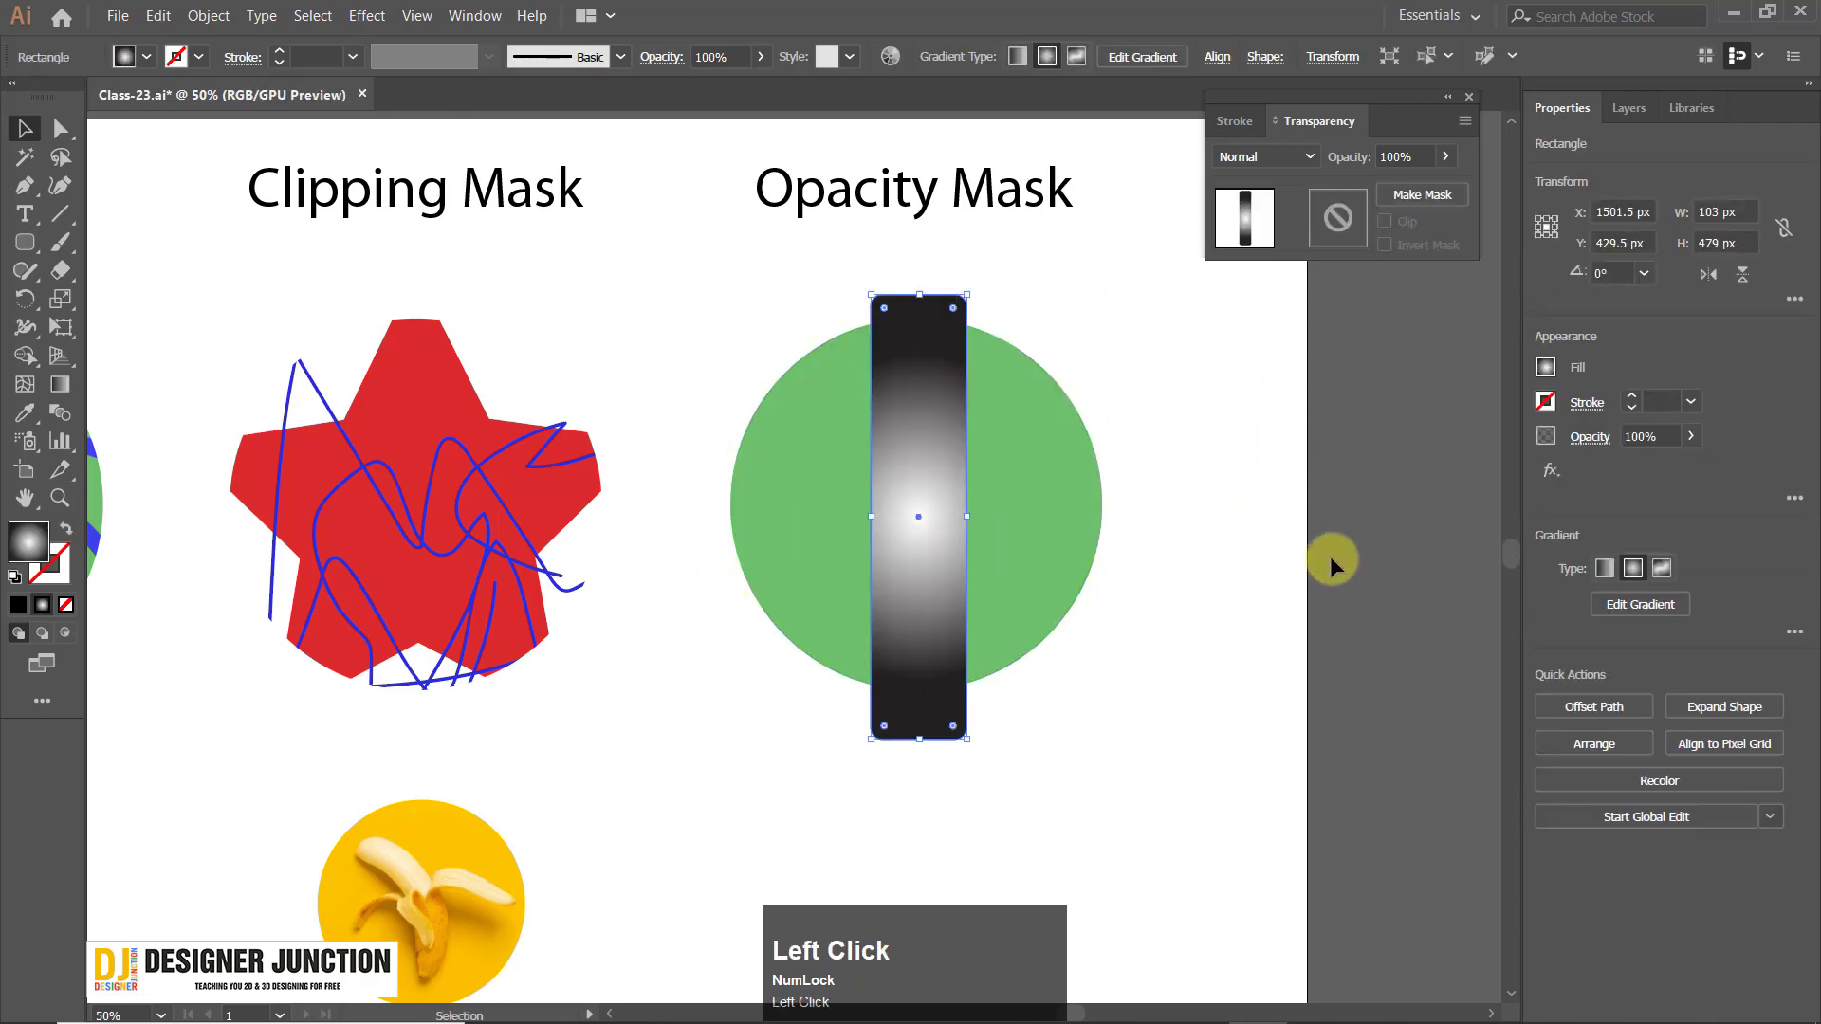
pyautogui.press('Delete')
pyautogui.moveTo(846, 487); pyautogui.dragTo(883, 385)
# Undo a trial move of the green circle, and paste a copy of it in place in front of the original.
pyautogui.click(996, 357)
pyautogui.moveTo(996, 359); pyautogui.dragTo(1057, 514)
pyautogui.hotkey('ctrl', 'z')
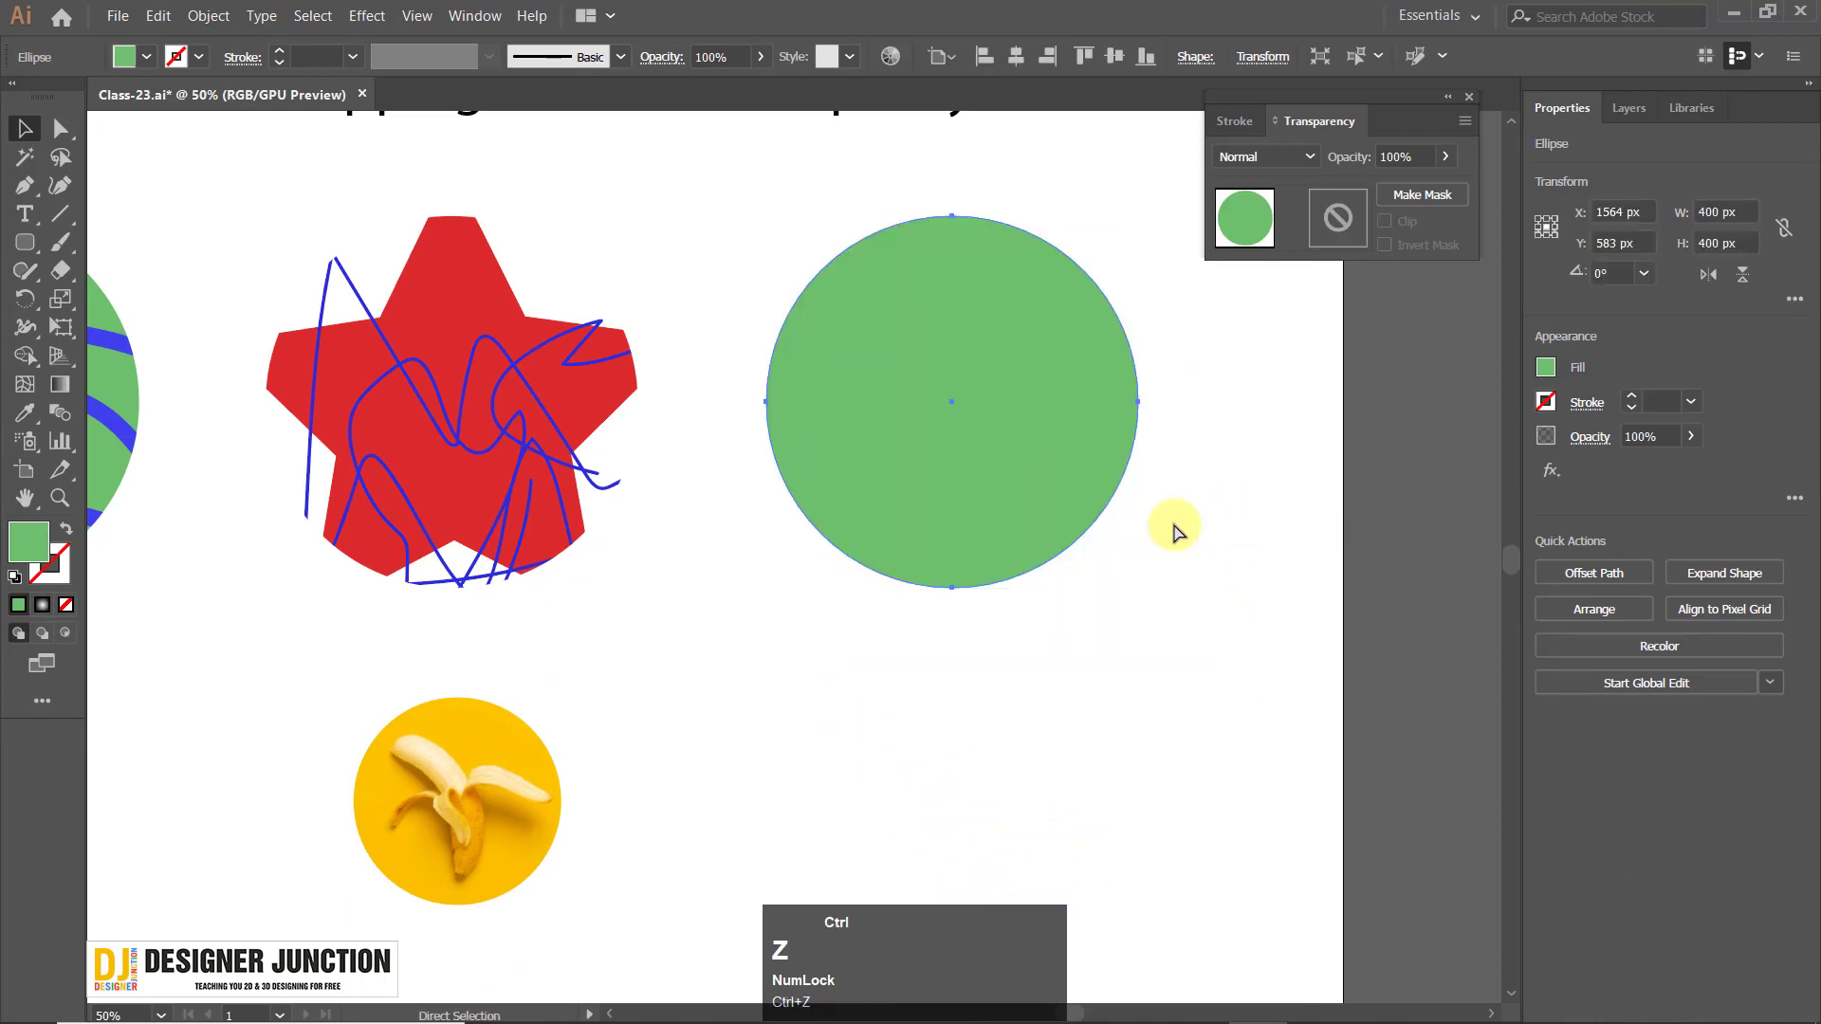
pyautogui.hotkey('ctrl', 'c')
pyautogui.hotkey('ctrl', 'f')
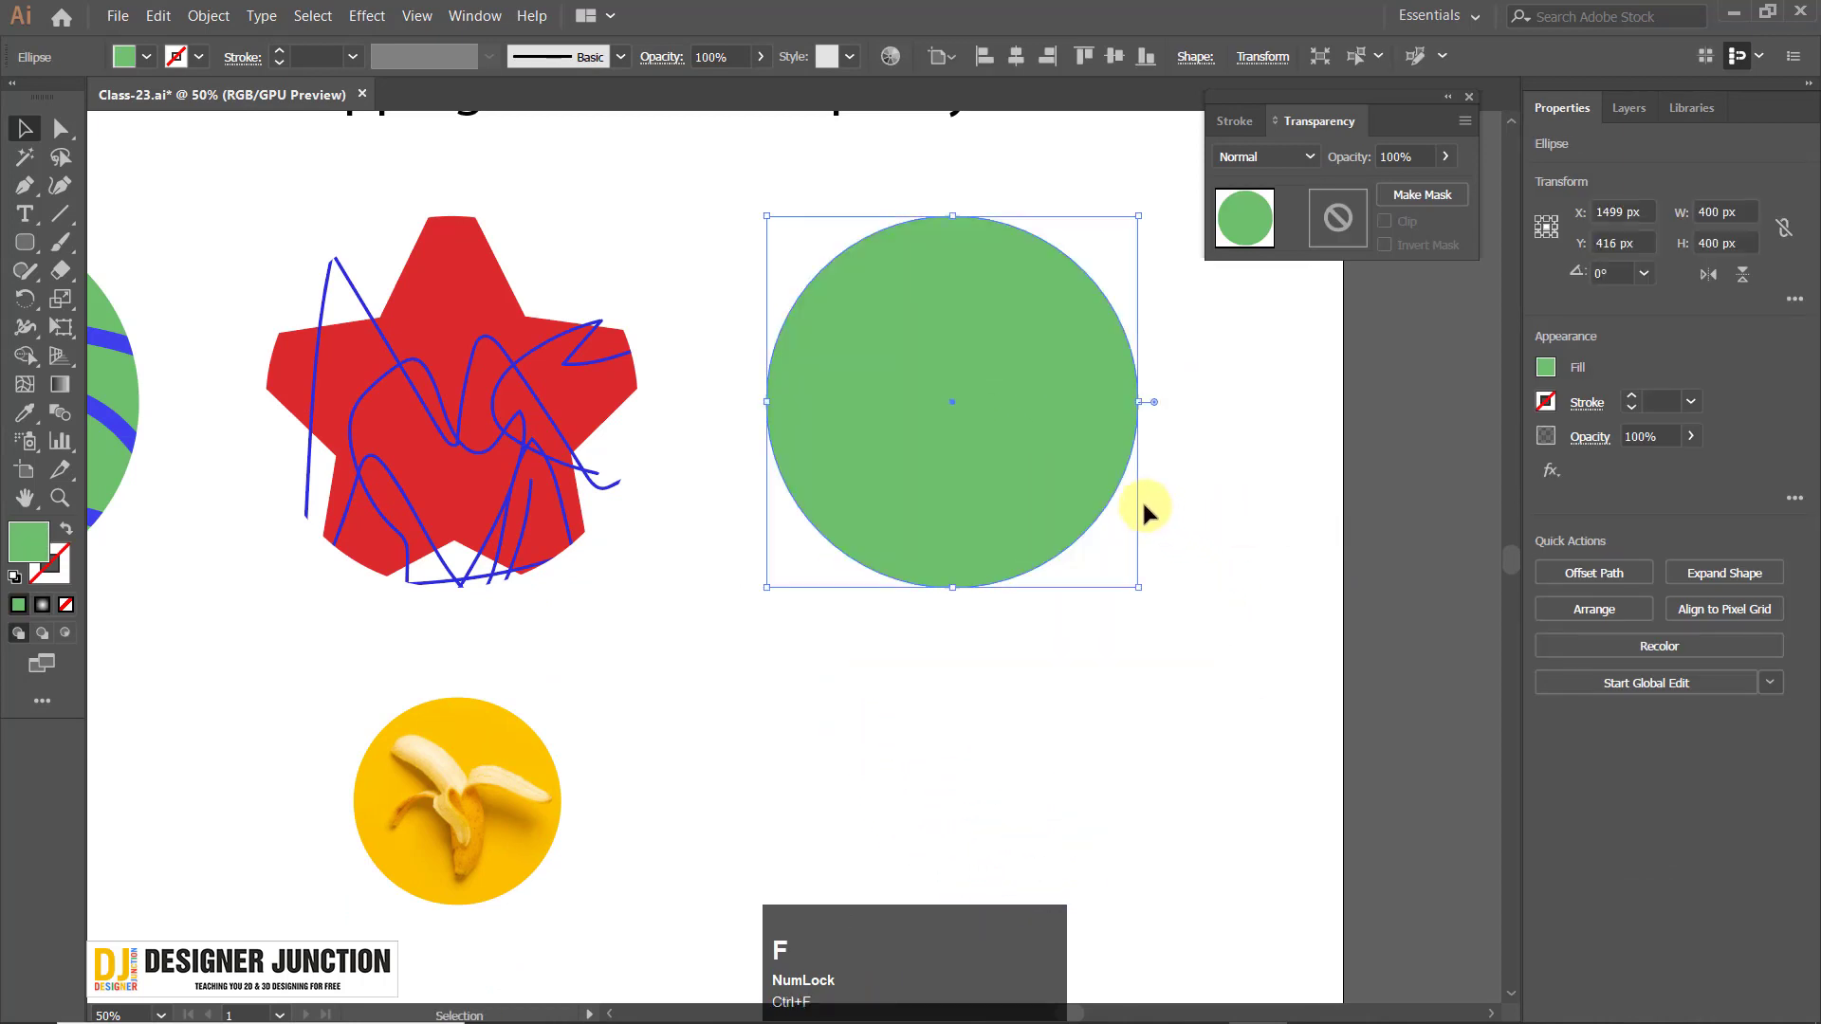
# Fill the front circle with the white-to-black radial gradient, and close the gradient settings.
pyautogui.click(42, 605)
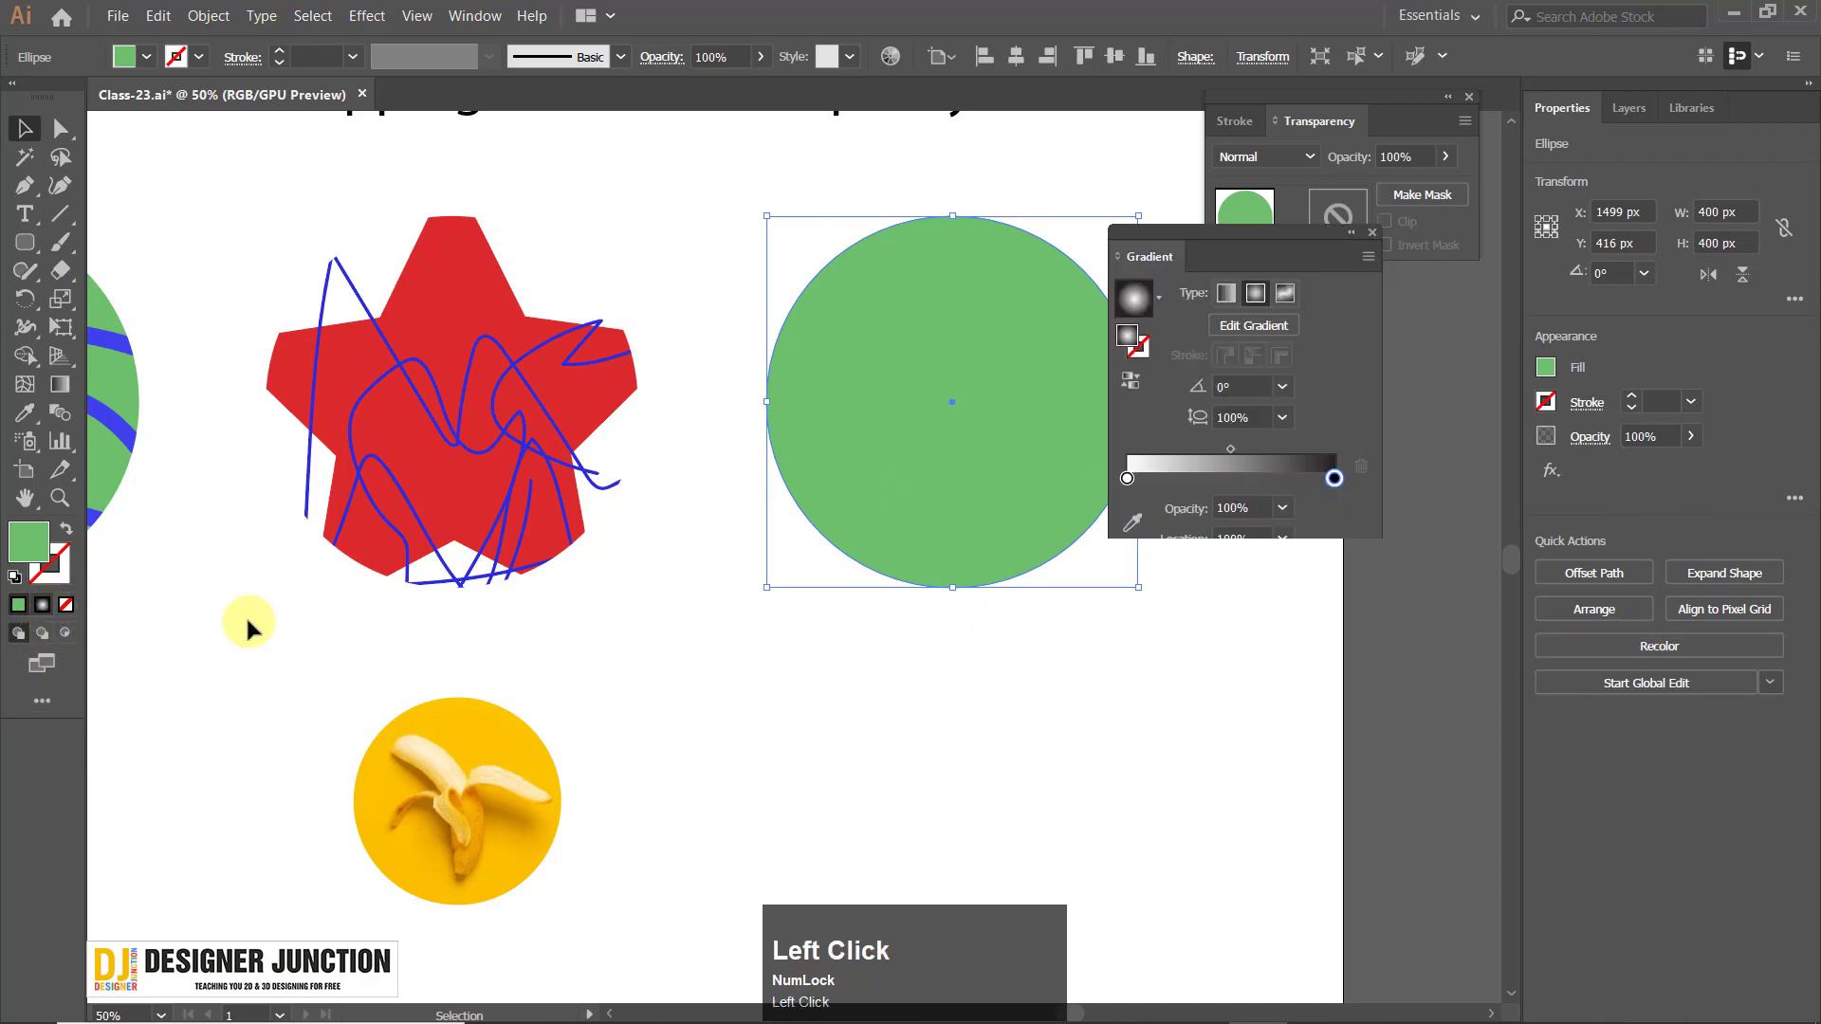
pyautogui.moveTo(1208, 256); pyautogui.dragTo(1247, 374)
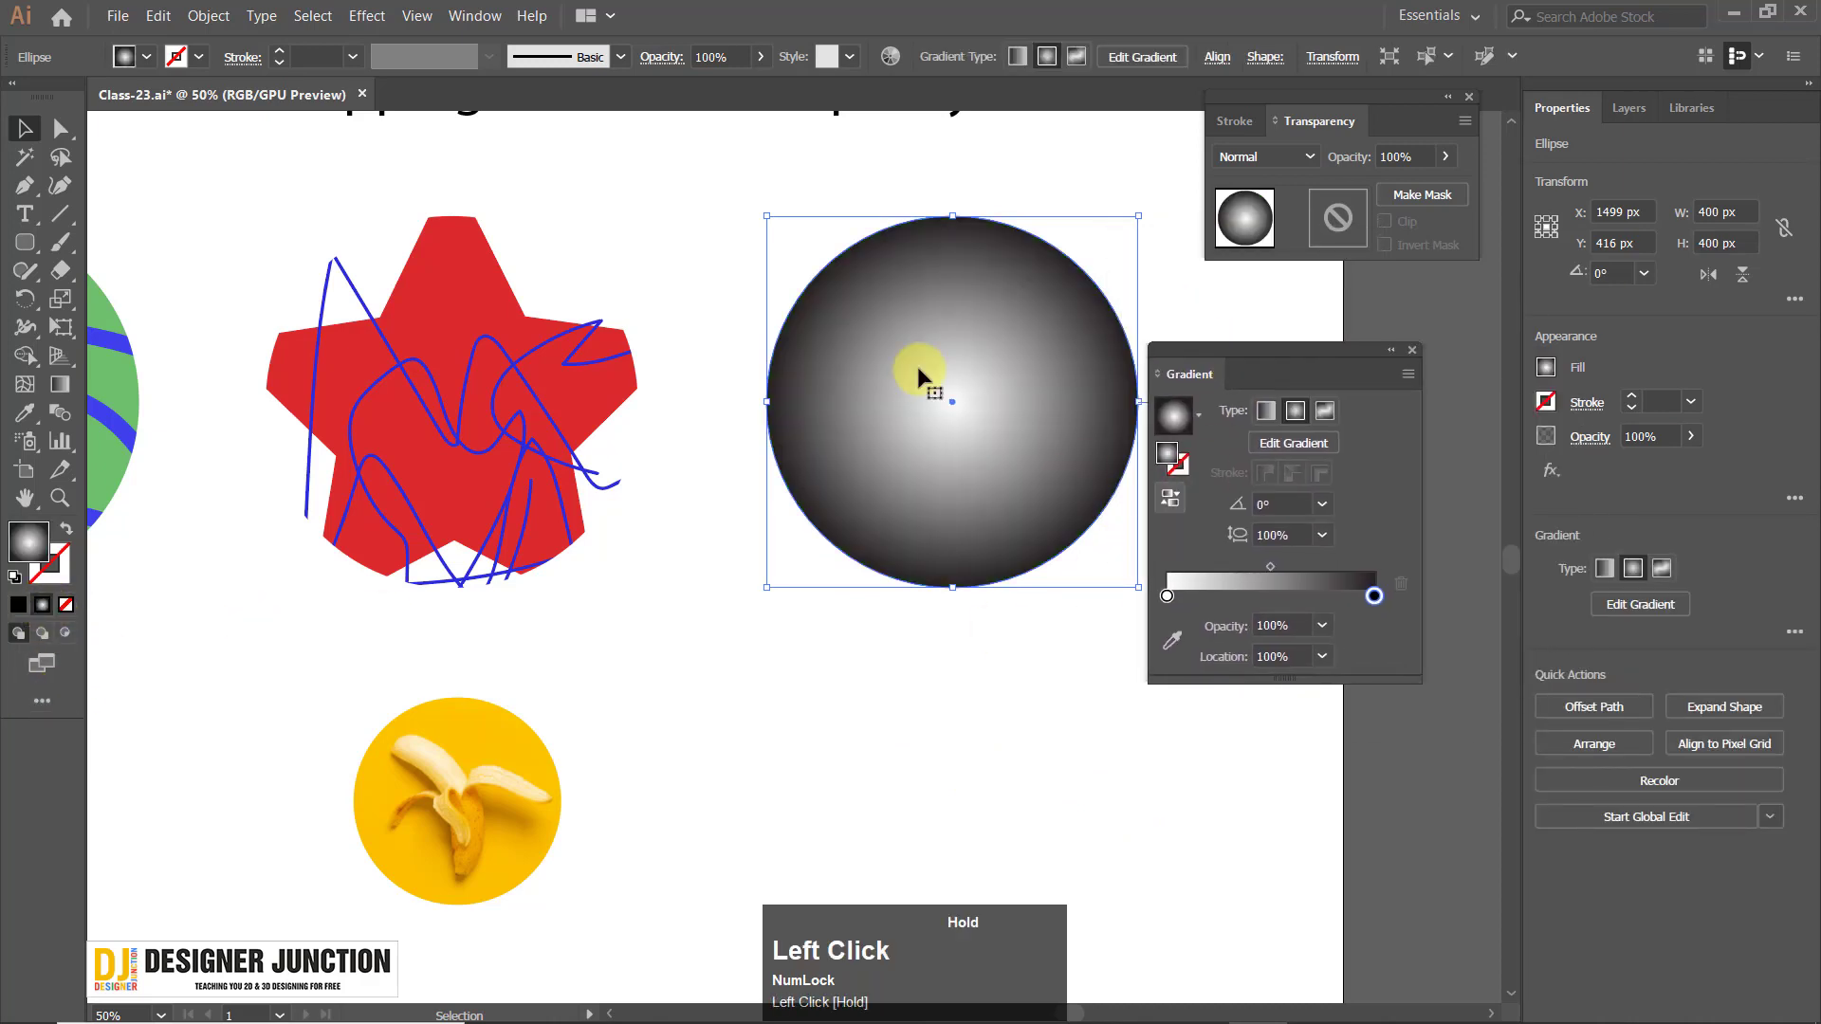
pyautogui.click(1410, 357)
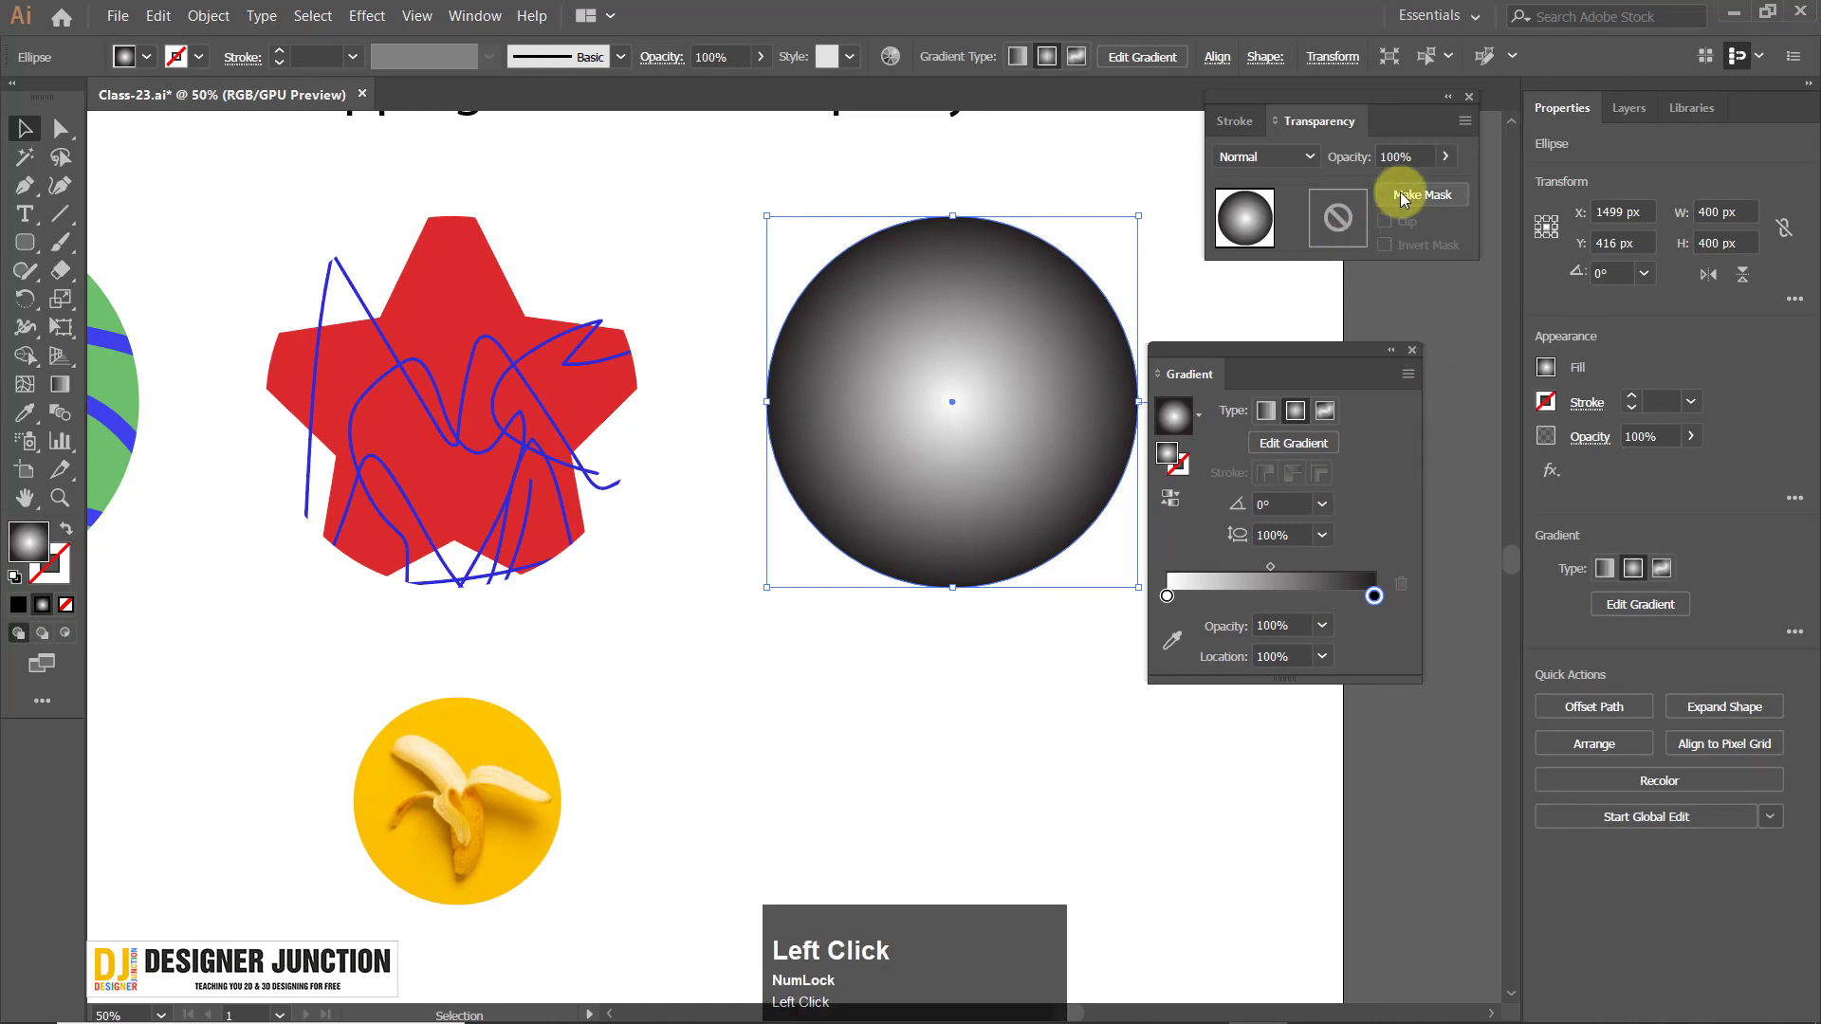
pyautogui.click(1413, 351)
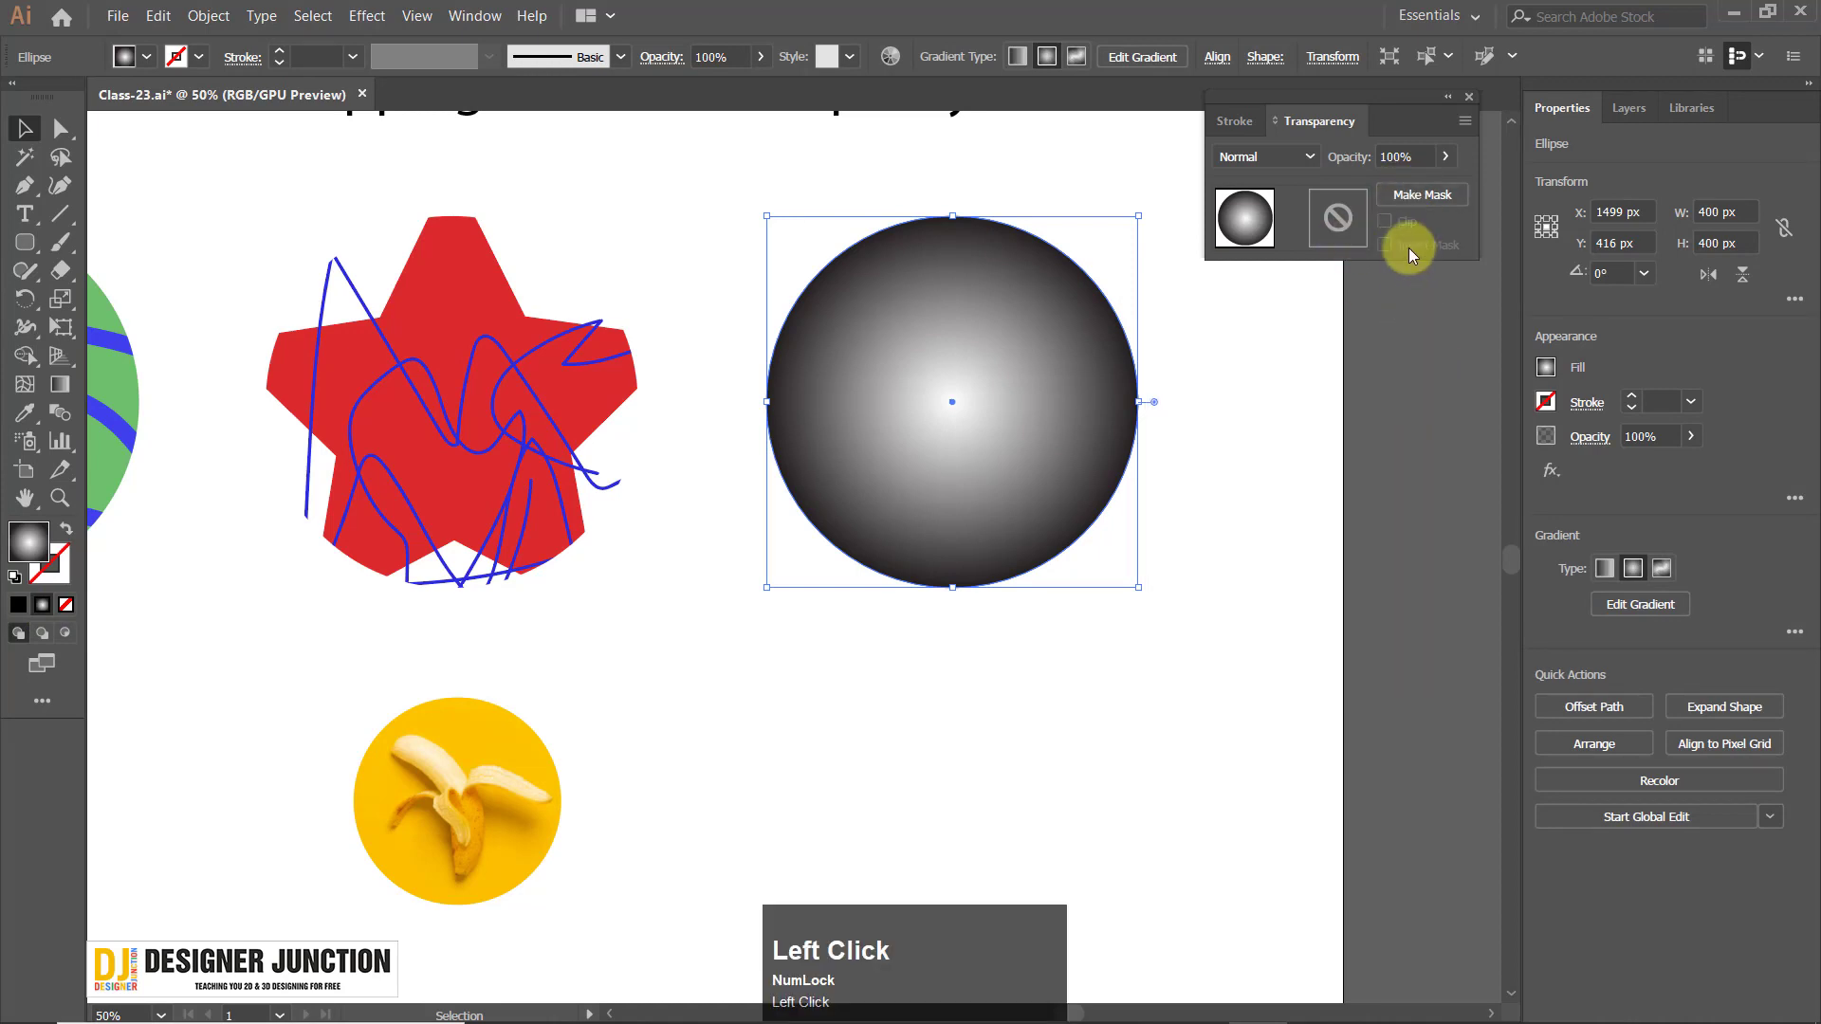
# Try making an opacity mask with only the gradient circle selected, undo it, and deselect the circle.
pyautogui.click(1410, 195)
pyautogui.hotkey('ctrl', 'z')
pyautogui.click(927, 610)
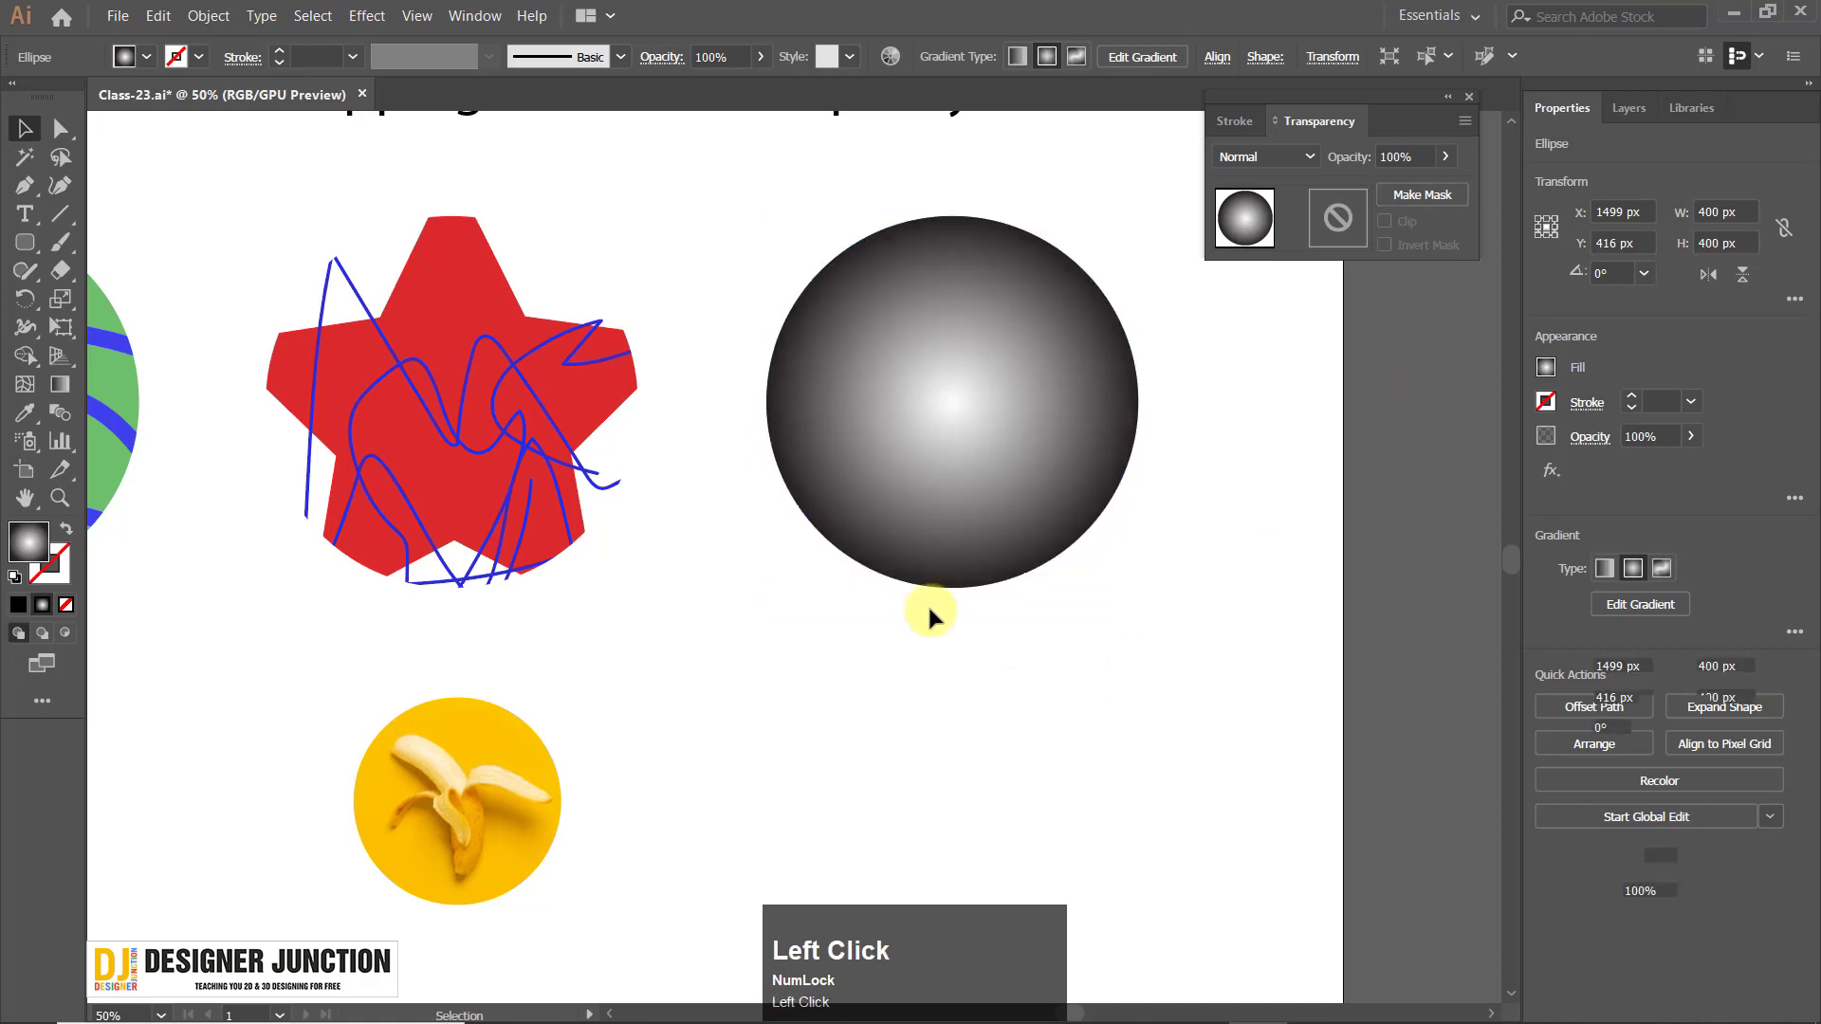
# Make an opacity mask from the gradient circle over the green circle, and deselect the result.
pyautogui.moveTo(705, 195); pyautogui.dragTo(1223, 711)
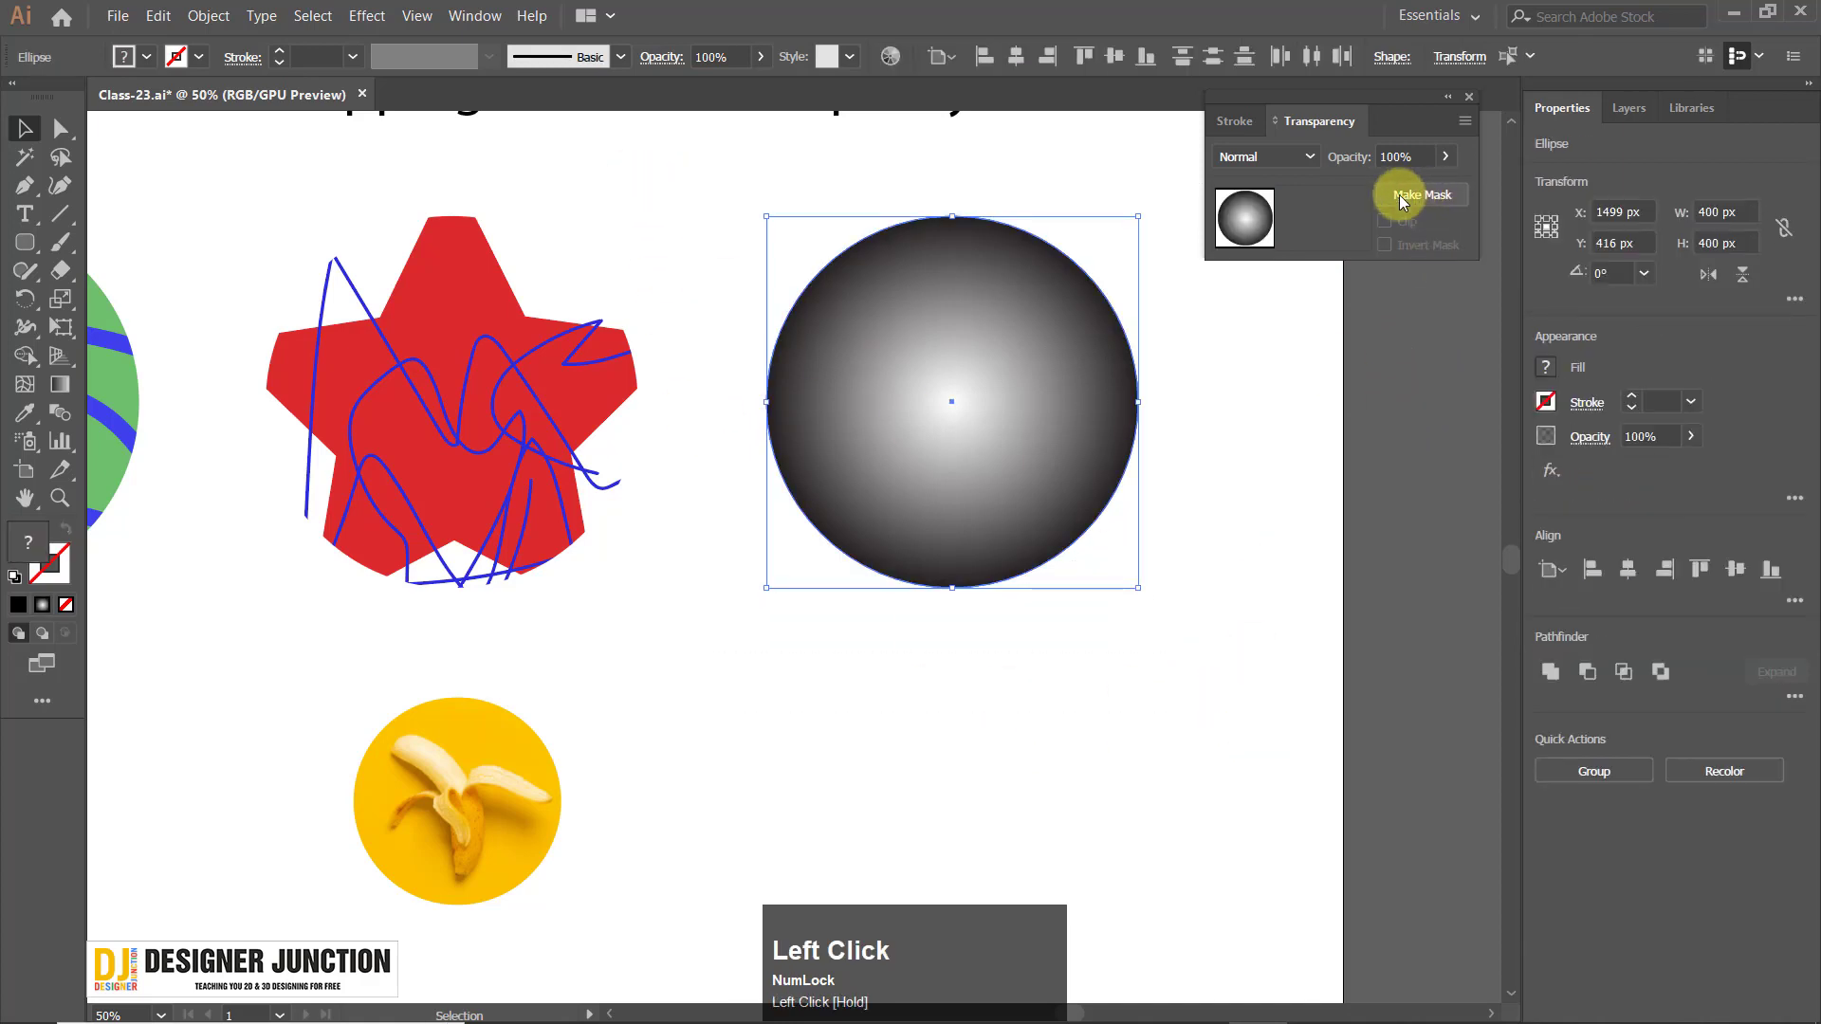
pyautogui.click(1400, 196)
pyautogui.click(1411, 683)
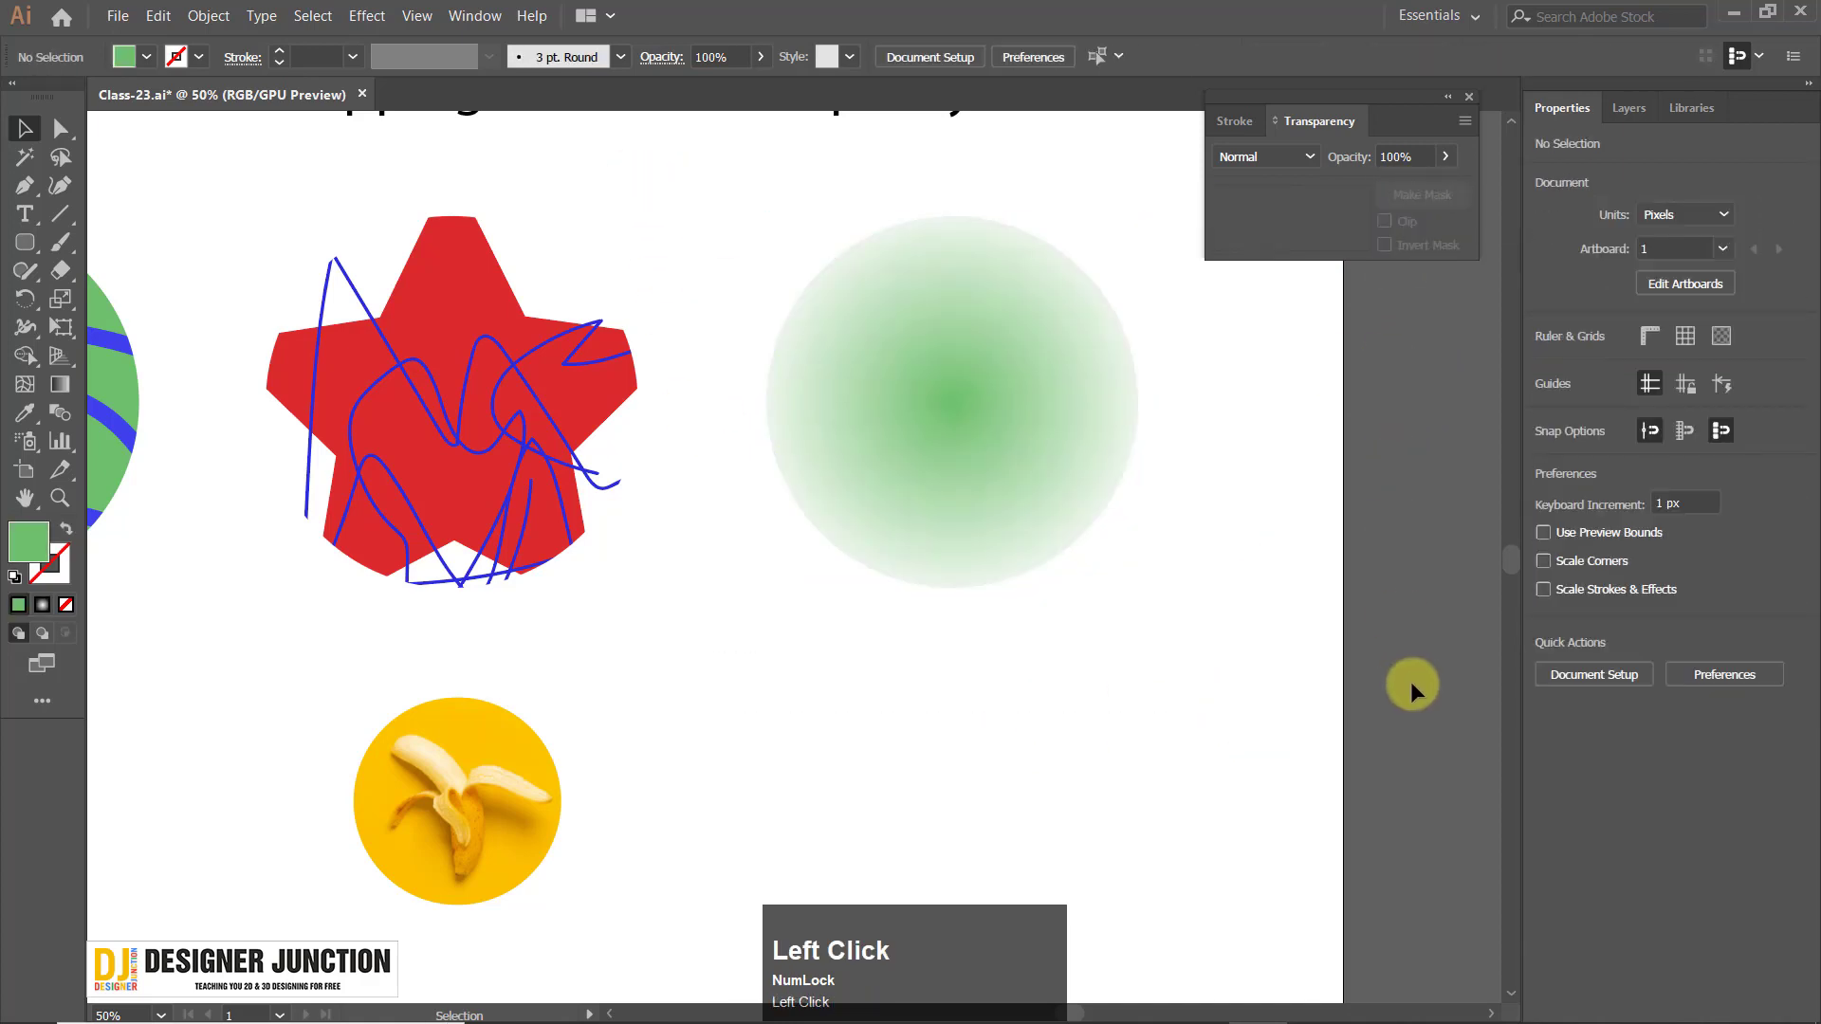
pyautogui.click(960, 365)
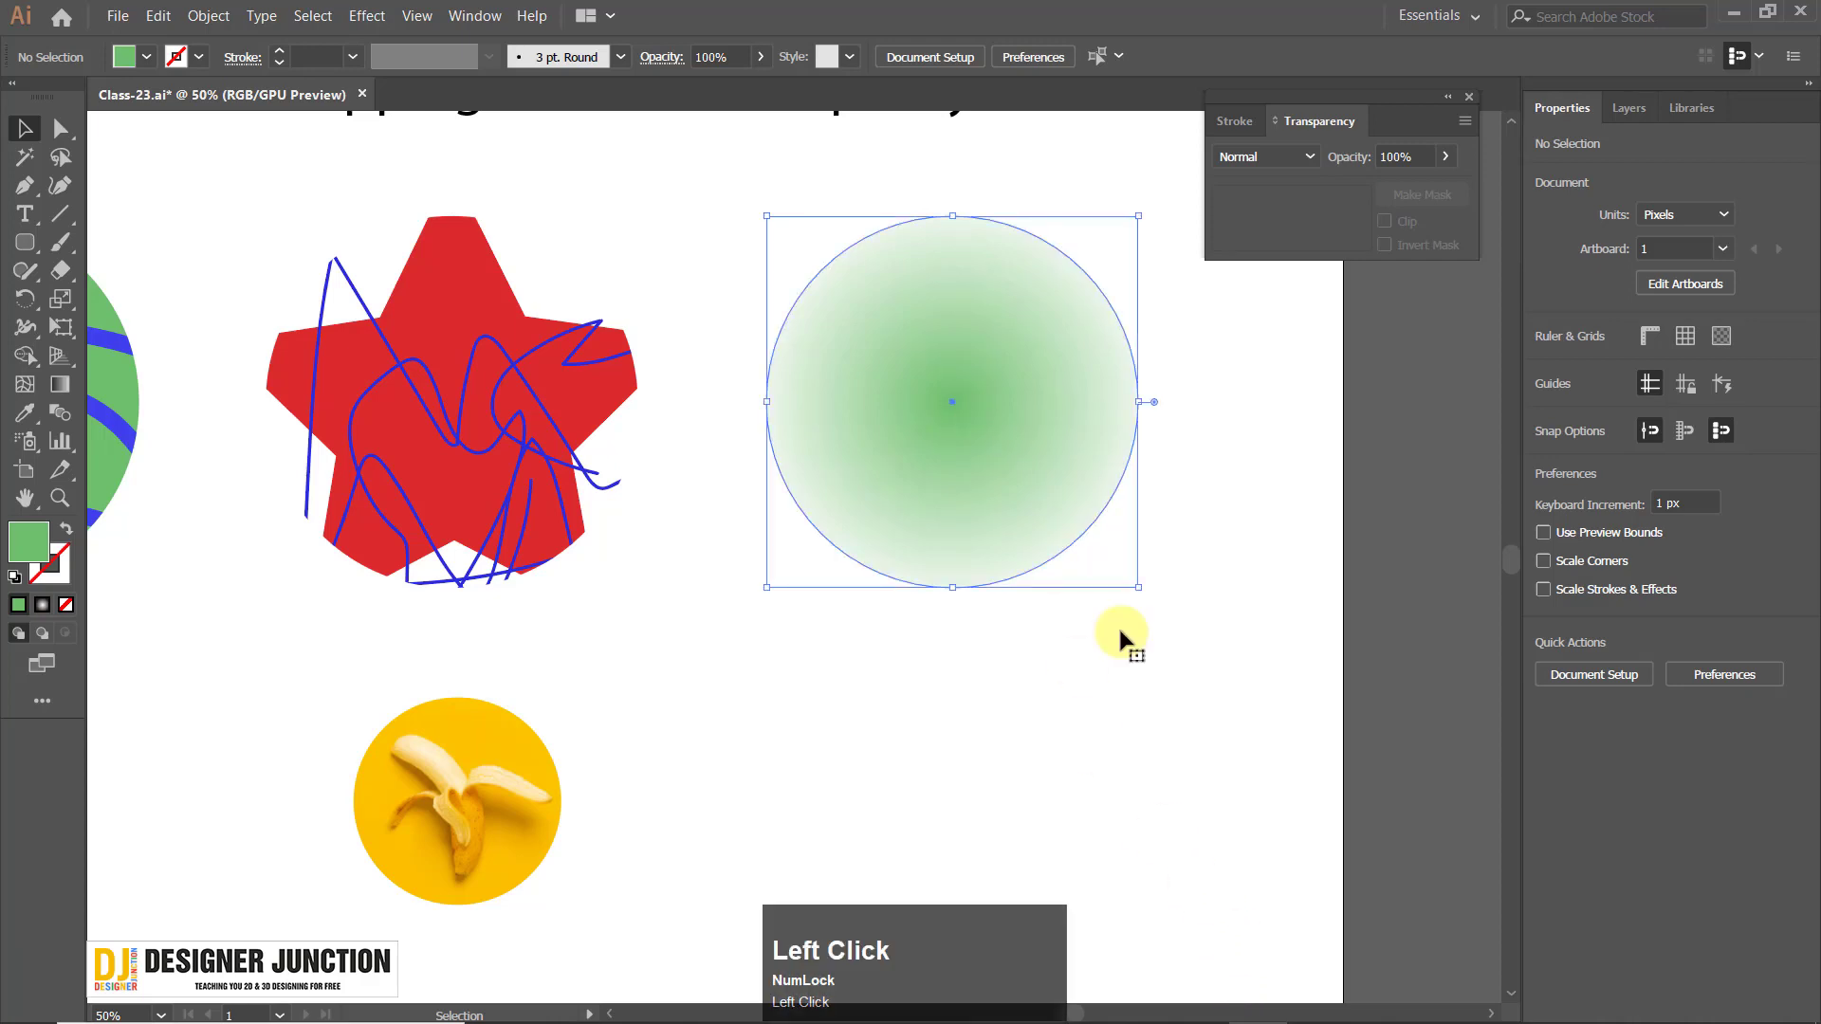
pyautogui.click(1122, 640)
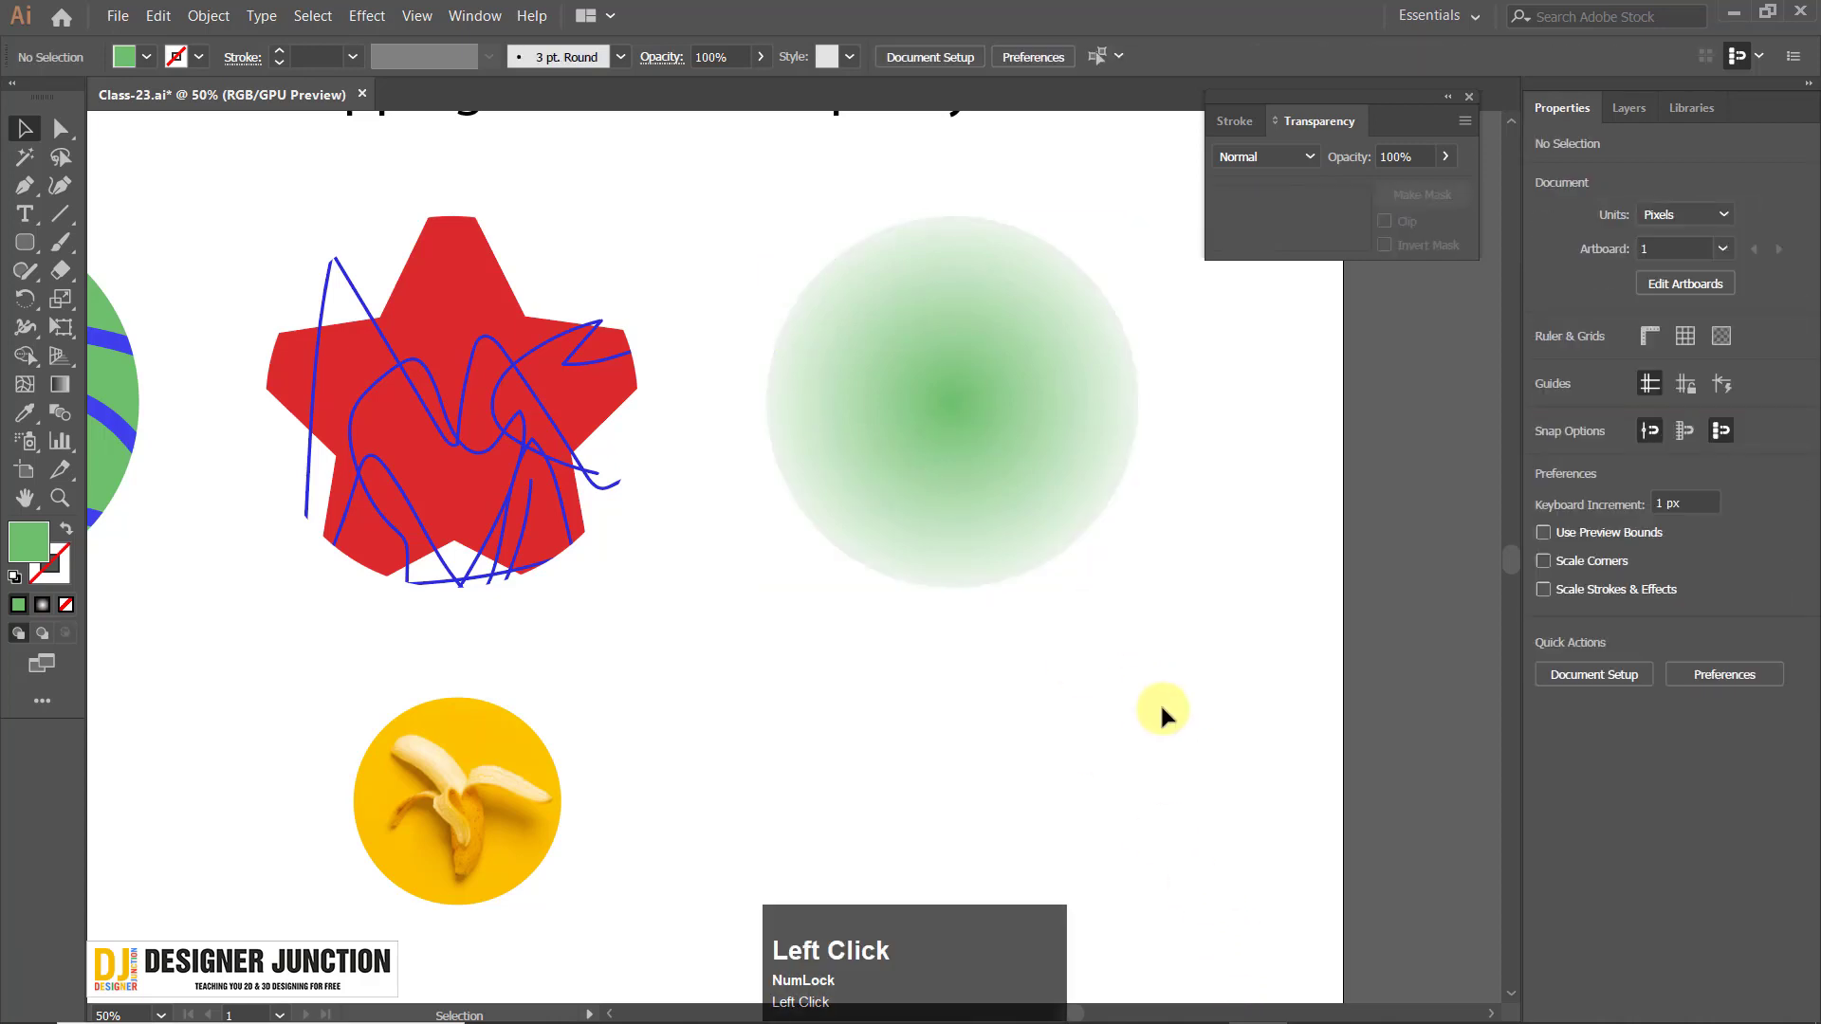
# Isolate the masked green circle, try enlarging it to about 458 px and shrinking it, and undo each resize.
pyautogui.doubleClick(1009, 366)
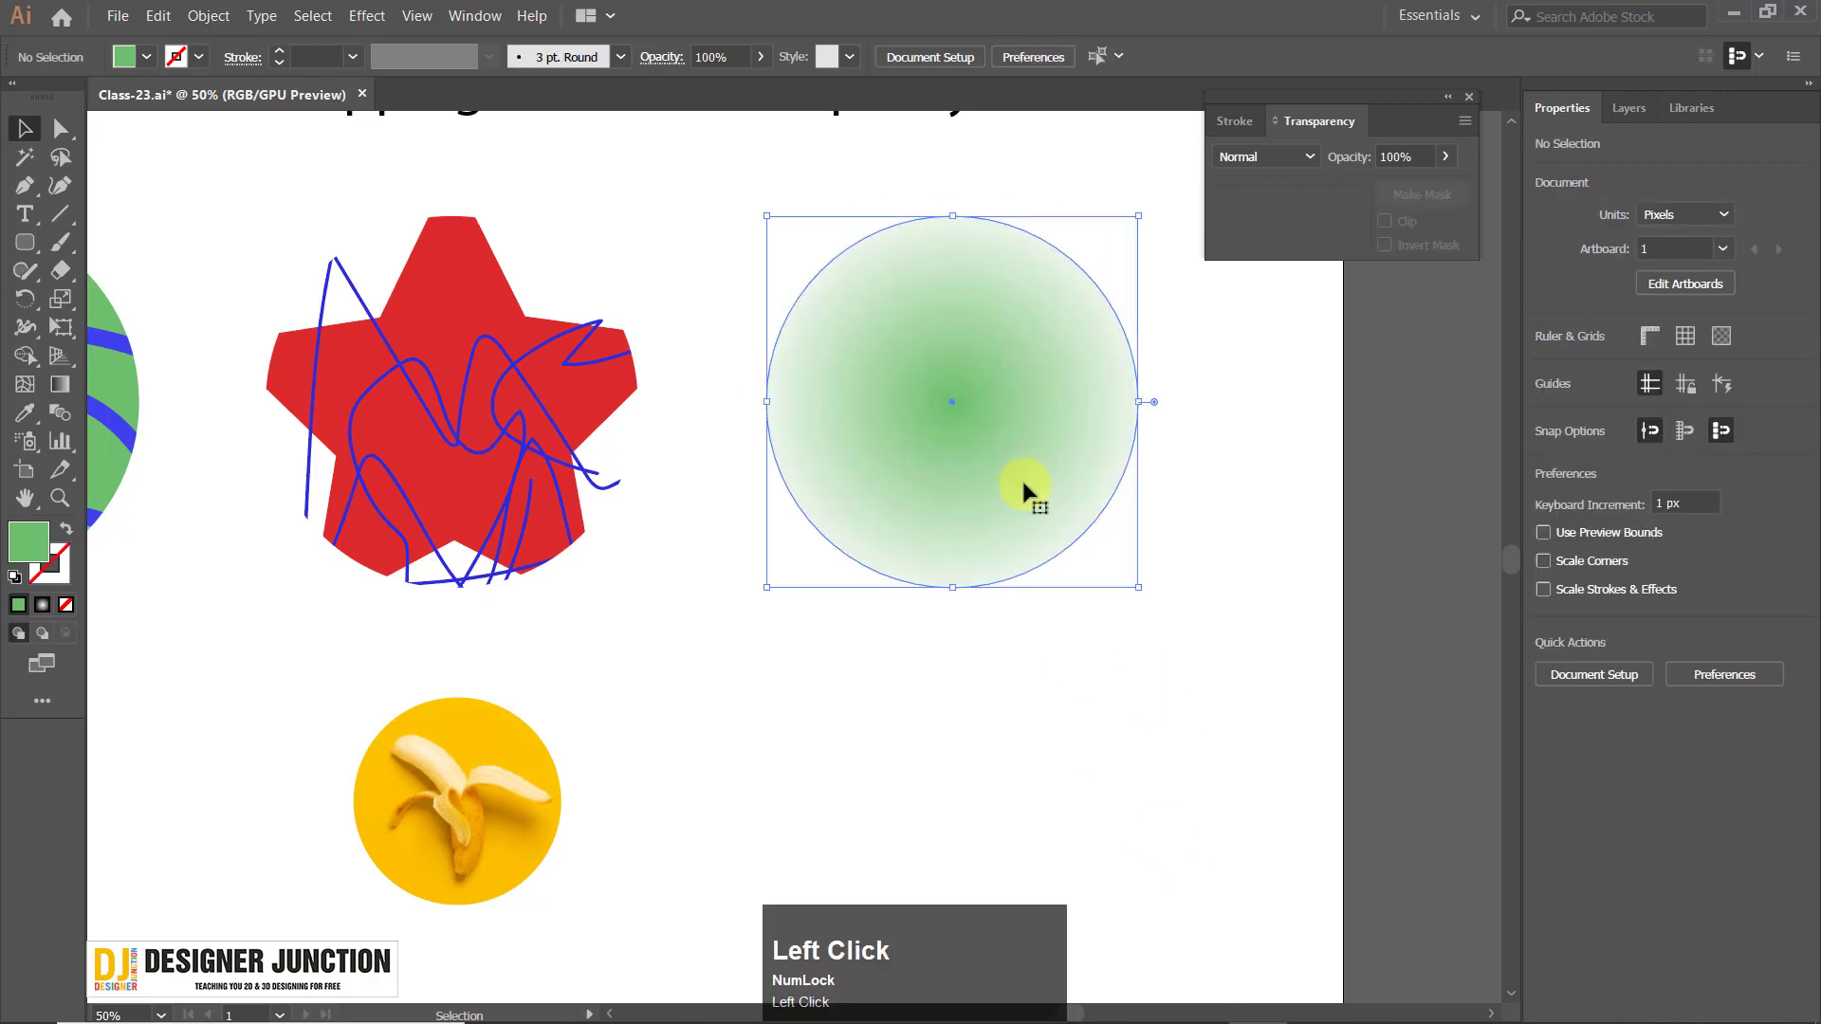
pyautogui.click(1288, 478)
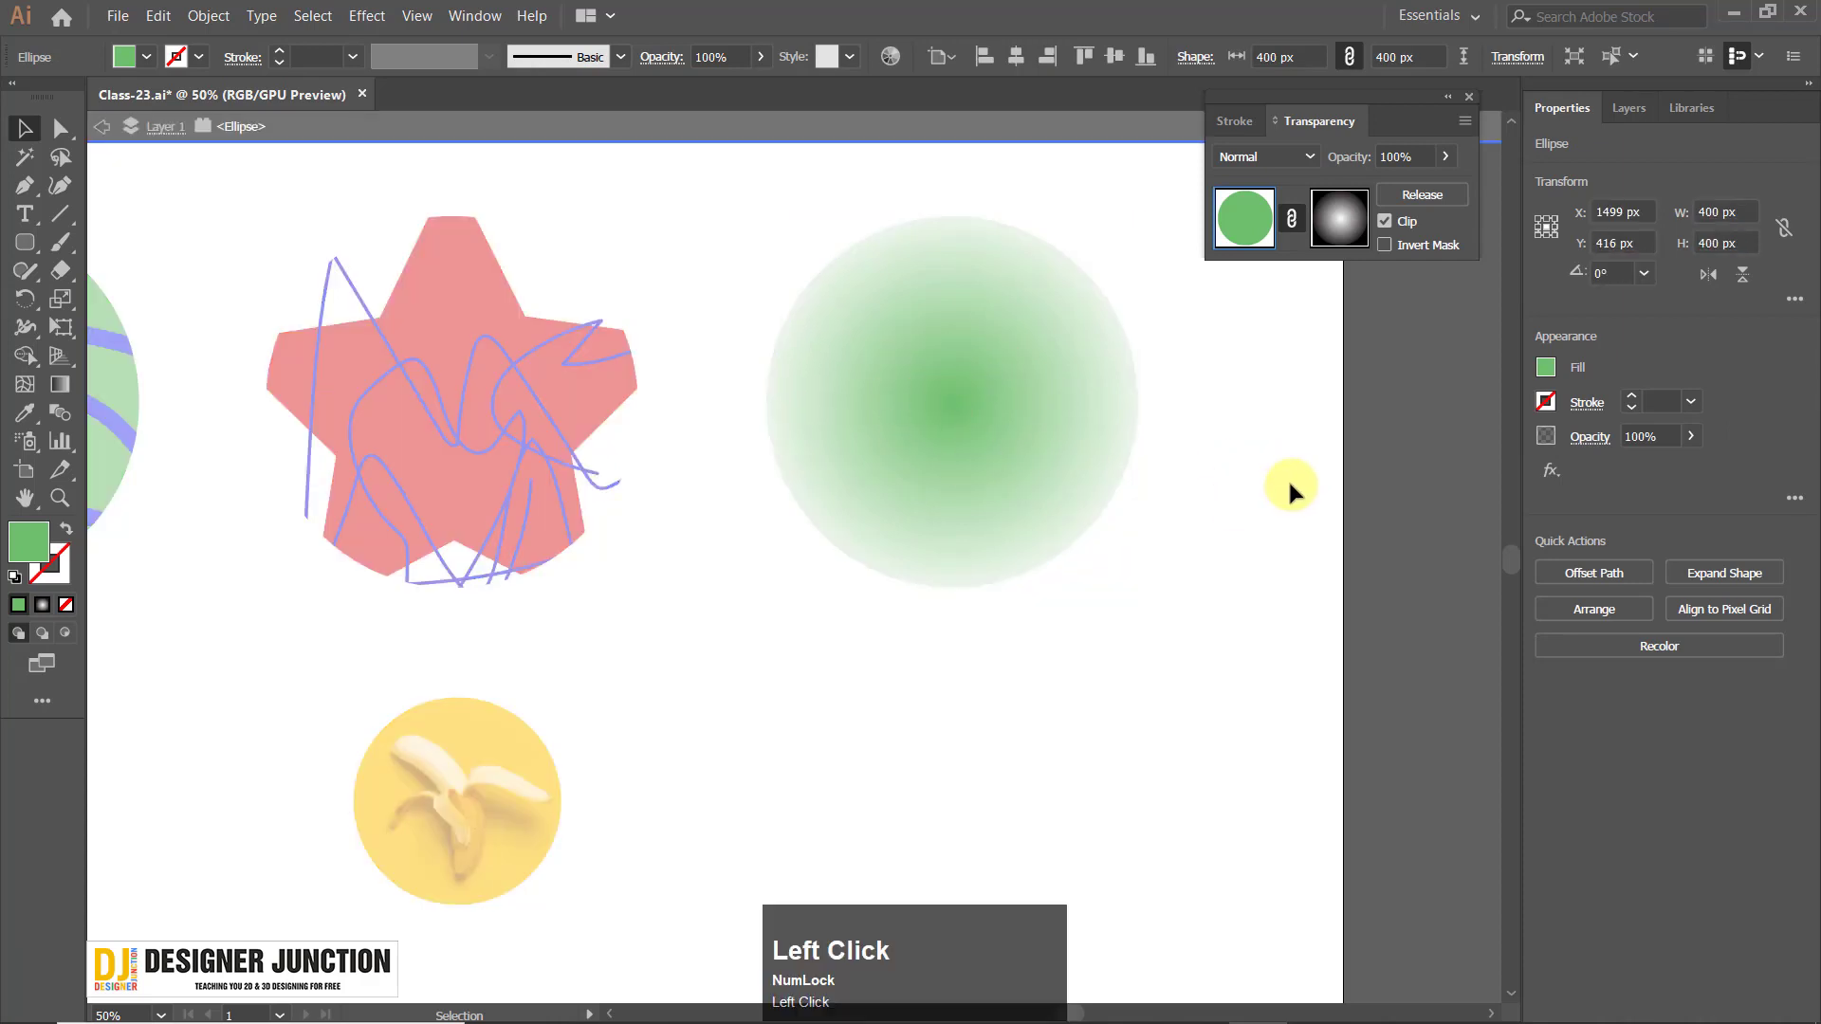
pyautogui.scroll(-1, 1022, 408)
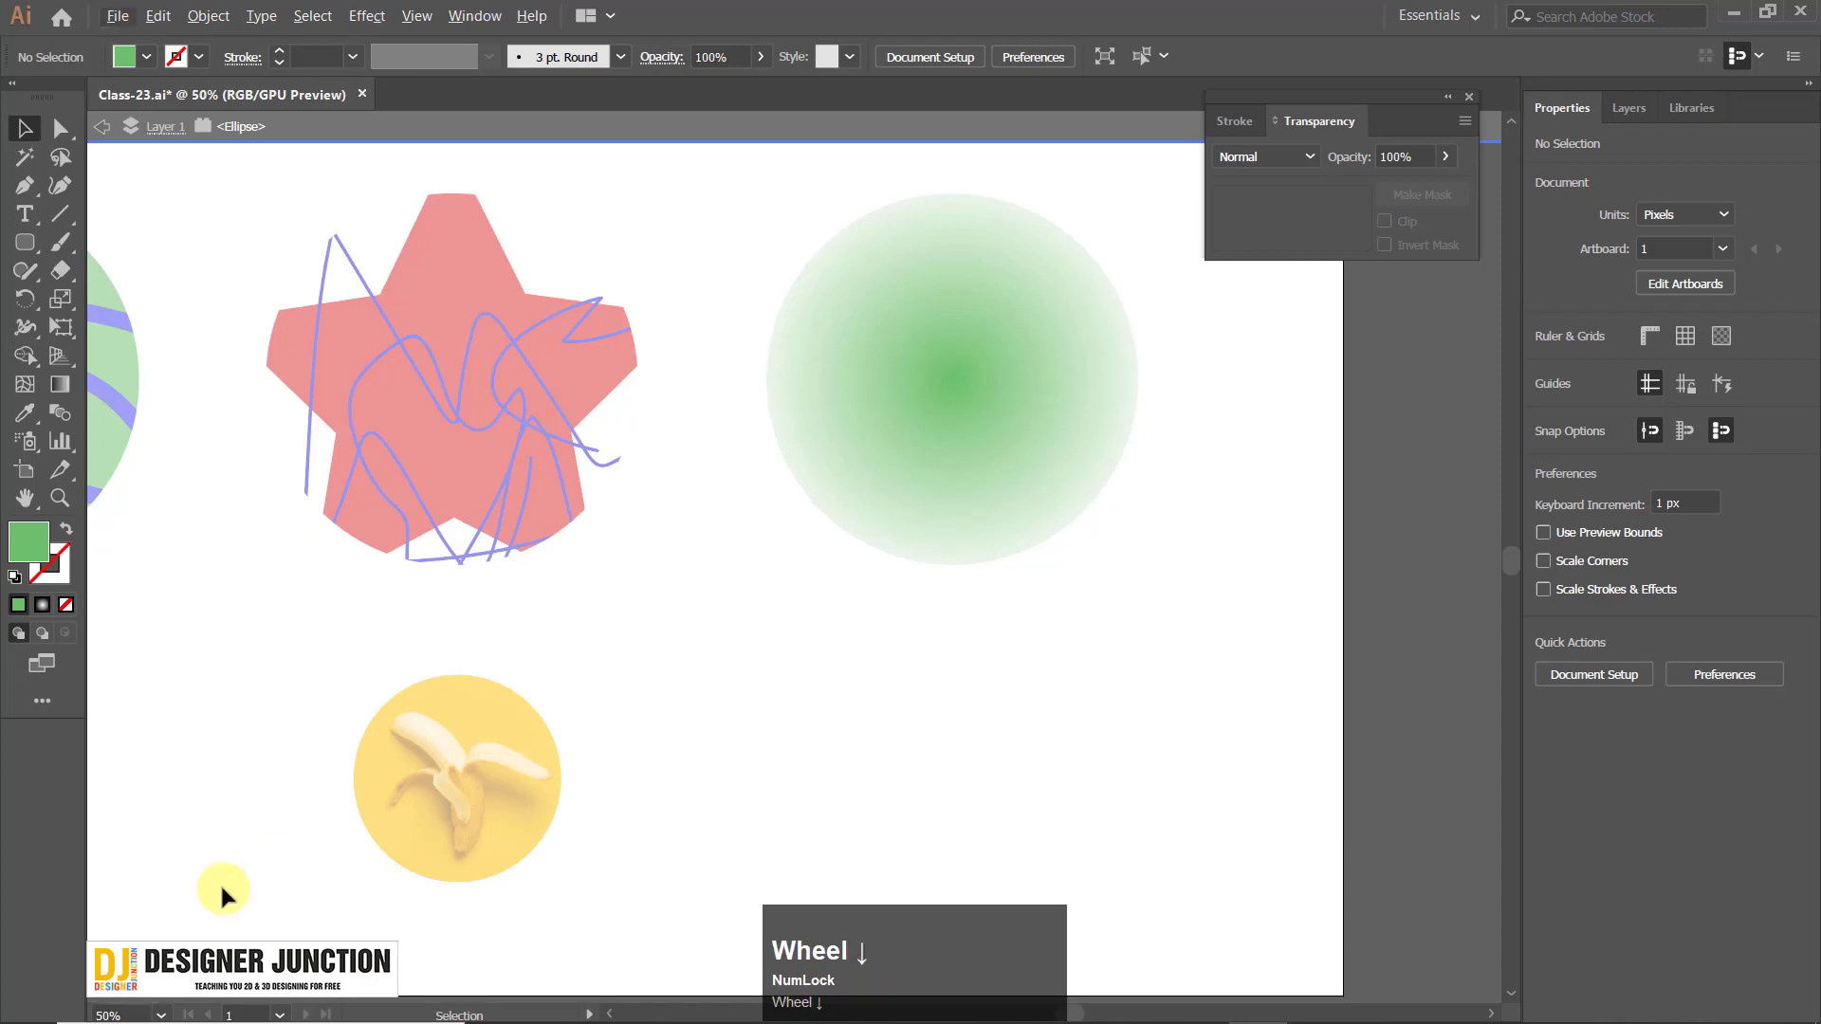
pyautogui.moveTo(396, 854); pyautogui.dragTo(453, 761)
pyautogui.click(1005, 324)
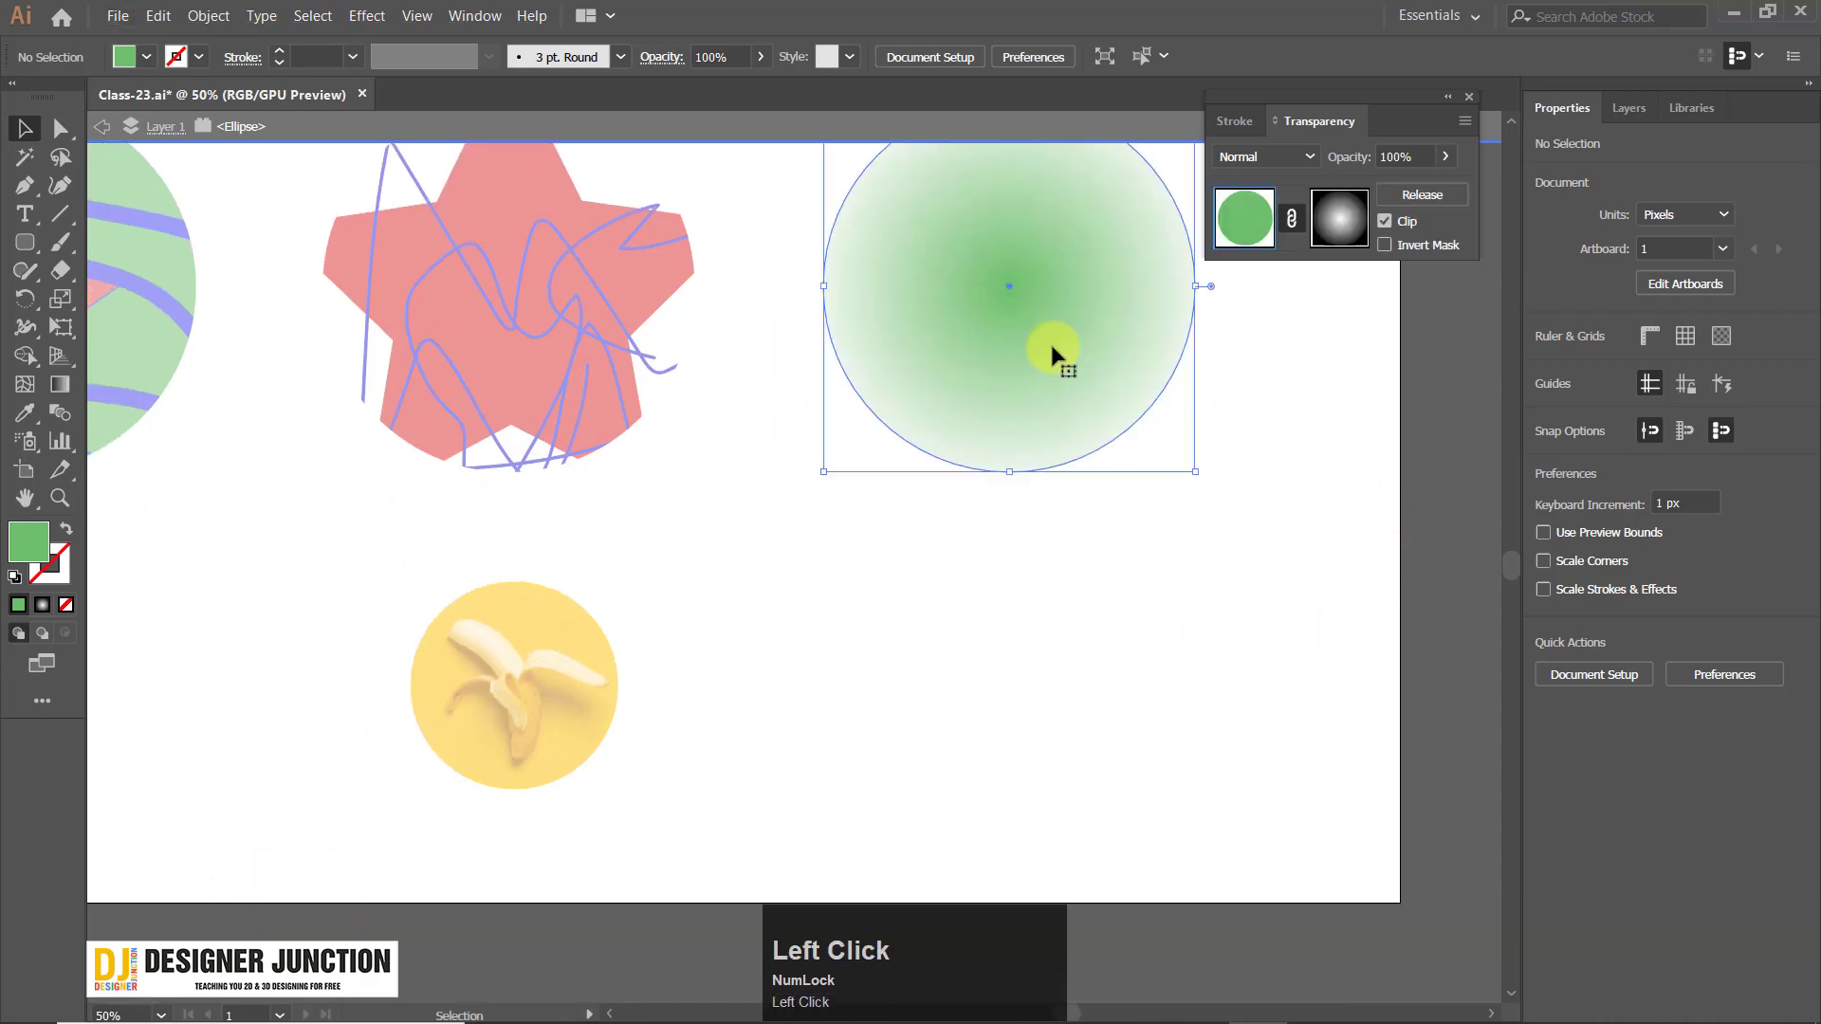
pyautogui.moveTo(1204, 483); pyautogui.dragTo(1184, 683)
pyautogui.hotkey('ctrl', 'z')
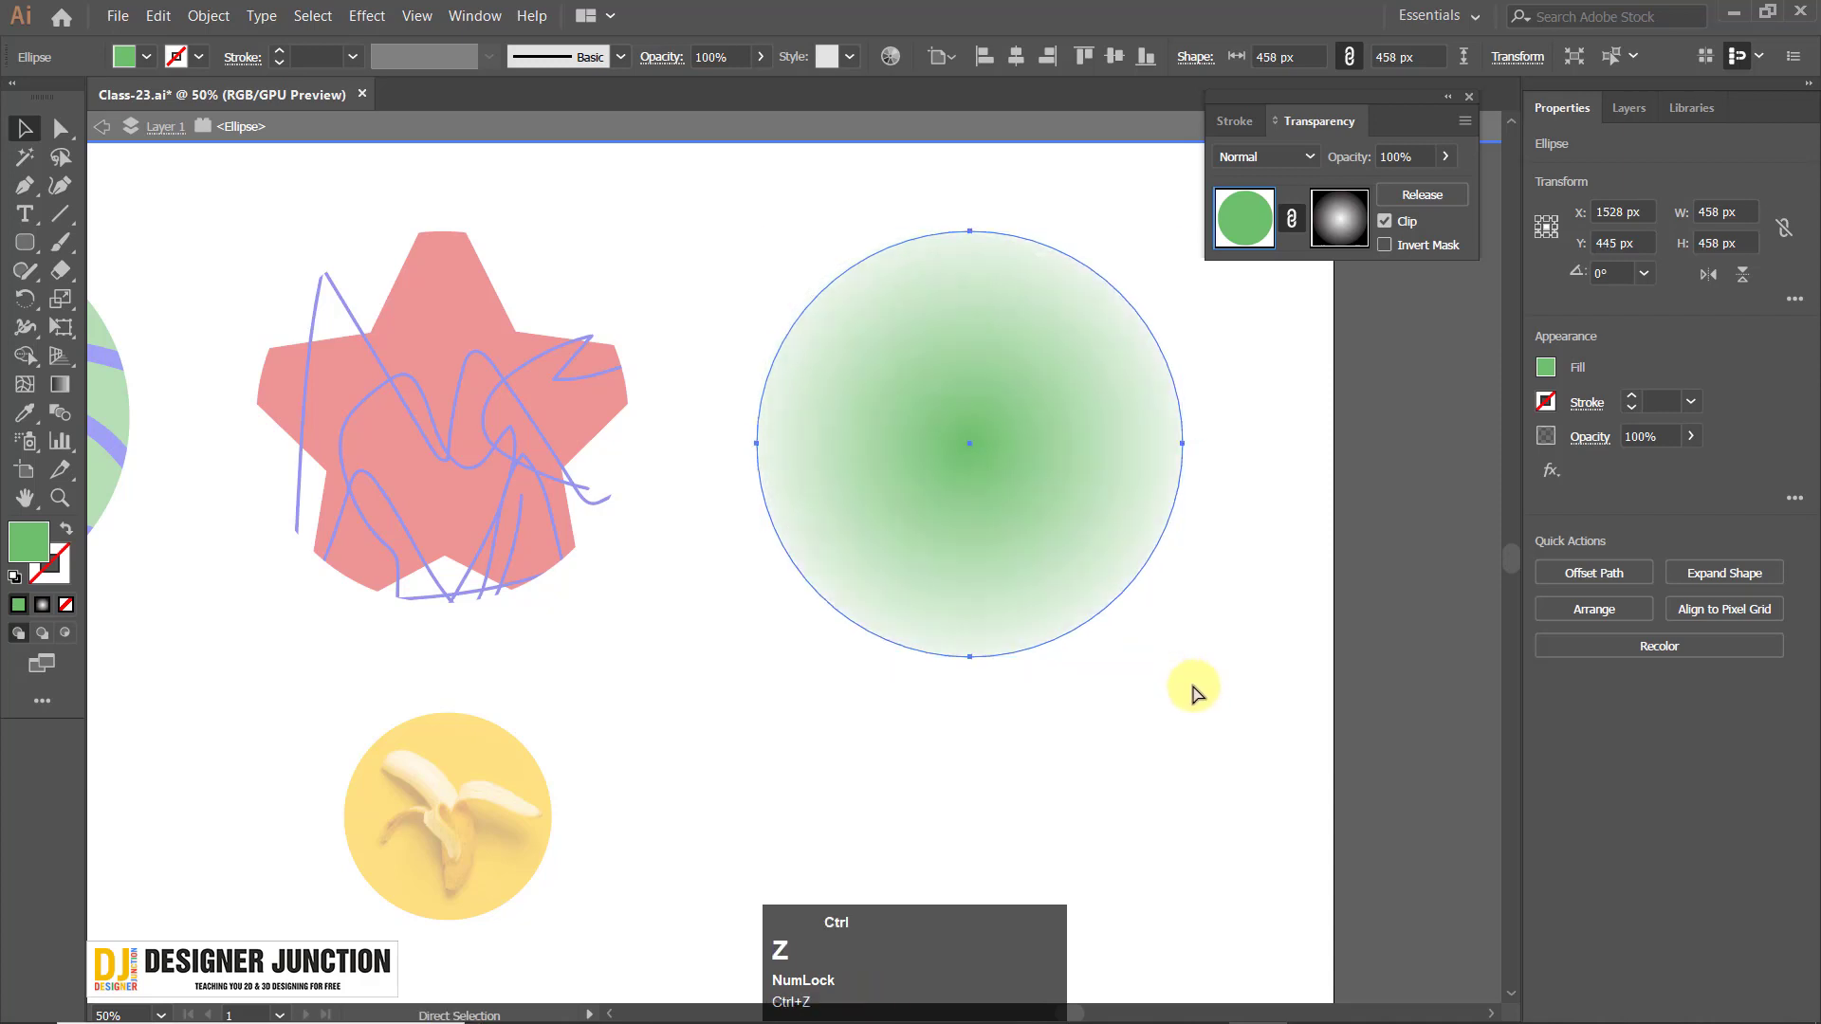
pyautogui.click(1122, 616)
pyautogui.moveTo(1129, 608); pyautogui.dragTo(1083, 556)
pyautogui.hotkey('ctrl', 'z')
# Open the opacity mask for editing, try shrinking its gradient circle to about 349 px and enlarging it, and undo both.
pyautogui.click(1335, 233)
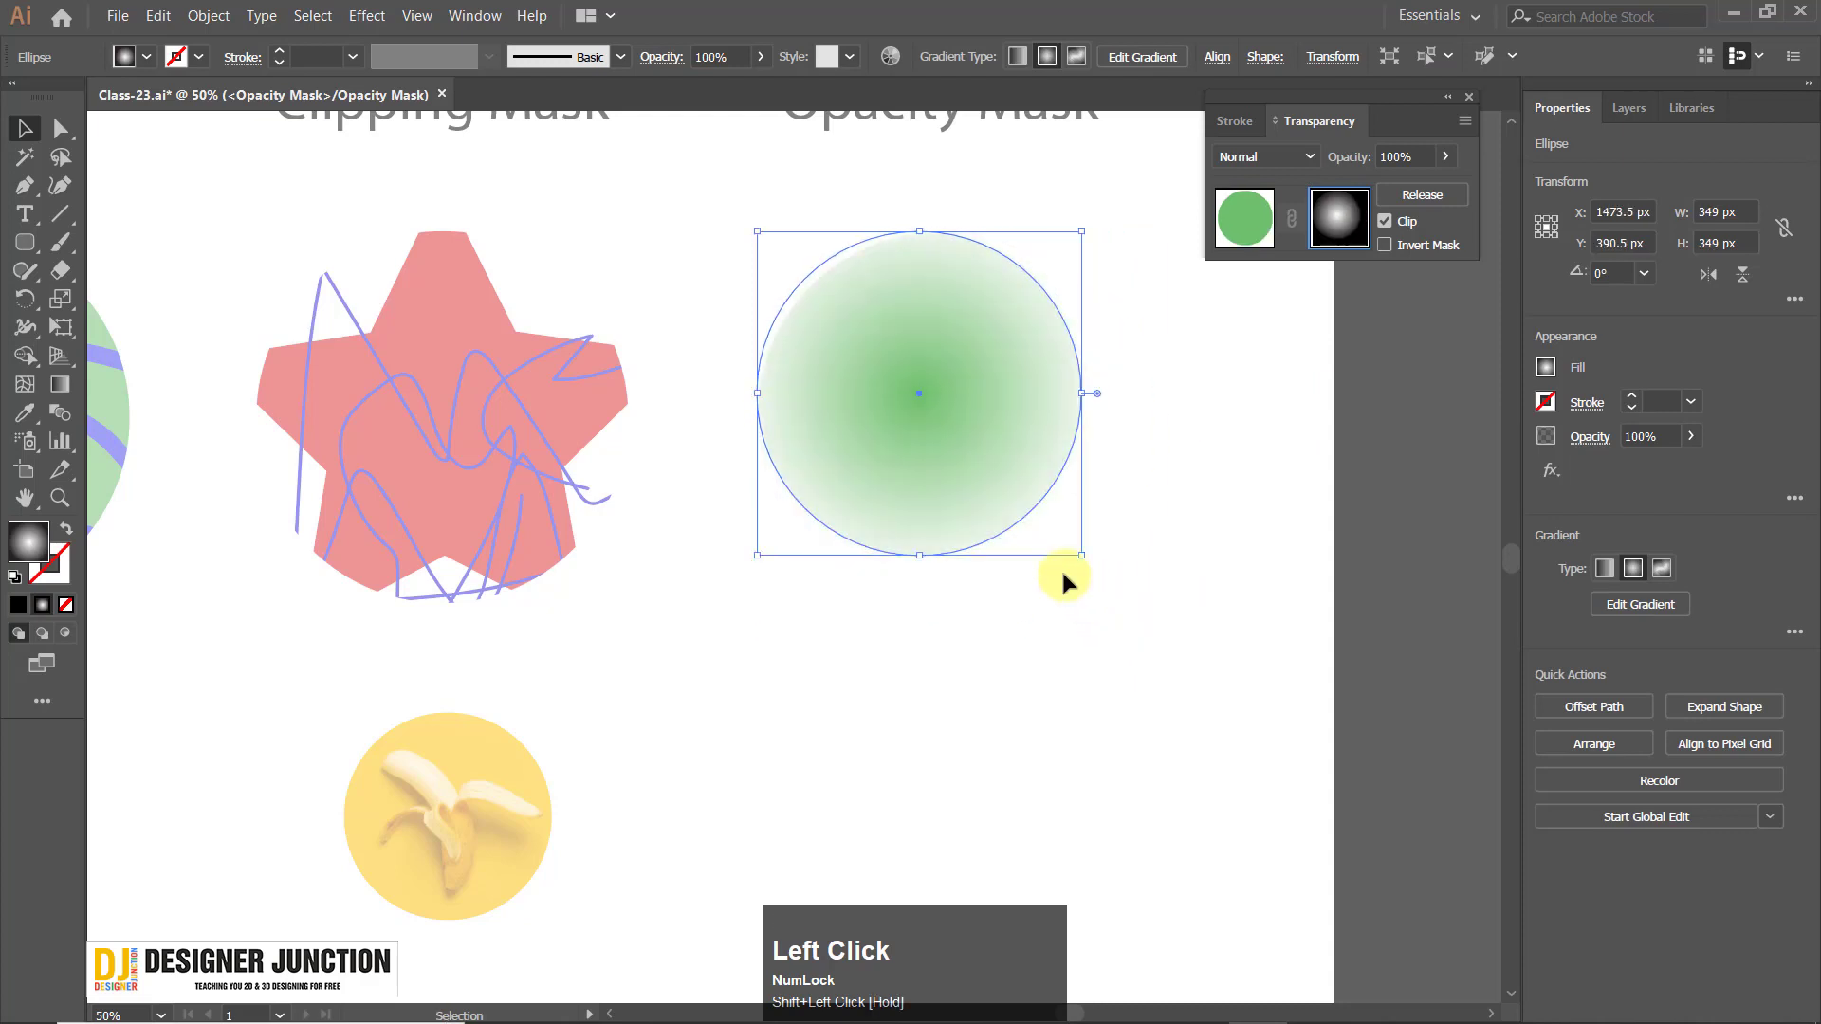
pyautogui.hotkey('ctrl', 'z')
pyautogui.click(1173, 626)
pyautogui.click(1014, 503)
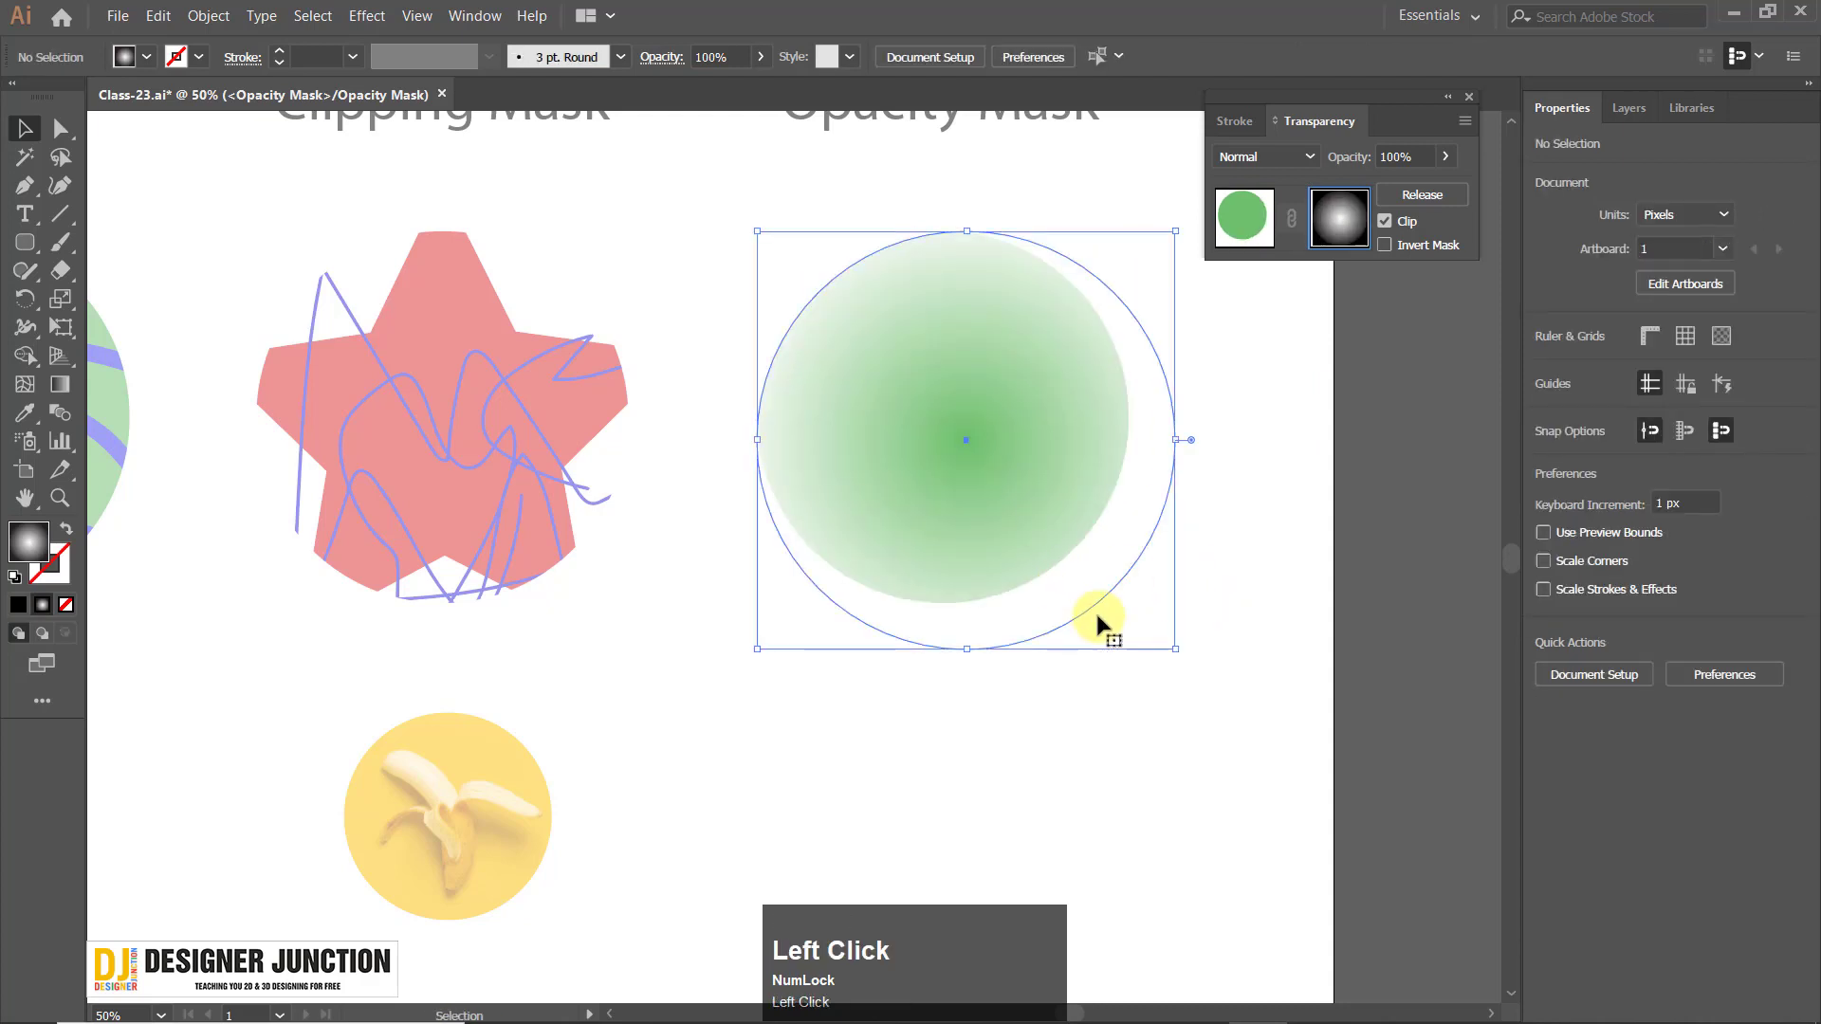
pyautogui.hotkey('ctrl', 'z')
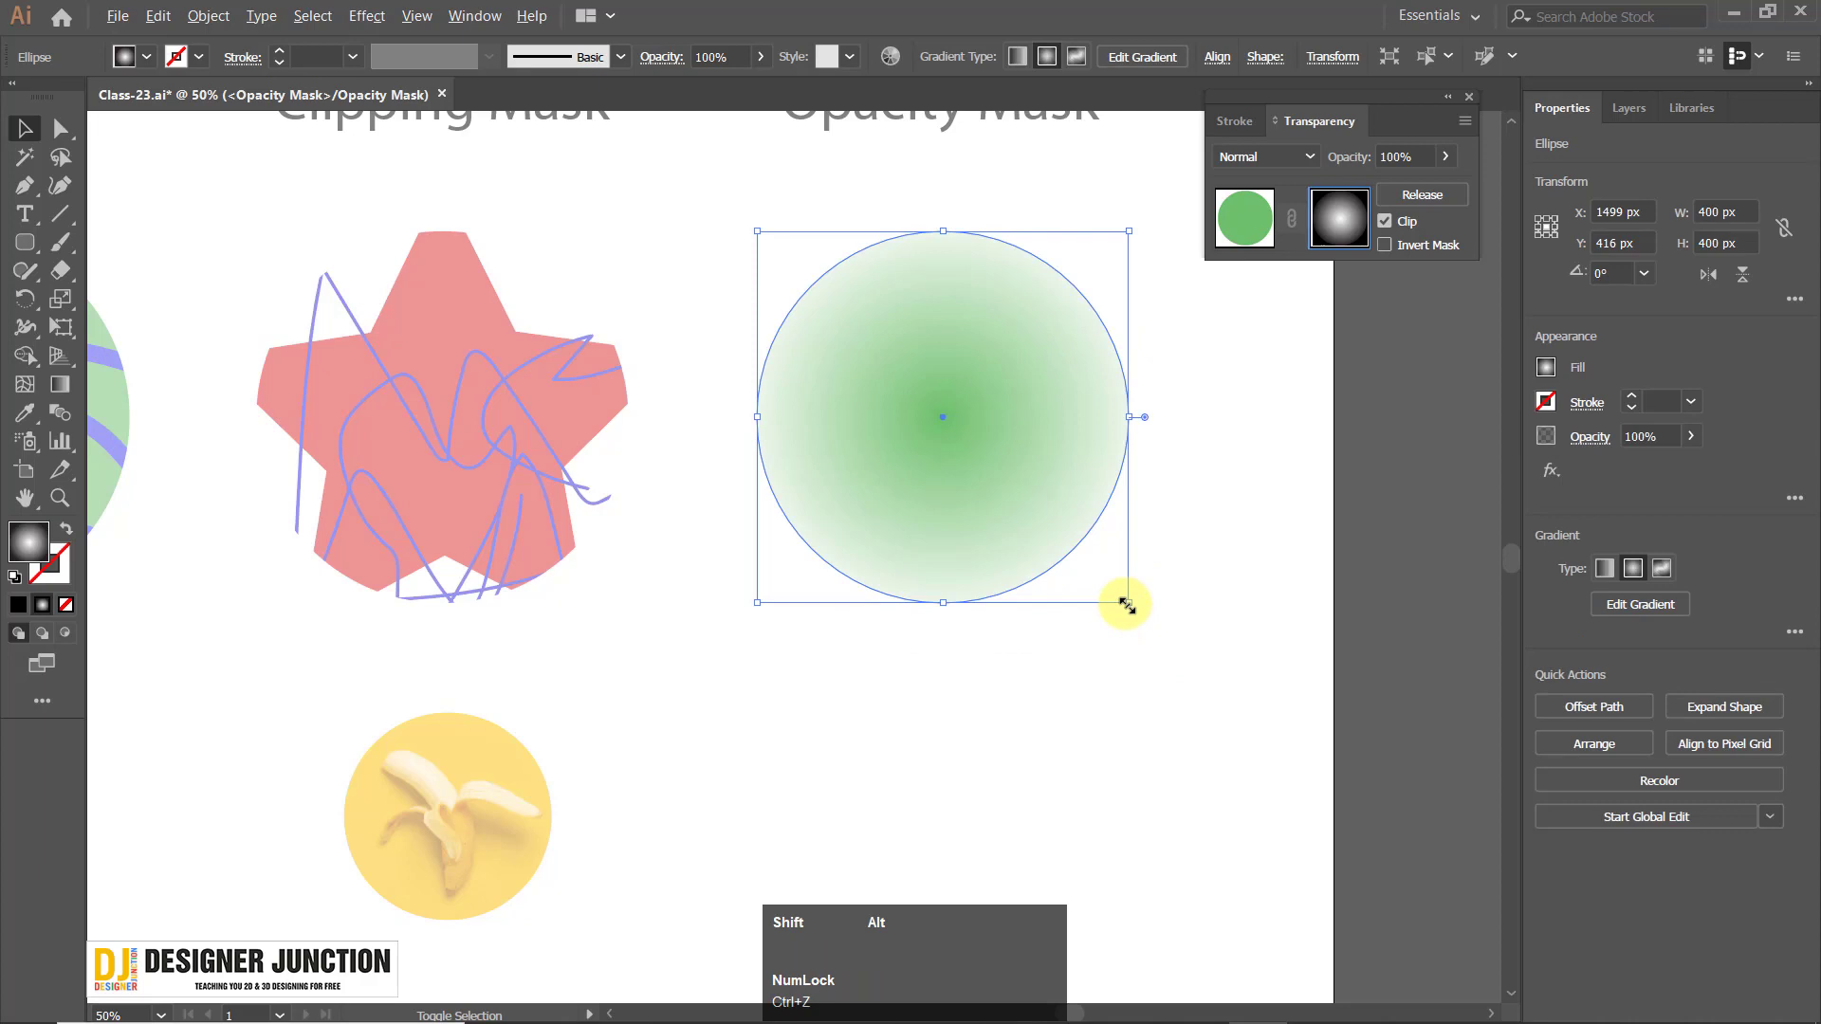
# Try scaling the mask's gradient circle about its centre, down to about 310 px and up beyond the green circle.
pyautogui.moveTo(1126, 604); pyautogui.dragTo(1087, 563)
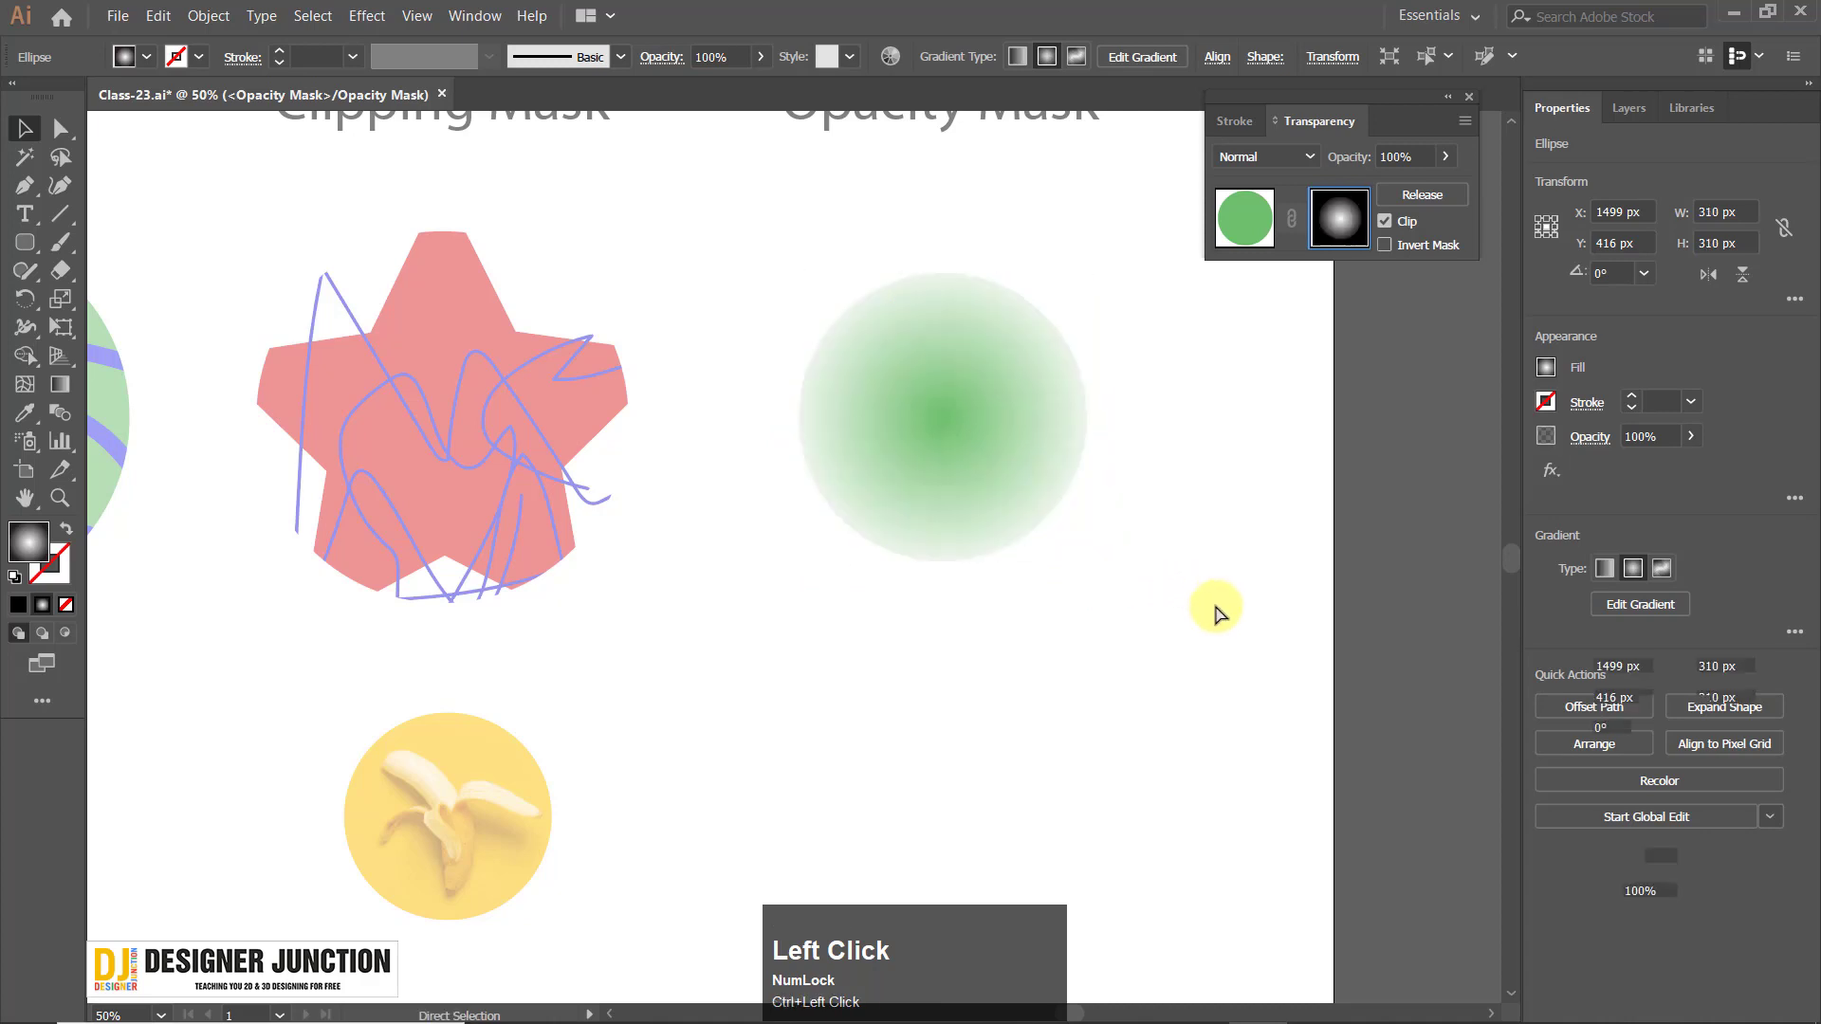
pyautogui.click(1169, 599)
pyautogui.click(939, 435)
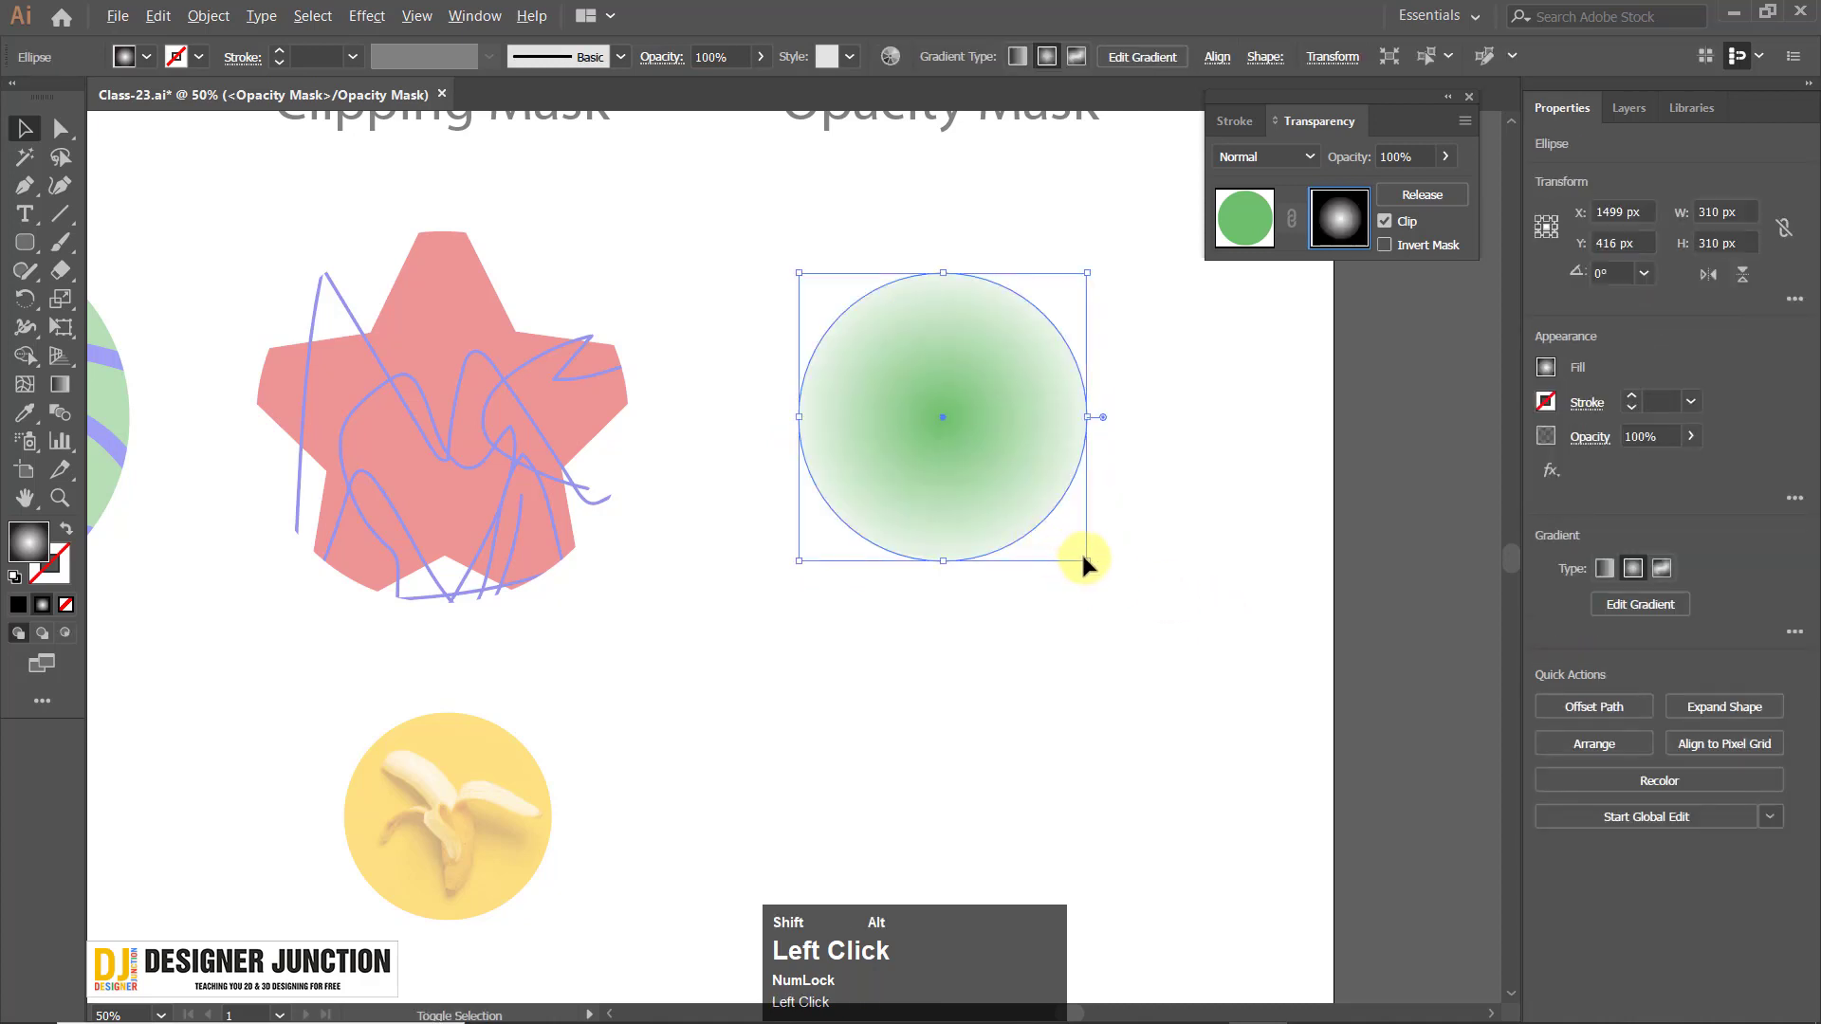
pyautogui.moveTo(1086, 555); pyautogui.dragTo(1215, 687)
pyautogui.click(1247, 712)
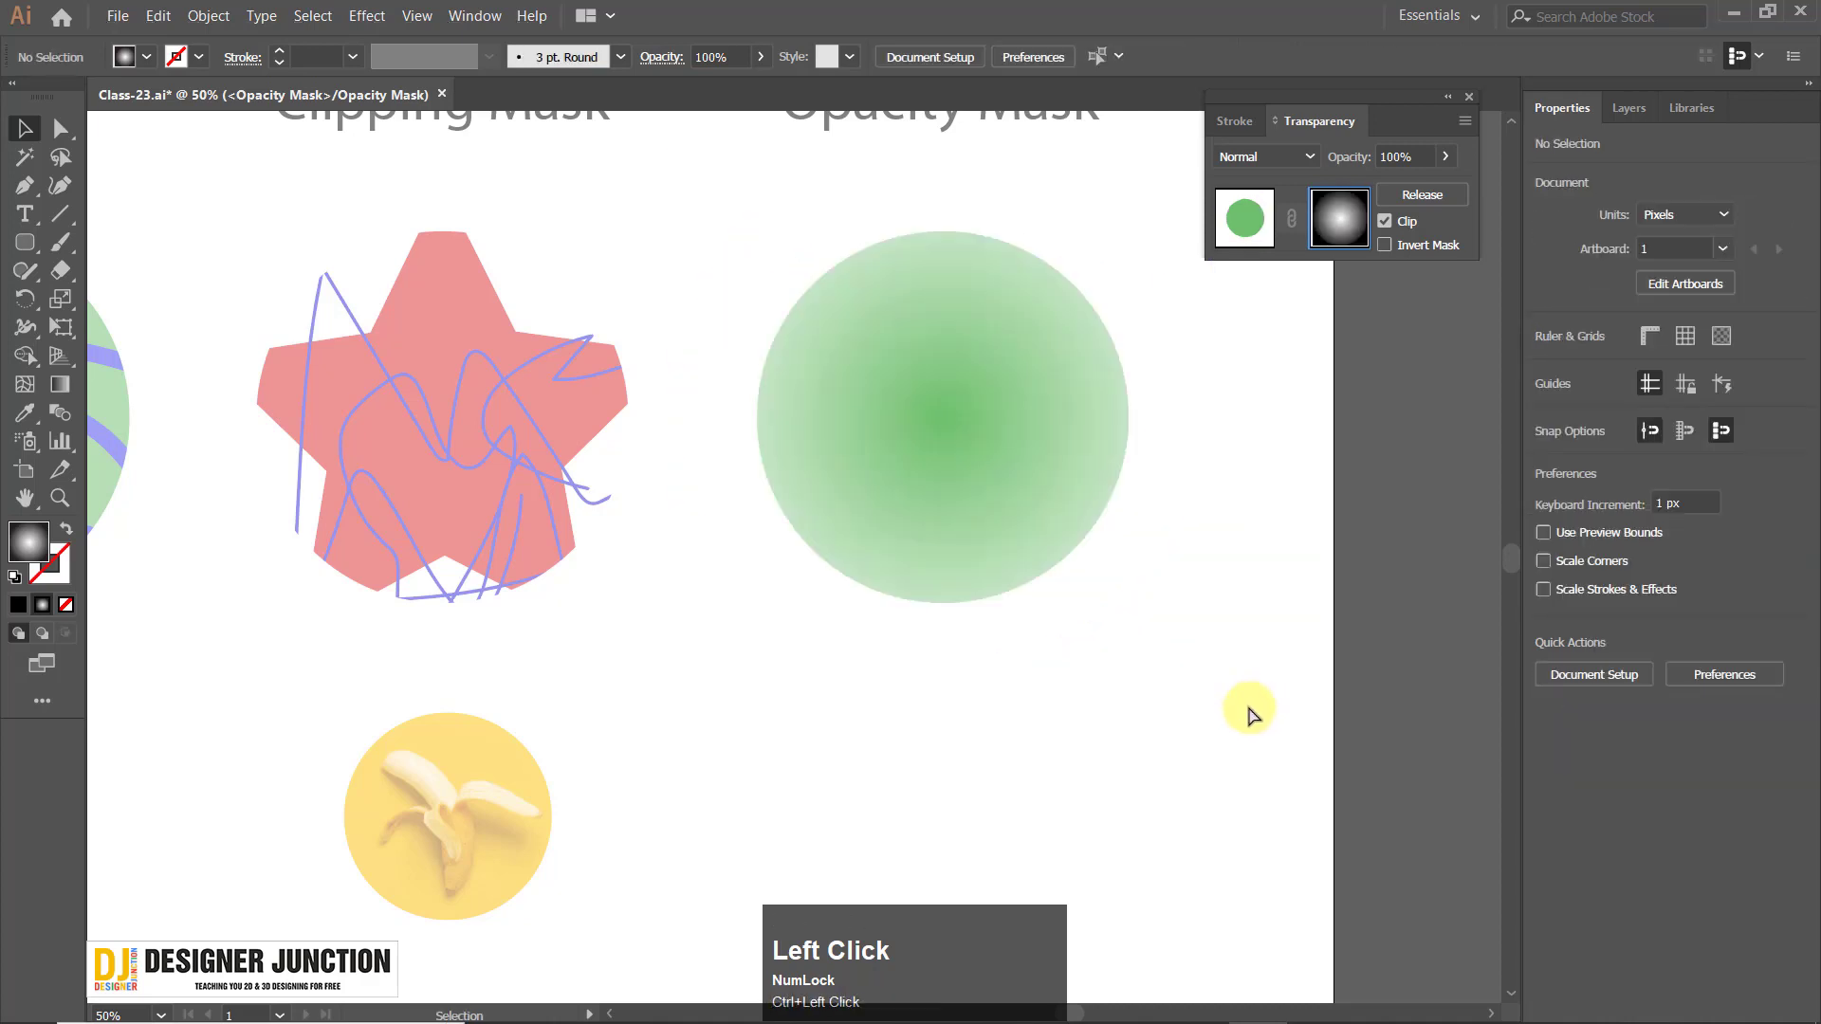
# Isolate the masked green circle, shrink it slightly together with its mask, and exit isolation.
pyautogui.scroll(-3, 987, 556)
pyautogui.scroll(1, 977, 557)
pyautogui.scroll(1, 749, 585)
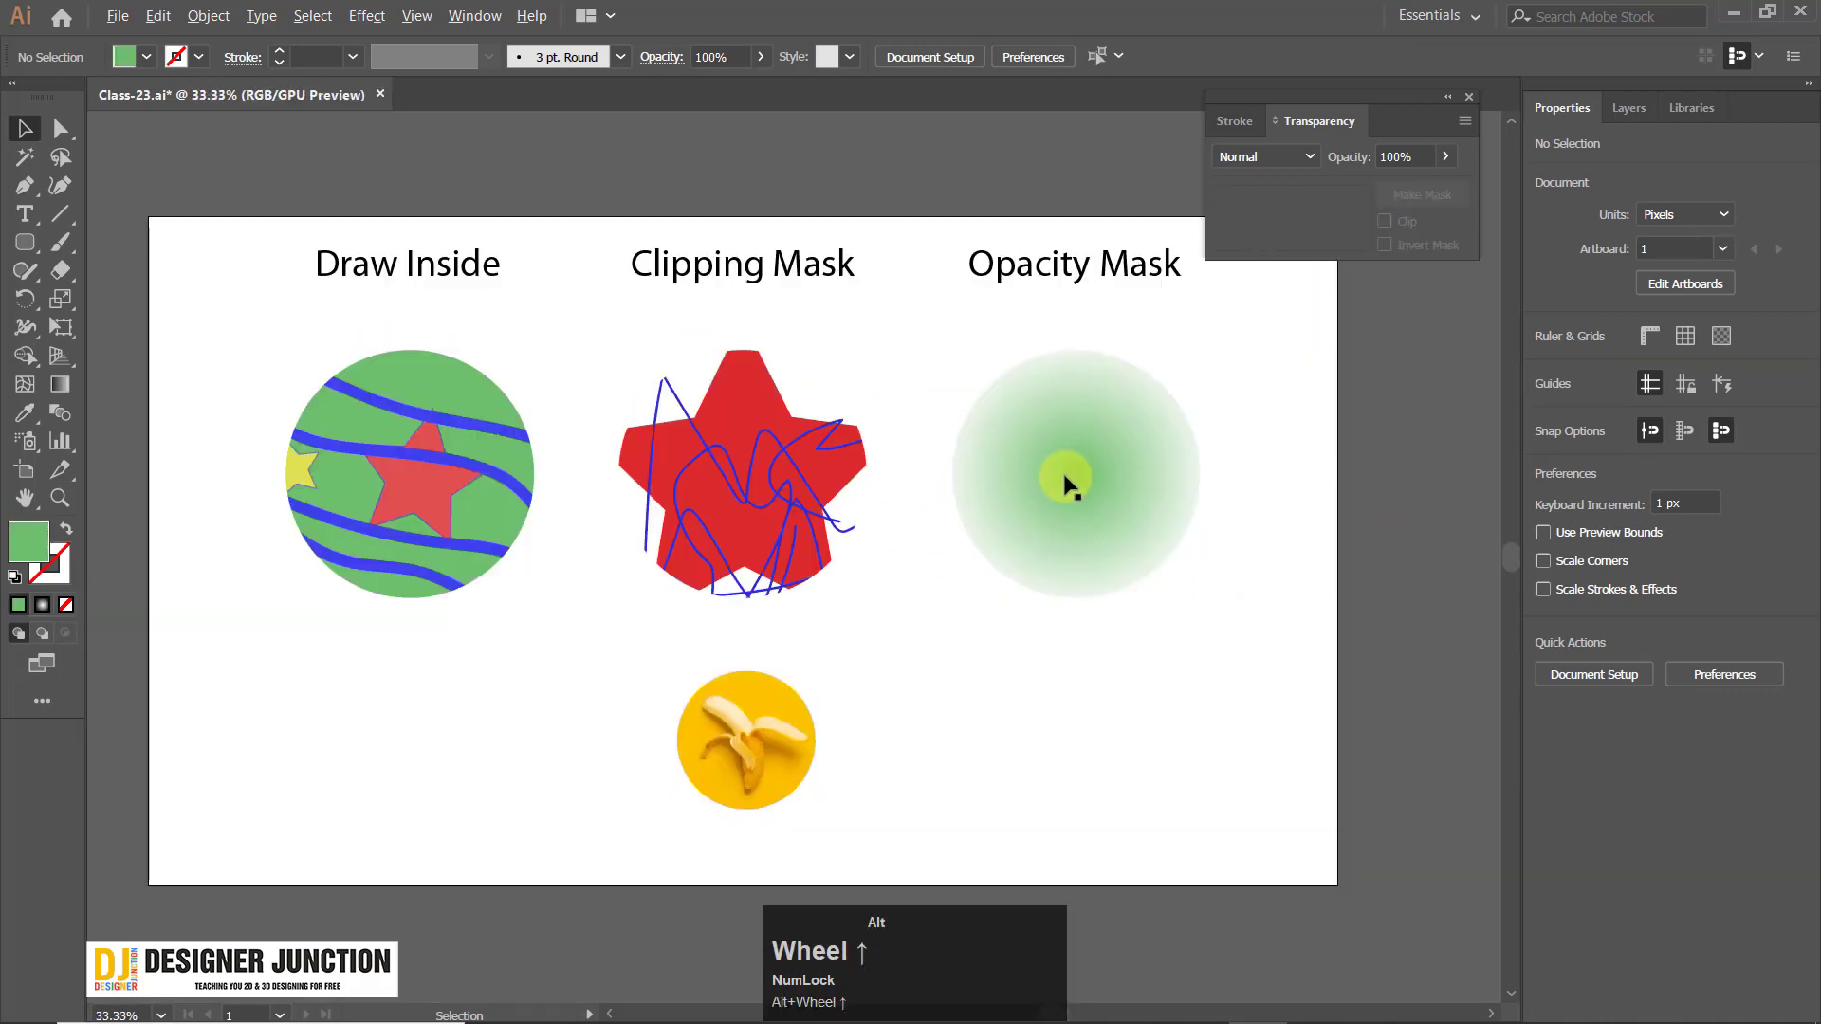
pyautogui.click(939, 618)
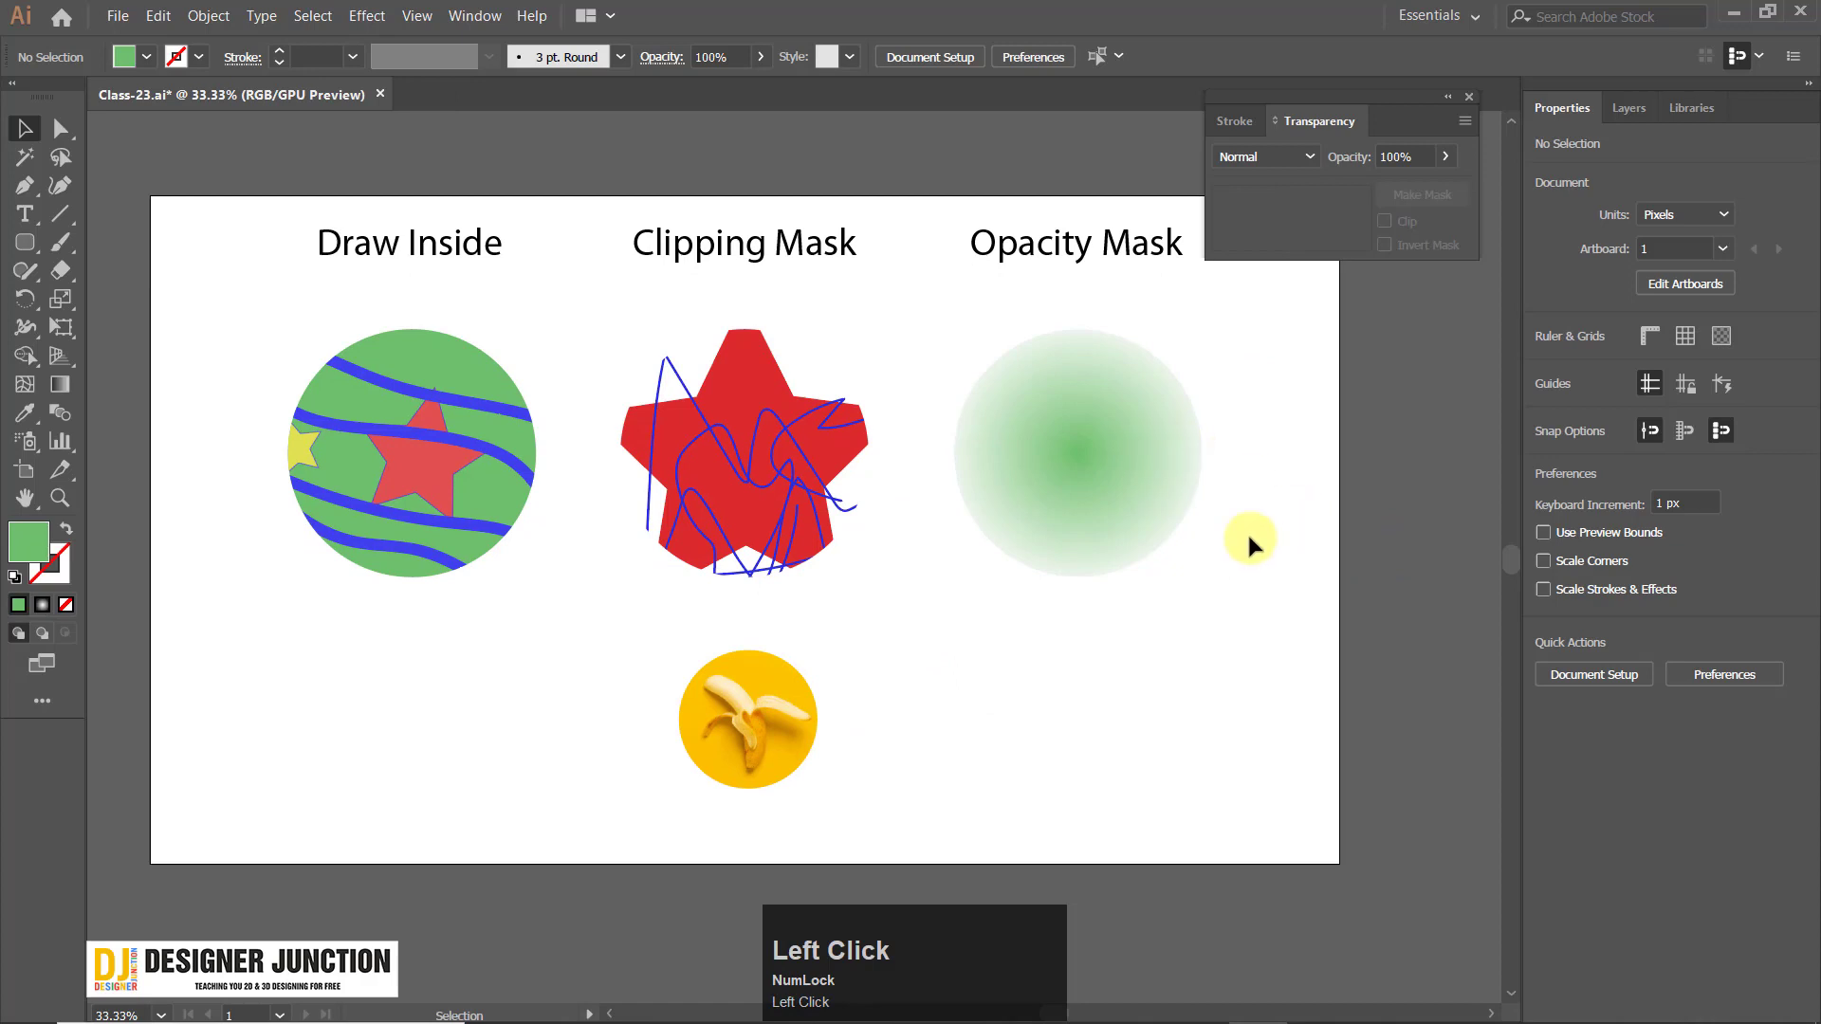
pyautogui.click(1080, 453)
pyautogui.doubleClick(1103, 484)
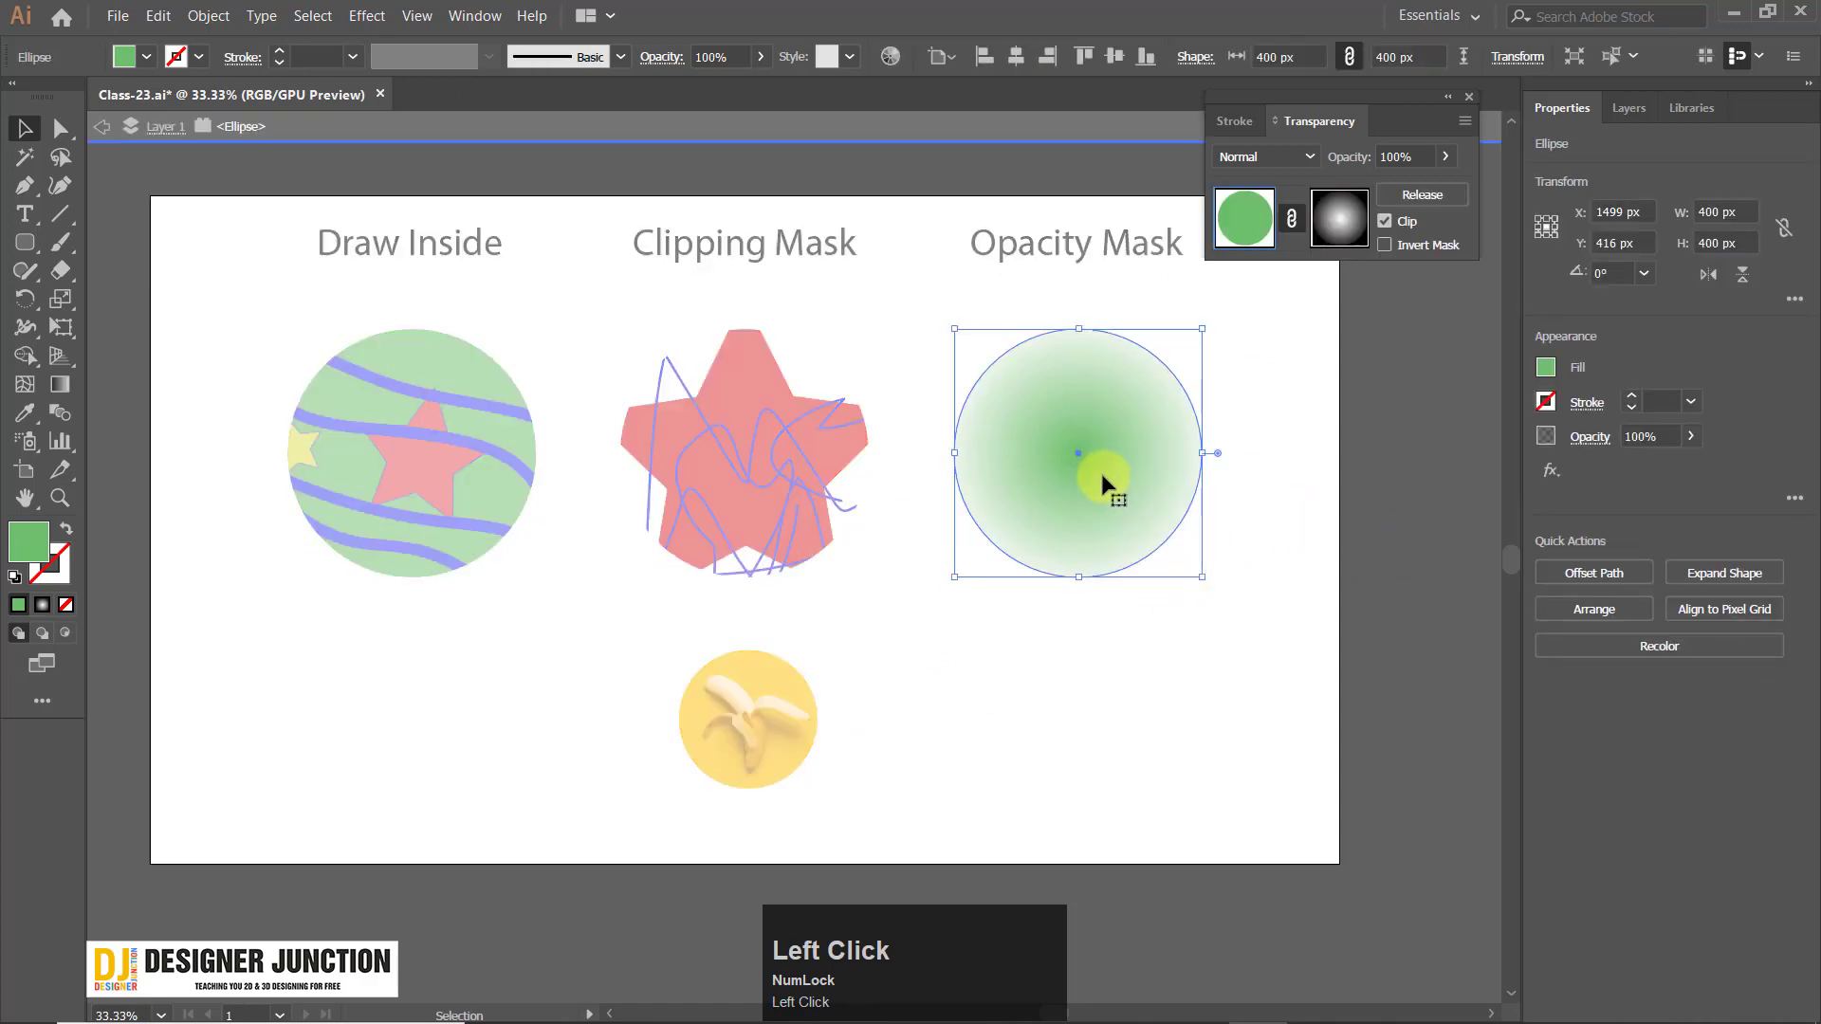
pyautogui.moveTo(1219, 597)
pyautogui.mouseDown()
pyautogui.moveTo(1295, 709)
pyautogui.moveTo(1219, 570)
pyautogui.mouseUp()
pyautogui.doubleClick(1427, 561)
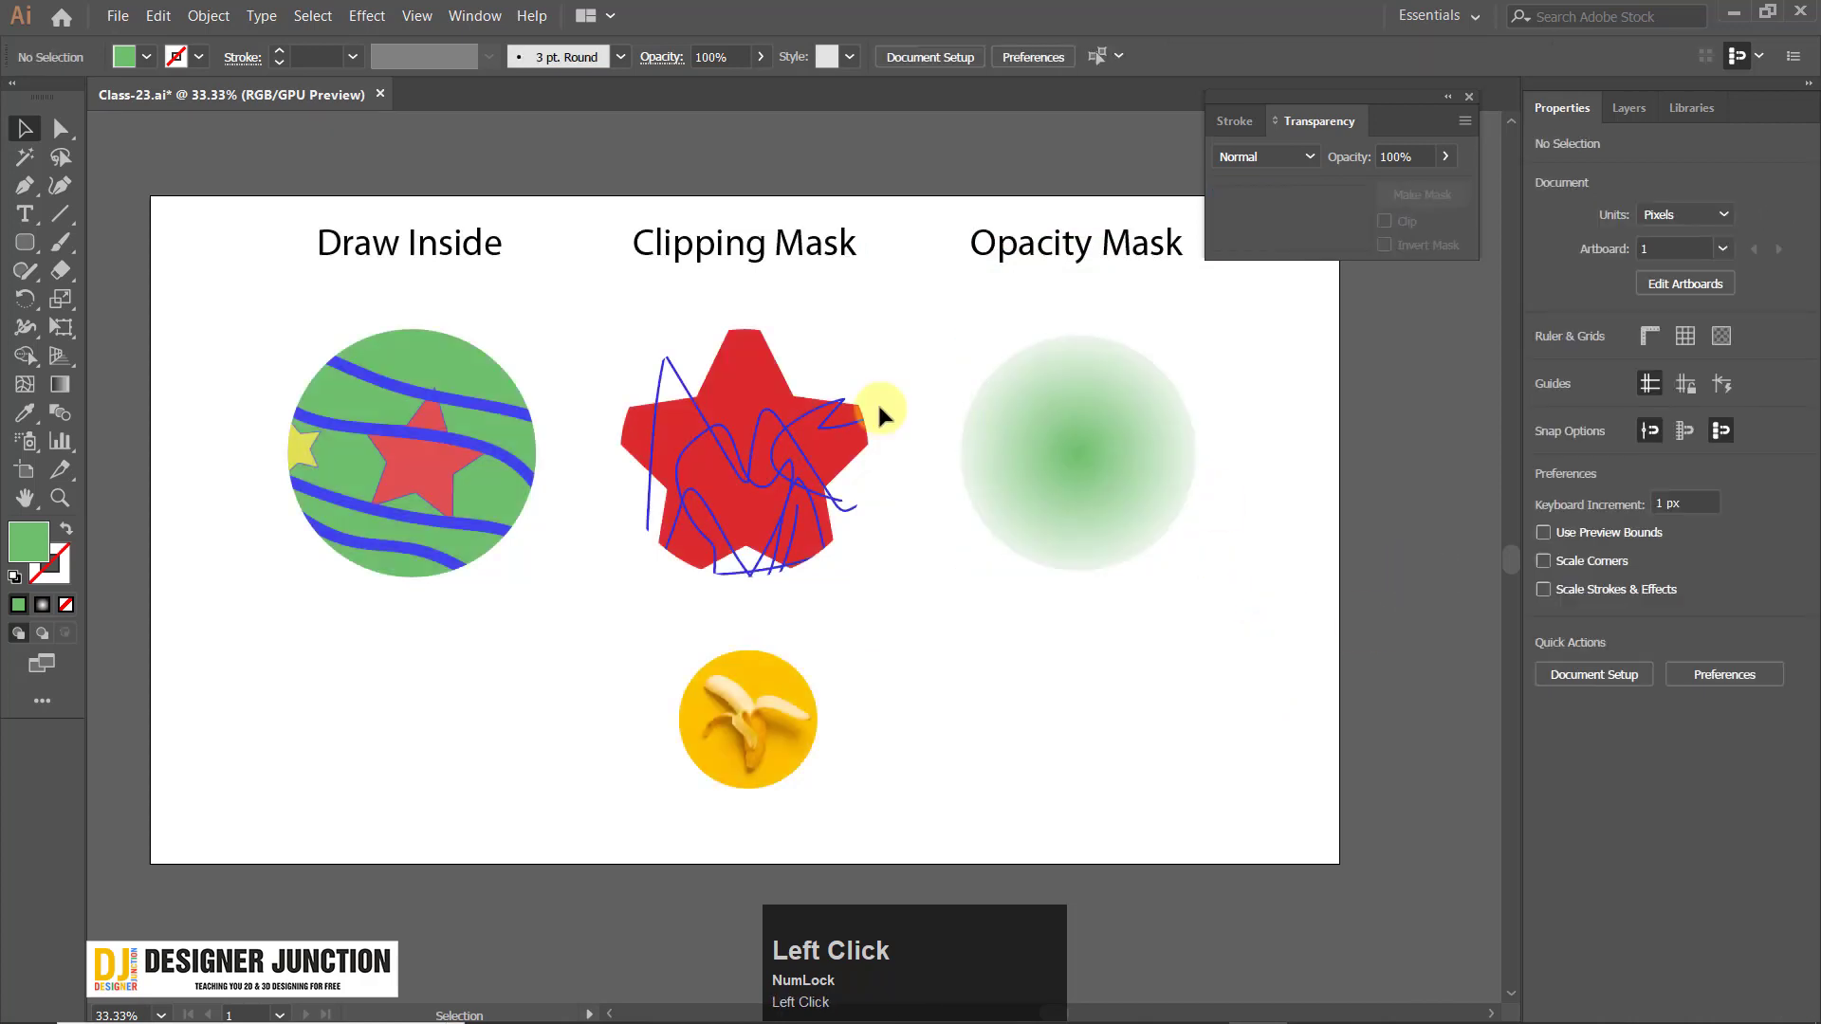
# Copy the circular banana image and place the duplicate below the masked green circle.
pyautogui.click(761, 729)
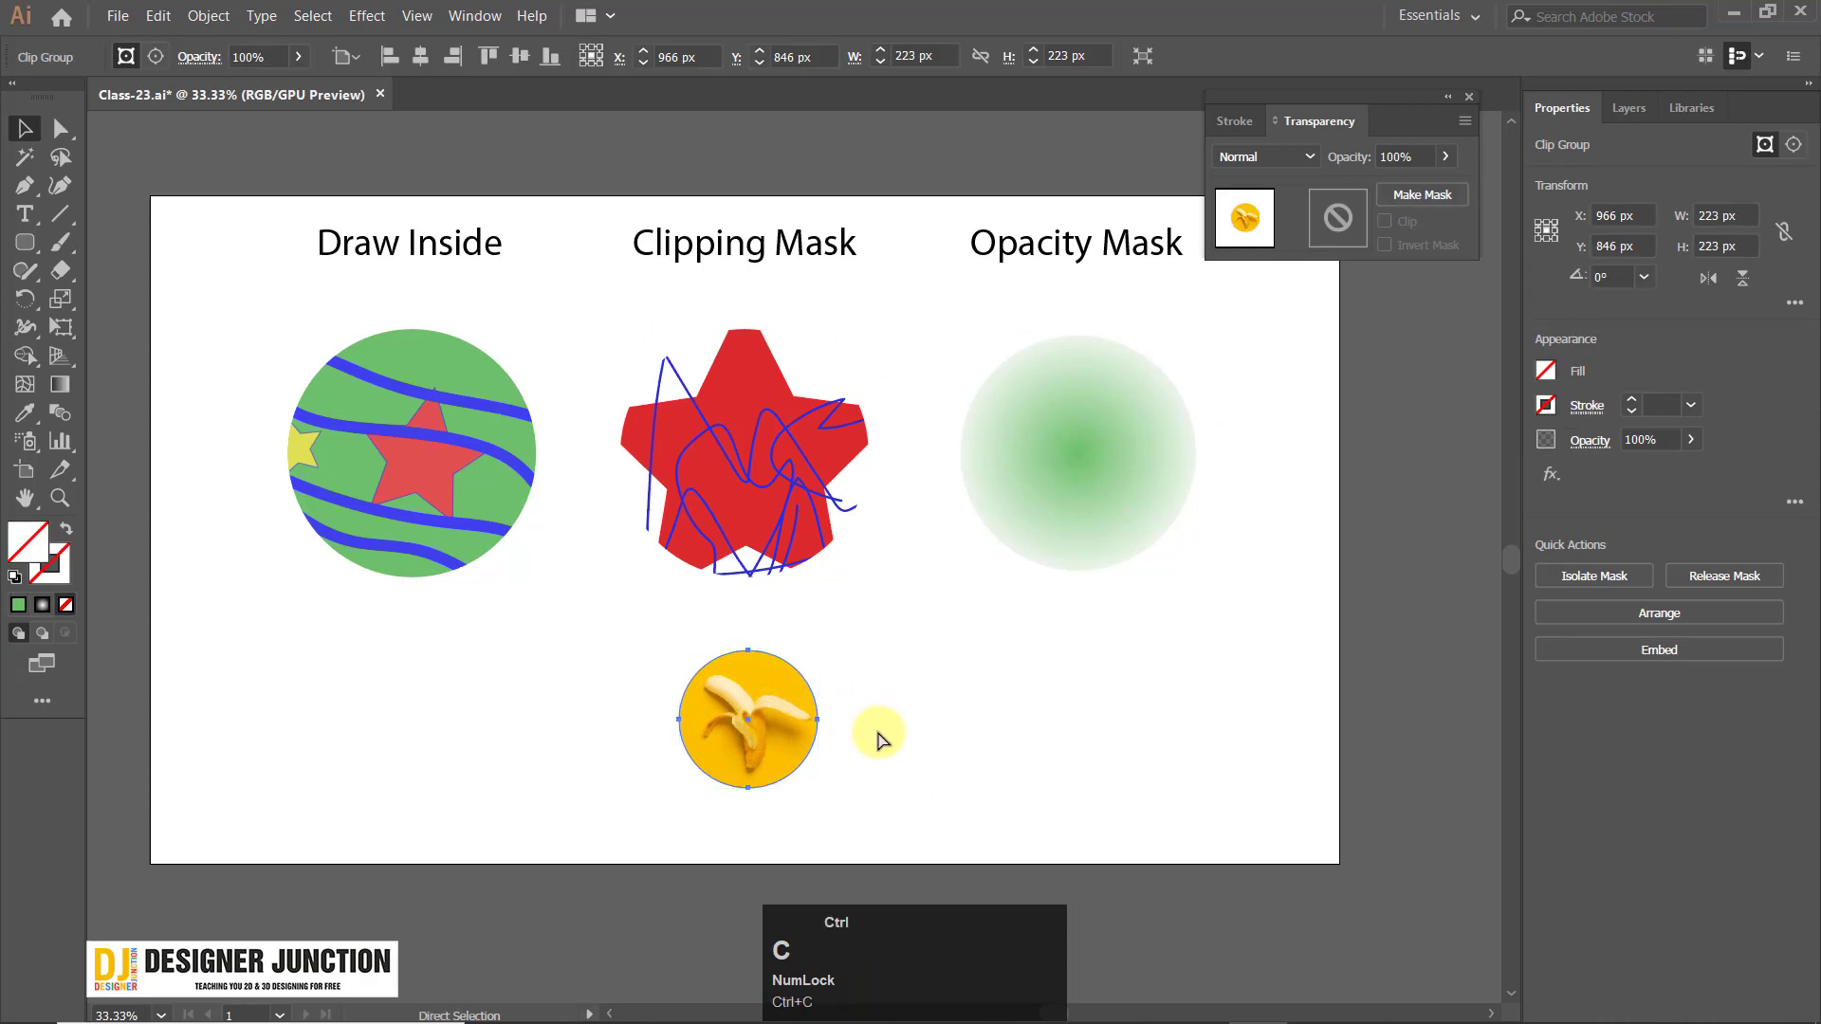
pyautogui.hotkey('ctrl', 'v')
pyautogui.moveTo(836, 617); pyautogui.dragTo(1126, 741)
pyautogui.click(1132, 702)
pyautogui.click(1303, 749)
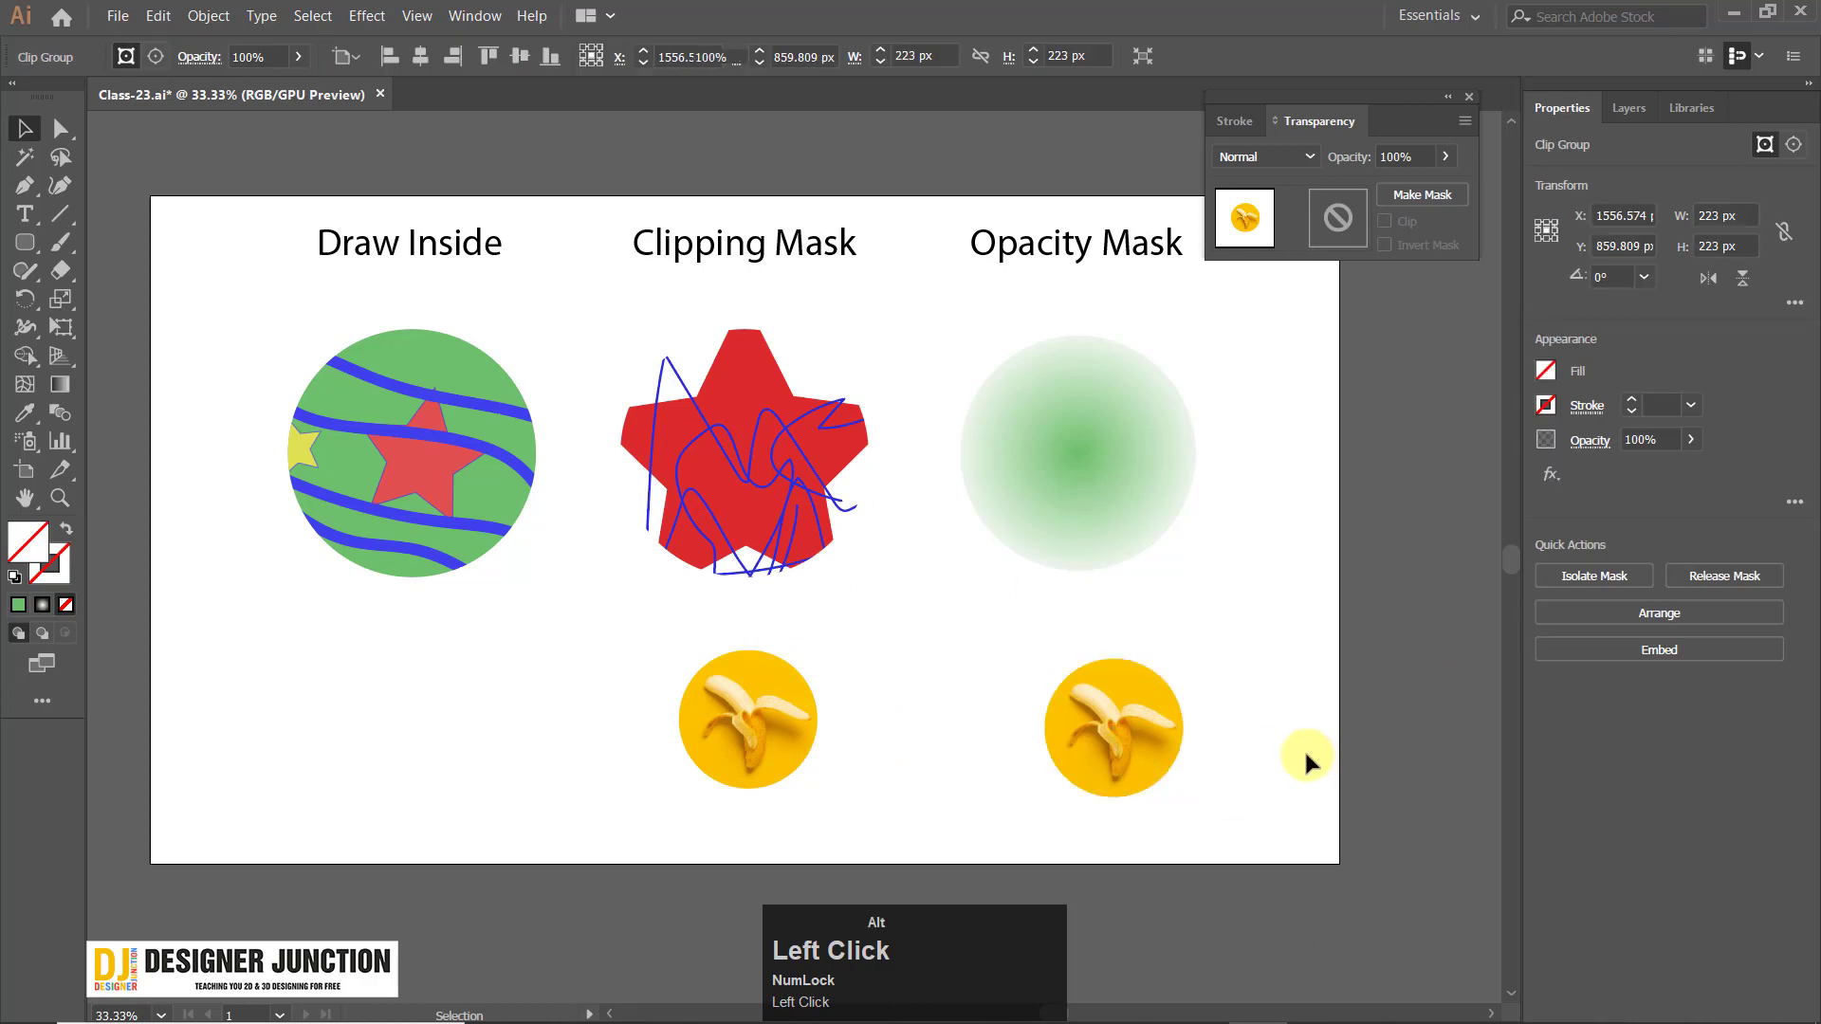
pyautogui.scroll(3, 1304, 748)
pyautogui.moveTo(476, 657); pyautogui.dragTo(555, 476)
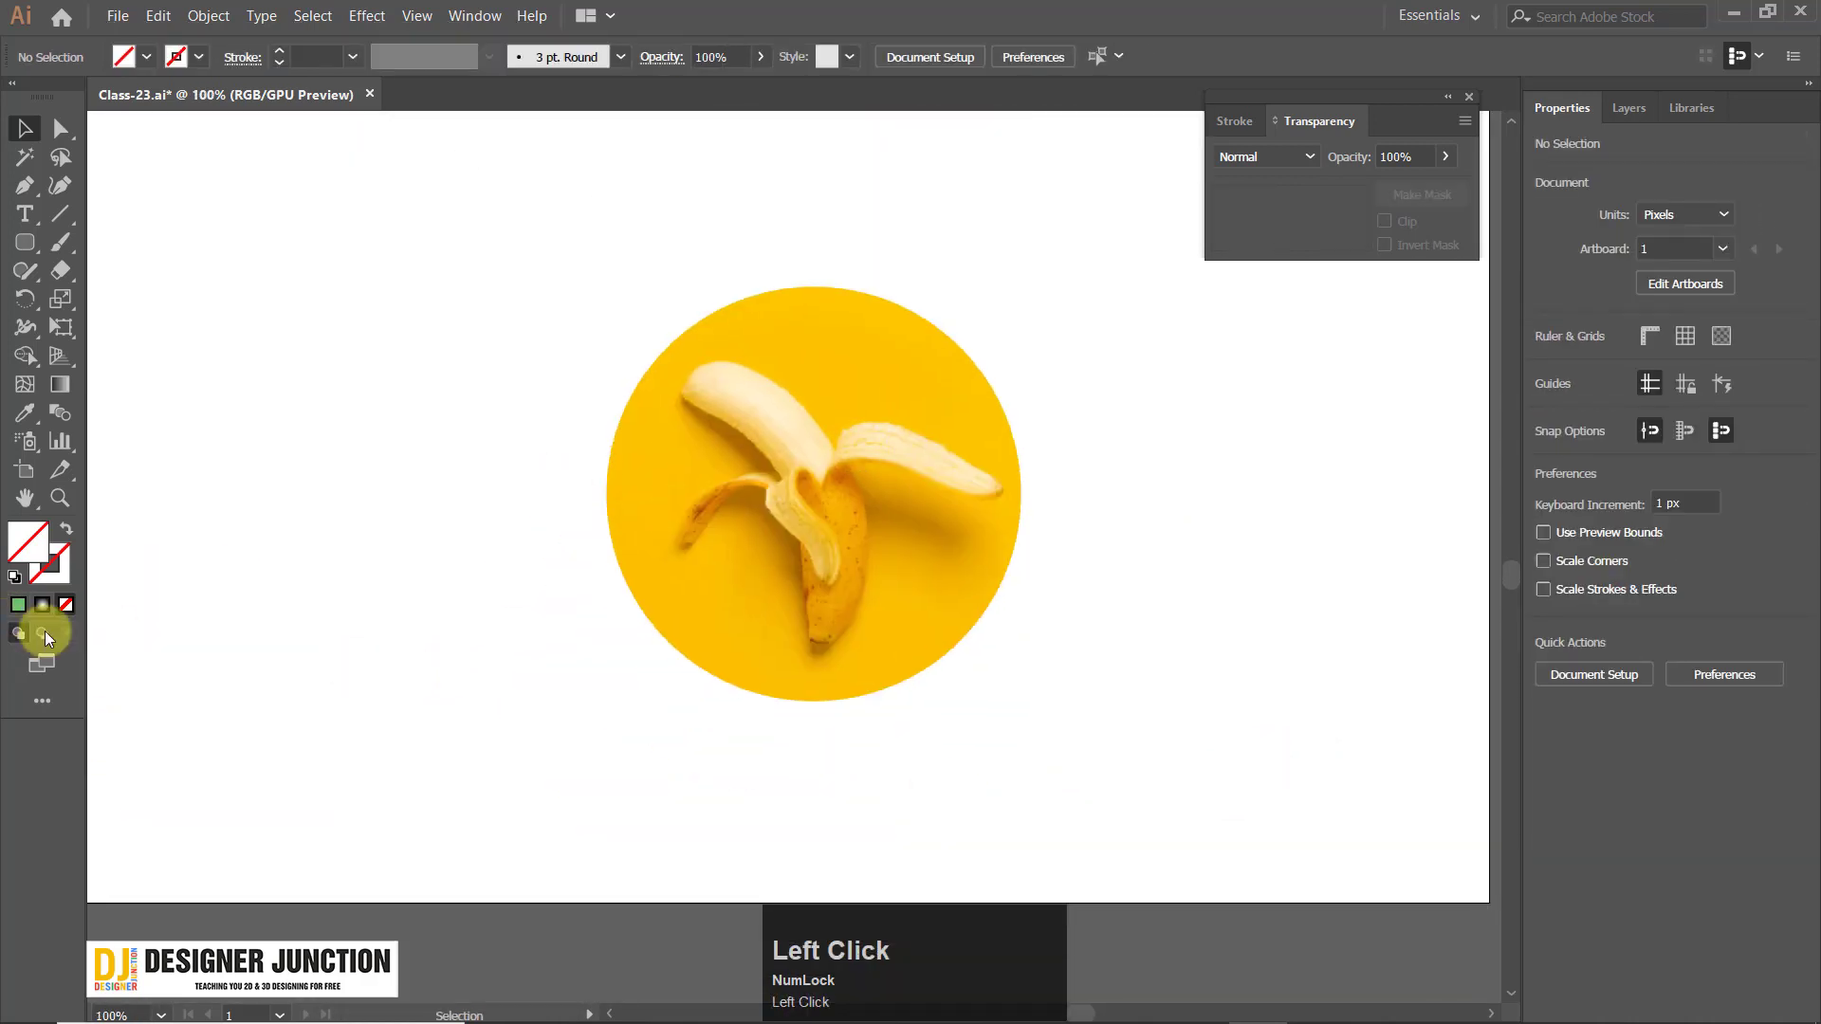
pyautogui.click(731, 480)
pyautogui.moveTo(1170, 549); pyautogui.dragTo(993, 601)
pyautogui.scroll(-3, 918, 596)
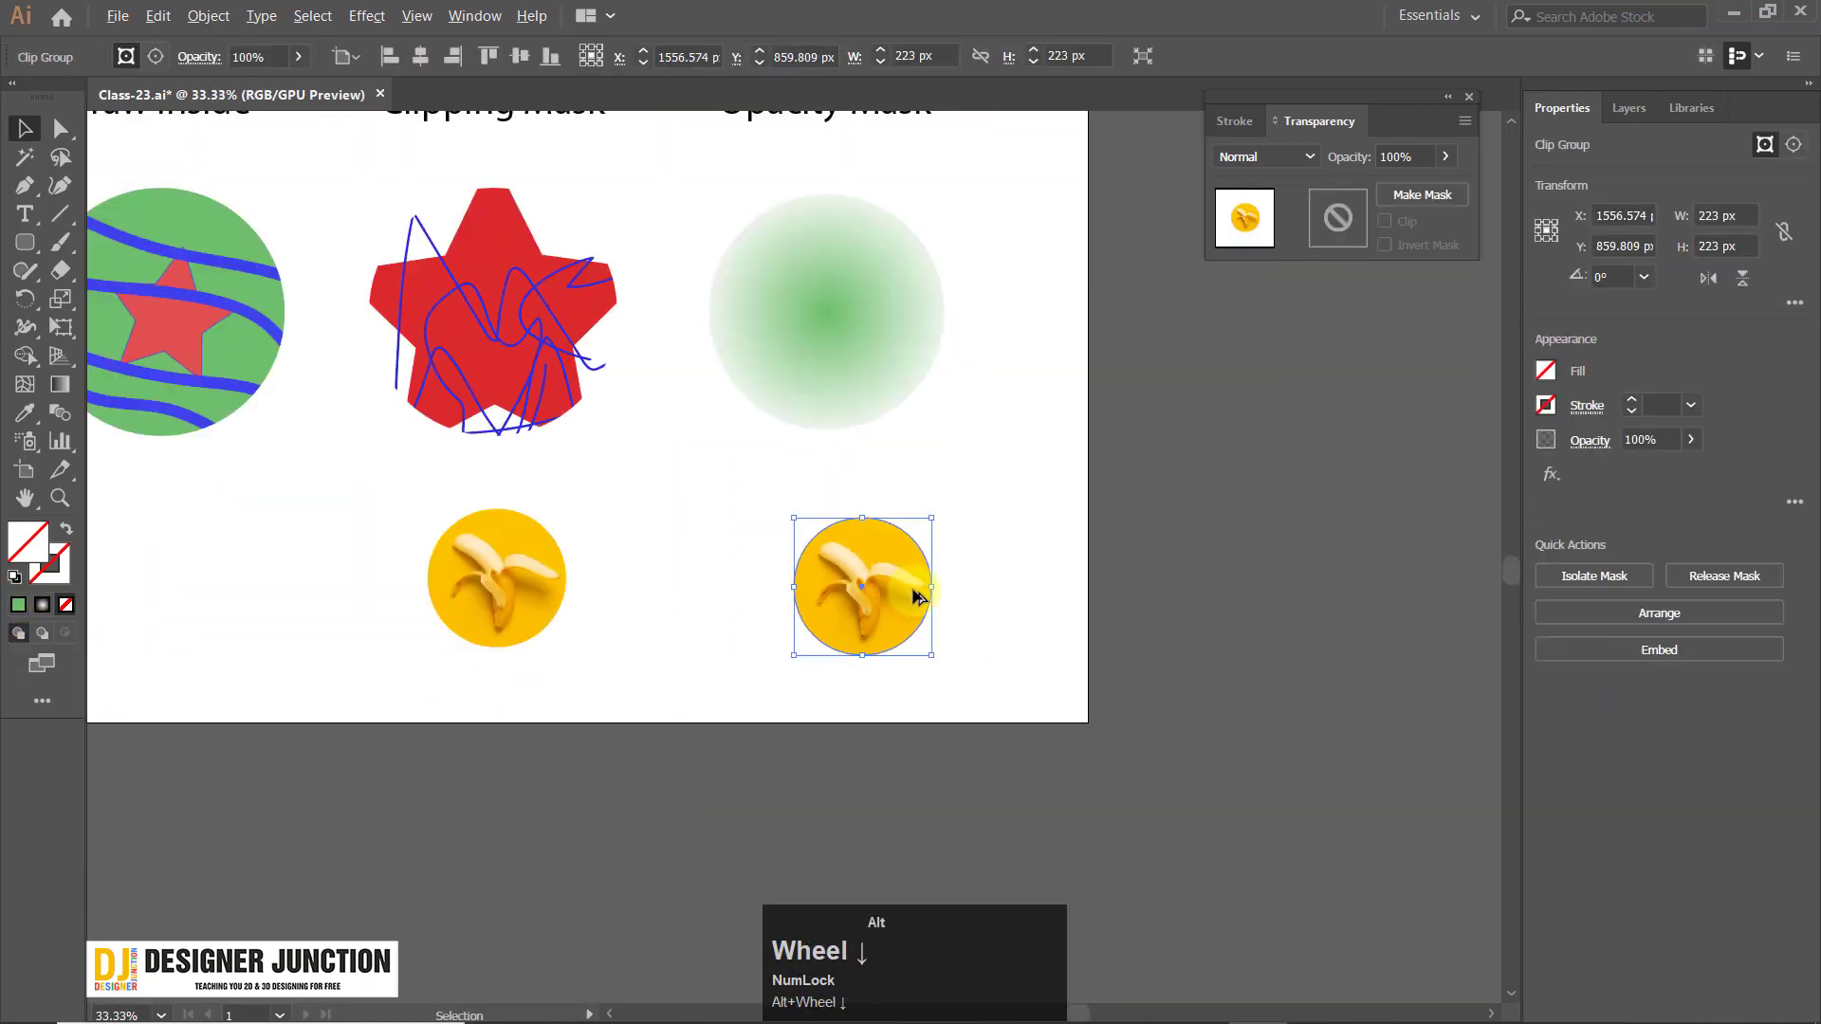
pyautogui.scroll(3, 817, 543)
pyautogui.moveTo(1128, 535); pyautogui.dragTo(999, 408)
pyautogui.click(1213, 503)
pyautogui.click(834, 599)
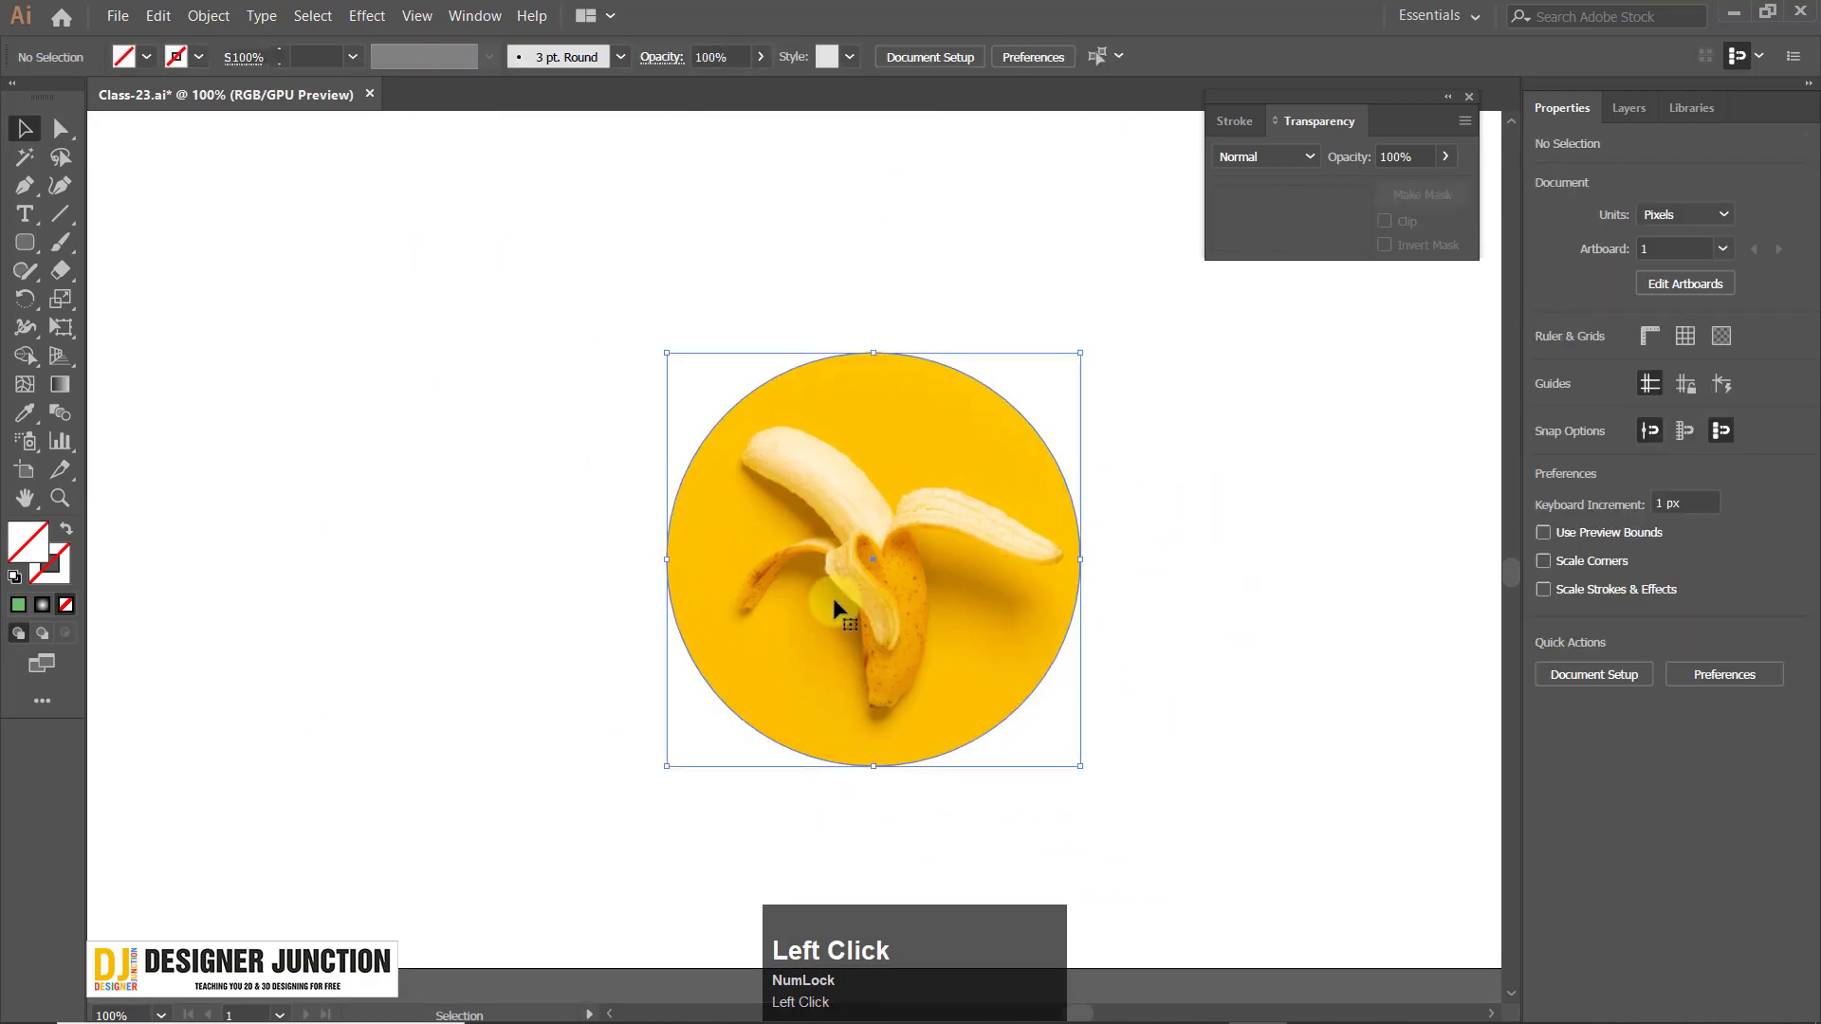
pyautogui.click(1200, 612)
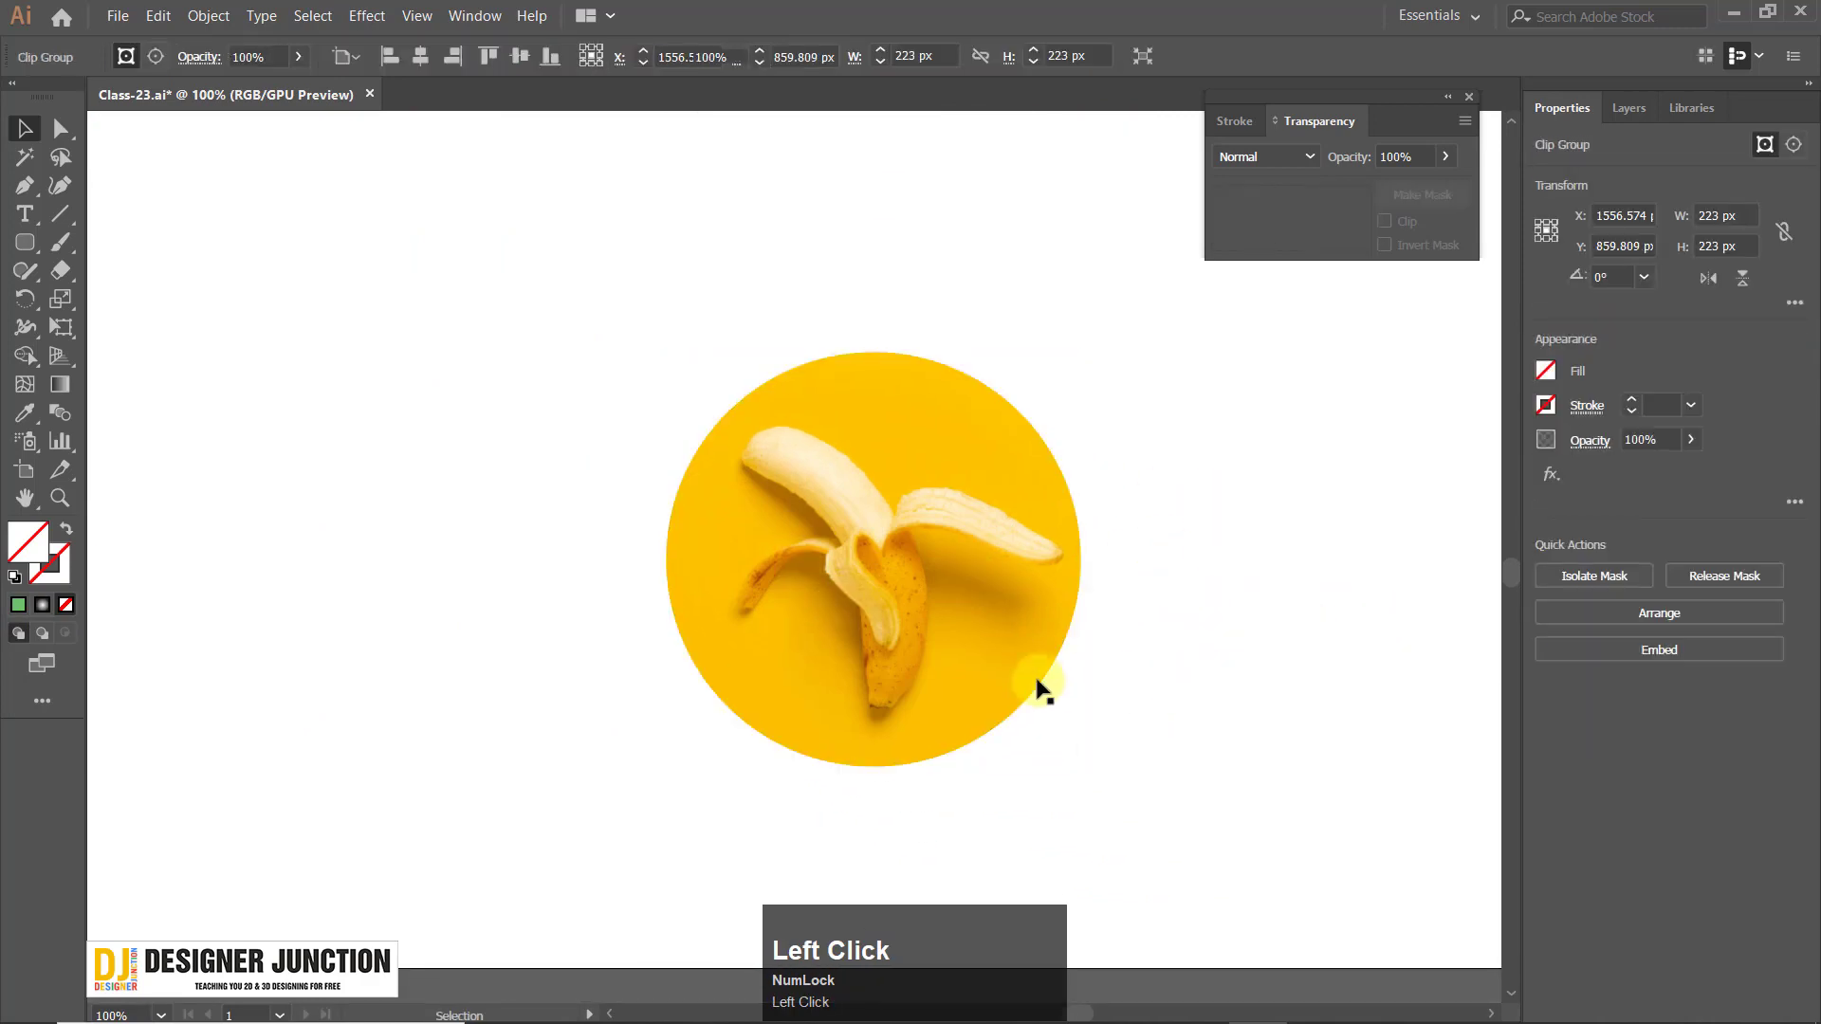
pyautogui.keyDown('alt'); pyautogui.scroll(-3, 1129, 607); pyautogui.keyUp('alt')
pyautogui.keyDown('alt'); pyautogui.scroll(1, 1150, 691); pyautogui.keyUp('alt')
pyautogui.keyDown('alt'); pyautogui.scroll(2, 776, 648); pyautogui.keyUp('alt')
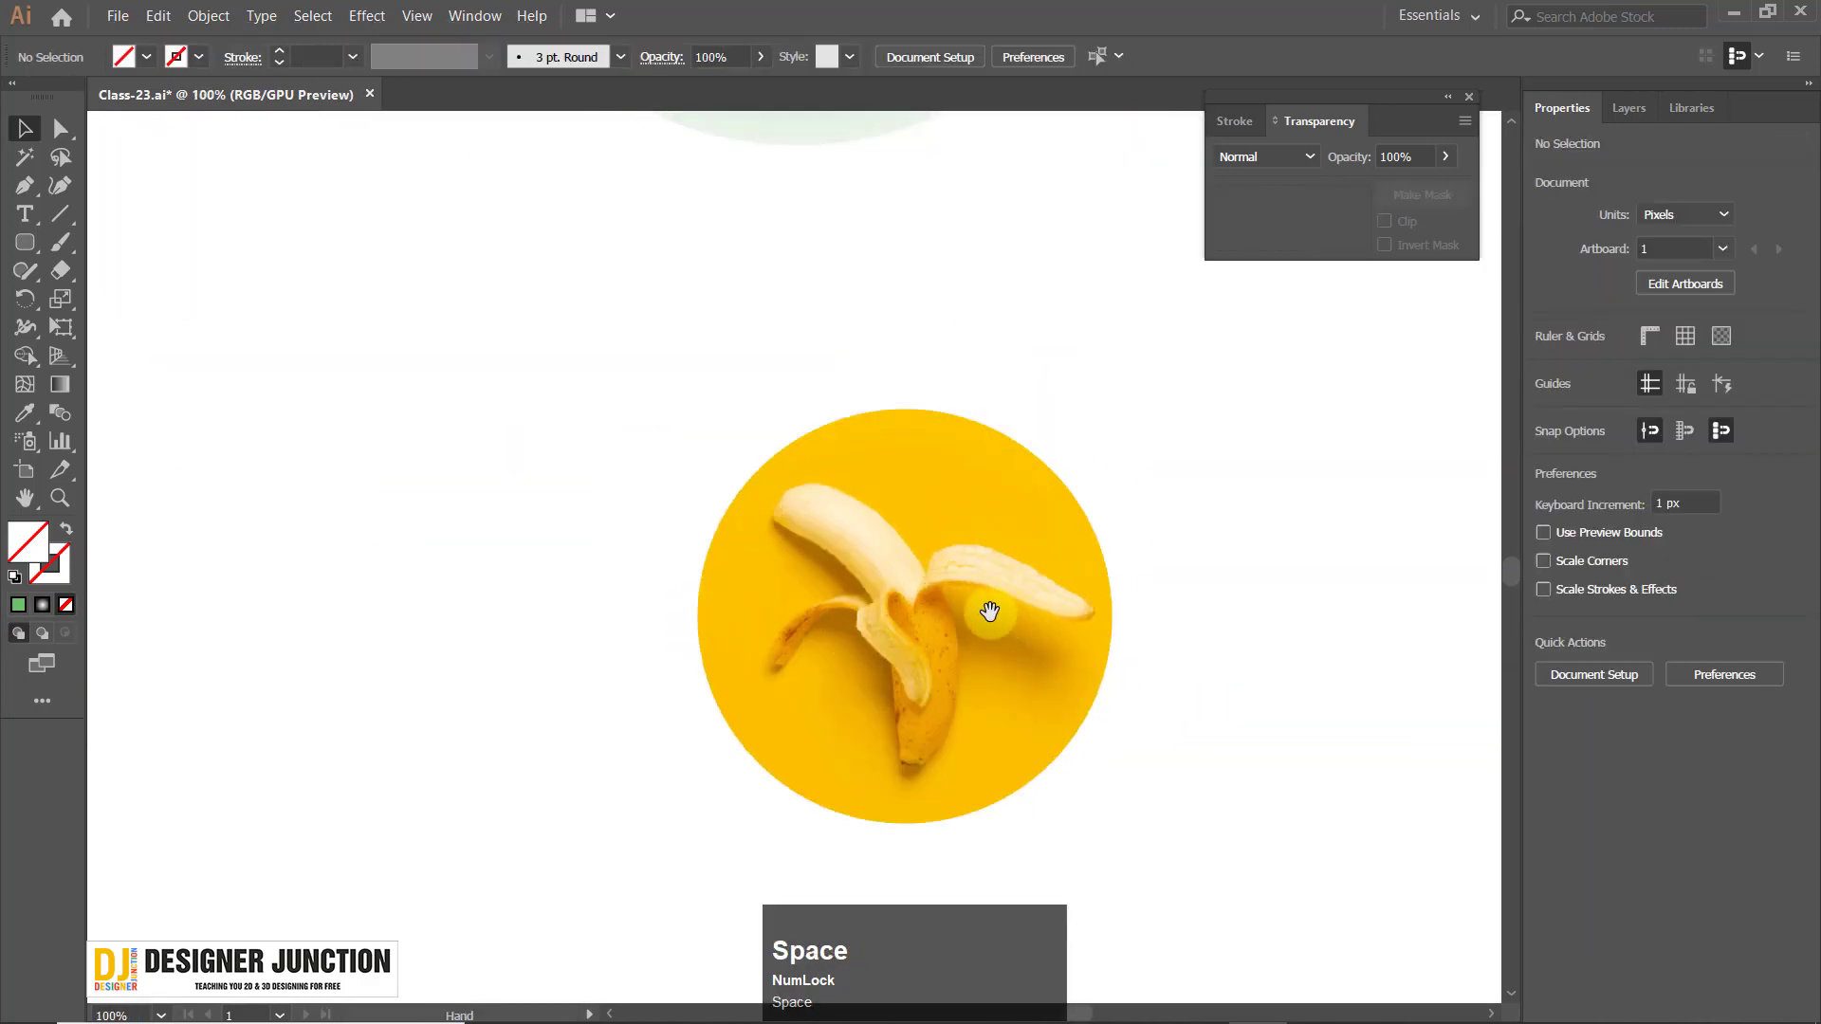
pyautogui.moveTo(987, 610); pyautogui.dragTo(690, 600)
pyautogui.keyDown('alt'); pyautogui.scroll(-1, 677, 569); pyautogui.keyUp('alt')
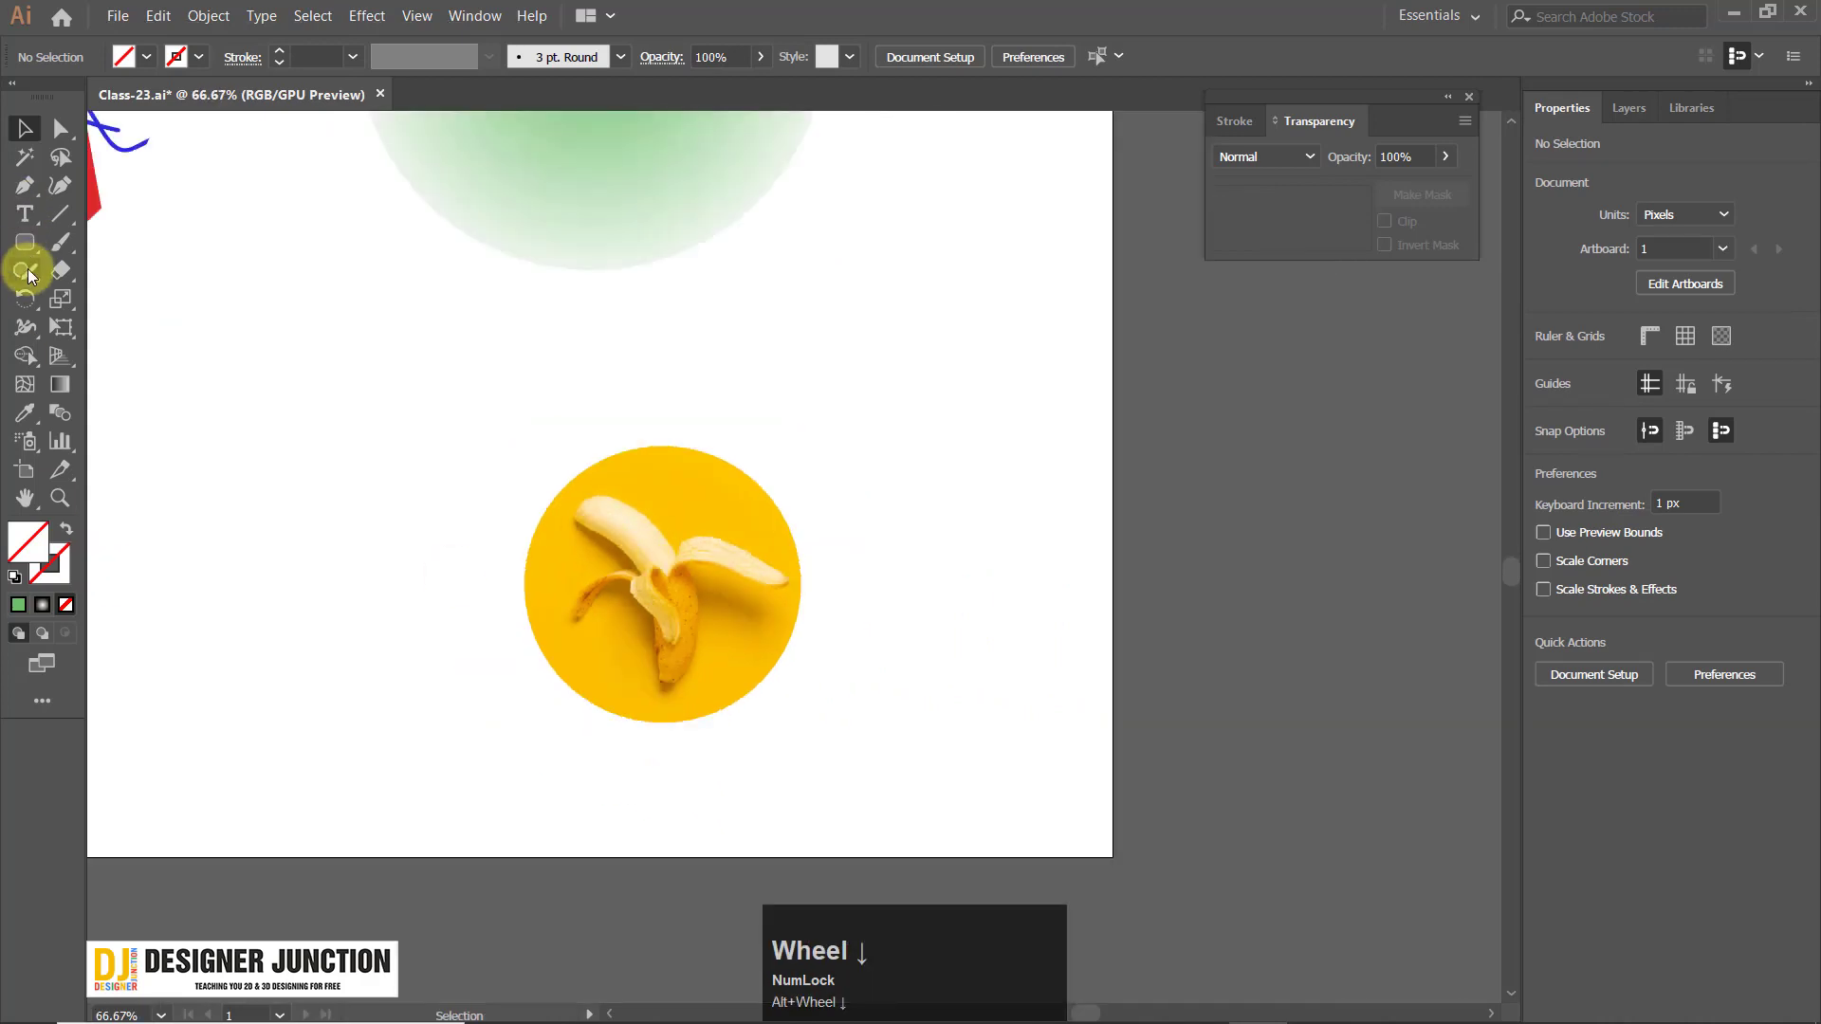
pyautogui.rightClick(30, 241)
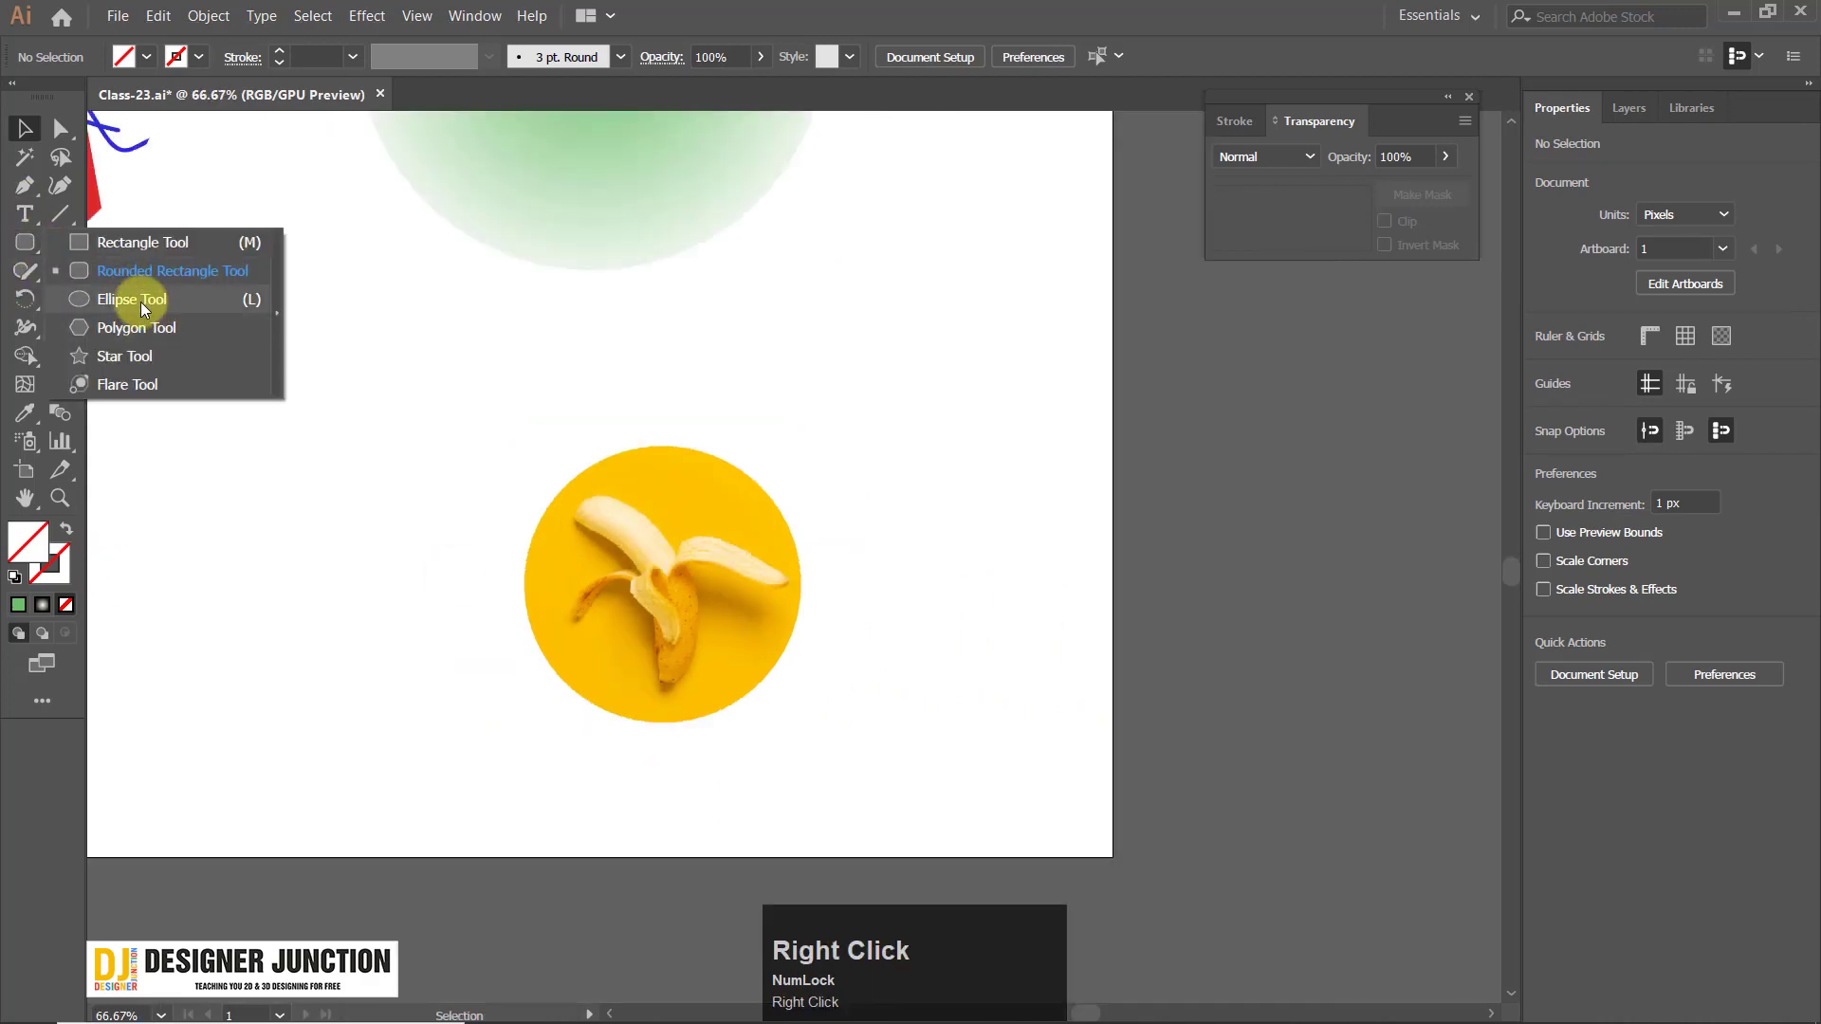
pyautogui.click(141, 302)
pyautogui.moveTo(886, 405); pyautogui.dragTo(995, 513)
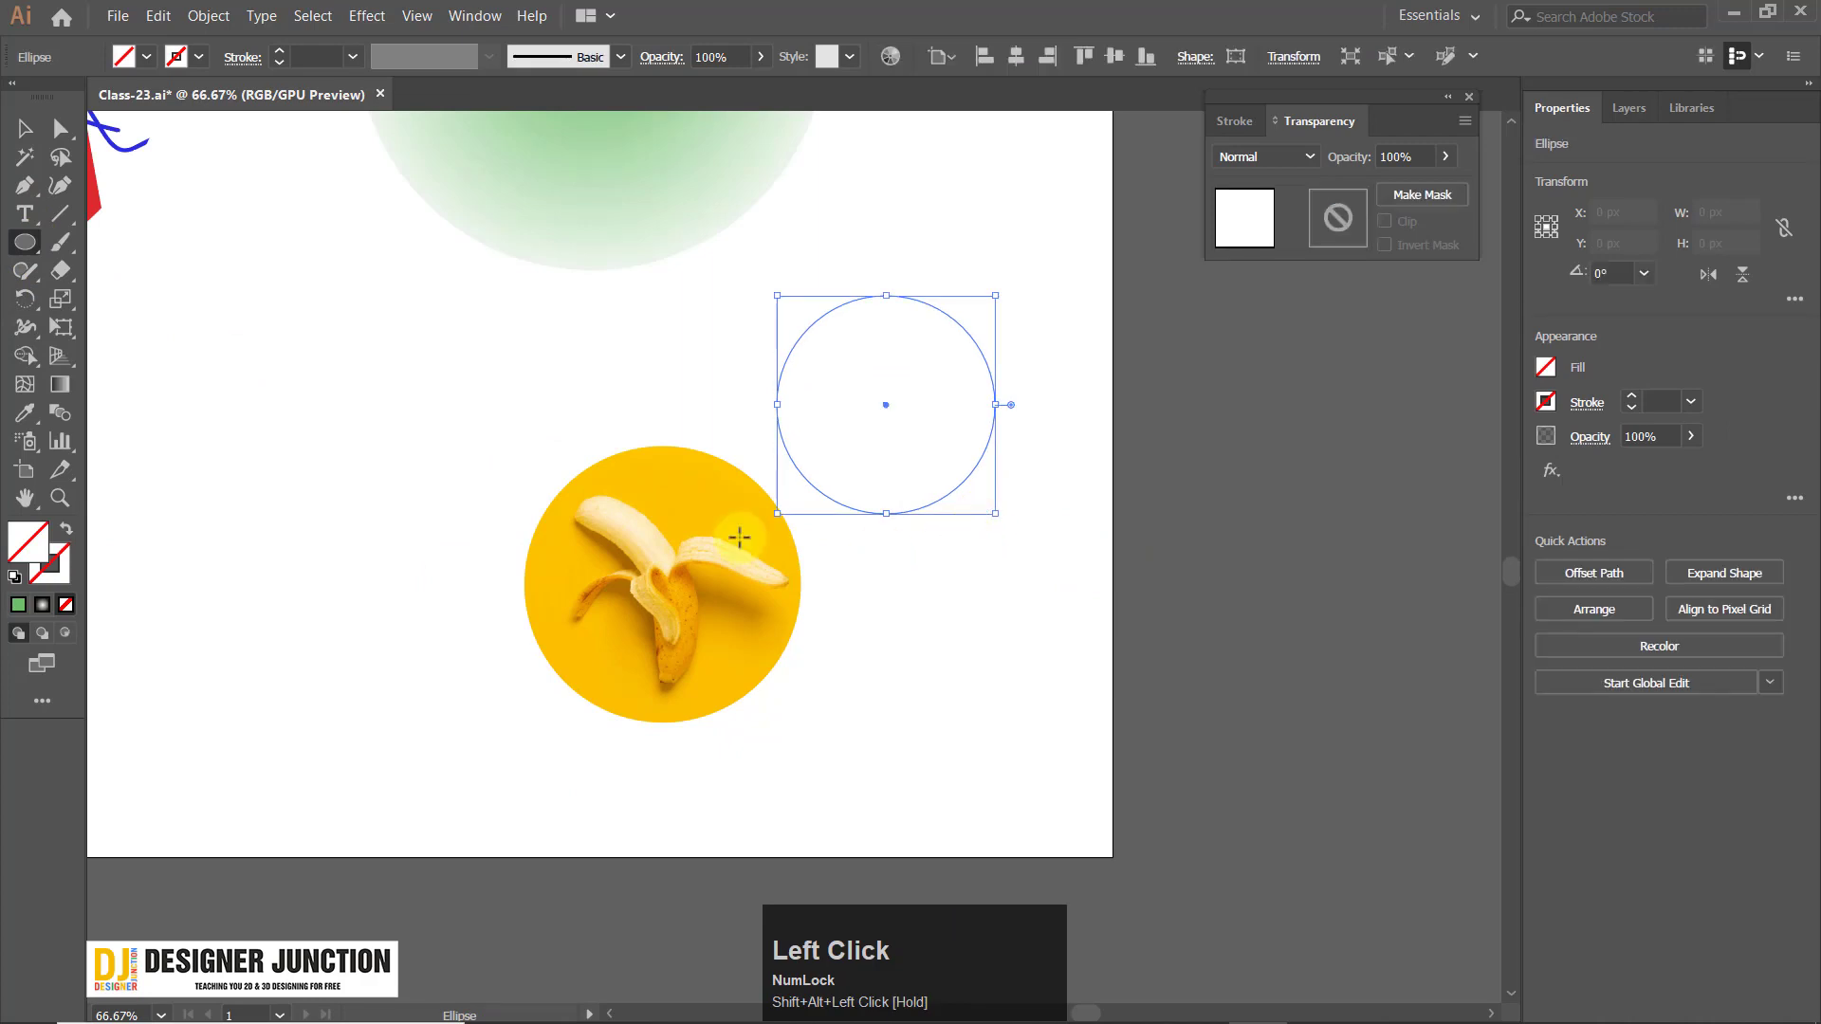
pyautogui.click(23, 135)
pyautogui.click(1083, 539)
pyautogui.moveTo(762, 243); pyautogui.dragTo(1029, 522)
pyautogui.hotkey('ctrl', 'z')
pyautogui.hotkey('ctrl', 'z')
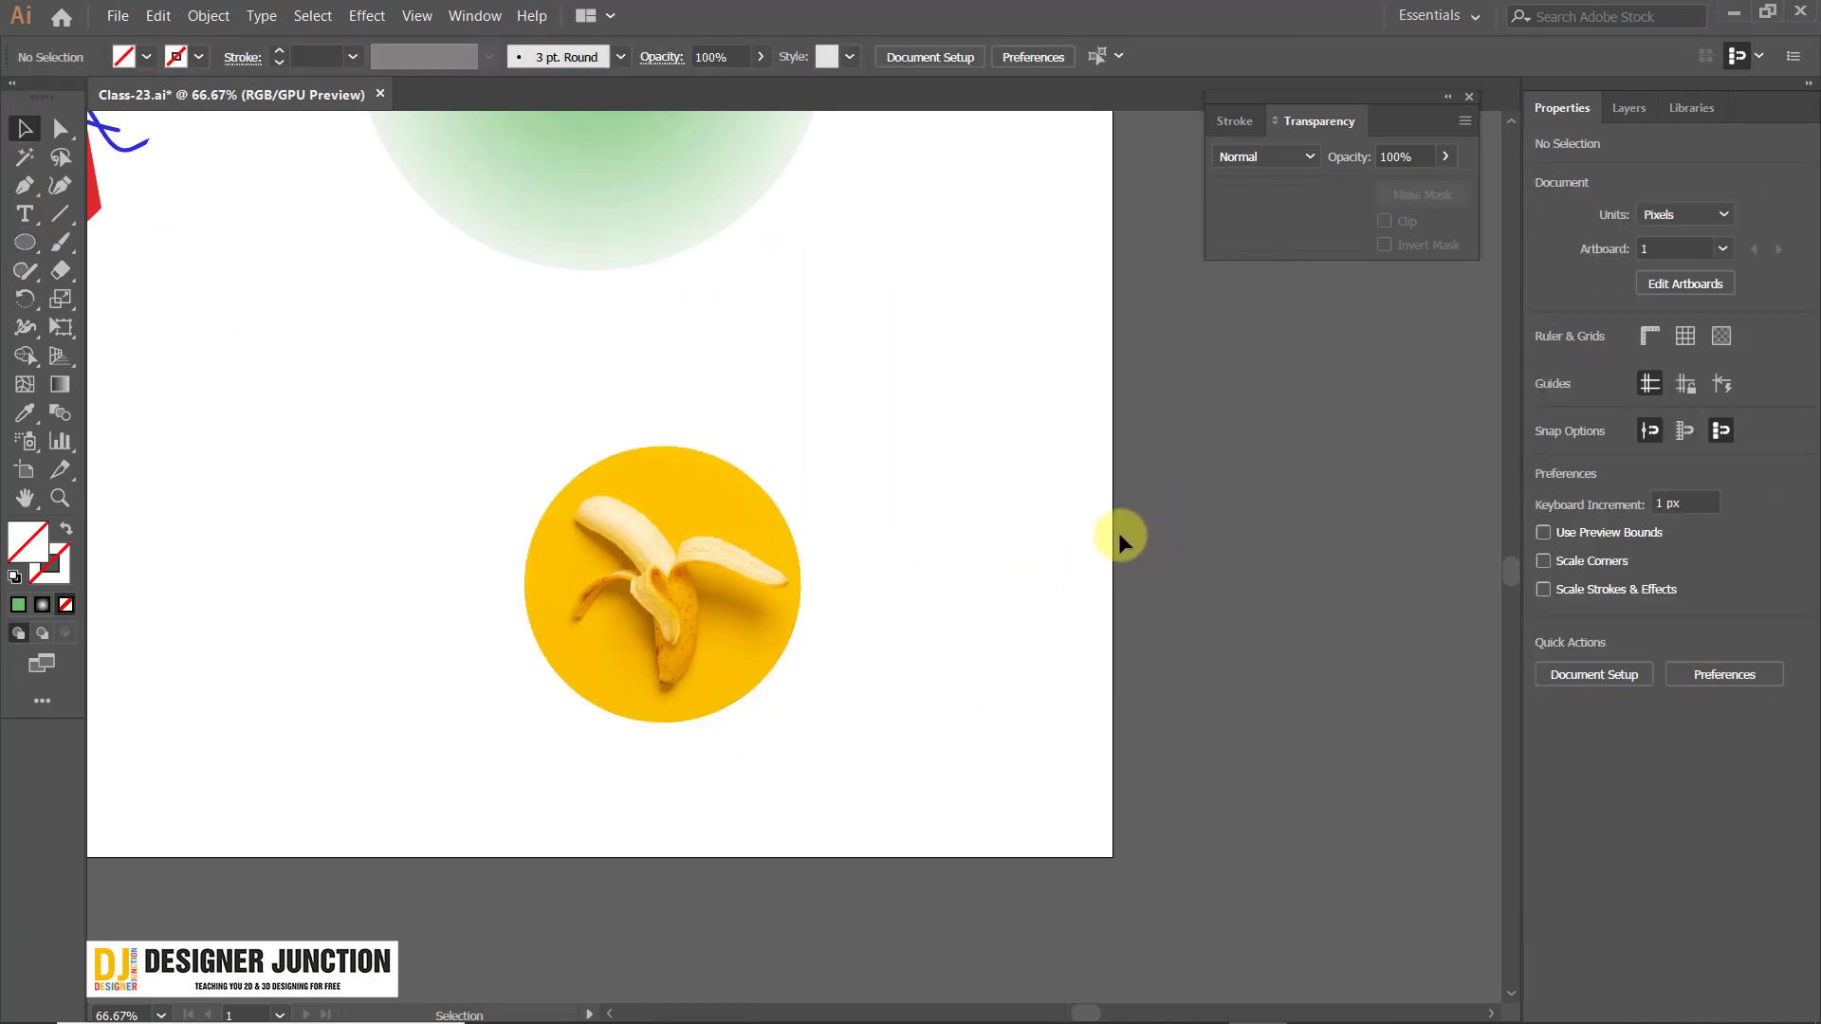
# Restore the default white fill and black stroke, and draw a circle about 162 px wide beside the duplicated banana image.
pyautogui.press('d')
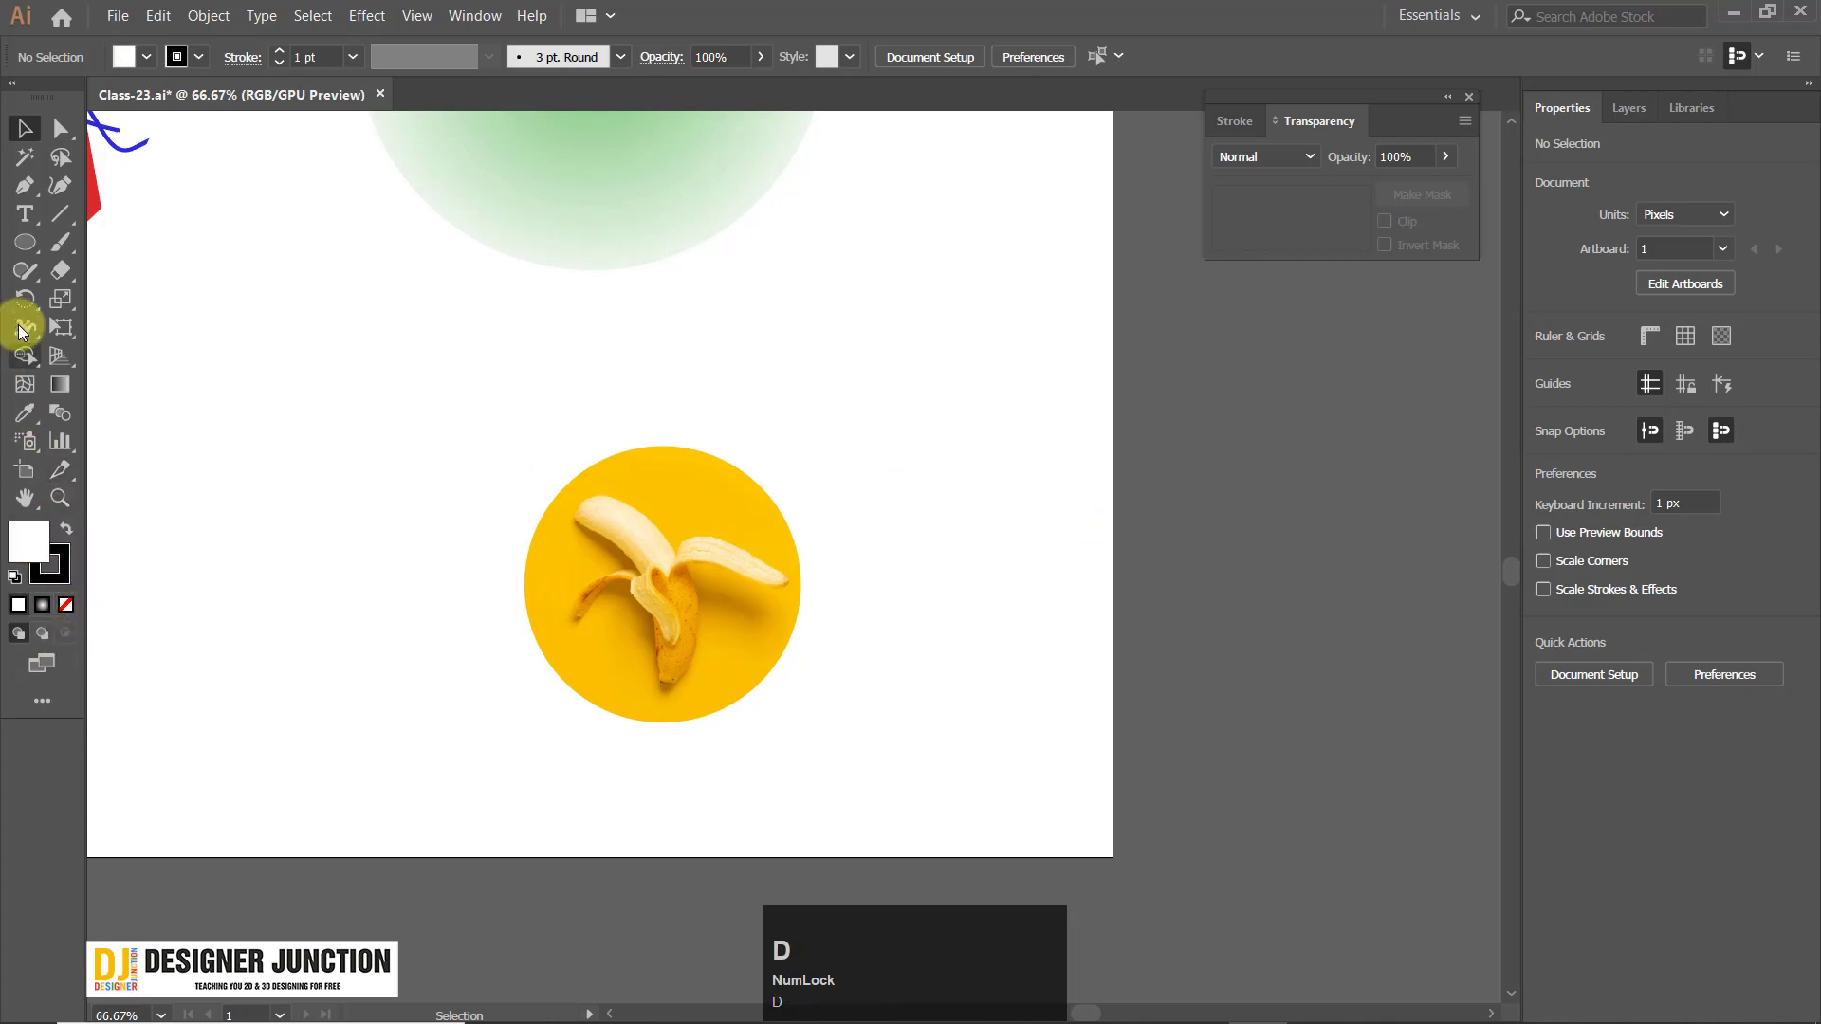
pyautogui.click(24, 242)
pyautogui.moveTo(892, 344)
pyautogui.mouseDown()
pyautogui.moveTo(1022, 503)
pyautogui.moveTo(1039, 560)
pyautogui.mouseUp()
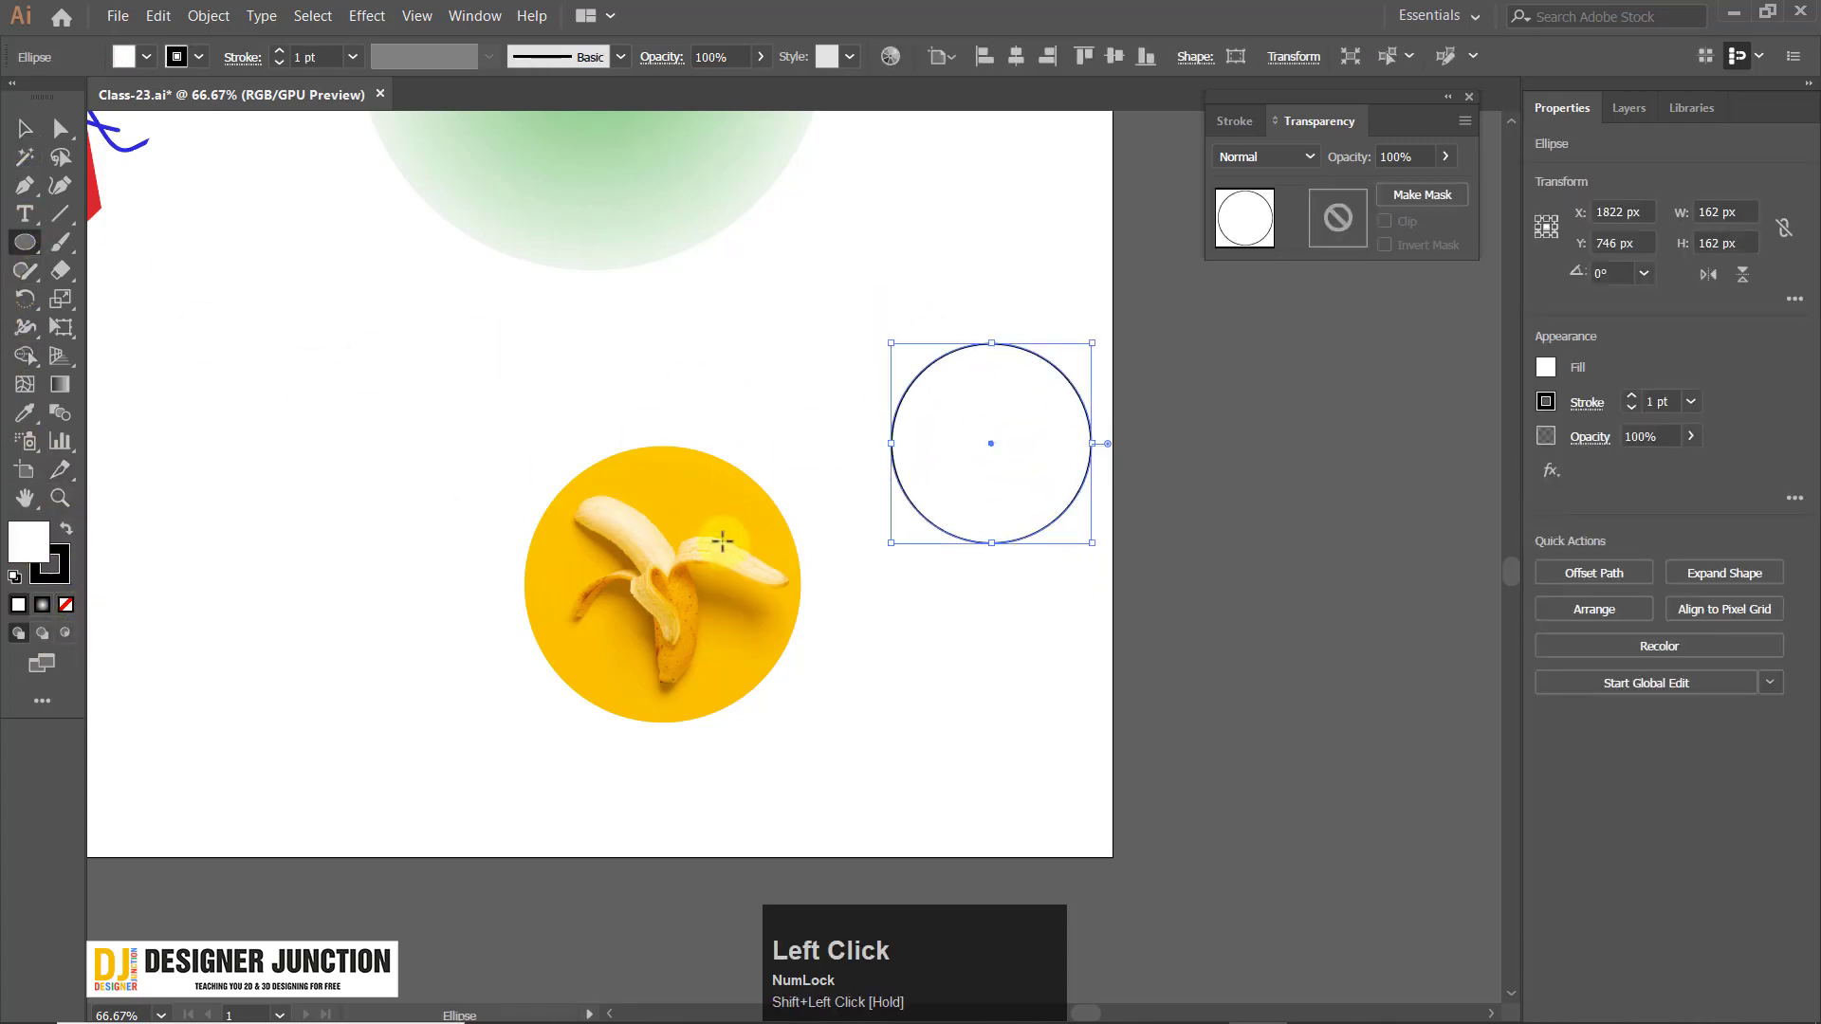
pyautogui.click(24, 128)
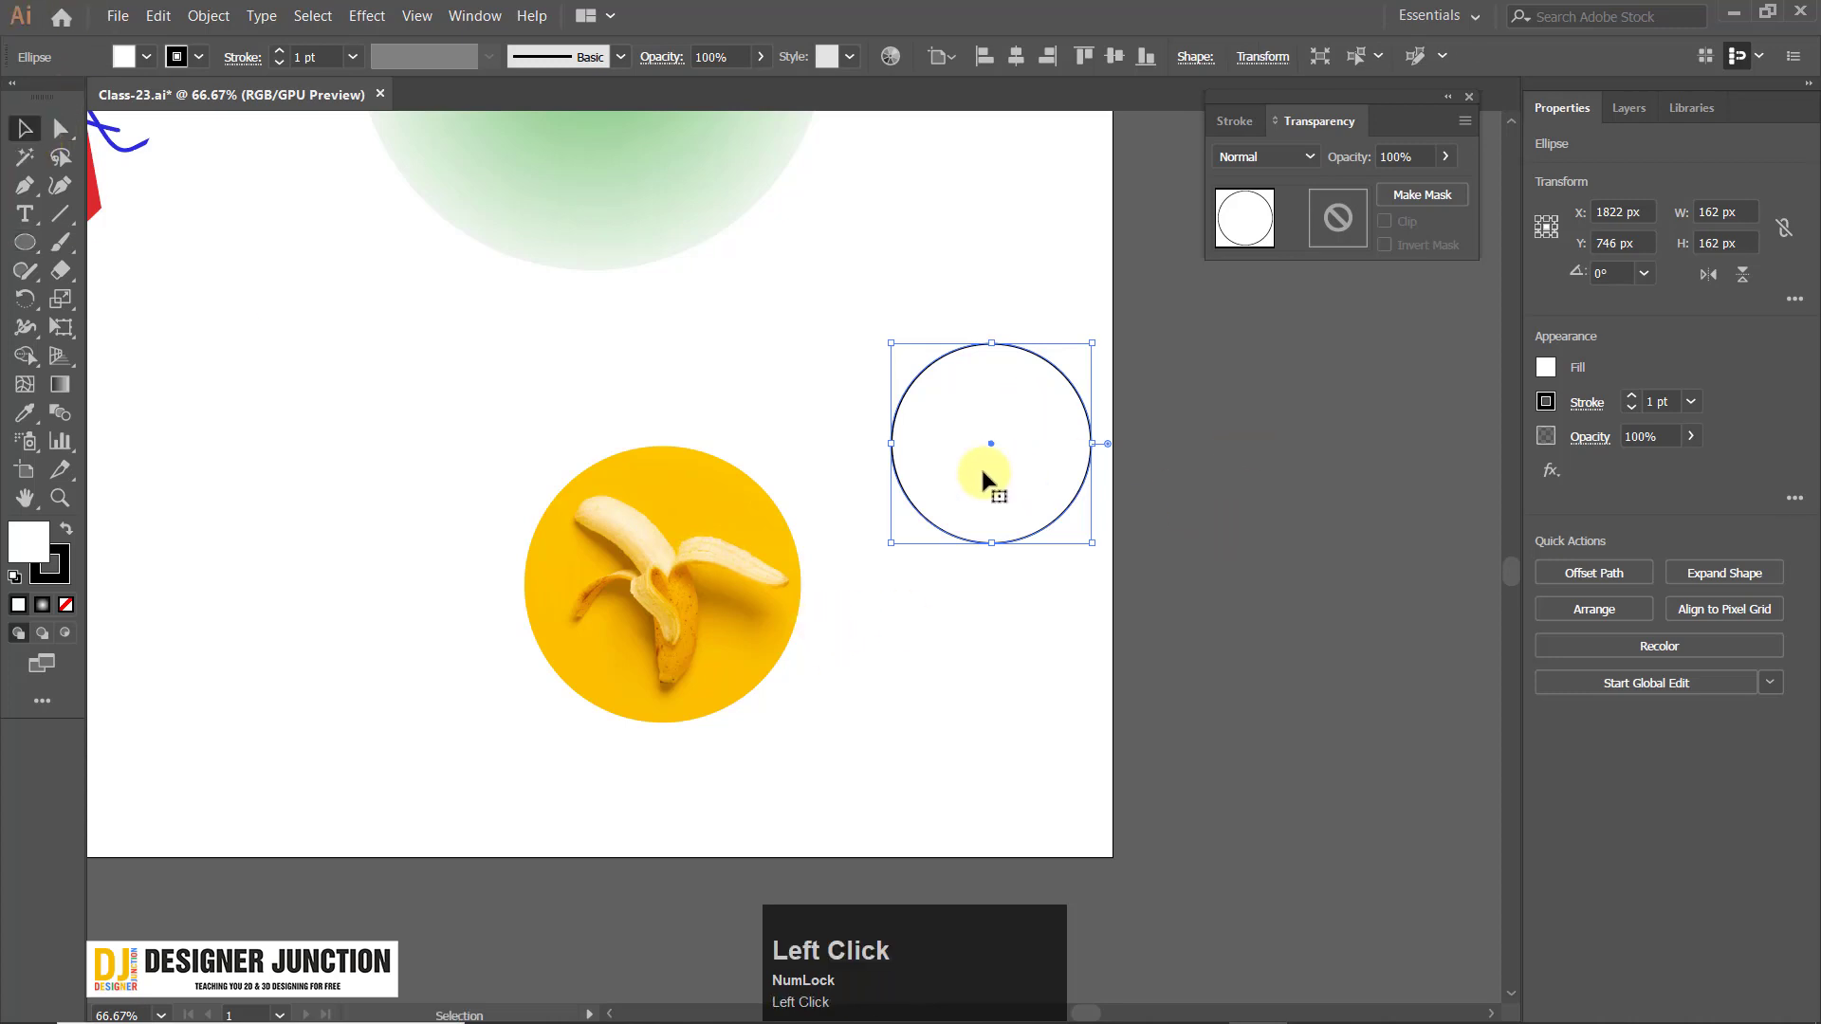
# Centre the white circle over the banana image and enlarge it until only a narrow yellow ring remains uncovered.
pyautogui.moveTo(990, 445); pyautogui.dragTo(660, 589)
pyautogui.moveTo(771, 698); pyautogui.dragTo(772, 723)
pyautogui.scroll(1, 617, 639)
pyautogui.moveTo(927, 546); pyautogui.dragTo(1001, 533)
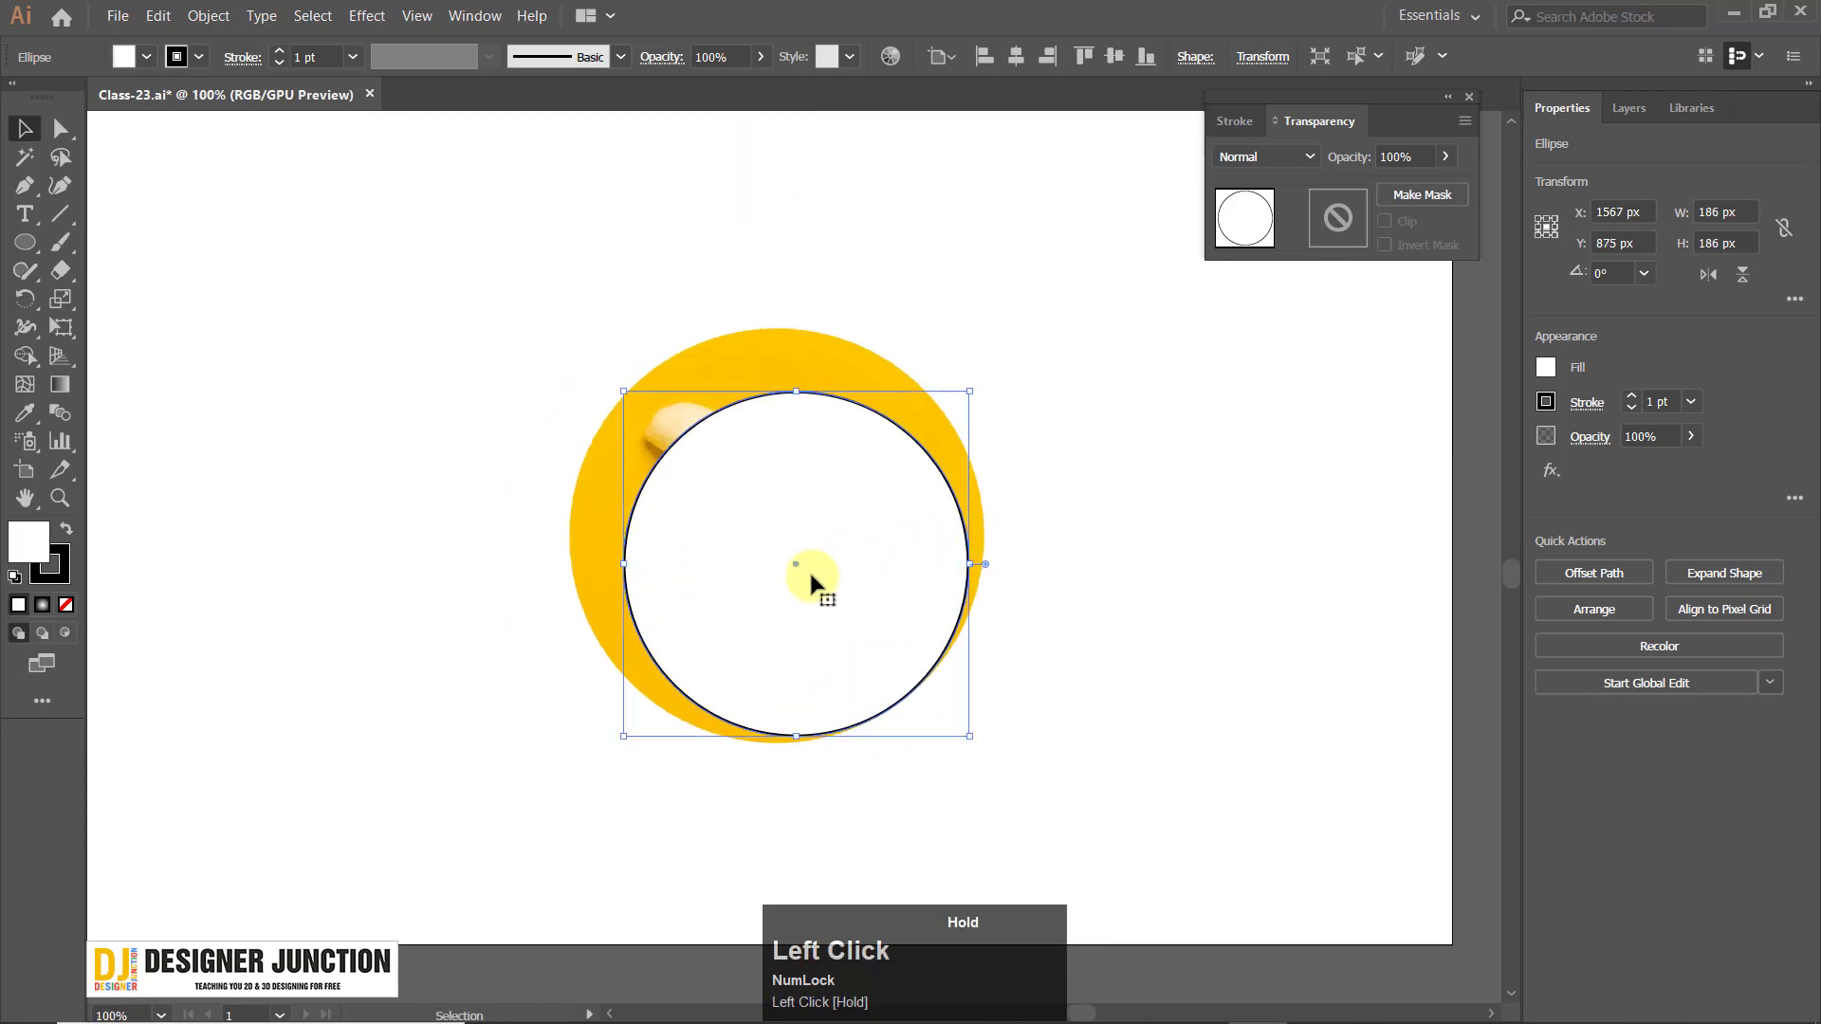
pyautogui.moveTo(795, 567); pyautogui.dragTo(775, 536)
pyautogui.moveTo(948, 706); pyautogui.dragTo(965, 717)
pyautogui.click(968, 721)
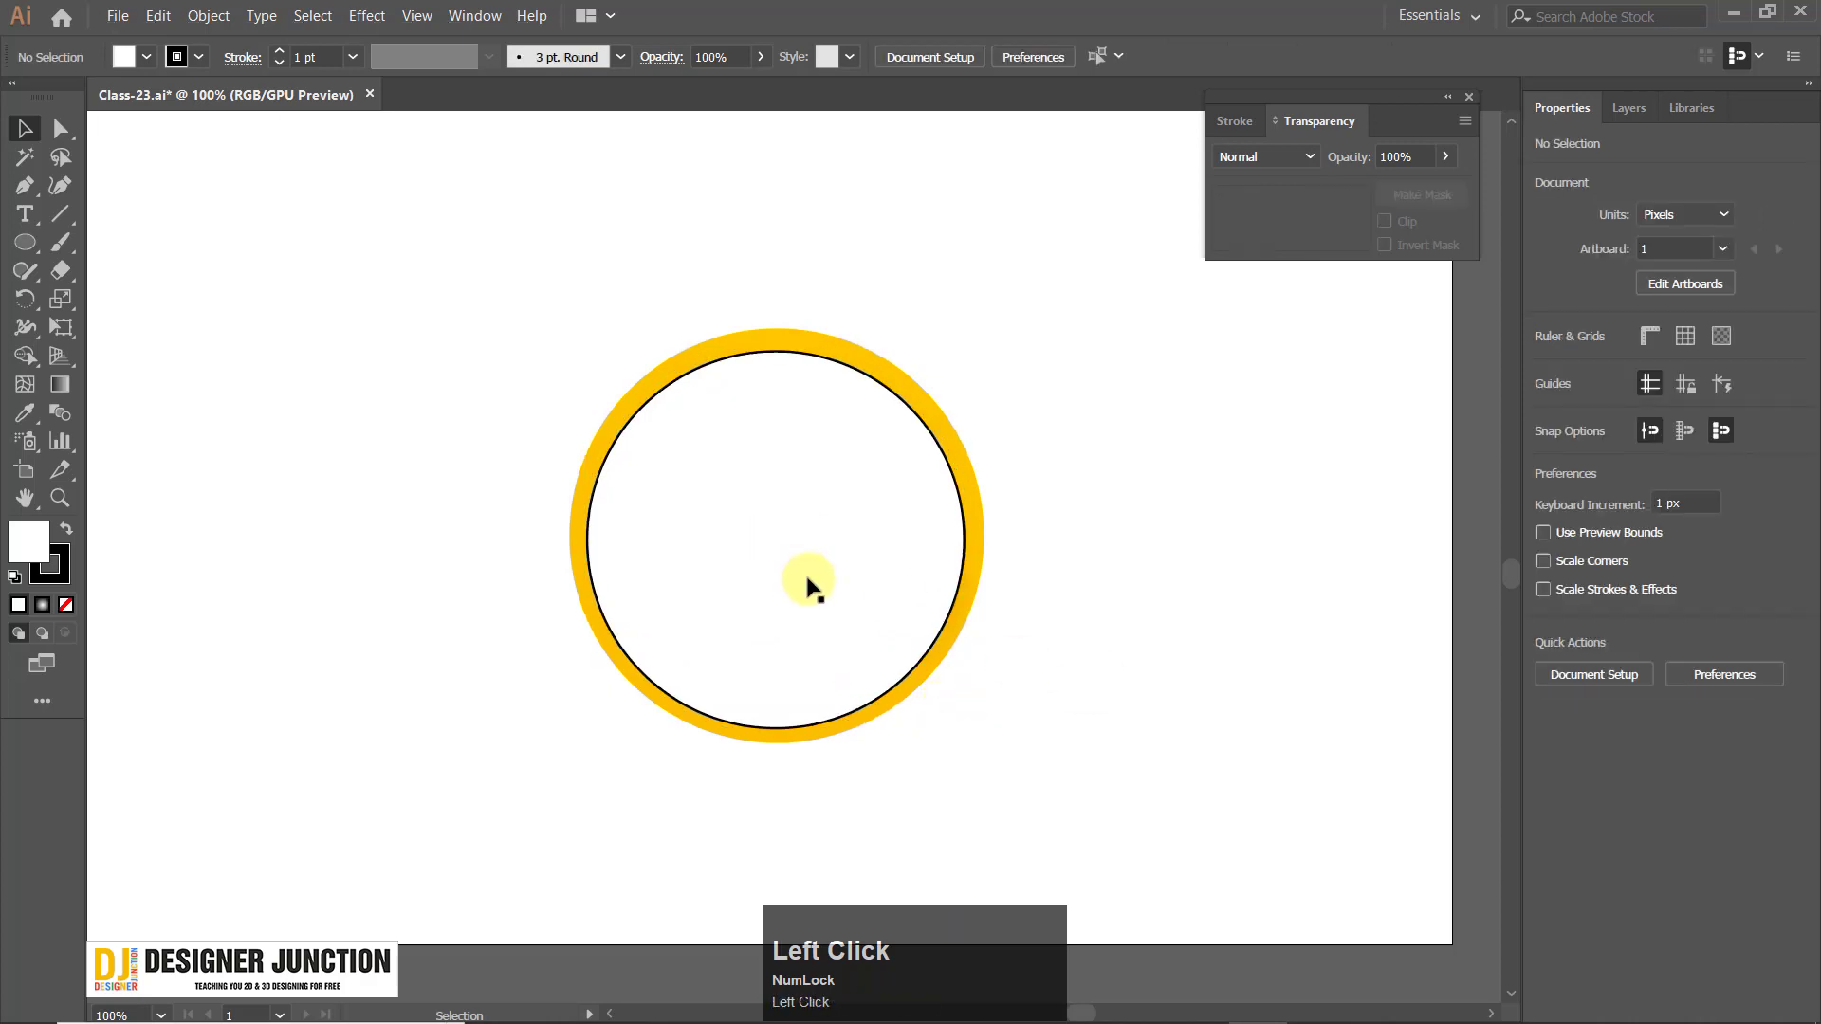
# Remove the stroke from the white circle over the banana image.
pyautogui.scroll(-3, 825, 573)
pyautogui.scroll(3, 826, 573)
pyautogui.click(784, 563)
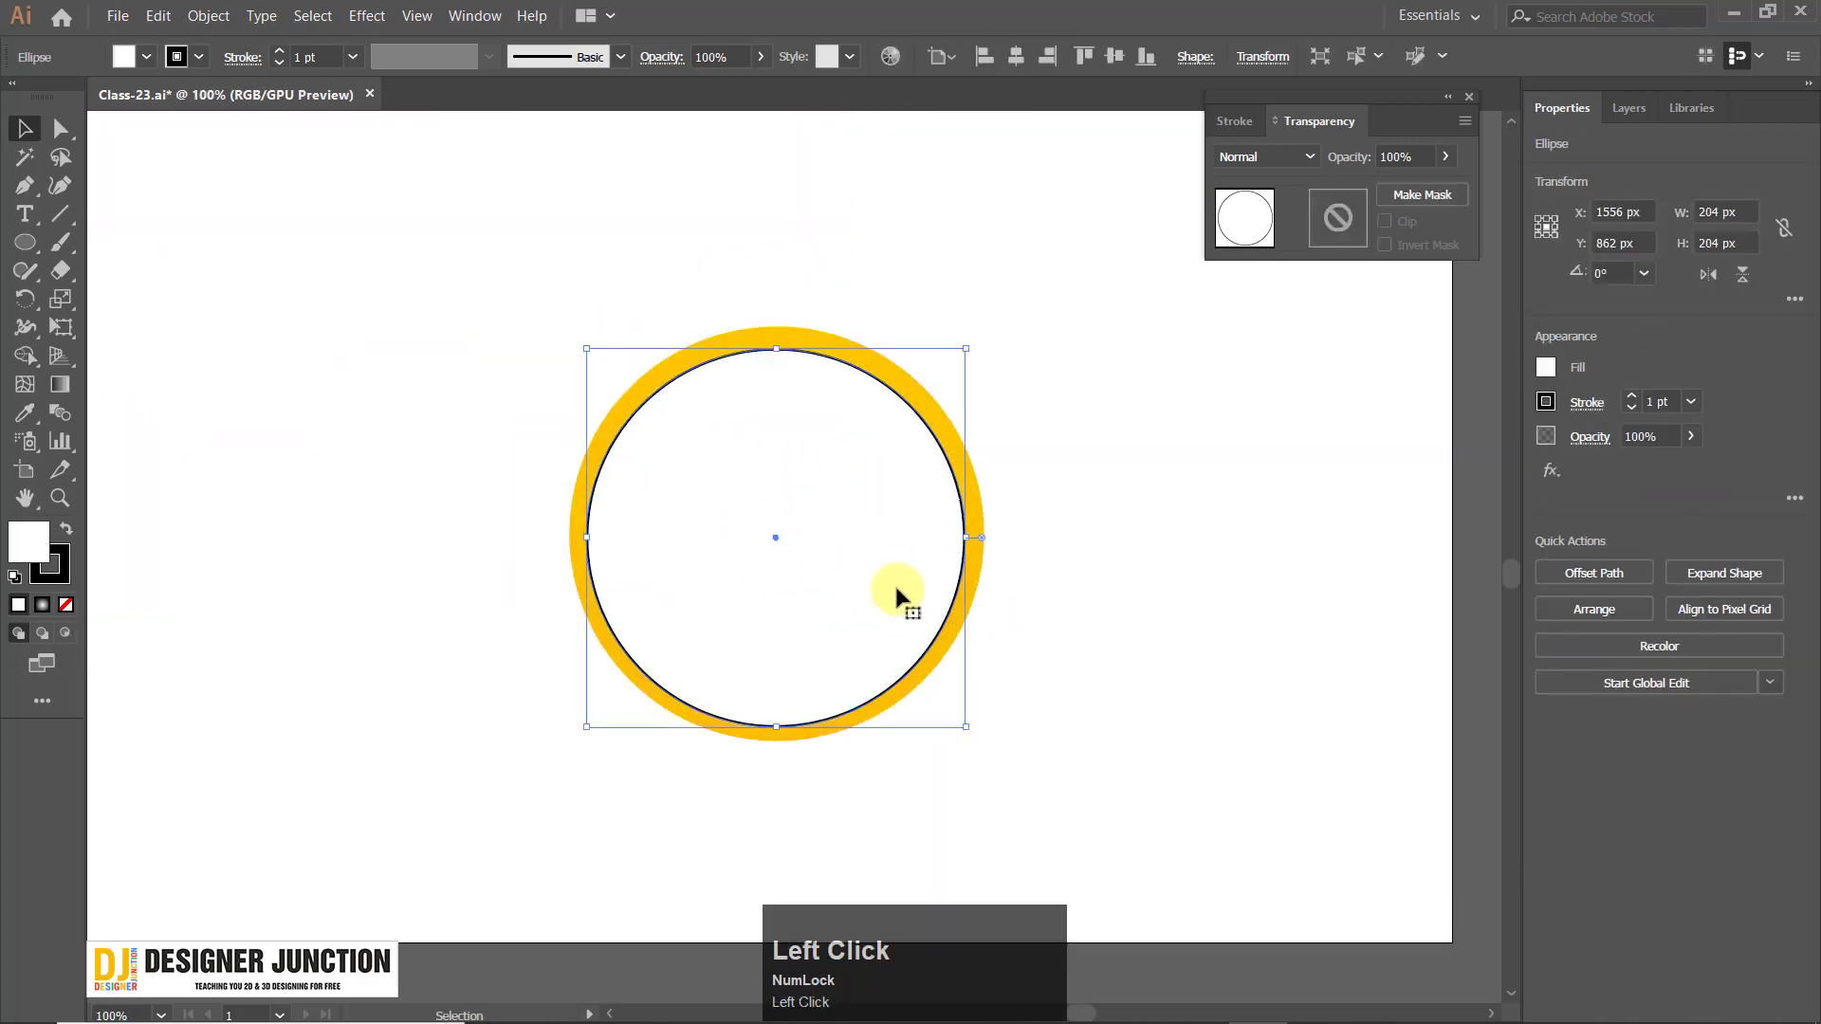
pyautogui.click(65, 605)
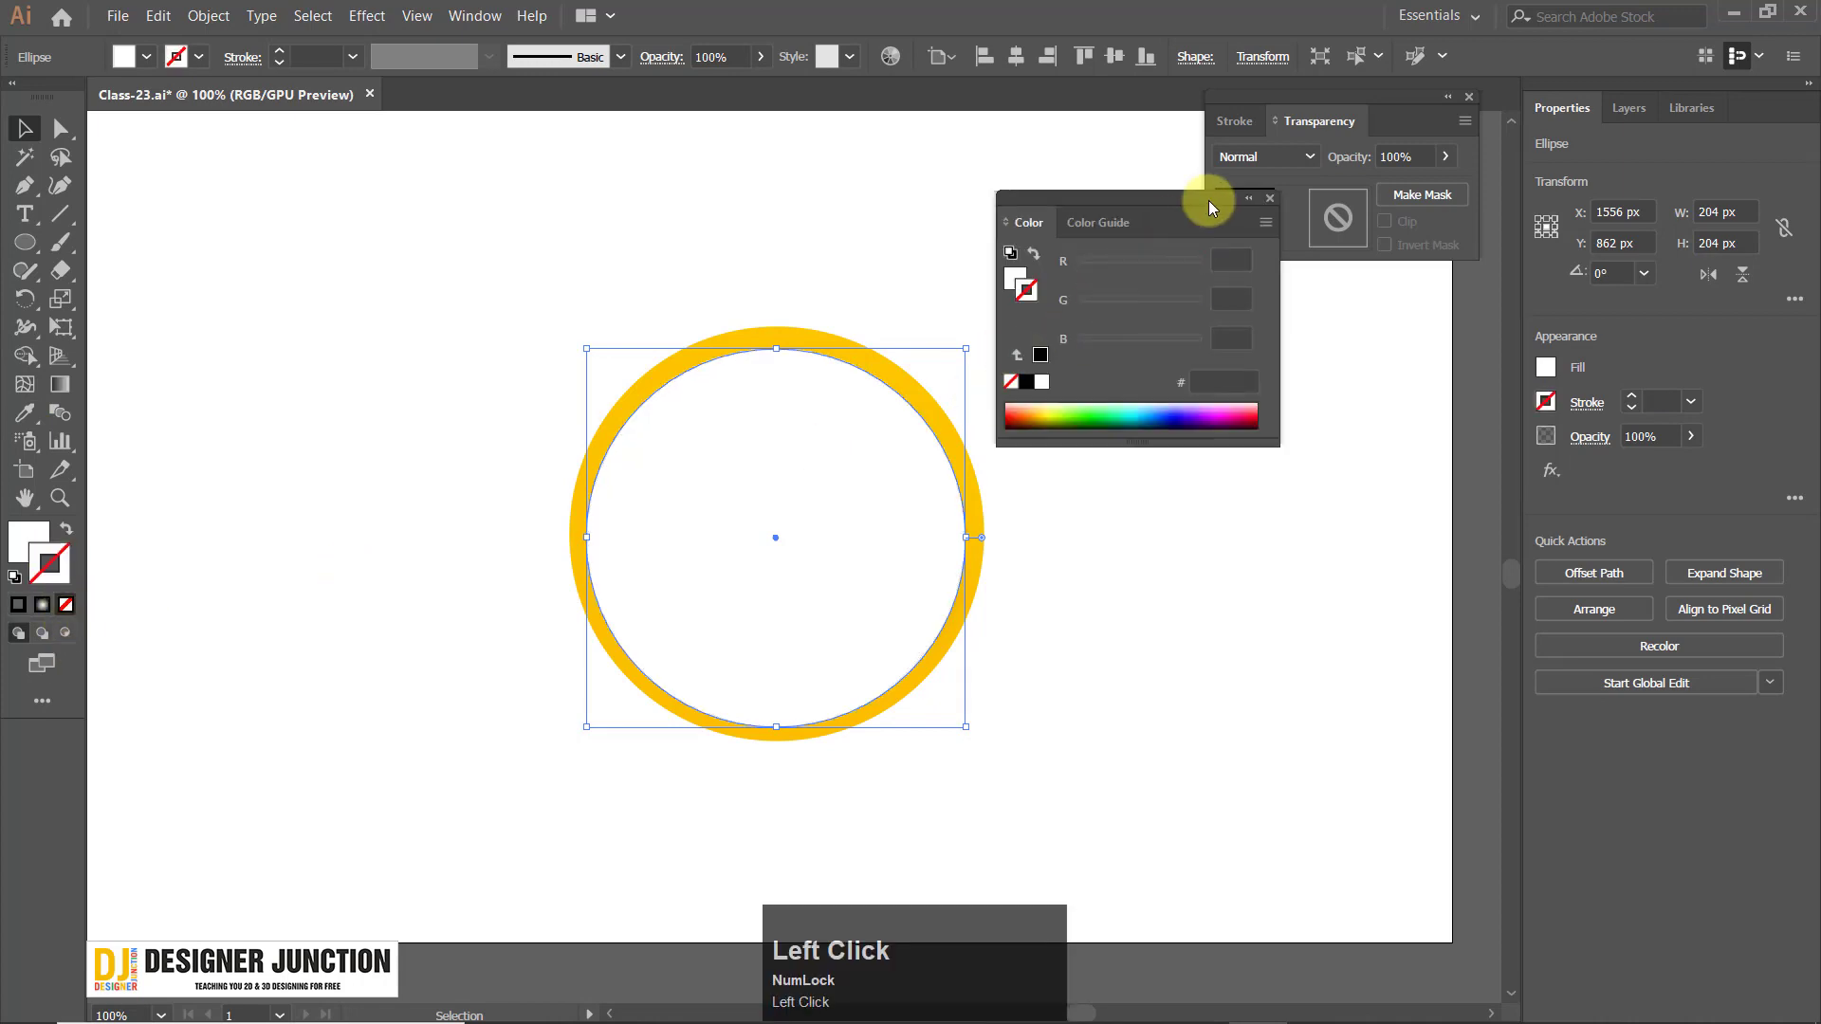
pyautogui.click(1270, 199)
pyautogui.click(1194, 617)
pyautogui.click(816, 581)
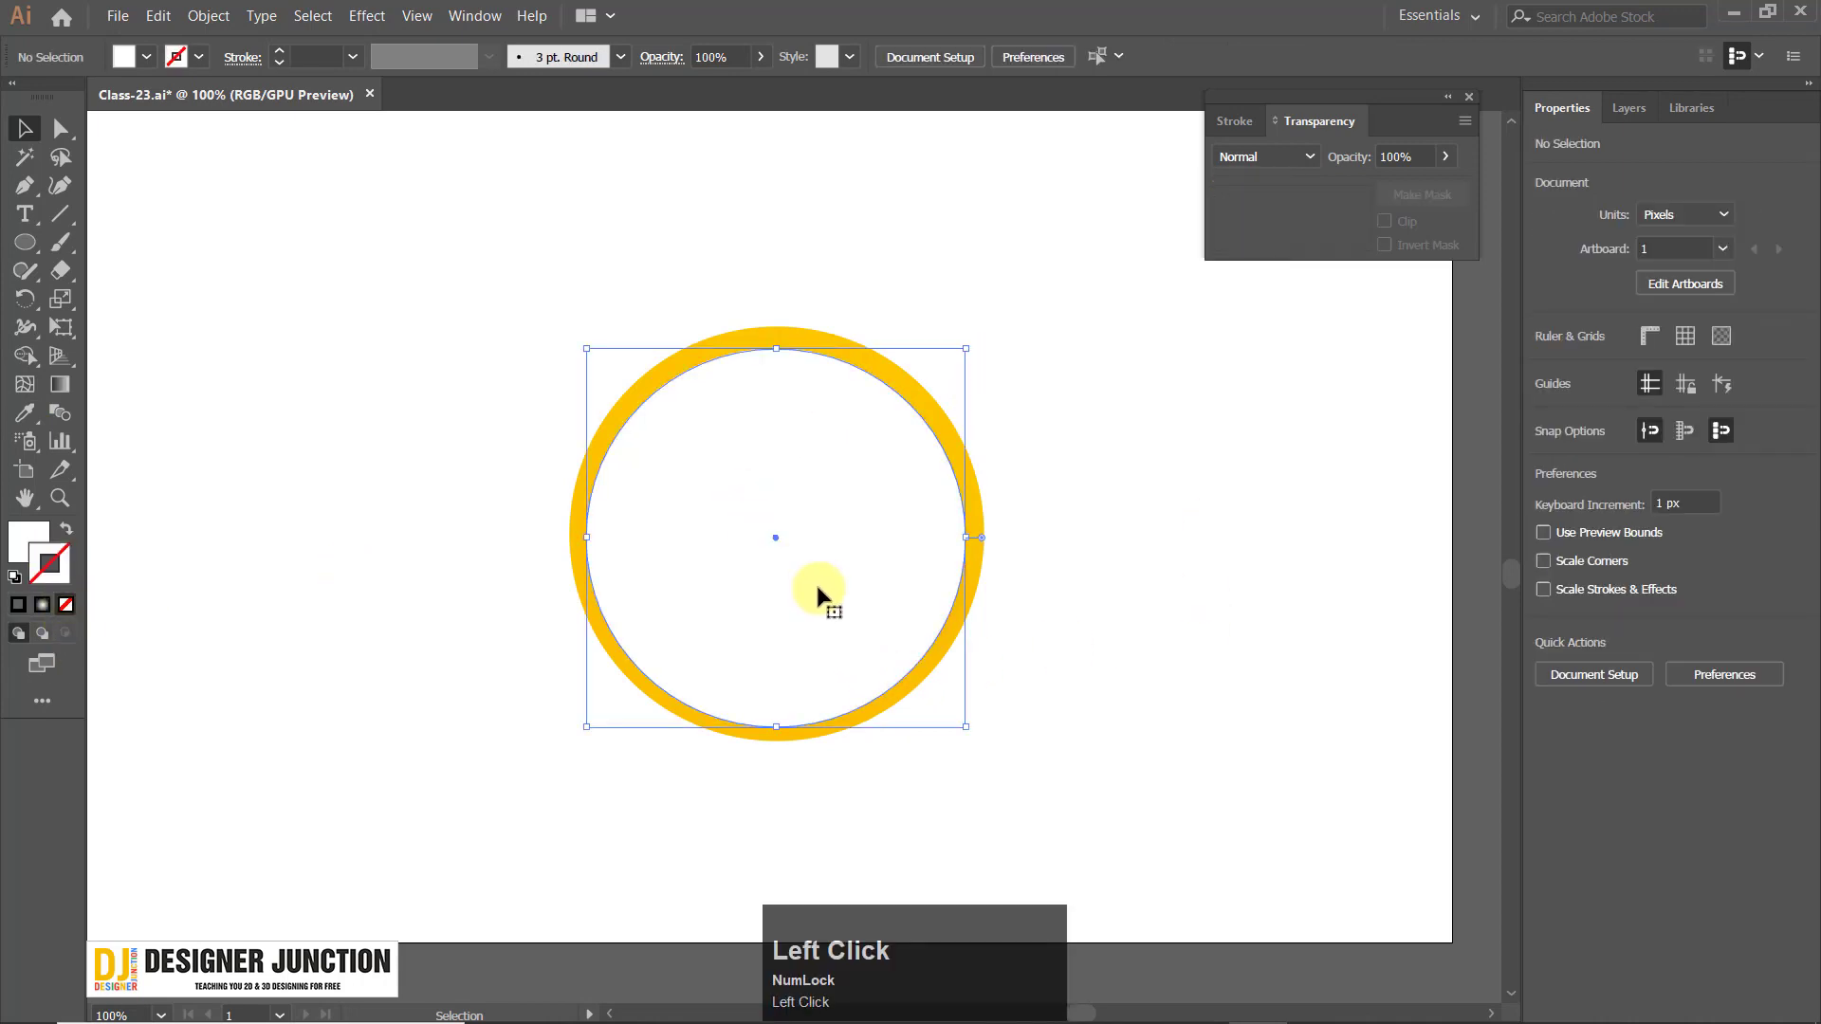
pyautogui.click(41, 604)
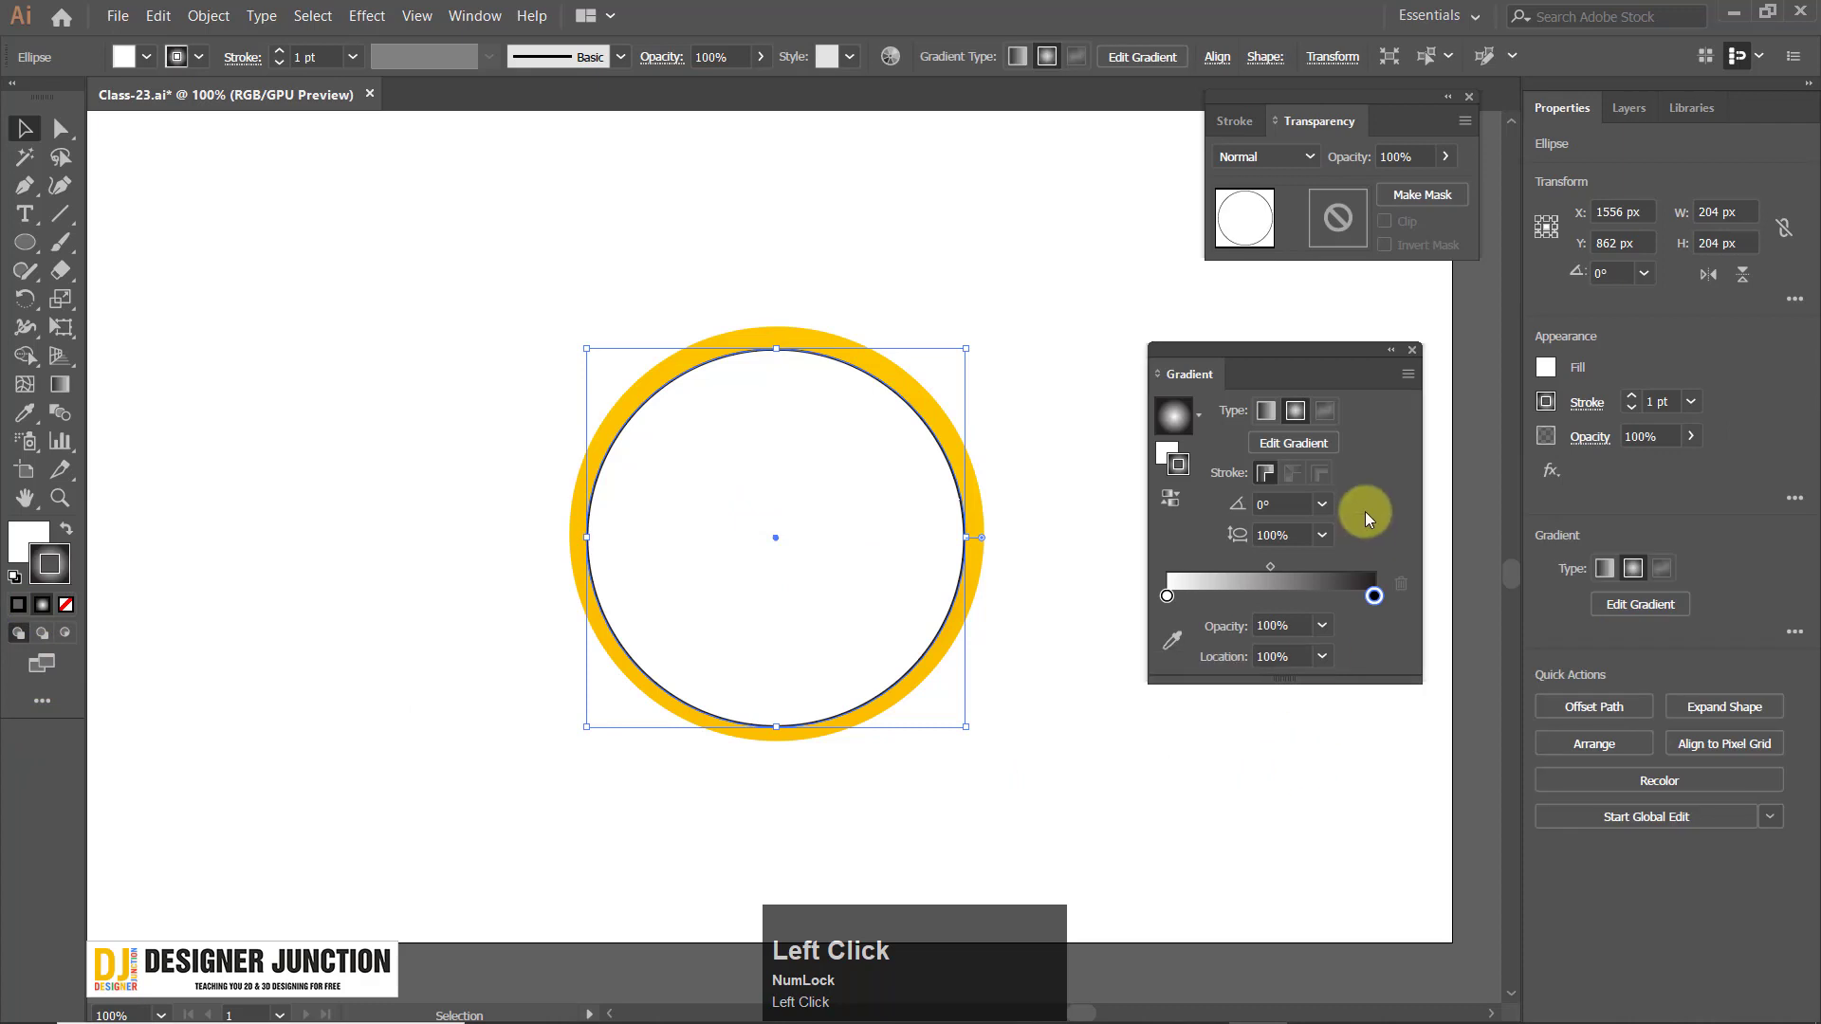
pyautogui.click(1413, 351)
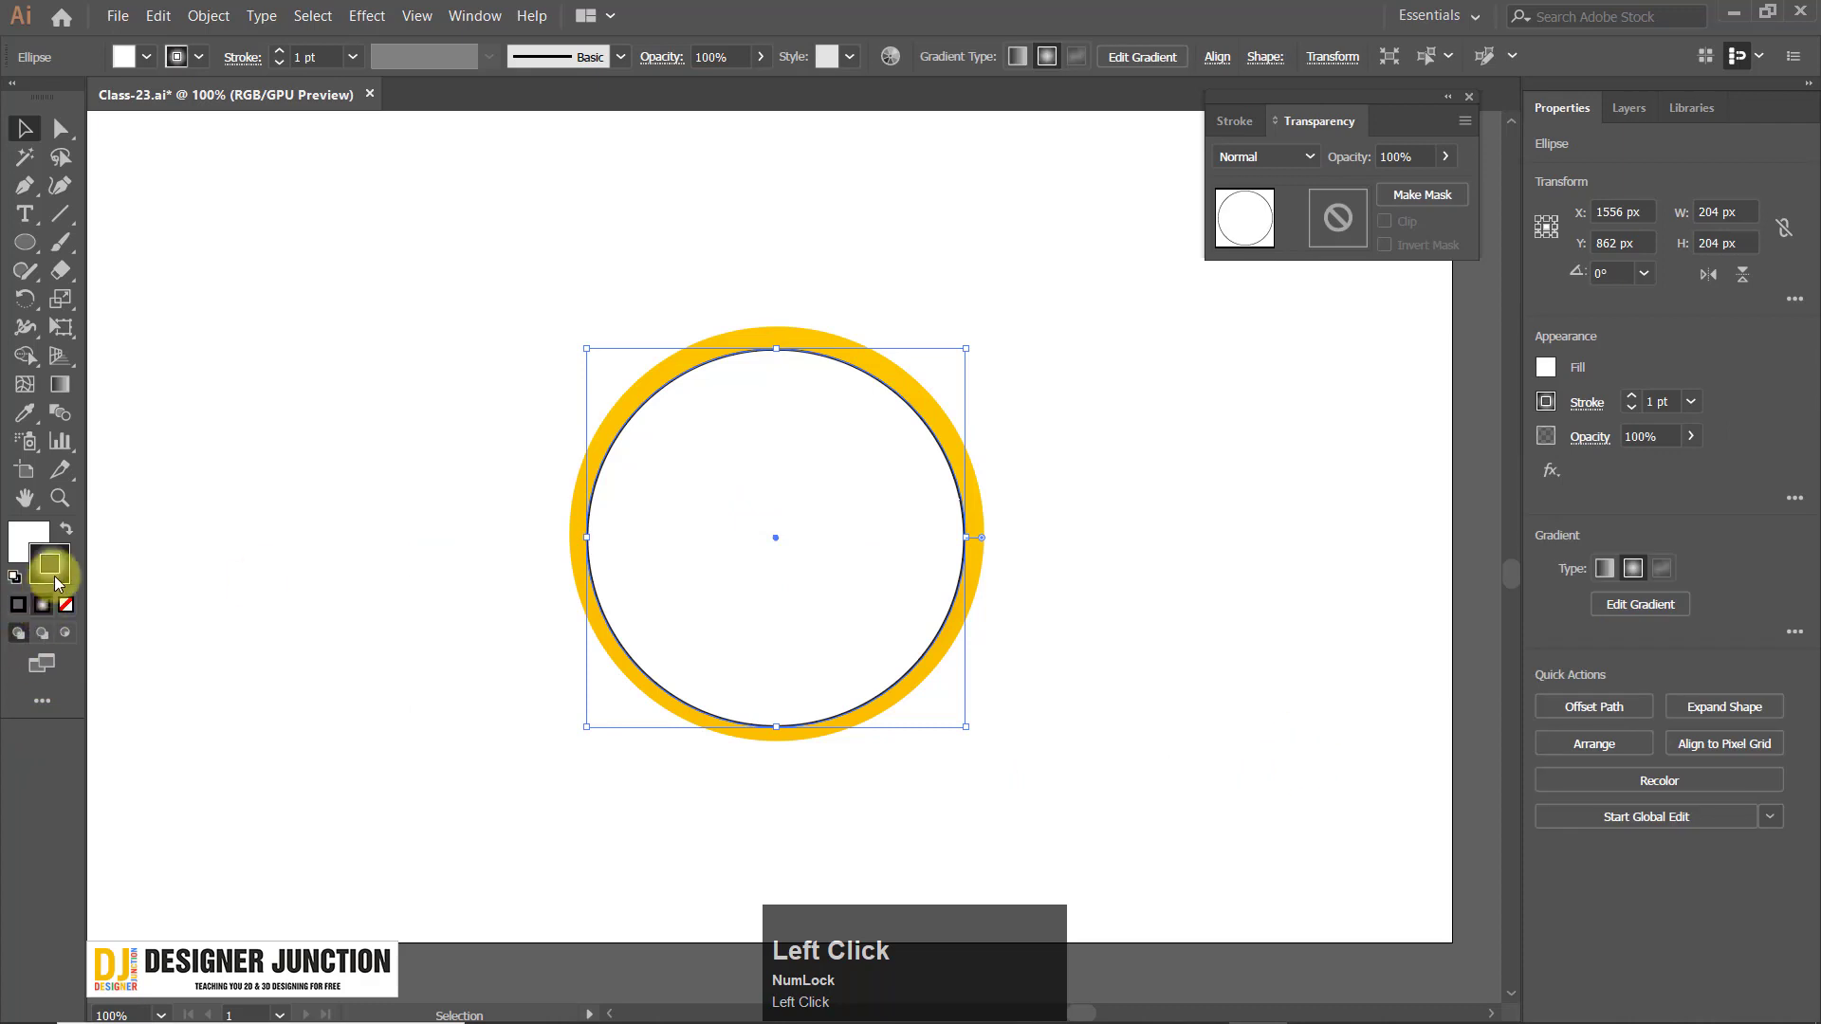
pyautogui.hotkey('ctrl', 'z')
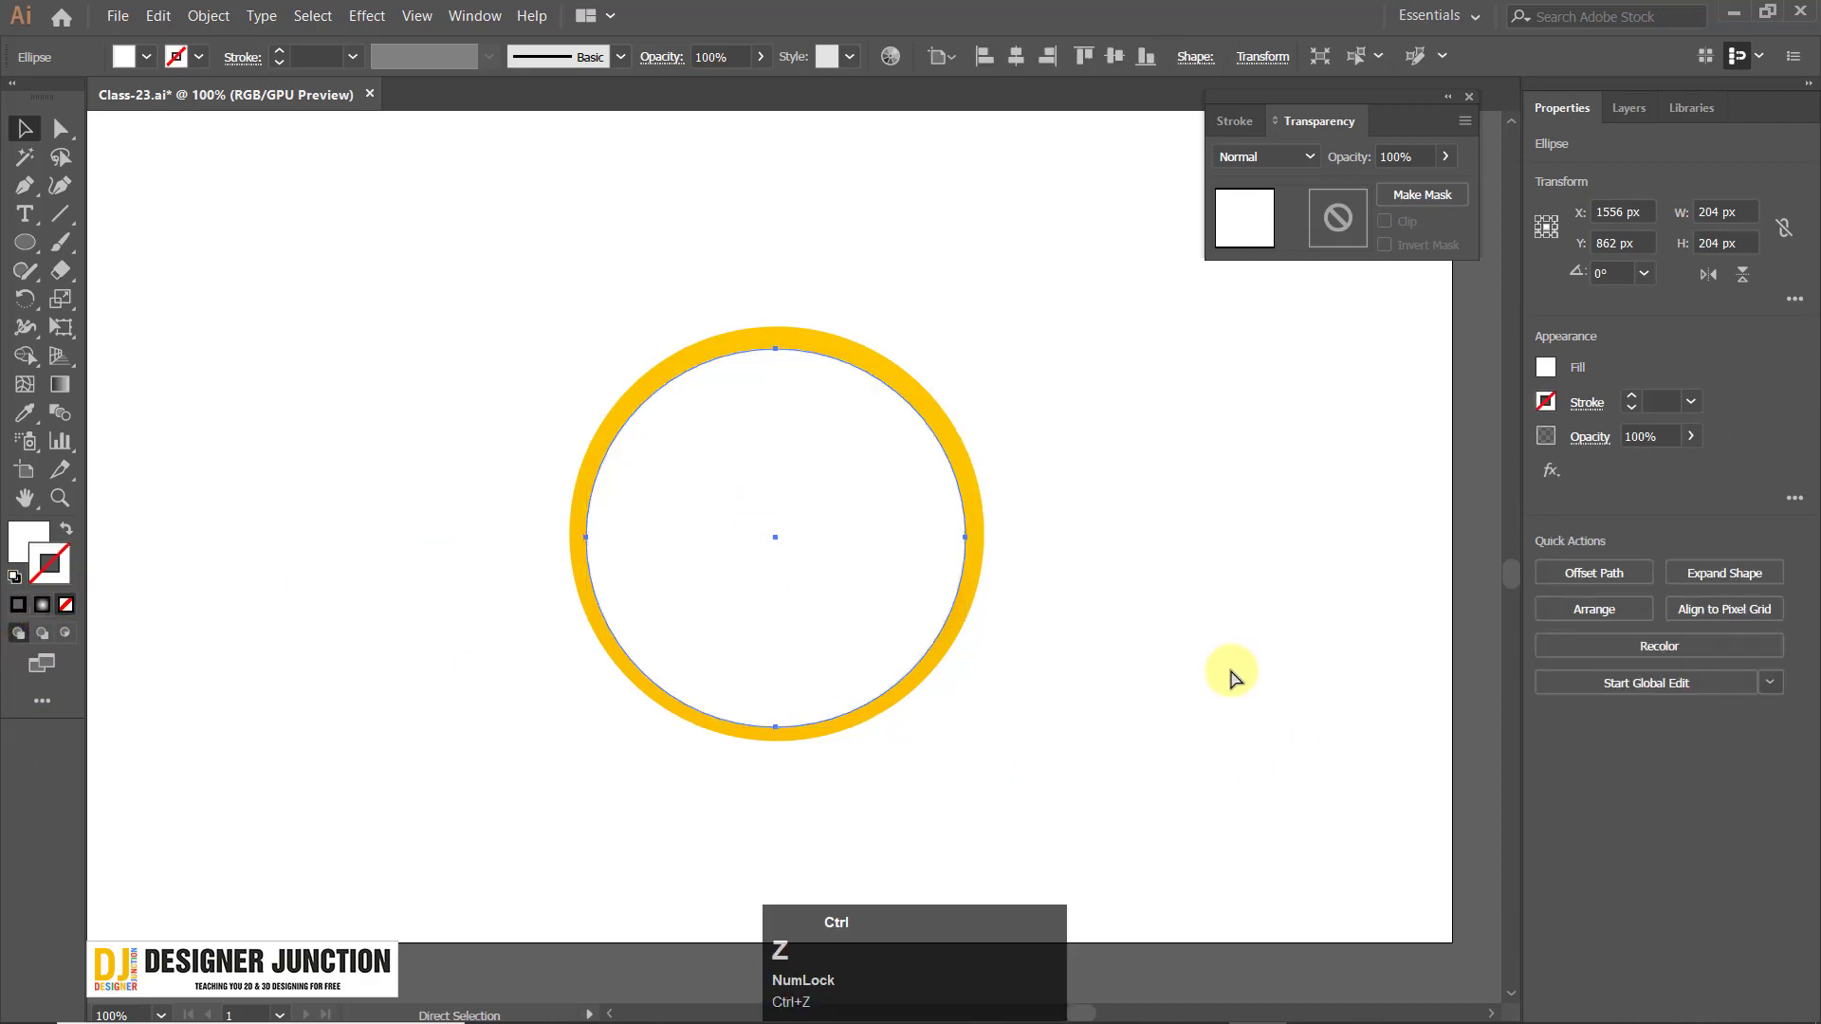
# Fill the circle over the banana image with a radial gradient from white at the centre to black at the edge.
pyautogui.click(25, 538)
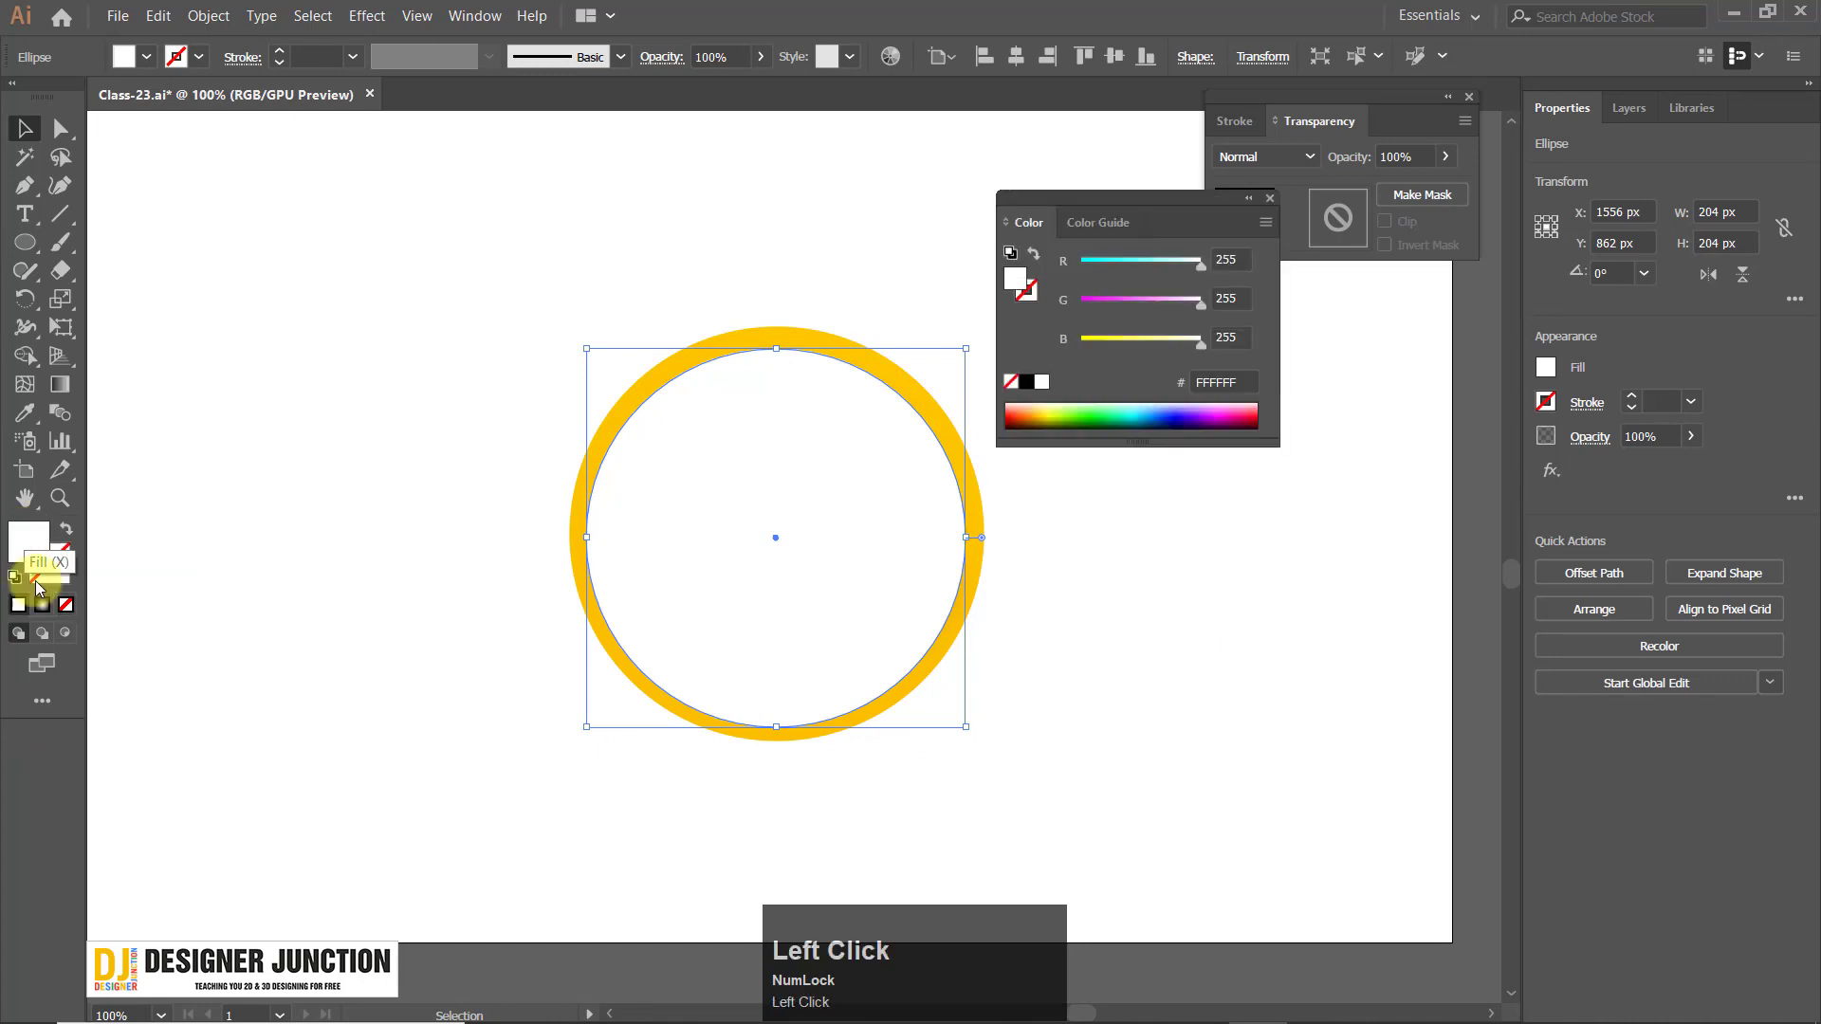
pyautogui.click(1271, 199)
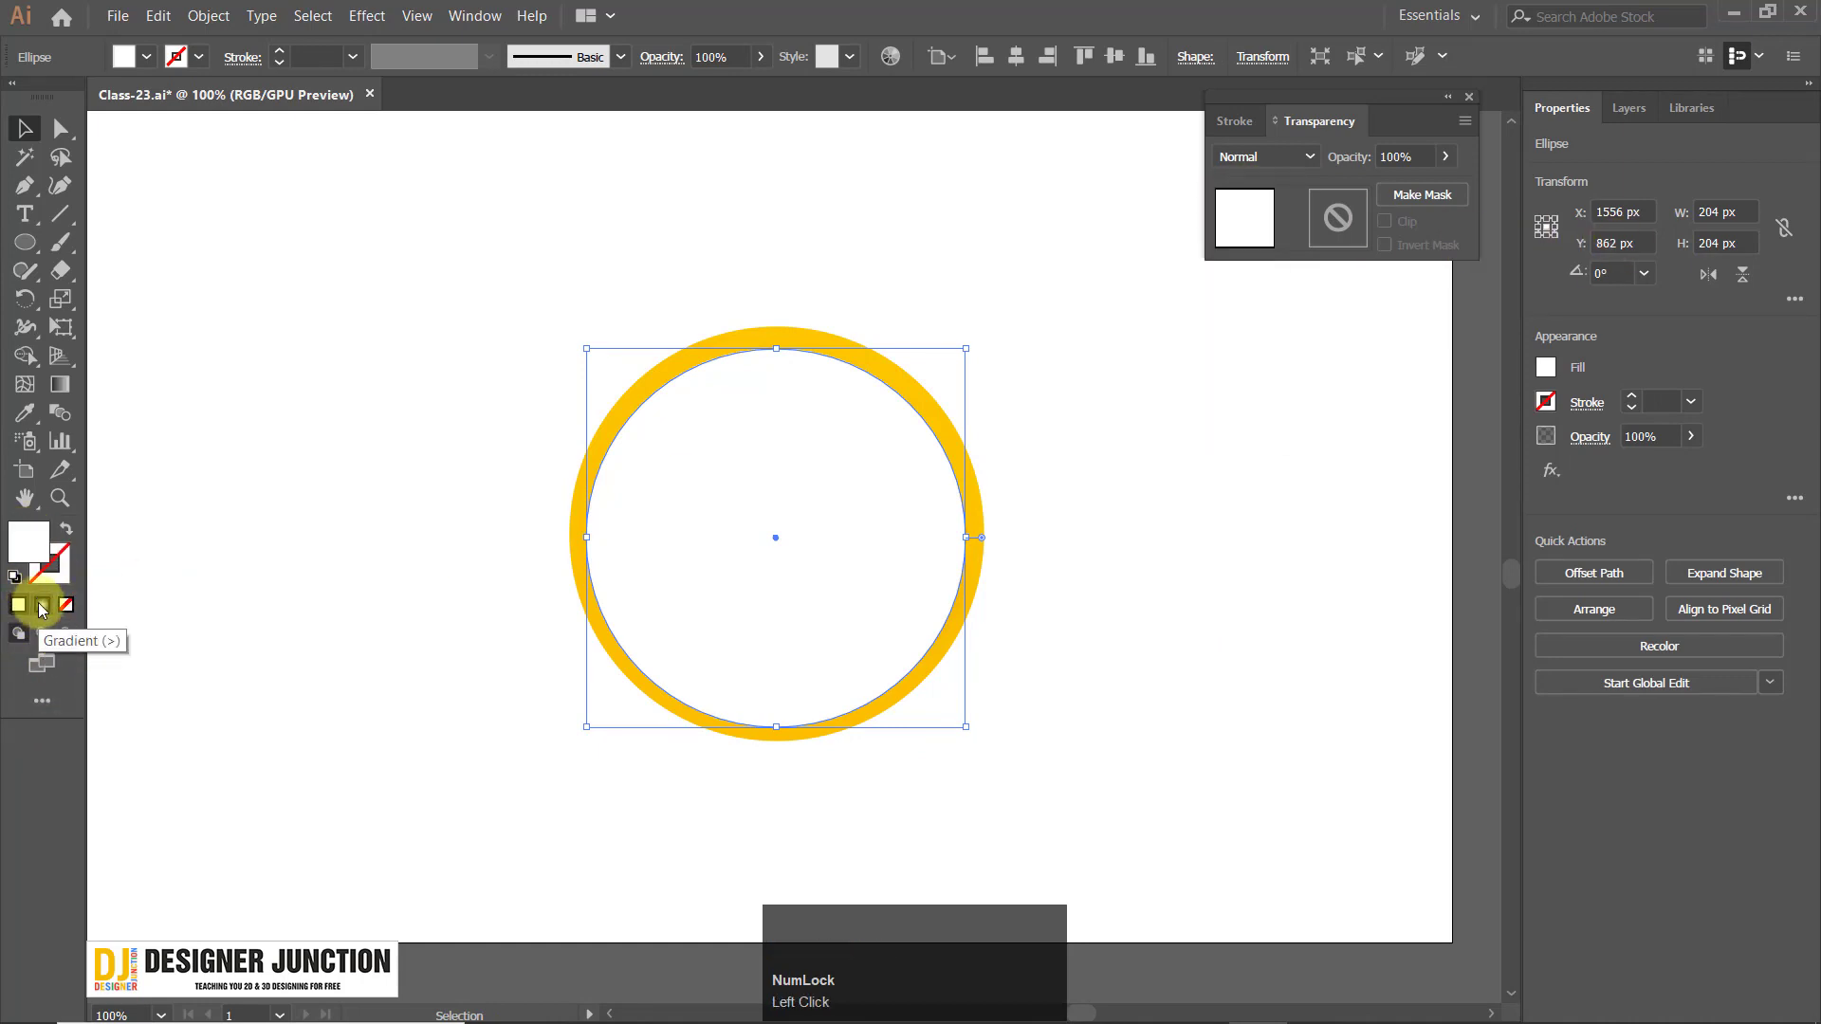
pyautogui.click(43, 632)
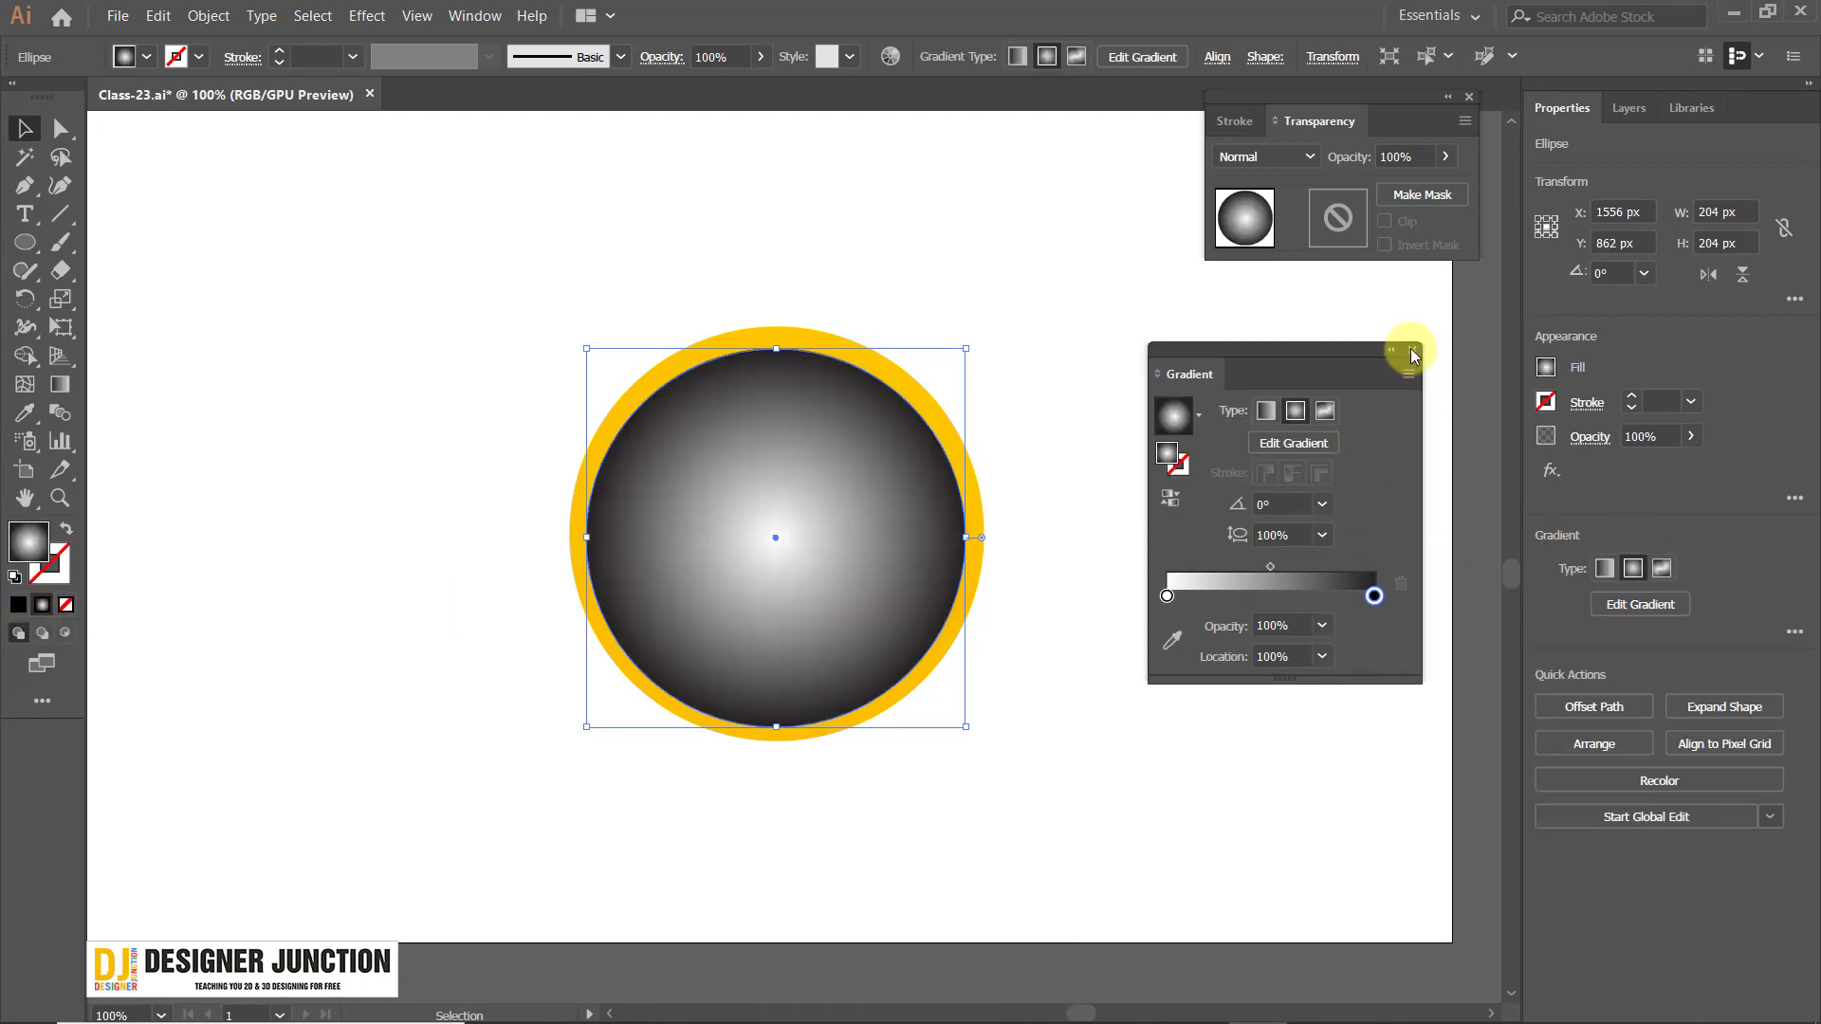
pyautogui.click(1376, 596)
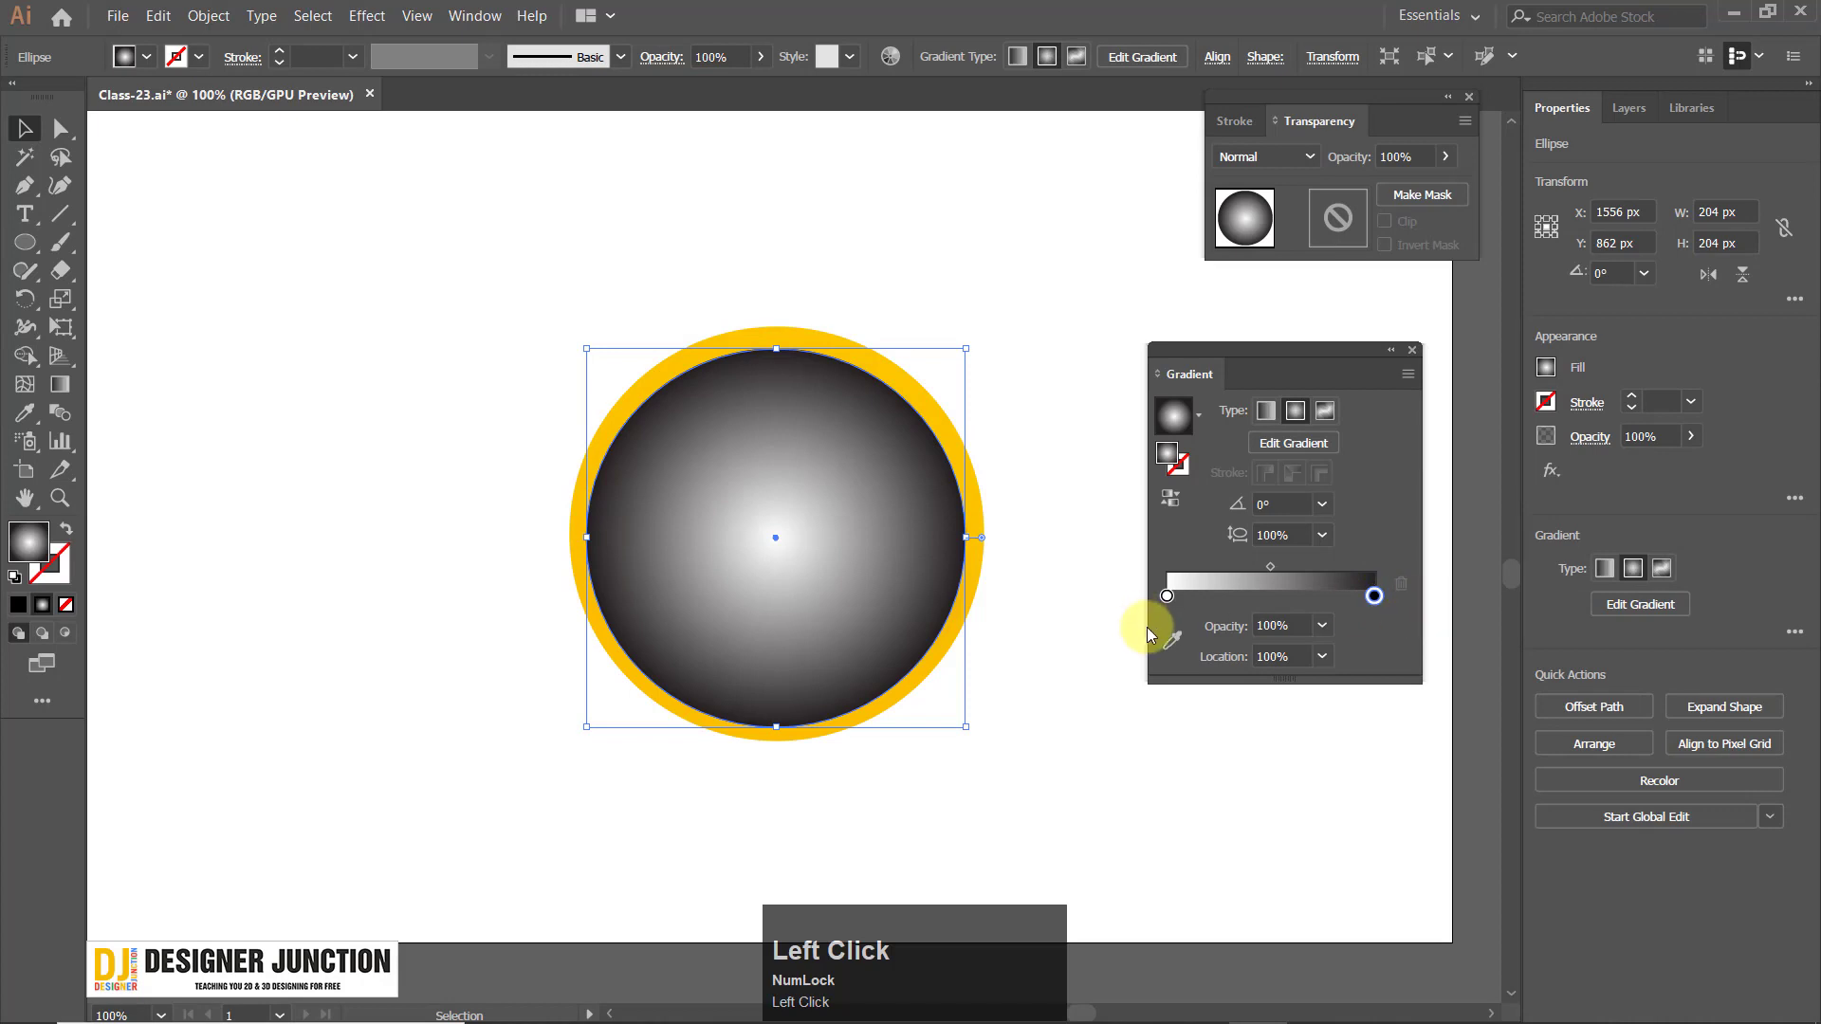
pyautogui.click(1166, 597)
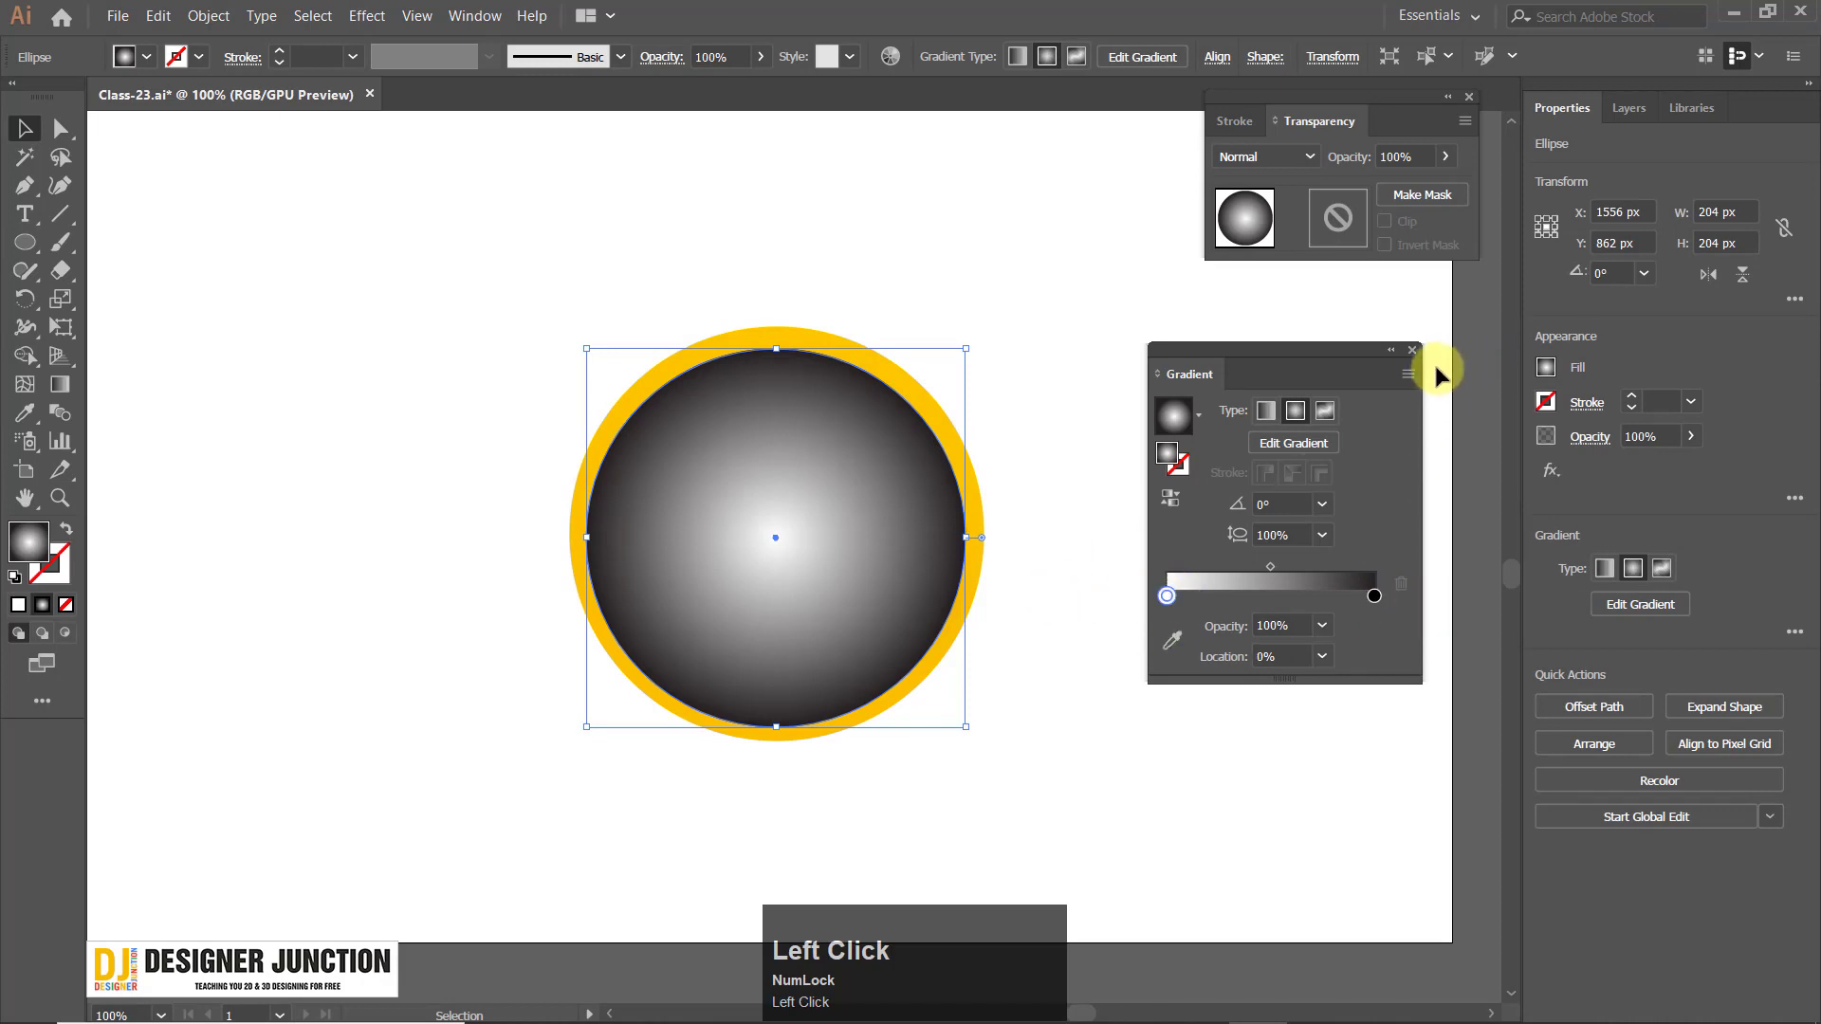
pyautogui.click(1412, 349)
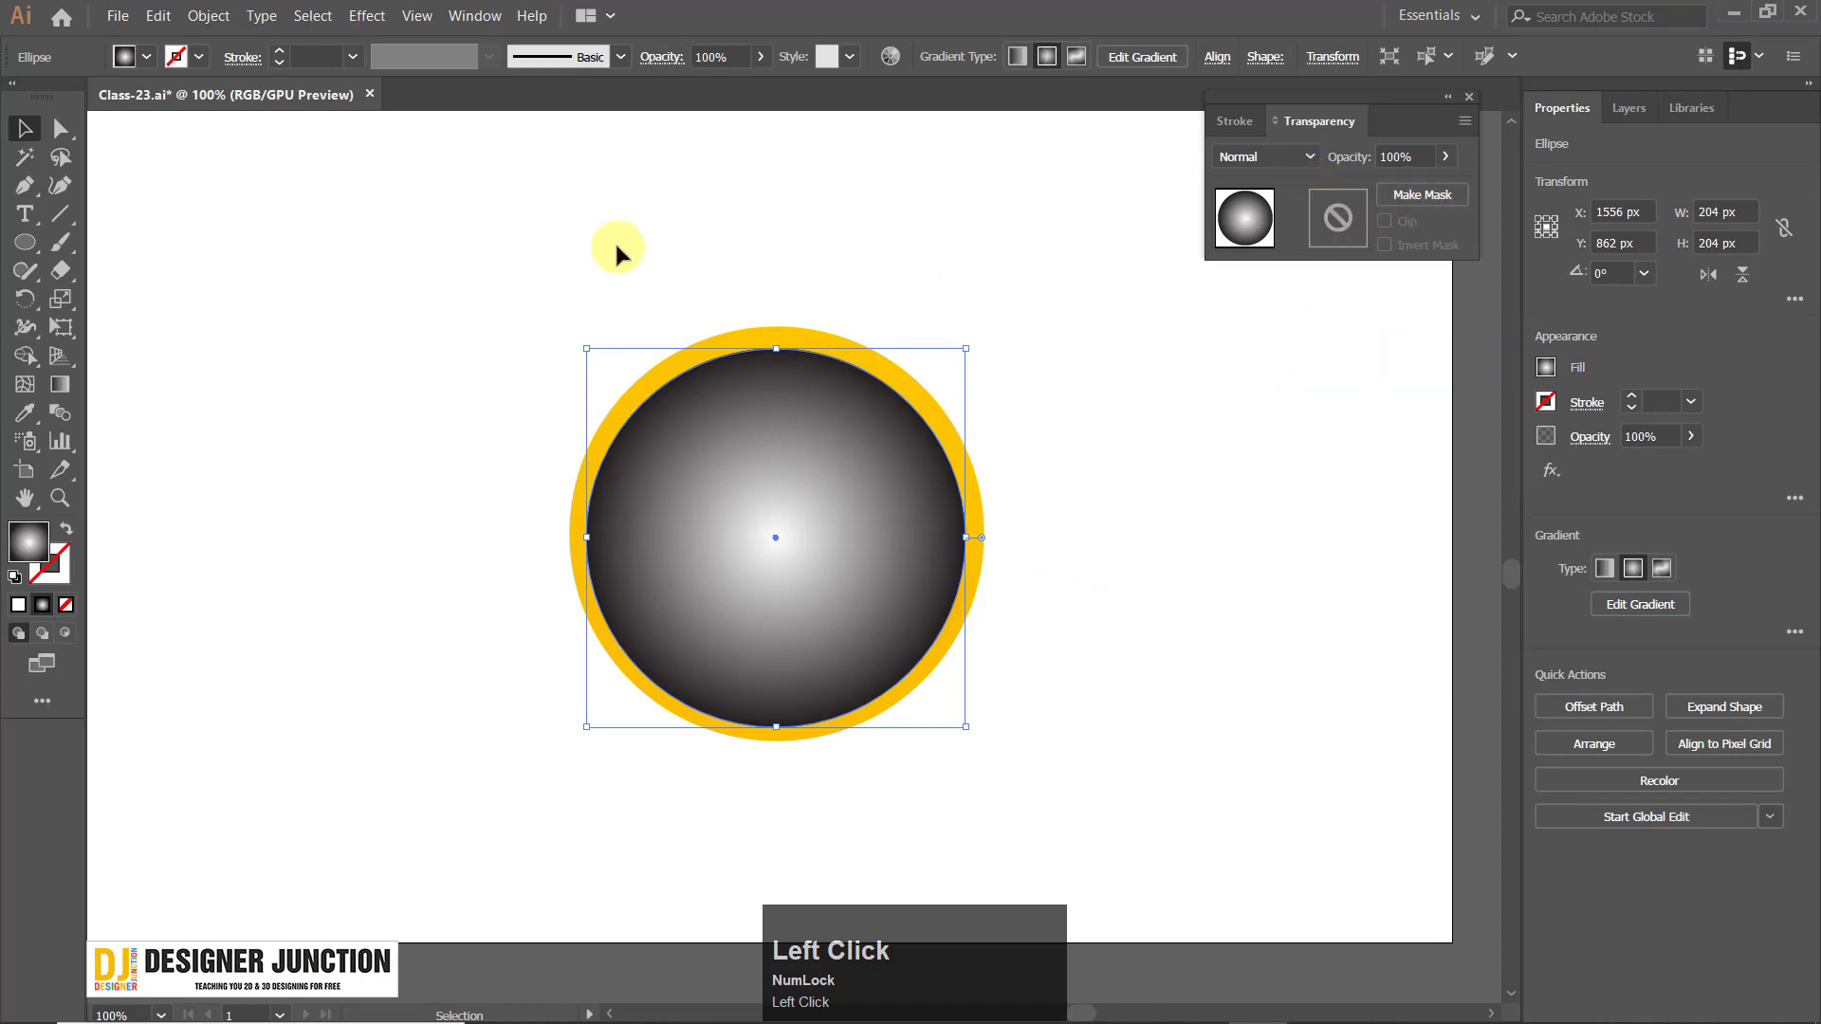
# Select the gradient circle together with the banana image beneath it and make an opacity mask from them.
pyautogui.moveTo(481, 262); pyautogui.dragTo(1166, 849)
pyautogui.click(1413, 193)
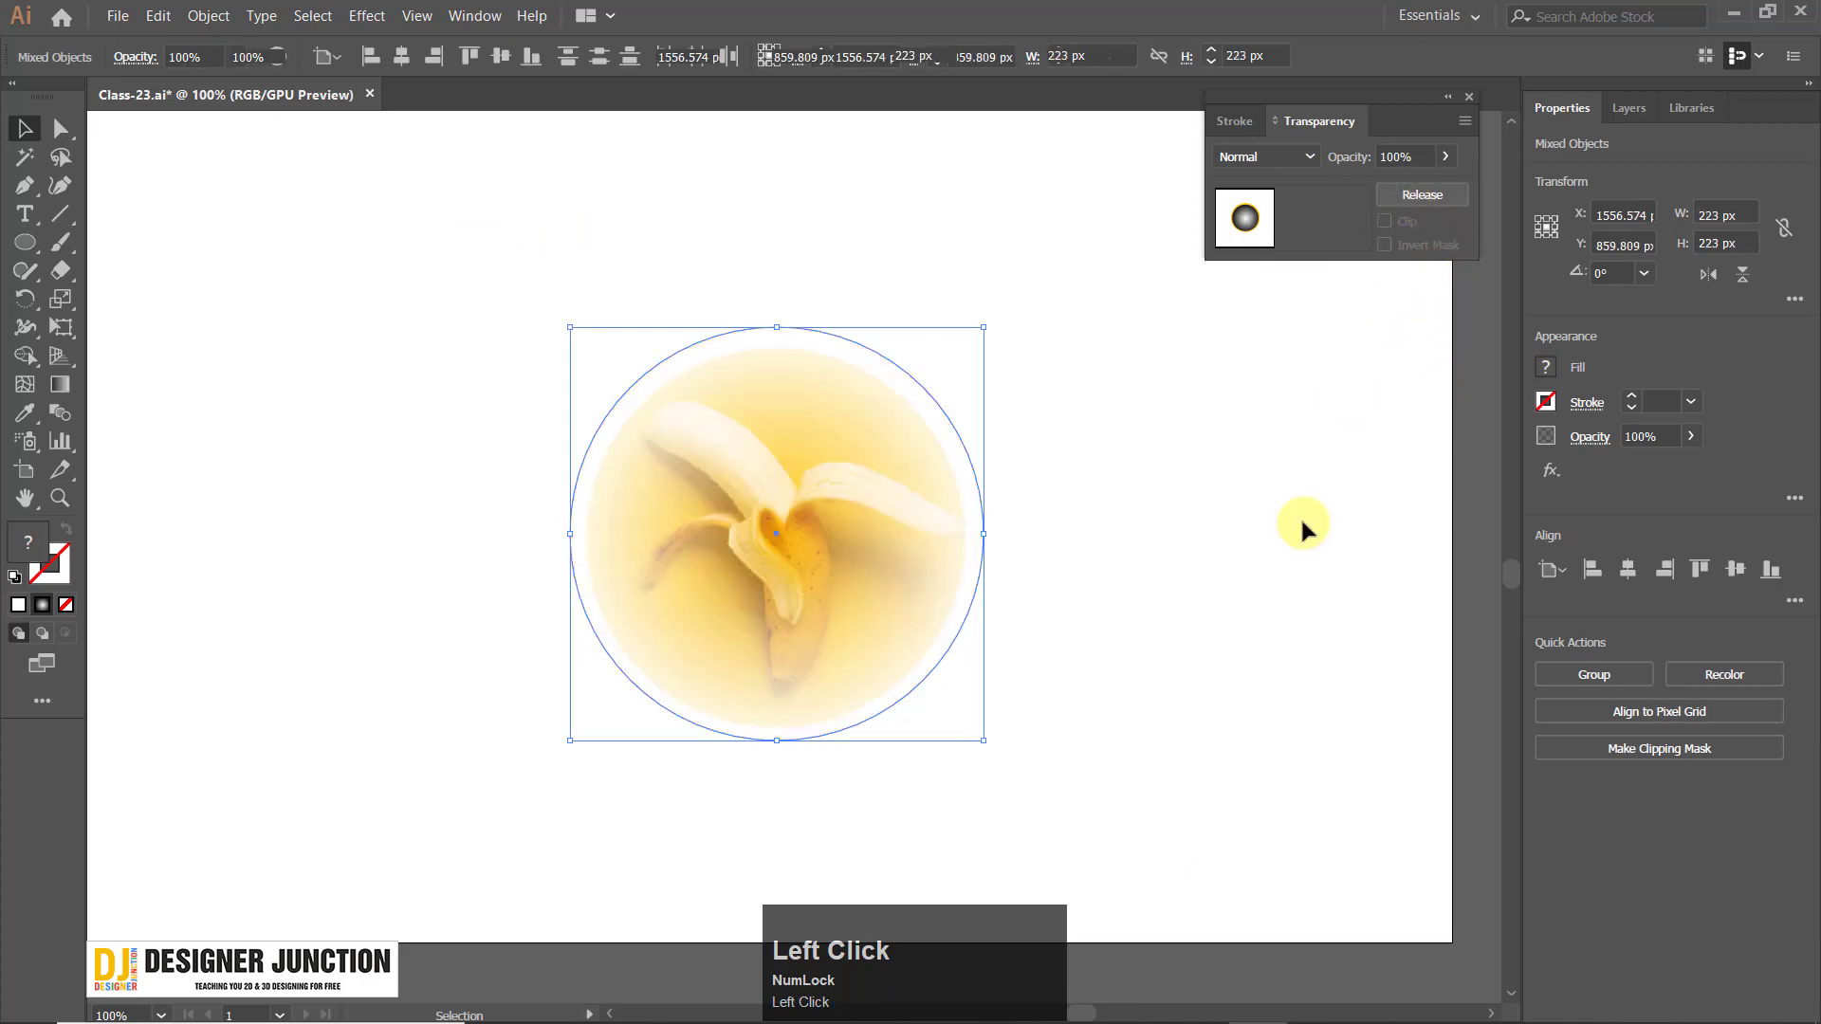
pyautogui.click(1278, 749)
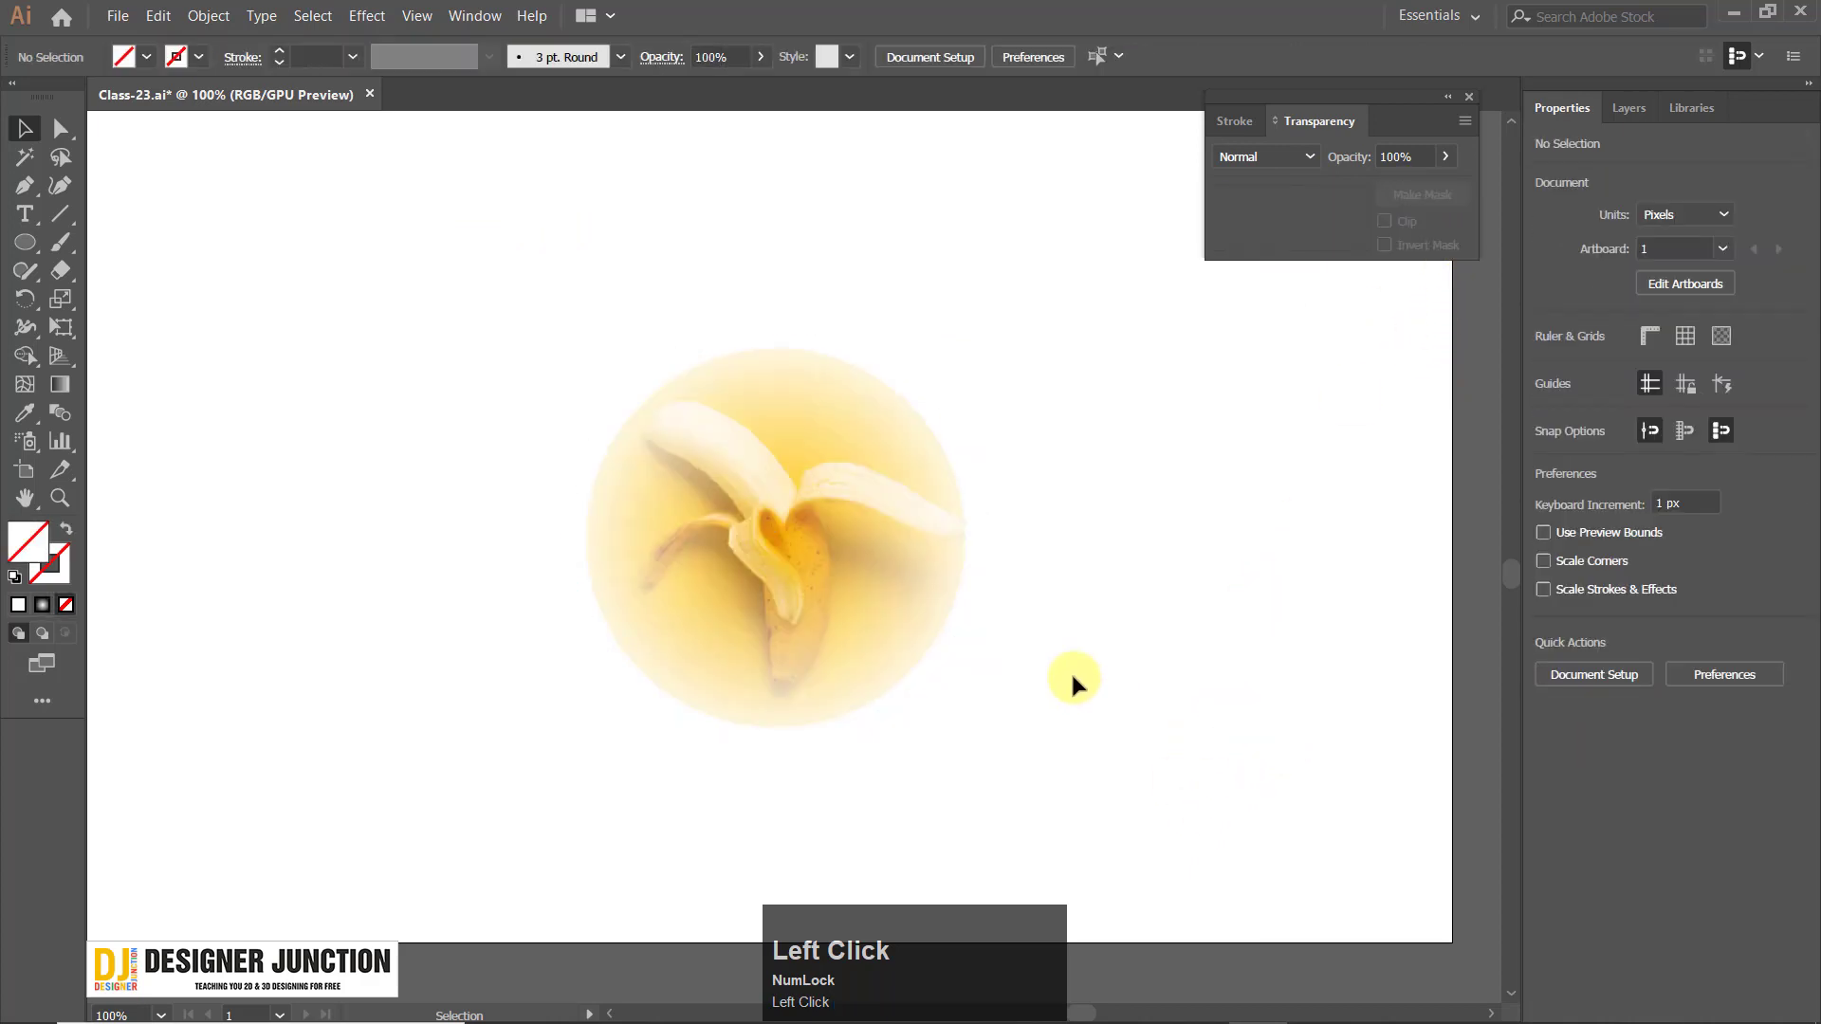
pyautogui.scroll(-2, 1021, 640)
pyautogui.scroll(1, 992, 639)
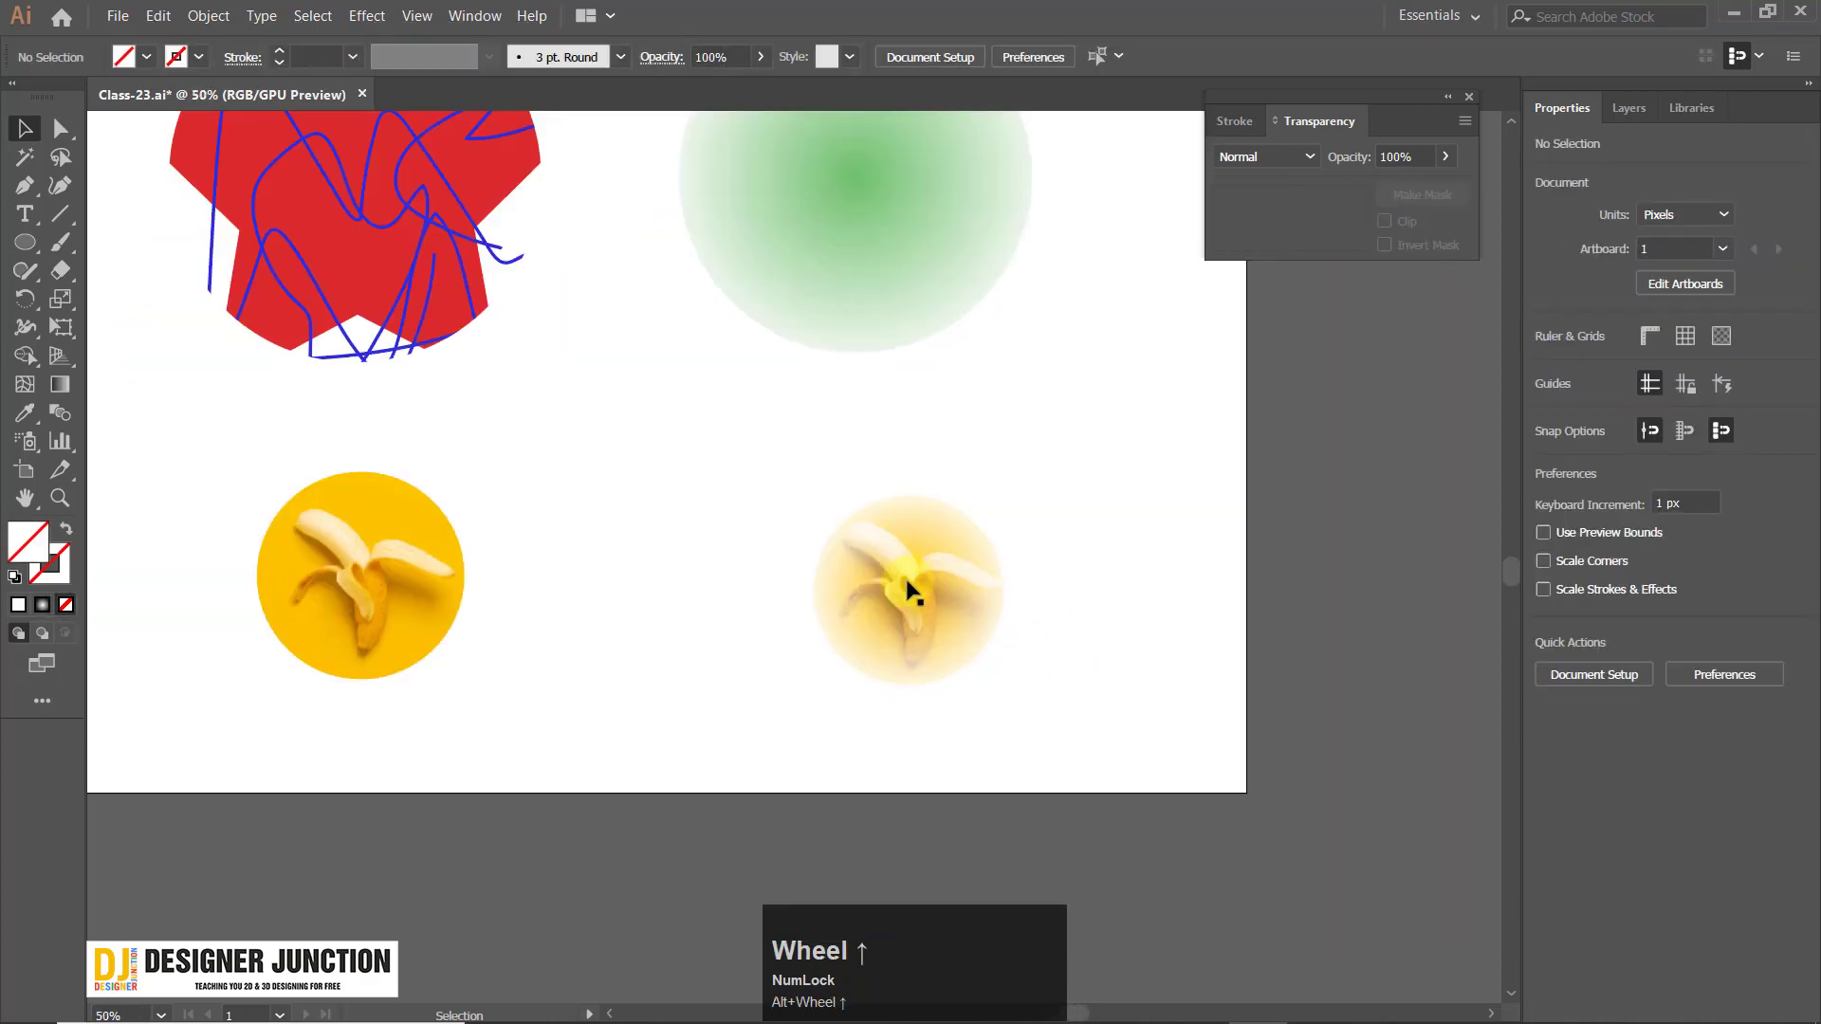
pyautogui.scroll(2, 926, 691)
pyautogui.moveTo(1025, 498); pyautogui.dragTo(994, 638)
pyautogui.scroll(-3, 1007, 581)
pyautogui.scroll(3, 1006, 580)
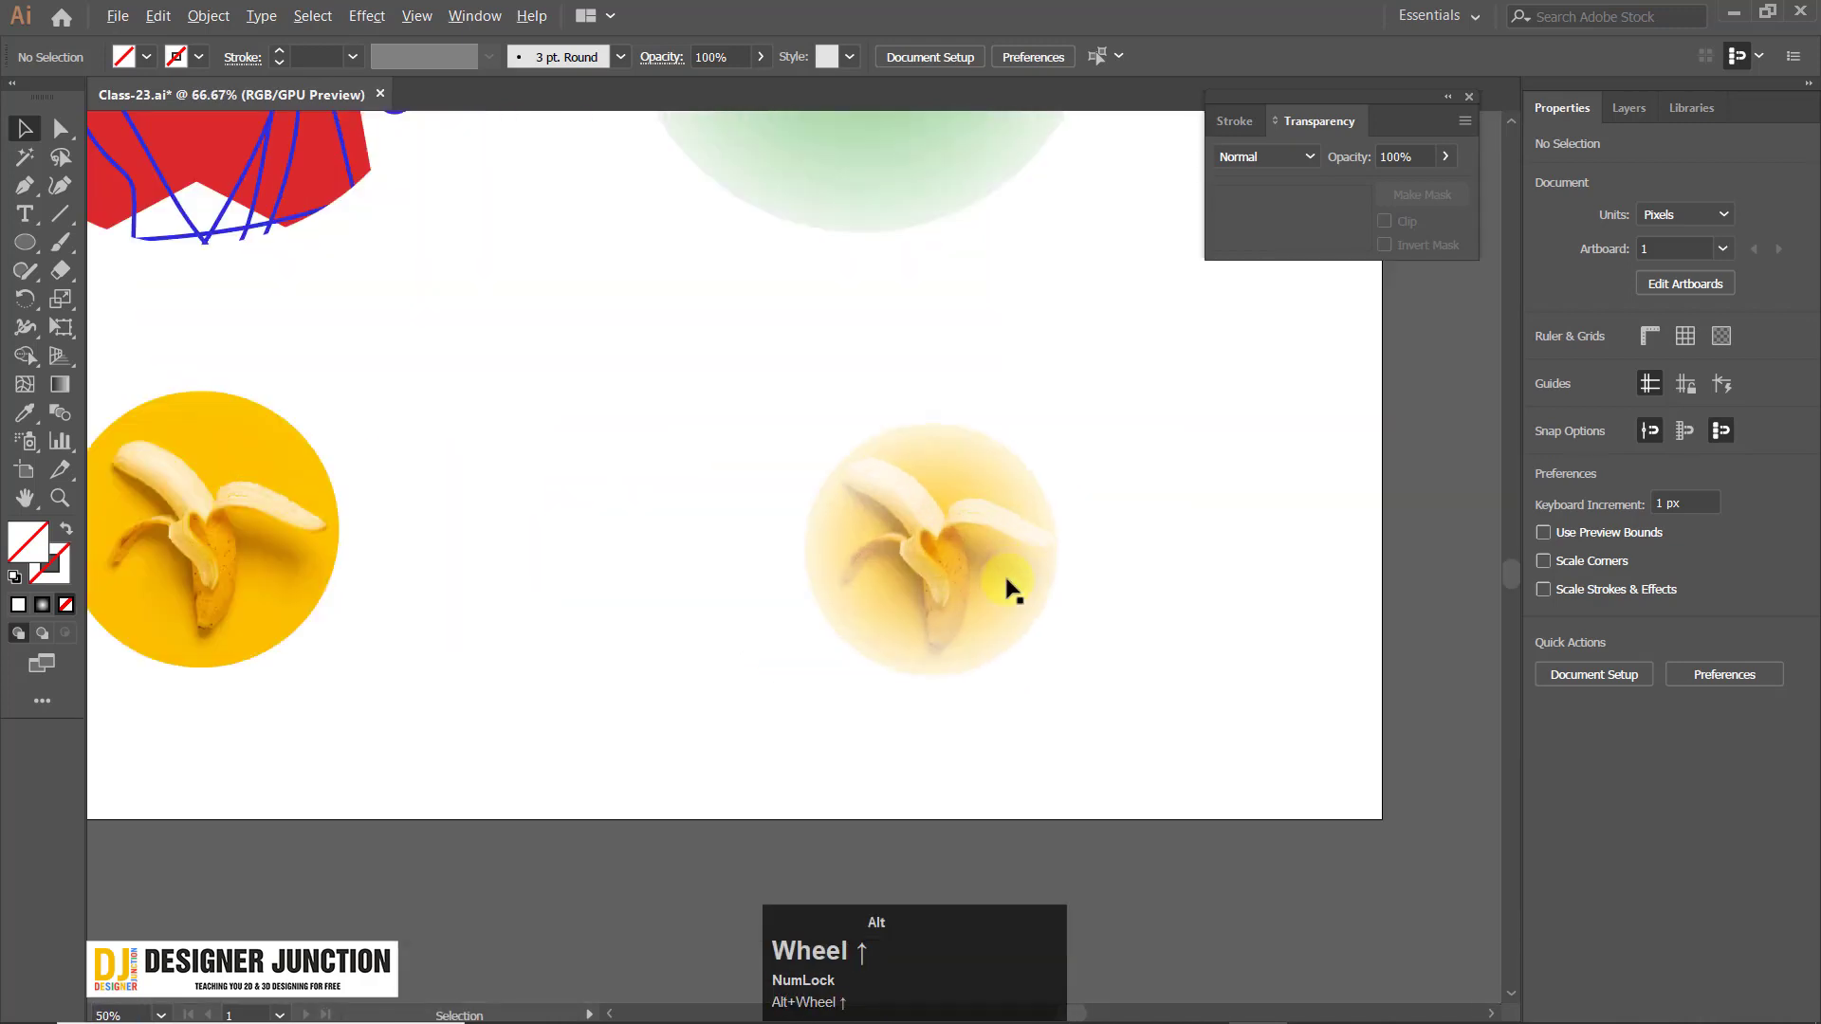
# Isolate the masked banana's clip group and try moving the photo inside it to about X 1743 px, Y 869 px.
pyautogui.doubleClick(977, 451)
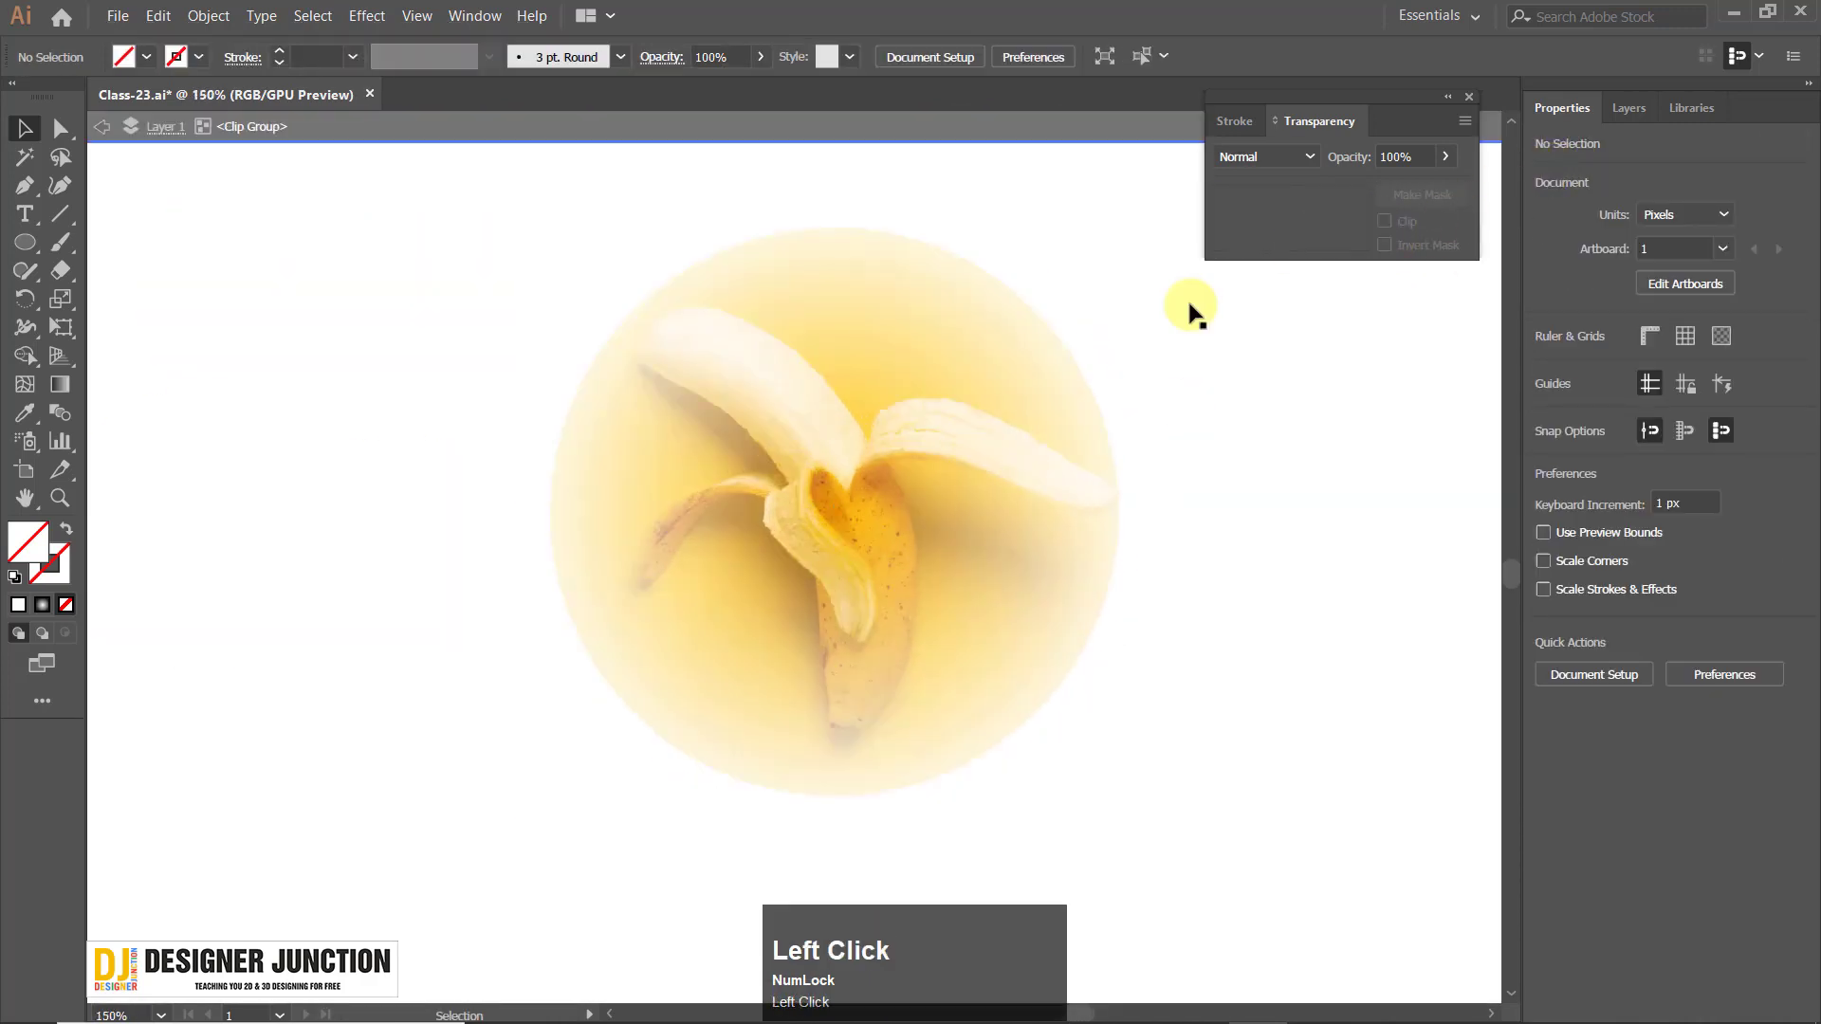
pyautogui.scroll(-6, 1101, 585)
pyautogui.click(1395, 580)
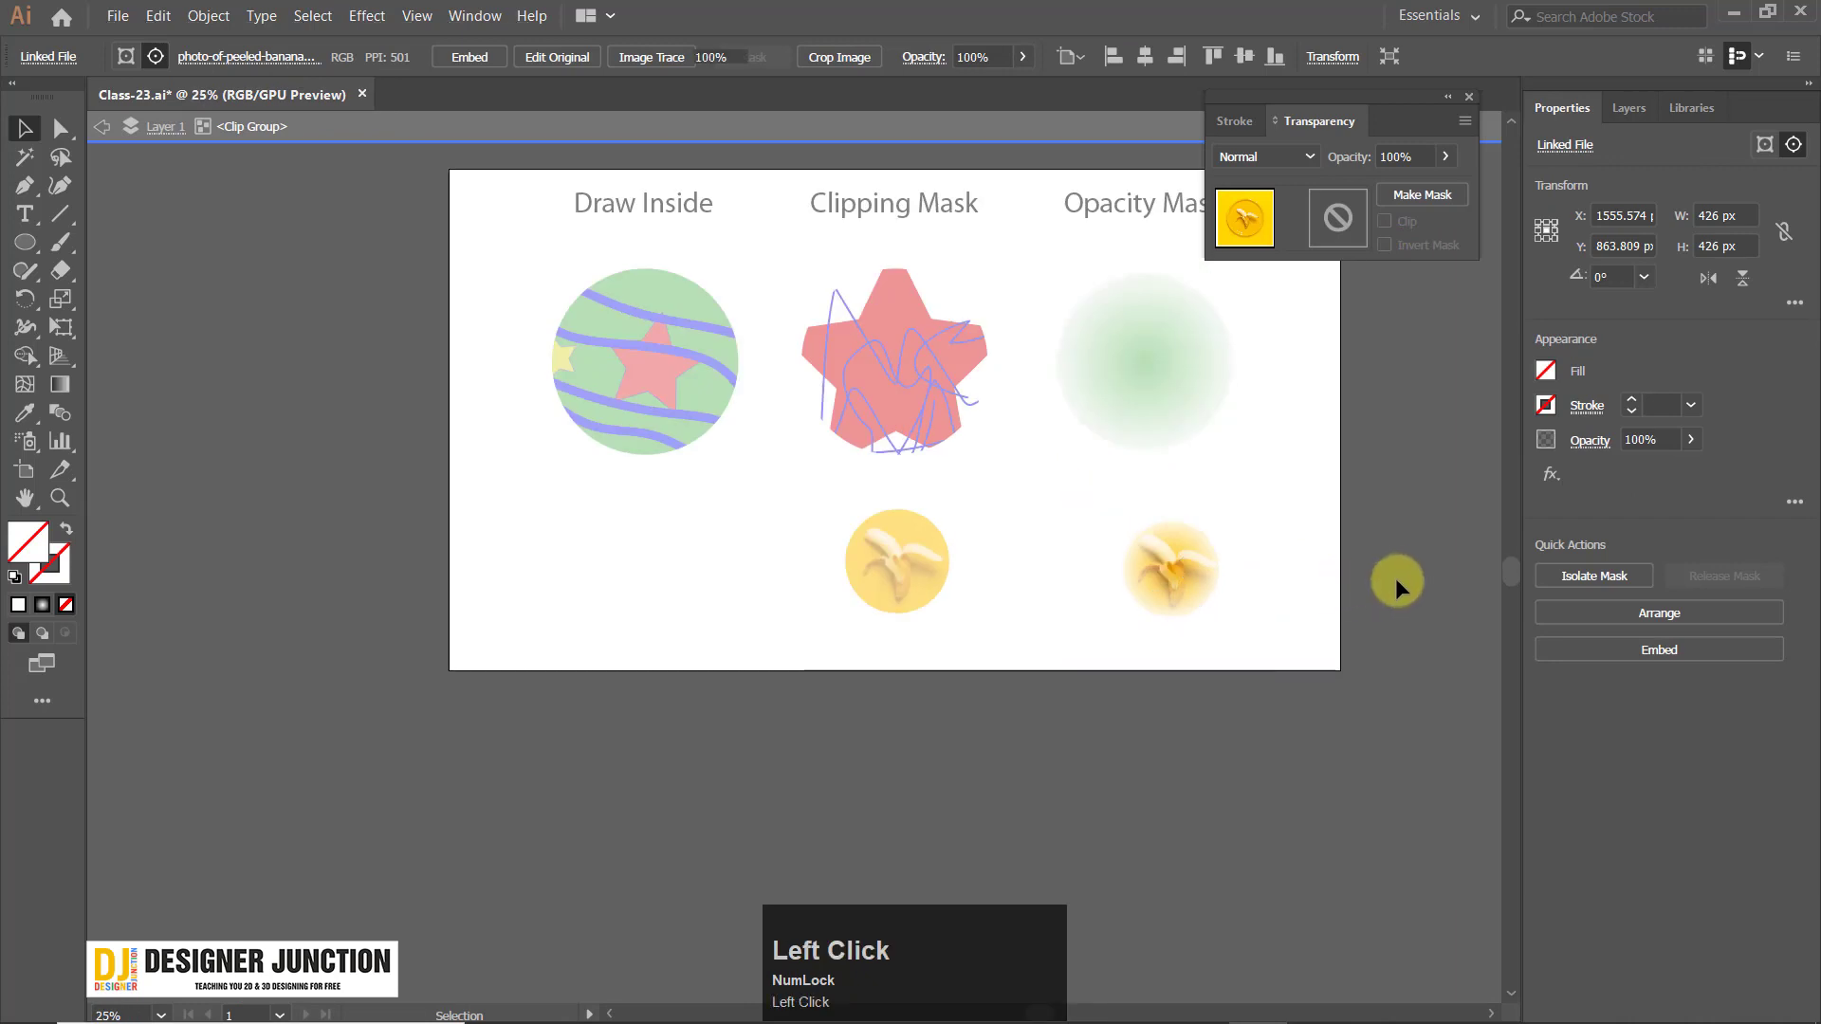
pyautogui.scroll(2, 1383, 579)
pyautogui.click(592, 569)
pyautogui.moveTo(696, 575); pyautogui.dragTo(1044, 590)
pyautogui.press('ctrl')
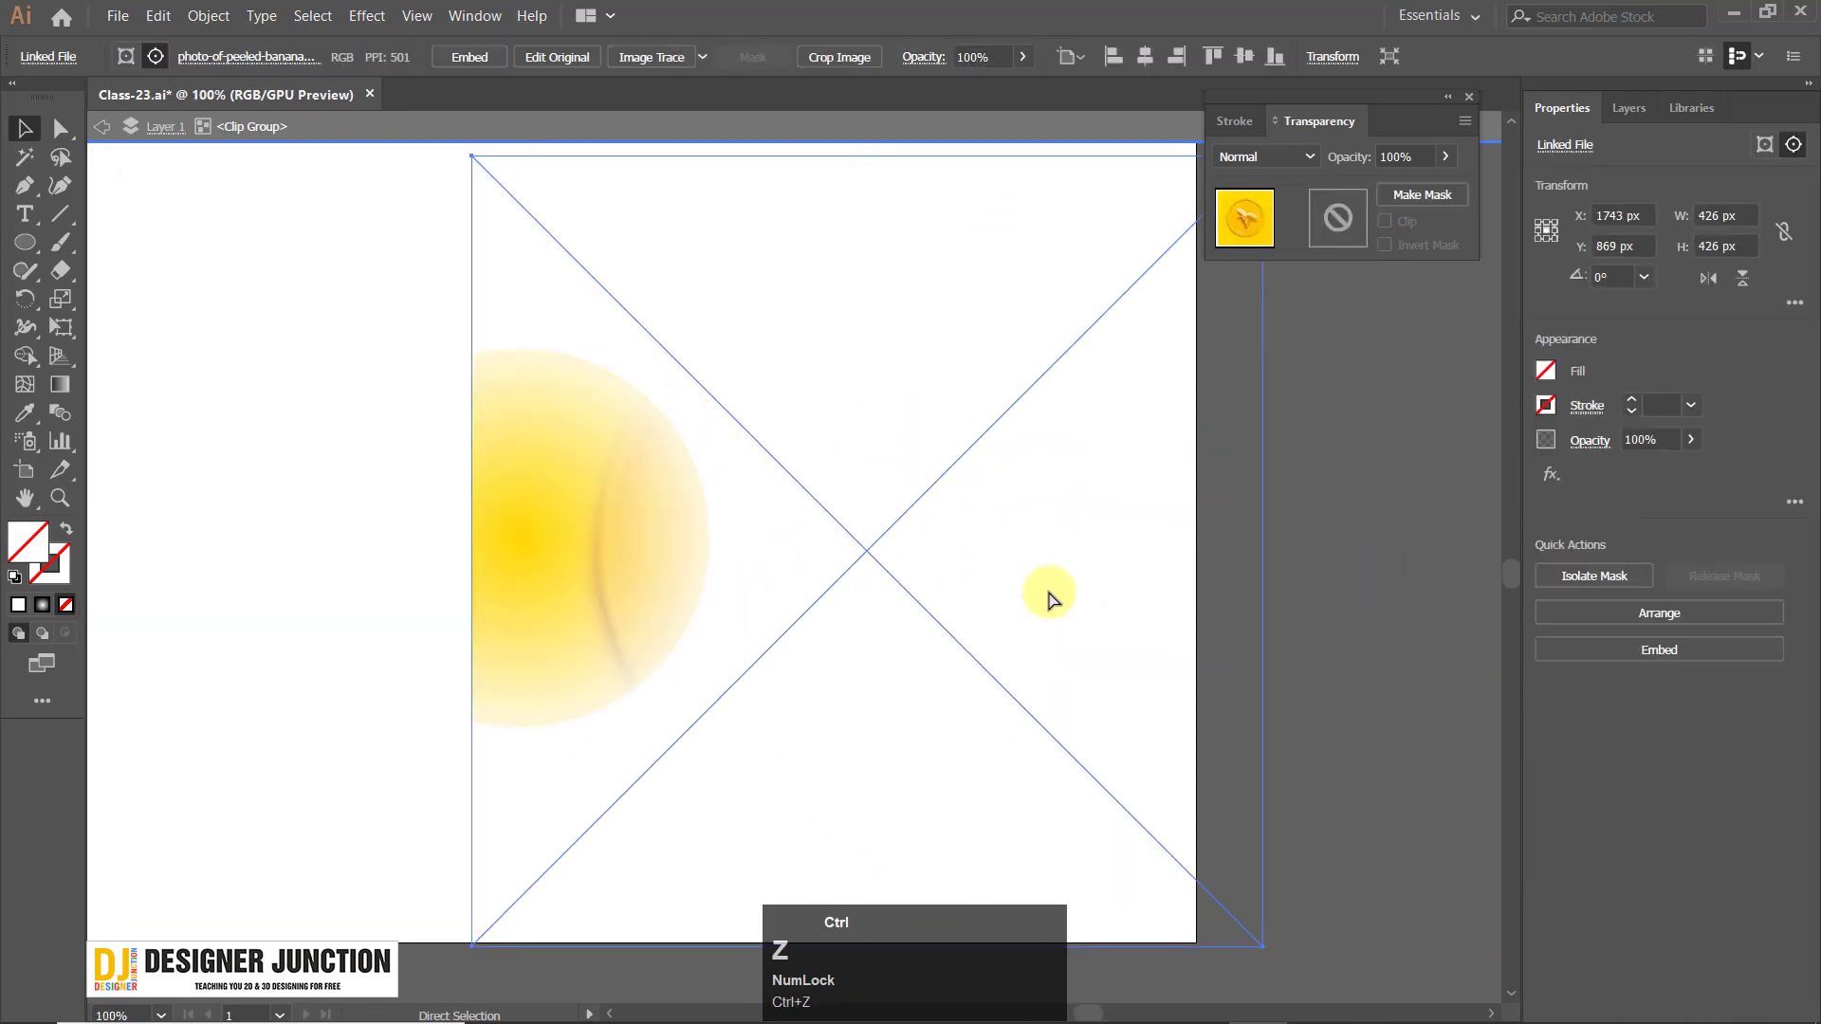
pyautogui.hotkey('ctrl', 'z')
# Try moving the banana photo inside its mask to about X 1828 px, Y 748 px, and undo the move.
pyautogui.scroll(-1, 838, 571)
pyautogui.click(616, 569)
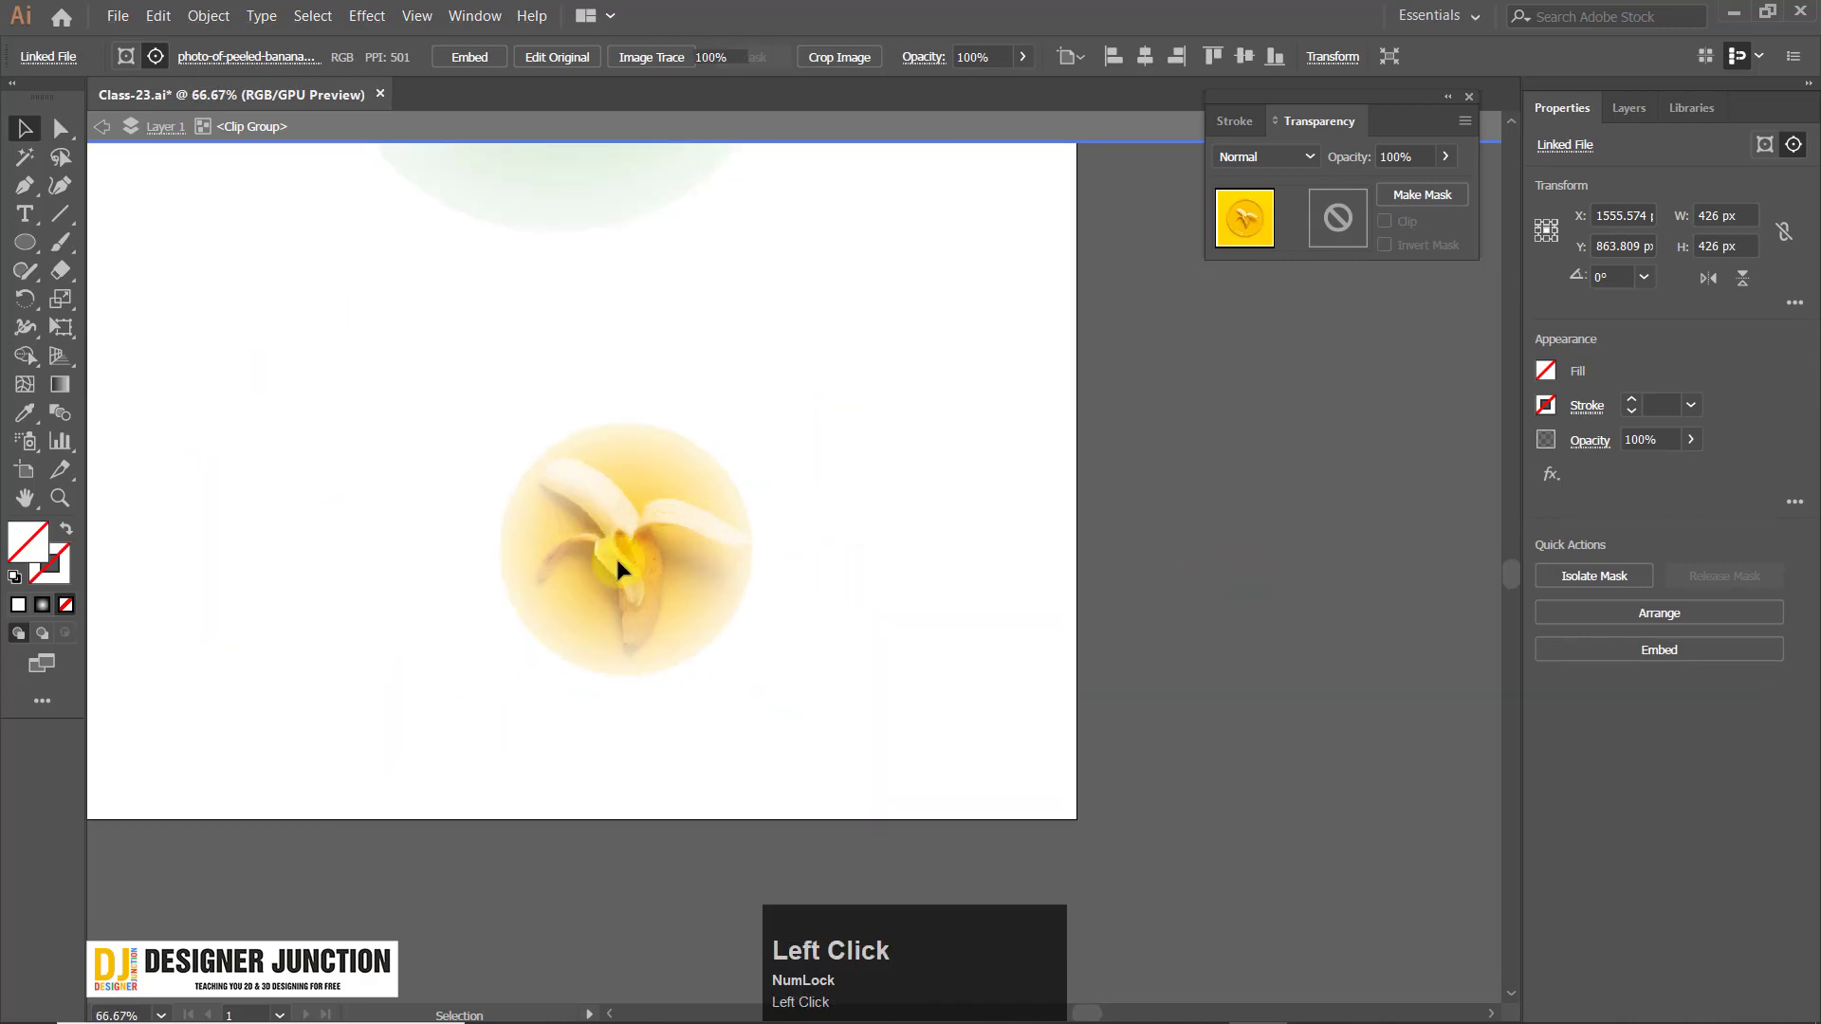
pyautogui.moveTo(785, 601); pyautogui.dragTo(918, 379)
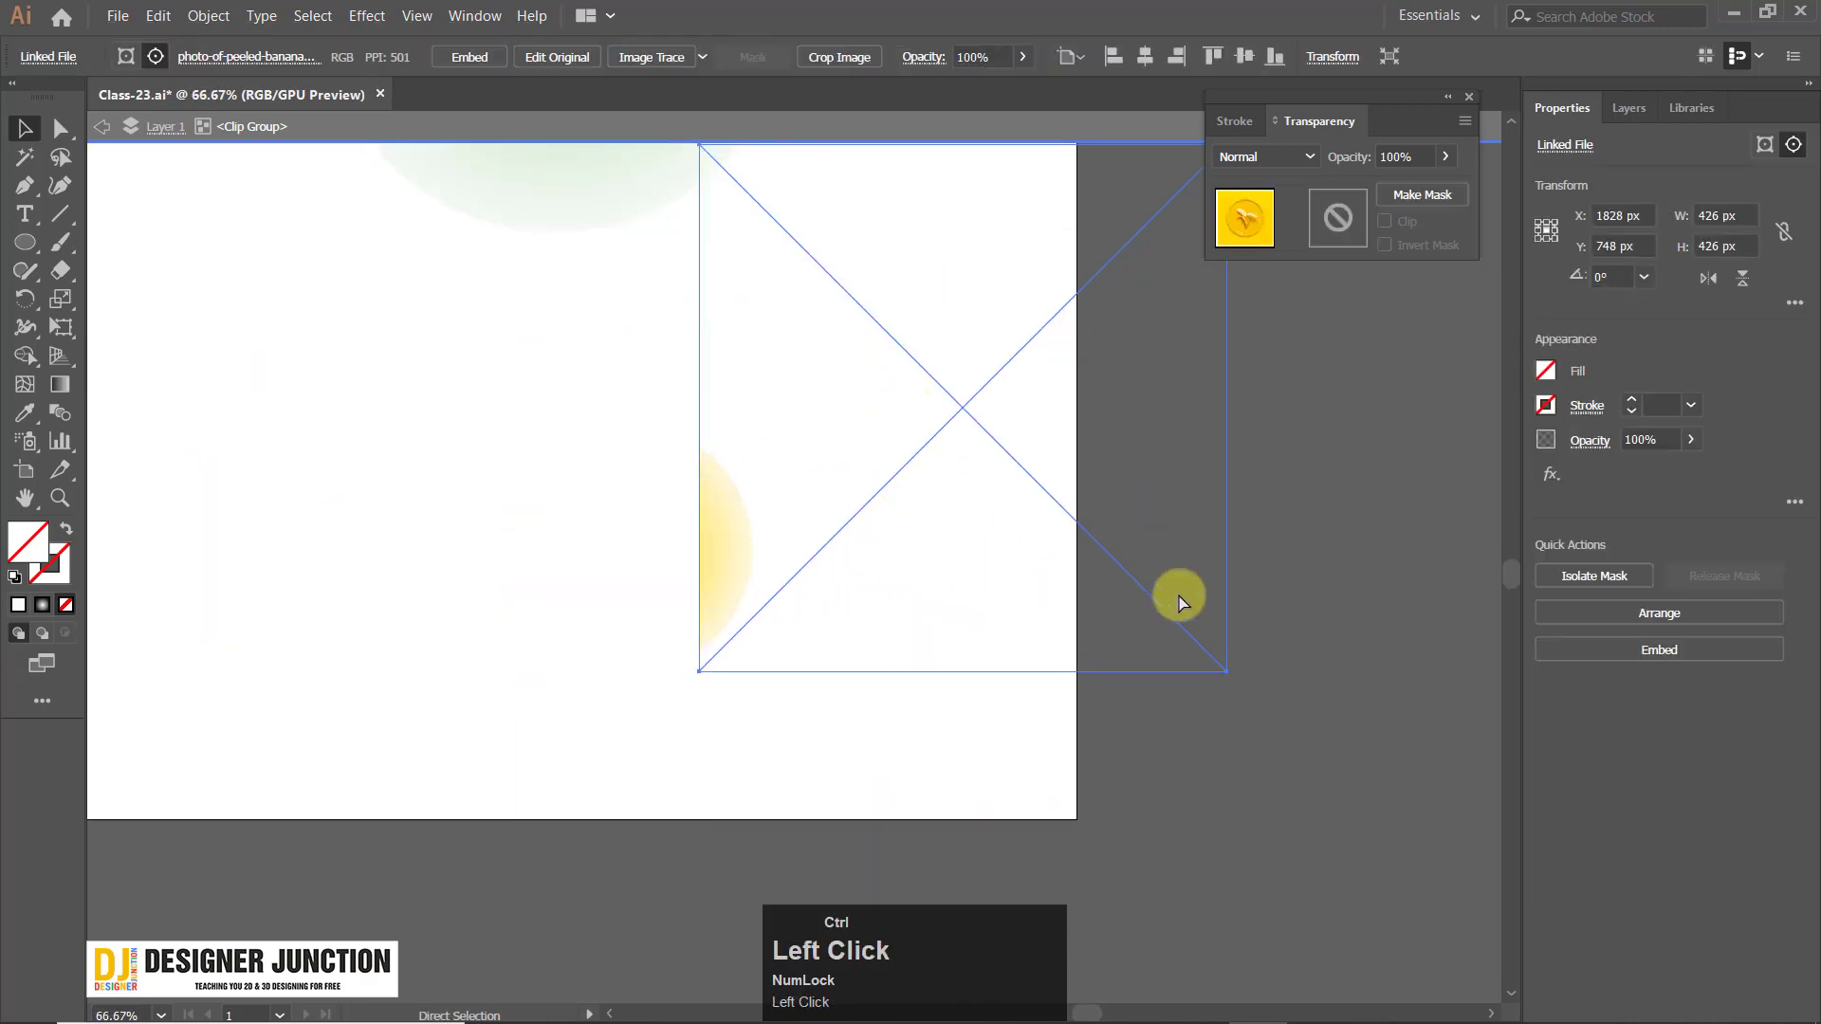
pyautogui.hotkey('ctrl', 'z')
pyautogui.hotkey('ctrl', 'z')
pyautogui.click(793, 602)
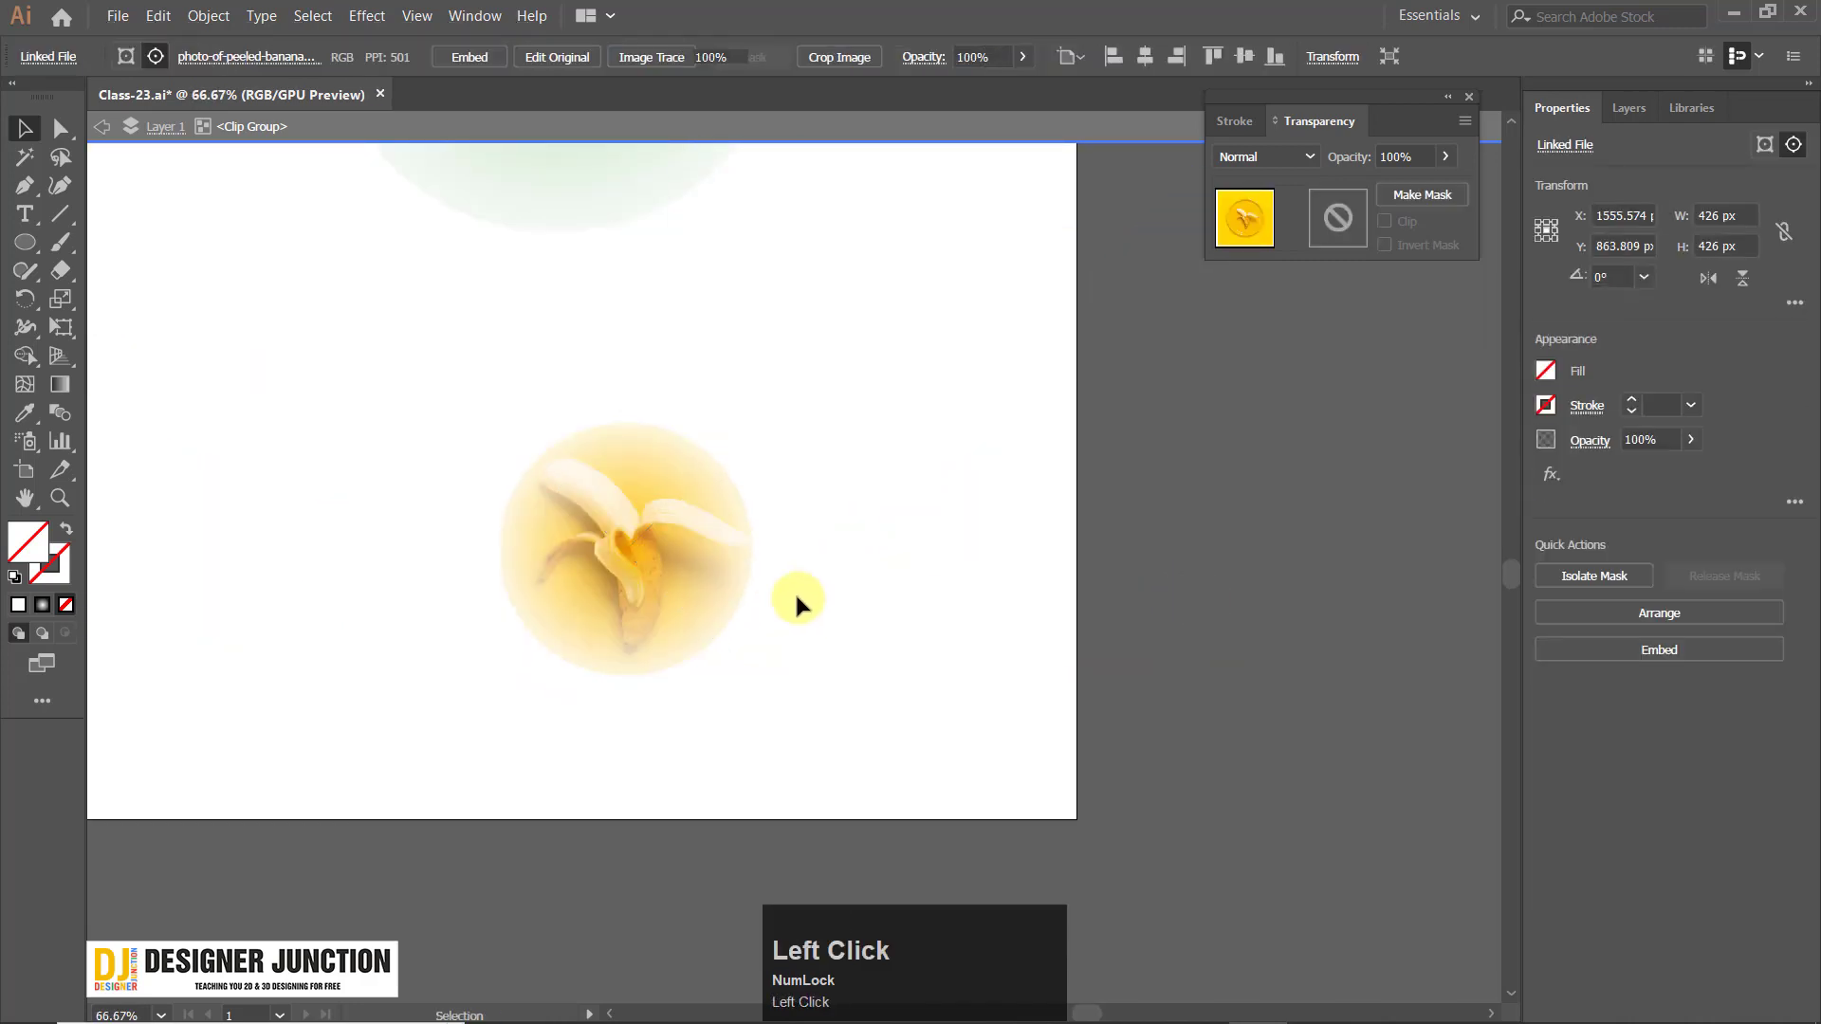
# Try moving the banana photo inside its mask to about X 1456 px, Y 856 px, and undo the move.
pyautogui.click(617, 528)
pyautogui.click(1224, 622)
pyautogui.click(630, 509)
pyautogui.click(947, 486)
pyautogui.moveTo(648, 467); pyautogui.dragTo(699, 414)
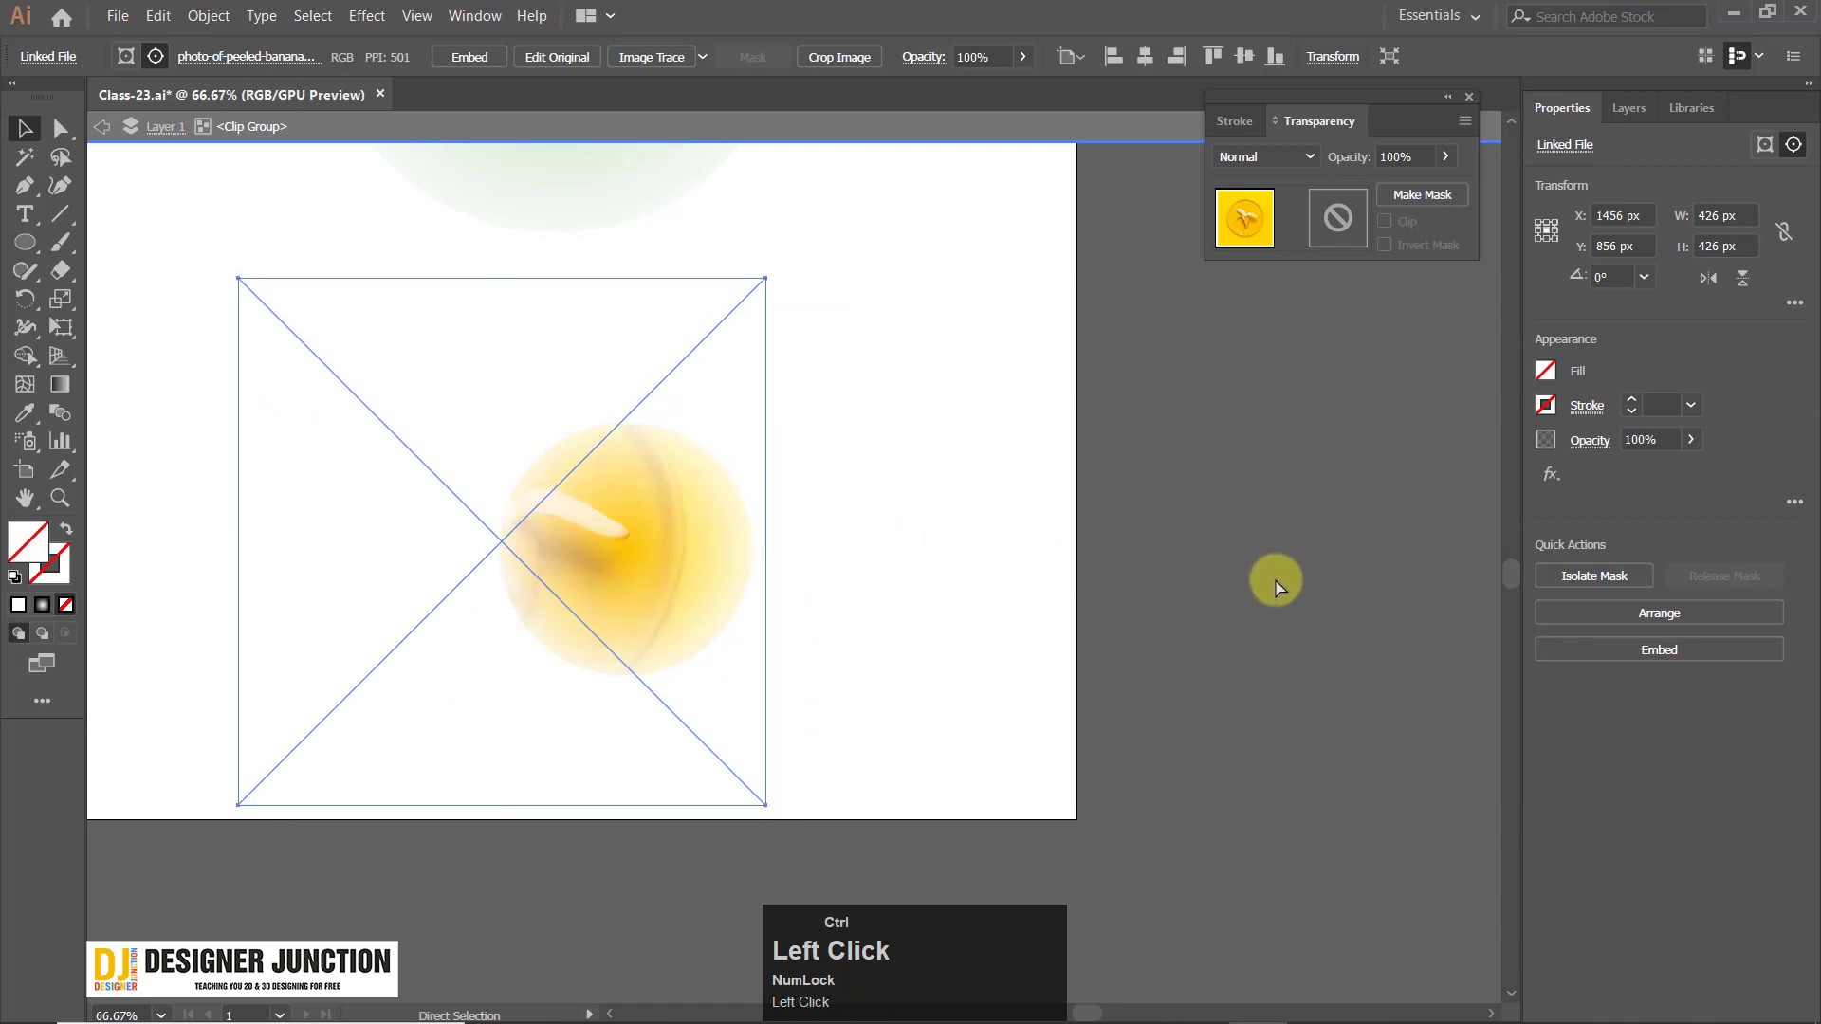
pyautogui.hotkey('ctrl', 'z')
pyautogui.hotkey('ctrl', 'z')
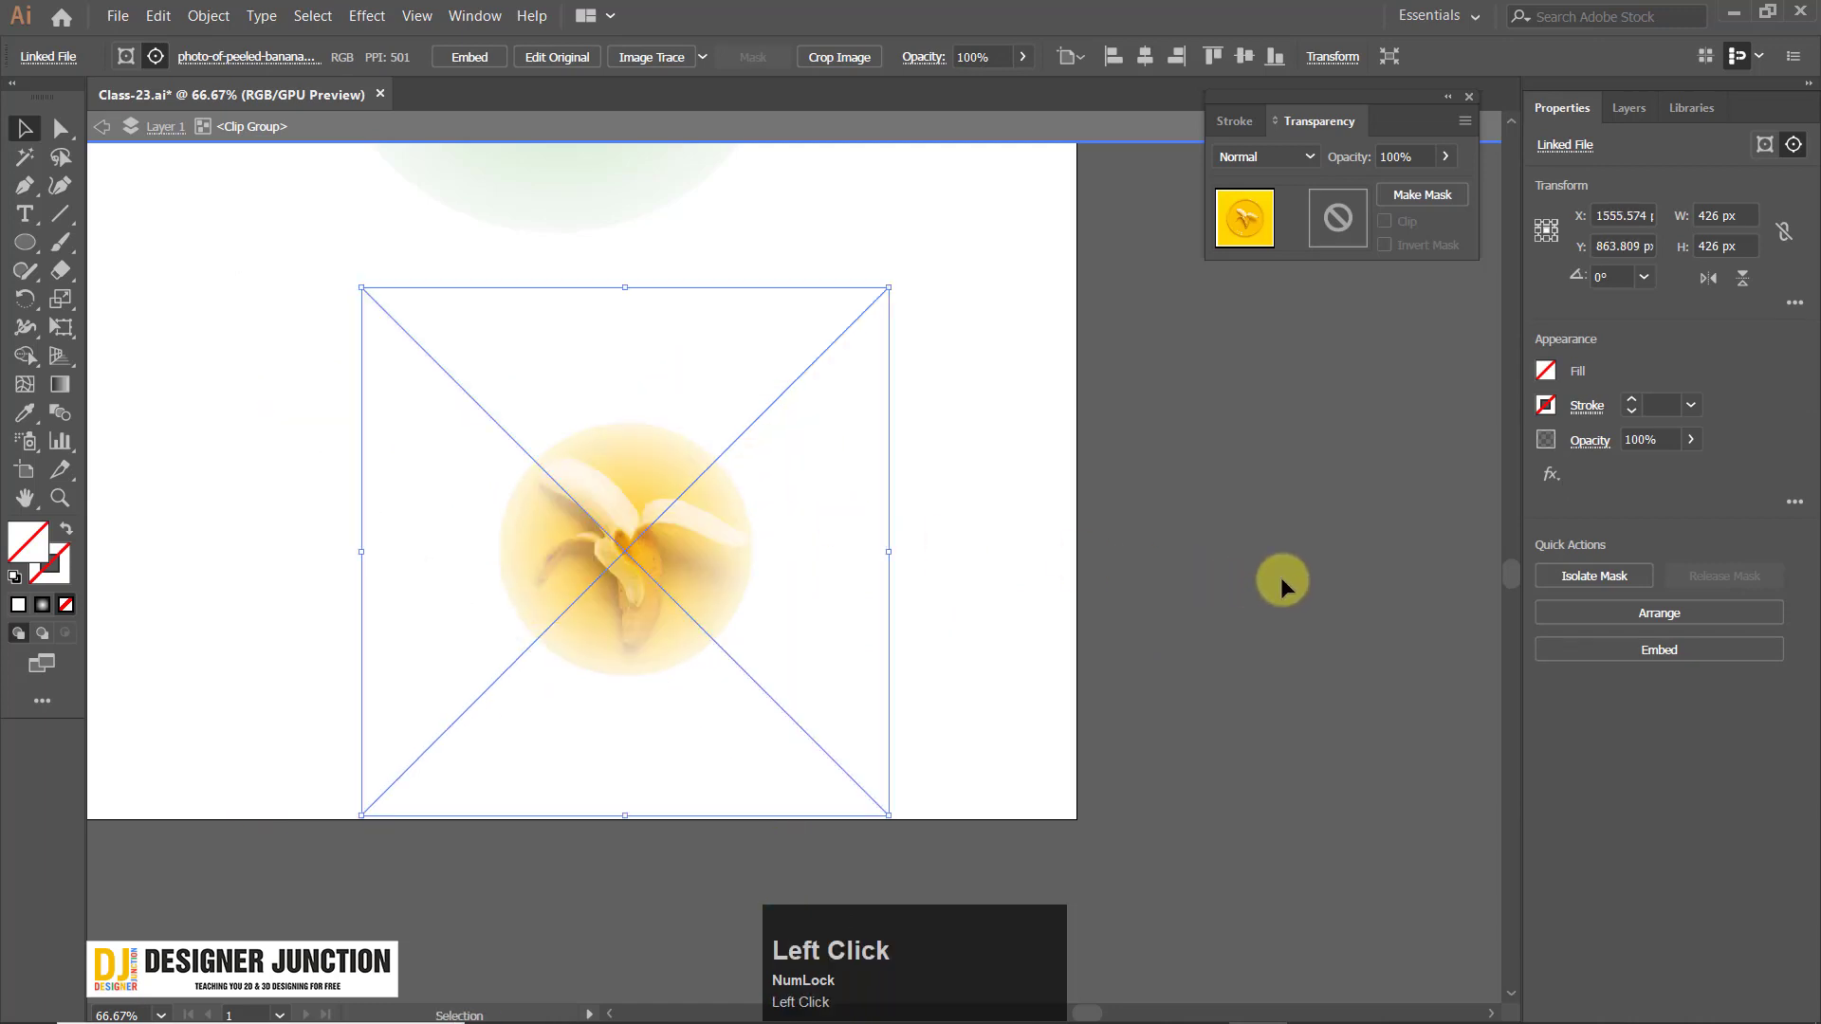
# Try shifting the banana photo diagonally down and right inside the mask, undo the shift, and exit isolation.
pyautogui.click(1216, 596)
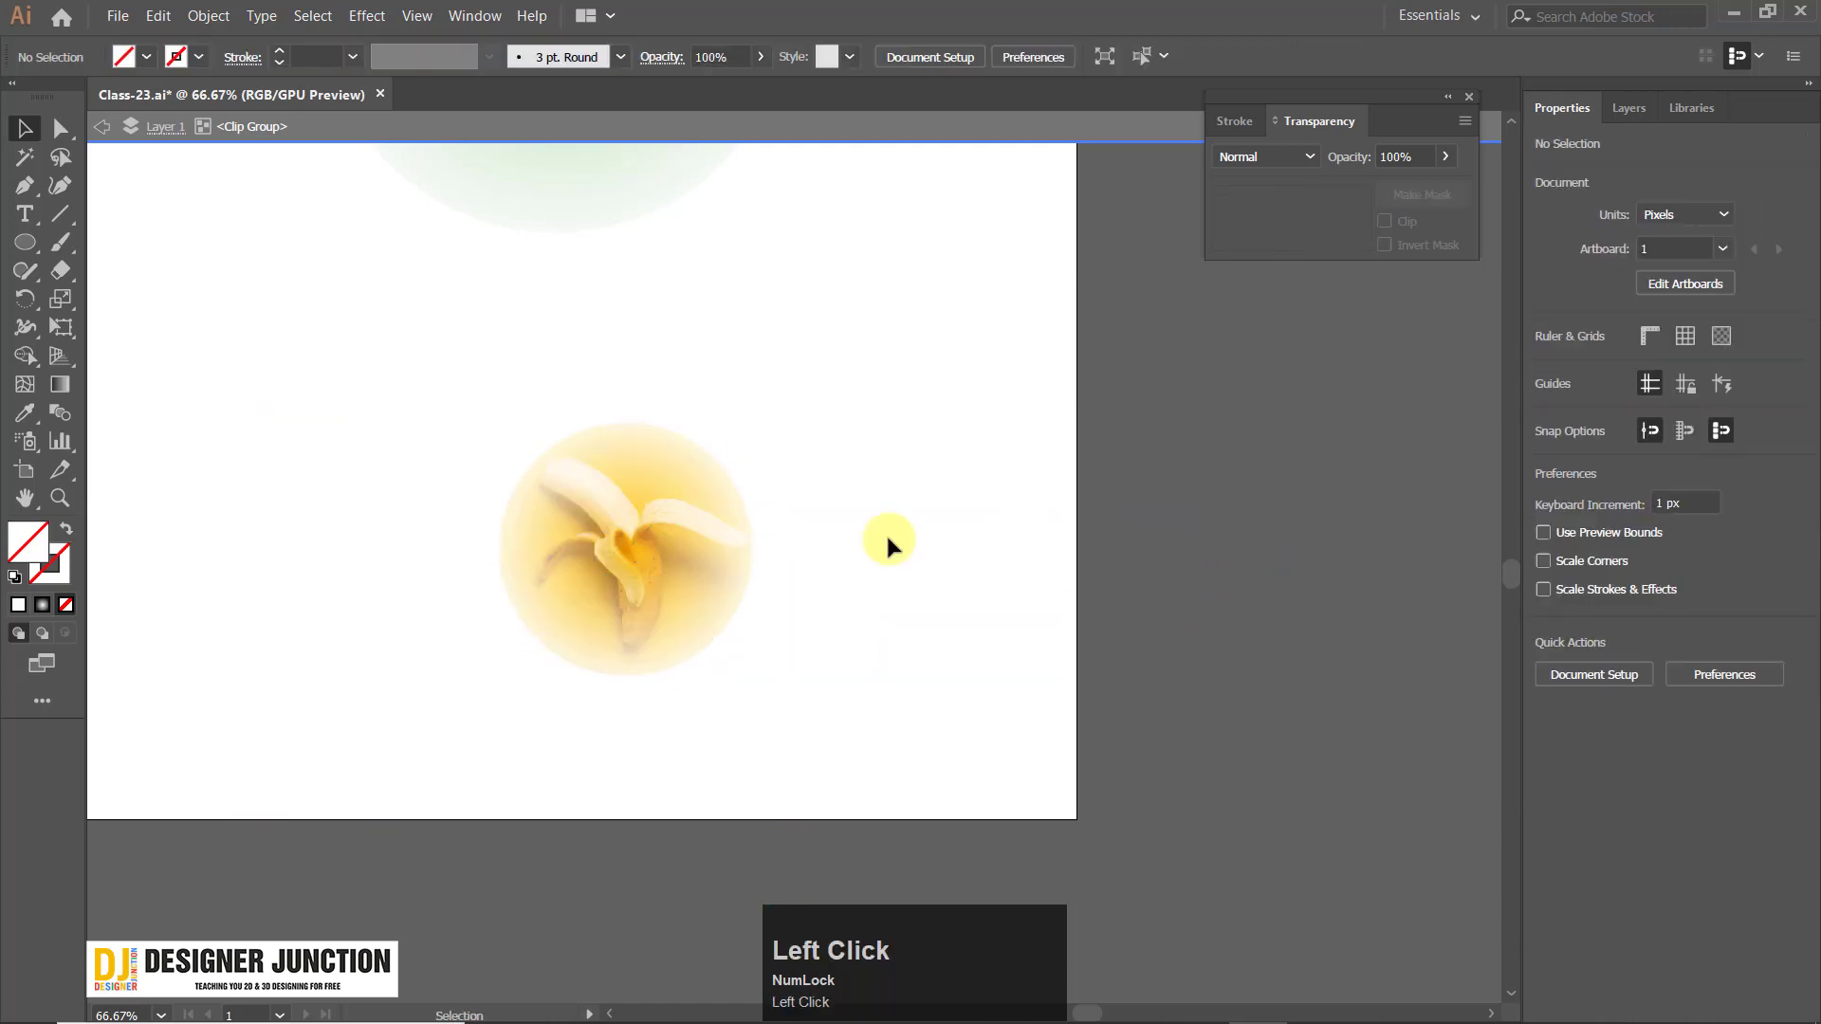
pyautogui.moveTo(604, 539); pyautogui.dragTo(691, 617)
pyautogui.doubleClick(1166, 634)
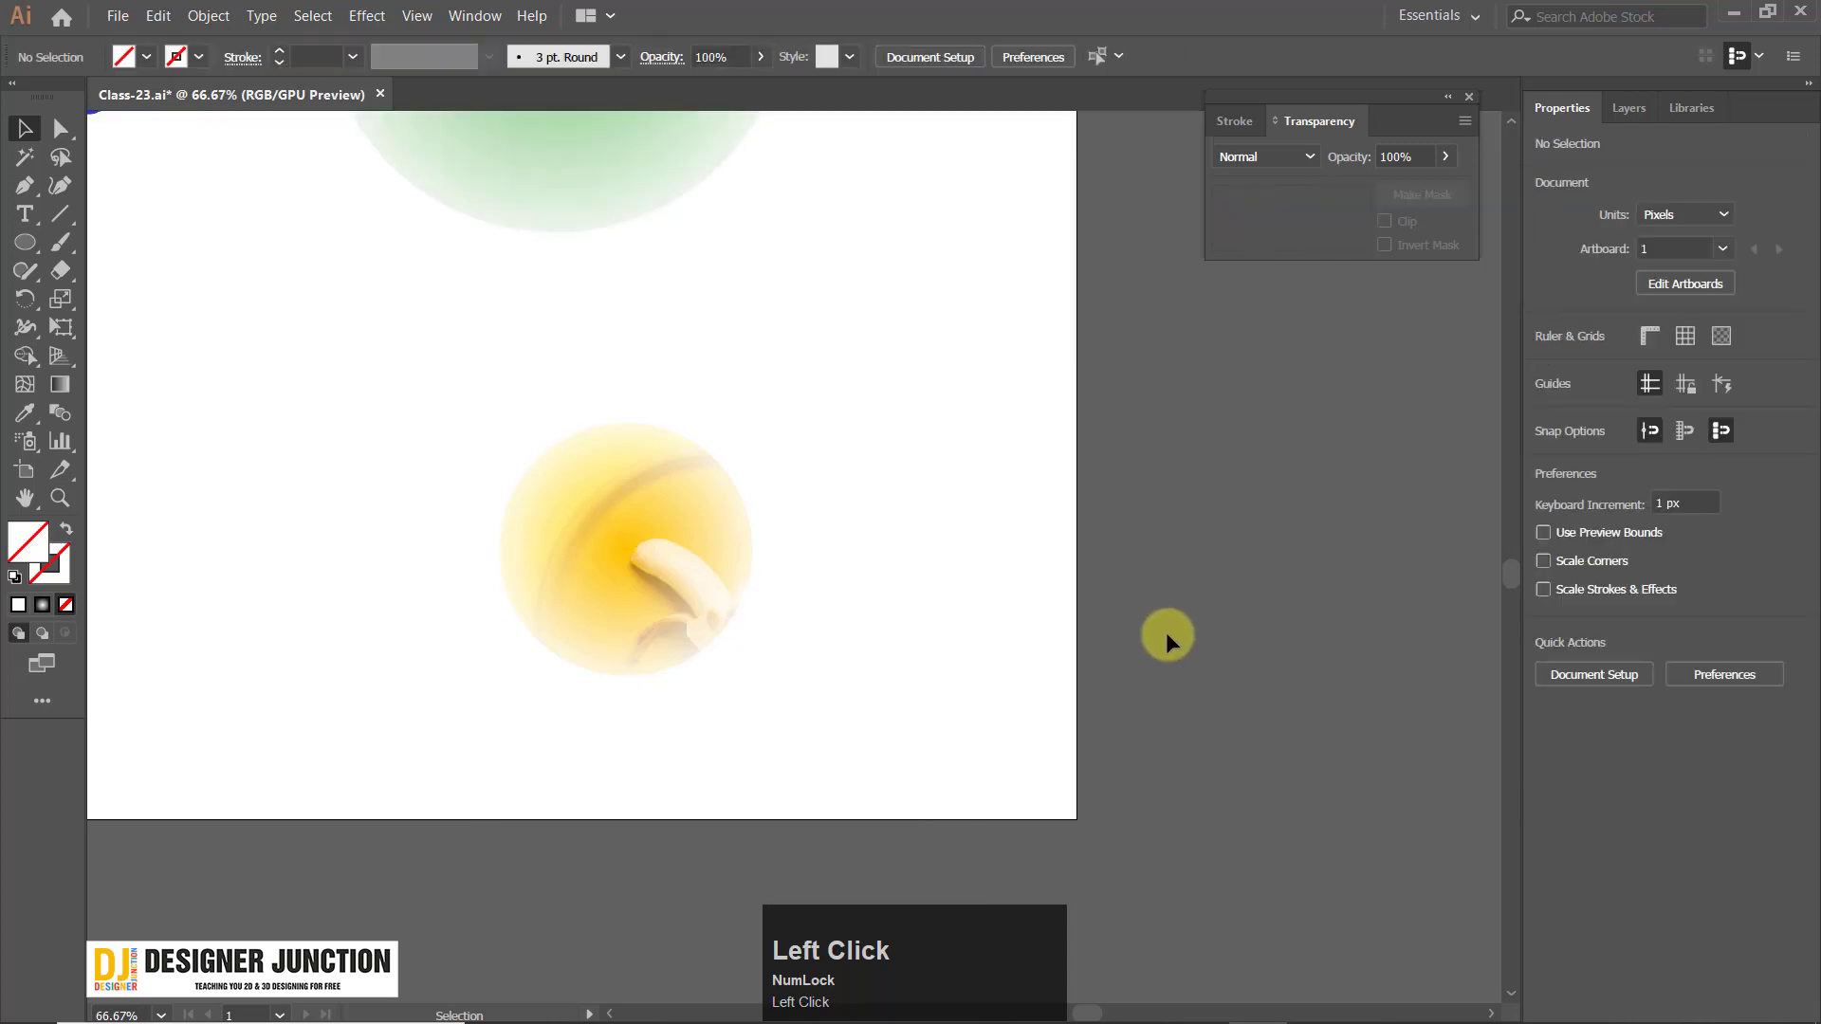
pyautogui.hotkey('ctrl', 'z')
pyautogui.hotkey('ctrl', 'z')
pyautogui.click(1173, 625)
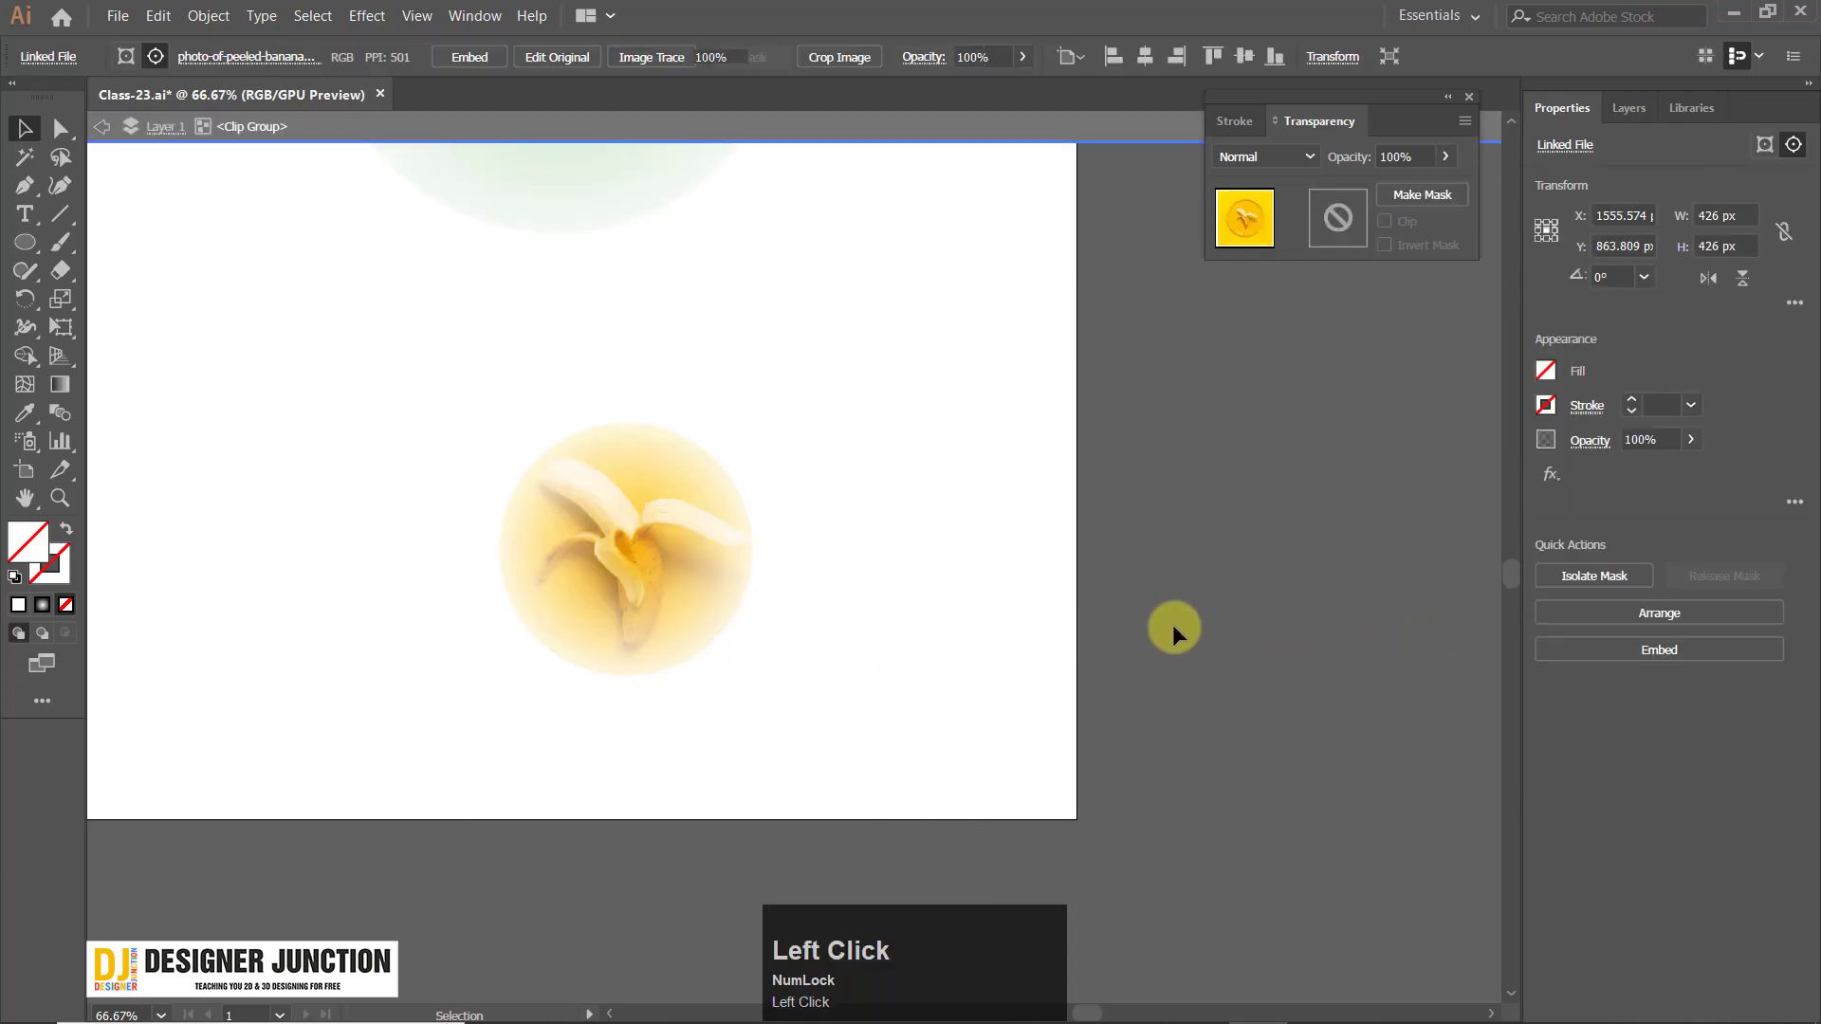
pyautogui.doubleClick(1233, 550)
# Select the masked banana clip group and switch to editing its opacity mask.
pyautogui.keyDown('alt'); pyautogui.scroll(-1, 690, 611); pyautogui.keyUp('alt')
pyautogui.keyDown('alt'); pyautogui.scroll(6, 690, 628); pyautogui.keyUp('alt')
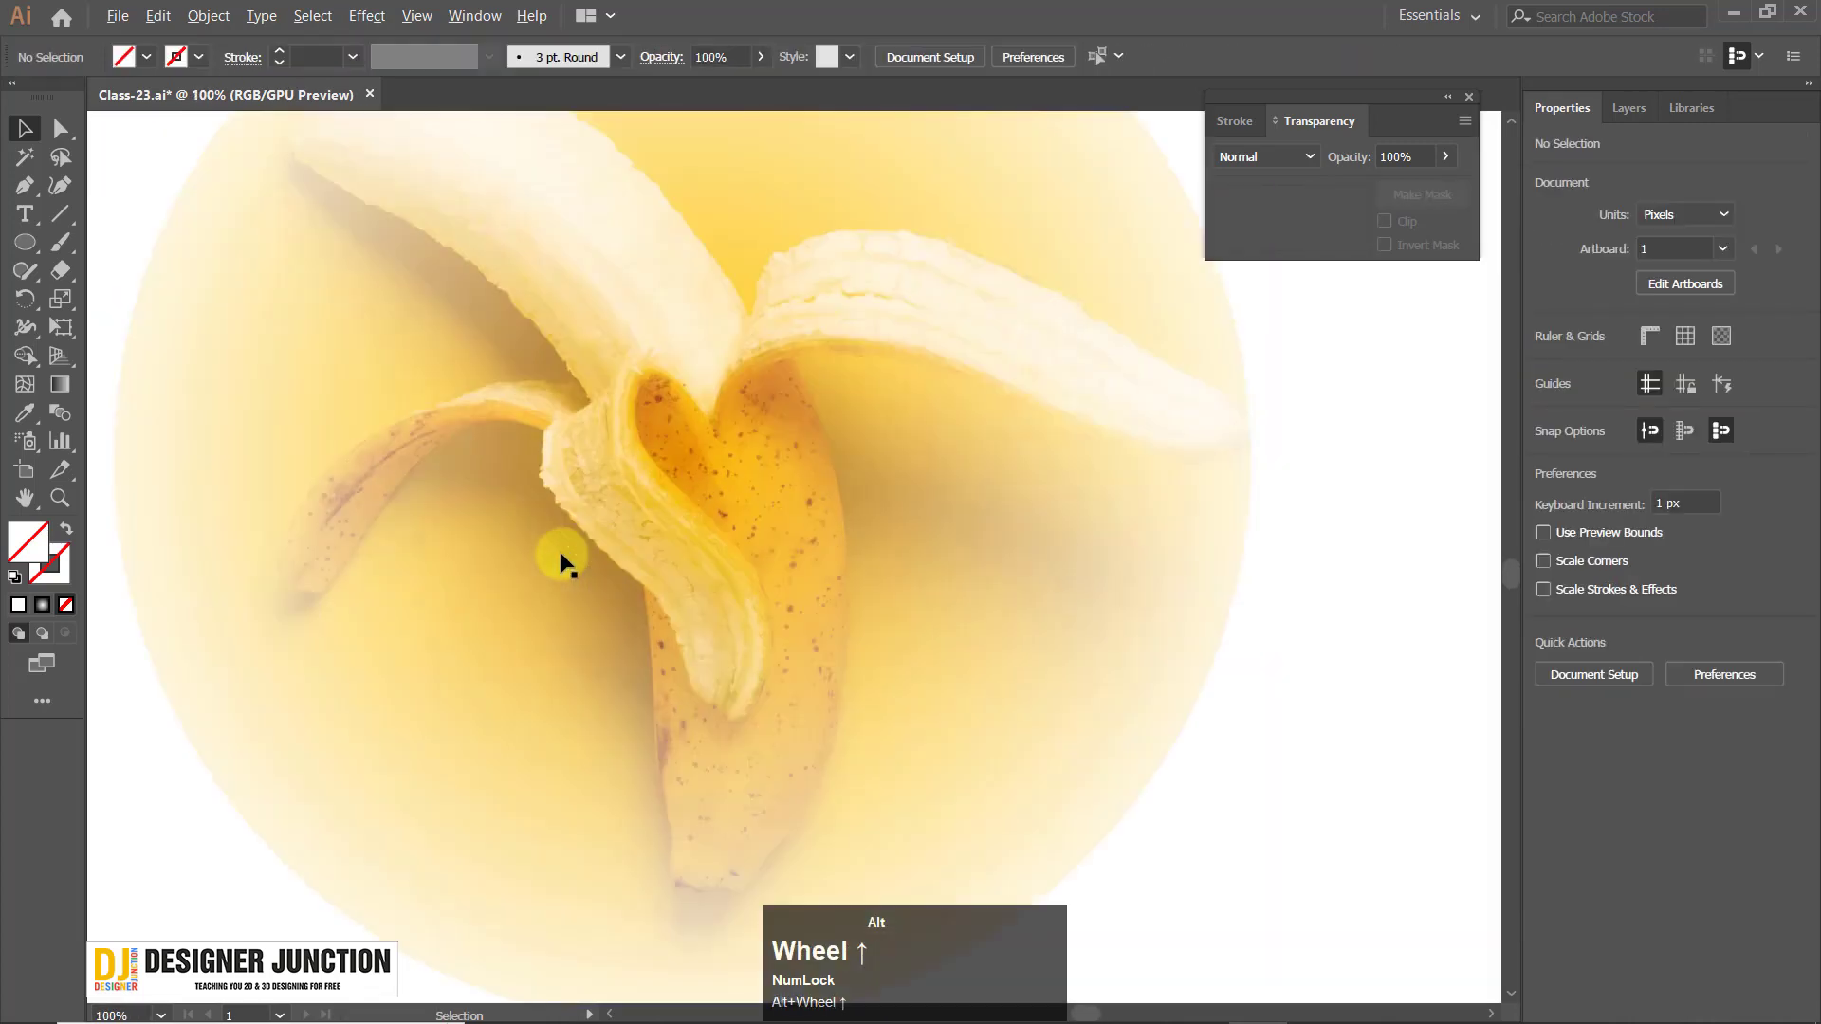
pyautogui.click(948, 517)
pyautogui.keyDown('alt'); pyautogui.scroll(-2, 952, 524); pyautogui.keyUp('alt')
pyautogui.click(811, 474)
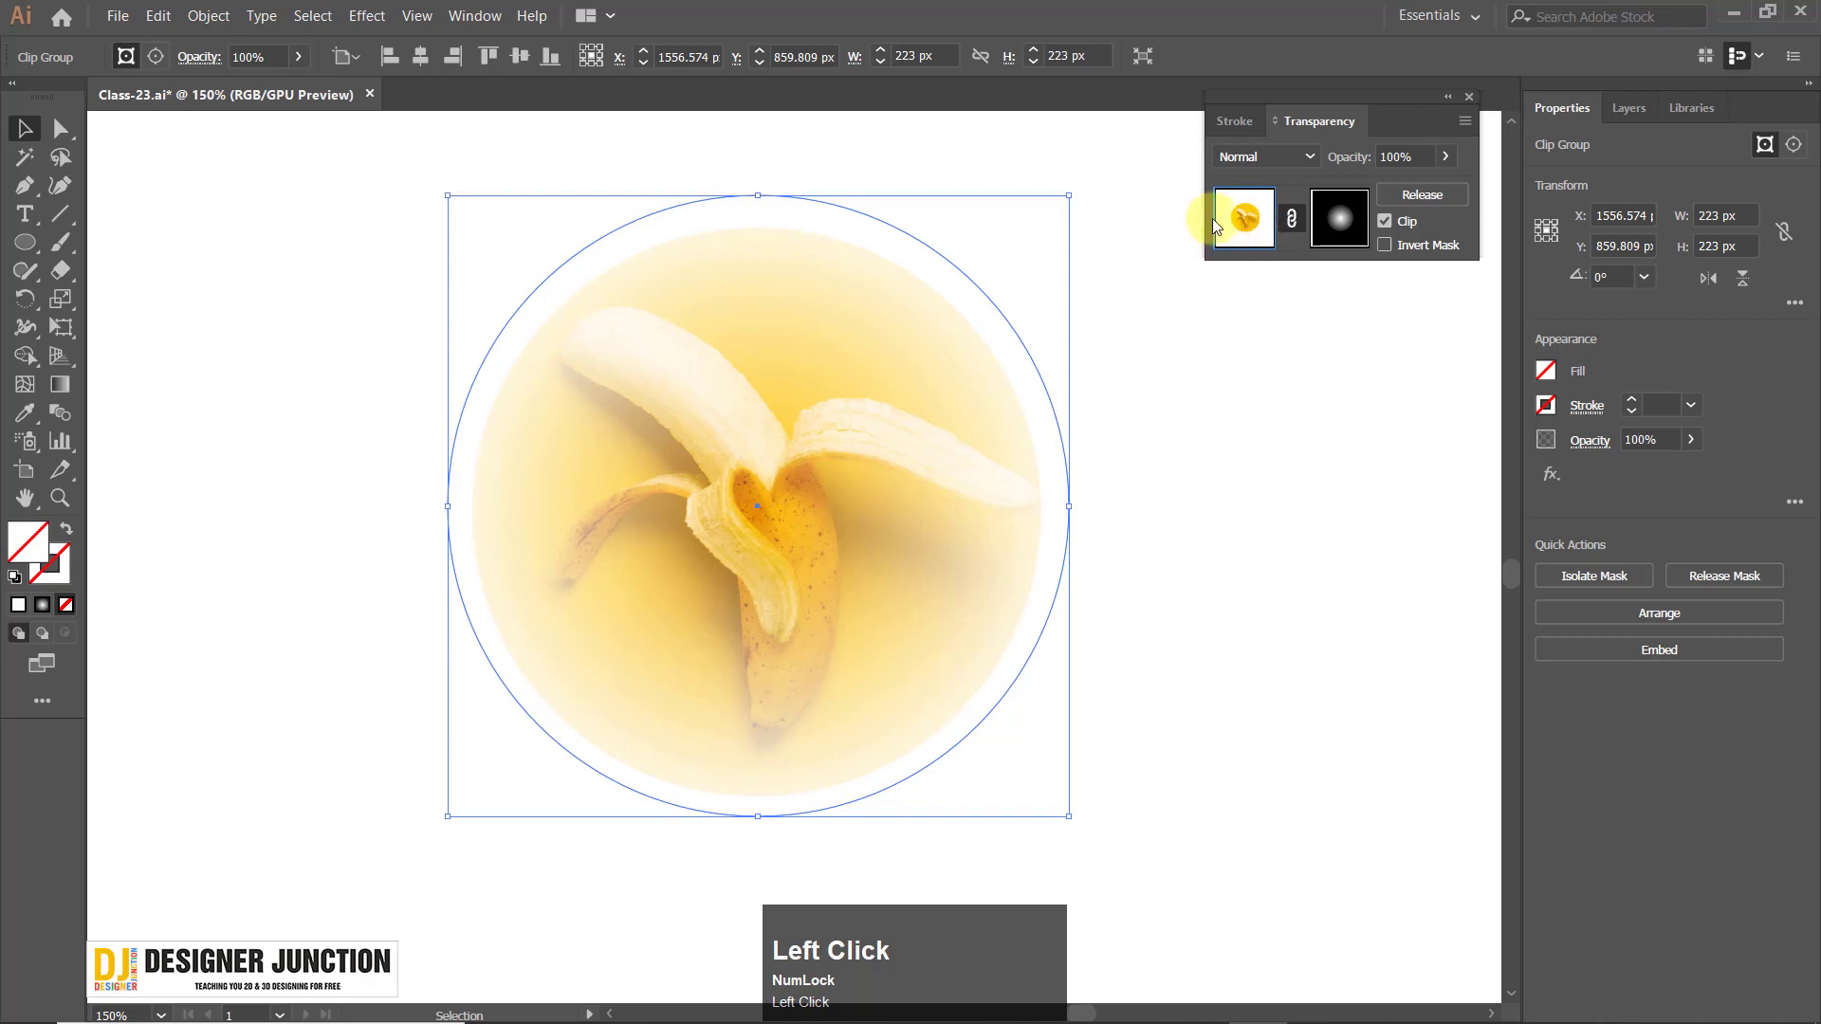
pyautogui.click(1328, 226)
pyautogui.click(1335, 228)
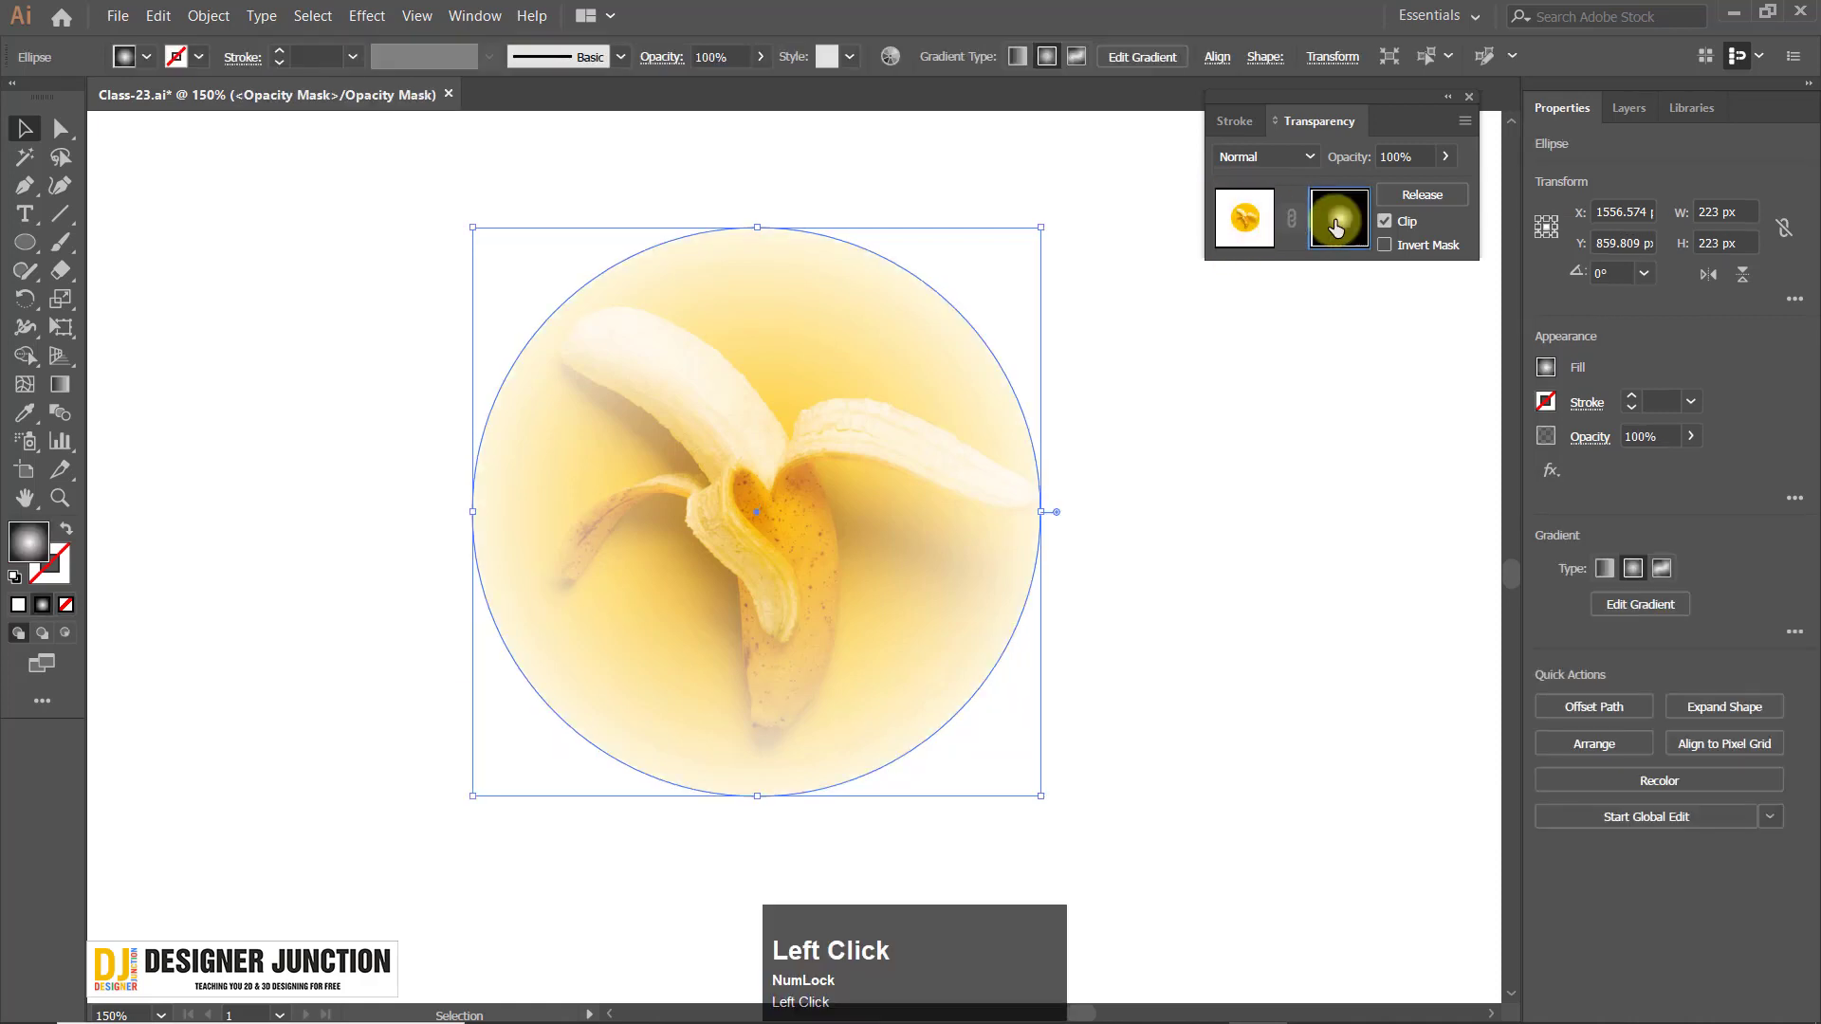
# Try shrinking the gradient circle in the opacity mask about its centre to about 184 px.
pyautogui.keyDown('alt'); pyautogui.scroll(-1, 802, 596); pyautogui.keyUp('alt')
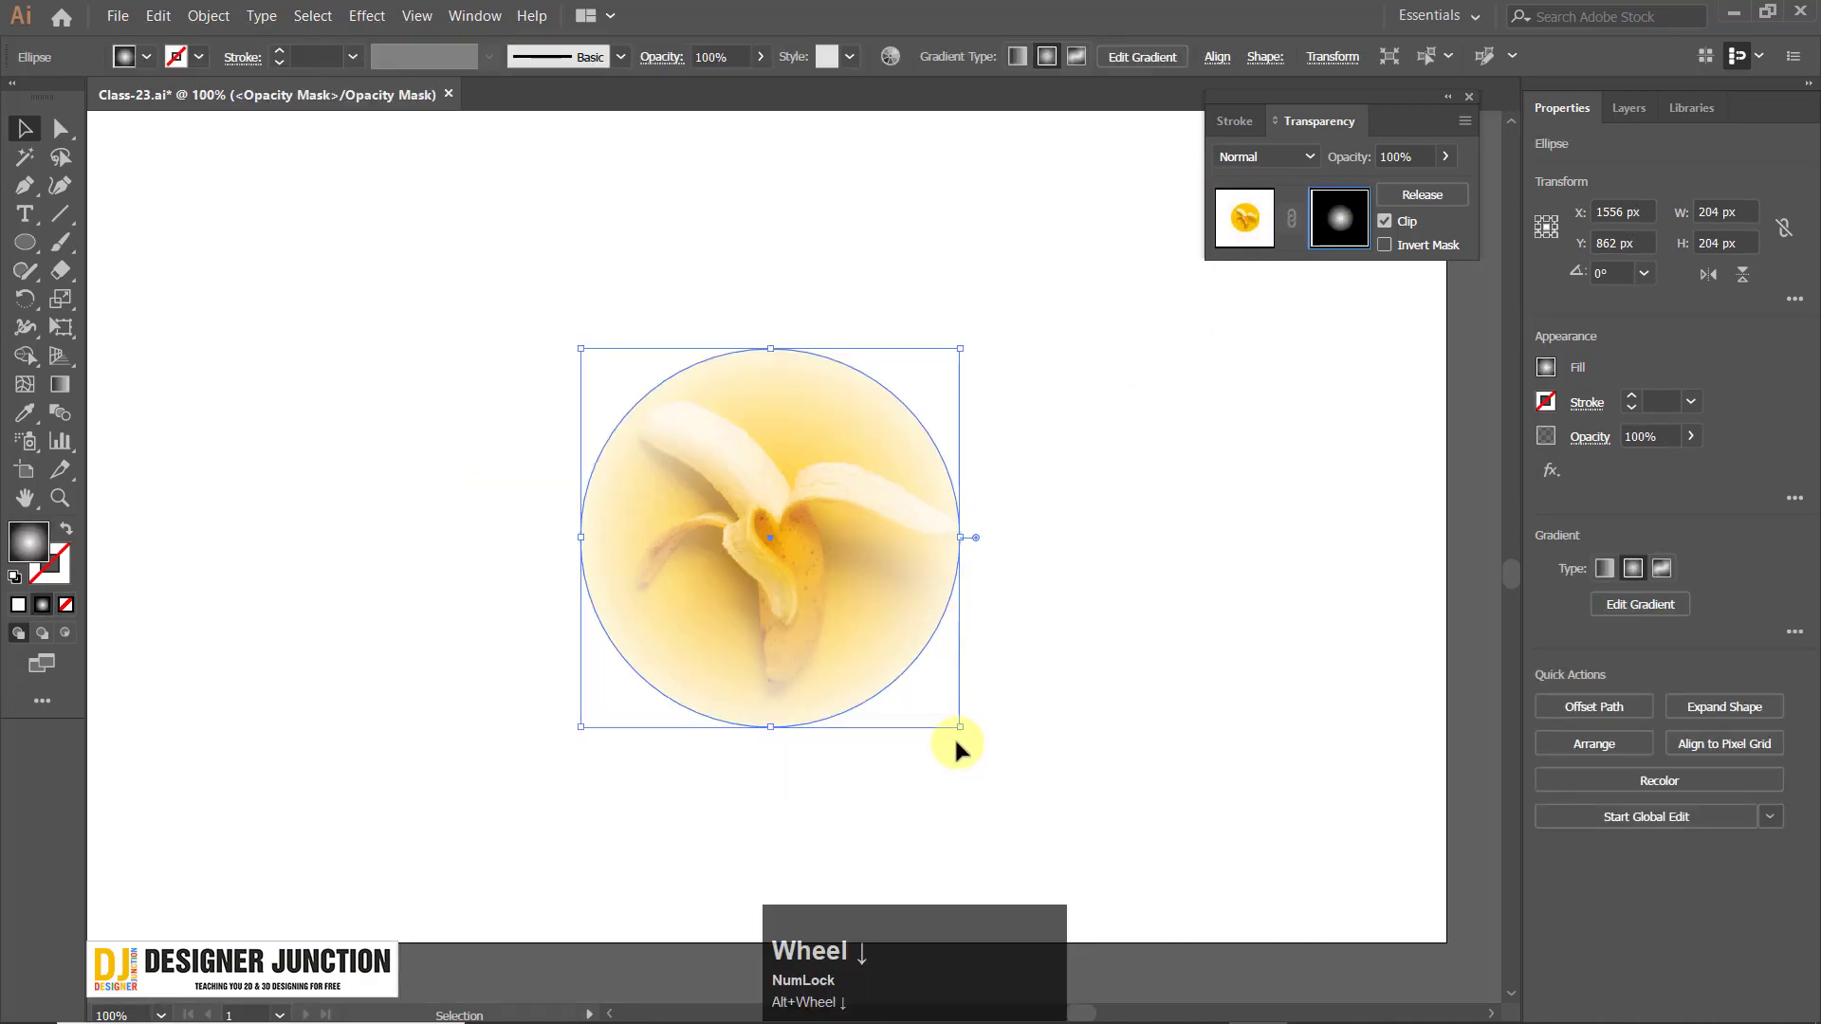
pyautogui.moveTo(958, 732); pyautogui.dragTo(943, 712)
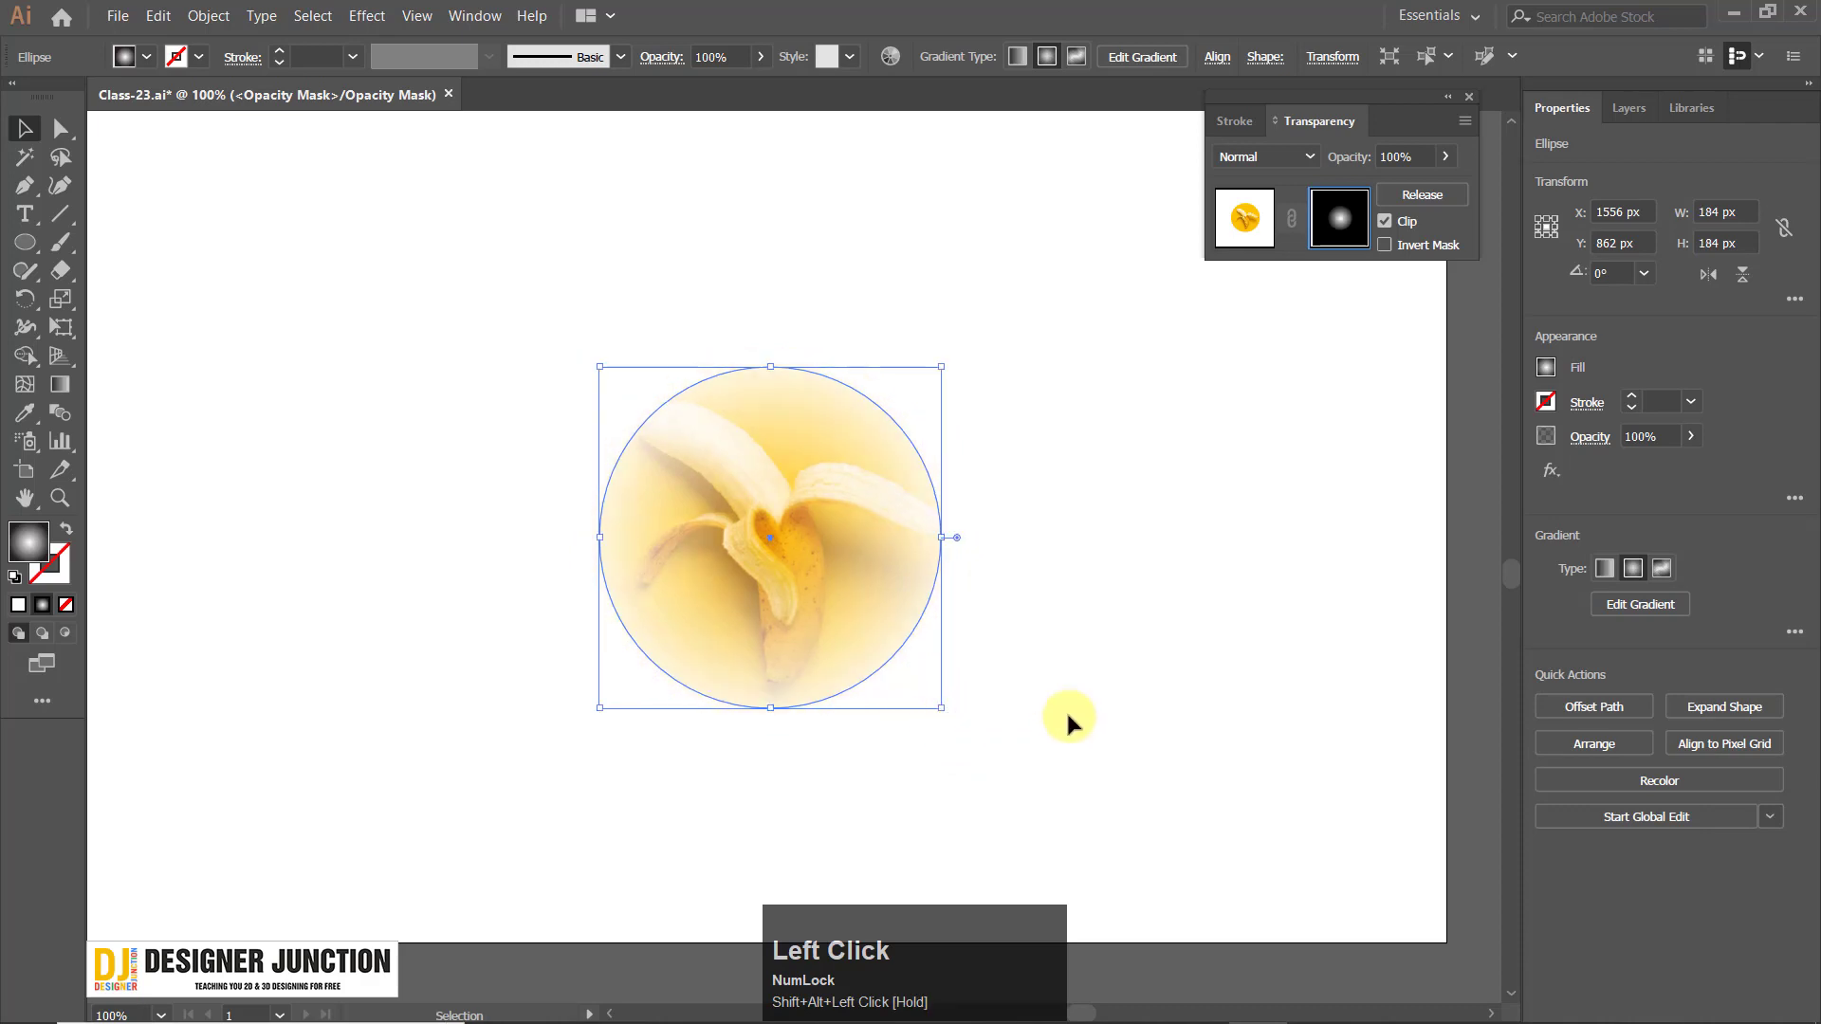
pyautogui.click(1122, 739)
pyautogui.keyDown('alt'); pyautogui.scroll(1, 1122, 735); pyautogui.keyUp('alt')
pyautogui.moveTo(813, 471); pyautogui.dragTo(894, 464)
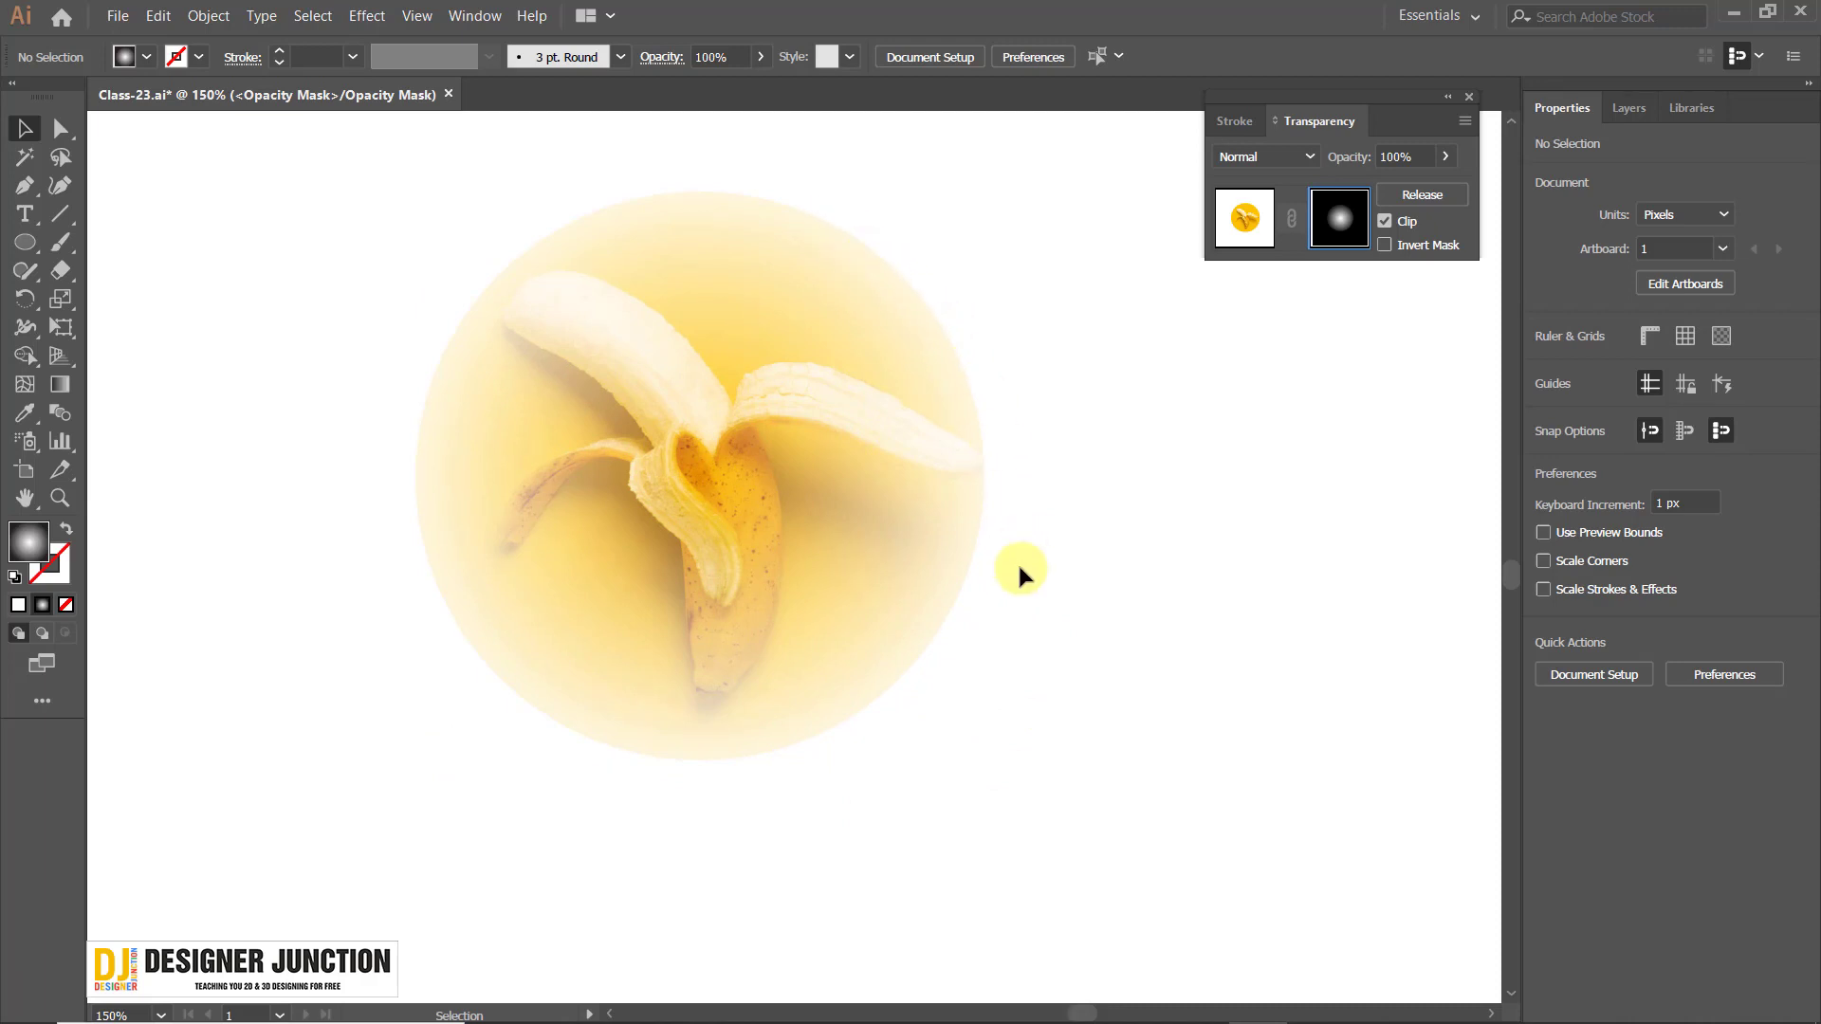
pyautogui.click(899, 454)
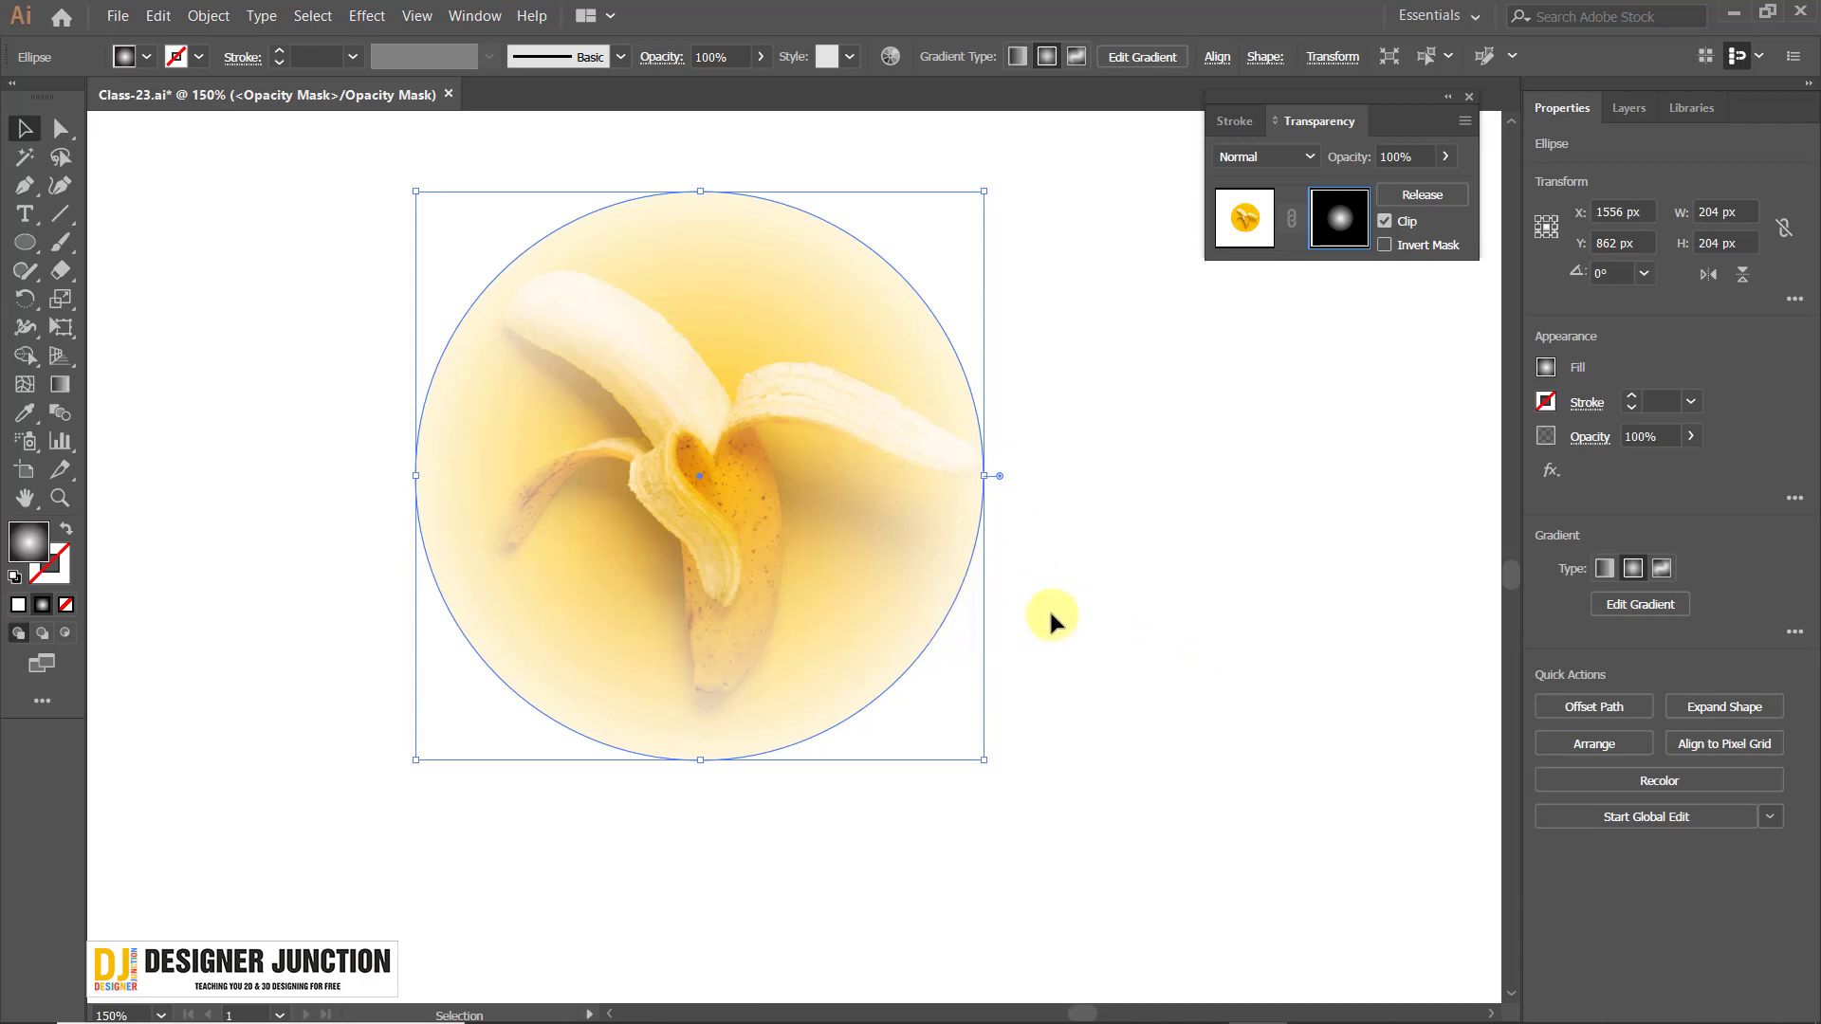
pyautogui.click(1282, 713)
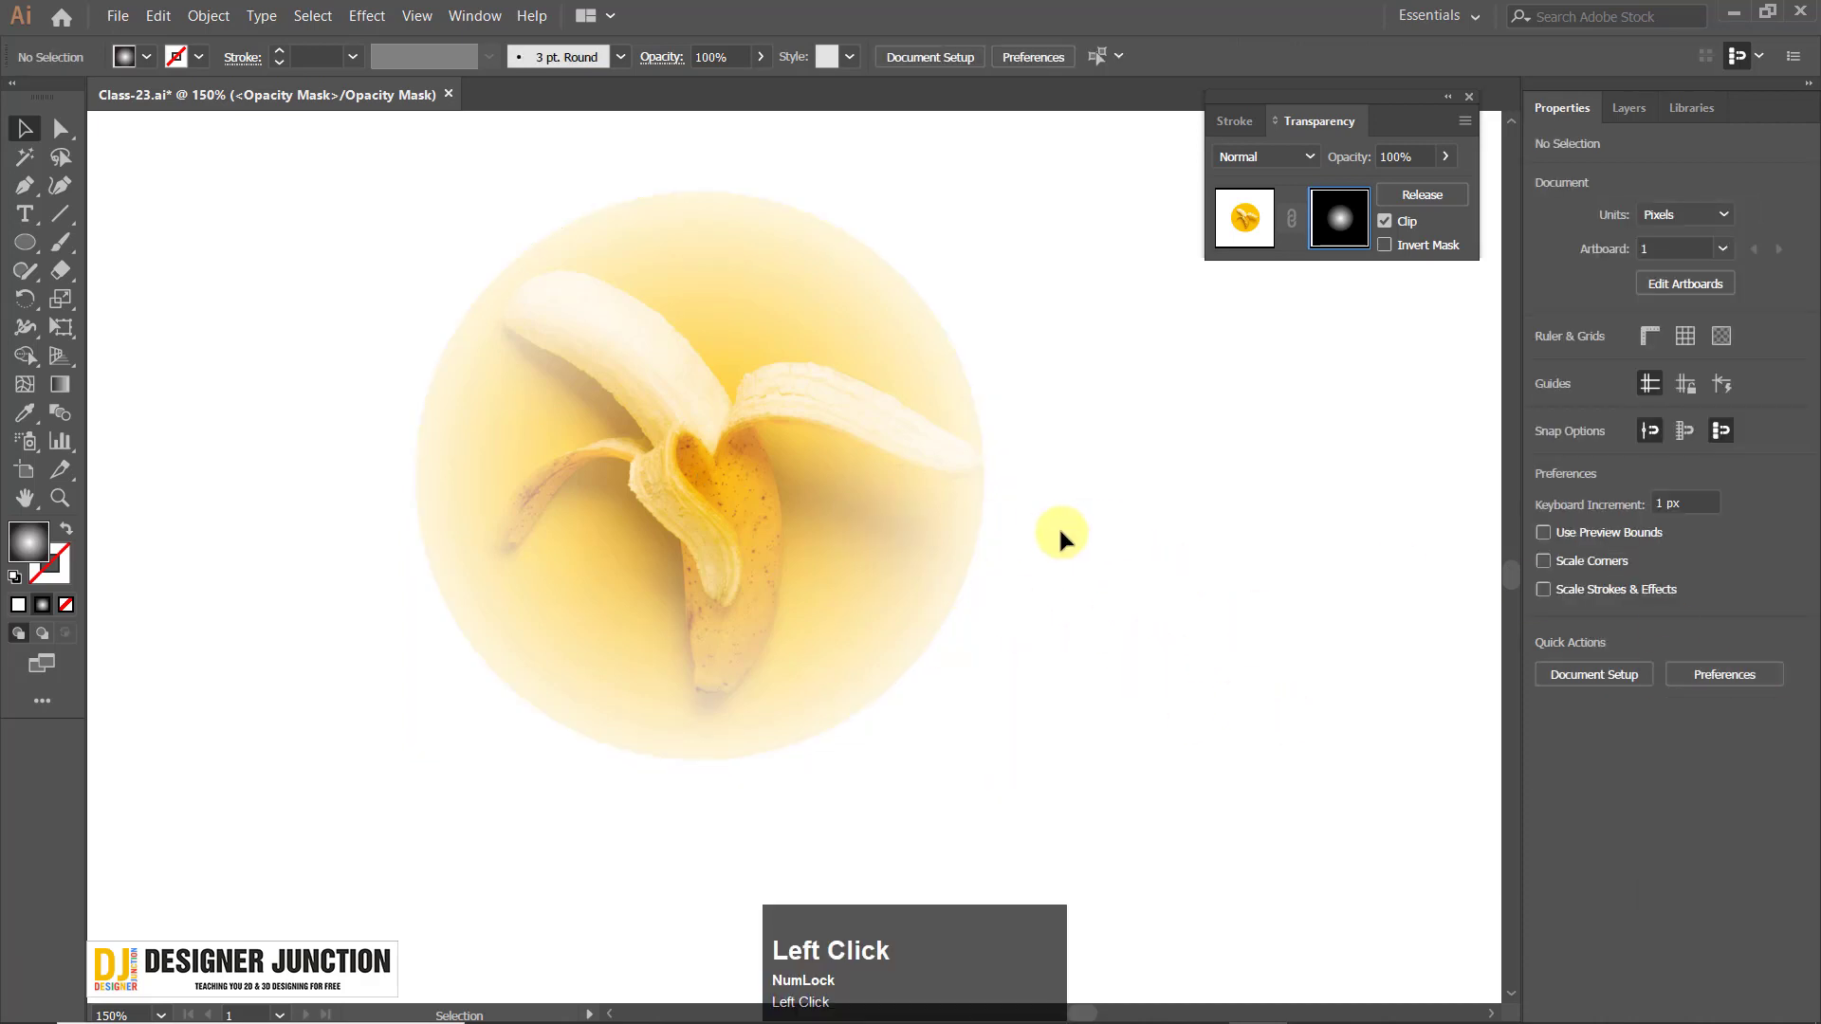
# Leave opacity mask editing, clear the selection, and reselect the masked banana clip group.
pyautogui.click(1238, 243)
pyautogui.click(1255, 218)
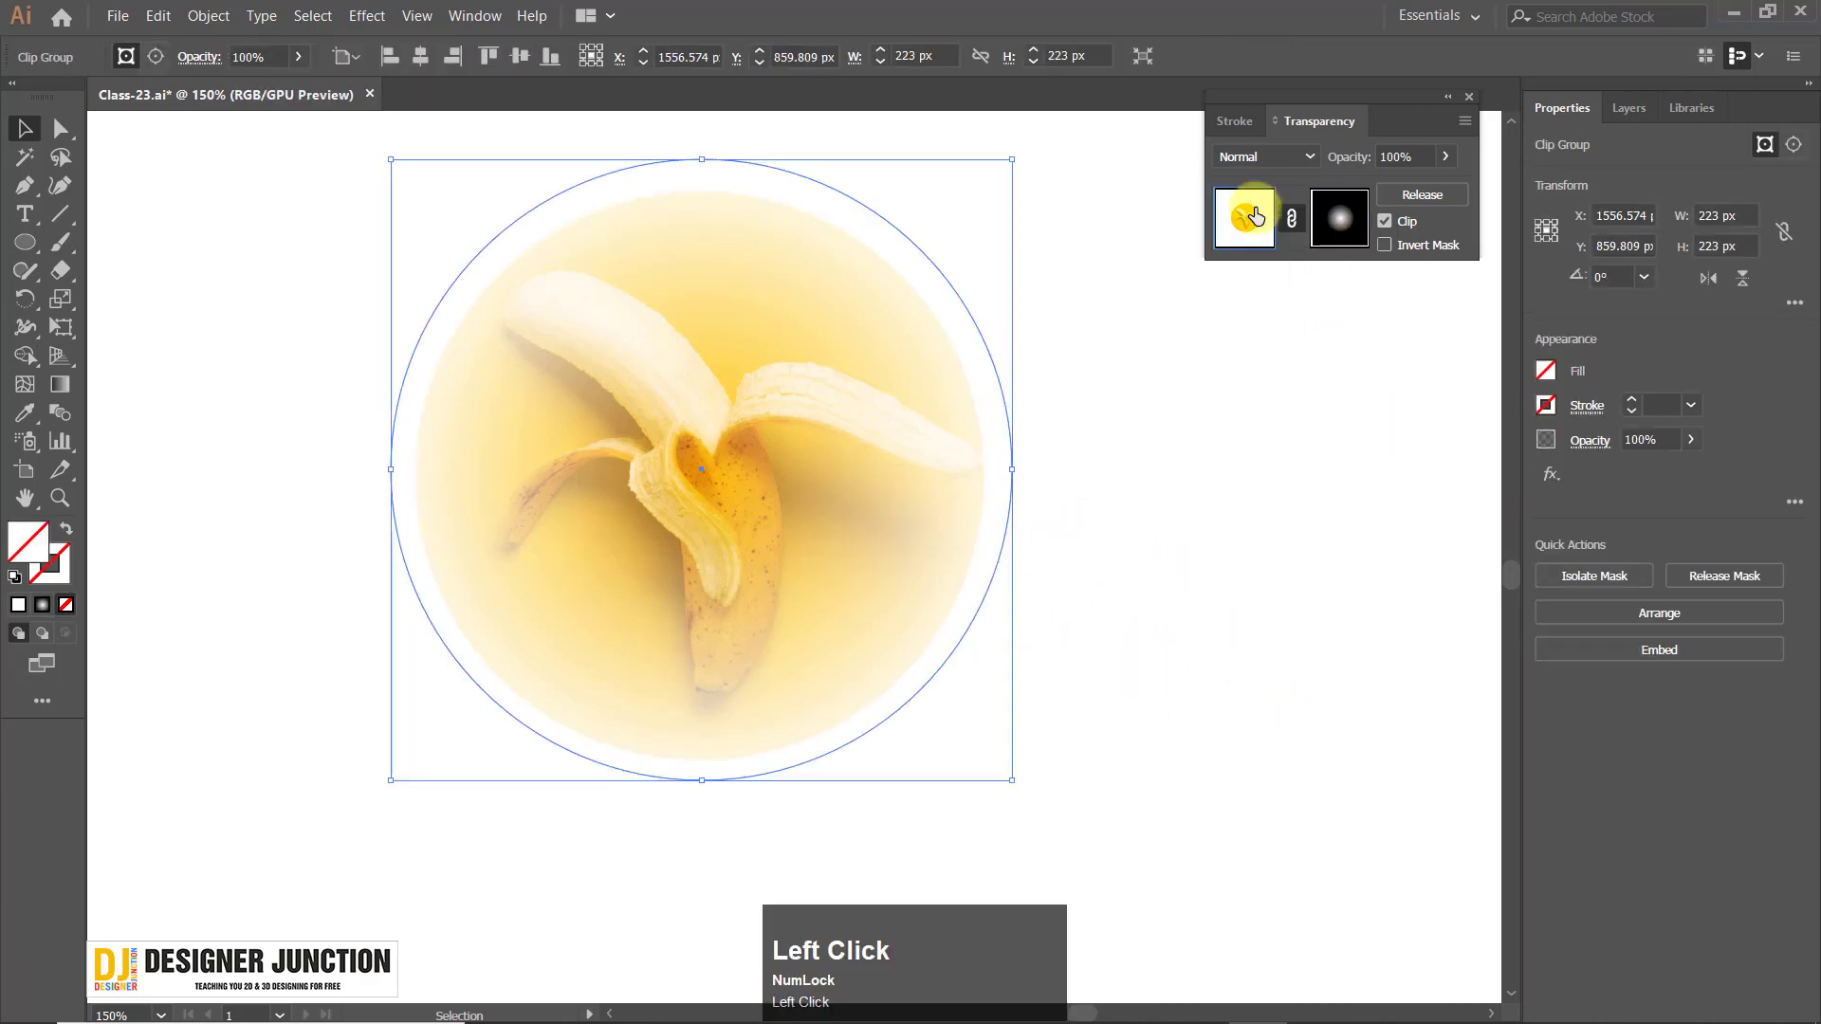
pyautogui.click(1153, 488)
pyautogui.click(890, 496)
# Switch back and forth between the banana artwork and its opacity mask to compare the two editing modes, ending on the artwork.
pyautogui.click(1337, 227)
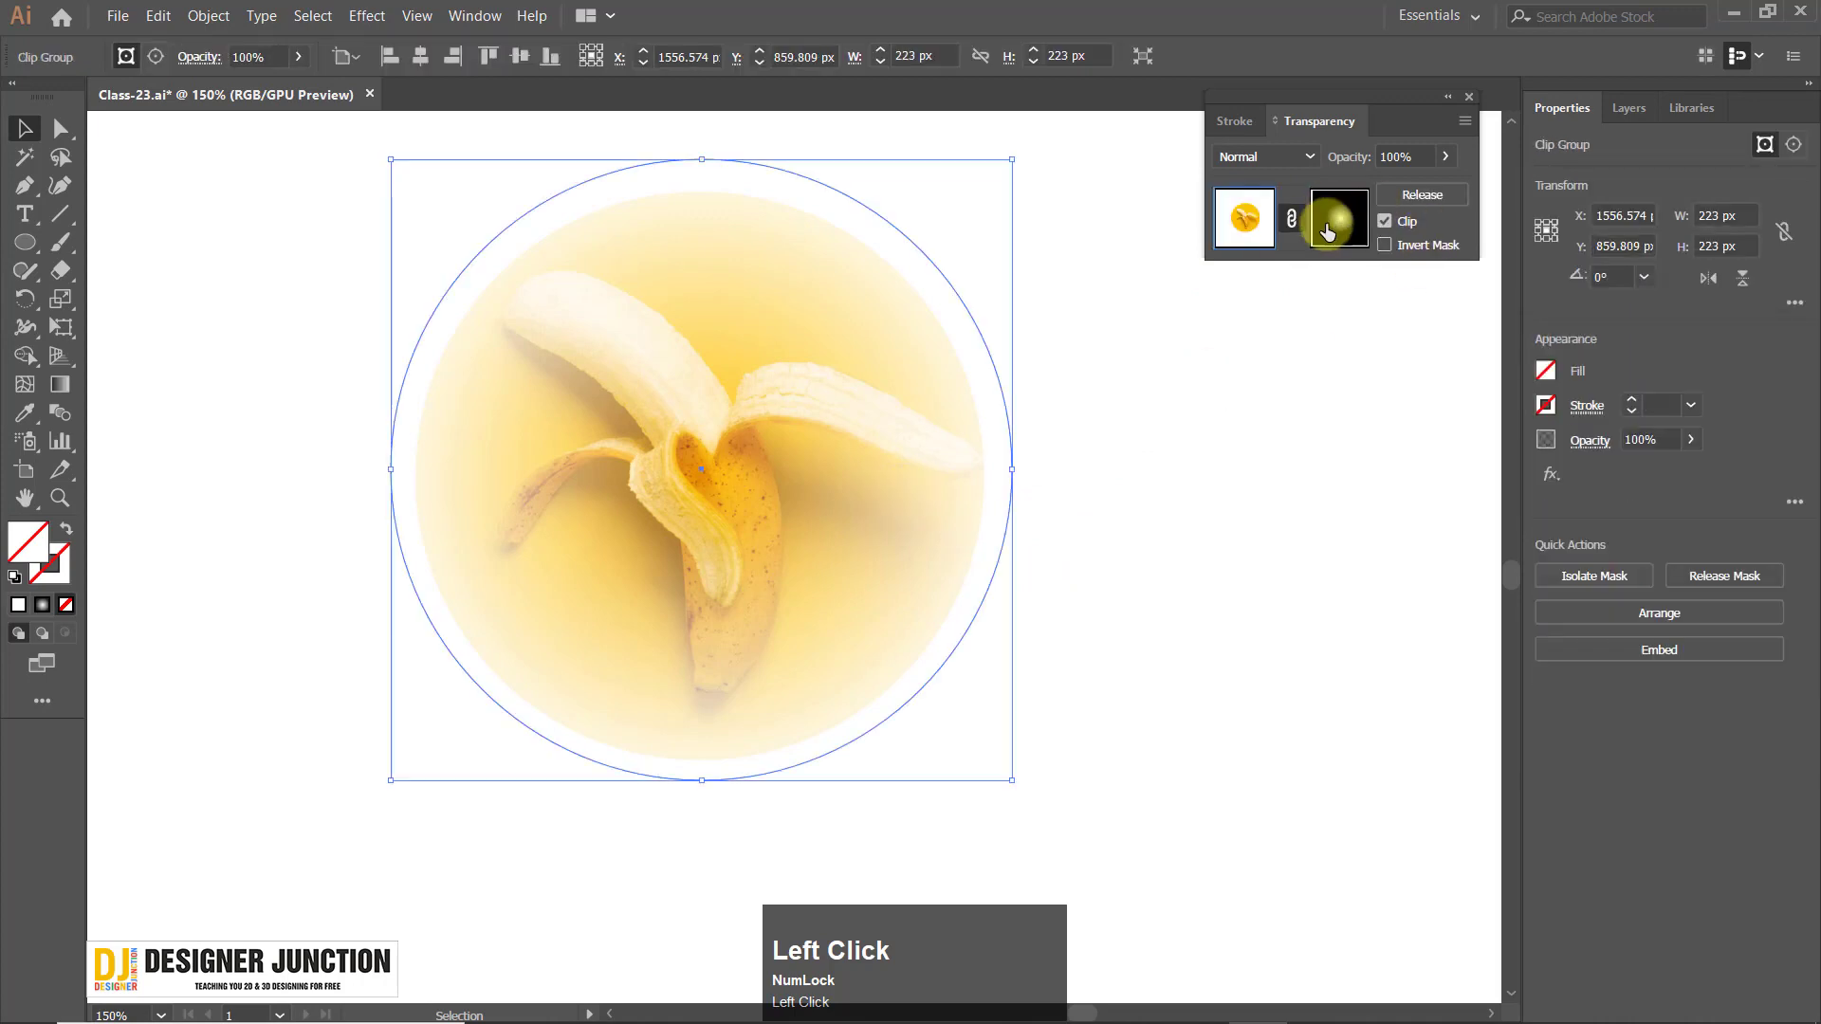
pyautogui.click(1236, 207)
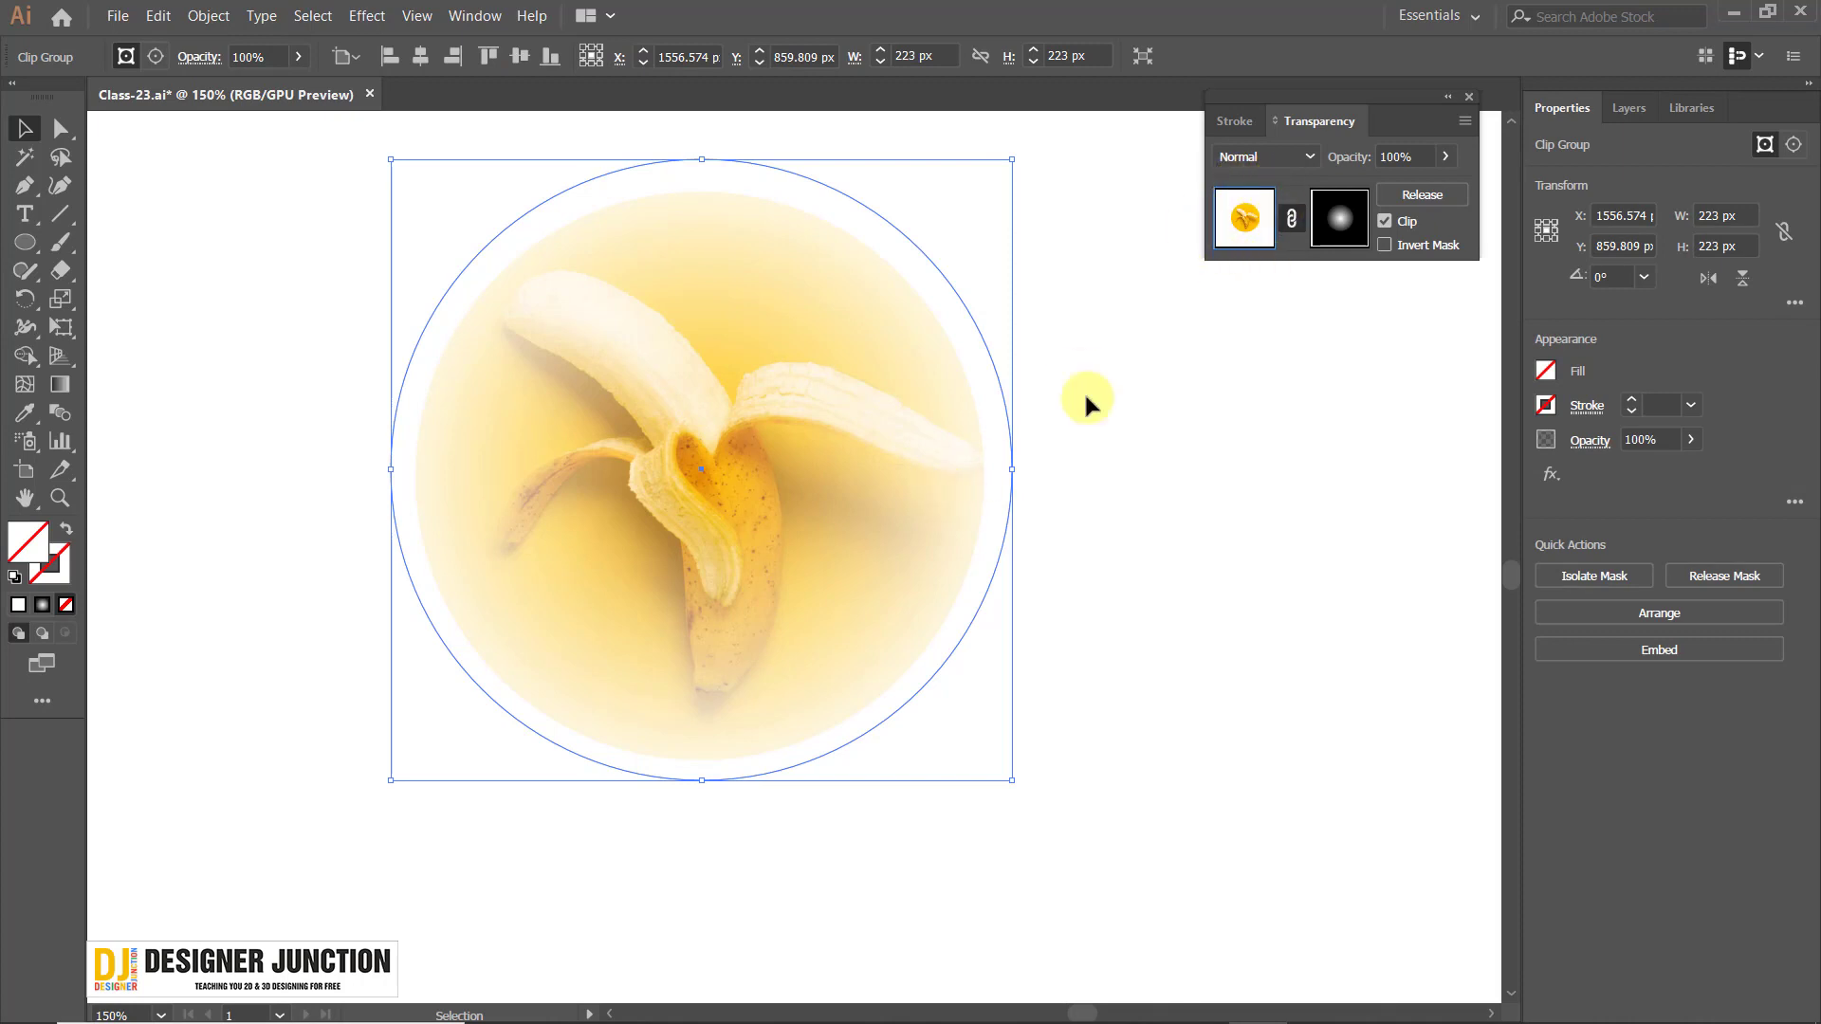
pyautogui.click(1243, 225)
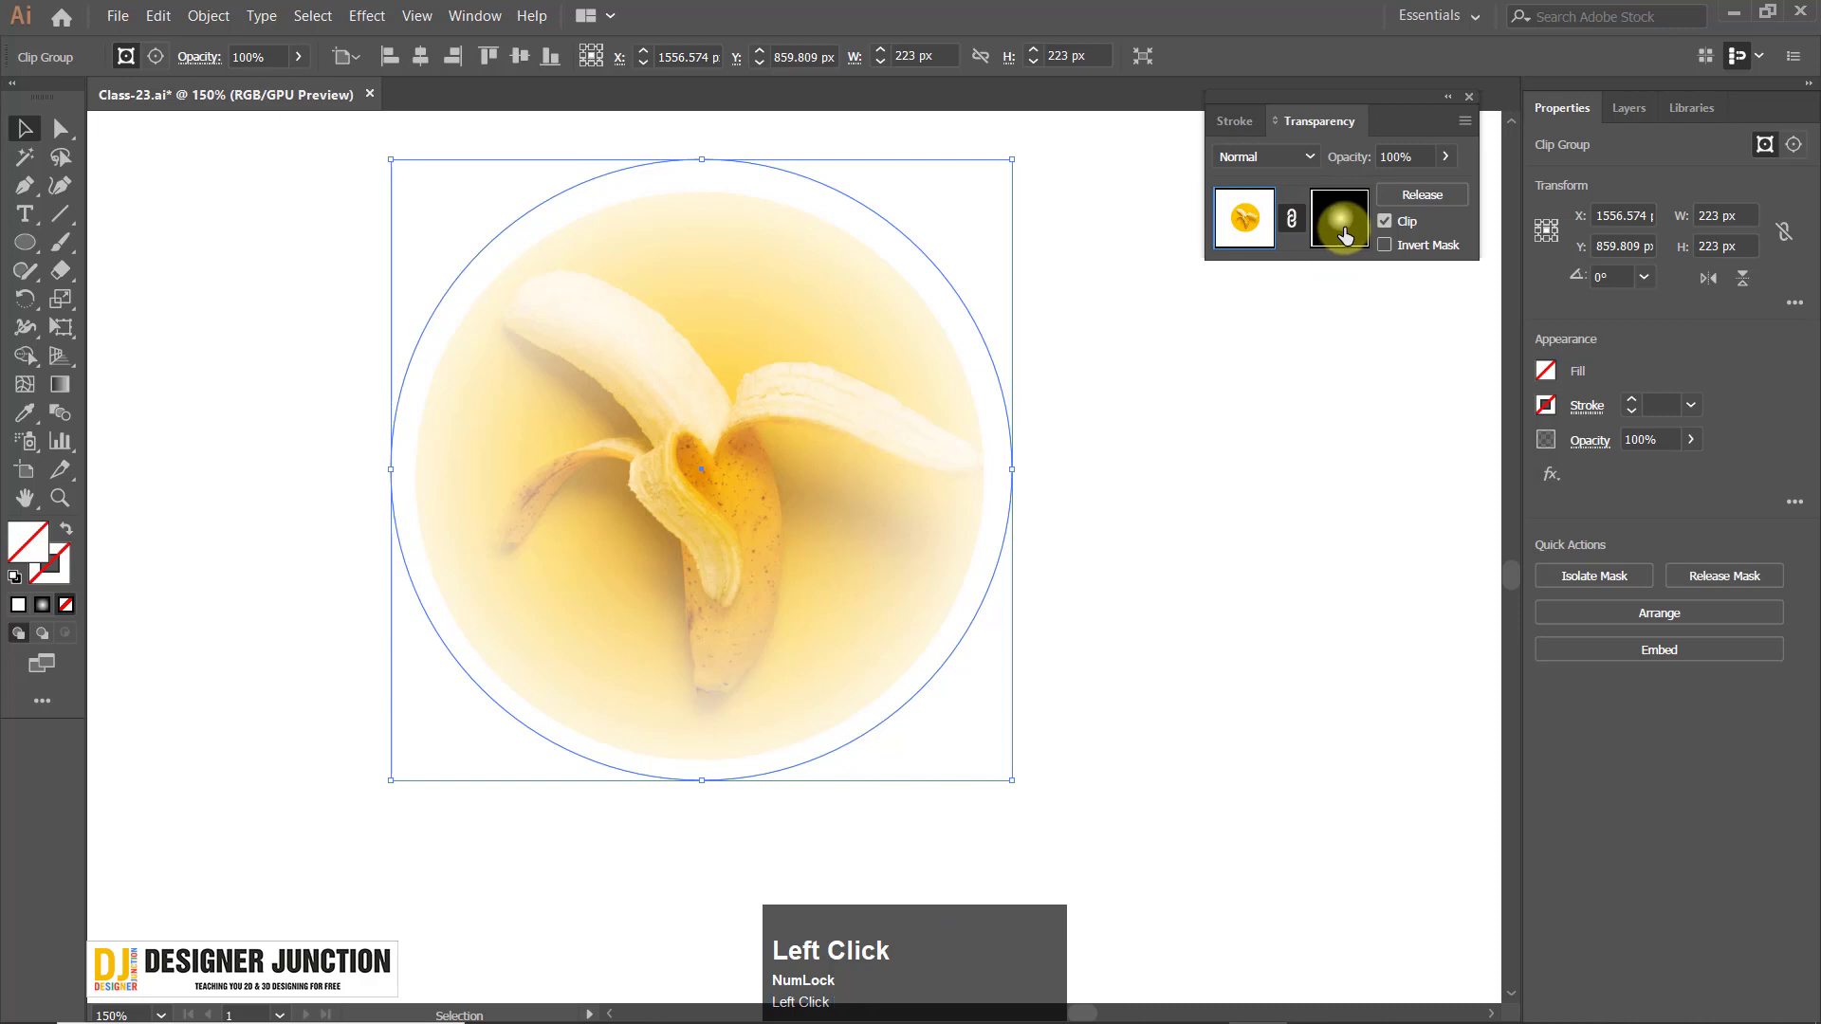
pyautogui.click(1344, 233)
pyautogui.click(1244, 220)
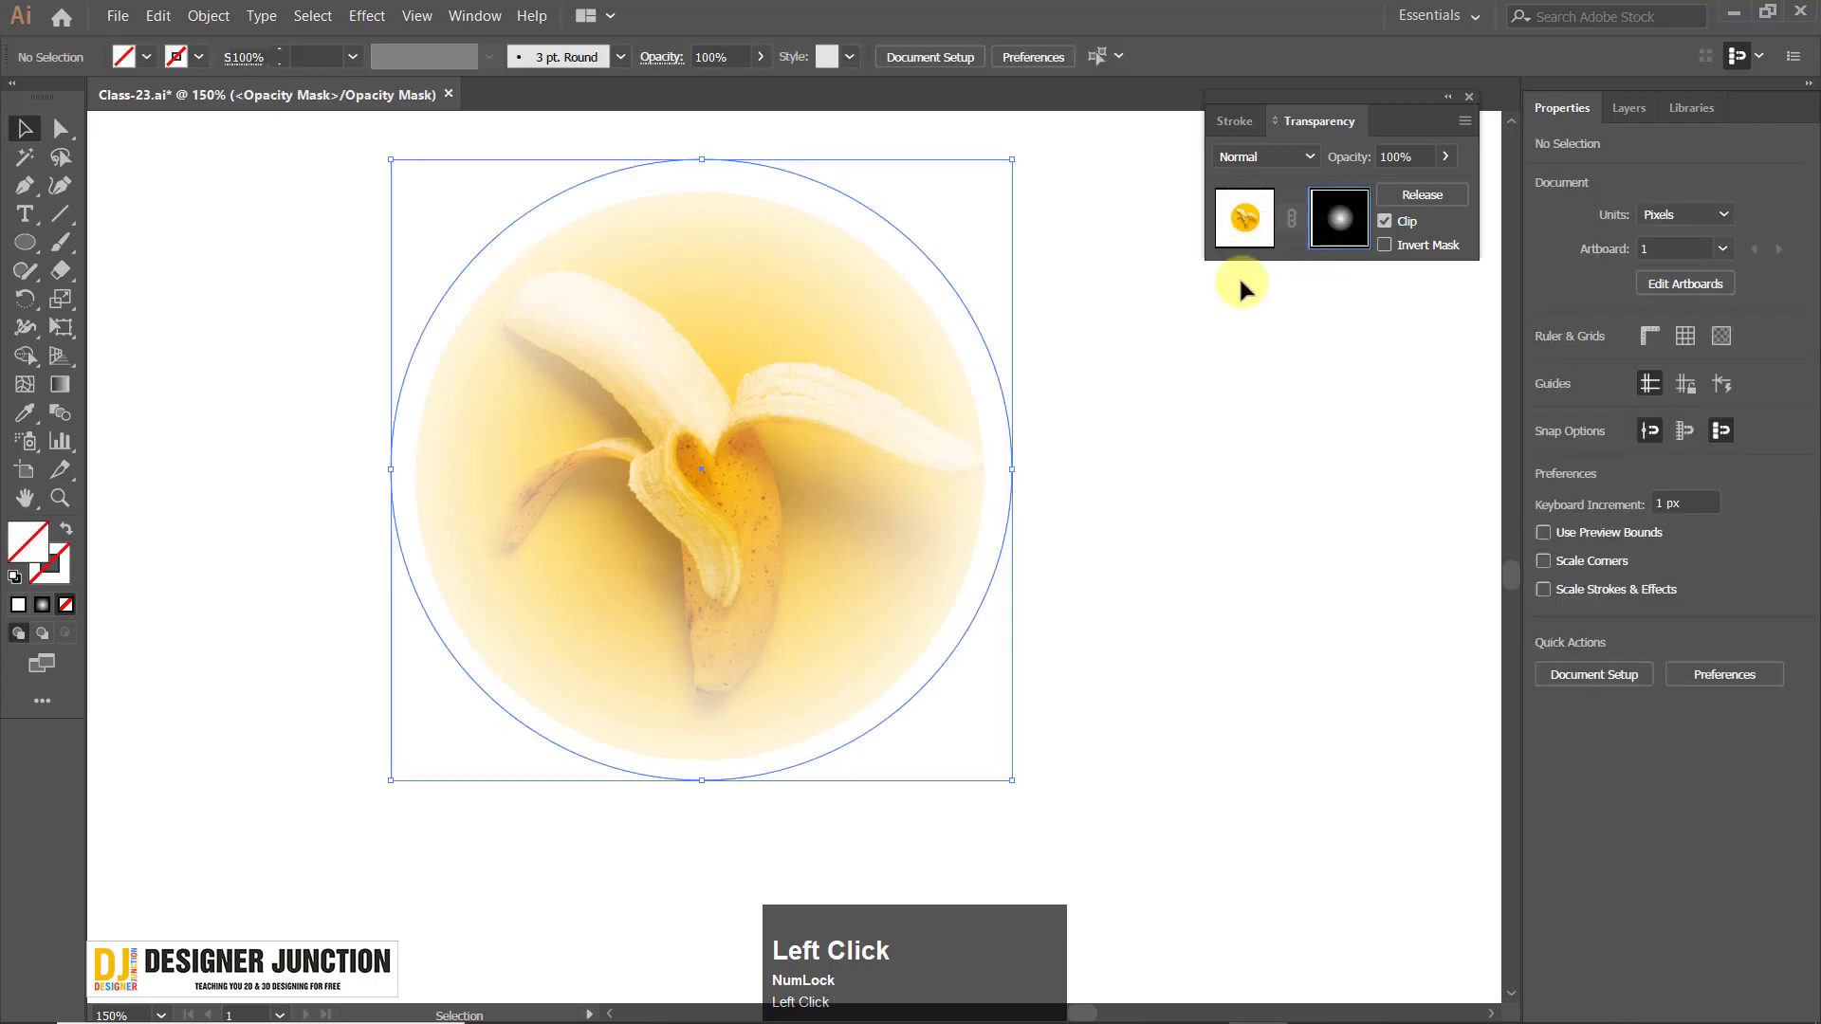
pyautogui.click(1344, 233)
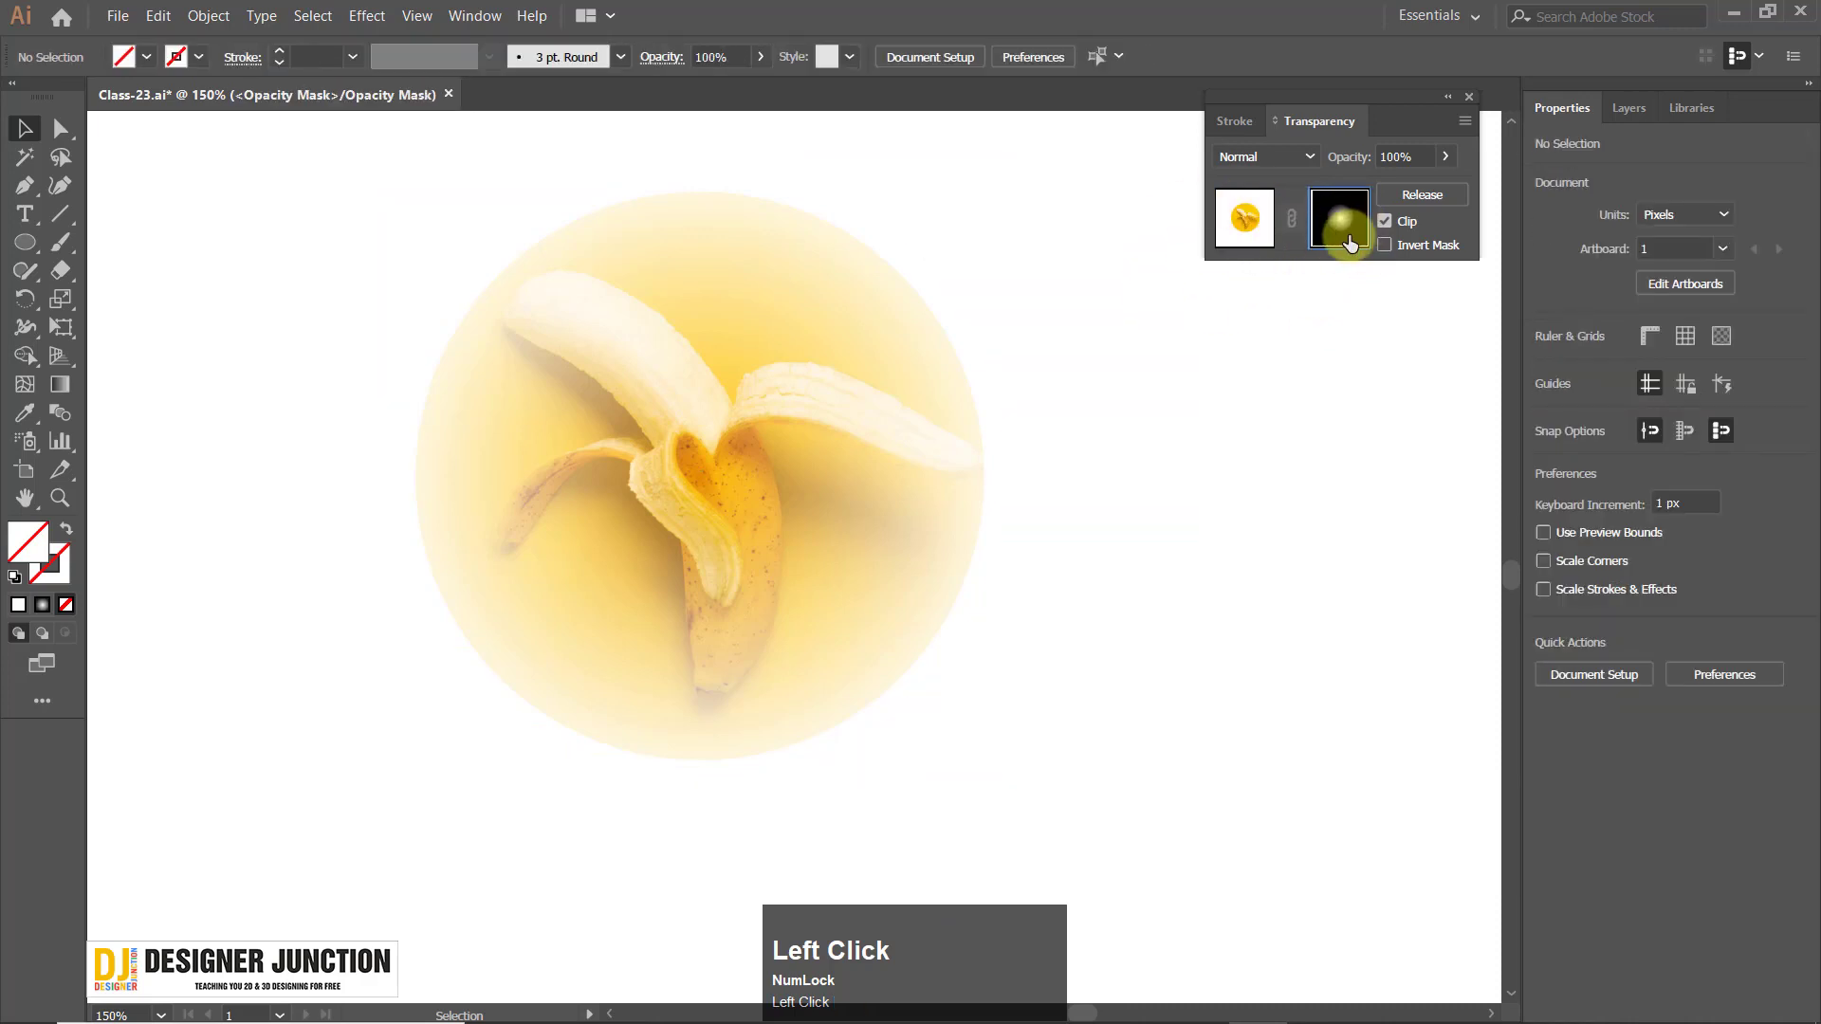
pyautogui.click(1241, 242)
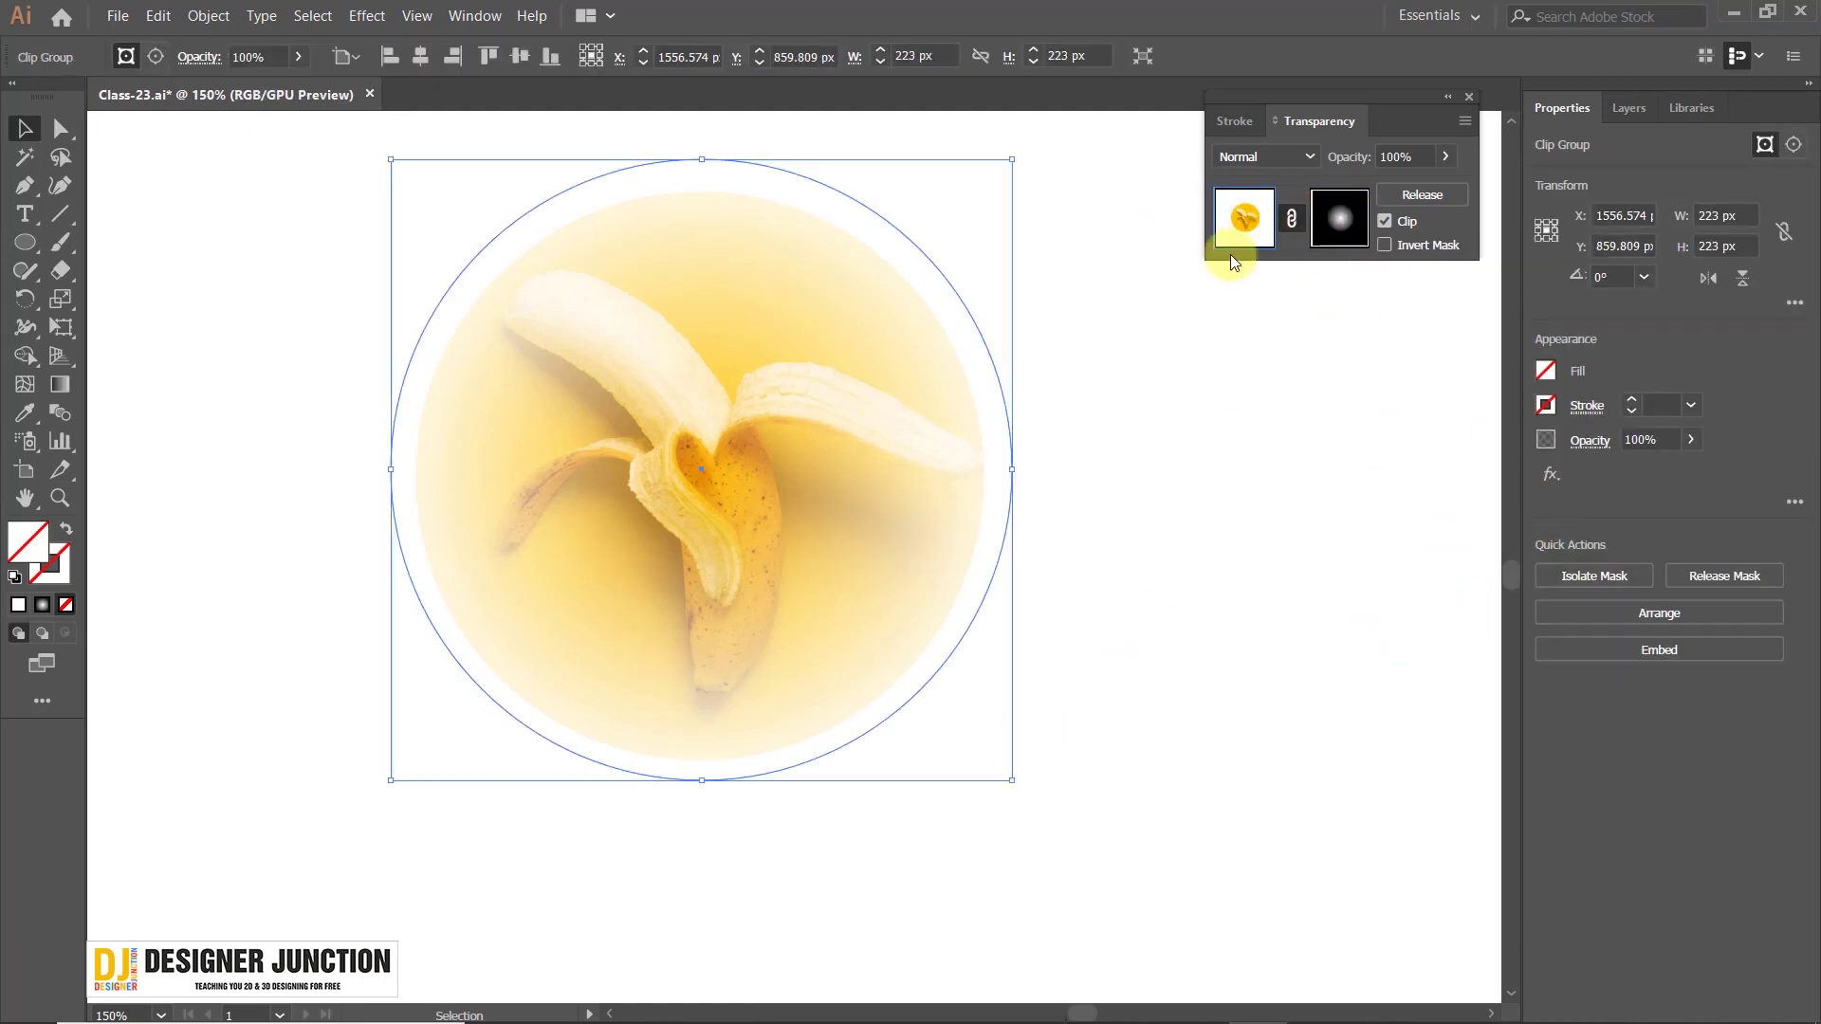
# Edit the radial gradient of the circle in the opacity mask, moving the white color stop outward until it is close to the circle's edge.
pyautogui.click(1340, 225)
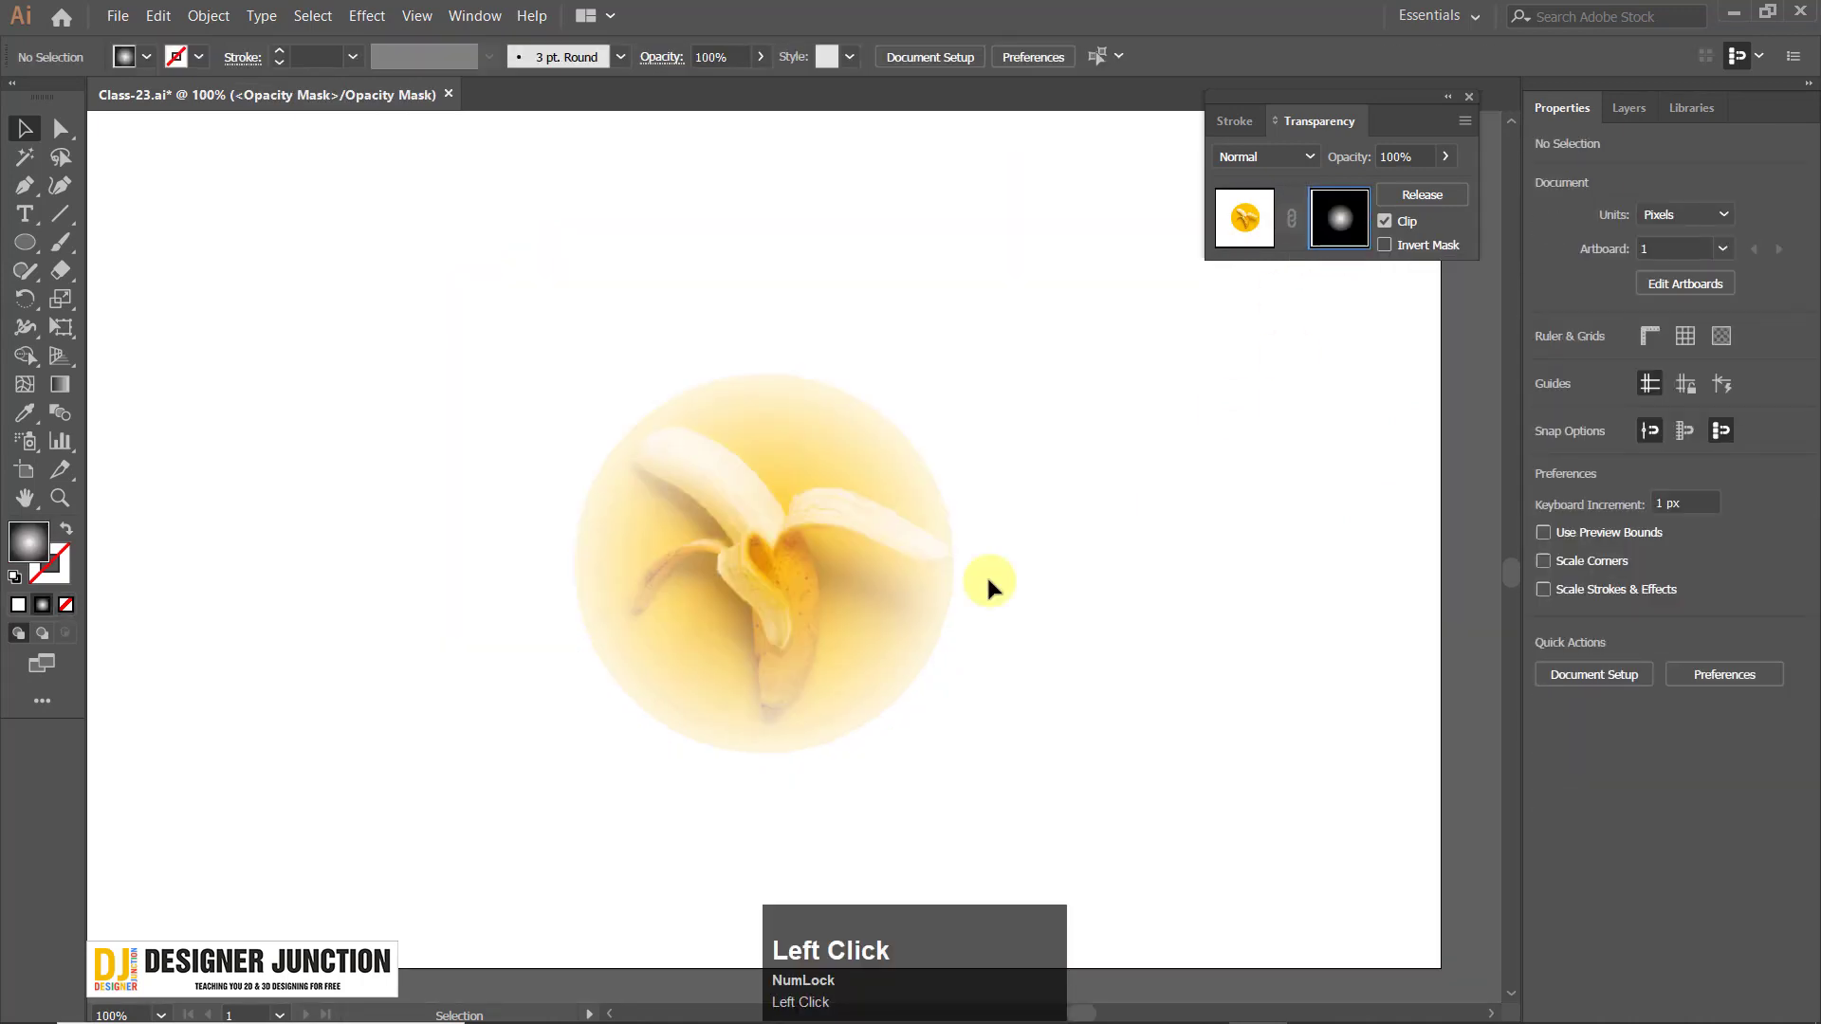
pyautogui.click(743, 607)
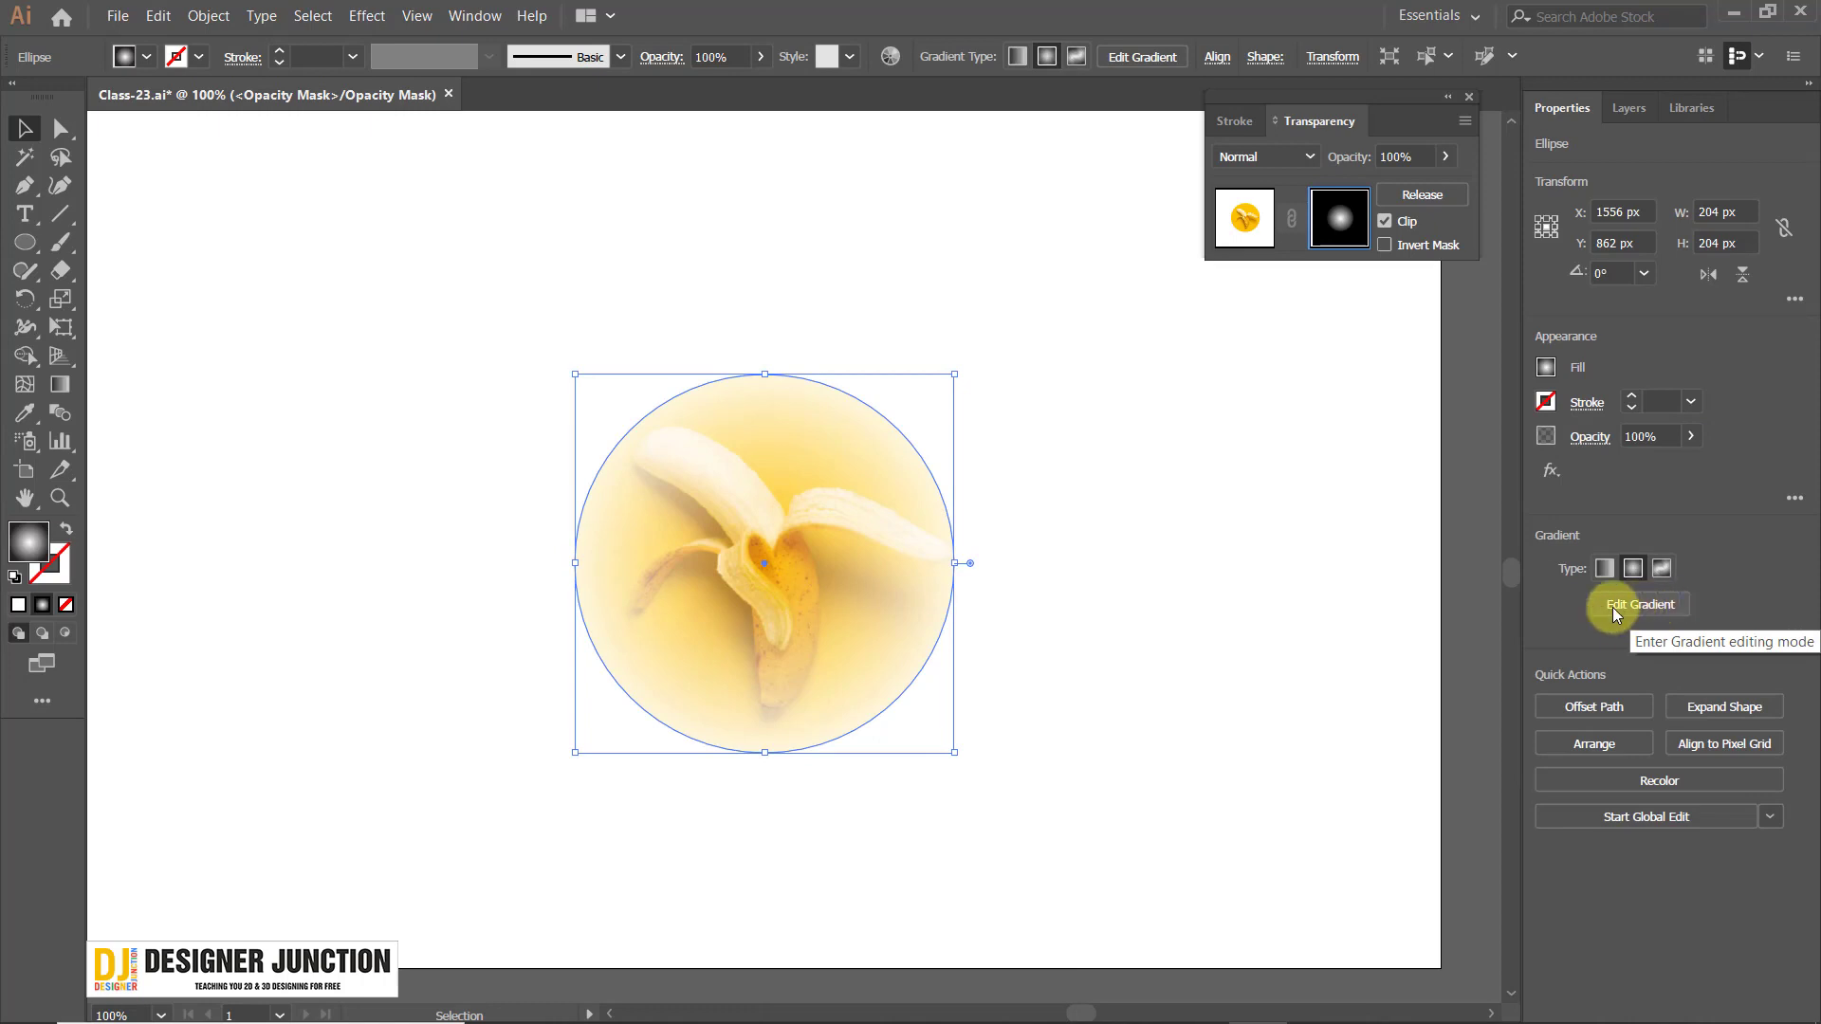
pyautogui.click(1636, 607)
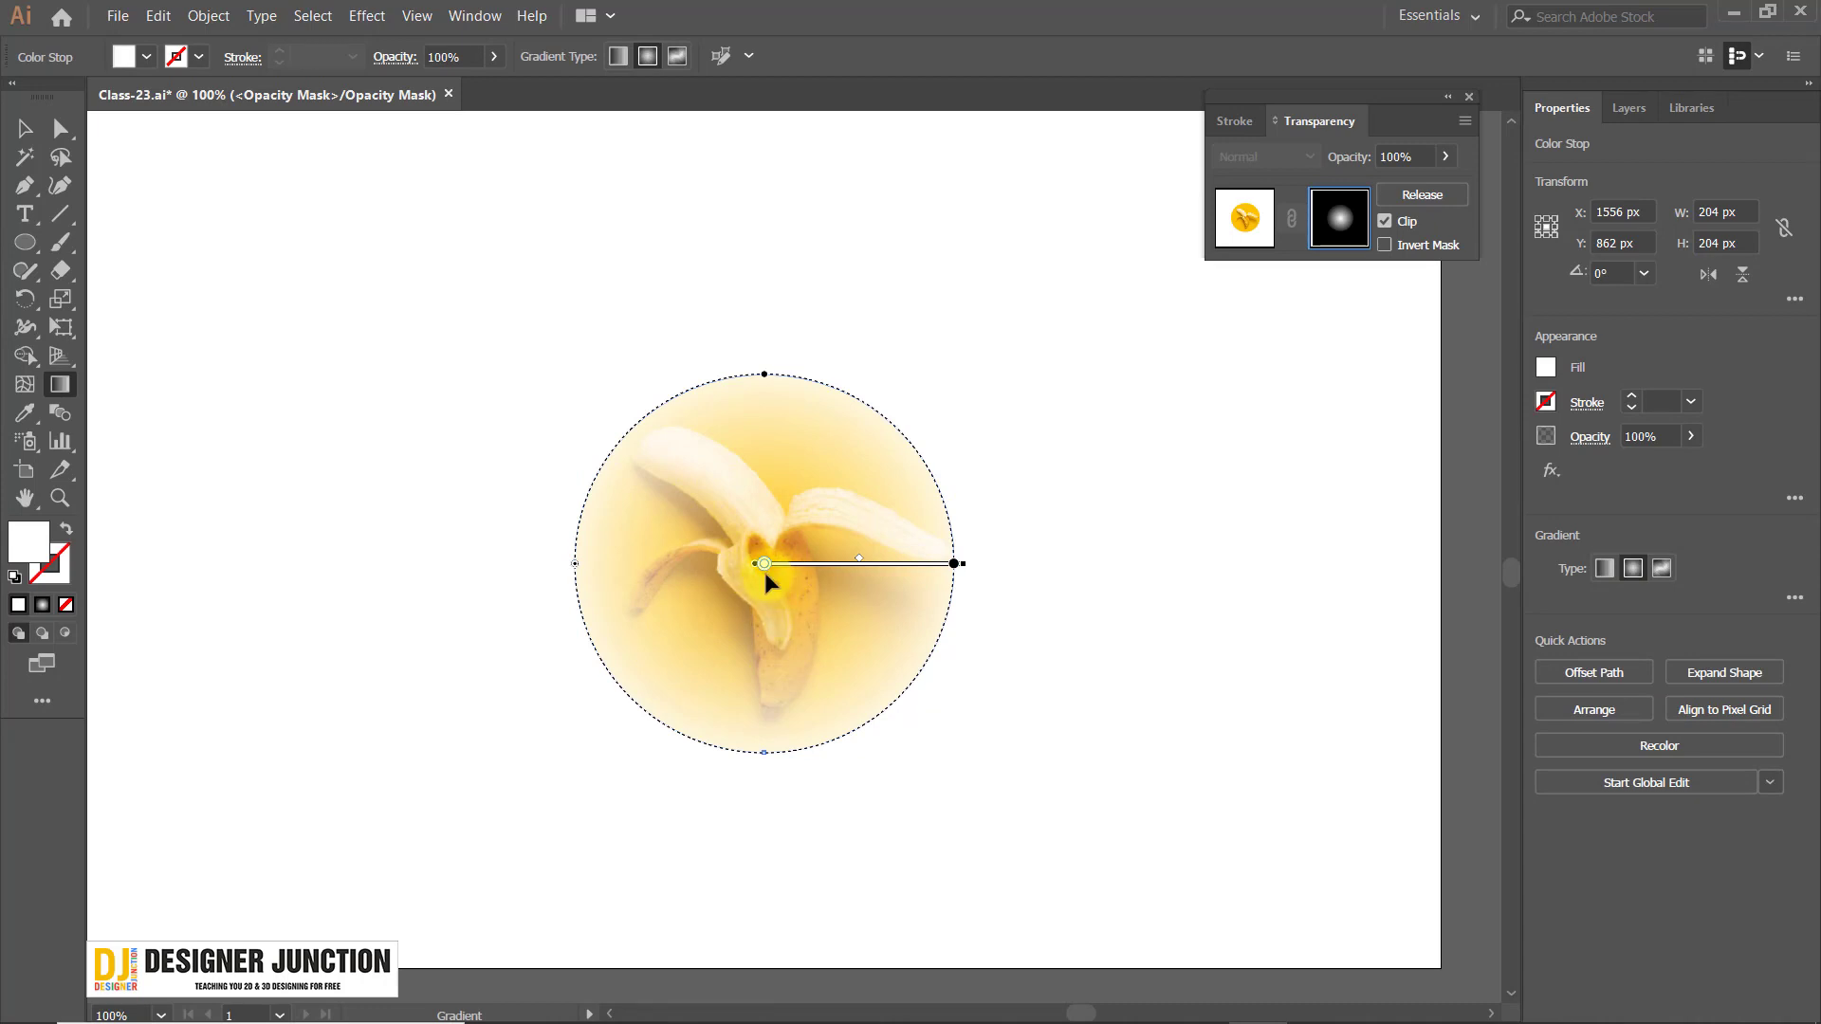
pyautogui.moveTo(764, 569)
pyautogui.mouseDown()
pyautogui.moveTo(919, 581)
pyautogui.moveTo(736, 588)
pyautogui.moveTo(914, 589)
pyautogui.mouseUp()
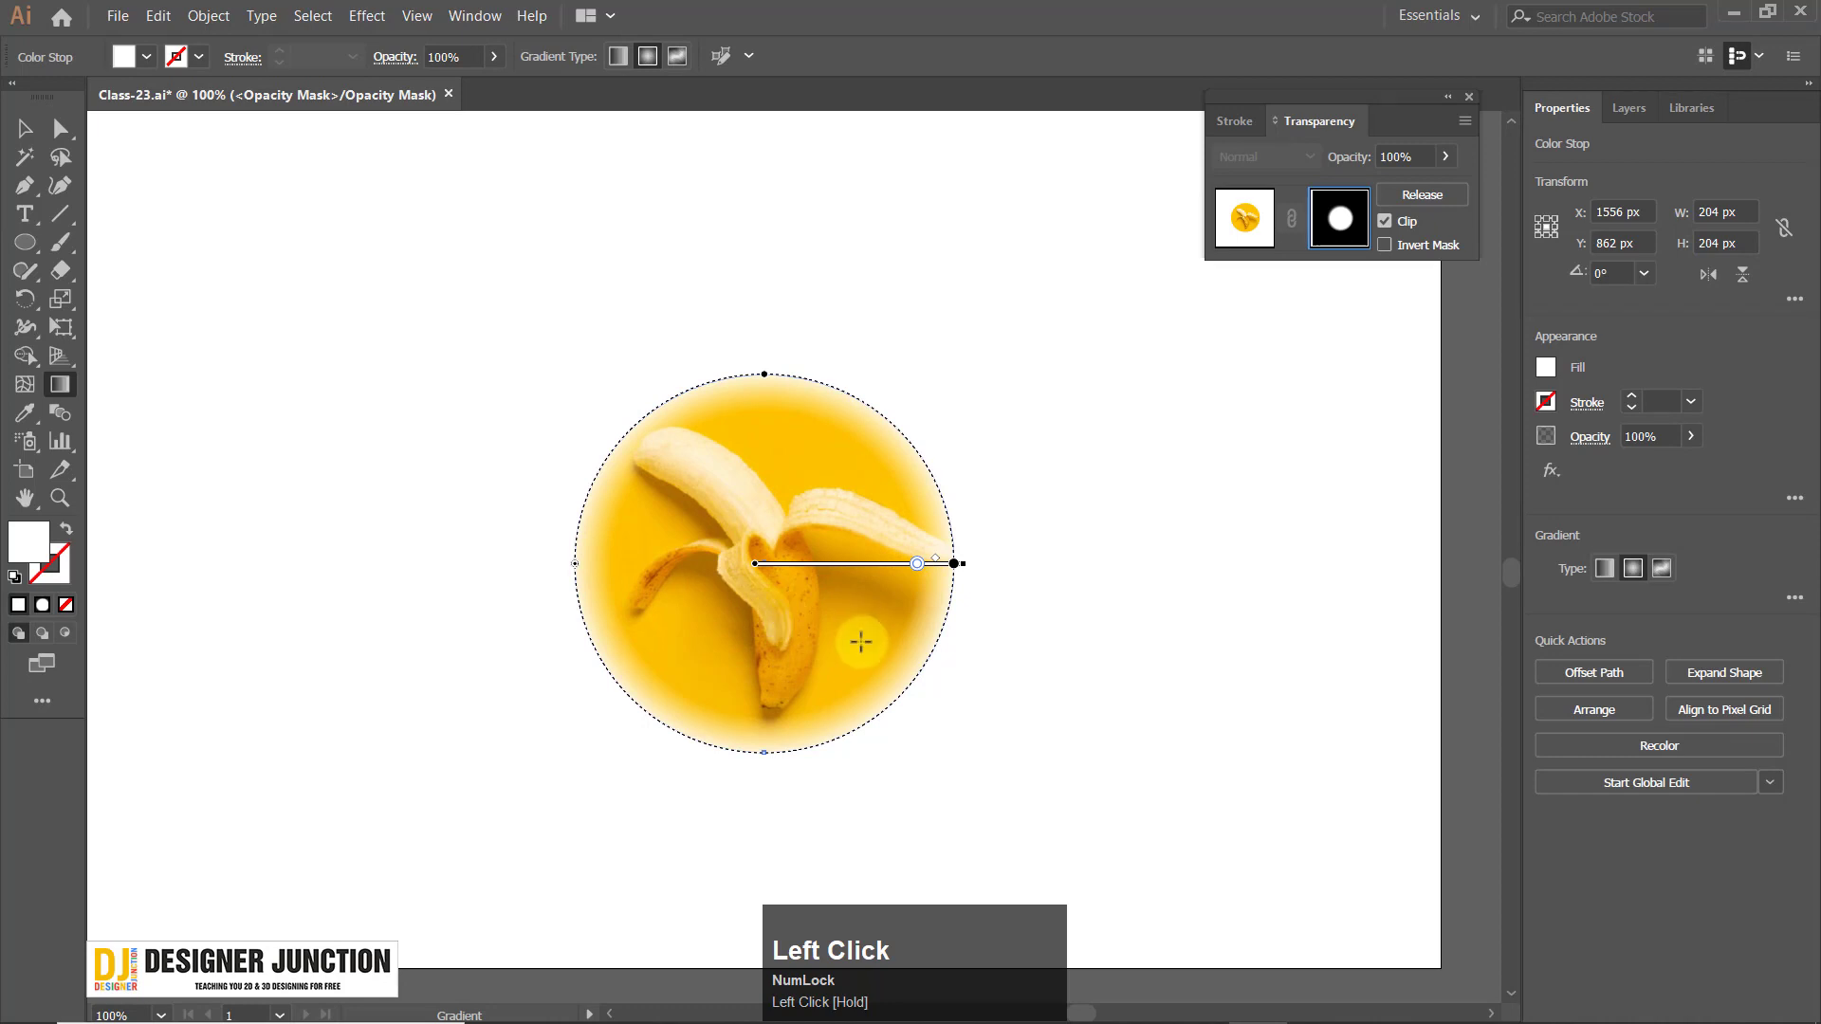
pyautogui.keyDown('alt'); pyautogui.scroll(3, 862, 642); pyautogui.keyUp('alt')
pyautogui.keyDown('alt'); pyautogui.scroll(-1, 871, 642); pyautogui.keyUp('alt')
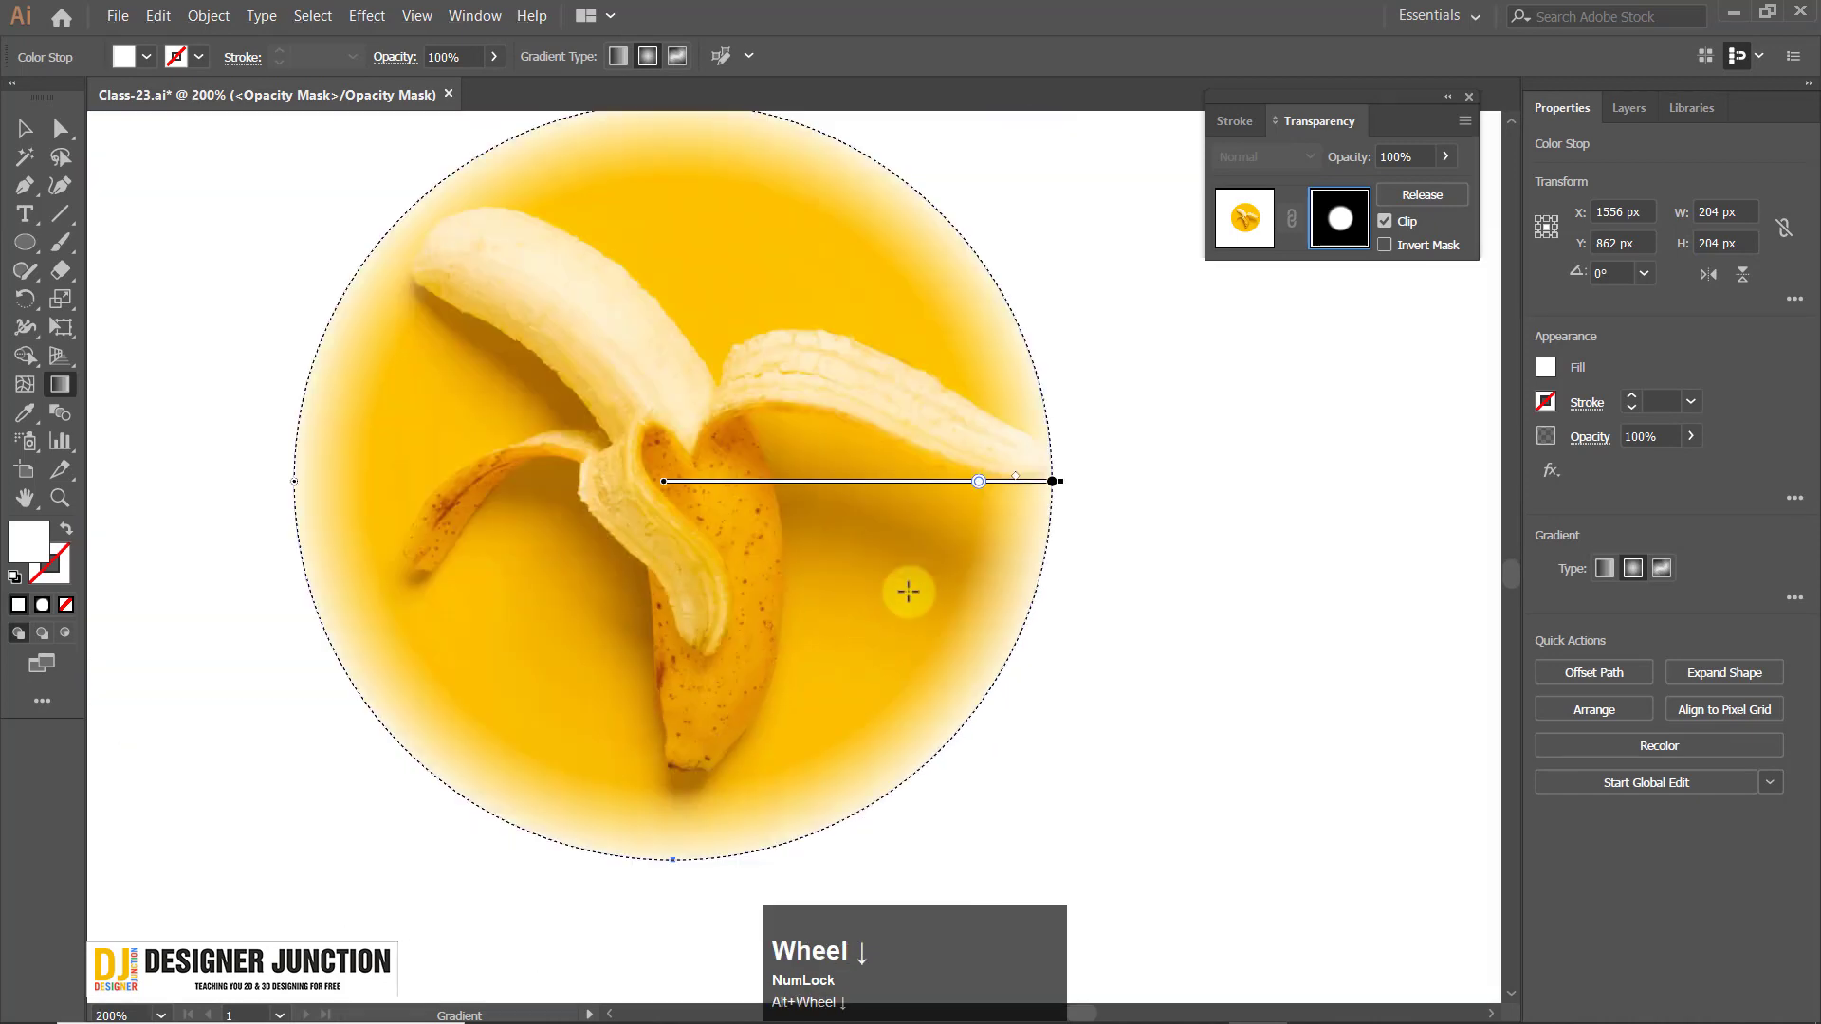
pyautogui.press('space')
pyautogui.moveTo(1018, 509)
pyautogui.mouseDown()
pyautogui.moveTo(1073, 577)
pyautogui.moveTo(671, 590)
pyautogui.moveTo(816, 581)
pyautogui.moveTo(845, 554)
pyautogui.moveTo(1084, 592)
pyautogui.mouseUp()
pyautogui.press('space')
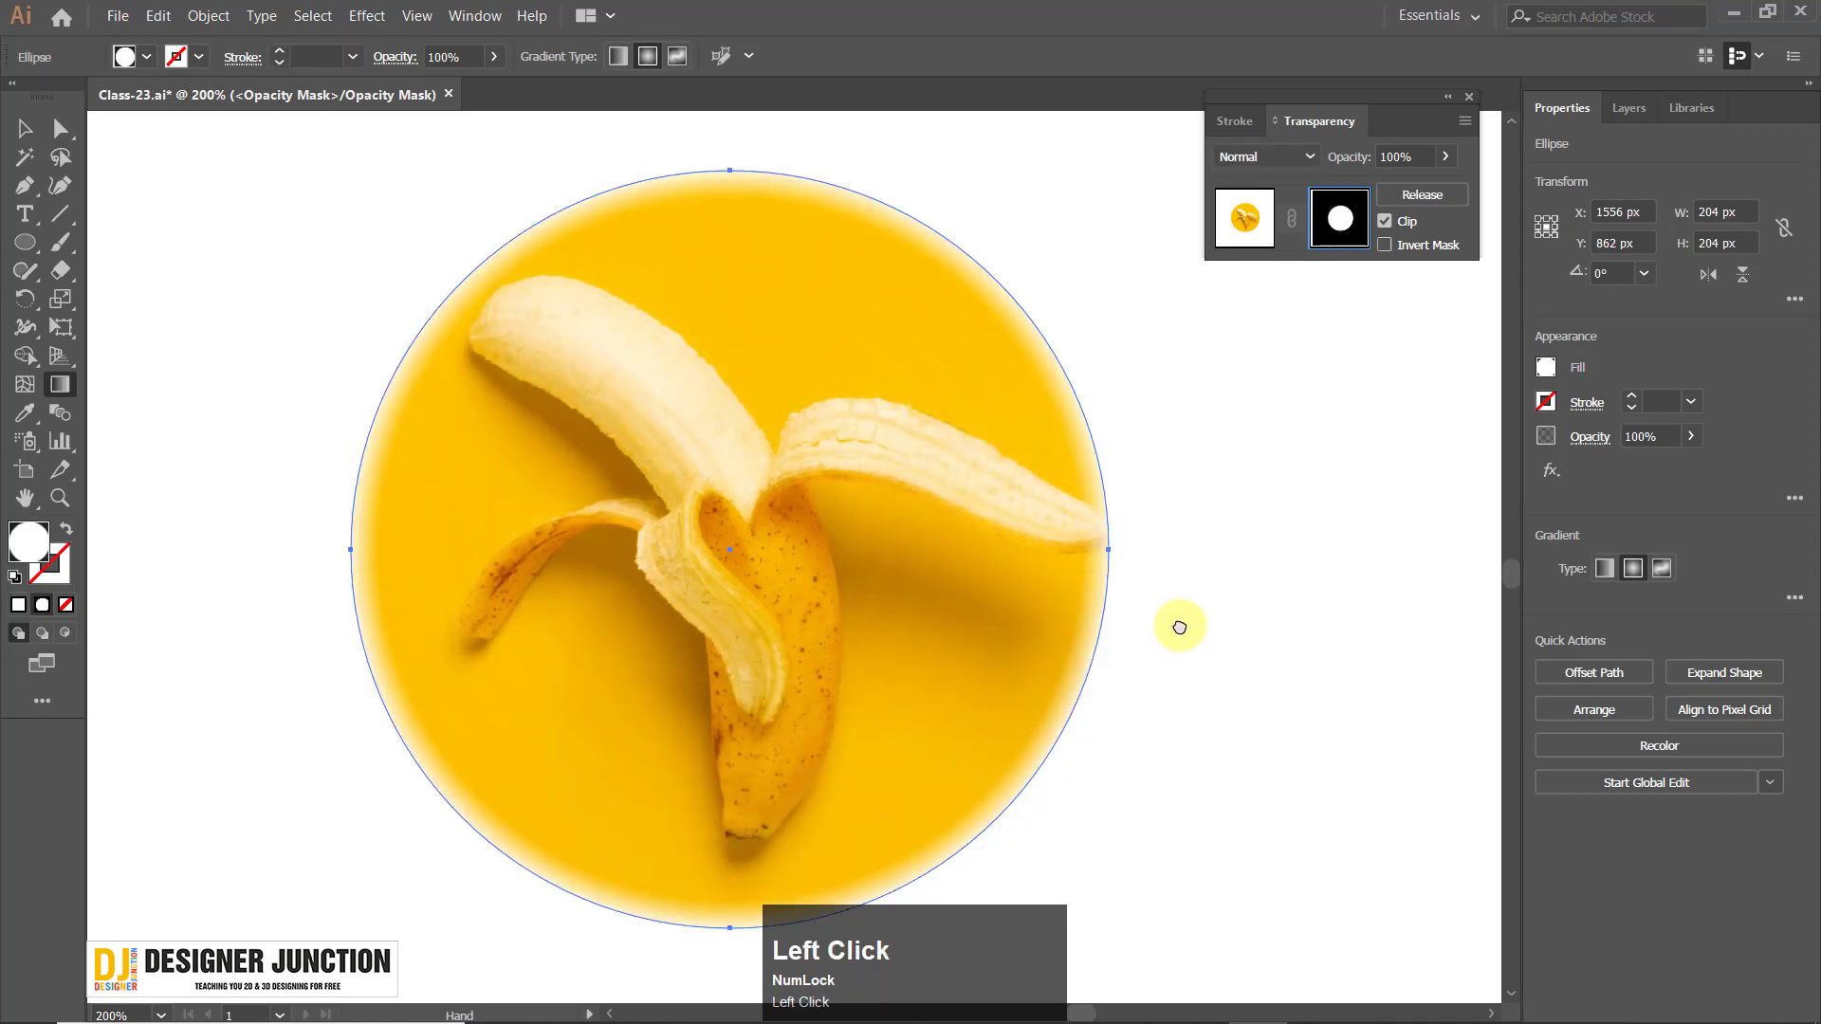
# Try redrawing the mask's radial gradient from different points around the circle, and undo each attempt.
pyautogui.moveTo(1179, 638); pyautogui.dragTo(1175, 622)
pyautogui.click(1175, 623)
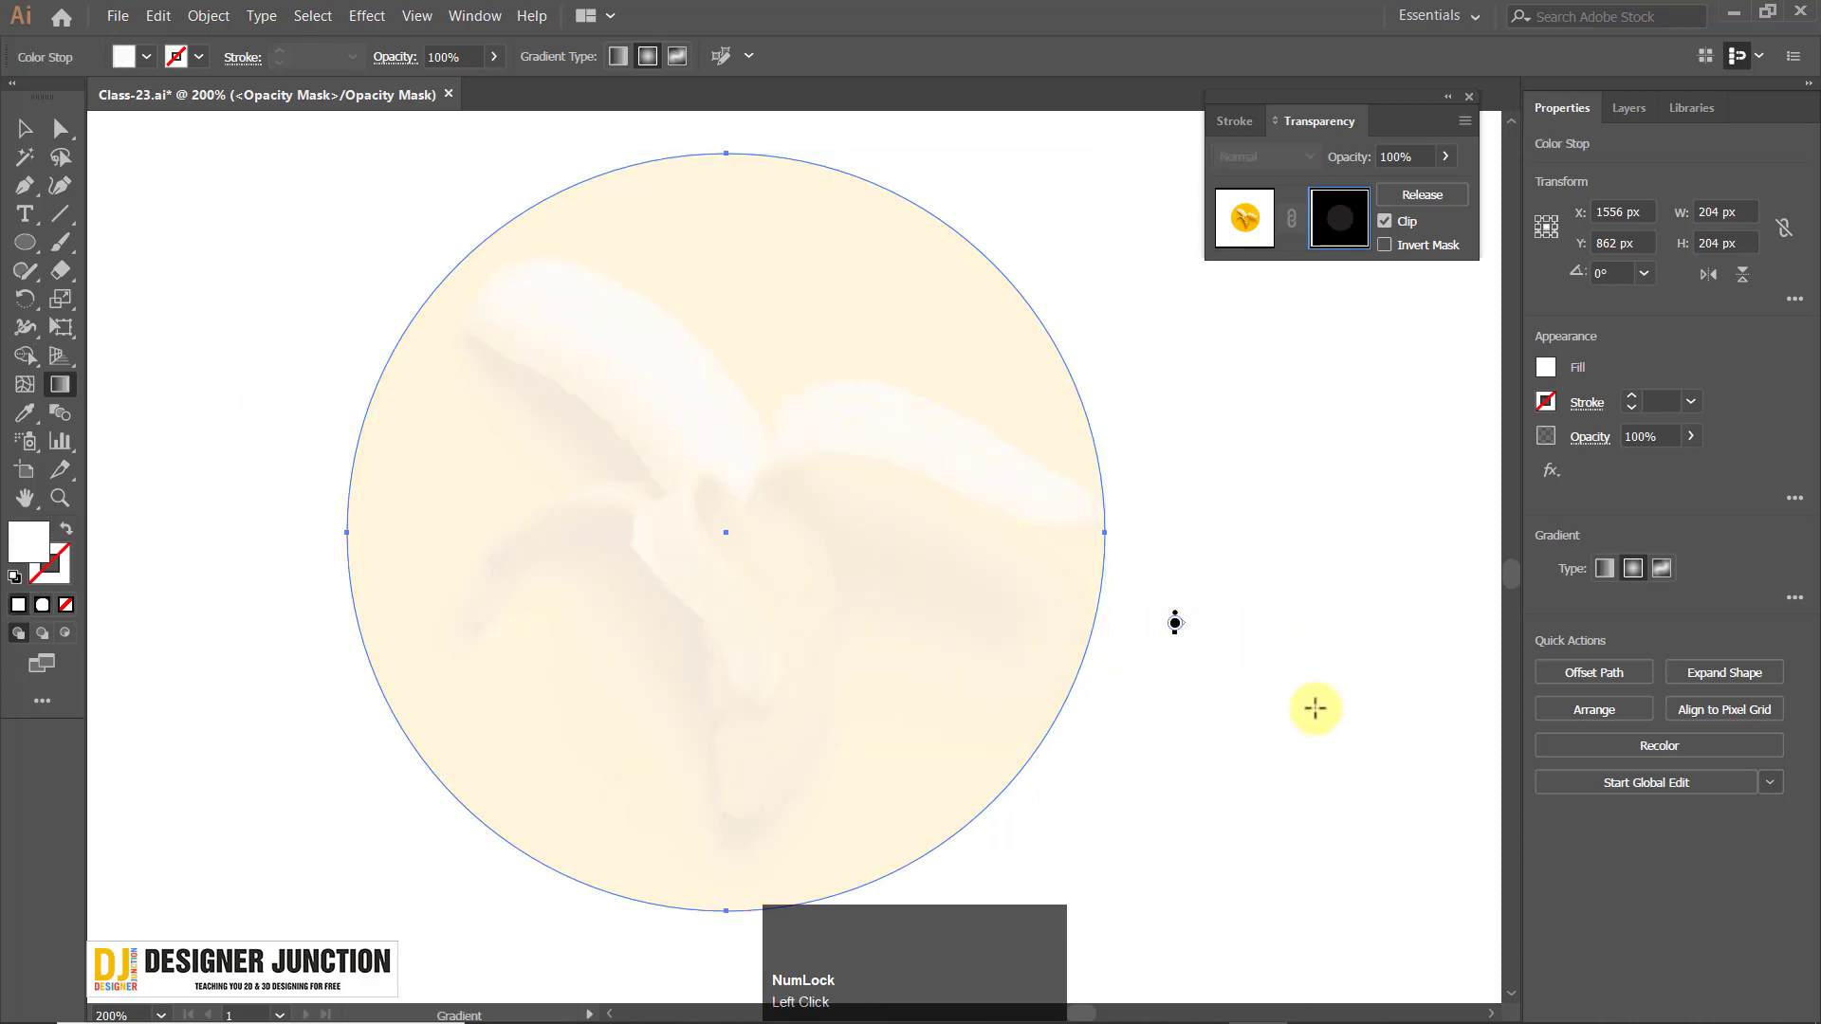
pyautogui.hotkey('ctrl', 'z')
pyautogui.moveTo(1333, 471); pyautogui.dragTo(1404, 718)
pyautogui.hotkey('ctrl', 'z')
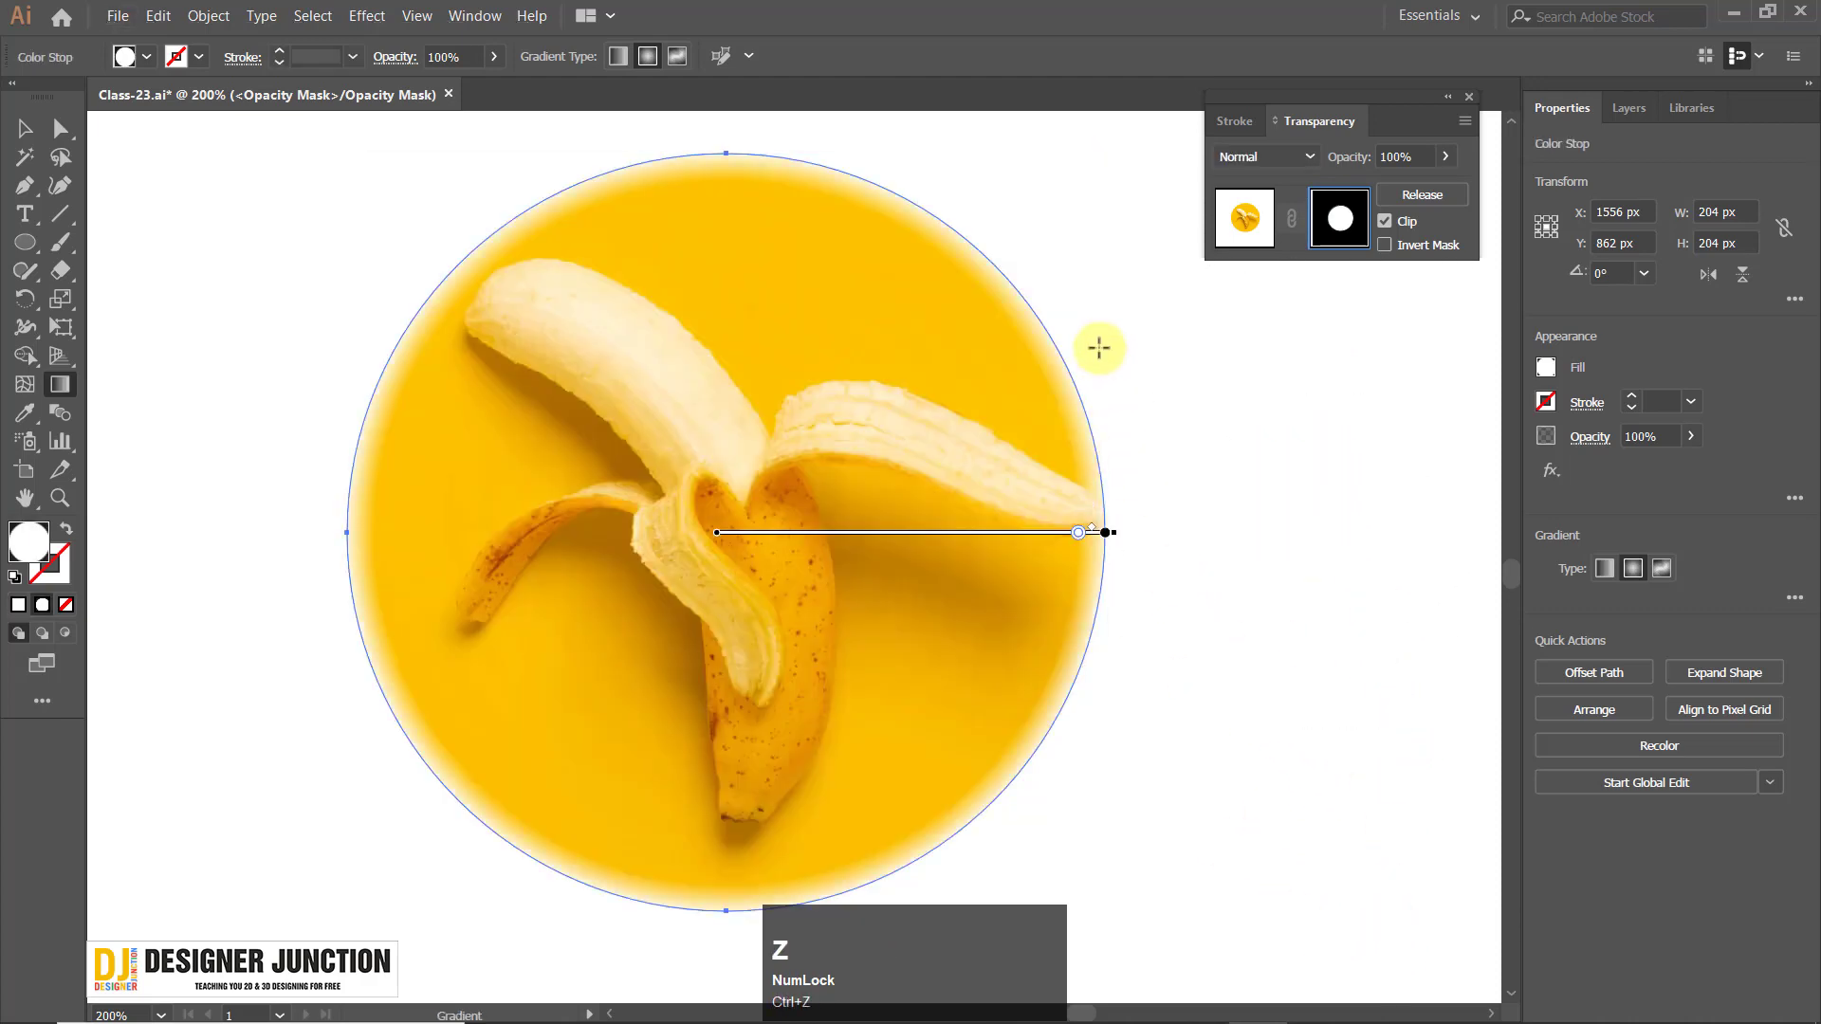
pyautogui.moveTo(1051, 277); pyautogui.dragTo(1217, 648)
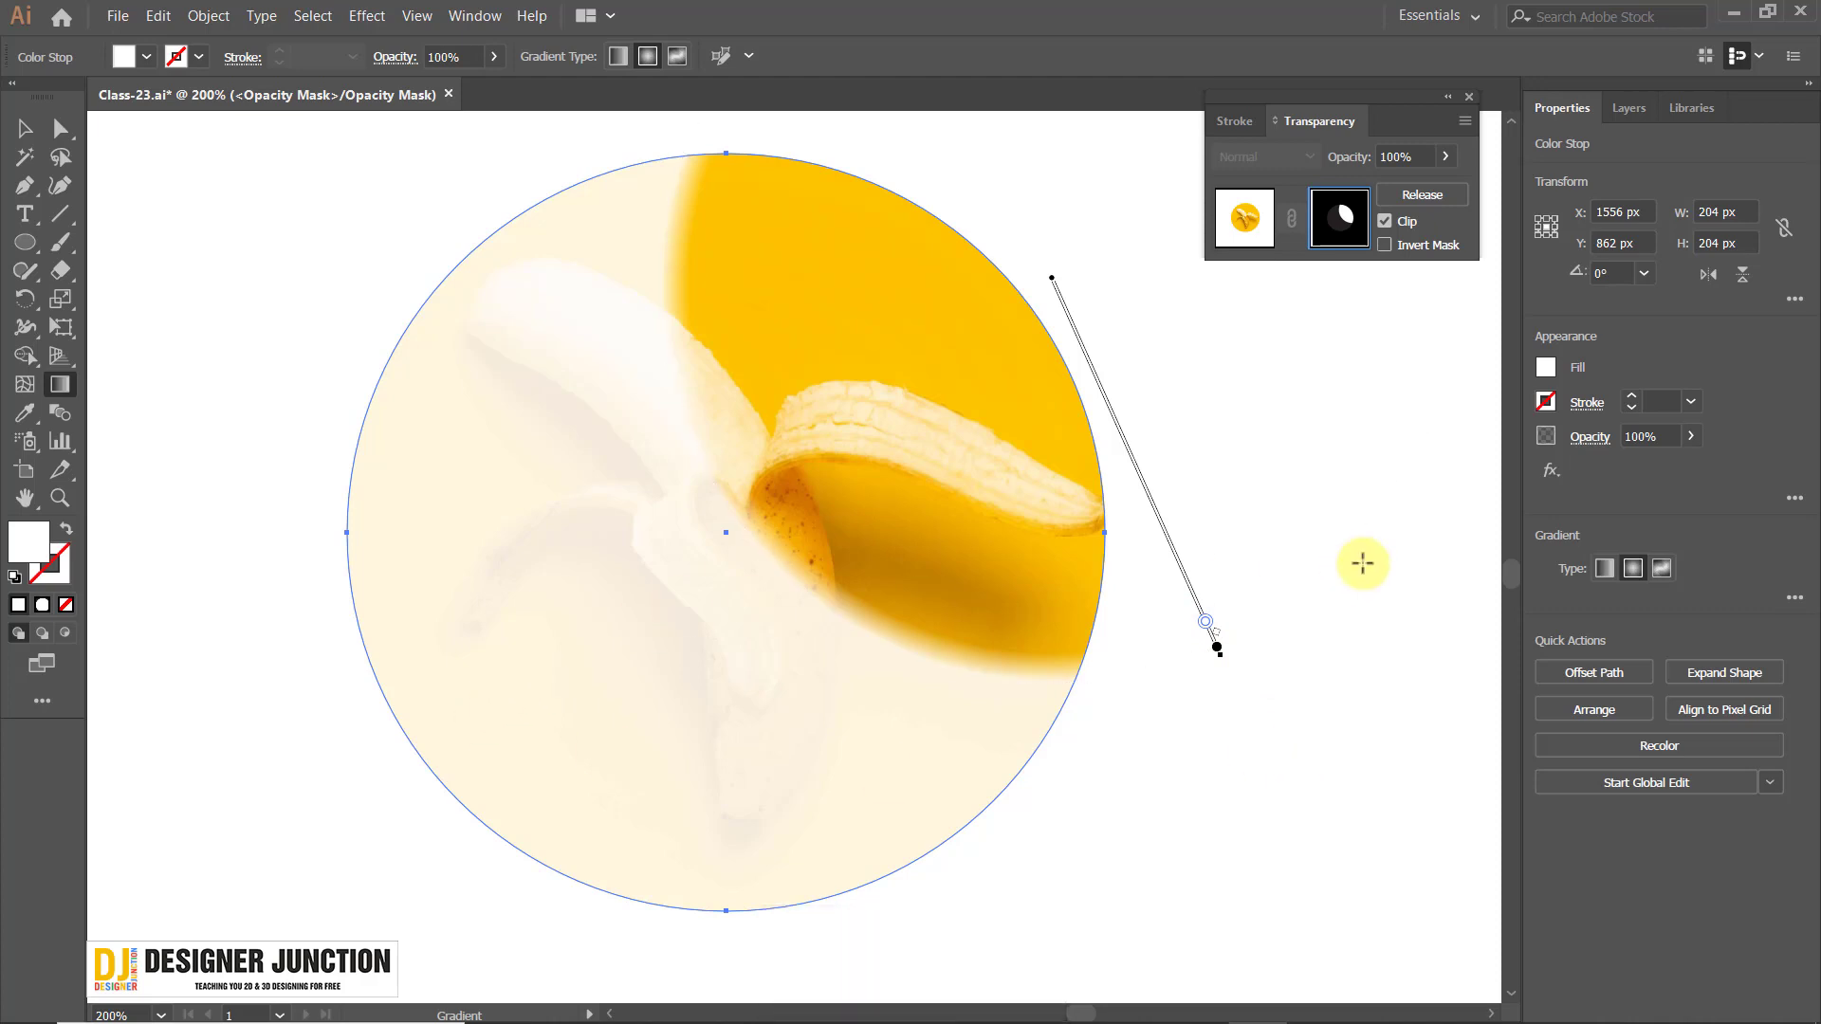
pyautogui.press('ctrl')
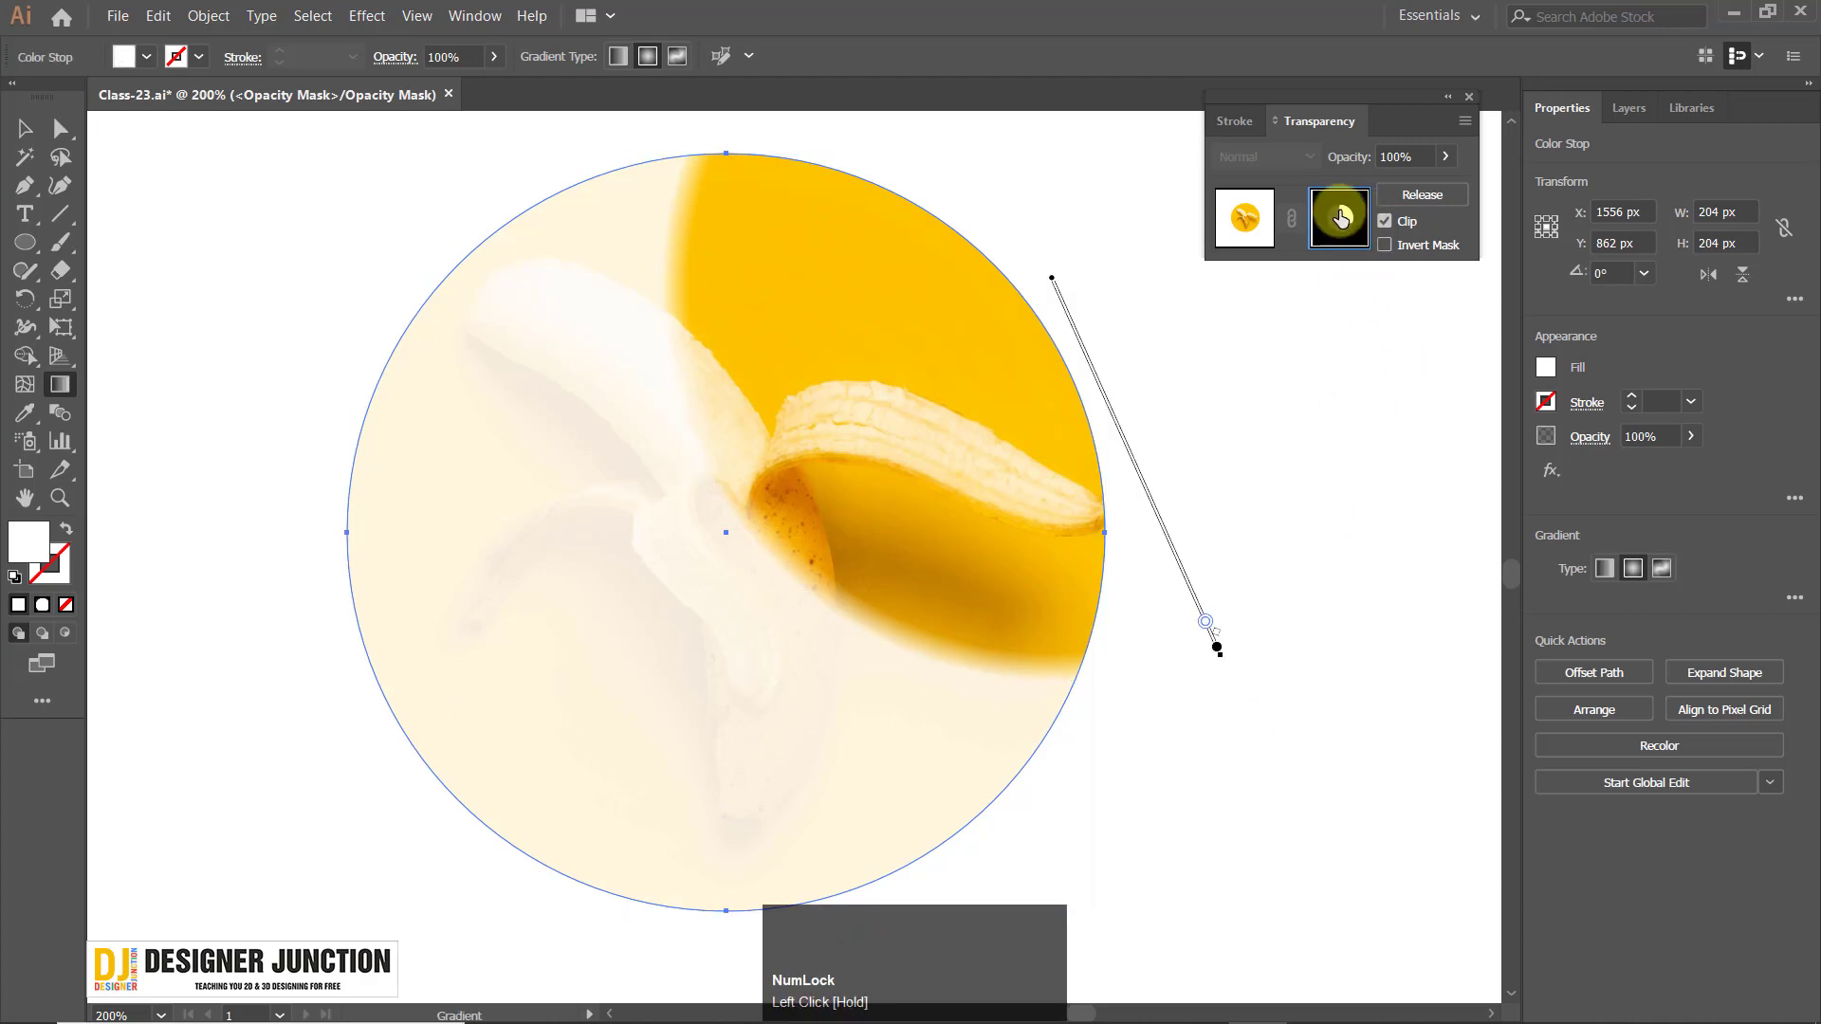
pyautogui.hotkey('ctrl', 'z')
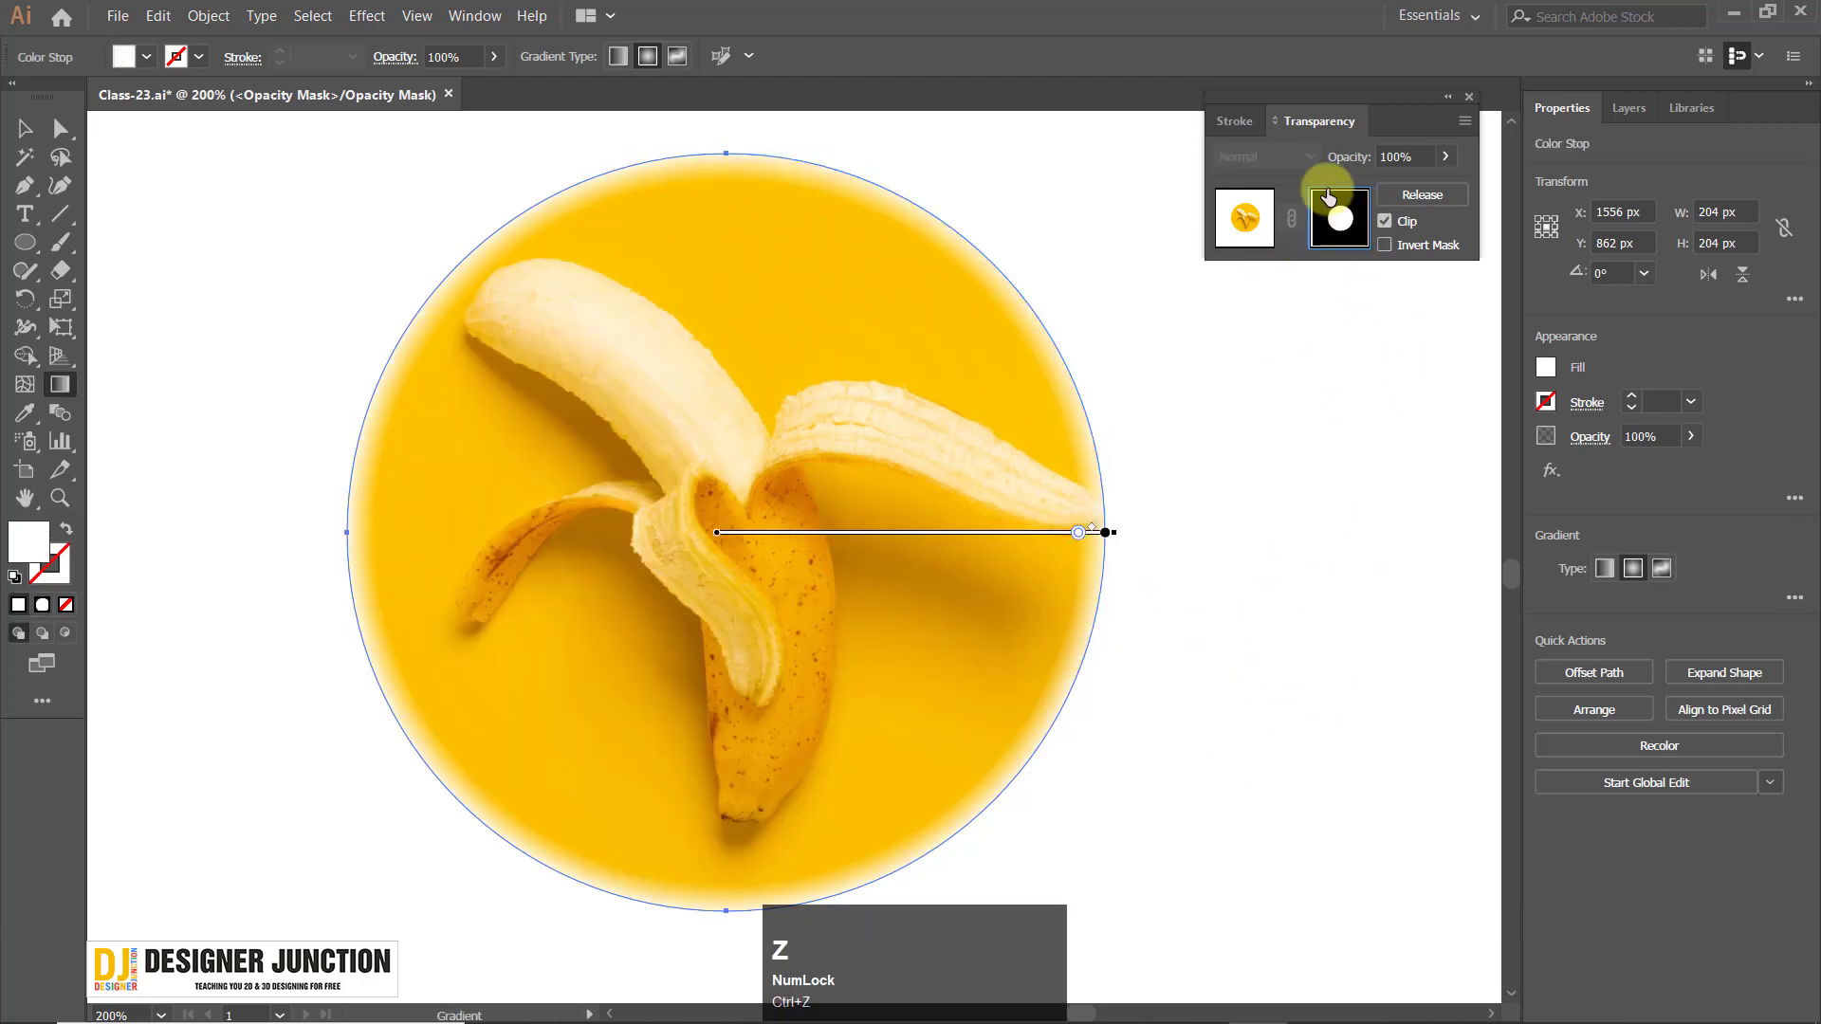
# Return to the artwork and move the whole masked banana group to about X 1540 px, Y 865 px.
pyautogui.click(1254, 226)
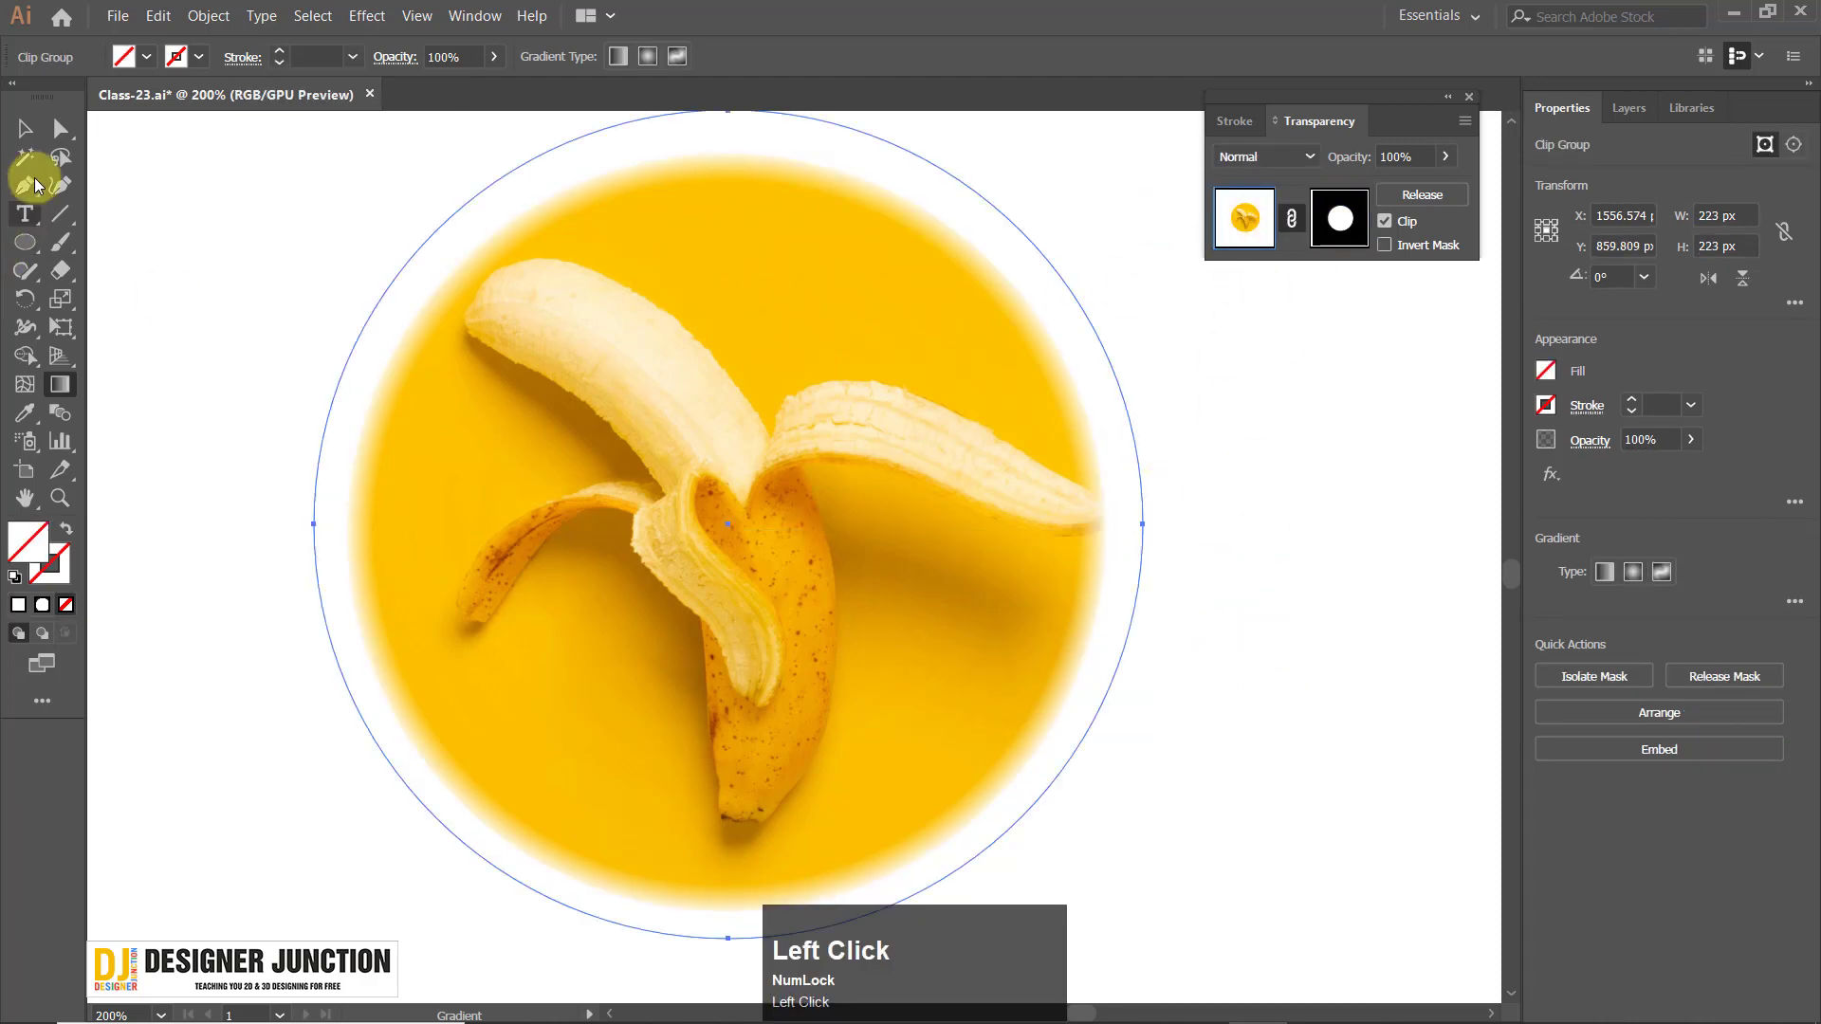
pyautogui.click(25, 128)
pyautogui.click(1191, 645)
pyautogui.moveTo(960, 476); pyautogui.dragTo(1121, 646)
pyautogui.moveTo(1018, 595); pyautogui.dragTo(821, 443)
pyautogui.click(1282, 611)
pyautogui.click(840, 482)
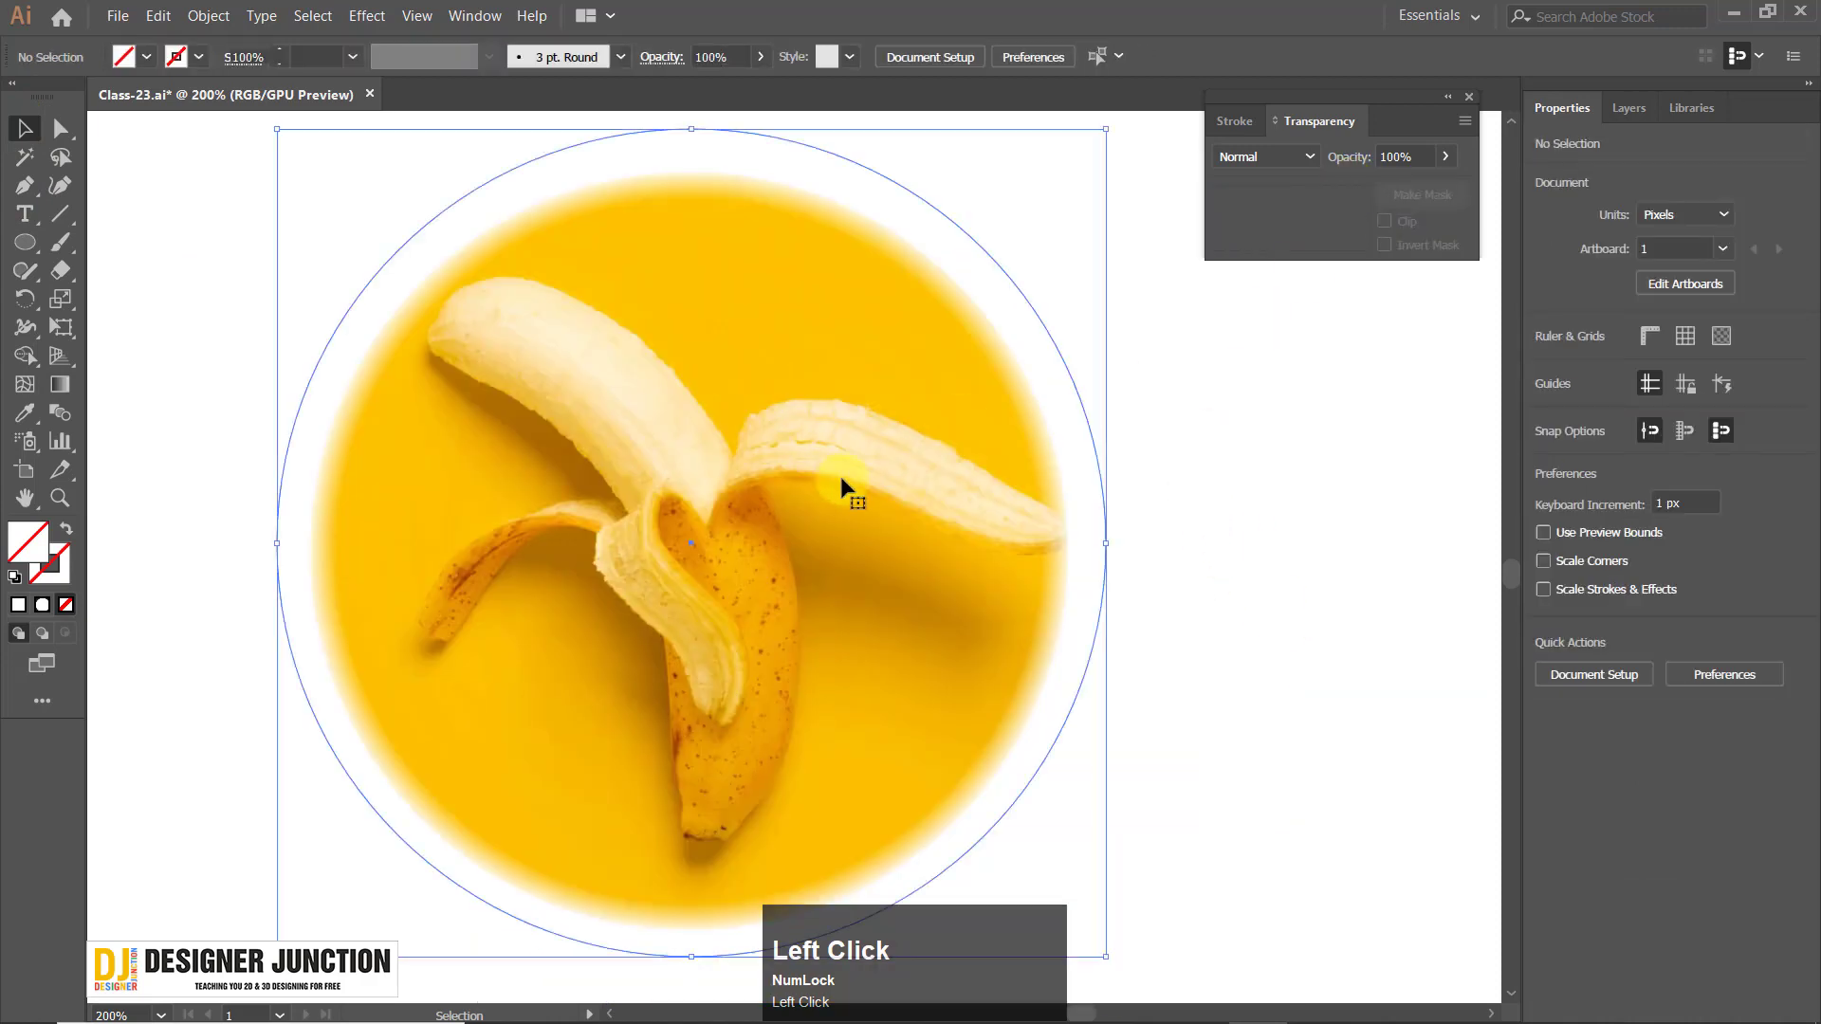
pyautogui.moveTo(754, 646)
pyautogui.mouseDown()
pyautogui.moveTo(751, 596)
pyautogui.moveTo(726, 644)
pyautogui.mouseUp()
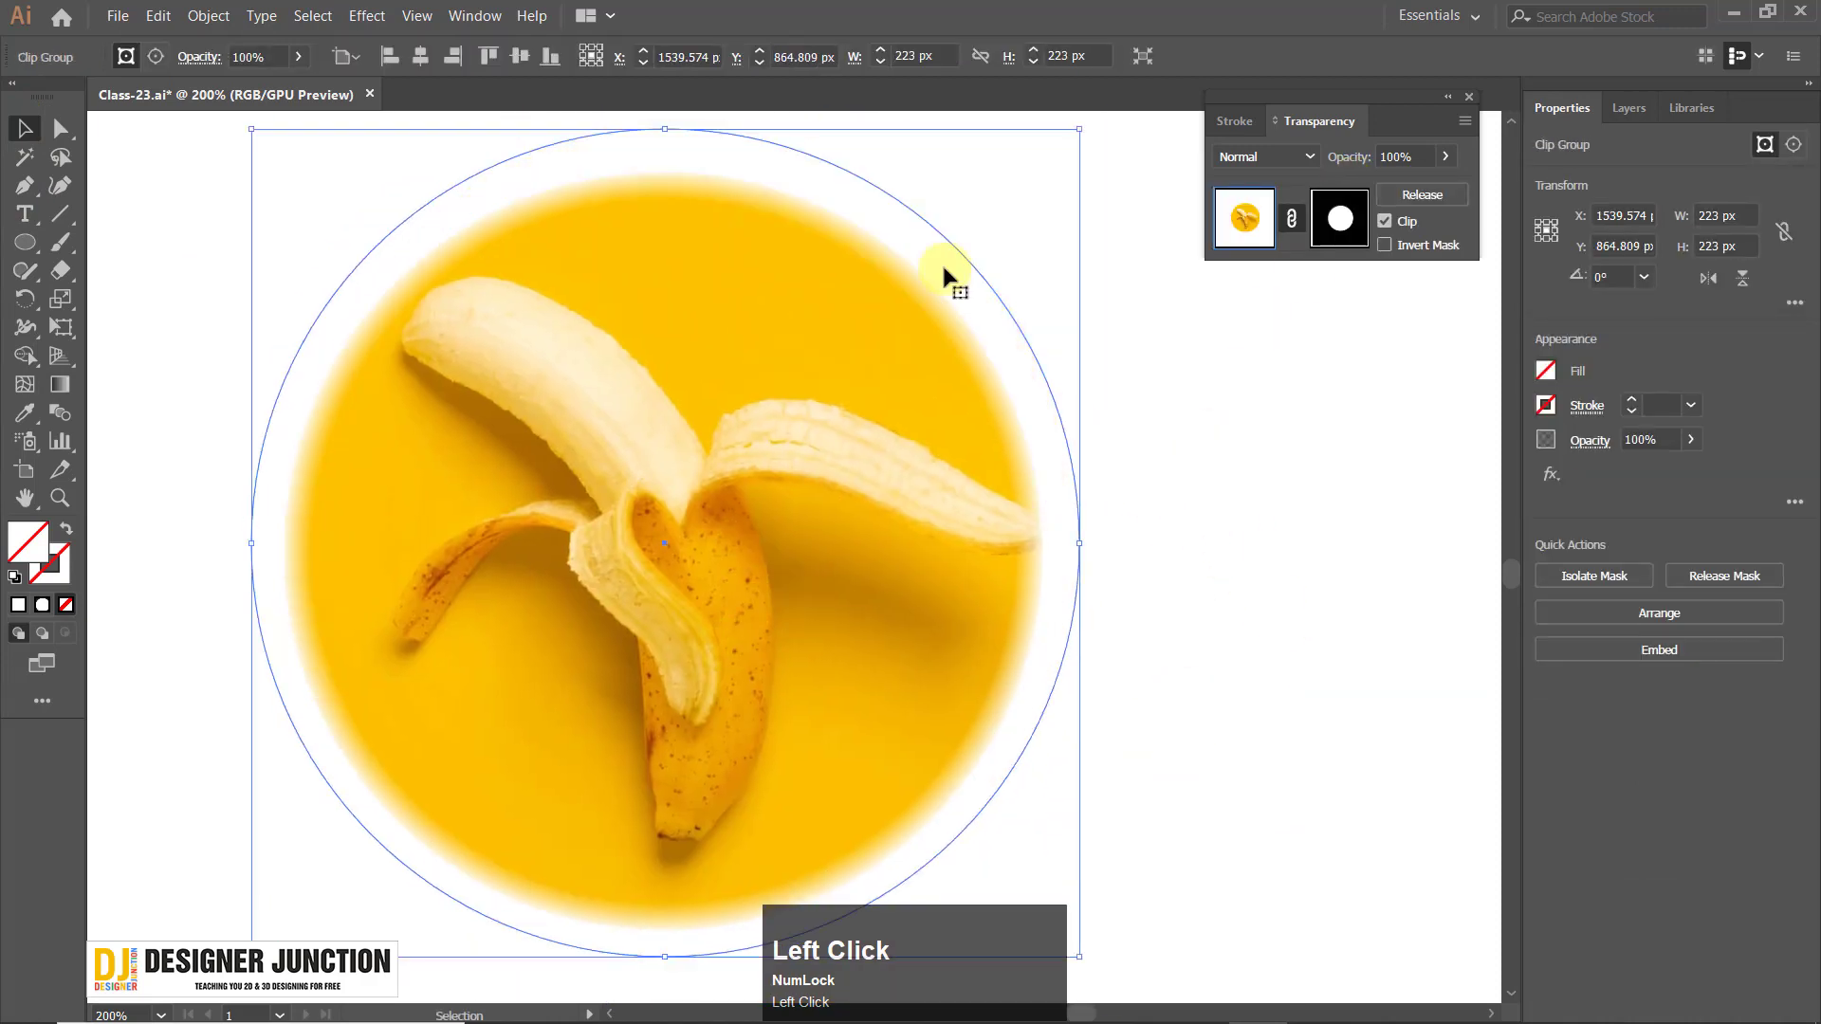
# Reopen the mask's gradient and adjust its stops, with black near the circle's edge and white slightly further in, for a softer fade.
pyautogui.click(1340, 221)
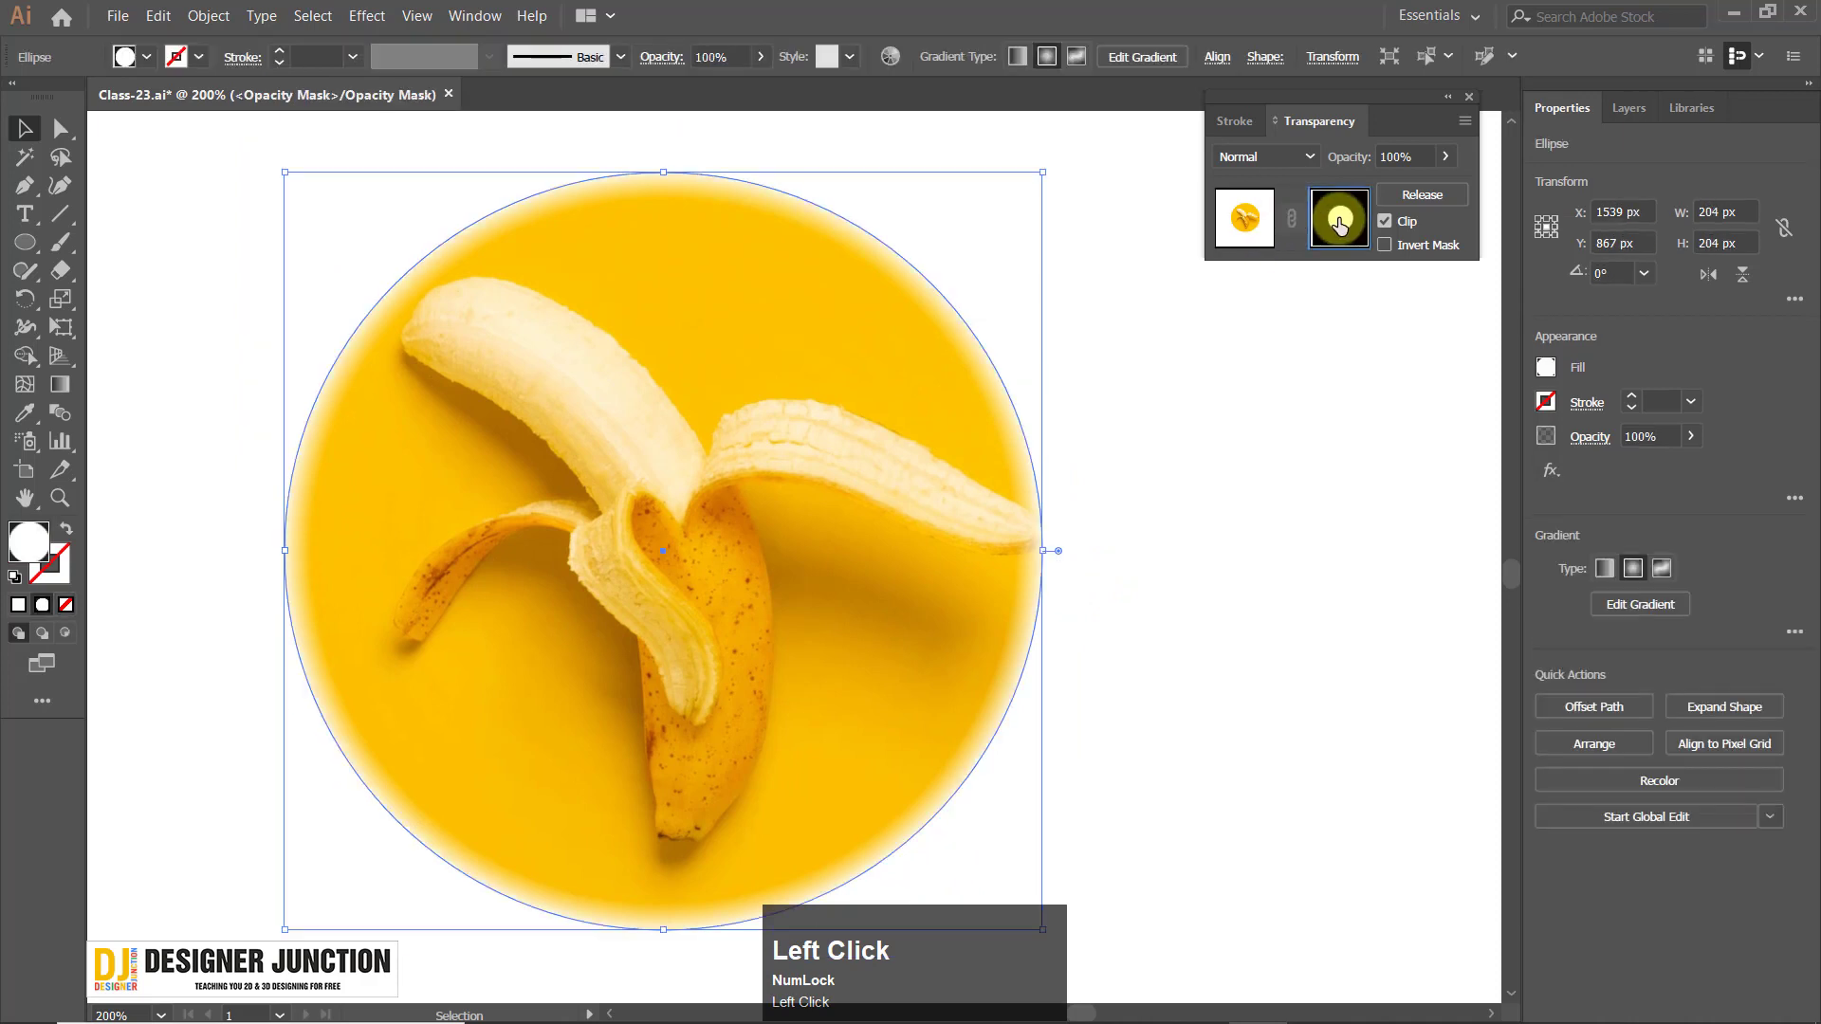
pyautogui.click(1639, 603)
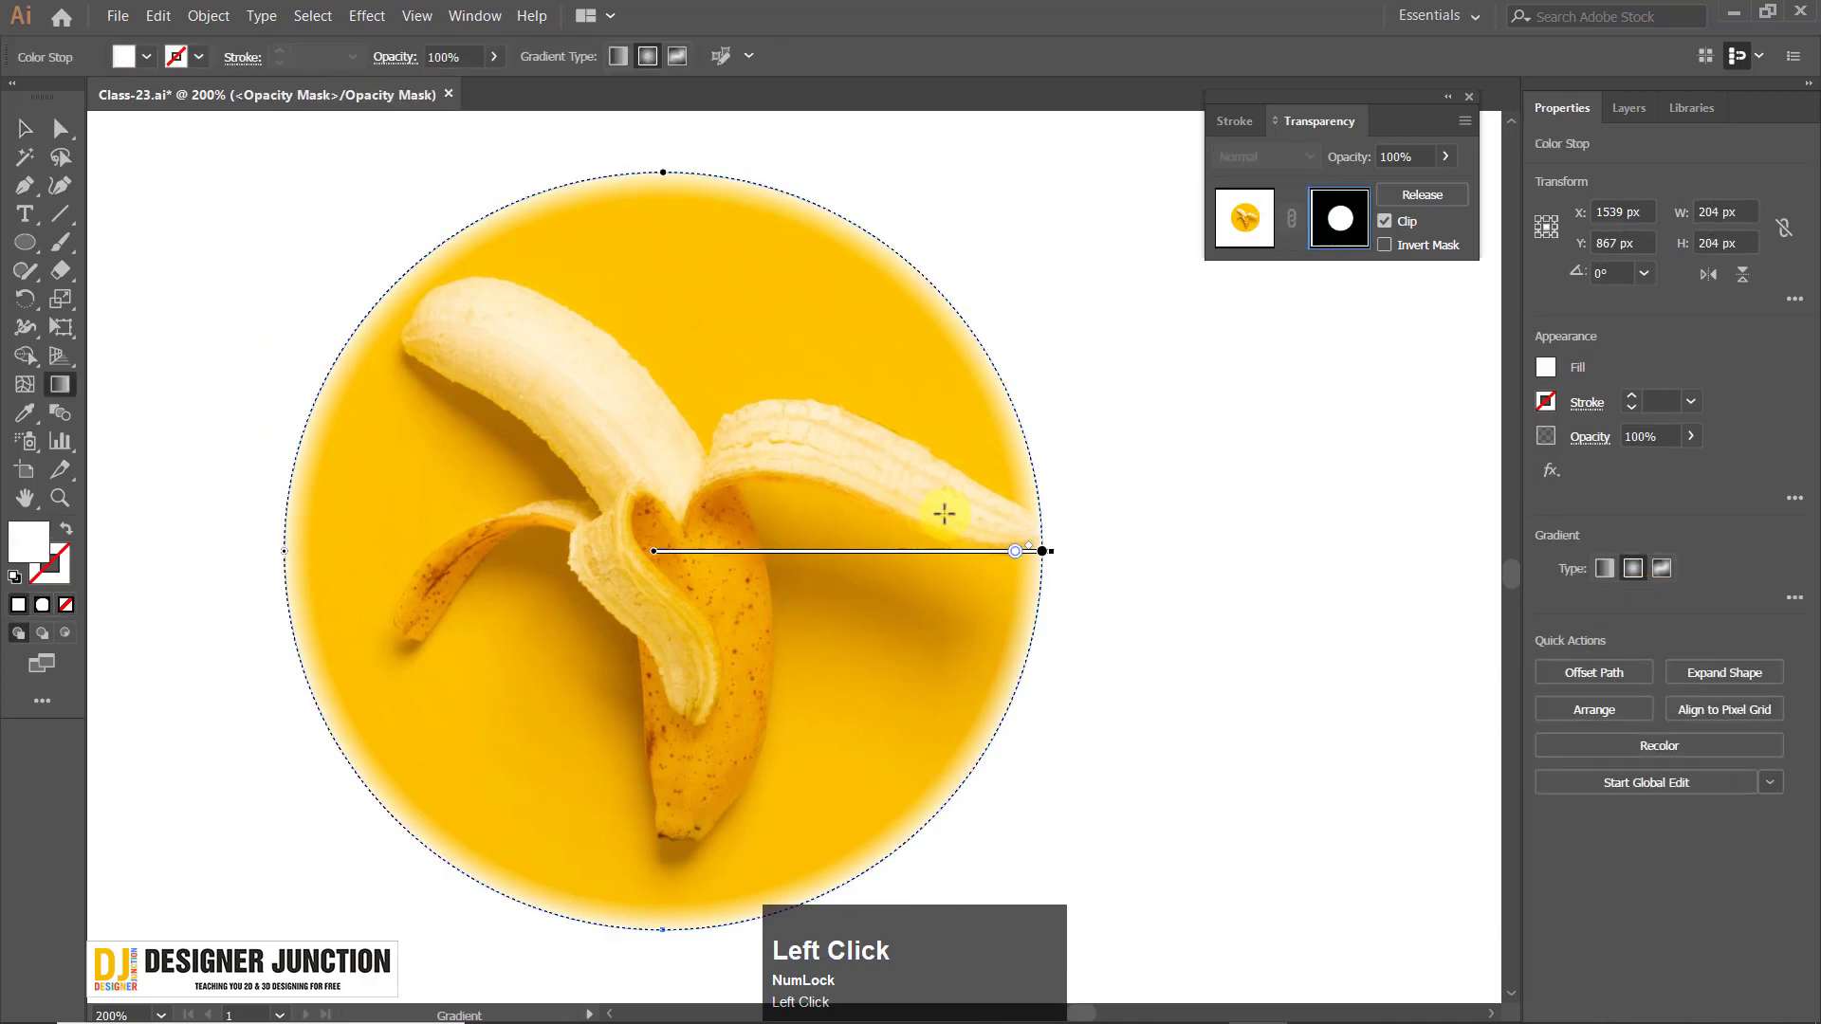
pyautogui.moveTo(1011, 558)
pyautogui.mouseDown()
pyautogui.moveTo(981, 557)
pyautogui.moveTo(1081, 560)
pyautogui.moveTo(1045, 554)
pyautogui.mouseUp()
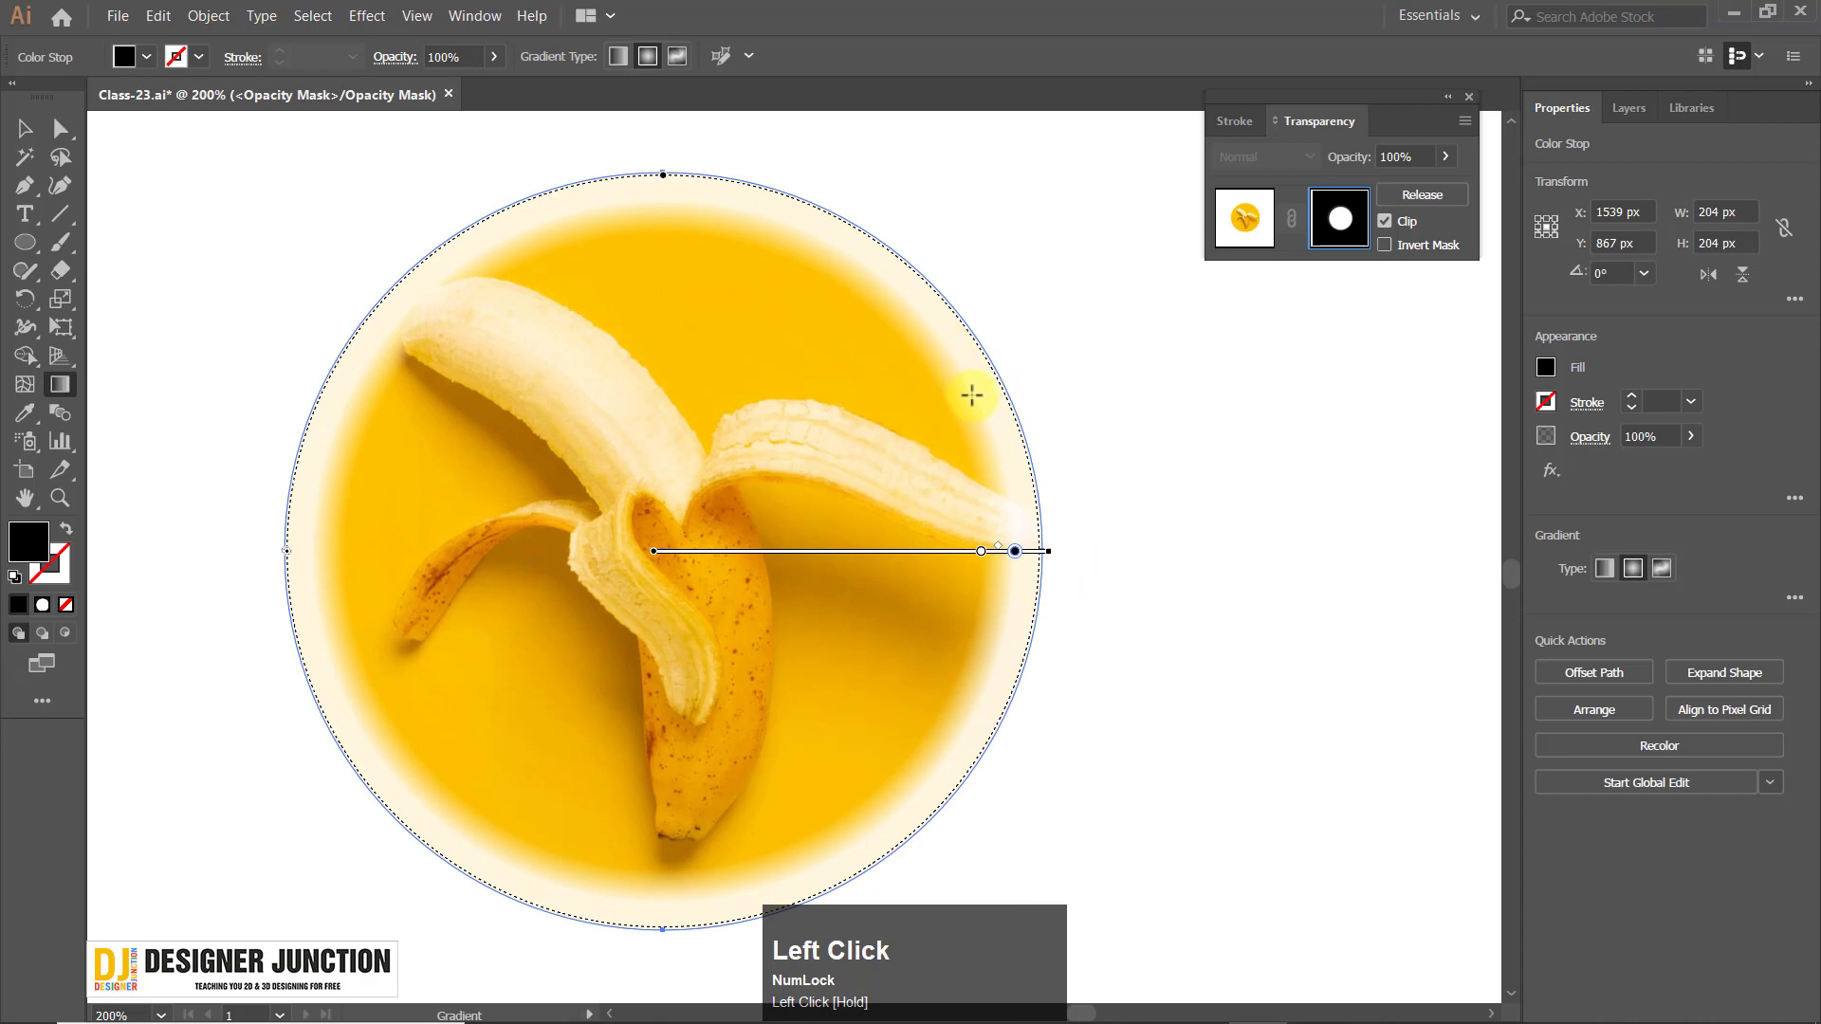
pyautogui.moveTo(1014, 561)
pyautogui.mouseDown()
pyautogui.moveTo(996, 556)
pyautogui.moveTo(1017, 560)
pyautogui.mouseUp()
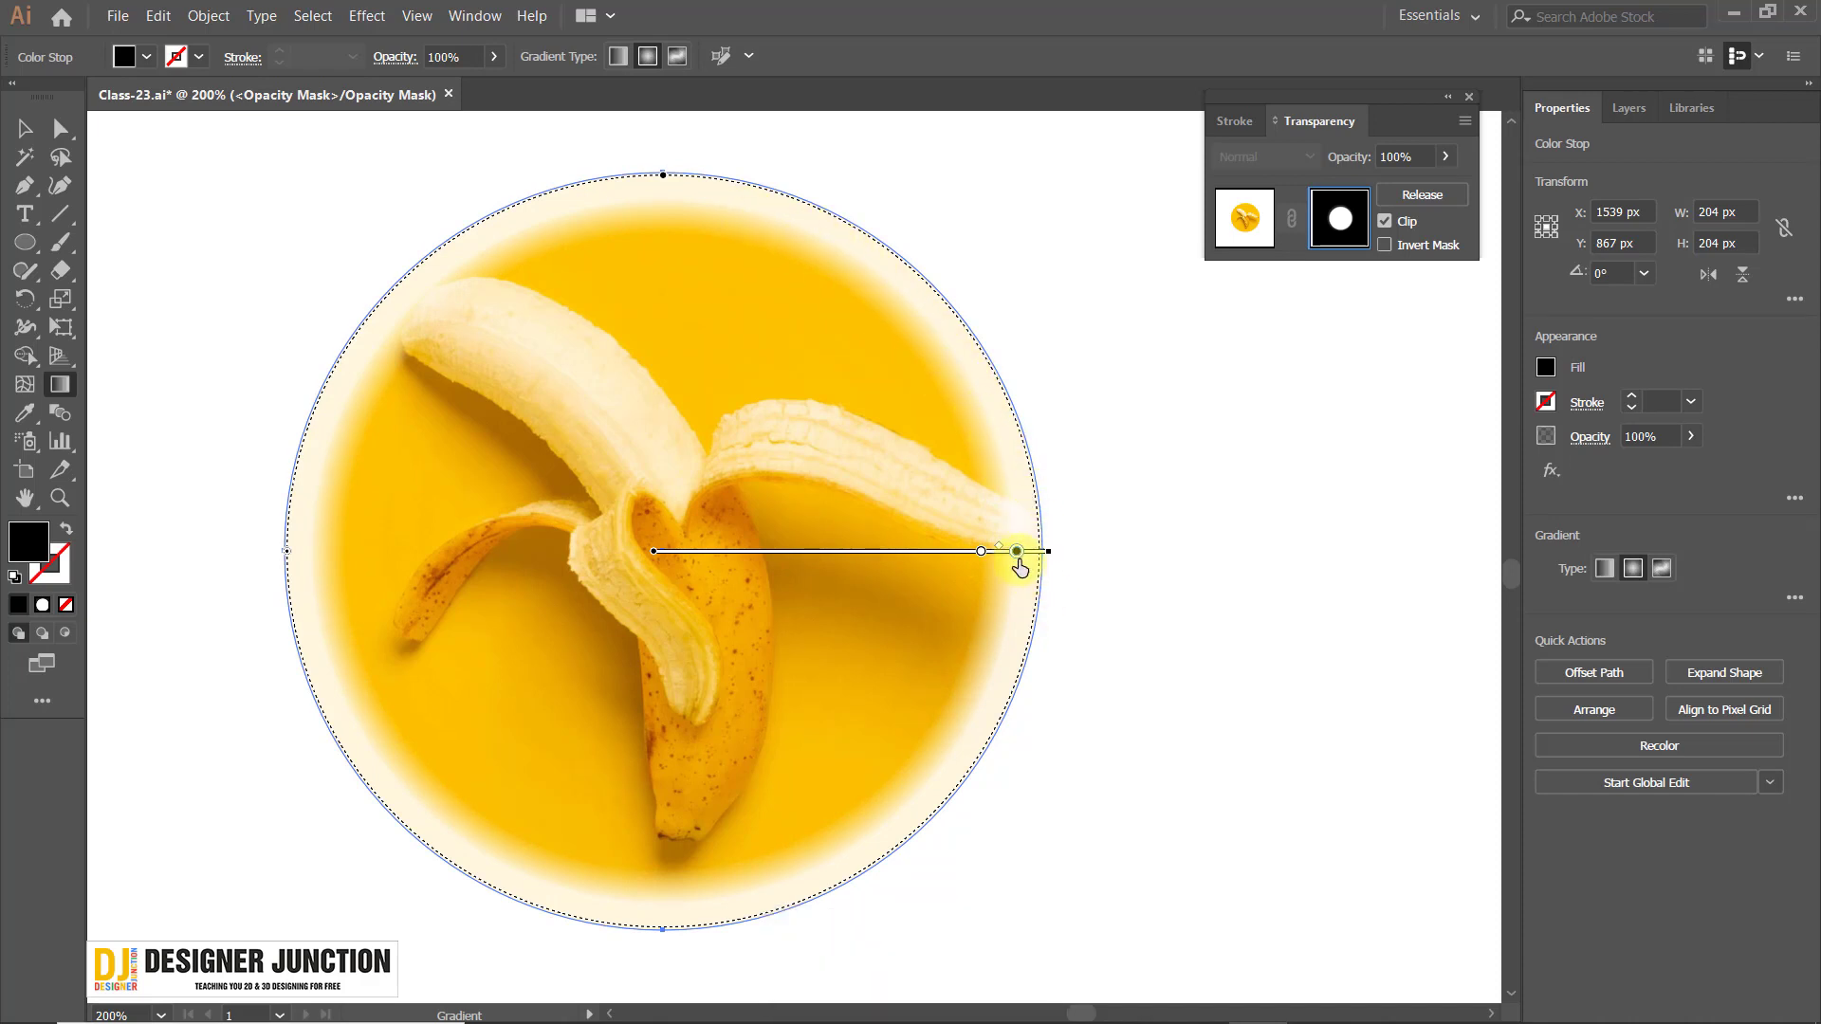
pyautogui.moveTo(1020, 554); pyautogui.dragTo(1043, 566)
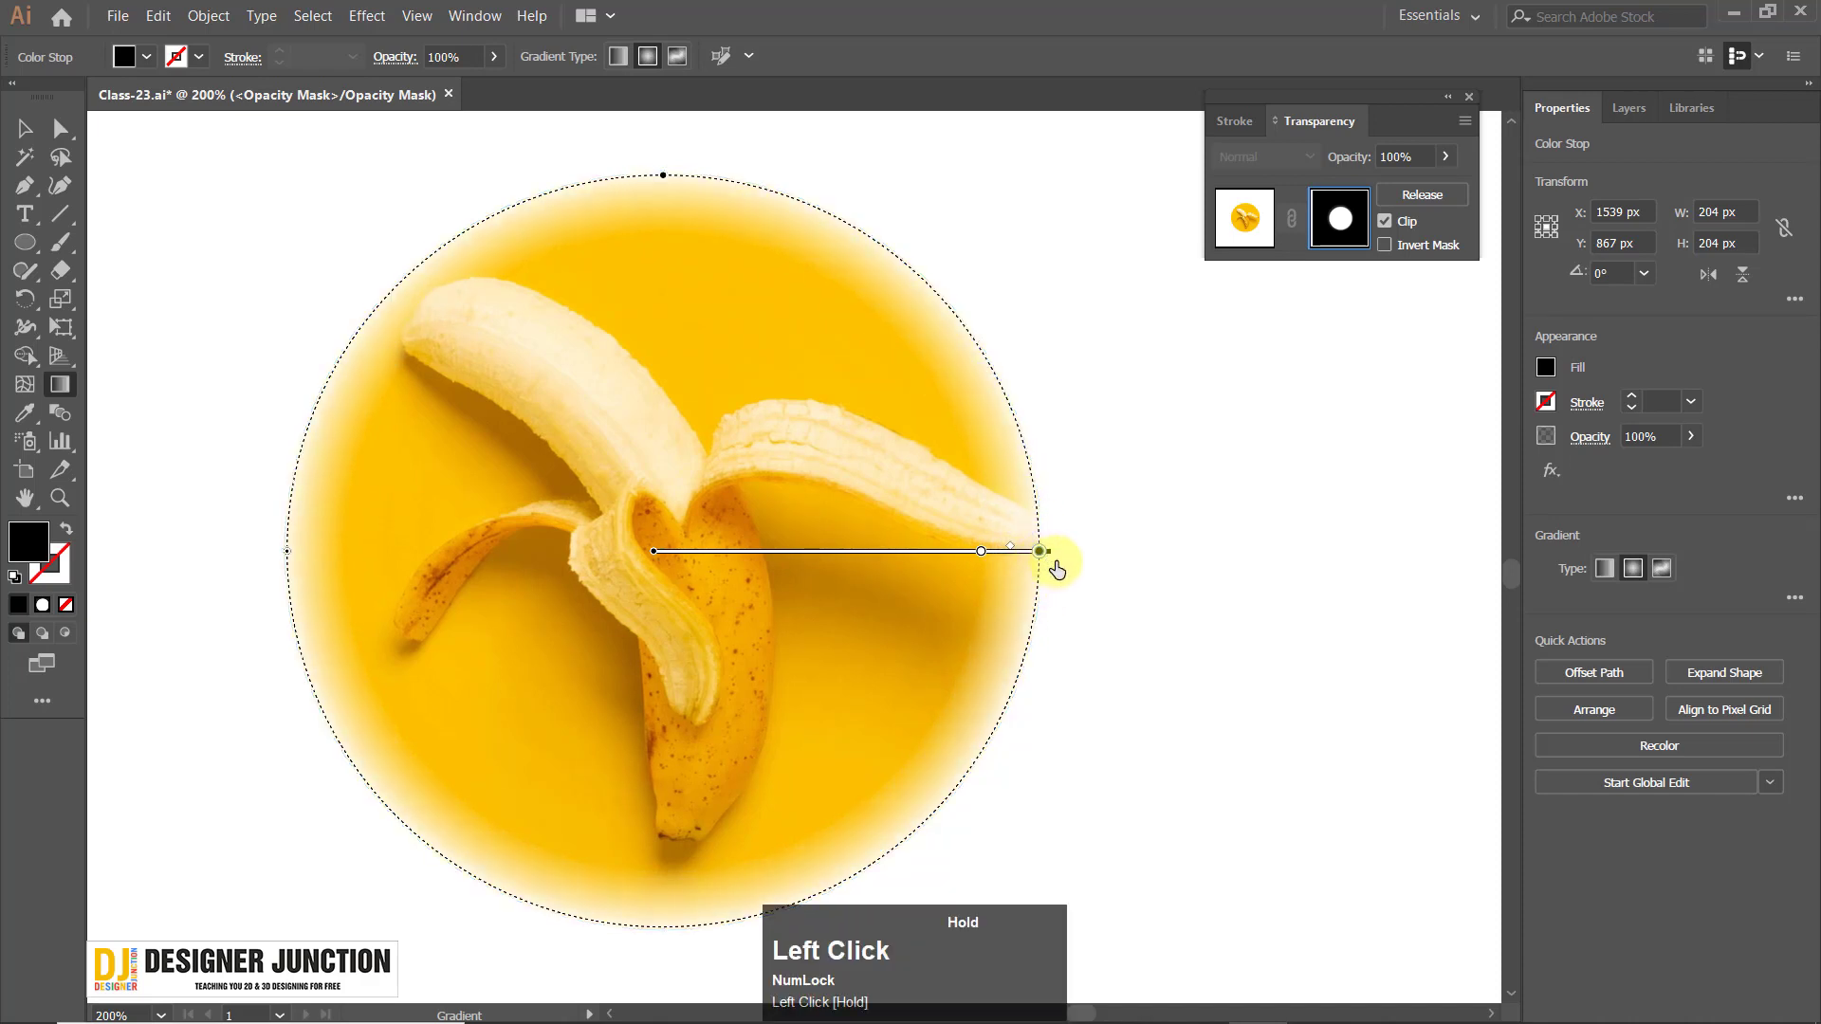
pyautogui.moveTo(1041, 569)
pyautogui.mouseDown()
pyautogui.moveTo(987, 561)
pyautogui.moveTo(1014, 549)
pyautogui.mouseUp()
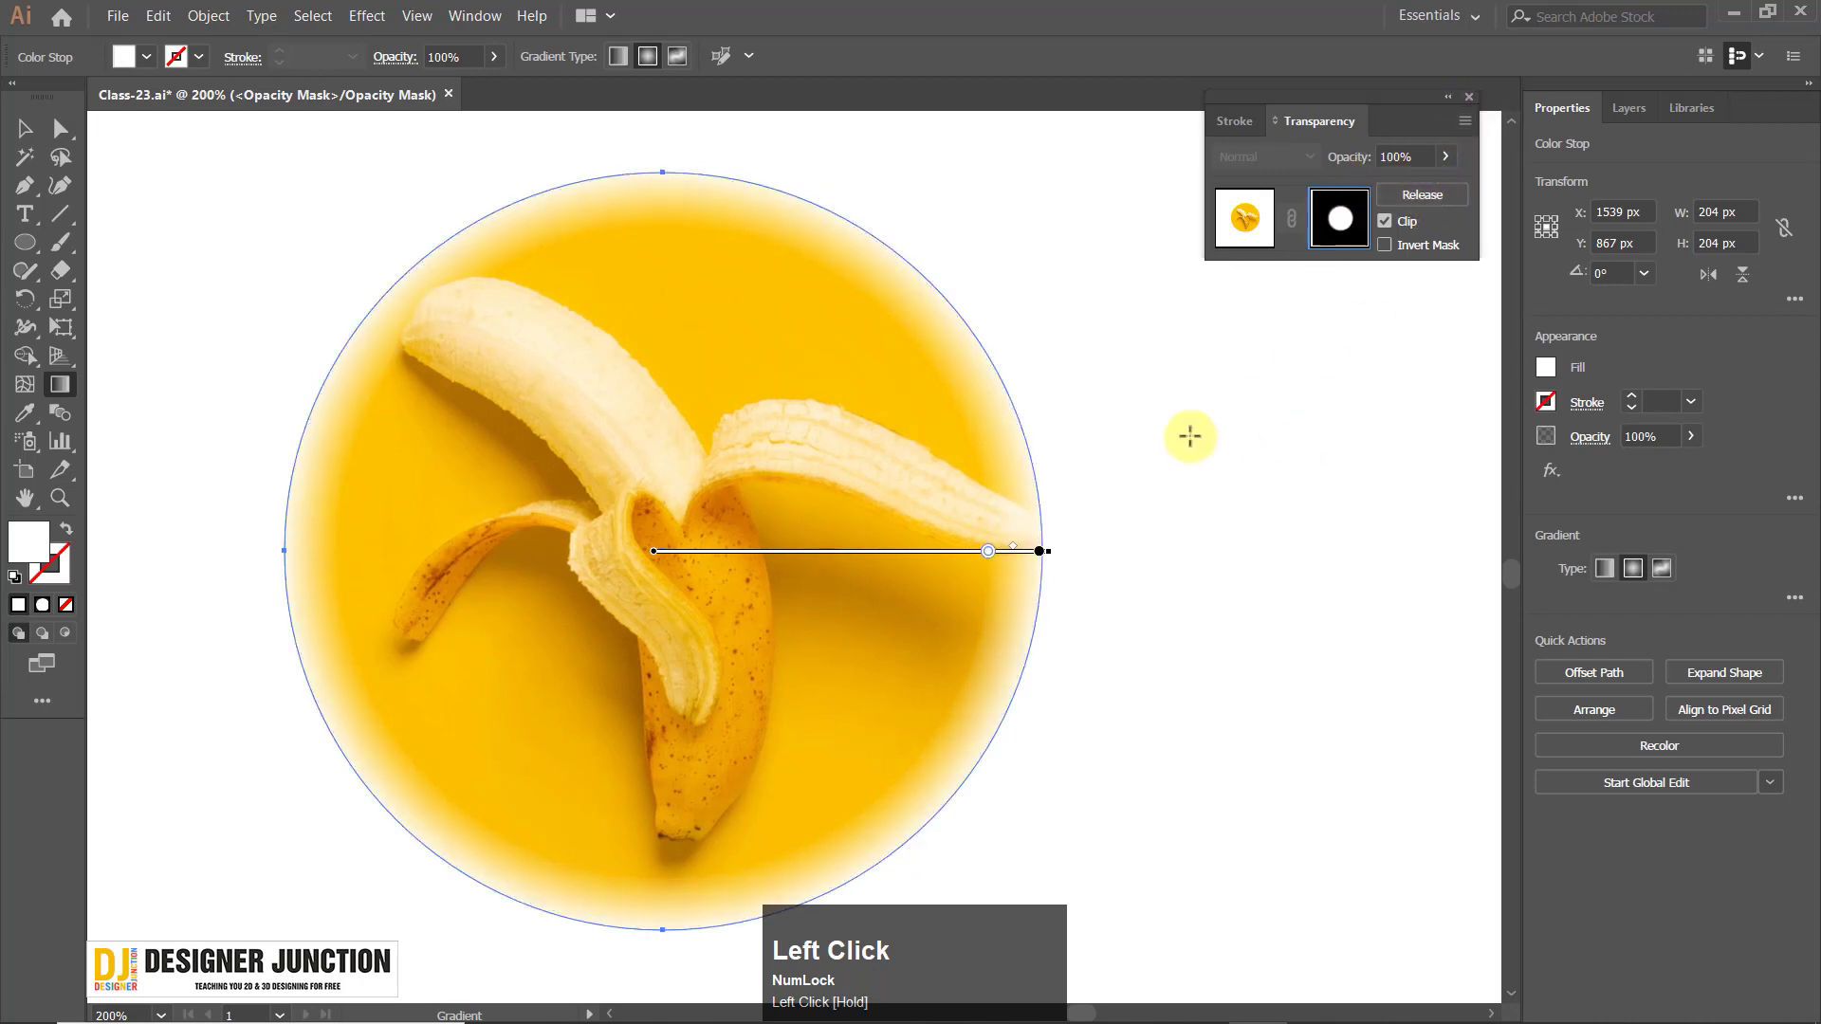
# Exit mask editing, deselect the artwork, and examine the softened edge beside the plain clipped banana circle.
pyautogui.click(1252, 224)
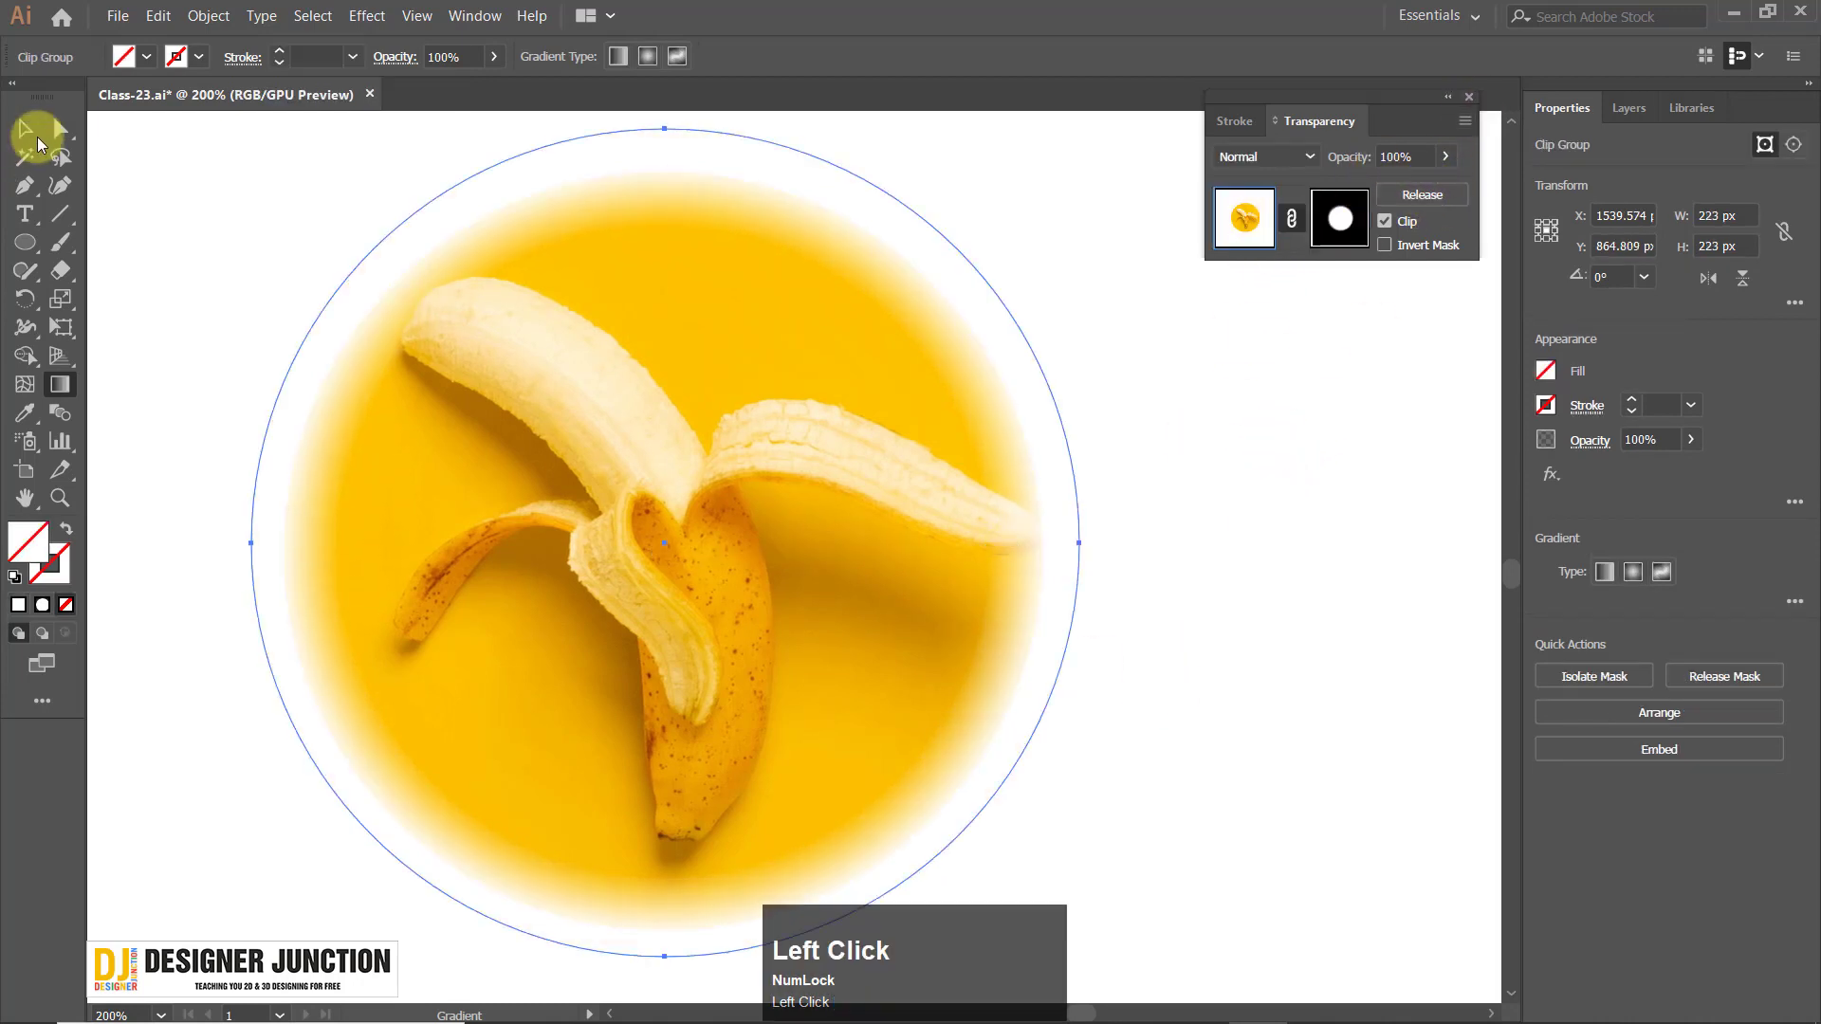
pyautogui.click(26, 129)
pyautogui.click(1293, 620)
pyautogui.scroll(-2, 947, 513)
pyautogui.press('space')
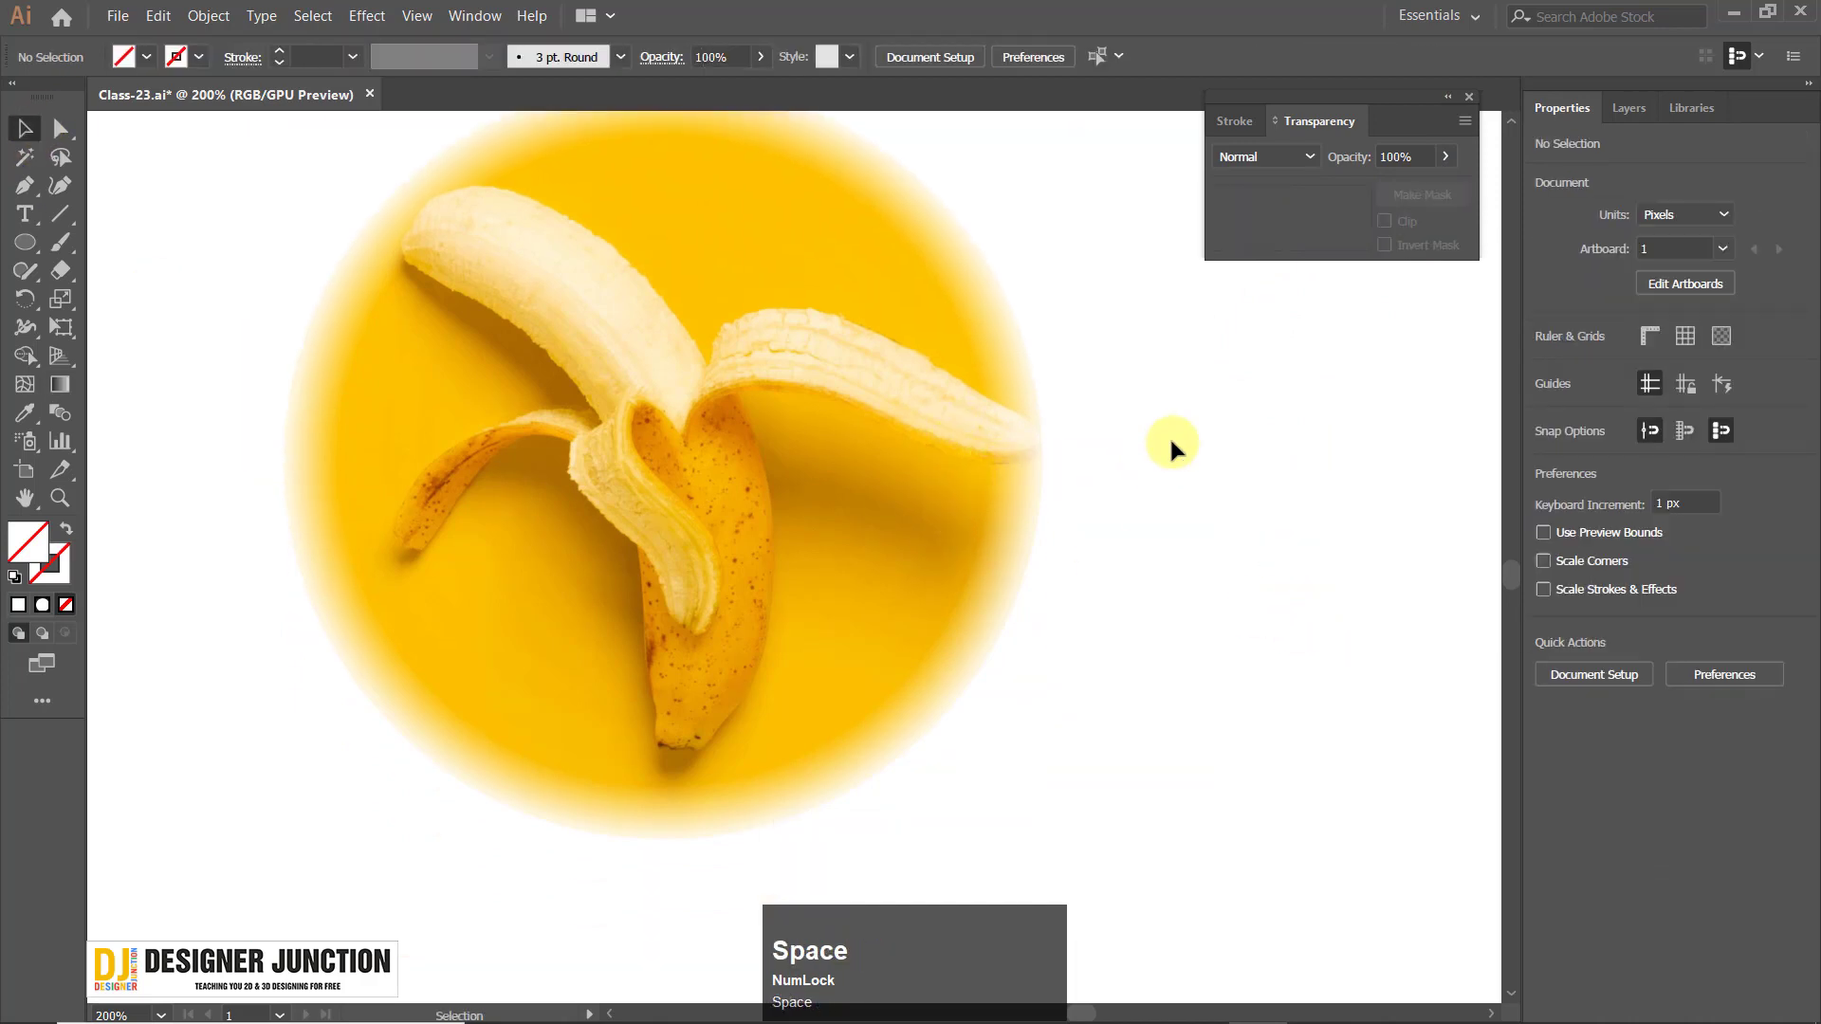
pyautogui.hscroll(1, 797, 424)
pyautogui.scroll(-6, 814, 434)
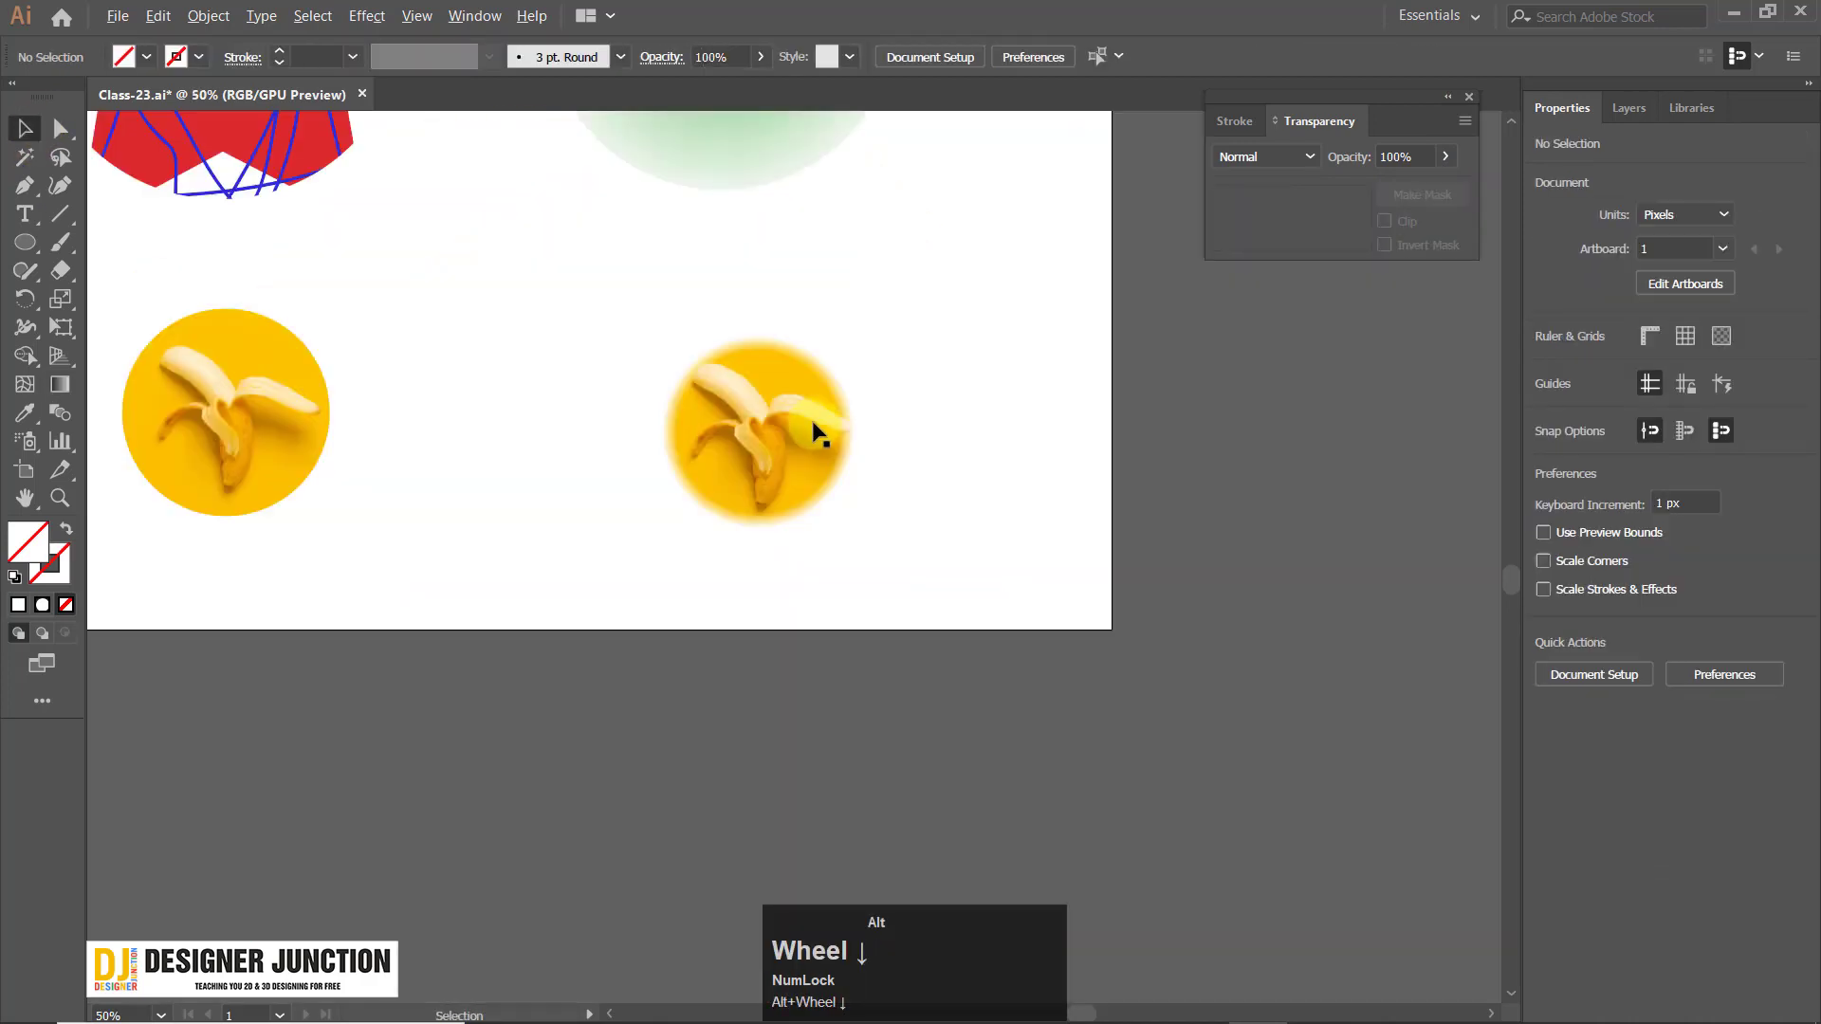
pyautogui.scroll(2, 816, 436)
# Edit the banana's opacity mask gradient again, moving both the white and the black color stops inward to widen the fade.
pyautogui.click(813, 455)
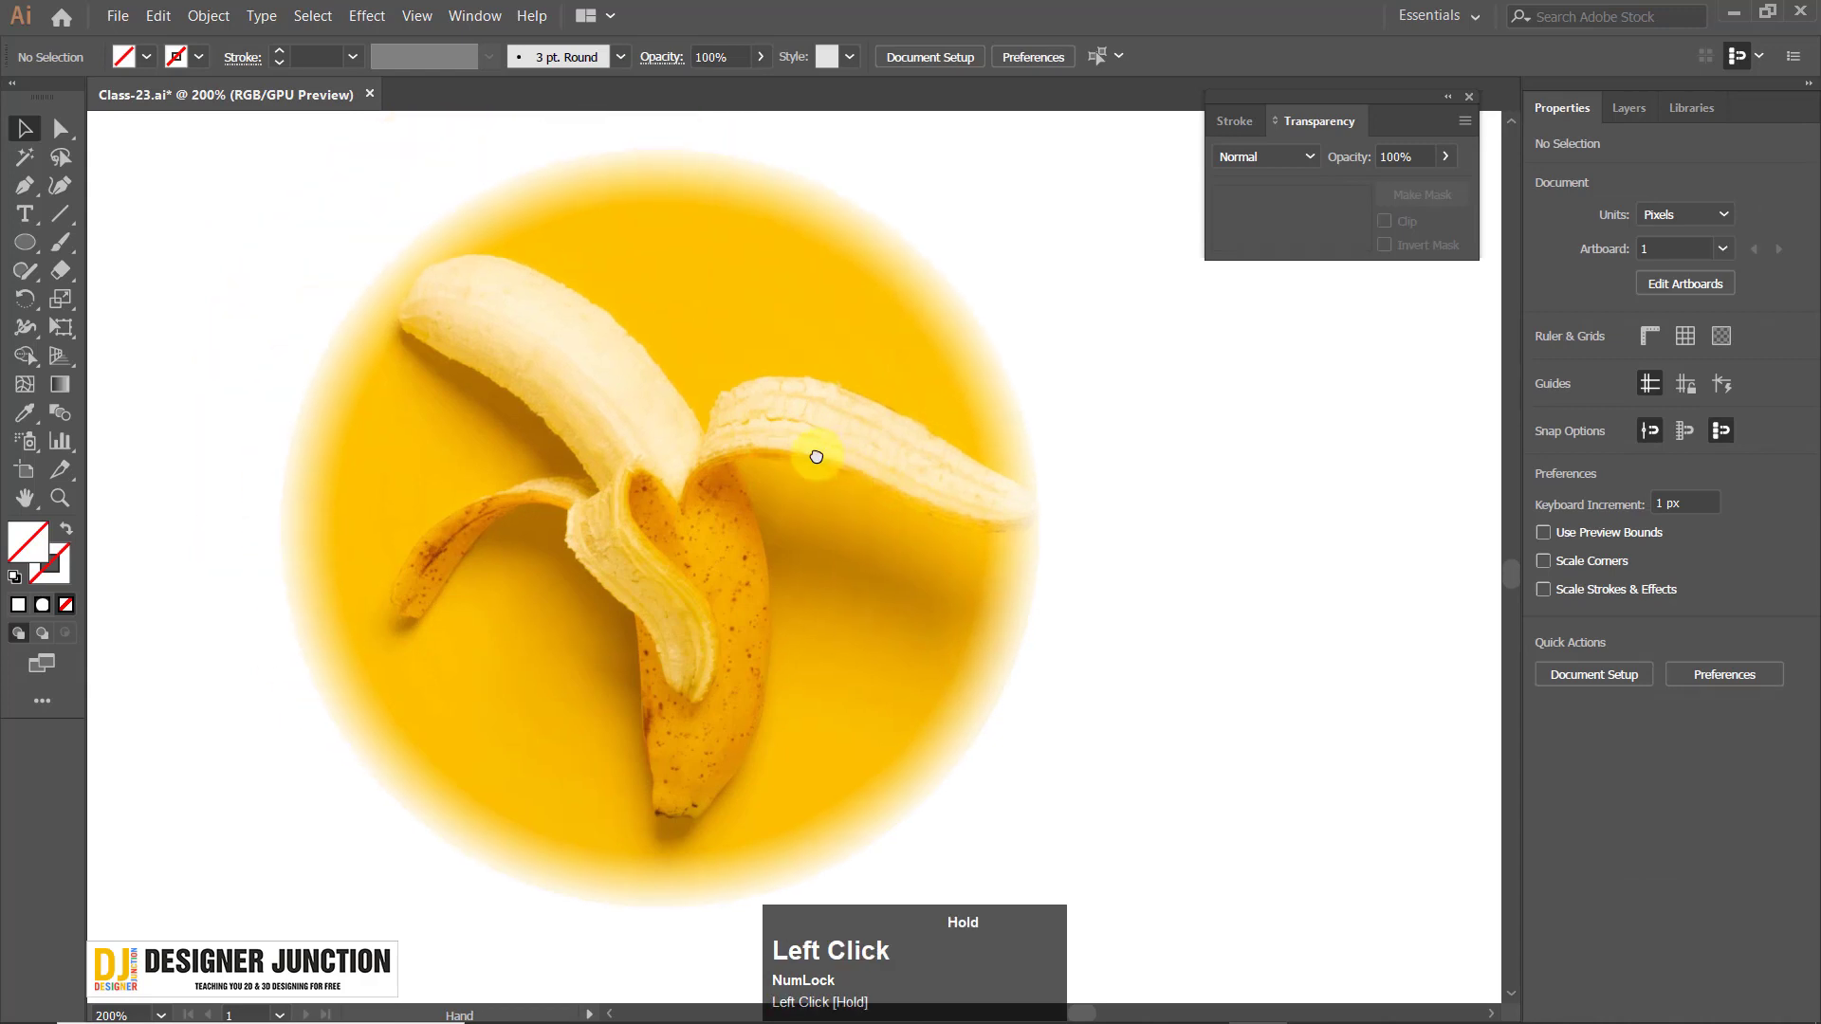
pyautogui.click(1339, 220)
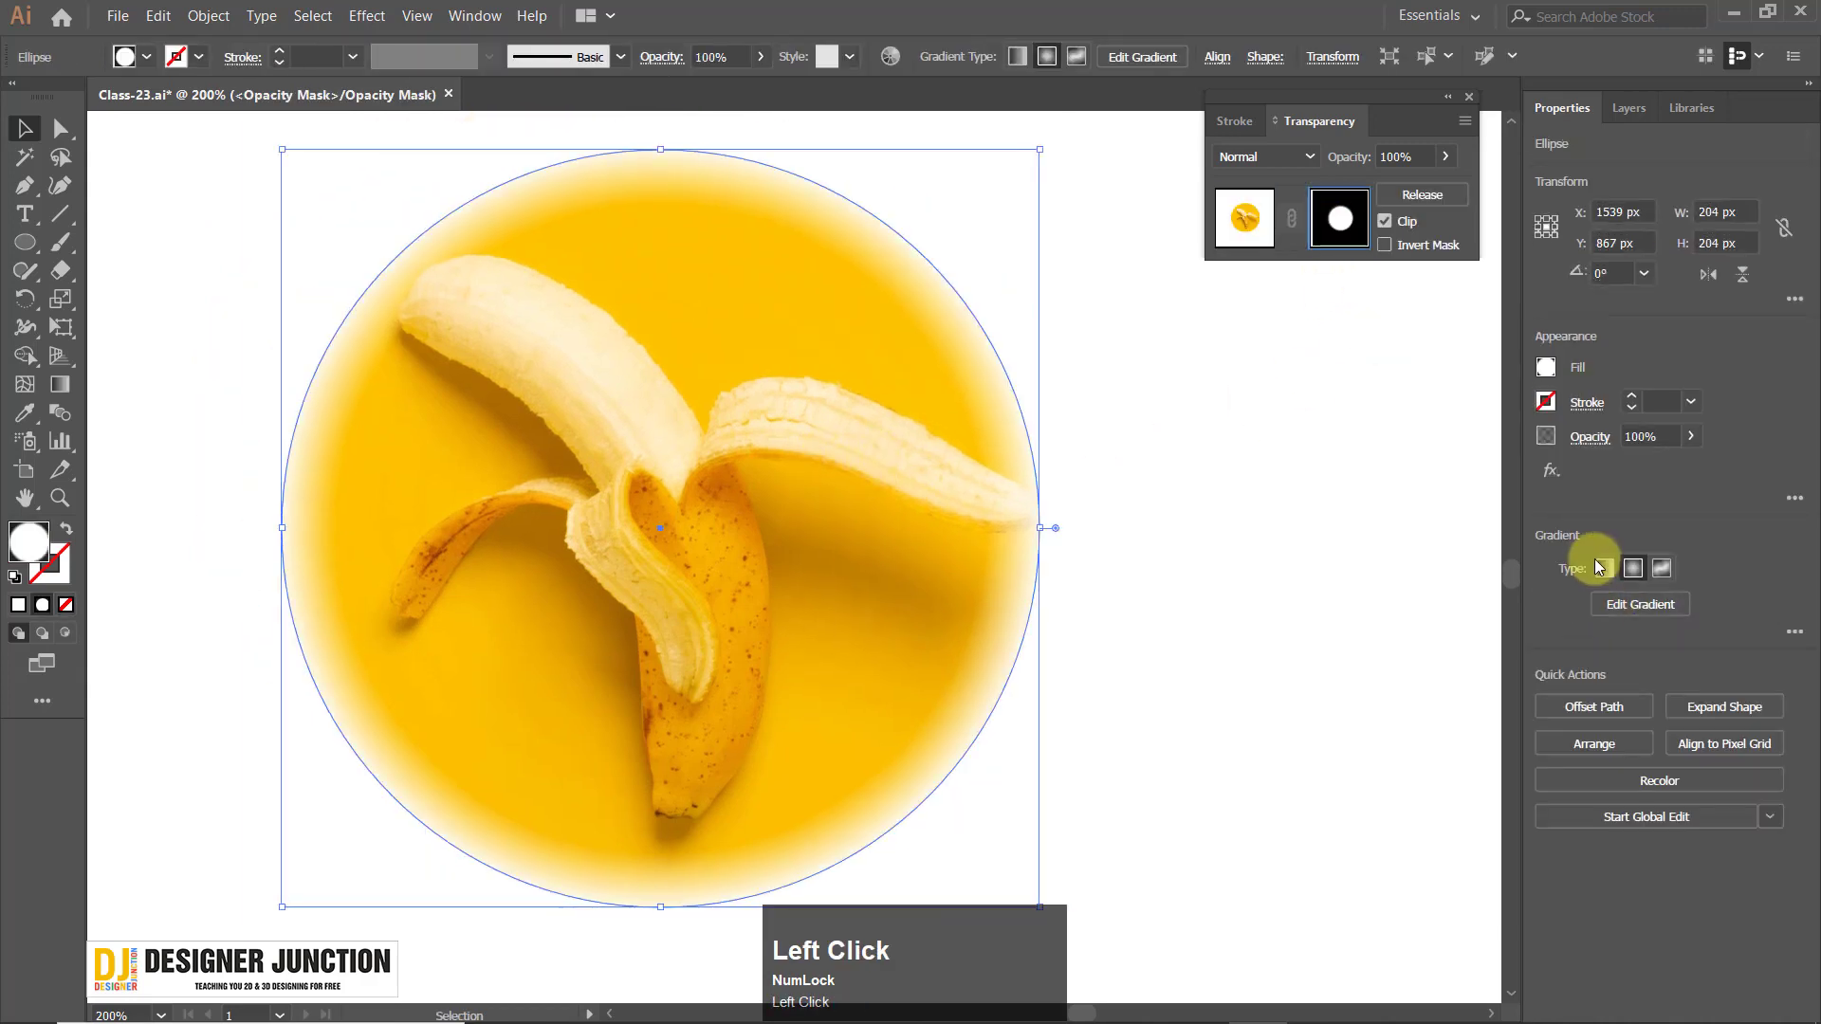
pyautogui.click(1623, 604)
pyautogui.click(986, 529)
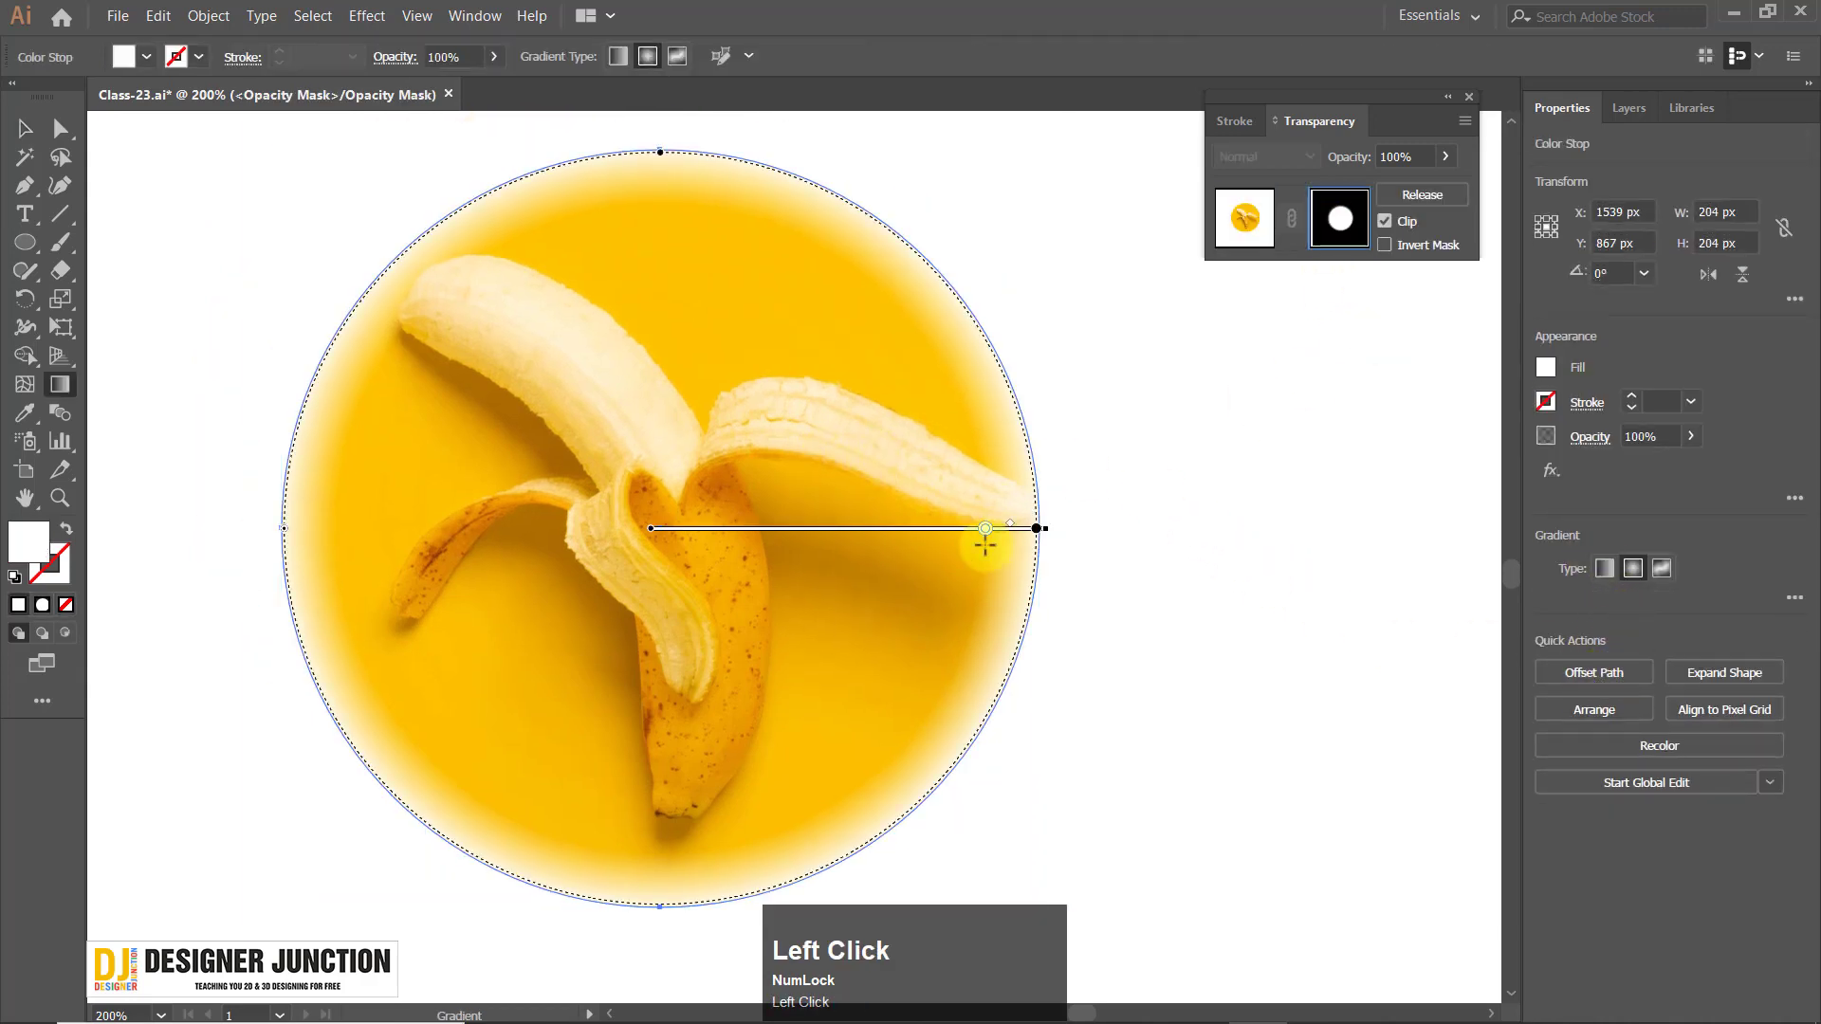
pyautogui.moveTo(984, 537); pyautogui.dragTo(912, 540)
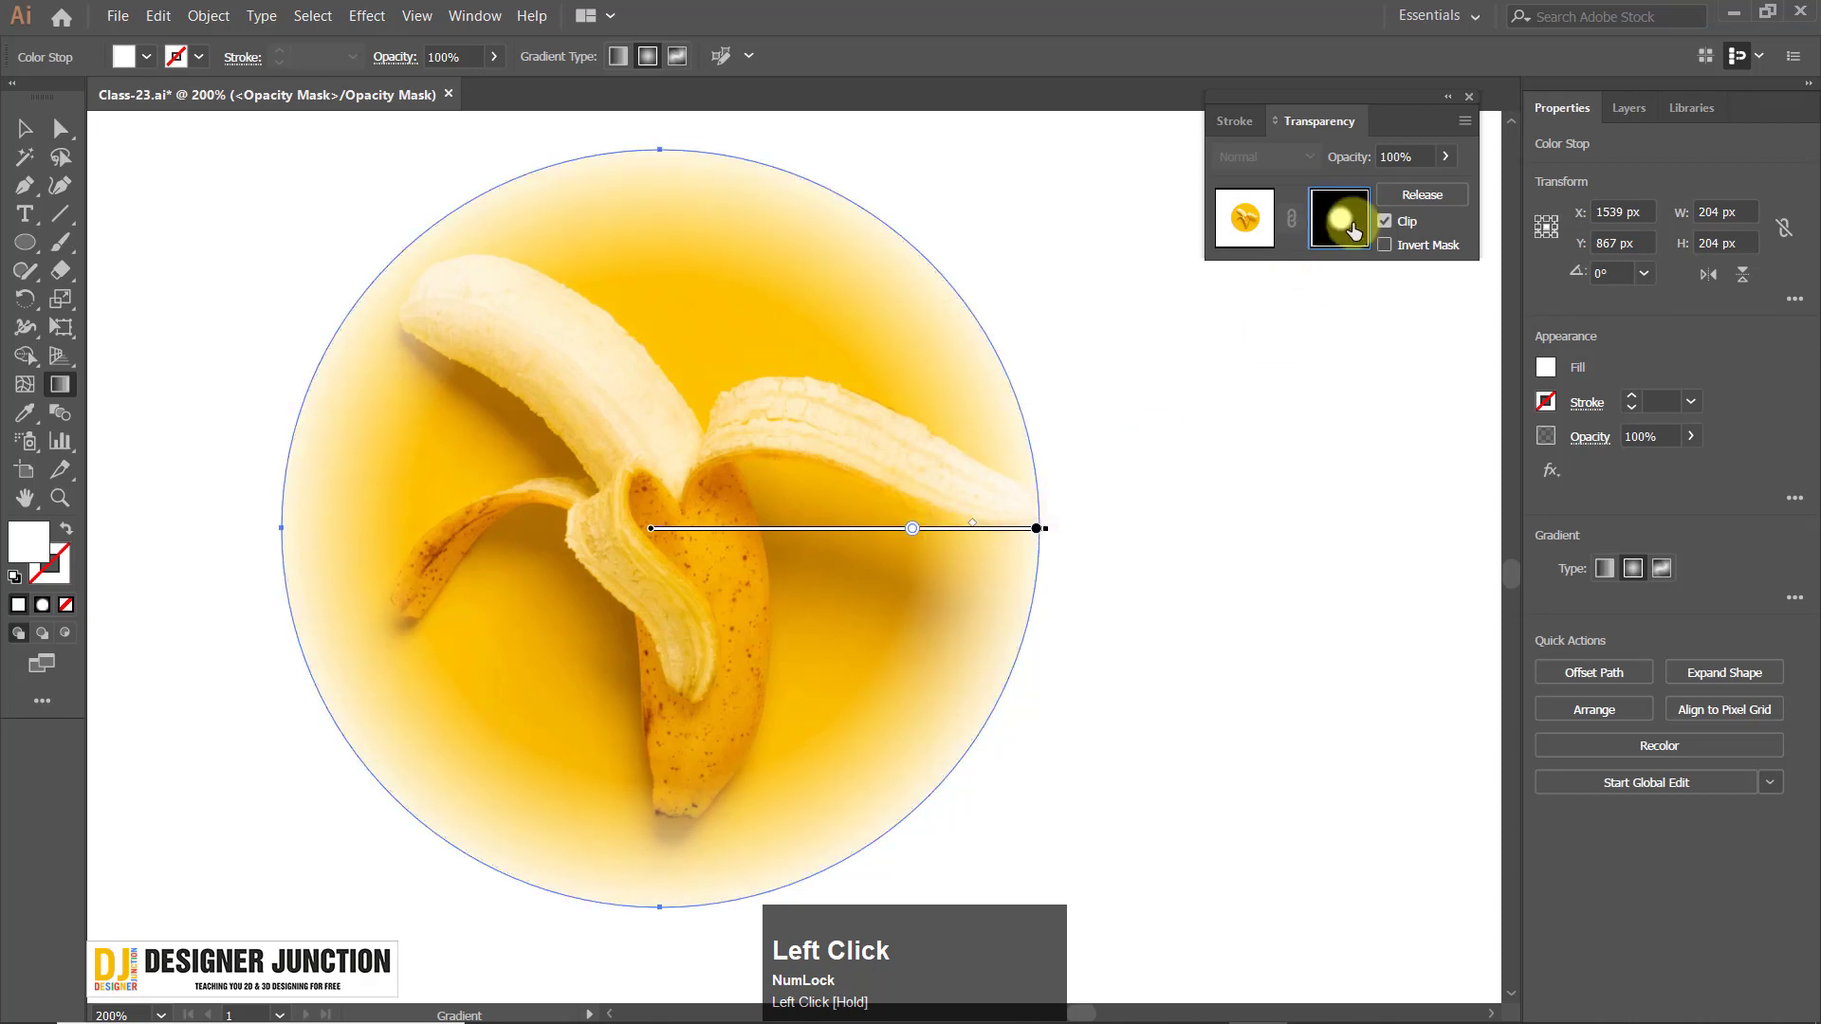
pyautogui.moveTo(912, 530)
pyautogui.mouseDown()
pyautogui.moveTo(943, 531)
pyautogui.moveTo(921, 546)
pyautogui.mouseUp()
pyautogui.moveTo(1042, 531); pyautogui.dragTo(984, 543)
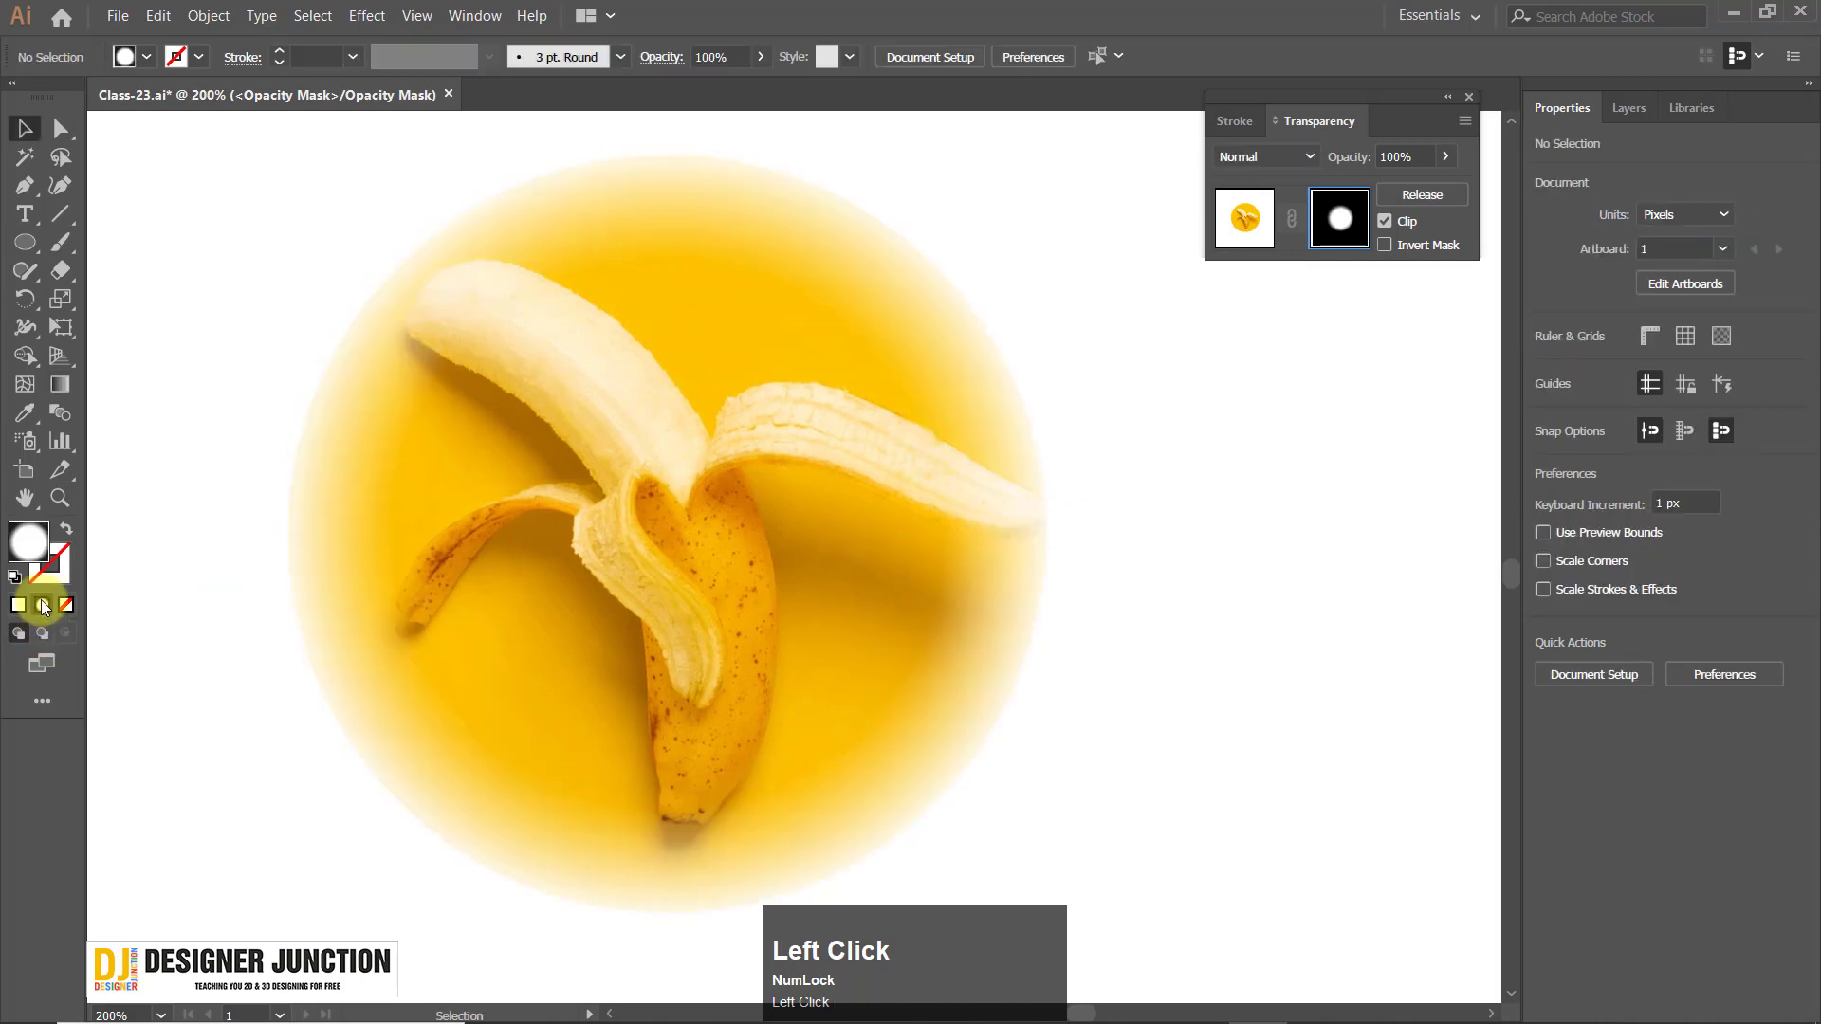
# Open the opacity mask circle's radial gradient for editing and add extra dark color stops between its white and black stops.
pyautogui.click(475, 628)
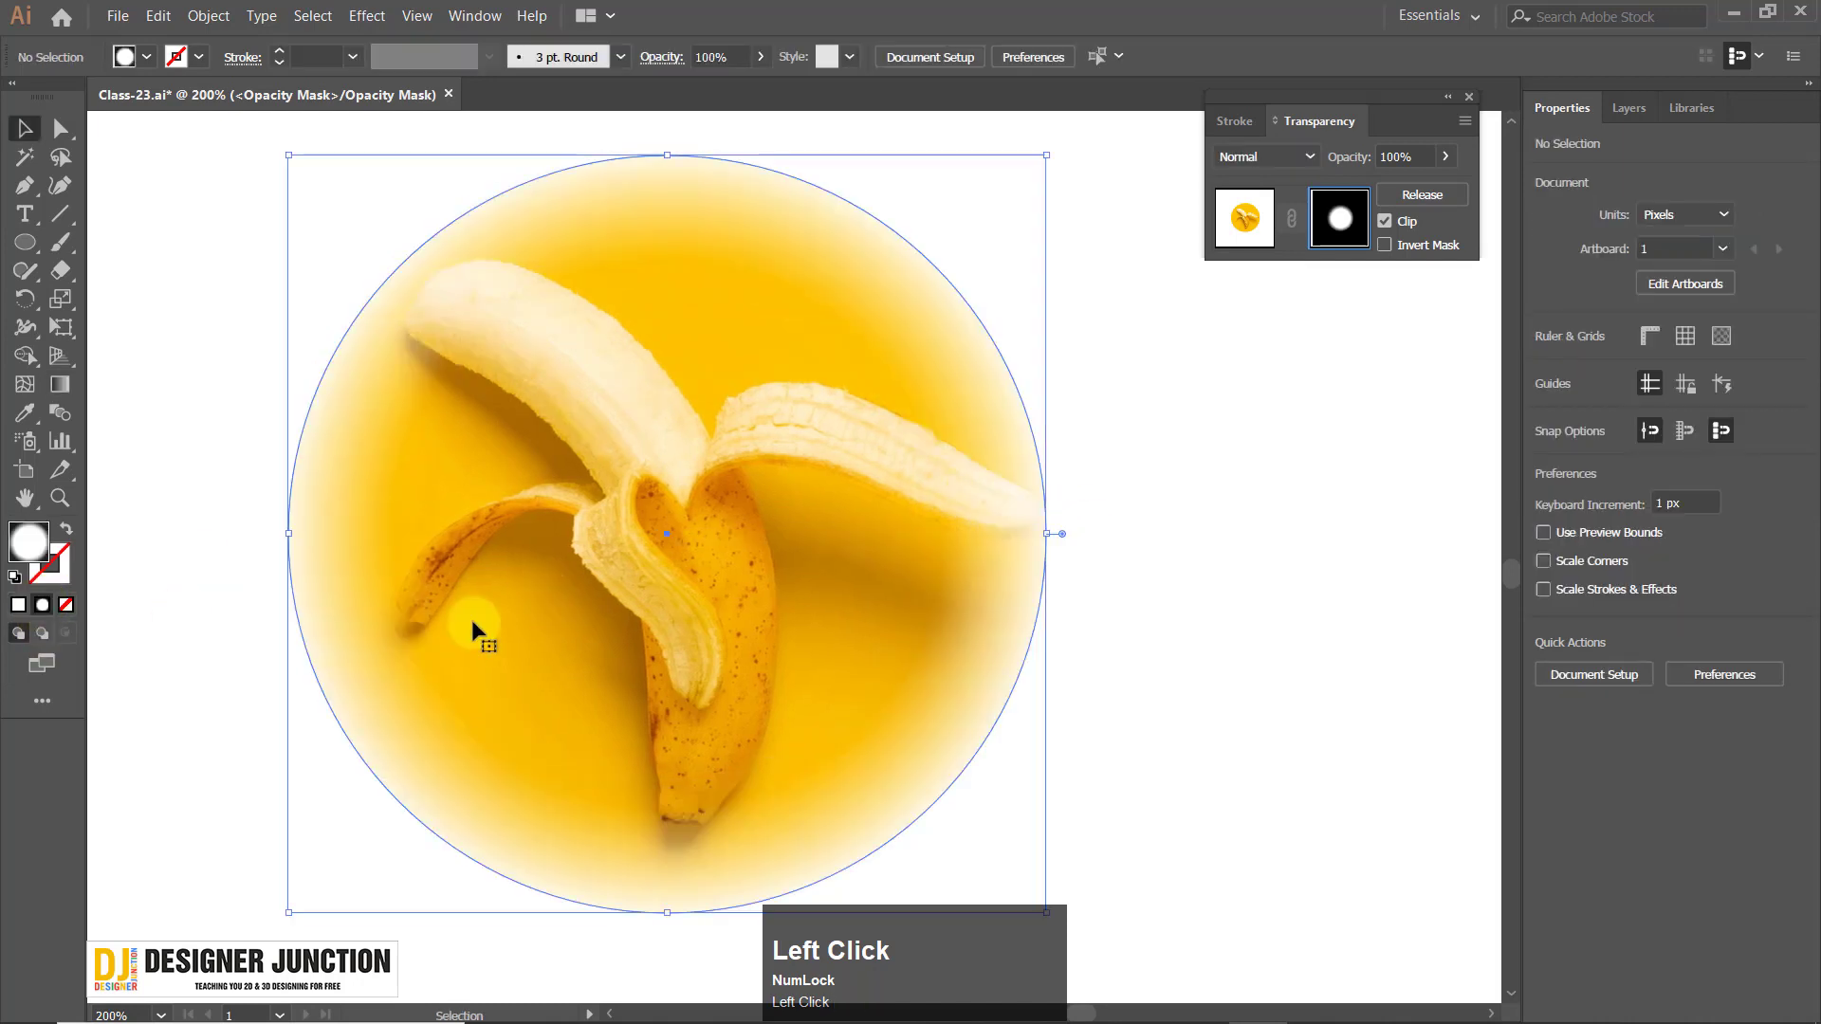
pyautogui.click(44, 610)
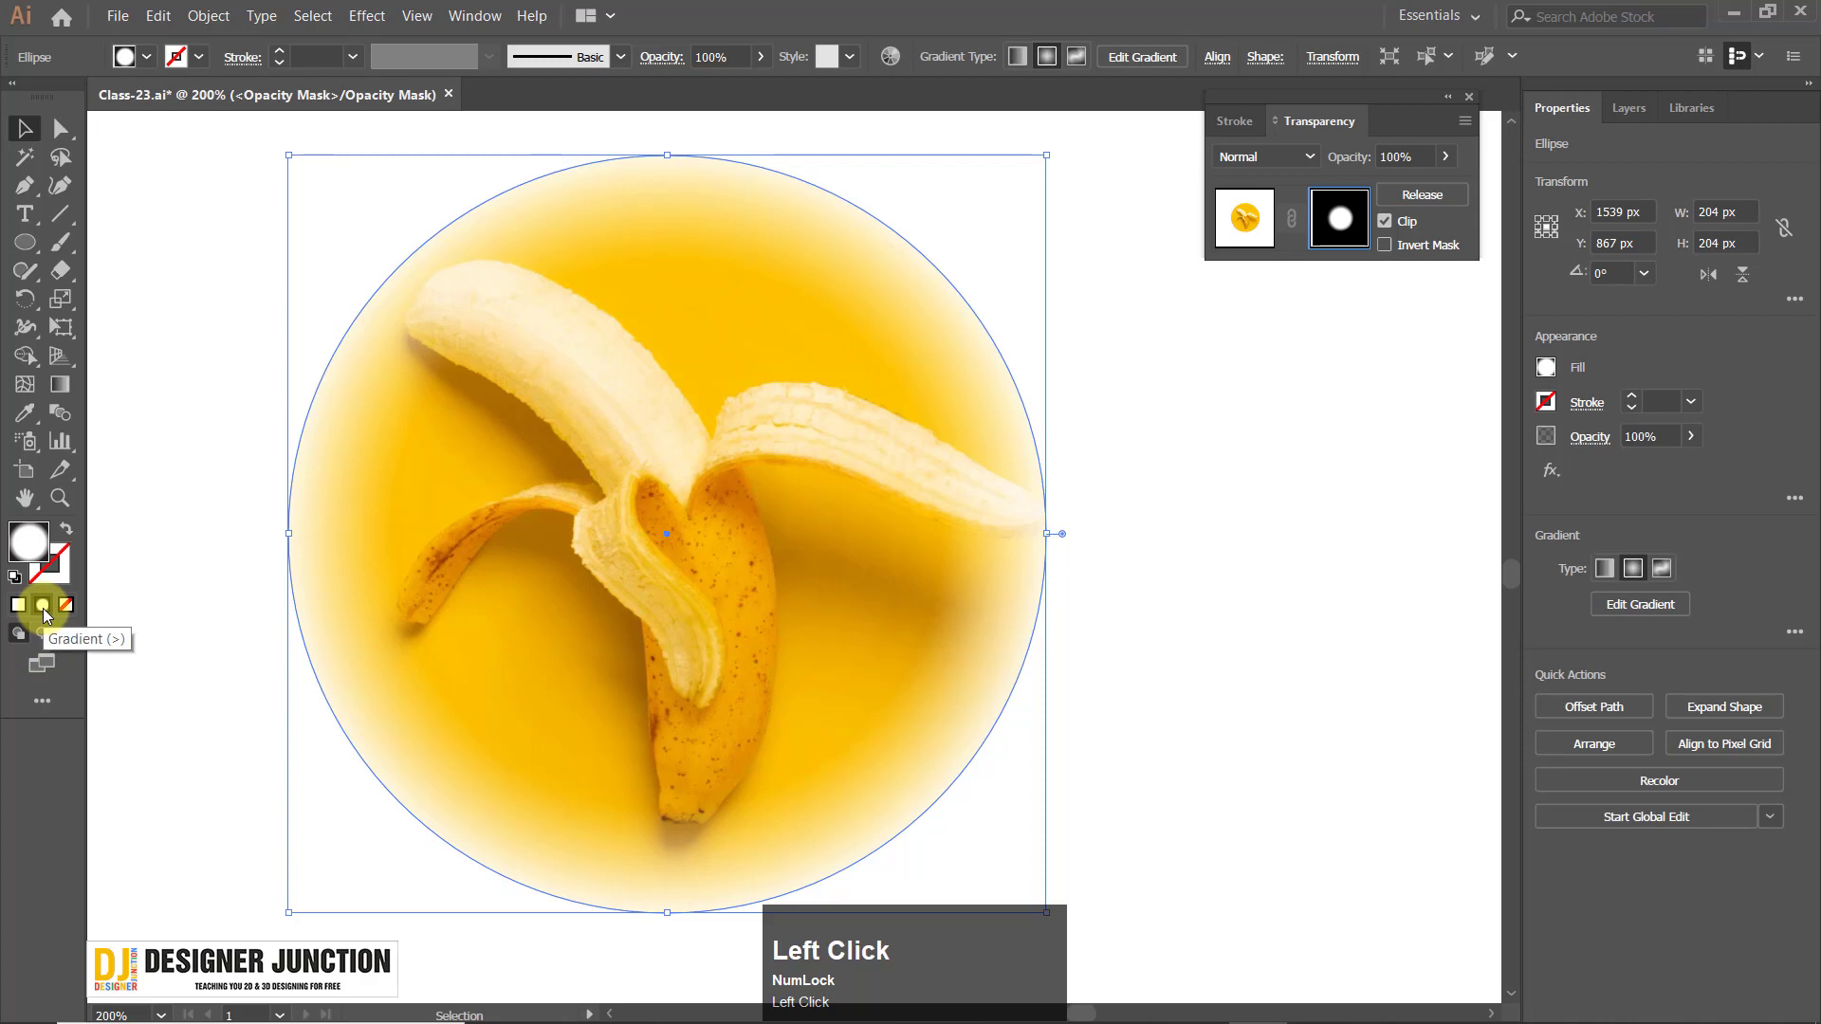
pyautogui.click(1630, 605)
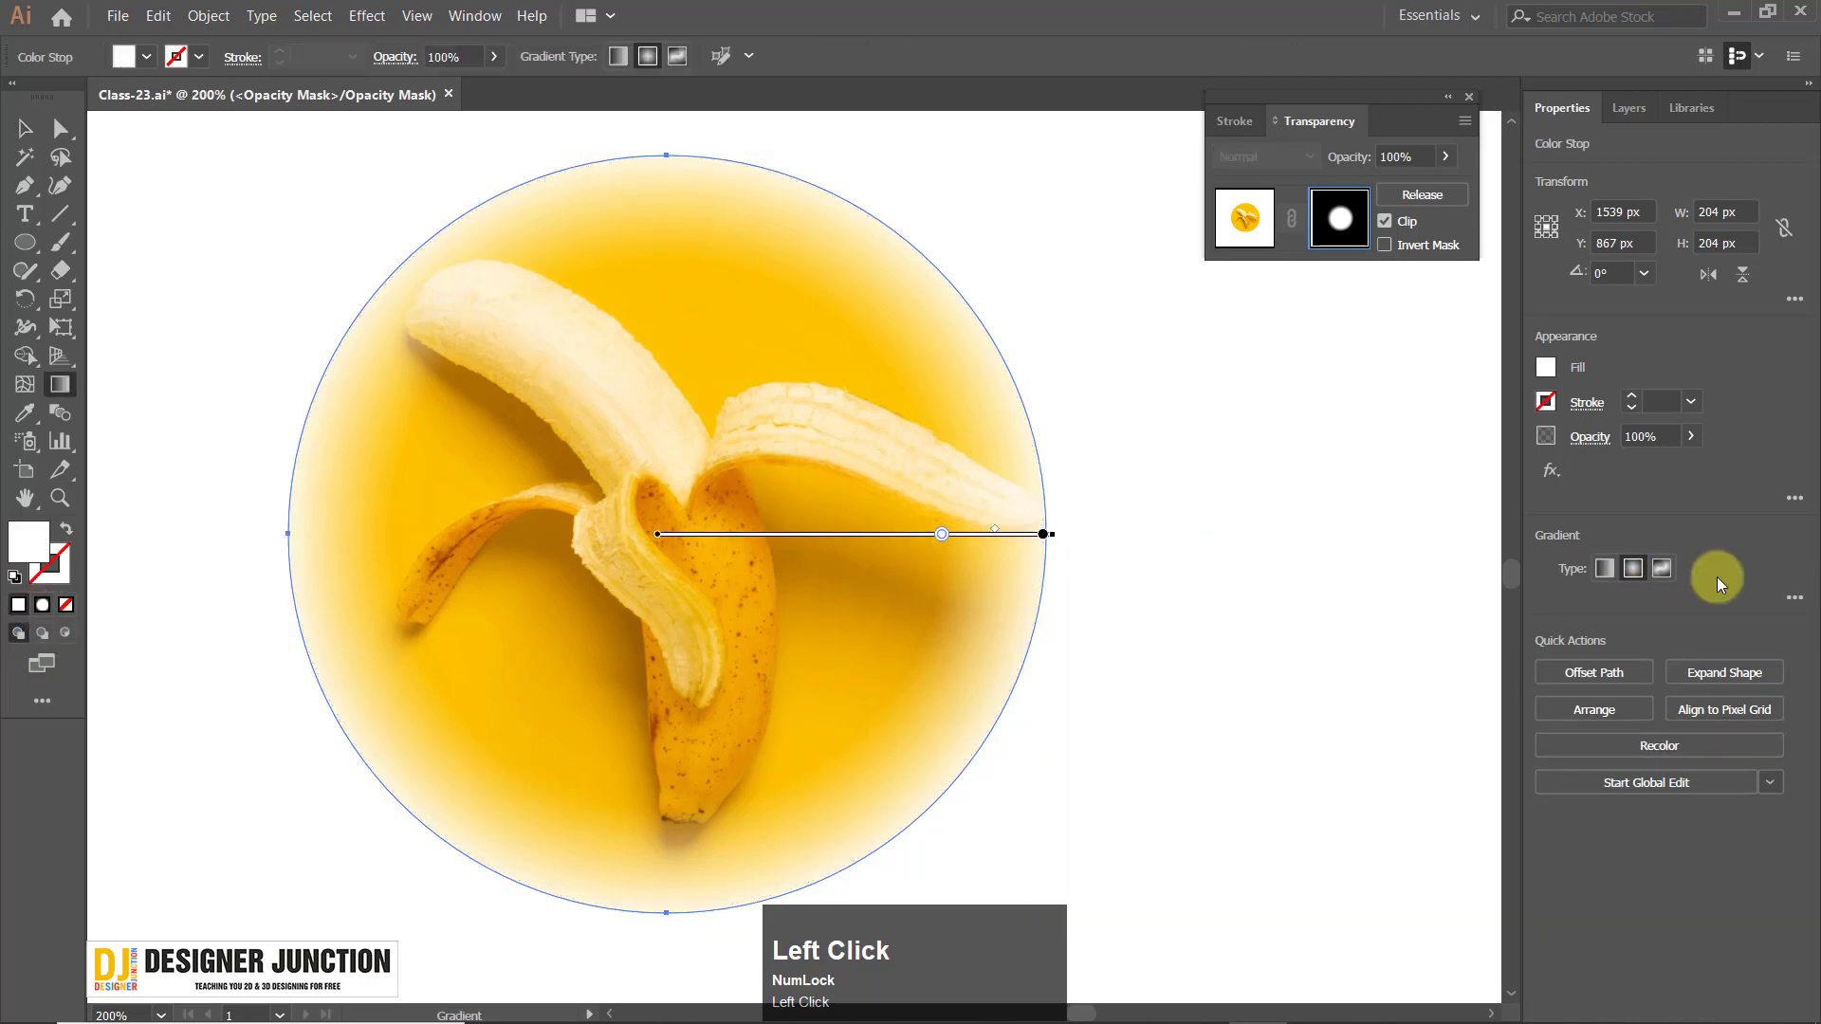
pyautogui.click(1794, 597)
pyautogui.click(1793, 600)
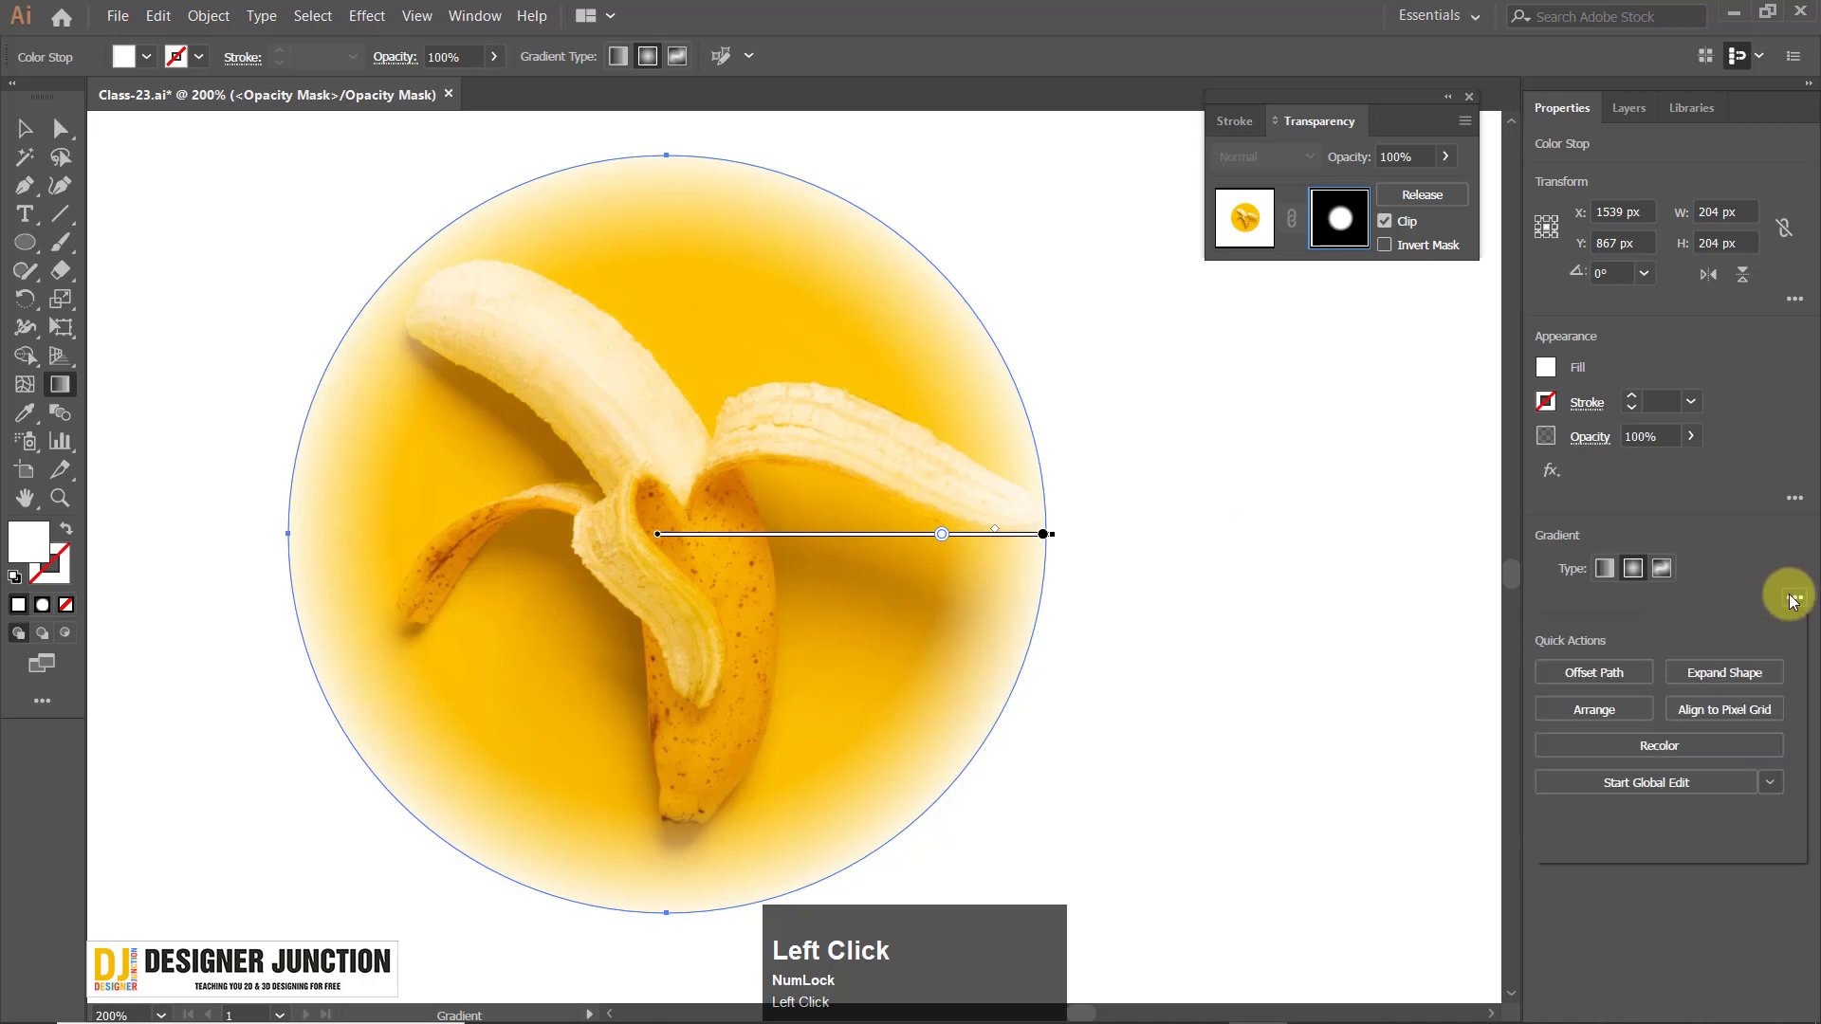
pyautogui.click(1793, 598)
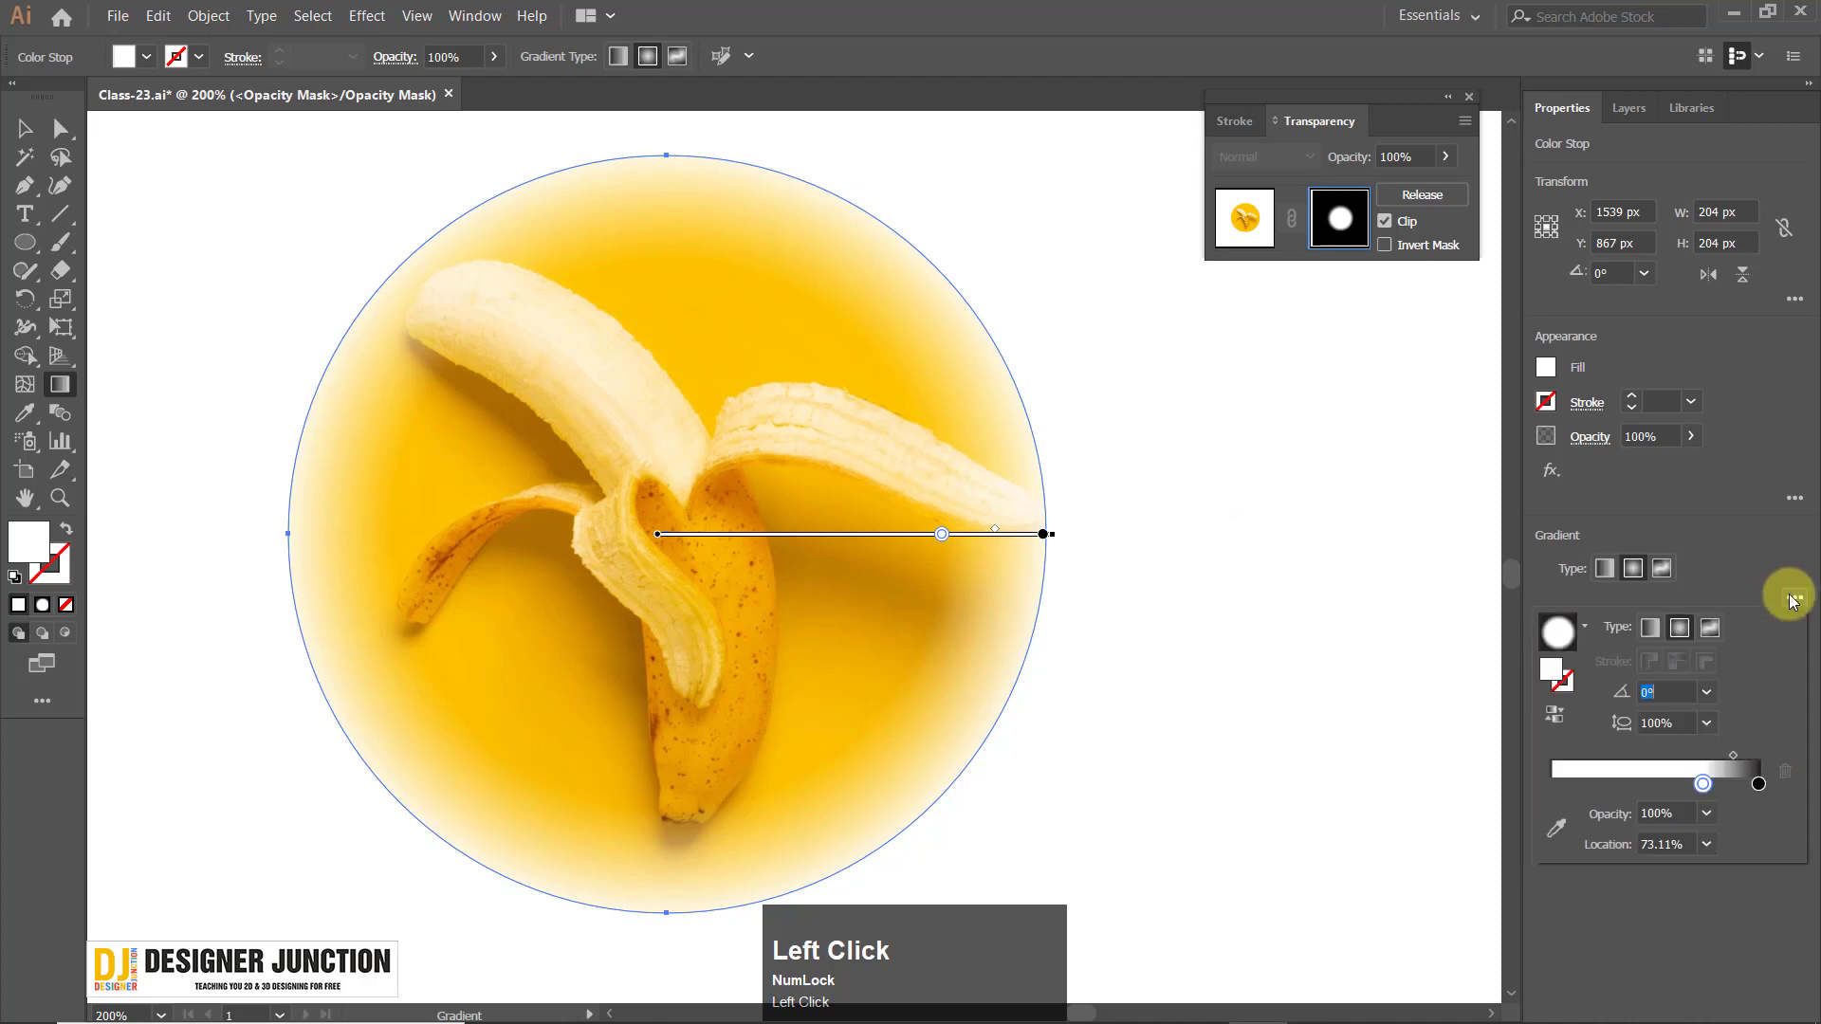
pyautogui.click(1741, 786)
pyautogui.moveTo(1741, 785)
pyautogui.mouseDown()
pyautogui.moveTo(1694, 785)
pyautogui.moveTo(1751, 787)
pyautogui.mouseUp()
pyautogui.moveTo(1746, 786); pyautogui.dragTo(1726, 785)
pyautogui.click(1759, 785)
pyautogui.click(1741, 786)
# Set the mask gradient's outermost color stop to black and deselect the mask circle.
pyautogui.doubleClick(1759, 784)
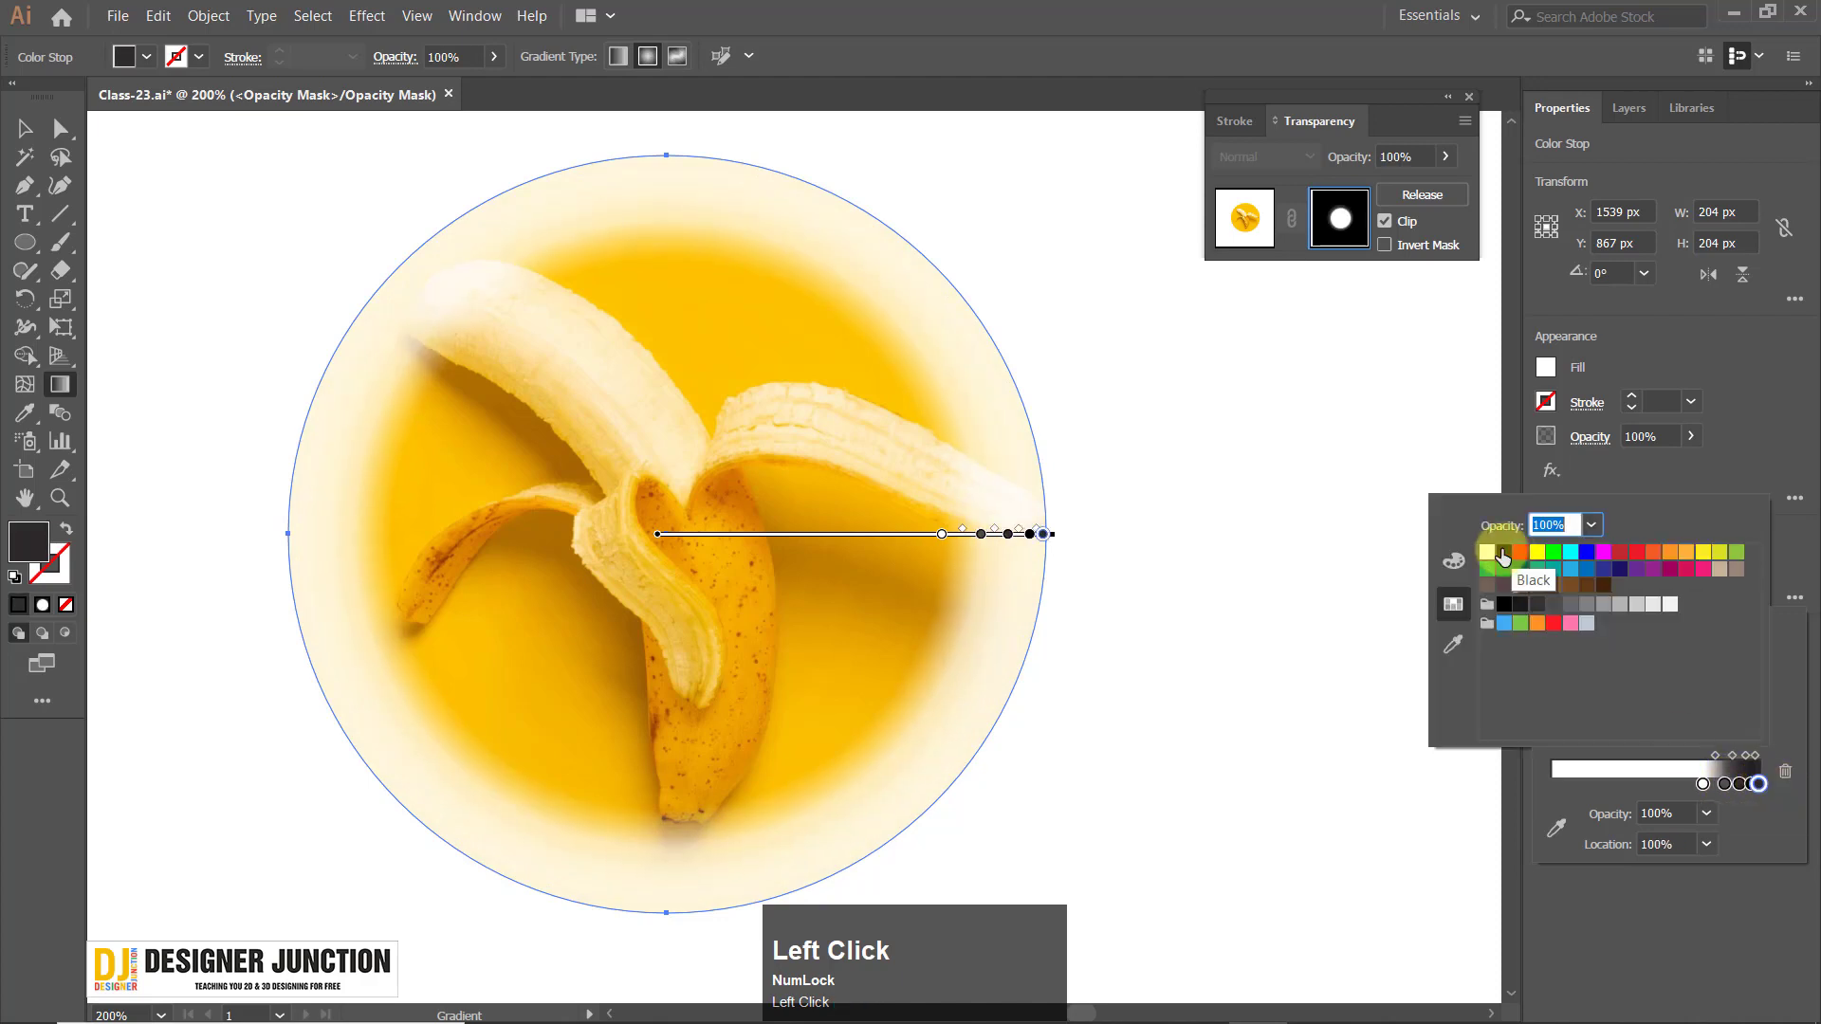
pyautogui.click(1503, 551)
pyautogui.click(1792, 714)
pyautogui.click(1770, 601)
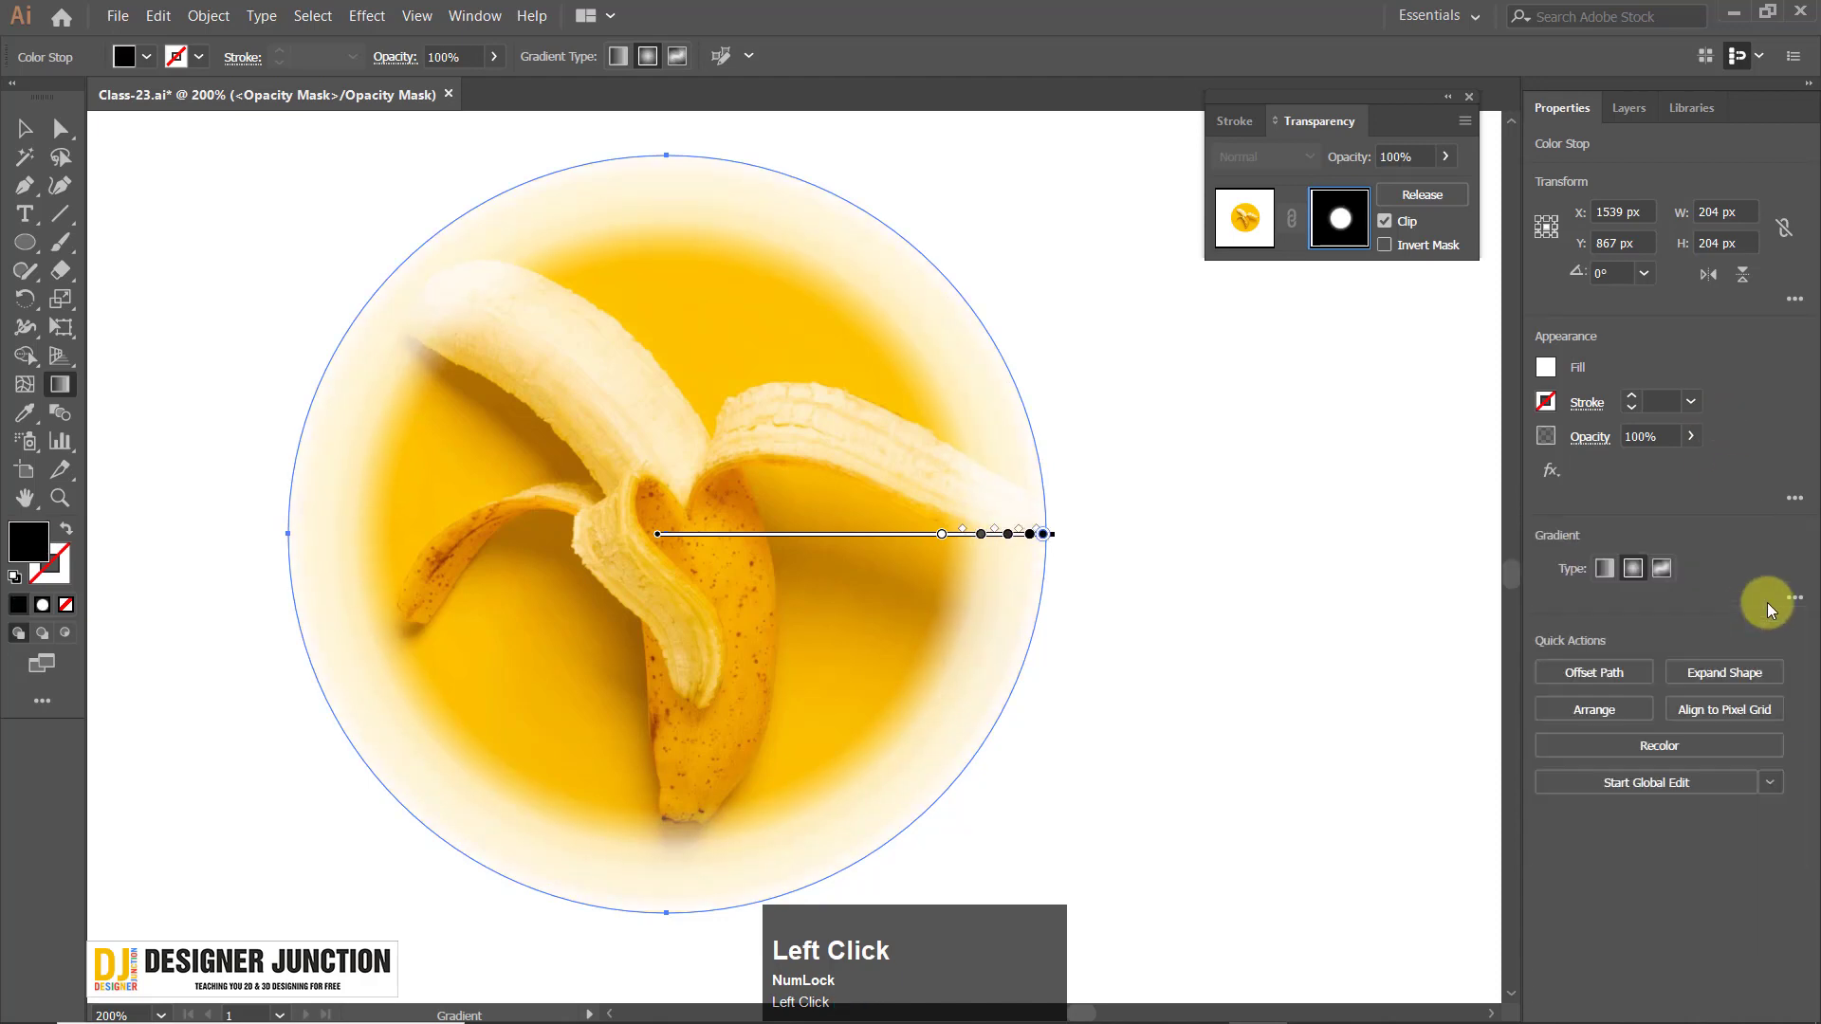
pyautogui.click(25, 128)
pyautogui.click(1107, 551)
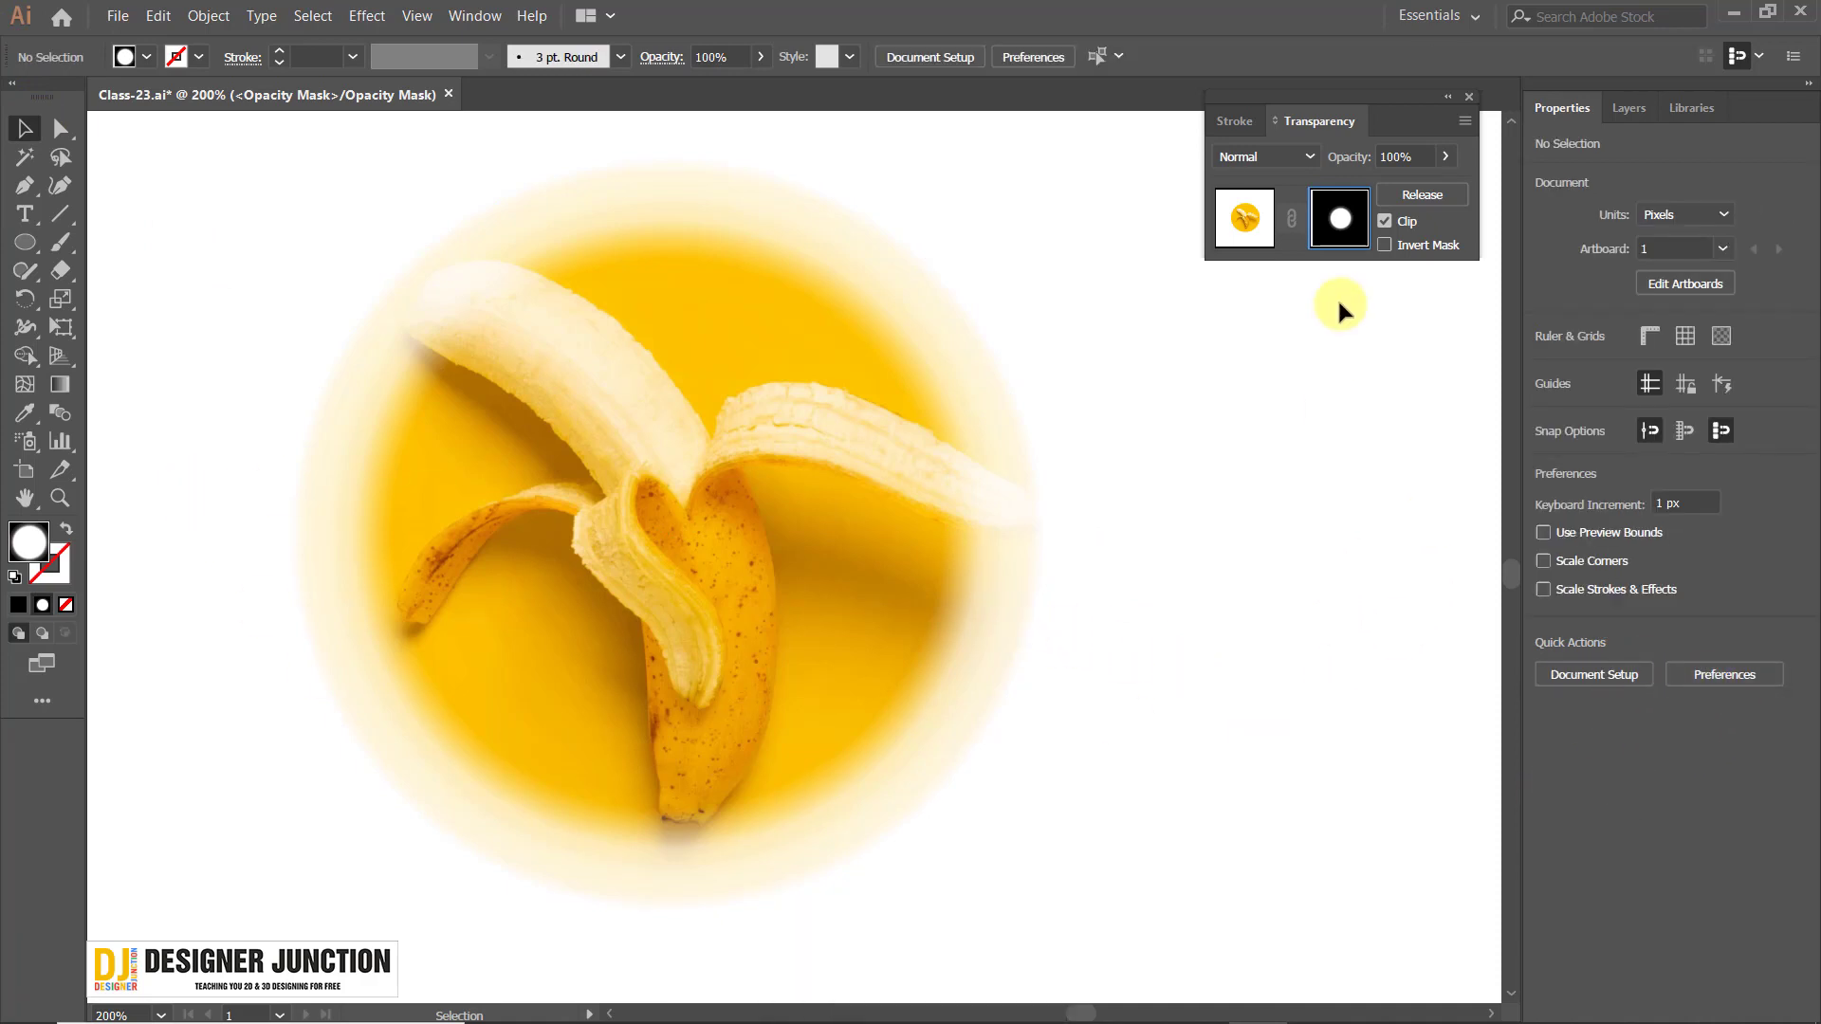
# Edit the mask circle's gradient again, moving the white stop close to the center and the two inner dark stops well inward.
pyautogui.click(1317, 224)
pyautogui.click(845, 597)
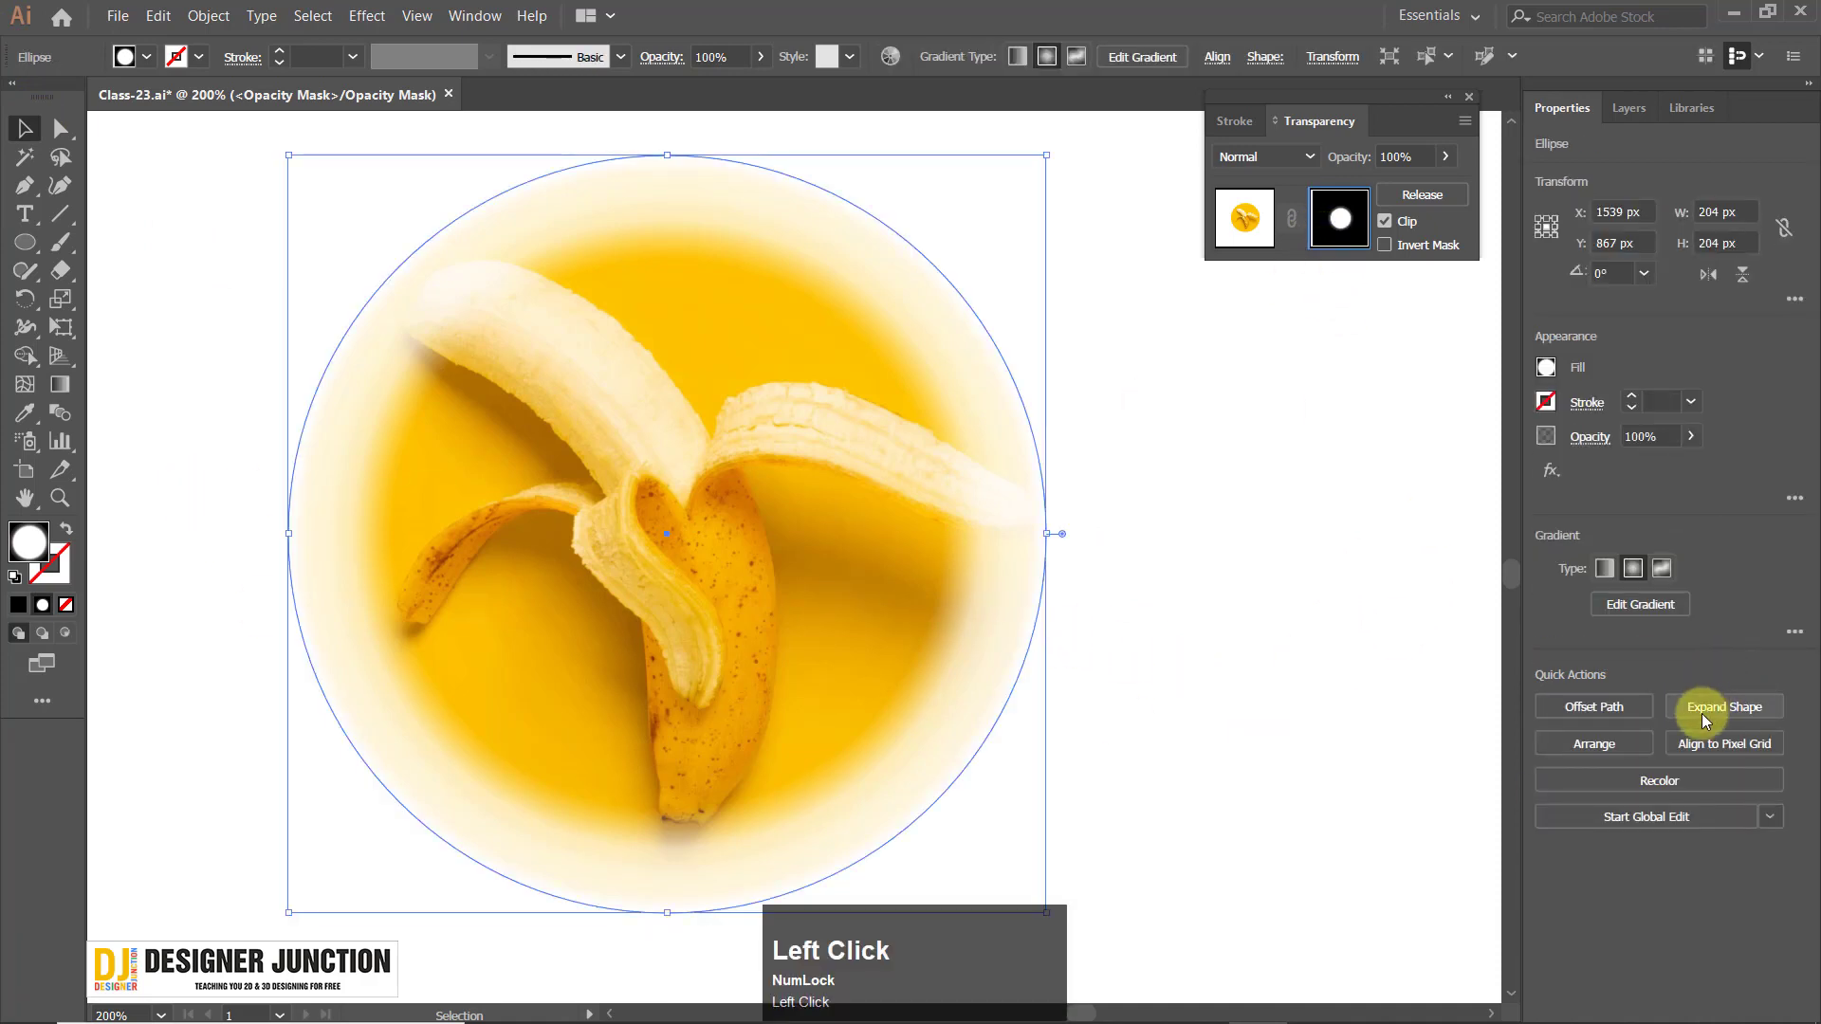
pyautogui.click(1635, 605)
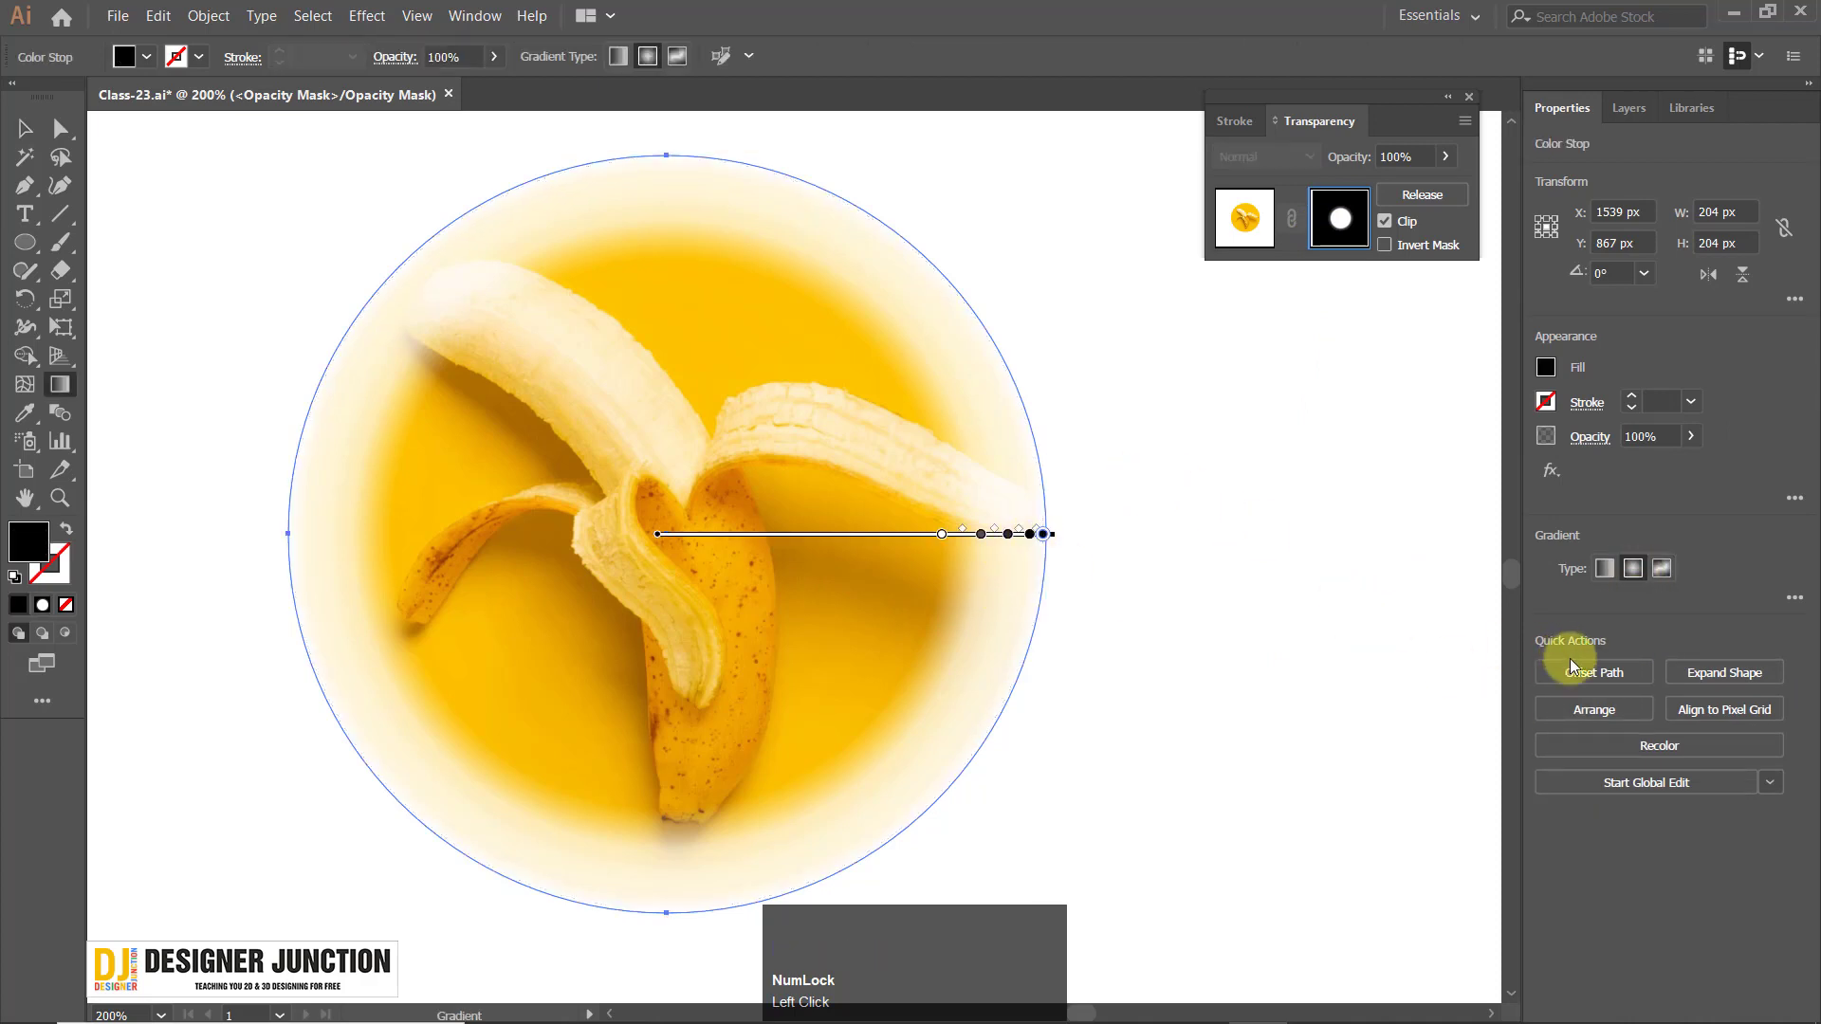
pyautogui.moveTo(1007, 537); pyautogui.dragTo(977, 543)
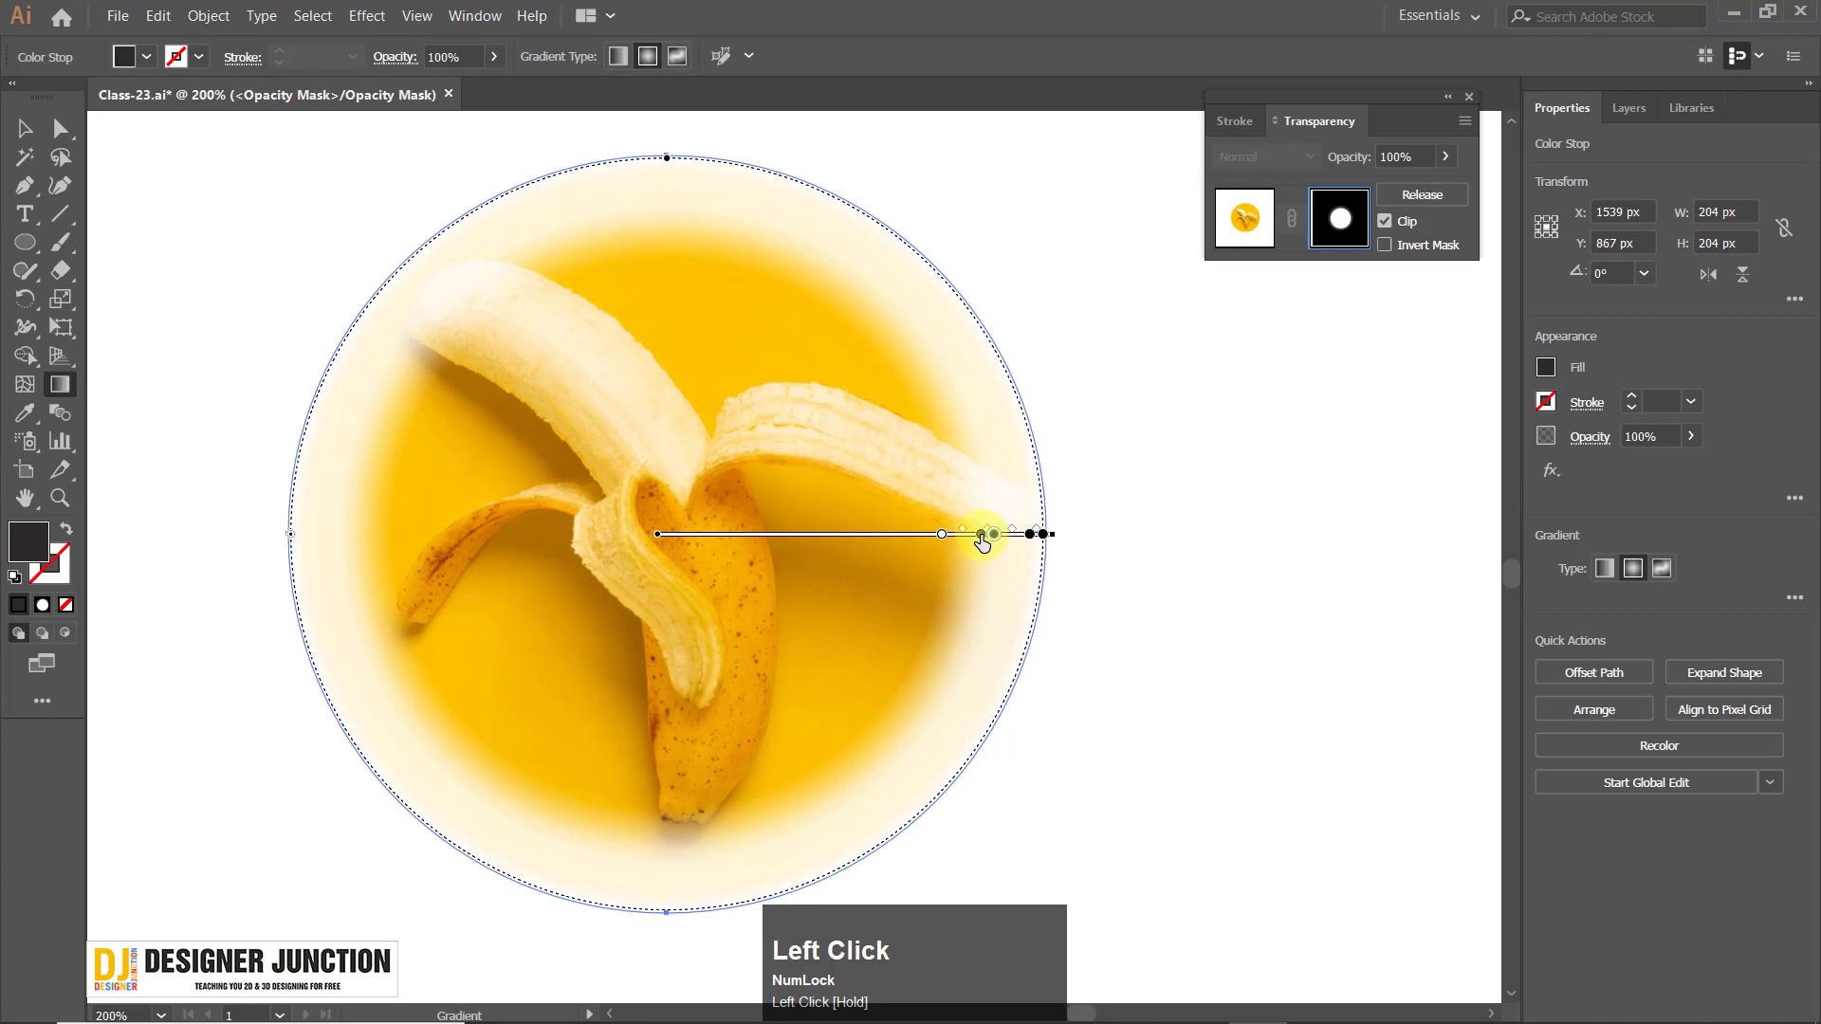
pyautogui.click(1795, 598)
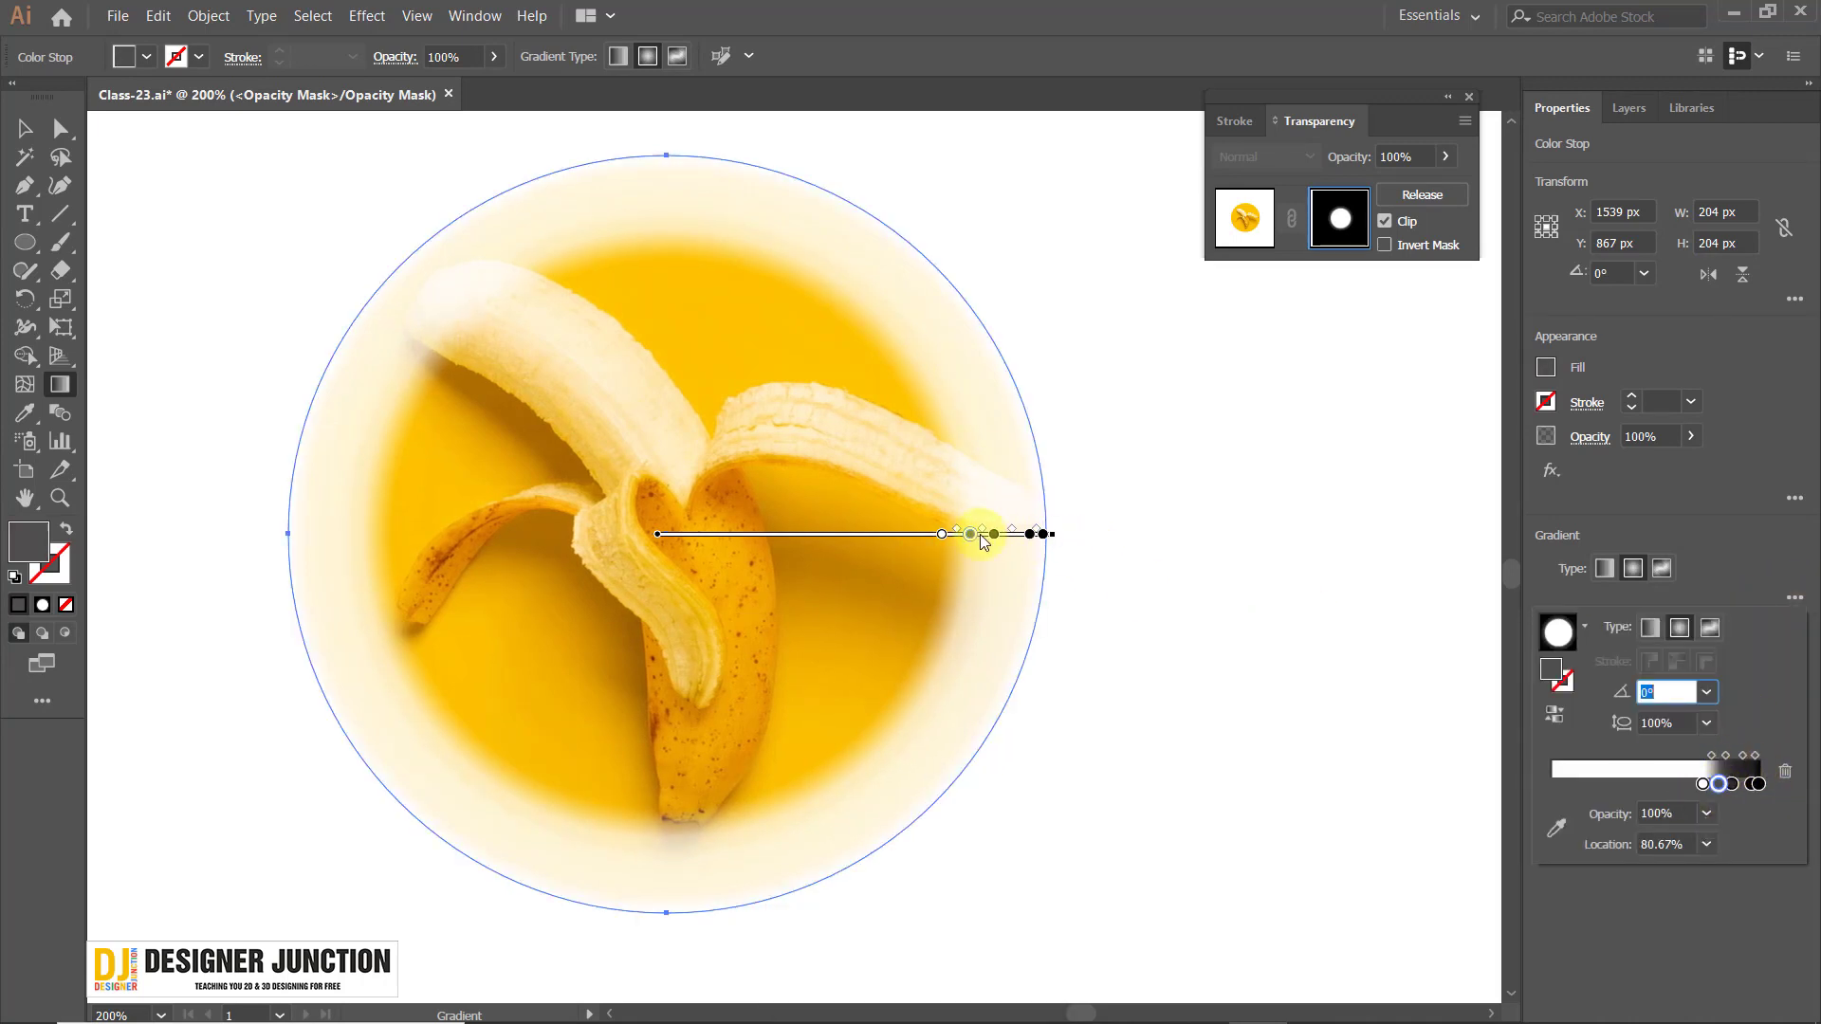
pyautogui.click(1751, 543)
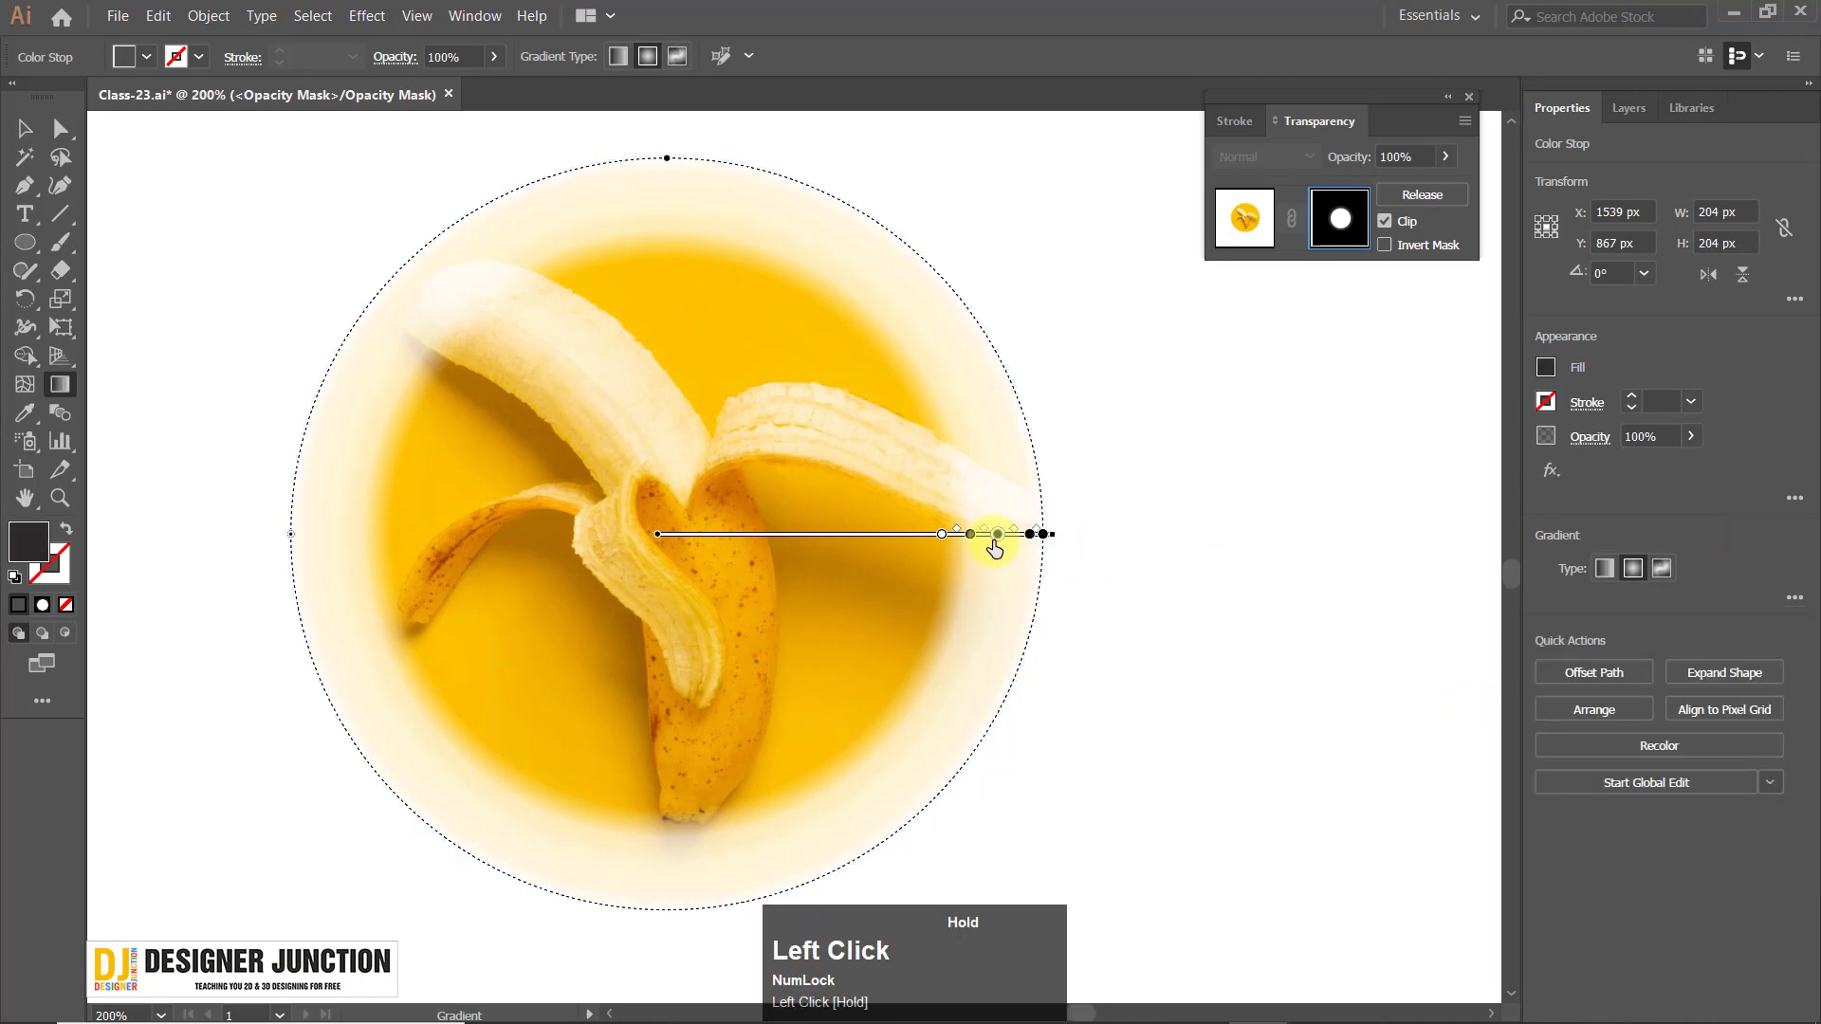
pyautogui.moveTo(994, 548); pyautogui.dragTo(748, 548)
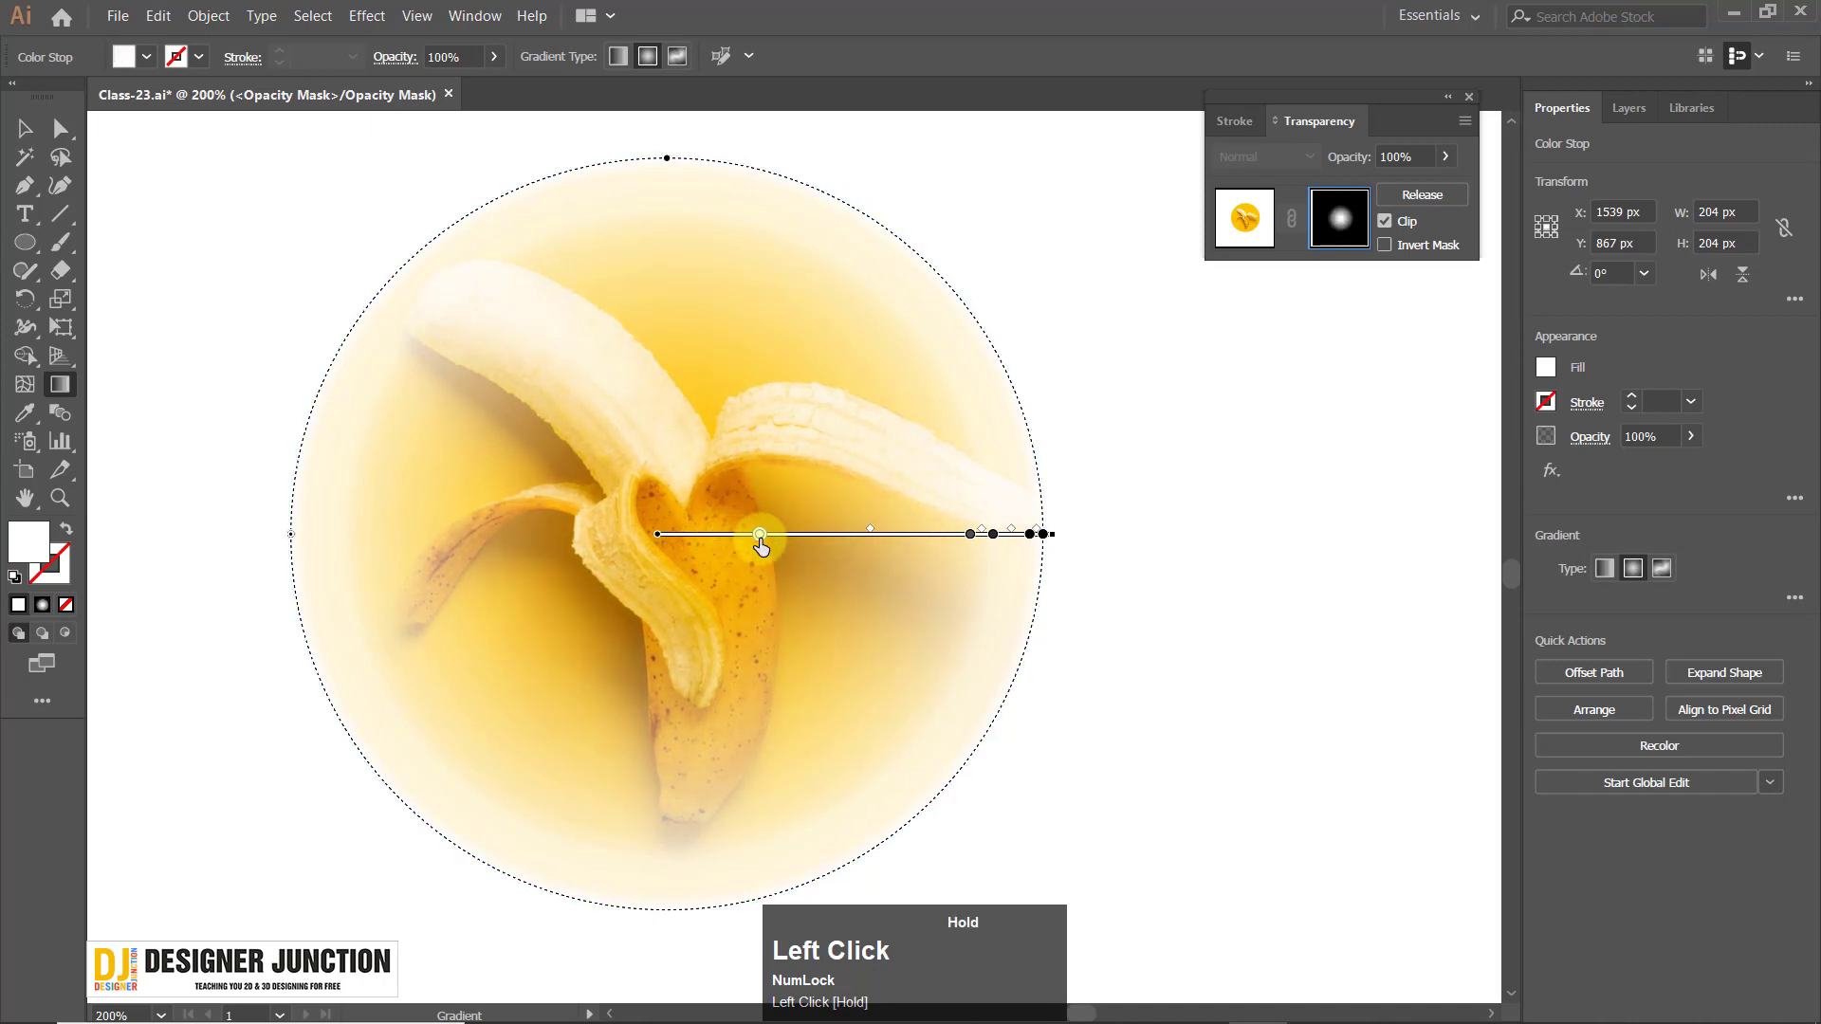
pyautogui.moveTo(969, 541); pyautogui.dragTo(930, 543)
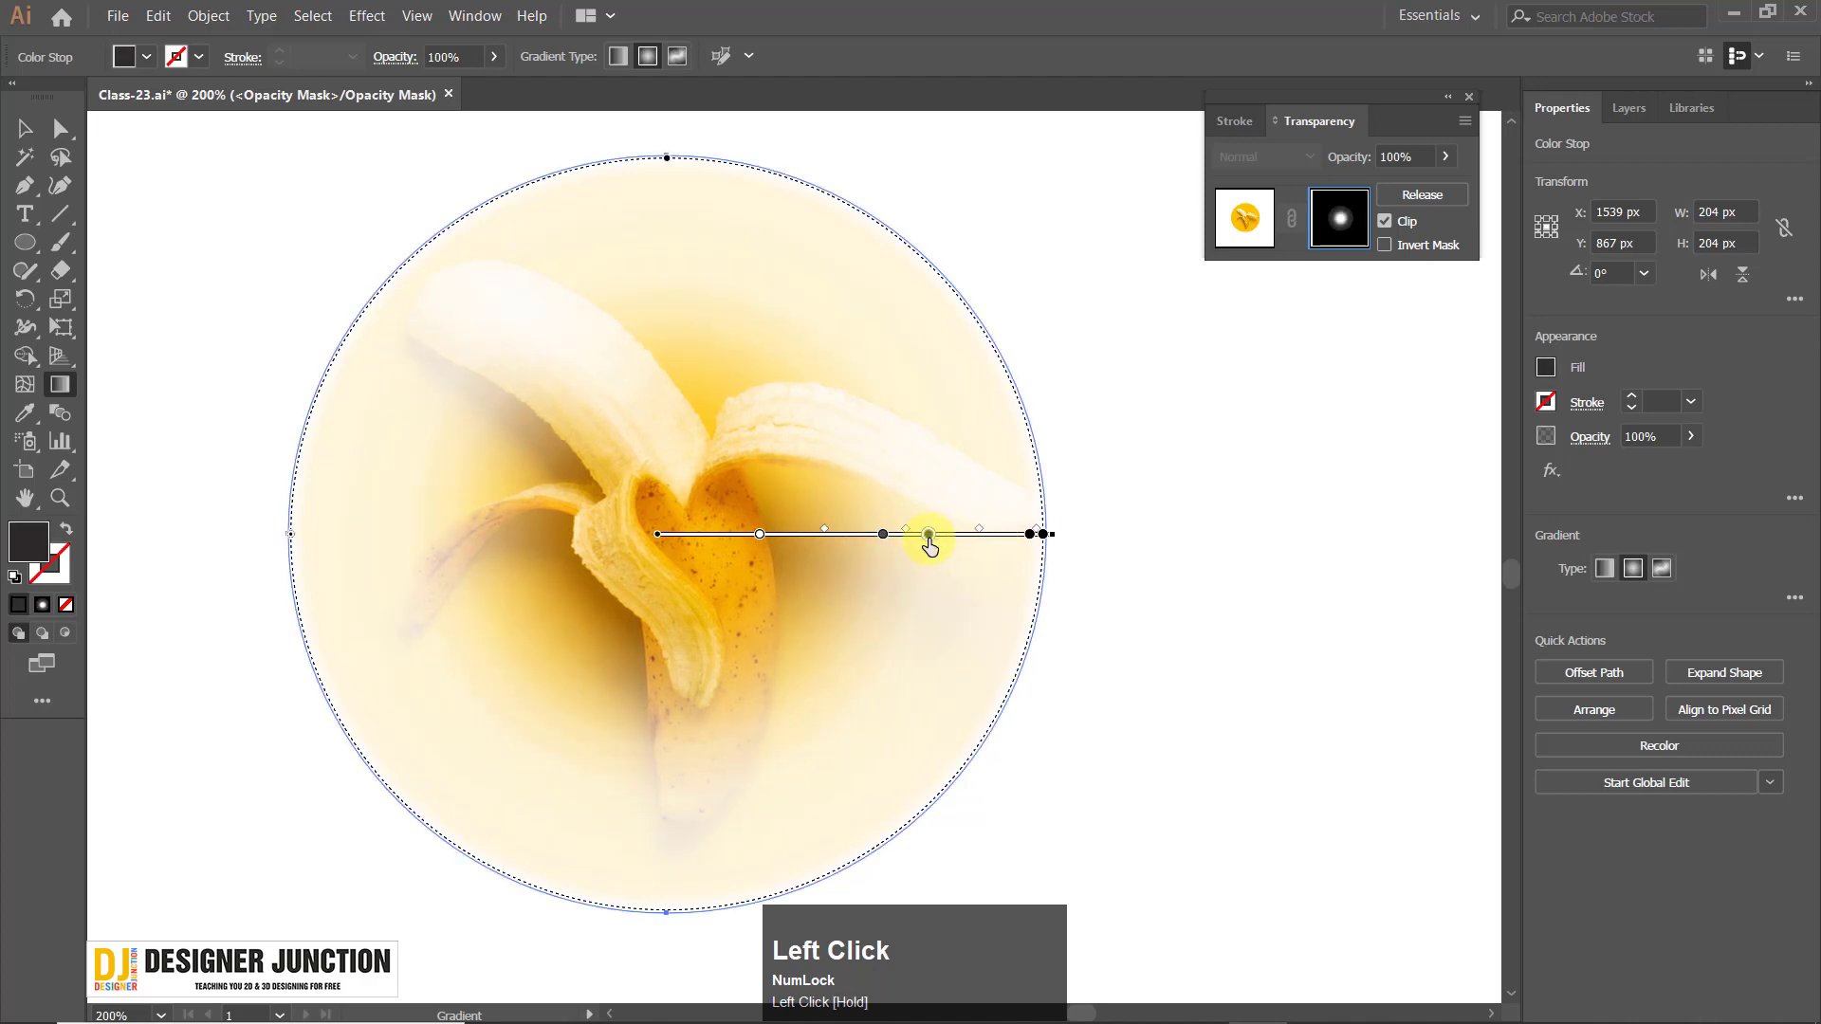
# Recolor the gradient stop at 69.57% white and shift the neighbouring stops to form a bright ring in the mask.
pyautogui.doubleClick(928, 536)
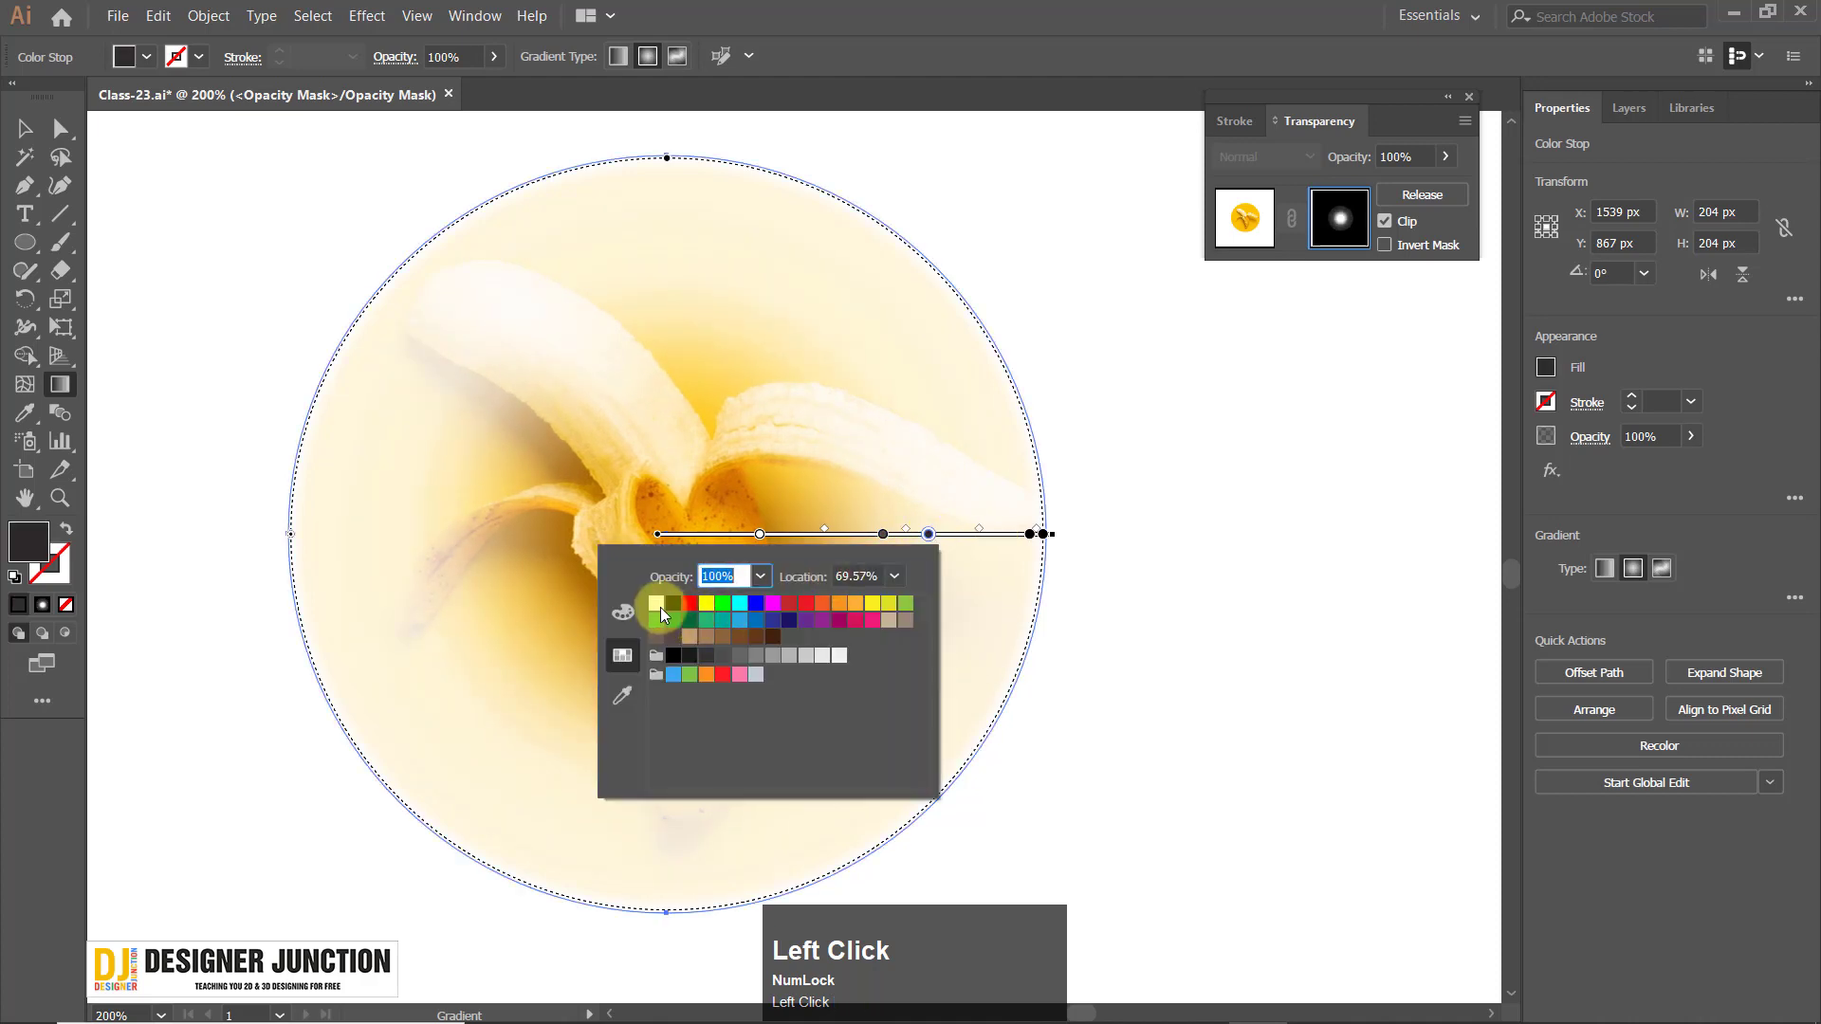
pyautogui.click(656, 604)
pyautogui.click(979, 527)
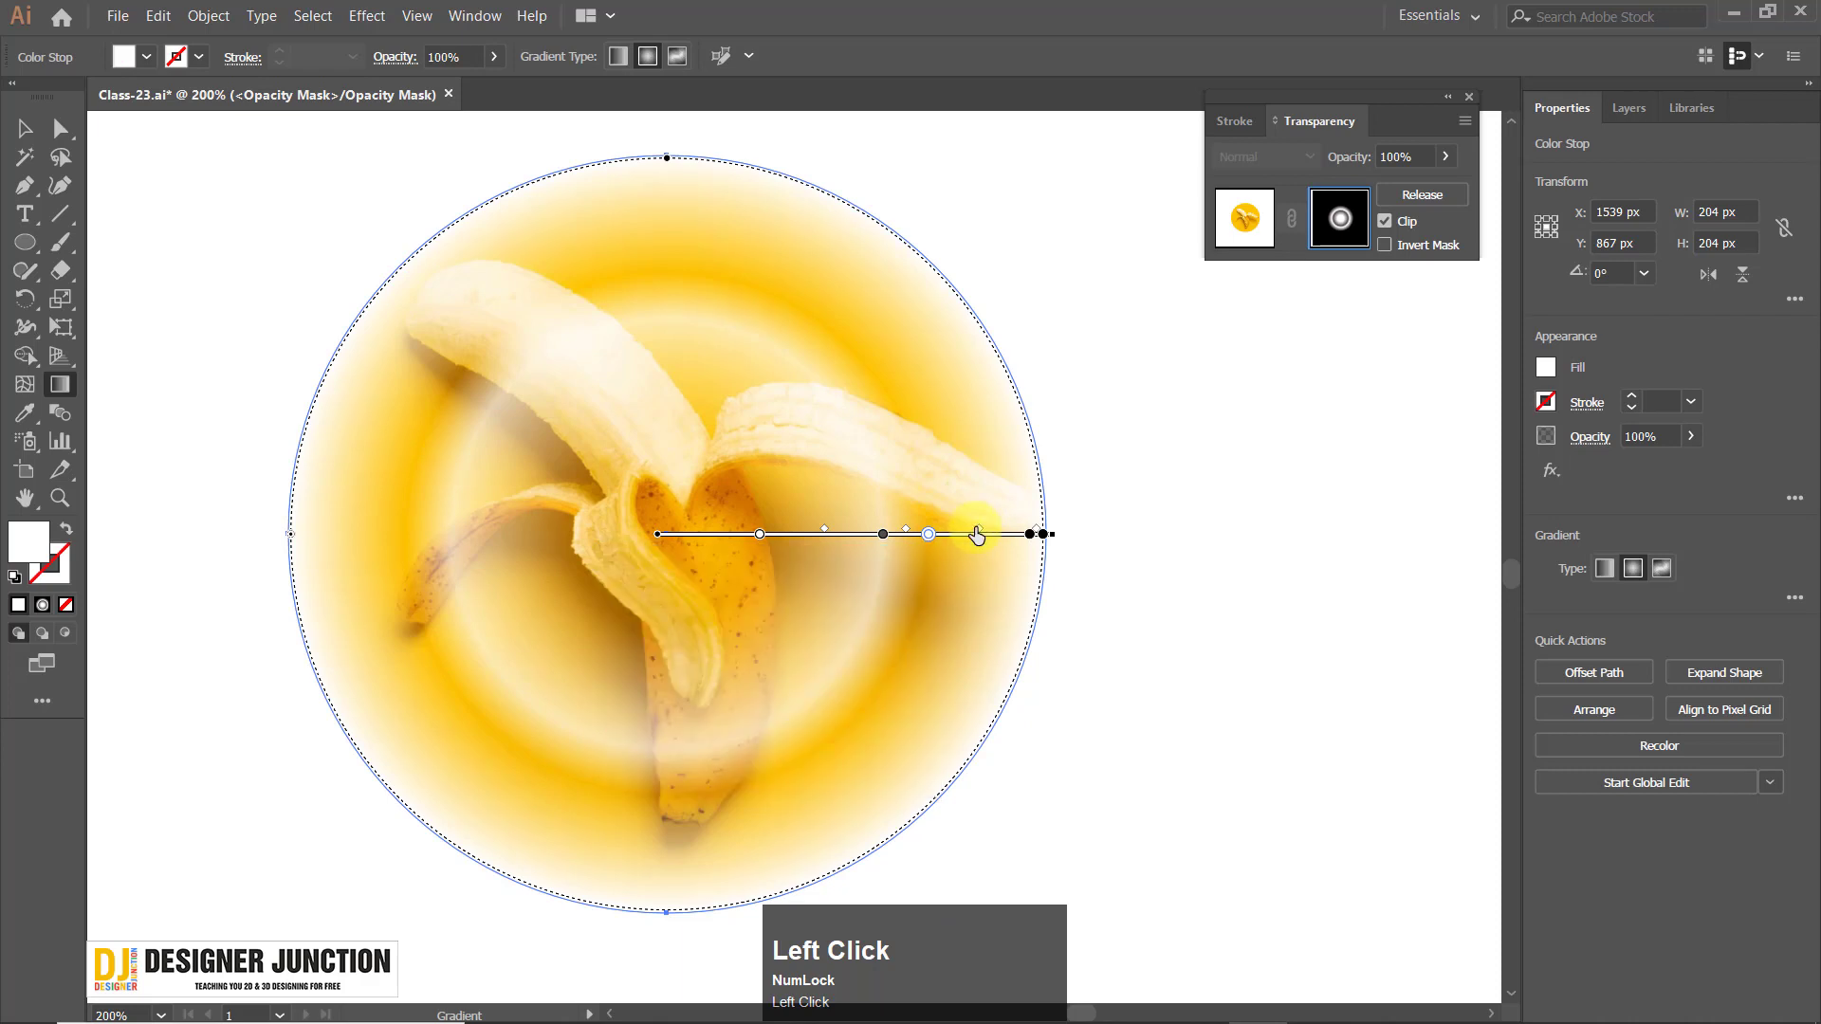
pyautogui.moveTo(928, 534); pyautogui.dragTo(988, 534)
# Try white on the black gradient stop at 85.47%, and return it to black.
pyautogui.doubleClick(988, 534)
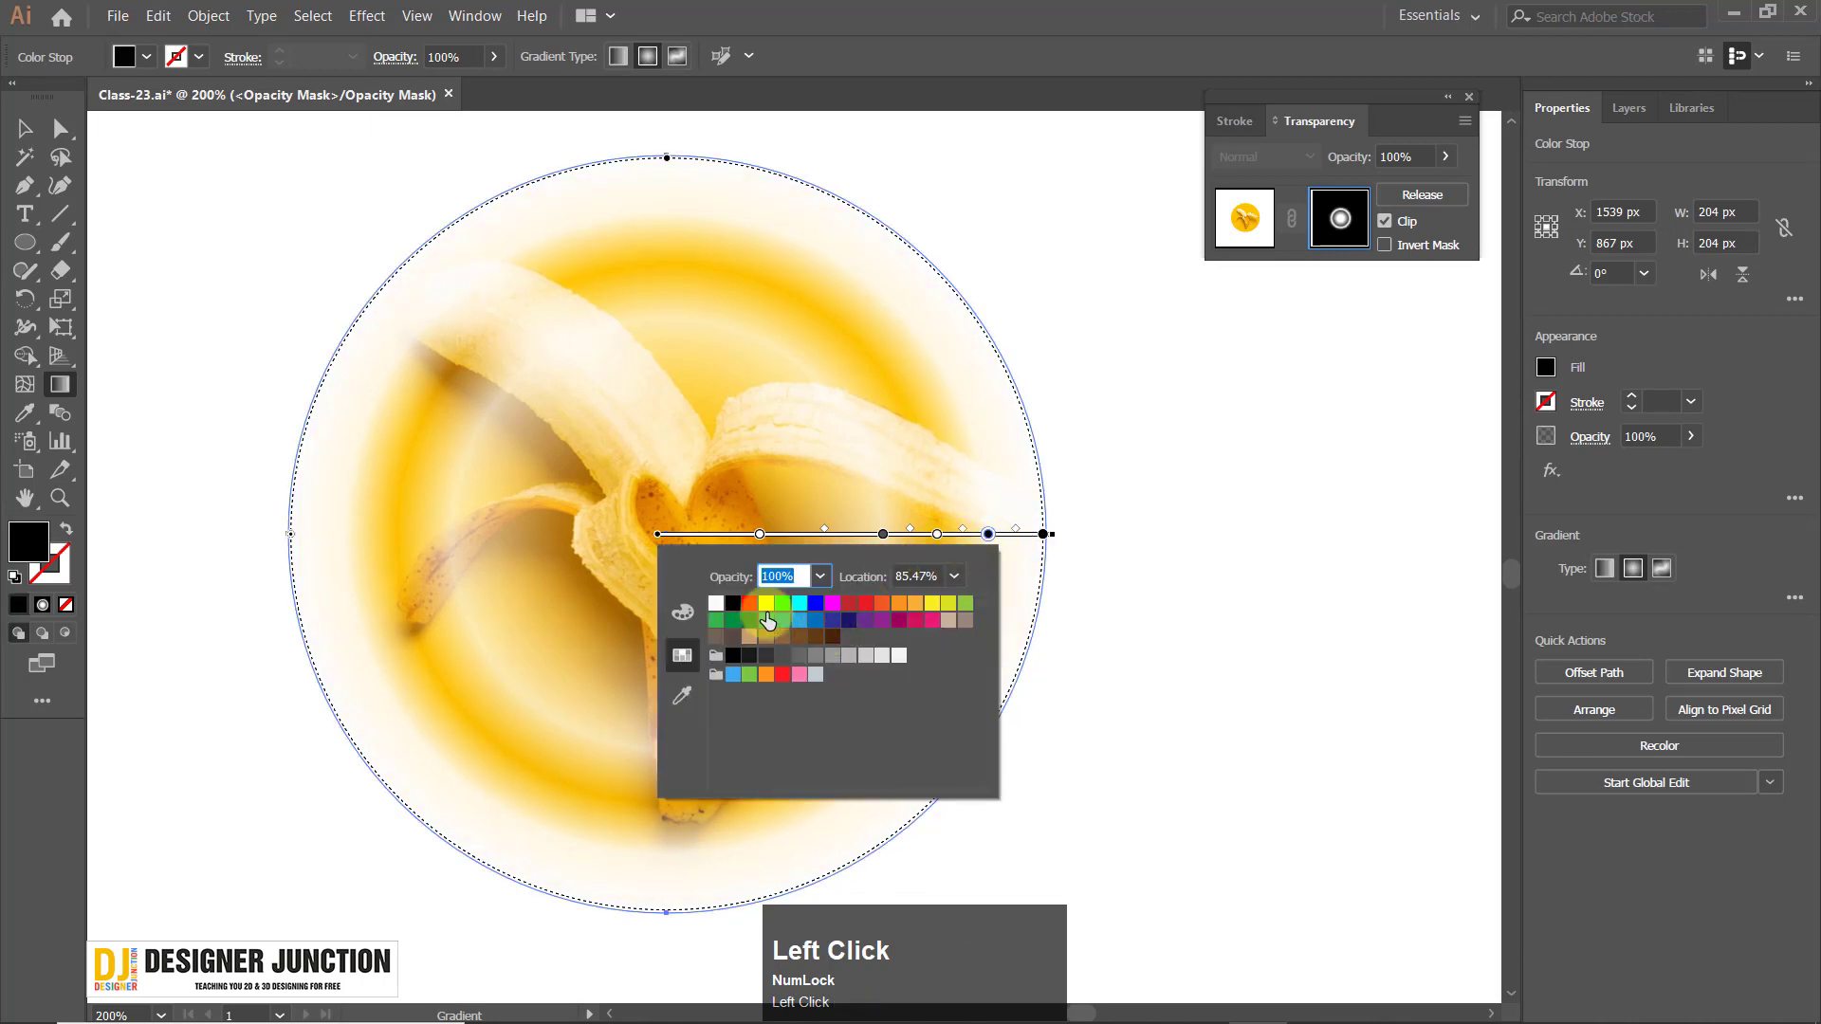
pyautogui.click(718, 604)
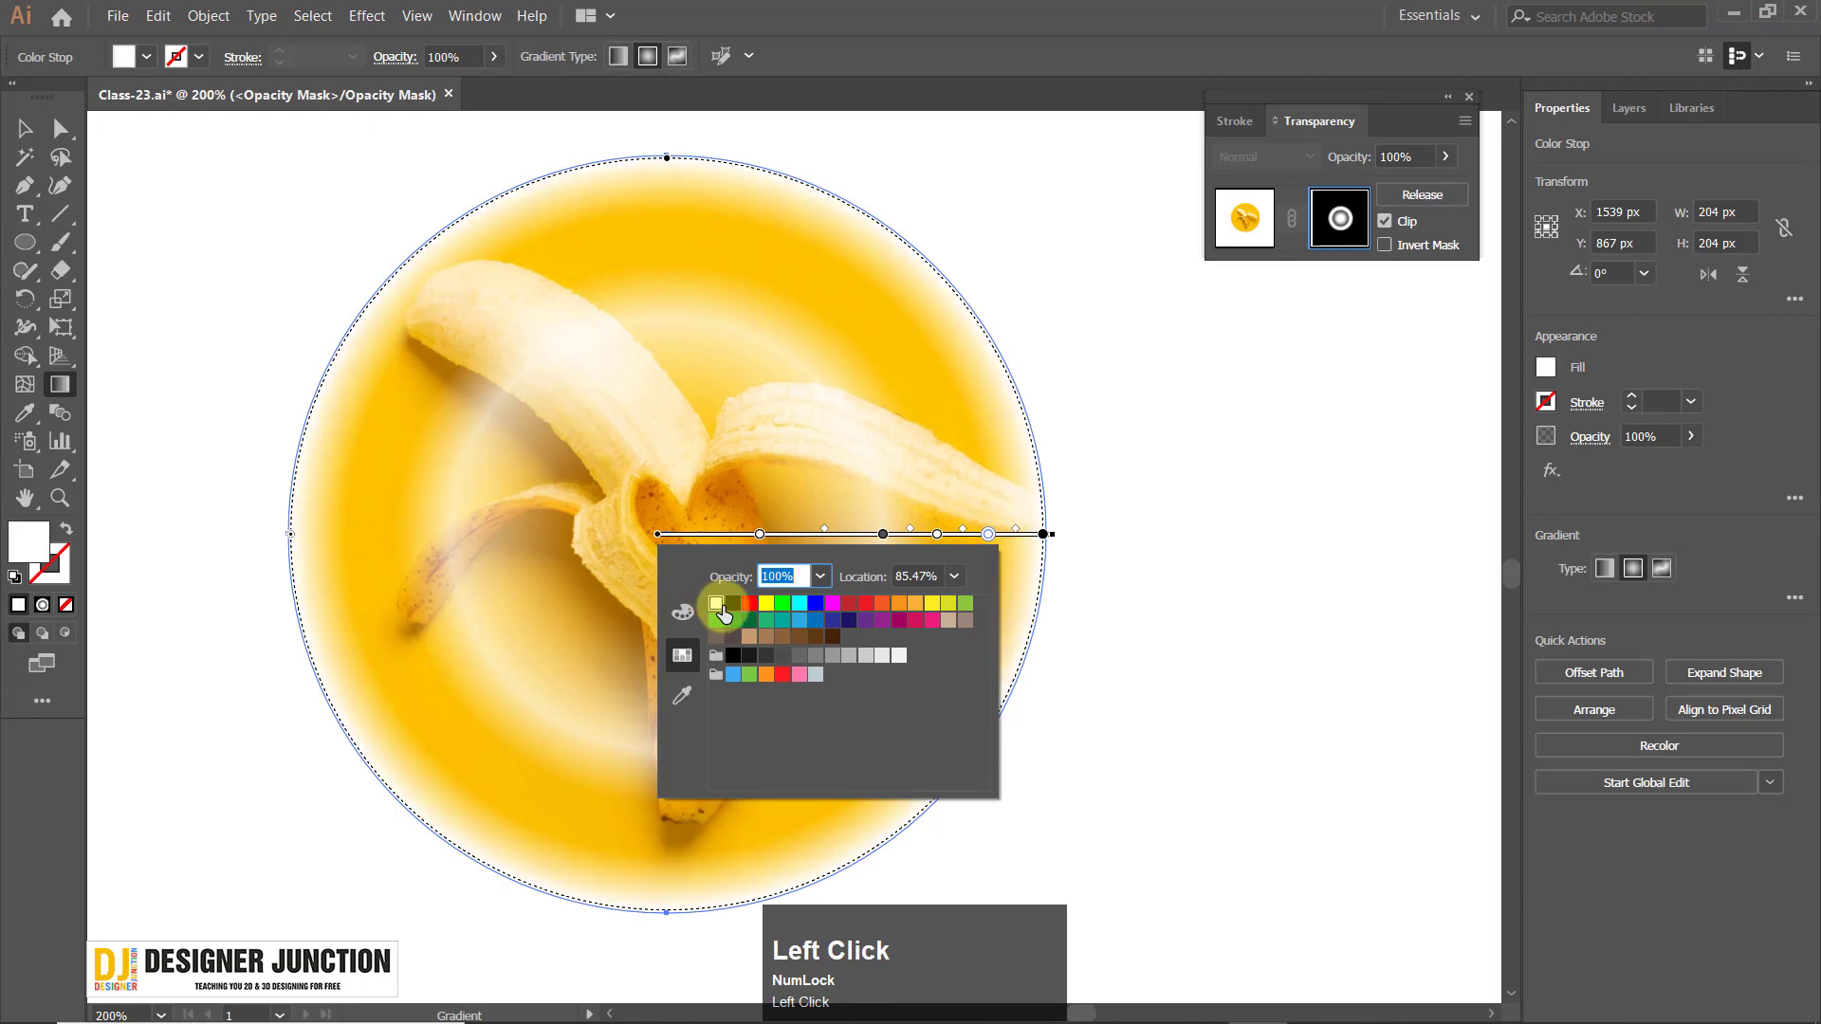
pyautogui.click(734, 604)
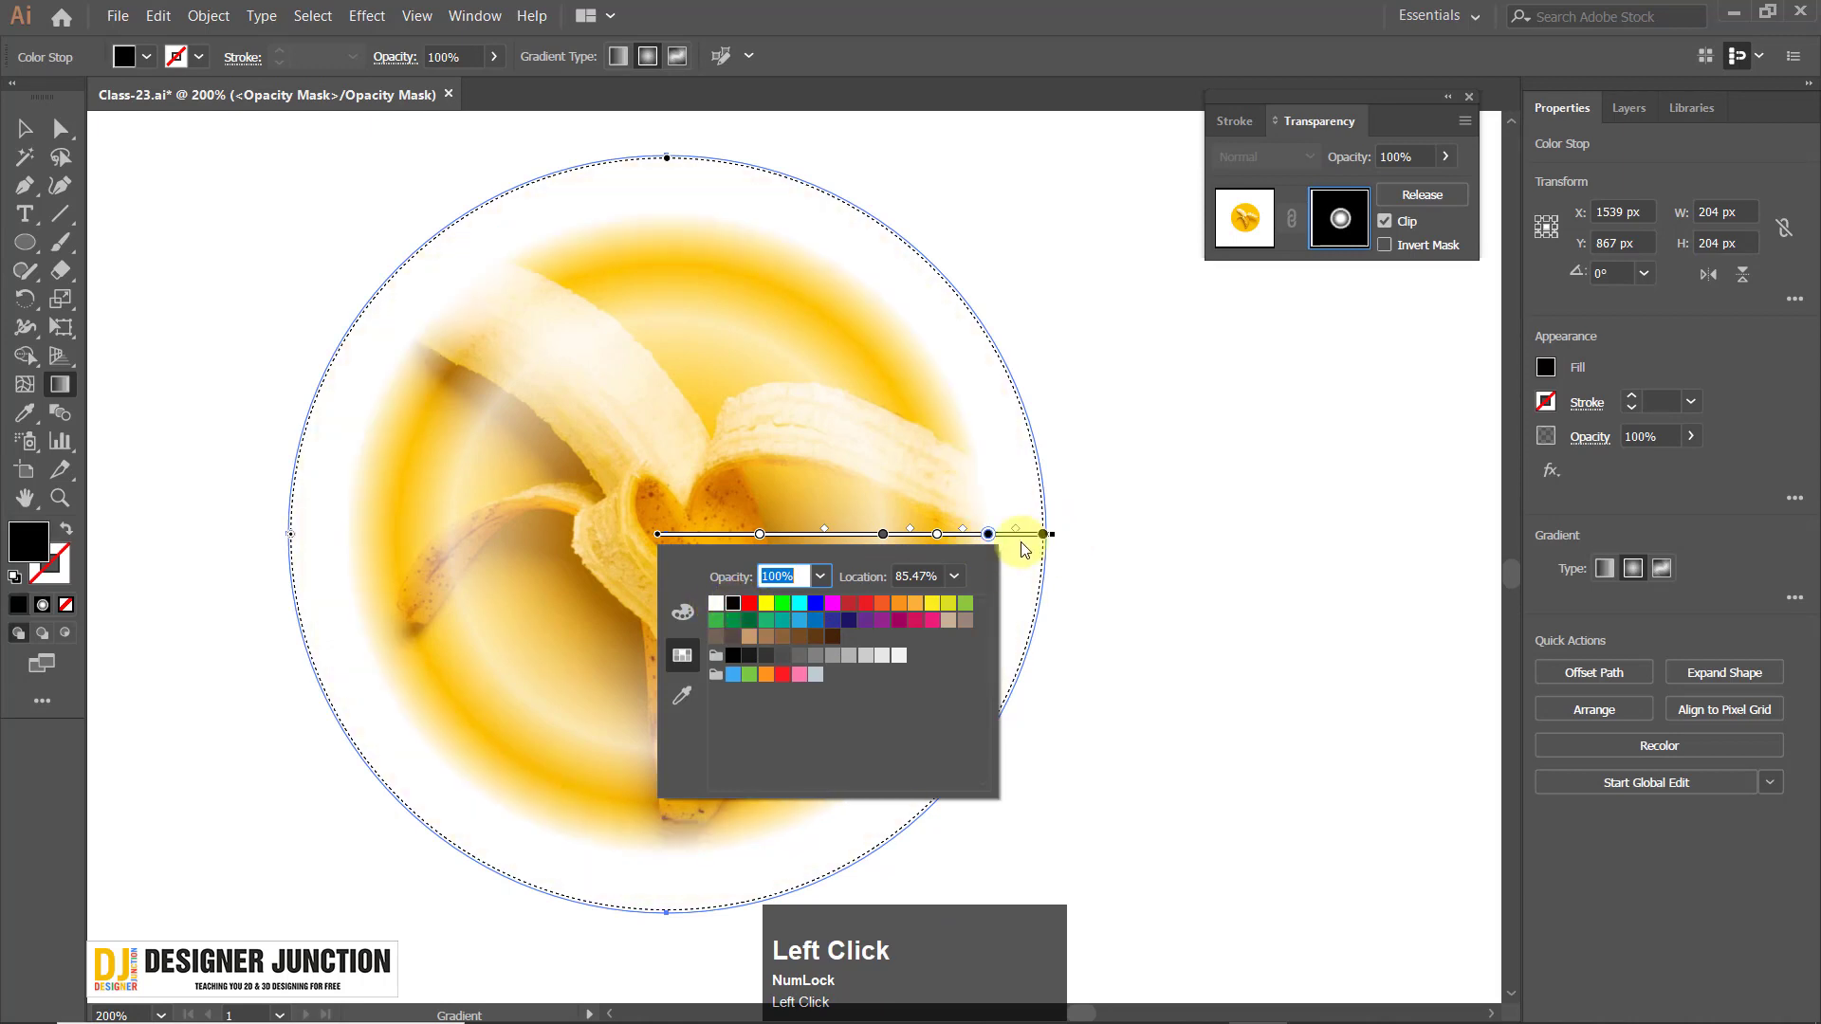
# Reposition the two outer black stops near the mask circle's edge and deselect the circle.
pyautogui.click(988, 535)
pyautogui.moveTo(988, 535); pyautogui.dragTo(982, 535)
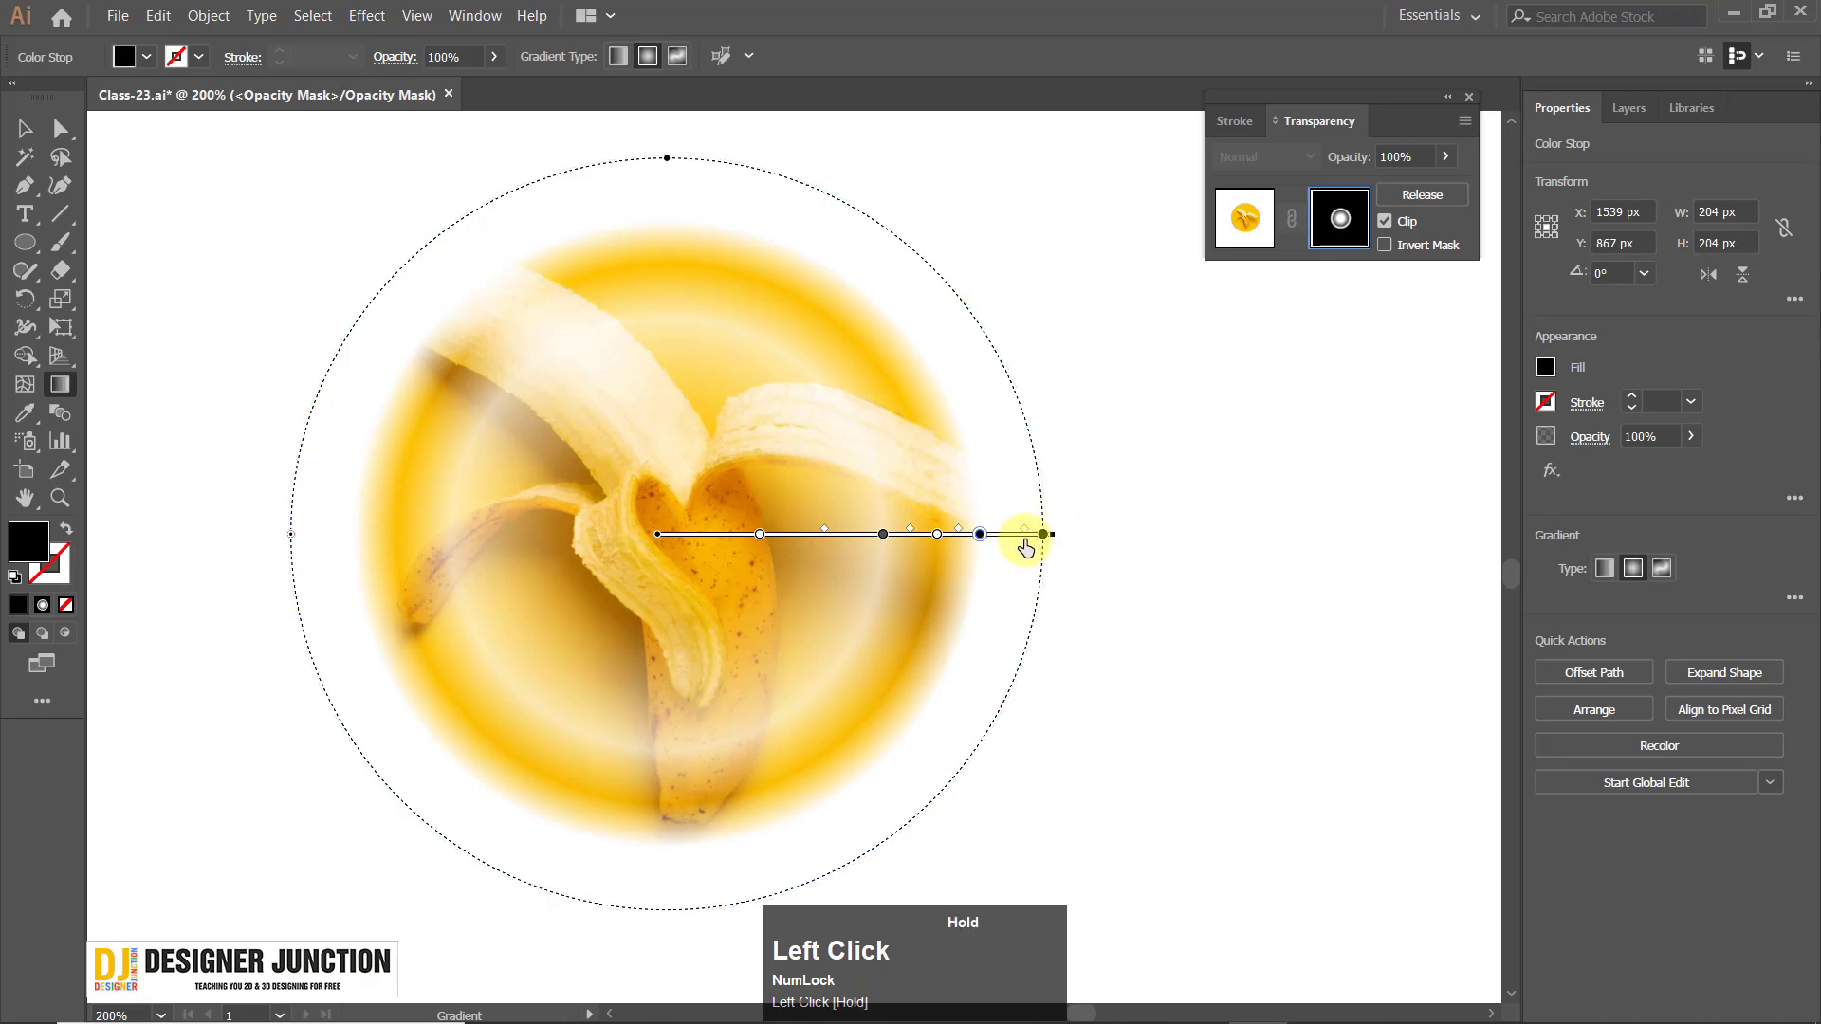
pyautogui.moveTo(981, 537); pyautogui.dragTo(1034, 548)
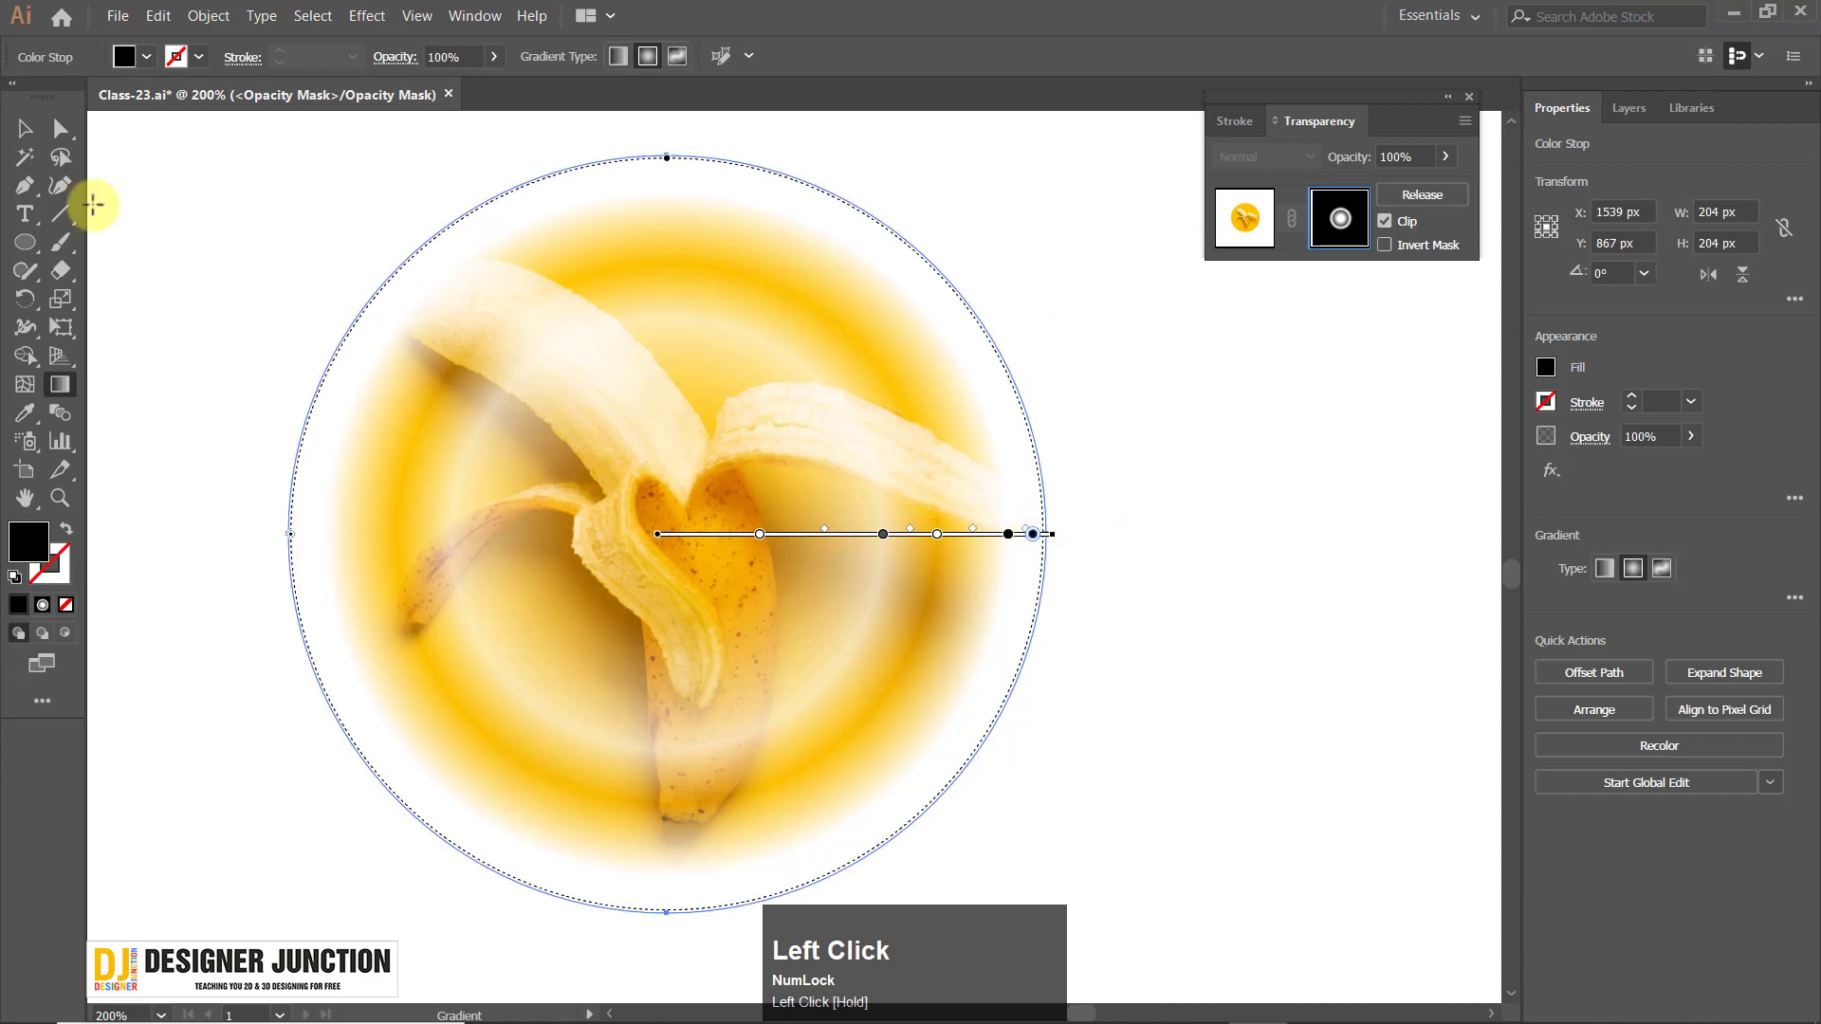
pyautogui.click(23, 128)
pyautogui.click(1261, 747)
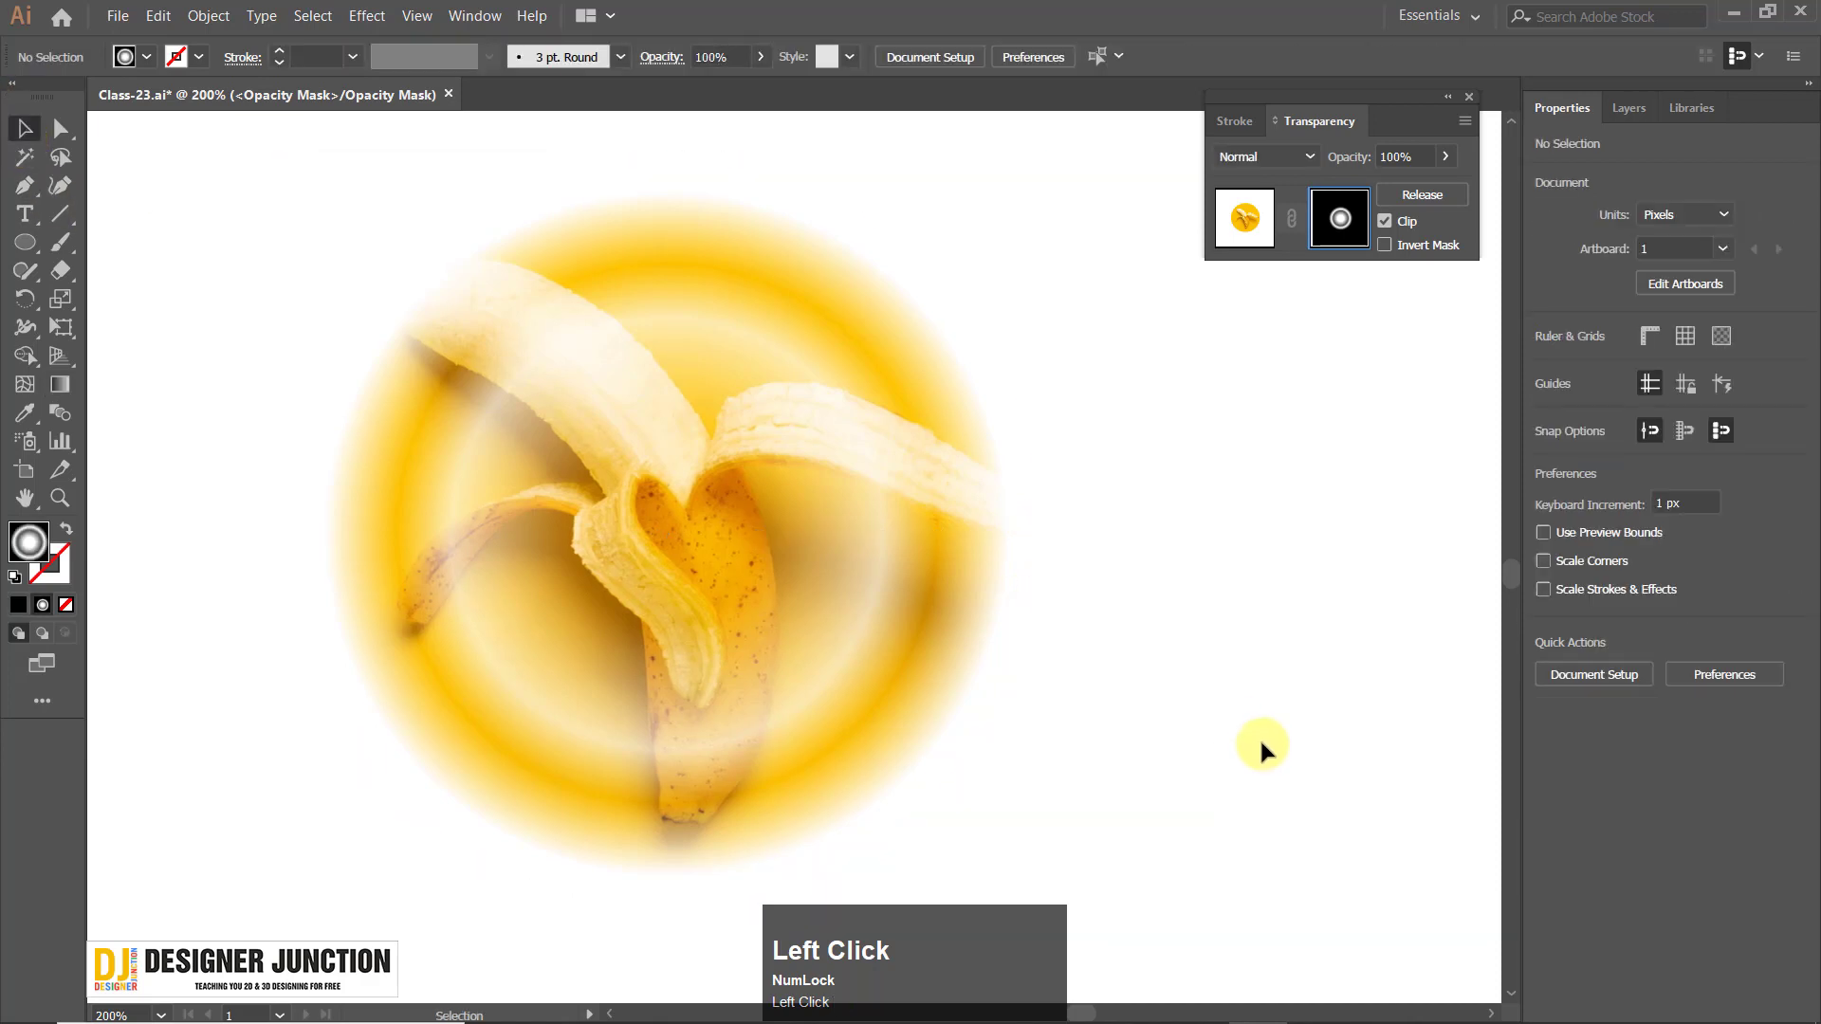
# Select the mask circle and duplicate its black gradient stop several times across the outer part of the gradient.
pyautogui.scroll(-2, 928, 590)
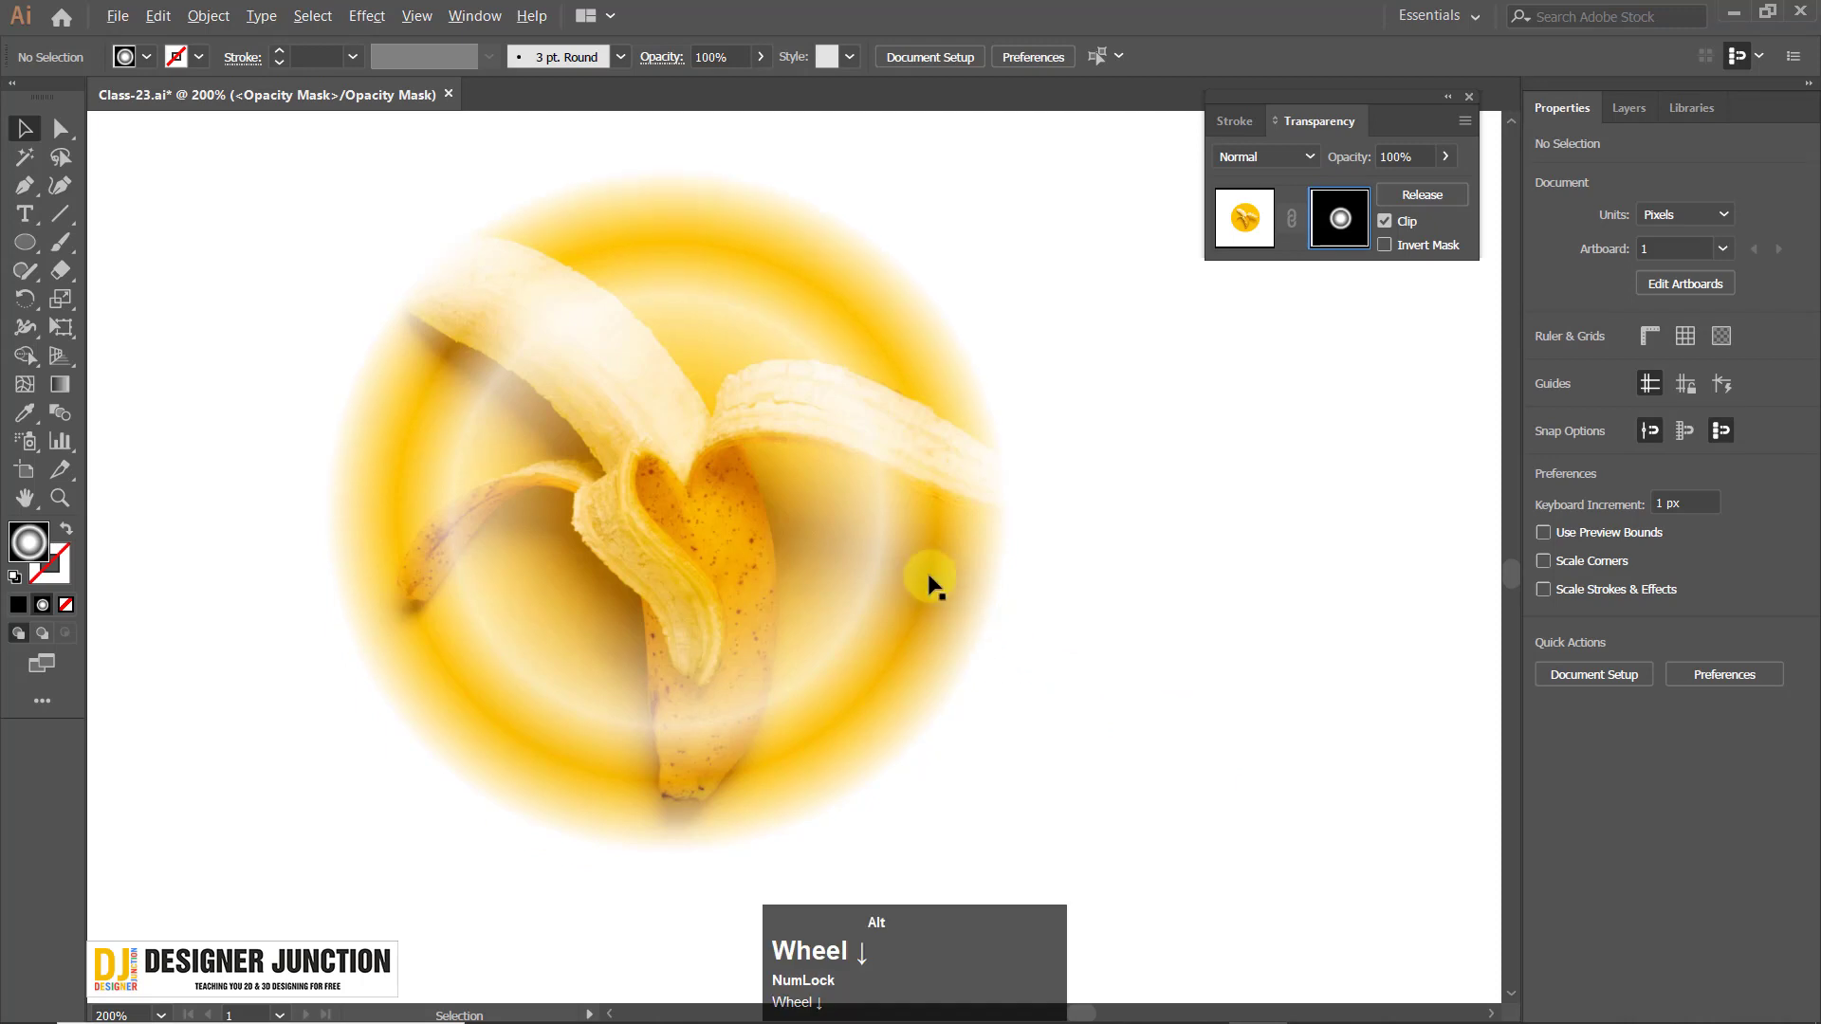
pyautogui.scroll(2, 854, 592)
pyautogui.scroll(-1, 718, 502)
pyautogui.click(721, 502)
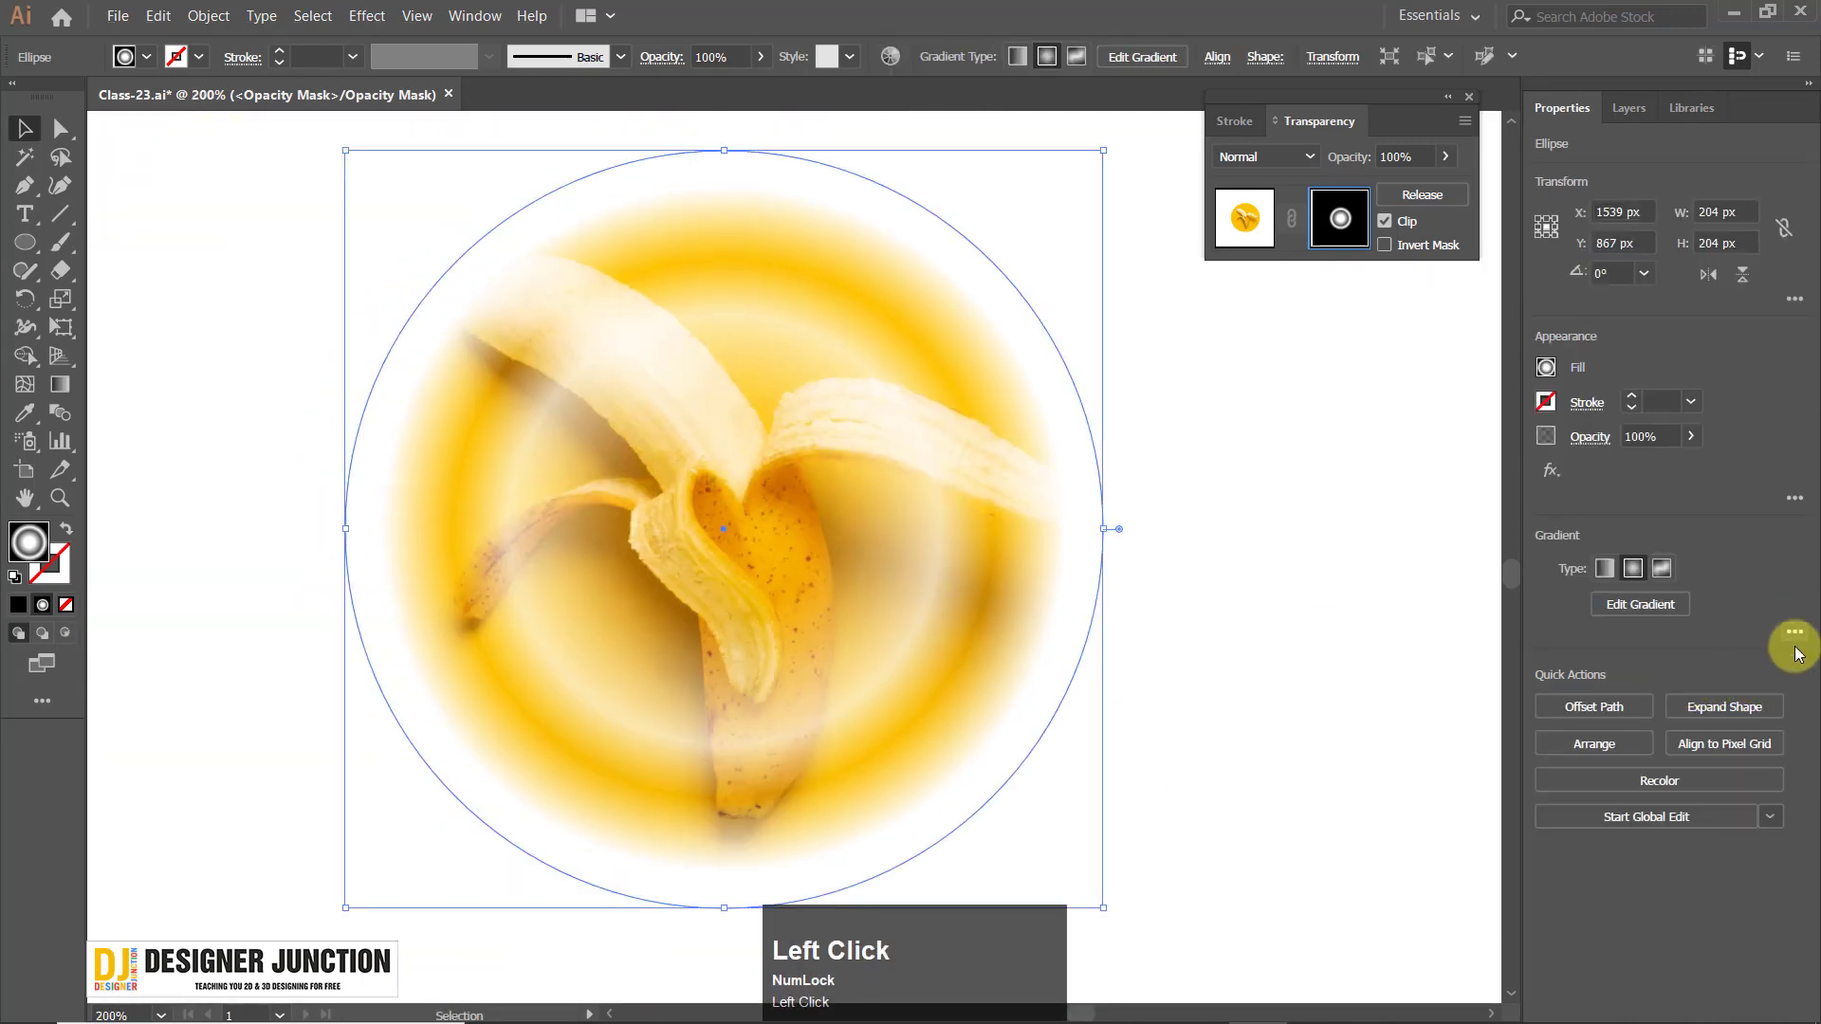
pyautogui.click(1793, 633)
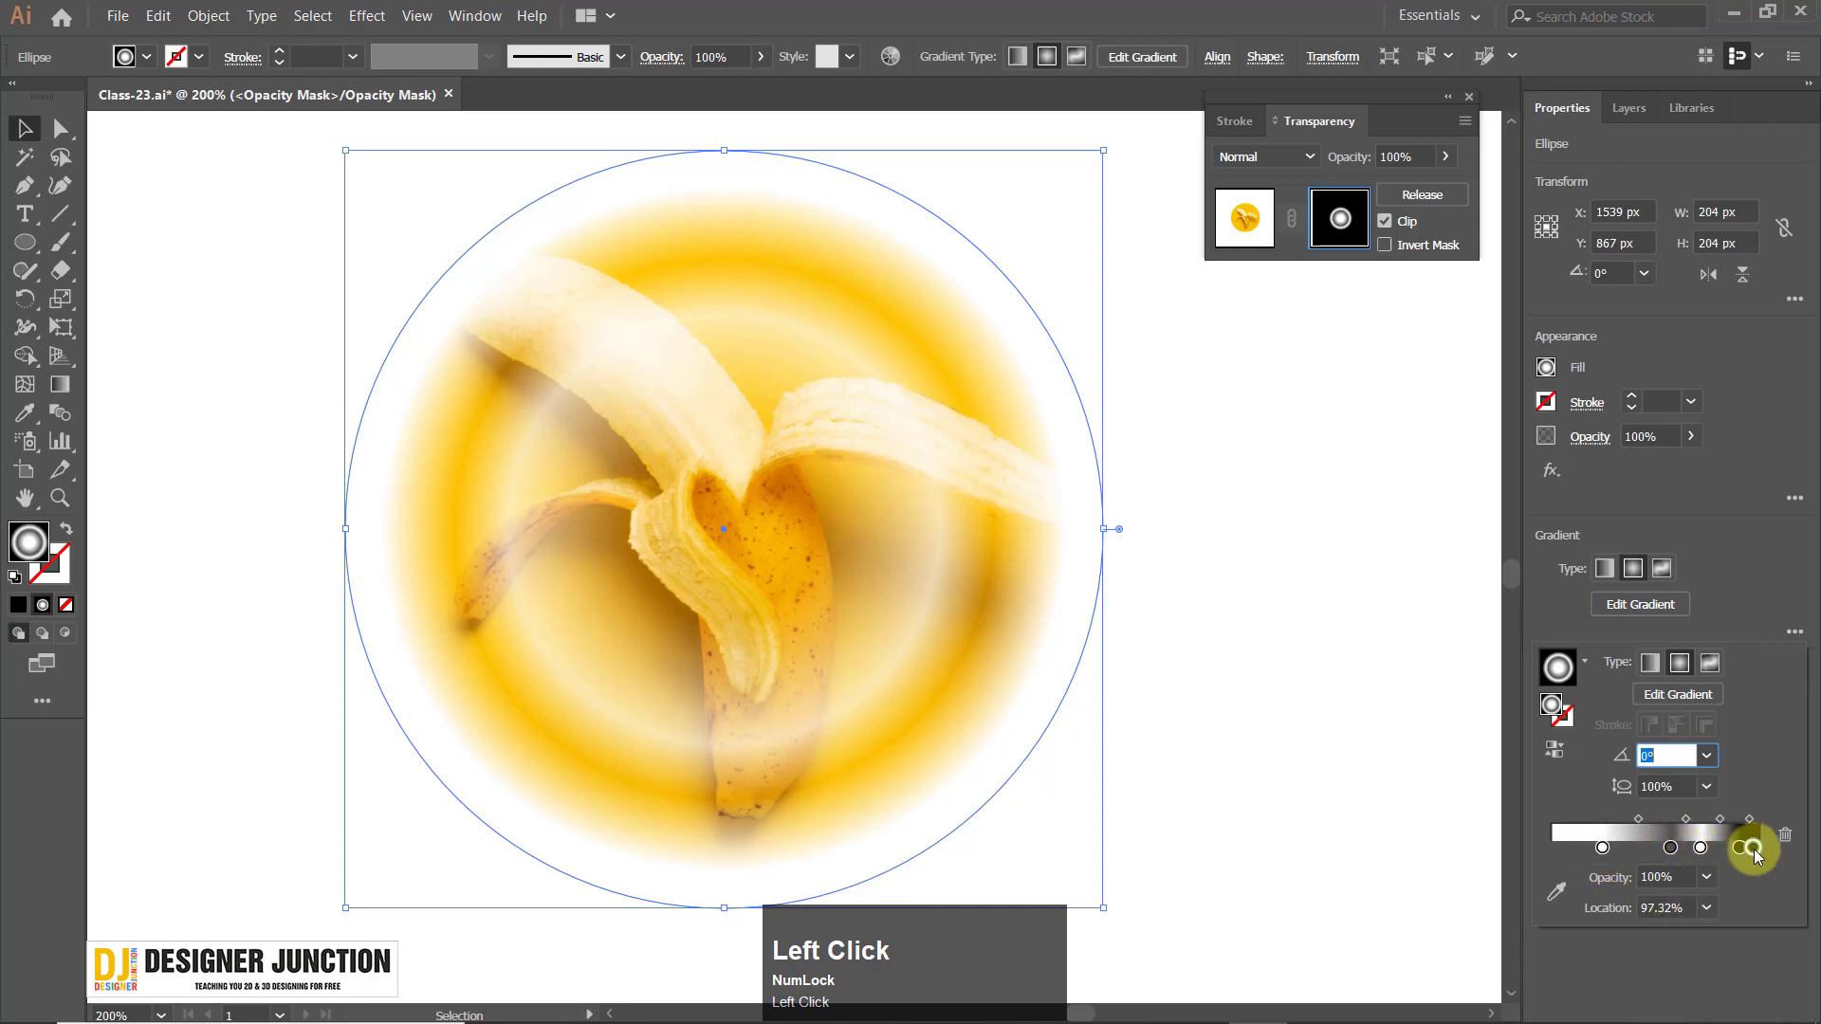
pyautogui.moveTo(1742, 855)
pyautogui.mouseDown()
pyautogui.moveTo(1698, 849)
pyautogui.moveTo(1742, 854)
pyautogui.mouseUp()
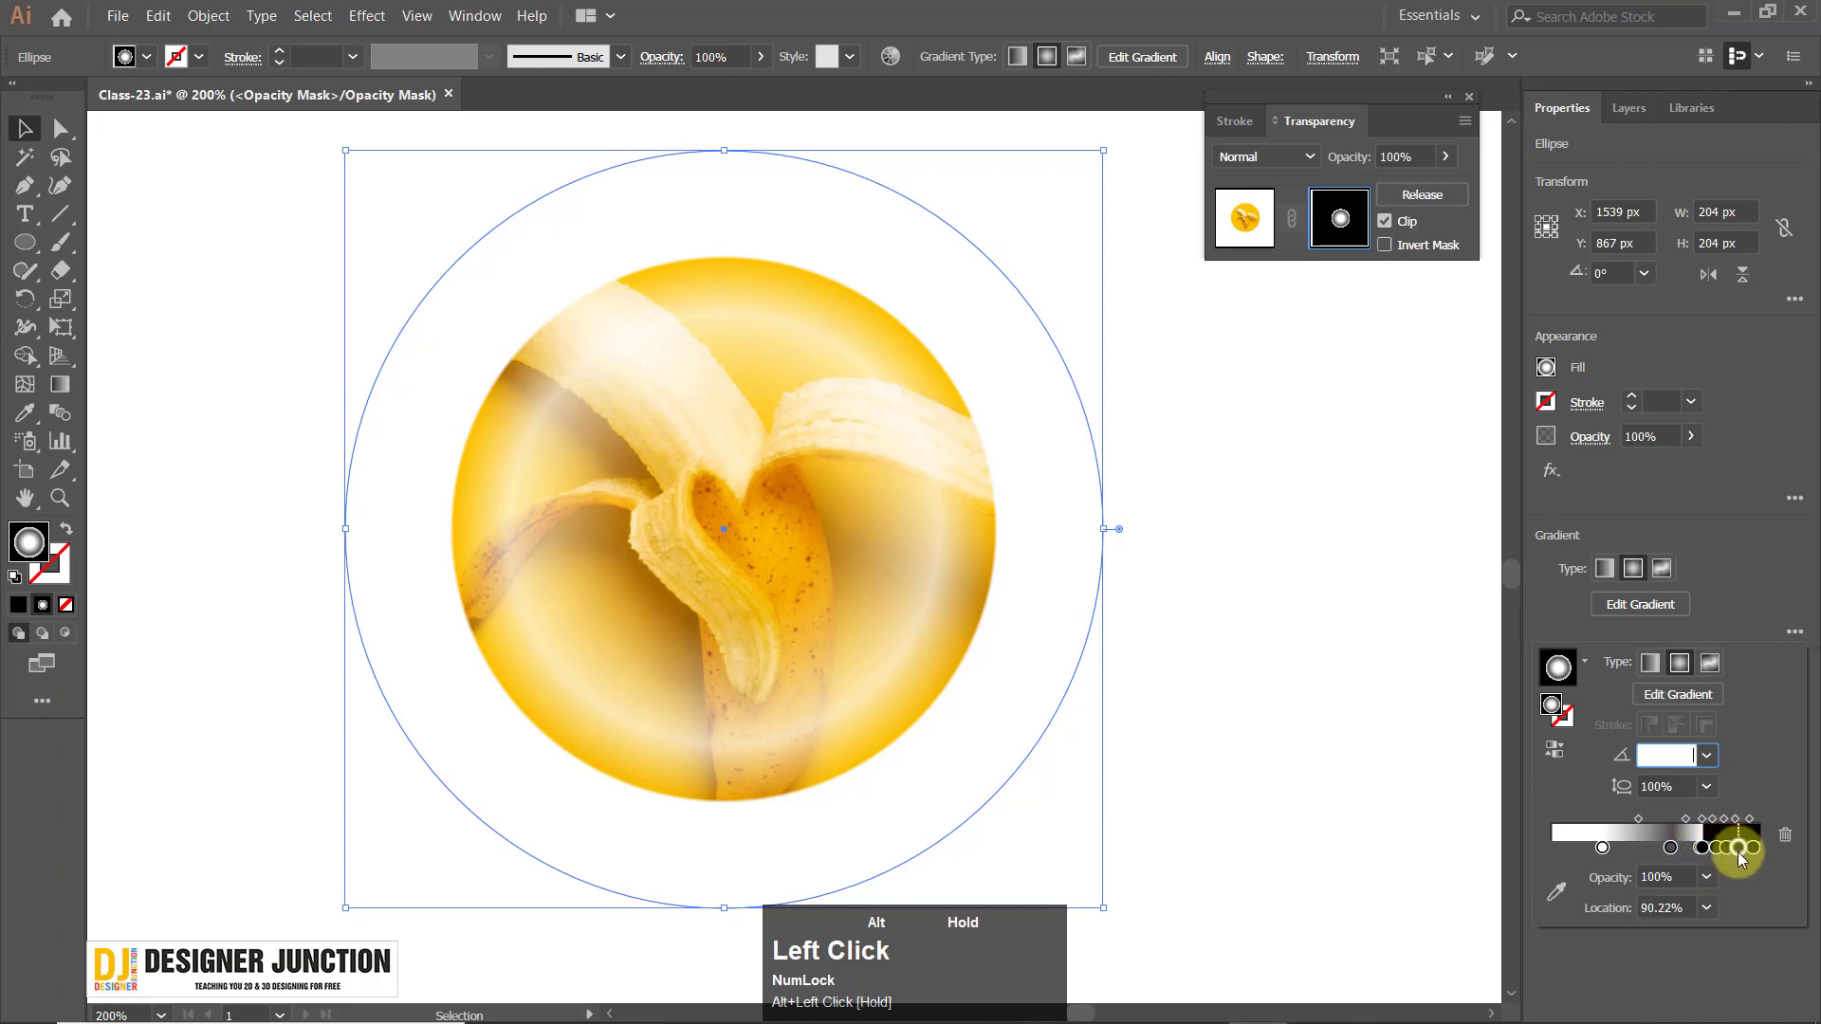
pyautogui.click(1739, 847)
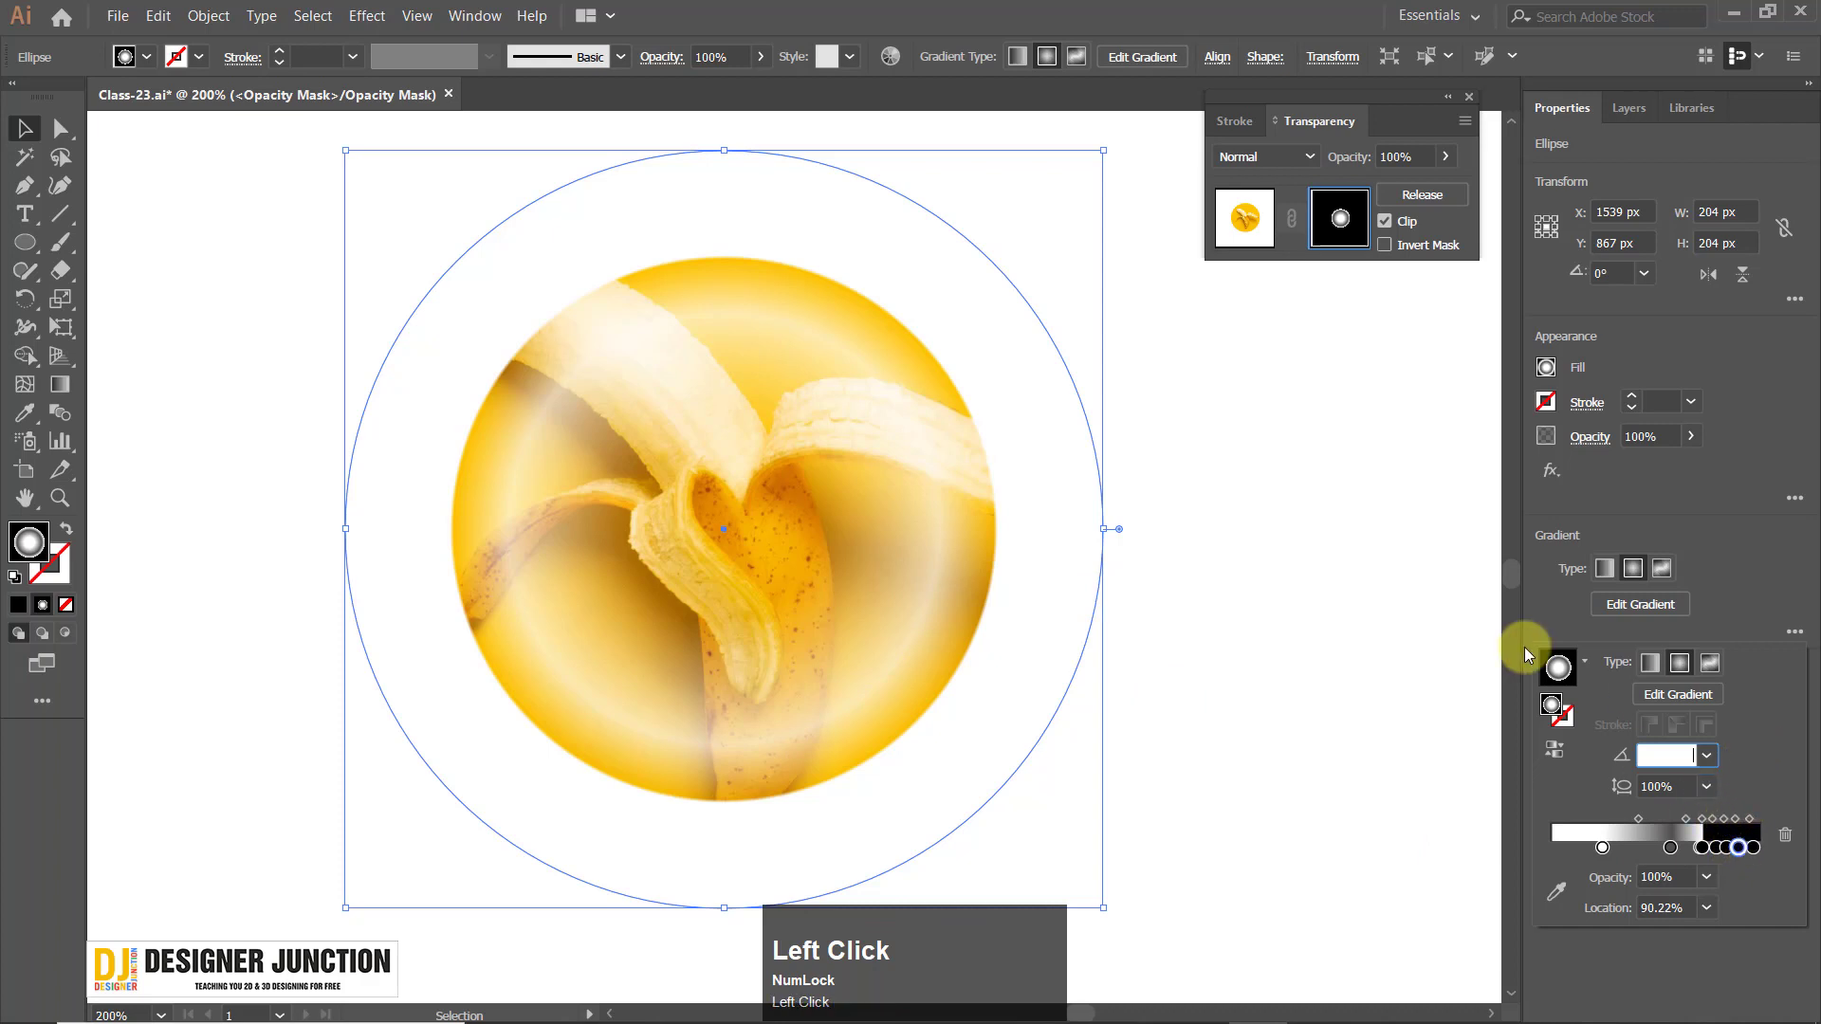
# Spread the duplicated gradient stops along the mask circle's radius, bringing the inner dark ones closer to the center.
pyautogui.click(1628, 604)
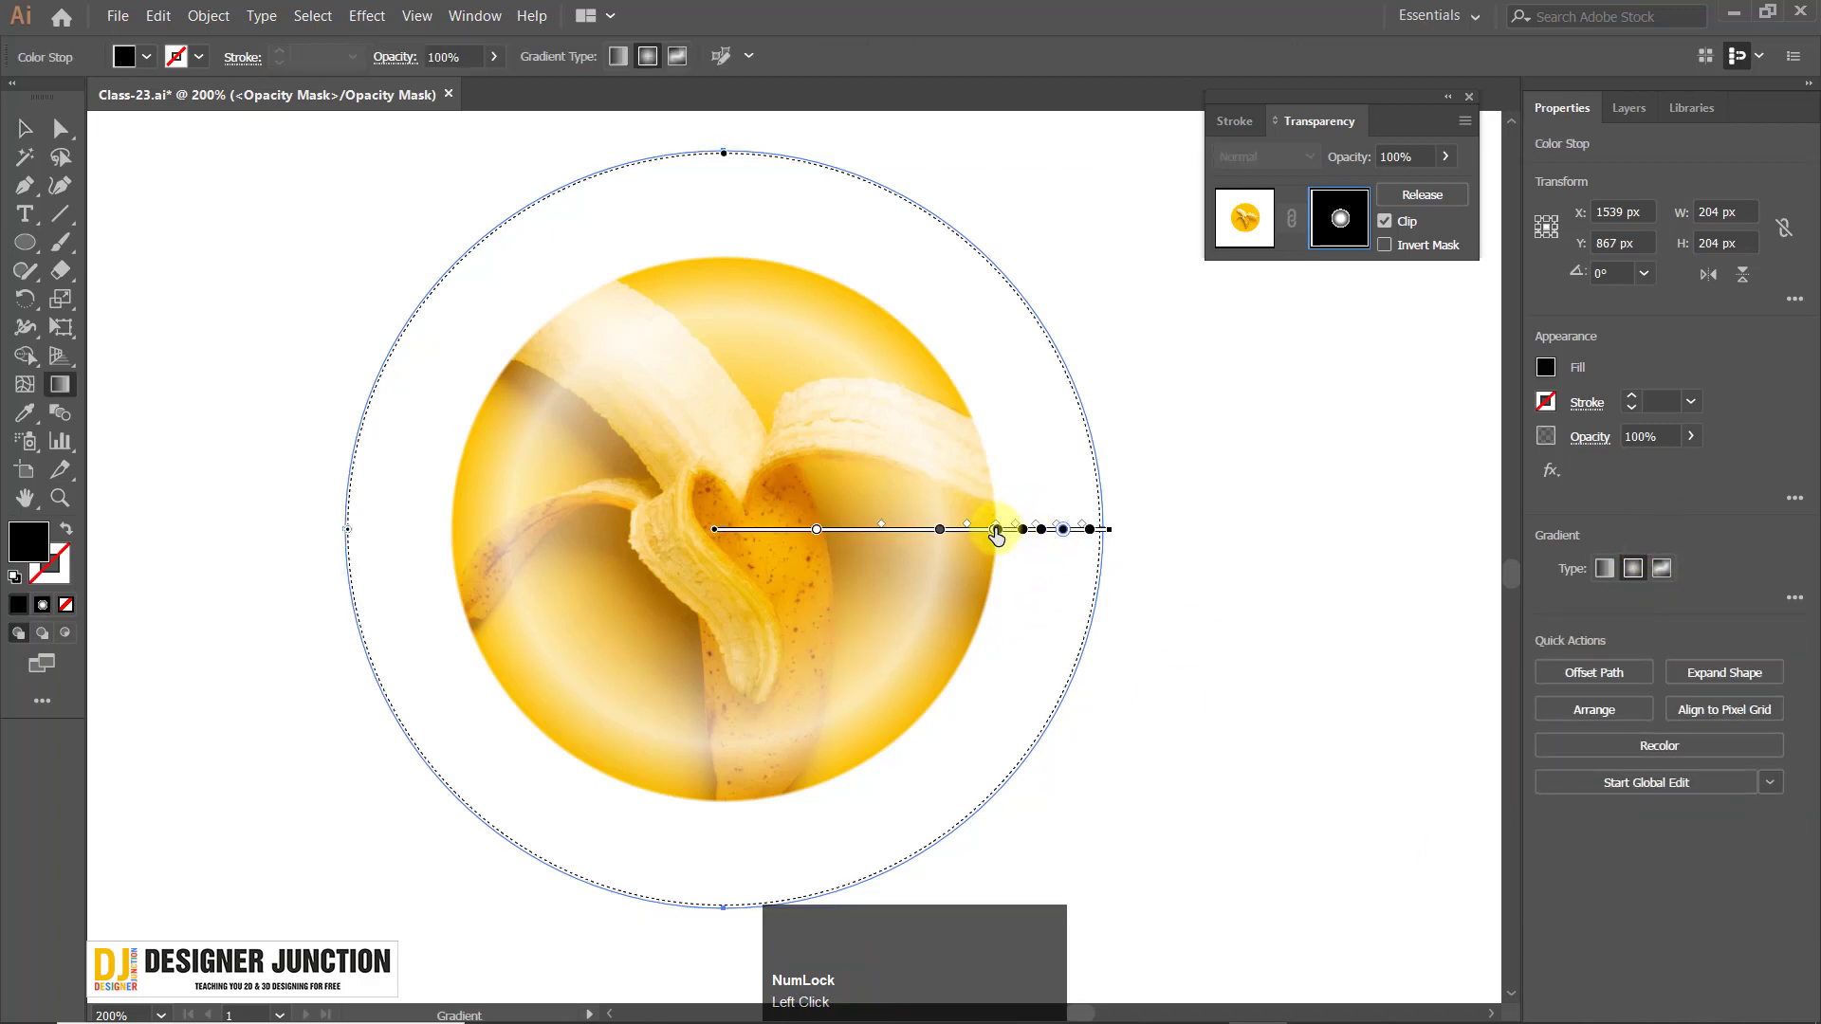
pyautogui.moveTo(996, 530); pyautogui.dragTo(922, 538)
pyautogui.moveTo(958, 537); pyautogui.dragTo(1005, 532)
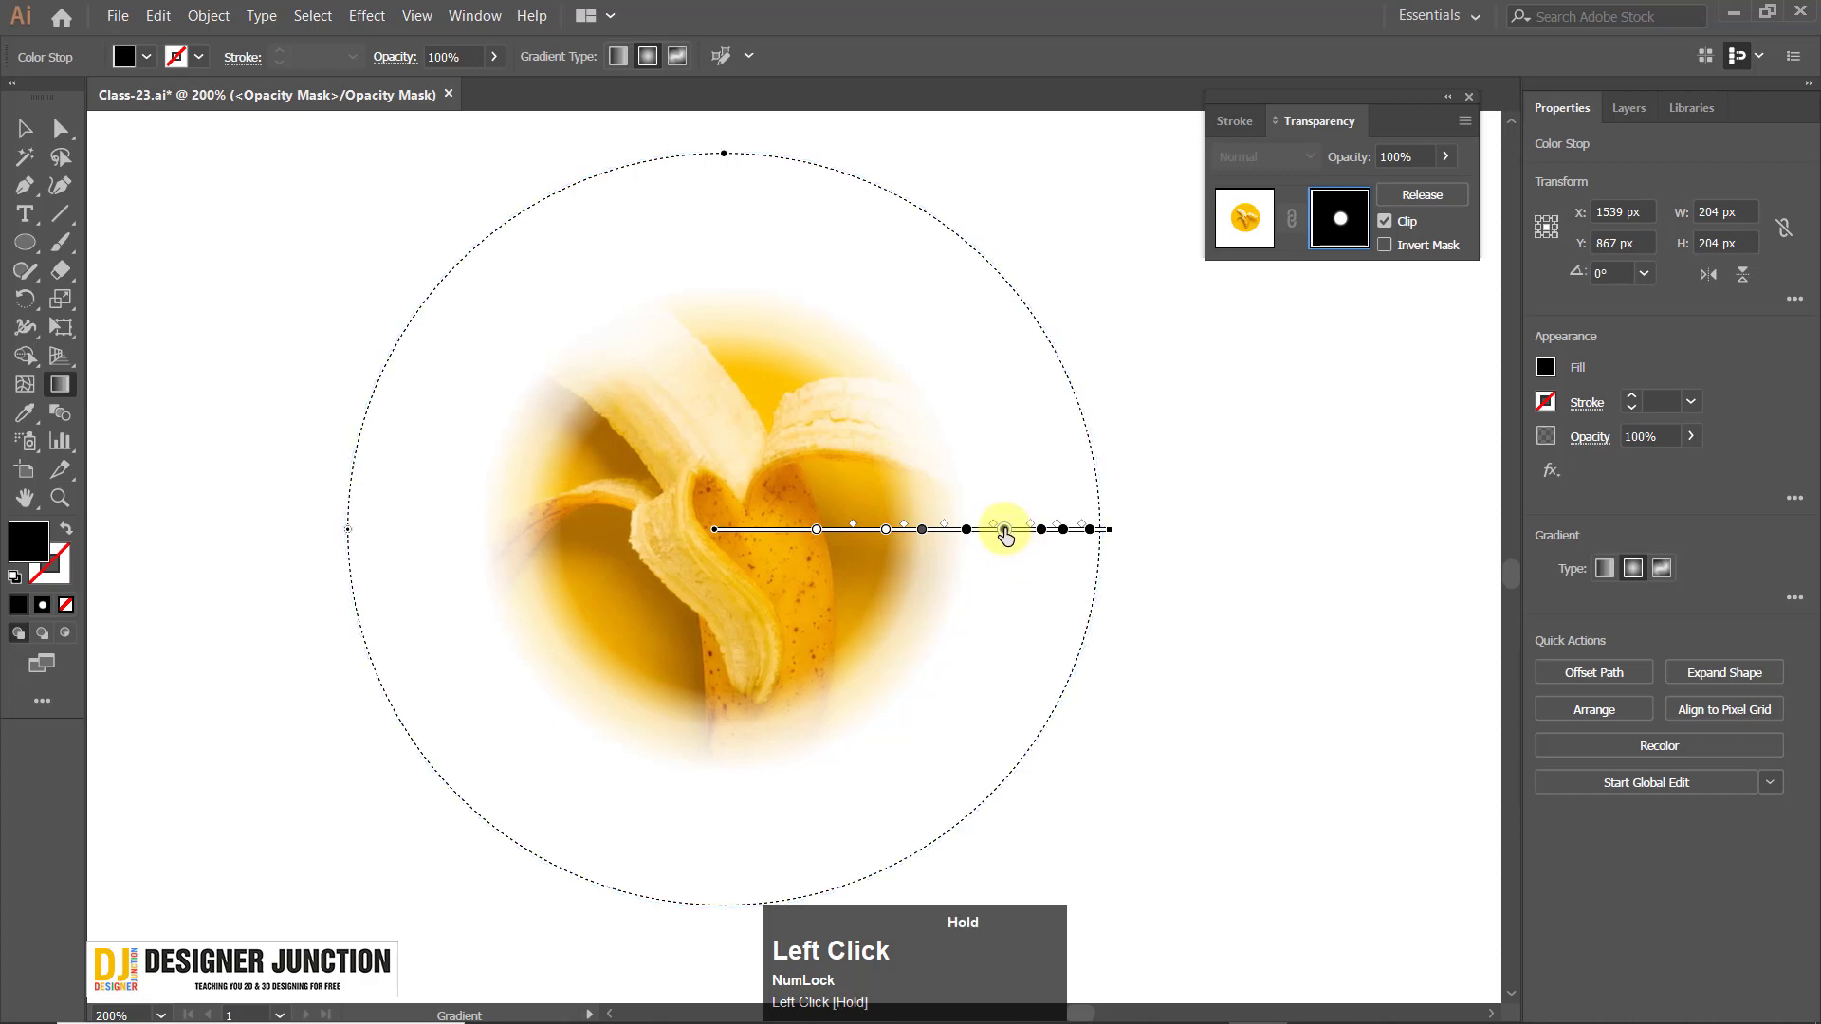
# Change the mask circle's gradient stops at 74.62% and 90.22% from black to white.
pyautogui.doubleClick(1005, 529)
pyautogui.click(732, 600)
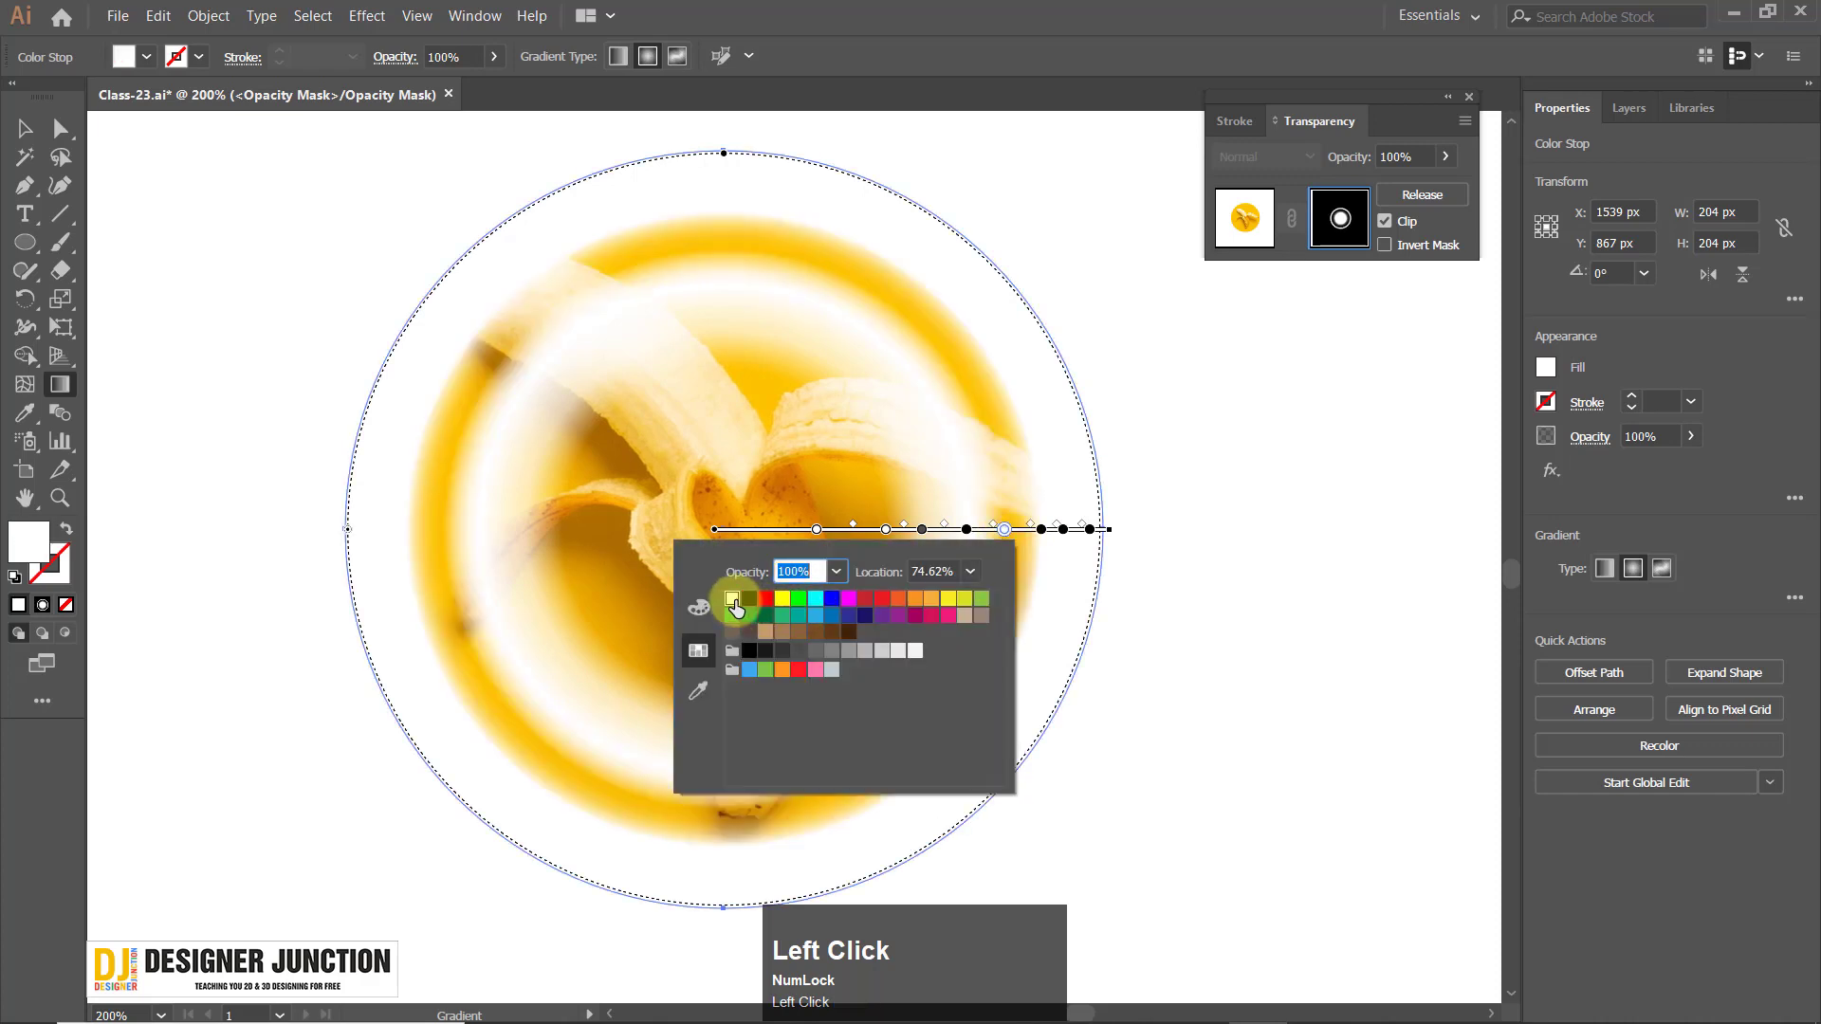
pyautogui.click(1051, 533)
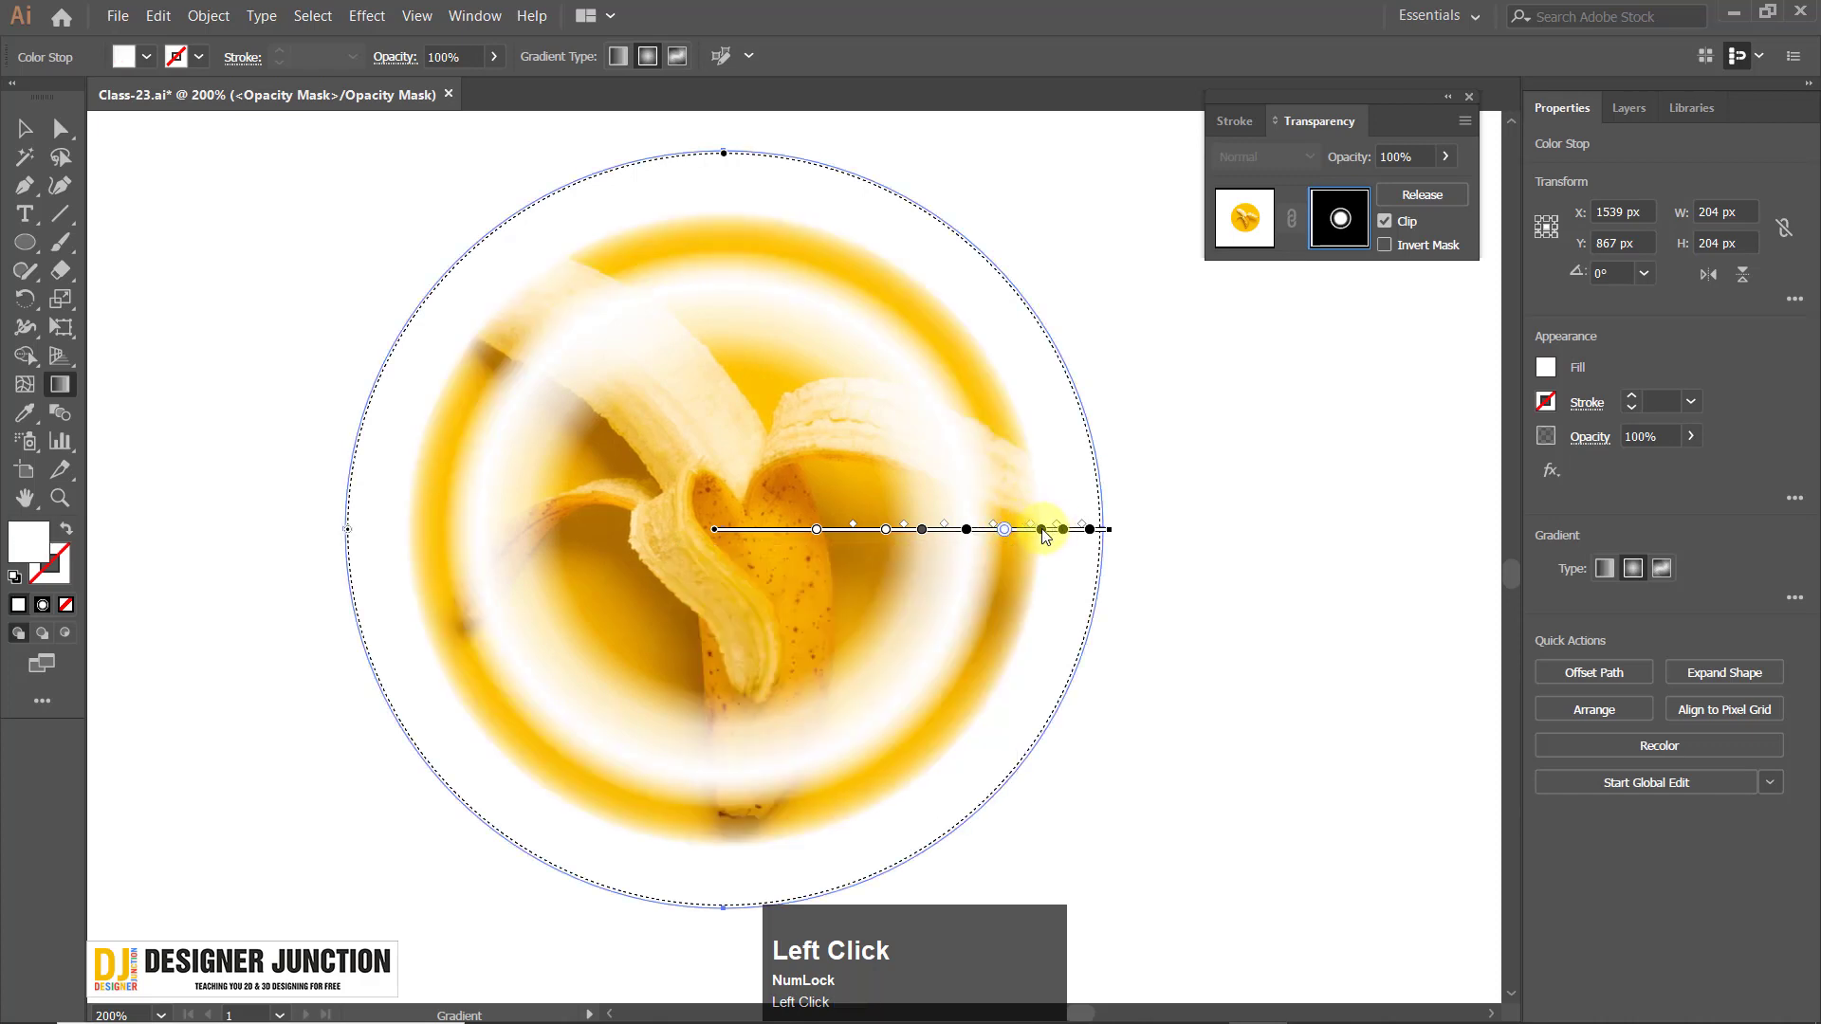
pyautogui.doubleClick(1051, 533)
pyautogui.click(1064, 531)
pyautogui.doubleClick(1063, 531)
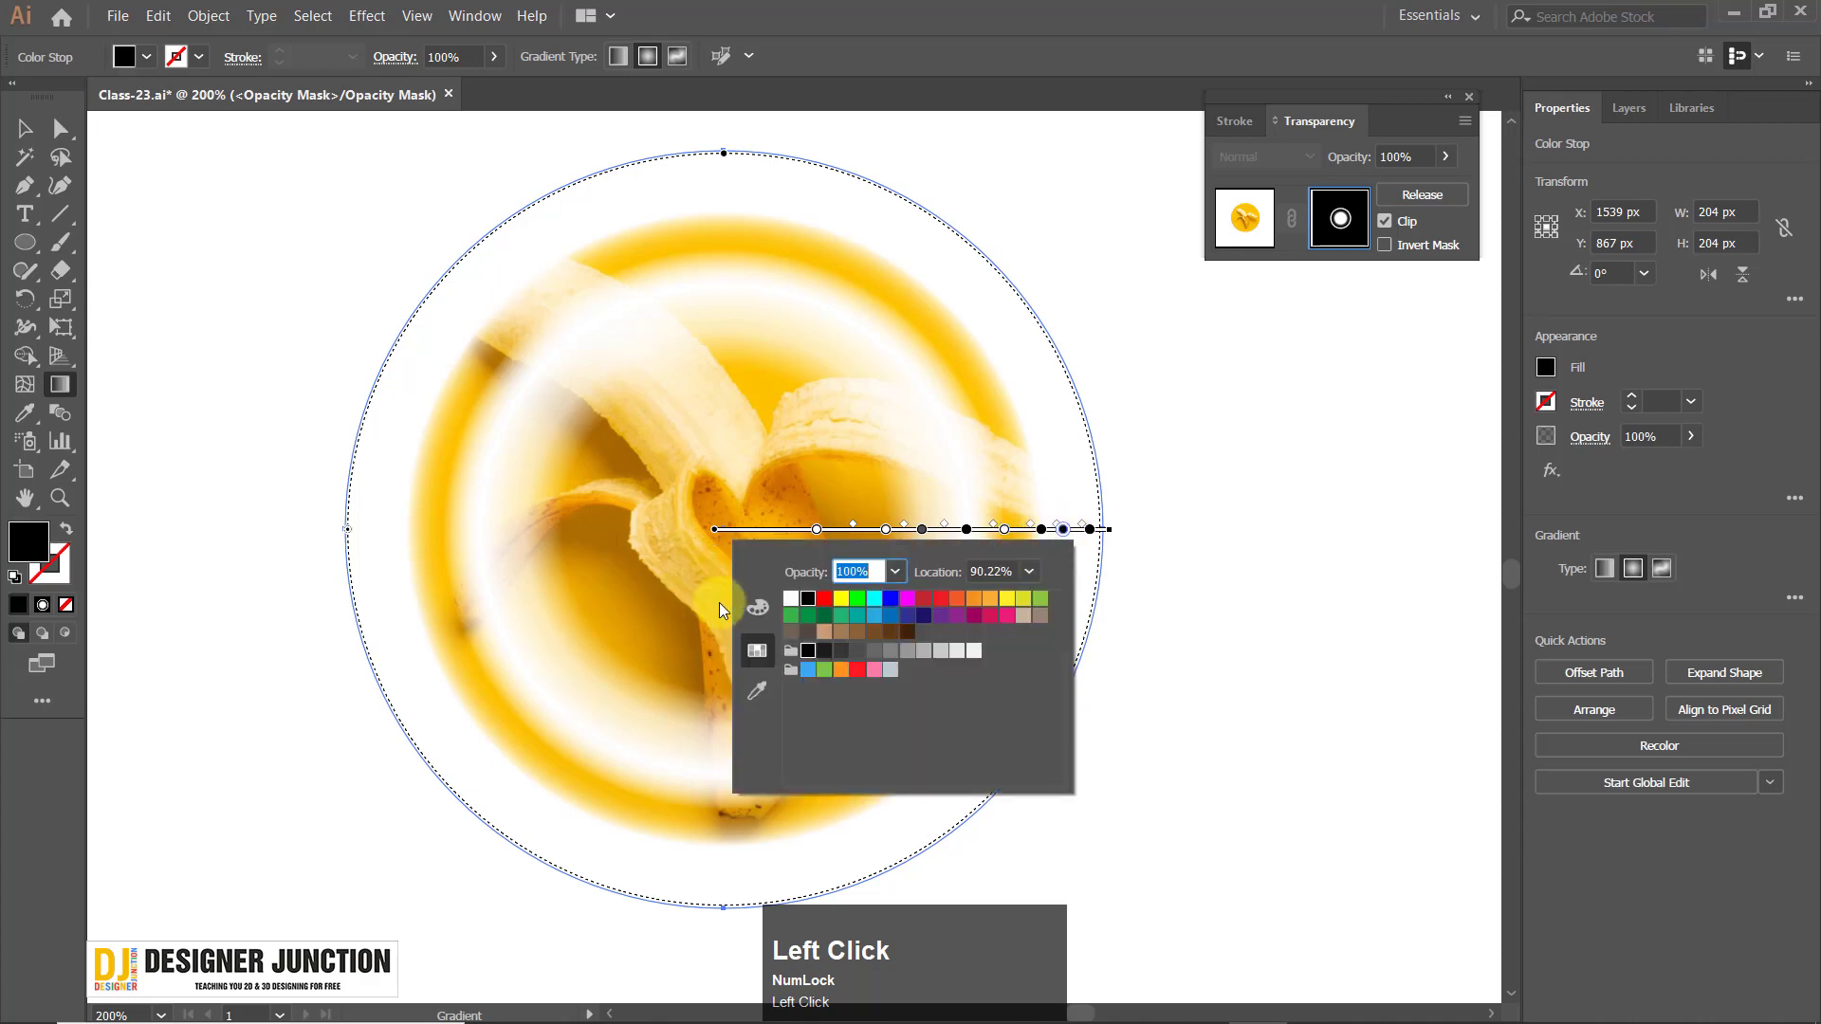
pyautogui.click(789, 600)
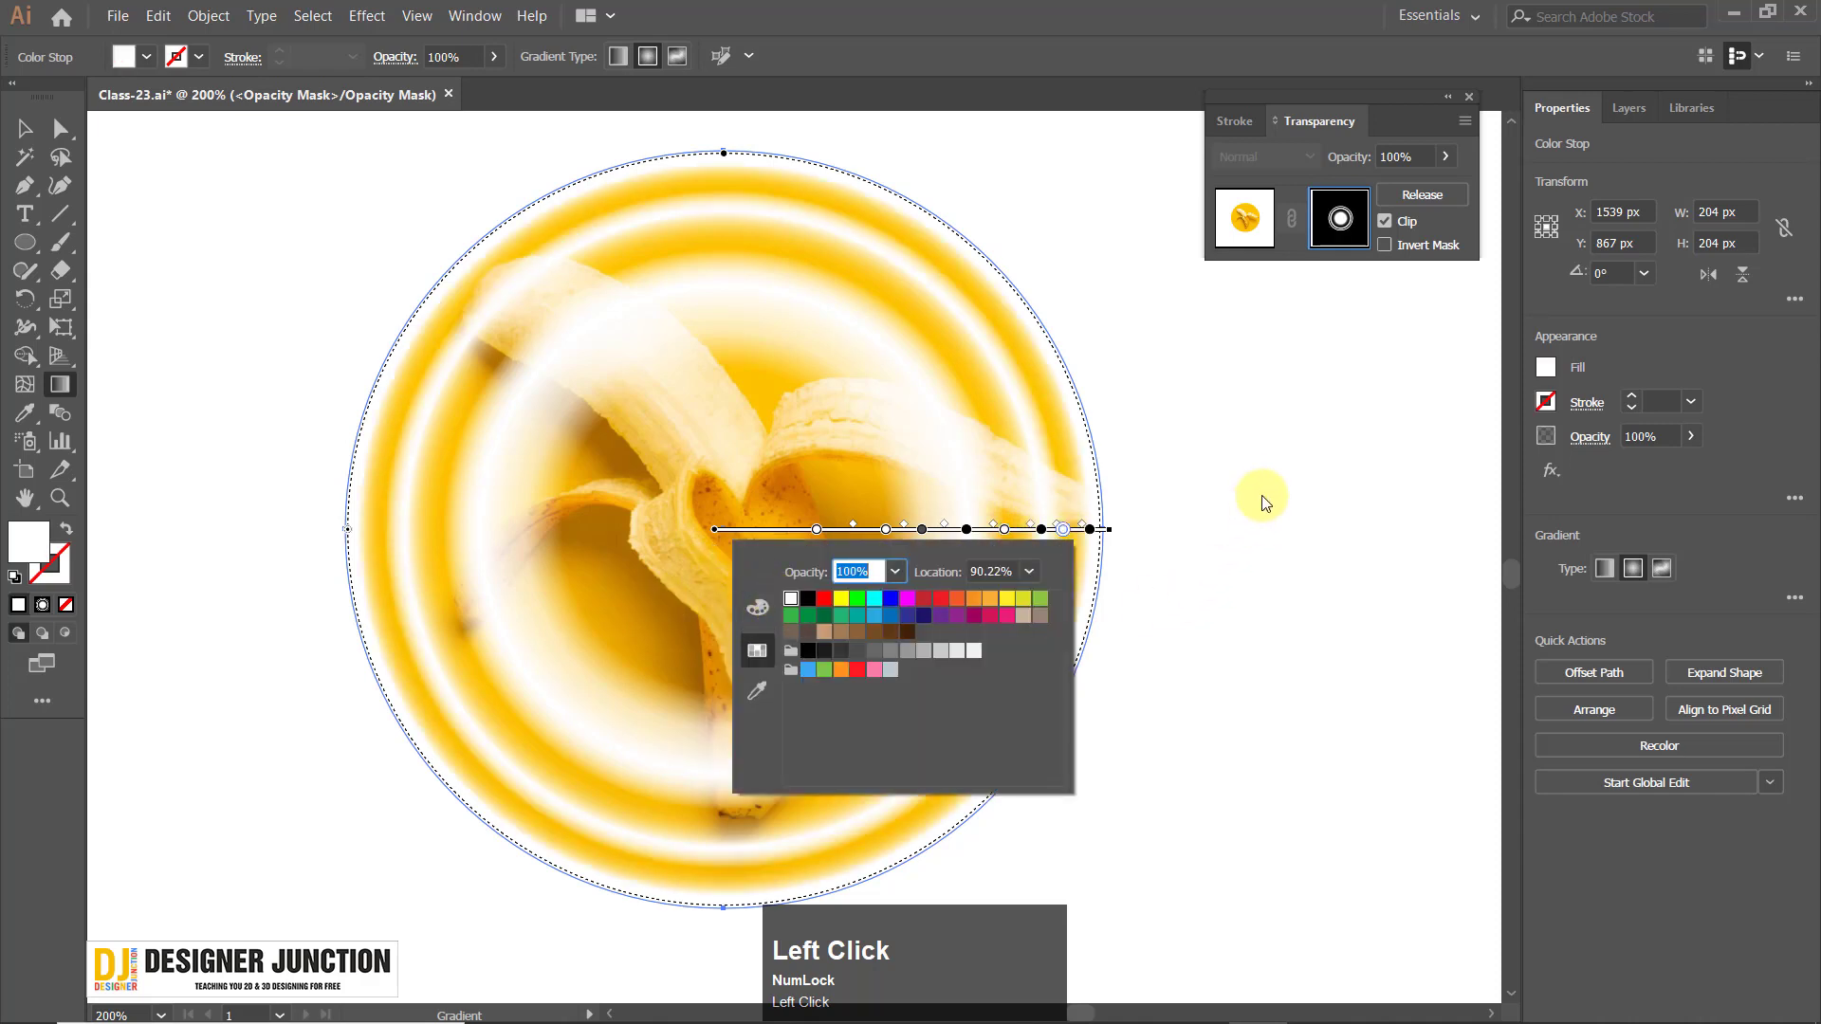
# Bring the two middle dark stops of the mask gradient closer together and nudge the white stops on either side inward.
pyautogui.click(920, 535)
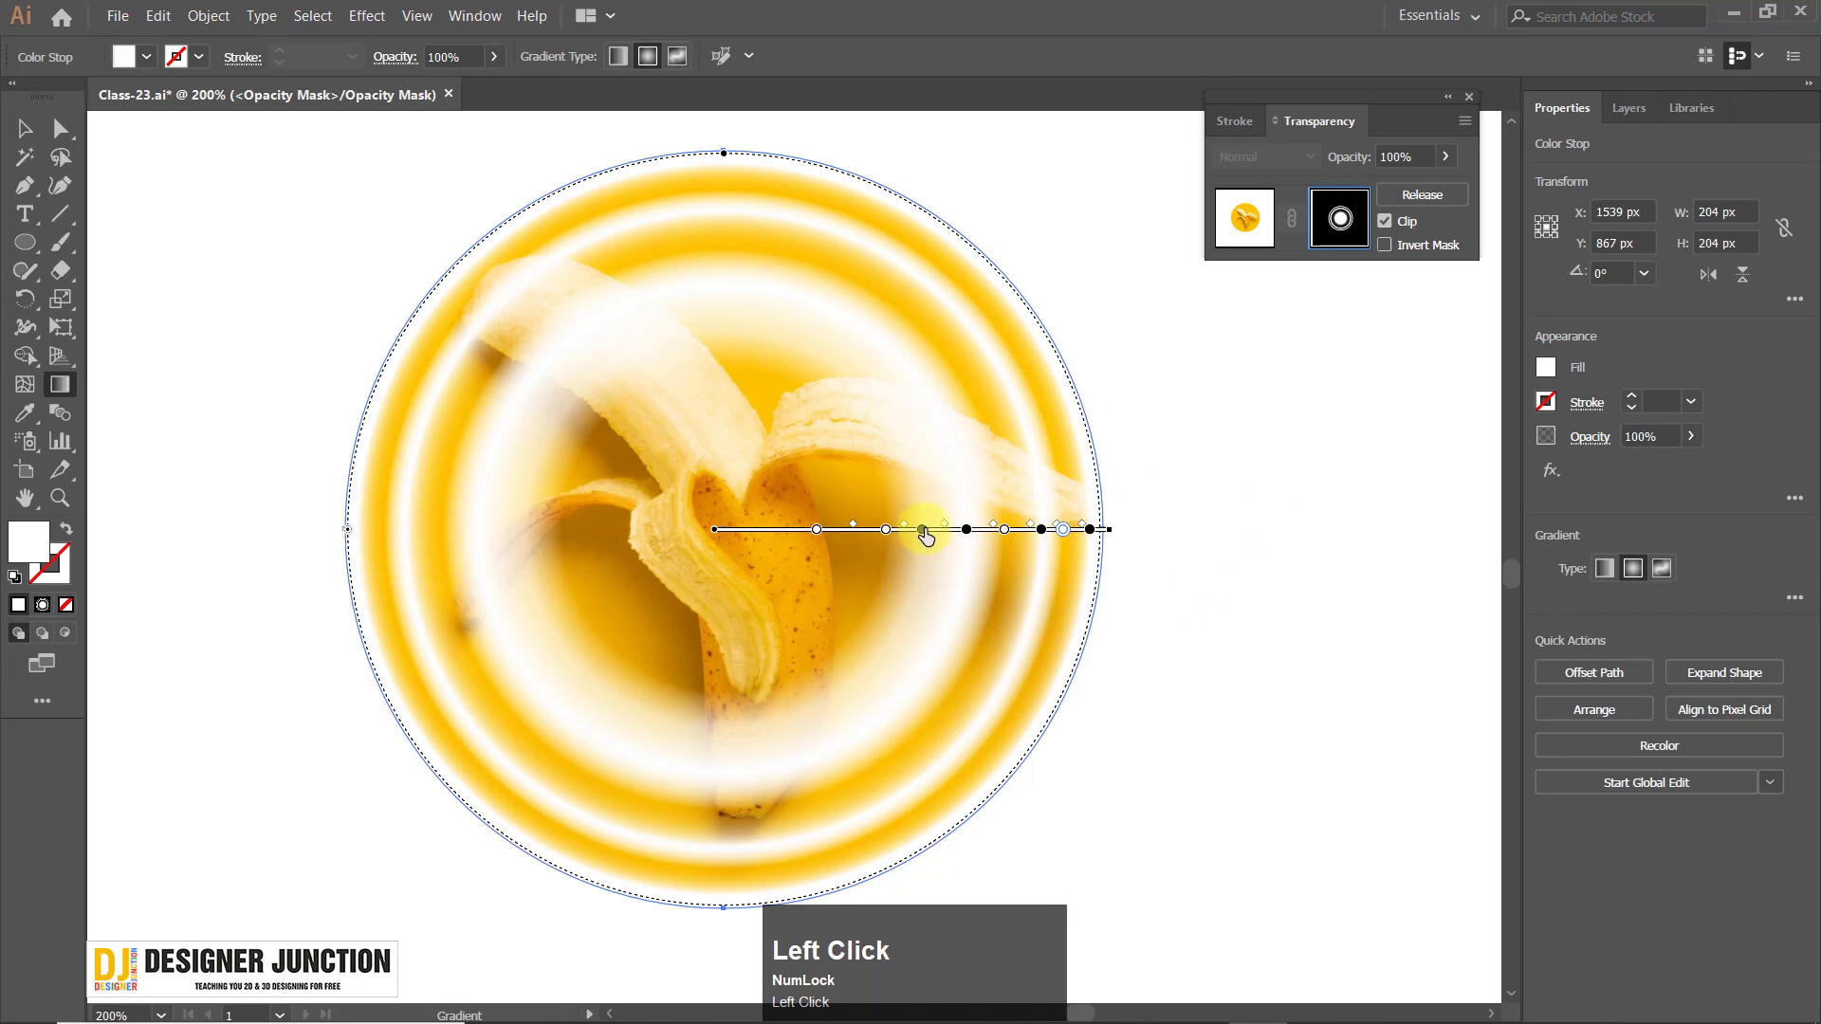
pyautogui.moveTo(925, 537); pyautogui.dragTo(999, 533)
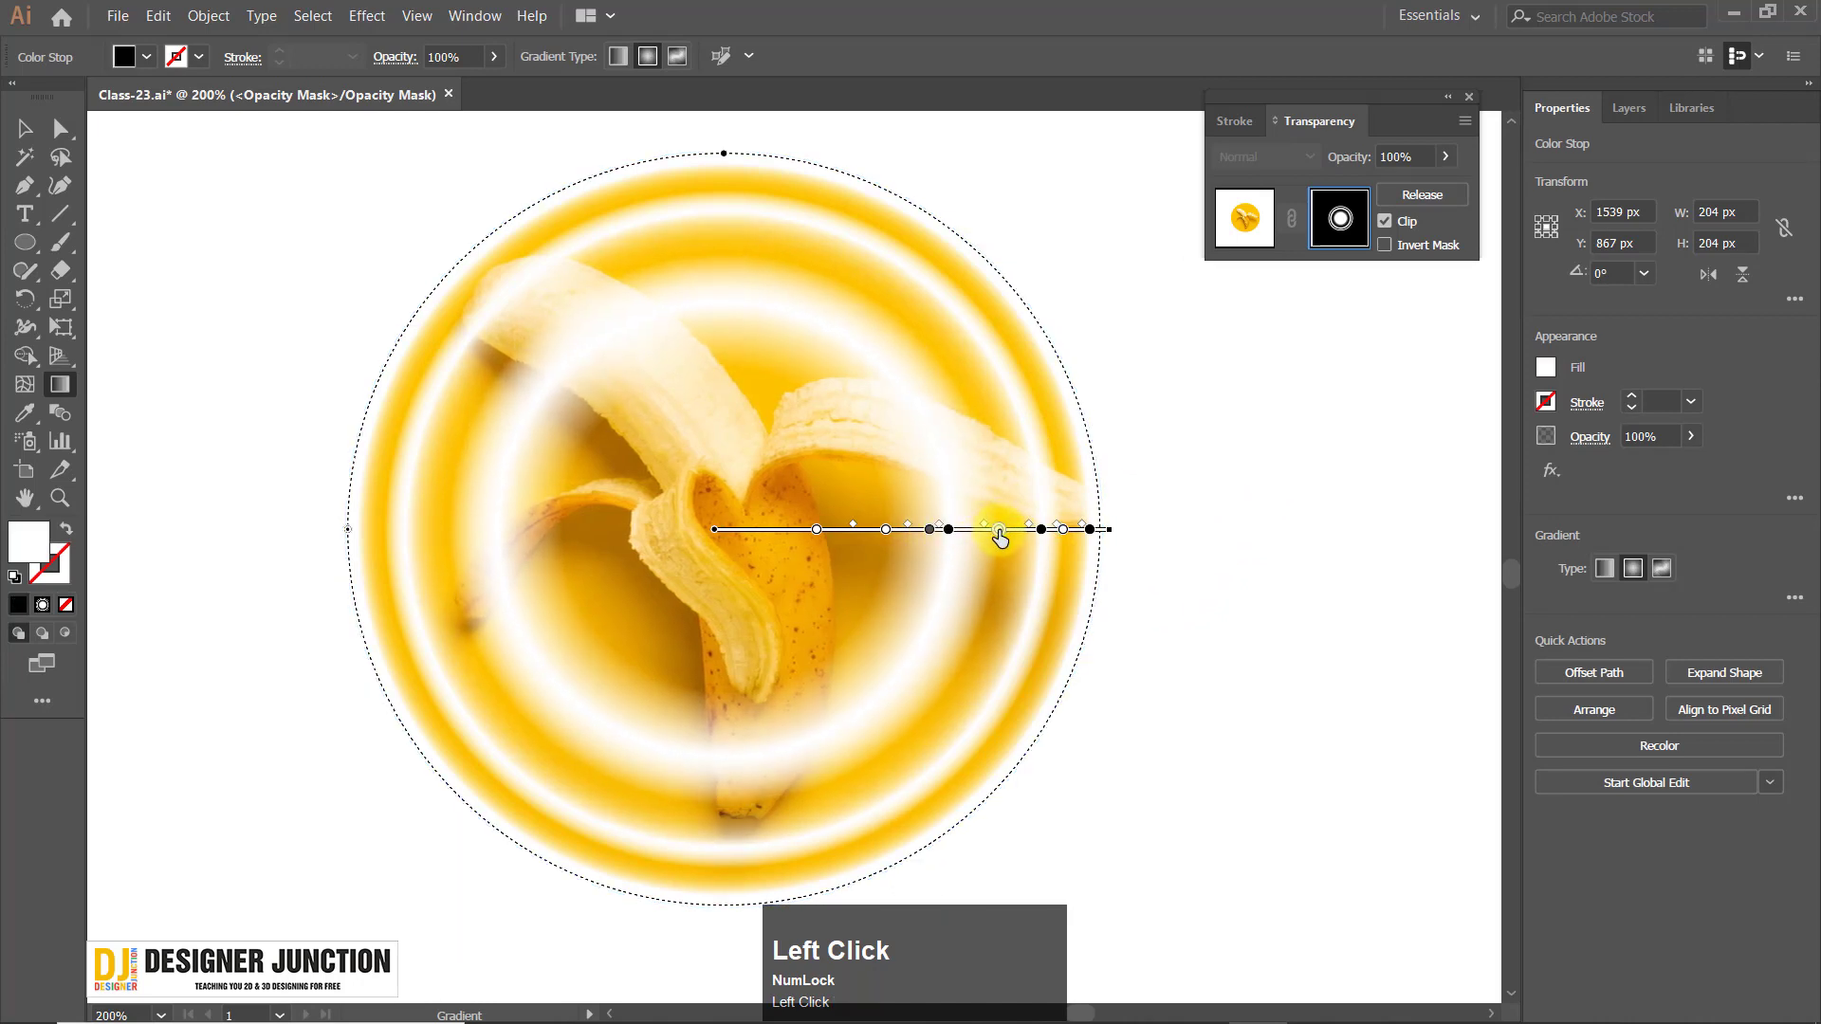
pyautogui.moveTo(886, 541); pyautogui.dragTo(873, 544)
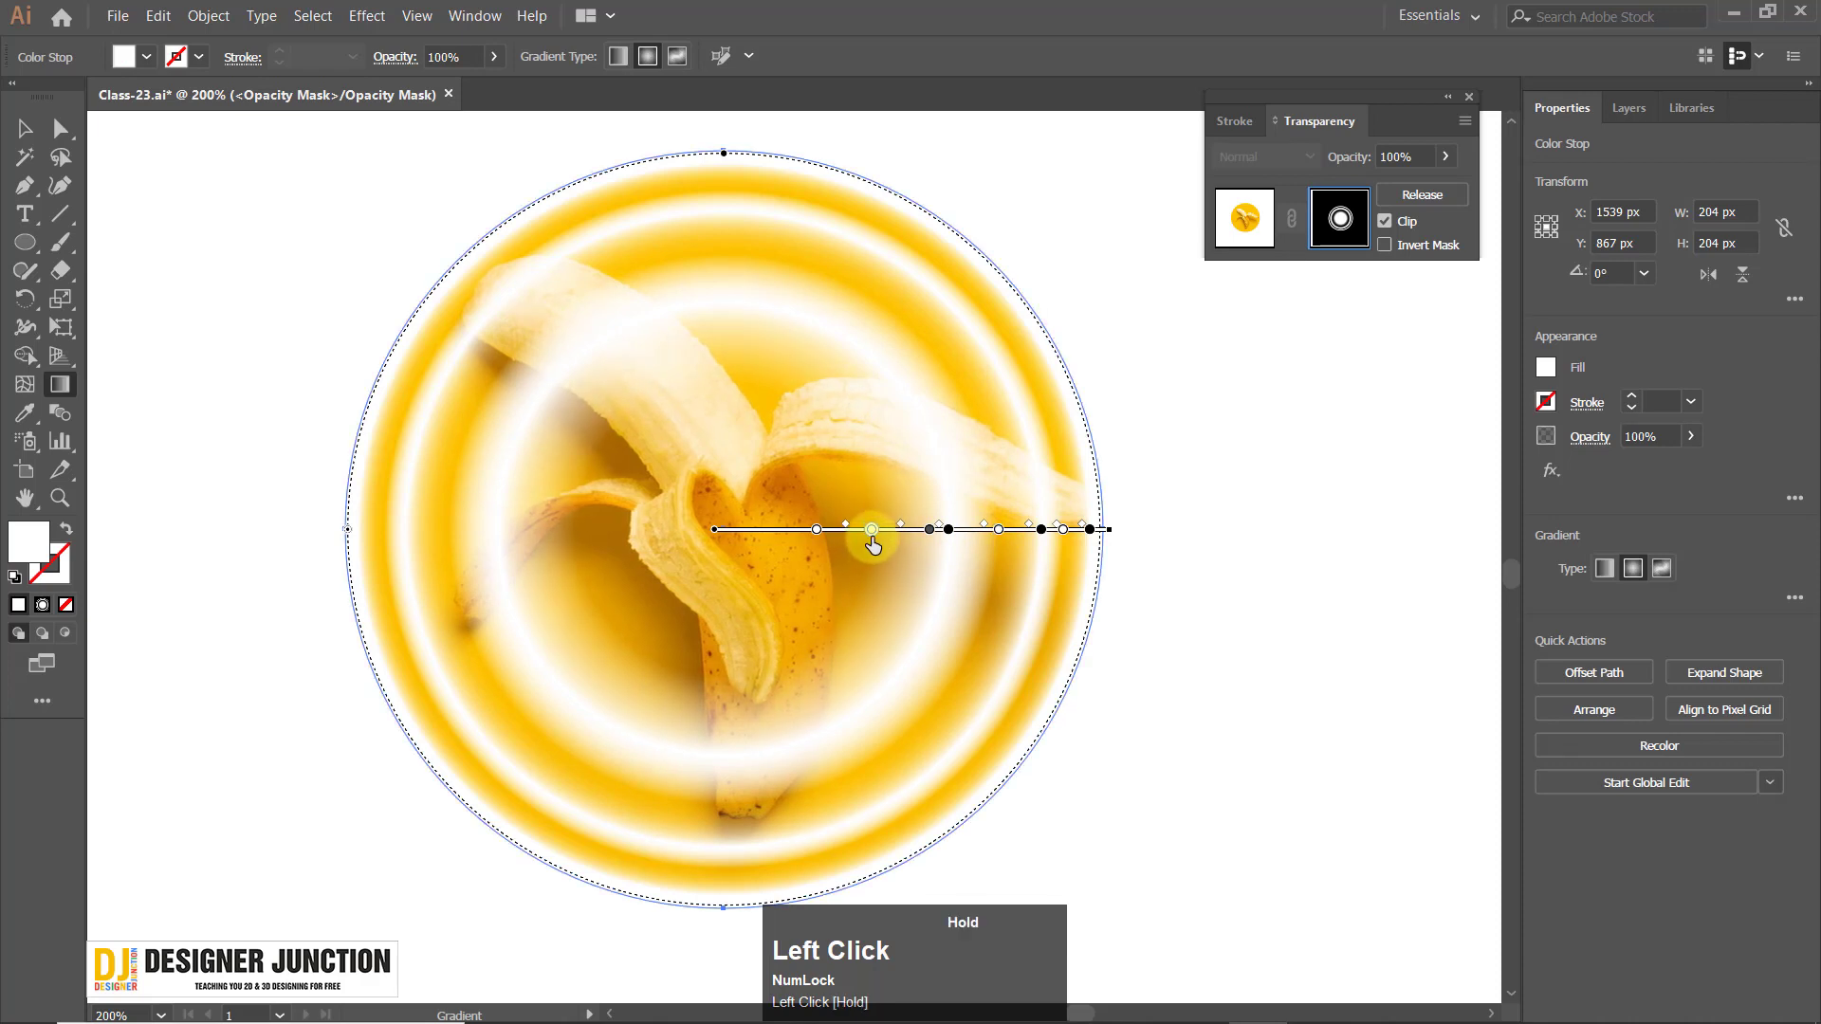
# Try black on the innermost gradient stop at 24.68%, and return it to white.
pyautogui.doubleClick(817, 532)
pyautogui.click(561, 599)
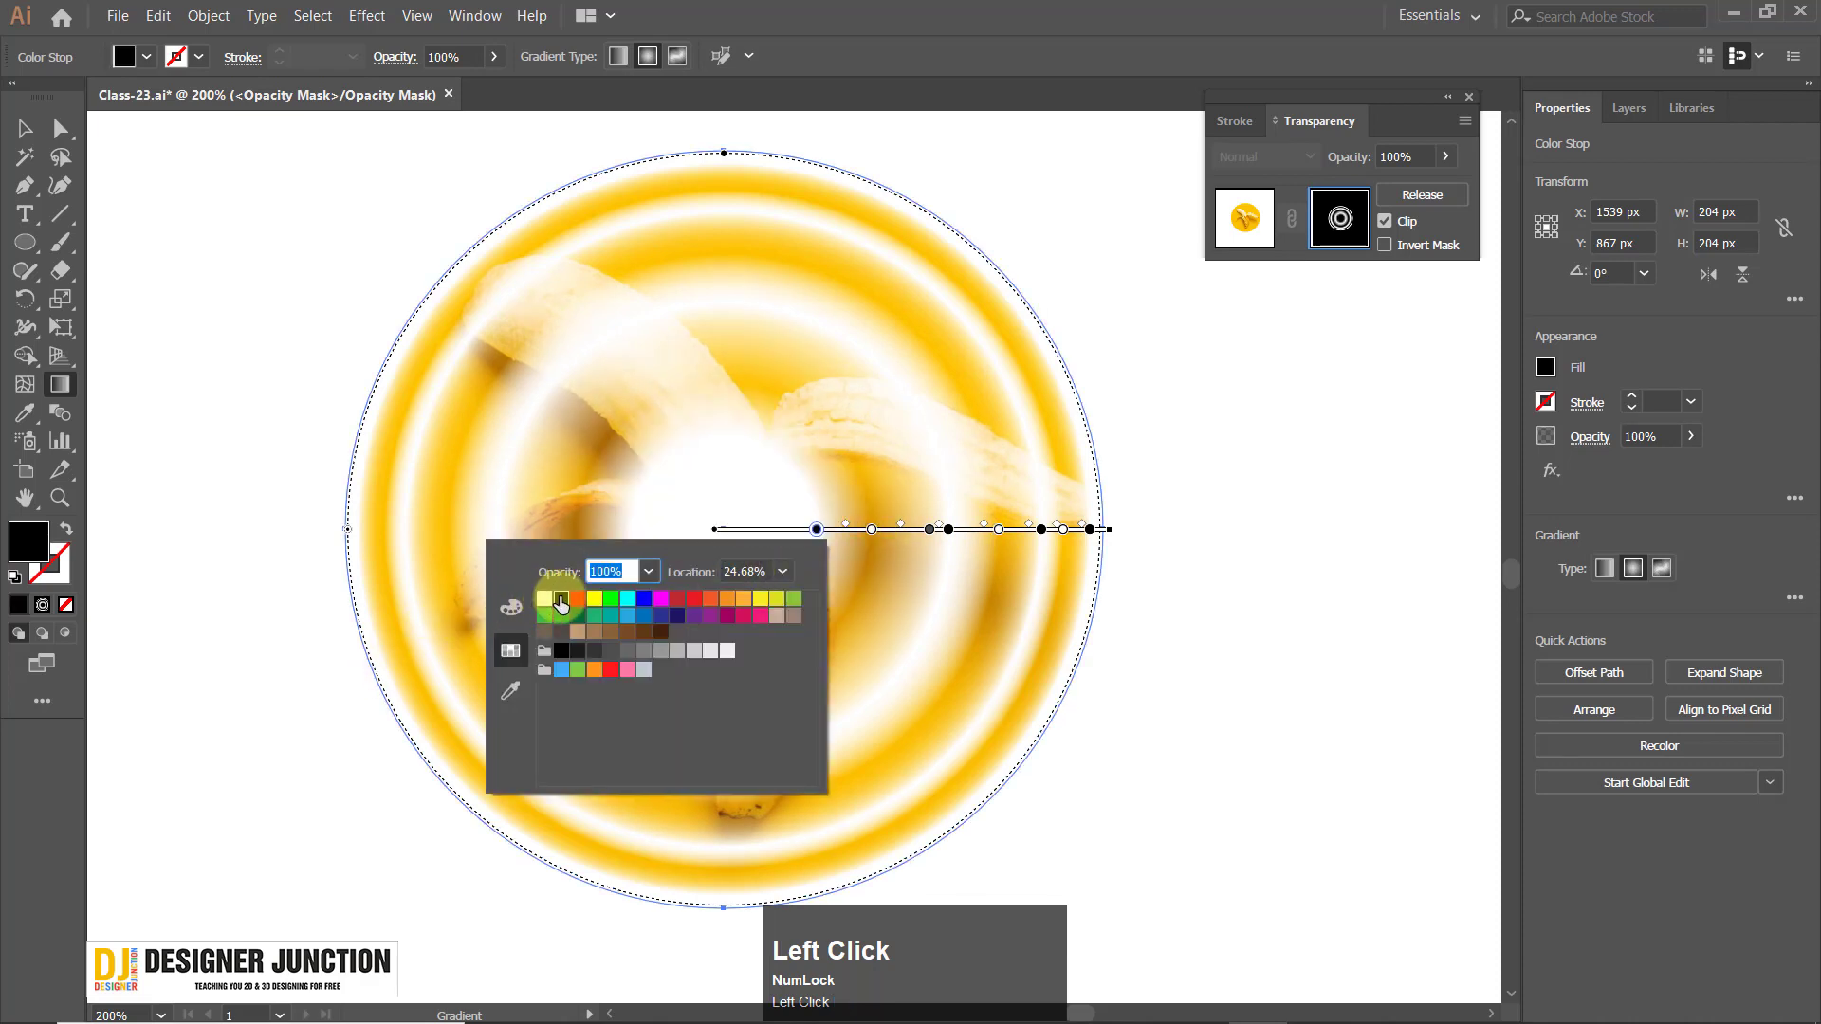
pyautogui.click(544, 598)
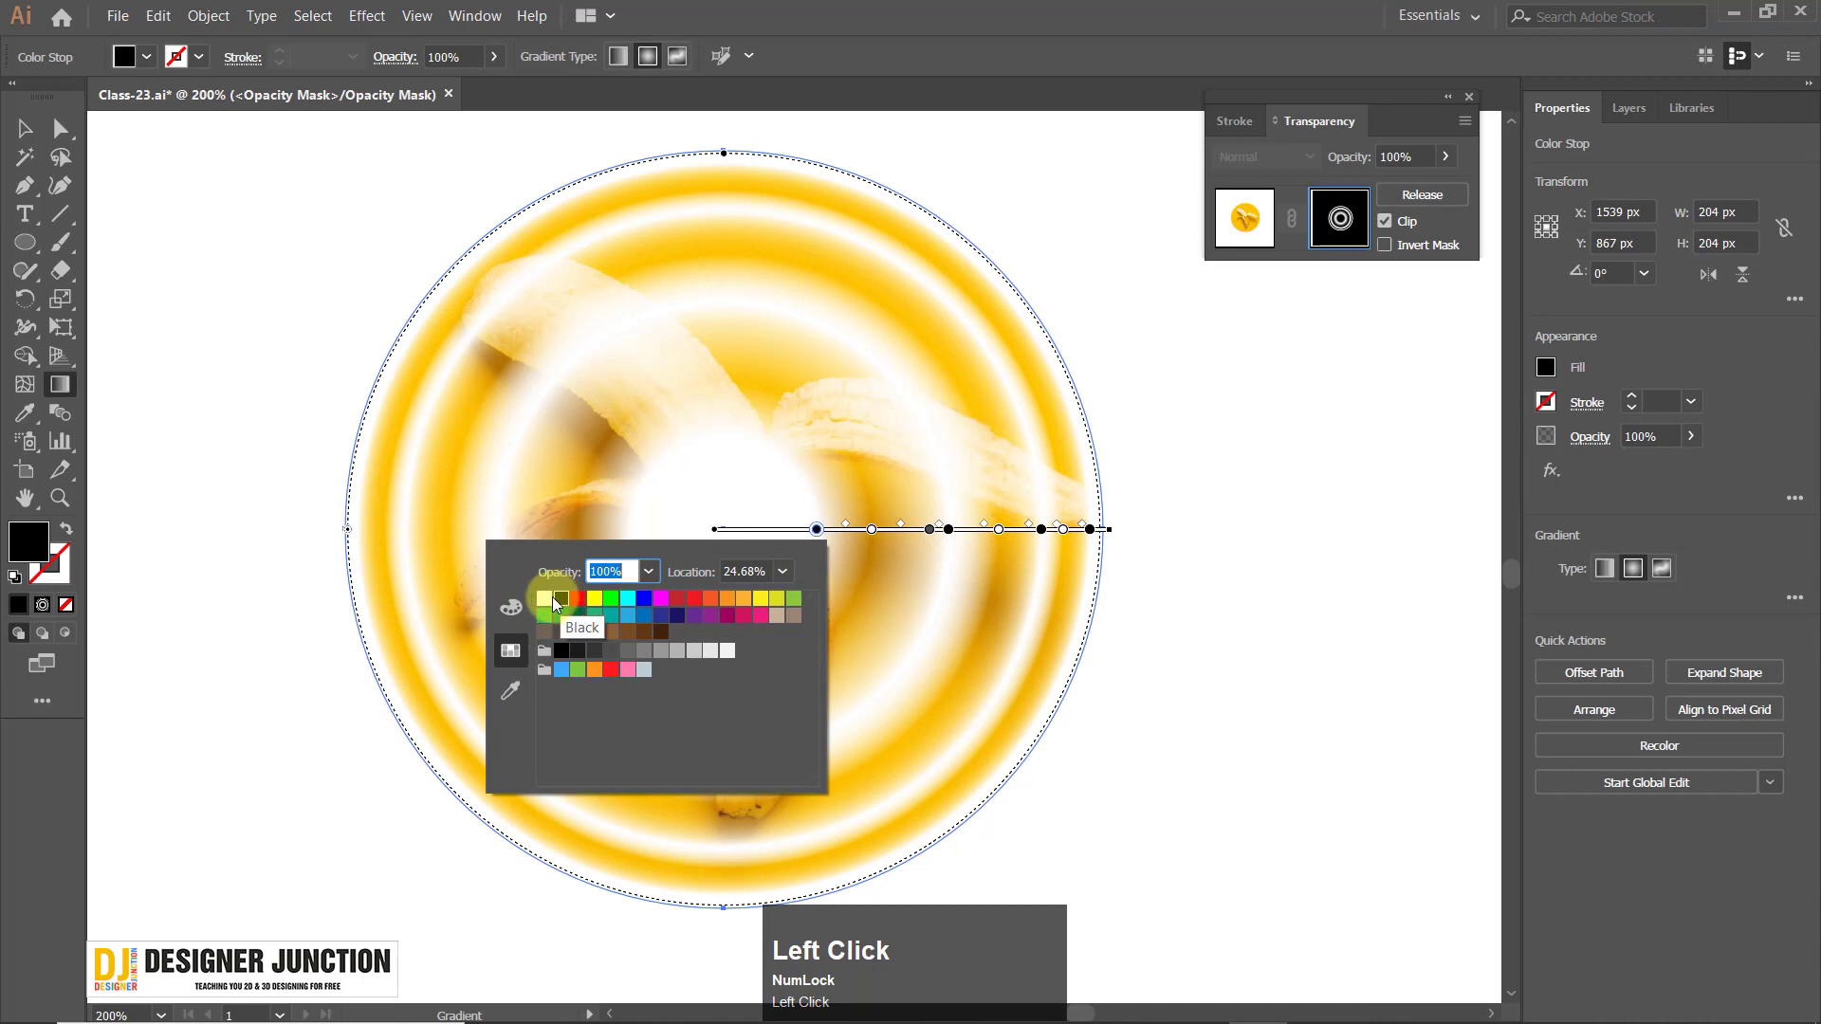
# Make the gradient stop at 39.31% black, and shift the next dark stop inward to 51.16% and make it white.
pyautogui.click(870, 528)
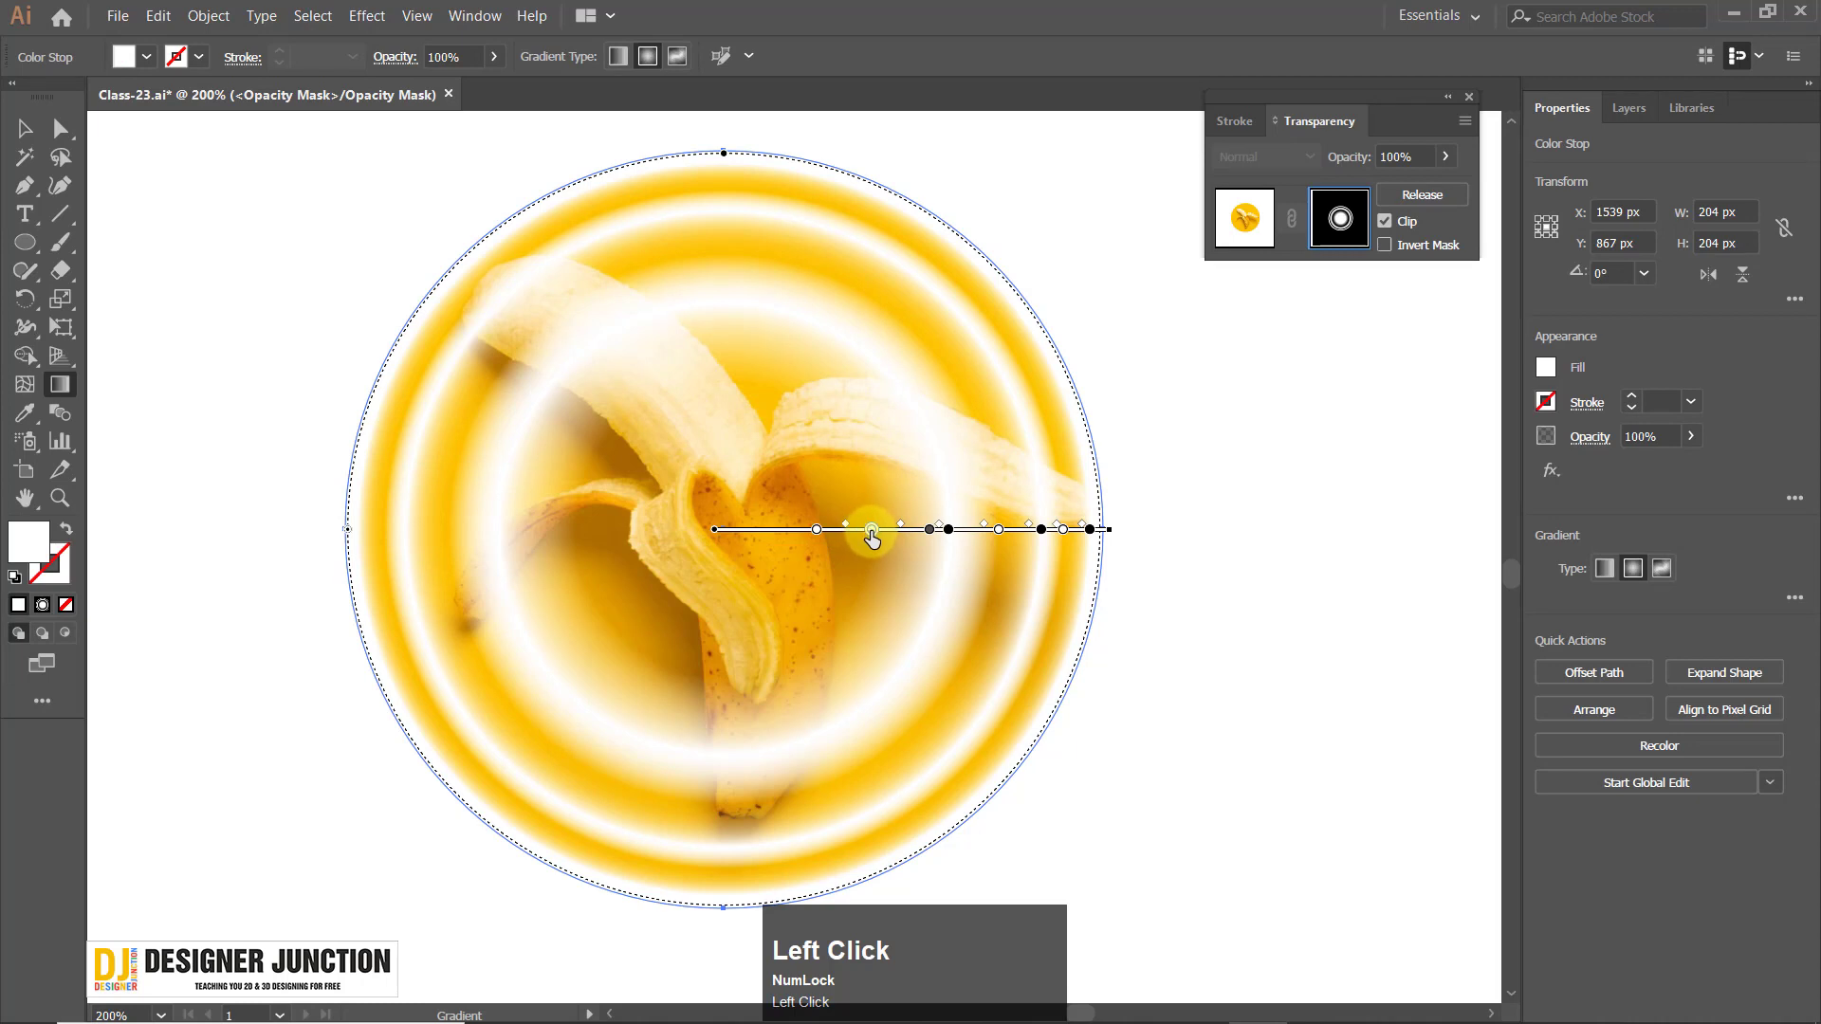
pyautogui.doubleClick(872, 535)
pyautogui.click(616, 598)
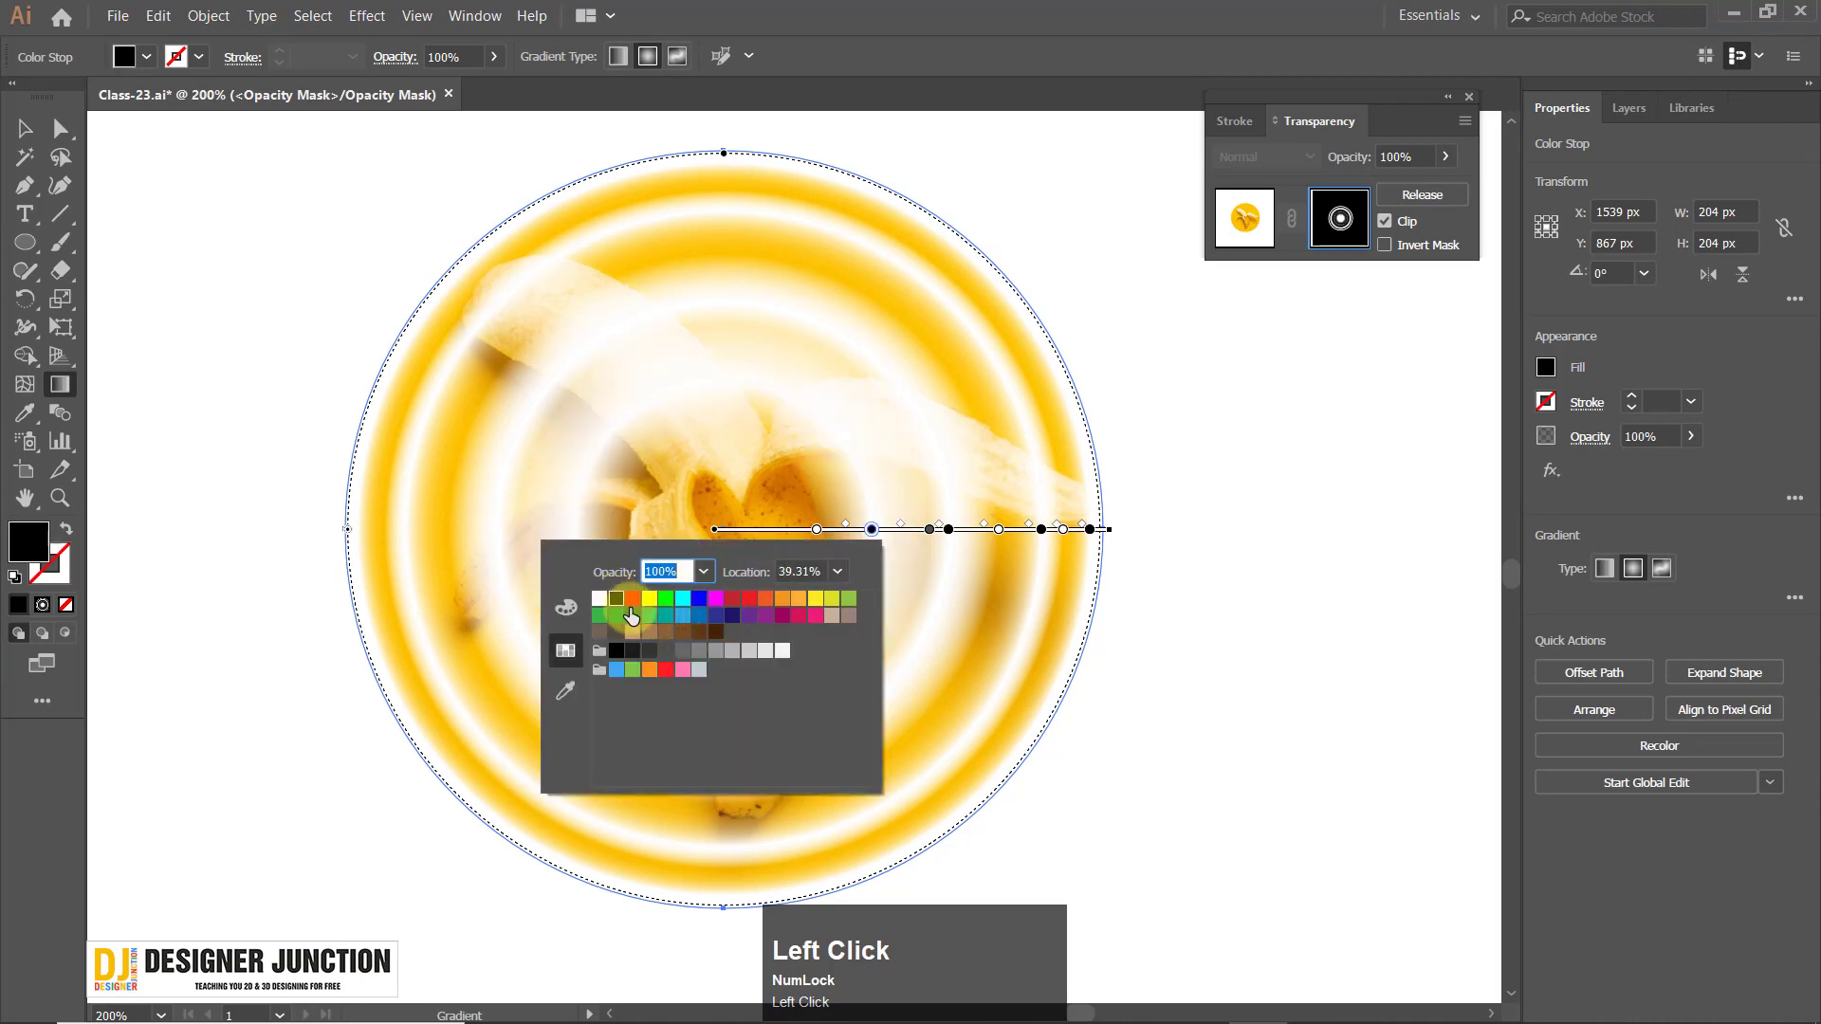
pyautogui.click(926, 531)
pyautogui.moveTo(928, 529); pyautogui.dragTo(917, 541)
pyautogui.doubleClick(916, 530)
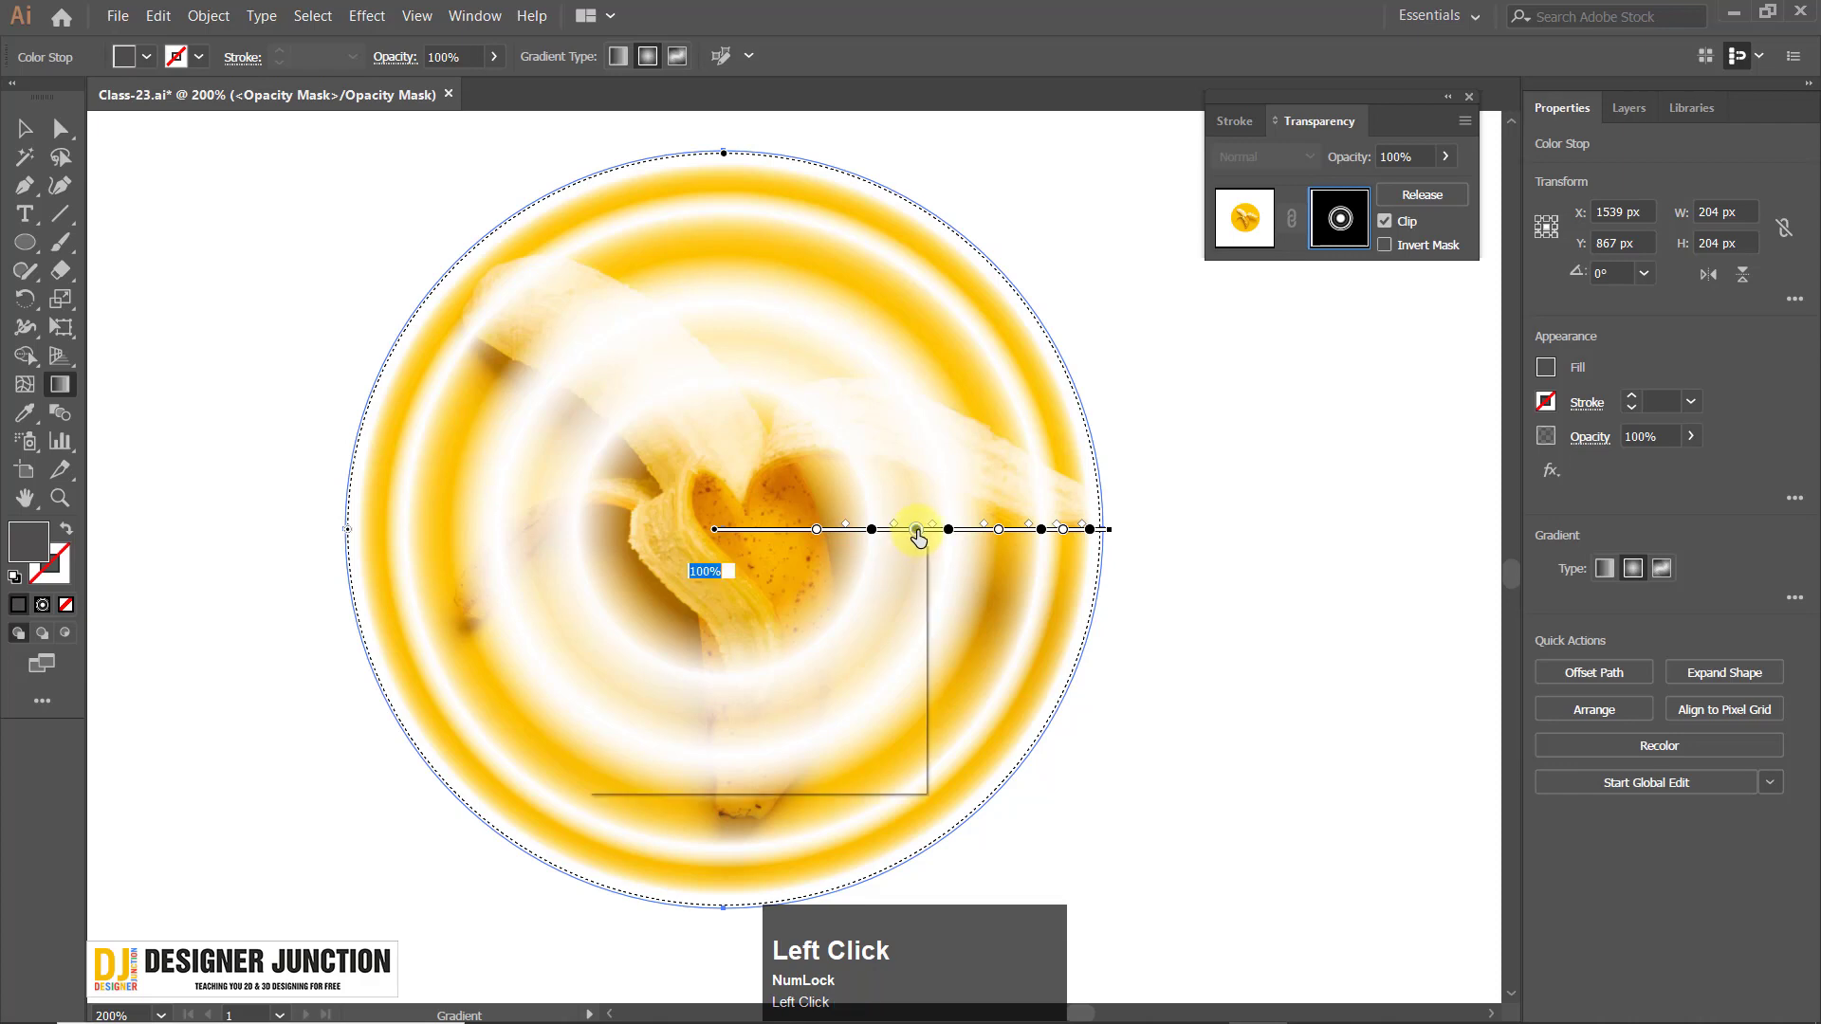
pyautogui.click(643, 600)
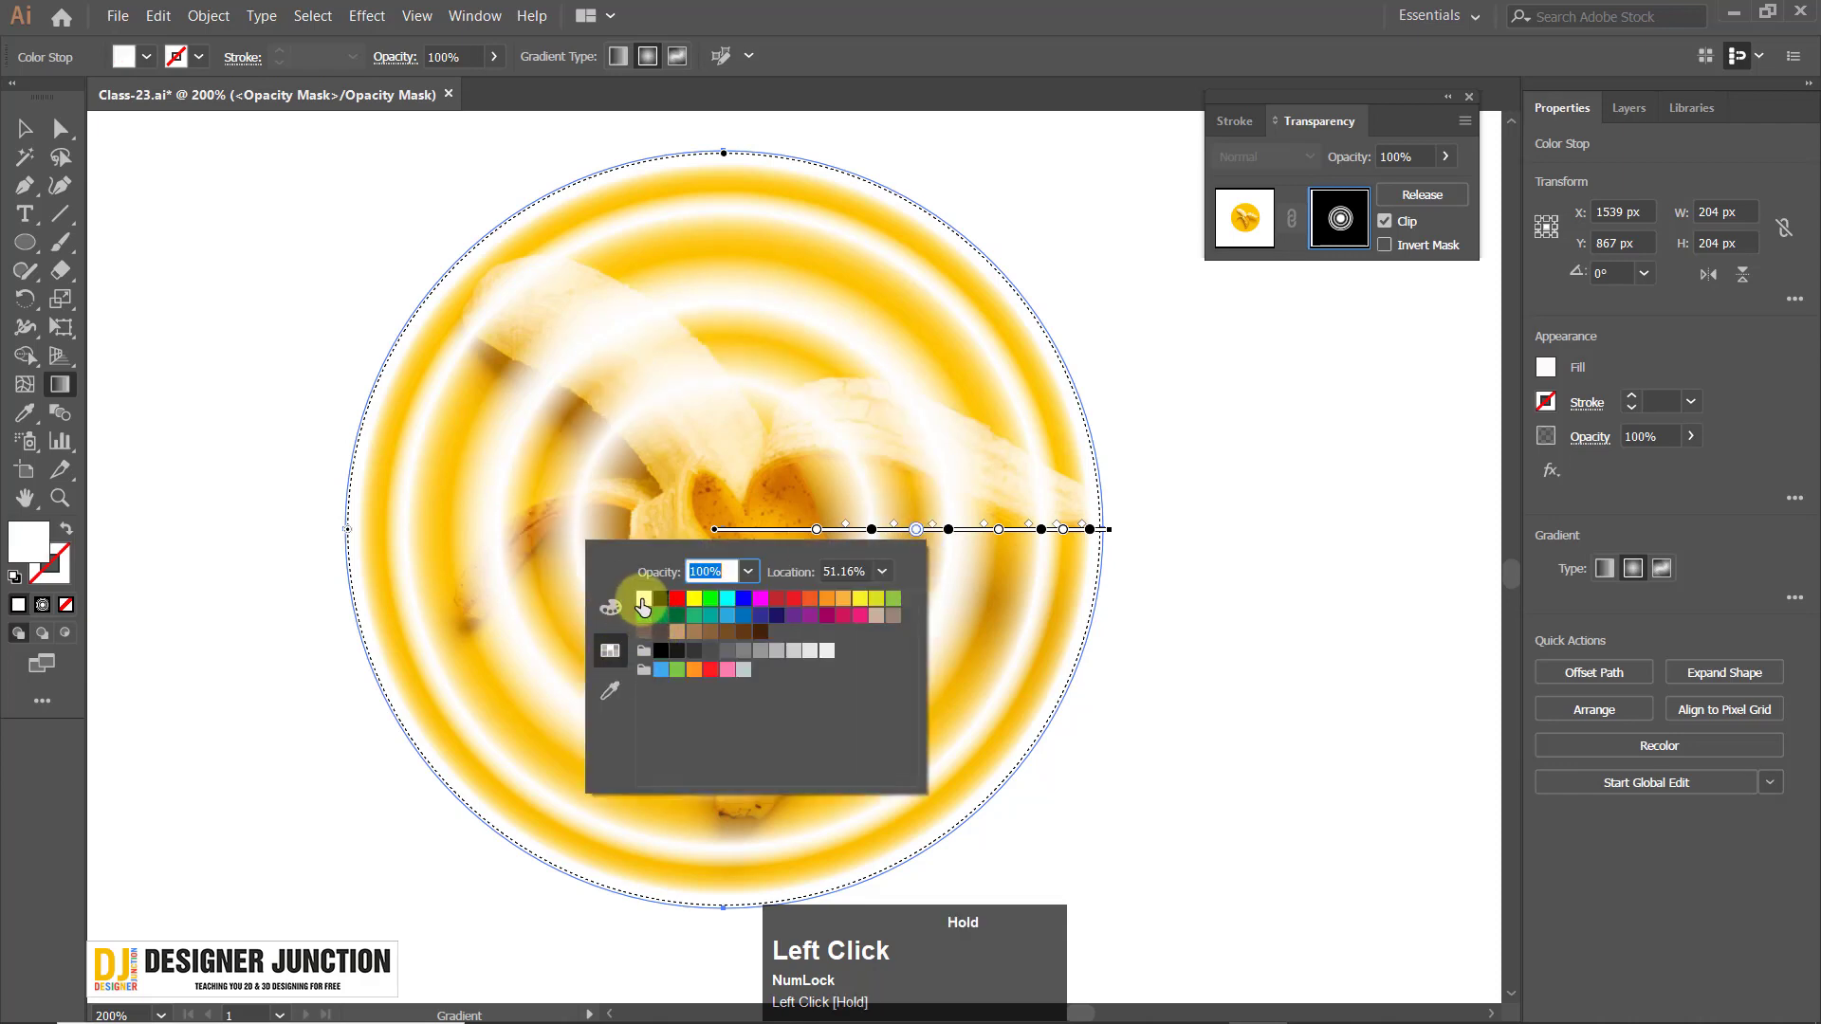
# Leave gradient editing with the Selection tool and deselect the mask circle to examine the ring effect on the banana.
pyautogui.click(988, 5)
pyautogui.click(25, 127)
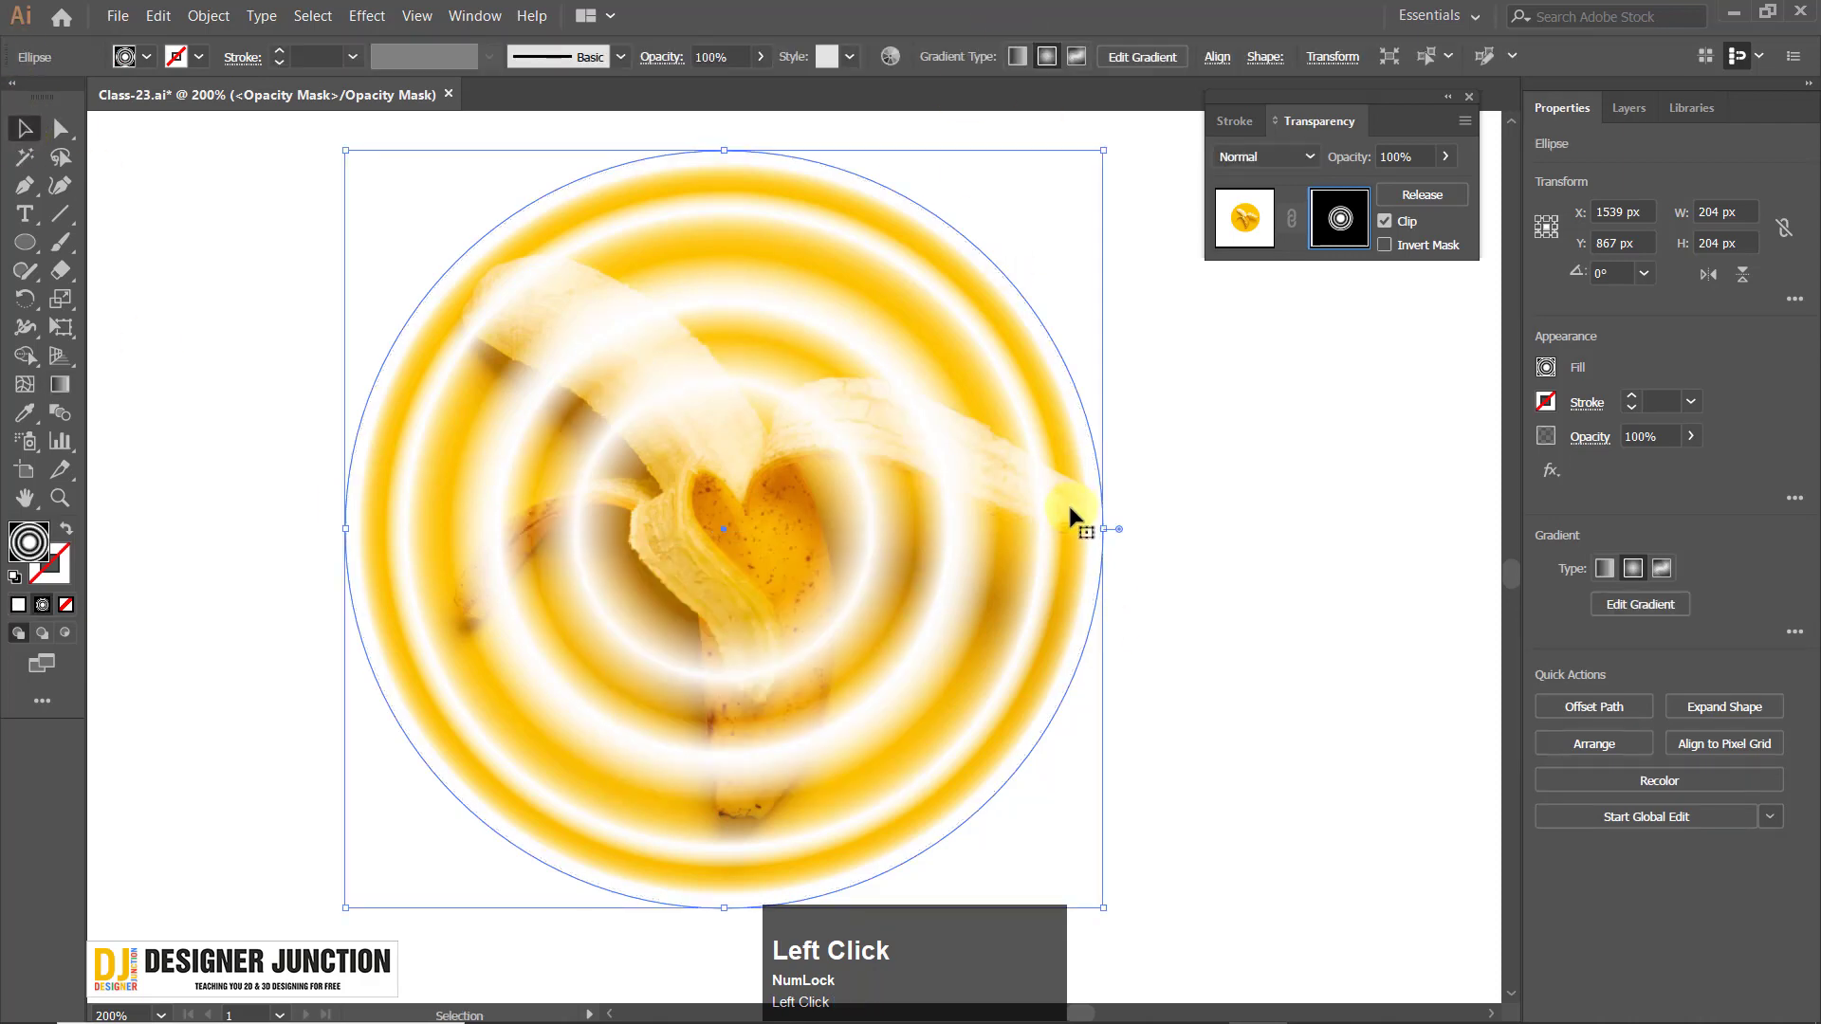
pyautogui.click(1174, 677)
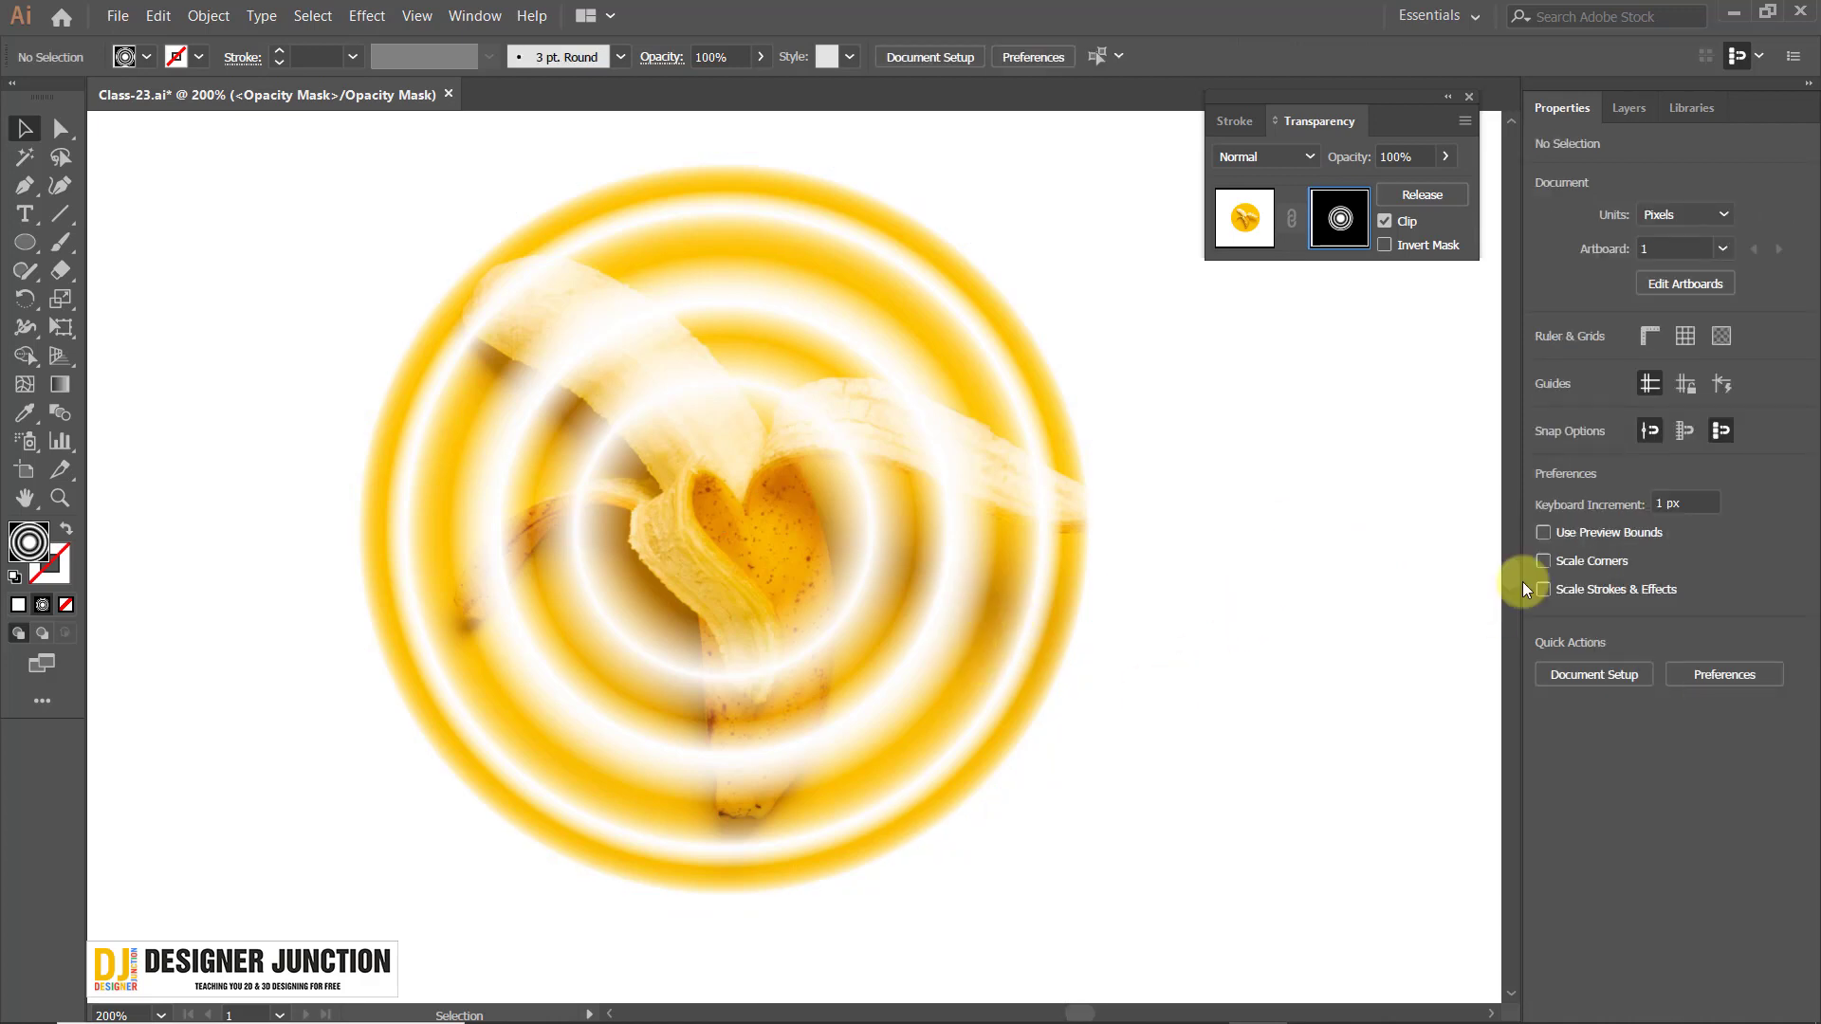
pyautogui.click(1340, 216)
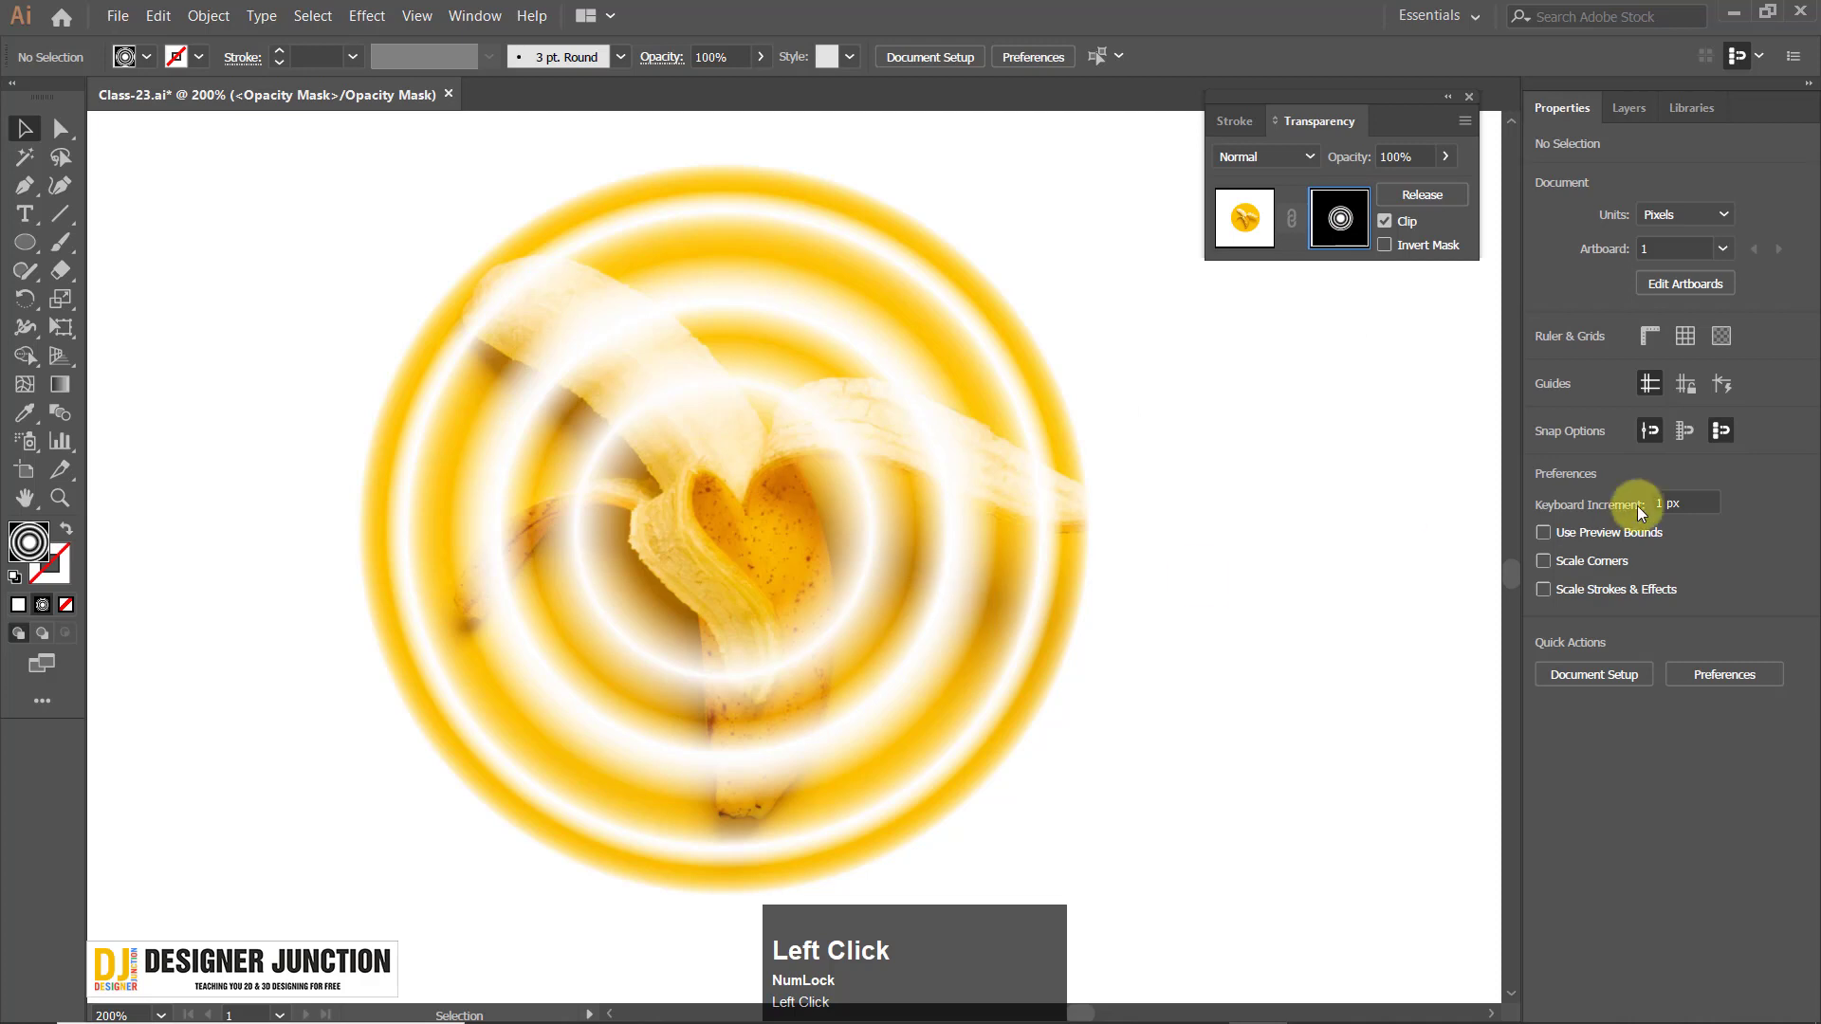
pyautogui.scroll(-1, 752, 593)
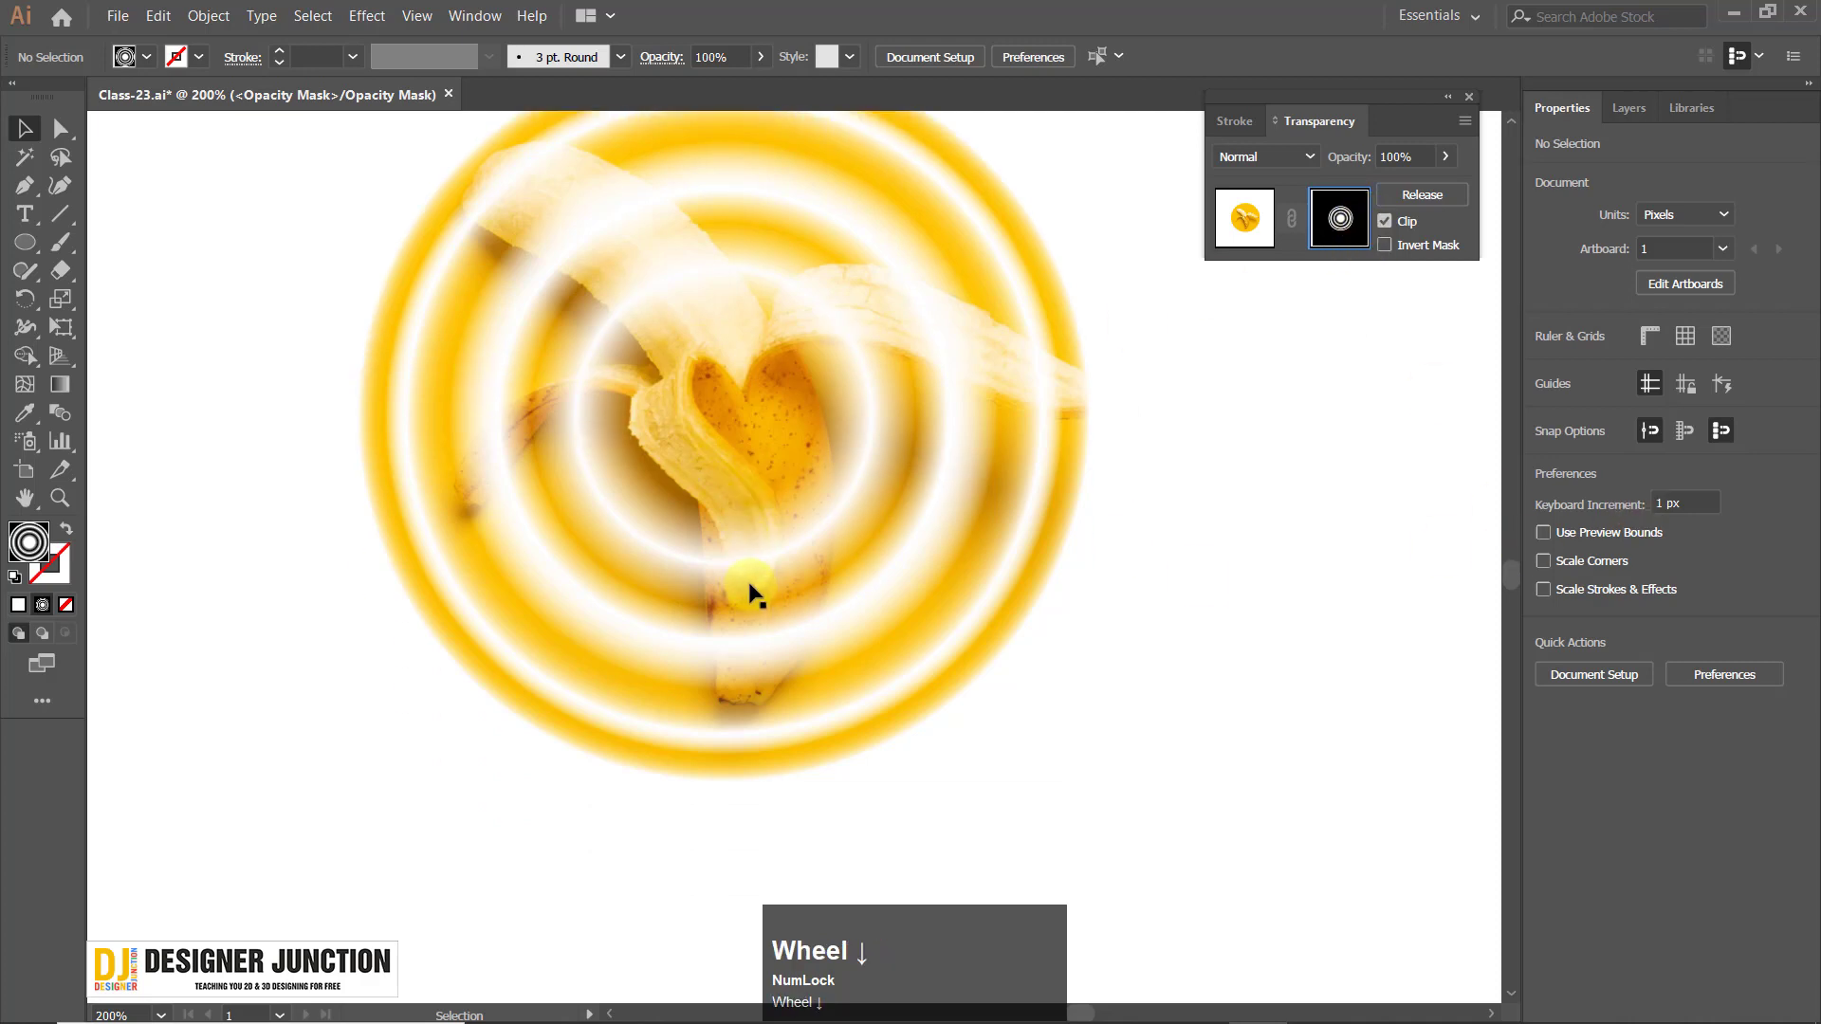
pyautogui.scroll(2, 766, 597)
pyautogui.scroll(-3, 767, 598)
pyautogui.scroll(2, 772, 570)
# Select the mask circle and toggle Invert Mask on and off to compare, leaving it off.
pyautogui.click(861, 488)
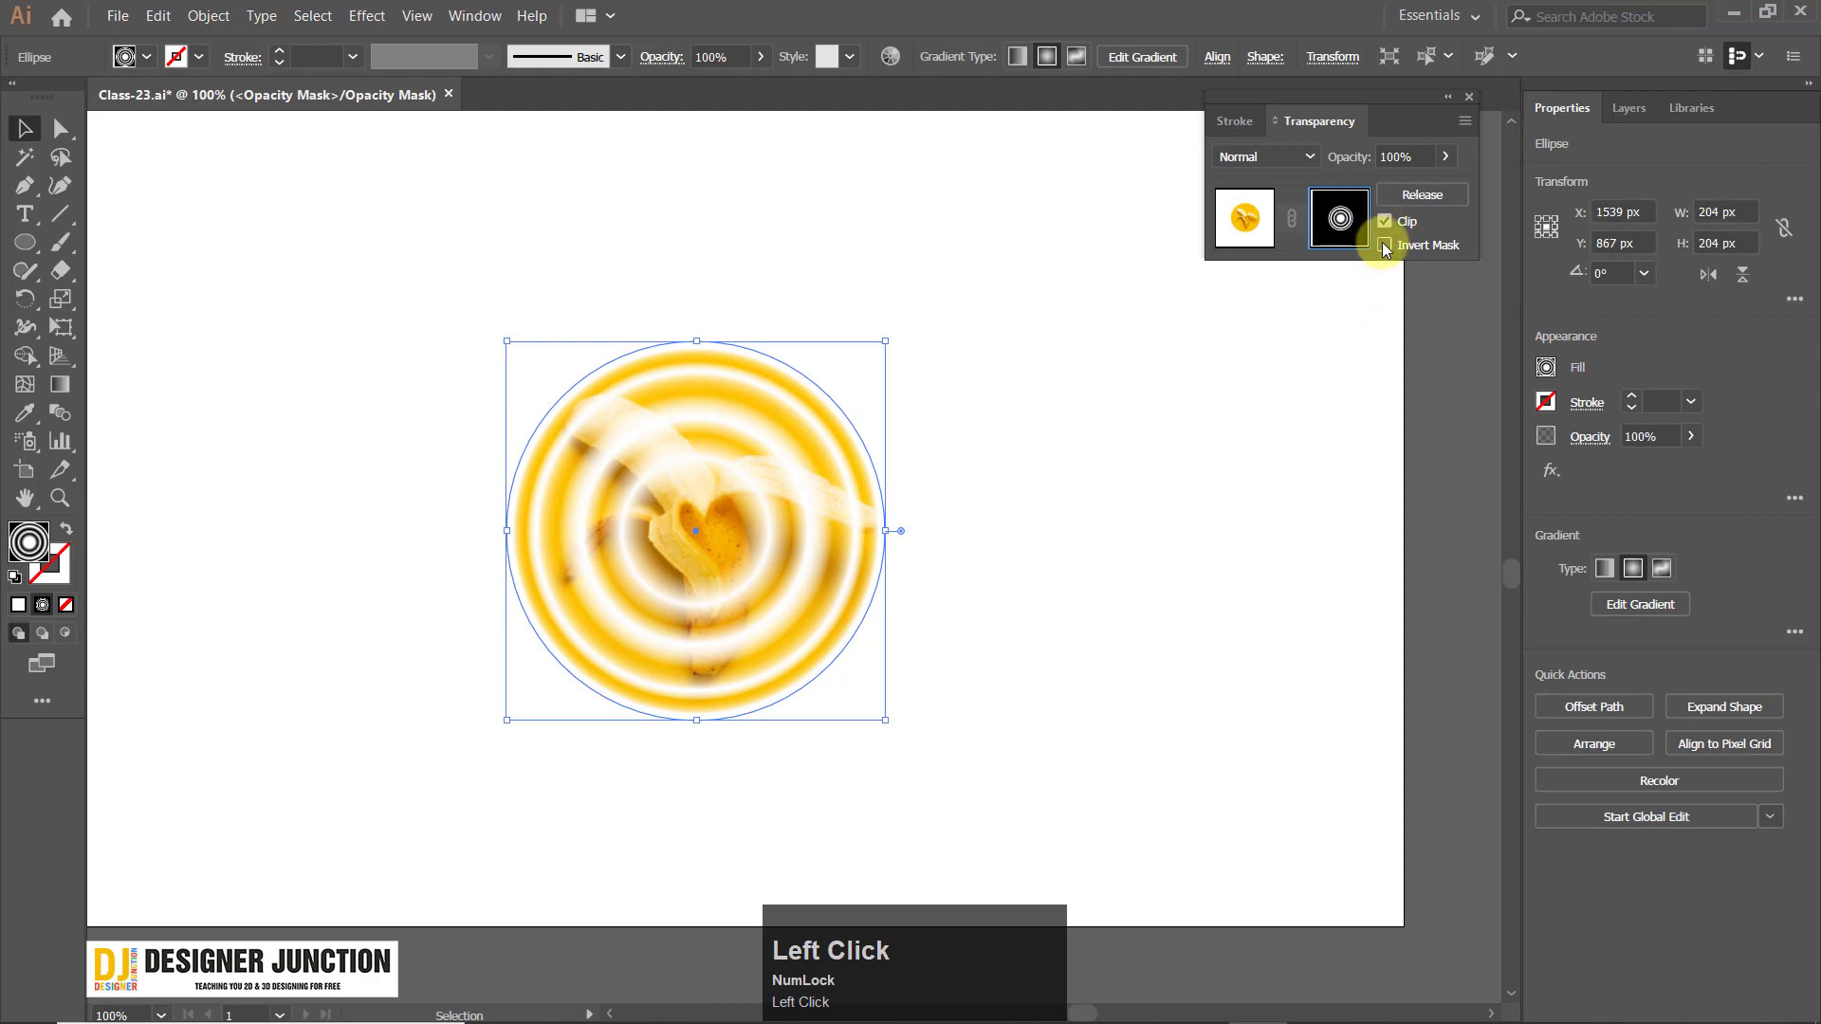
pyautogui.click(1385, 245)
pyautogui.click(1385, 246)
pyautogui.click(1385, 246)
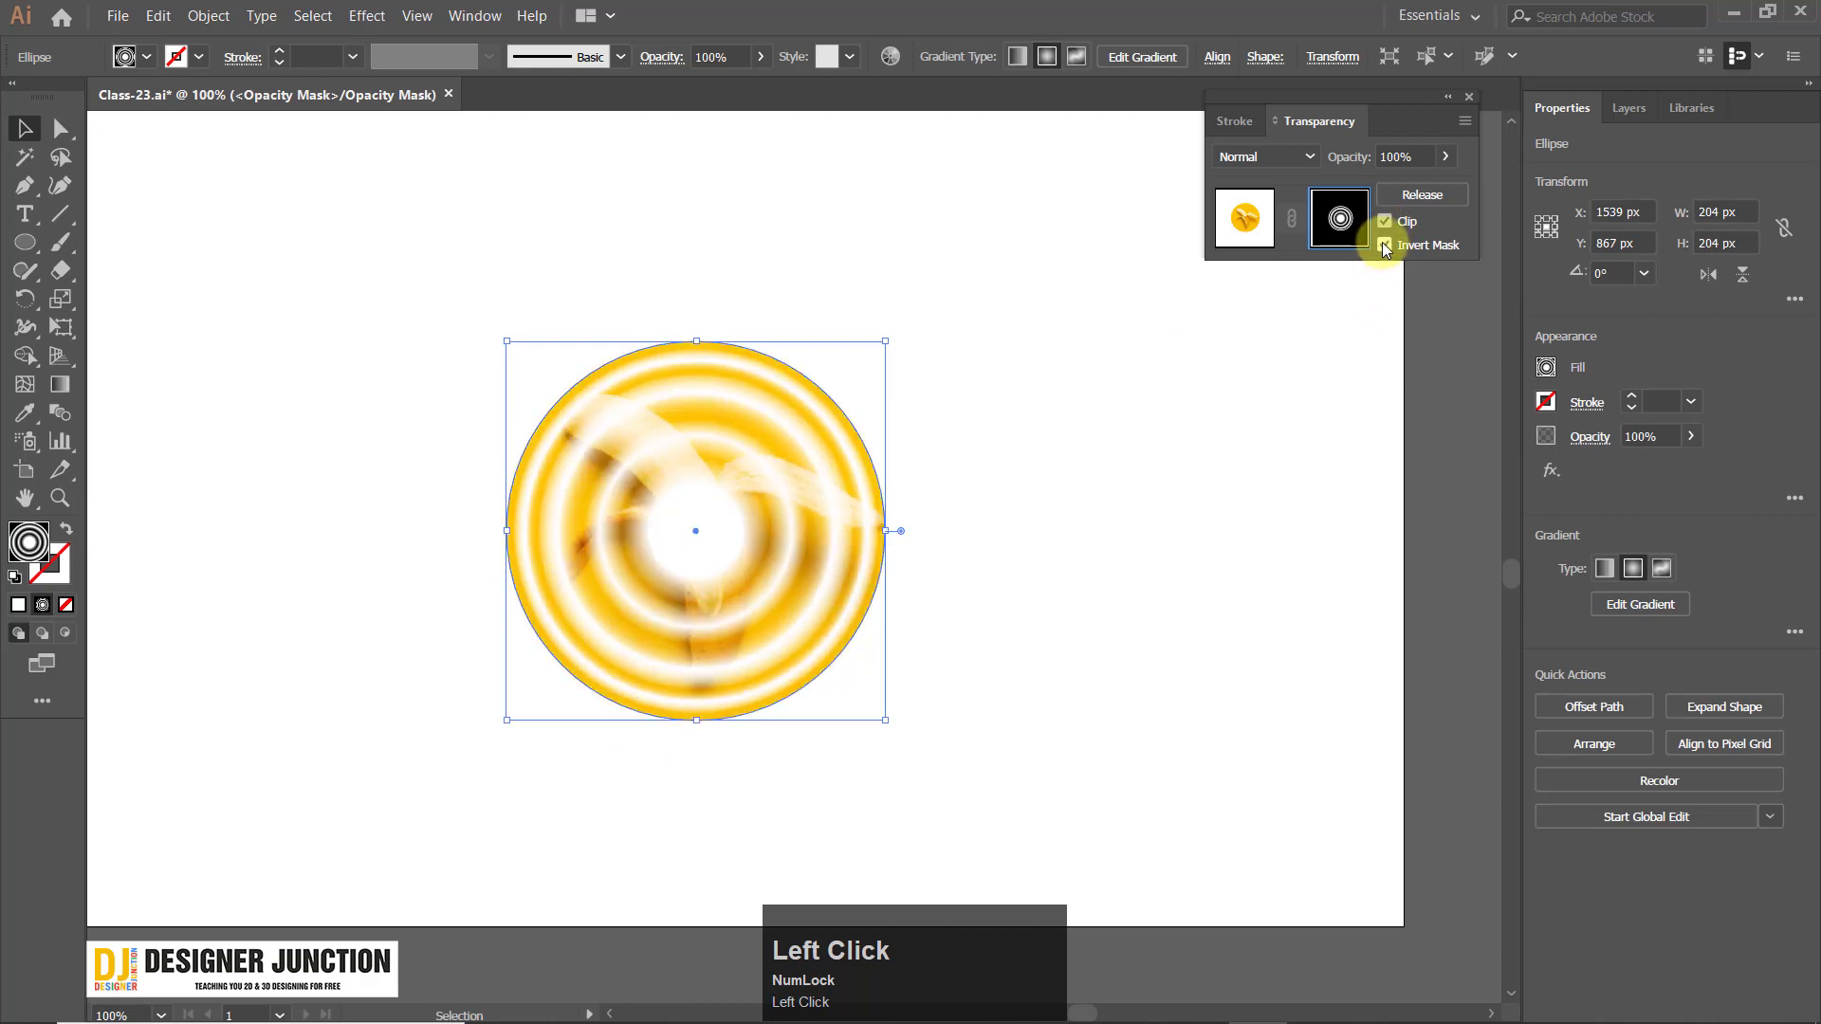
pyautogui.click(1384, 246)
# Toggle the opacity mask's Clip option off and on to compare, leaving it on.
pyautogui.click(1384, 221)
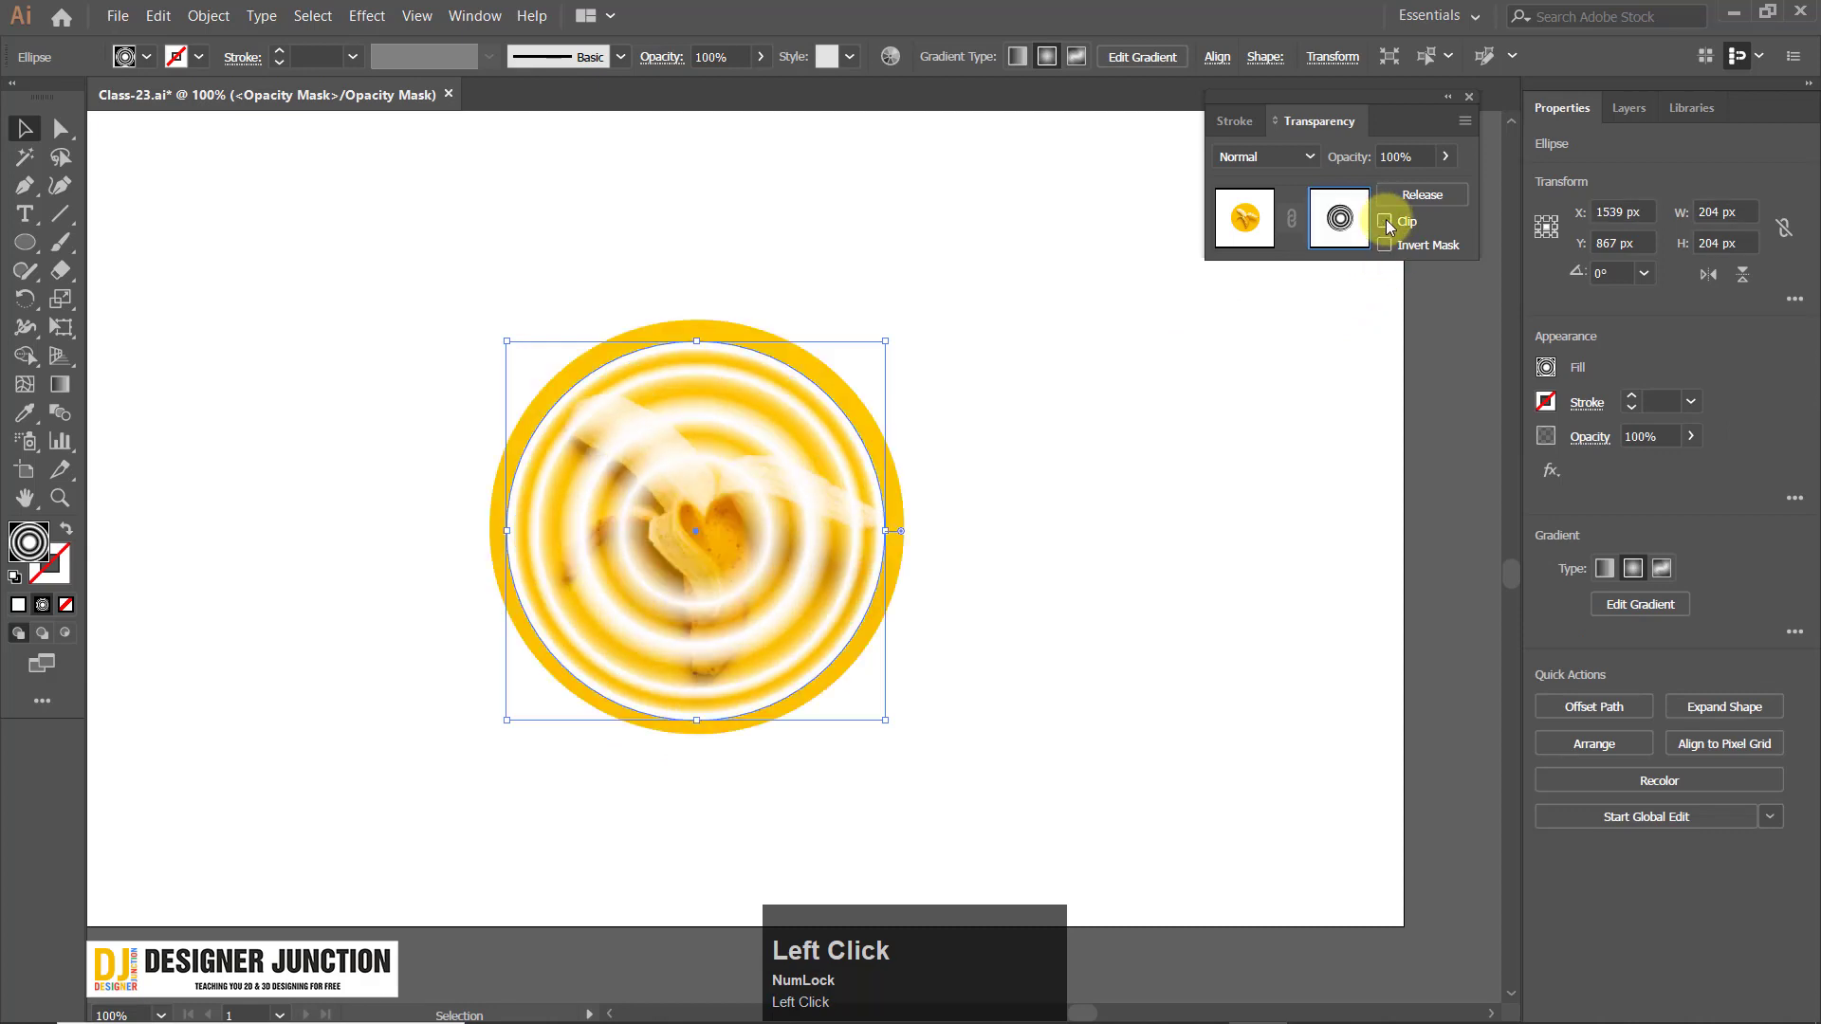
pyautogui.click(1385, 221)
pyautogui.click(1385, 221)
pyautogui.click(1386, 219)
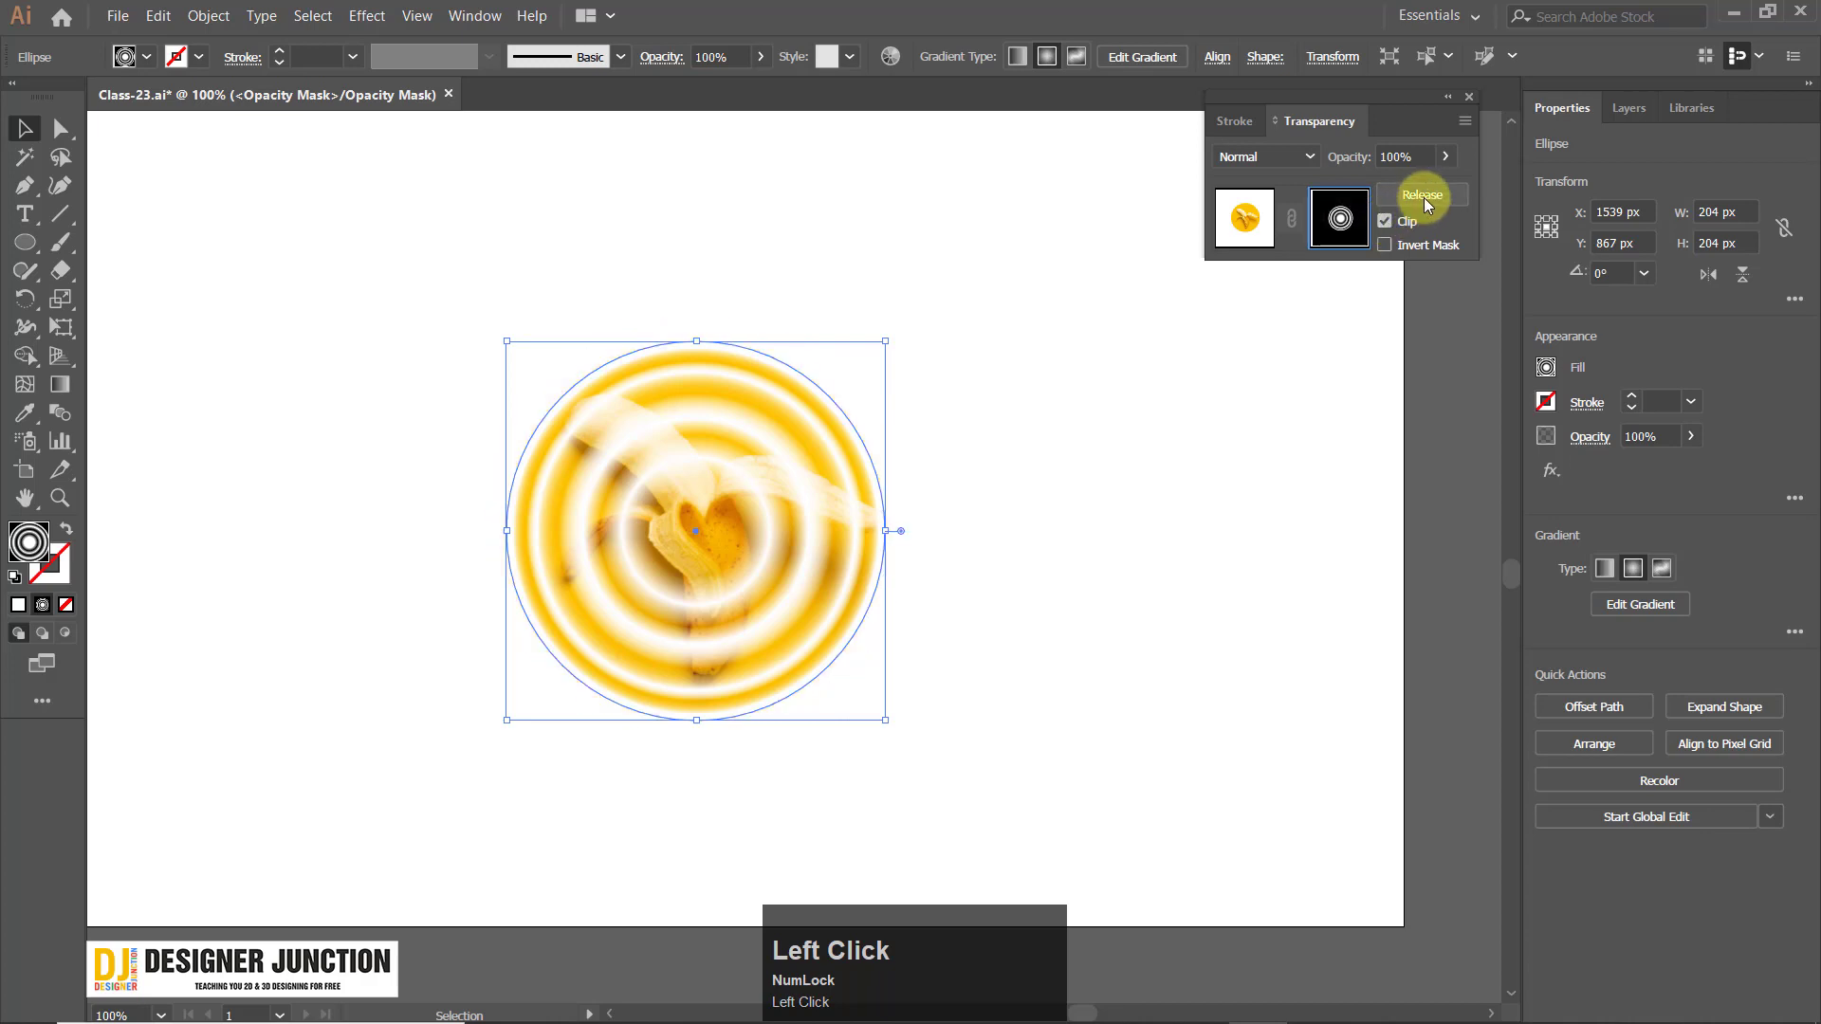
# Release and remake the banana's opacity mask, and try its opacity setting, leaving it at 100%.
pyautogui.click(1425, 197)
pyautogui.click(1424, 197)
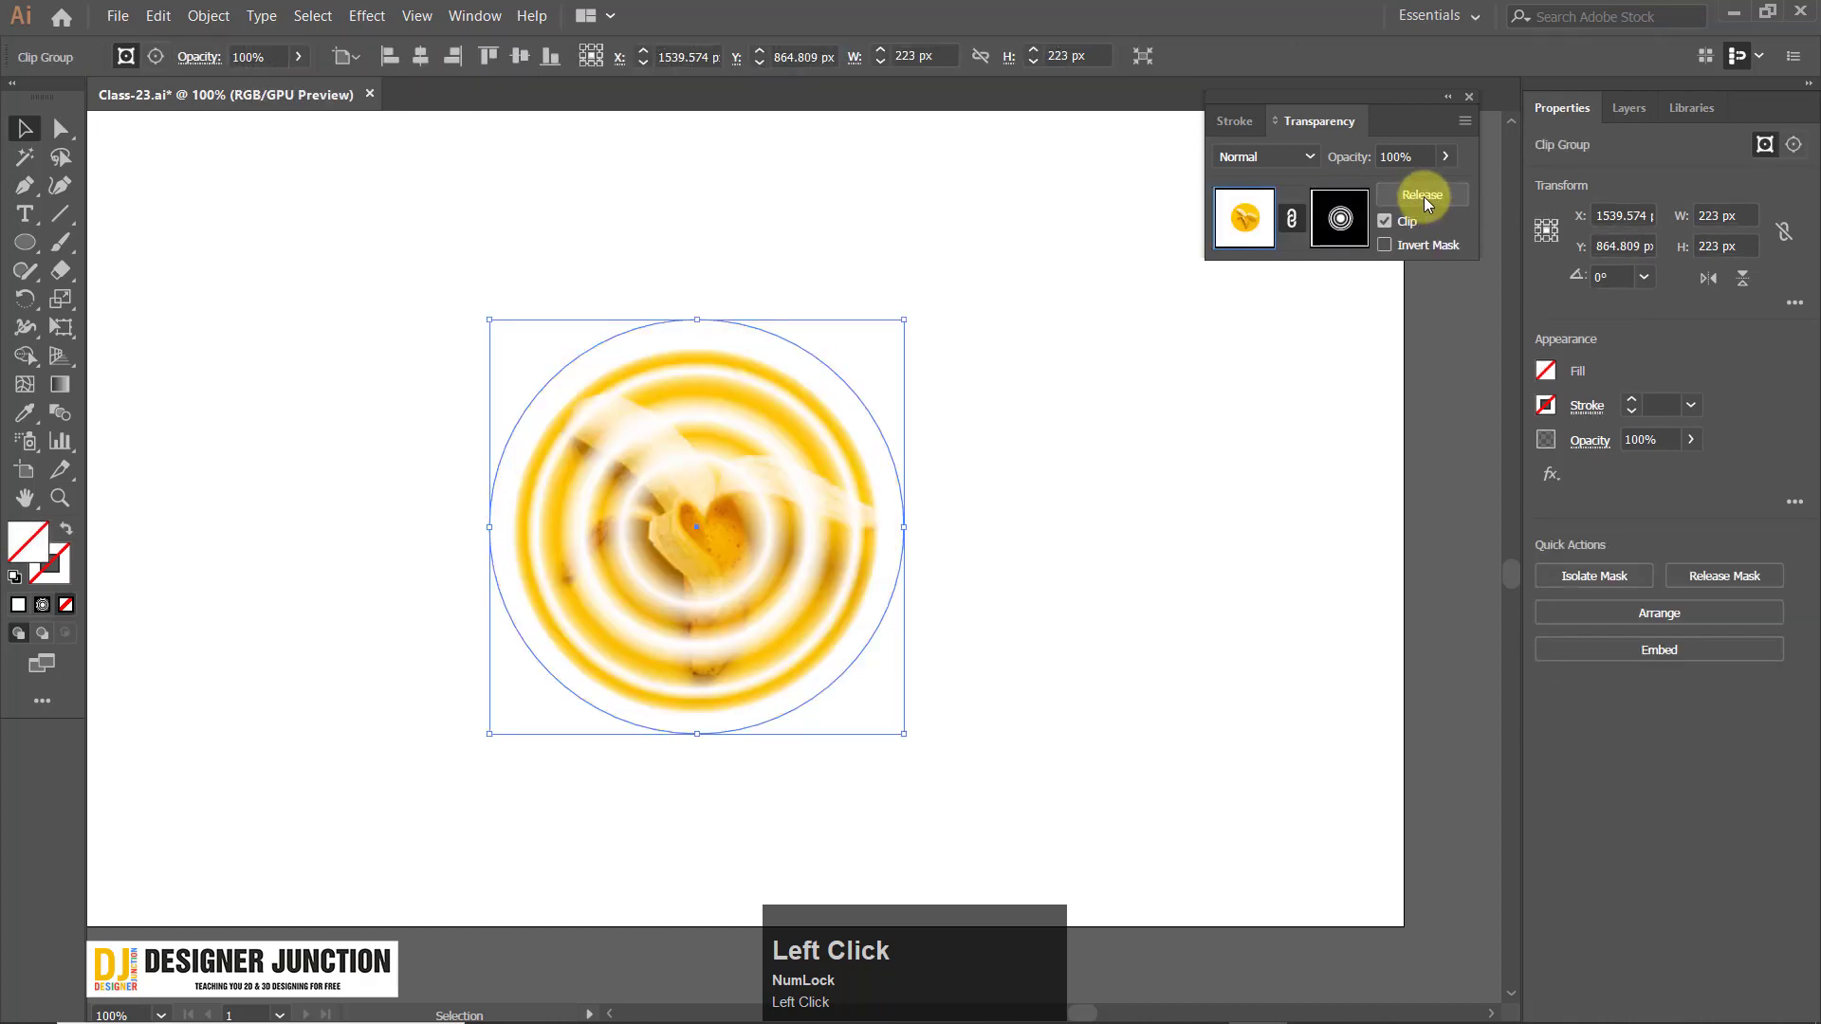
pyautogui.click(1447, 157)
pyautogui.moveTo(1373, 192); pyautogui.dragTo(1662, 658)
# Reselect the banana, enter its opacity mask and replace the mask circle's gradient with a solid white fill.
pyautogui.click(1266, 714)
pyautogui.click(842, 618)
pyautogui.click(1328, 220)
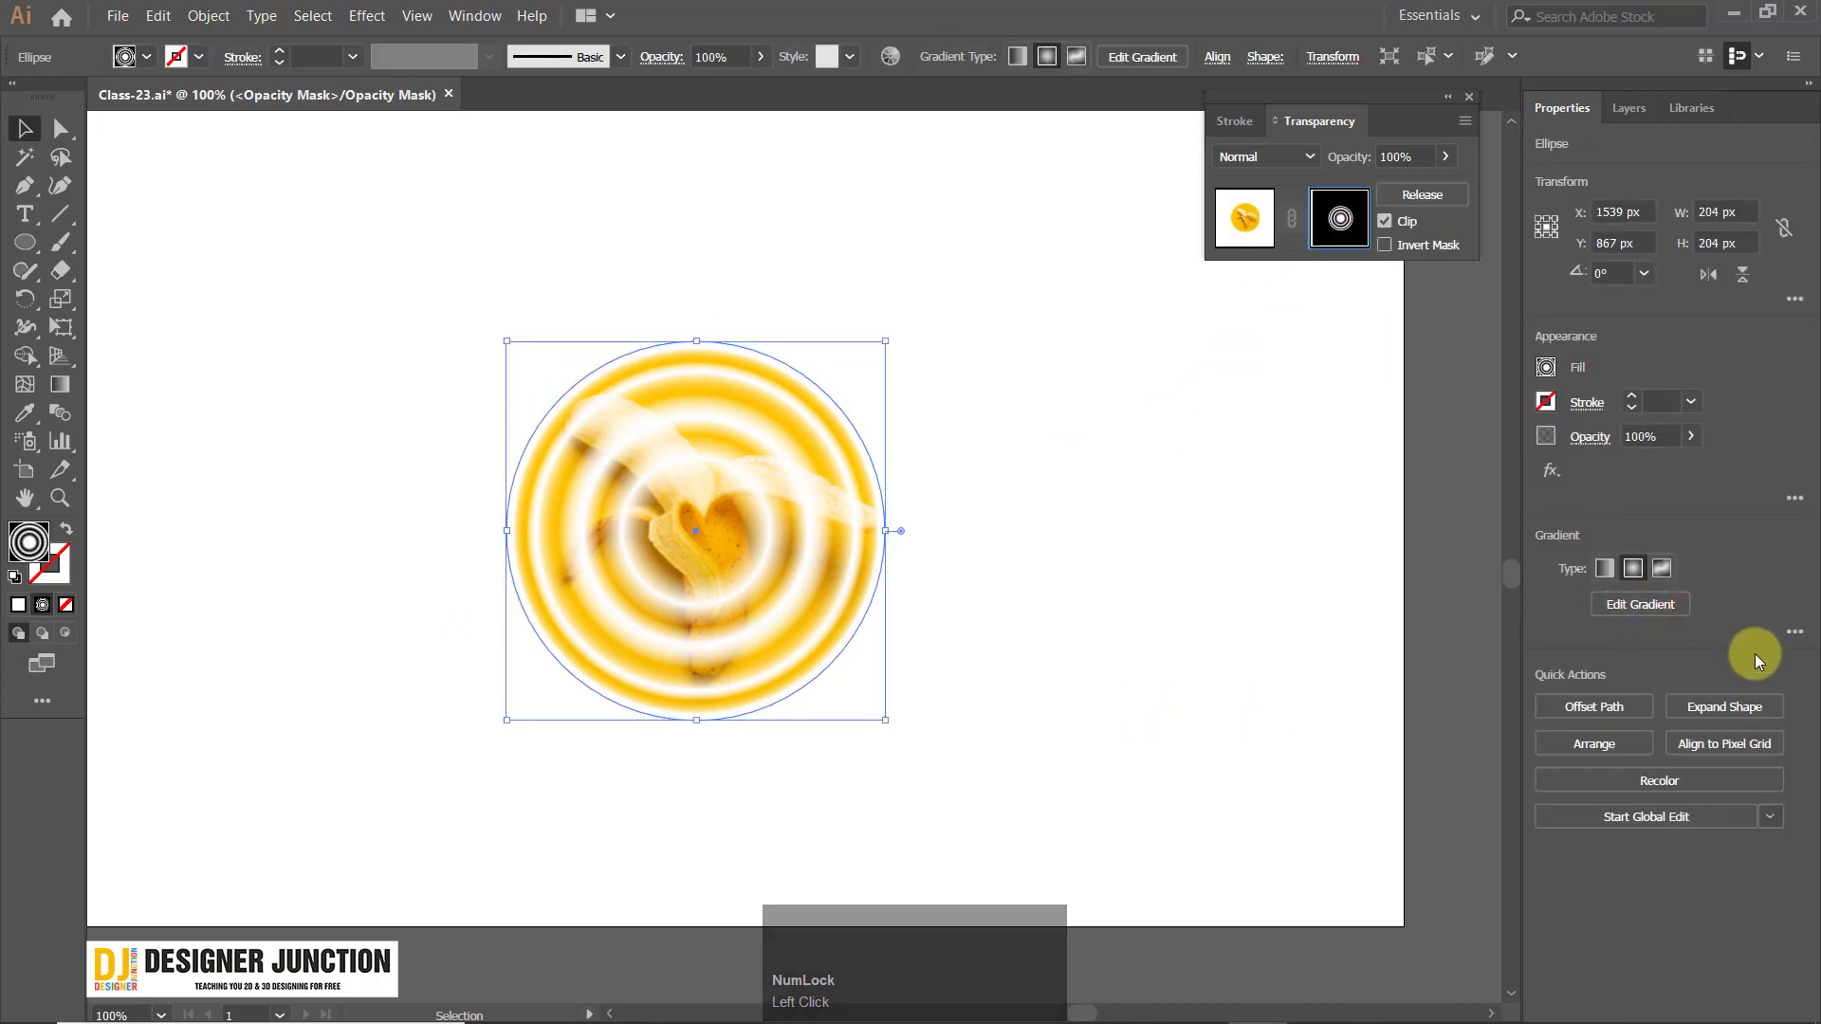
pyautogui.rightClick(1652, 612)
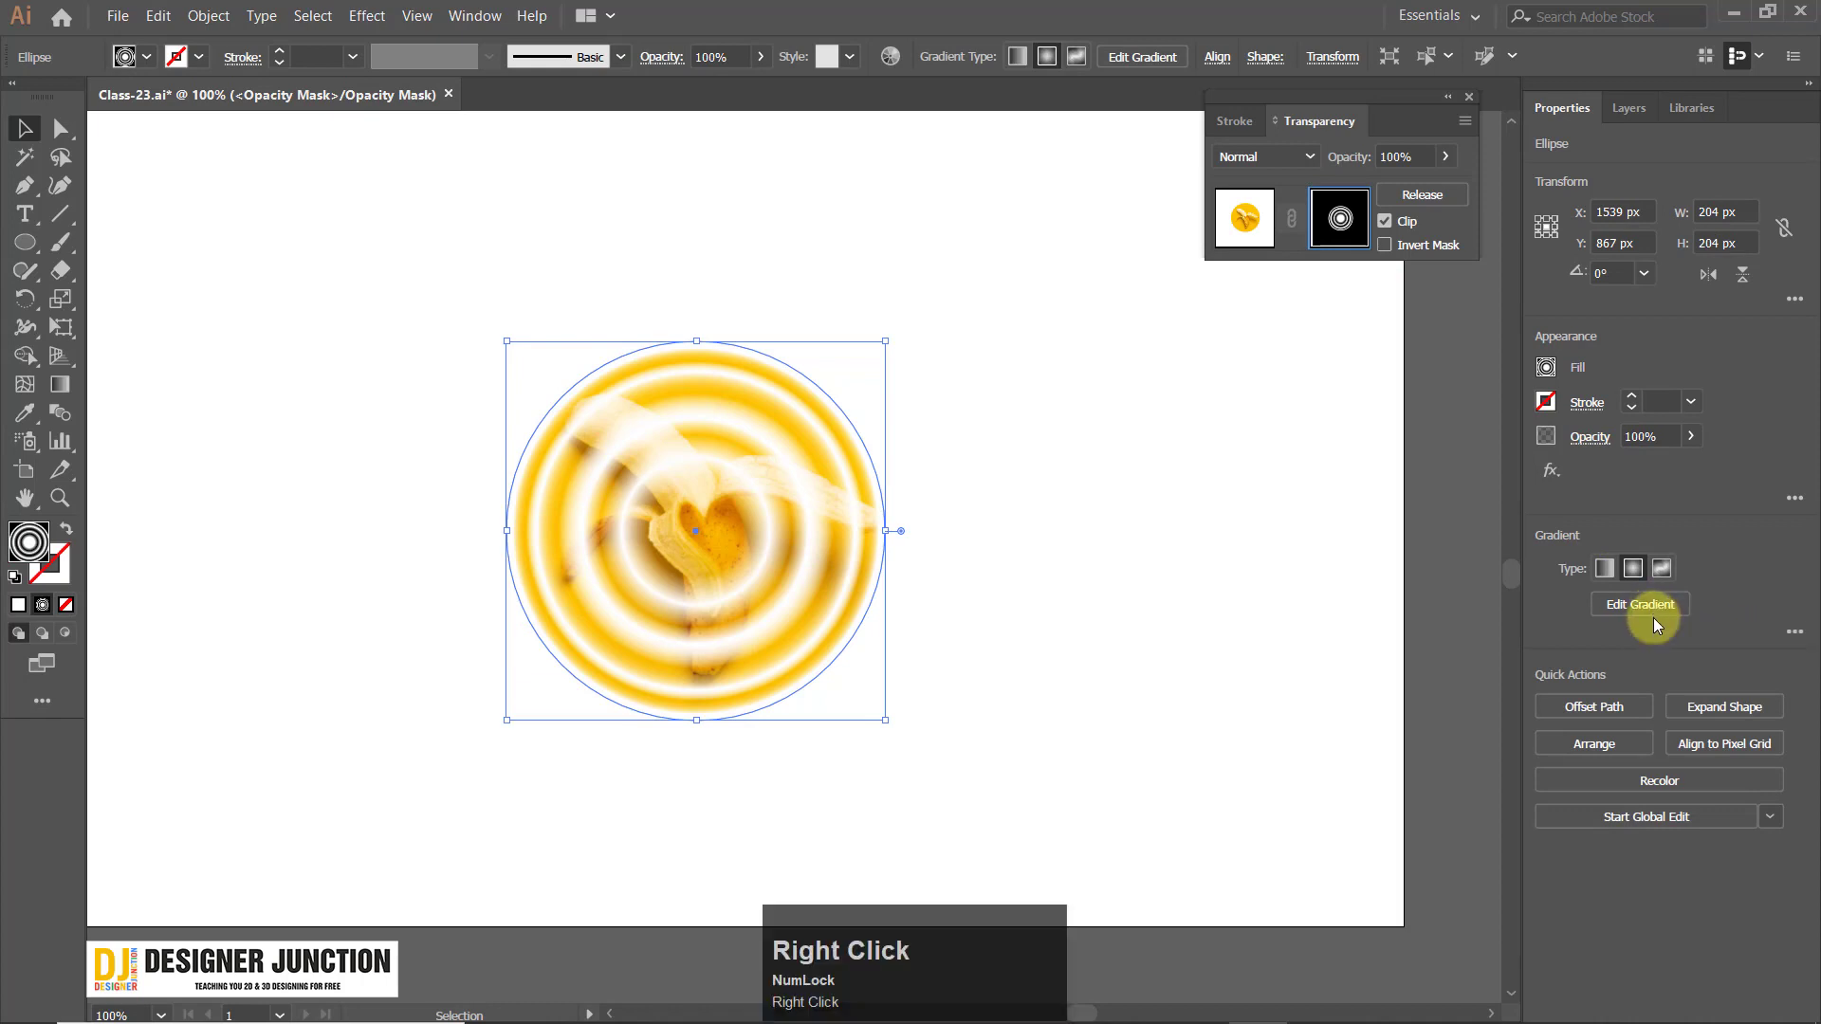
pyautogui.click(1654, 617)
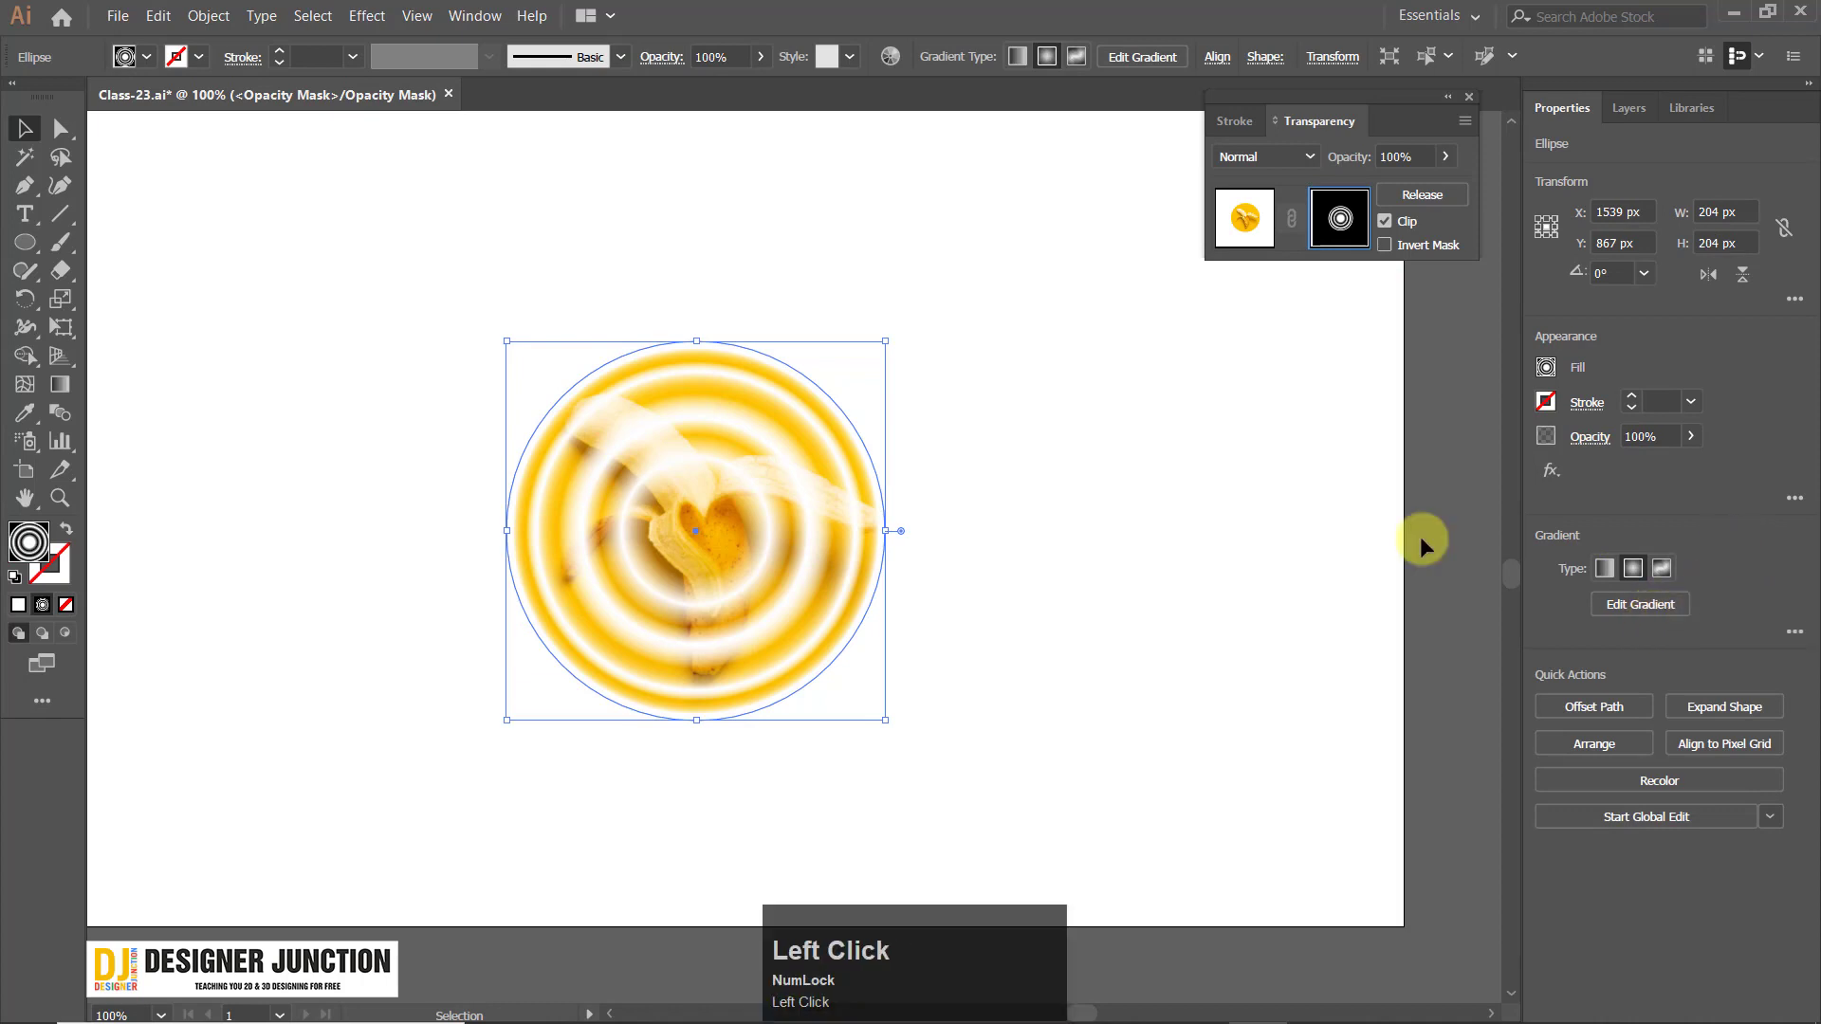
pyautogui.rightClick(39, 612)
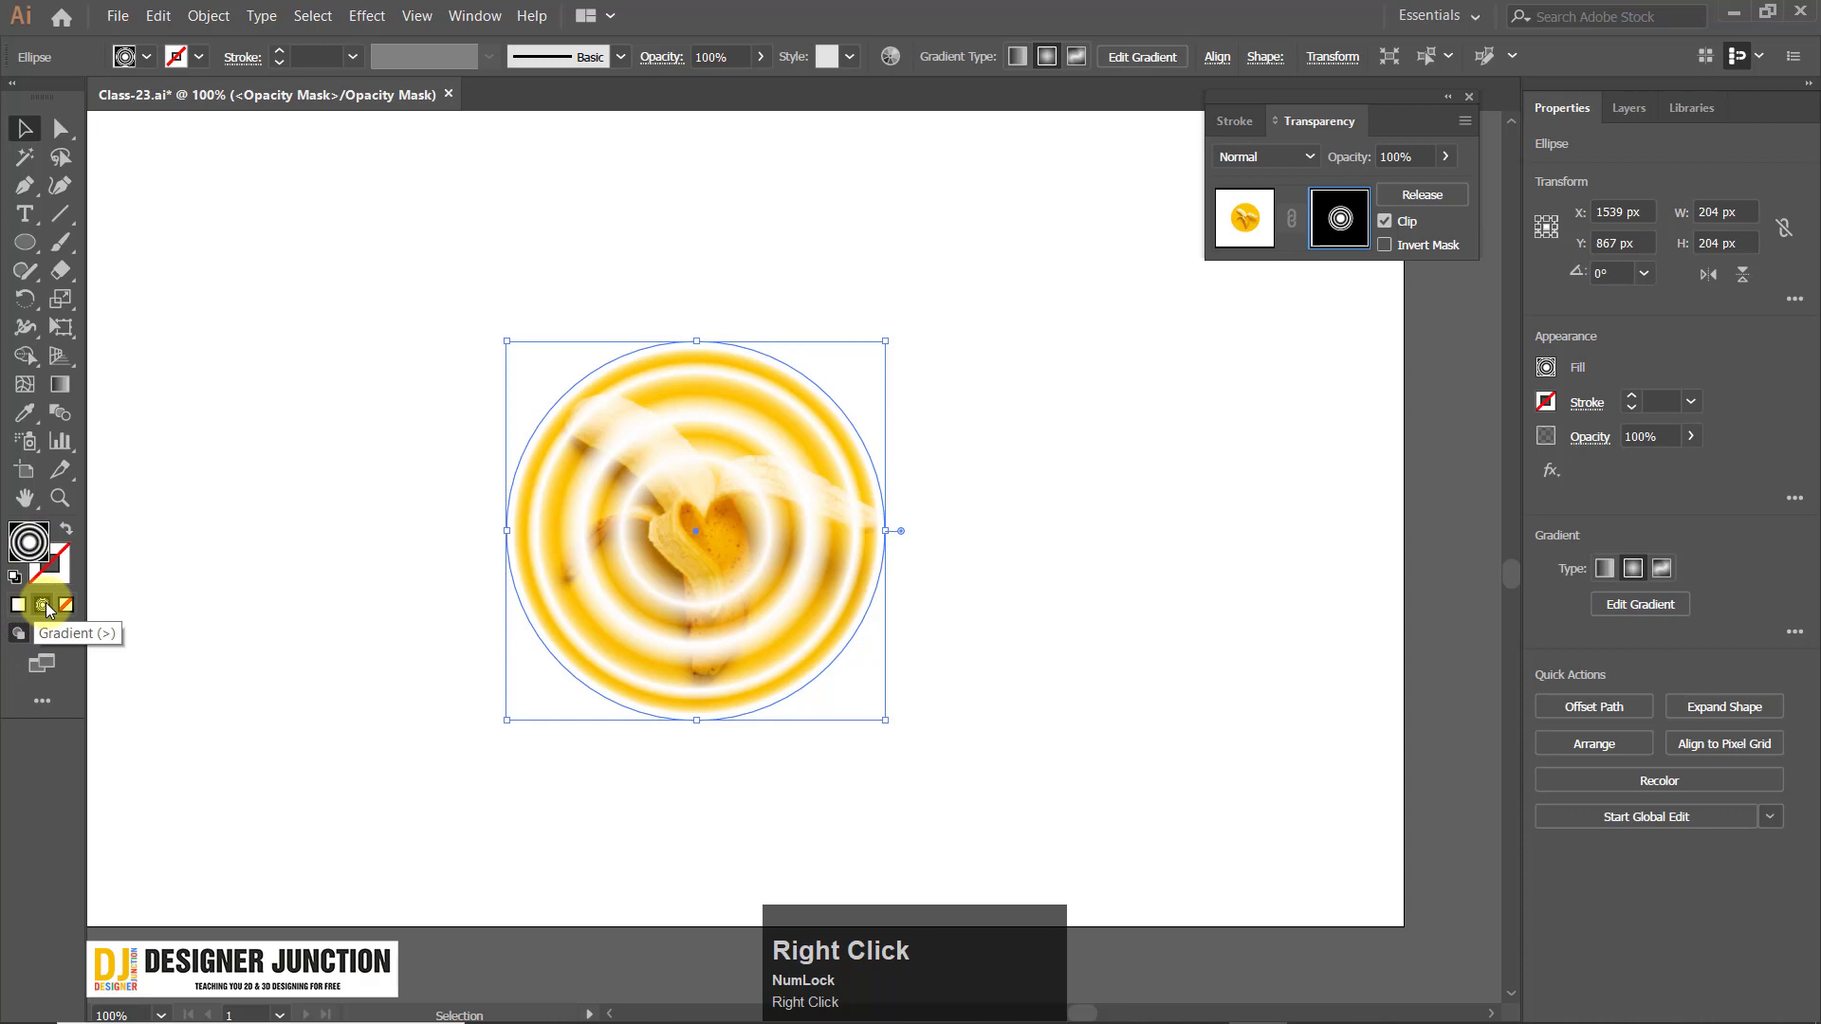
pyautogui.click(19, 606)
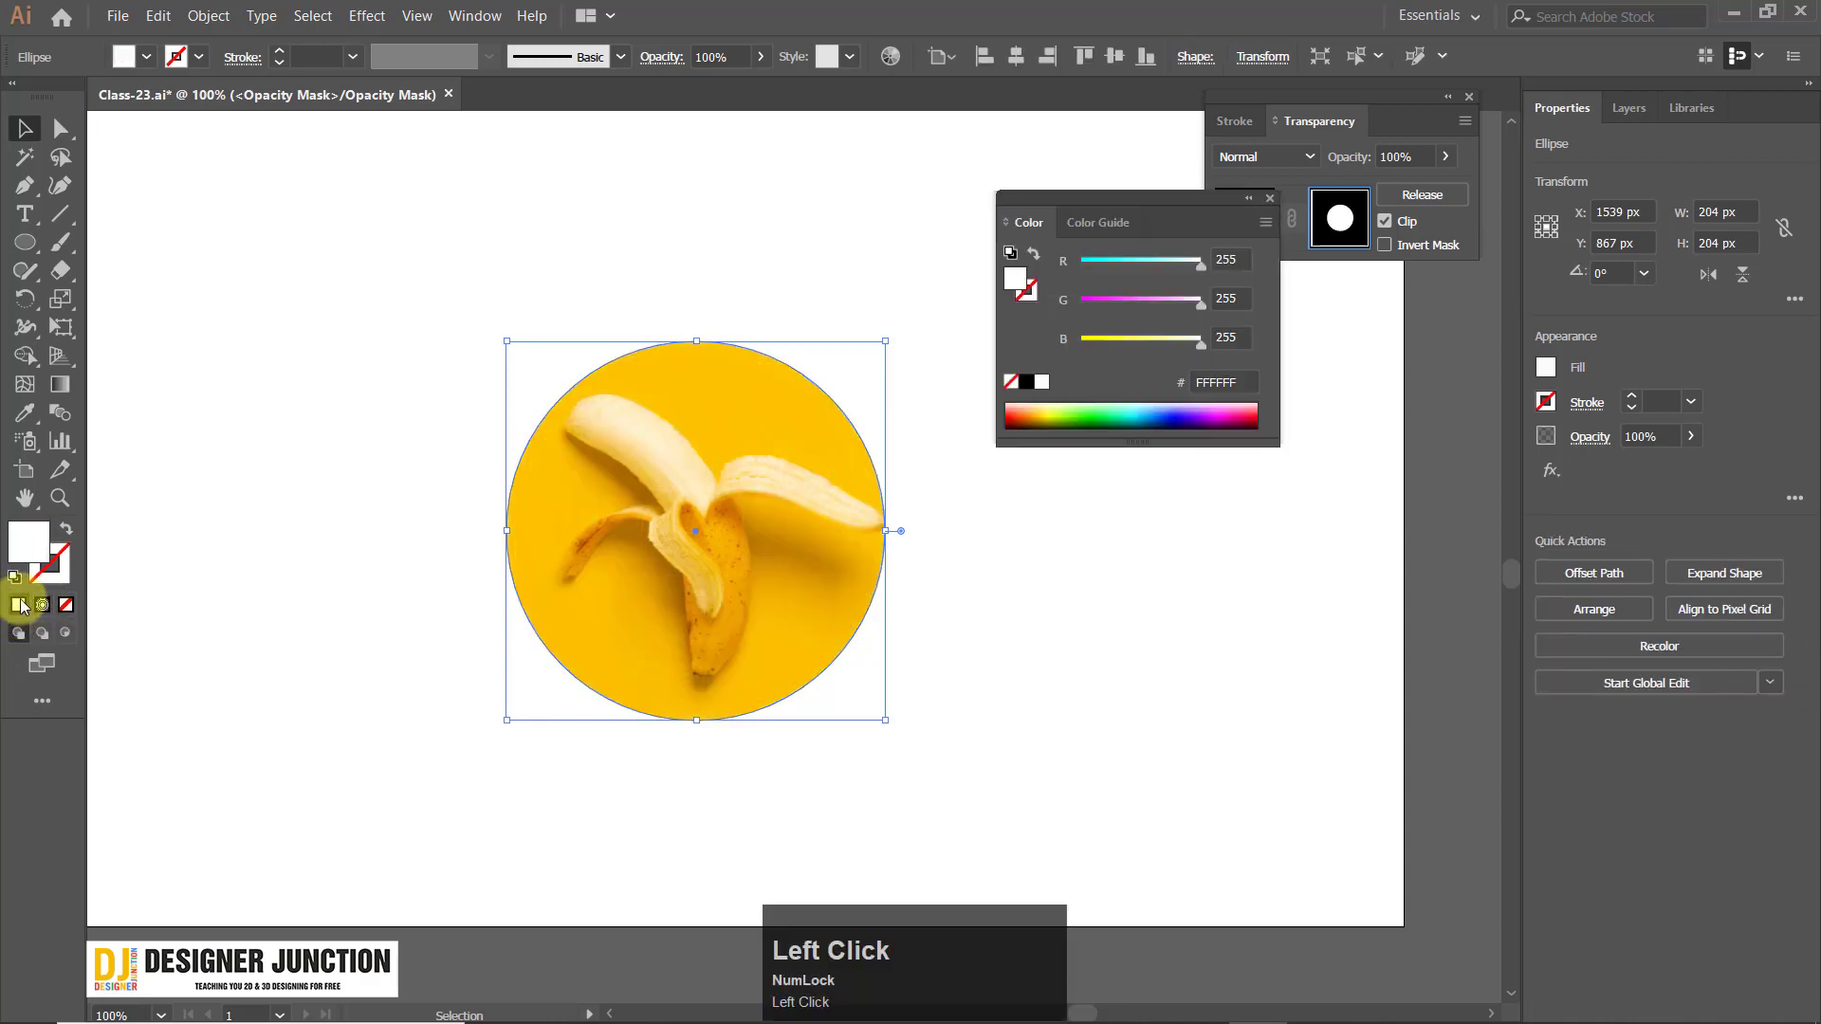
pyautogui.click(1271, 199)
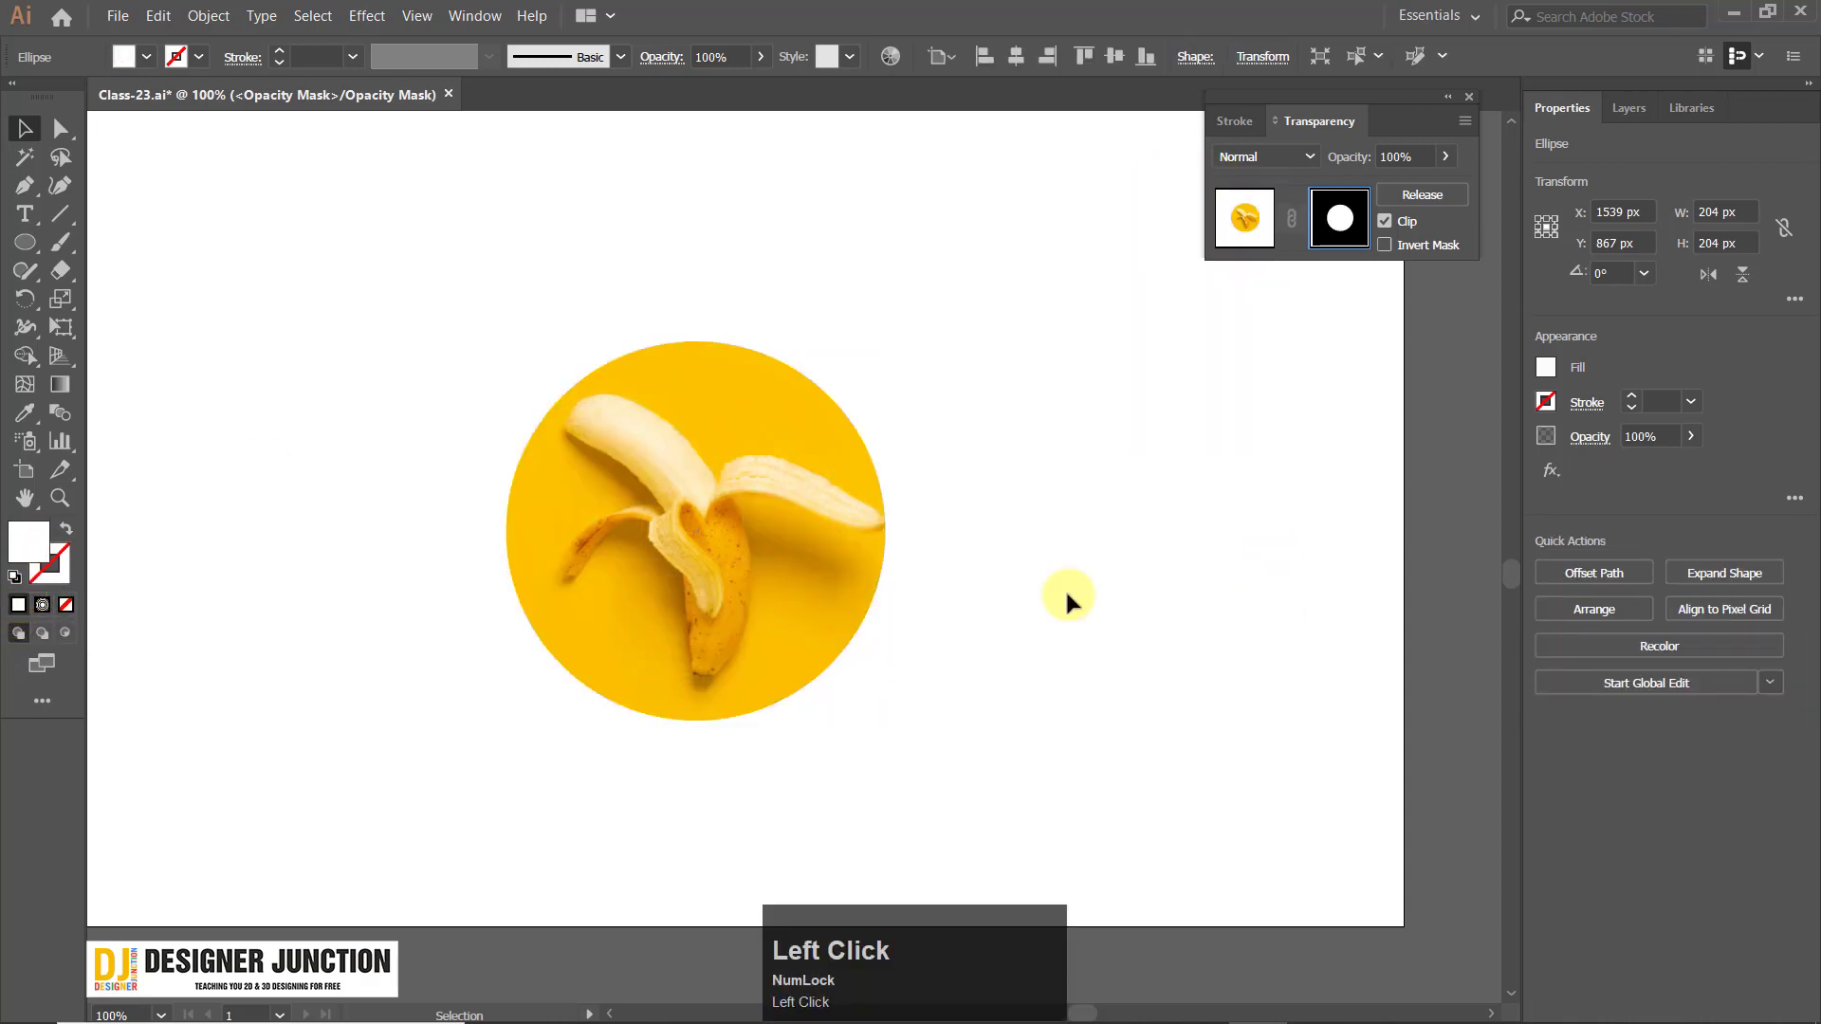
# Exit opacity mask editing back to the artwork and select the banana clip group.
pyautogui.click(1064, 595)
pyautogui.click(718, 523)
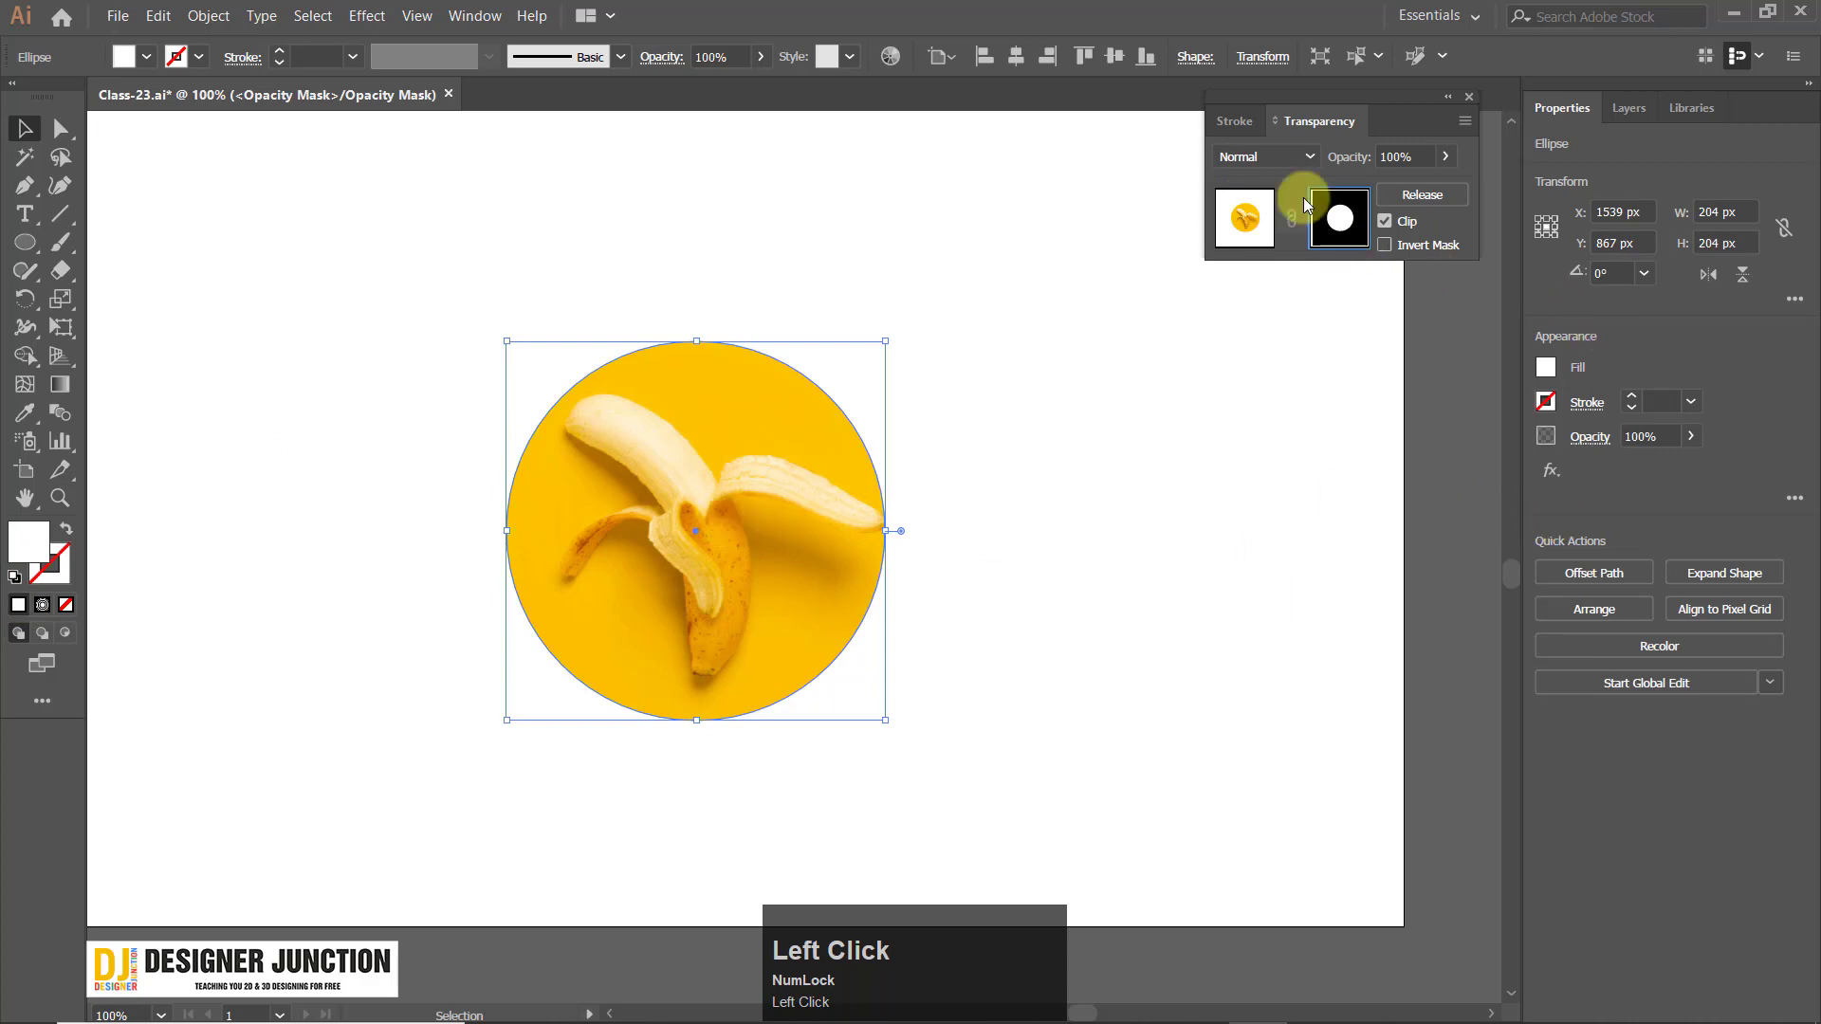
pyautogui.rightClick(1343, 219)
pyautogui.click(1339, 212)
pyautogui.click(1245, 201)
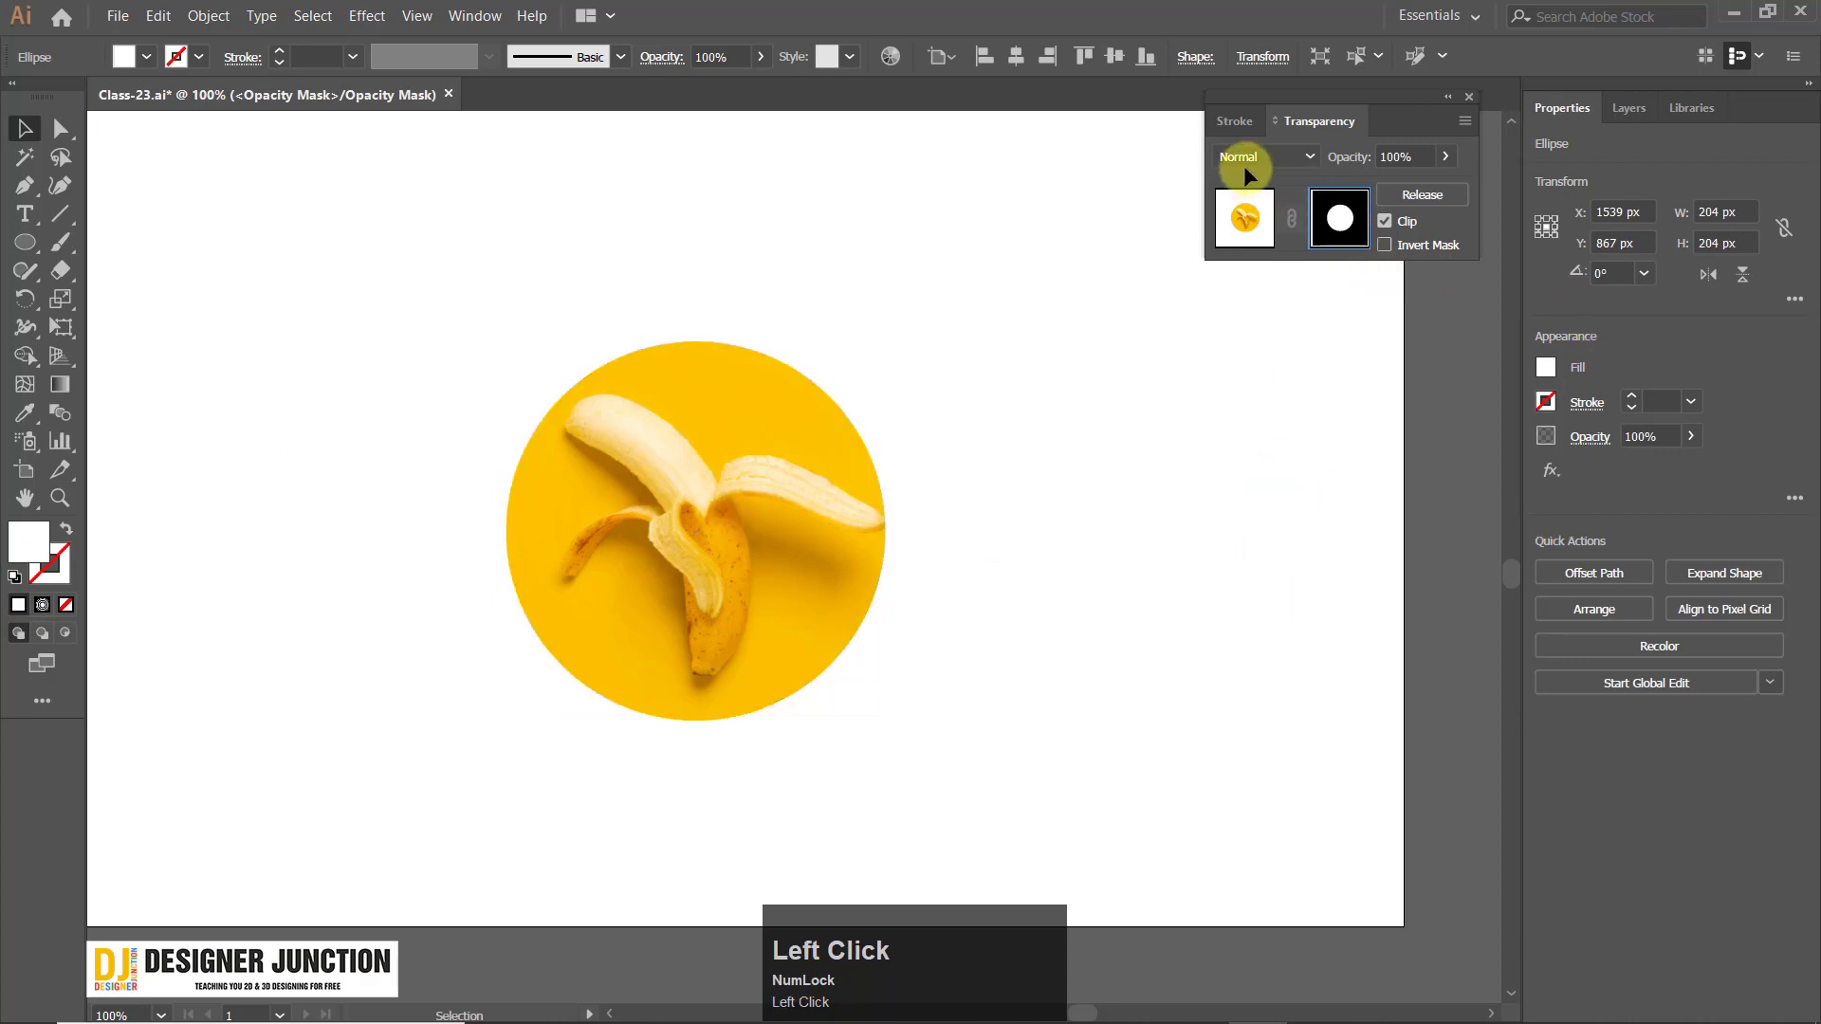
pyautogui.click(810, 470)
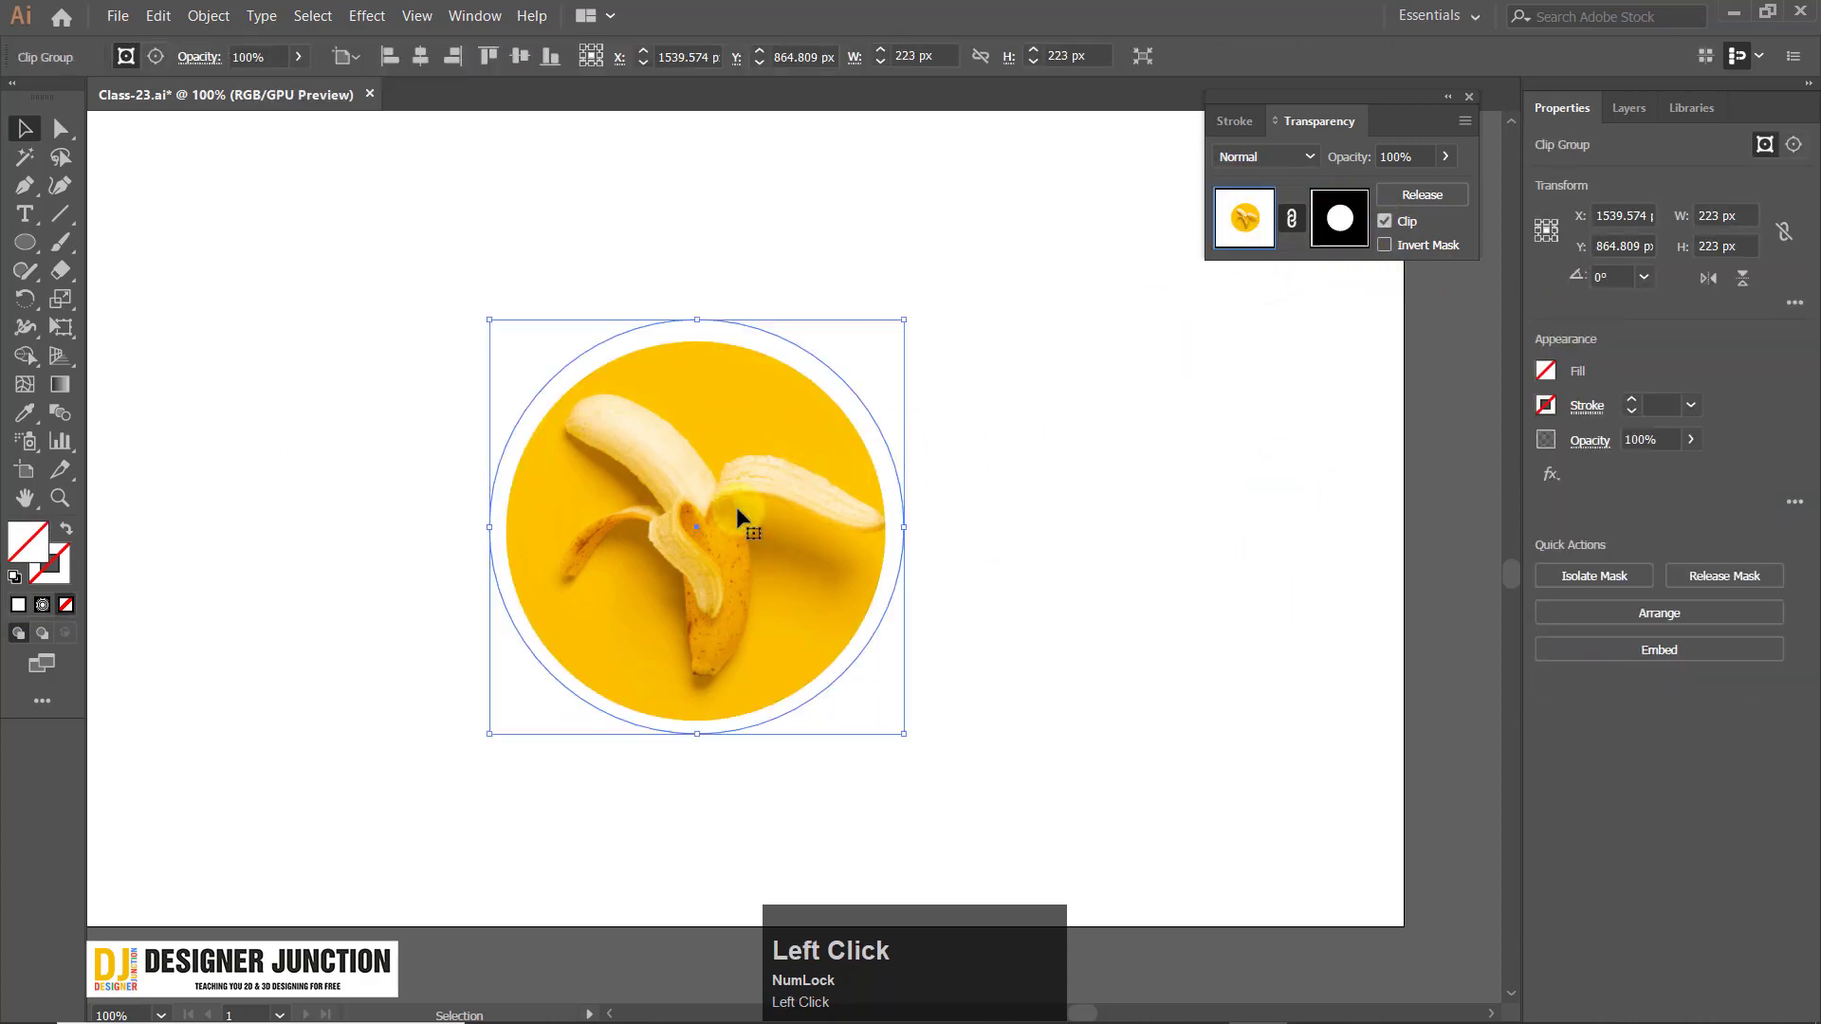
# Apply the multi-stop radial gradient as the banana clip group's fill and remove the extra stops from its outer half.
pyautogui.click(42, 605)
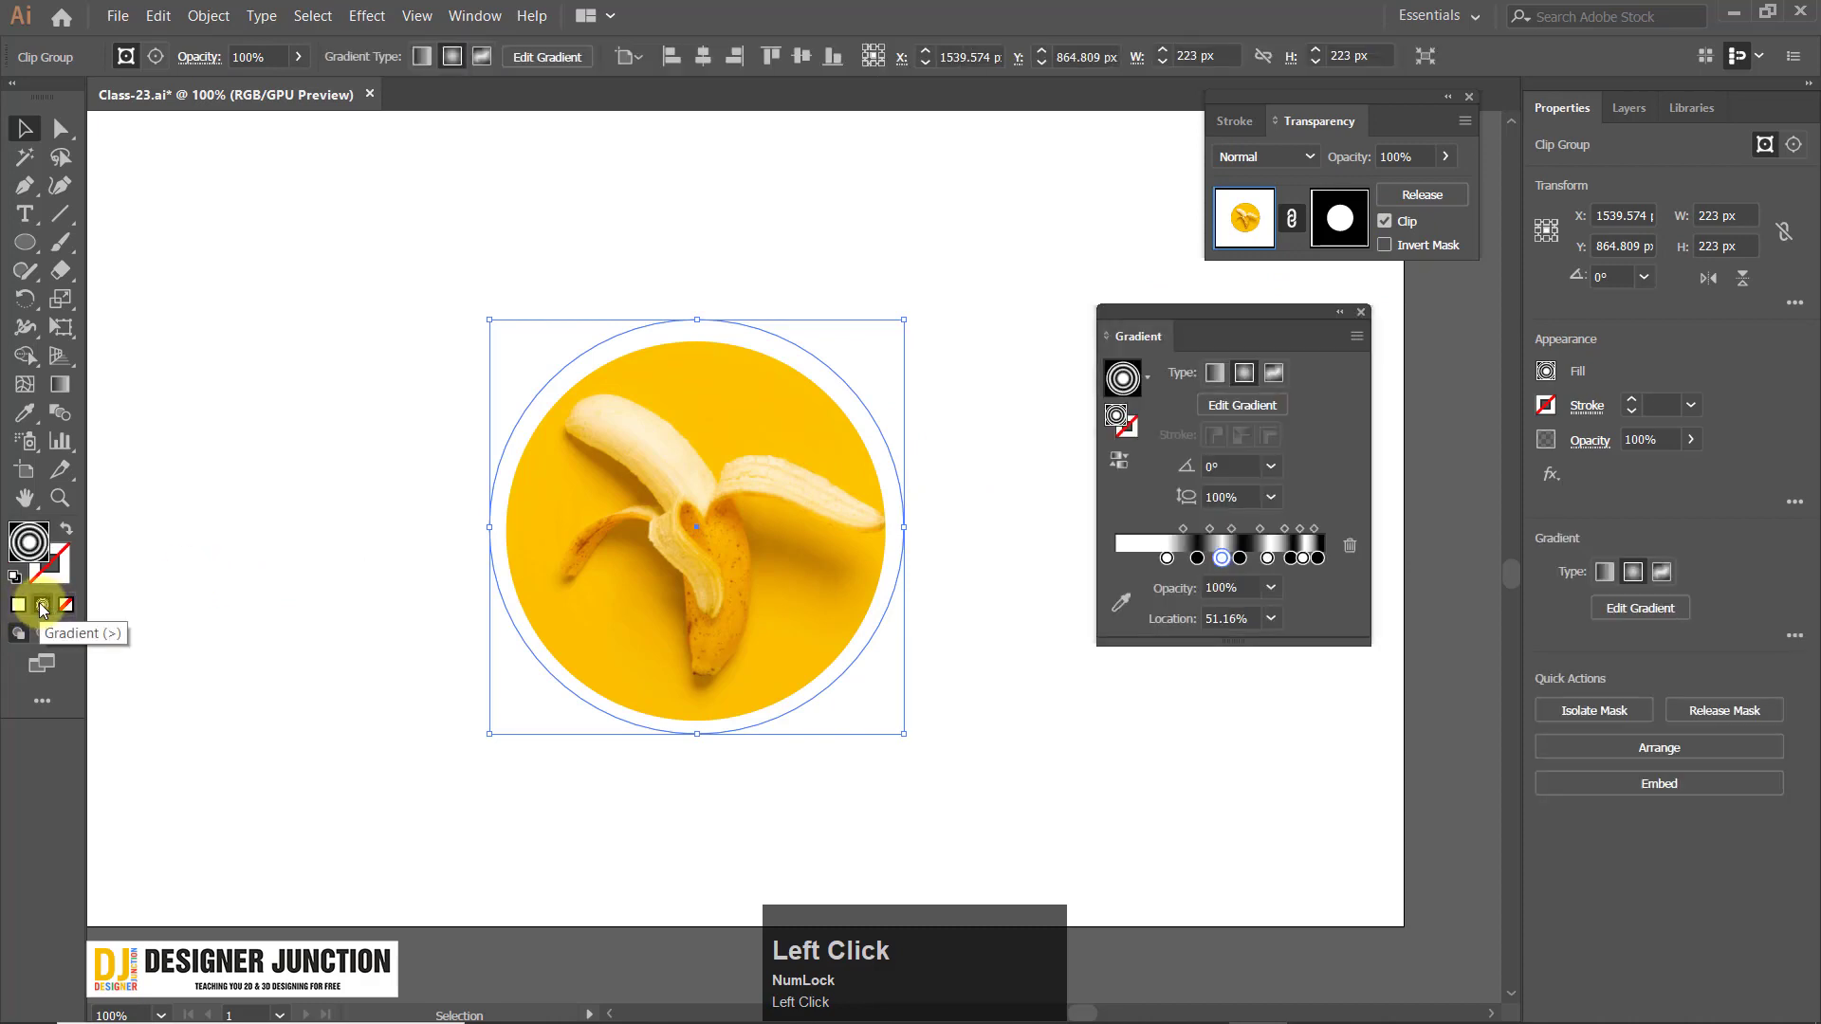
pyautogui.moveTo(1222, 558); pyautogui.dragTo(1368, 655)
pyautogui.moveTo(1236, 559); pyautogui.dragTo(1300, 770)
pyautogui.moveTo(1290, 558); pyautogui.dragTo(1311, 961)
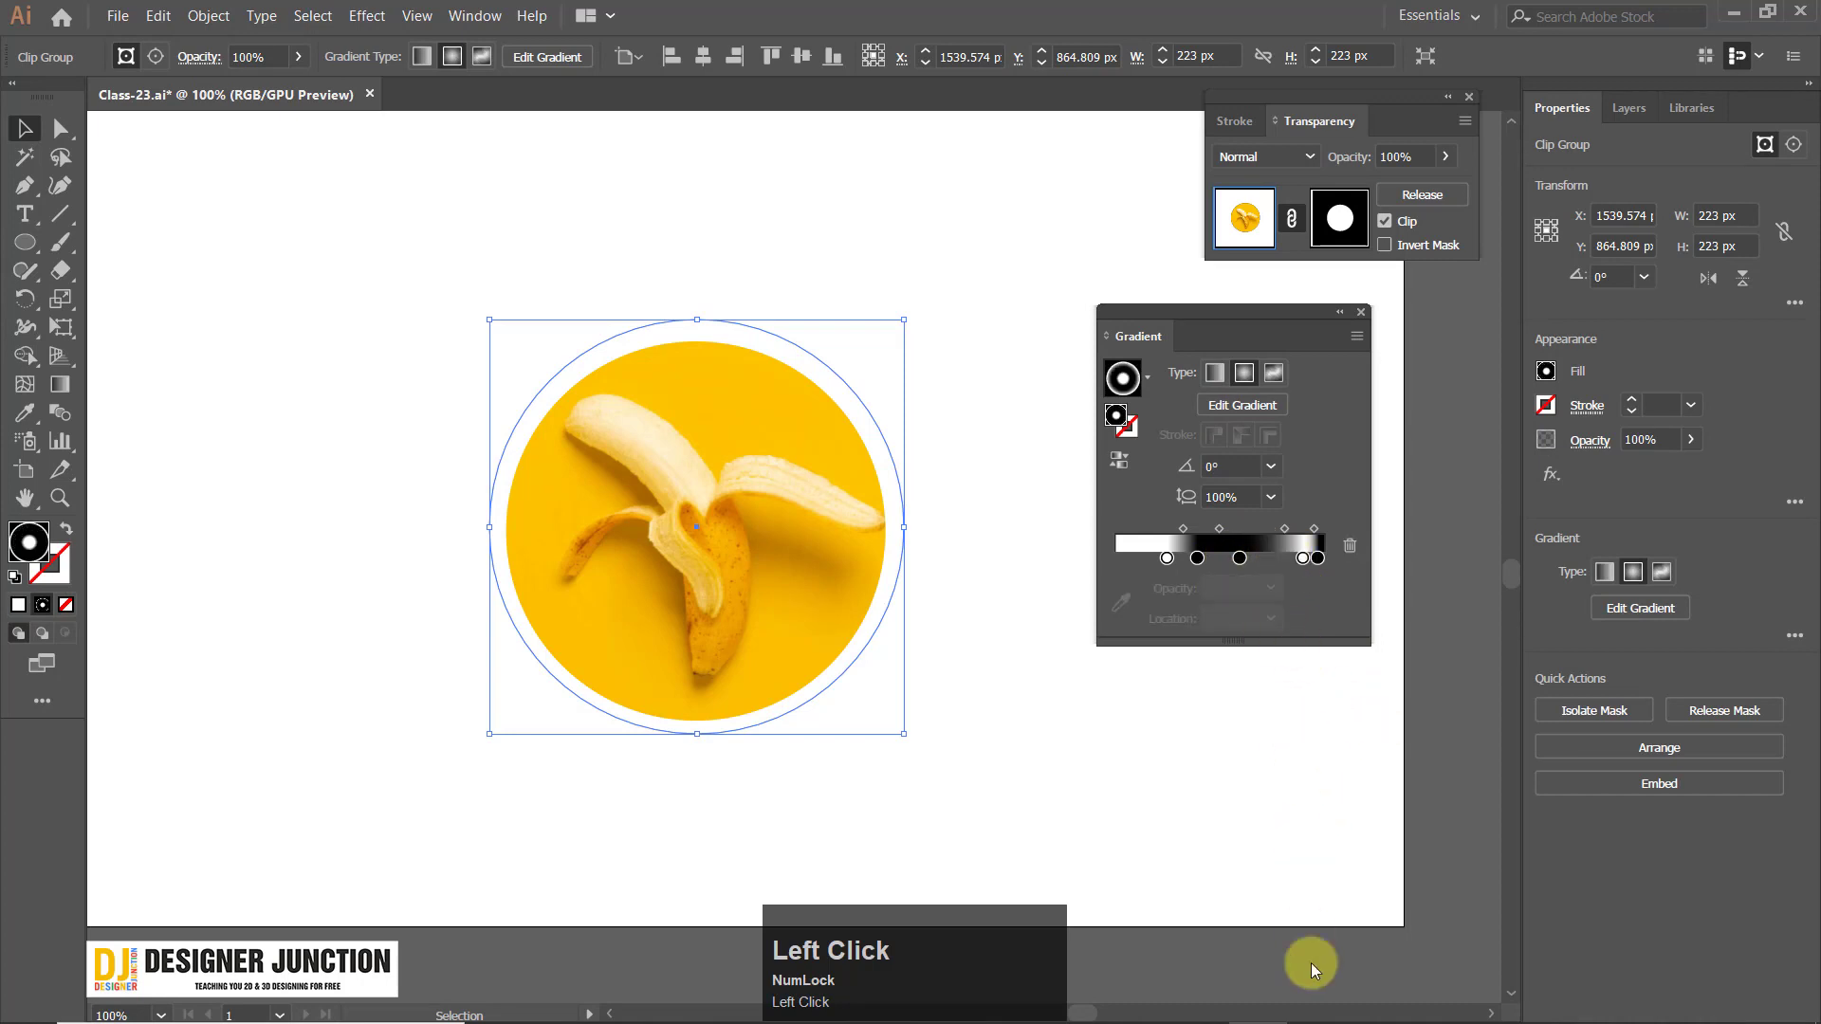
pyautogui.moveTo(1302, 557); pyautogui.dragTo(1309, 801)
pyautogui.click(1233, 568)
pyautogui.moveTo(1248, 563); pyautogui.dragTo(1260, 731)
# Reduce the gradient to a white stop at its start and a black stop at 100%.
pyautogui.click(1198, 562)
pyautogui.moveTo(1198, 561); pyautogui.dragTo(1380, 566)
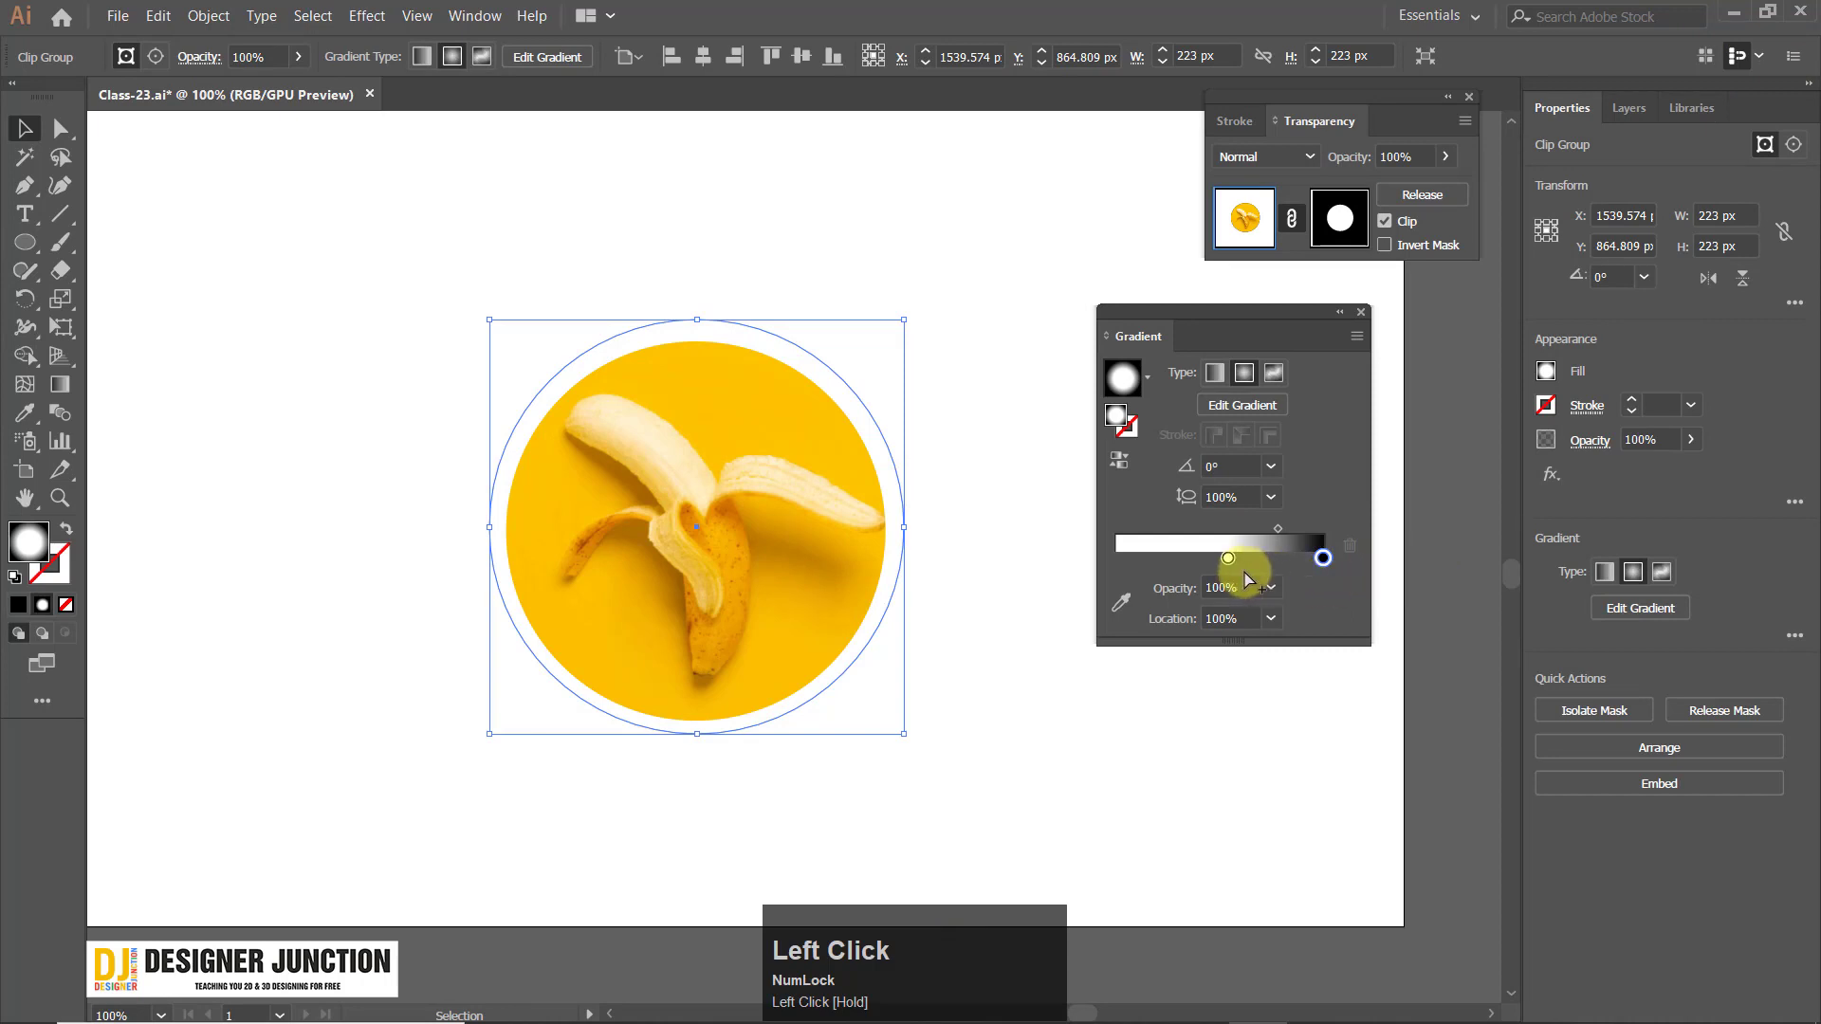
pyautogui.moveTo(1231, 559); pyautogui.dragTo(954, 577)
pyautogui.click(1323, 557)
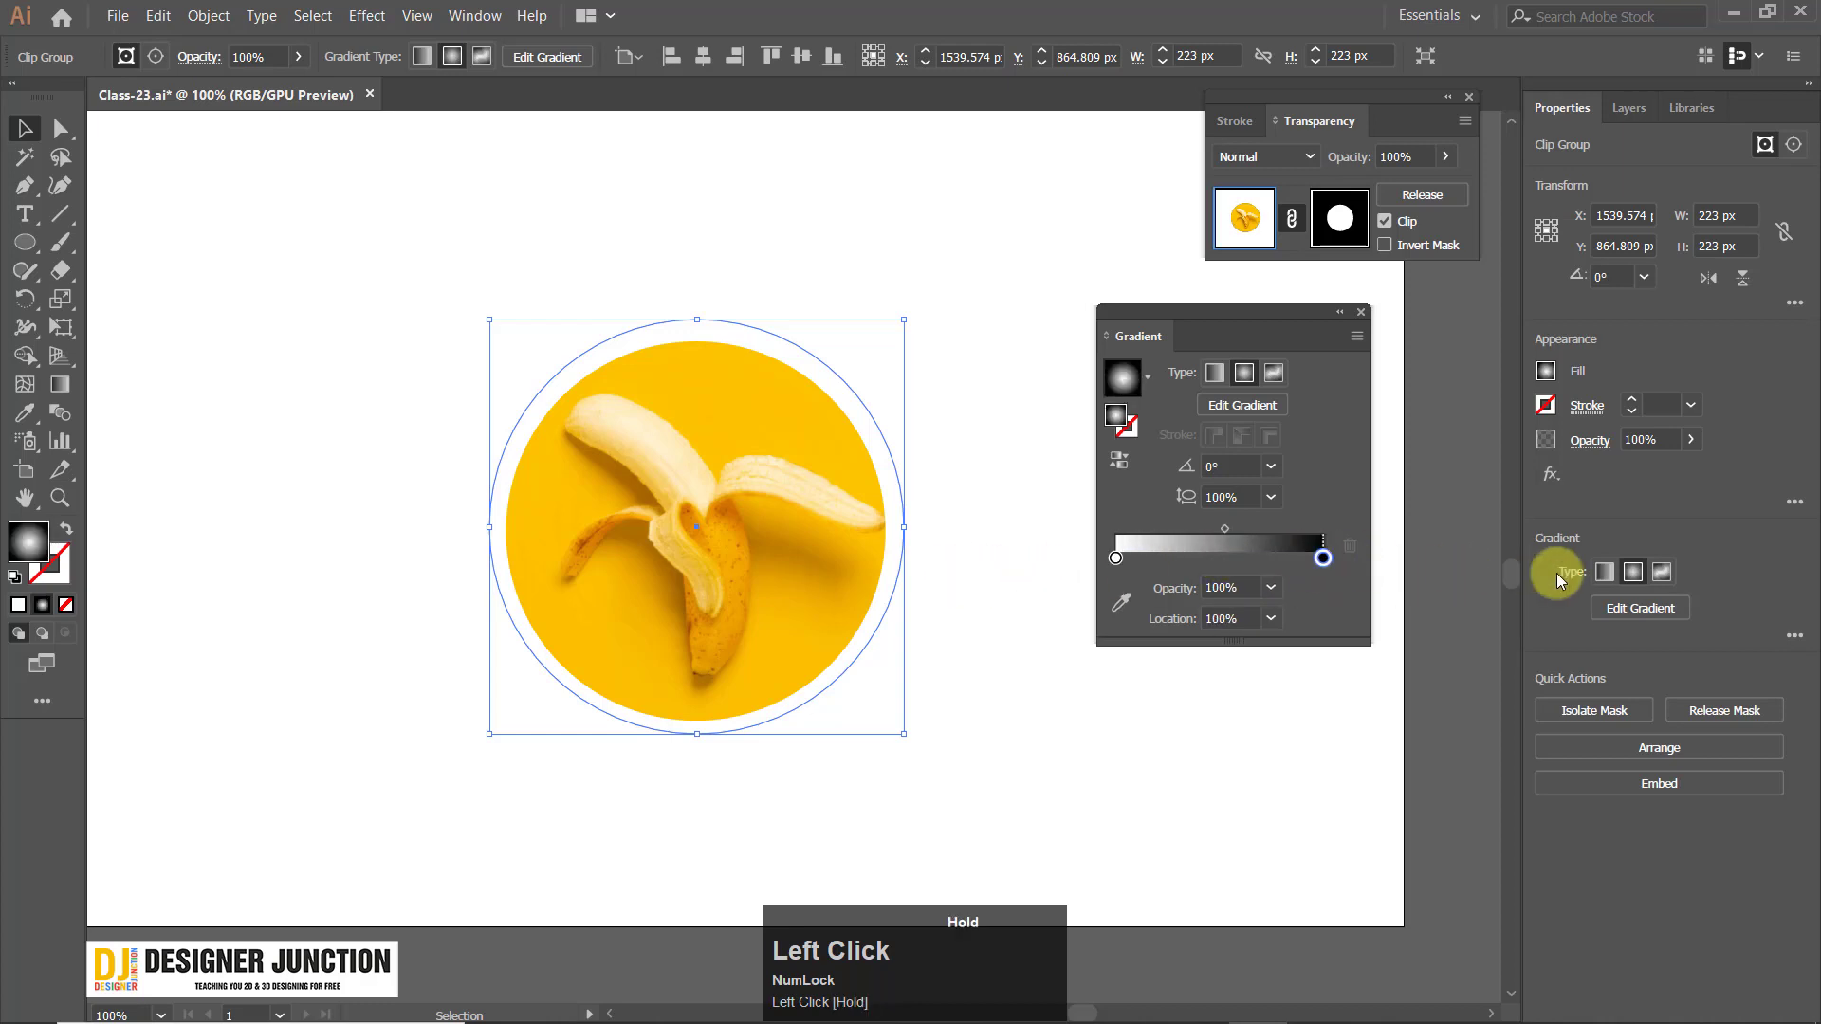
# Enter the banana's opacity mask, fill the mask circle with the white-to-black radial gradient, and close the gradient settings.
pyautogui.click(1437, 422)
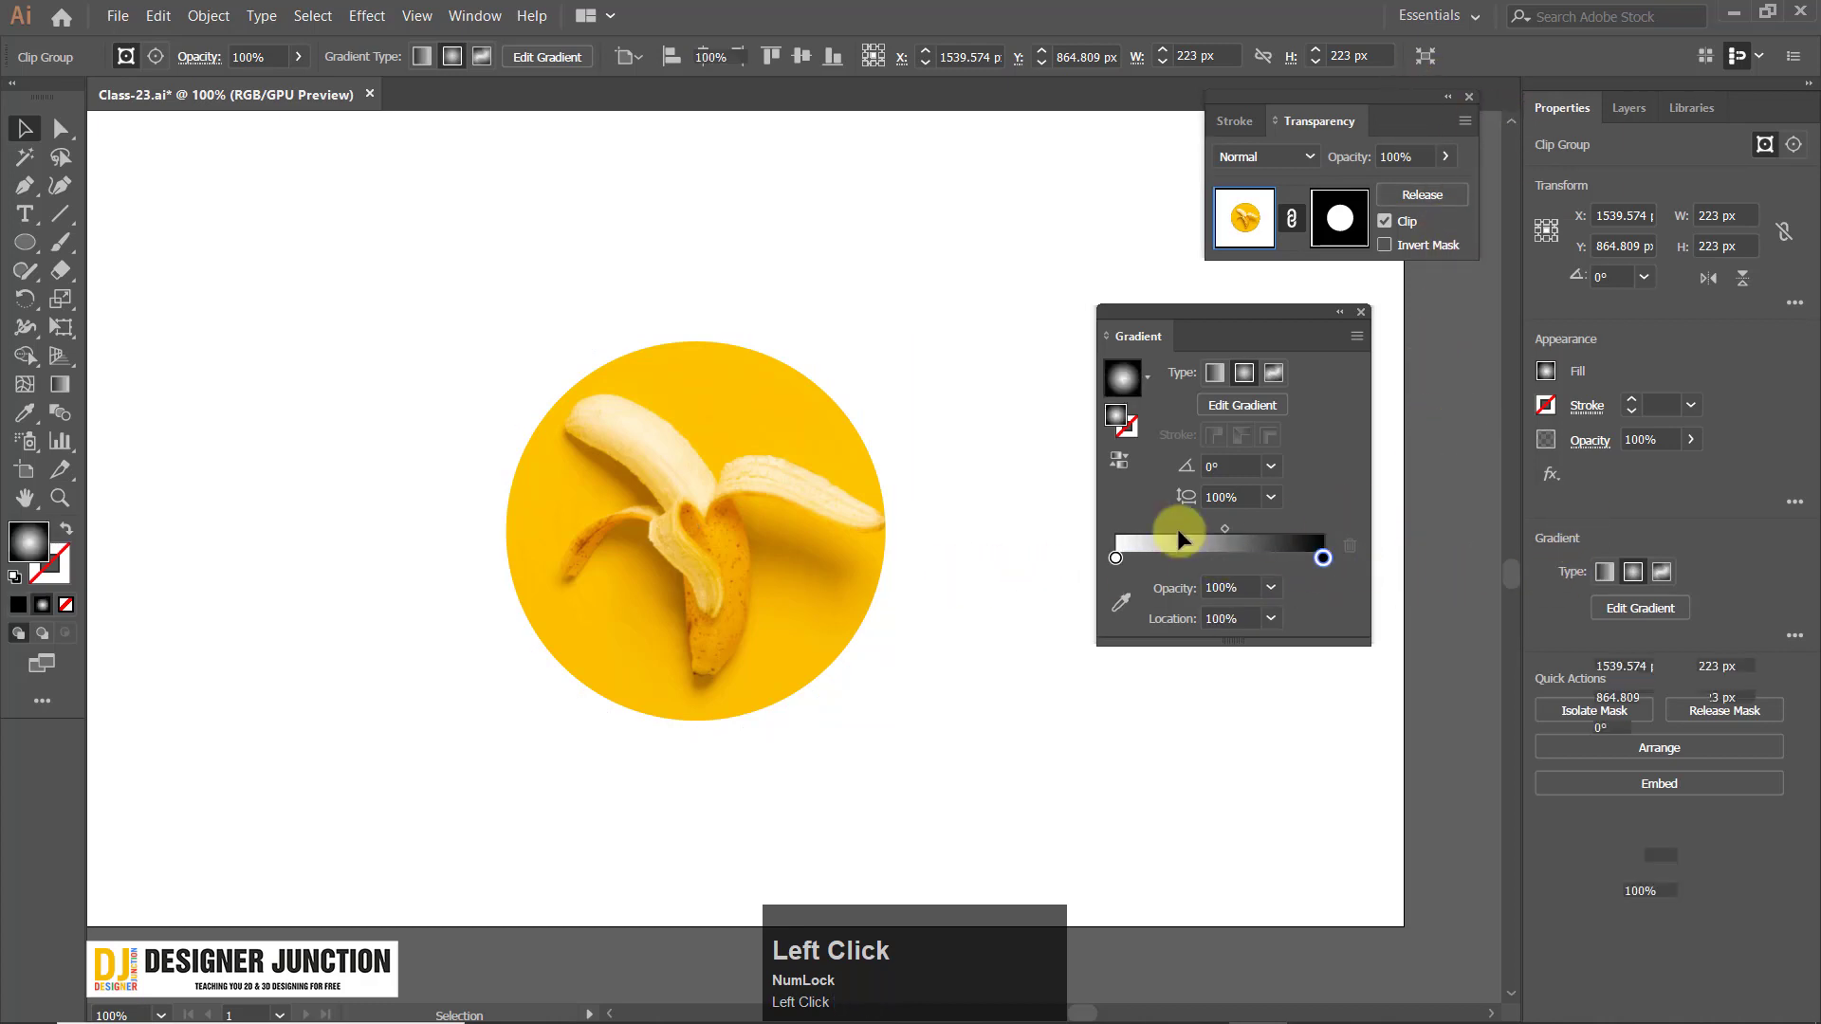
pyautogui.click(1361, 312)
pyautogui.click(795, 473)
pyautogui.click(1384, 221)
pyautogui.click(1339, 219)
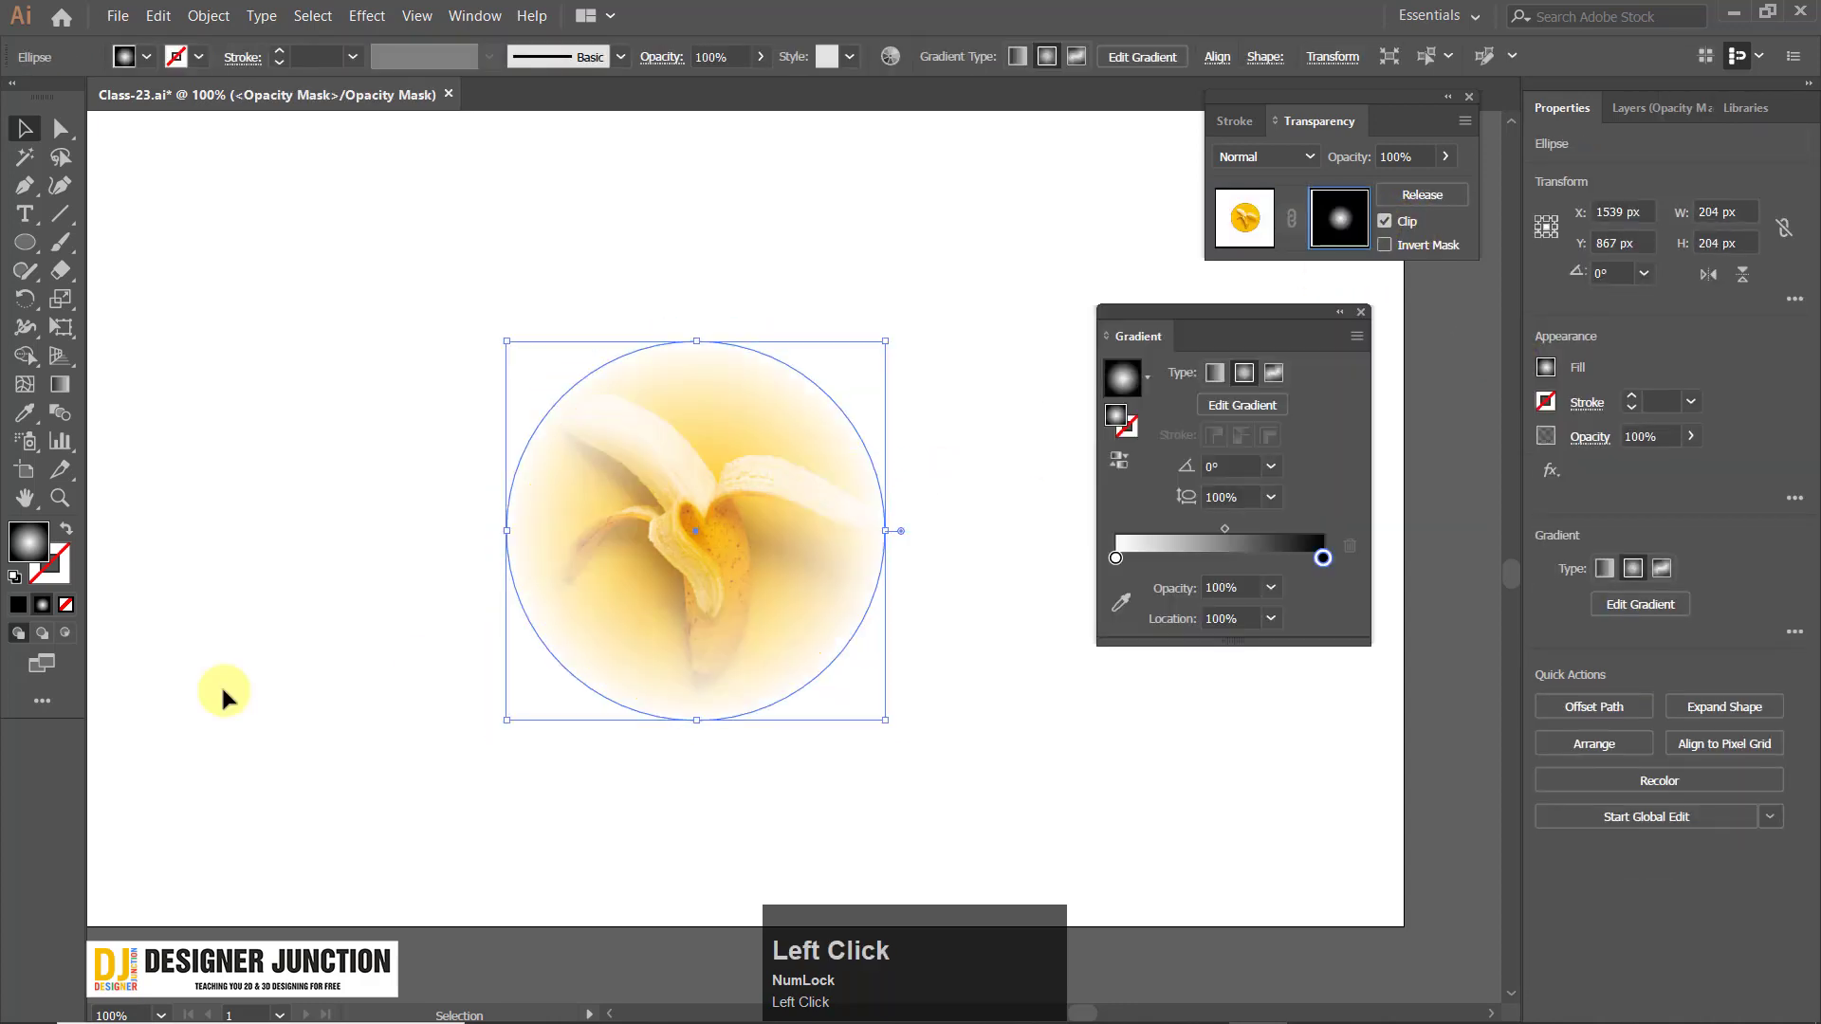
pyautogui.click(1362, 311)
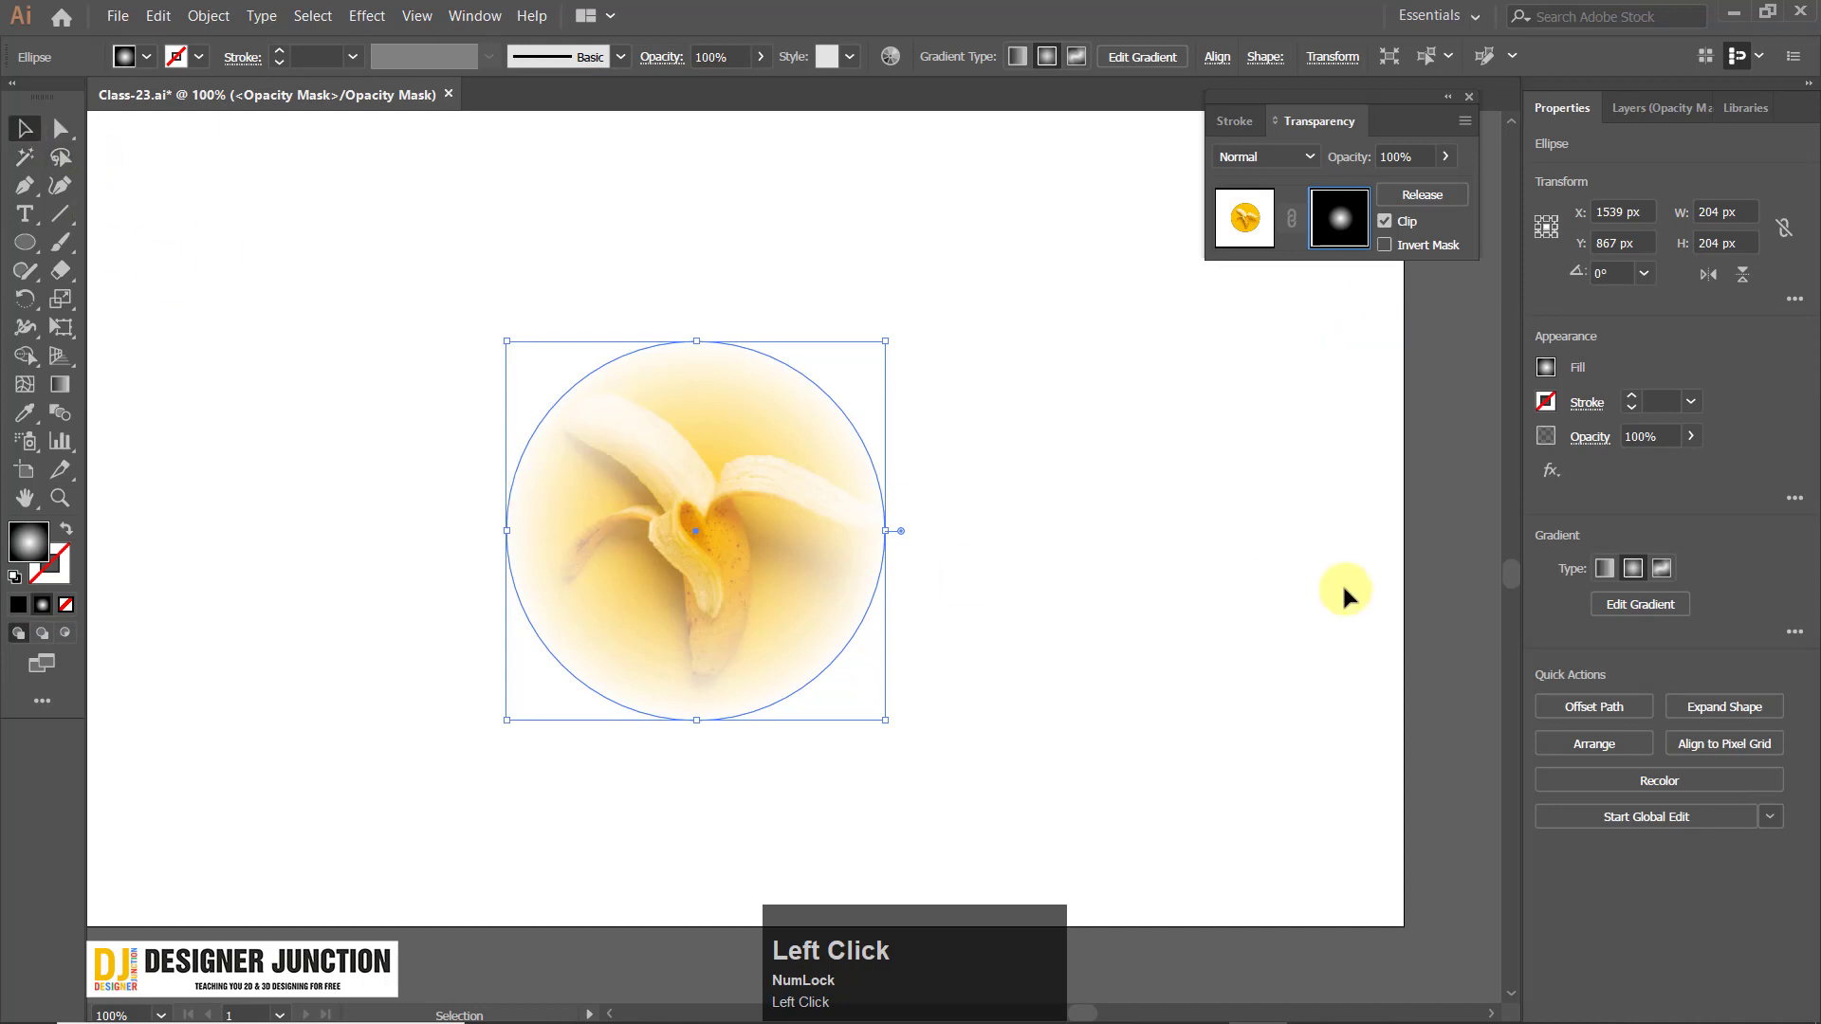
# Deselect the banana's mask circle and close the transparency settings.
pyautogui.click(1341, 589)
pyautogui.scroll(-5, 707, 528)
pyautogui.scroll(4, 595, 460)
pyautogui.moveTo(647, 469); pyautogui.dragTo(805, 540)
pyautogui.scroll(-1, 792, 538)
pyautogui.moveTo(873, 419); pyautogui.dragTo(857, 461)
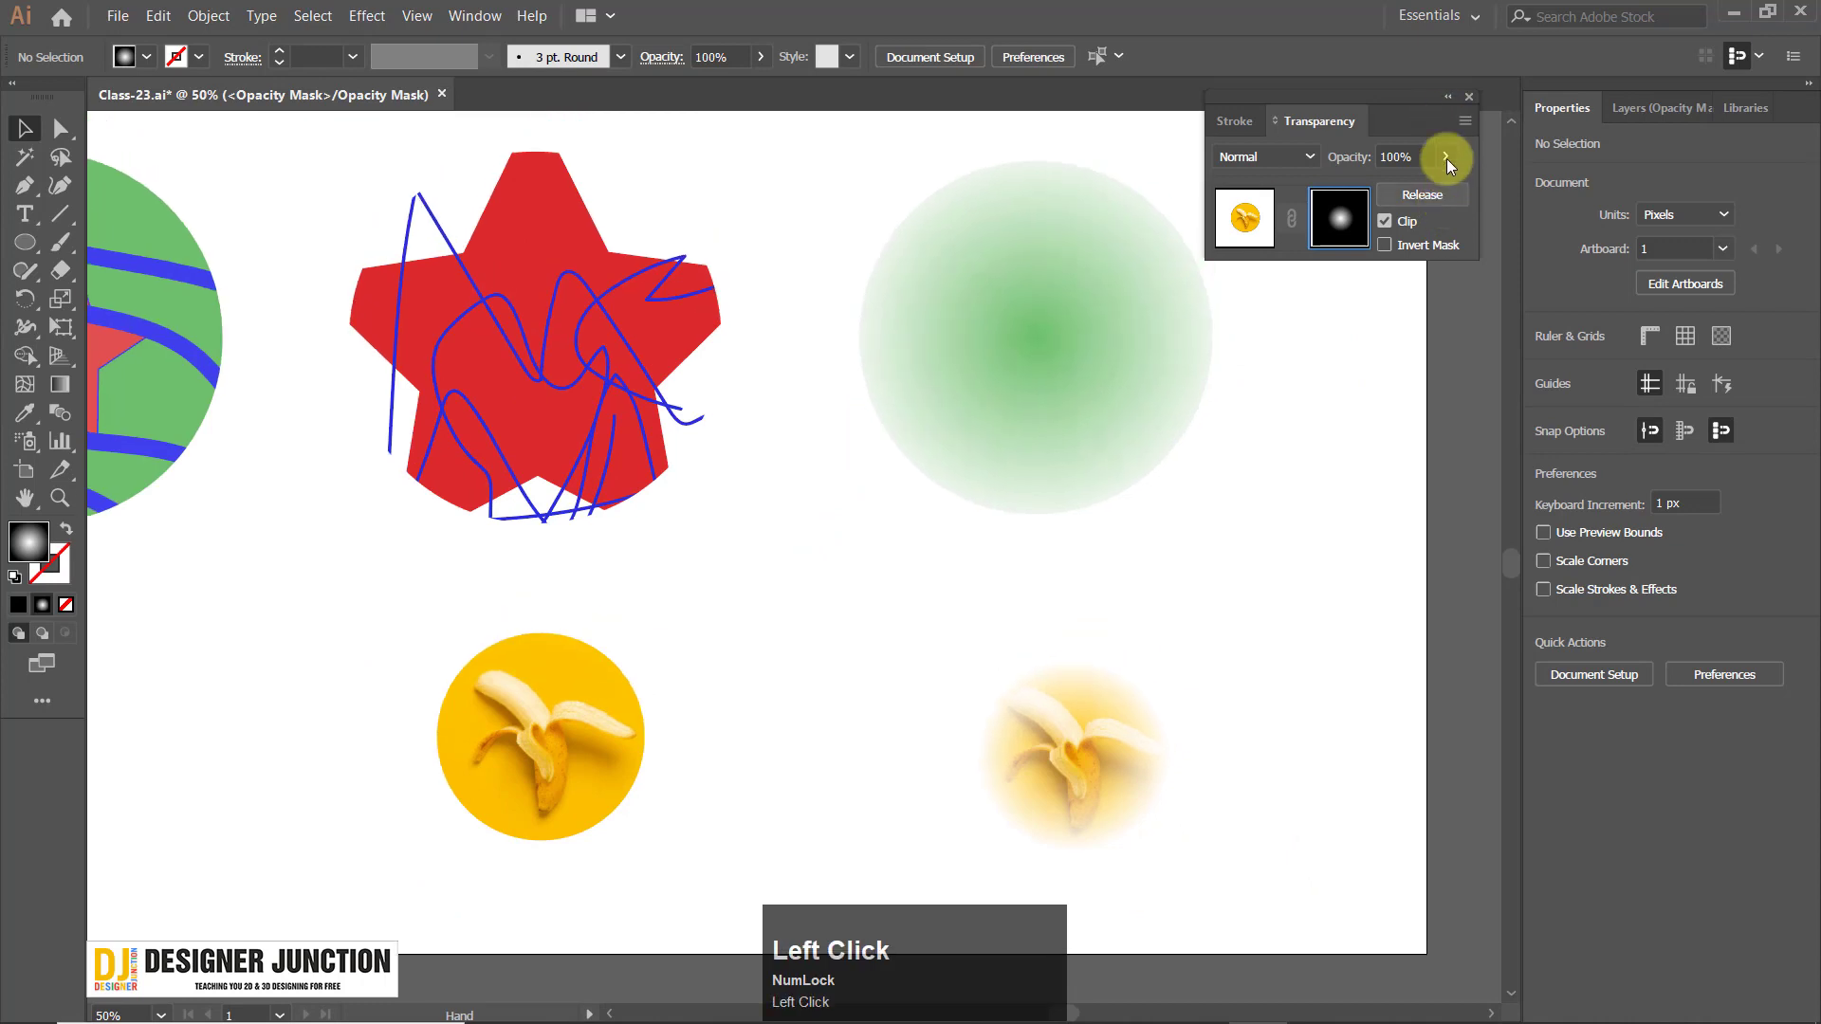
pyautogui.click(1470, 97)
# Compare the faded banana with the clipped banana and the other Draw Inside, Clipping Mask and Opacity Mask examples.
pyautogui.moveTo(689, 693); pyautogui.dragTo(731, 552)
pyautogui.click(1150, 650)
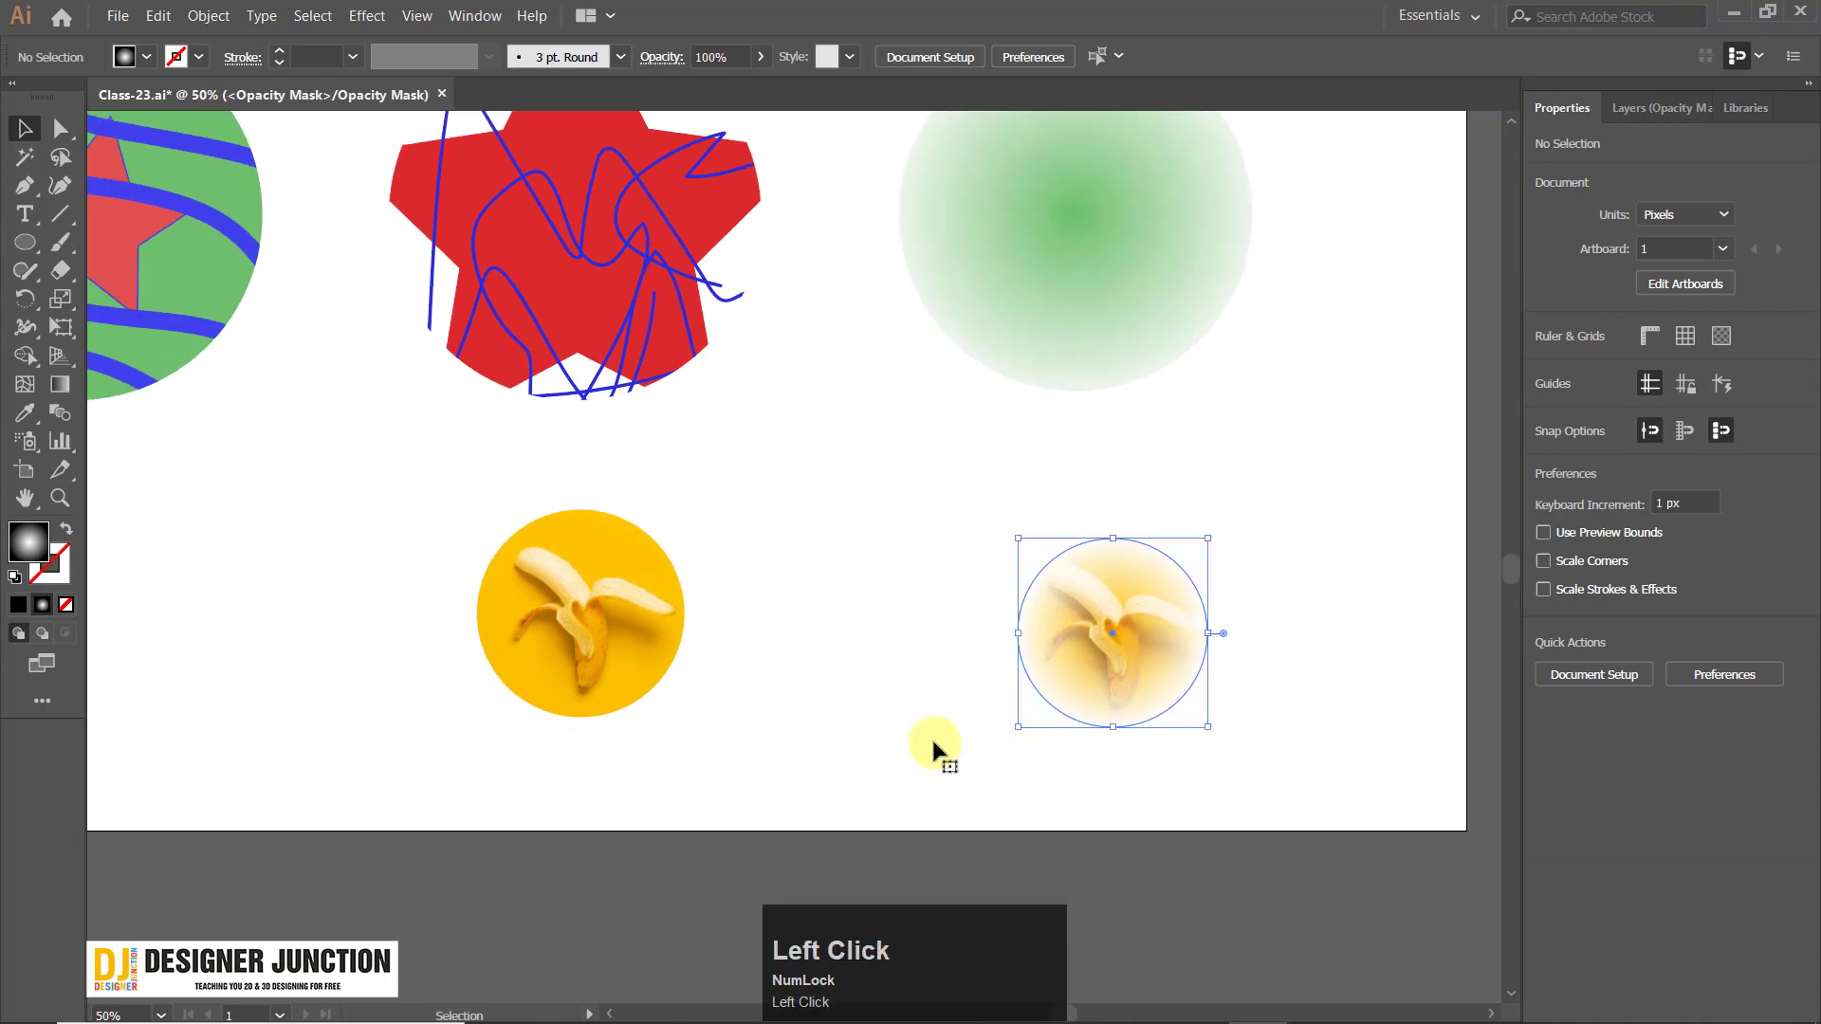
pyautogui.click(933, 738)
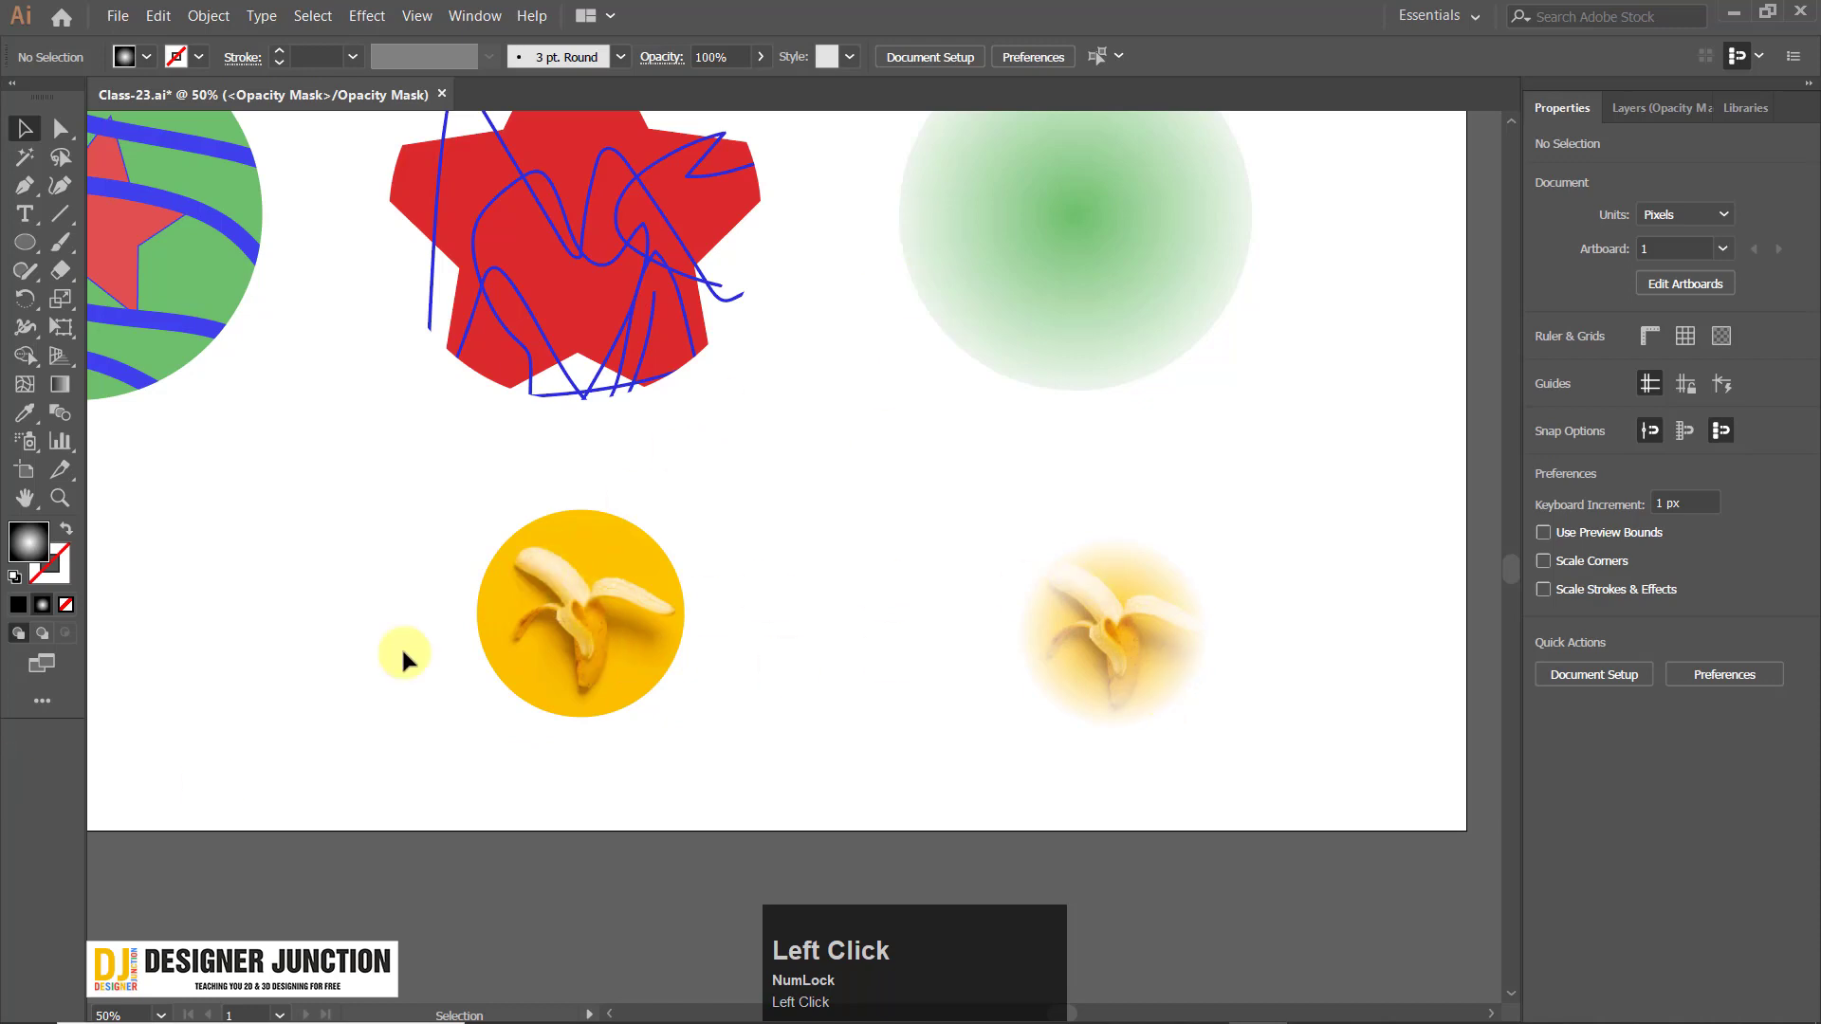
pyautogui.click(1151, 630)
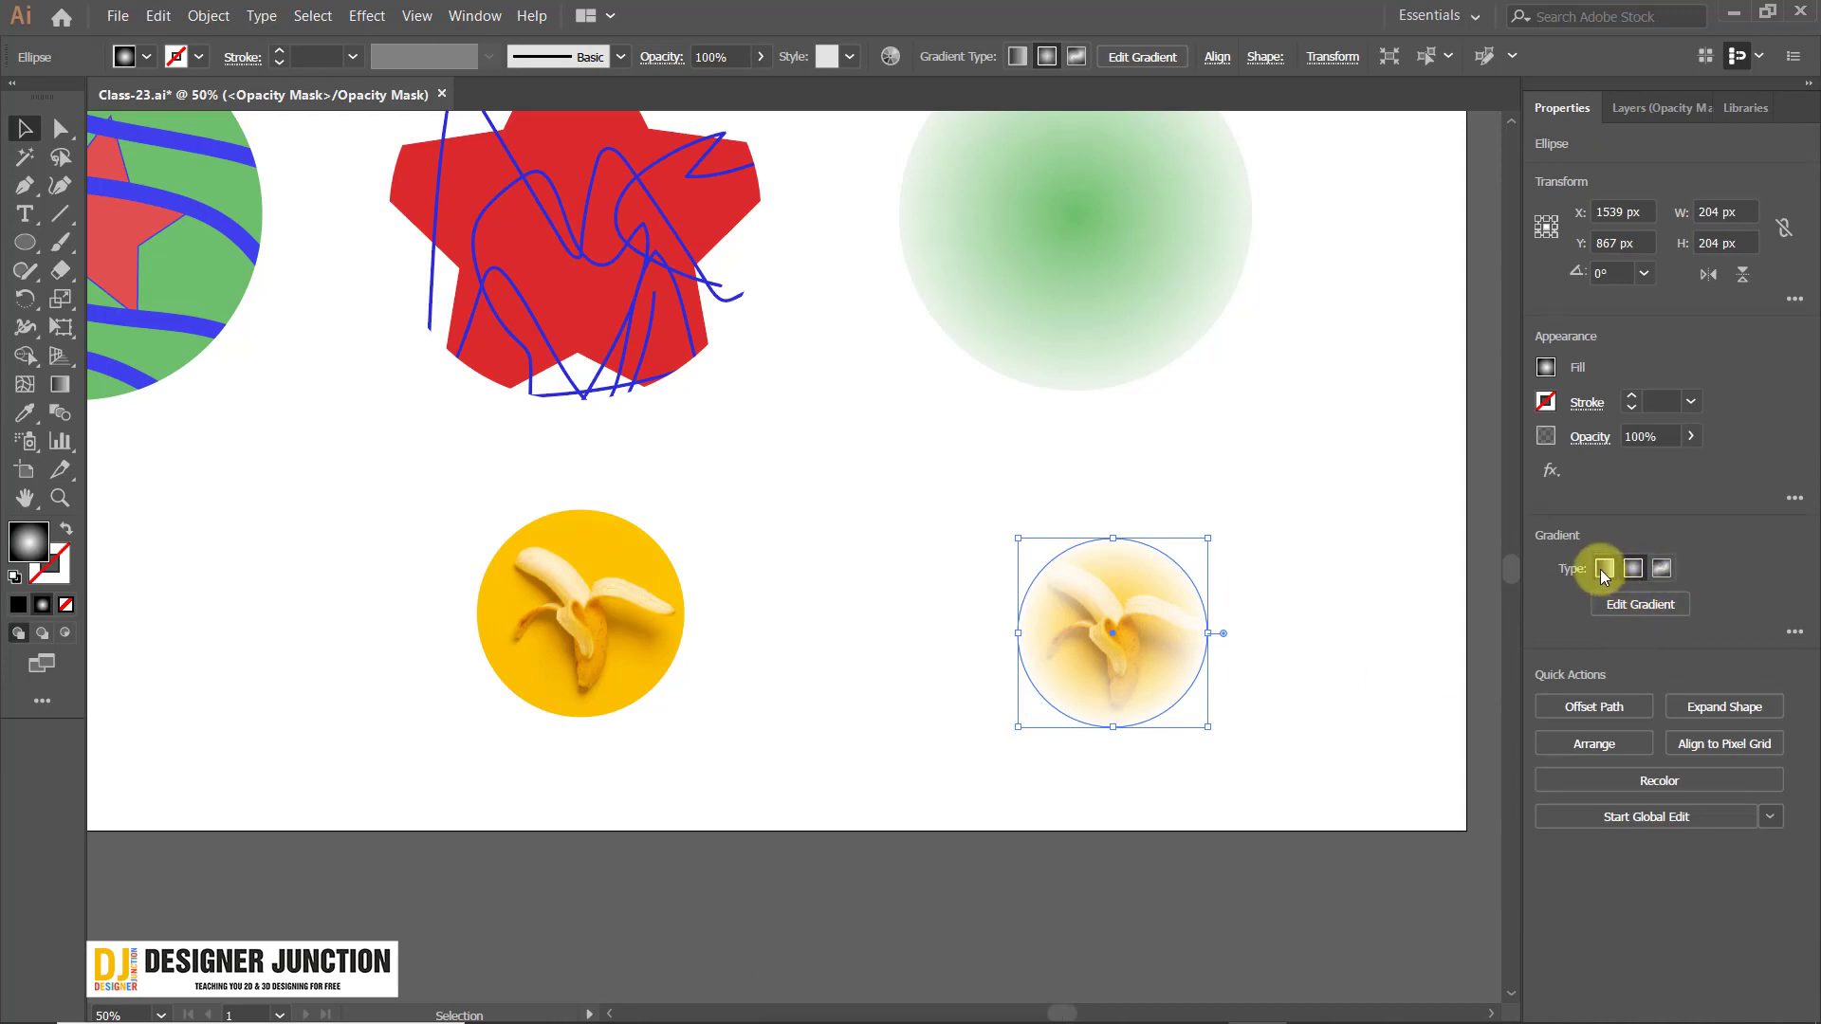
pyautogui.click(1760, 569)
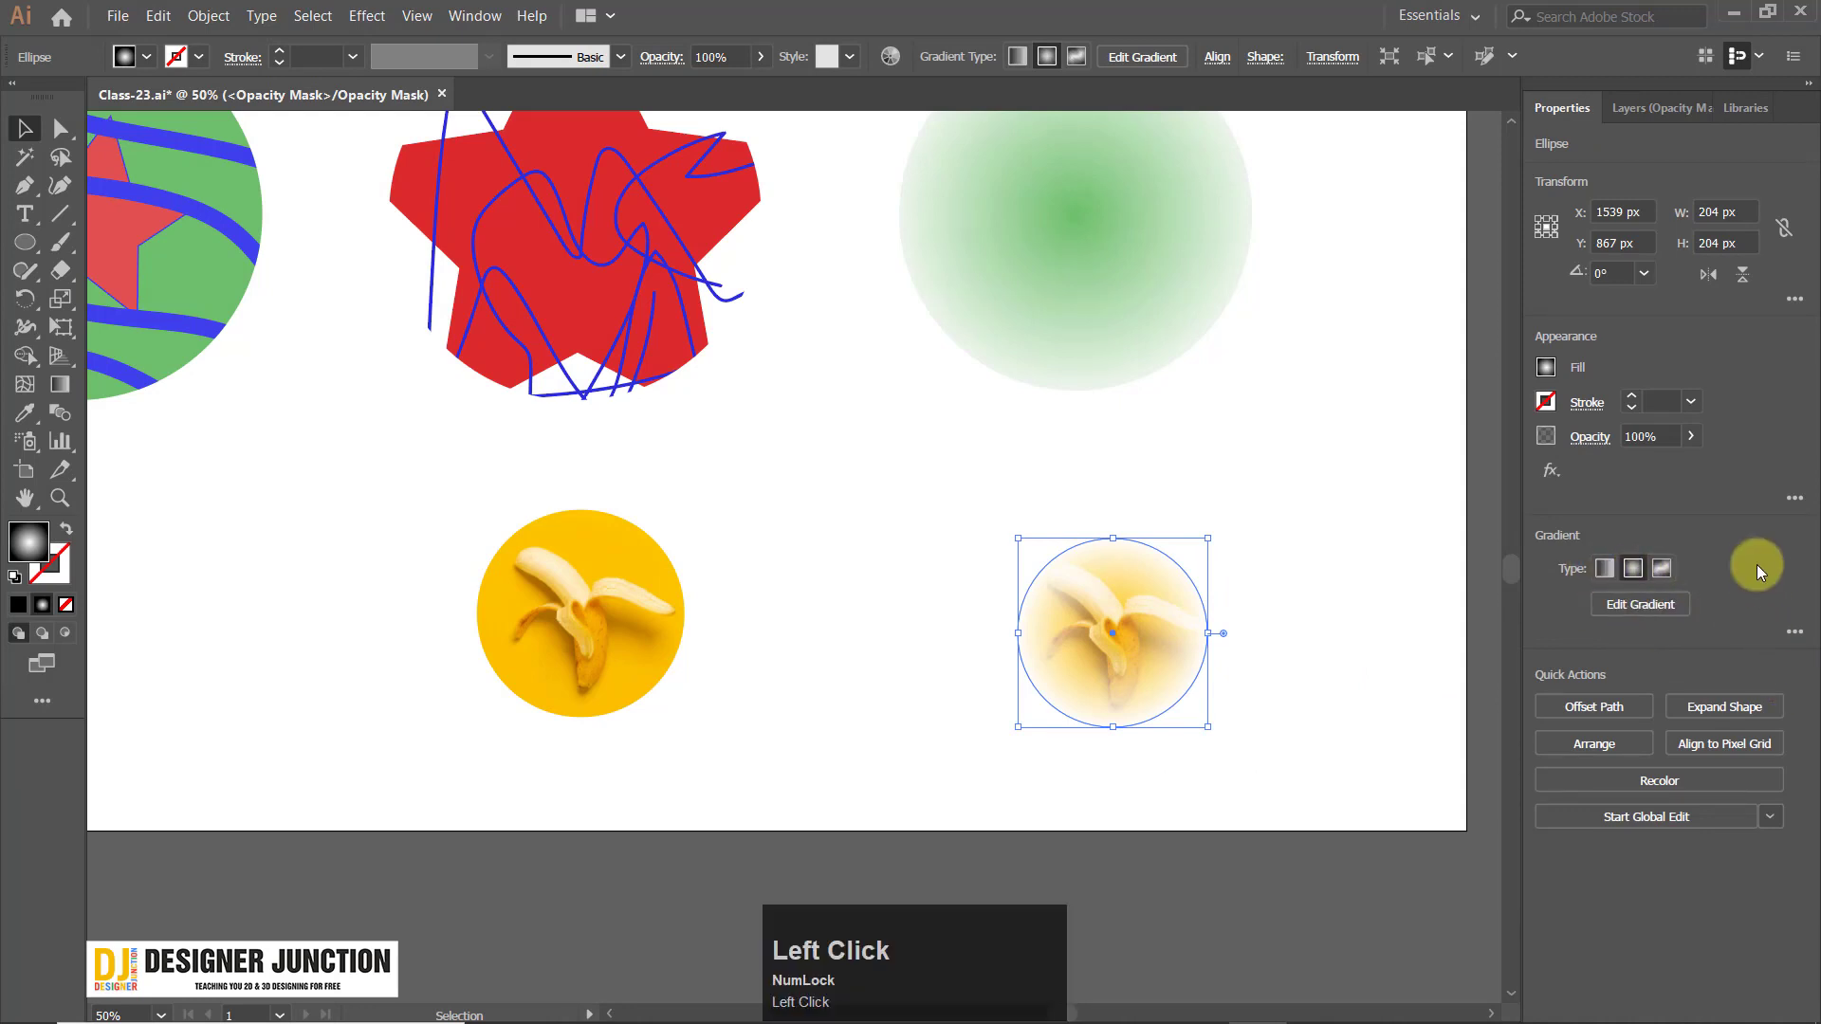
pyautogui.moveTo(1245, 520); pyautogui.dragTo(1056, 630)
pyautogui.keyDown('alt'); pyautogui.scroll(-1, 1056, 629); pyautogui.keyUp('alt')
pyautogui.click(1108, 628)
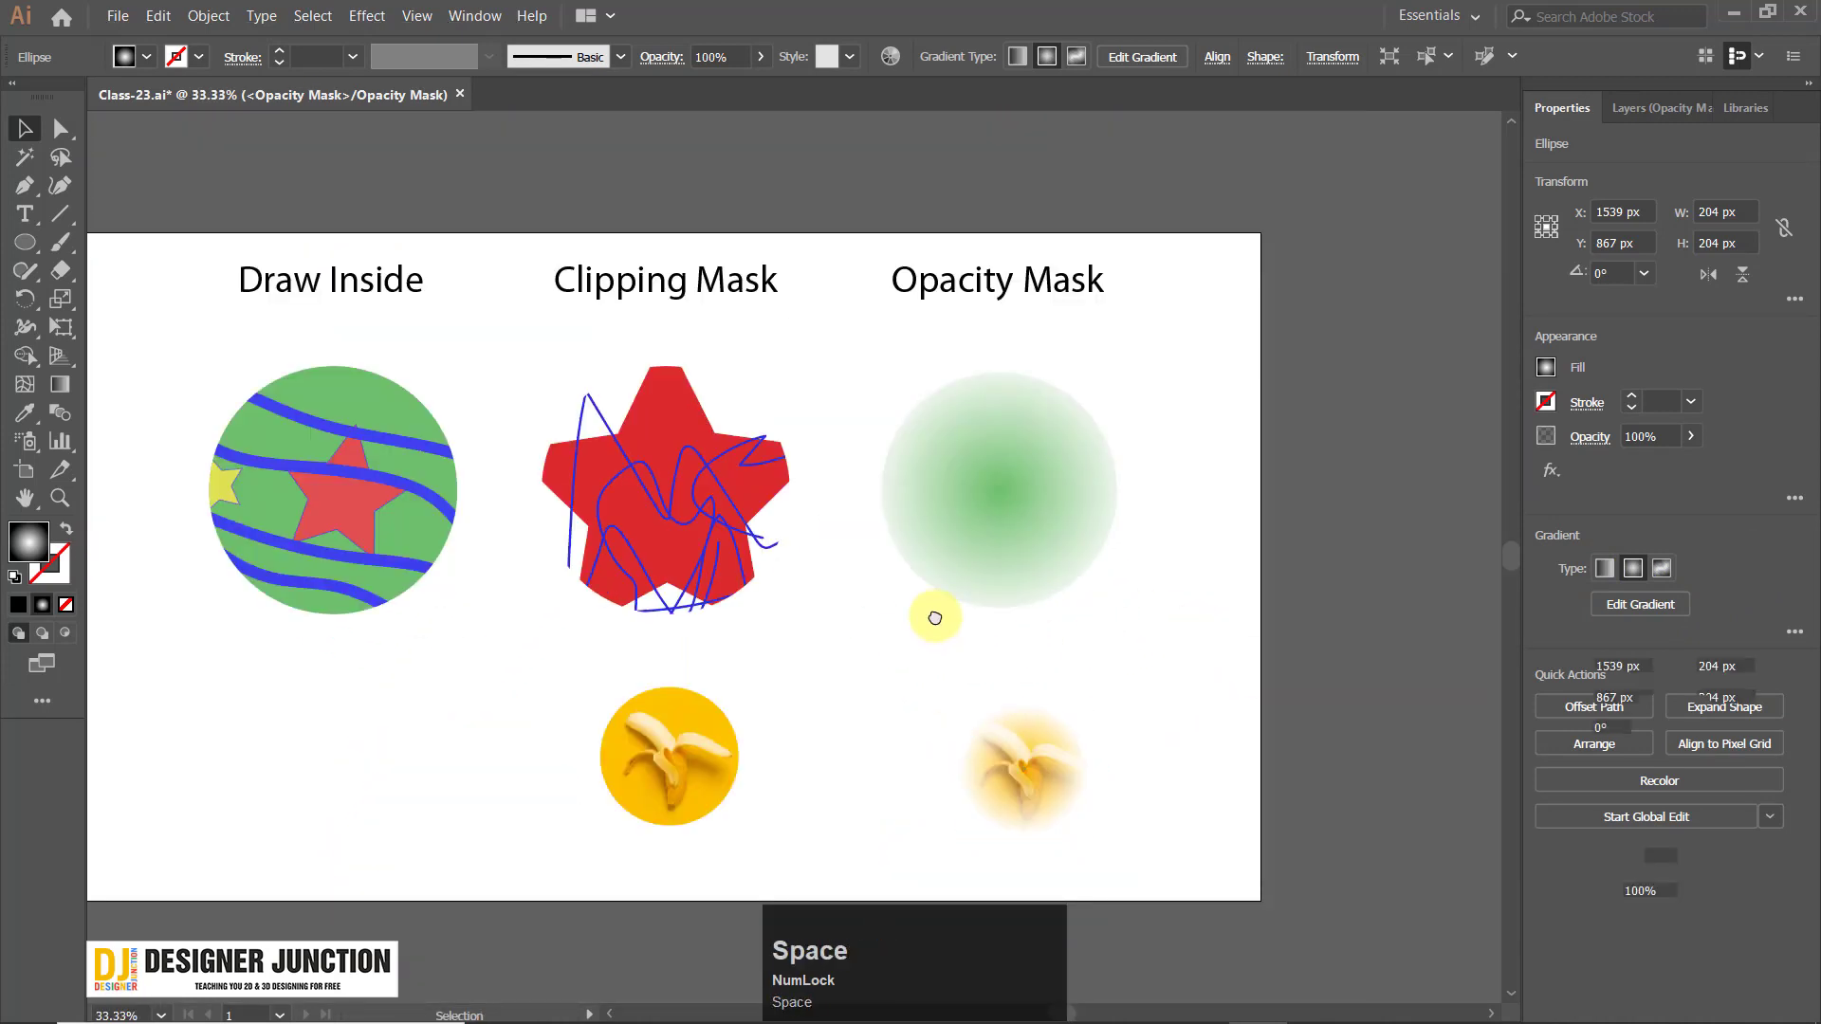
pyautogui.moveTo(915, 624); pyautogui.dragTo(1029, 615)
pyautogui.click(255, 261)
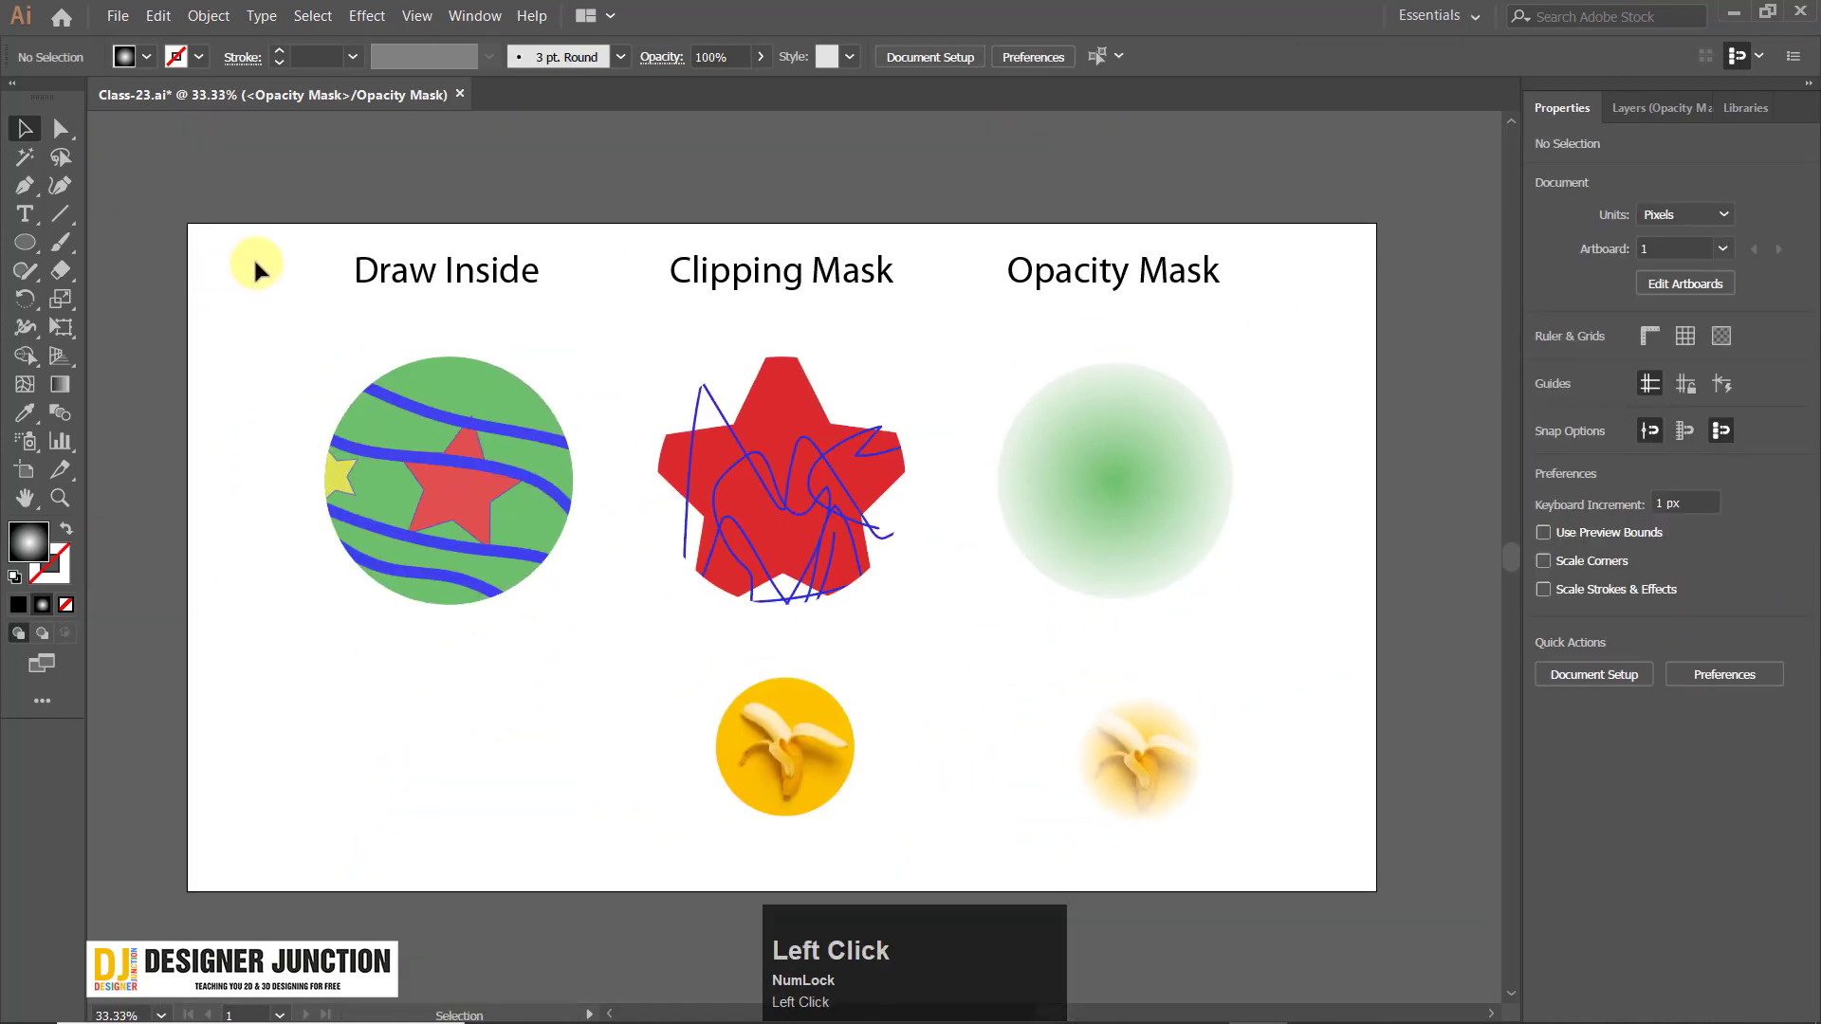
# Try to enlarge the banana's mask circle to about 327 px and reposition it, and undo both changes.
pyautogui.click(1179, 756)
pyautogui.keyDown('shift'); pyautogui.moveTo(1201, 823); pyautogui.dragTo(1283, 896); pyautogui.keyUp('shift')
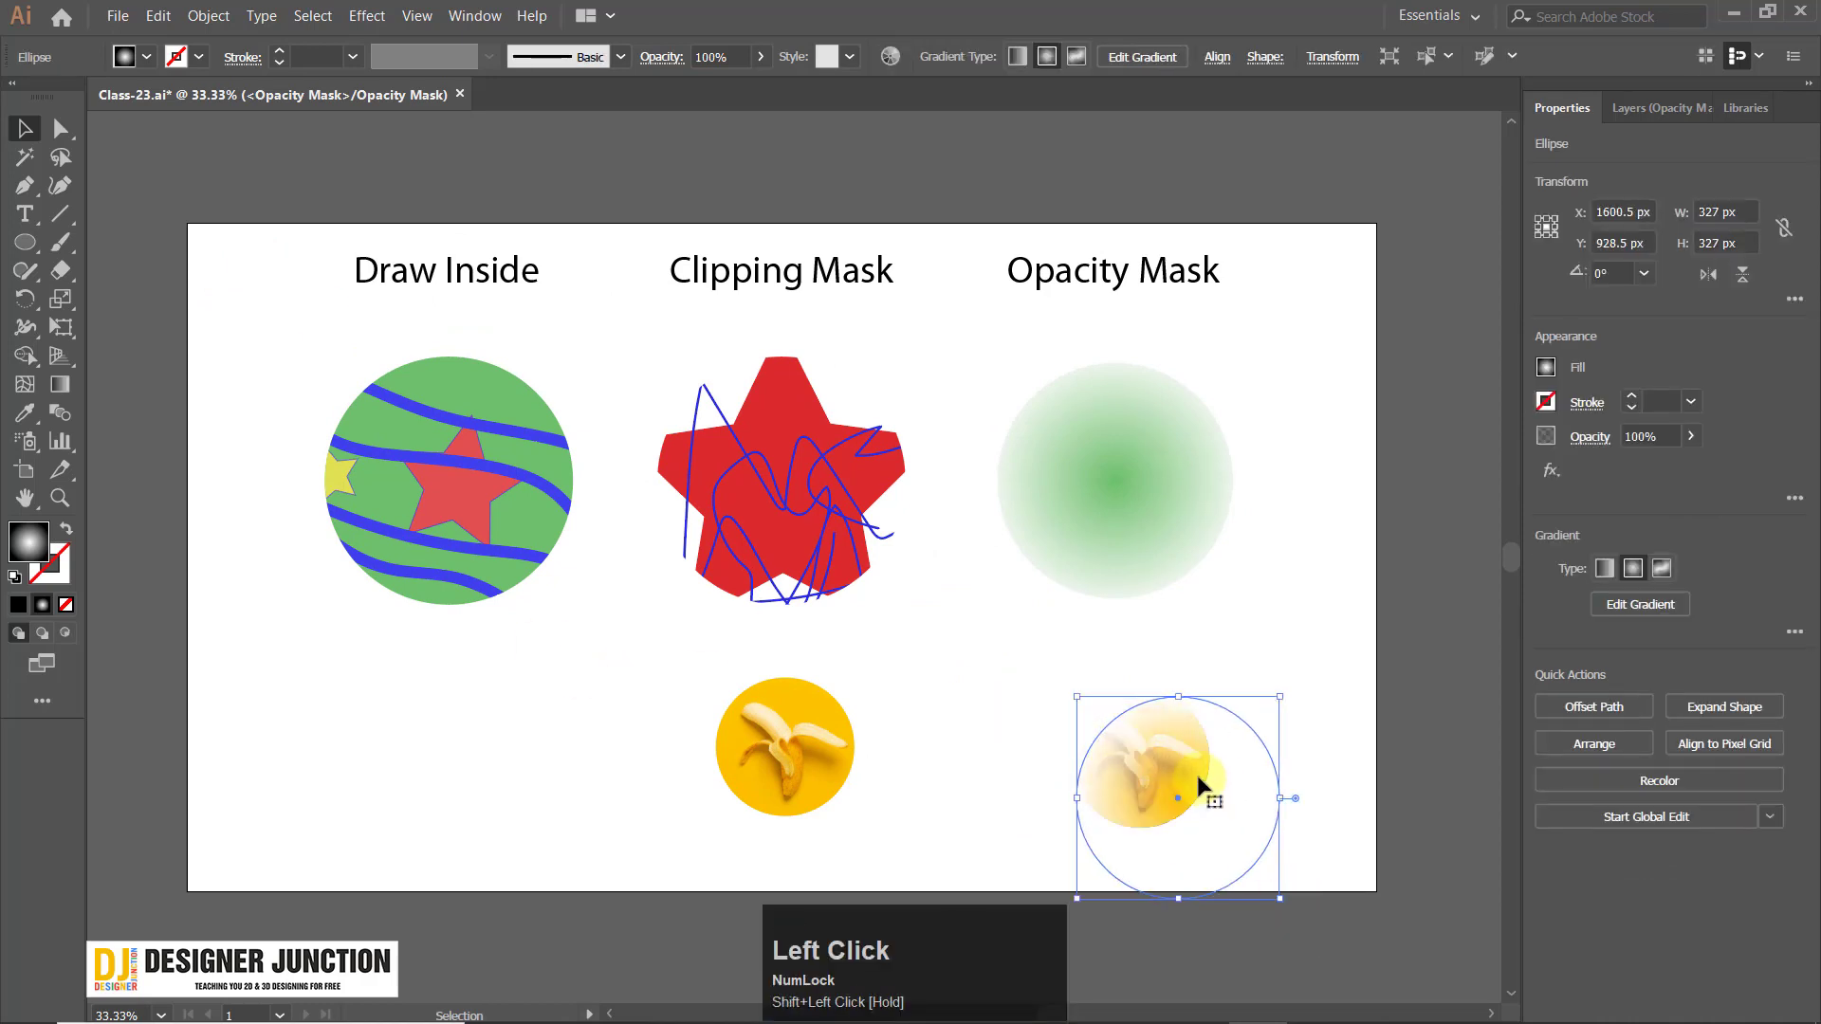
pyautogui.moveTo(1196, 773); pyautogui.dragTo(1157, 726)
pyautogui.hotkey('ctrl', 'z')
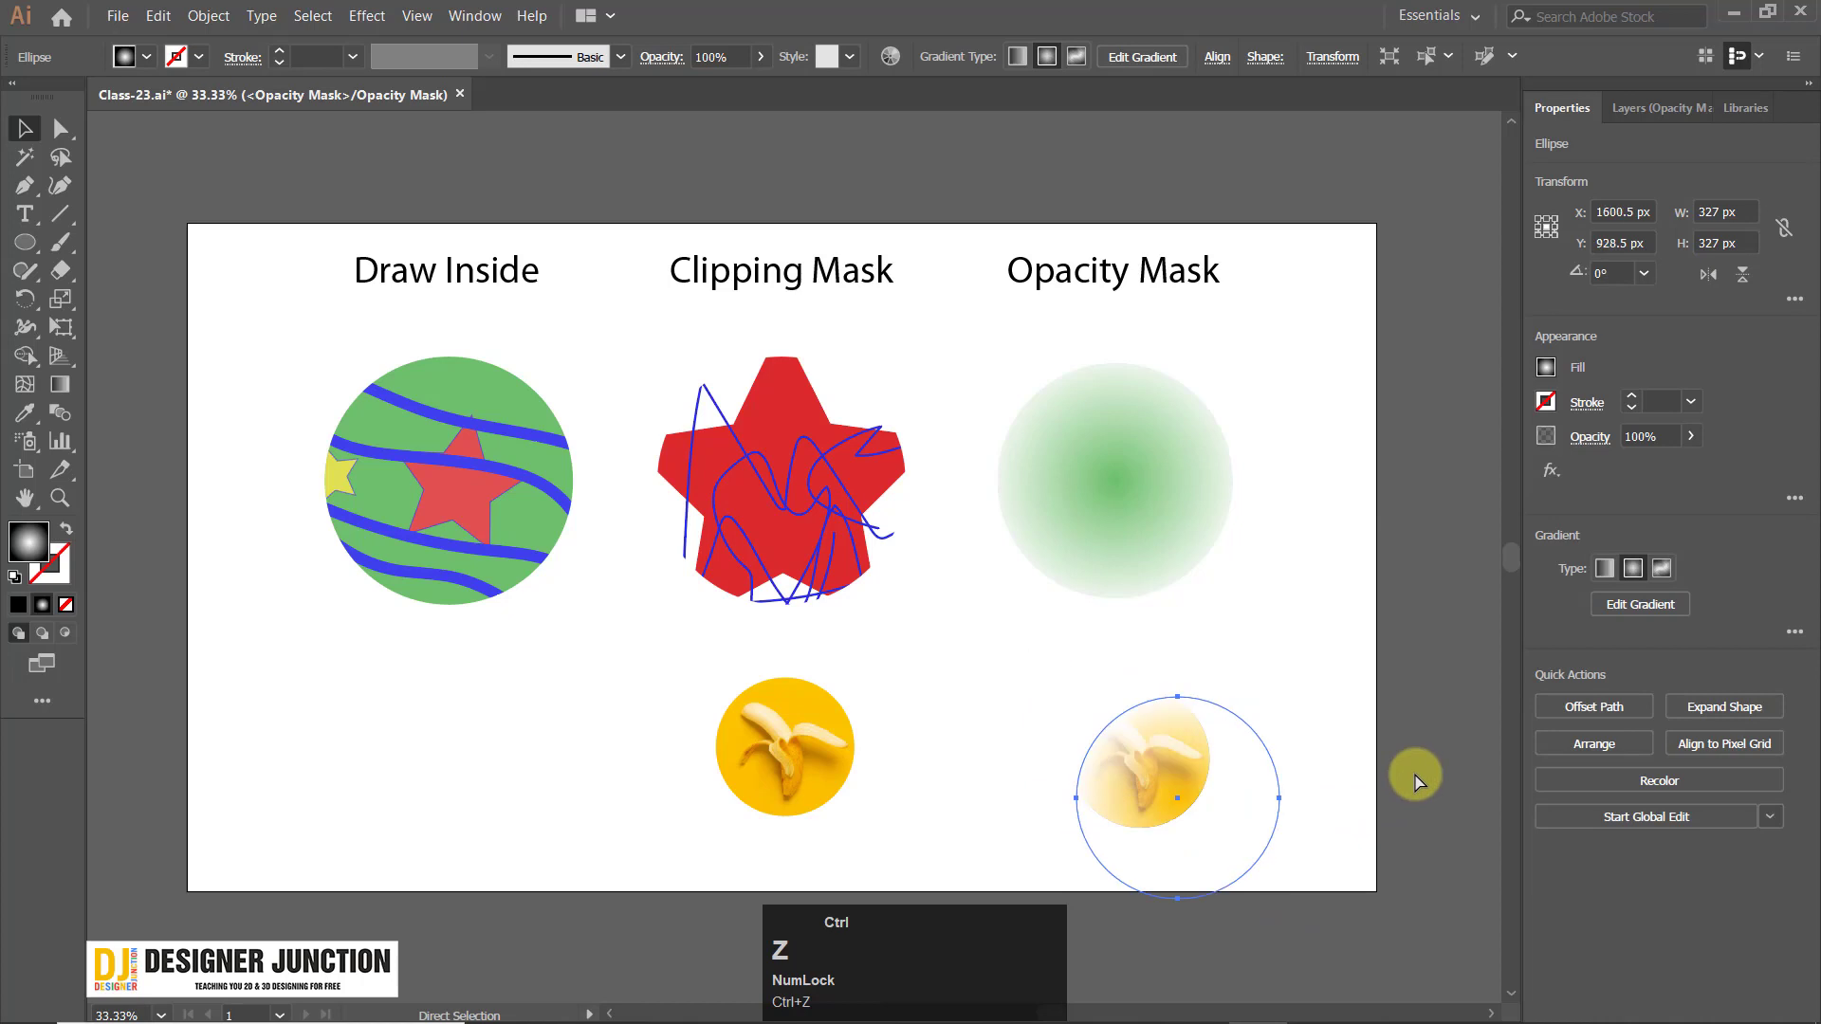
pyautogui.hotkey('ctrl', 'z')
pyautogui.click(1414, 775)
# Reopen the transparency settings for the banana's mask circle, and try moving the circle off the banana before undoing the move.
pyautogui.click(1136, 740)
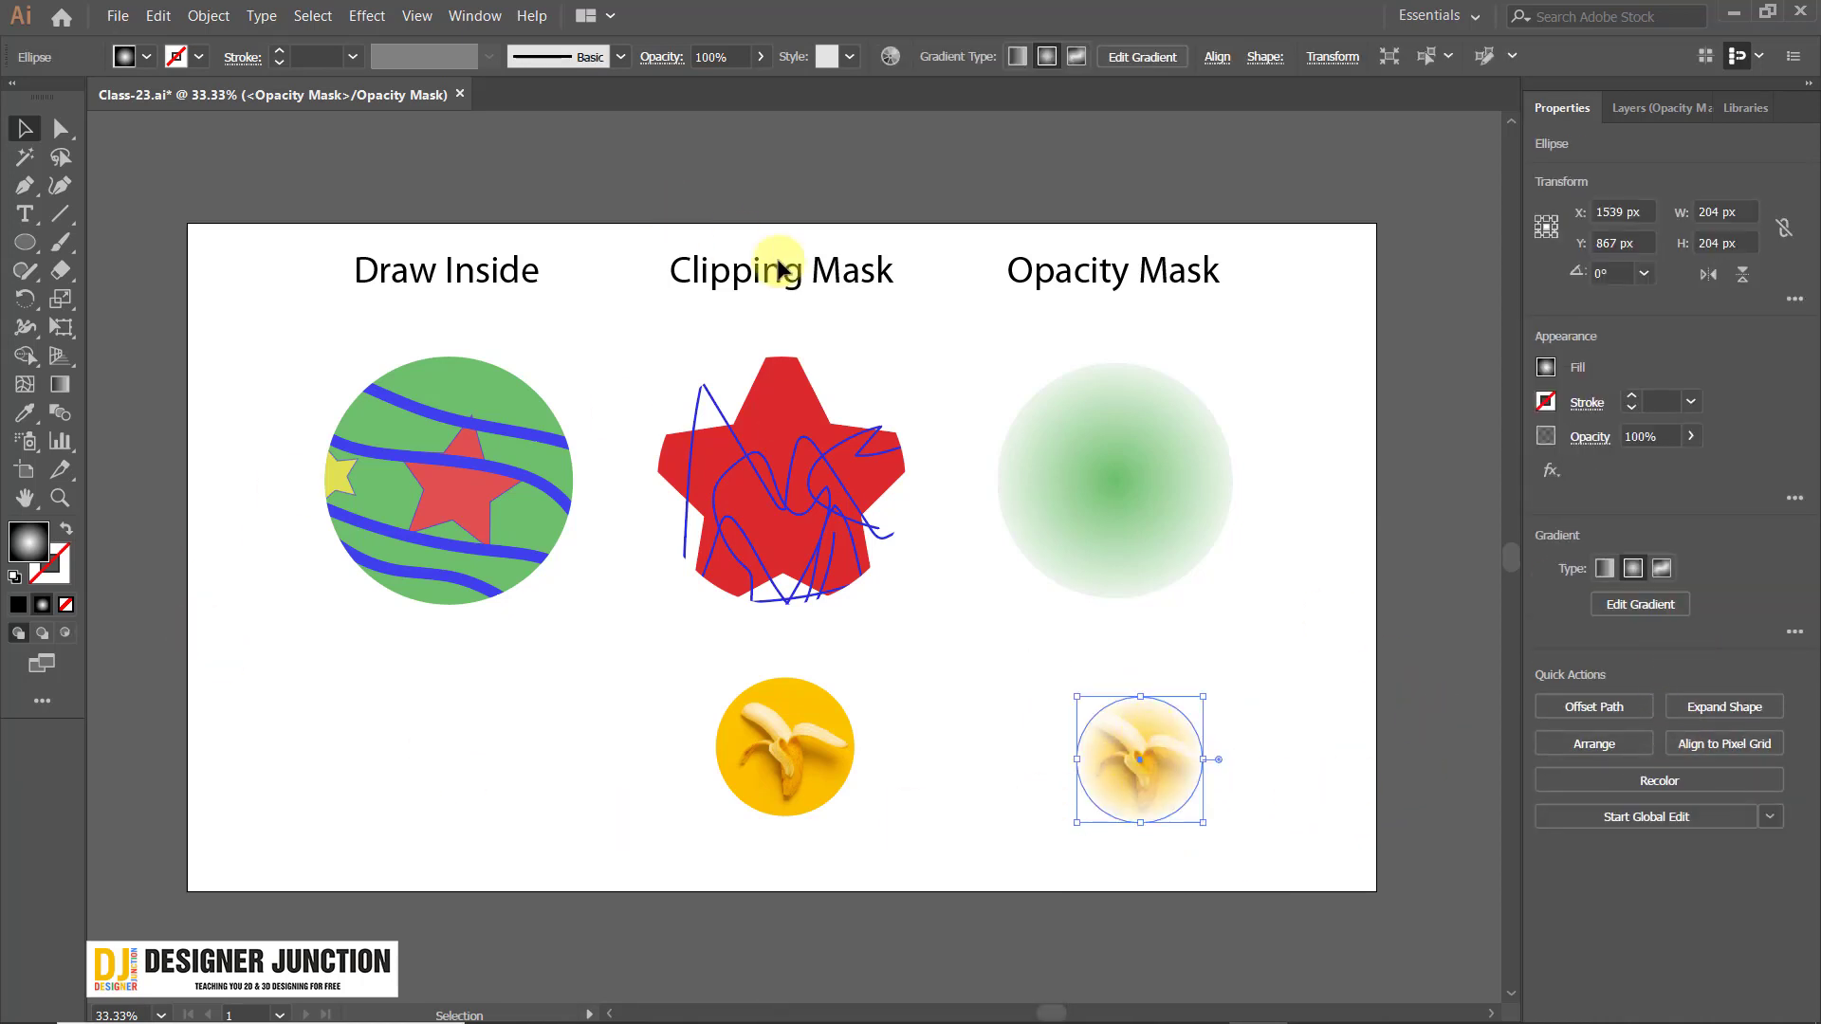
pyautogui.click(474, 16)
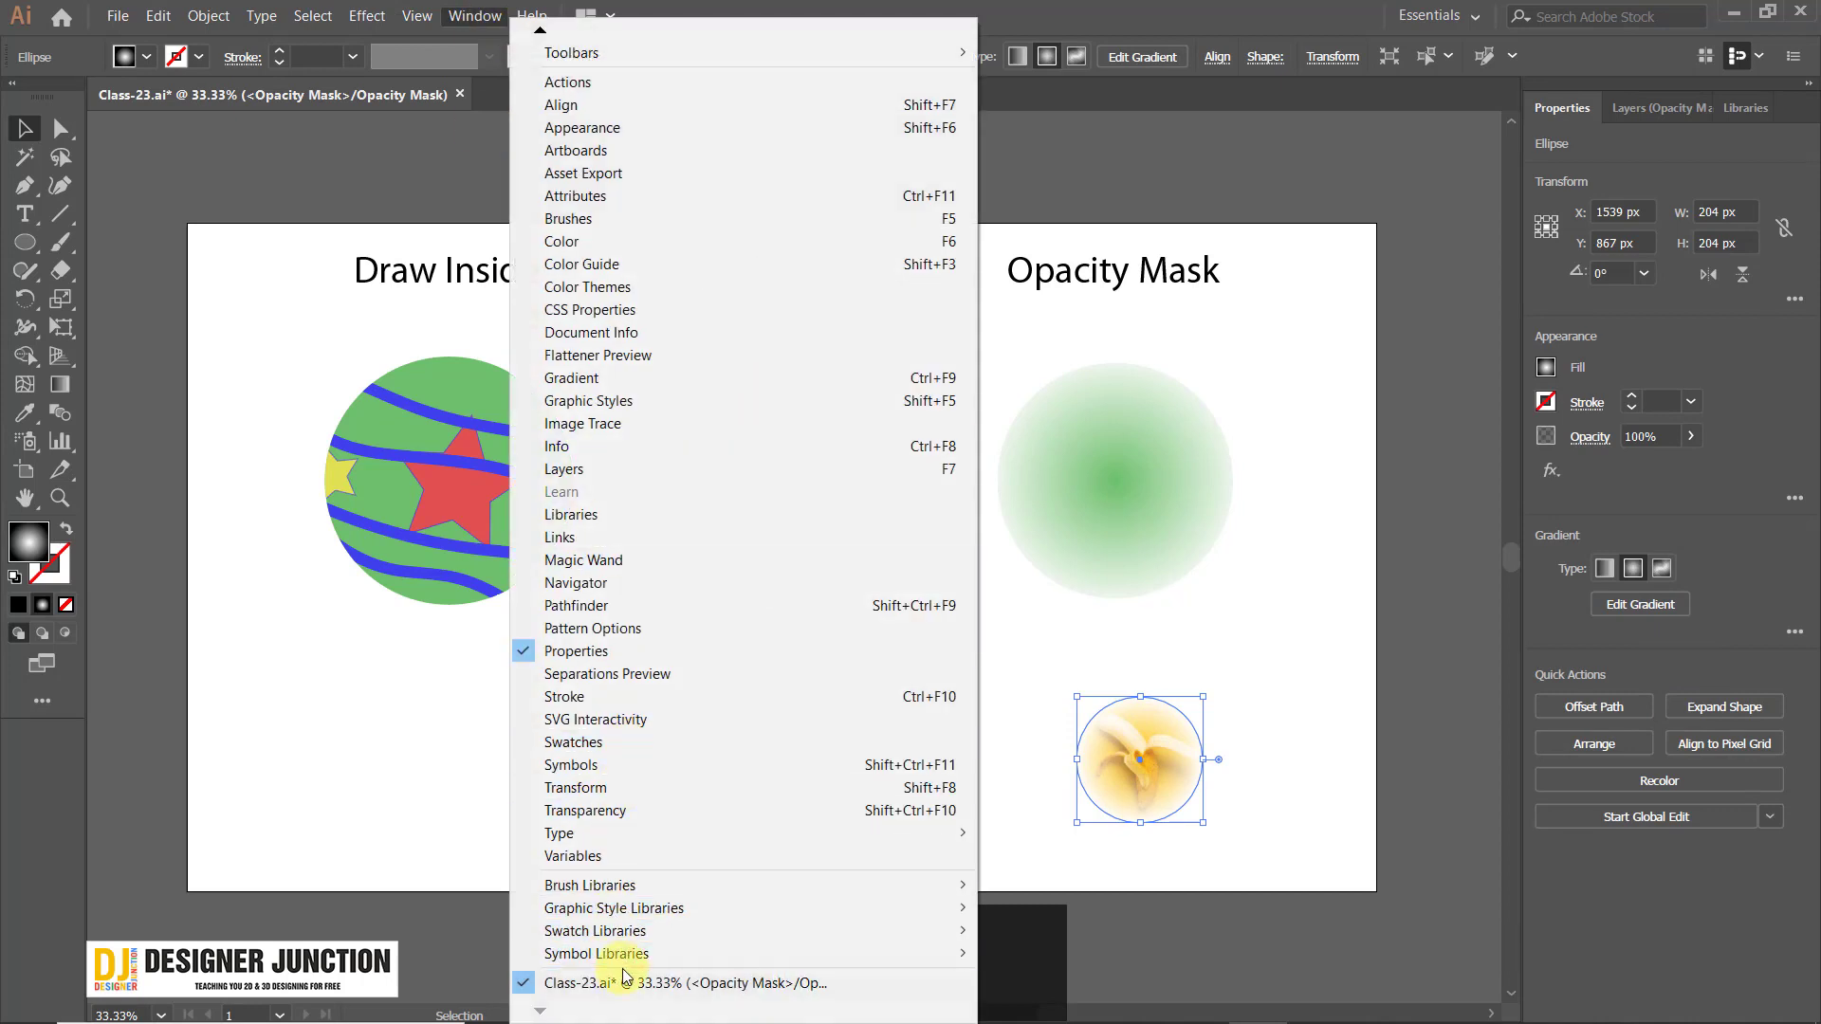
pyautogui.click(585, 811)
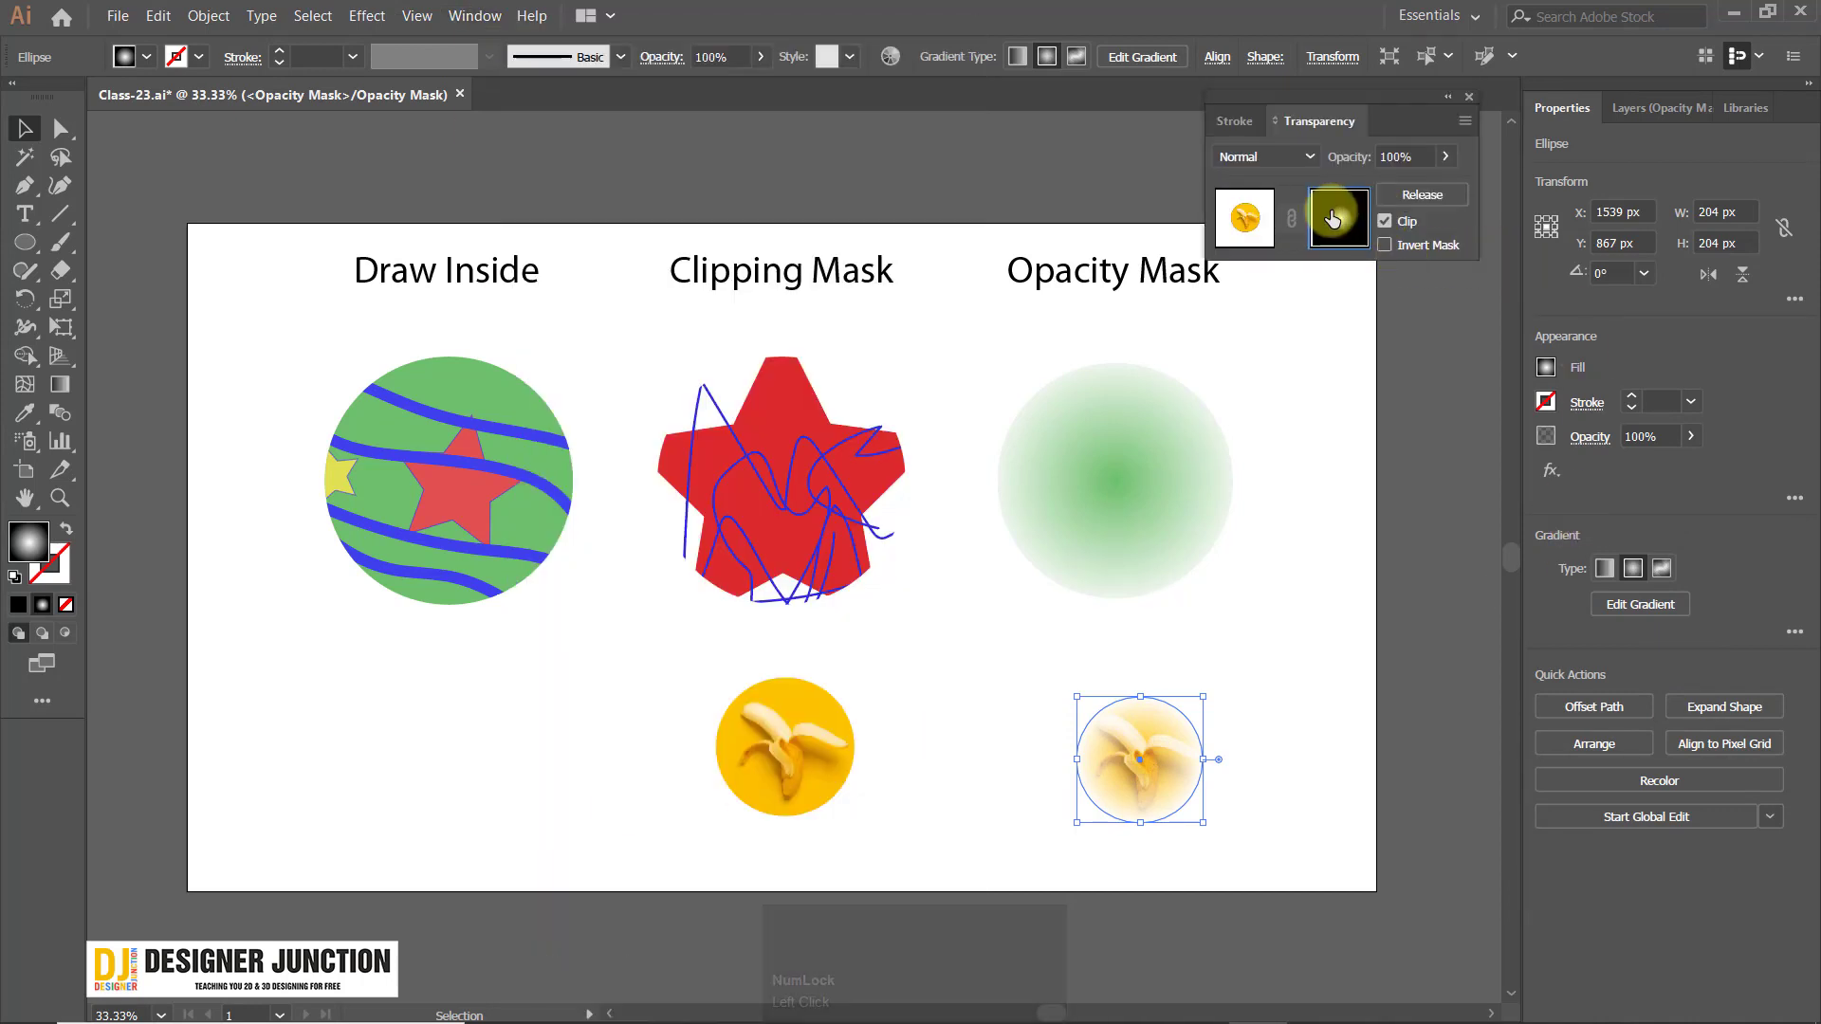
pyautogui.moveTo(1174, 756); pyautogui.dragTo(1235, 809)
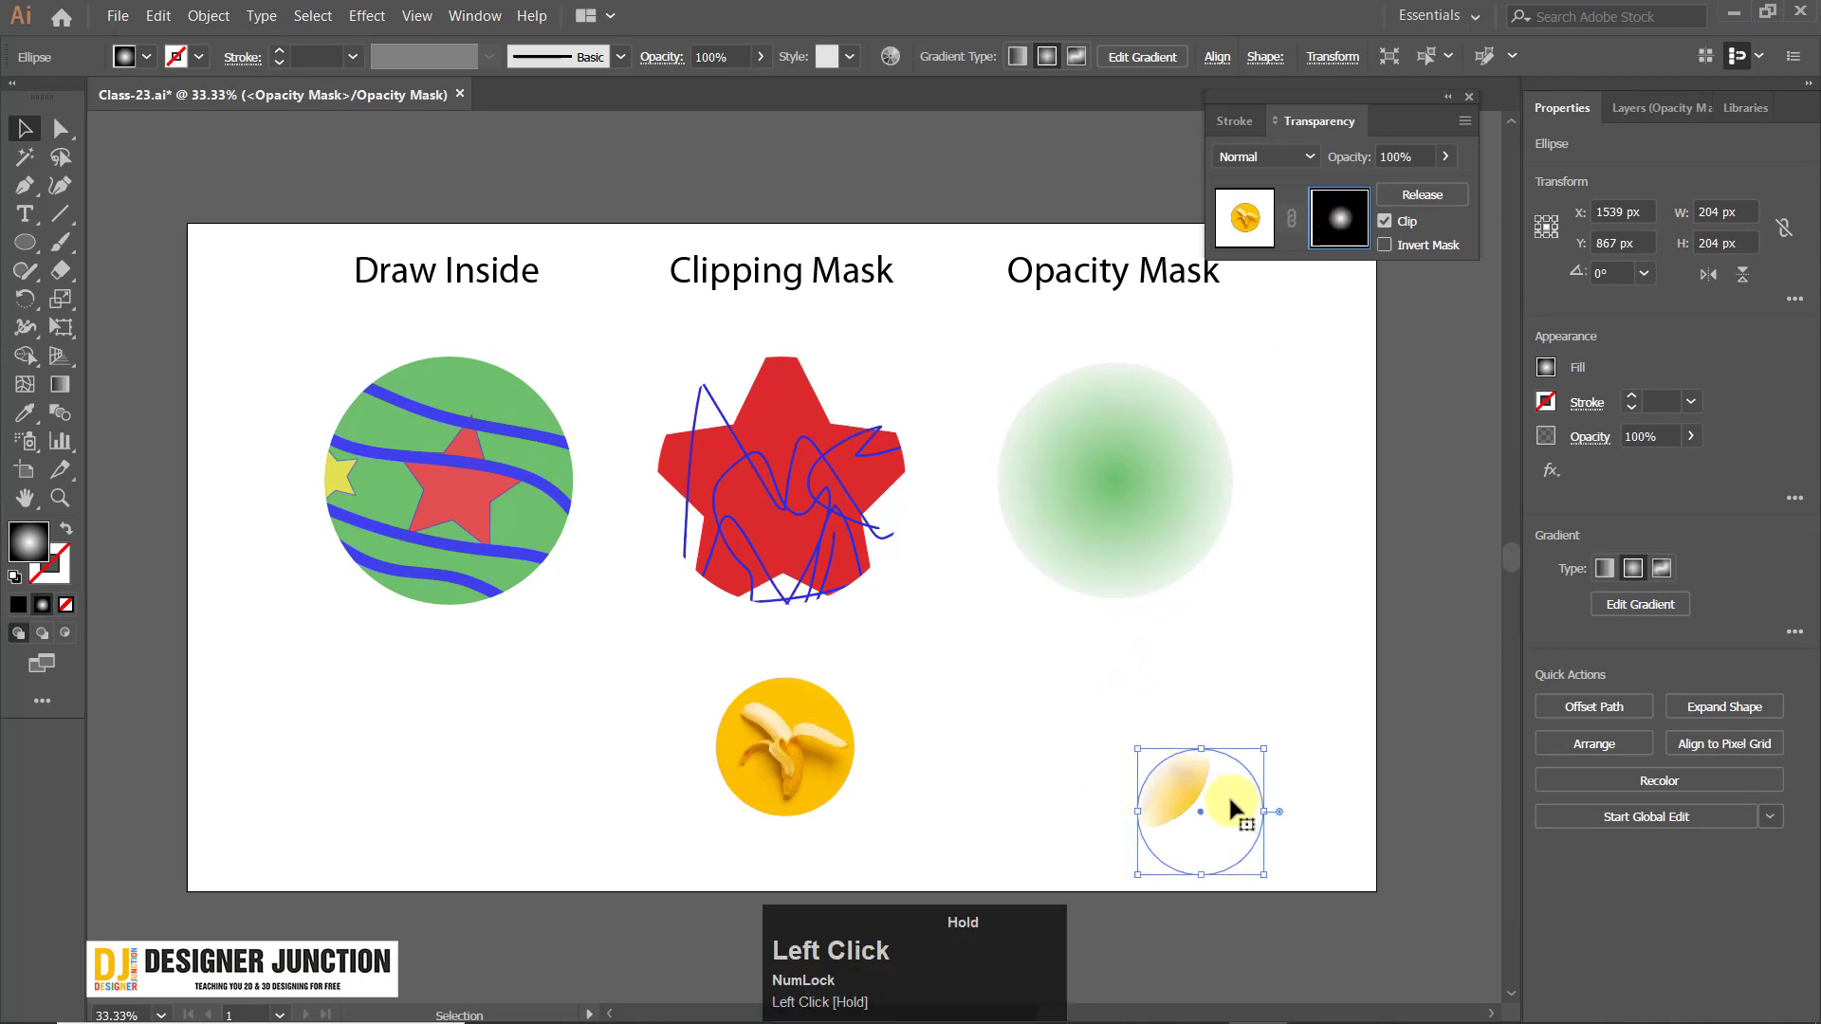
pyautogui.hotkey('ctrl', 'z')
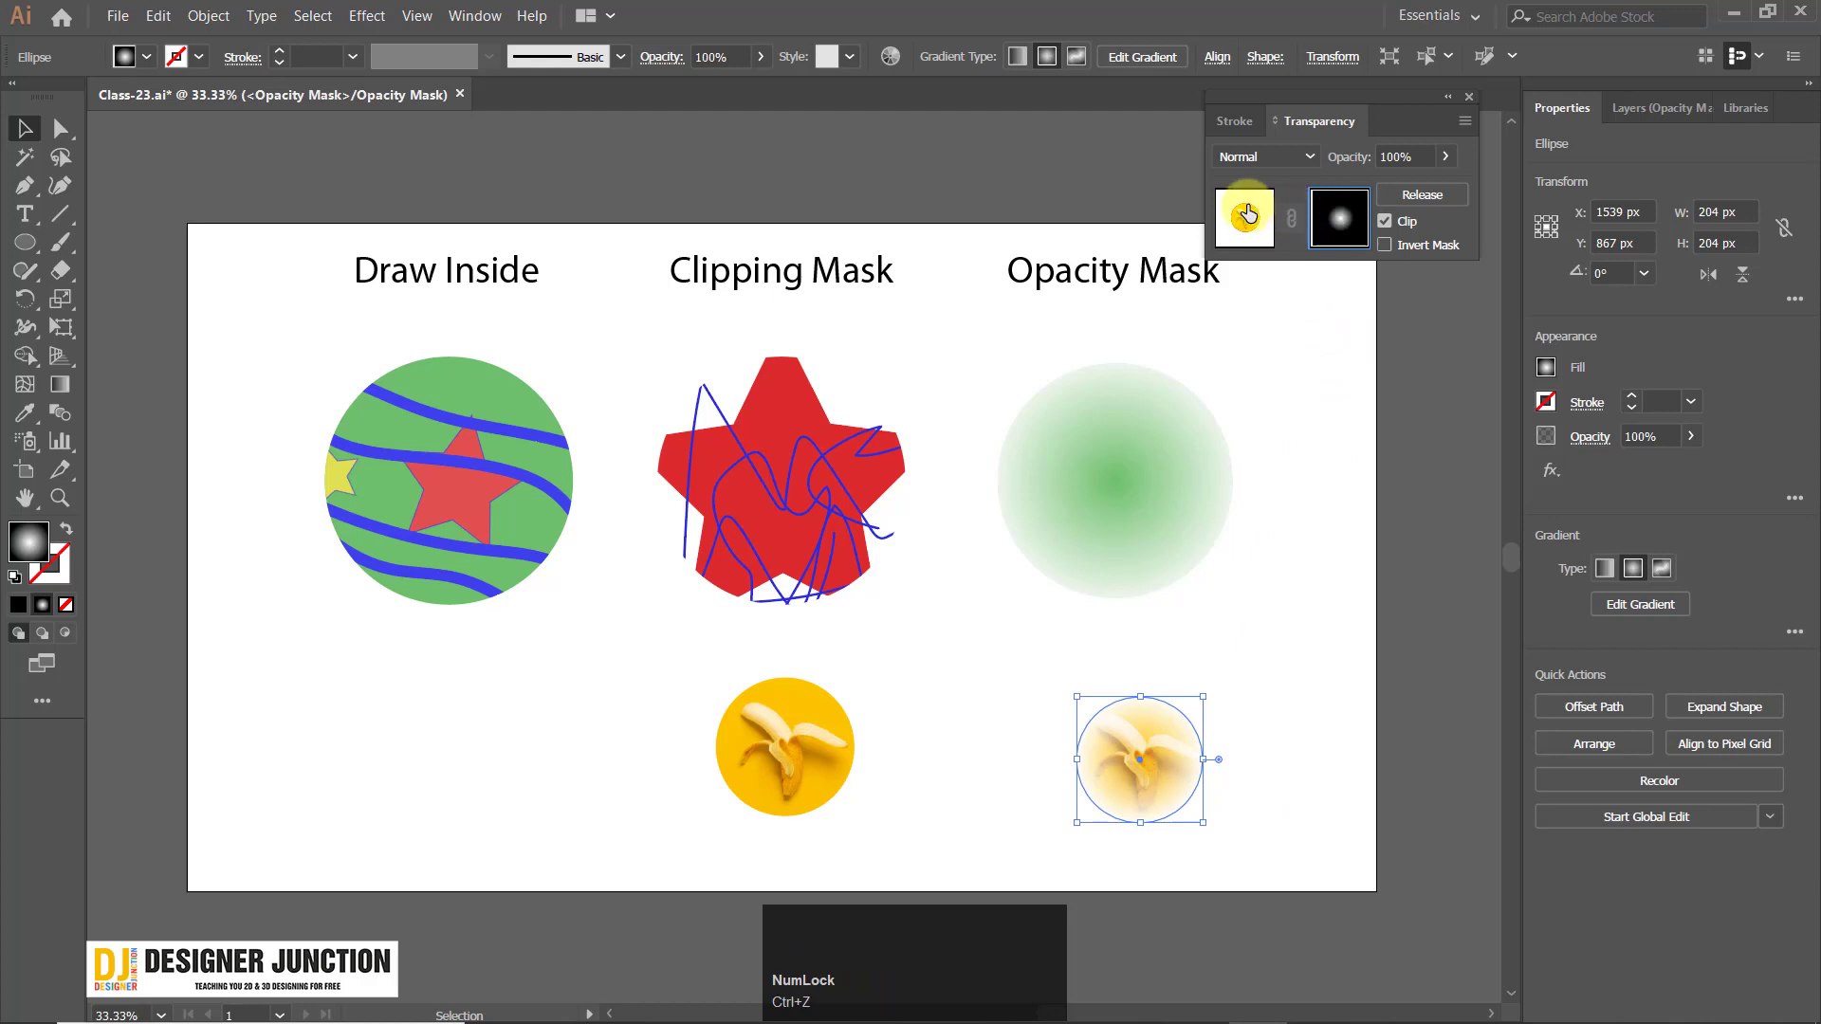
# Exit opacity mask editing back to the artwork, close the transparency settings and deselect the banana.
pyautogui.click(1239, 220)
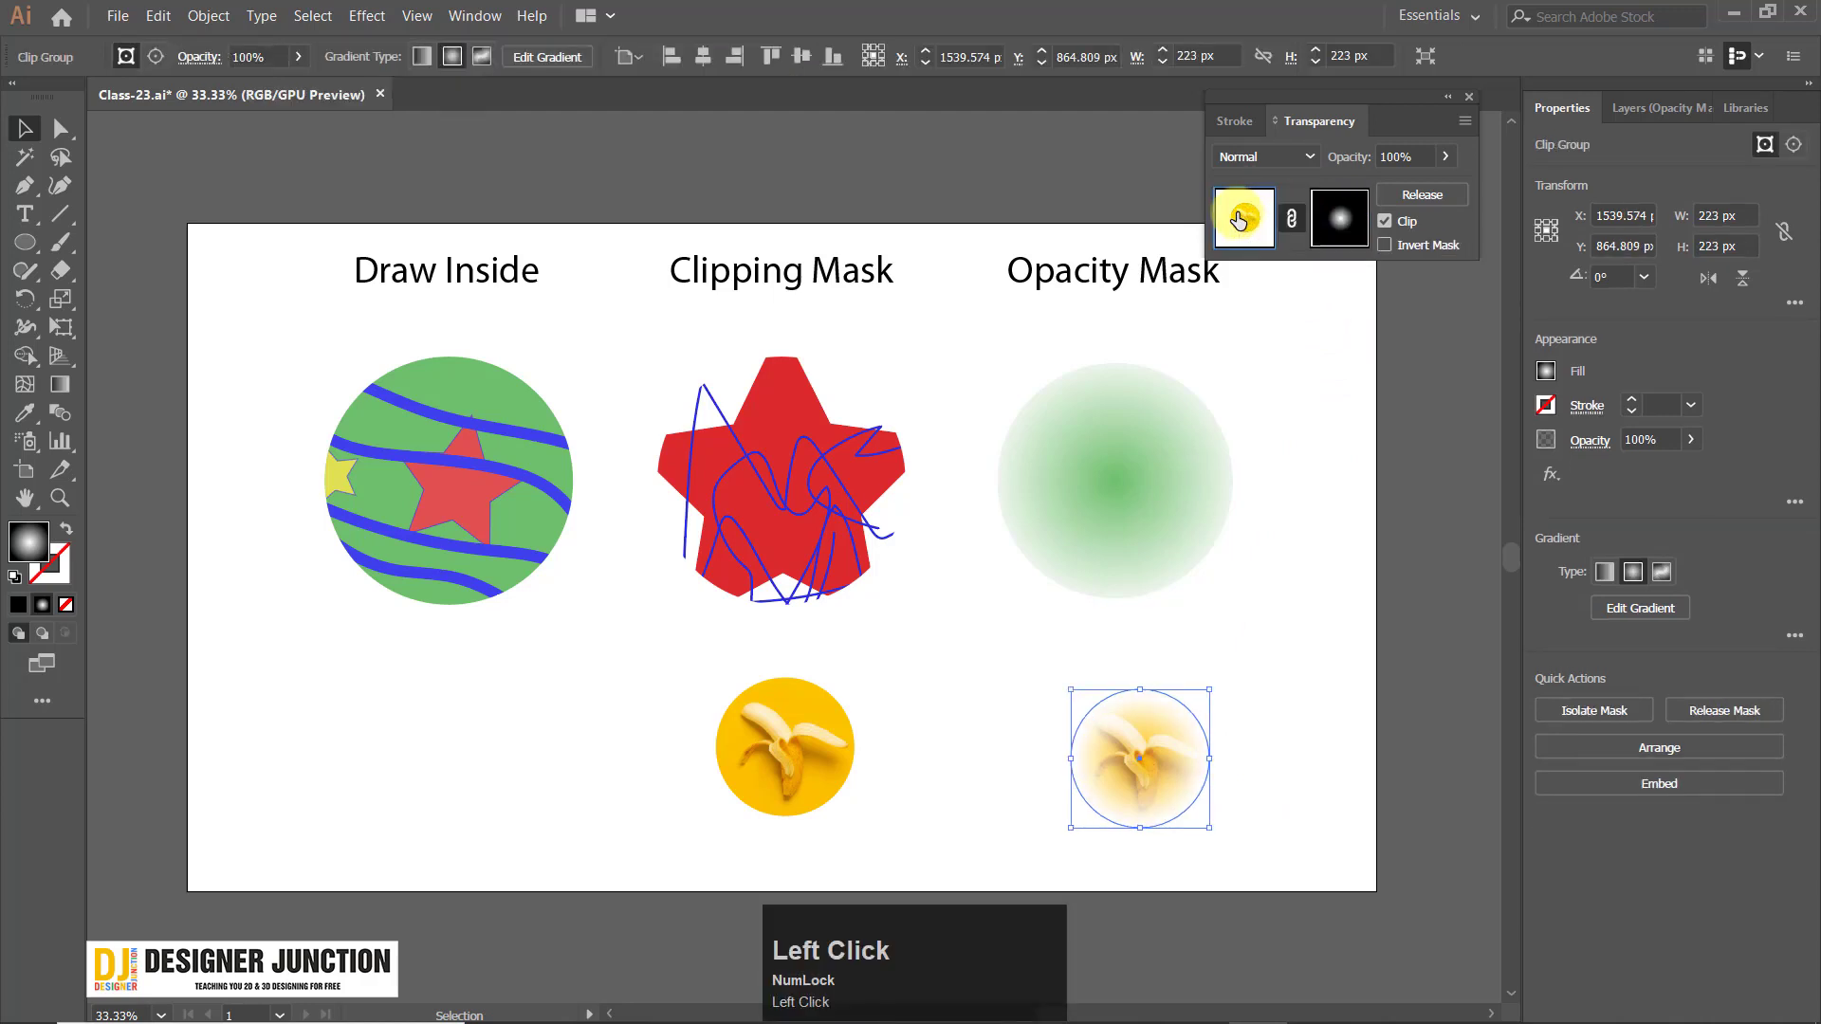
pyautogui.click(1241, 218)
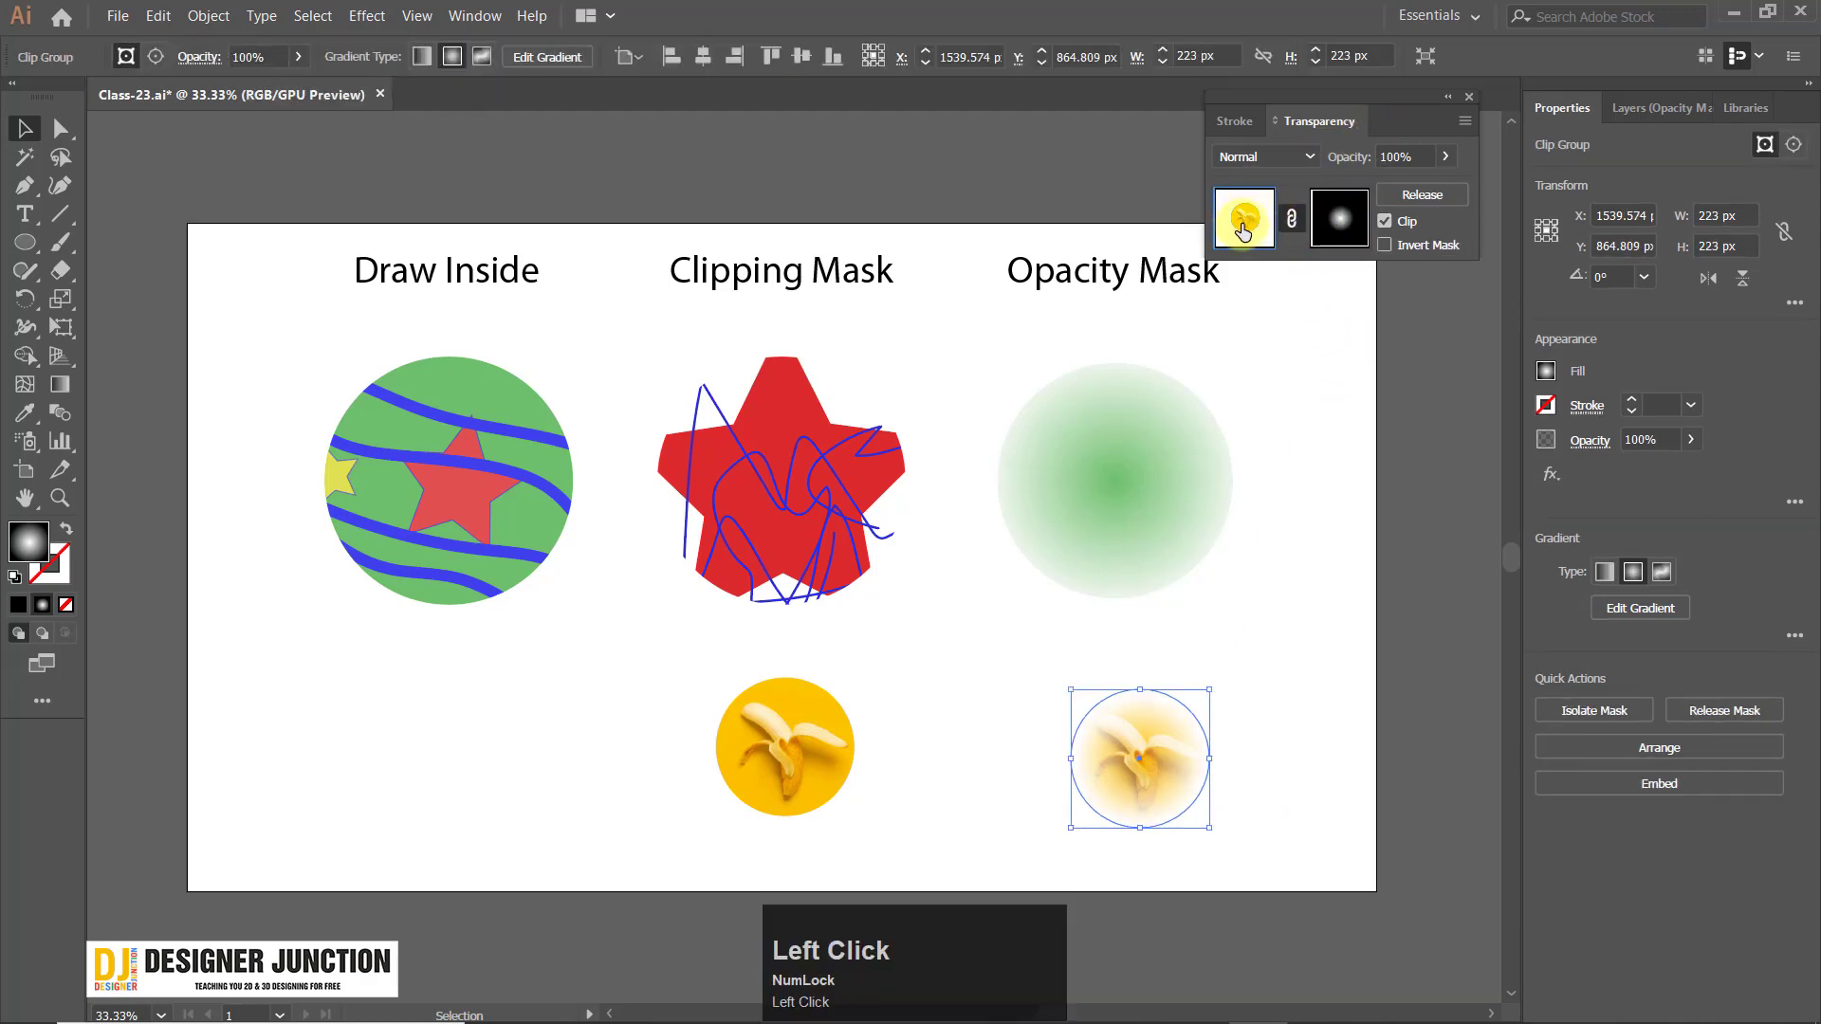
pyautogui.click(1466, 94)
pyautogui.click(1116, 808)
# Enlarge the opacity-masked banana to about 366 px, move it under the green faded circle and deselect it.
pyautogui.scroll(1, 1116, 814)
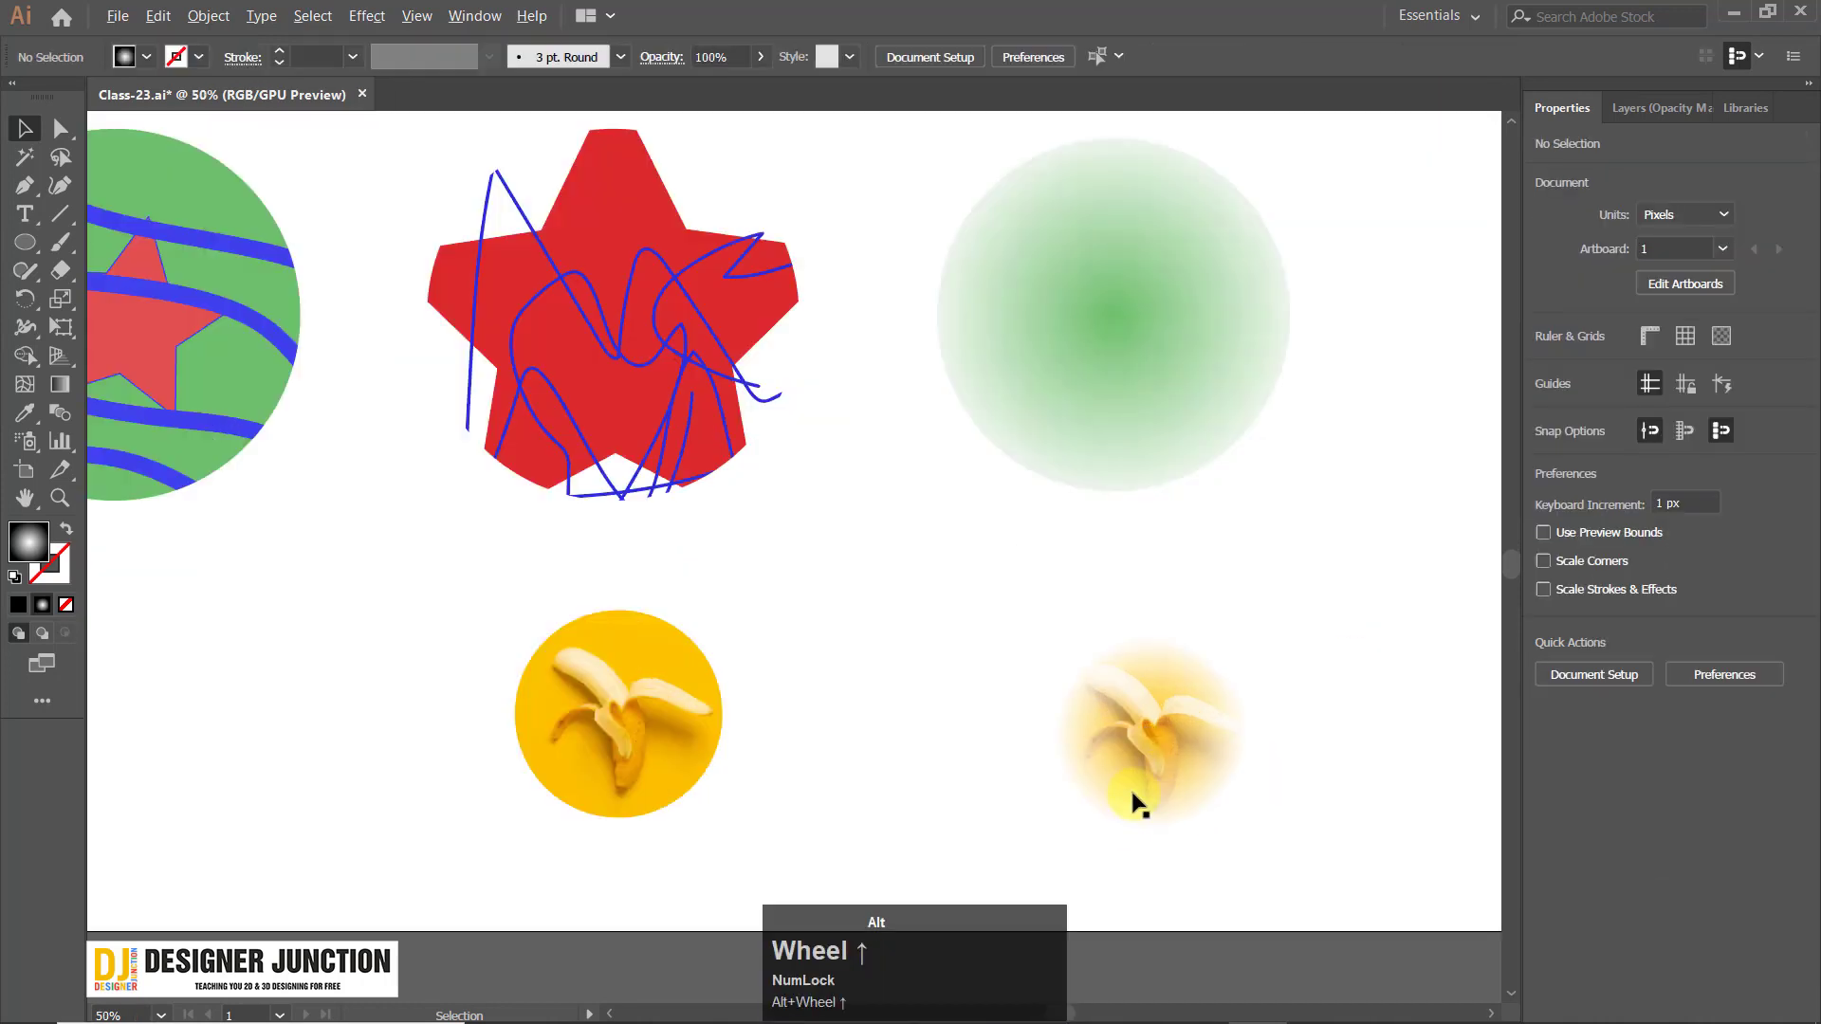
pyautogui.scroll(-1, 1163, 785)
pyautogui.click(1168, 762)
pyautogui.moveTo(1222, 821); pyautogui.dragTo(1324, 908)
pyautogui.moveTo(1193, 754); pyautogui.dragTo(1135, 703)
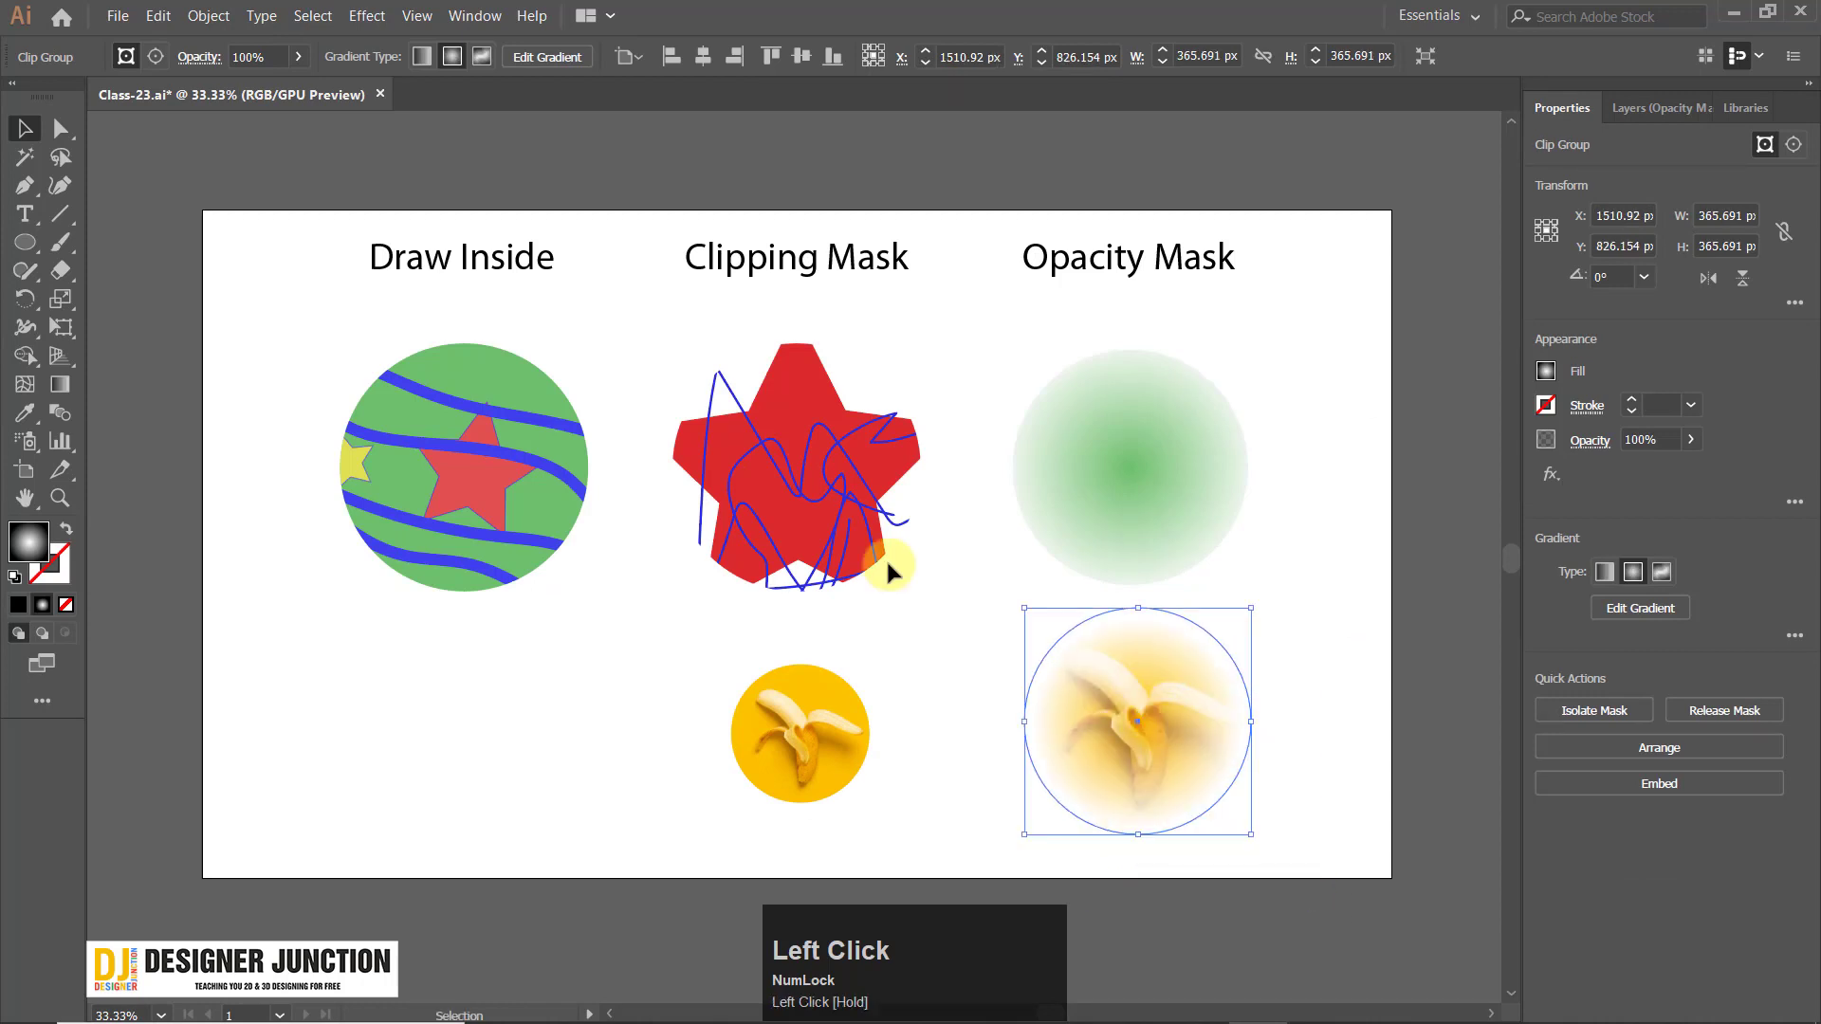
pyautogui.click(285, 235)
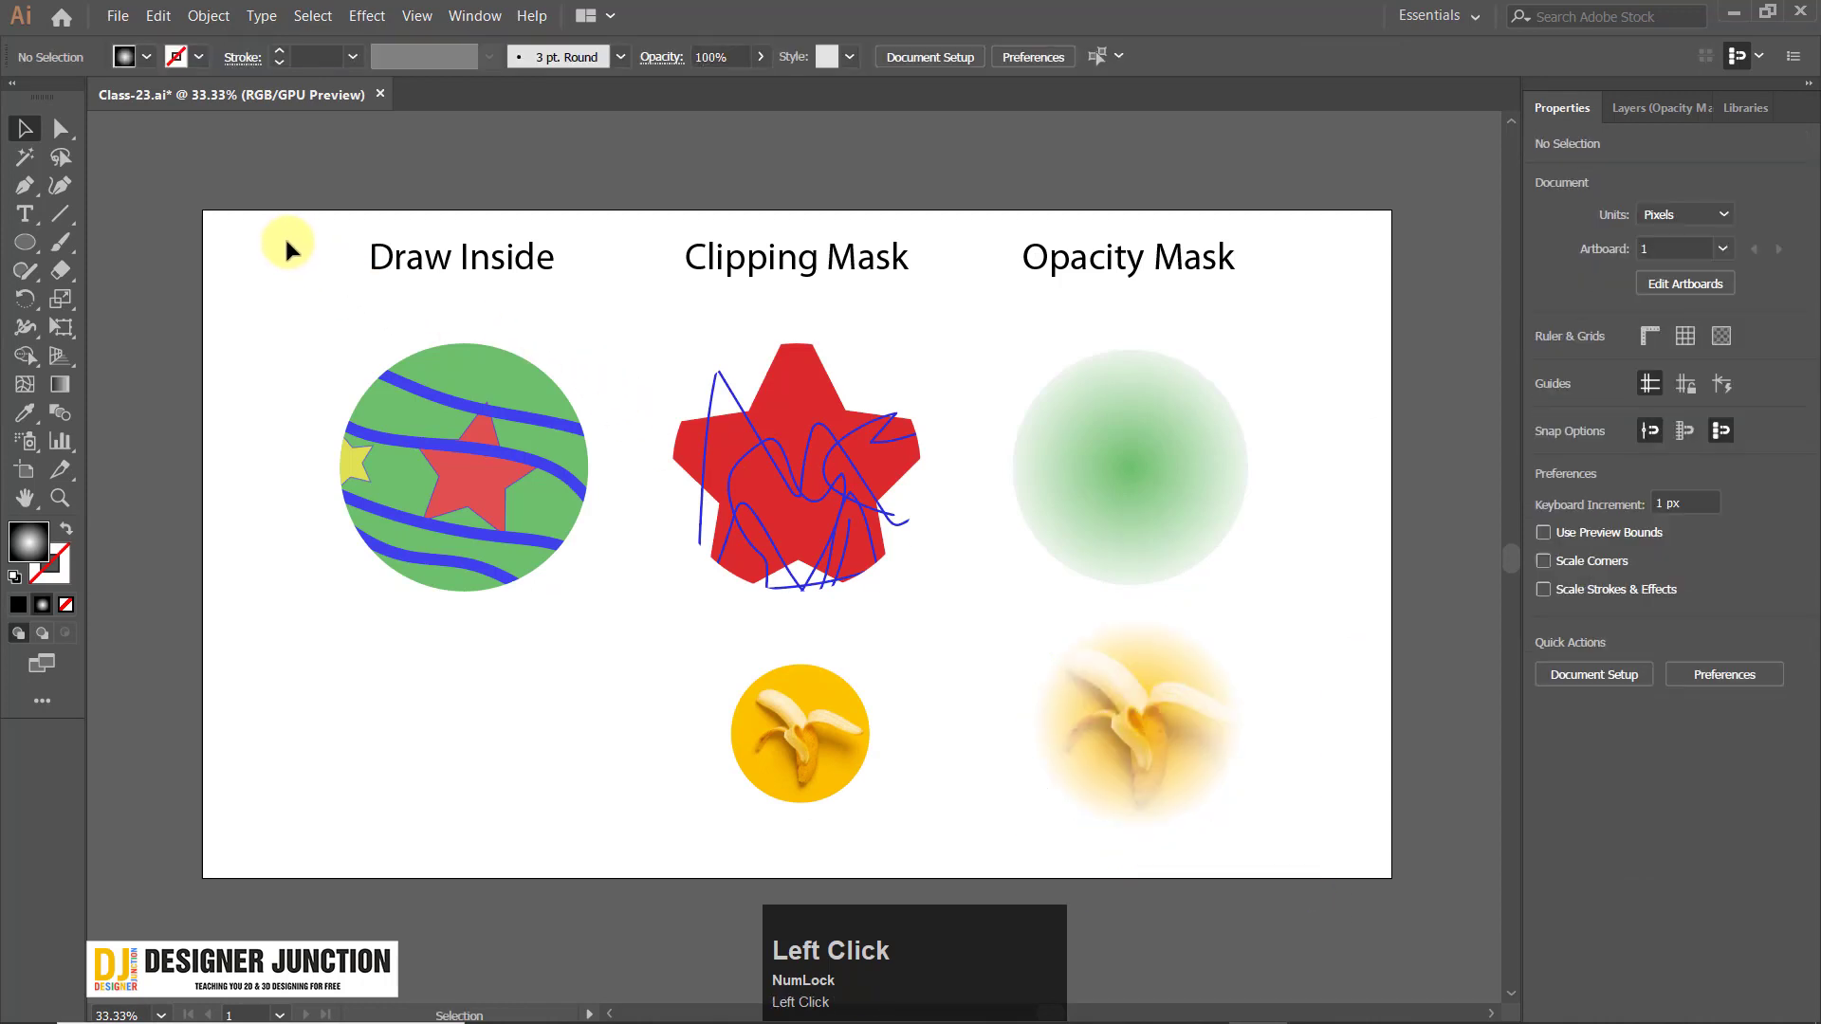